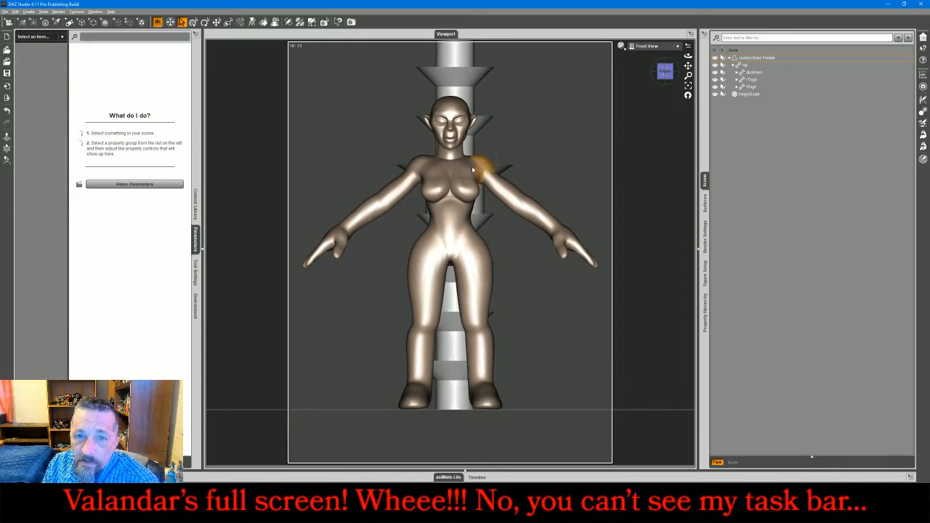
Scale the whole Jointed Base Female figure down to about 75% and drop it to the floor
click(755, 58)
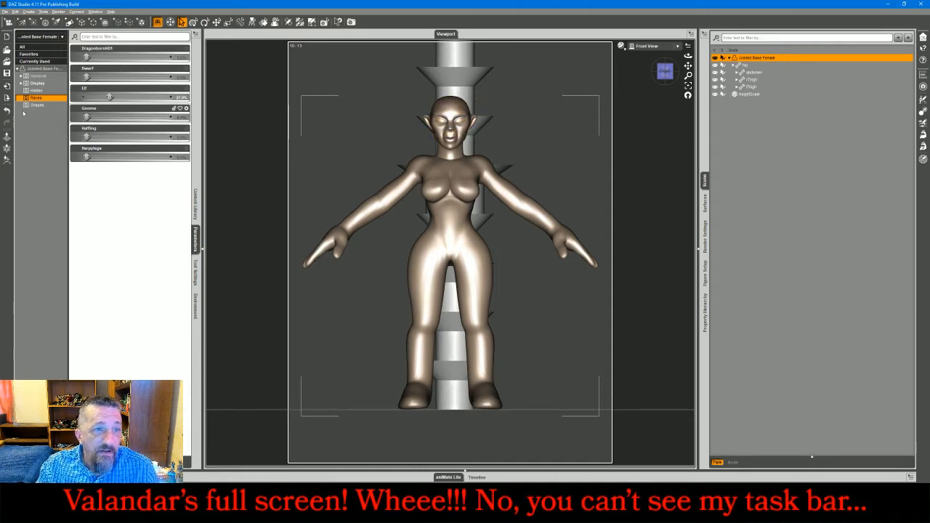
click(38, 77)
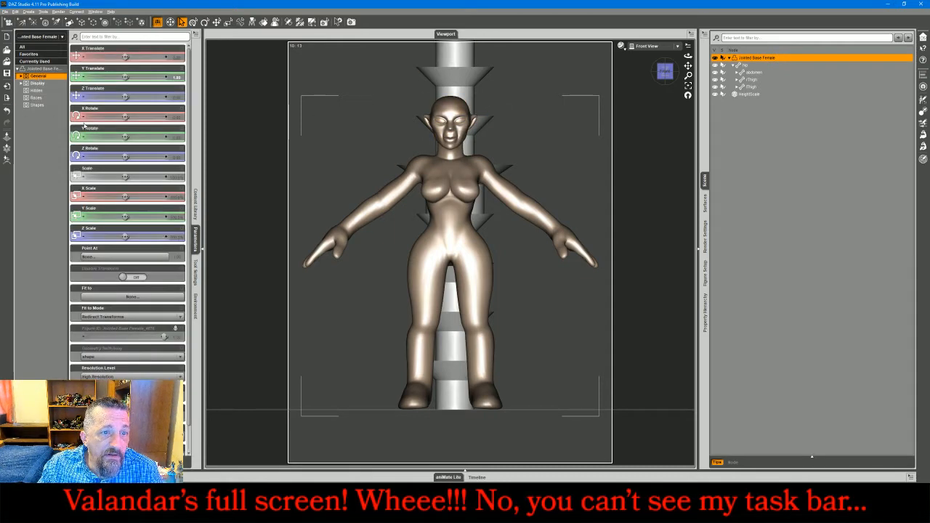
drag(121, 177, 108, 176)
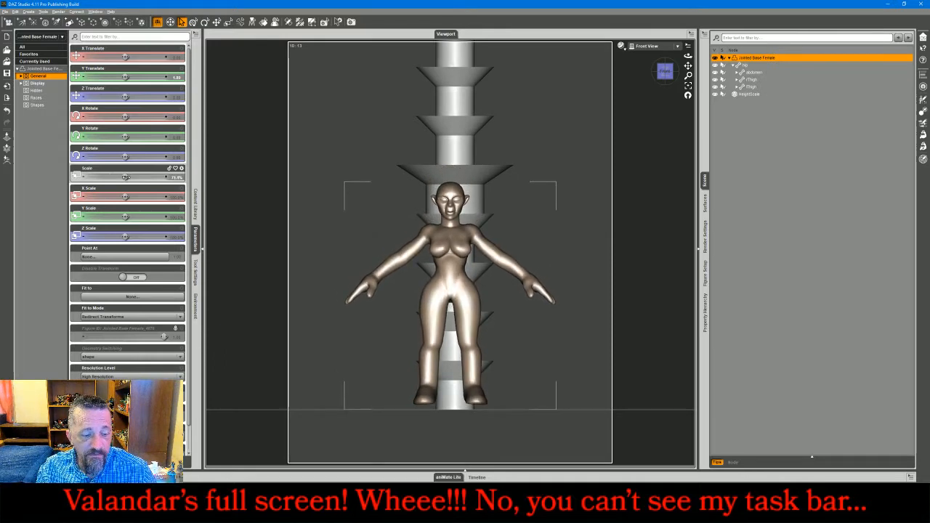
key(ctrl+d)
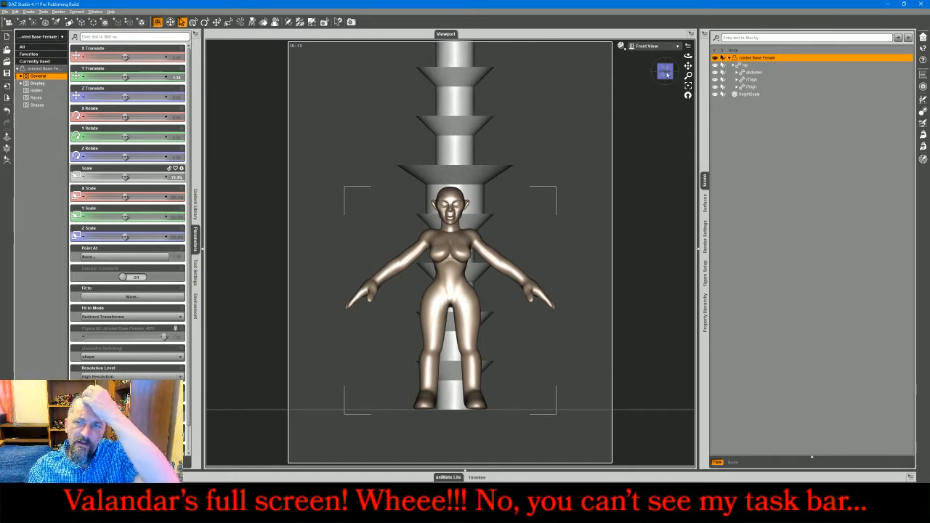
In Perspective View, select both hand bones and expand their thumb and finger bones in the scene hierarchy
click(639, 48)
click(638, 53)
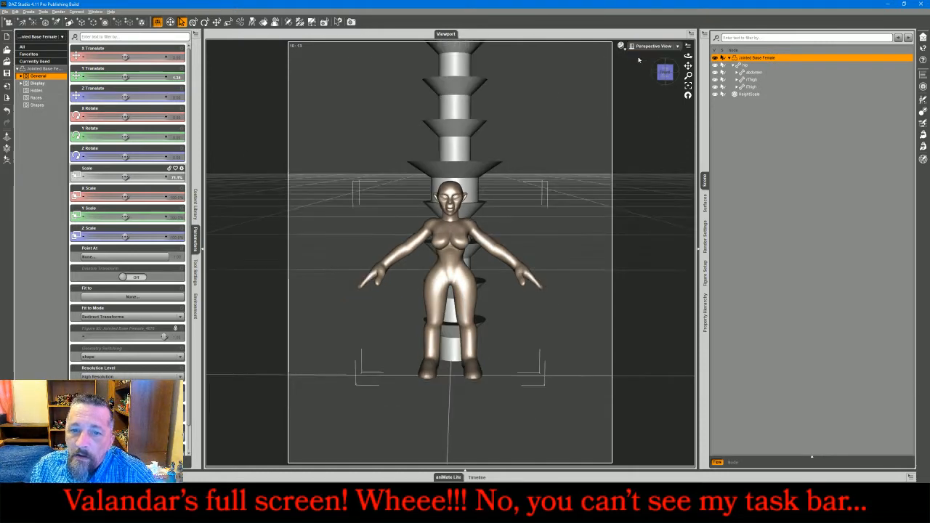
click(659, 68)
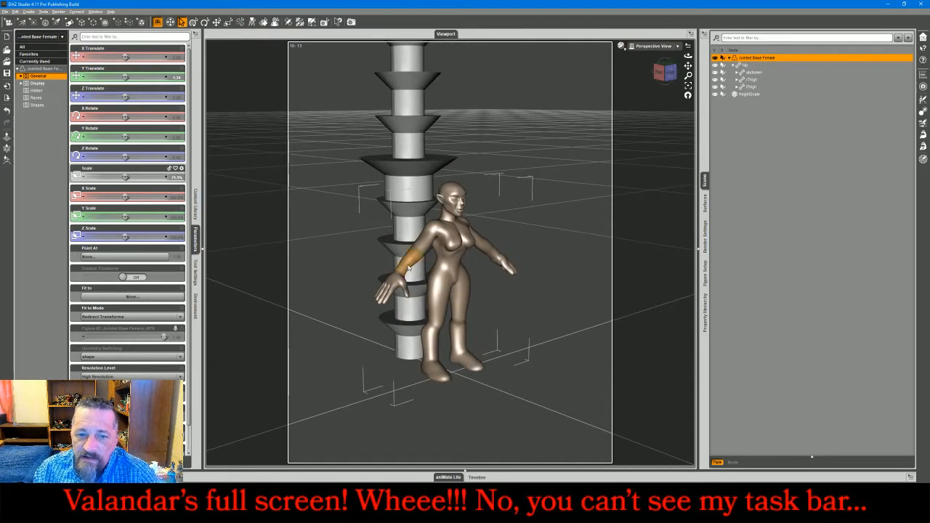
click(395, 282)
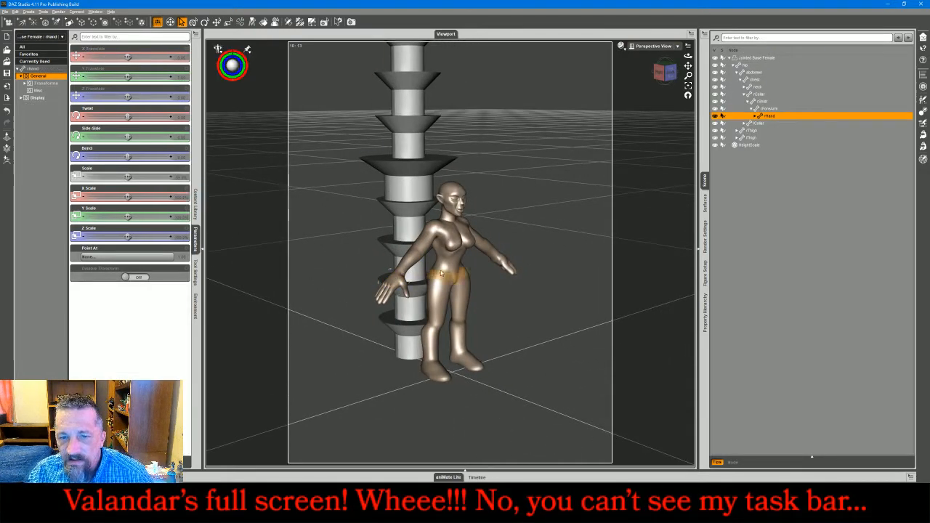
ctrl+click(499, 265)
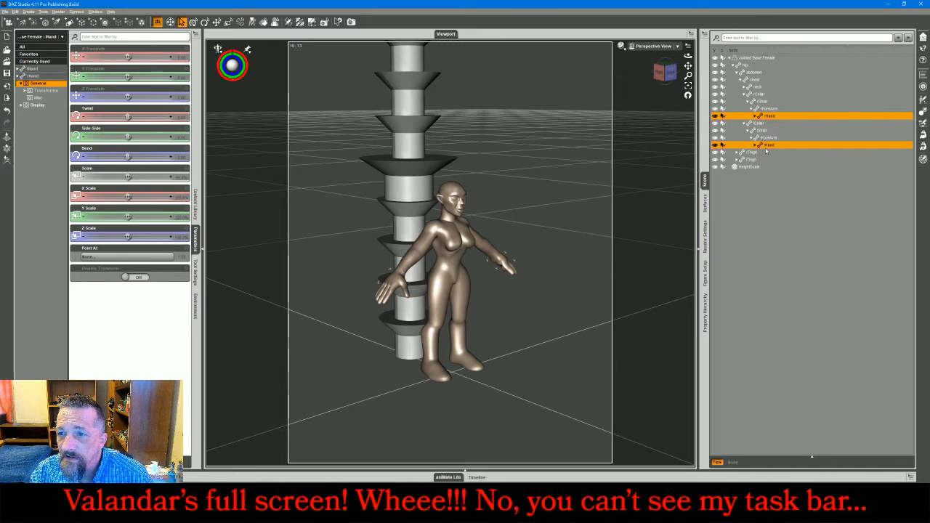
click(704, 35)
mouse_move(730, 87)
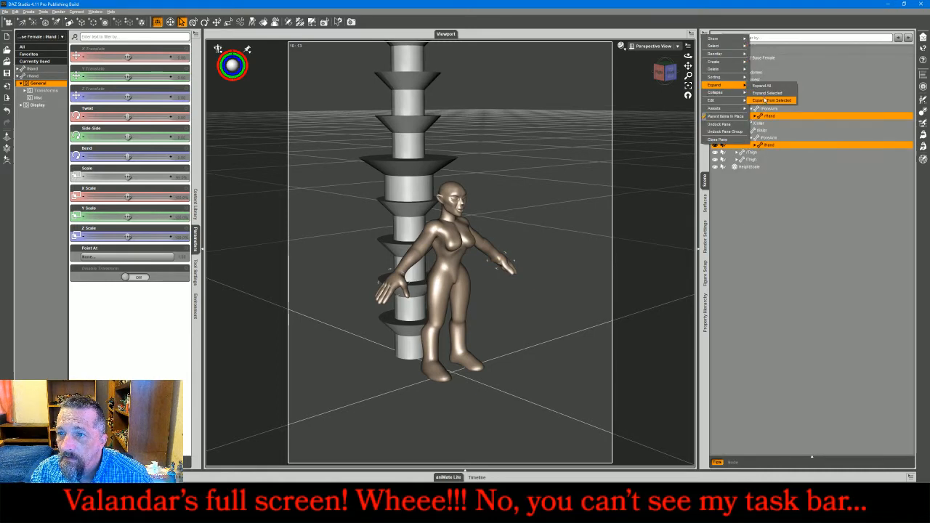
click(765, 93)
Select both hands together with all of their thumb and finger bones
click(768, 116)
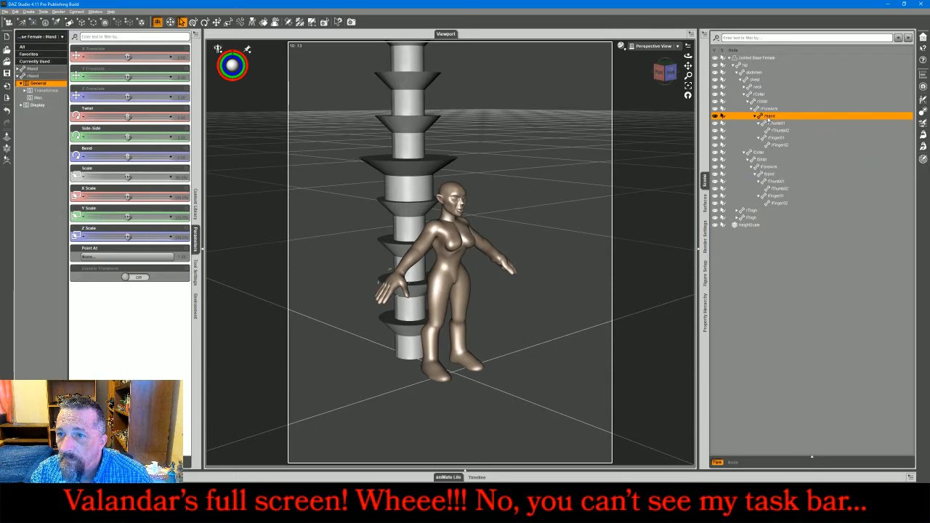
shift+click(776, 145)
ctrl+click(773, 181)
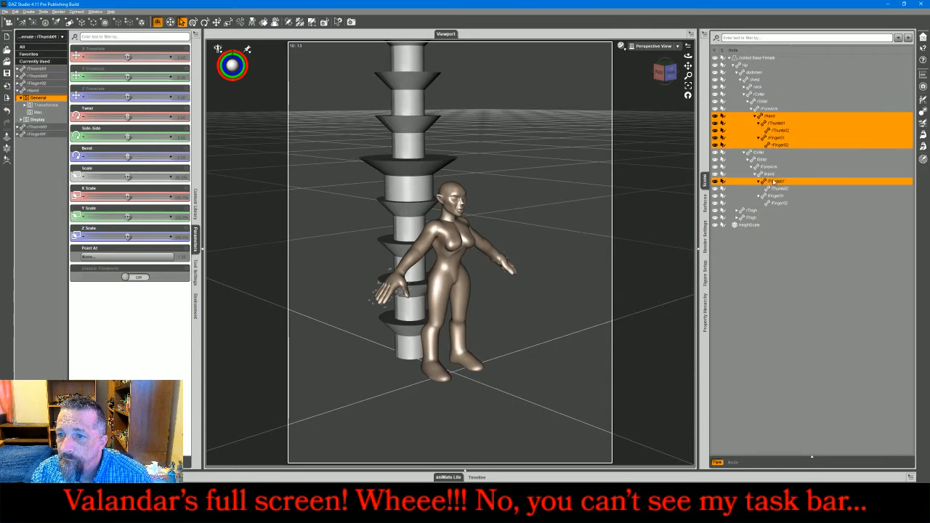
ctrl+click(772, 174)
ctrl+click(775, 189)
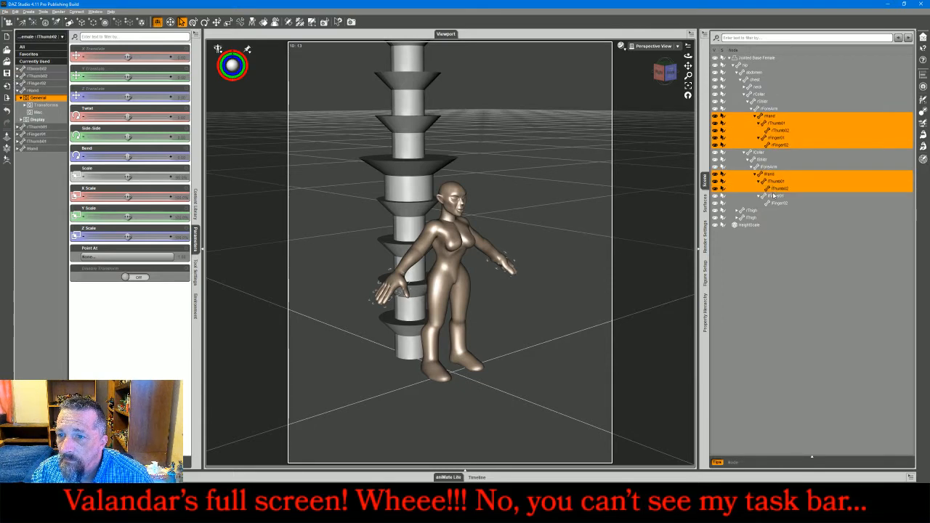
ctrl+click(775, 196)
ctrl+click(774, 204)
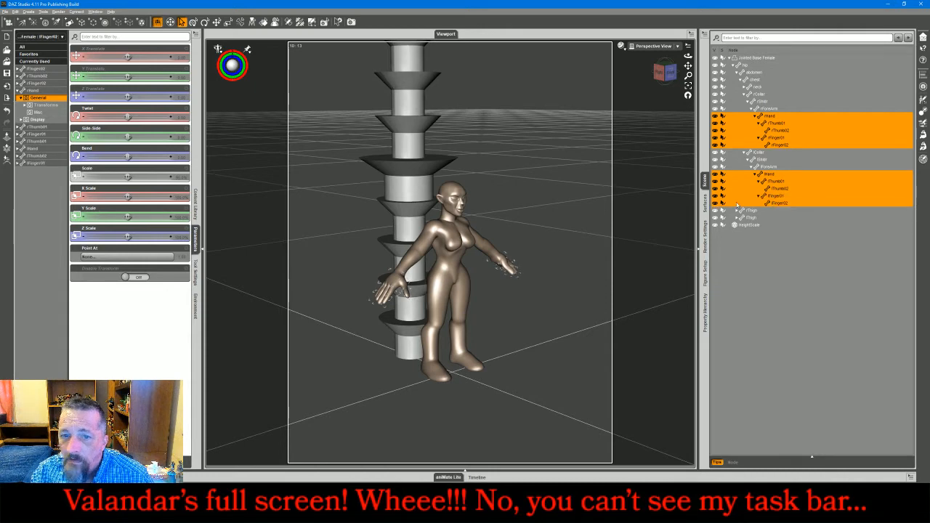
Show all parameters for the selected hand, thumb and finger bones, scale them down slightly together, and deselect them
drag(128, 176, 112, 177)
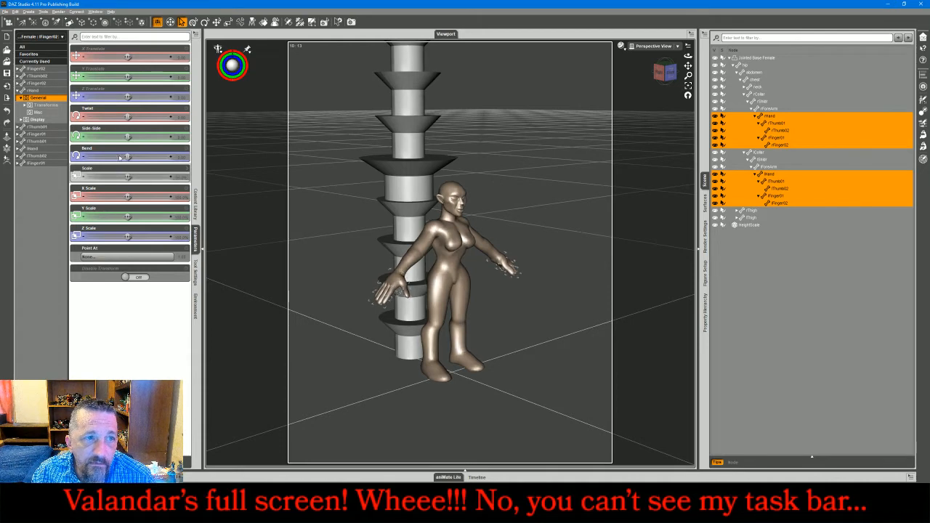
click(40, 47)
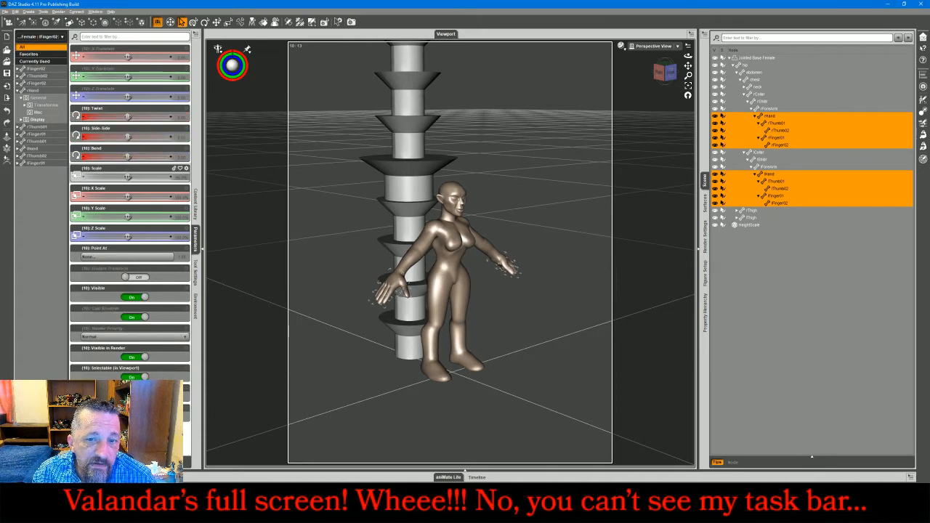
drag(128, 177, 115, 176)
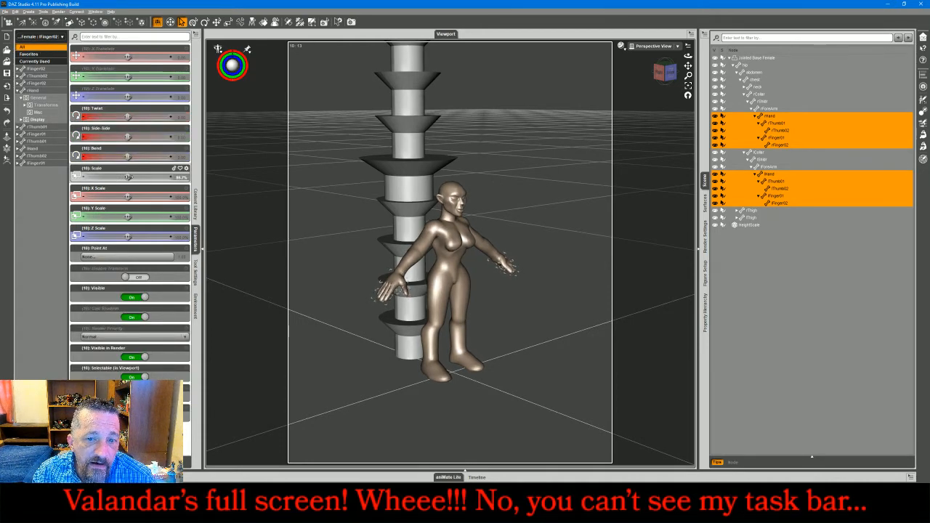
click(549, 174)
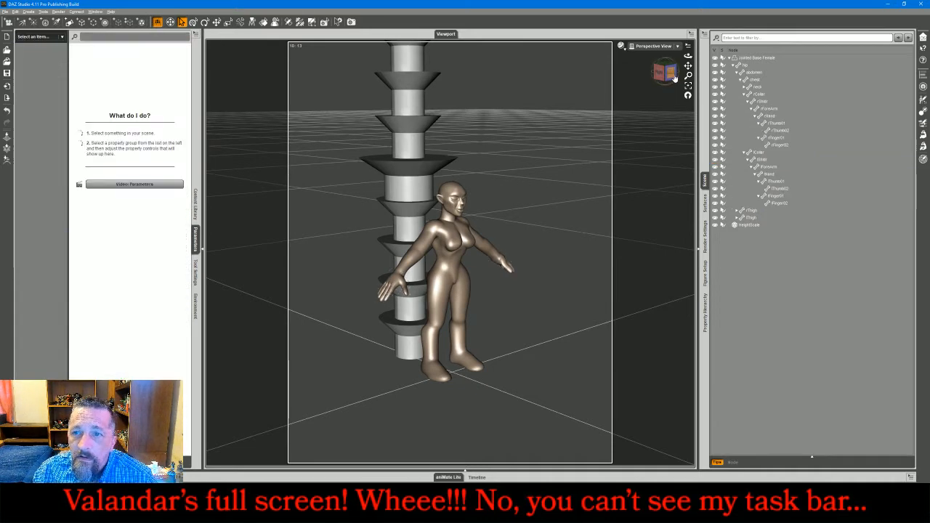
Delete the HeightScale object standing behind the figure
drag(688, 56, 634, 35)
click(446, 110)
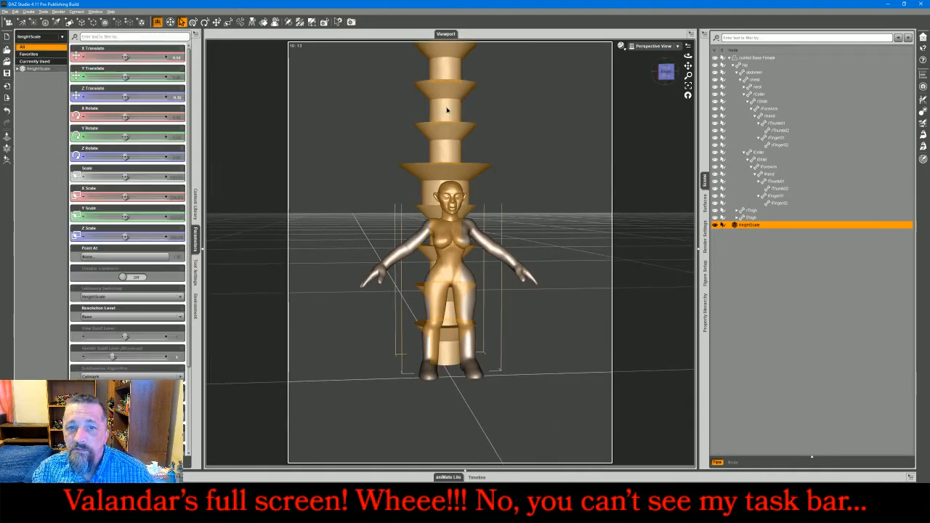
key(Delete)
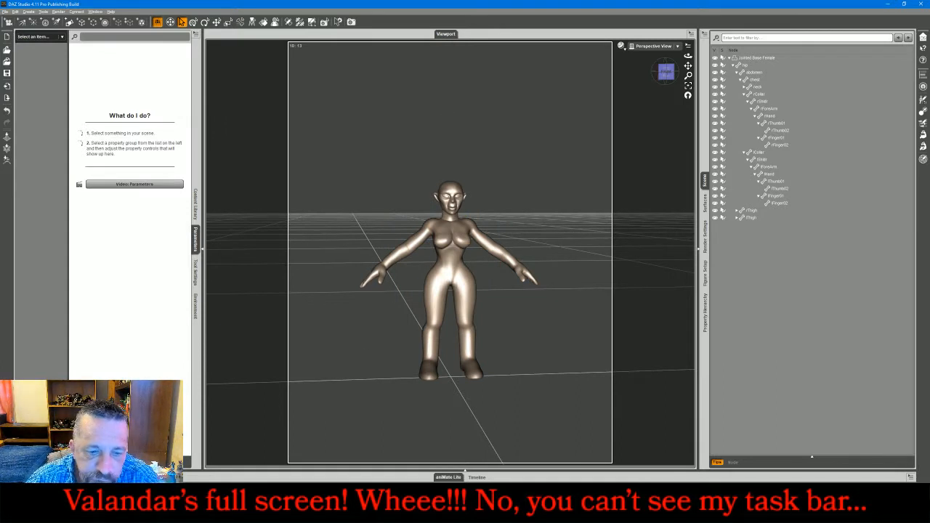
key(alt+Tab)
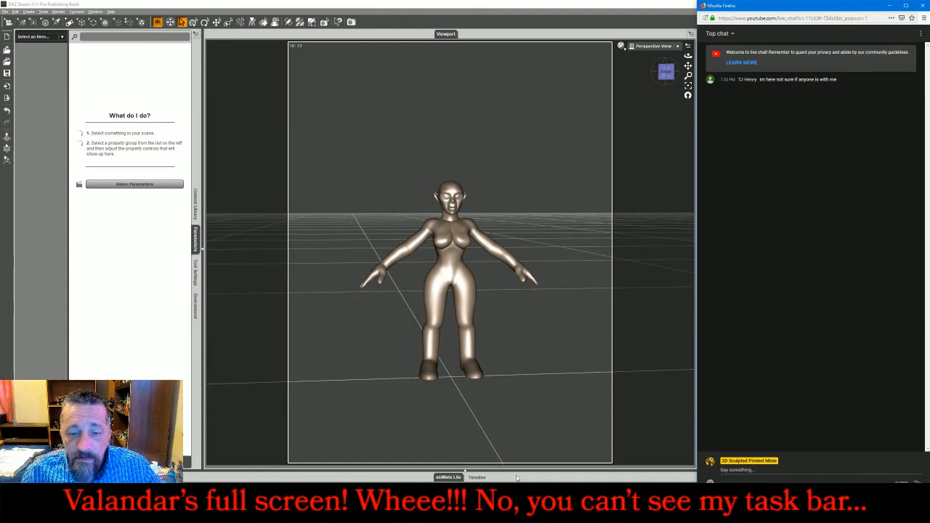
Shorten both thighs to a Y Scale of about 65% and bend them slightly forward together
click(464, 313)
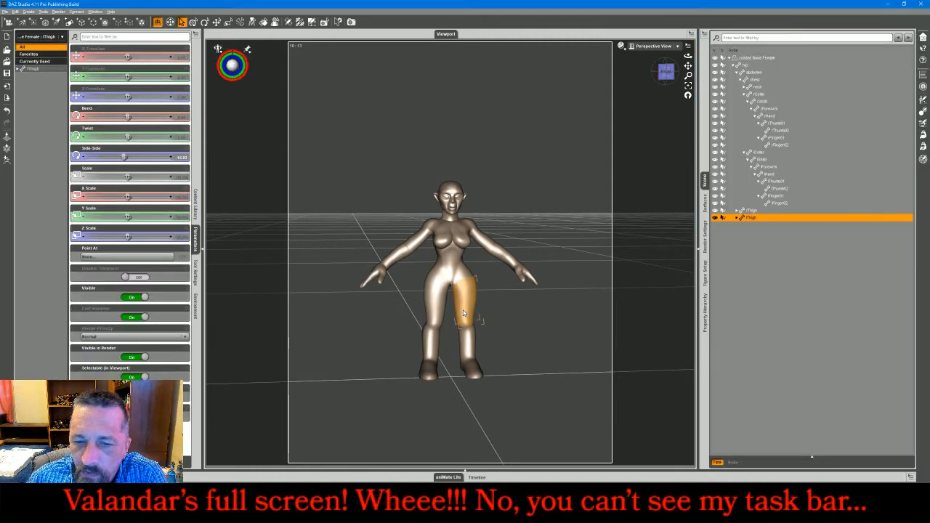
ctrl+click(443, 305)
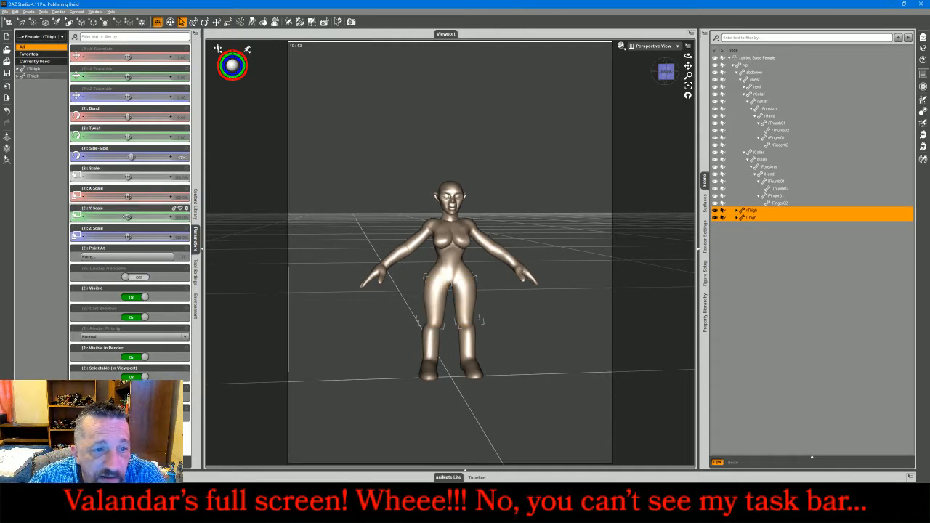
drag(127, 217, 109, 216)
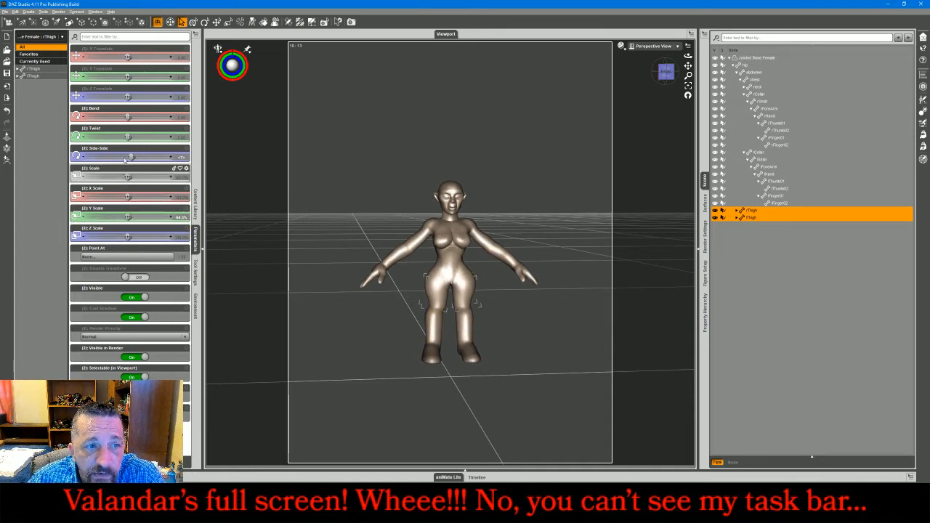
drag(124, 119, 122, 118)
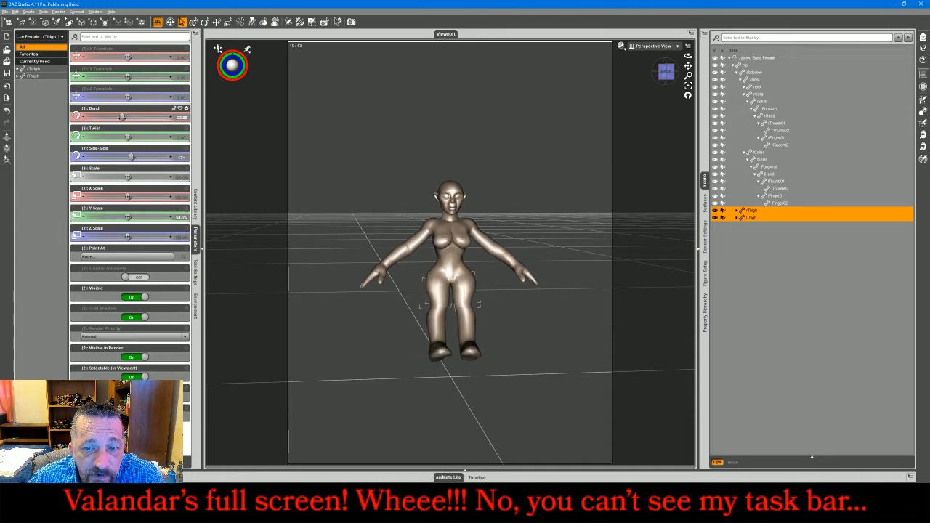
Bend both shins backward to 70 and shorten them to a Y Scale of about 75%
click(666, 73)
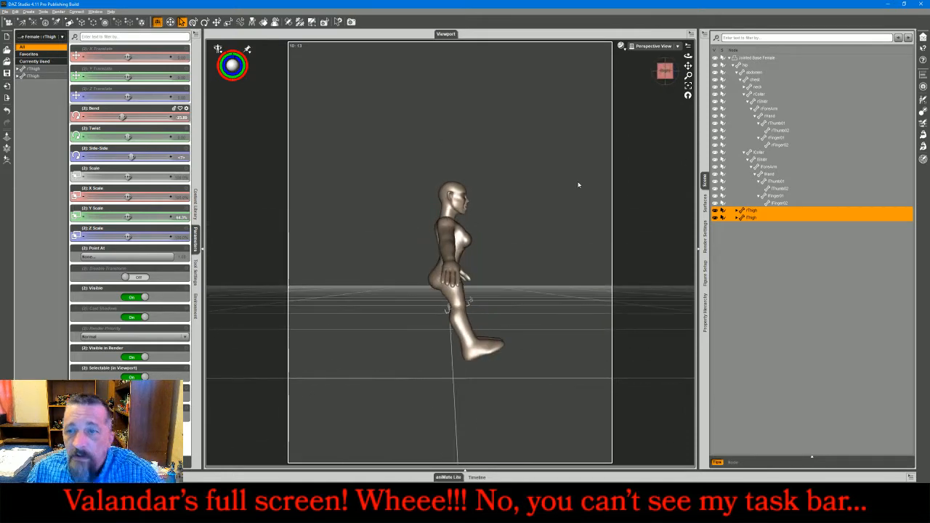
drag(664, 78, 614, 90)
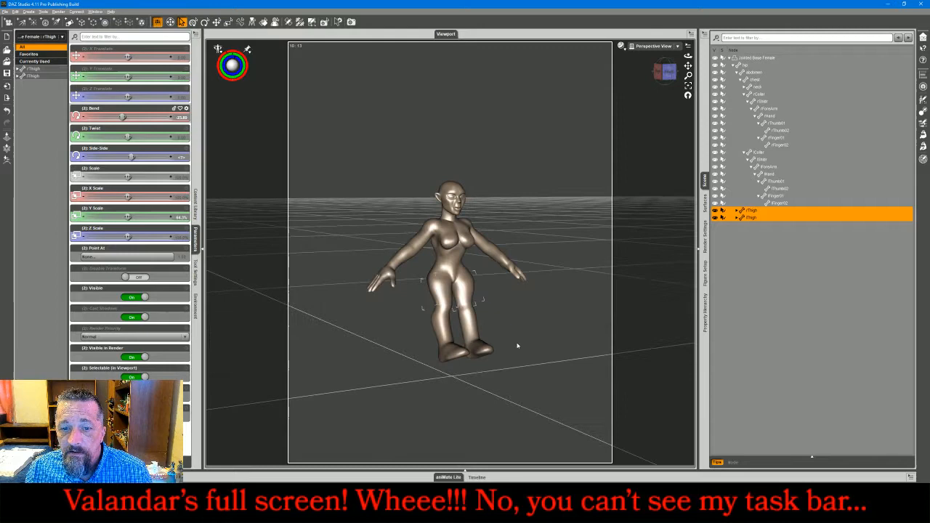
click(467, 331)
ctrl+click(442, 327)
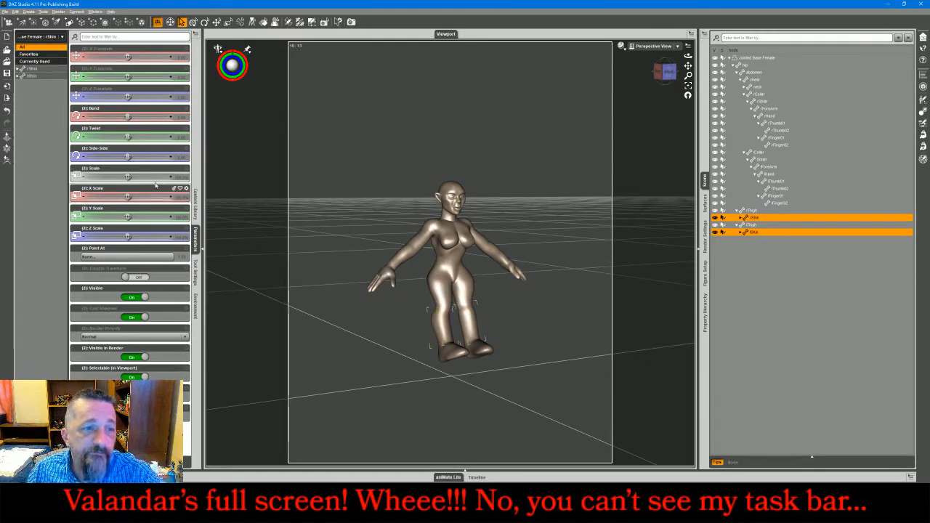
drag(128, 117, 144, 117)
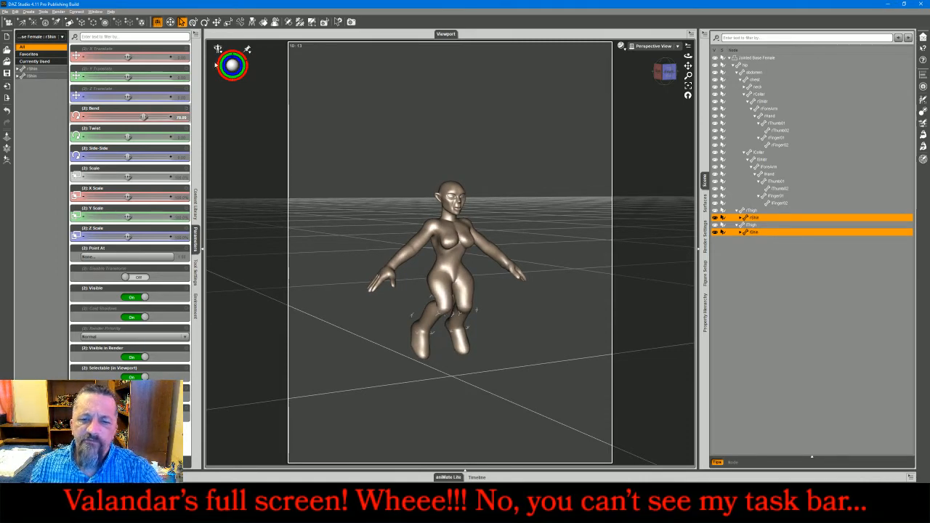
click(657, 75)
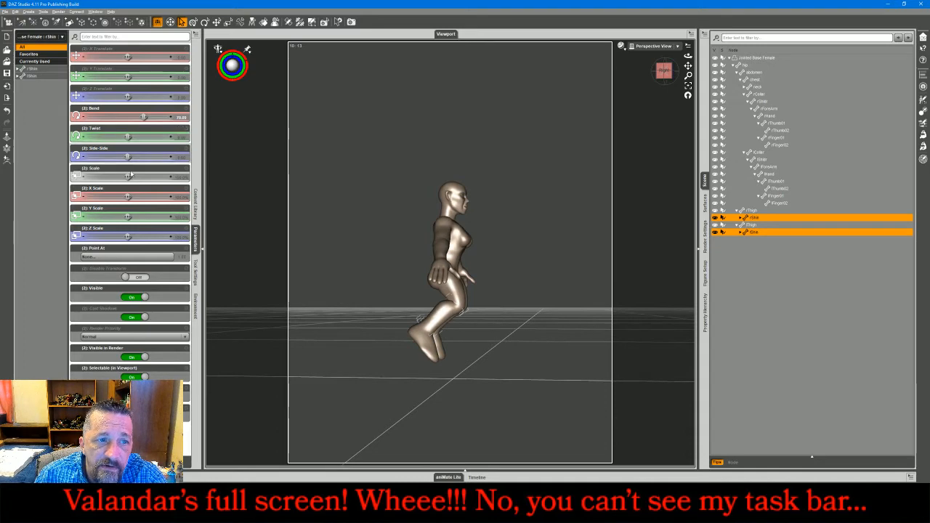
drag(127, 217, 108, 216)
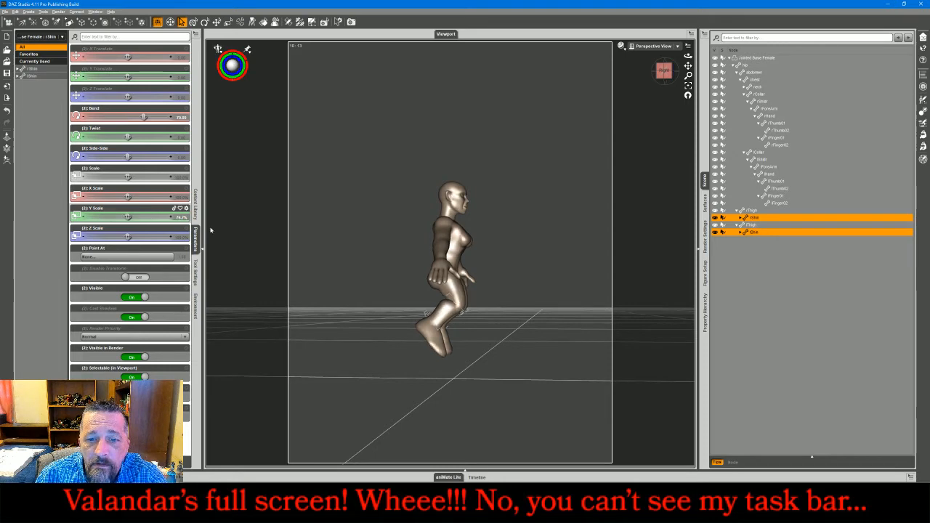
Select both feet and lengthen them to a Z Scale of about 215%
click(663, 71)
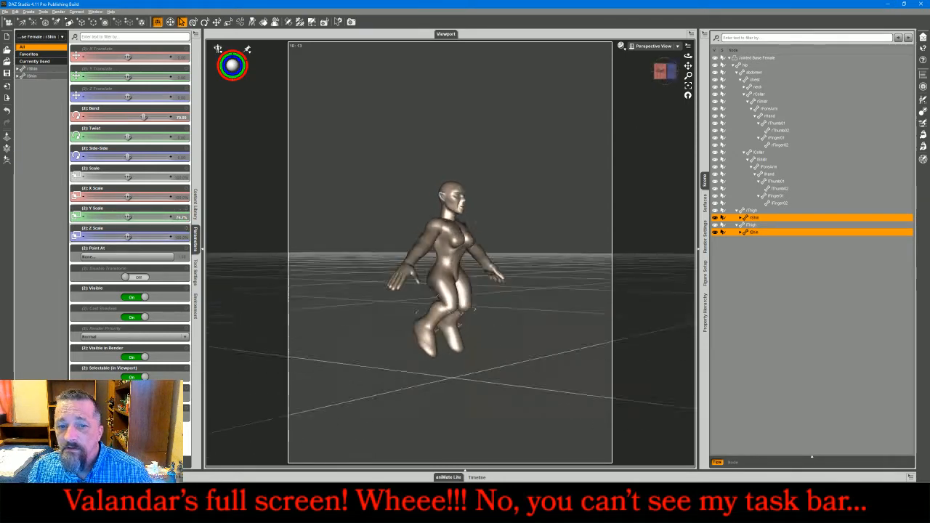
click(428, 347)
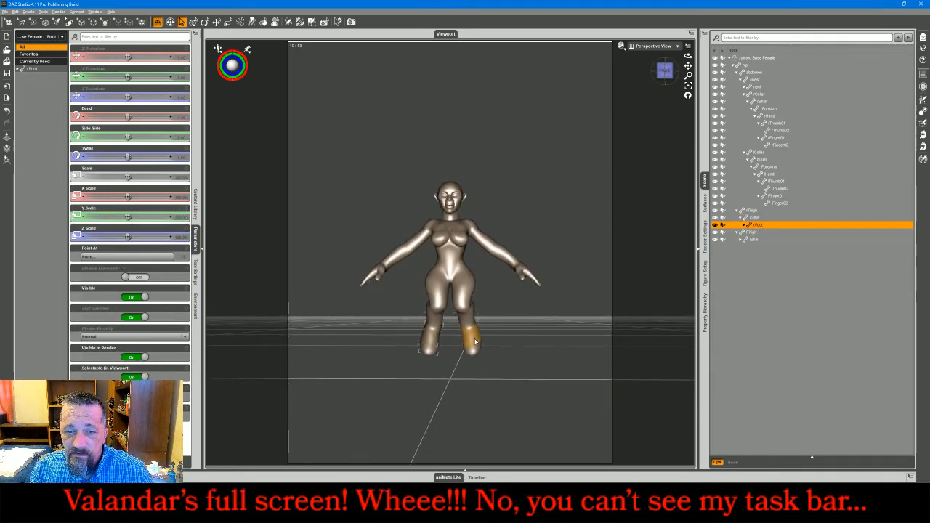
ctrl+click(471, 346)
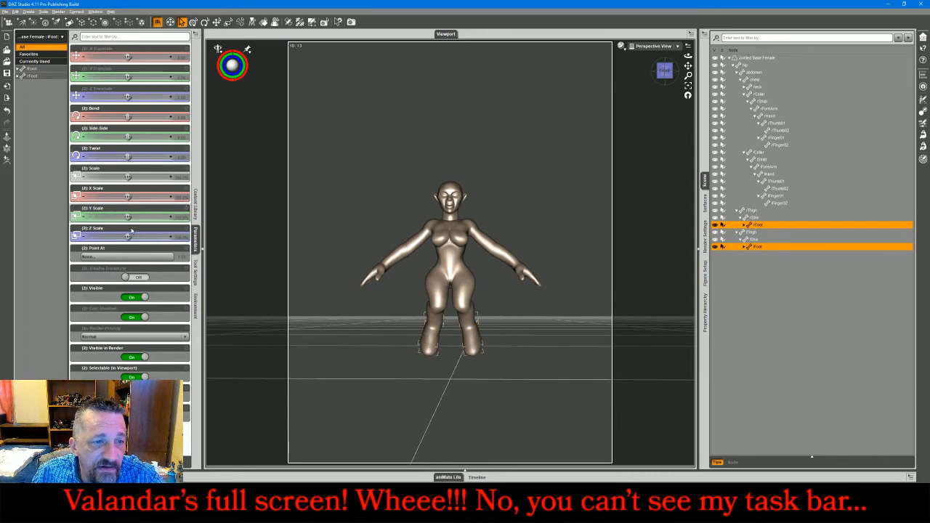
drag(109, 236, 148, 236)
Select both toes, bend them upward to about -44 and raise their Y Scale slightly above 100%
click(665, 67)
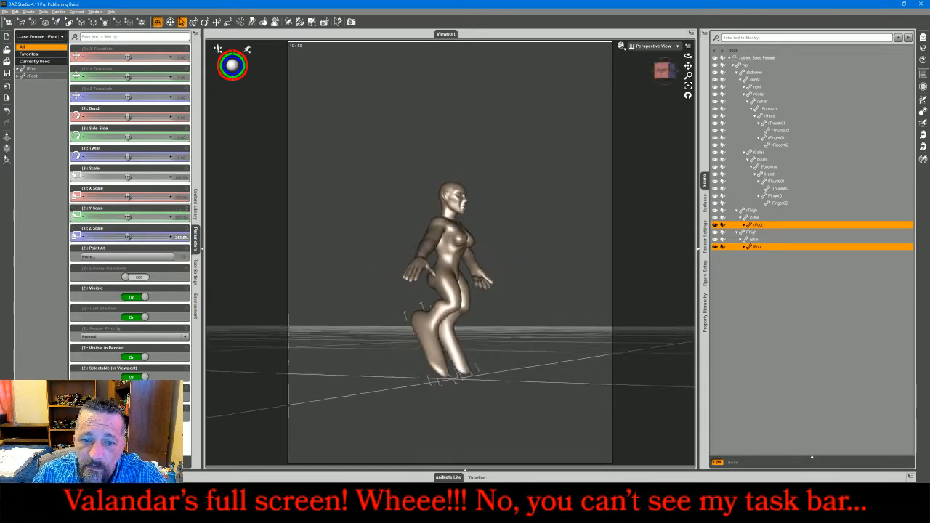
drag(665, 71, 632, 82)
click(451, 374)
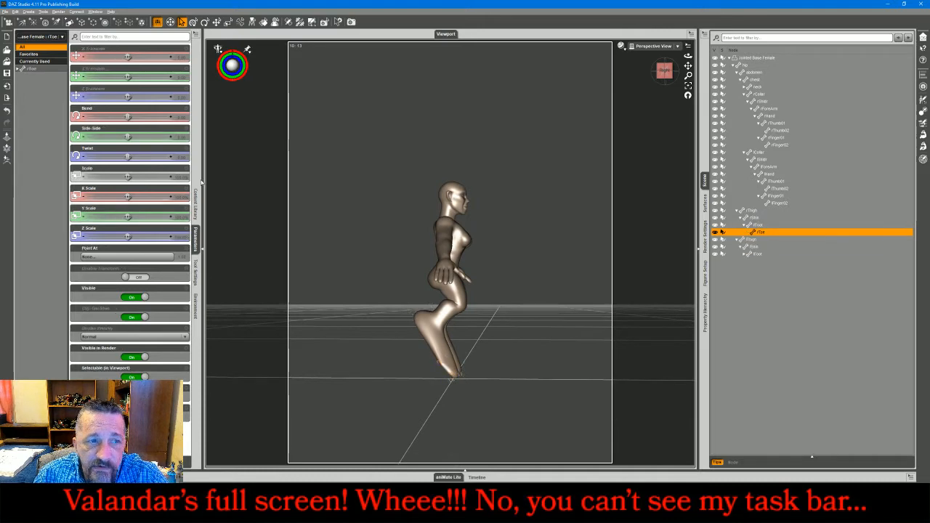
click(745, 254)
ctrl+click(757, 261)
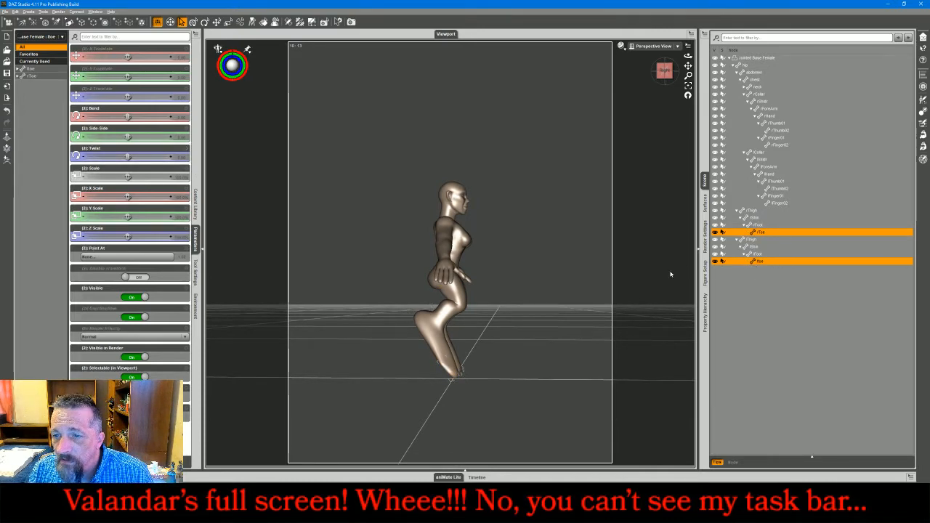
drag(127, 117, 118, 117)
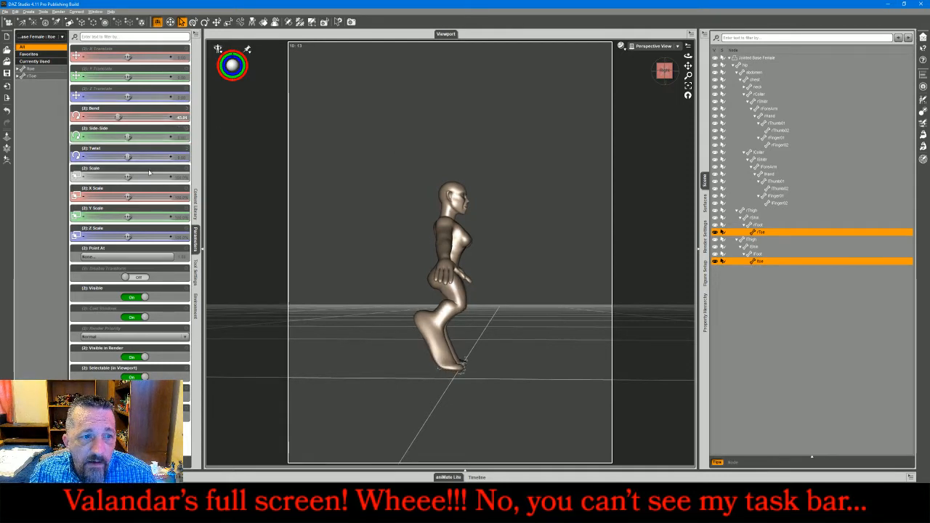
drag(127, 214, 148, 217)
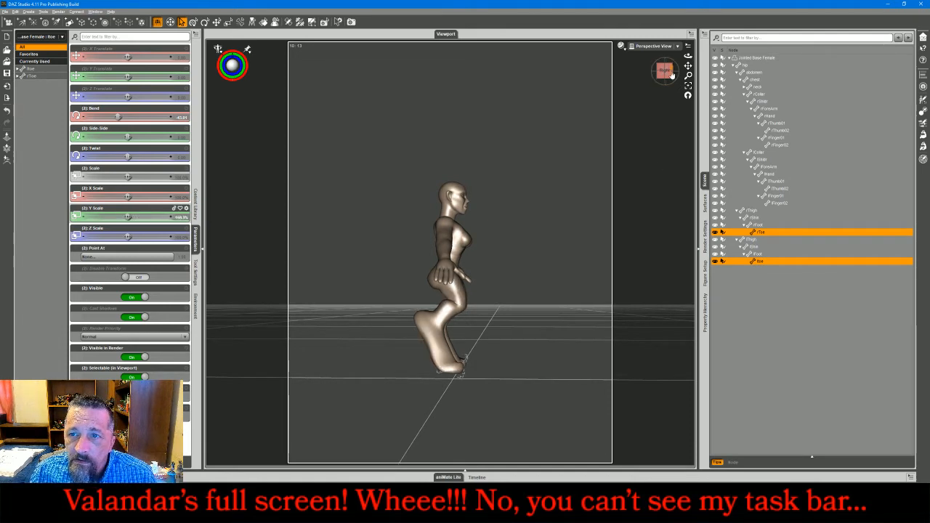
Select both shins and lengthen them to a Y Scale of just under 90%
drag(670, 69, 602, 55)
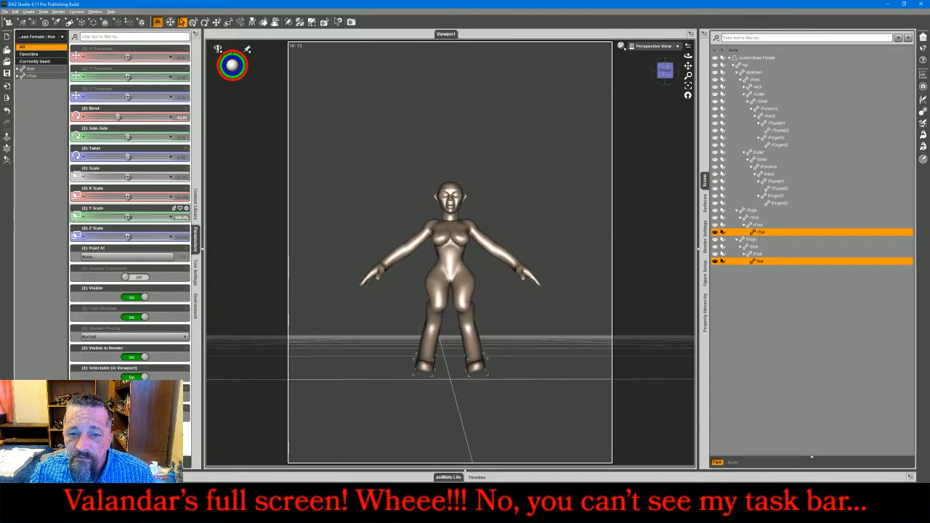
click(435, 319)
ctrl+click(470, 319)
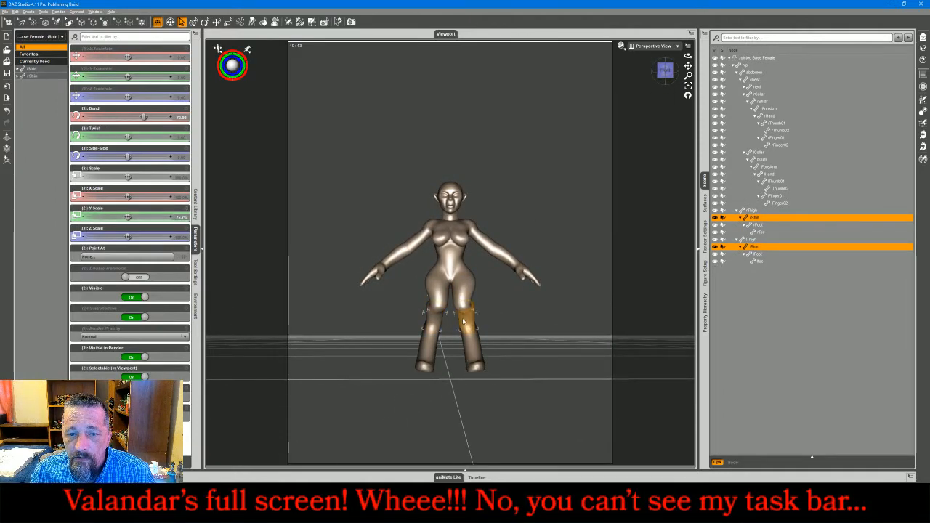
click(669, 71)
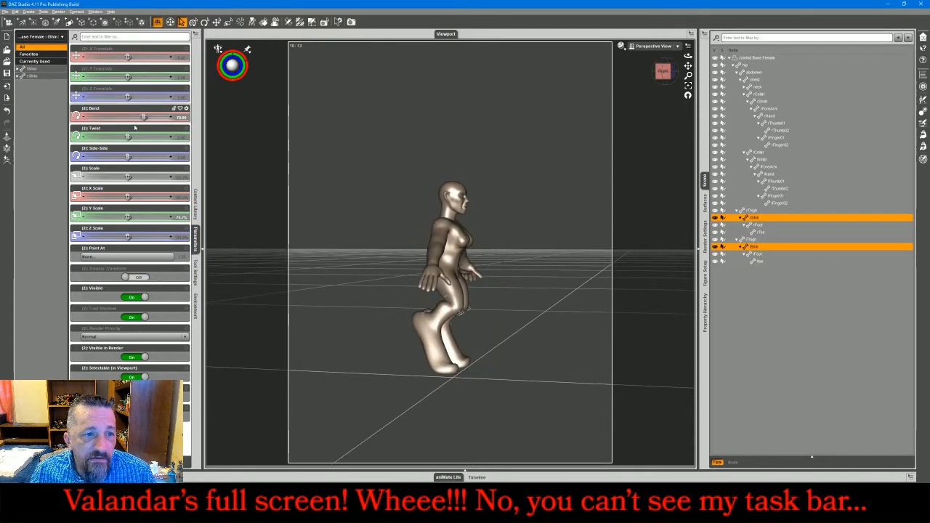
drag(127, 217, 144, 217)
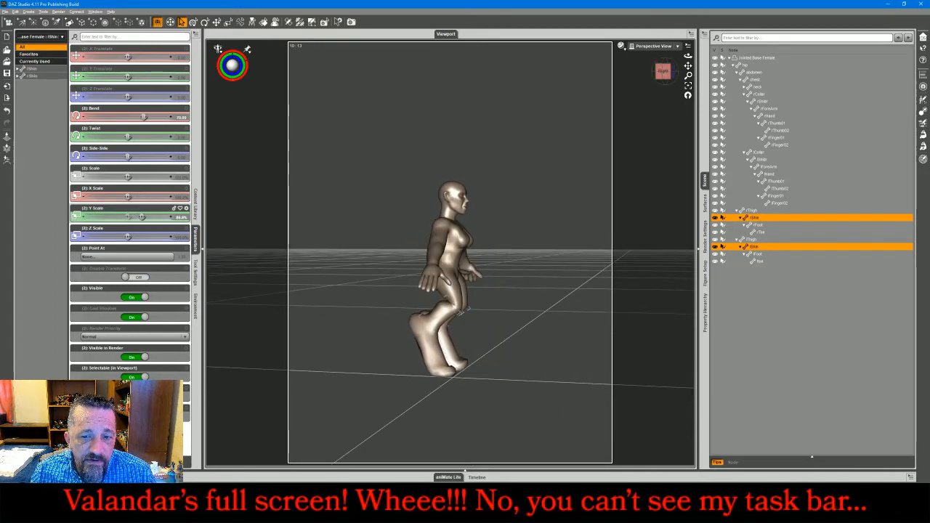
Select both thighs and lengthen them to a Y Scale of about 79%
click(436, 295)
ctrl+click(465, 290)
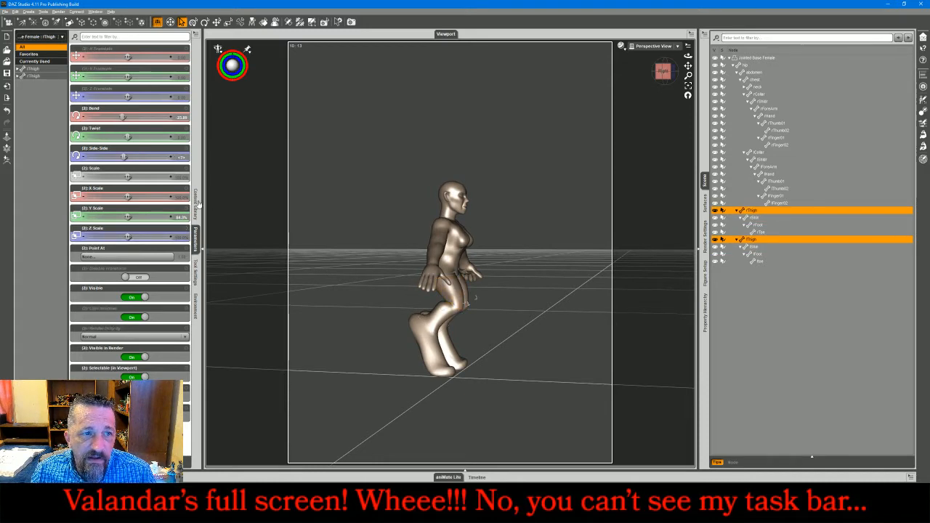
drag(128, 216, 142, 217)
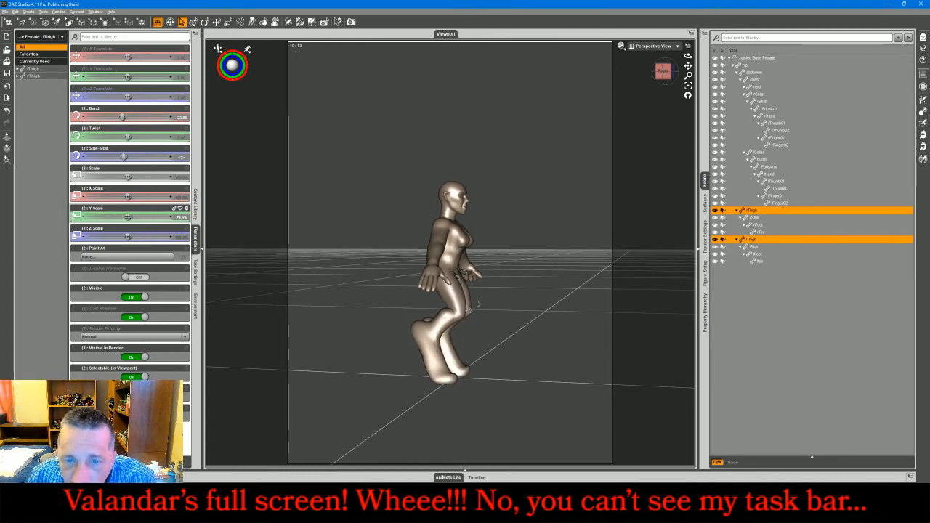
Deselect the thighs and examine the reshaped figure's leg proportions from the front, sides and back
click(663, 75)
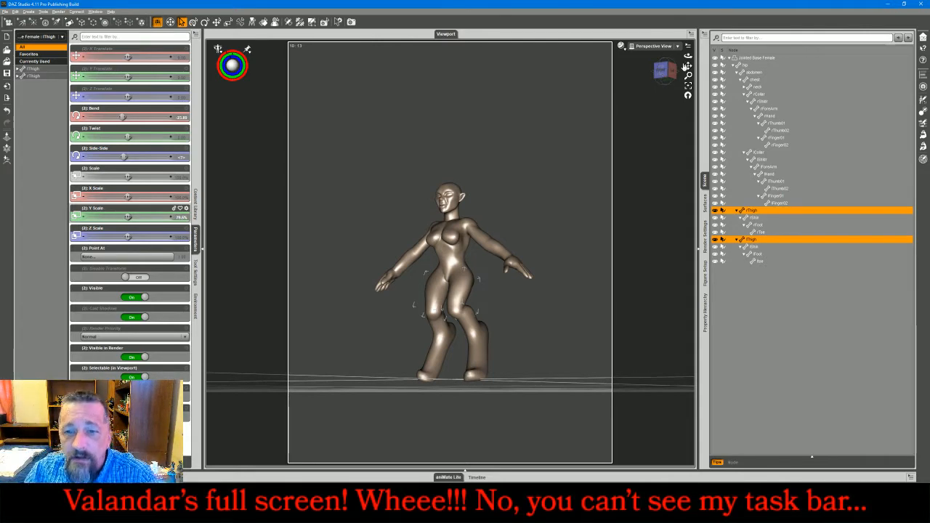
click(661, 79)
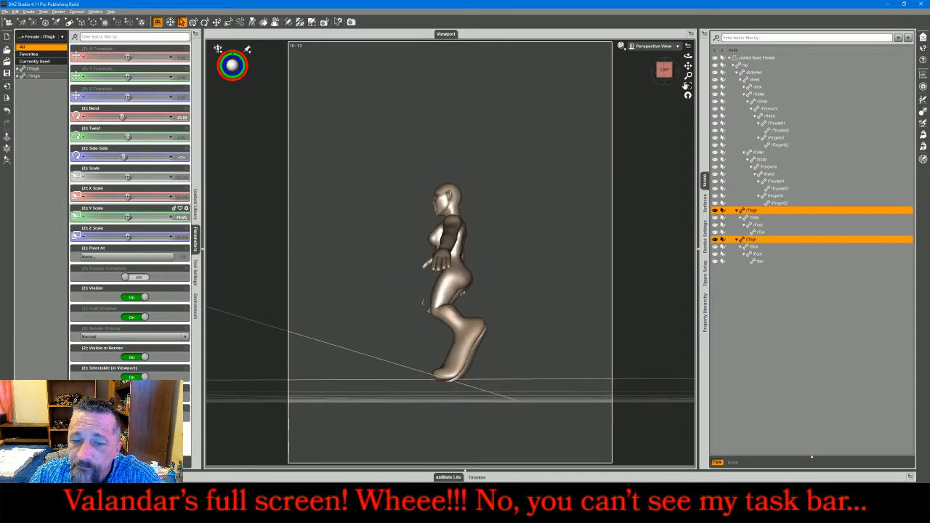
click(664, 70)
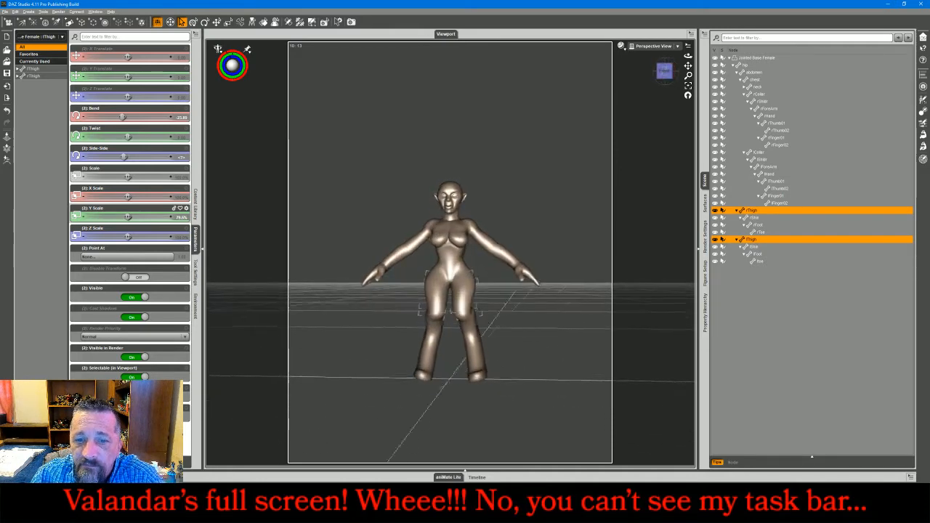
click(634, 104)
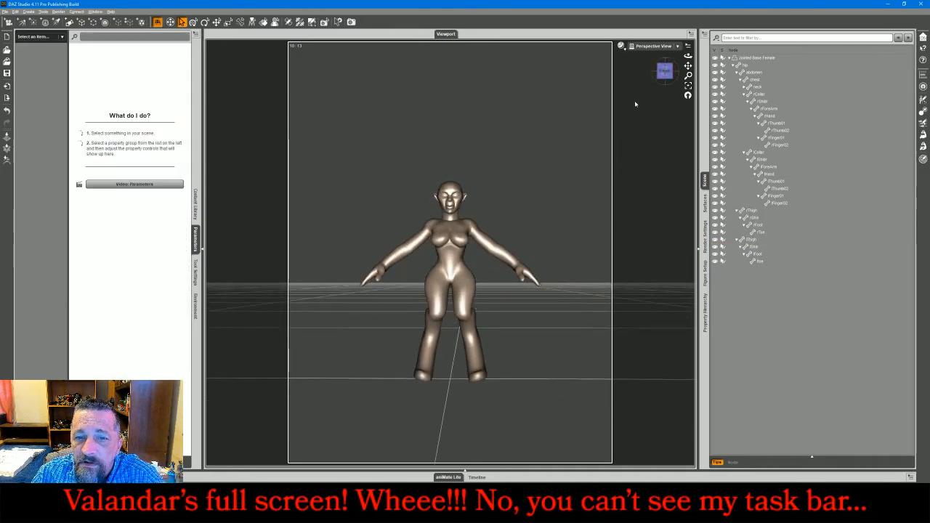
click(658, 76)
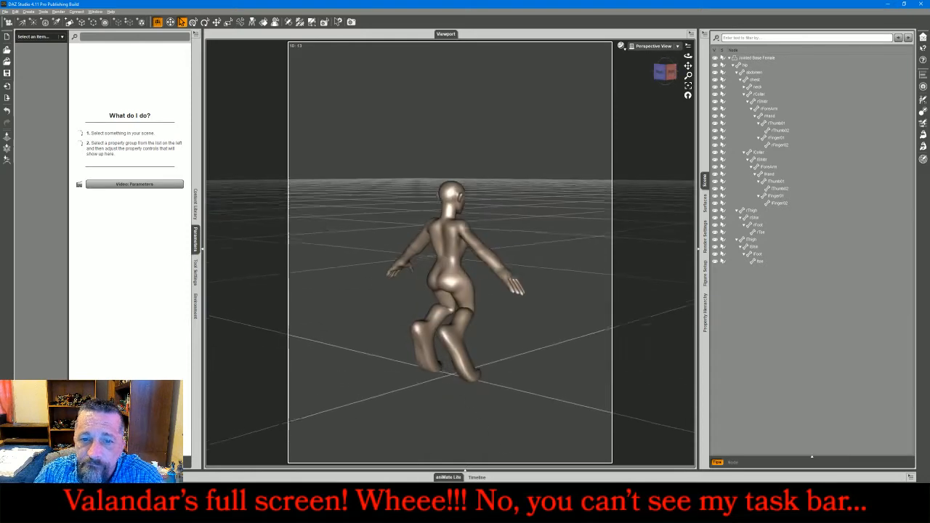
drag(658, 77, 579, 71)
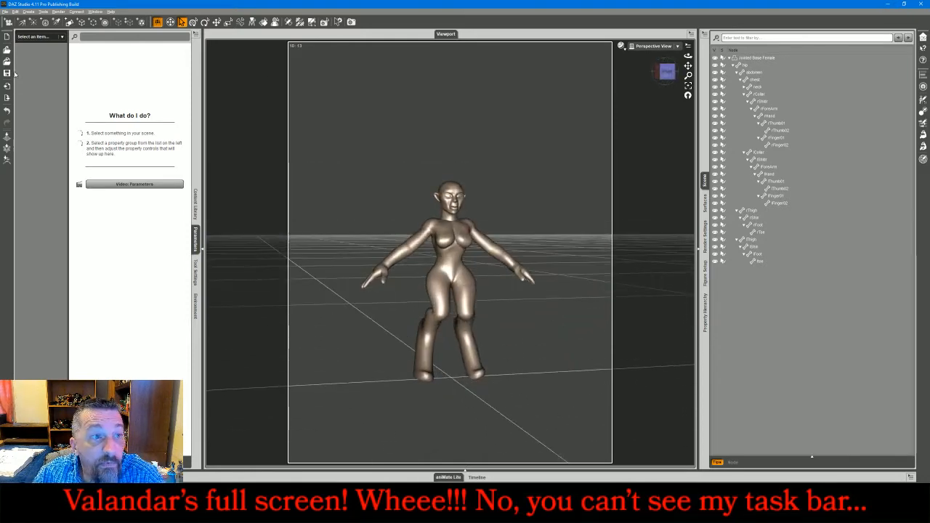
Start a Wavefront OBJ export and create a folder named Nowhere inside BroadcastMiniatures > New in FreesculptMinis
click(4, 12)
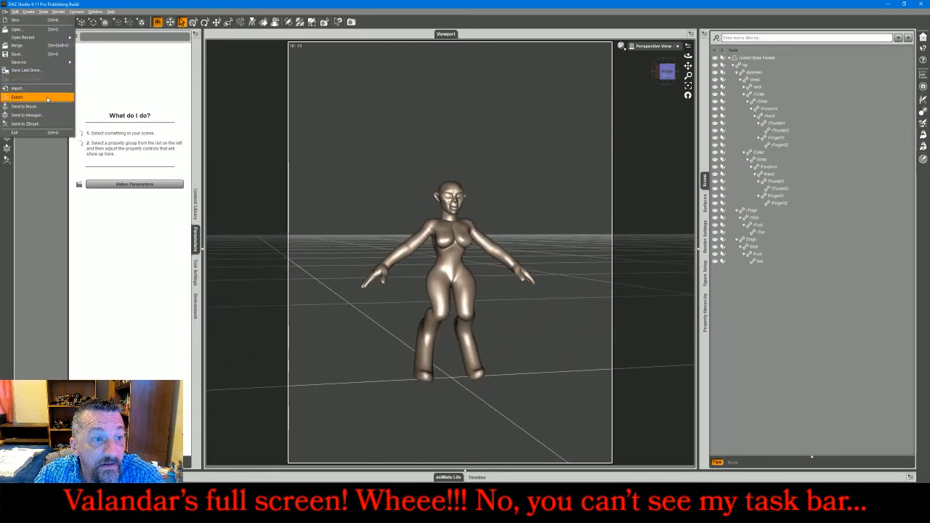
click(47, 100)
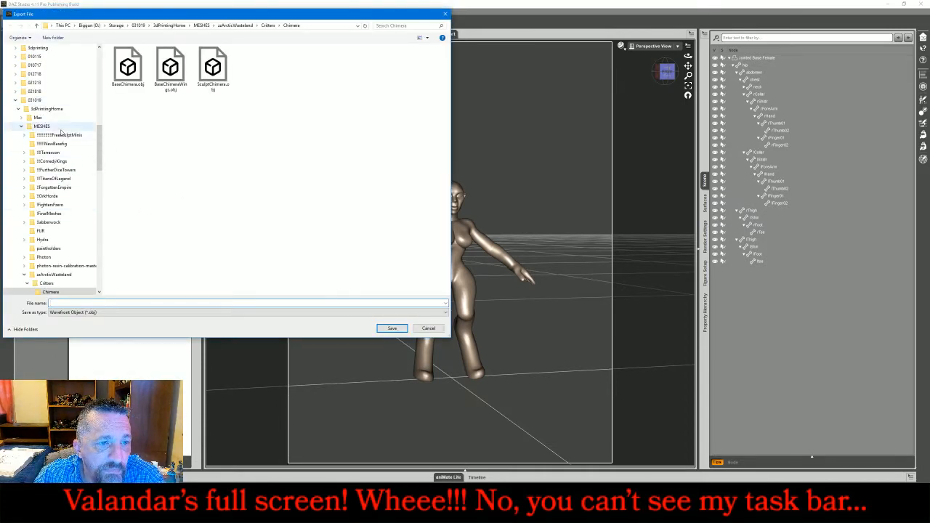
click(58, 135)
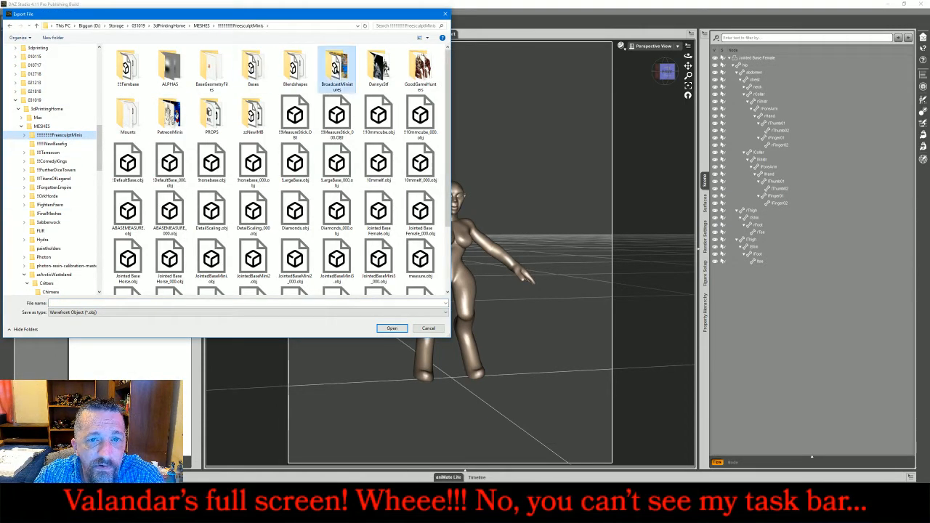
double_click(336, 67)
click(340, 69)
double_click(128, 65)
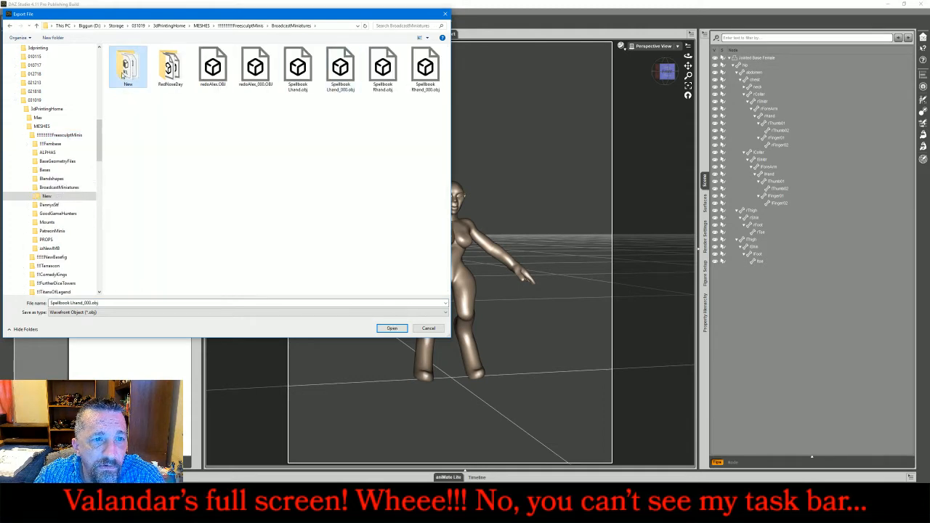
click(53, 38)
text(Nowhere)
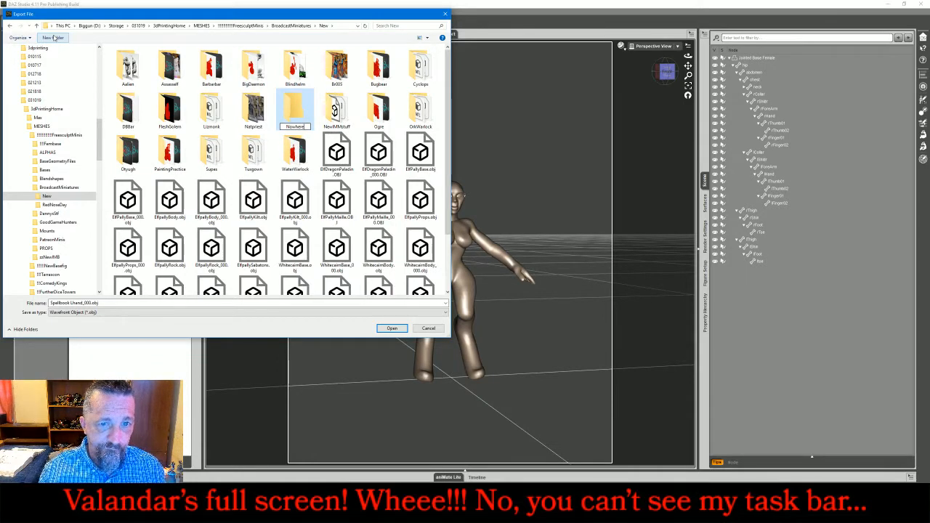
key(Return)
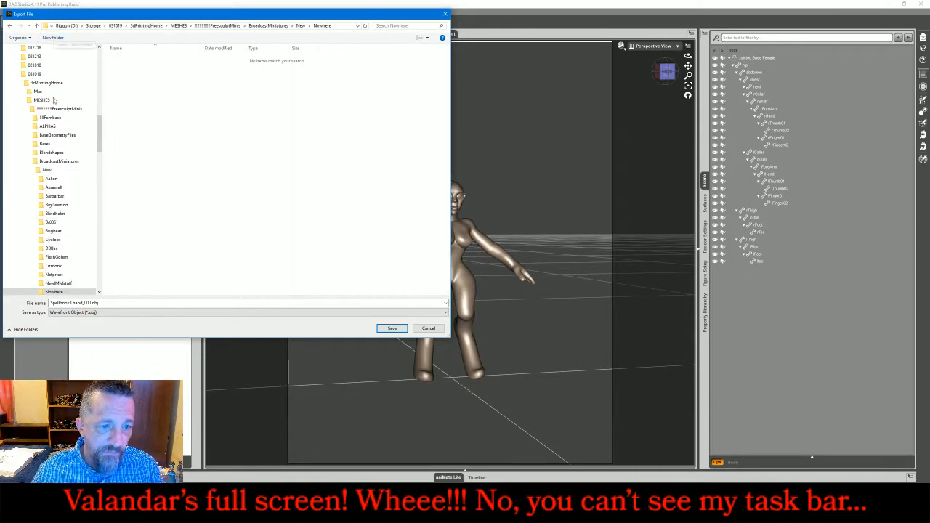
Export the figure to the Nowhere folder as zzbase.obj with the existing OBJ export options
drag(114, 303, 23, 312)
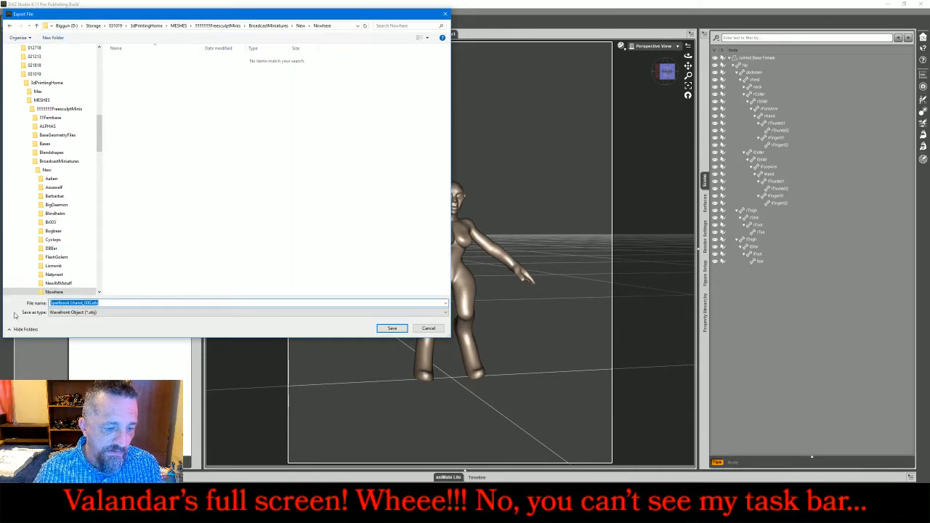
text(zzbe)
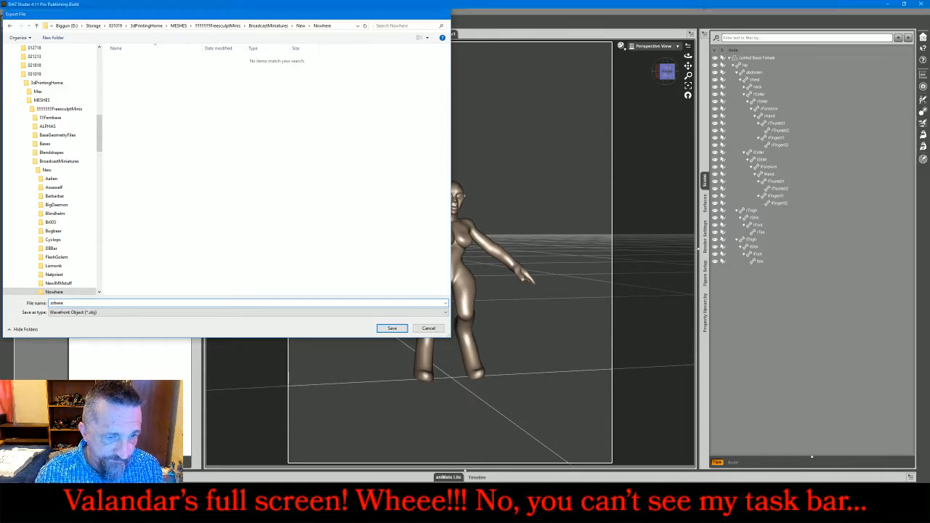
key(Return)
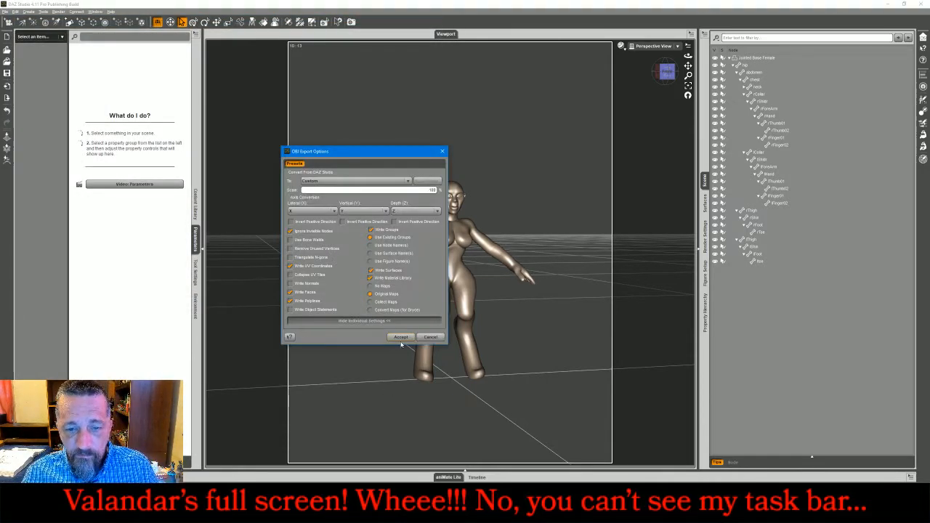
click(401, 338)
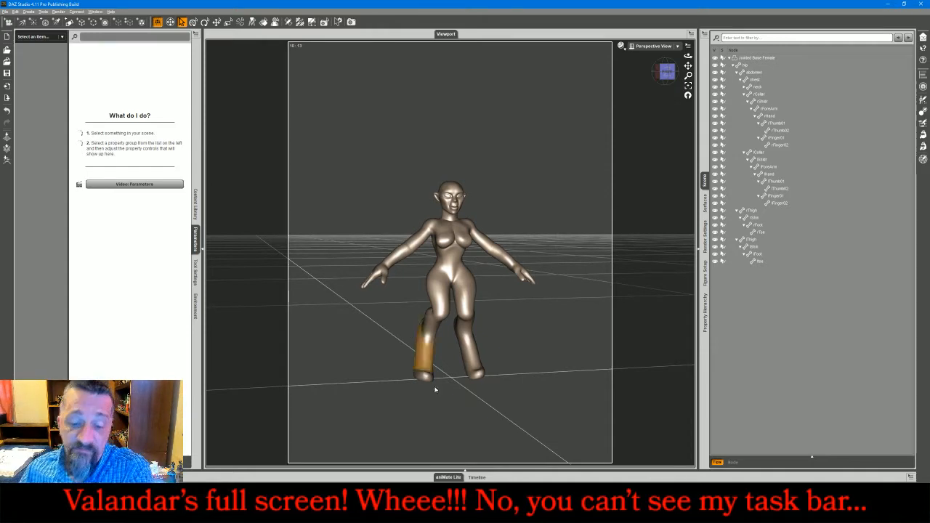
Switch to 3ds Max, start a file import and browse to FreesculptMinis > BroadcastMiniatures > New > Nowhere
mouse_move(404, 512)
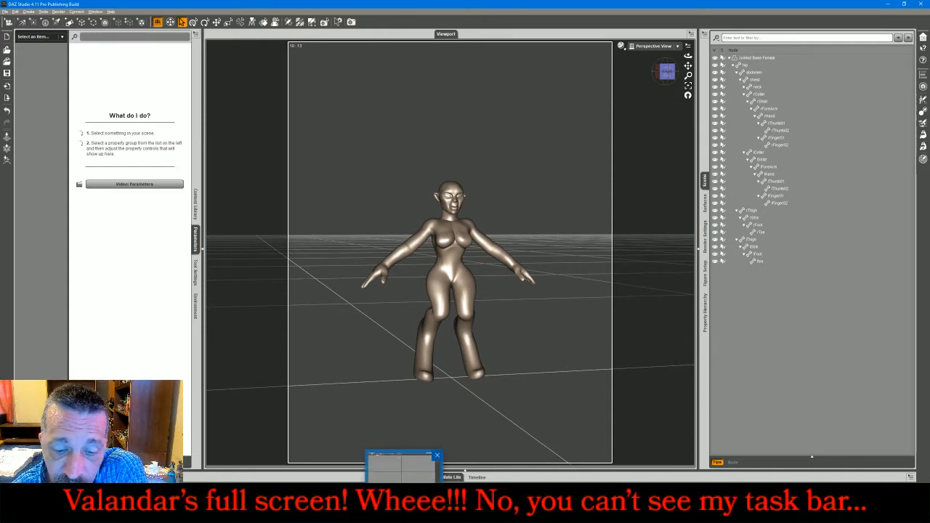
click(403, 512)
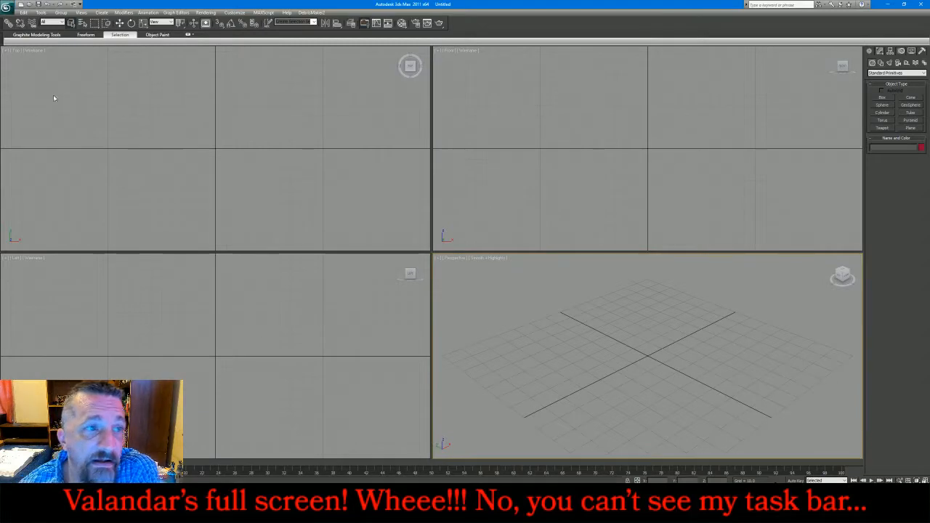
click(5, 6)
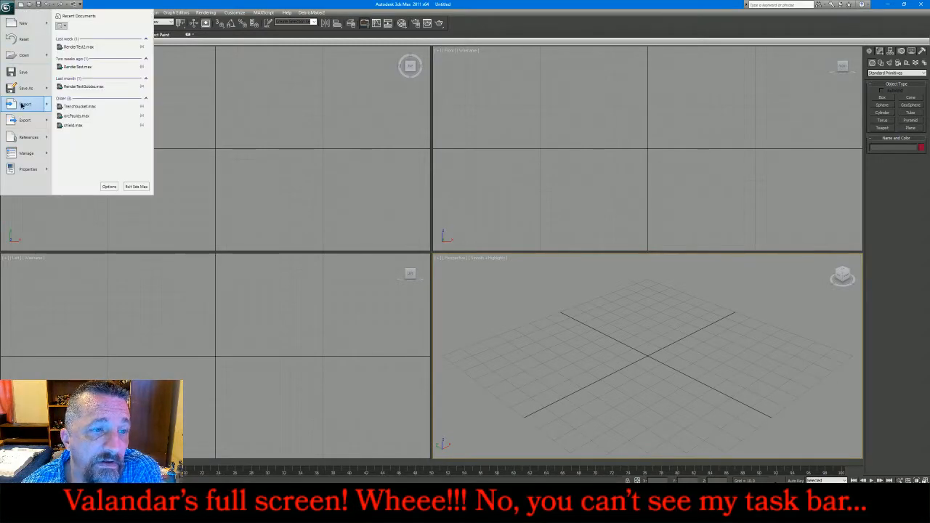
click(22, 104)
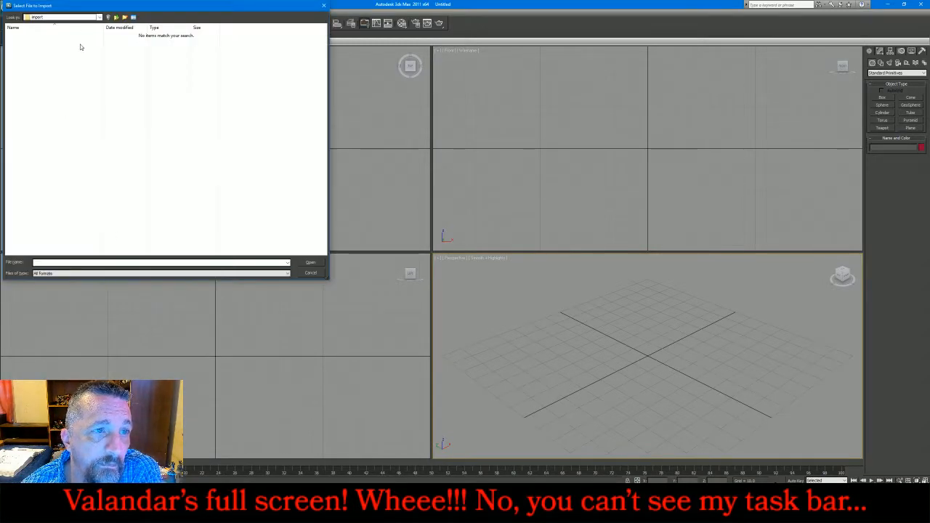
click(115, 17)
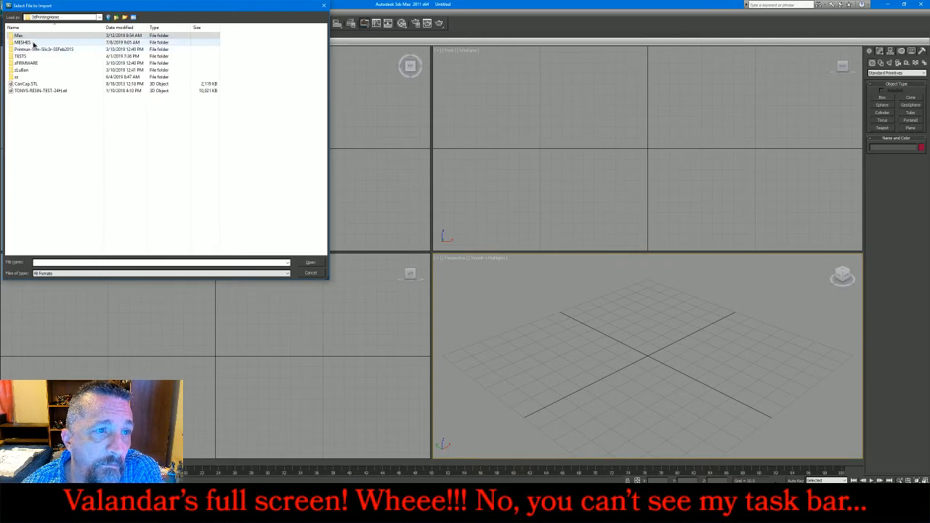
double_click(32, 43)
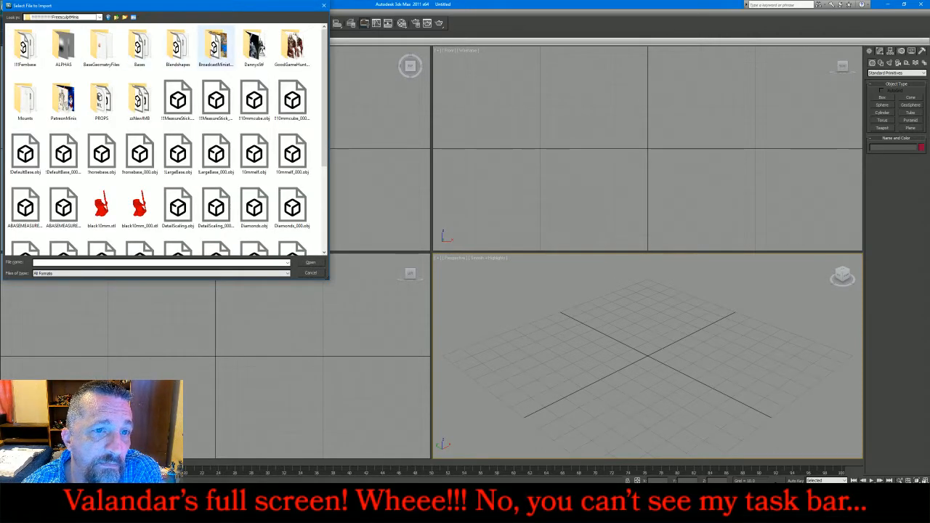
double_click(215, 45)
double_click(33, 56)
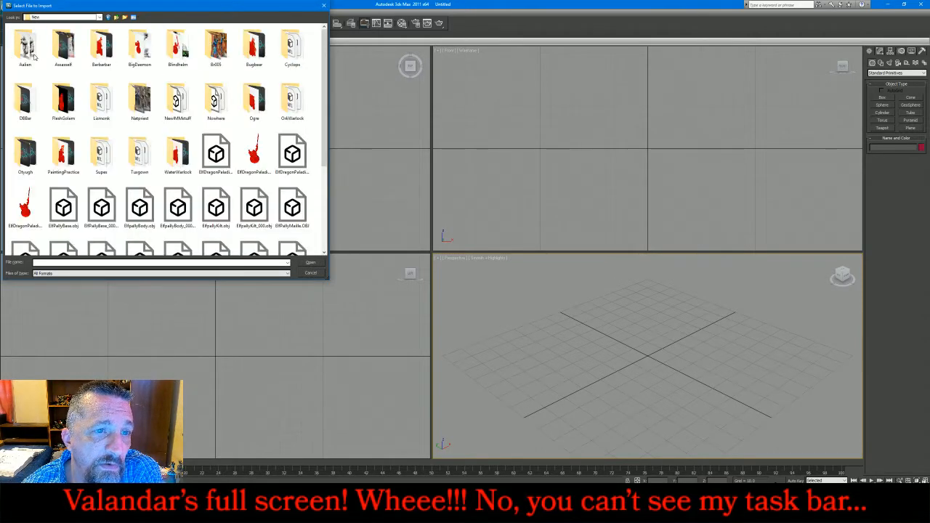
double_click(215, 100)
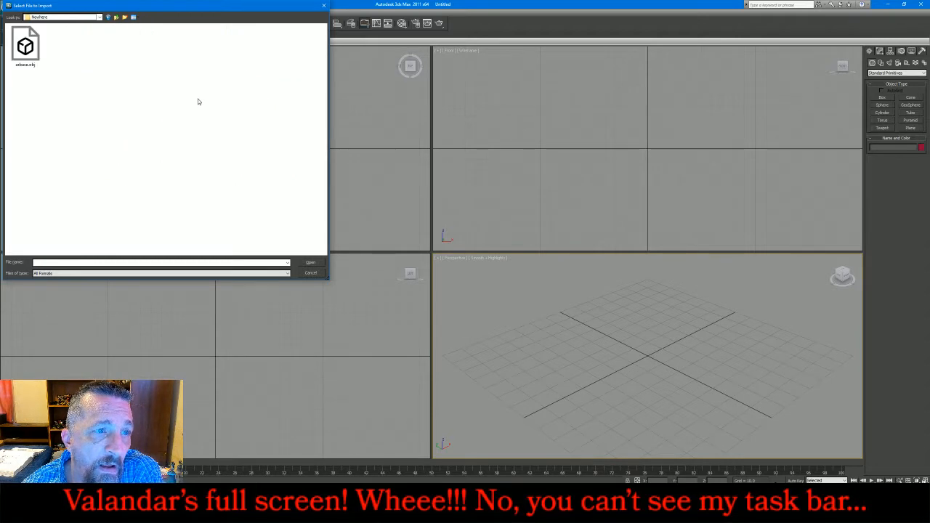
Import zzbase.obj as a single mesh with the existing OBJ import options, and deselect the imported figure
double_click(24, 45)
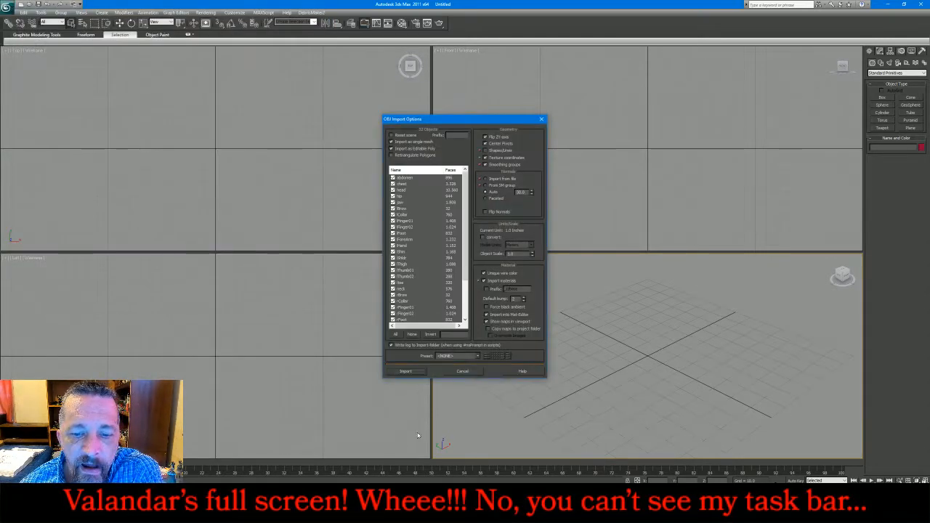
click(406, 371)
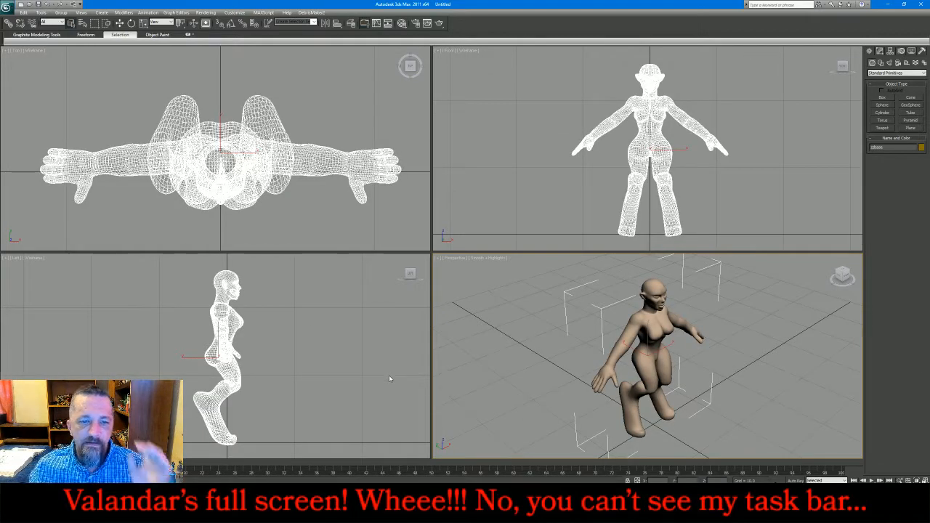
click(389, 375)
scroll(286, 376, down, 3)
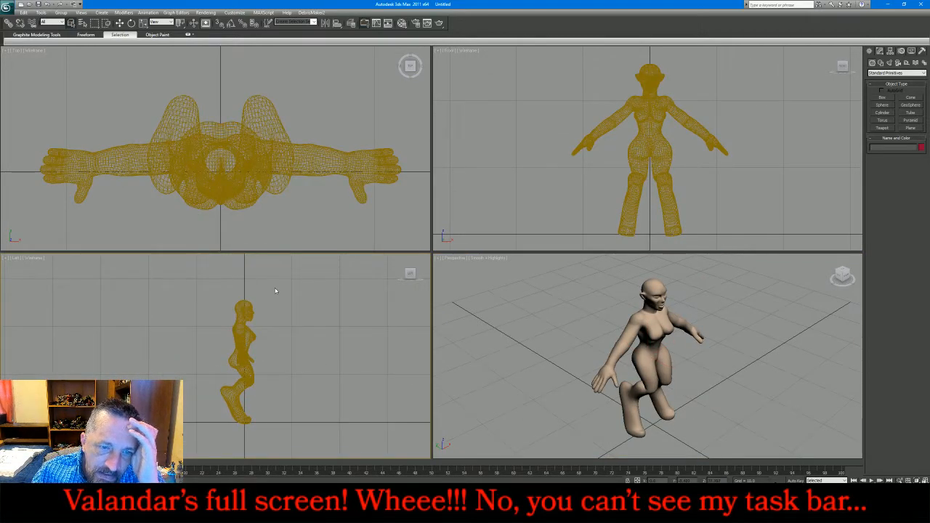
scroll(265, 283, up, 2)
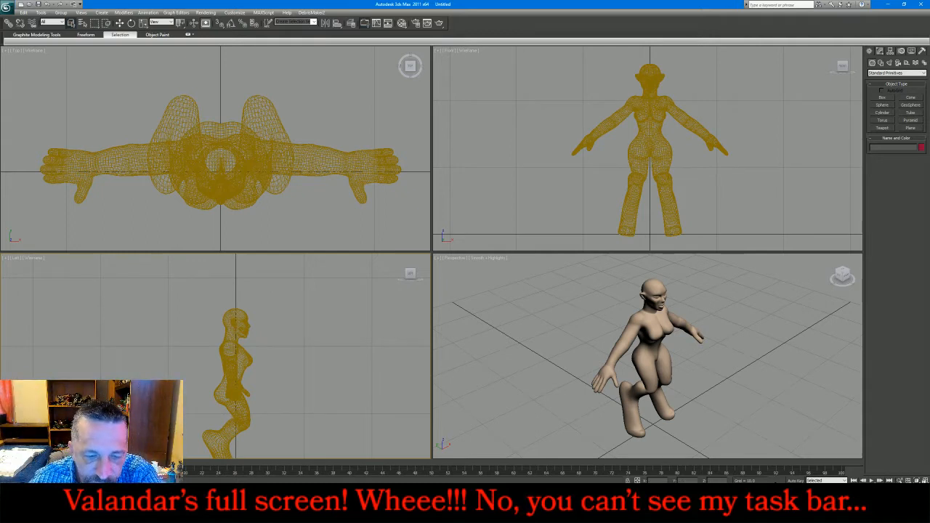
key(alt+Tab)
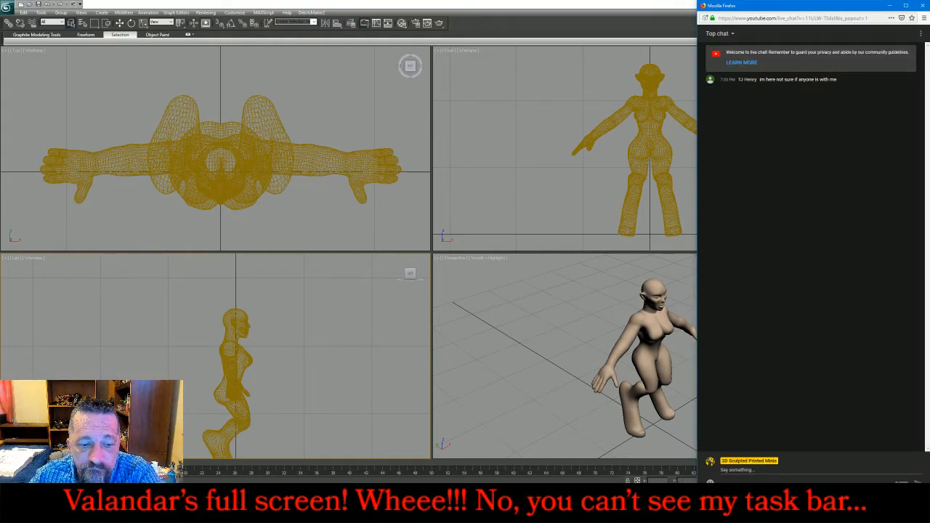
key(alt+Tab)
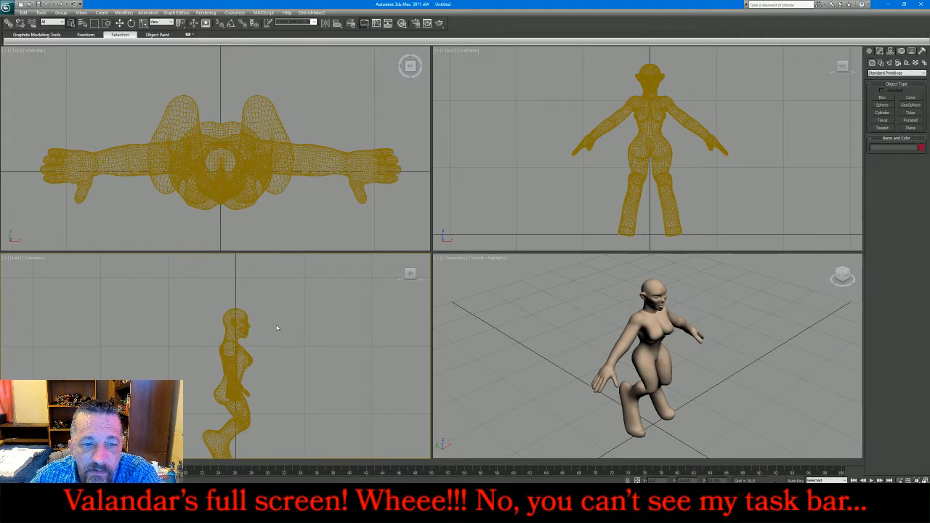
scroll(234, 312, up, 5)
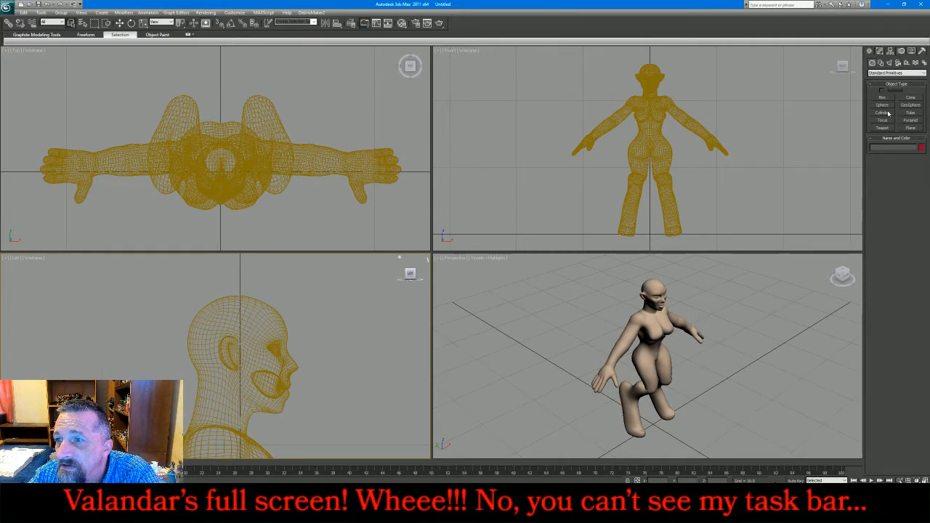
click(879, 52)
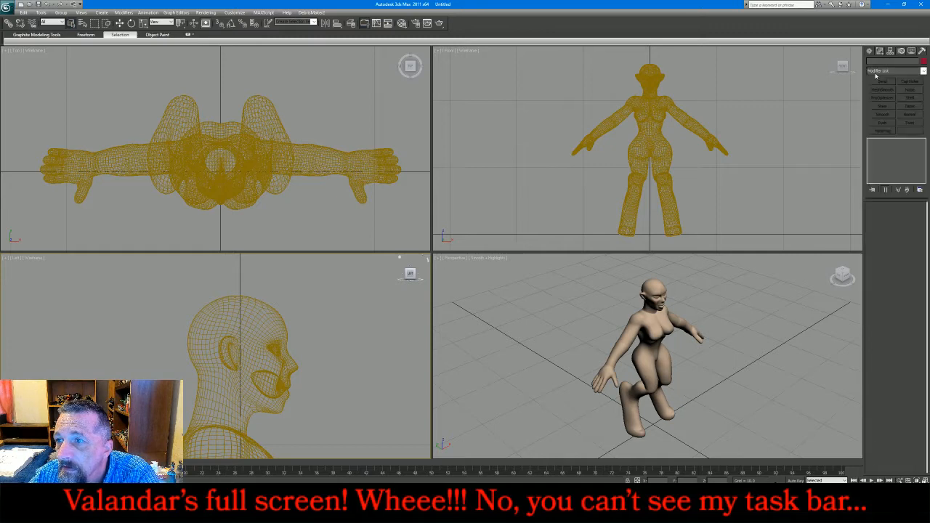
click(869, 51)
click(881, 73)
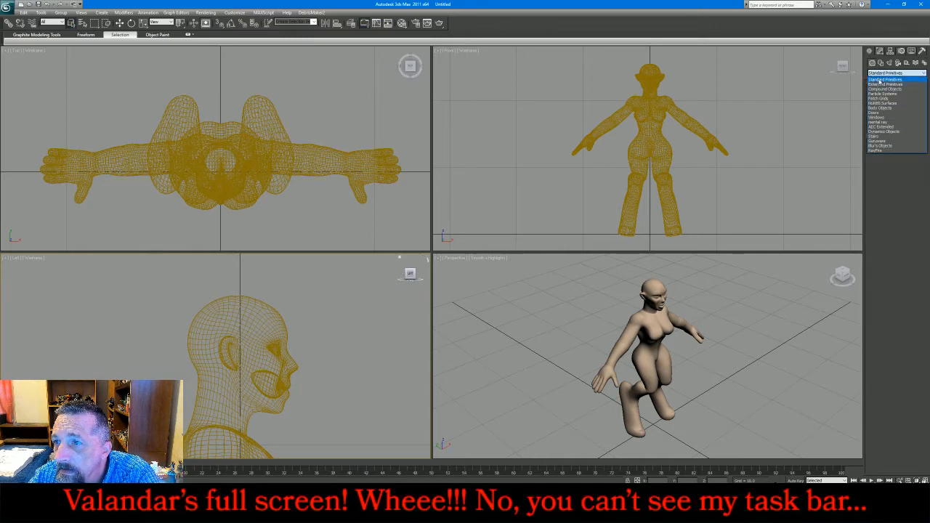
click(880, 80)
Draw an open, jagged Line spline in the front view, running outward and upward from the side of the figure's head
click(879, 63)
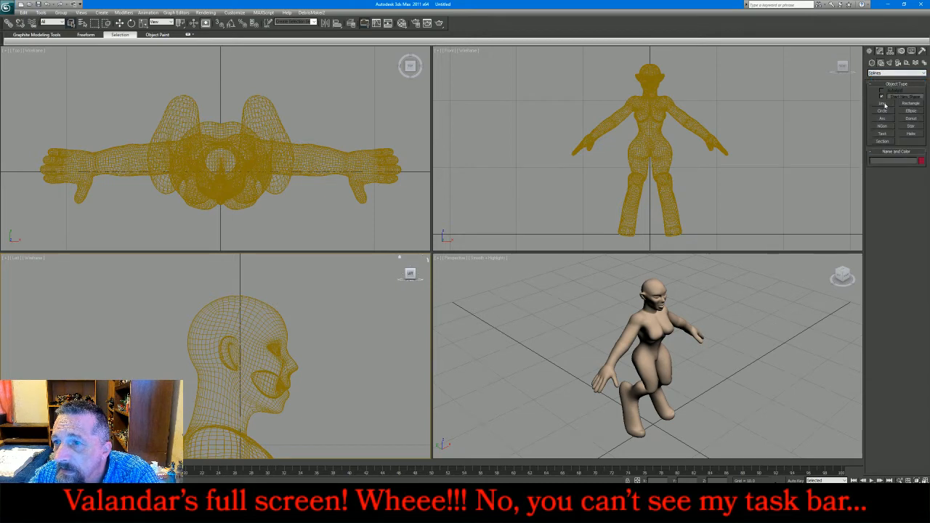
click(882, 103)
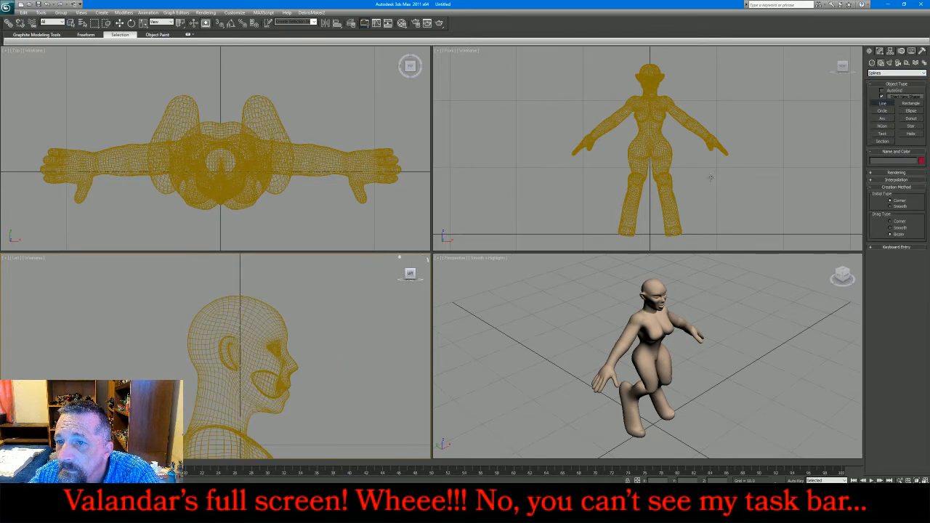
scroll(711, 177, down, 4)
scroll(684, 96, up, 4)
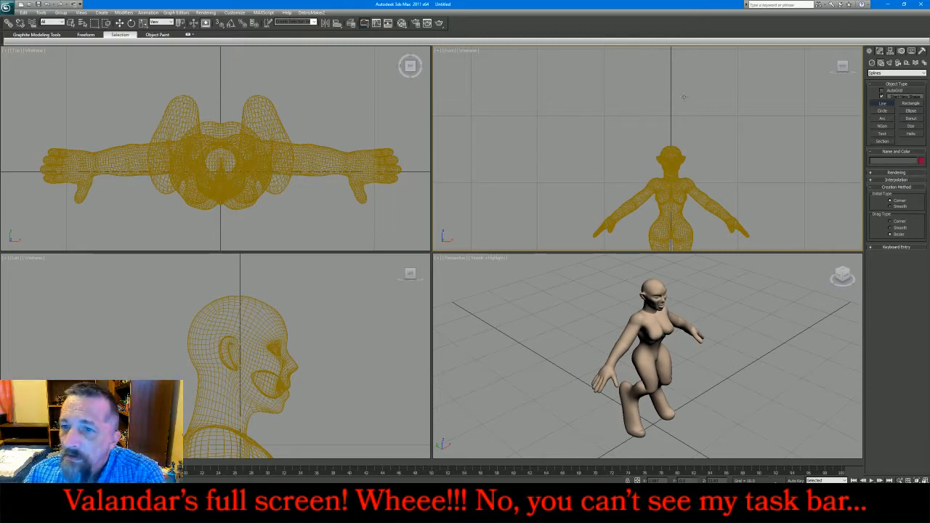
scroll(670, 140, up, 3)
scroll(670, 141, up, 6)
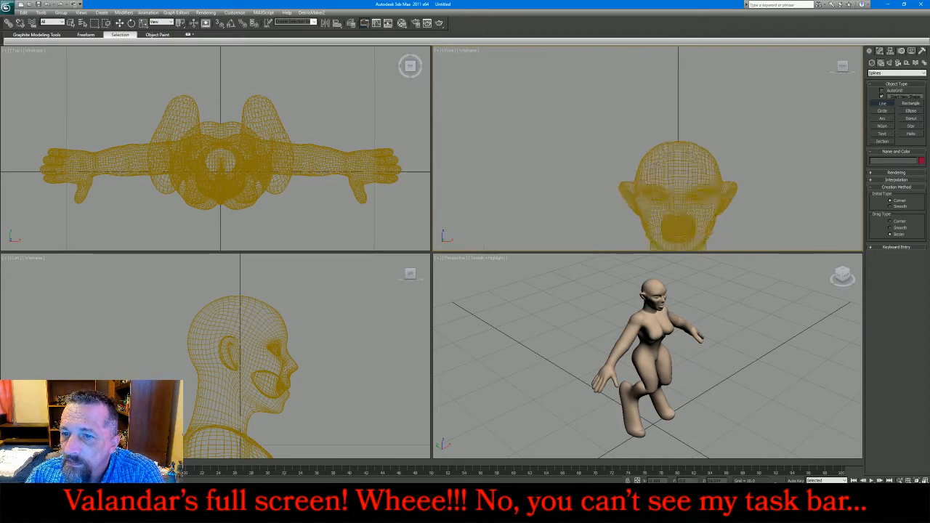
click(645, 175)
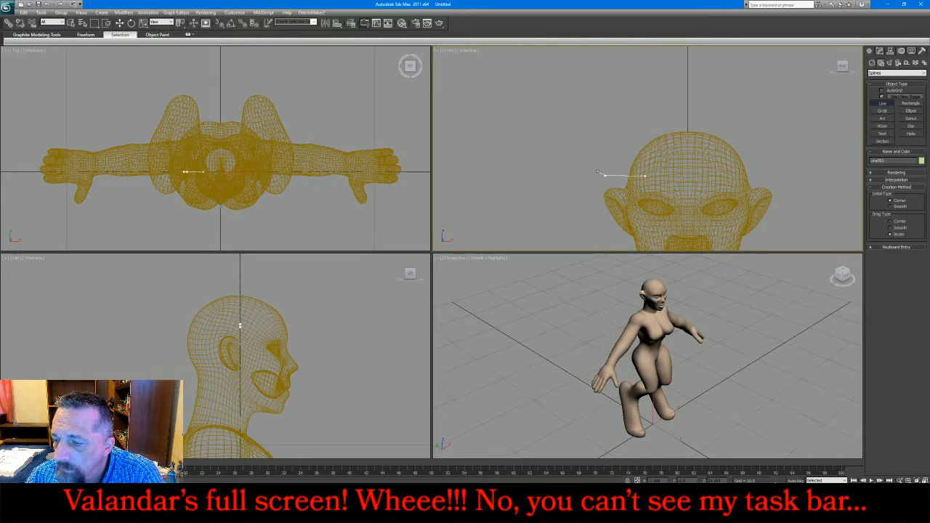
click(597, 173)
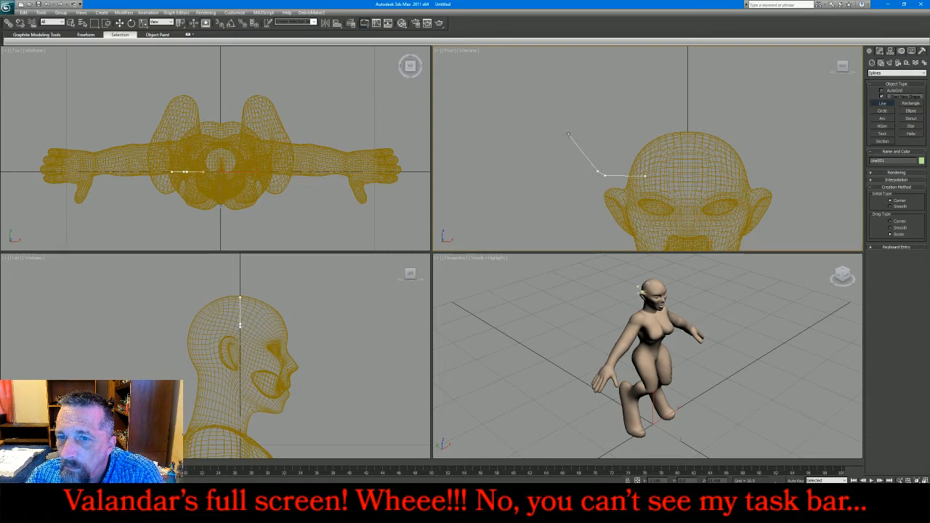
click(566, 133)
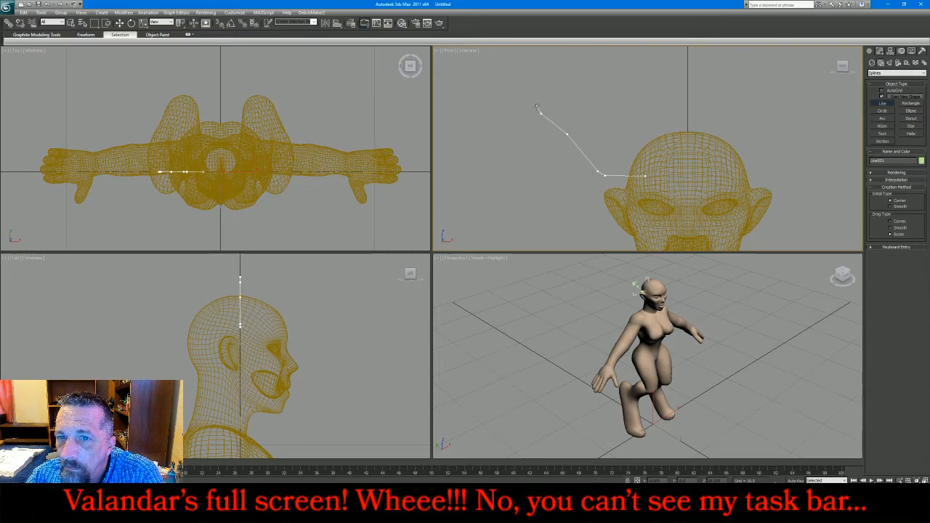
scroll(537, 107, down, 5)
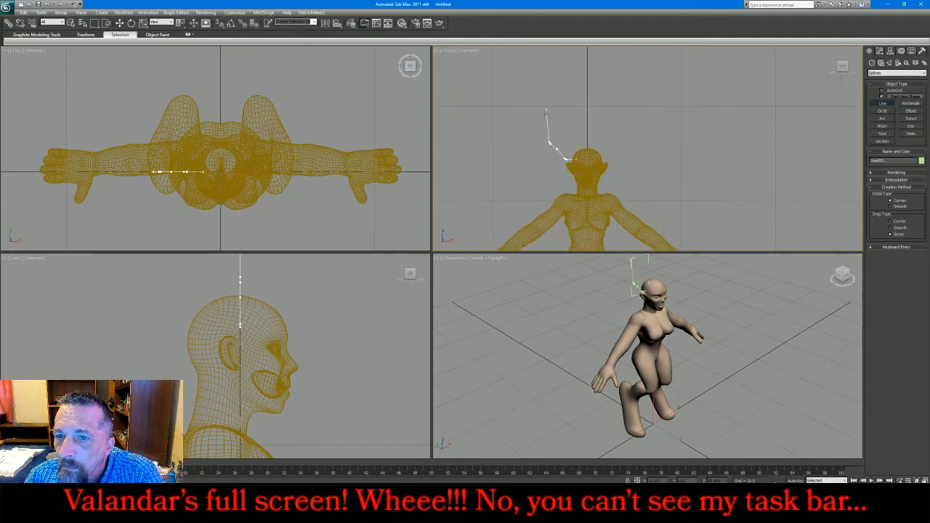
scroll(547, 126, up, 4)
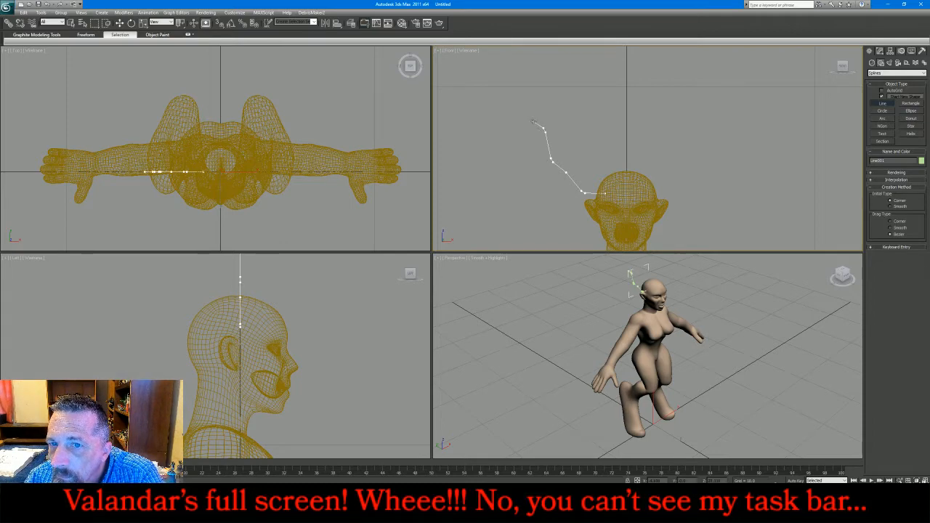
click(532, 118)
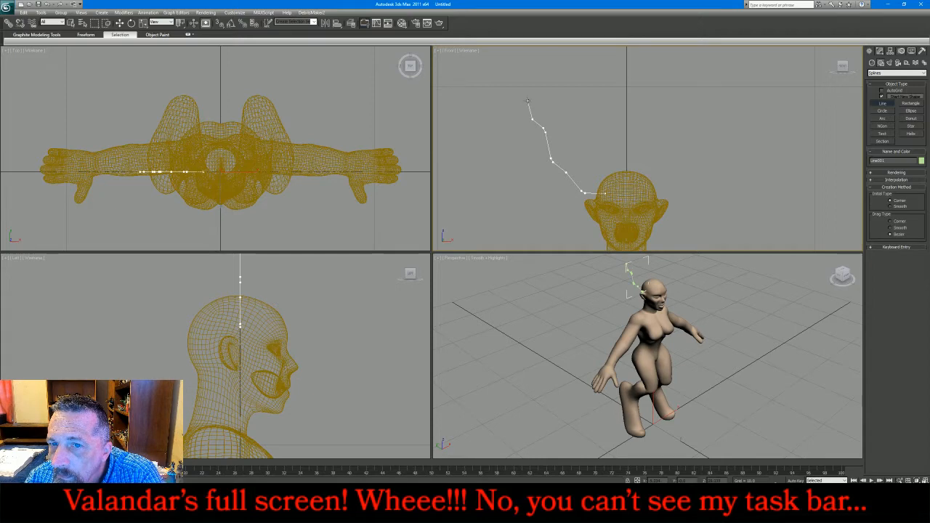
right_click(530, 99)
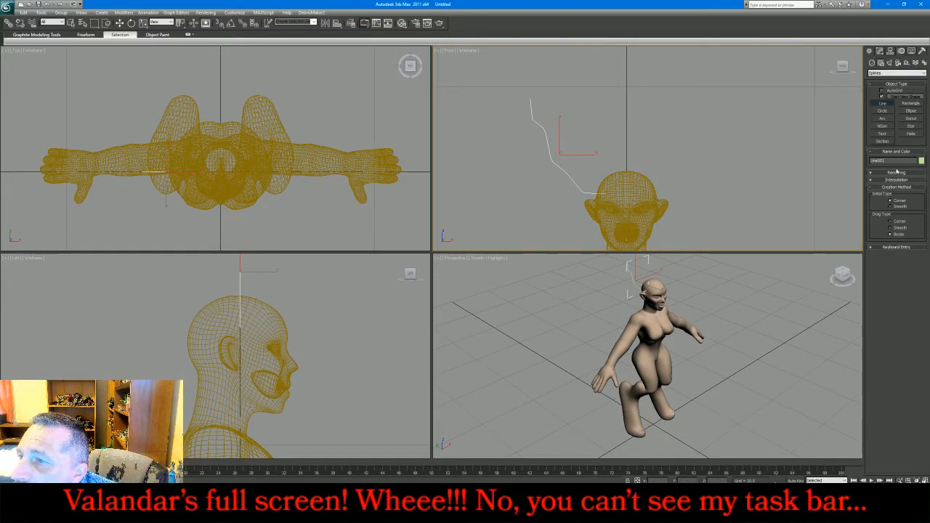
Enable the spline's thickness in the viewport and set its radial cross-section to 8 sides
click(902, 173)
click(901, 185)
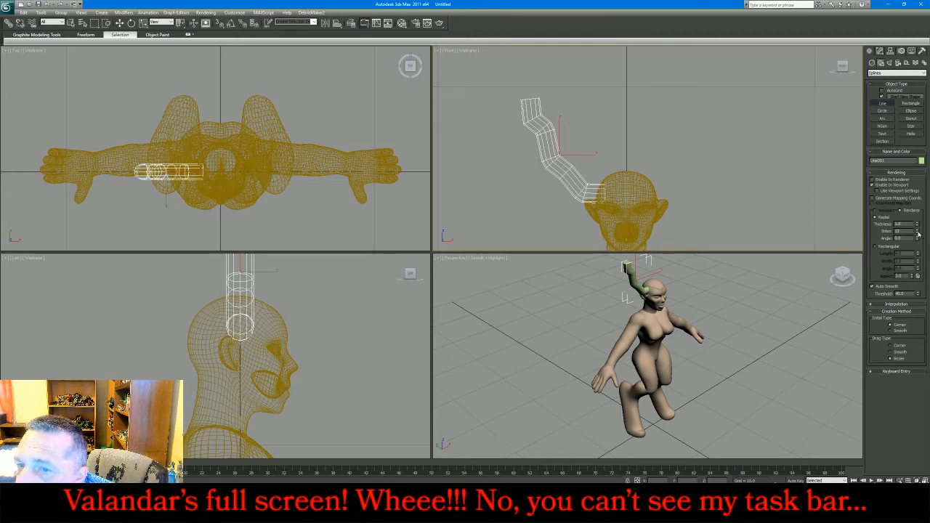
click(918, 233)
click(918, 234)
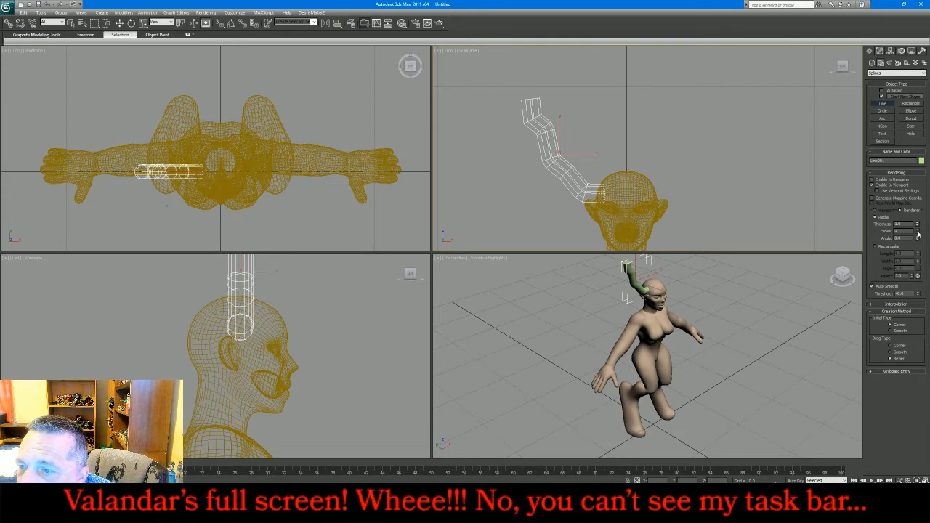
click(918, 233)
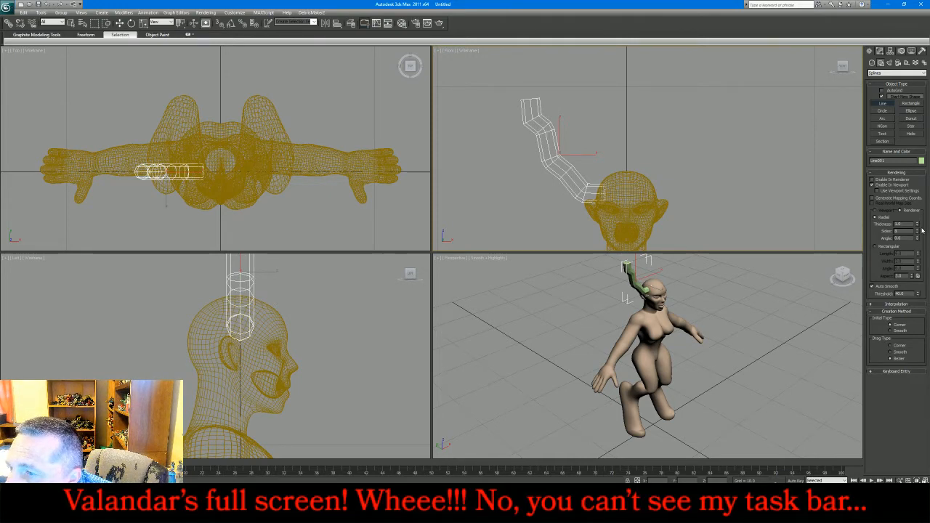
Adjust the spline's radial thickness to about 1.17
drag(917, 224, 917, 227)
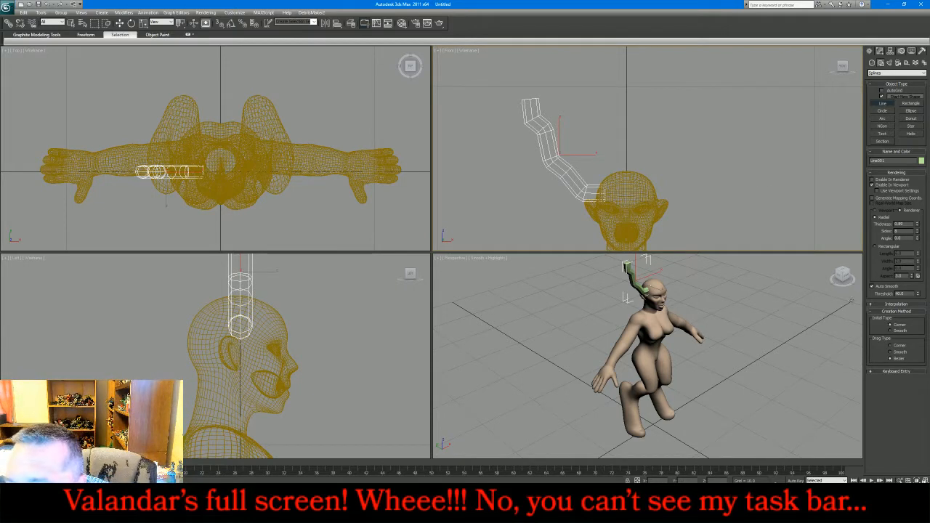
click(916, 223)
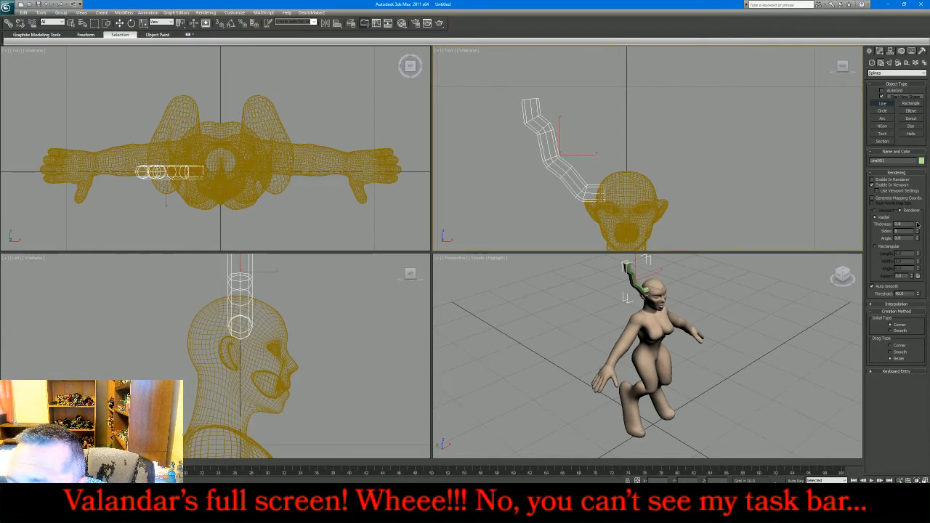
drag(917, 224, 916, 215)
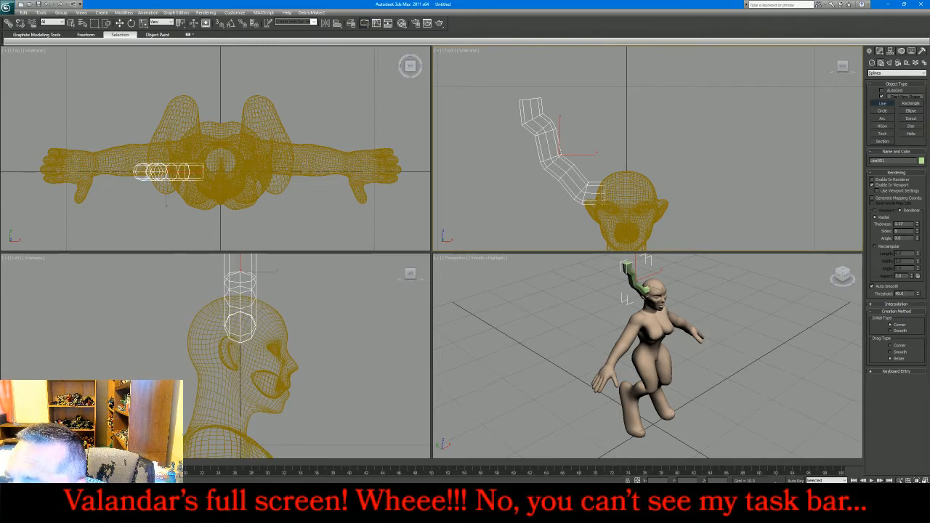
Set the spline's Auto Smooth threshold to 75
double_click(895, 293)
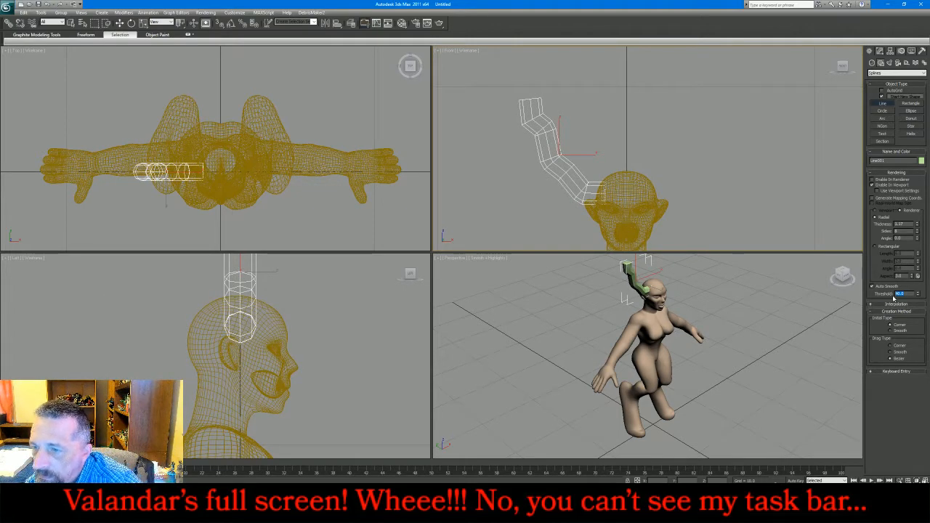
text(85)
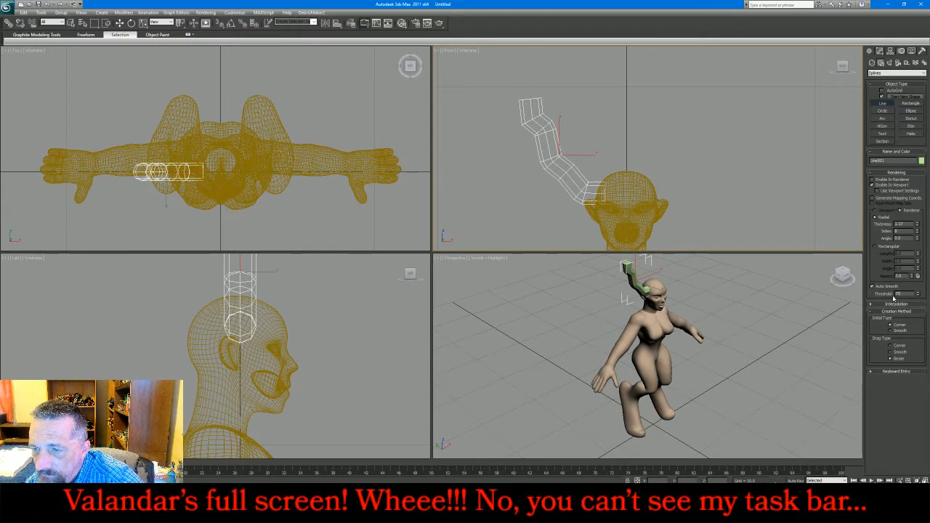
key(Return)
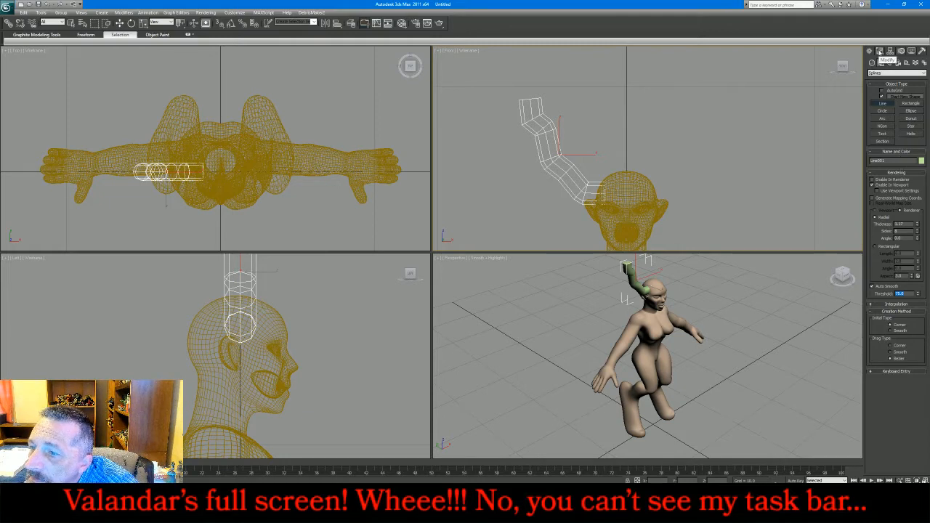
Convert the thickened horn spline to an Editable Poly object
click(895, 304)
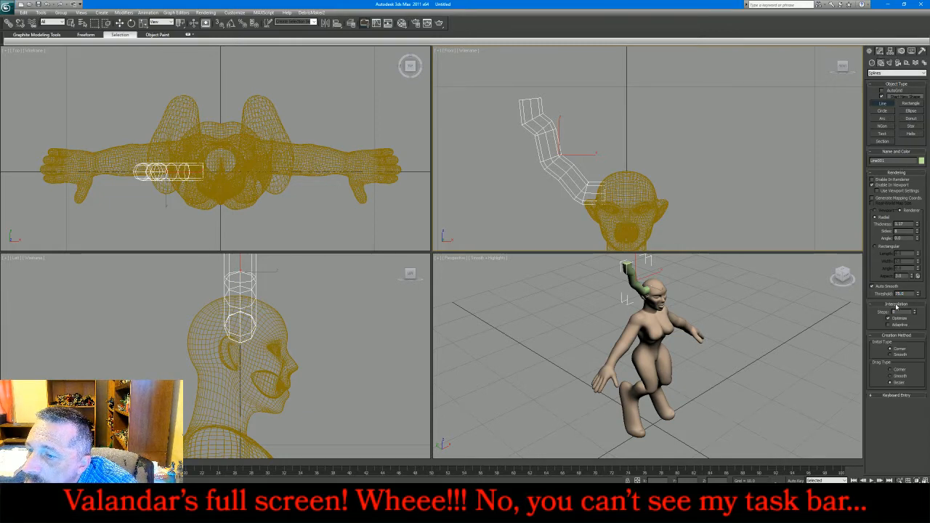
click(879, 52)
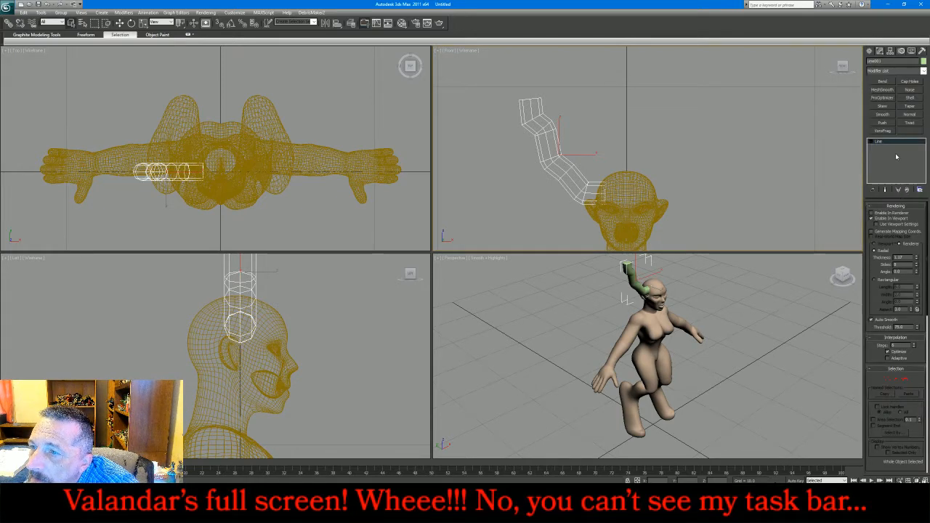
right_click(881, 143)
click(902, 210)
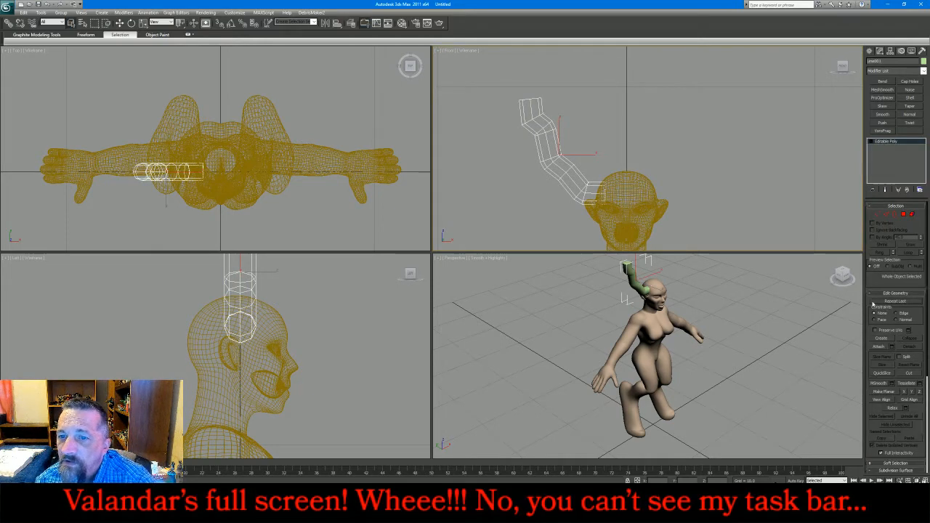
Uniformly scale the ring of vertices at the horn's outer end down to a near-point to form a sharp tip
click(877, 214)
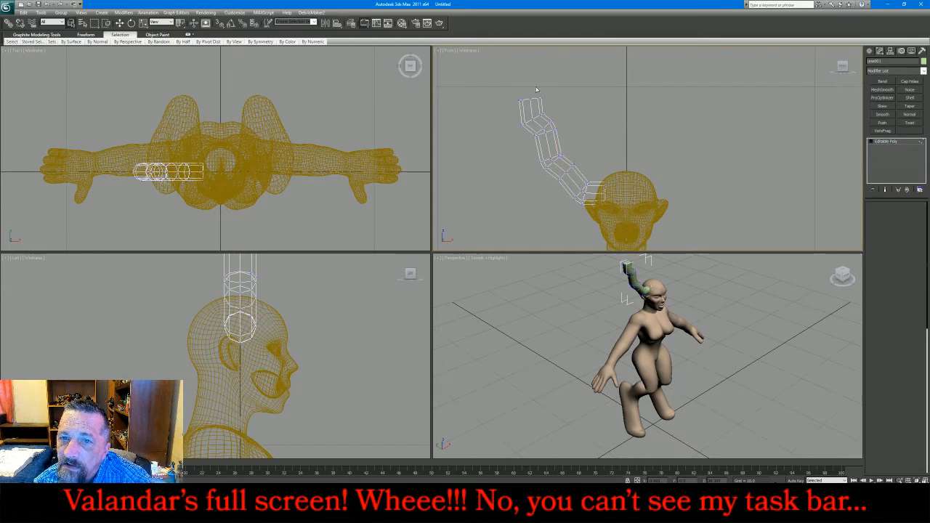
drag(498, 81, 573, 106)
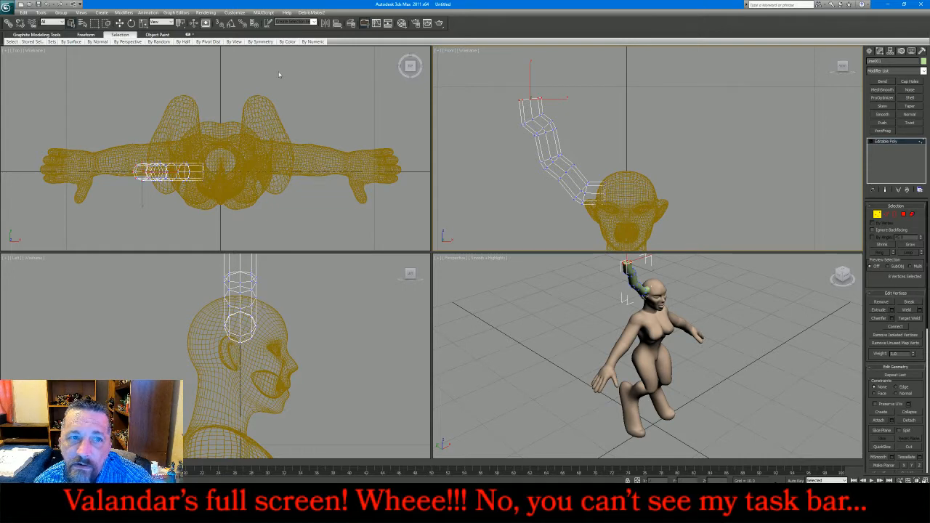
click(142, 23)
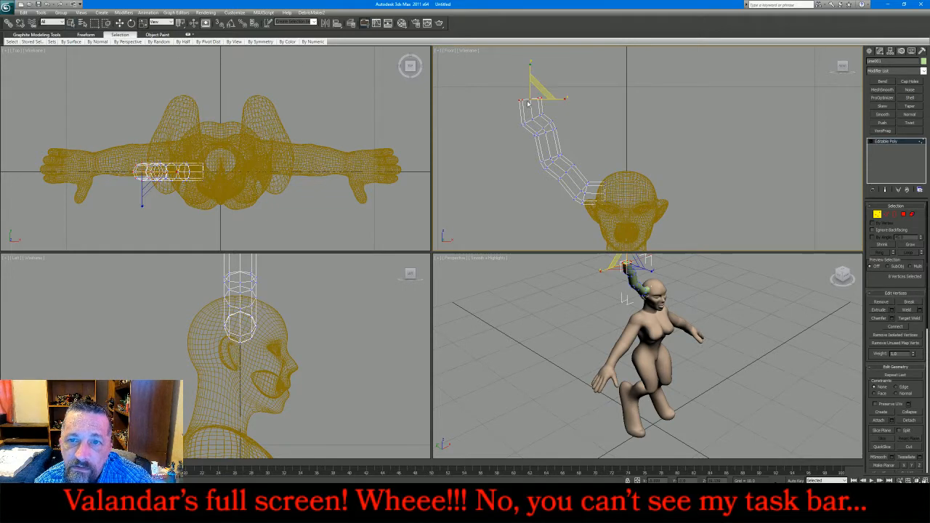
key(F12)
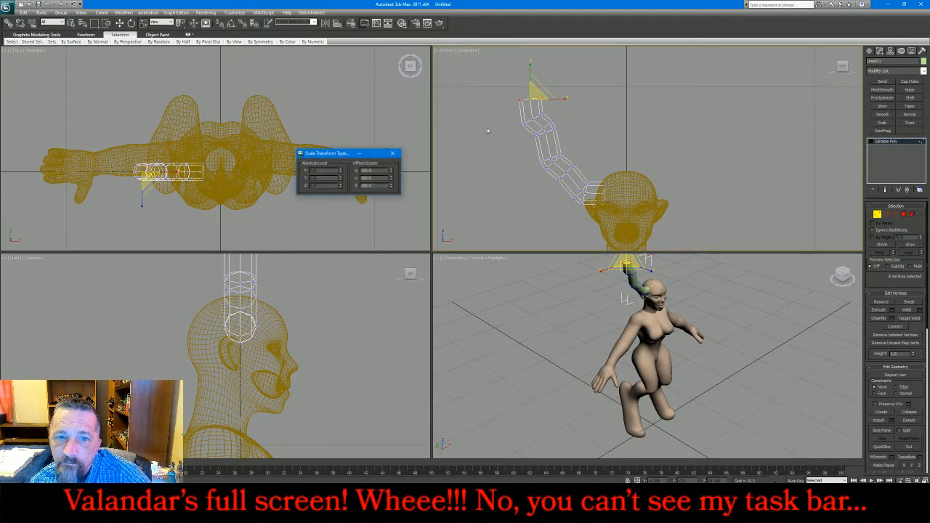
drag(143, 23, 143, 40)
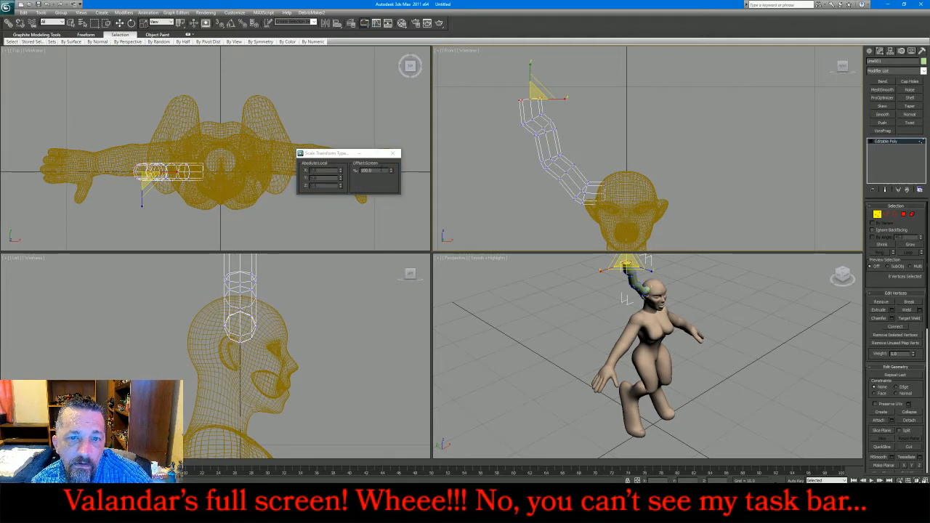
click(347, 178)
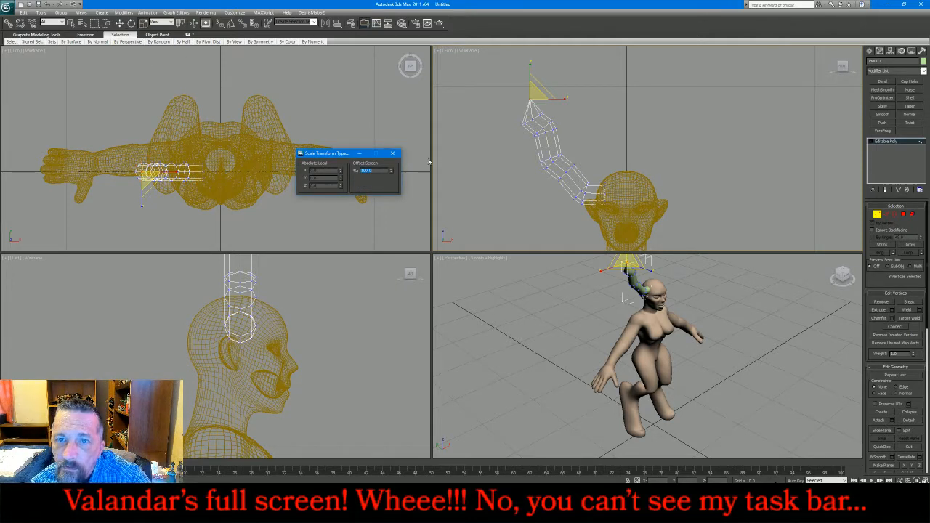
Try scaling the ring of vertices just below the horn's tip to 15%, and undo that scaling
drag(522, 113, 534, 131)
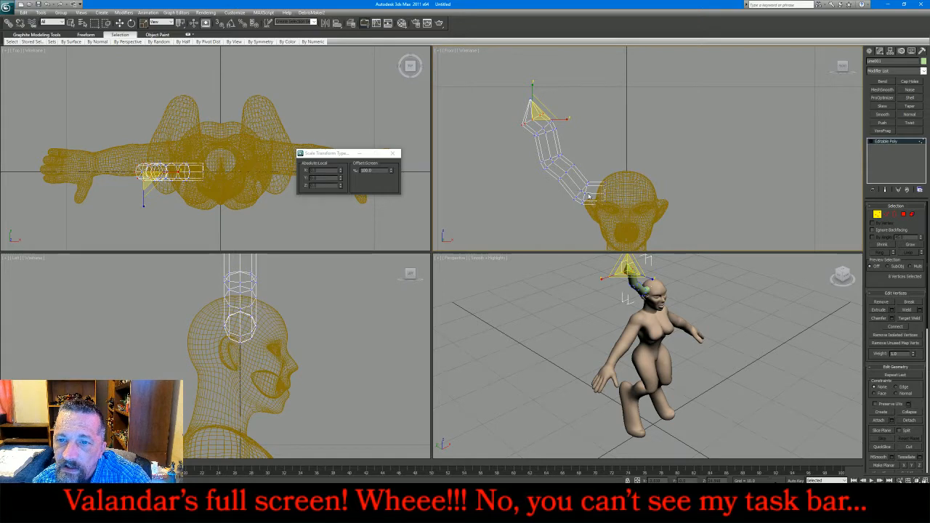
click(338, 174)
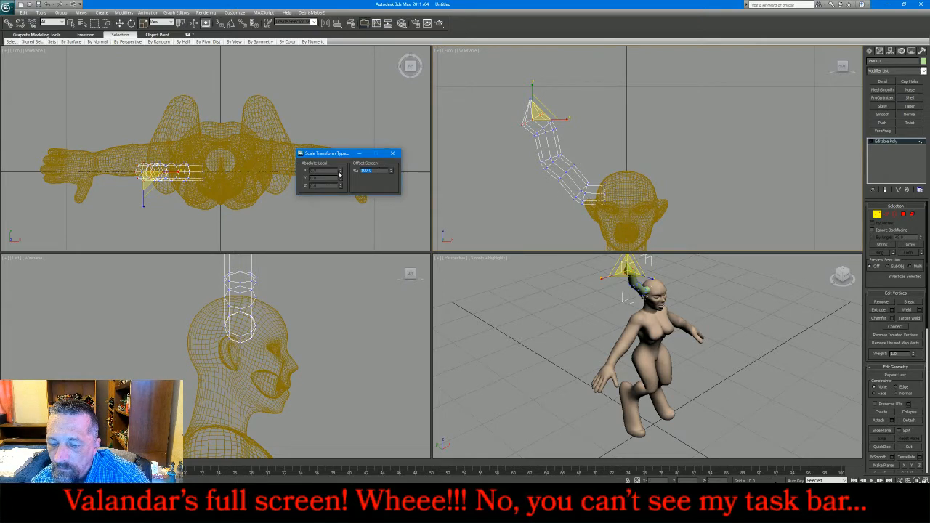
text(15)
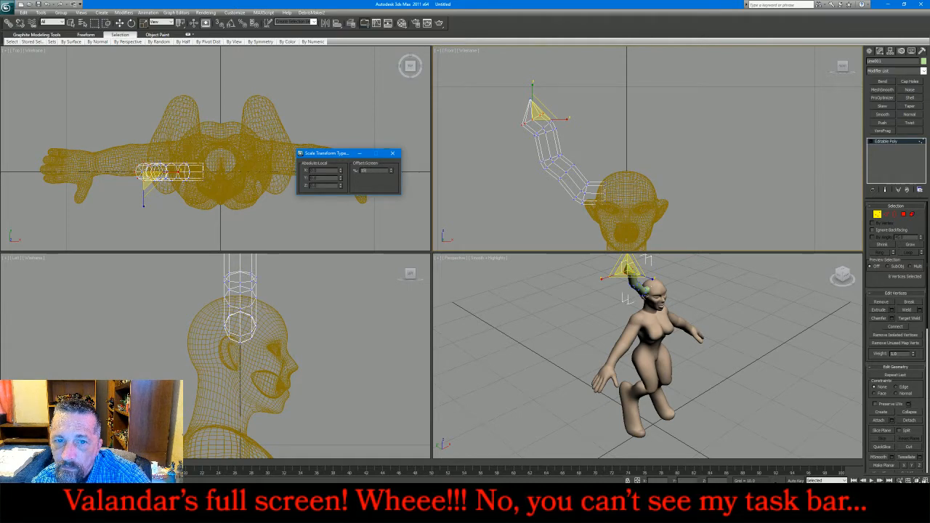
key(Return)
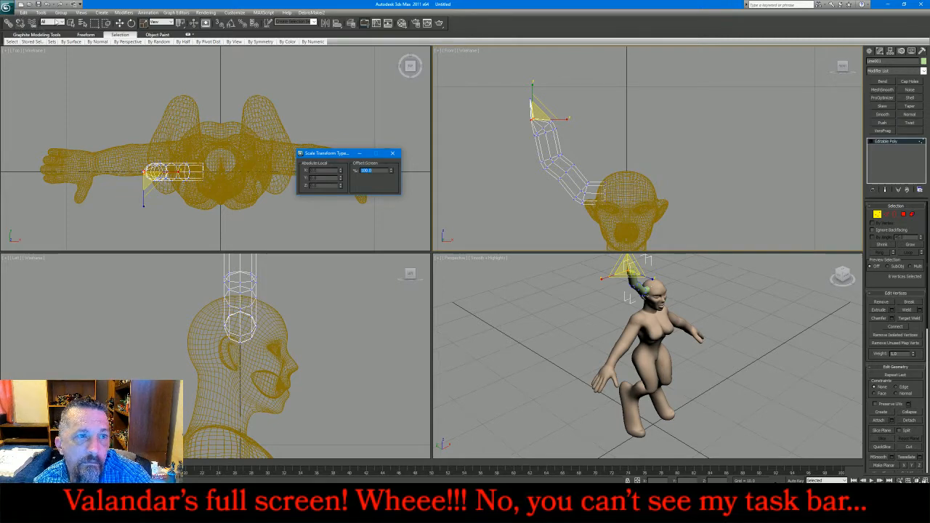
click(23, 13)
click(36, 22)
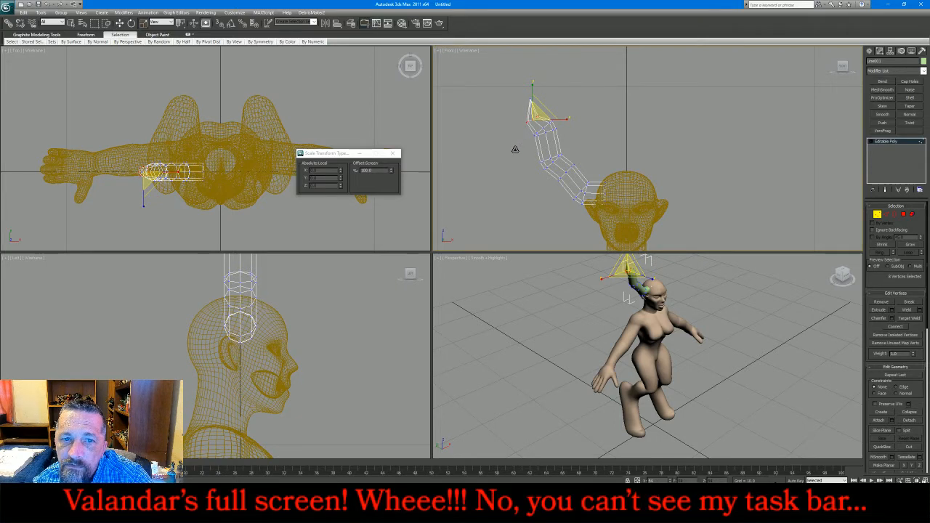
Close the scale value entry and scale the horn's remaining middle vertex rings so the horn tapers gradually from base to tip
click(393, 153)
click(581, 124)
drag(567, 115, 560, 186)
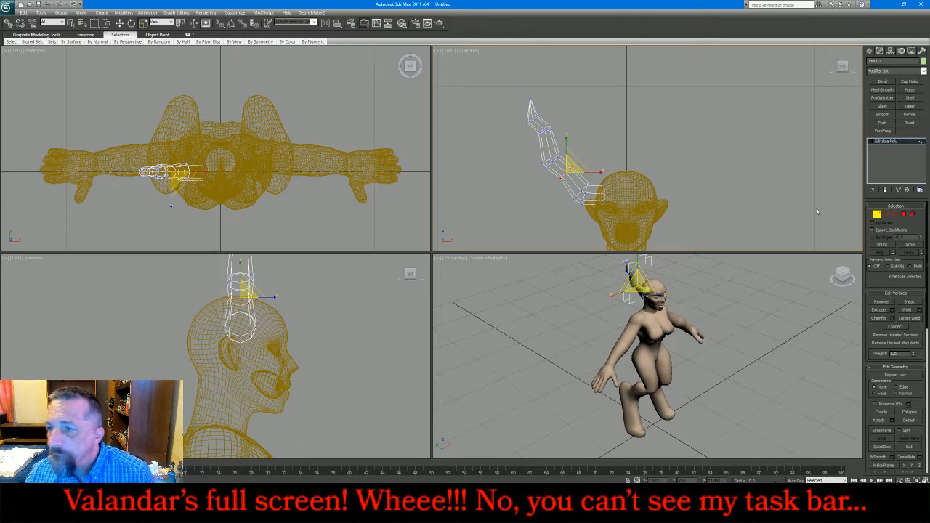
Select one edge on the outer side of each of the three horn bends and switch to the polygons adjoining them
click(886, 213)
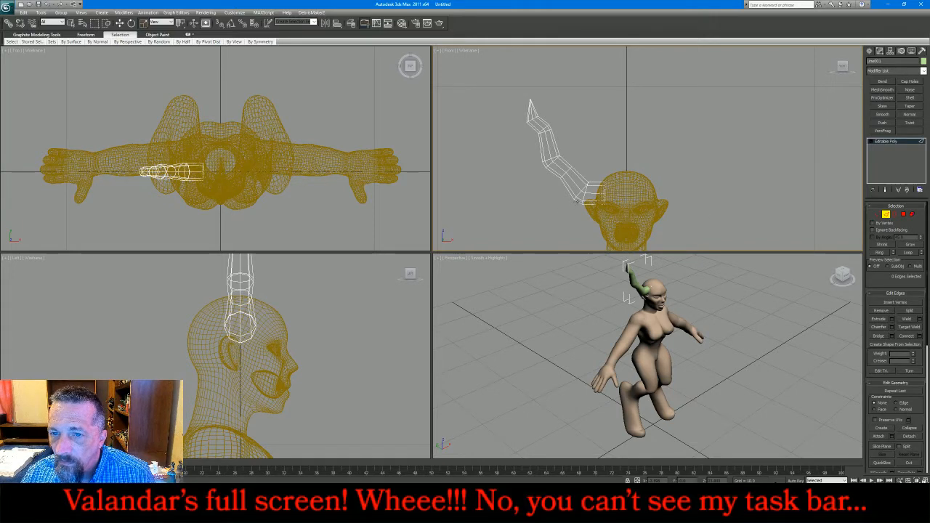
click(574, 200)
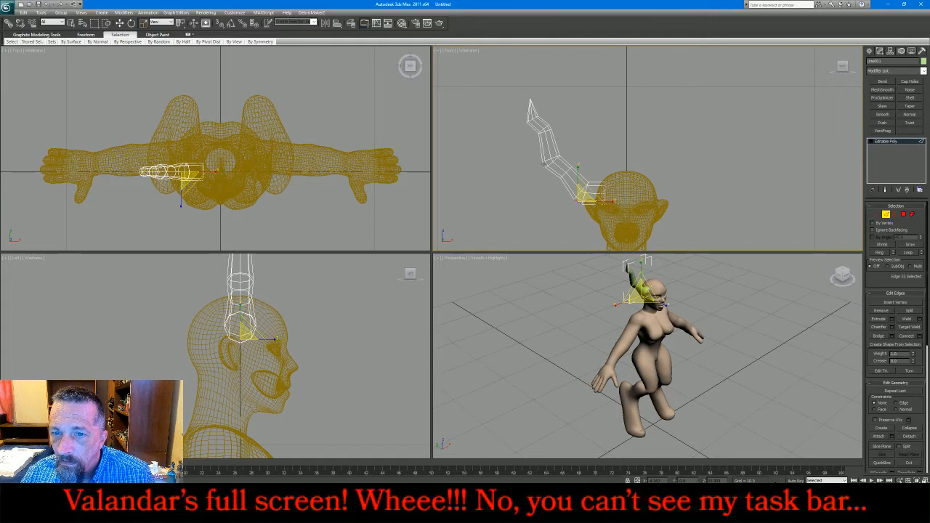
ctrl+click(543, 164)
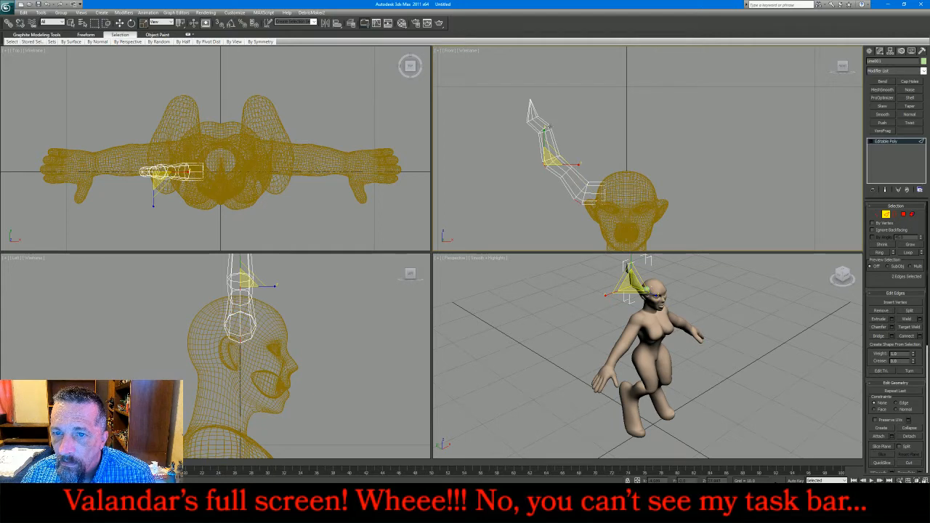
ctrl+click(550, 126)
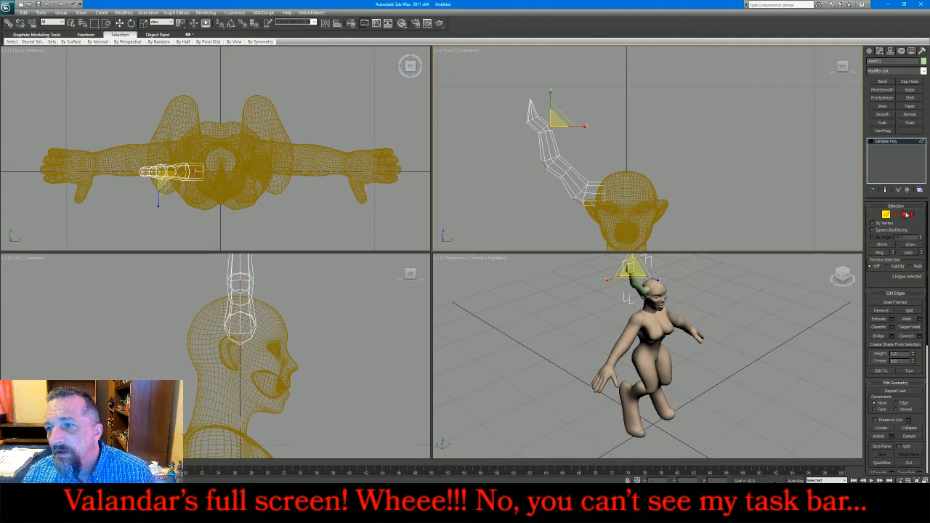
click(904, 214)
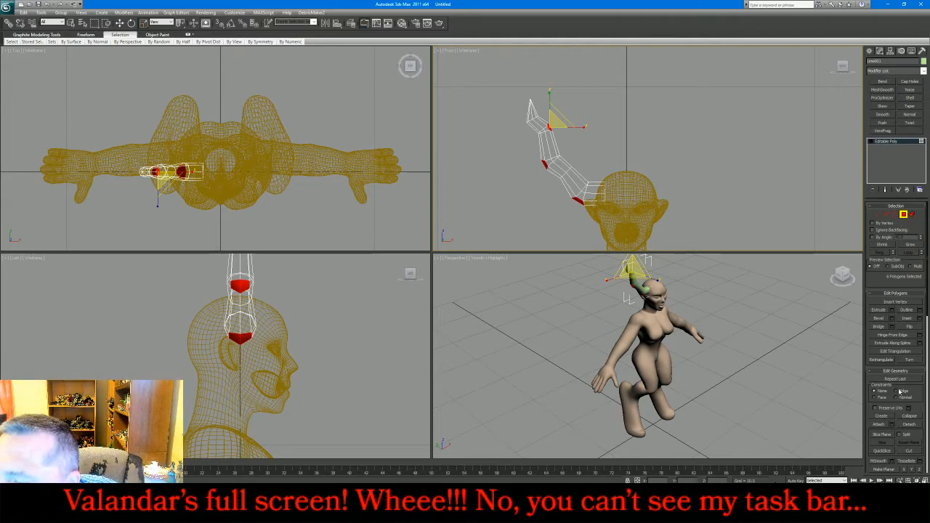
Extrude the selected polygons at the three bends twice, about 0.6 high each time, to form side branches, and clear the selection
click(892, 309)
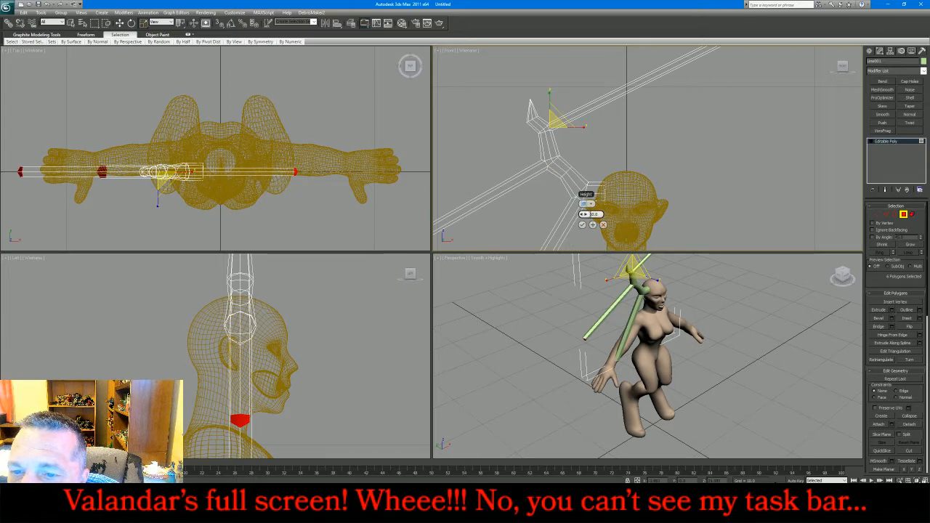
drag(584, 214, 400, 236)
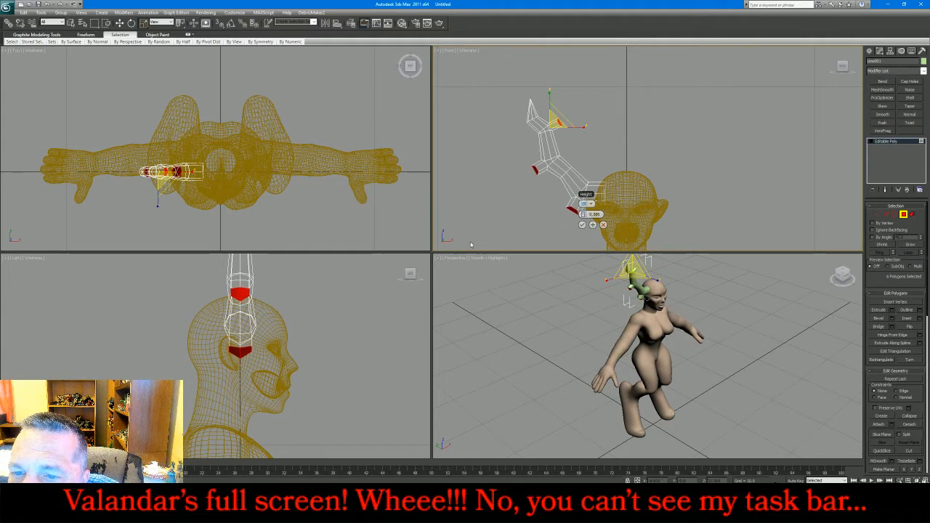
click(581, 225)
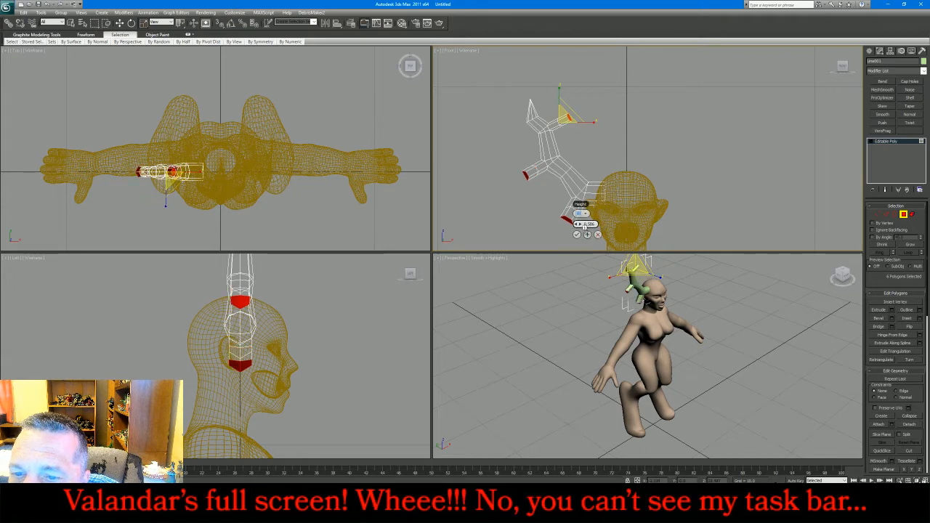
click(679, 143)
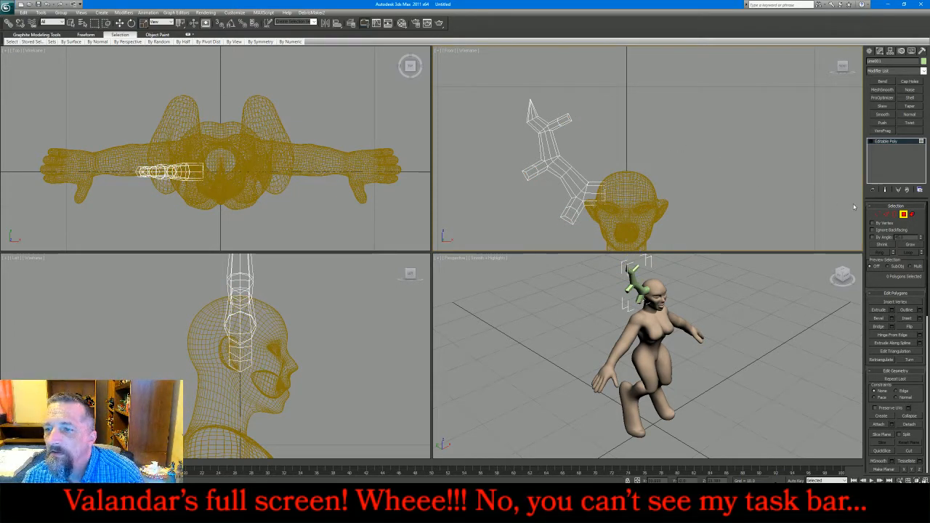
Select the lowest branch's vertices in the front view, and rotate and move them to angle the branch outward from the head
key(4)
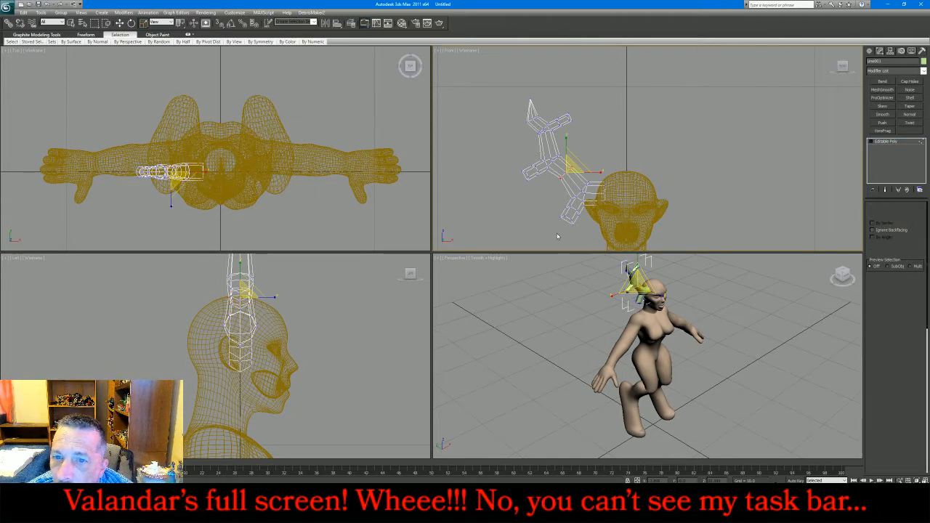
key(1)
drag(548, 234, 581, 208)
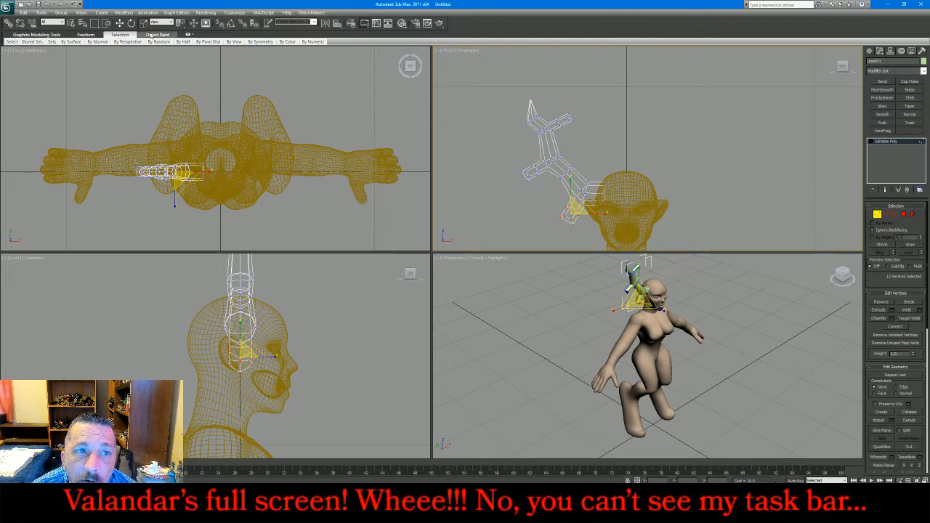
click(130, 23)
drag(595, 204, 598, 238)
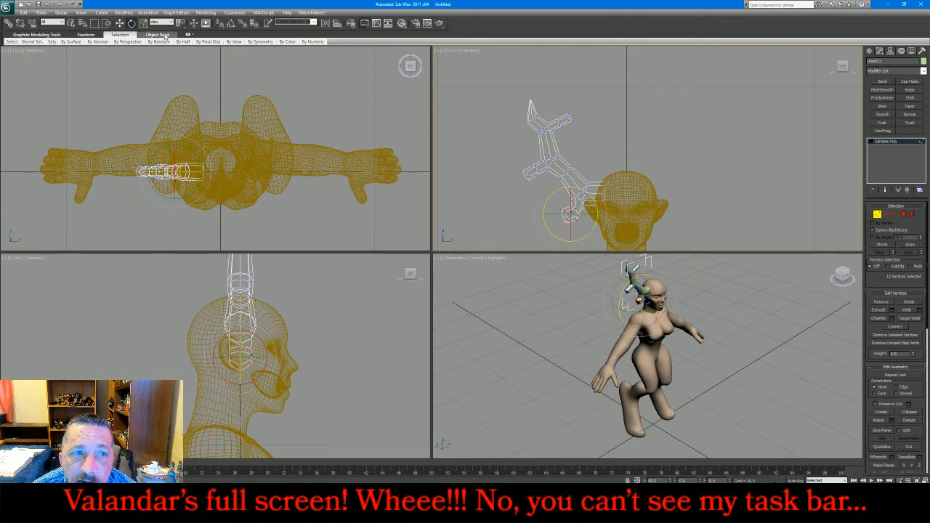
click(121, 23)
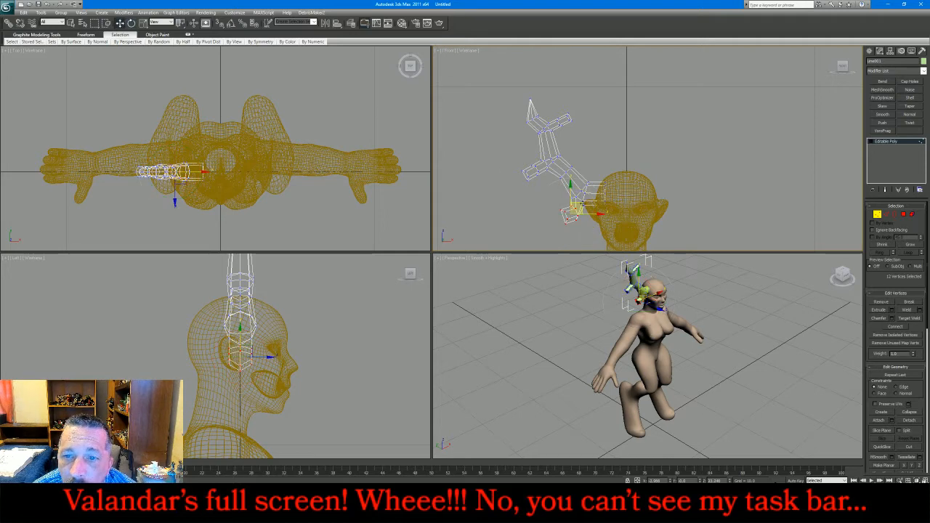
drag(582, 204, 569, 228)
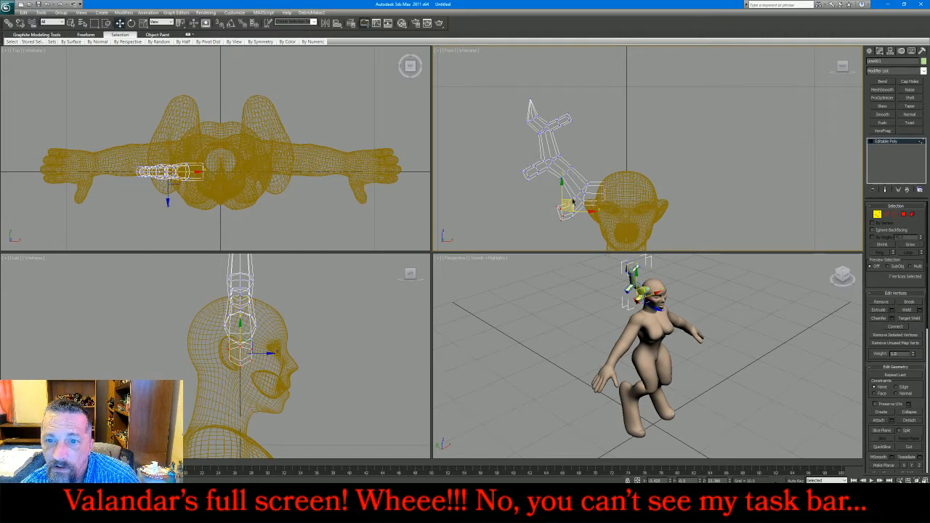
Adjust the lowest branch's outer vertices in the front view and scale its rings down so the branch tapers to a point
alt+click(572, 202)
drag(570, 202, 563, 197)
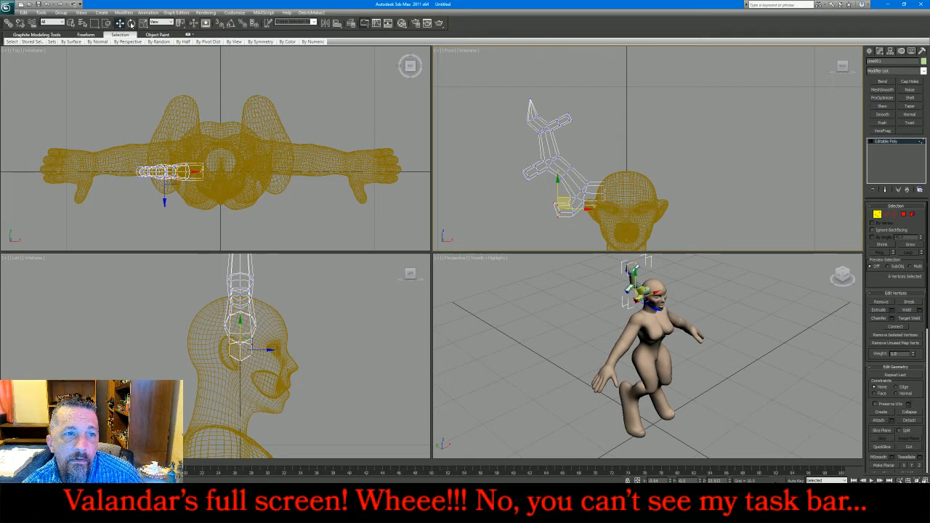
click(130, 23)
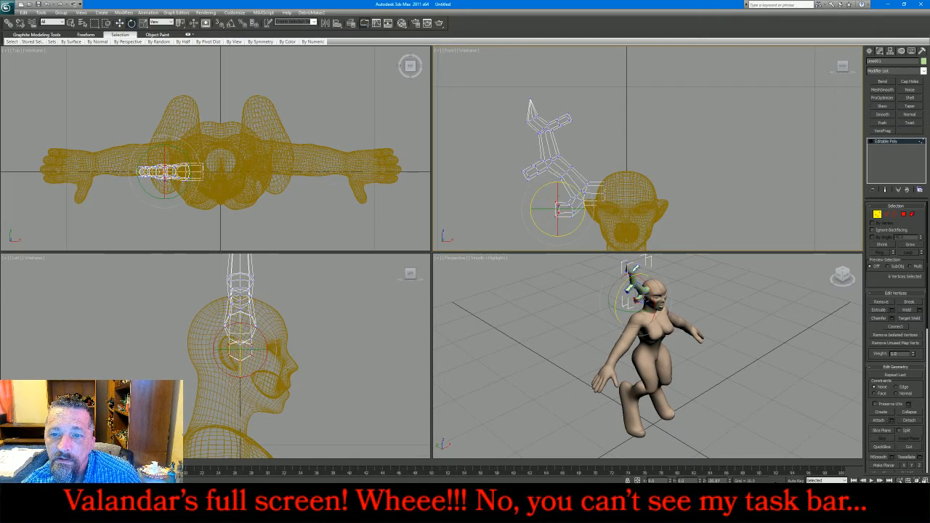
click(144, 22)
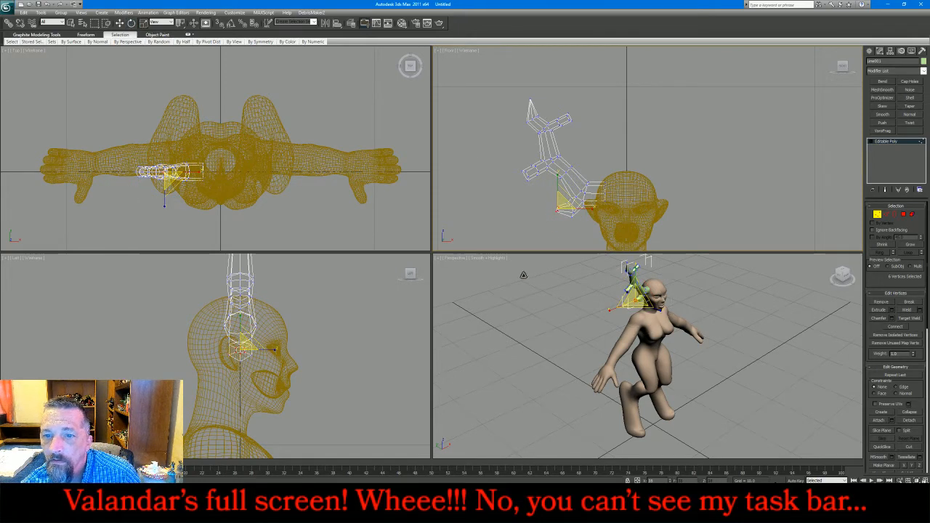
click(563, 222)
drag(563, 220, 582, 206)
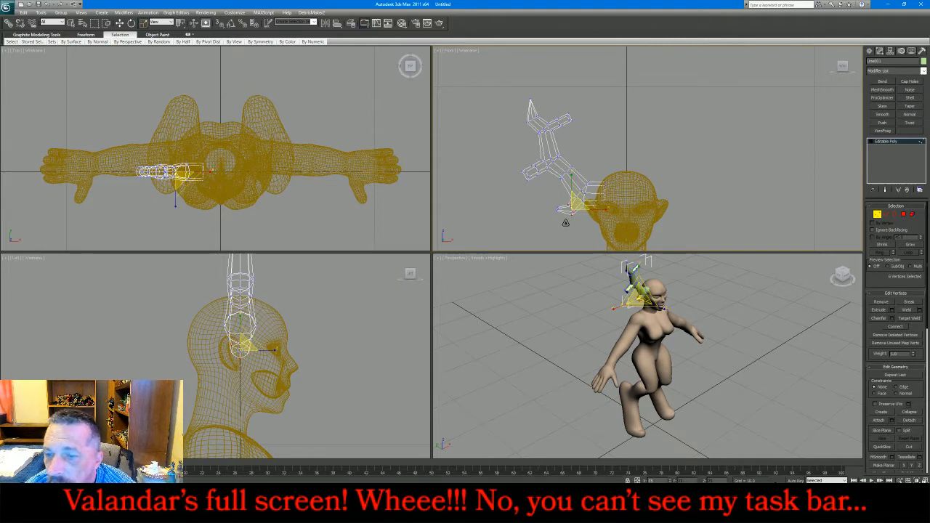
click(619, 125)
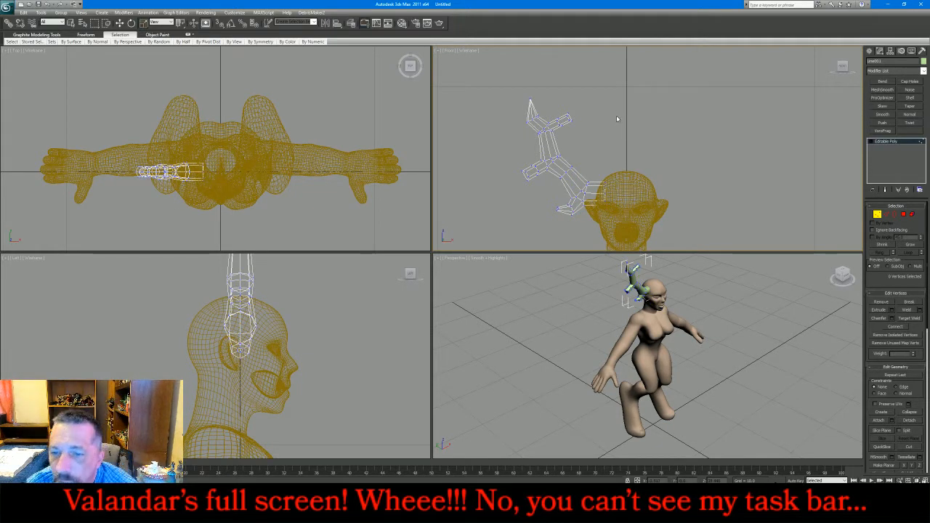
Scale down the middle branch's end ring and the ring behind it so the branch tapers to a point
scroll(534, 169, up, 3)
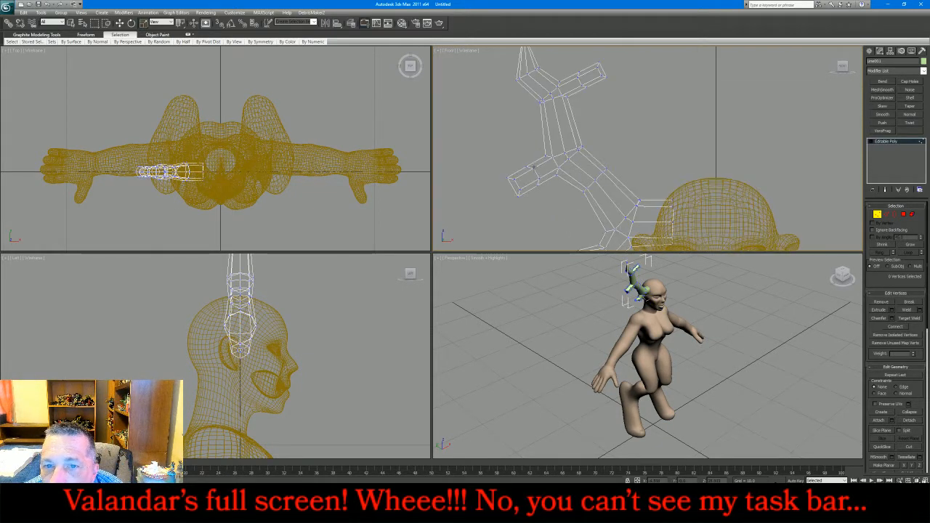
drag(493, 174, 441, 337)
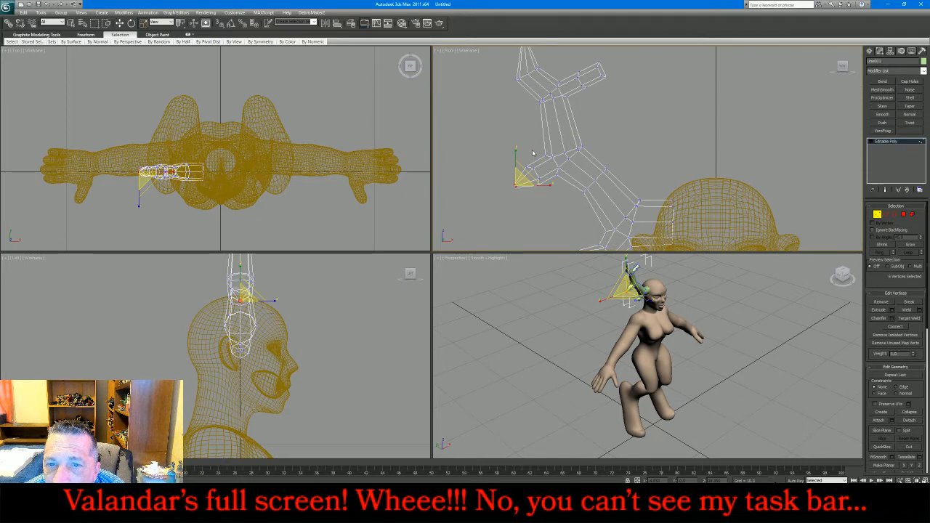
drag(521, 157, 541, 196)
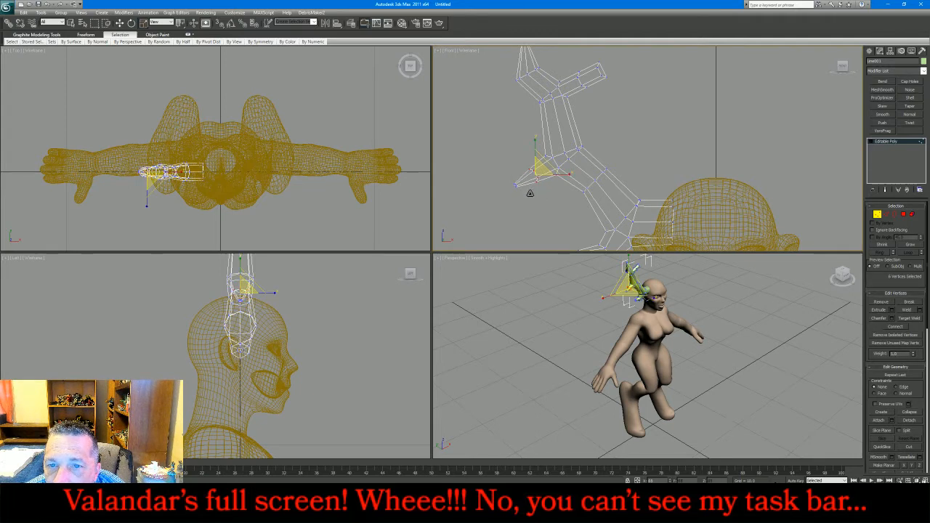
click(612, 125)
Scale down the upper branch's end ring to a point and shrink the ring behind it for a gradual taper
scroll(613, 124, down, 2)
scroll(626, 82, up, 4)
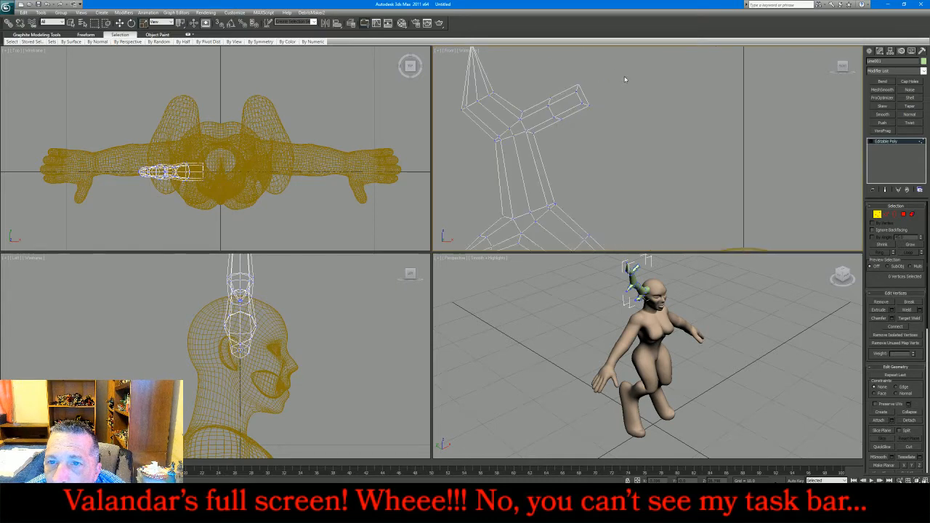
drag(612, 70, 574, 117)
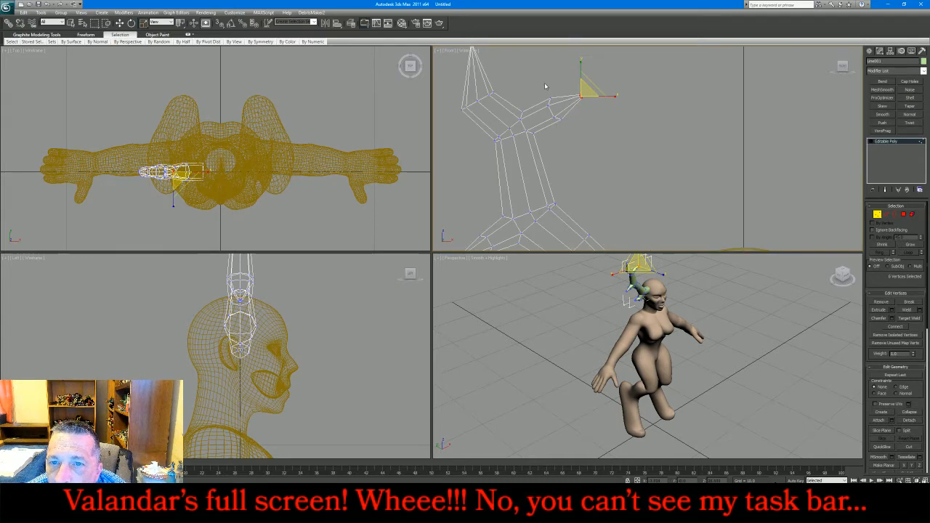
drag(563, 119, 546, 132)
scroll(549, 134, down, 5)
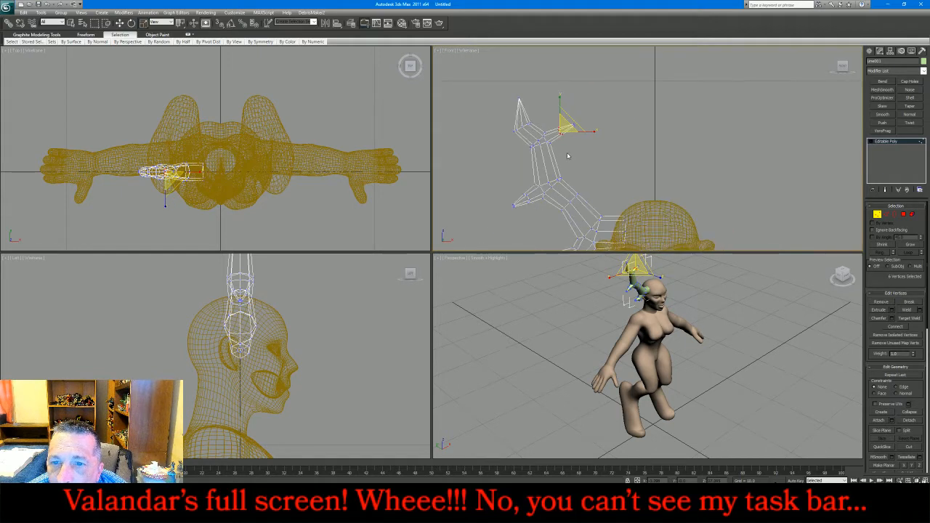
Select the middle branch's outer vertices, and move and rotate them so the branch curves upward
scroll(540, 125, up, 2)
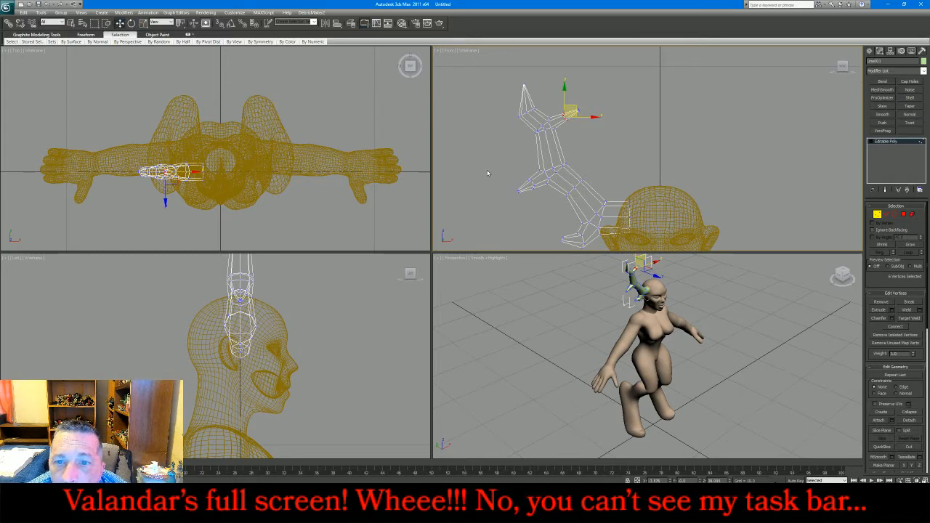
drag(486, 170, 537, 218)
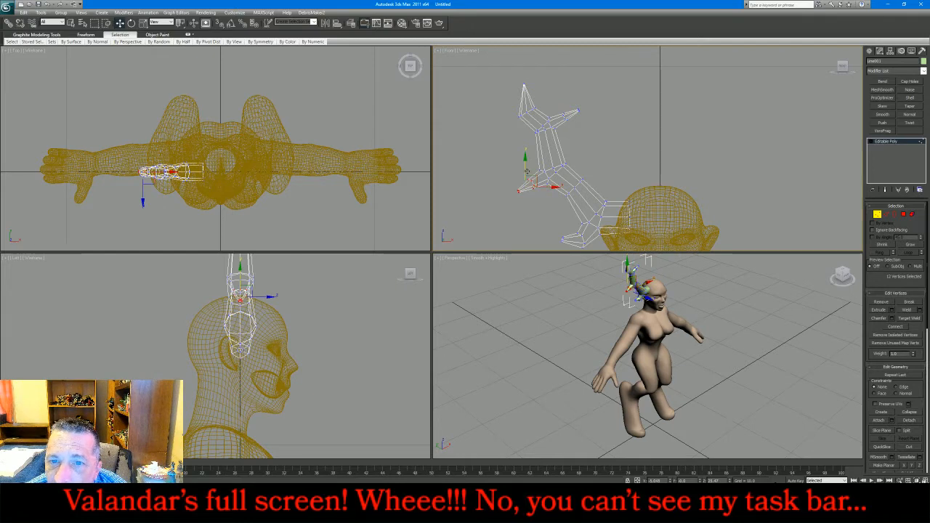
drag(531, 176, 518, 161)
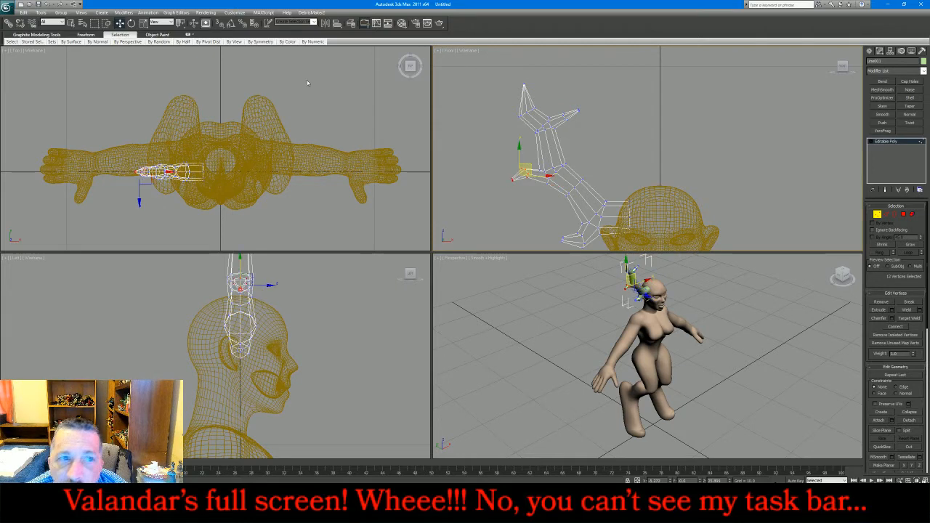
key(e)
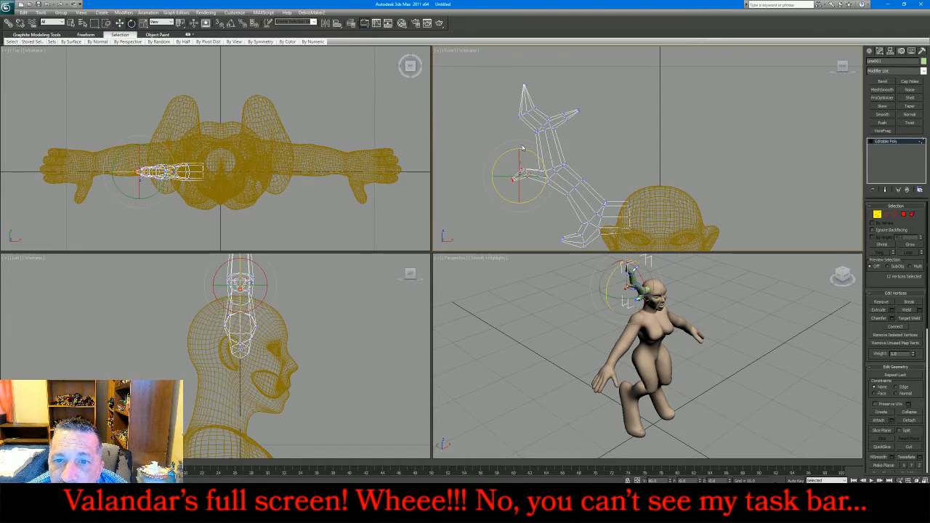
drag(538, 157, 563, 190)
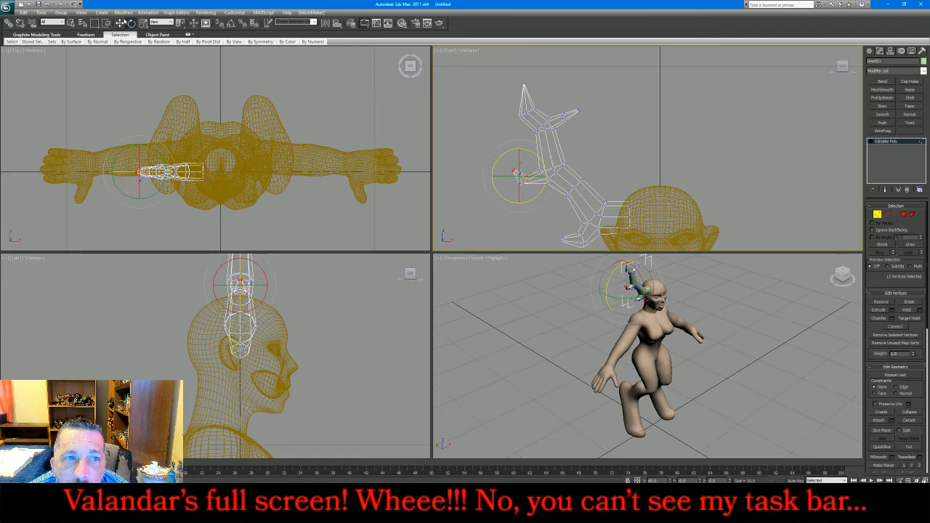
click(120, 23)
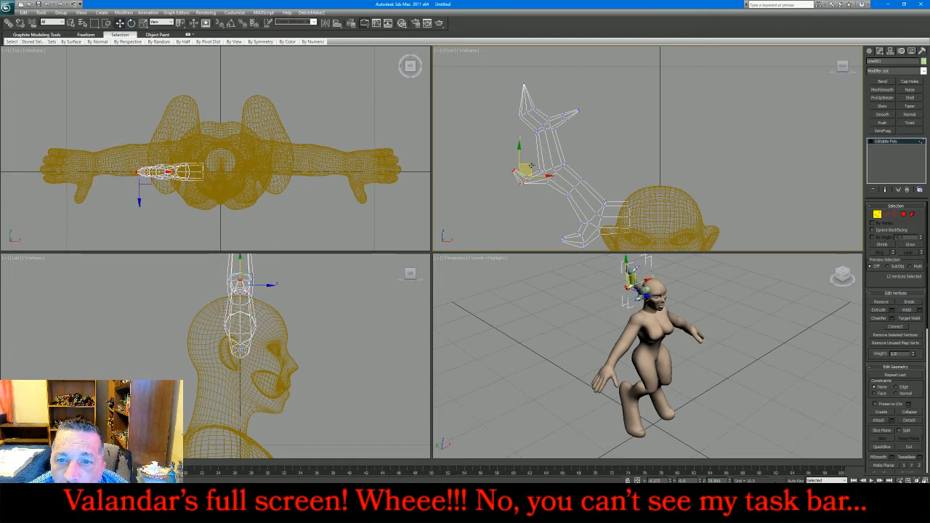
drag(530, 166, 536, 154)
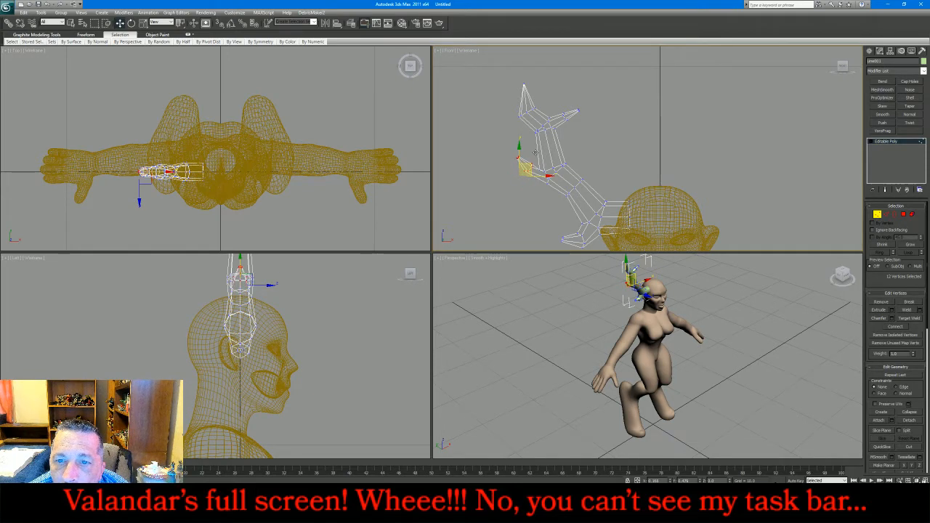
Move the single vertex at the upper side of the middle branch's joint slightly upward and clear the selection
click(540, 170)
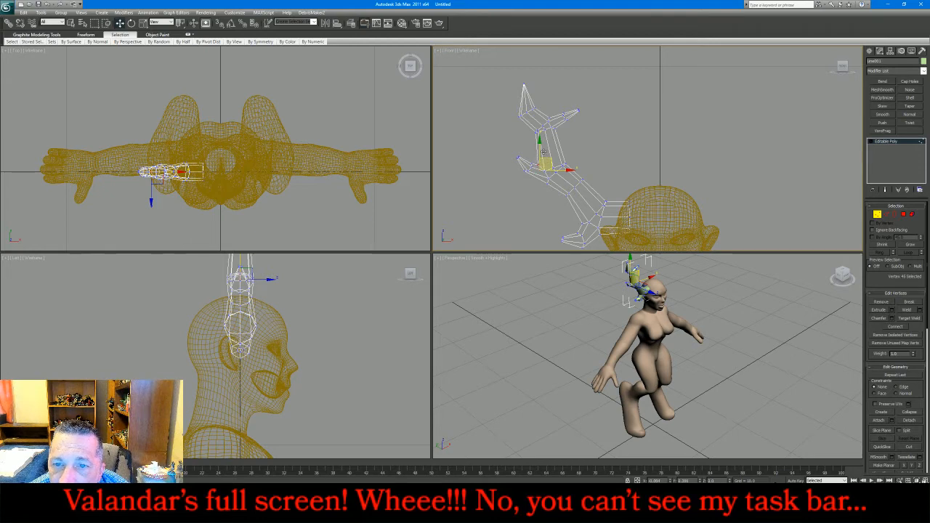
drag(544, 150, 543, 145)
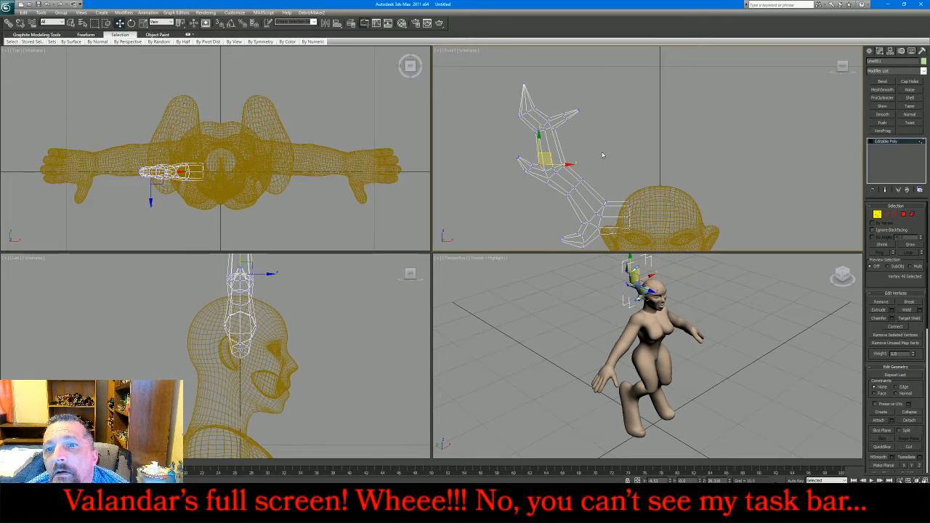
click(602, 155)
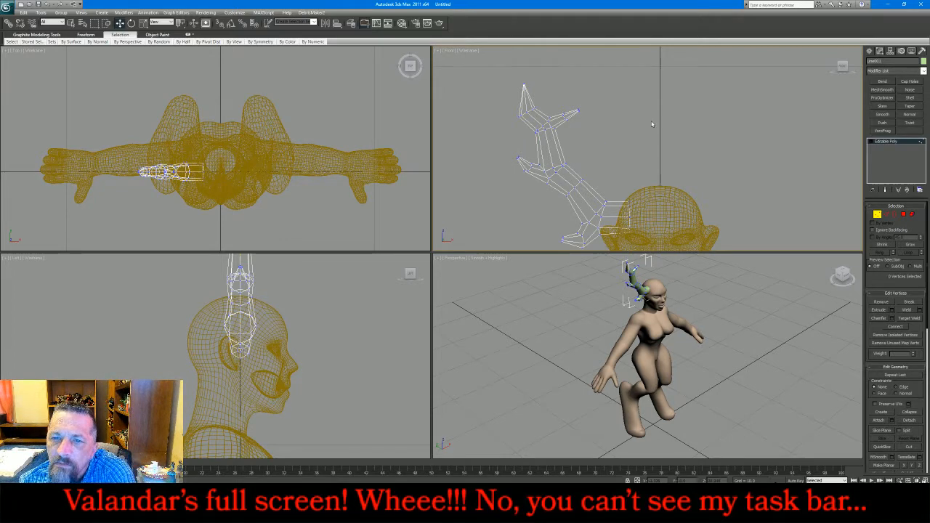
Move the lowest branch's end vertices farther outward from the head and clear the selection
middle_drag(652, 124, 615, 175)
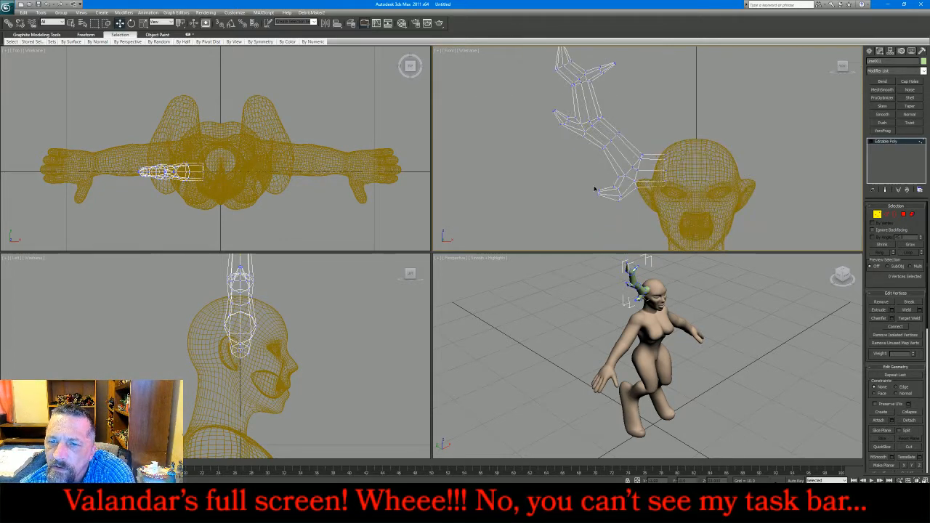
drag(594, 189, 604, 205)
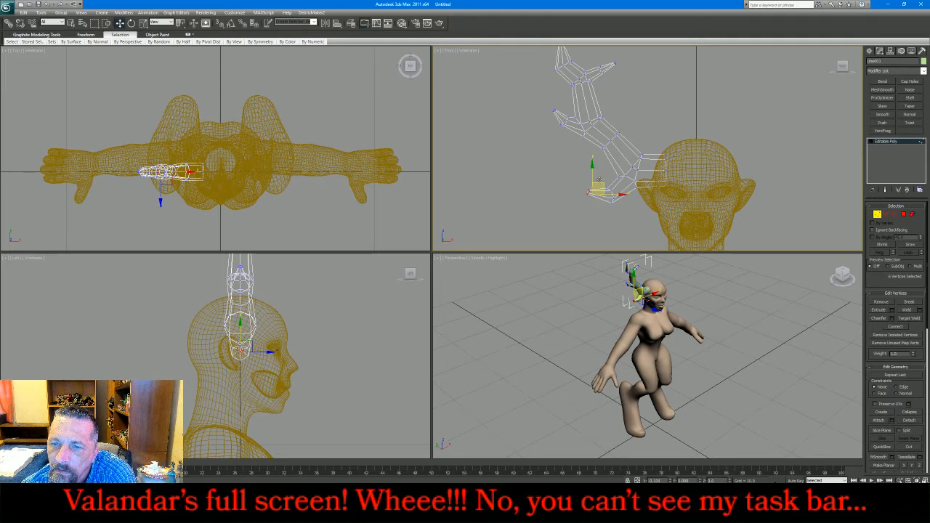
click(654, 87)
scroll(651, 104, down, 2)
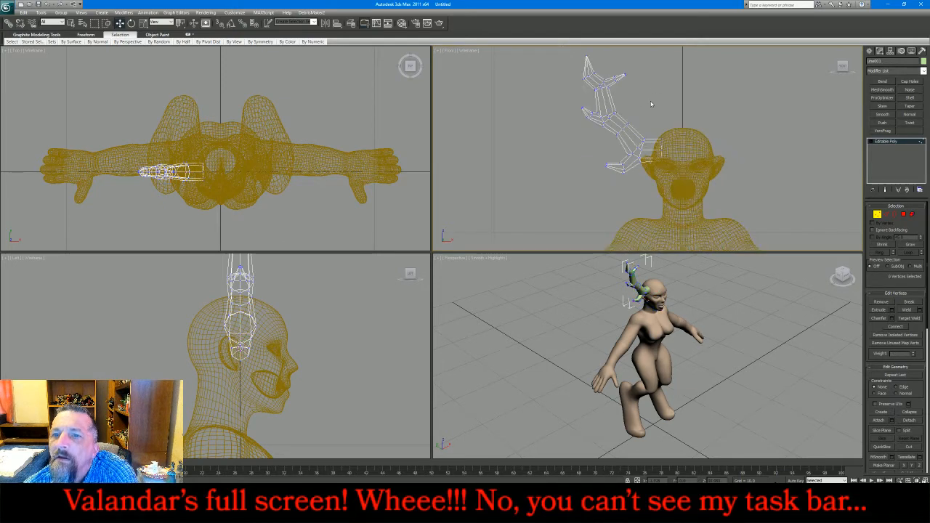
Rotate the upper branch's outer vertices to point upward and move them in close to the main horn
scroll(637, 67, up, 4)
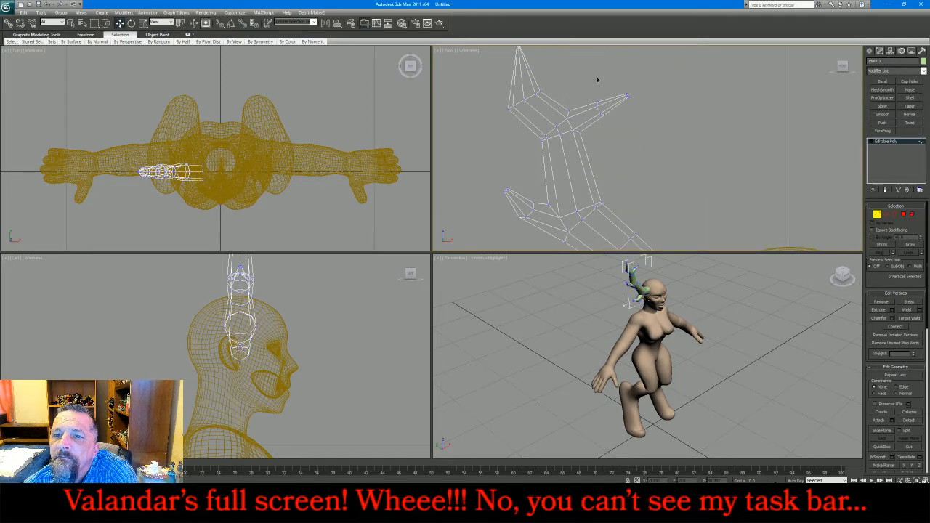
drag(620, 118, 623, 120)
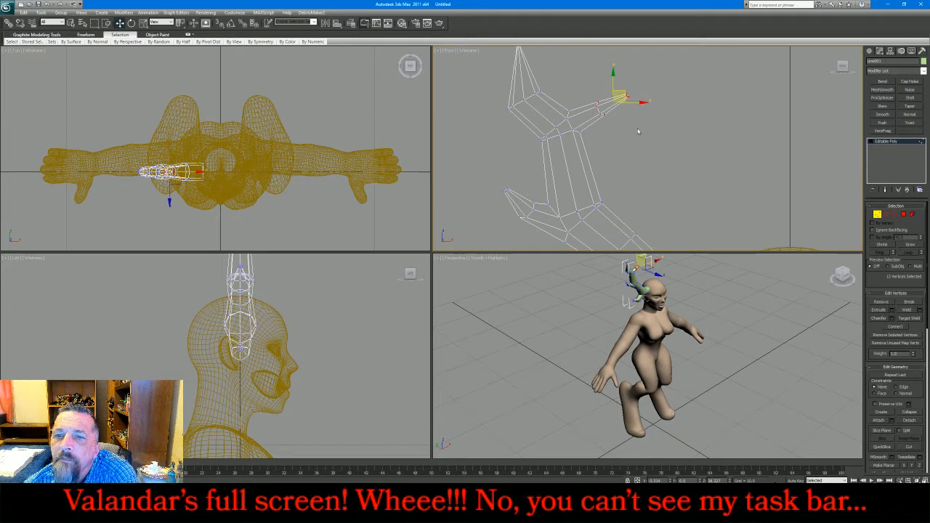
click(131, 23)
mouse_move(626, 96)
mouse_down()
mouse_move(619, 109)
mouse_move(616, 93)
mouse_up()
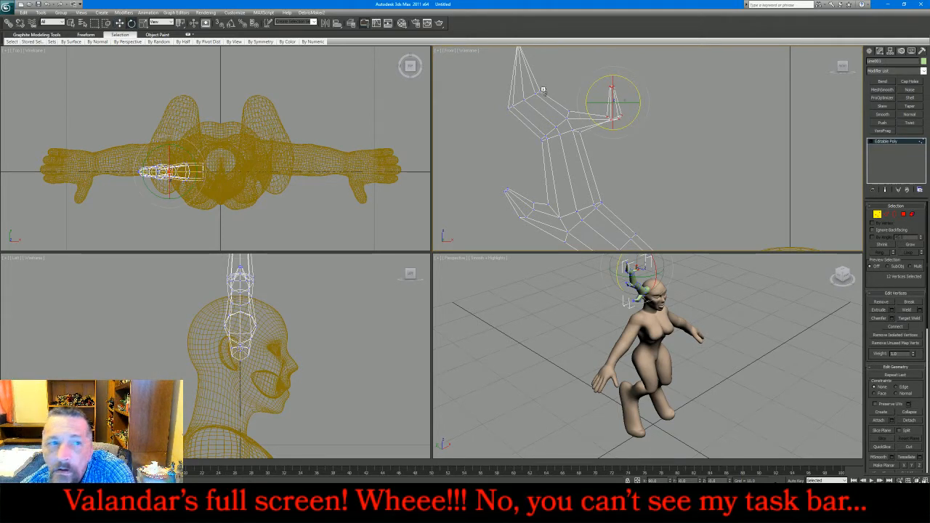
key(w)
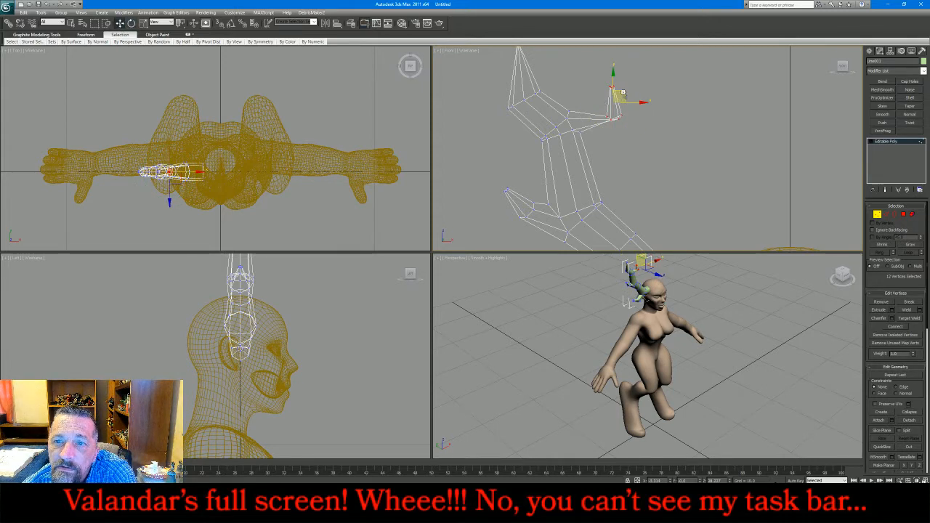
drag(621, 95, 583, 65)
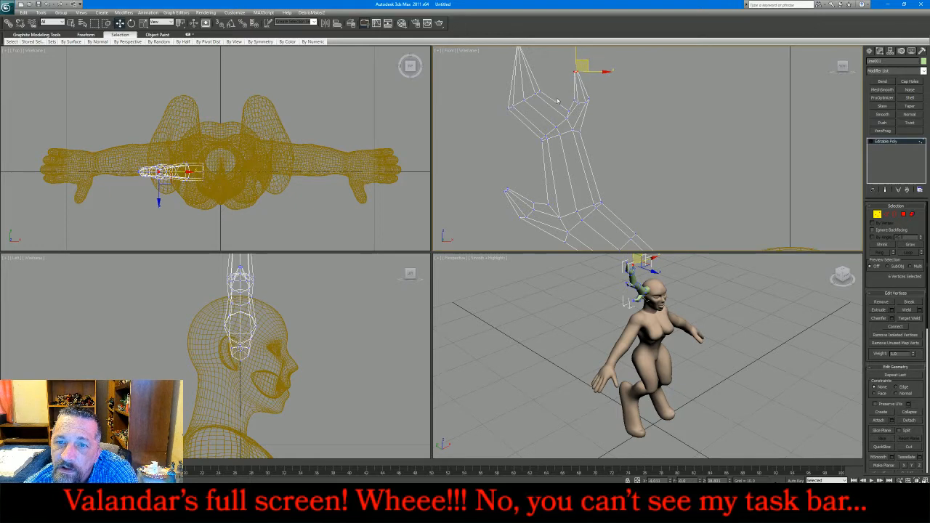
Shift the vertex between the upper branch and the horn tip up and away from the branch, and leave vertex editing
drag(571, 115, 571, 115)
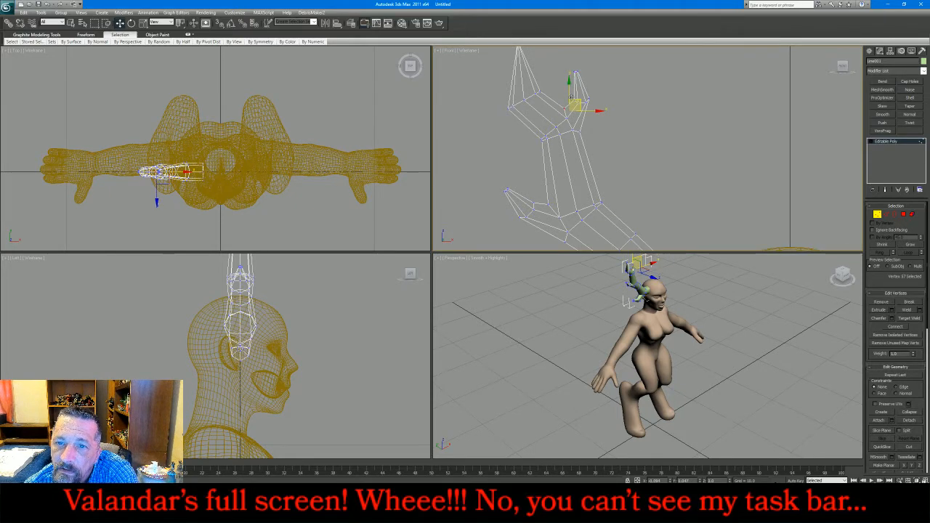
drag(571, 96, 571, 96)
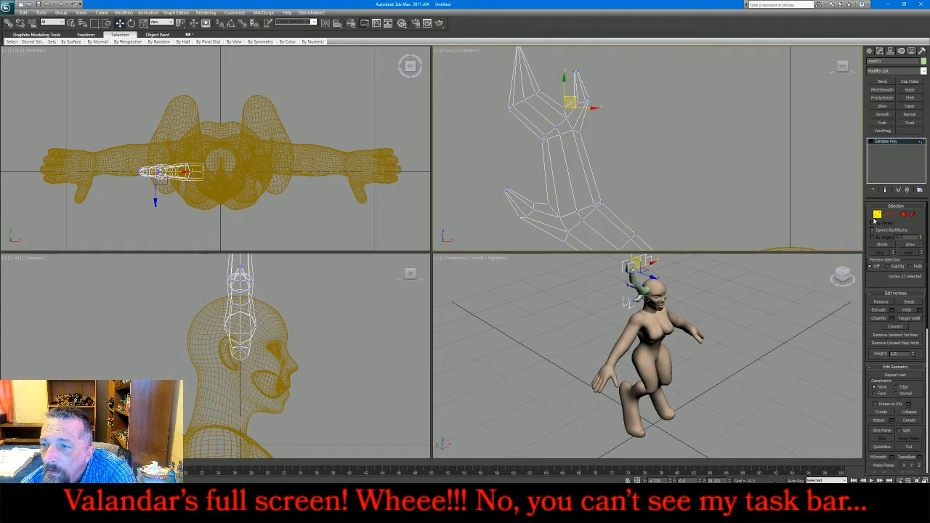
click(877, 214)
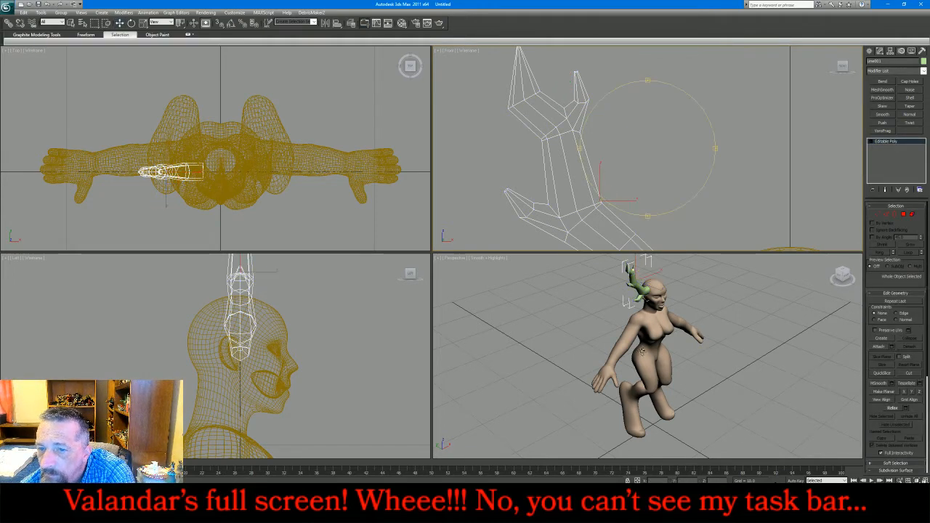
Frame the horn in the views, apply a Smooth modifier to it and turn on Auto Smooth
alt+middle_drag(640, 349, 626, 336)
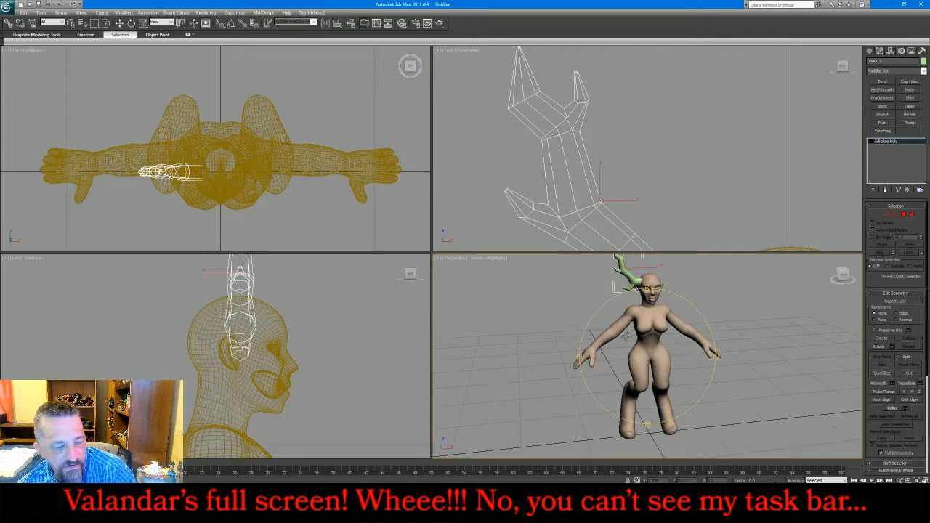
key(z)
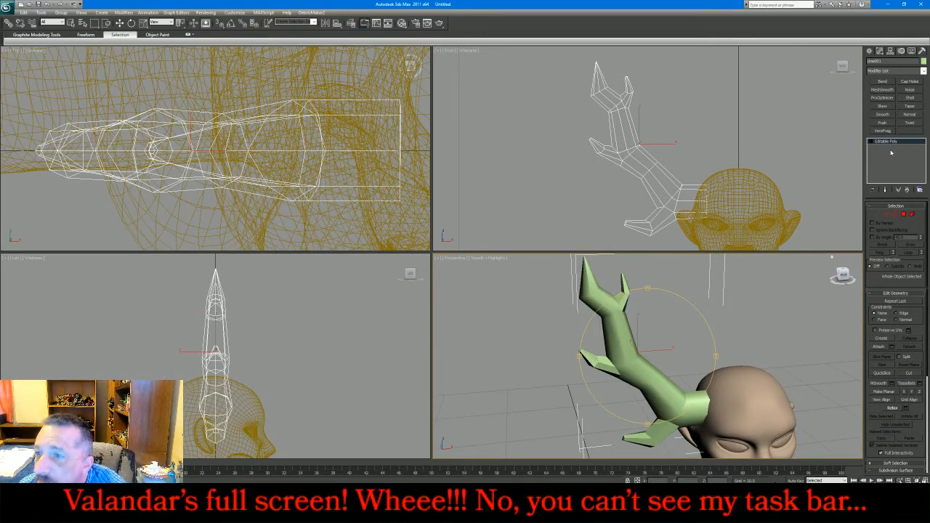
click(882, 114)
click(876, 215)
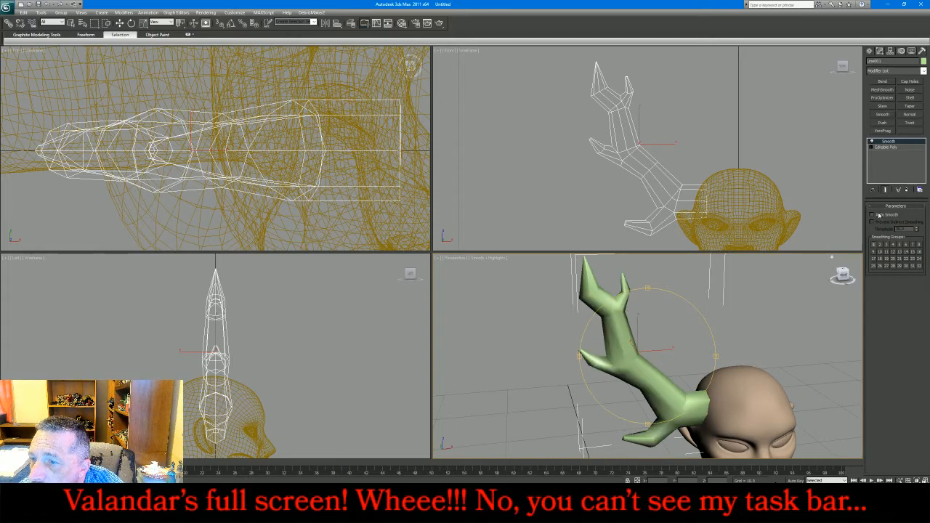
Collapse the horn's modifier stack, then try a MeshSmooth modifier on it and remove it again
right_click(892, 167)
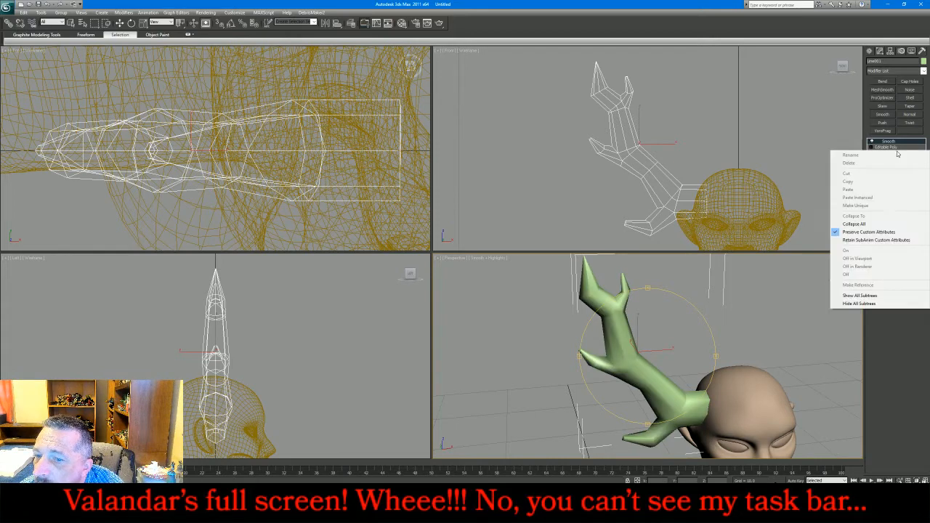
click(884, 224)
click(882, 89)
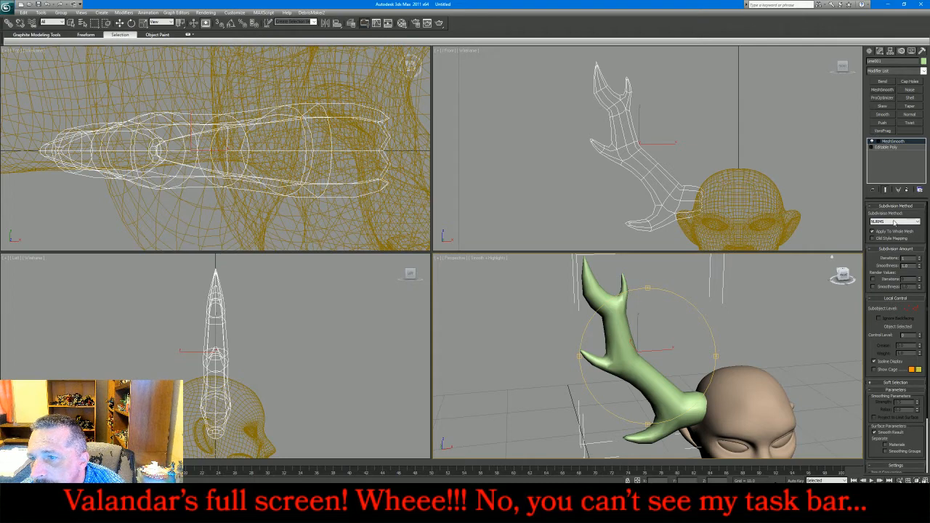
click(906, 189)
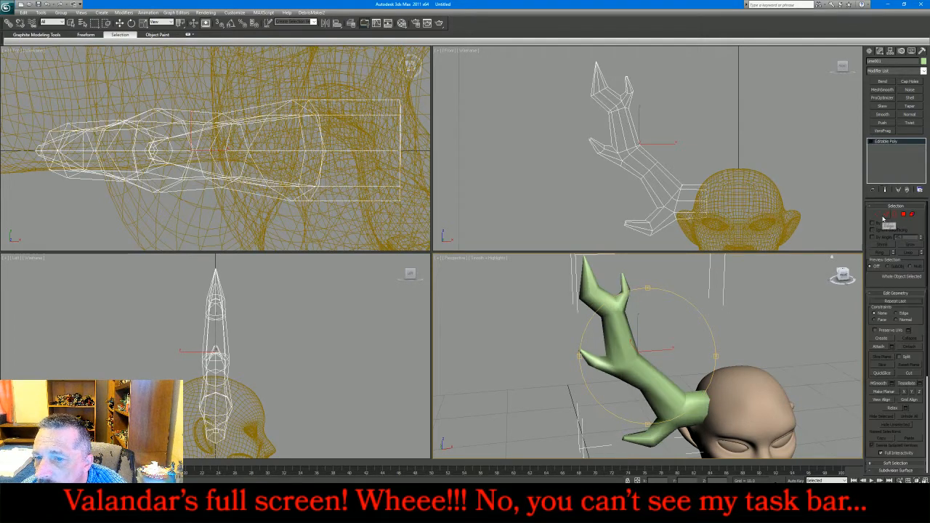
Scale up the outer vertices of the horn's upper and middle branches to thicken them, and leave vertex editing
click(877, 214)
click(646, 88)
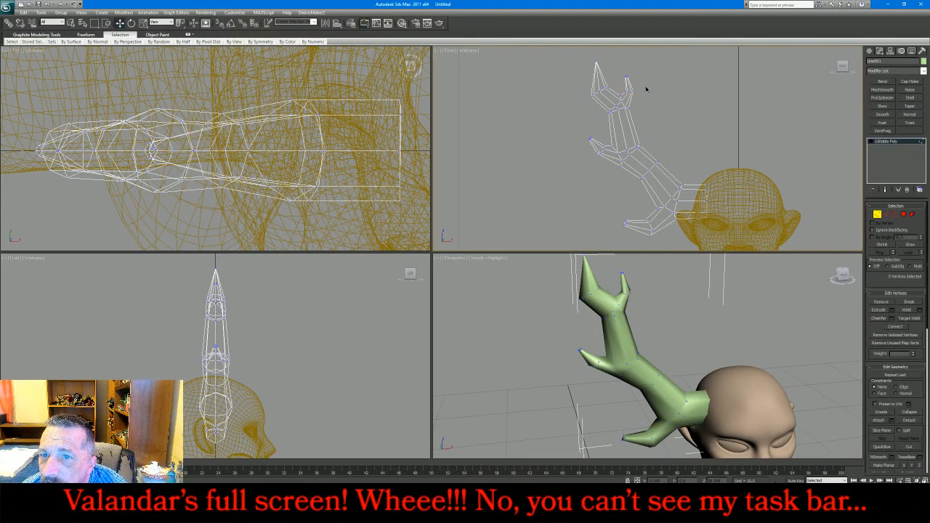
drag(625, 98, 624, 98)
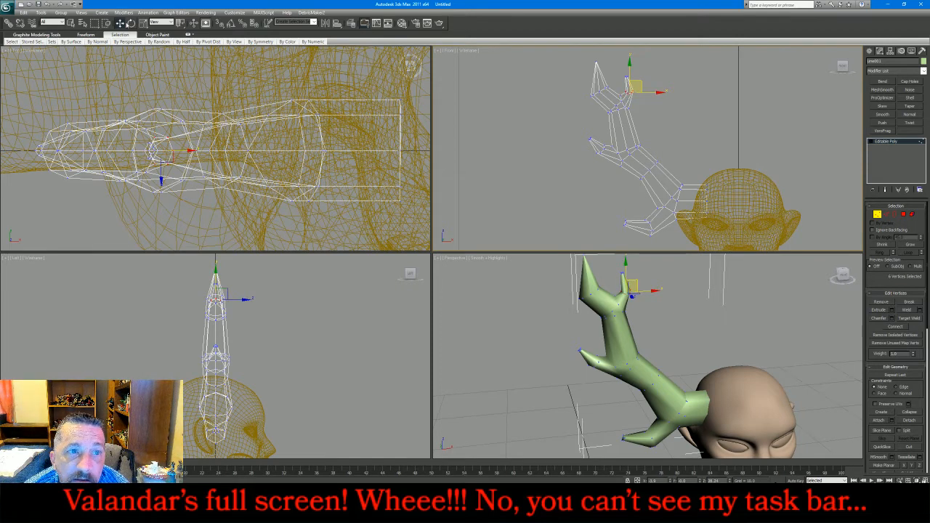
click(143, 22)
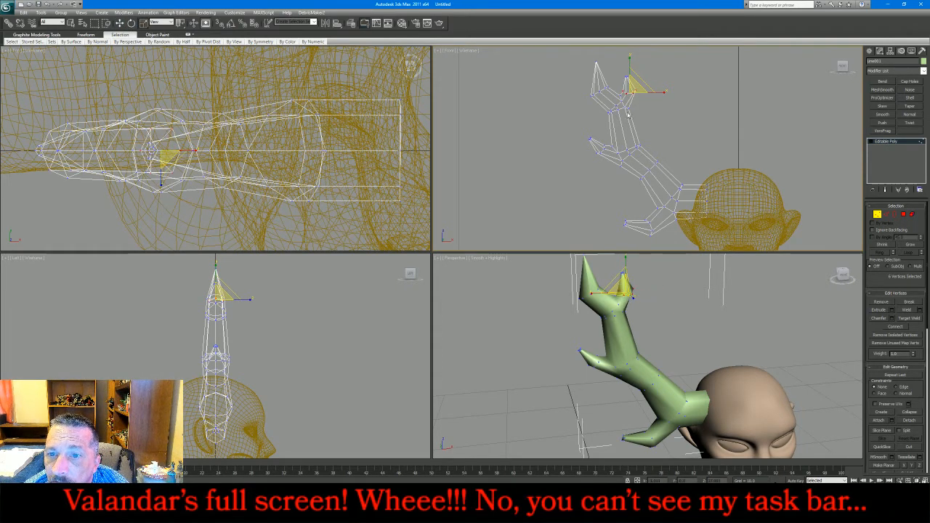
click(593, 160)
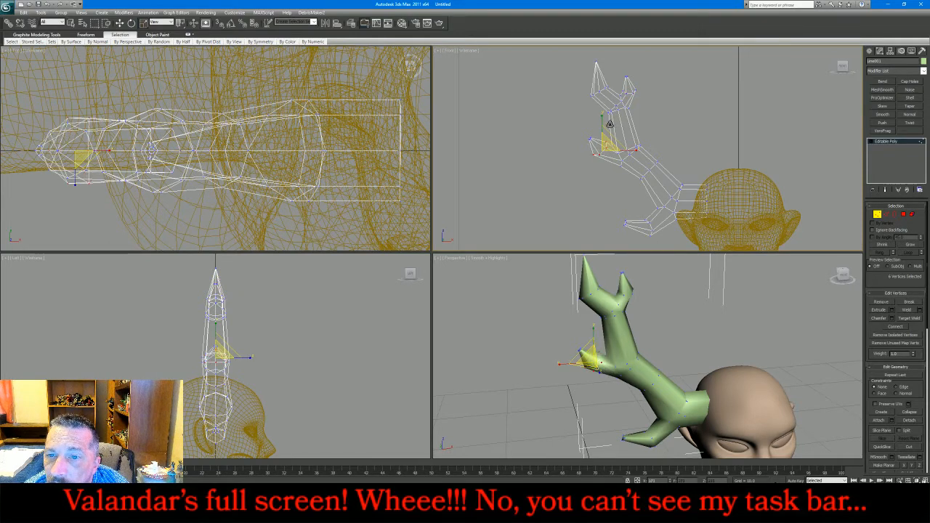
click(877, 215)
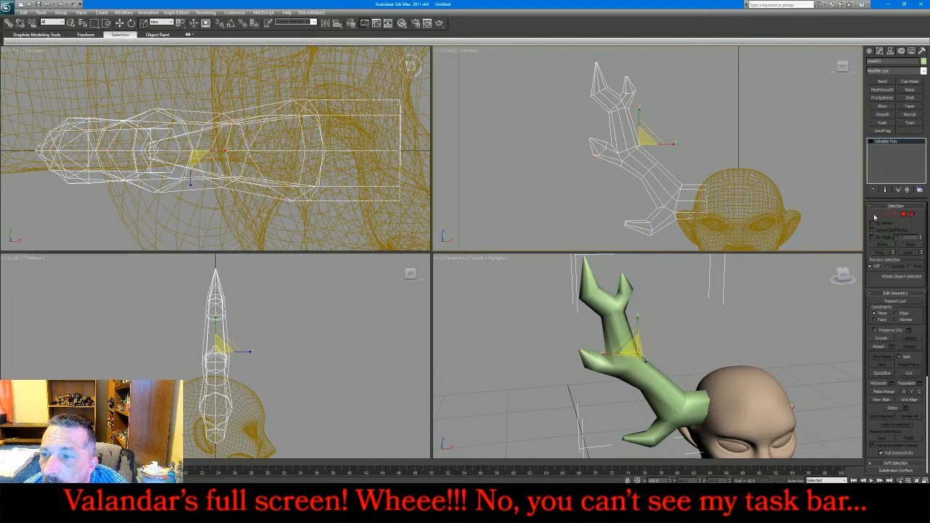
Try a MeshSmooth modifier on the thickened horn, inspect it from the side of the head, and remove the modifier
click(884, 90)
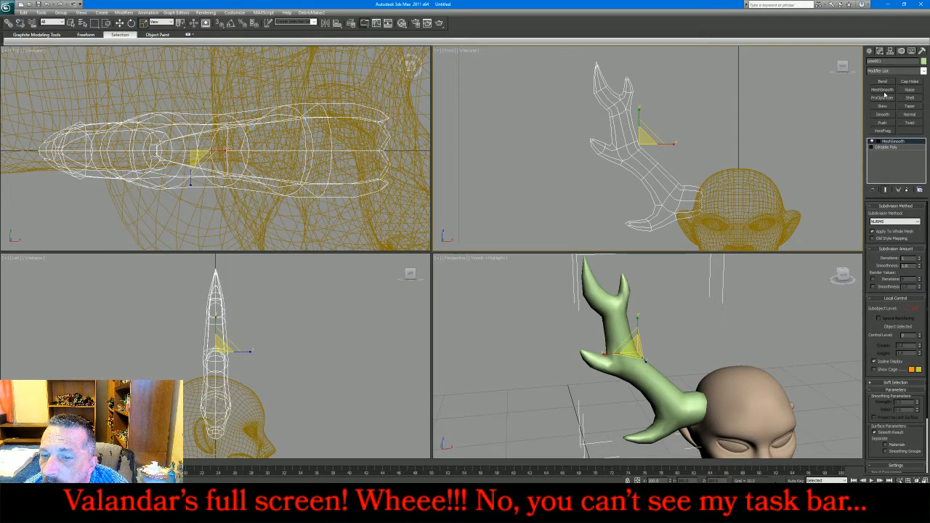
right_click(727, 291)
scroll(726, 292, down, 3)
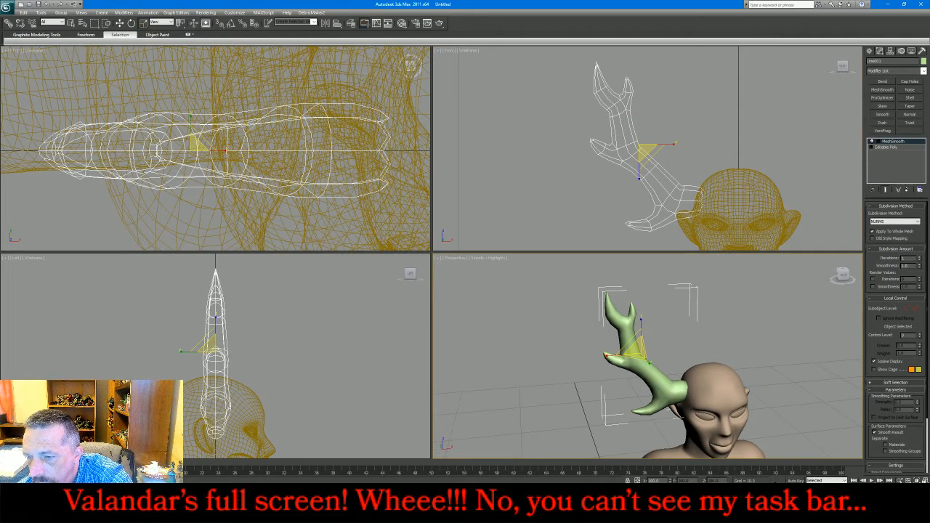
click(917, 487)
drag(653, 379, 678, 371)
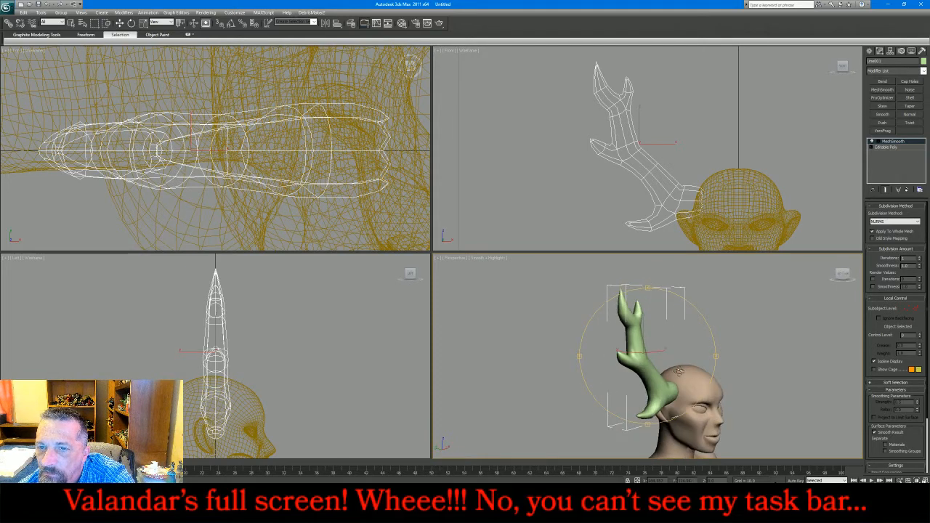
click(906, 189)
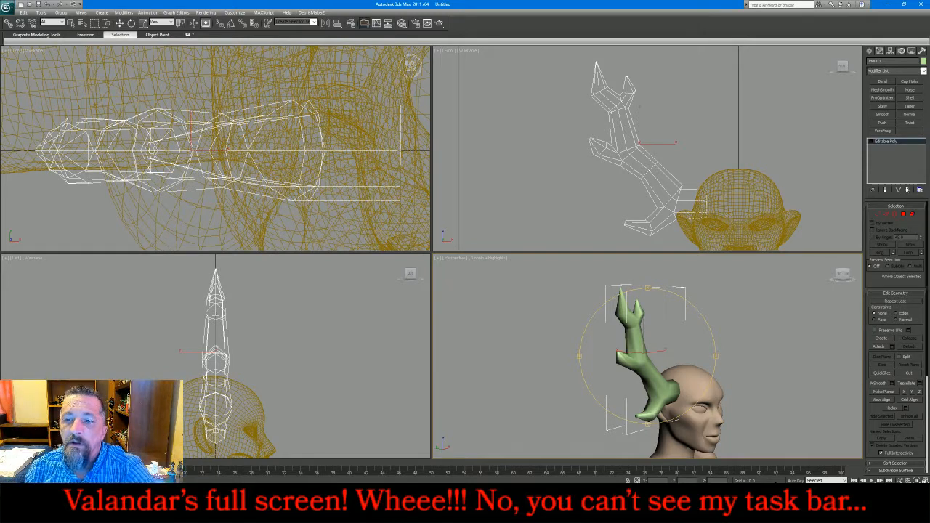
Move only the horn's pivot to the horn's base inside the side of the head
click(890, 50)
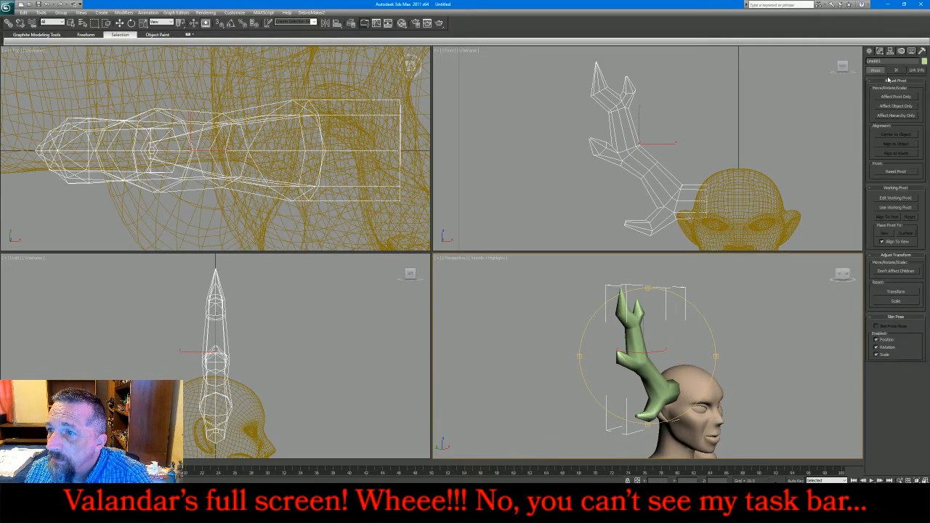
click(892, 97)
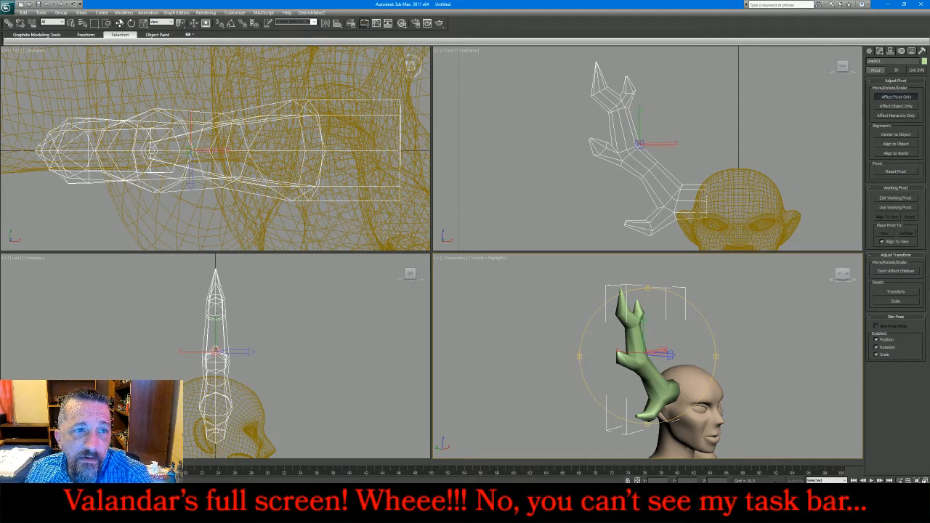
click(120, 22)
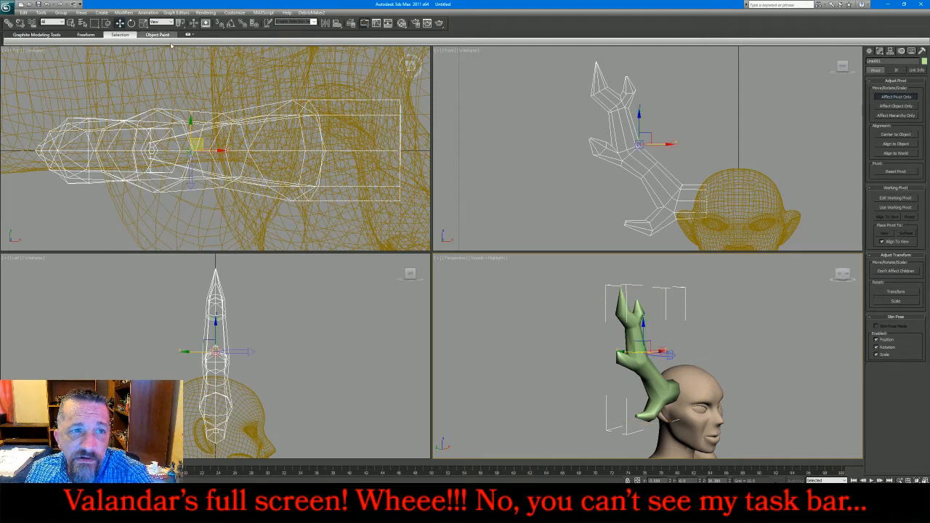
click(650, 136)
drag(650, 136, 715, 191)
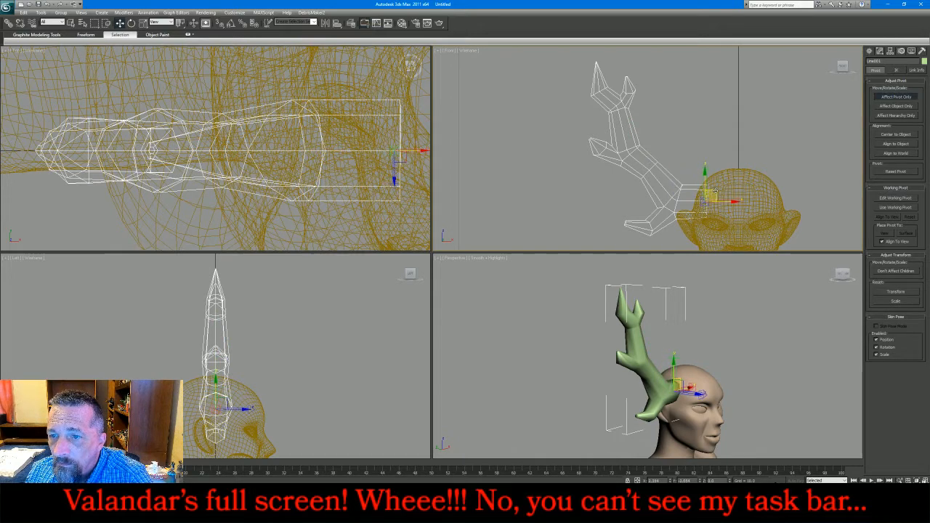
Apply a Bend modifier to the horn on the Y axis with direction 90 and an angle of about 89, curving it forward
click(880, 52)
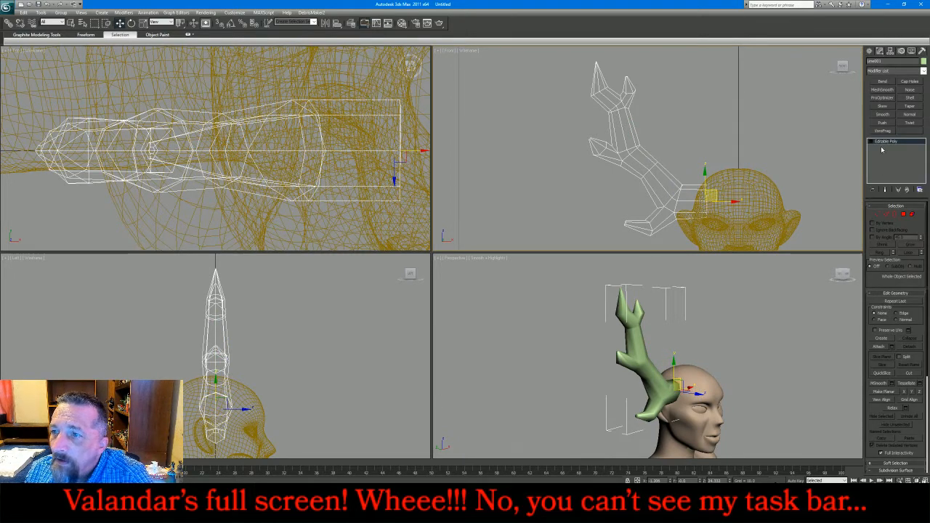
click(882, 82)
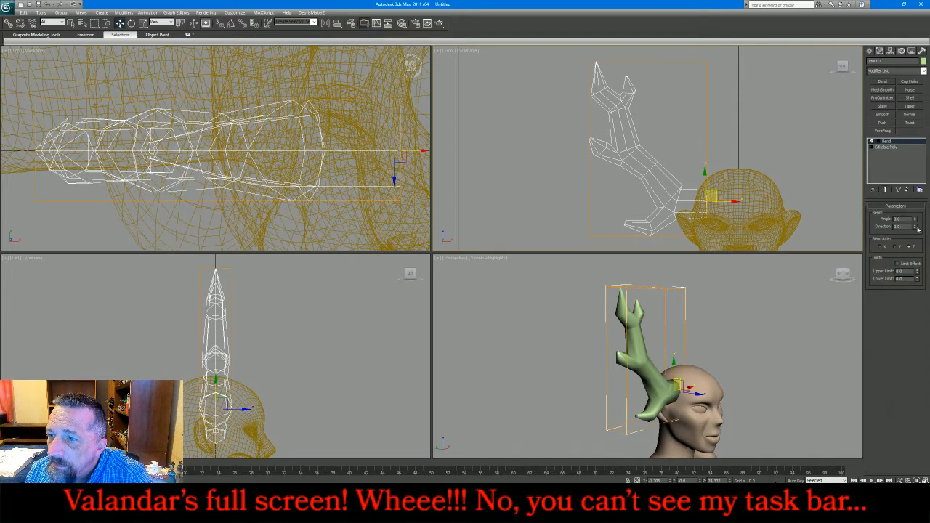
drag(915, 219, 915, 196)
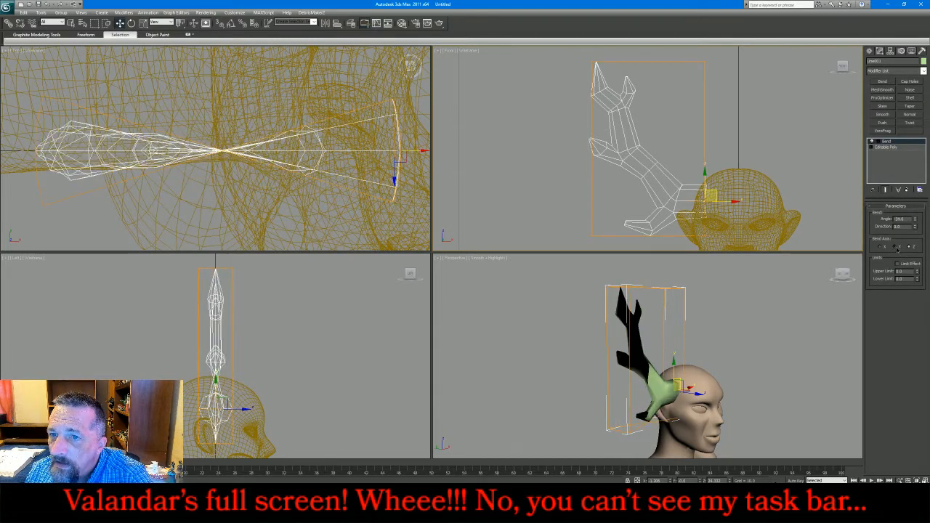
click(896, 247)
click(883, 247)
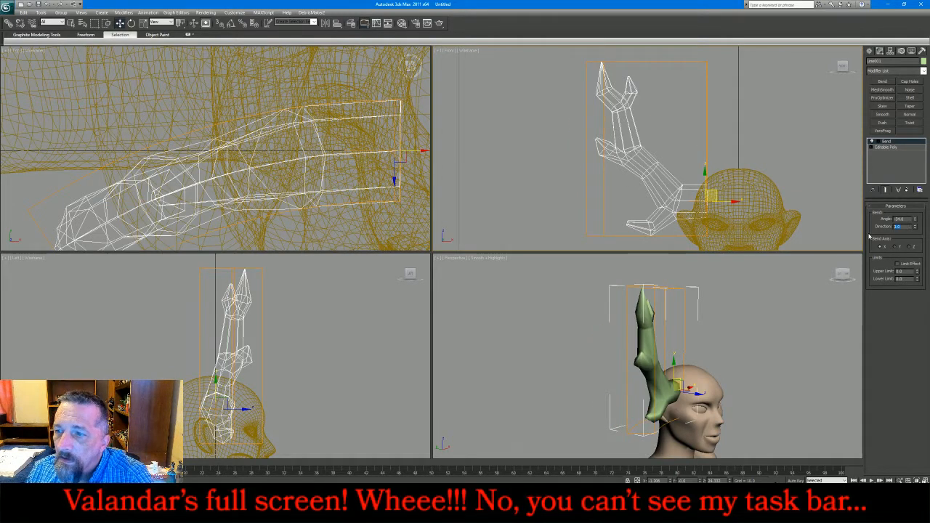
key(Return)
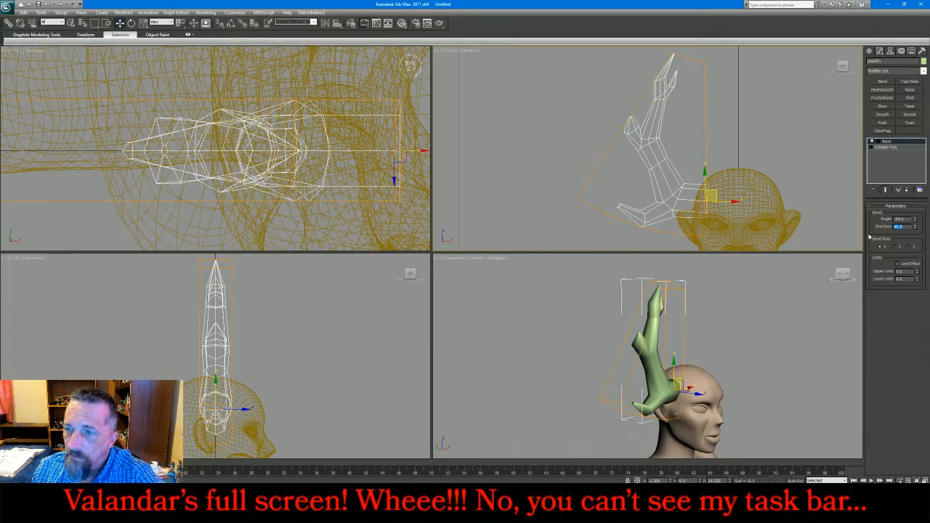
click(894, 247)
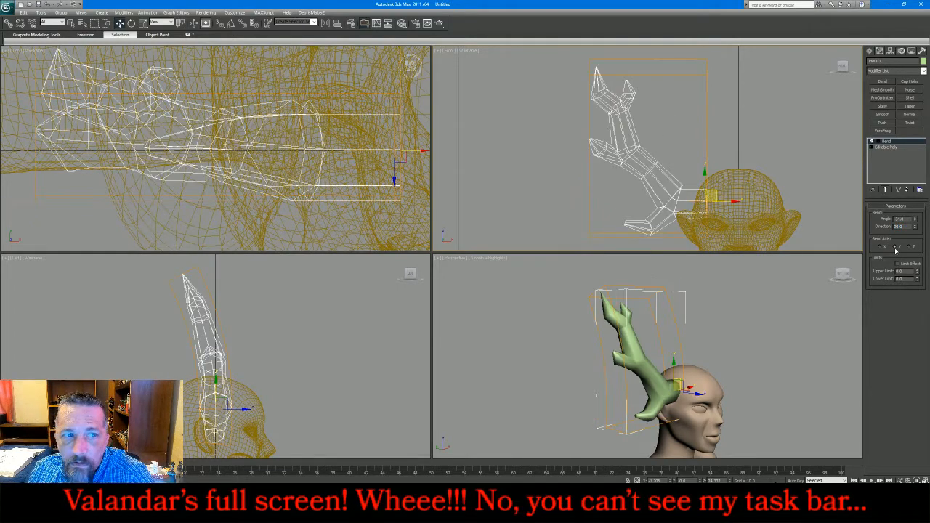
drag(915, 219, 913, 143)
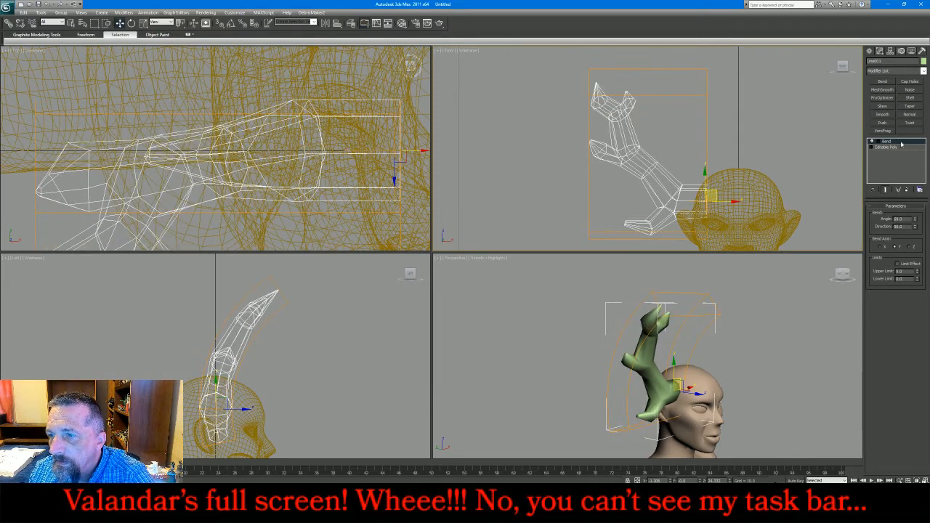
Collapse the Bend into the horn's mesh and rotate the horn backward about its base in the side view
right_click(901, 144)
click(883, 216)
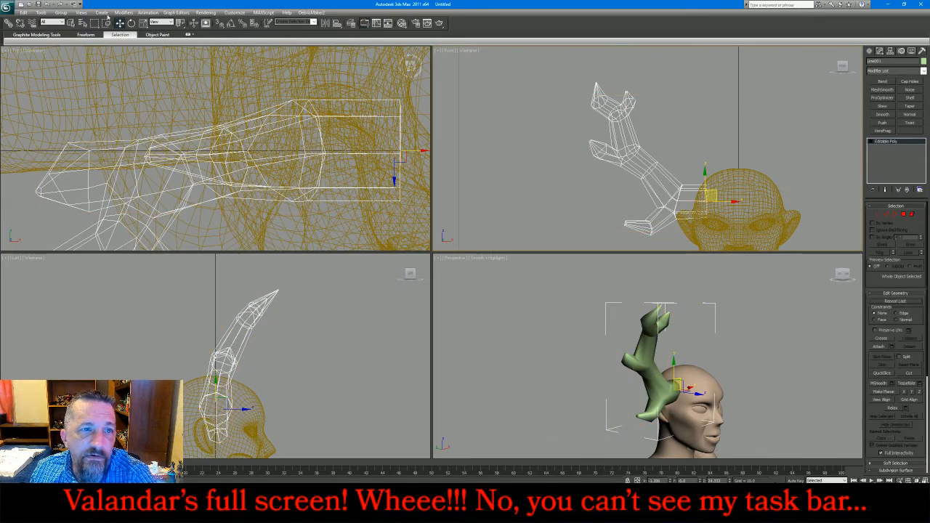
click(131, 22)
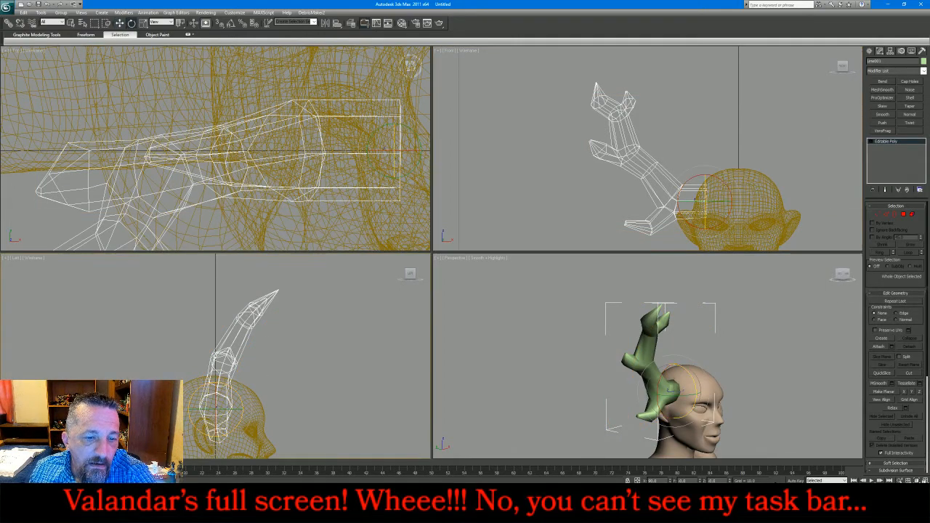
drag(230, 386, 206, 371)
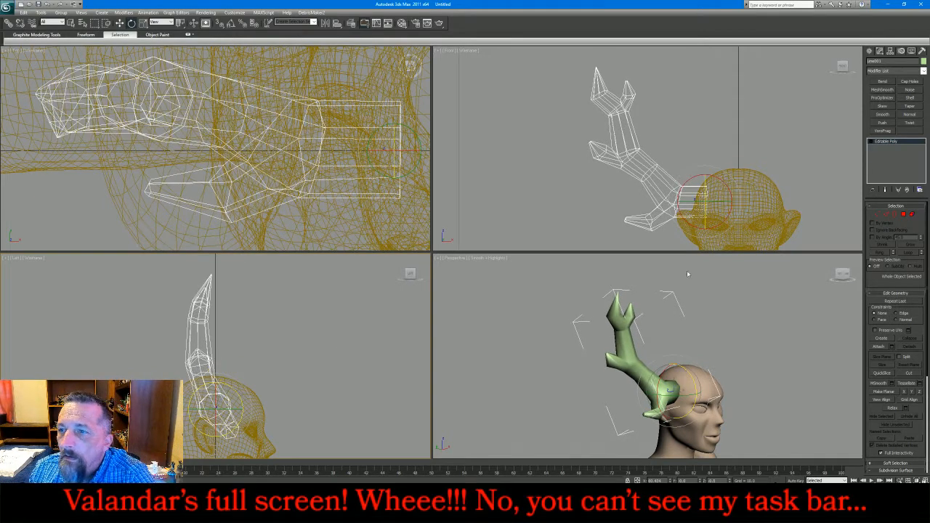
Add another Bend modifier to the horn on the X axis with an angle of -42
click(887, 82)
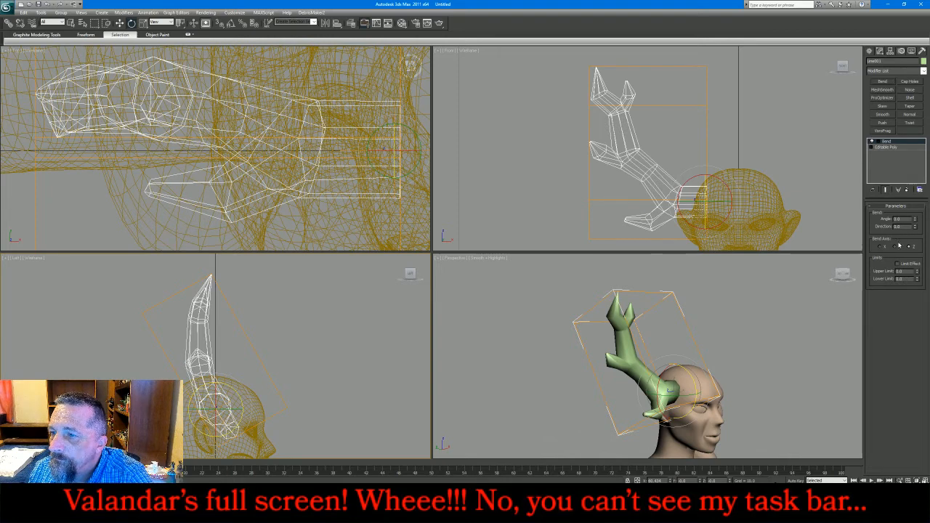
drag(915, 222, 916, 207)
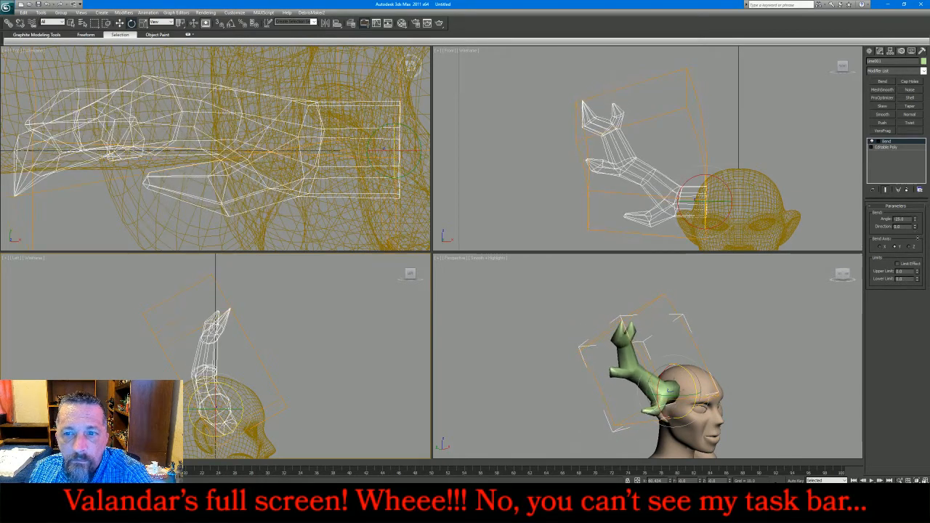
click(881, 247)
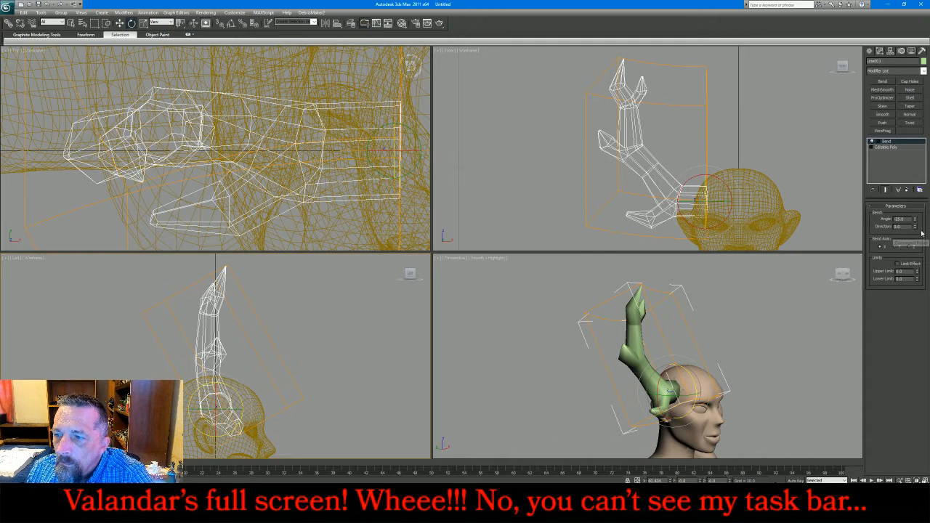
drag(914, 223, 914, 208)
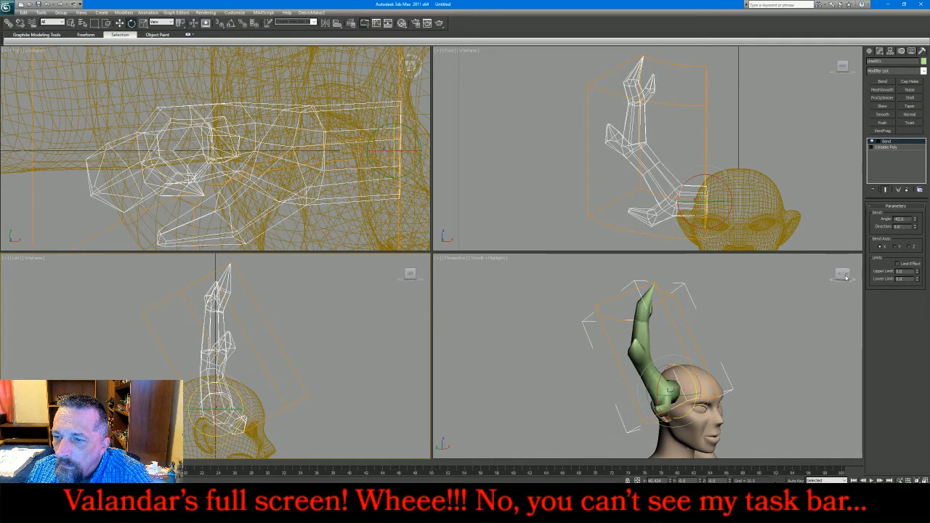
Rotate the horn in the top view so it sweeps toward the back of the head, and move it slightly forward
drag(846, 277, 868, 330)
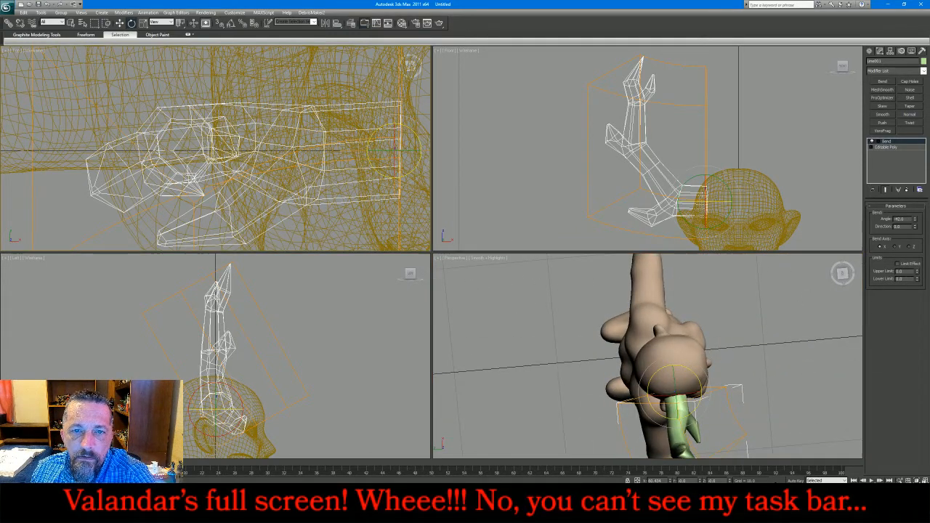
mouse_move(416, 133)
mouse_down()
mouse_move(423, 146)
mouse_move(408, 145)
mouse_up()
click(119, 22)
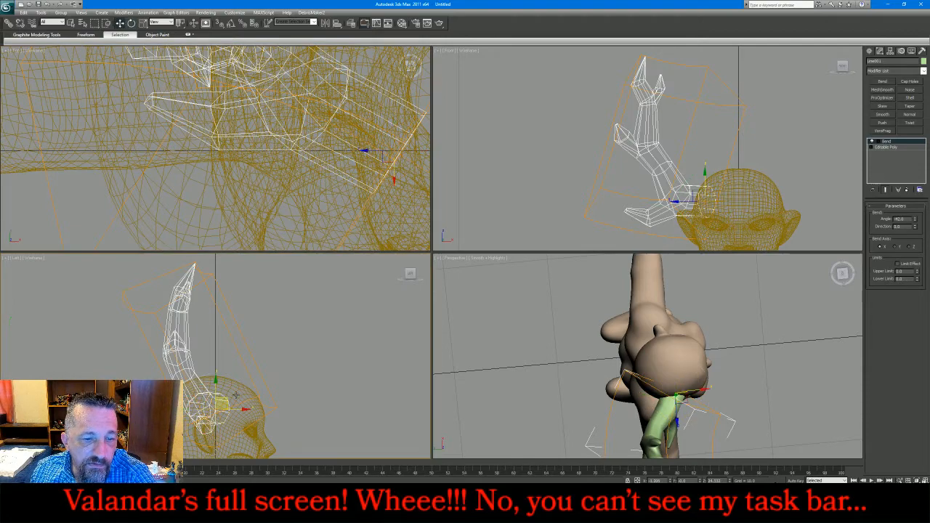
drag(378, 156, 378, 204)
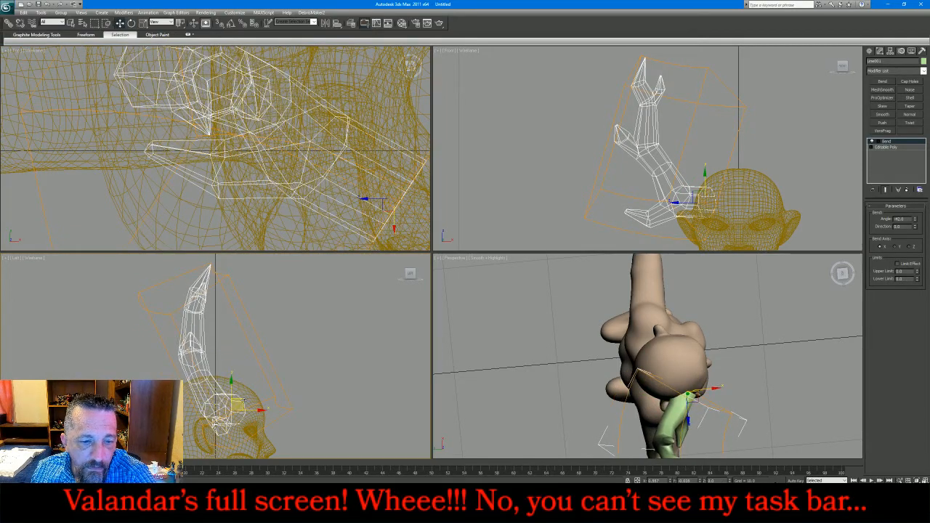
right_click(536, 191)
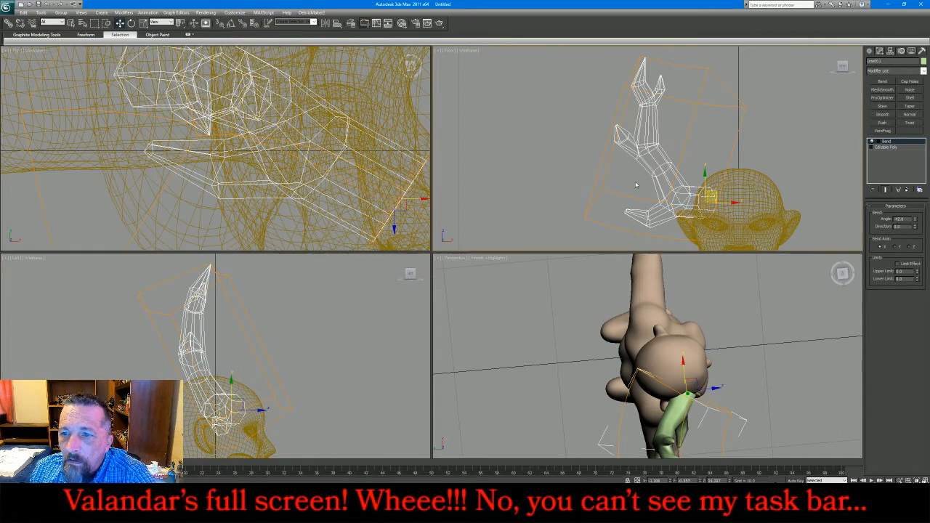
scroll(325, 132, down, 2)
right_click(332, 149)
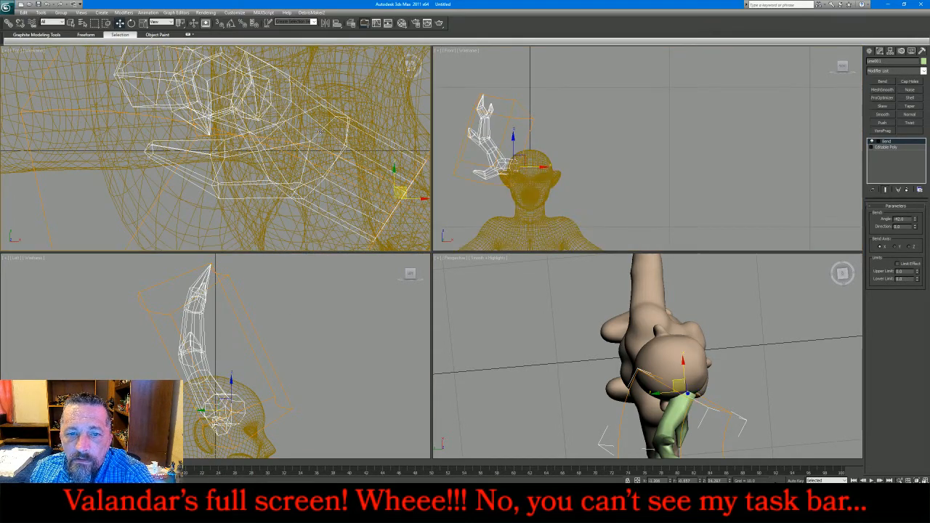
Move the horn slightly inward toward the head along X and collapse its Bend modifier into the mesh
scroll(333, 151, down, 2)
scroll(342, 164, up, 2)
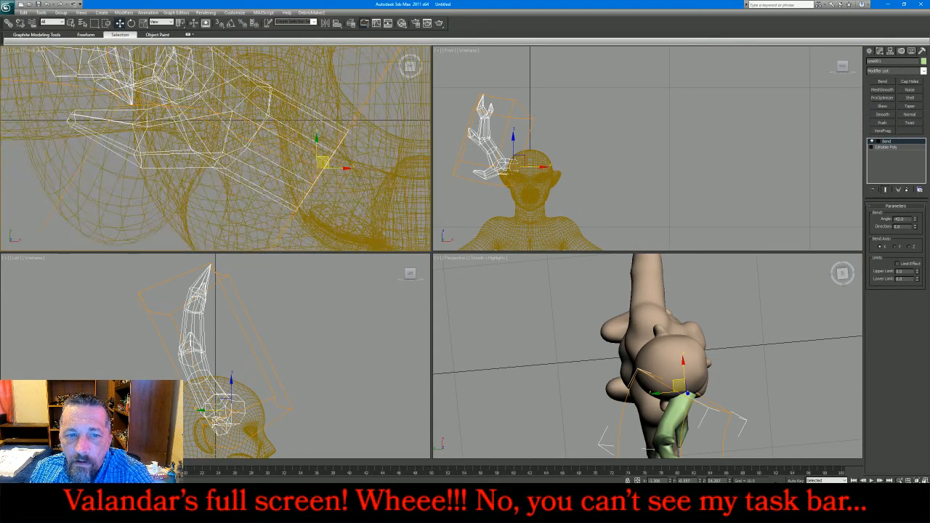
scroll(349, 167, up, 2)
drag(349, 168, 365, 166)
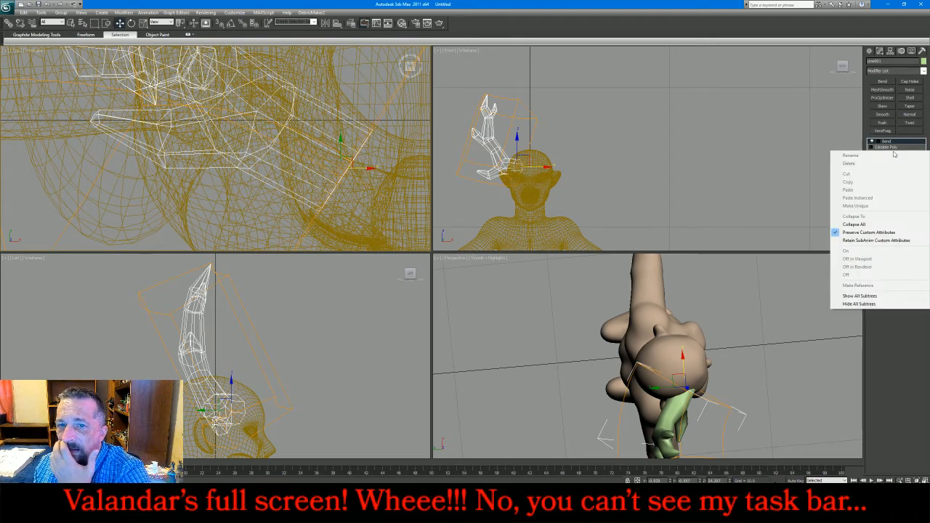
right_click(882, 156)
click(882, 225)
click(788, 332)
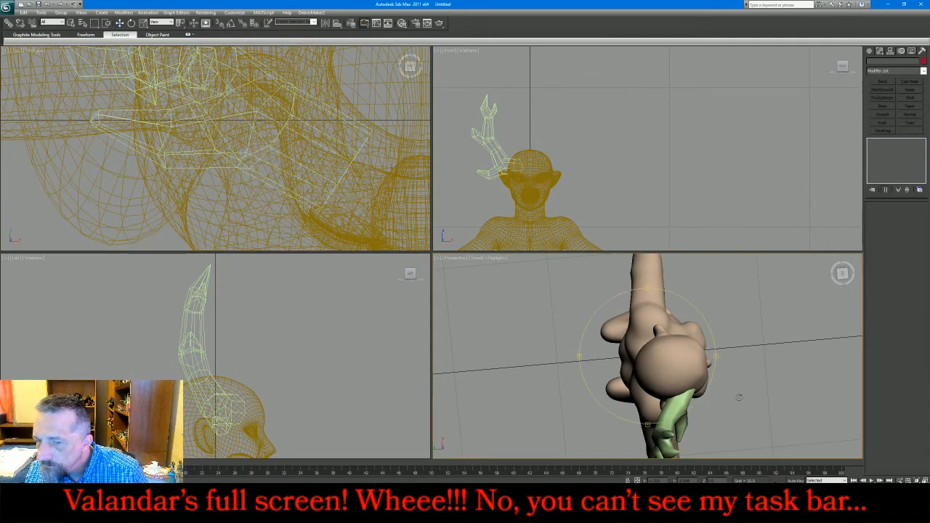
Rotate the horn so it leans slightly farther outward from the head and tips slightly backward
alt+middle_drag(674, 355, 611, 282)
scroll(635, 350, down, 4)
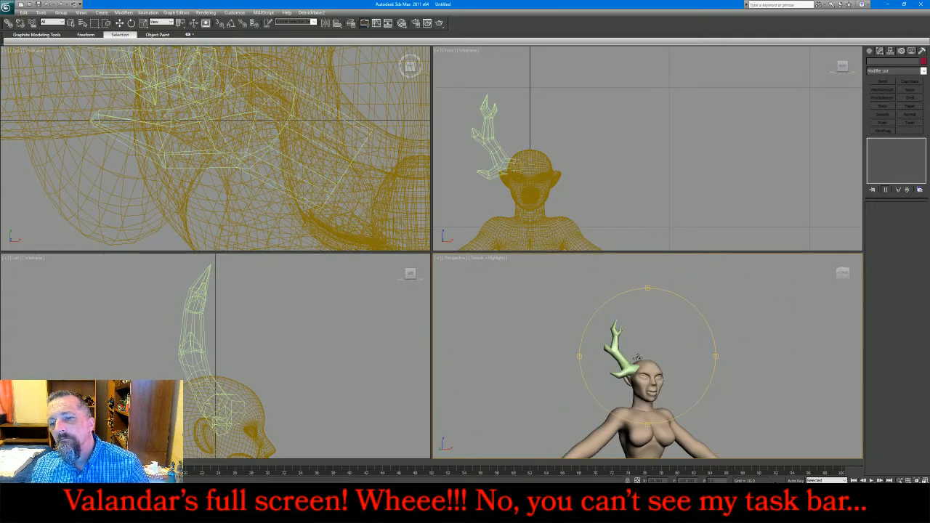
alt+middle_drag(635, 357, 633, 361)
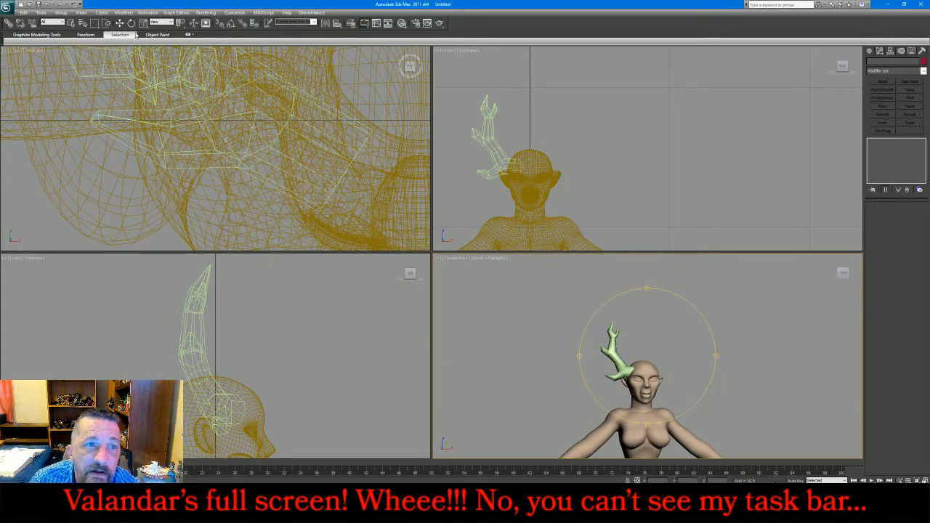
click(482, 138)
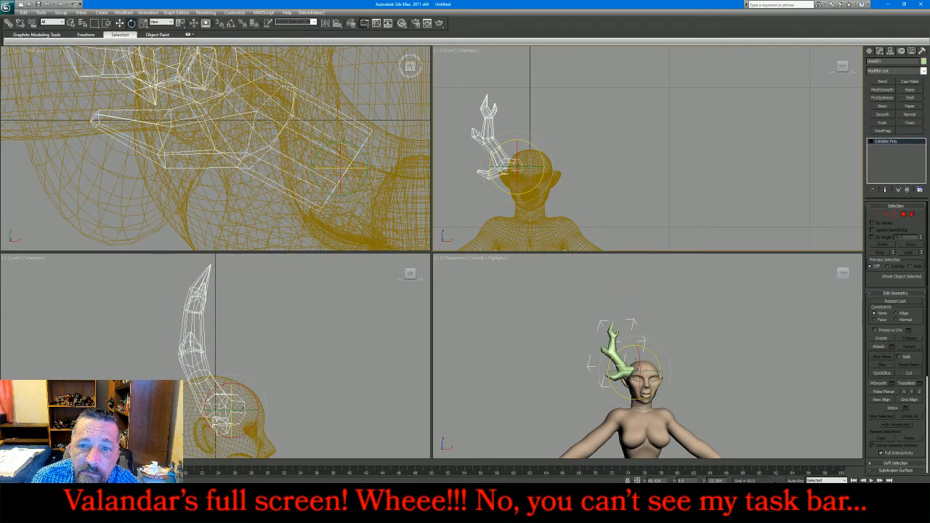
drag(507, 143, 504, 146)
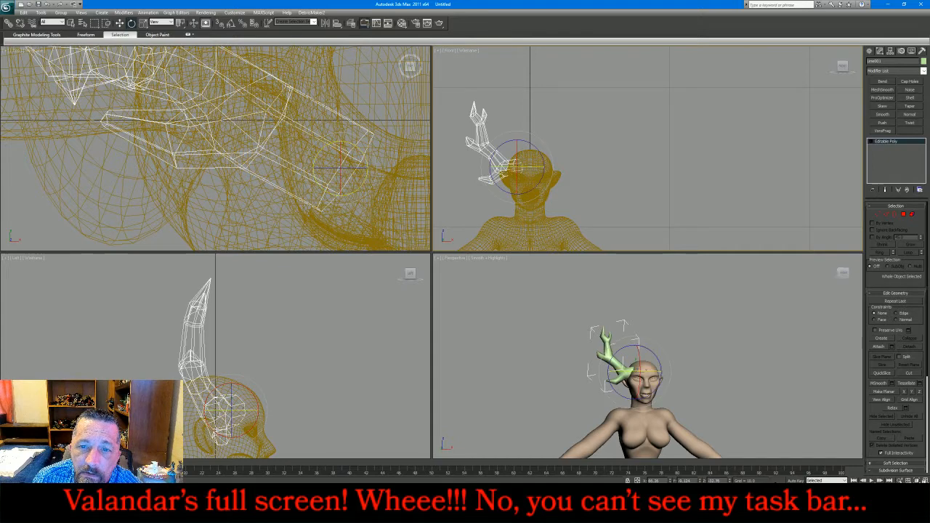
drag(508, 160, 510, 148)
Move the horn slightly inward and upward in the front view, and shift it backward on the head in the side view
click(119, 23)
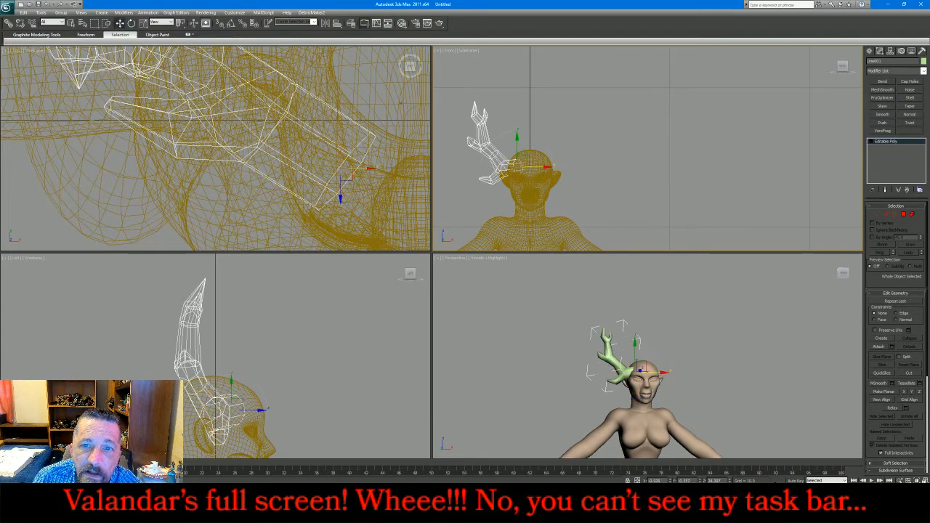
right_click(520, 122)
drag(528, 161, 534, 152)
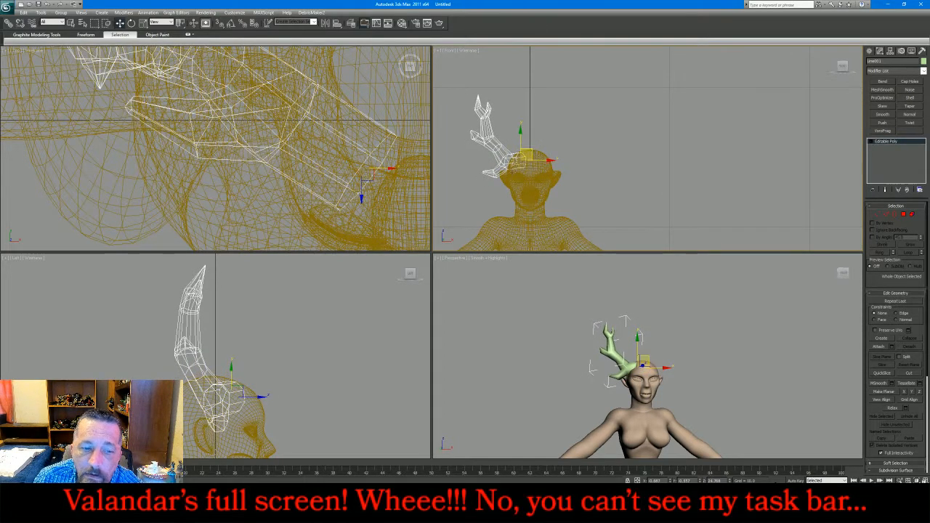
right_click(314, 379)
drag(242, 391, 242, 400)
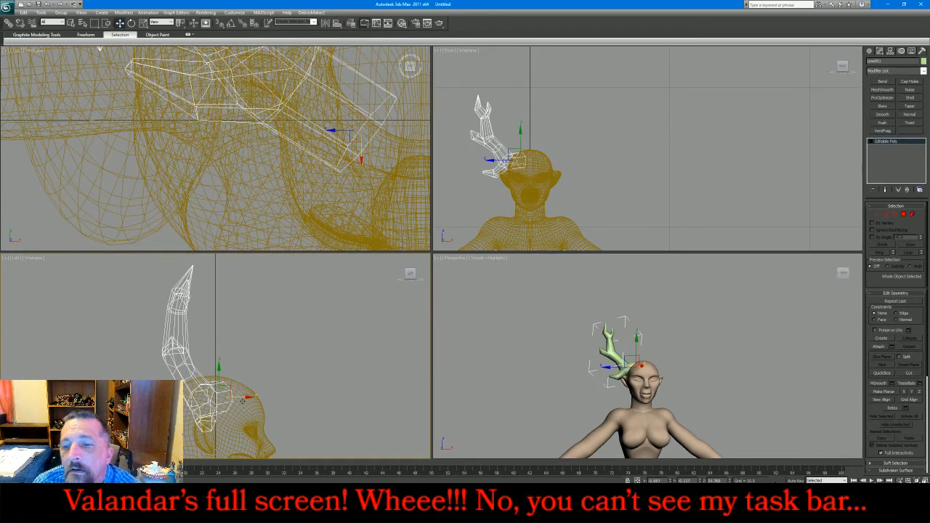
right_click(651, 181)
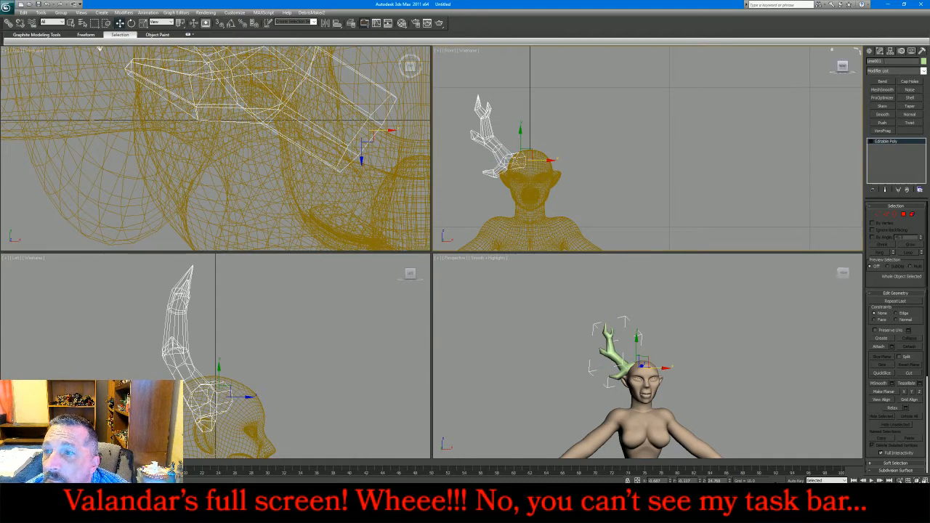
Reset the horn's transform with Reset XForm and collapse the resulting modifier into the mesh
click(920, 50)
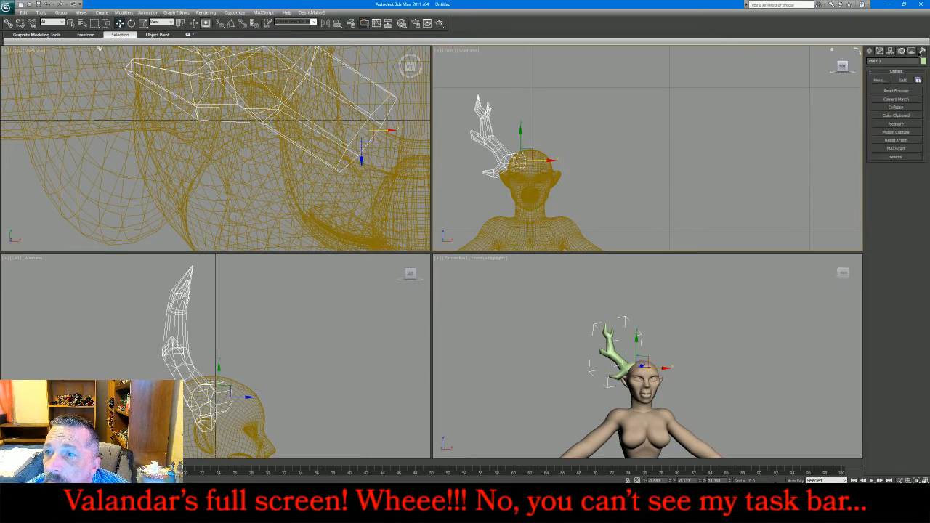
click(907, 139)
click(907, 182)
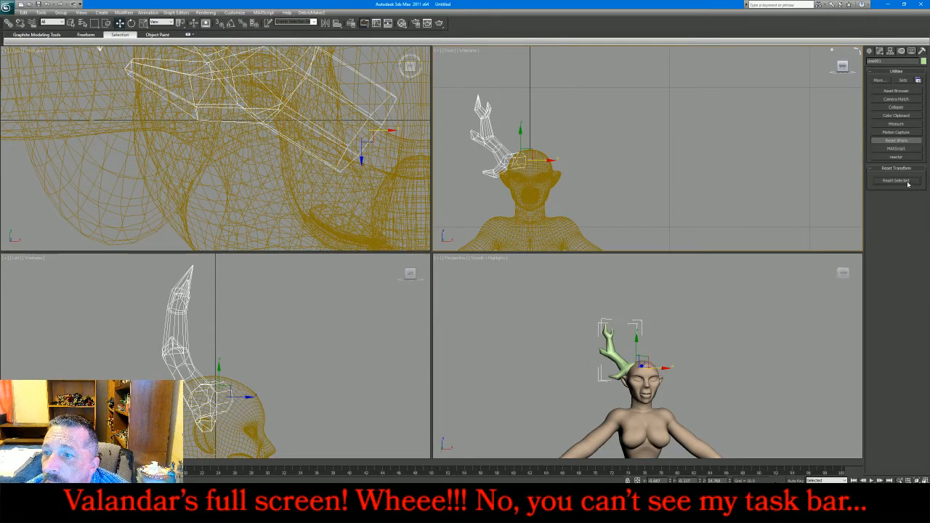
click(880, 50)
right_click(896, 142)
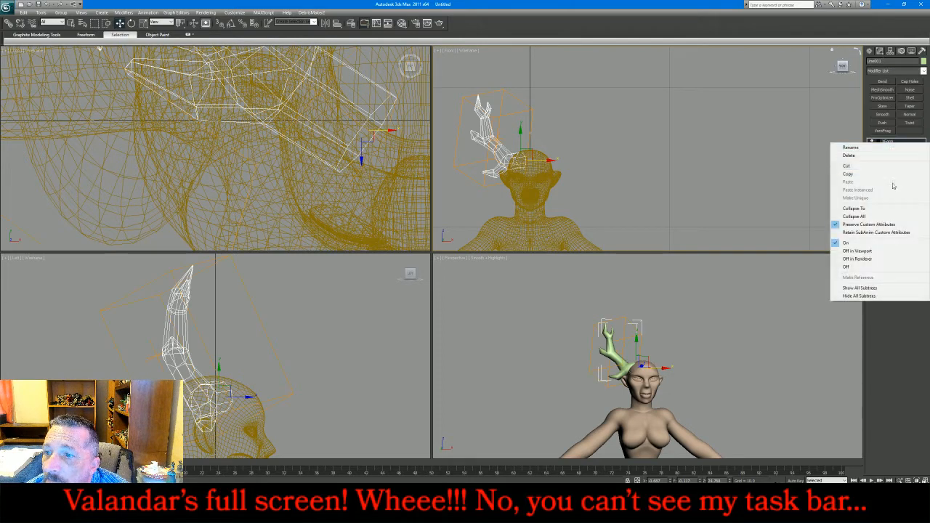
click(864, 226)
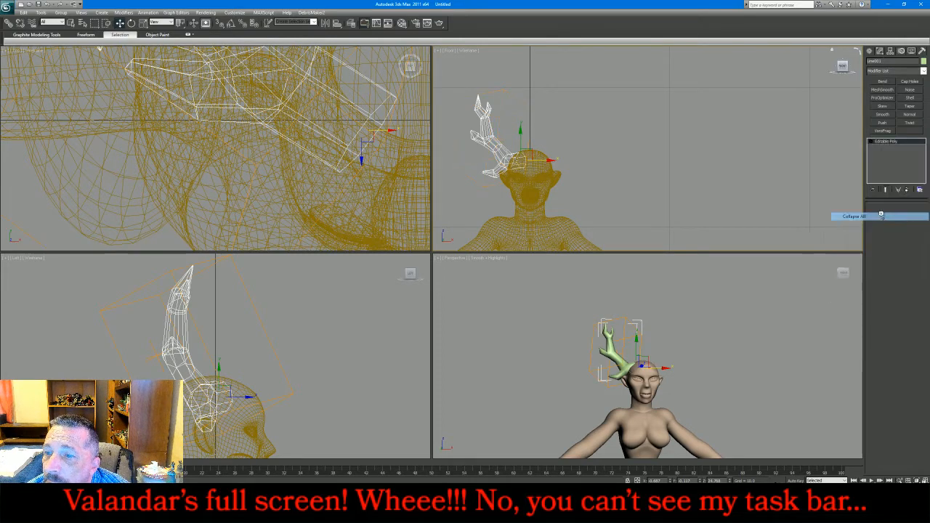
Move only the horn's pivot to the body's centerline by setting its X position to 0
click(890, 51)
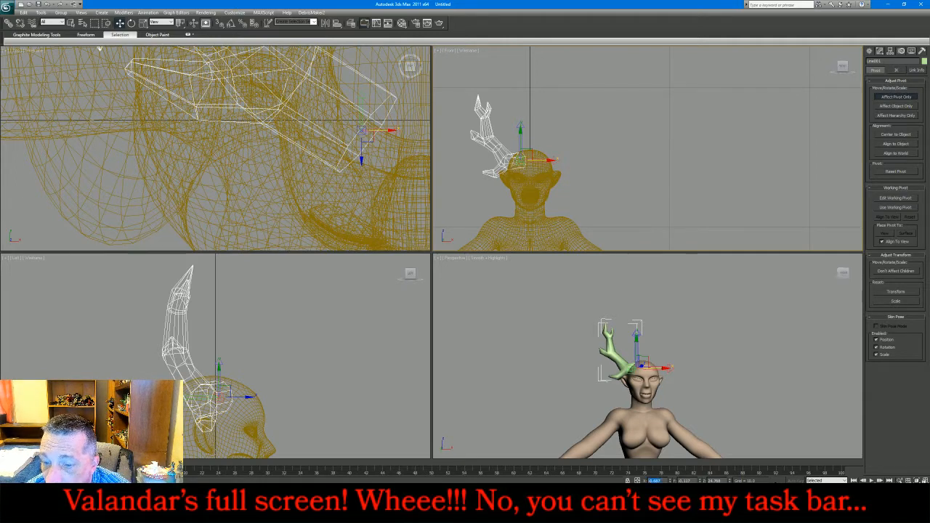
text(0)
key(Return)
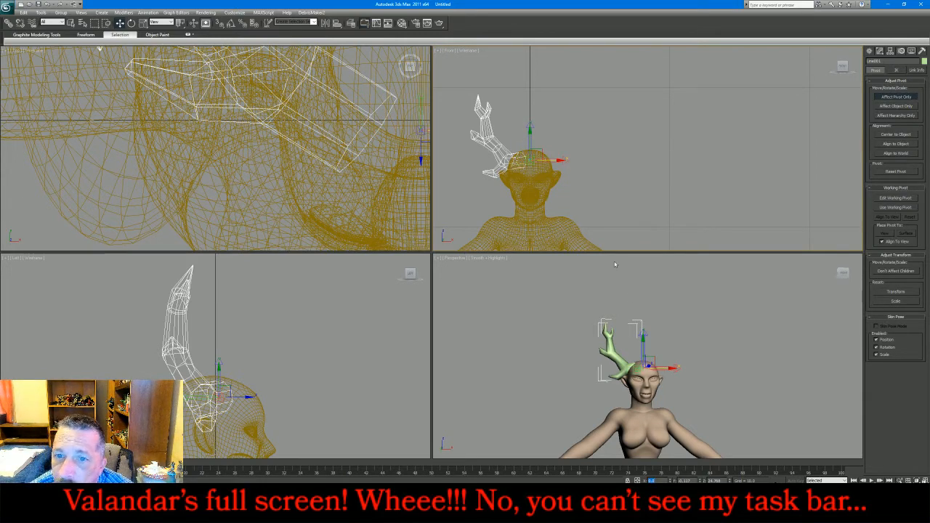
Try mirroring the horn across the X axis as a copy, and delete that copy
click(325, 23)
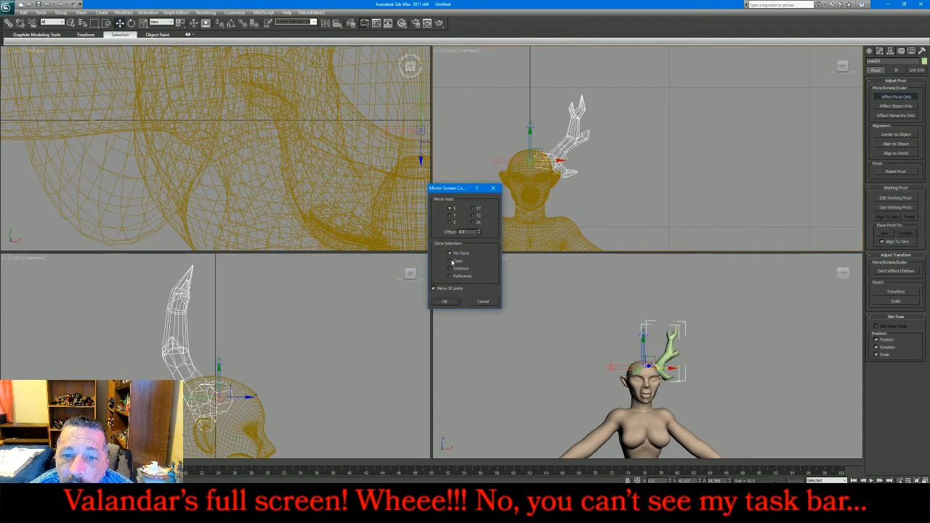
click(451, 261)
click(446, 301)
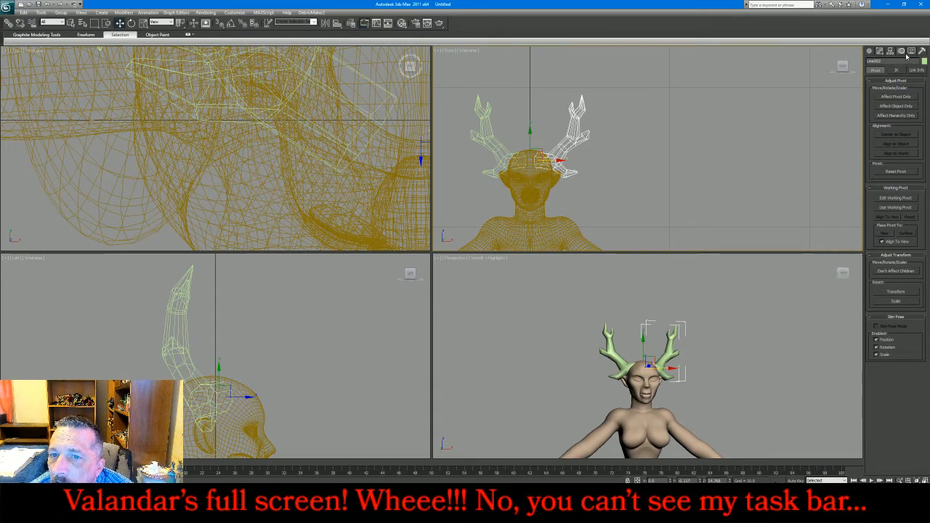
key(Delete)
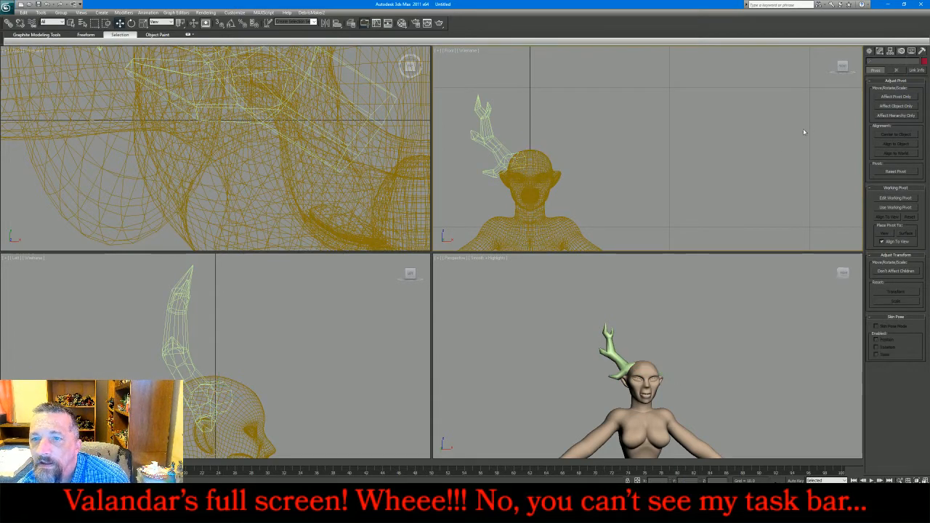
Select all of the horn's vertices except those at its base and move them outward and backward in the top view
click(879, 51)
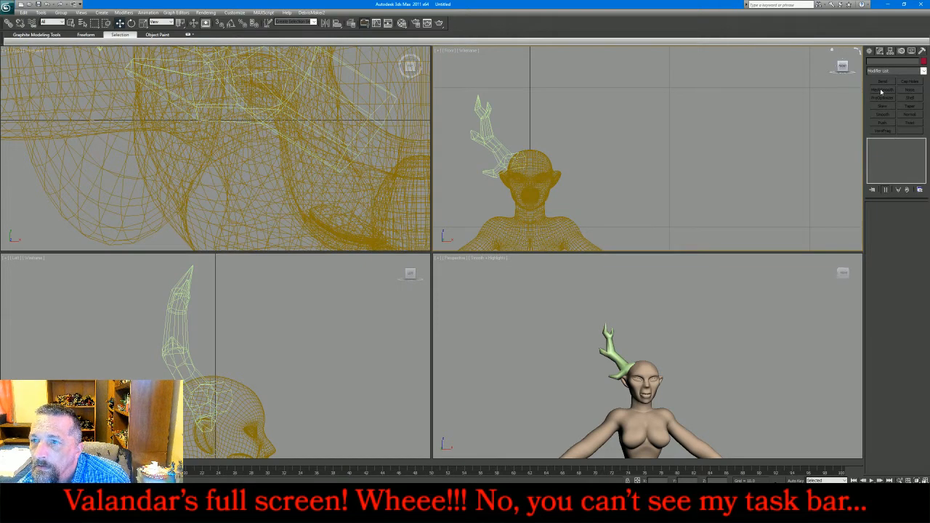
click(481, 125)
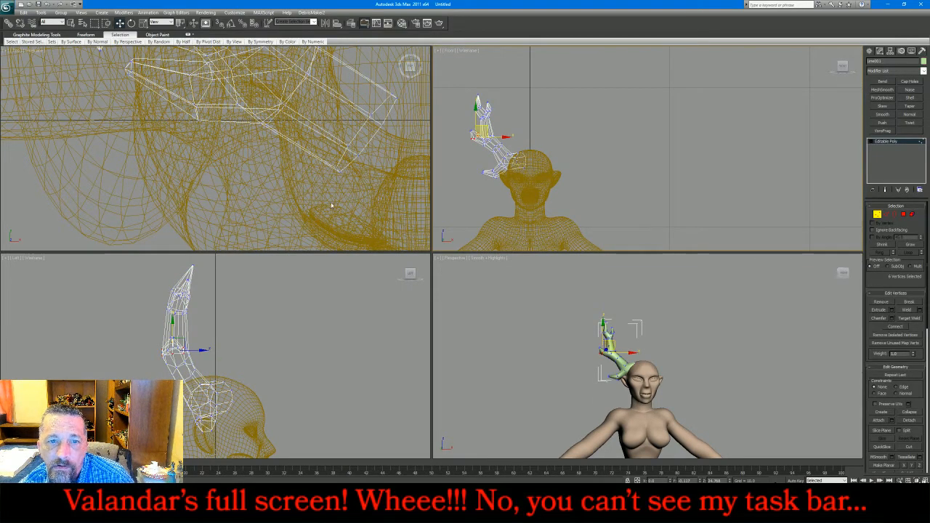
drag(332, 201, 427, 94)
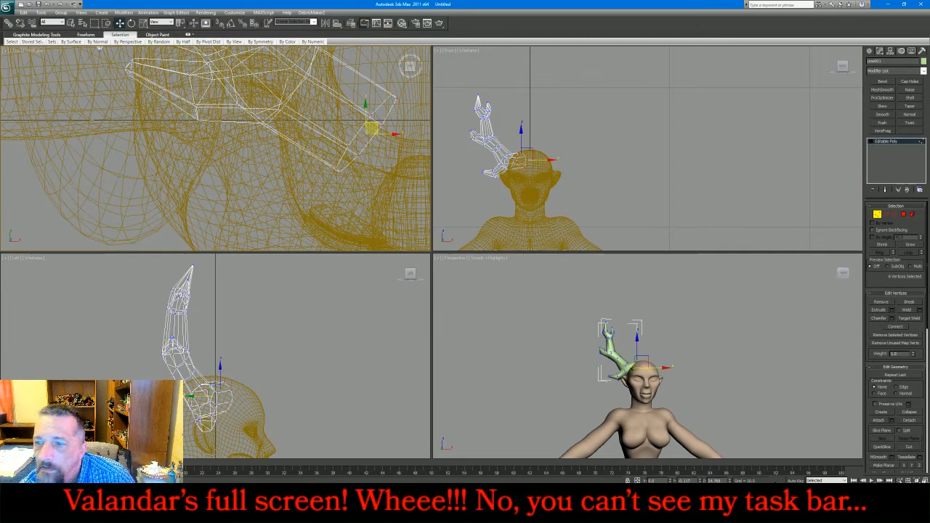
key(ctrl+a)
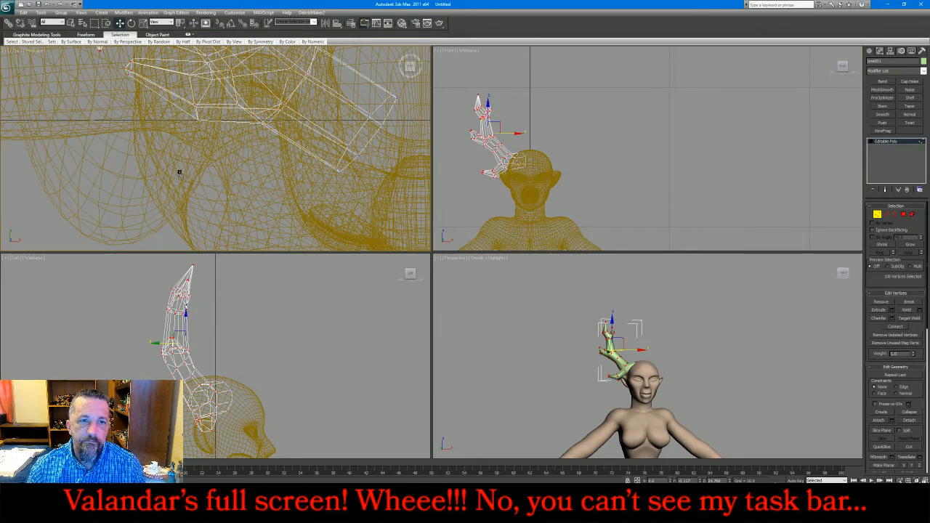
scroll(179, 173, down, 4)
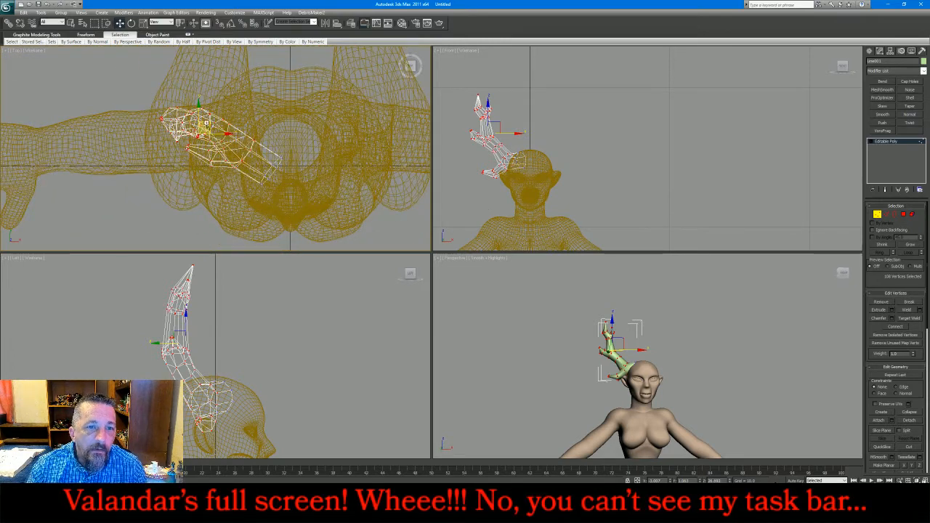
drag(206, 124, 186, 116)
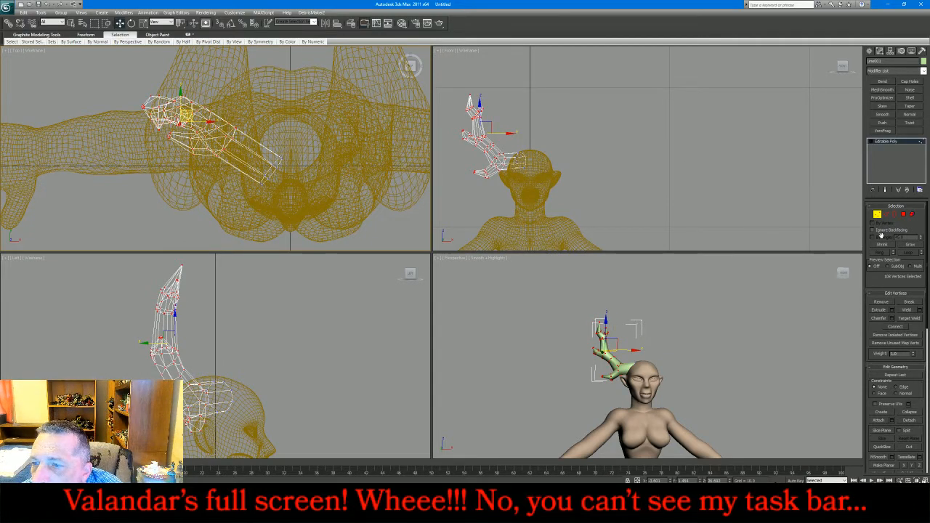
click(876, 214)
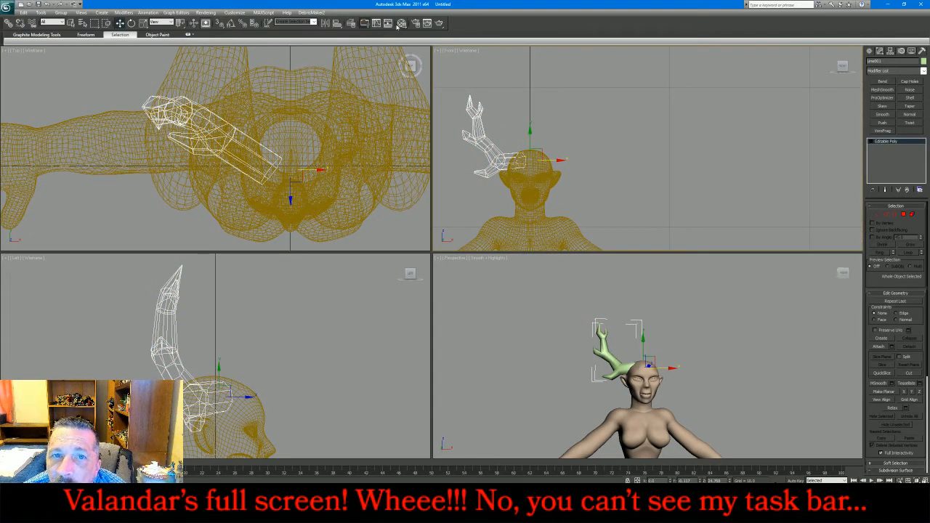
Mirror the horn across the X axis as a copy and bake the copy's reset transform into its mesh
click(337, 23)
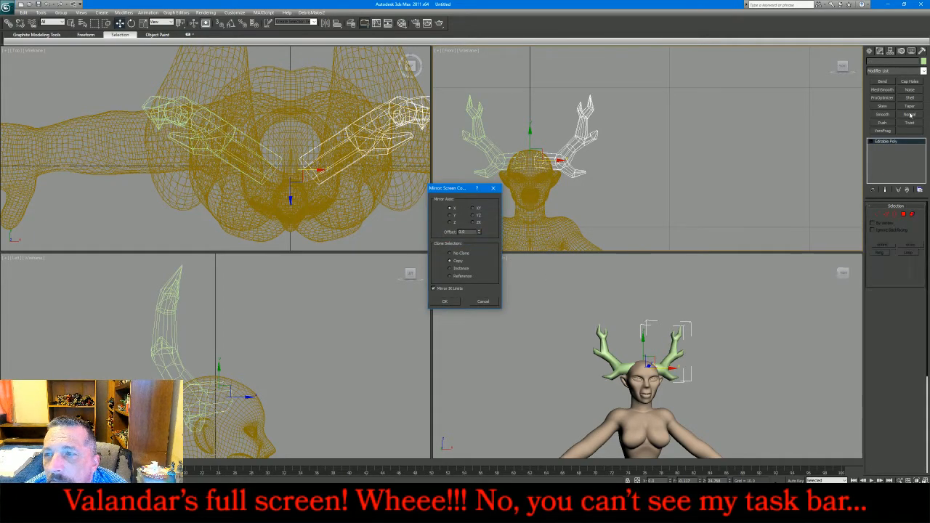
click(445, 302)
click(922, 51)
click(895, 140)
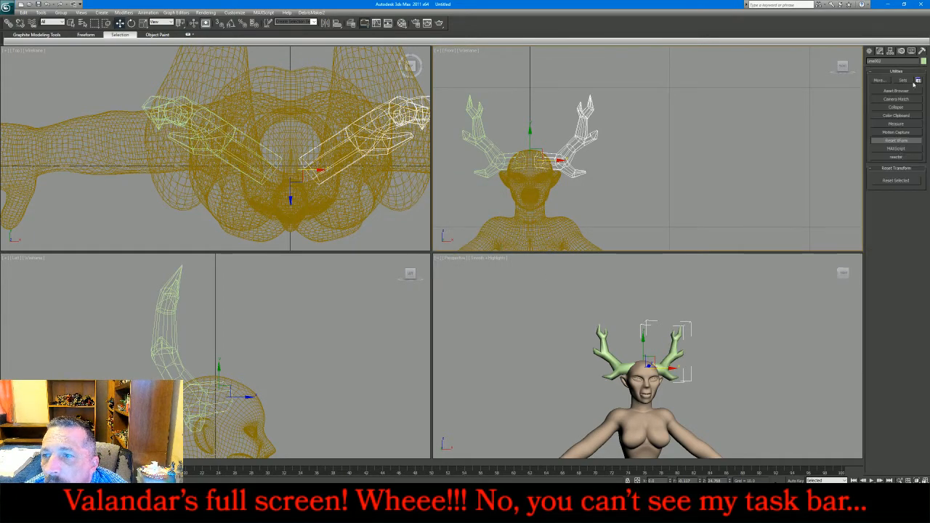
click(896, 181)
click(879, 50)
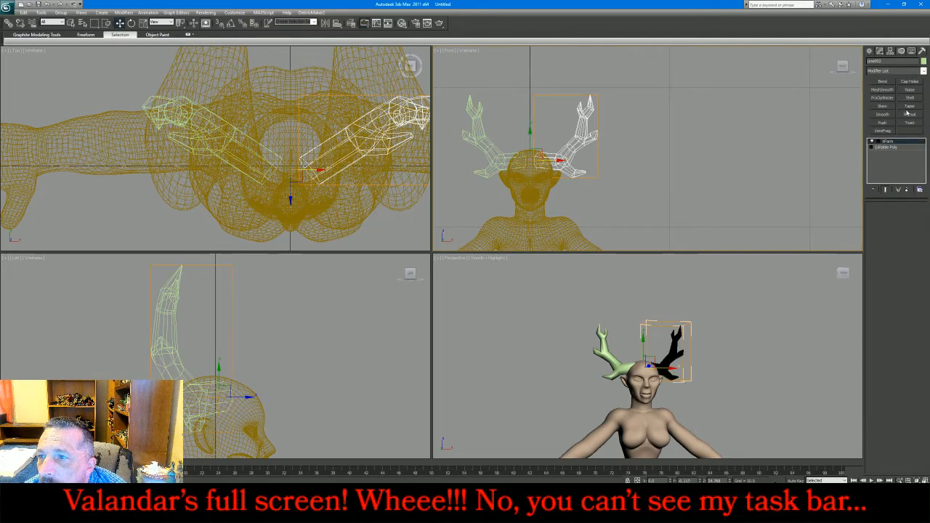
right_click(888, 140)
click(871, 218)
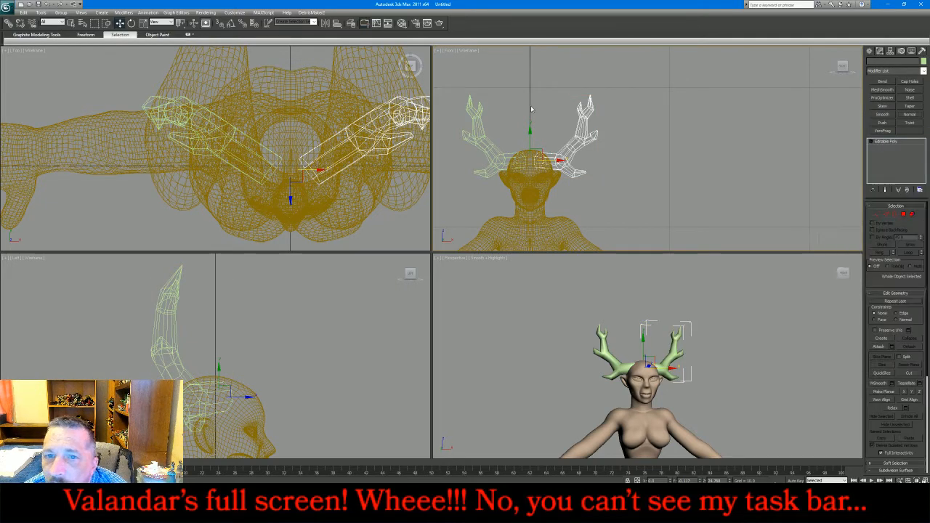
Attach the mirrored horn to the original horn and apply a MeshSmooth modifier to the combined pair
click(483, 141)
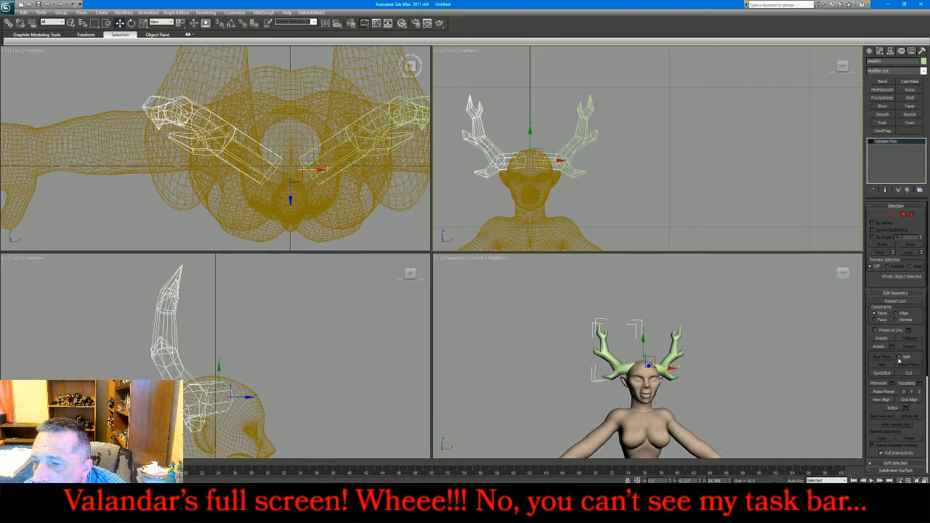
click(880, 348)
click(584, 154)
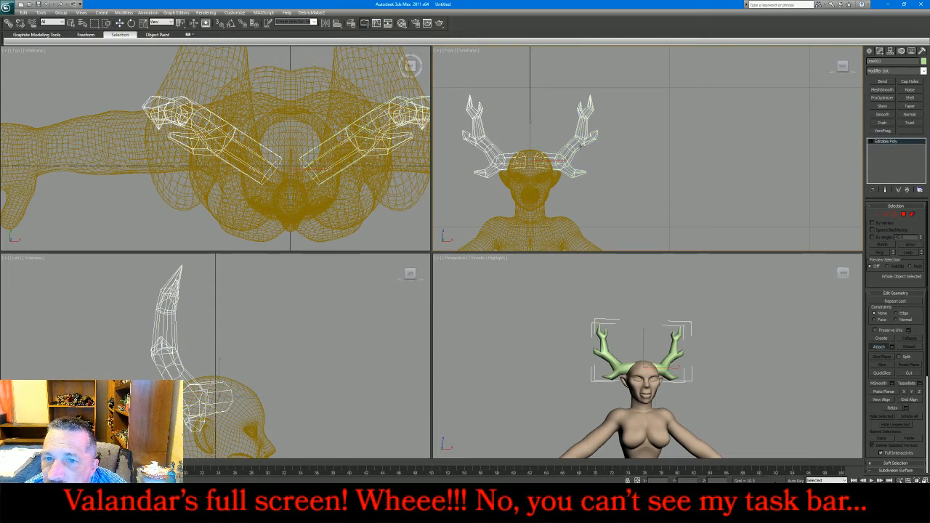
click(878, 345)
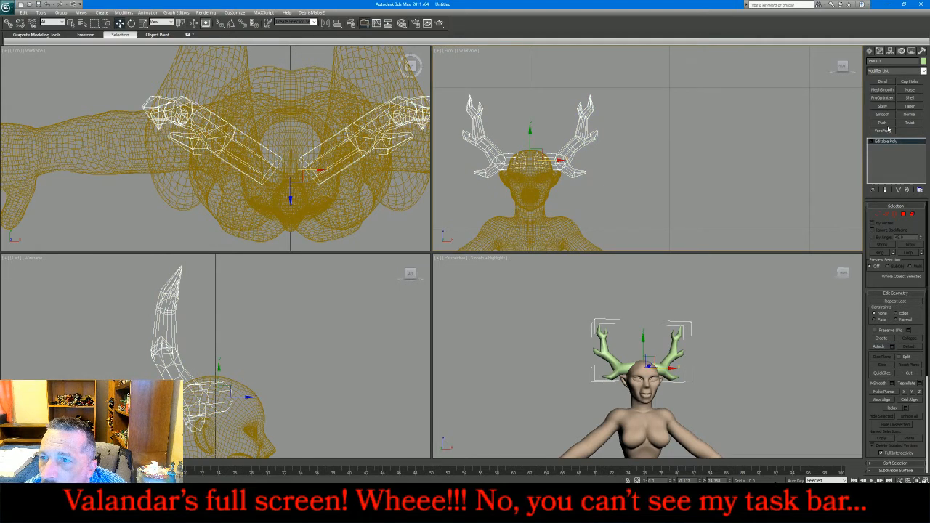
click(883, 90)
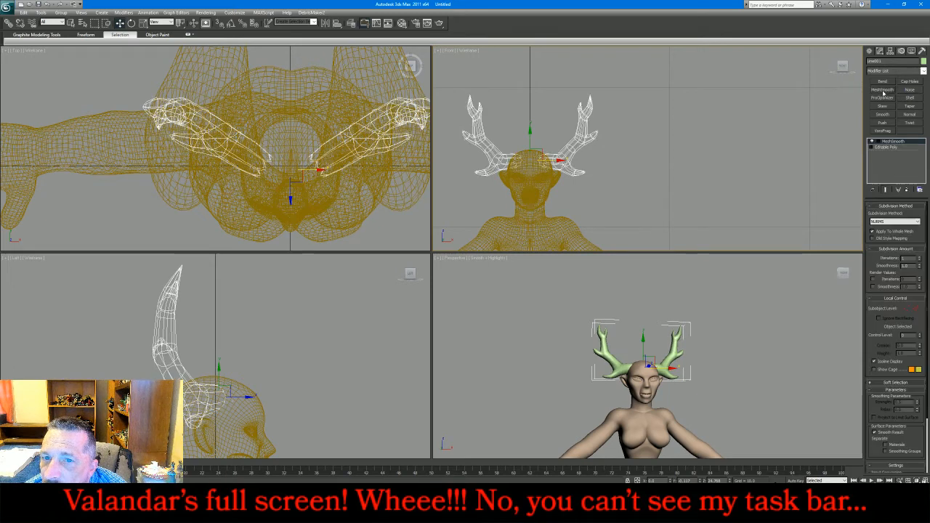
Raise the MeshSmooth iterations on the horn pair and move the horns slightly forward on the head in the top view
click(920, 258)
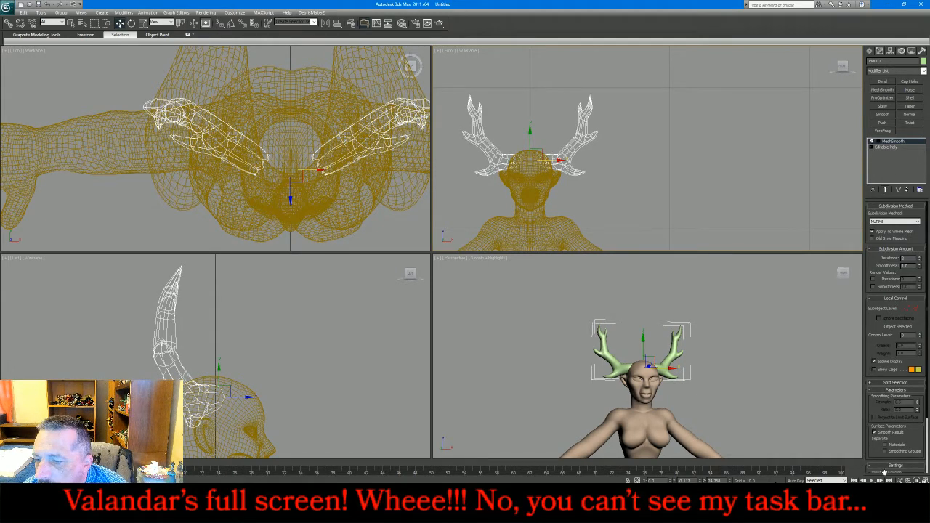
key(ctrl+r)
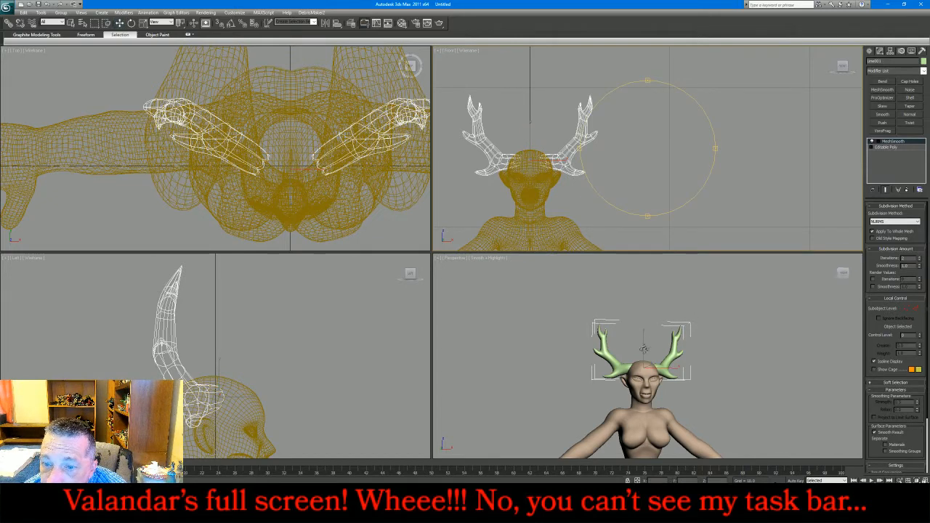
drag(643, 349, 779, 416)
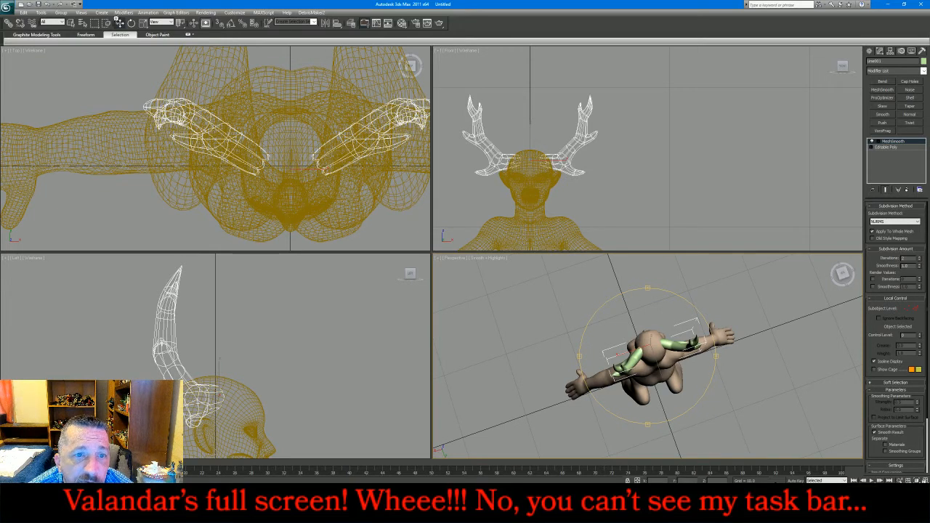
click(119, 23)
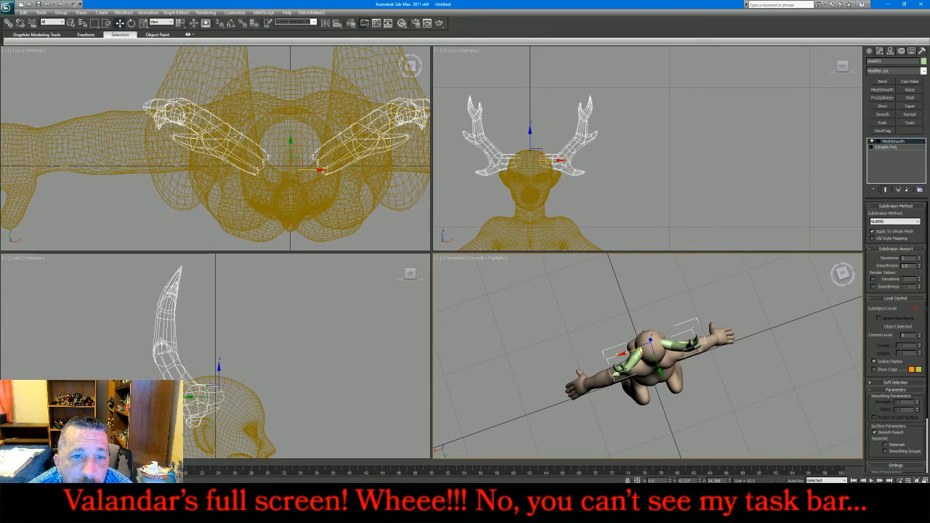
click(302, 179)
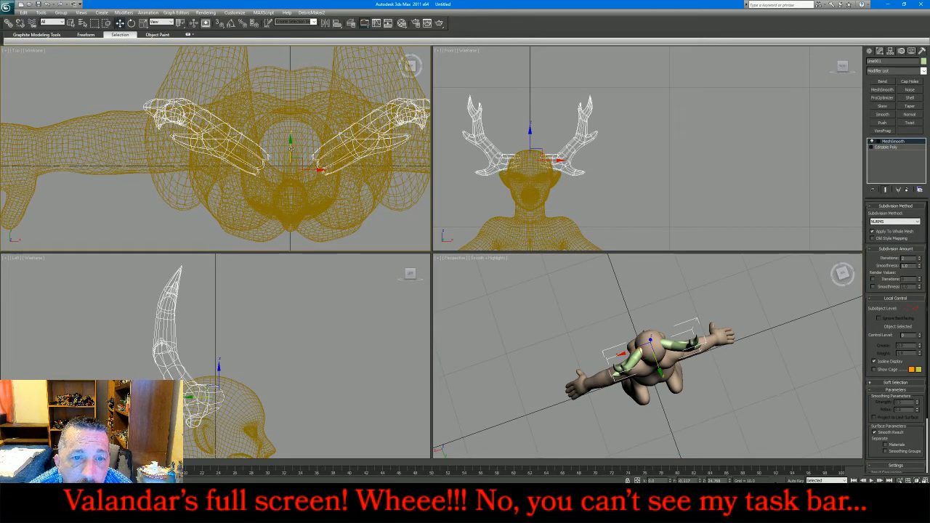
drag(291, 149, 288, 163)
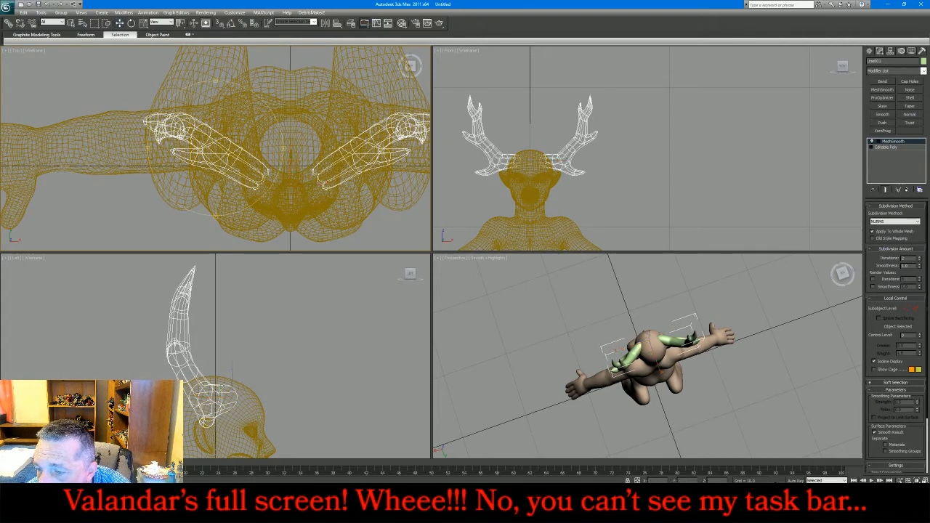
Return to the horn pair's Editable Poly level and delete the mirrored horn as an element
alt+middle_drag(648, 291, 566, 302)
scroll(659, 373, down, 5)
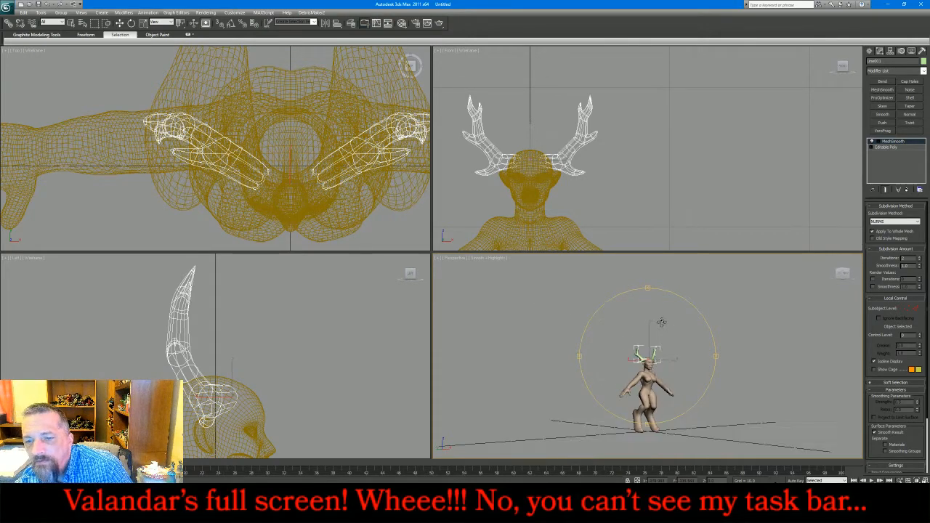
mouse_move(659, 372)
alt+middle_down()
mouse_move(488, 373)
mouse_move(562, 387)
mouse_move(659, 380)
alt+middle_up()
scroll(650, 383, up, 6)
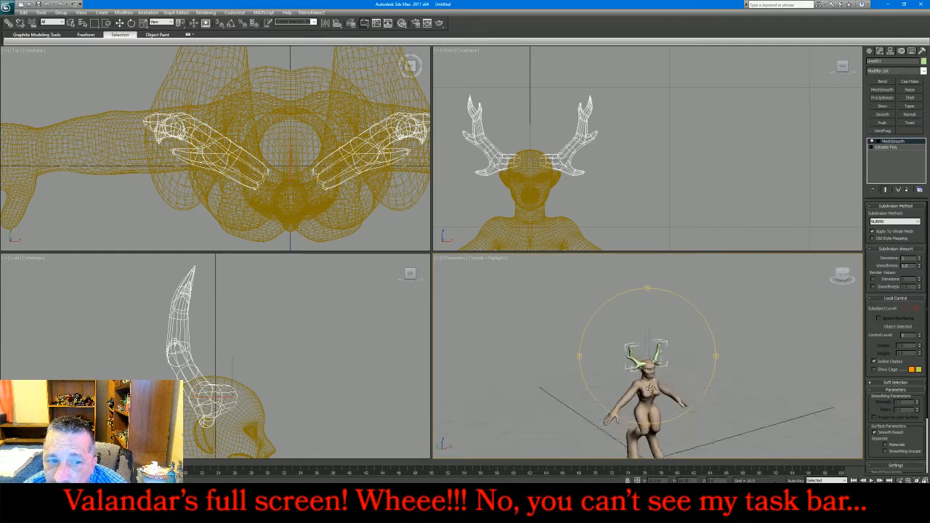
alt+middle_drag(638, 387, 695, 351)
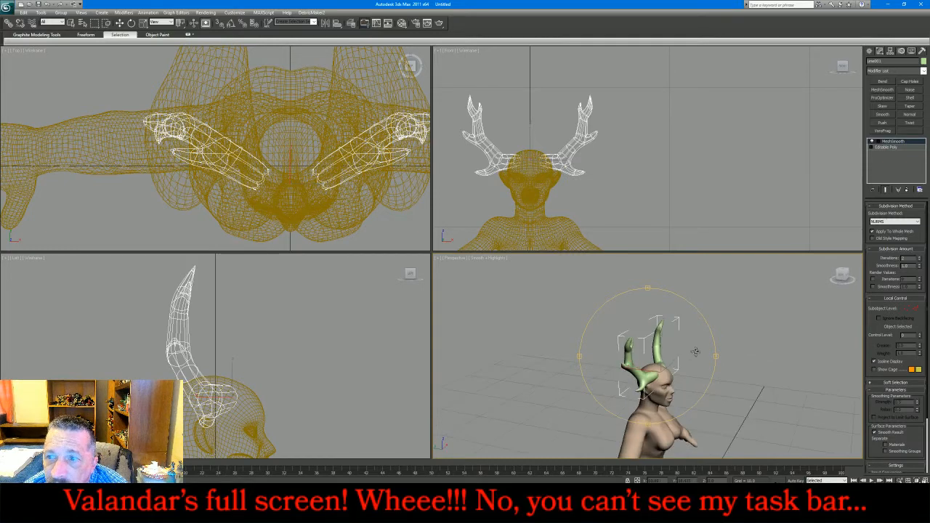
click(886, 148)
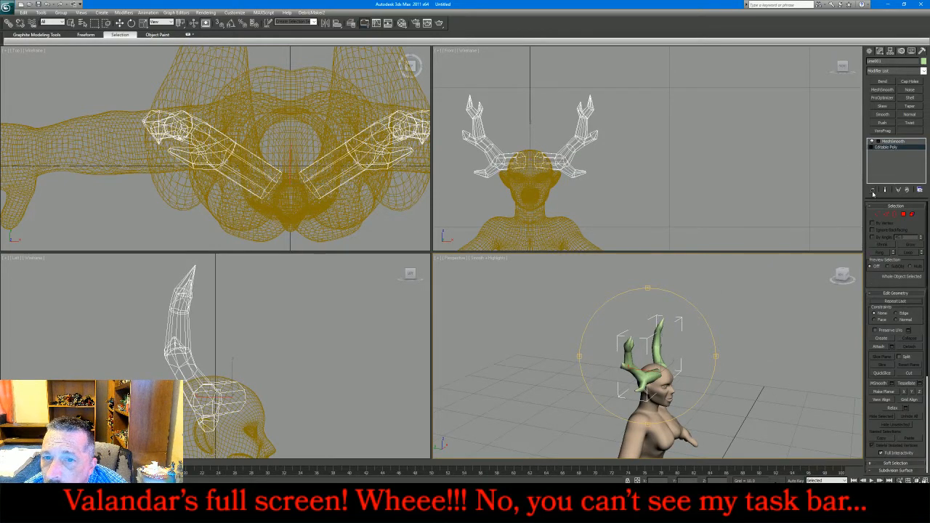
key(alt+Tab)
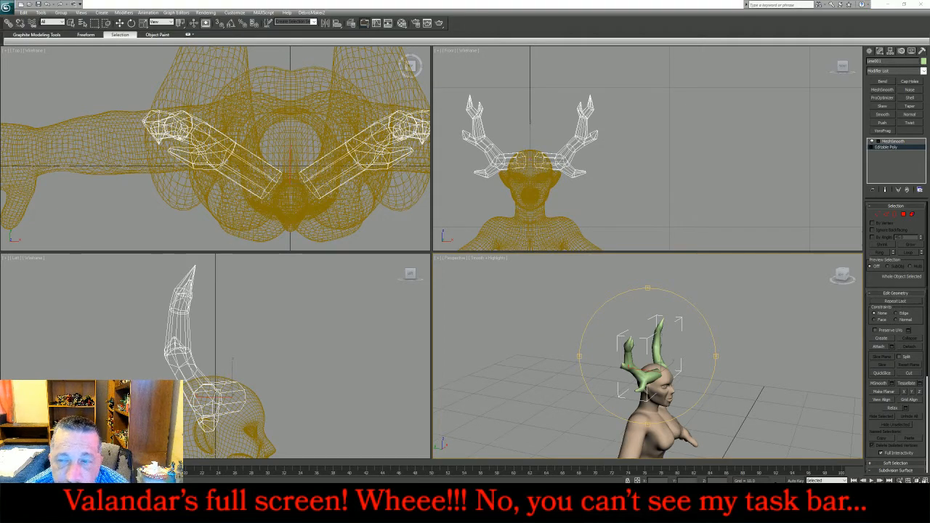
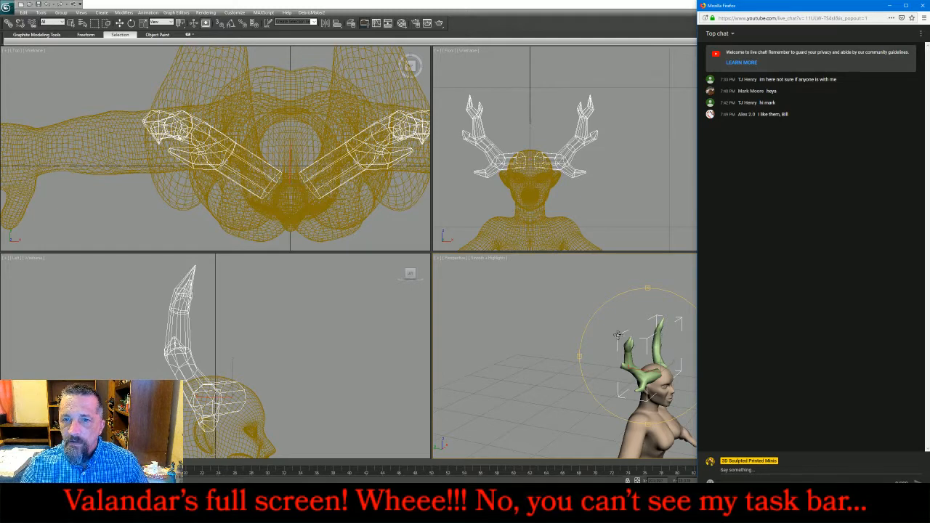
mouse_move(633, 350)
mouse_down()
mouse_move(648, 350)
mouse_move(617, 345)
mouse_up()
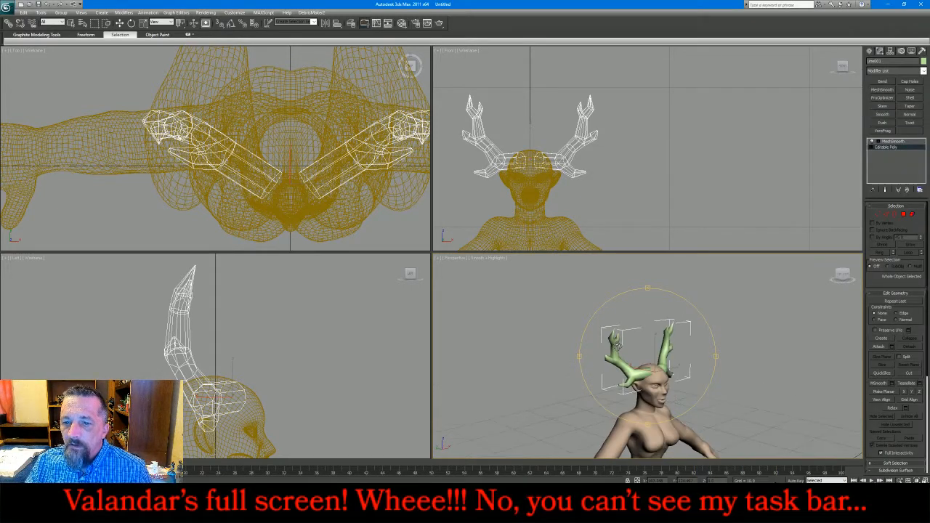
click(911, 214)
click(581, 144)
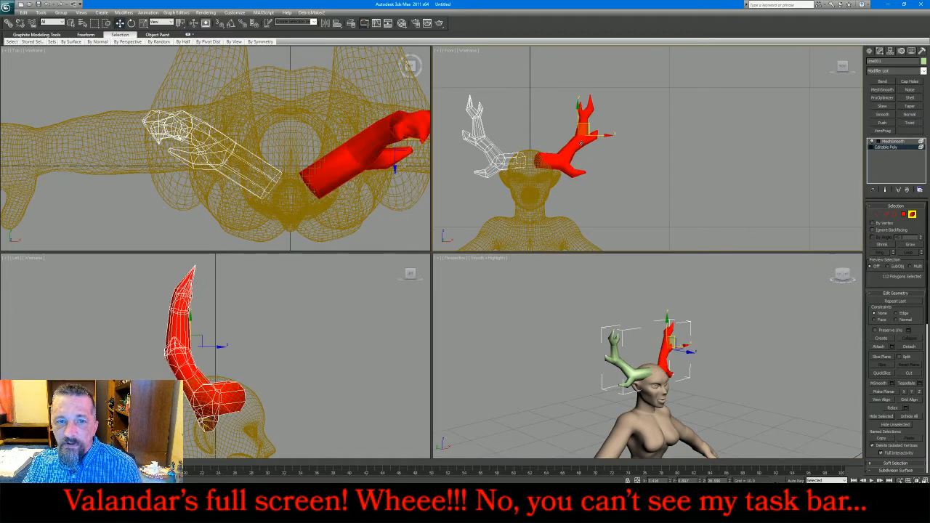
key(Delete)
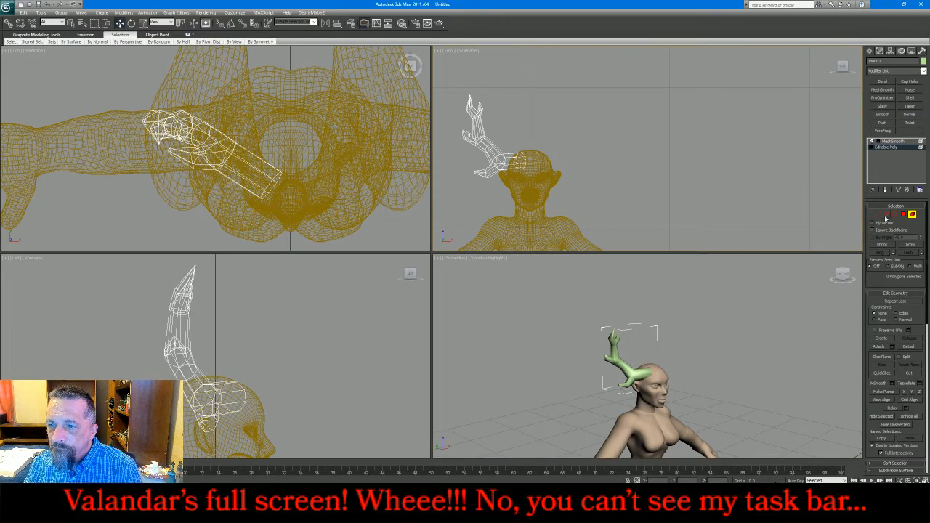
Select the lengthwise edges around the remaining horn's base and connect them with a new edge loop
click(886, 215)
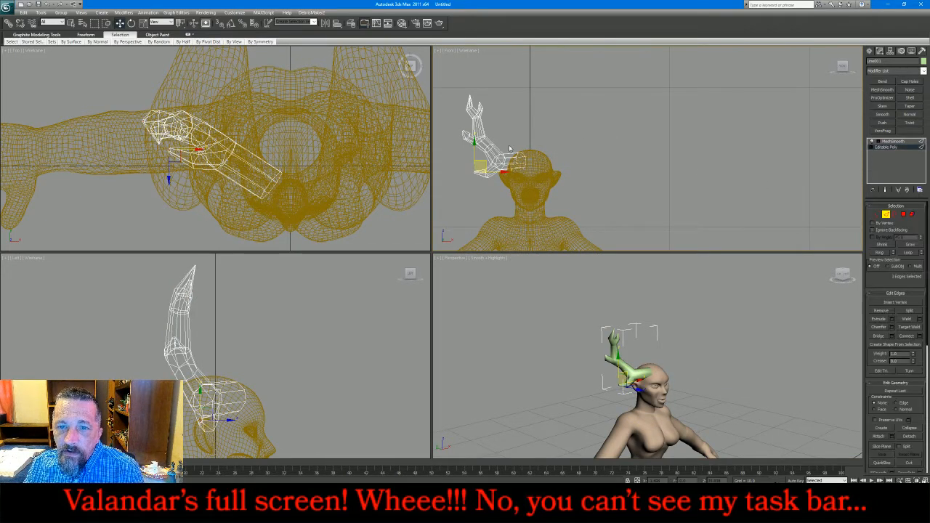
drag(509, 145, 512, 191)
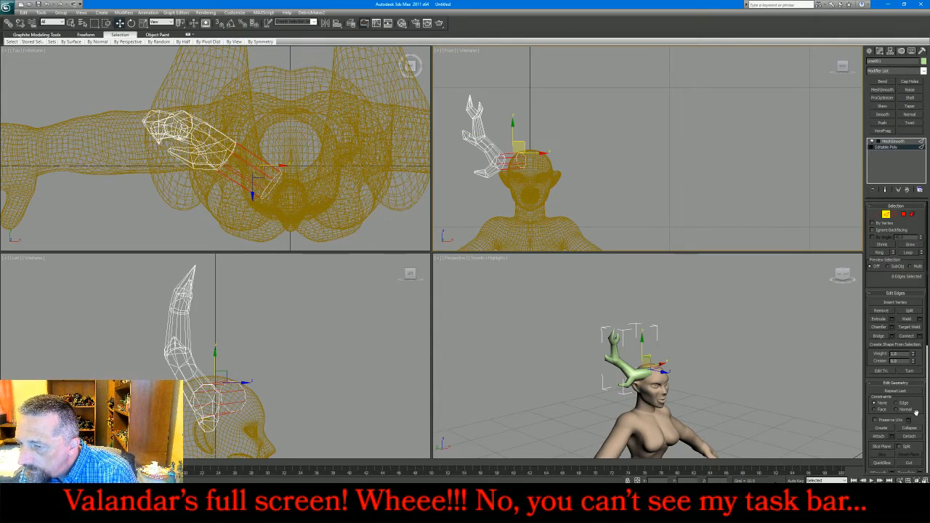
scroll(914, 385, down, 2)
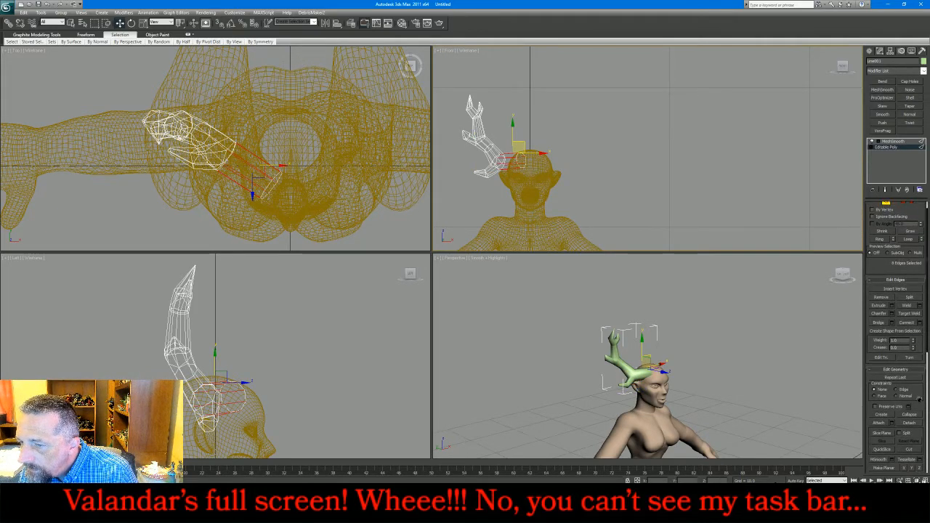
click(908, 320)
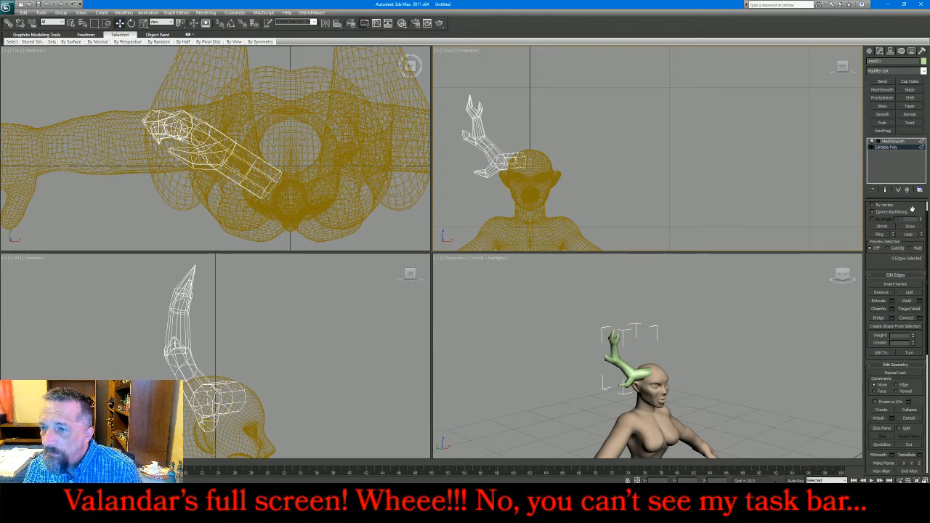
Select the vertices at the horn's uppermost tip and move them upward in the front view to lengthen the point
key(1)
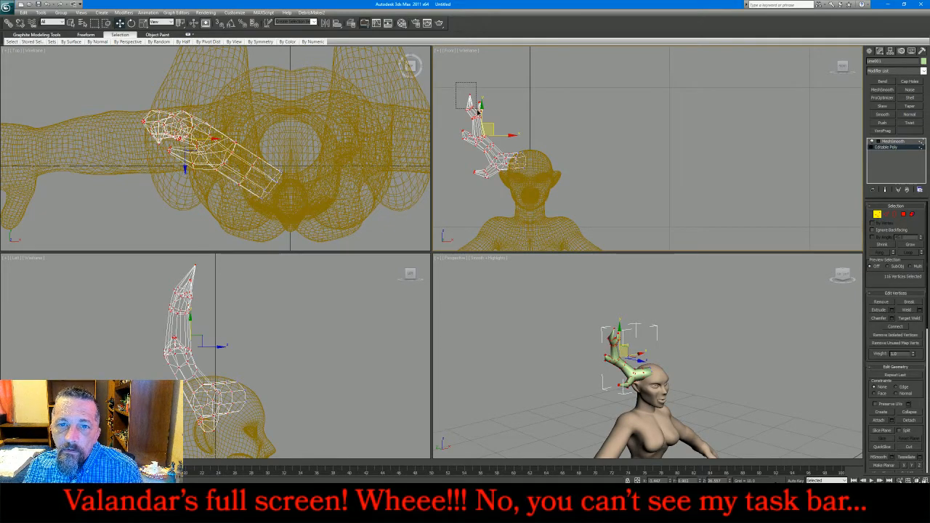
drag(478, 109, 478, 109)
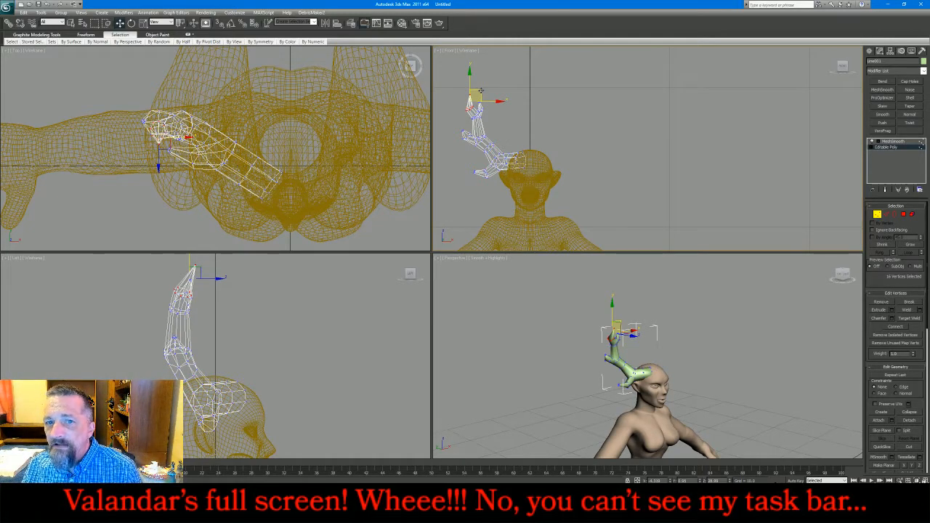
drag(480, 91, 481, 70)
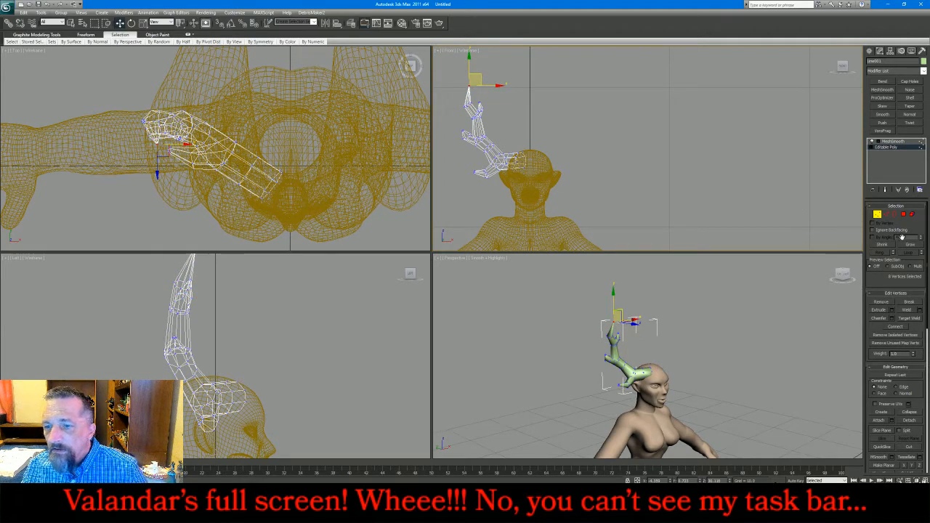
click(878, 215)
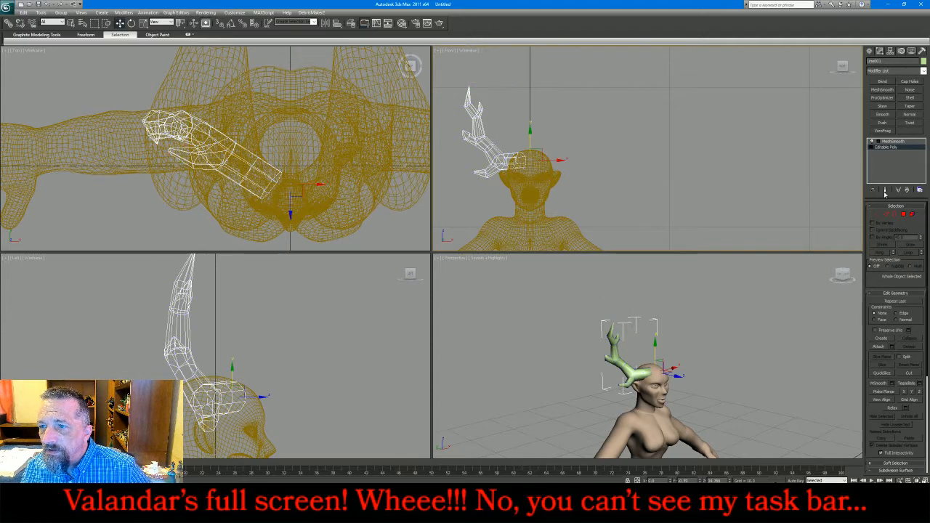
Collapse the horn's MeshSmooth modifier into its editable poly mesh
click(896, 142)
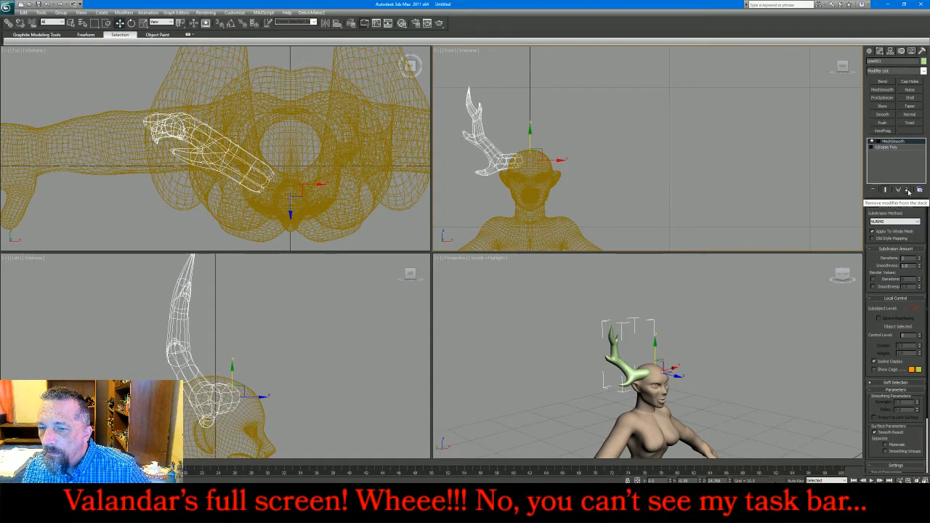
right_click(890, 141)
click(872, 218)
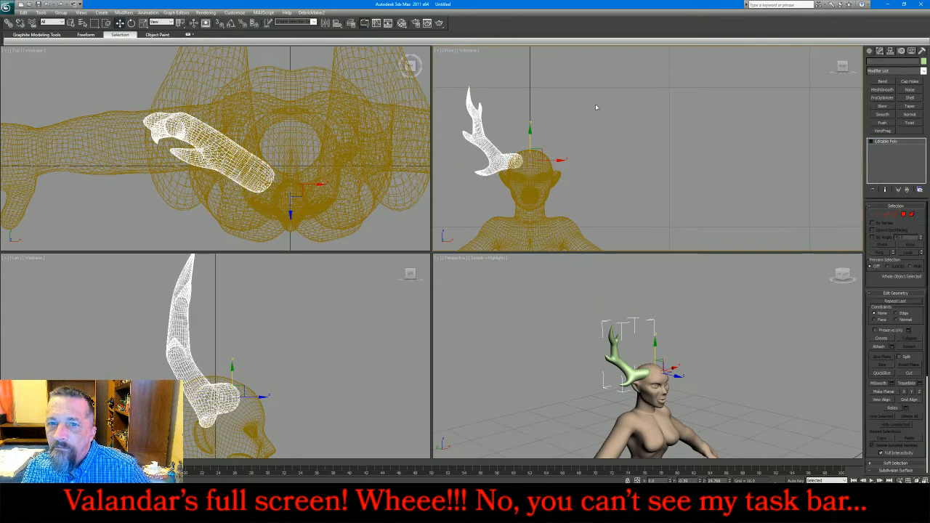
Mirror the smoothed horn across the X axis as a copy and apply Reset XForm to the copy
click(325, 22)
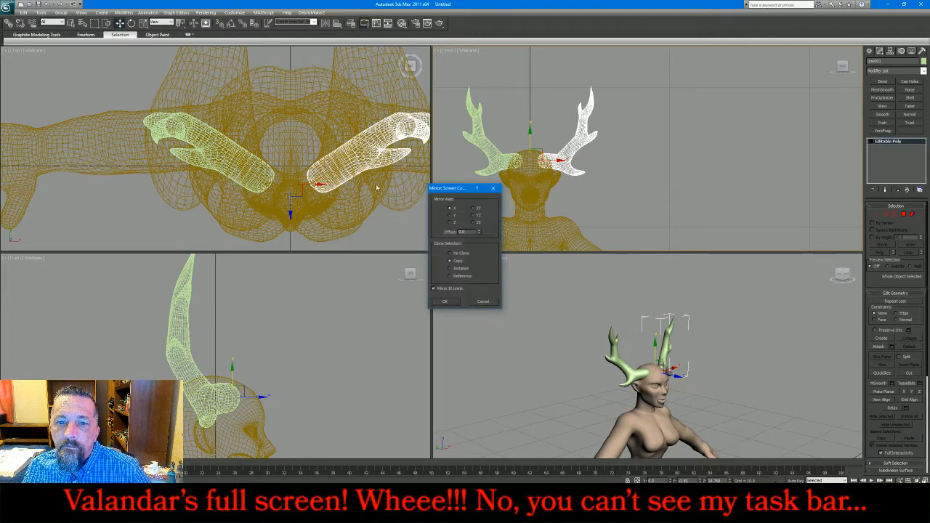
click(449, 302)
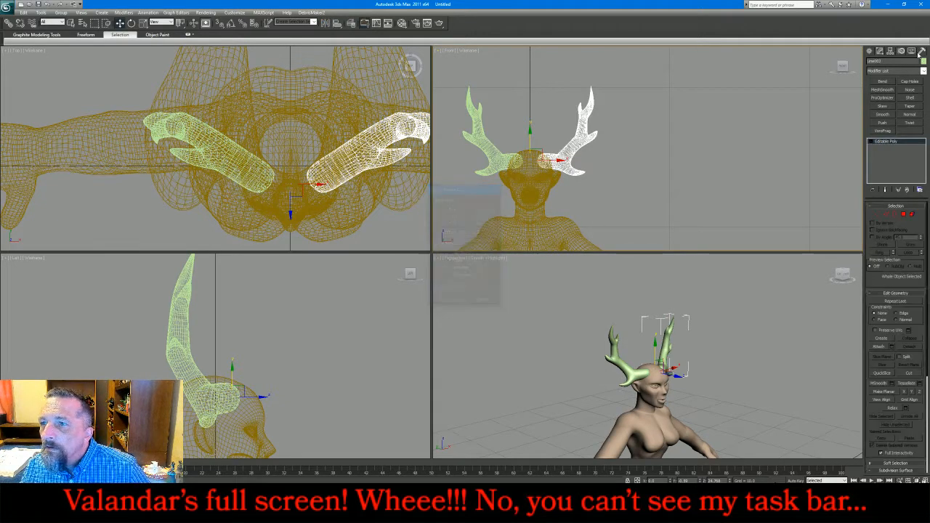
click(923, 50)
click(896, 140)
click(896, 180)
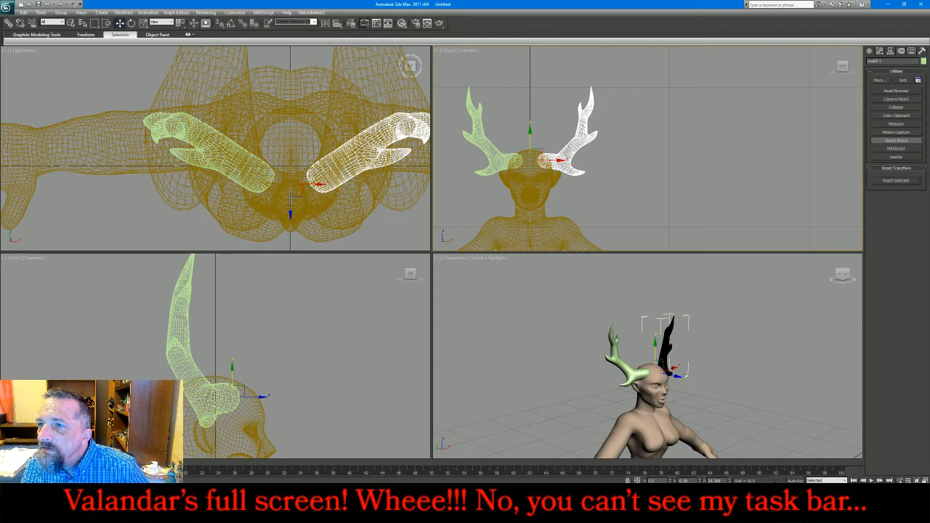
Flip the mirrored horn's normals with a Normal modifier and collapse its modifier stack into an editable poly
click(879, 51)
click(908, 114)
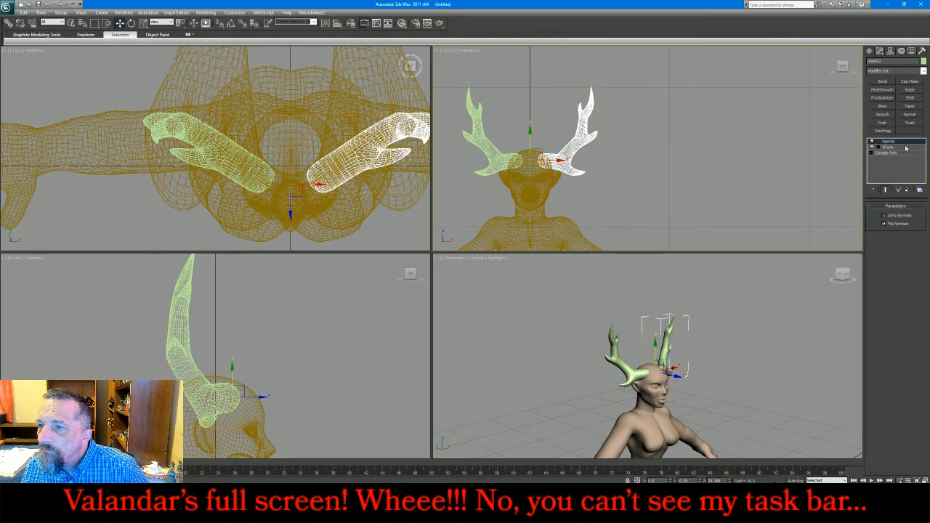
right_click(905, 148)
click(853, 217)
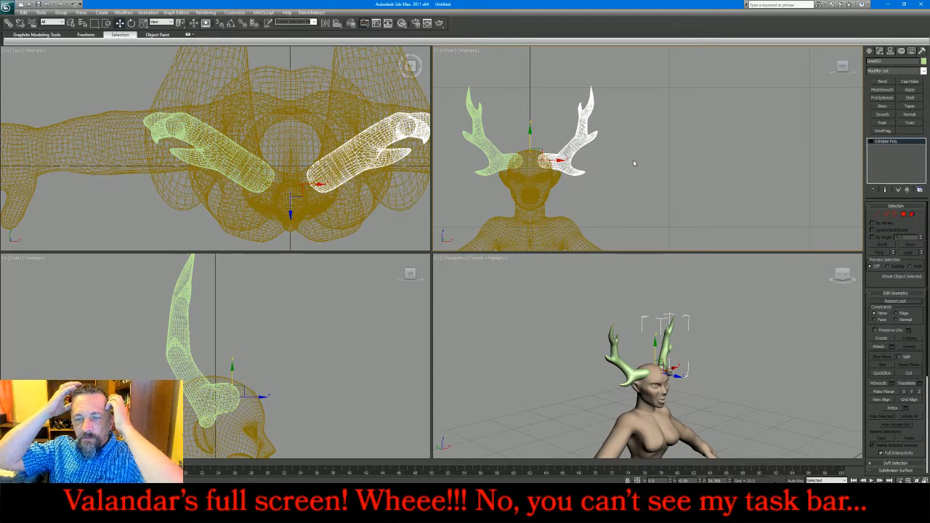
Attach the mirrored horn to the original horn and frame the combined pair in all viewports
click(481, 134)
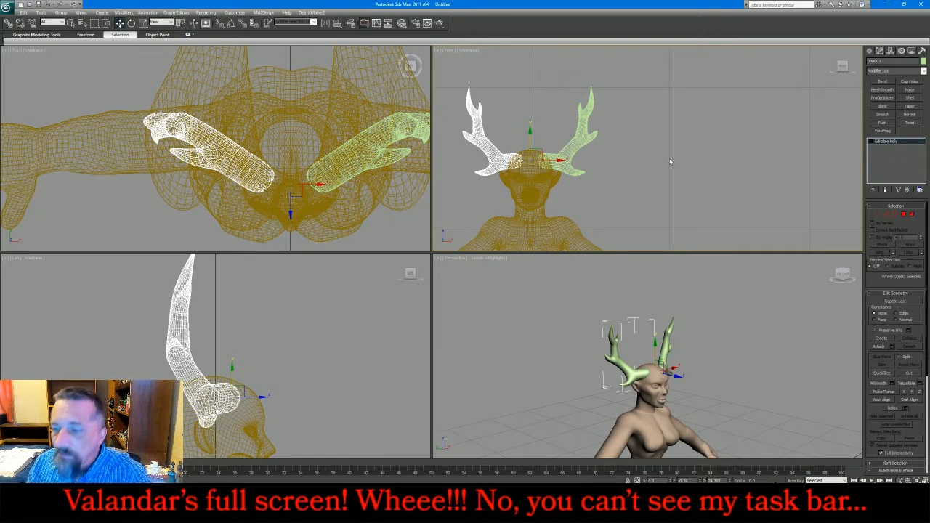
click(879, 347)
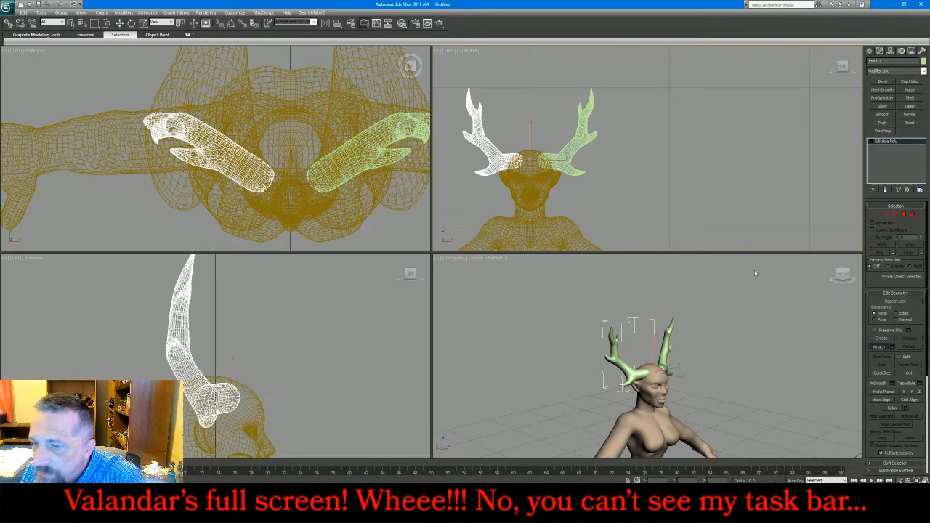
click(573, 151)
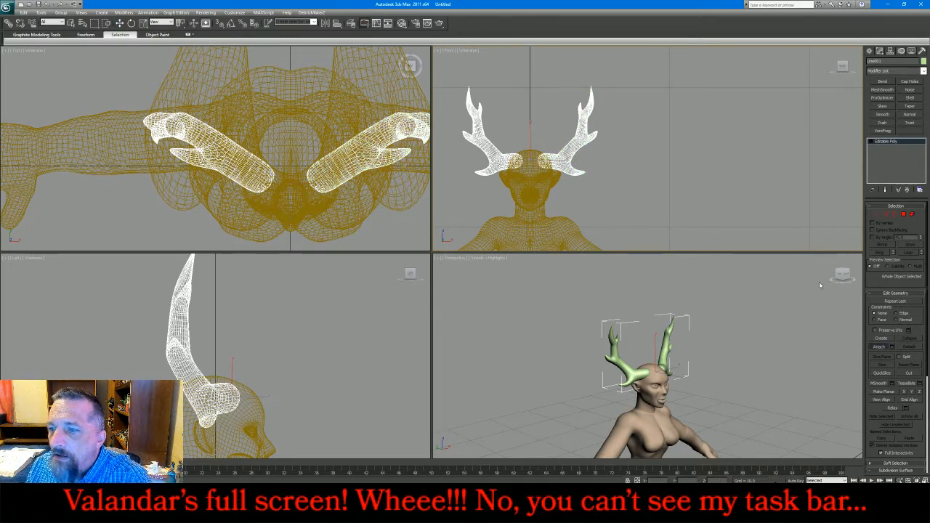
key(w)
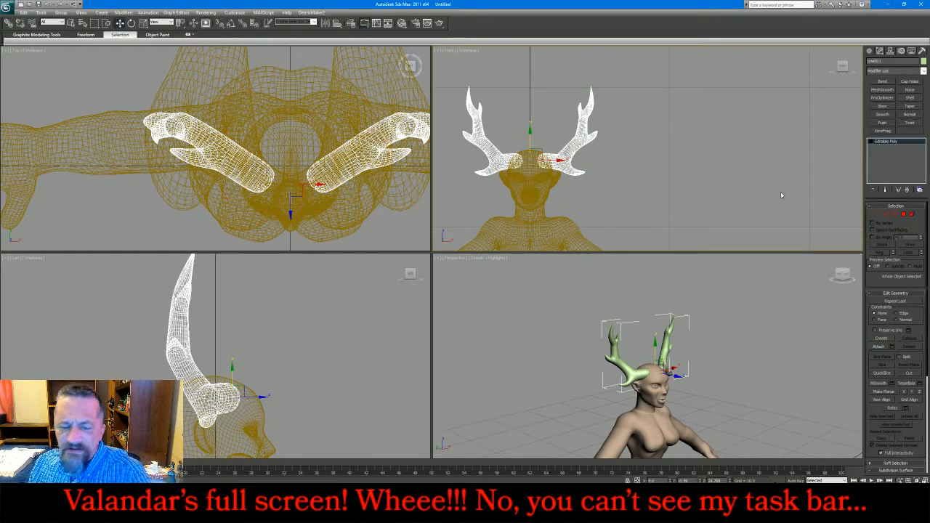
key(z)
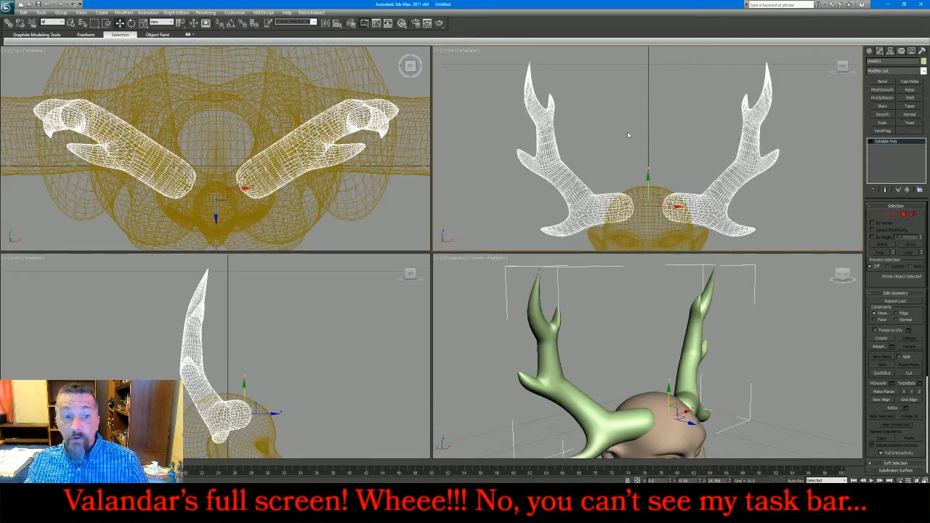
Start exporting only the selected horn pair and set the BroadcastMiniatures > New > Nowhere folder as the destination
click(6, 6)
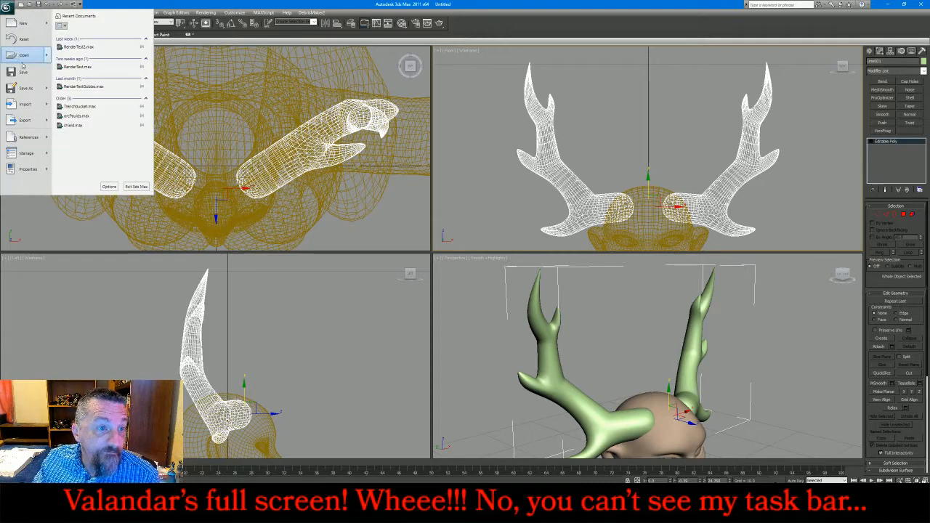
mouse_move(28, 123)
click(91, 66)
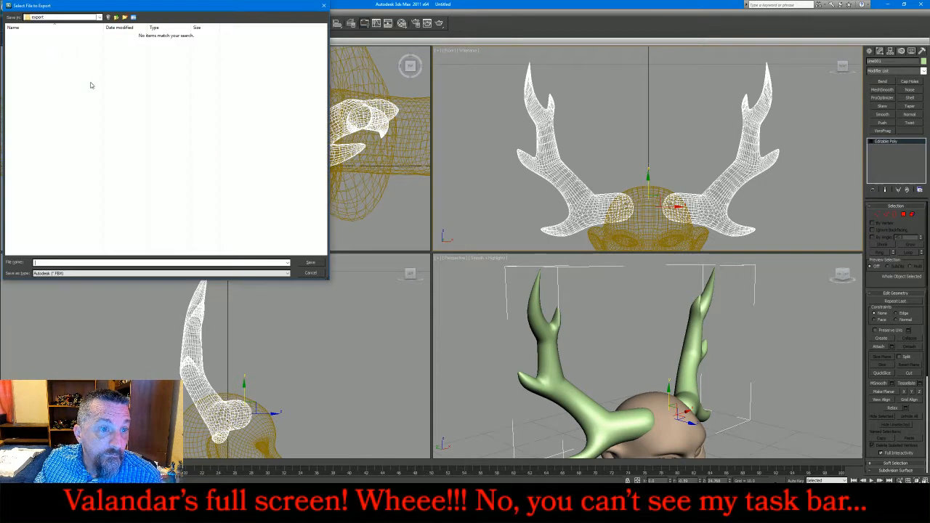
click(116, 18)
click(117, 17)
double_click(38, 42)
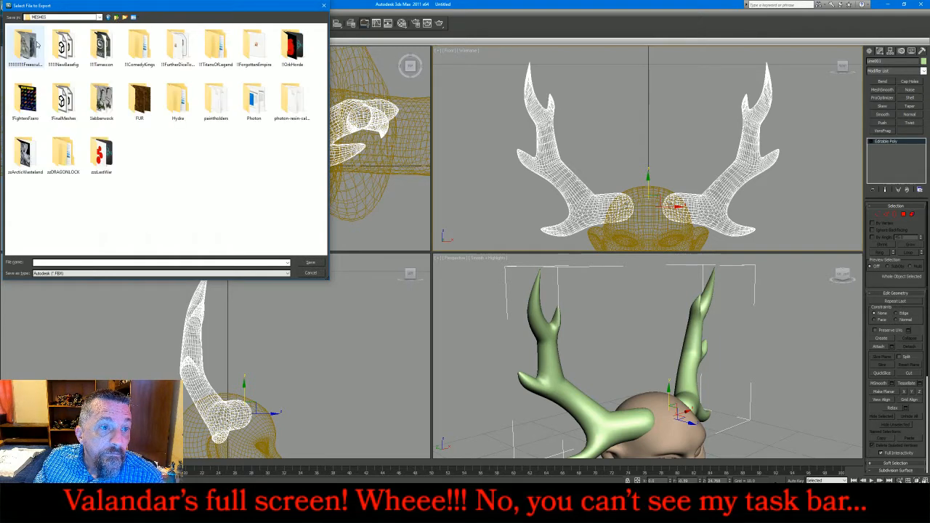
double_click(26, 45)
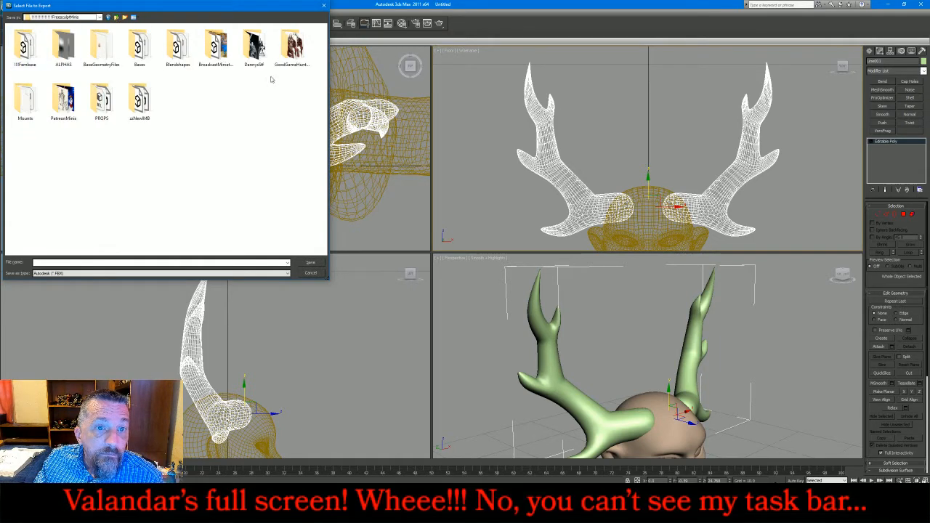
double_click(222, 51)
double_click(38, 54)
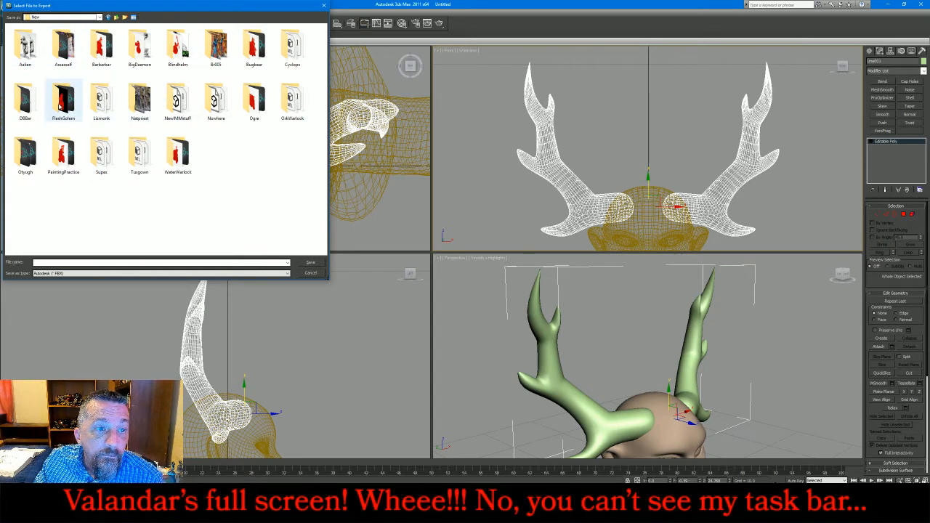
double_click(216, 99)
Export the horn pair in OBJ format as zzAntlers, keeping the offered OBJ export options
click(131, 273)
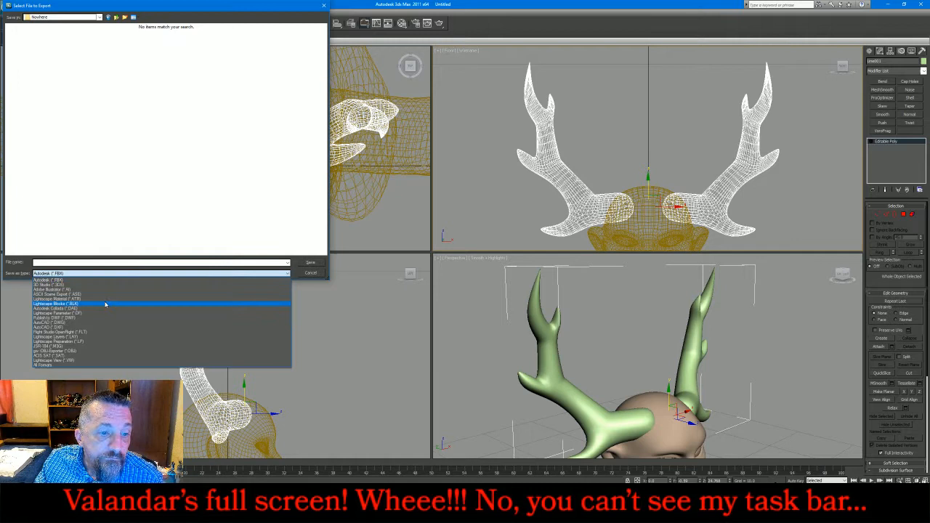
click(105, 350)
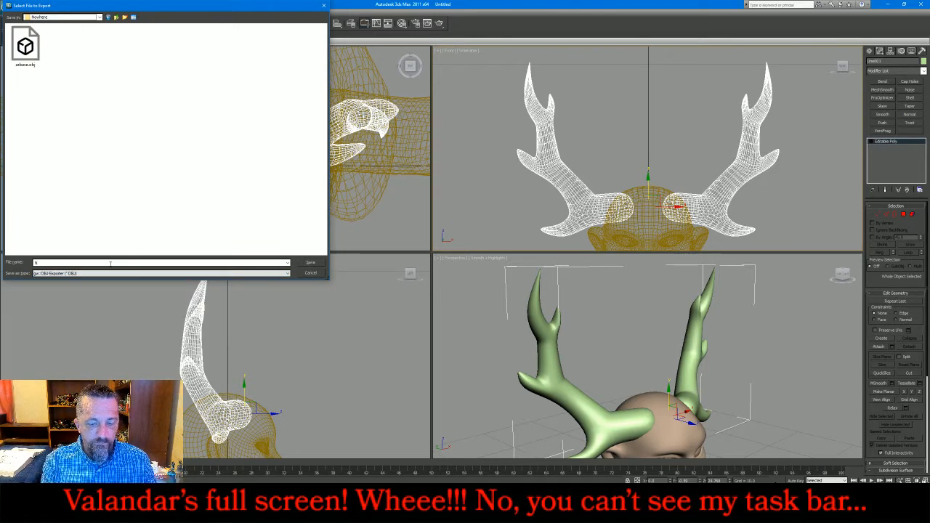
text(za)
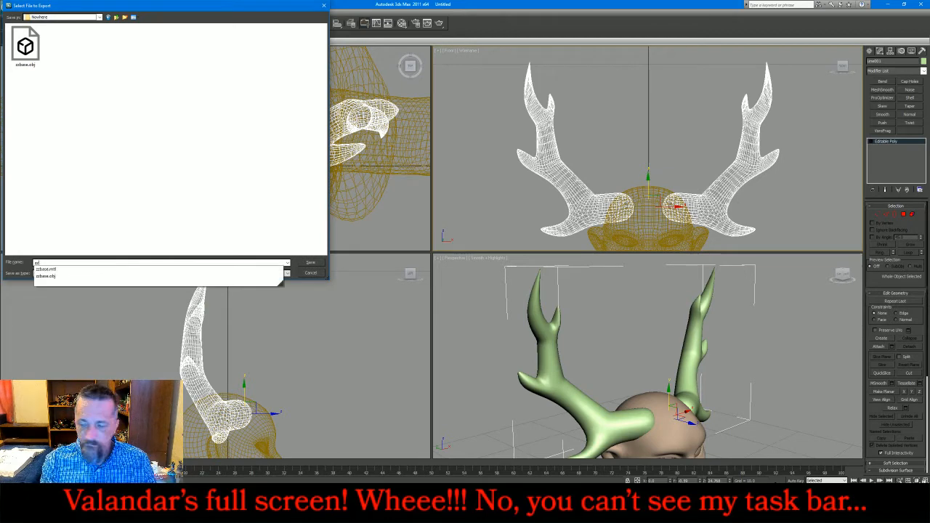
text(l)
text(t)
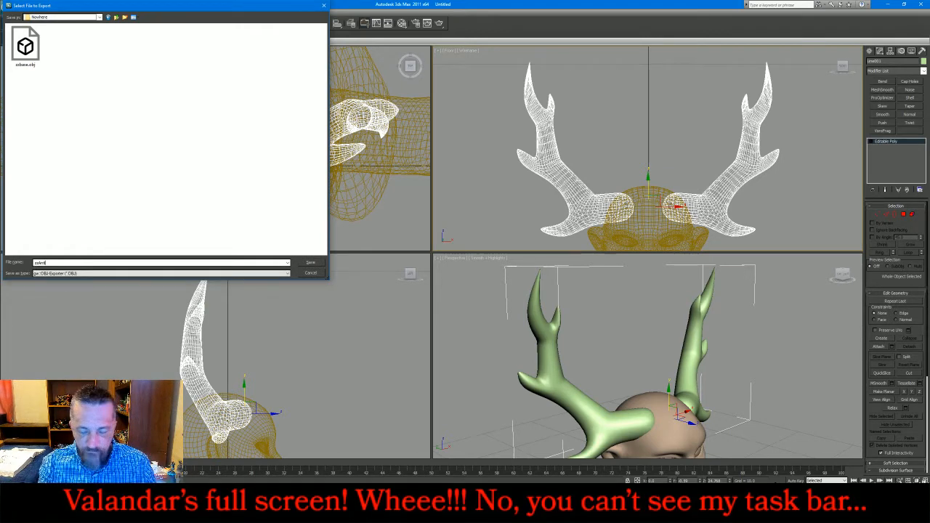
key(Return)
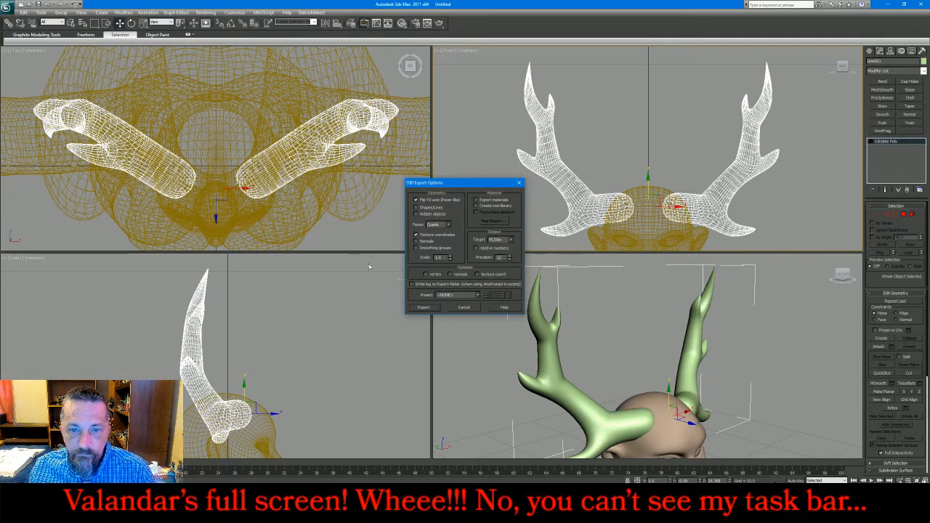
click(424, 307)
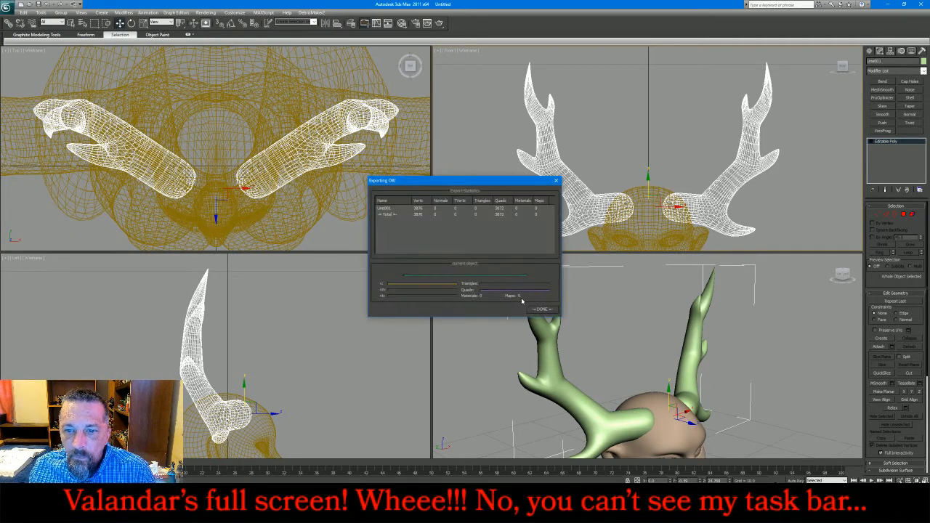
click(542, 310)
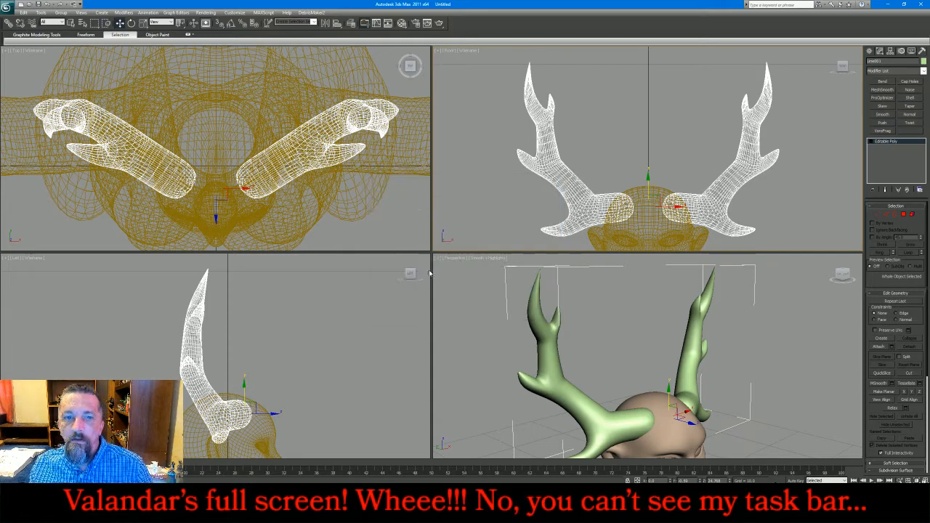
Delete the horn pair from the 3ds Max scene and switch to DAZ Studio
key(Delete)
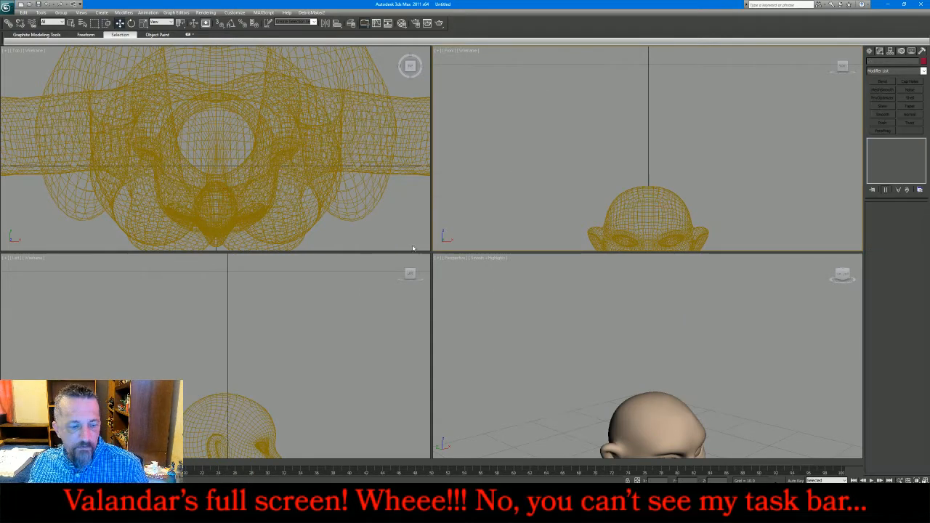
key(ctrl+shift+z)
key(alt+Tab)
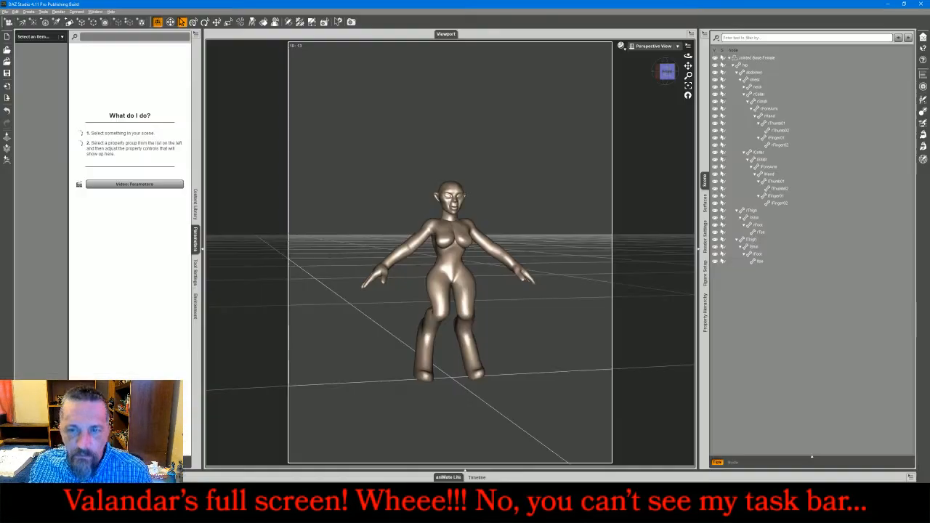
Import zzAntlers.obj from the BroadcastMiniatures > New > Nowhere folder with the offered import options
click(5, 12)
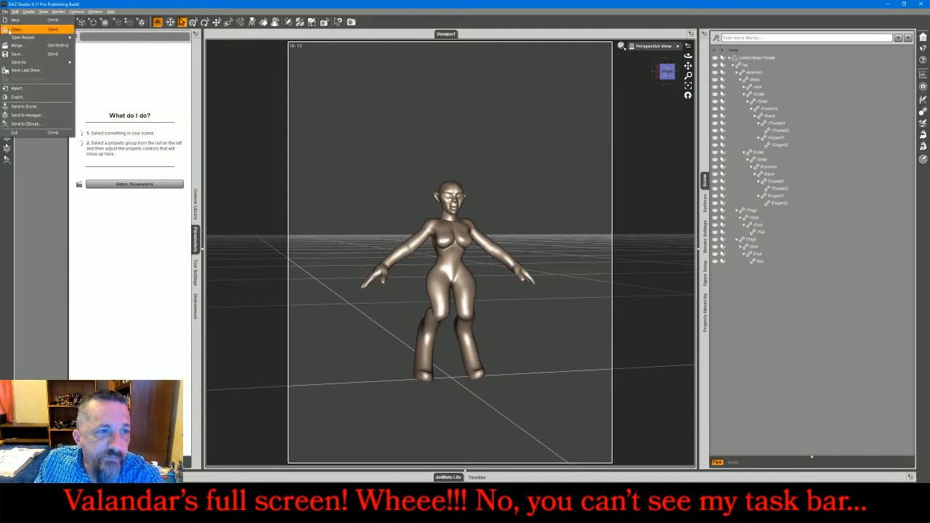
click(26, 90)
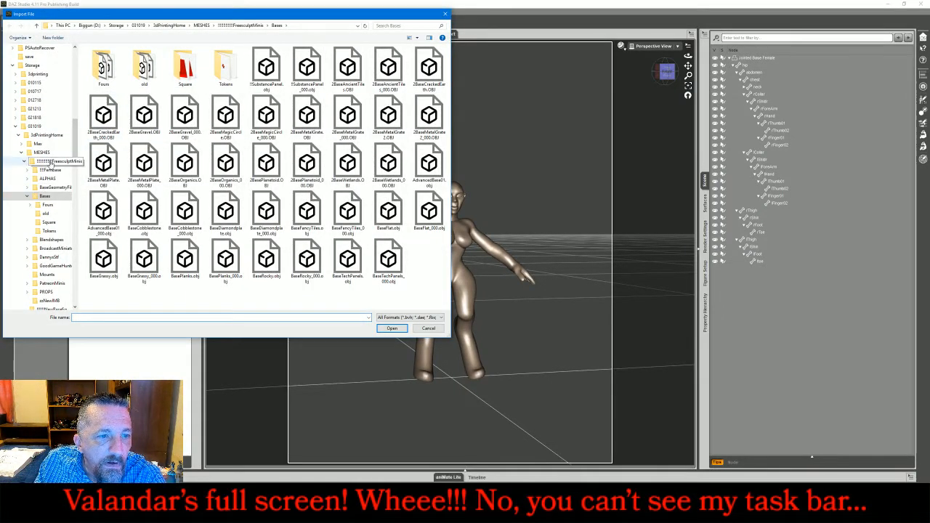
click(55, 187)
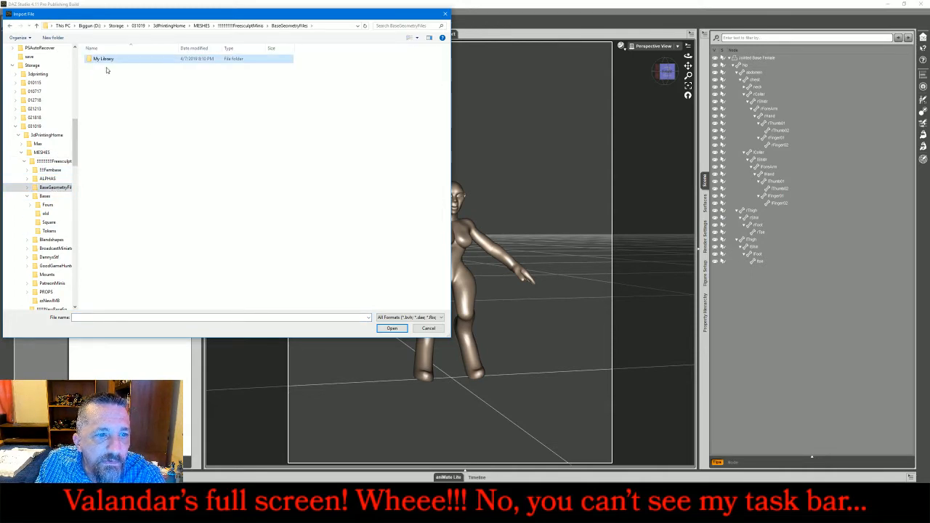
click(49, 248)
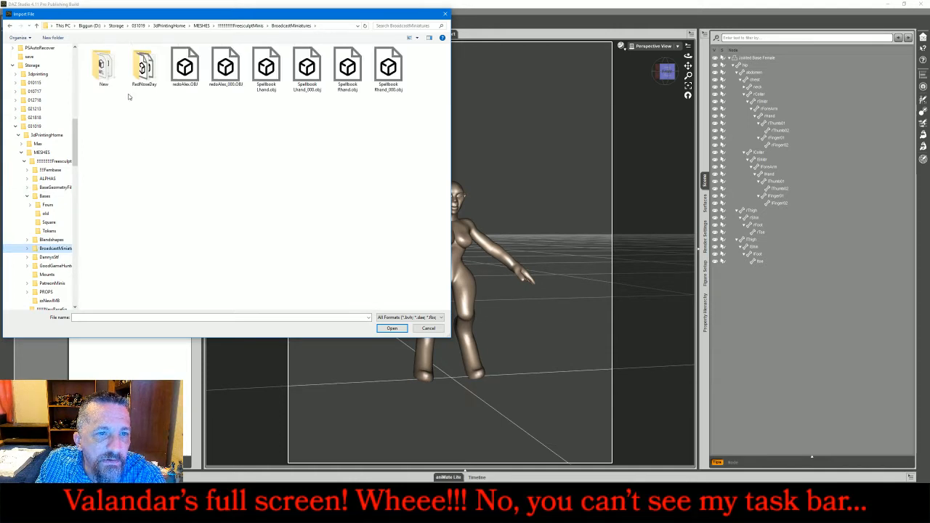
double_click(103, 67)
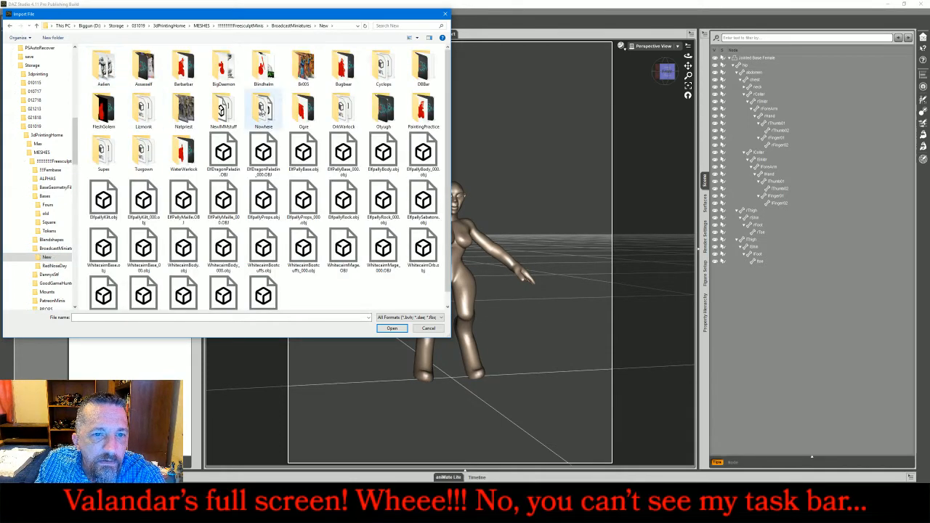
double_click(264, 109)
double_click(103, 66)
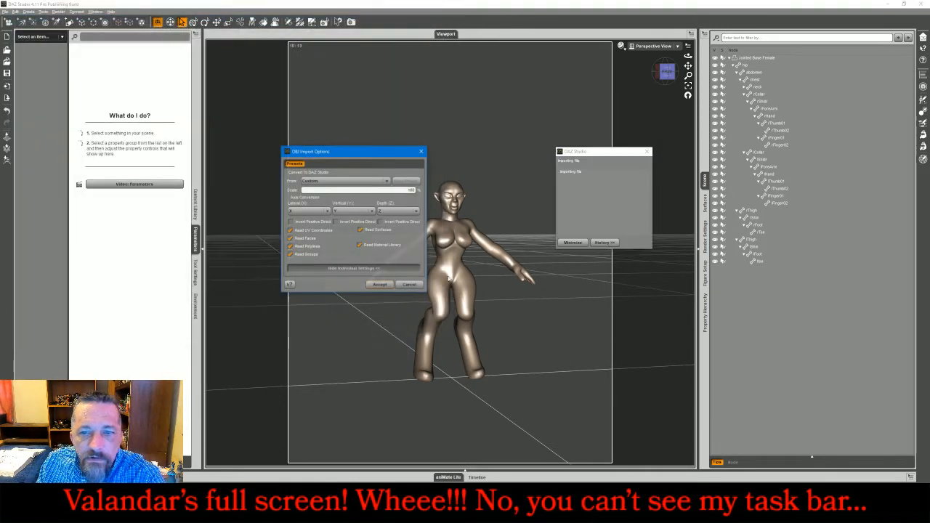
click(379, 284)
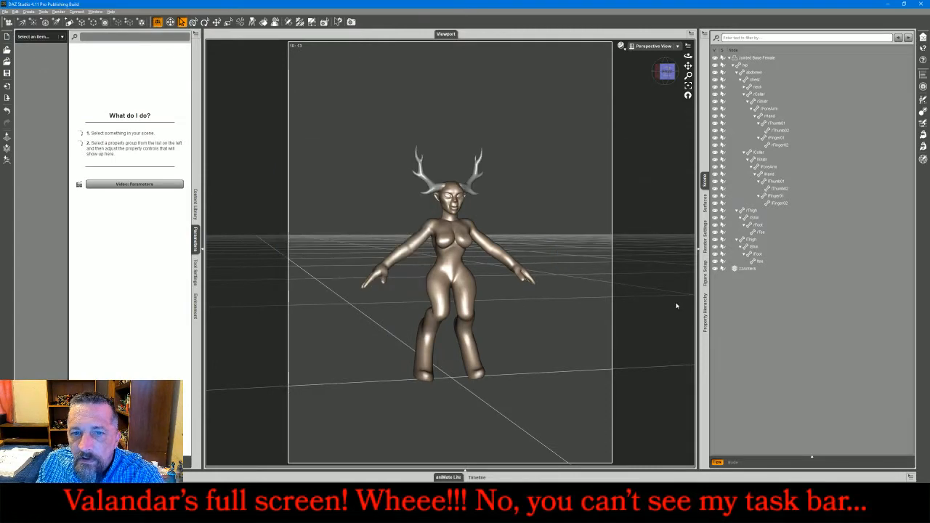
Parent the imported zzAntlers object to the head bone of the jointed base female
drag(747, 271, 777, 274)
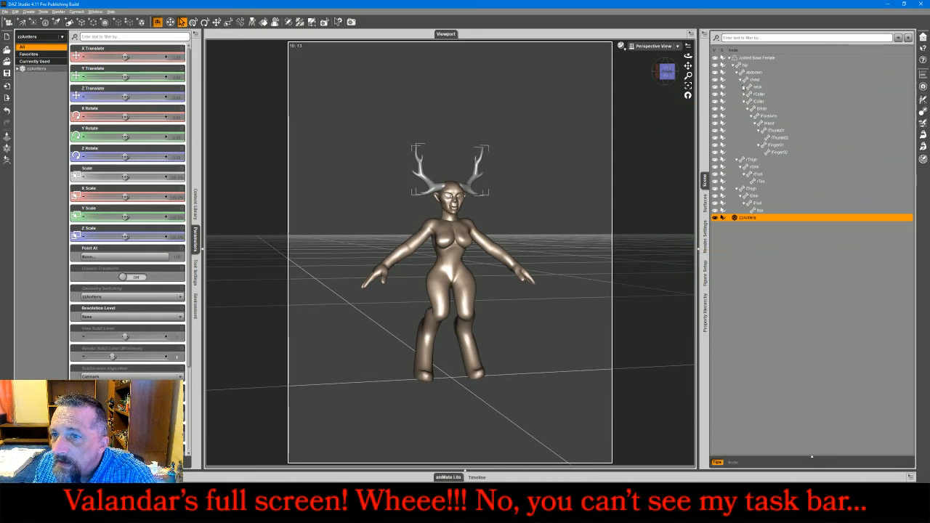
drag(767, 226, 758, 94)
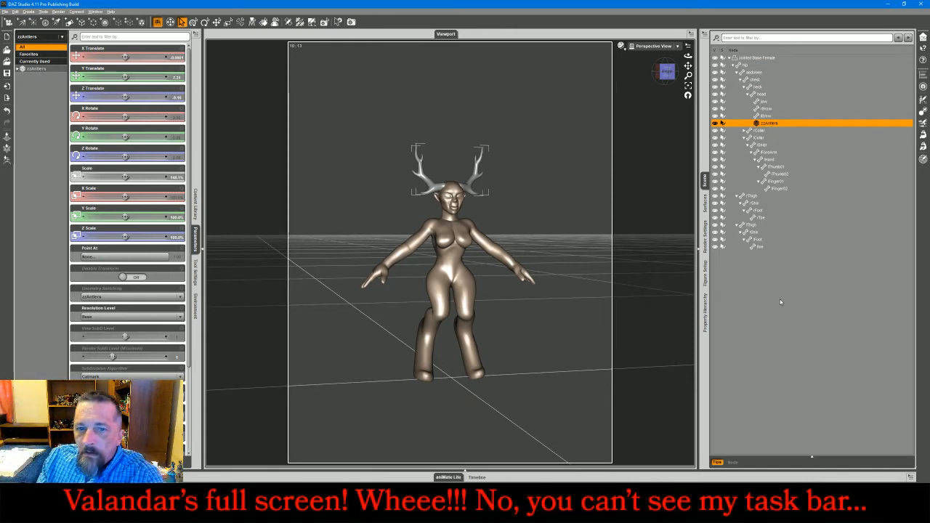
click(661, 66)
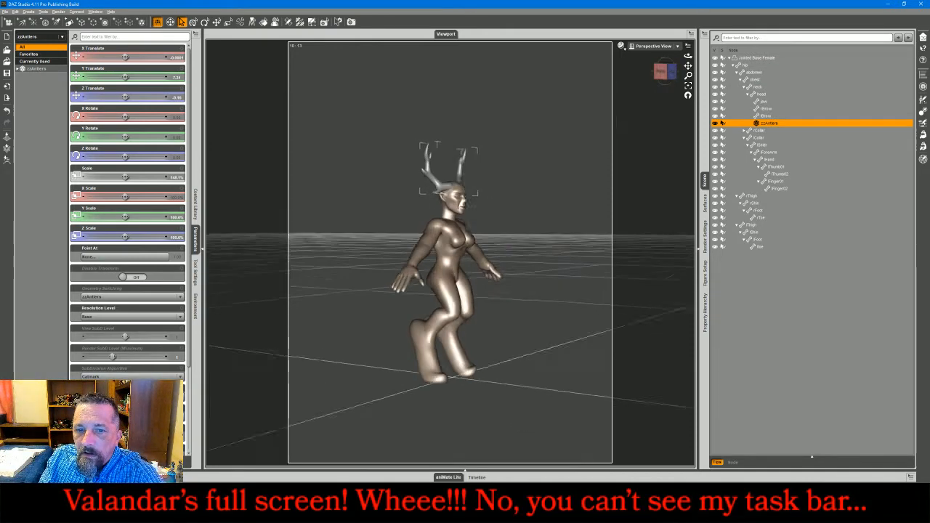
drag(664, 70, 639, 71)
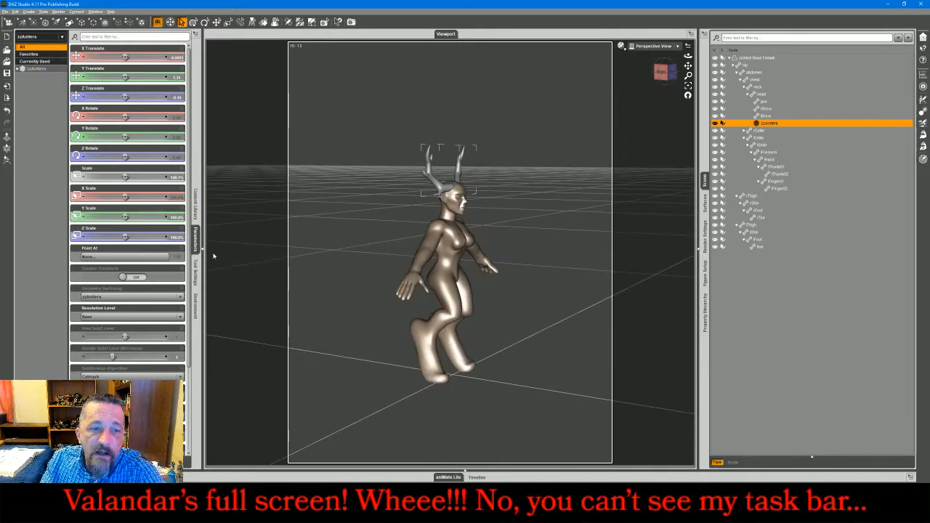
Load the zDrapery prop from the content library into the scene with nothing else selected
click(195, 211)
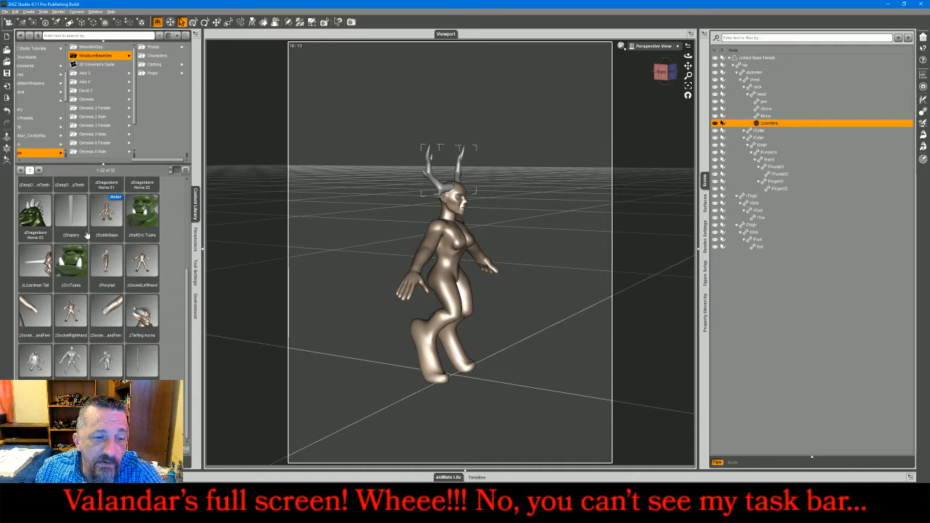
mouse_move(86, 235)
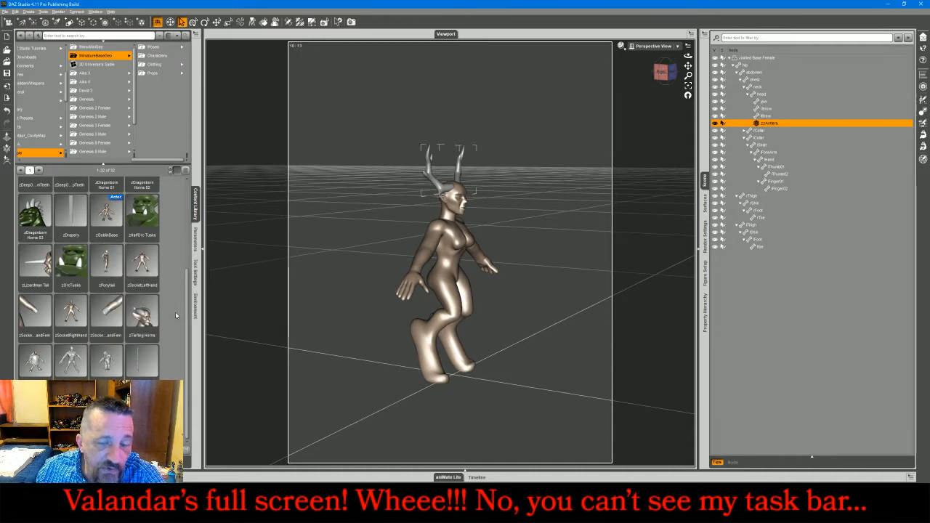
click(771, 352)
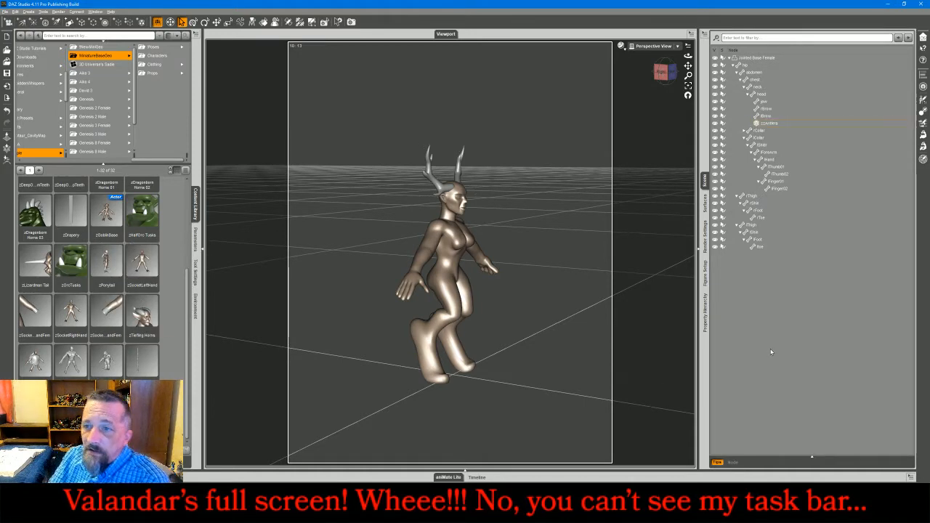
double_click(70, 211)
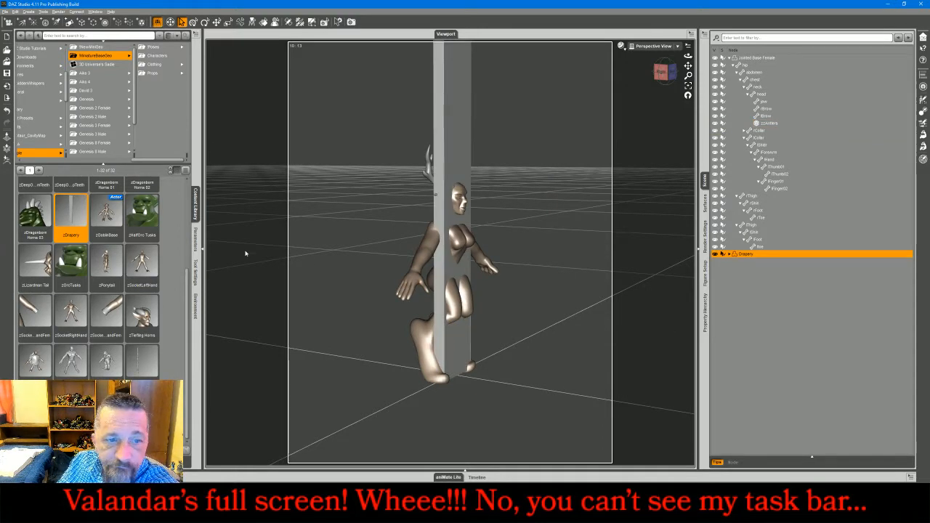
Scale the drapery down to about 58% overall and reduce its Y scale to about 41%
click(198, 245)
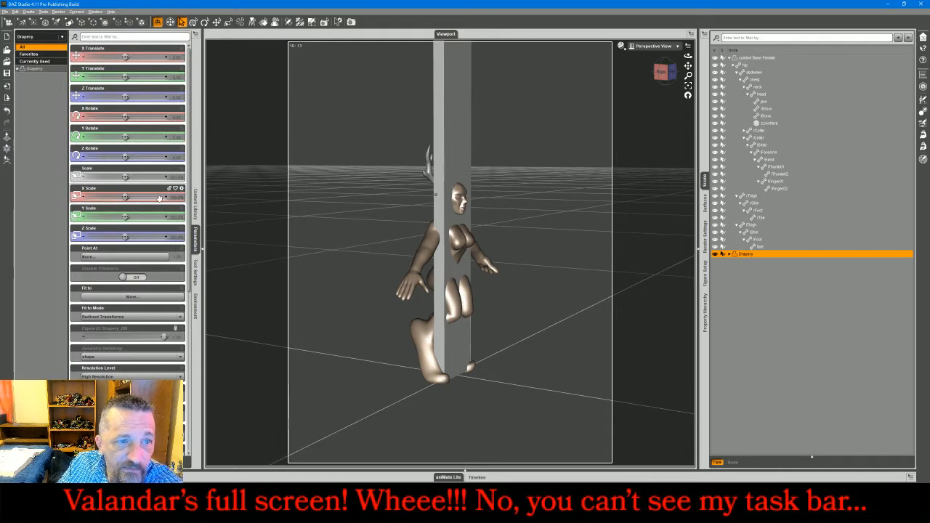
drag(125, 176, 138, 185)
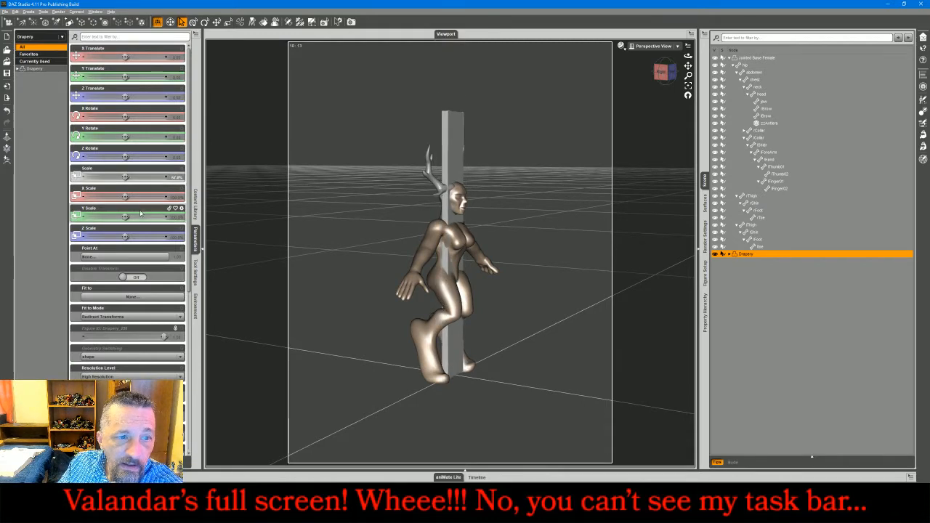
drag(125, 217, 105, 217)
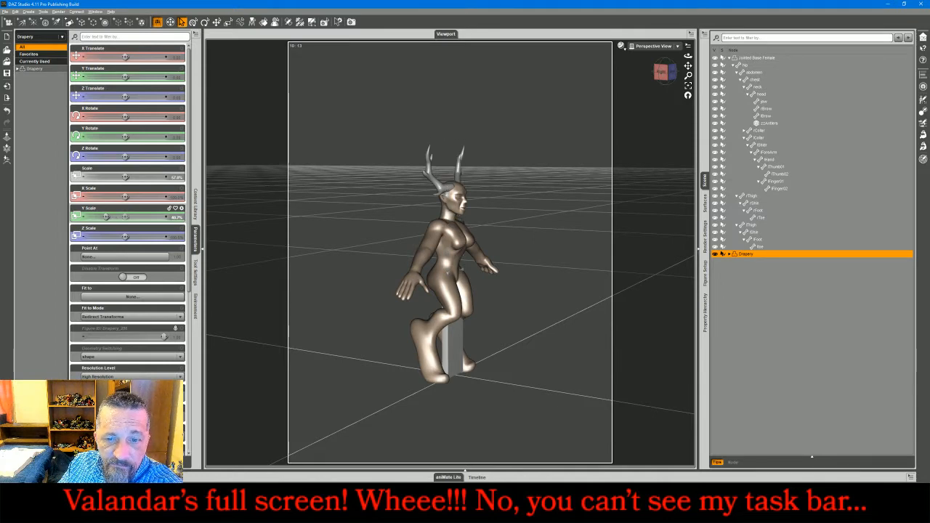
Rotate the whole drapery to about -117° on X and move it up and back to the base of the figure's spine
click(204, 22)
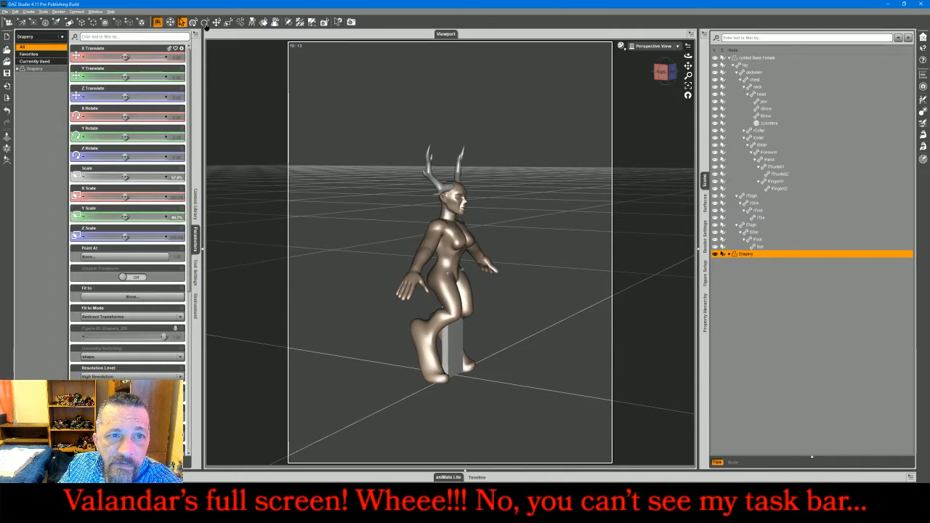
click(653, 46)
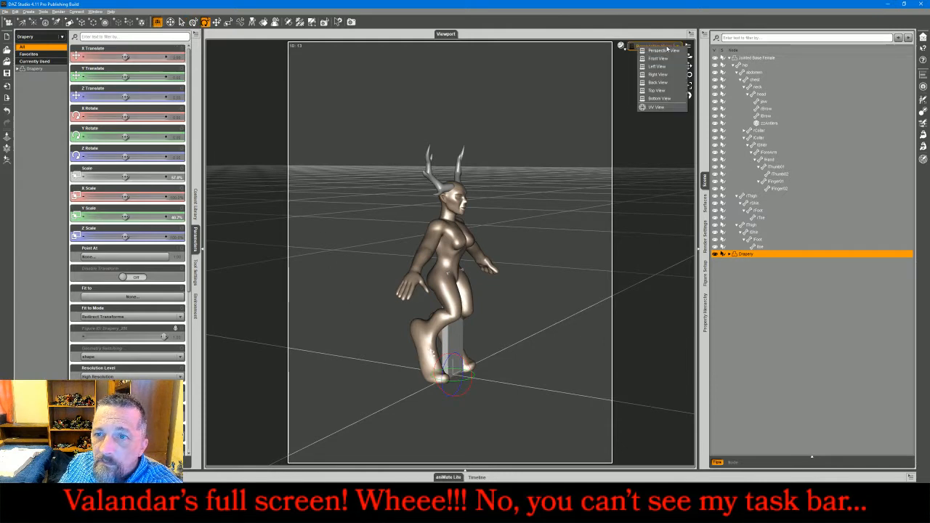
click(658, 76)
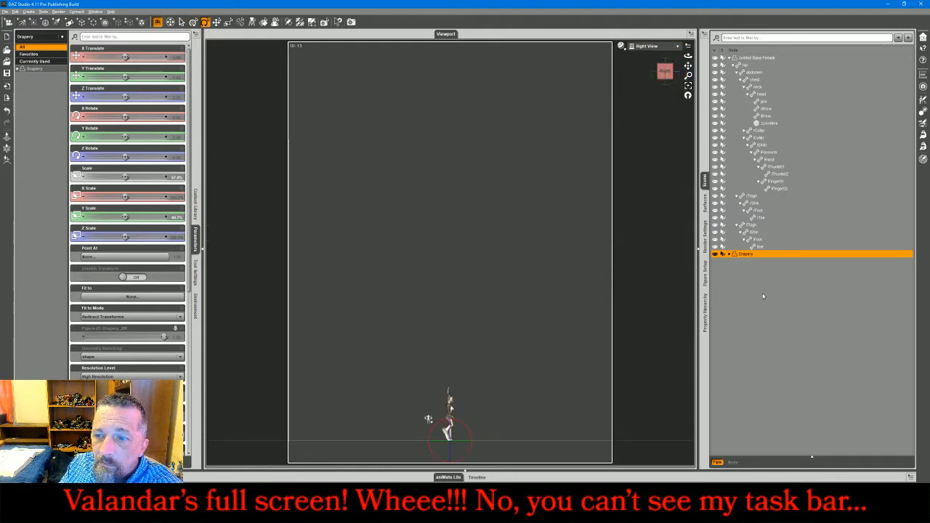
click(772, 309)
click(688, 88)
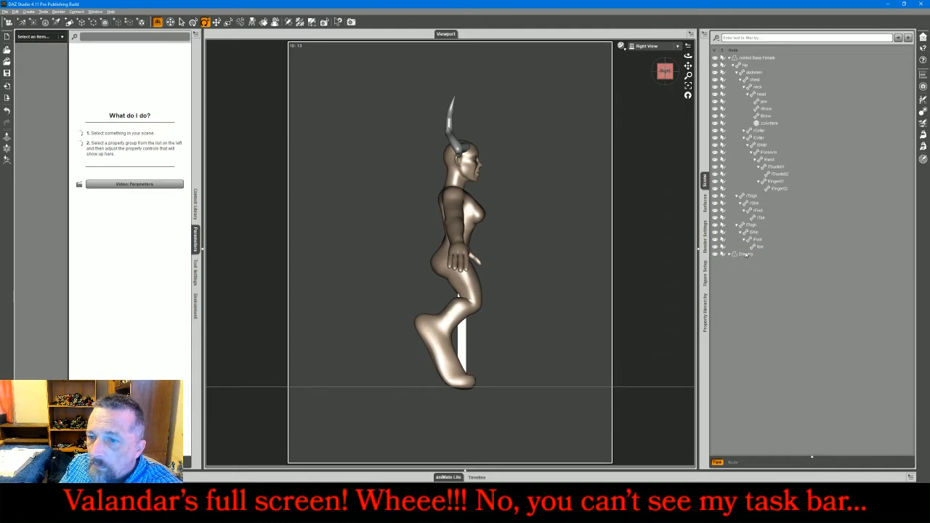
click(746, 255)
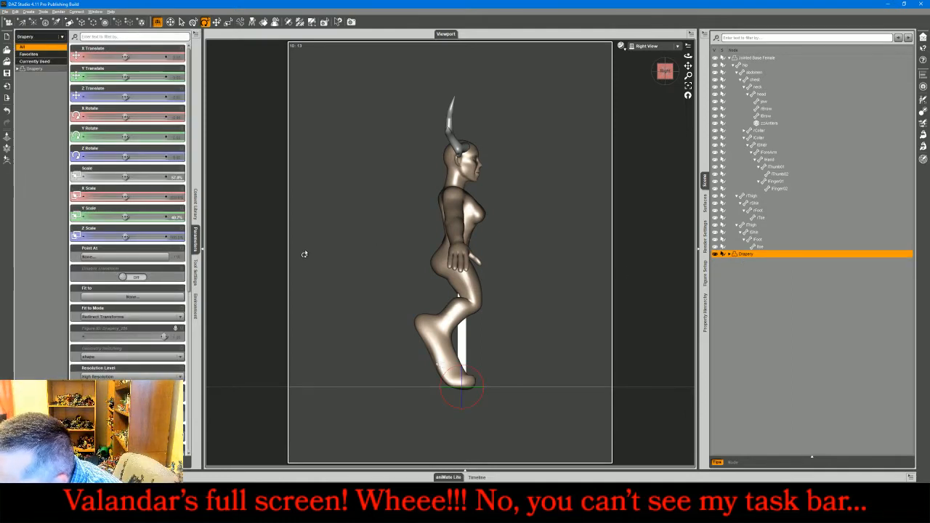
right_click(479, 375)
right_click(472, 372)
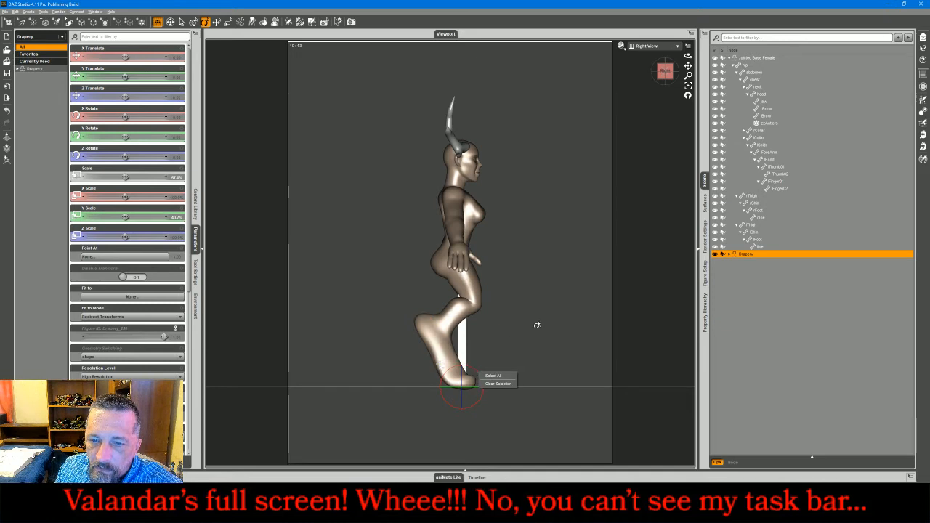
click(499, 383)
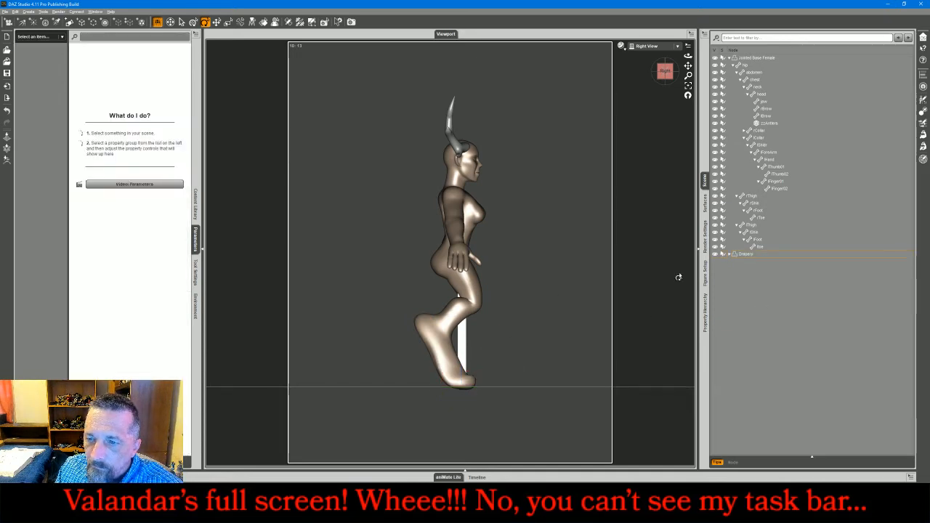
click(739, 253)
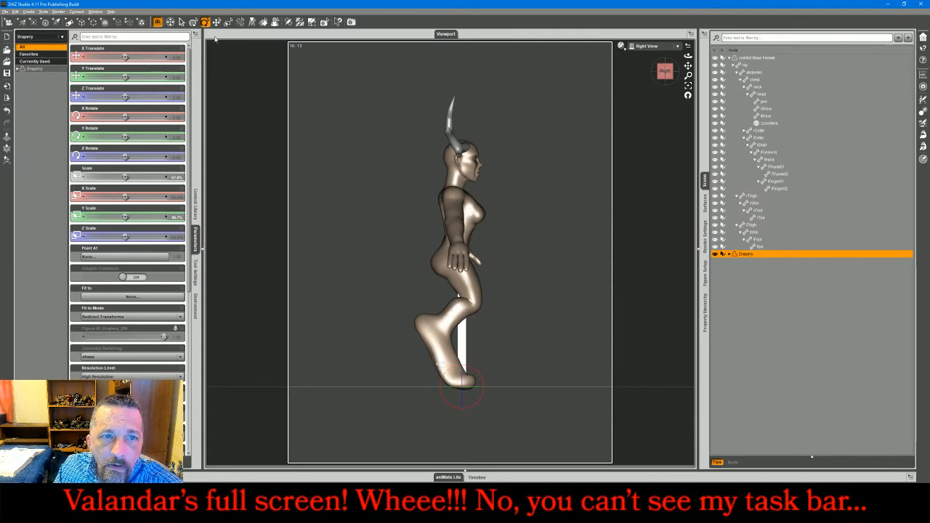
drag(125, 117, 101, 117)
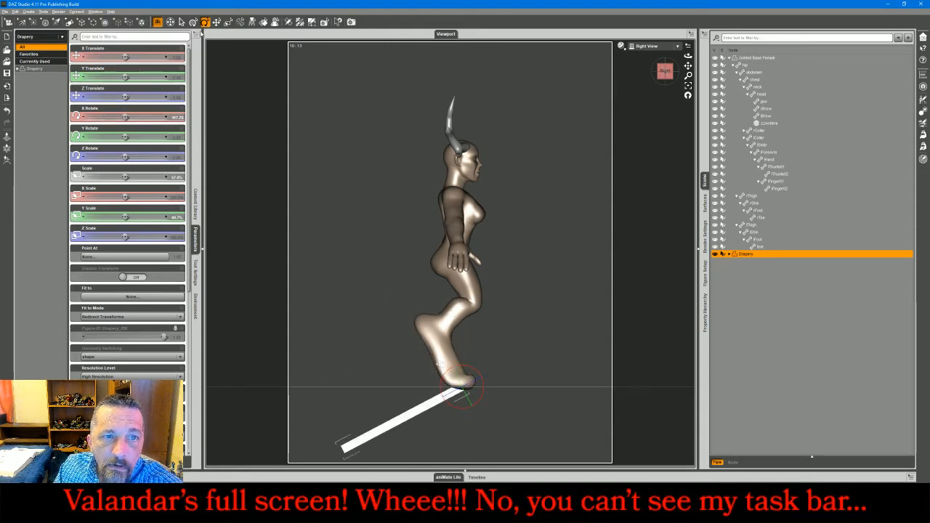
click(216, 22)
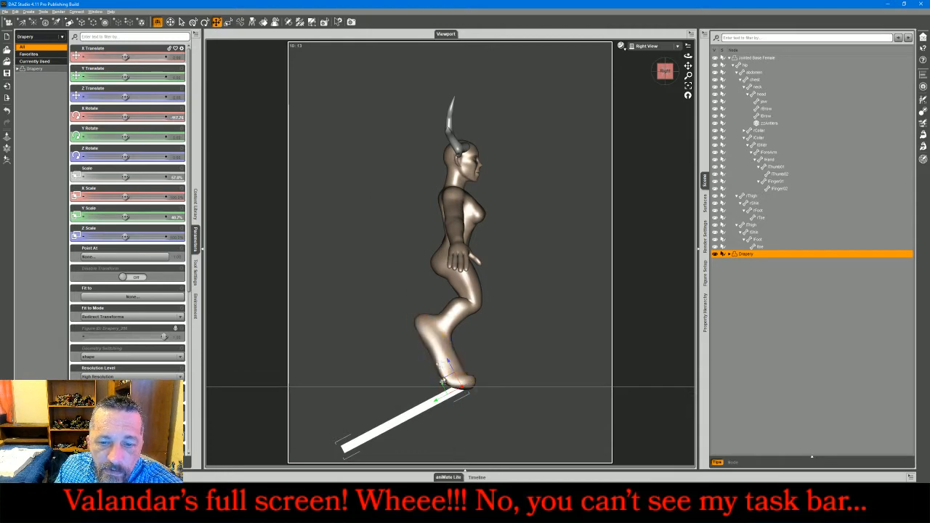
drag(441, 387, 419, 233)
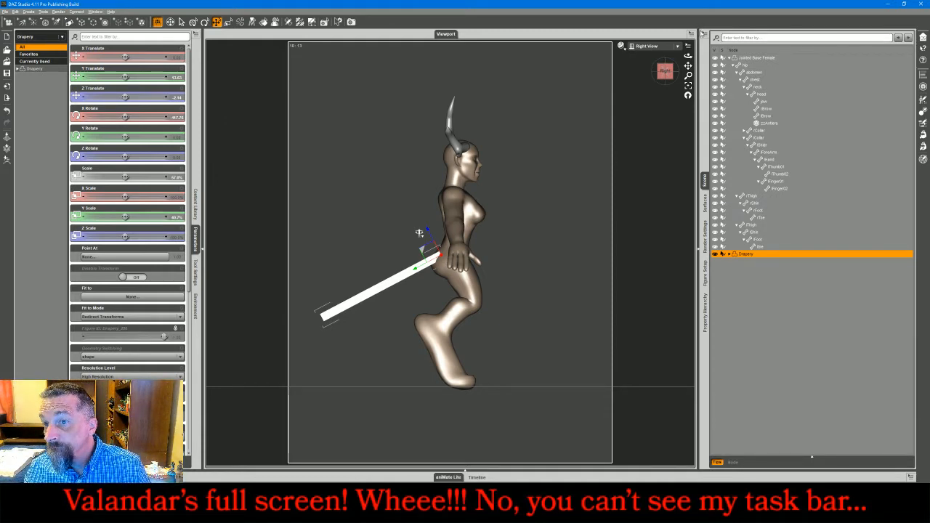
Expand the drapery's bone hierarchy and bend drapery002 and drapery003 together to about 51° so the strip curves upward behind the figure
click(704, 37)
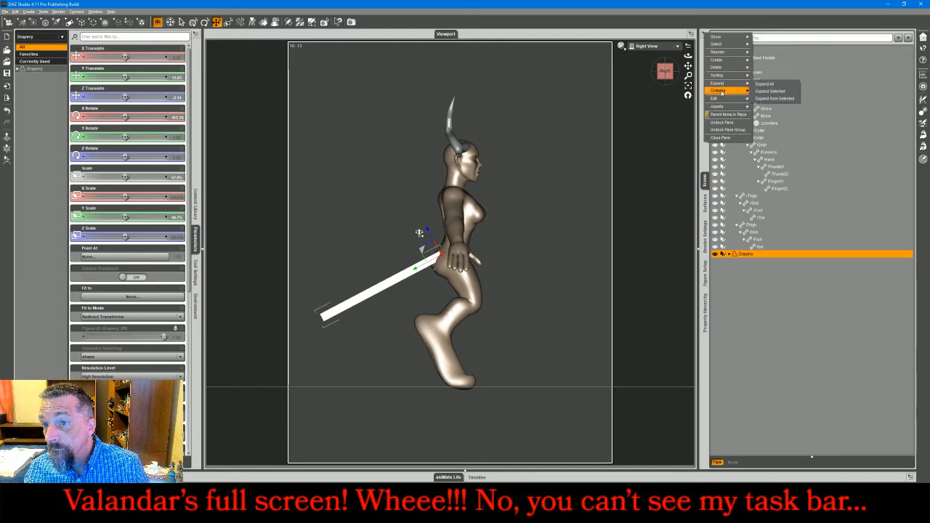
mouse_move(729, 84)
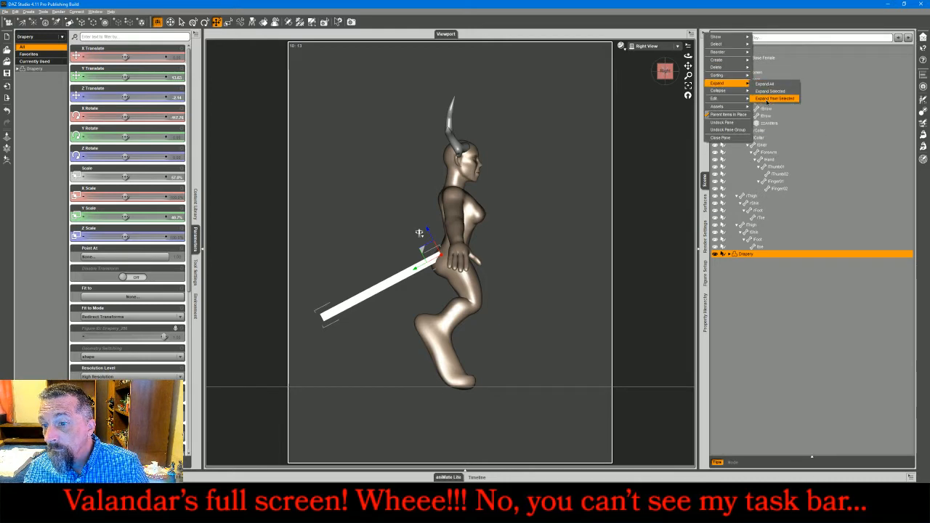
click(770, 98)
click(761, 261)
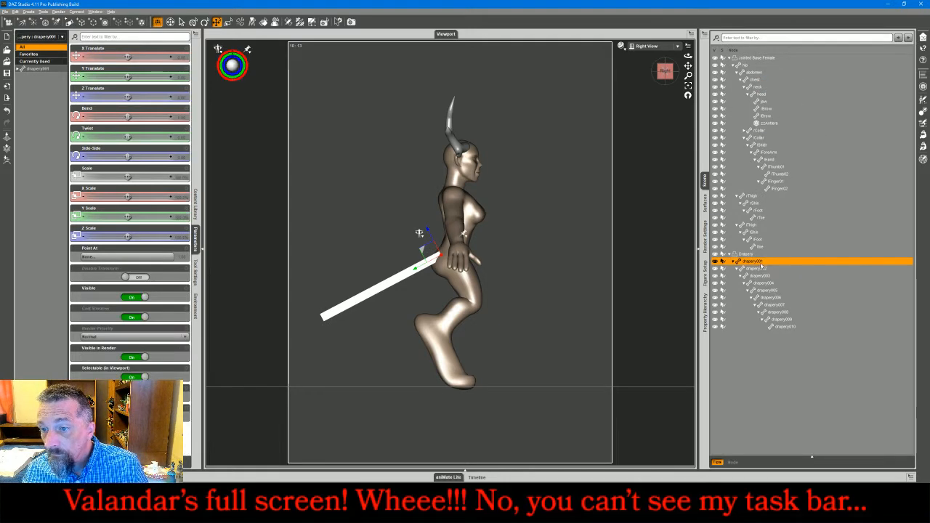
click(759, 269)
ctrl+click(760, 276)
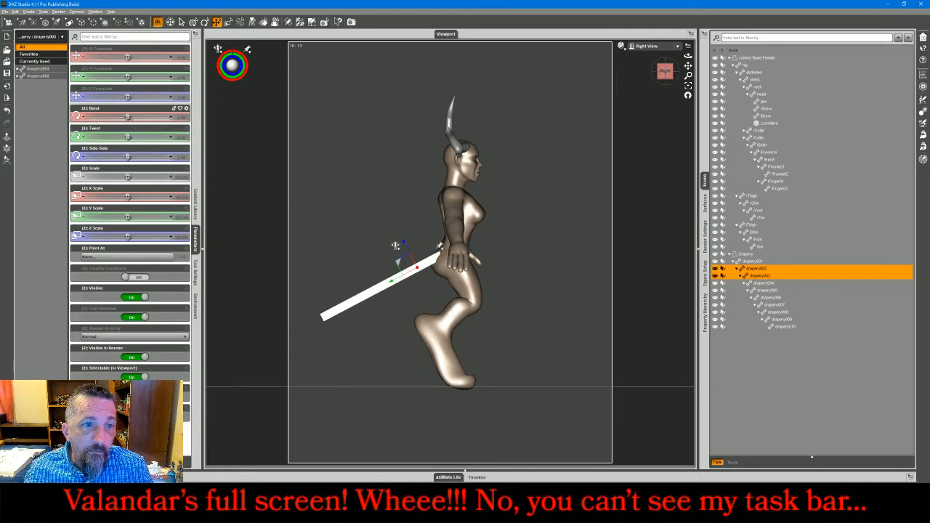
drag(128, 117, 132, 117)
drag(393, 241, 395, 234)
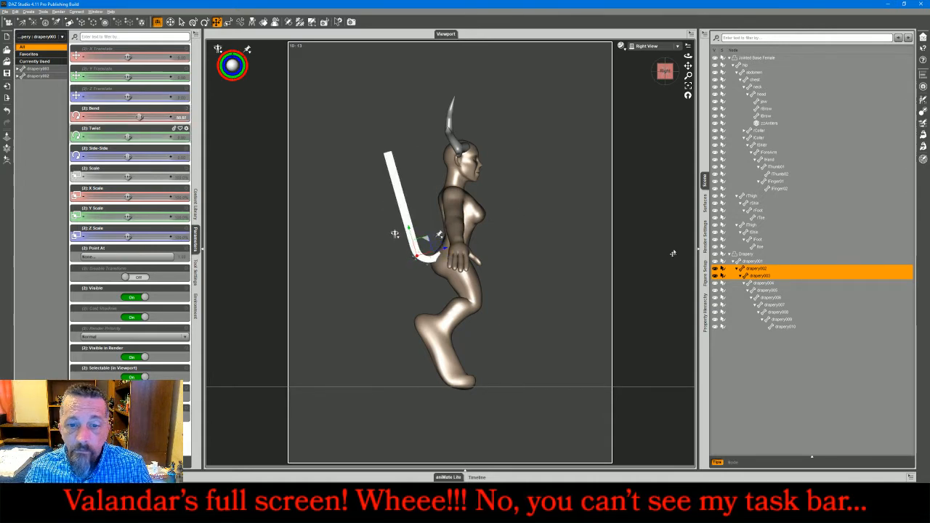
Bend drapery004 further toward the figure's back, and bend drapery005, drapery006 and drapery007 together to about -4.8°
click(759, 284)
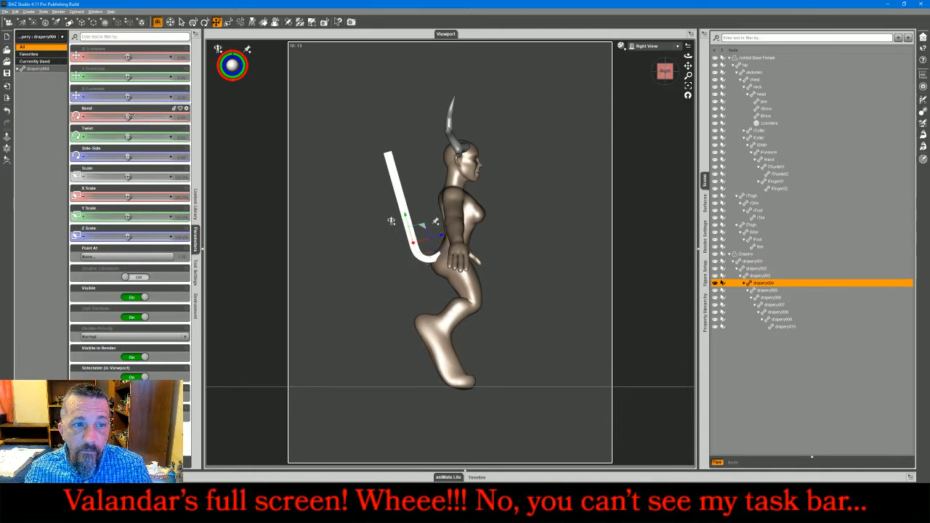
drag(128, 116, 133, 116)
click(776, 290)
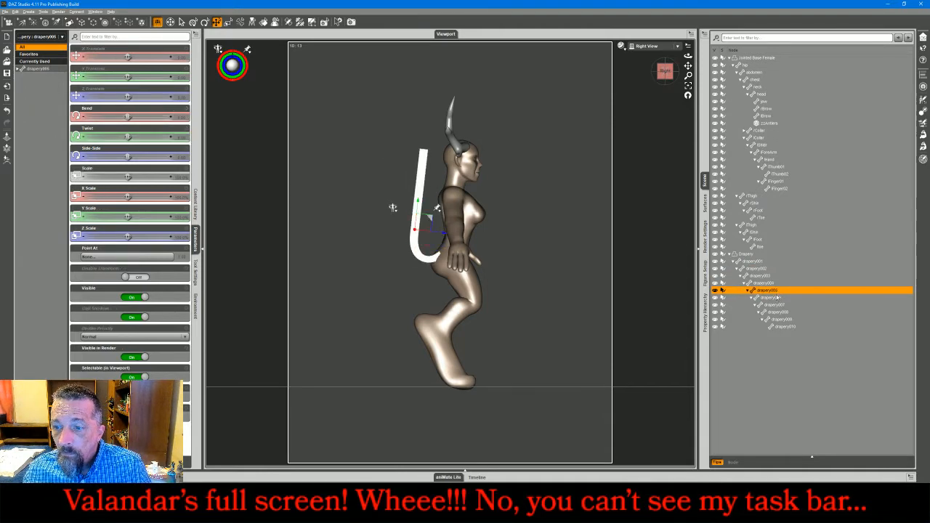
ctrl+click(776, 297)
ctrl+click(774, 304)
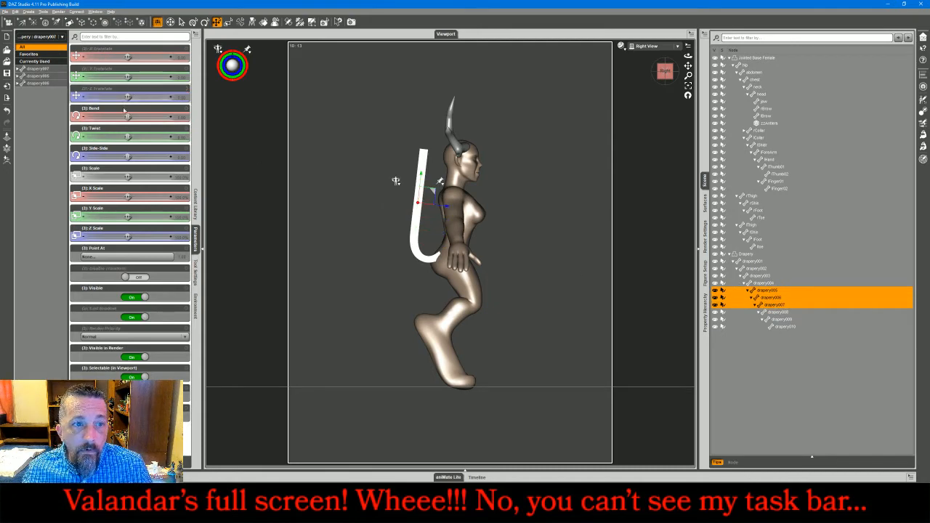
drag(128, 117, 129, 117)
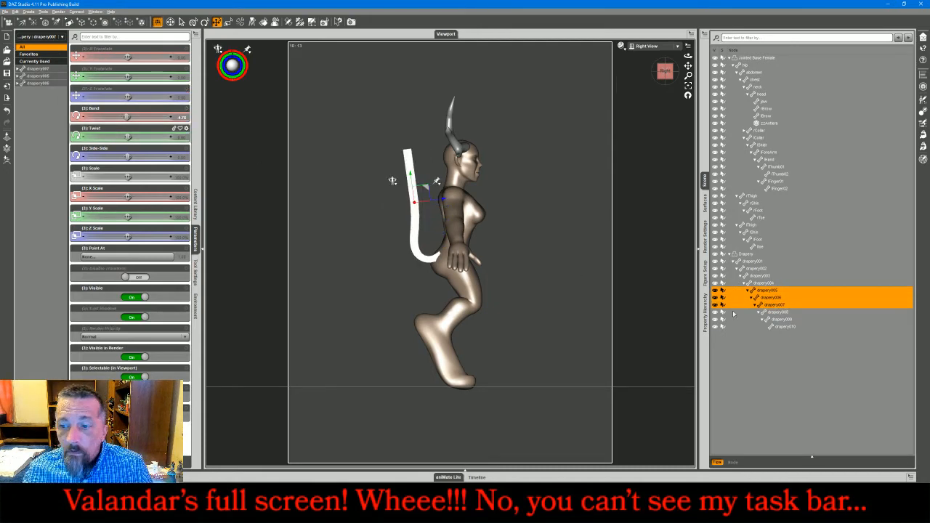
Curl the drapery's end backward and away from the figure by bending drapery008, drapery009 and drapery010 together
click(776, 311)
shift+click(784, 326)
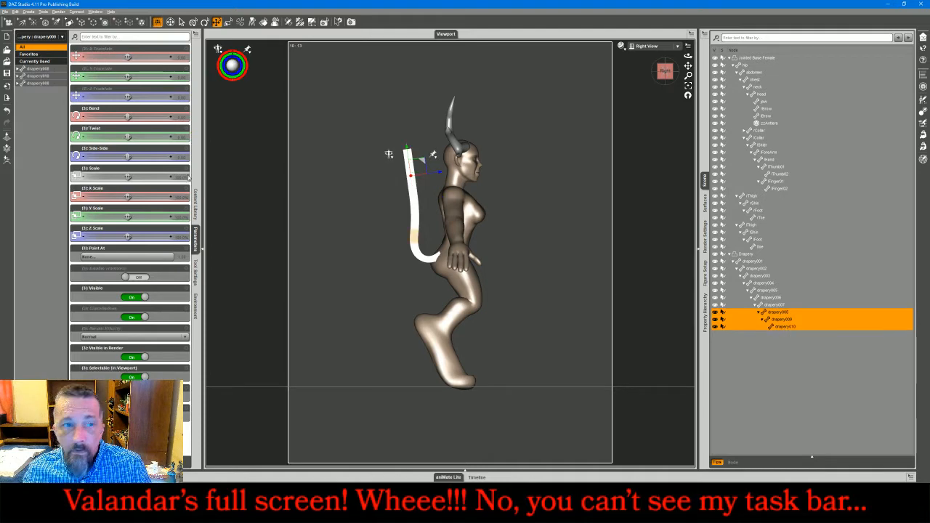
drag(127, 116, 111, 117)
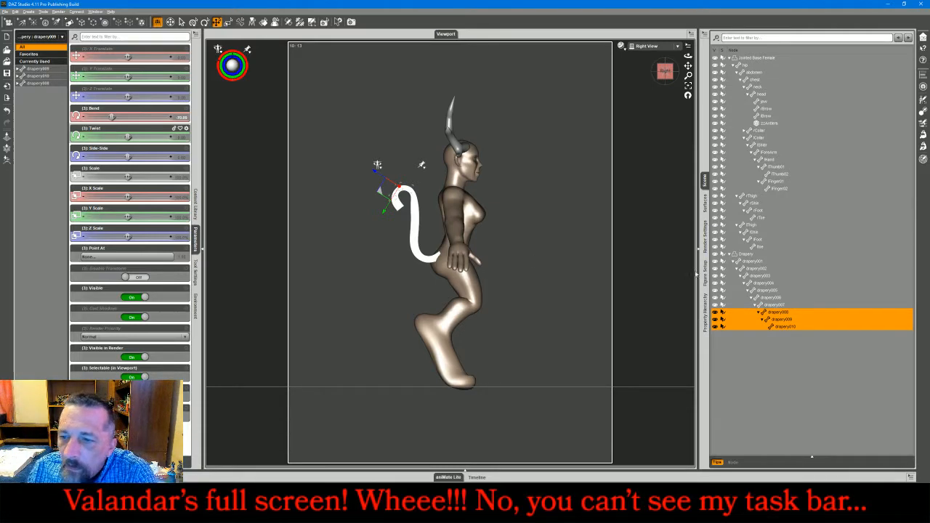
Increase the bend of drapery002 and drapery003 to about 59° and return to an angled perspective view
click(753, 269)
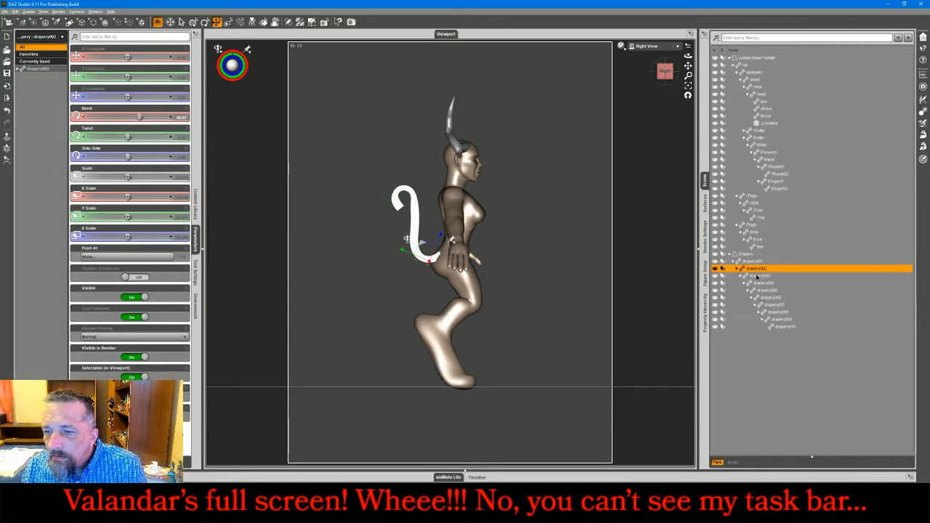
ctrl+click(756, 277)
drag(136, 117, 141, 116)
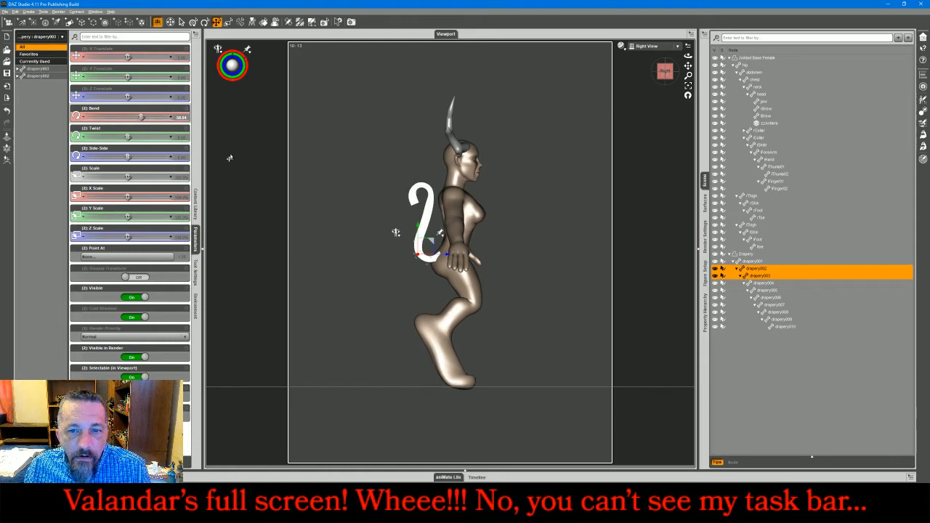
click(652, 46)
click(646, 53)
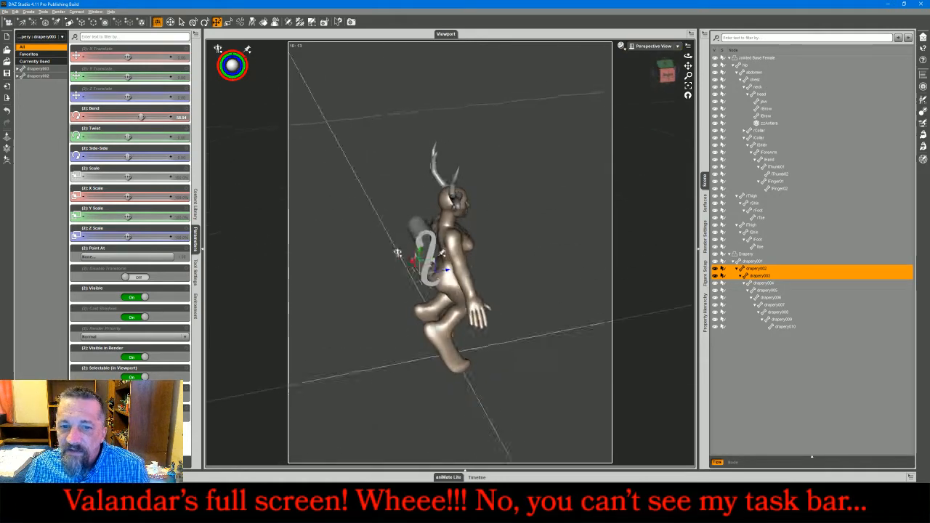
mouse_move(661, 74)
mouse_down()
mouse_move(688, 82)
mouse_move(661, 74)
mouse_up()
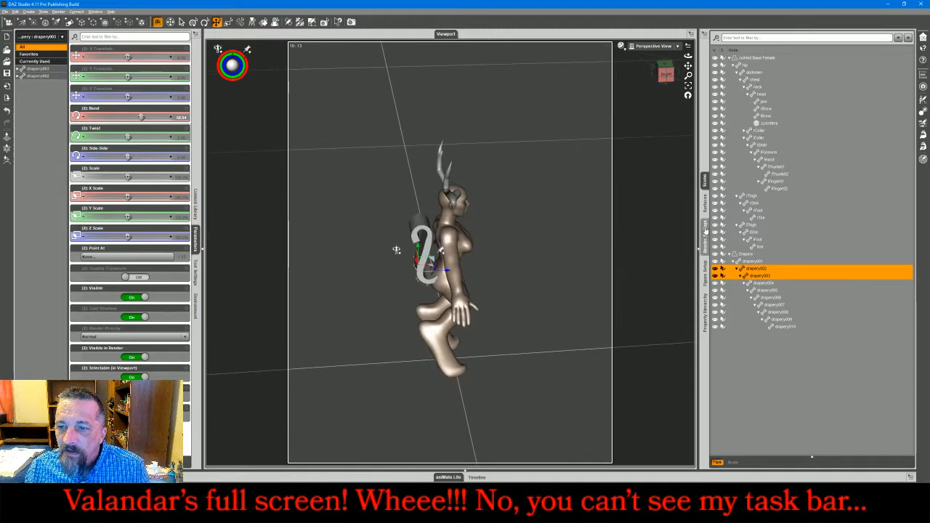
Try changing the X scale of the drapery001 bone and undo the change
click(750, 261)
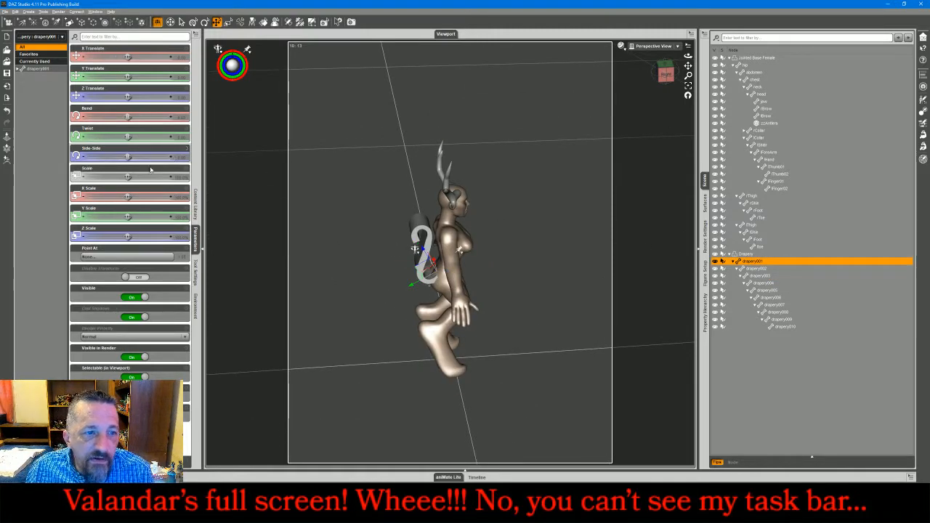
drag(135, 196, 106, 196)
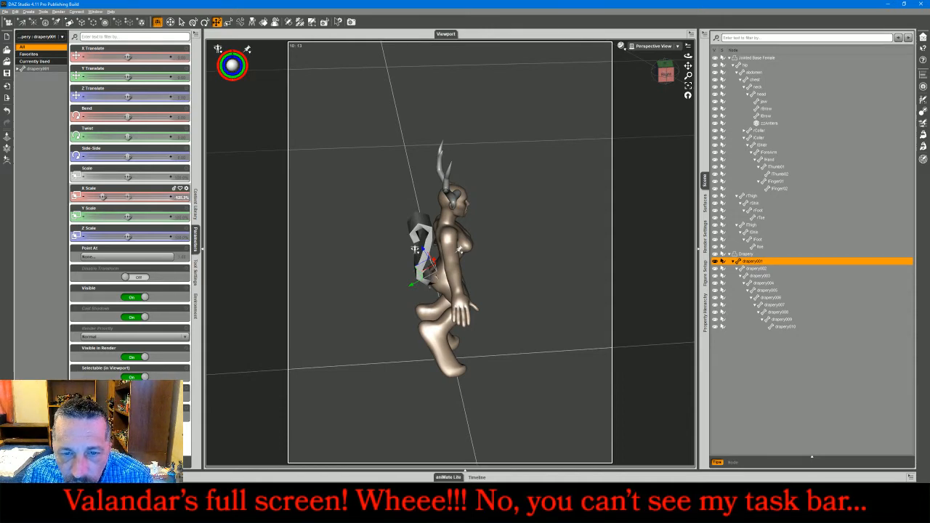
key(ctrl+z)
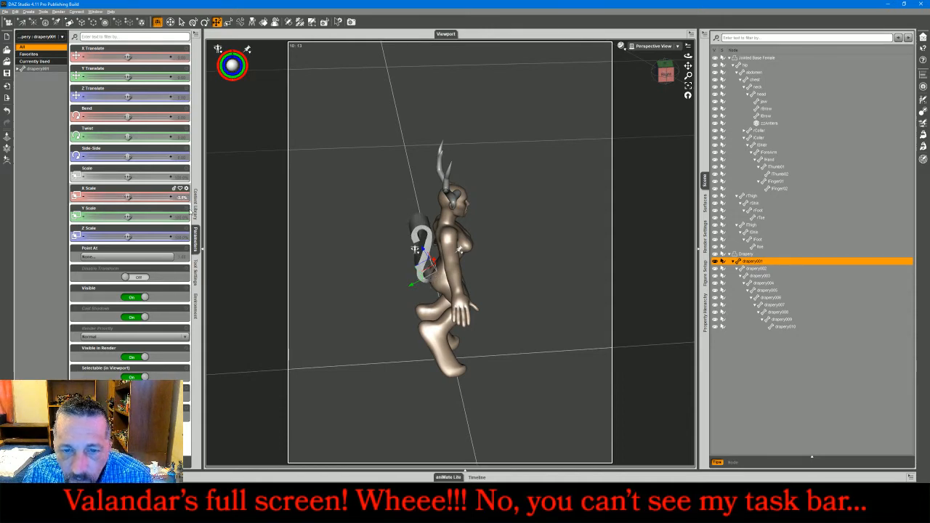
Narrow the drapery002 bone with its X scale and set the X scale of drapery003 to about 77%
click(770, 269)
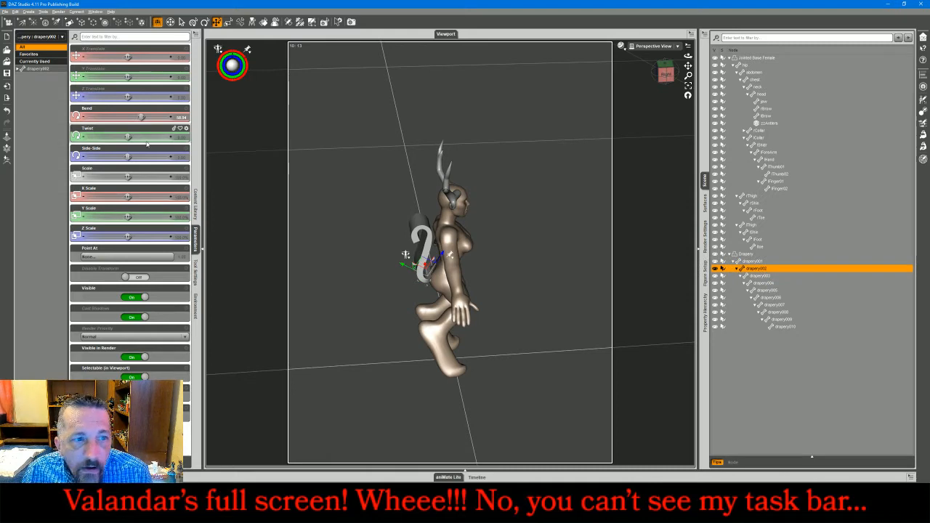
drag(128, 194, 113, 196)
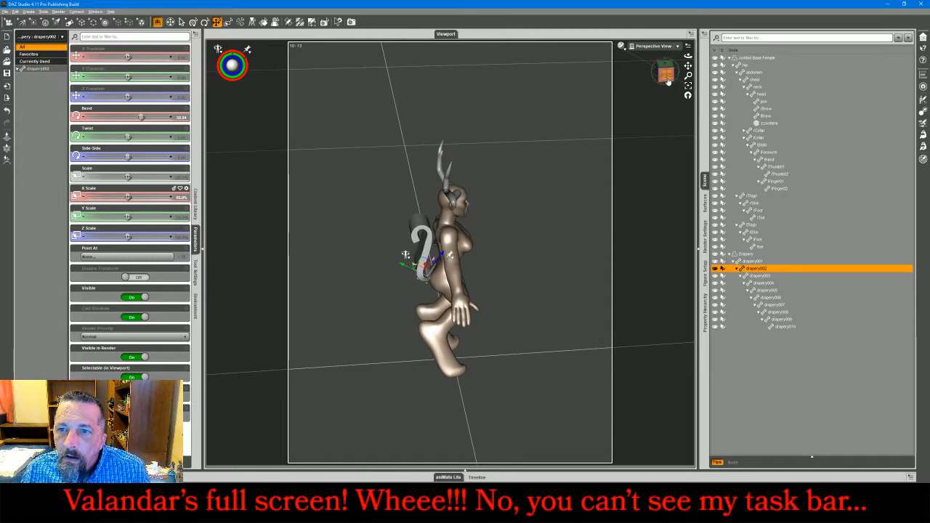
drag(666, 81, 715, 42)
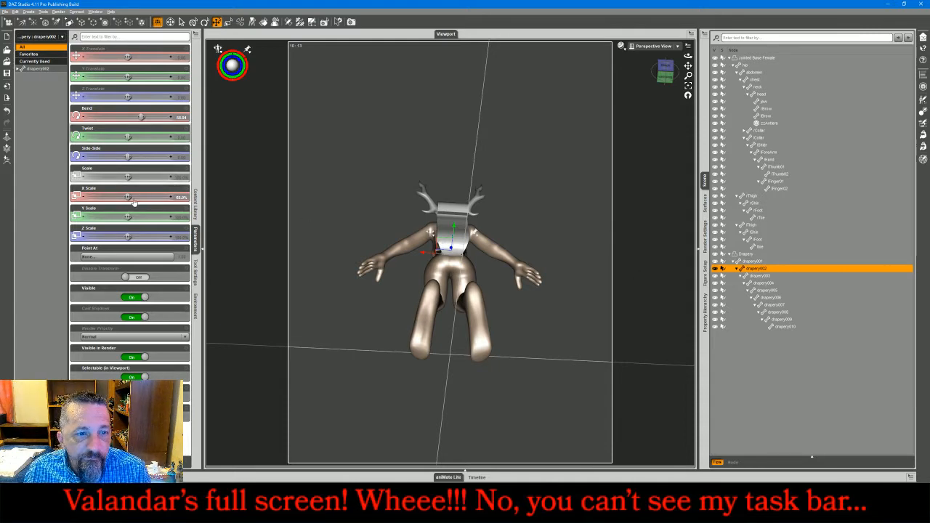
drag(127, 197, 131, 197)
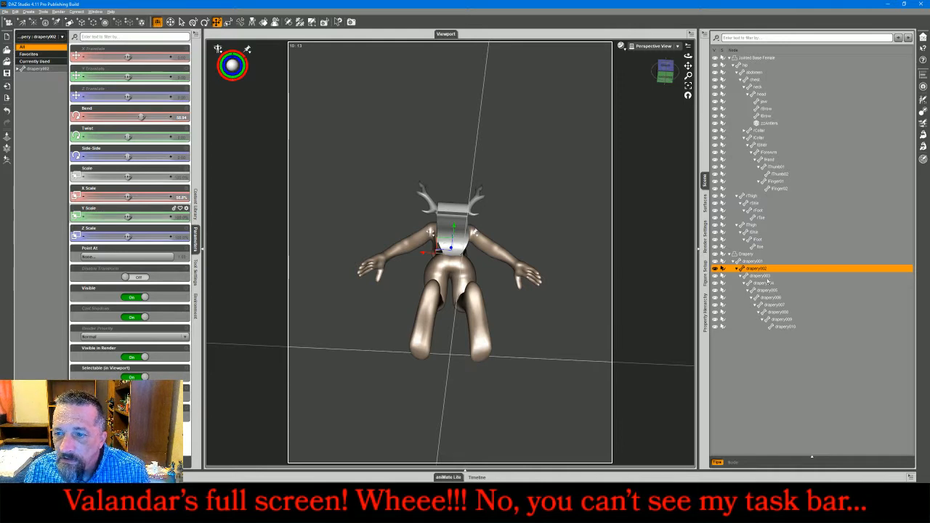
click(766, 278)
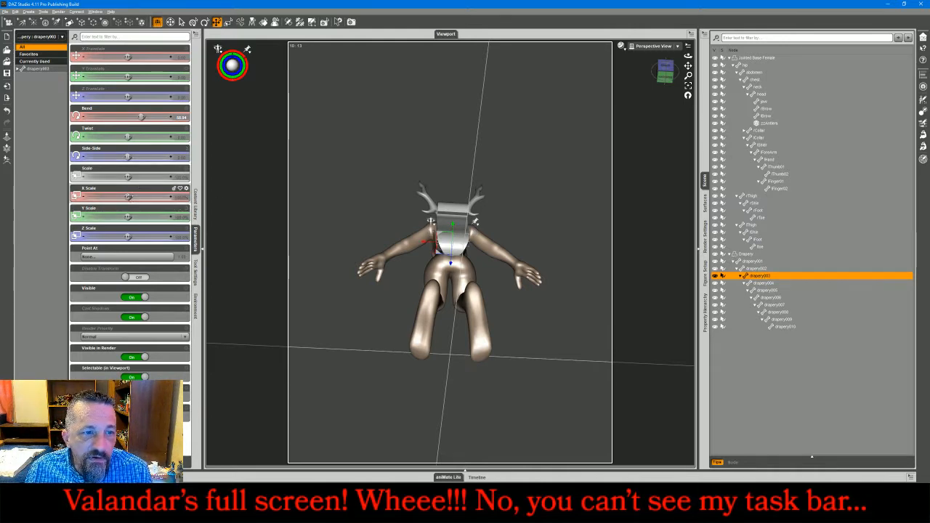
drag(127, 197, 111, 197)
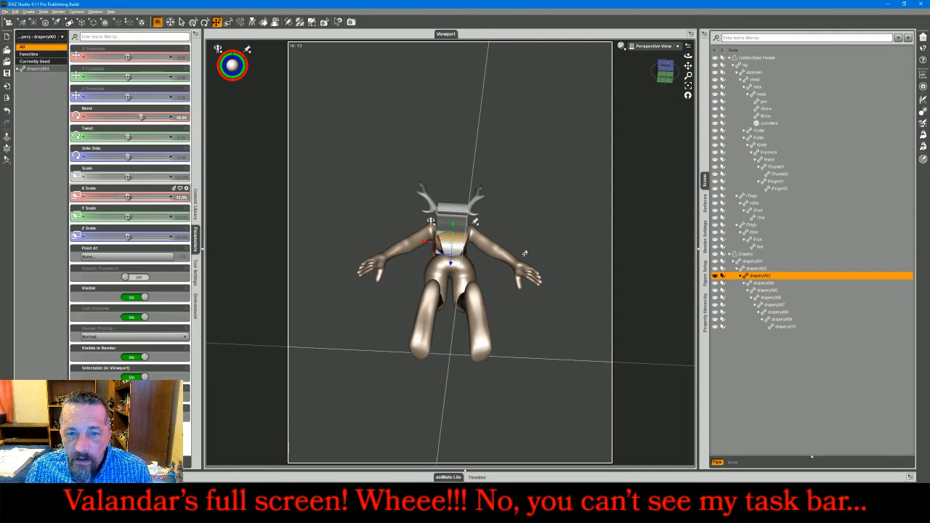
Adjust the X scale of drapery003, narrow drapery004 to about 77% and drapery005 to about 88% X scale
click(660, 75)
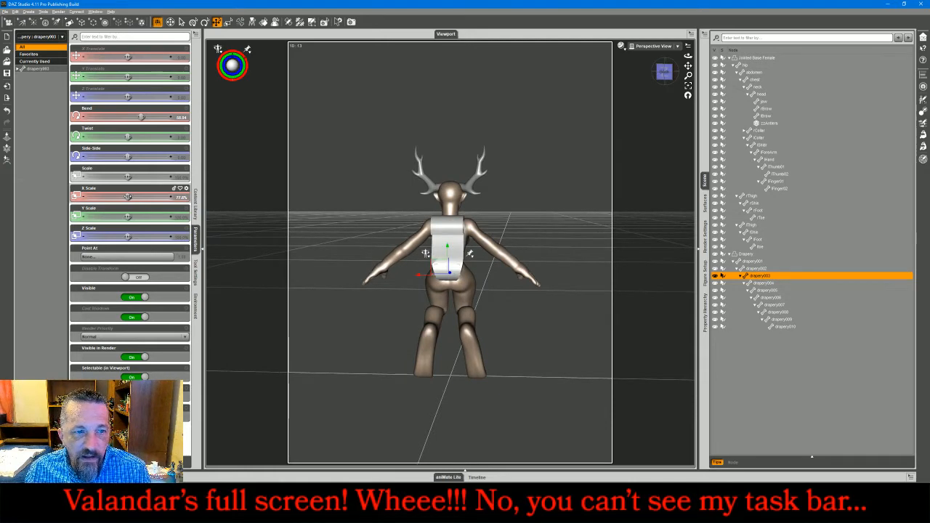
drag(127, 196, 114, 196)
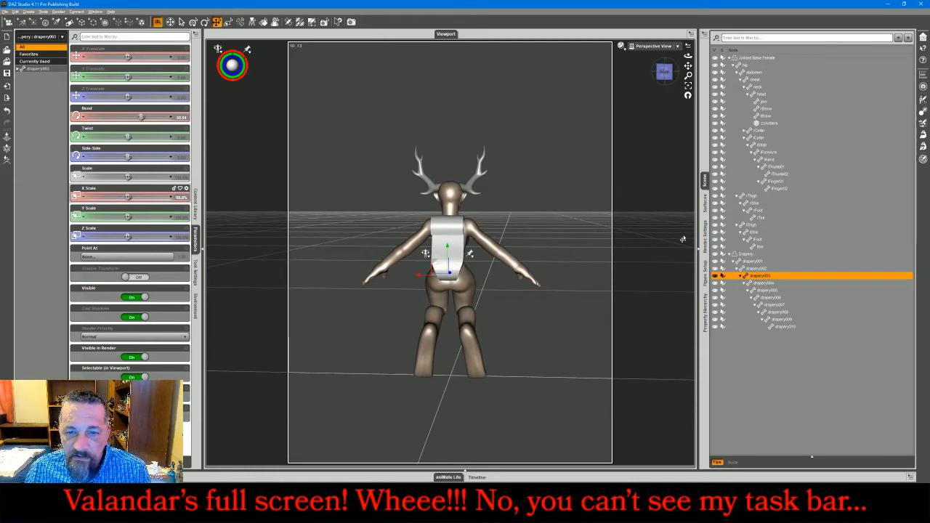
click(769, 284)
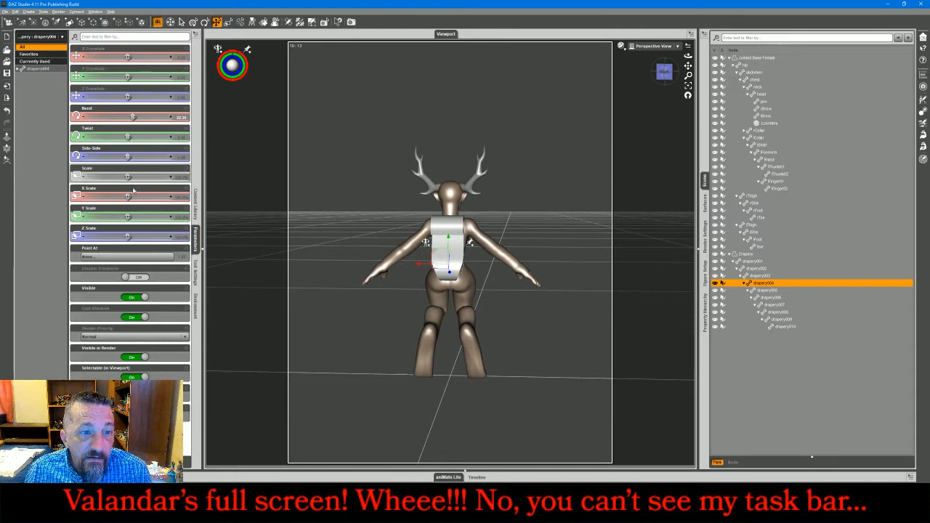
drag(127, 196, 114, 196)
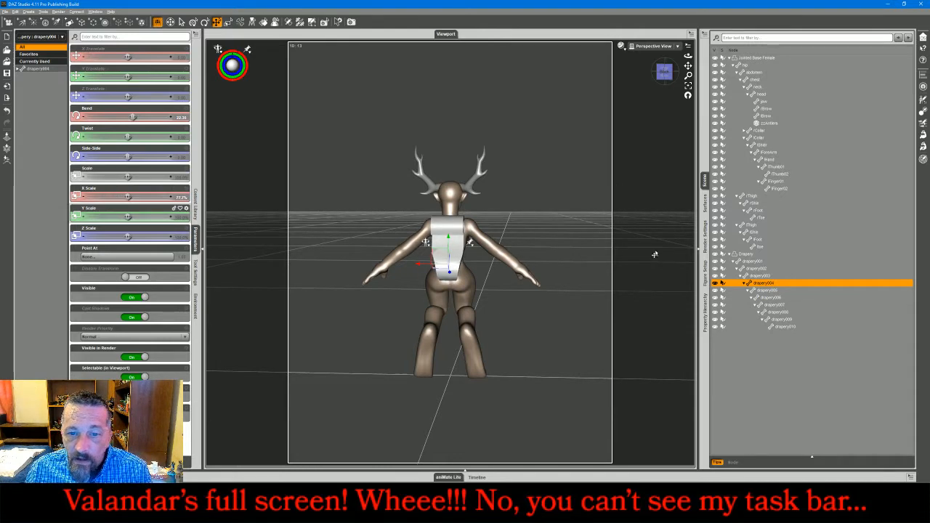
click(763, 289)
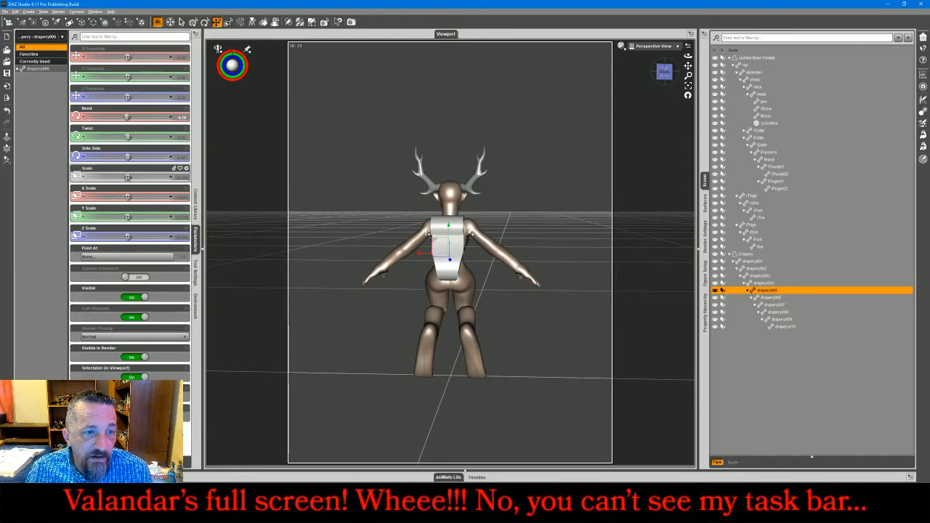
drag(127, 196, 112, 197)
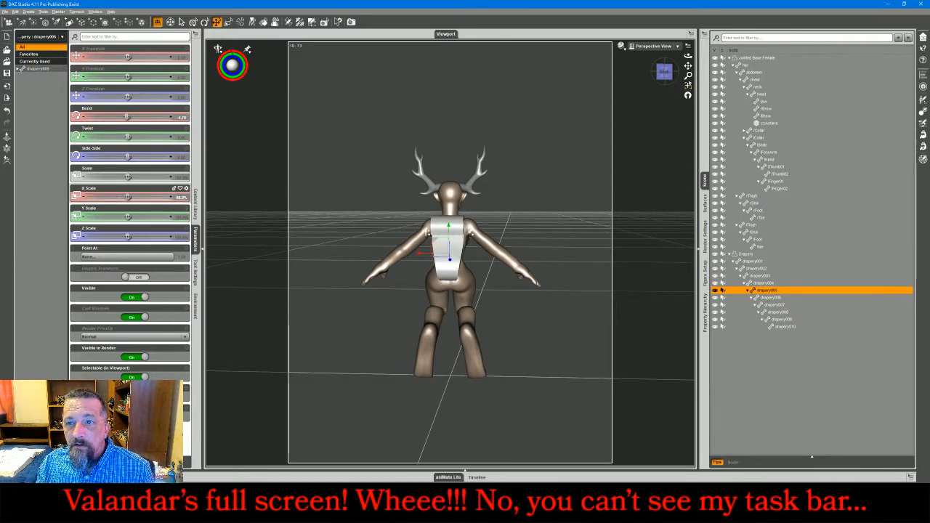
Widen drapery007, drapery008 and drapery009 together to about 140% X scale and narrow the drapery010 end bone
drag(673, 75, 401, 231)
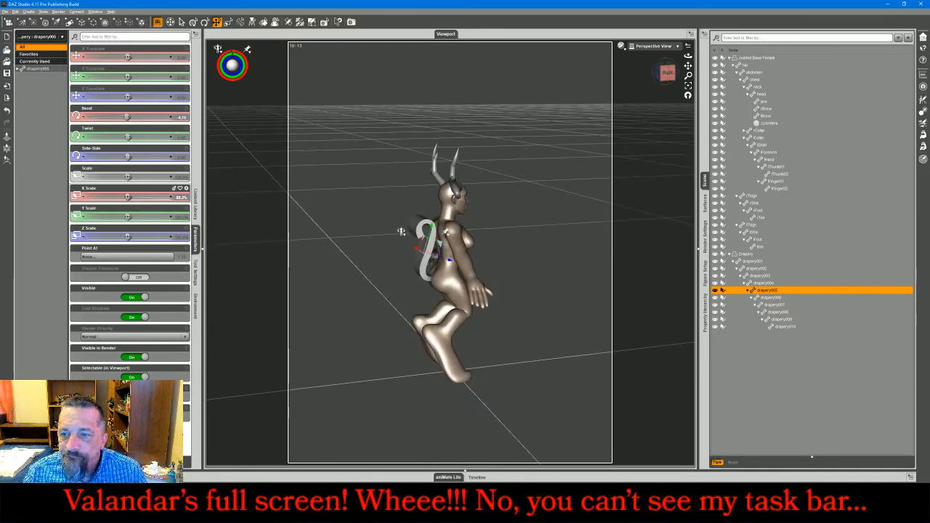
click(777, 305)
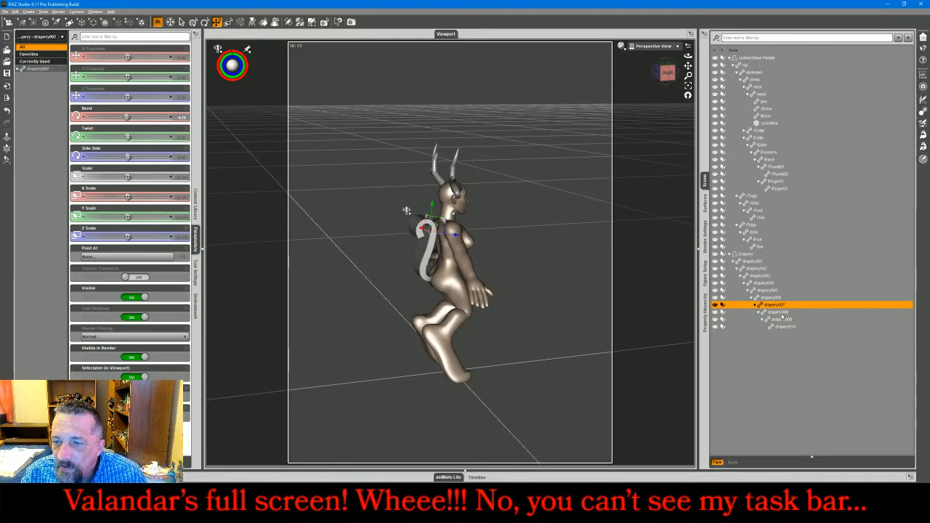
shift+click(781, 320)
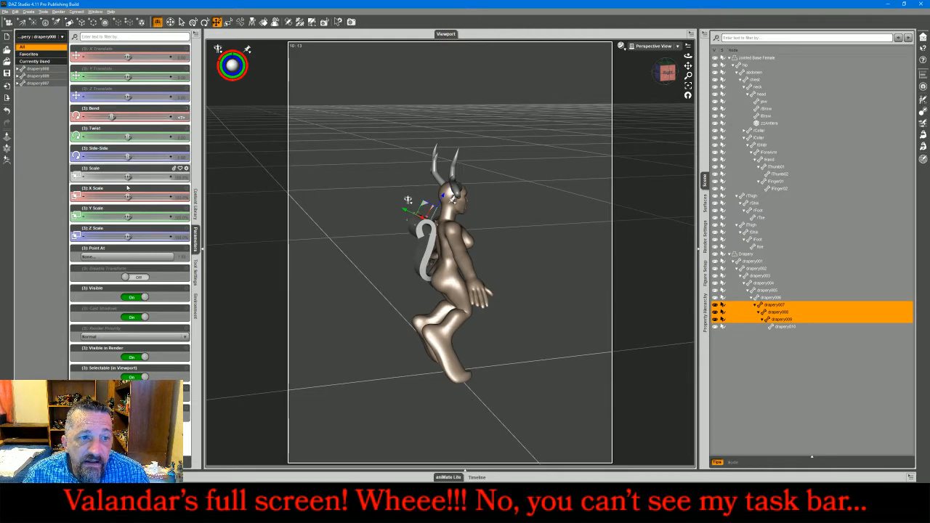
drag(127, 196, 145, 196)
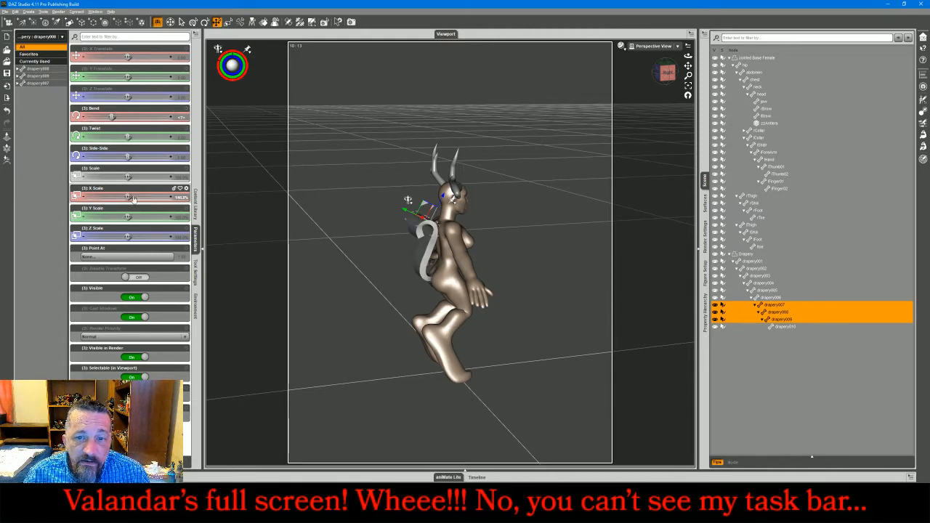
click(785, 326)
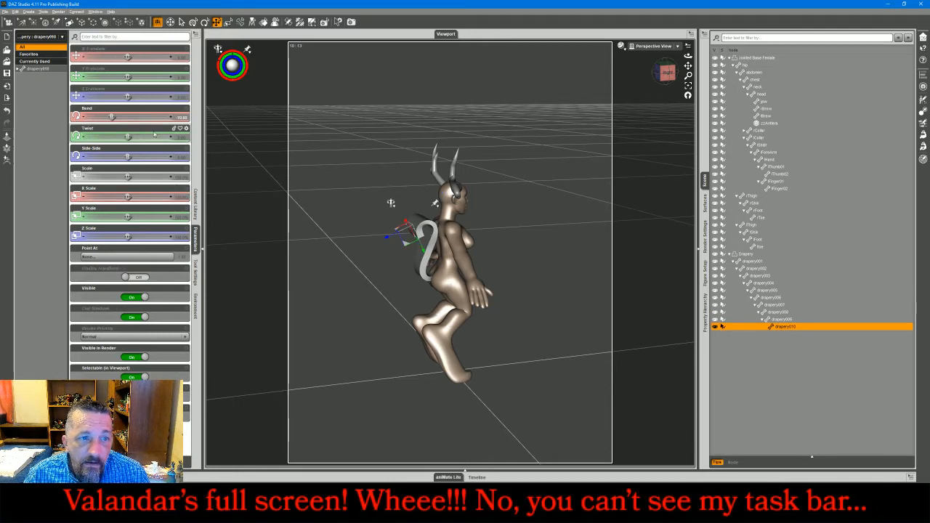
drag(126, 196, 110, 196)
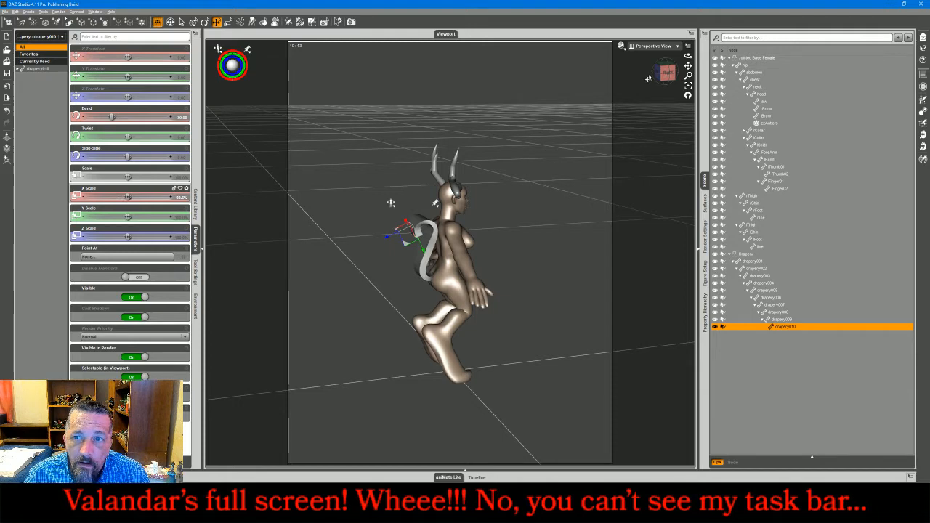
Thicken the drapery bones from drapery004 to drapery010 together by raising their Z scale to about 300%
middle_drag(375, 148, 538, 91)
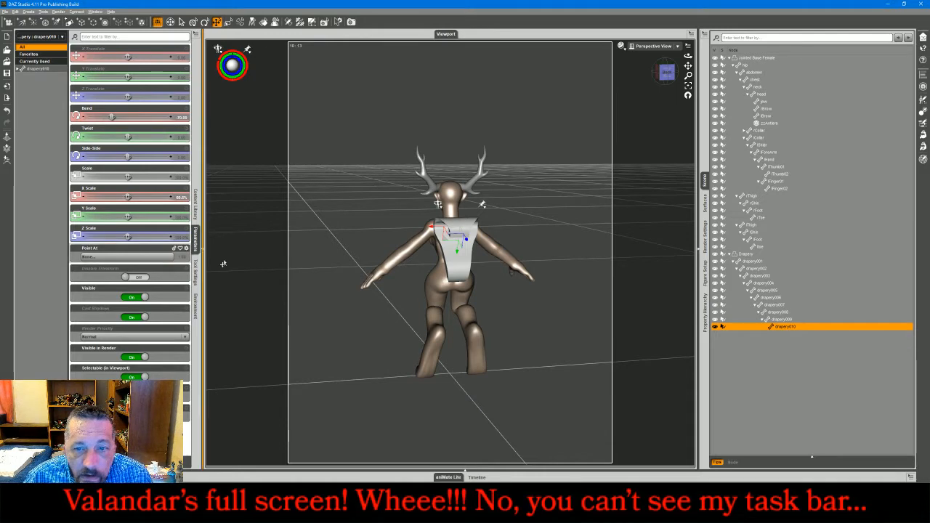
drag(667, 74, 702, 159)
shift+click(775, 297)
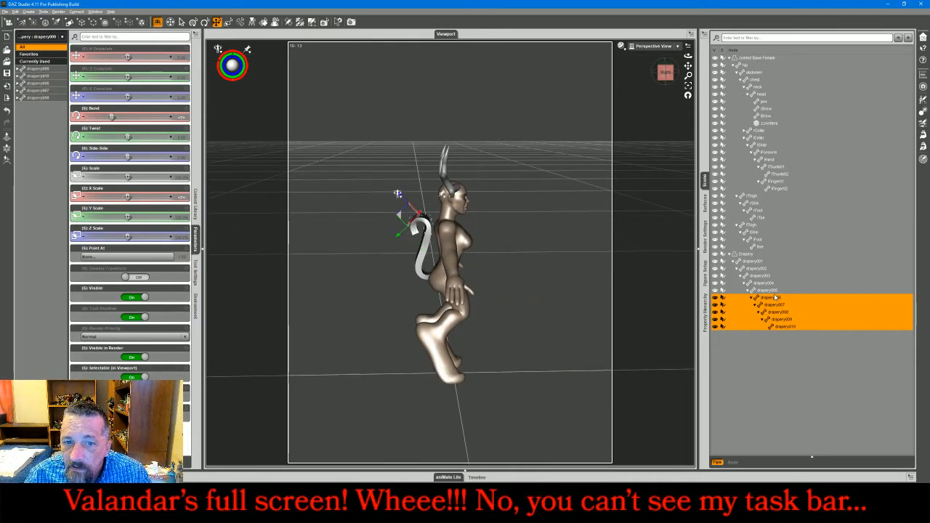
shift+click(762, 283)
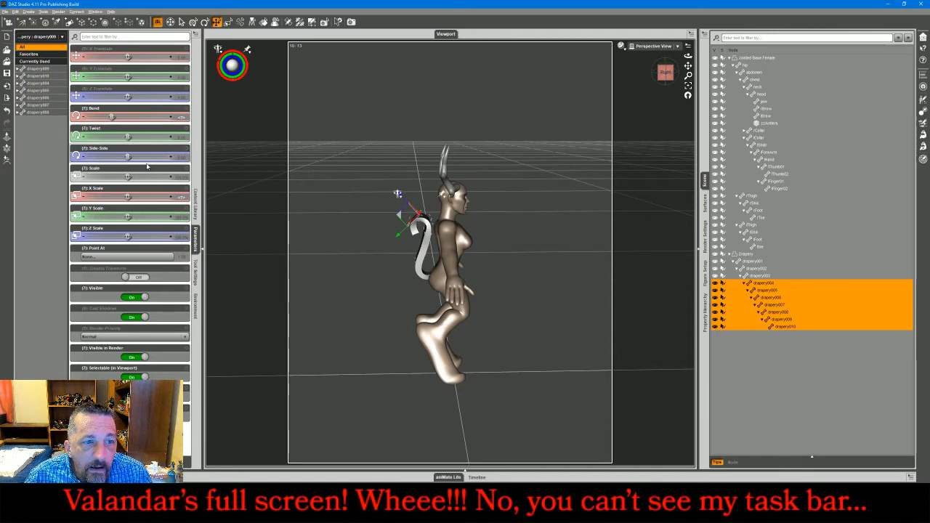
drag(128, 236, 150, 236)
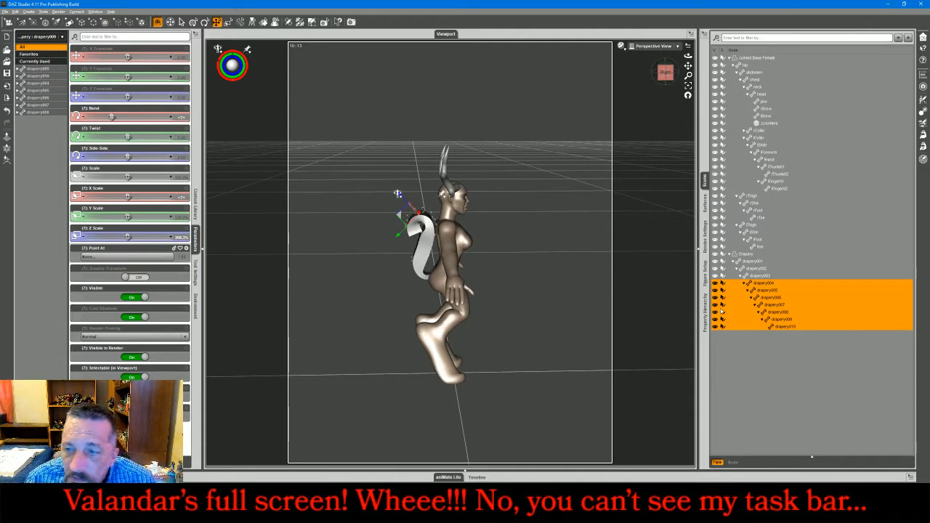
Increase the Z scale of drapery003, set drapery002's Z scale to 150%, and deselect everything in a front view of the figure
click(764, 276)
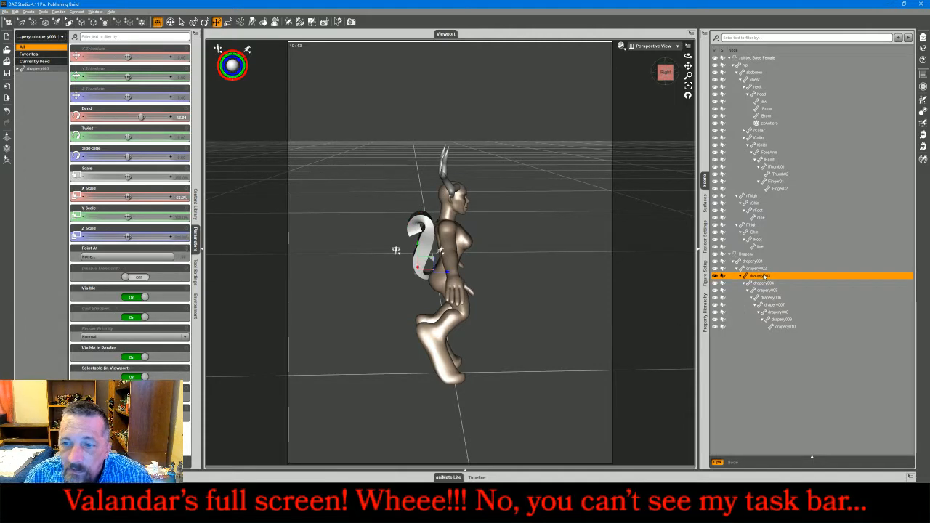
click(181, 238)
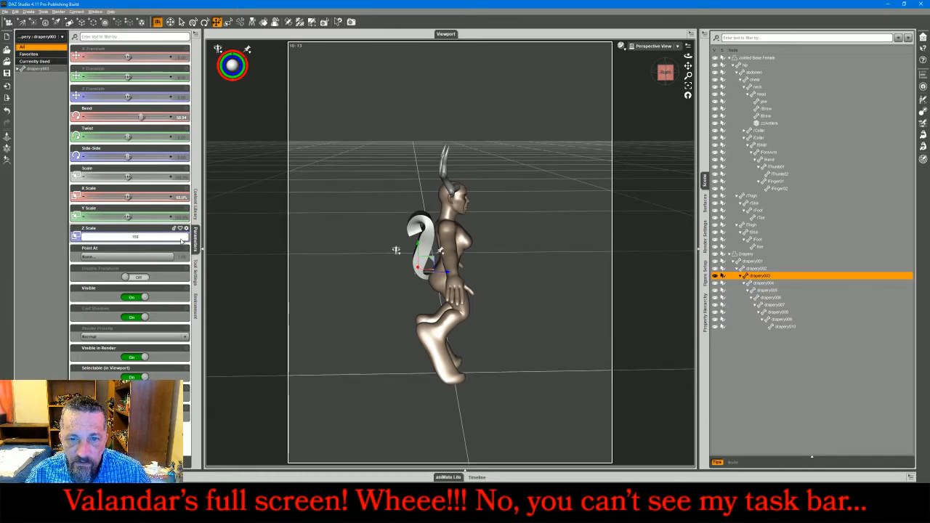
key(Return)
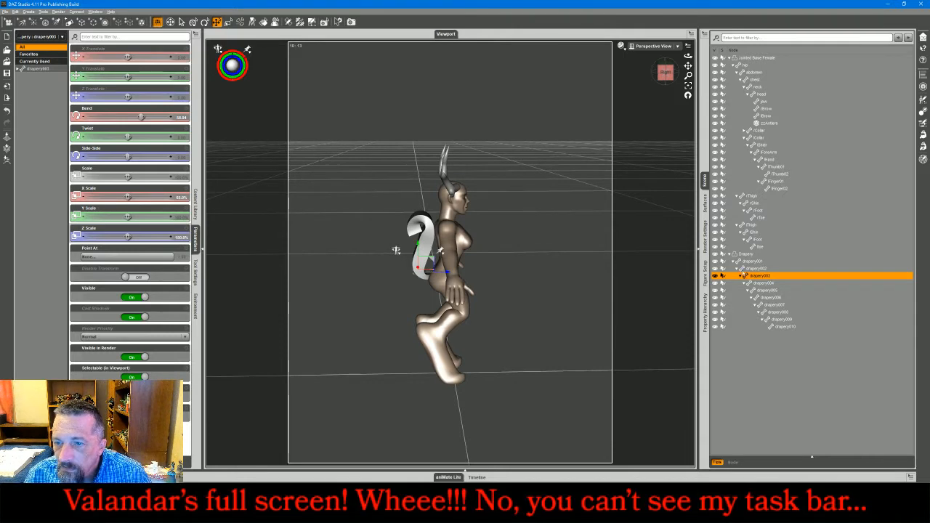
click(753, 270)
click(181, 238)
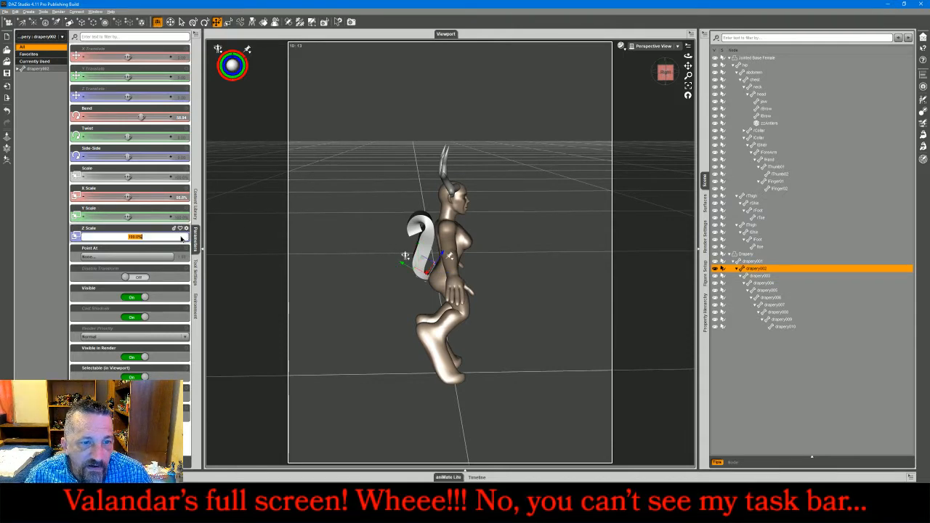
text(150)
key(Return)
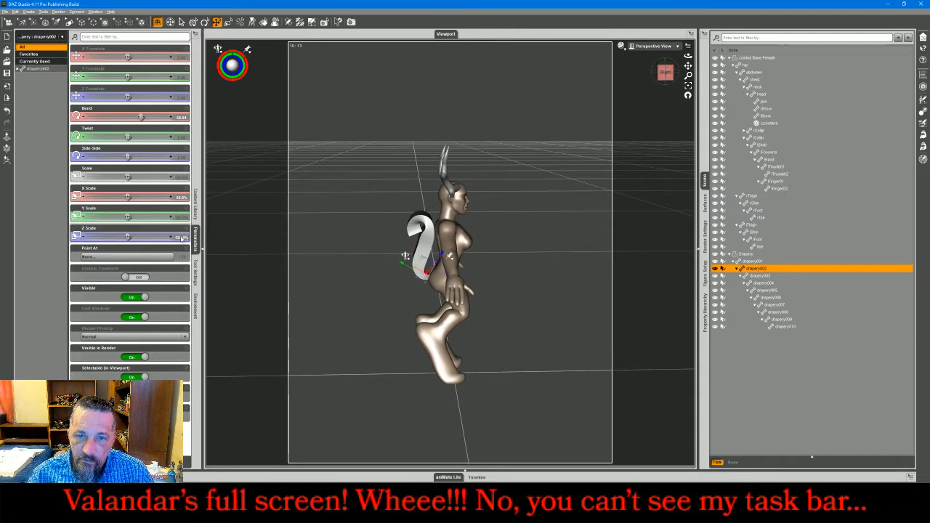
mouse_move(665, 73)
mouse_down()
mouse_move(634, 89)
mouse_move(584, 67)
mouse_move(557, 69)
mouse_move(589, 86)
mouse_move(597, 74)
mouse_move(662, 76)
mouse_up()
click(558, 107)
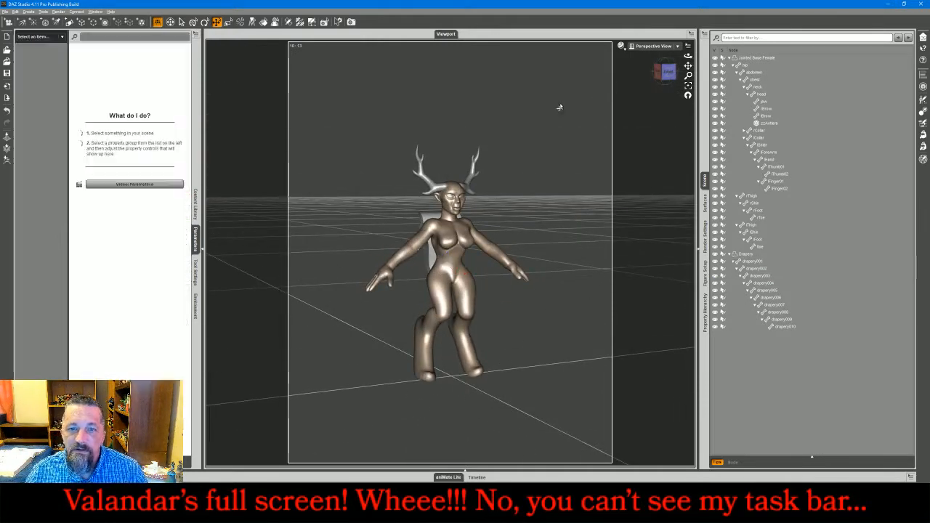
Switch to 3ds Max and start an empty scene without saving the current one
mouse_move(518, 479)
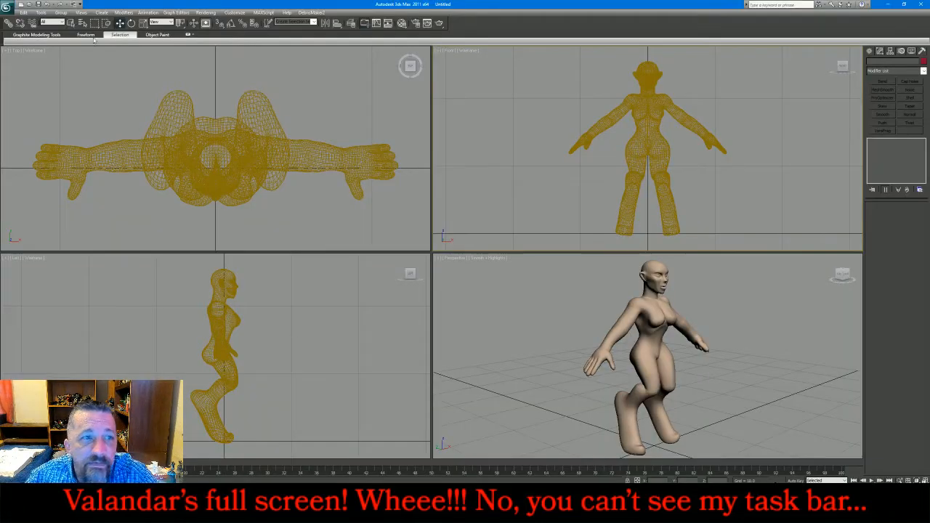
click(11, 6)
click(23, 25)
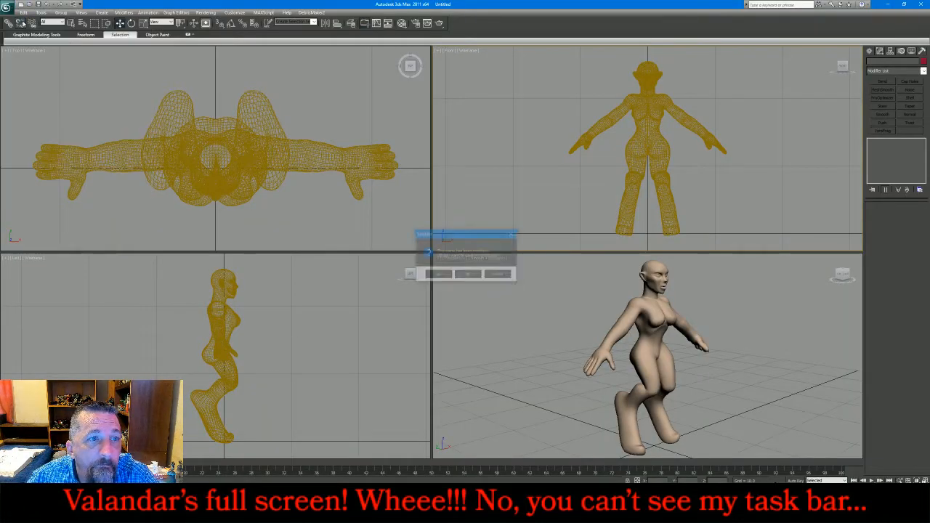
click(468, 275)
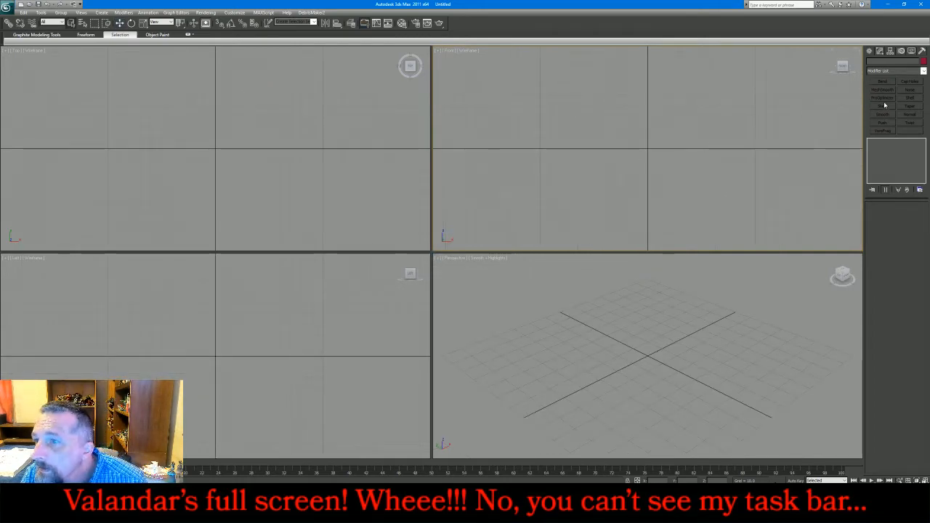
Create a standard cylinder centred on the origin in the Front view, with a radius of about 20 and a height of about 16
click(870, 53)
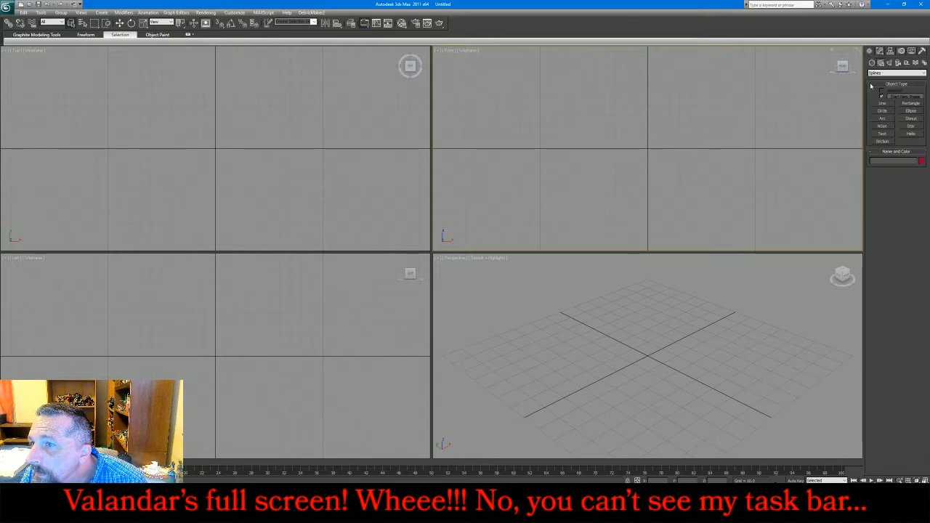
click(872, 63)
click(882, 113)
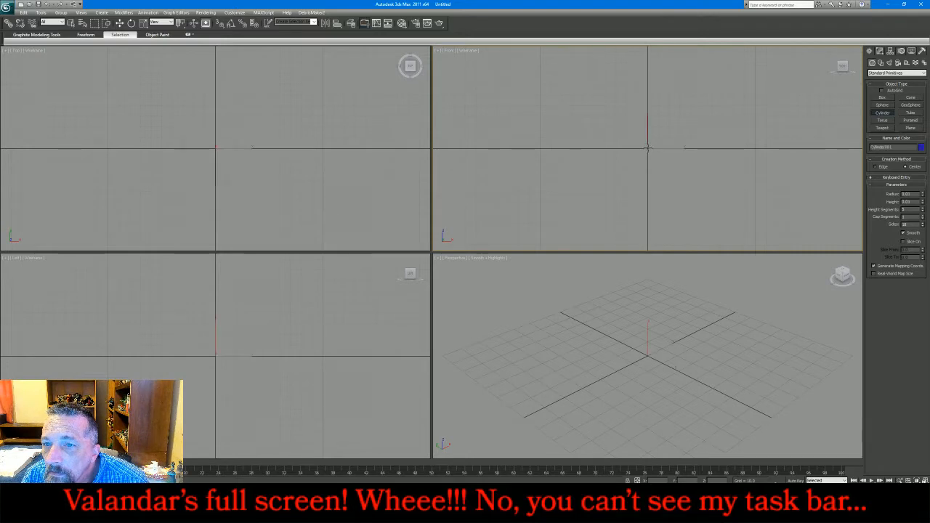
drag(647, 148, 657, 167)
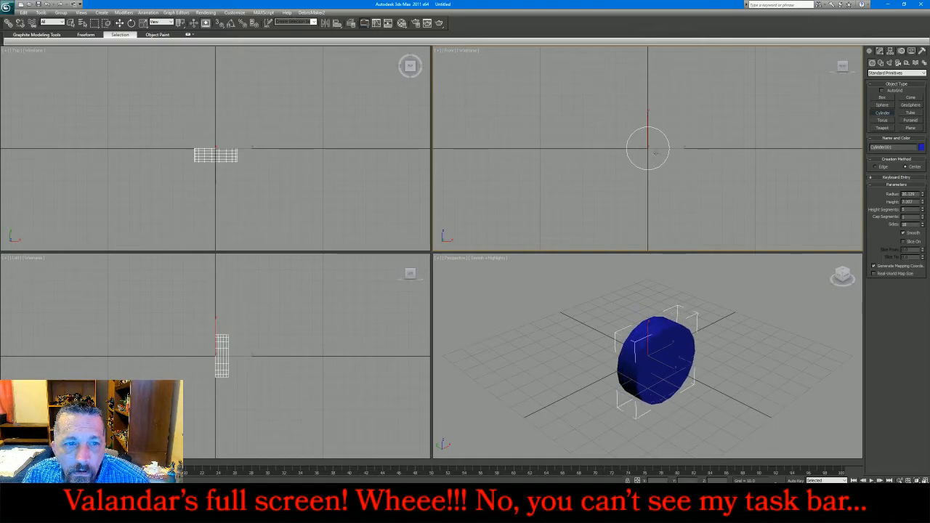
click(655, 151)
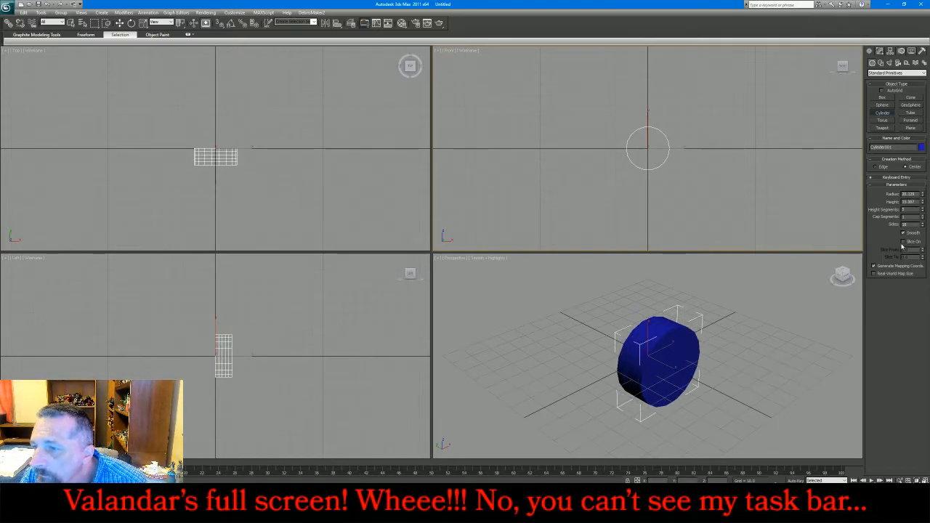
Give the cylinder 2 cap segments, 1 height segment and 10 sides
click(922, 217)
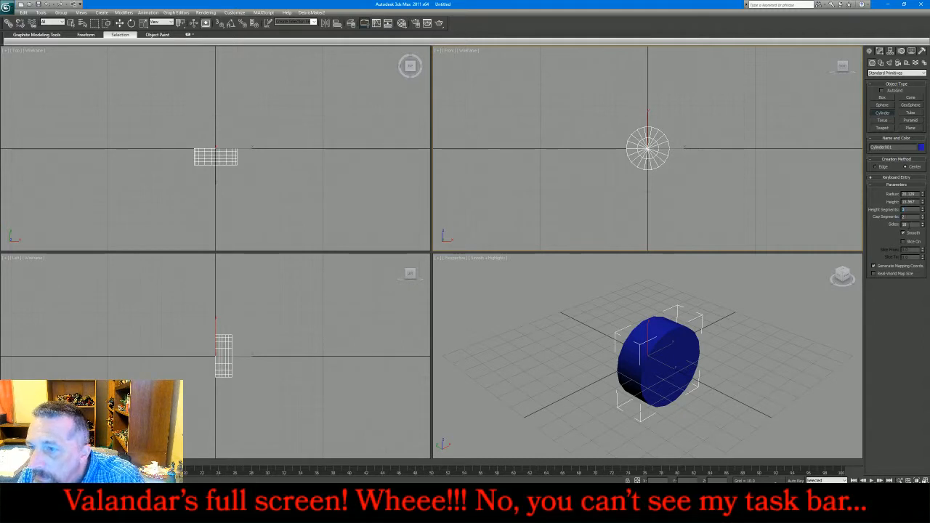
drag(908, 224, 898, 228)
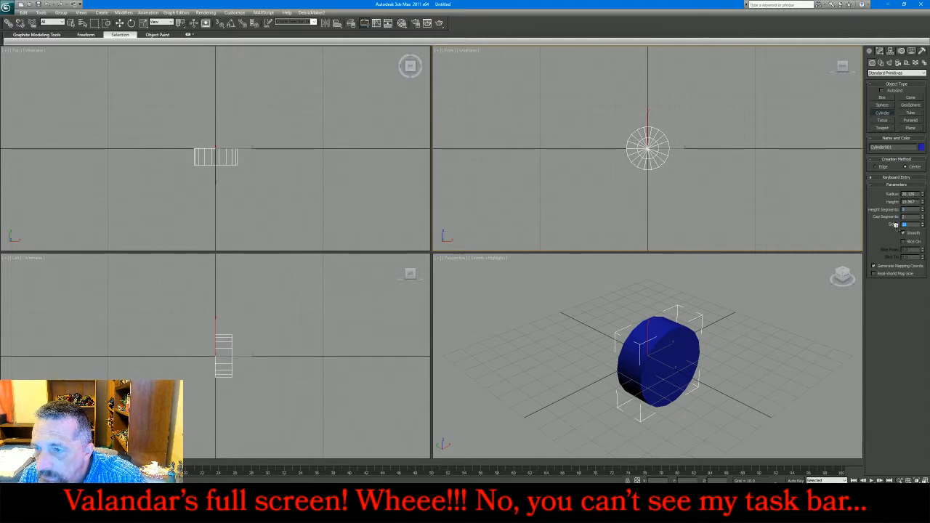
text(8)
key(Return)
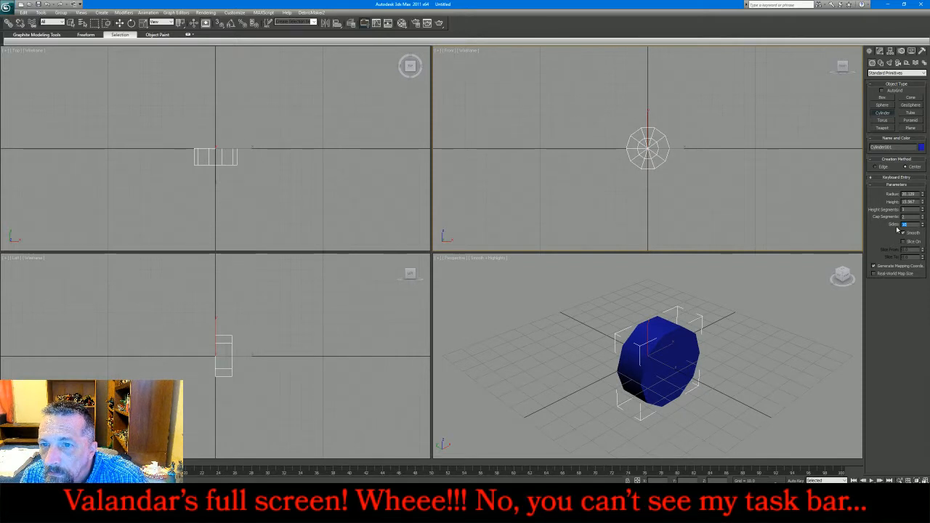
Convert the cylinder to an Editable Poly and select the centre and inner-ring vertices of both caps
click(879, 51)
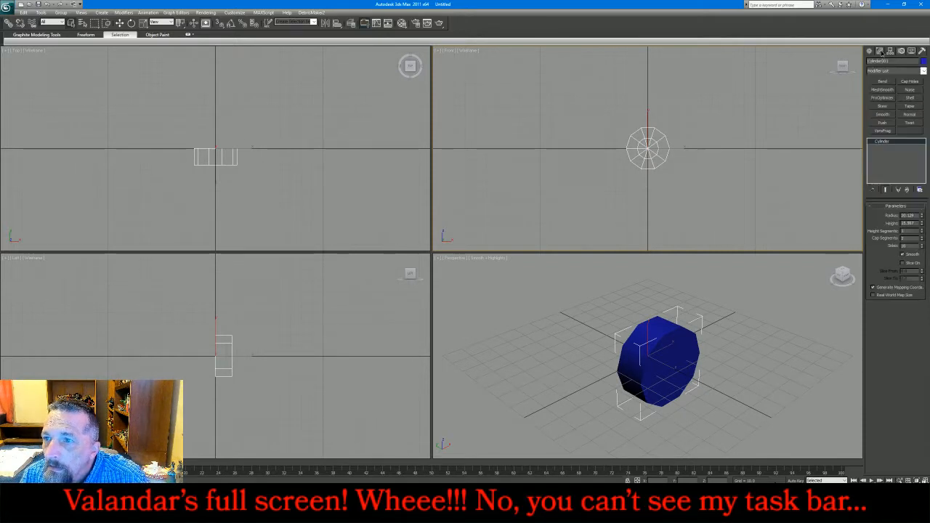
right_click(881, 141)
click(898, 198)
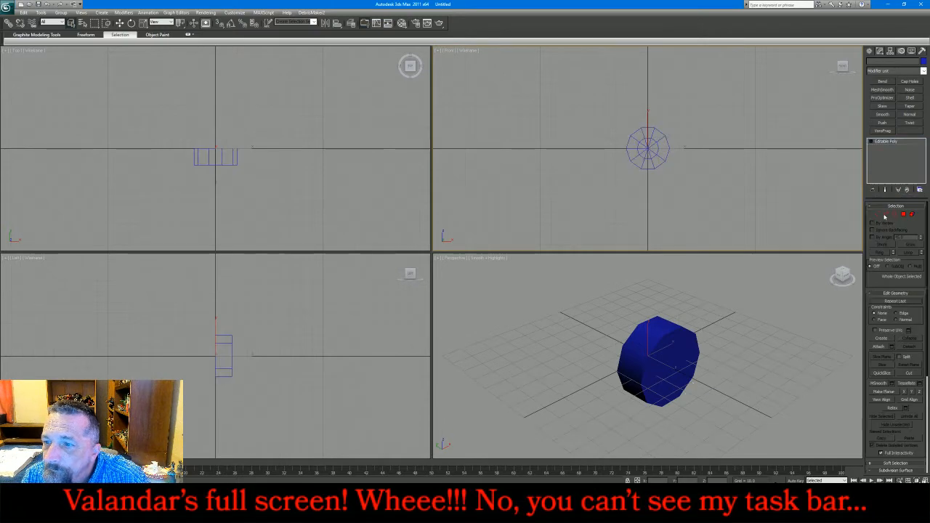
drag(634, 136, 664, 167)
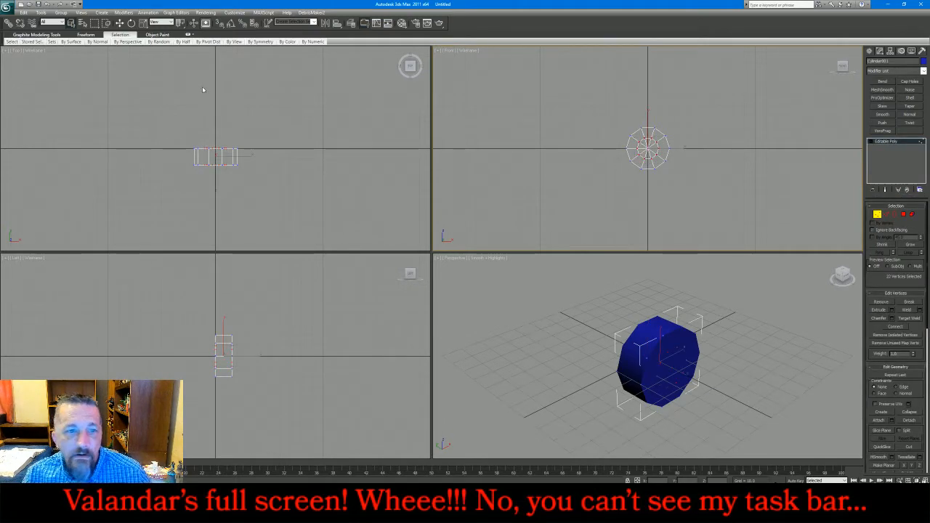
Deselect the back cap's vertices and move the front cap's inner ring and centre vertex outward in the Top view, forming a rounded dome
drag(263, 111, 169, 160)
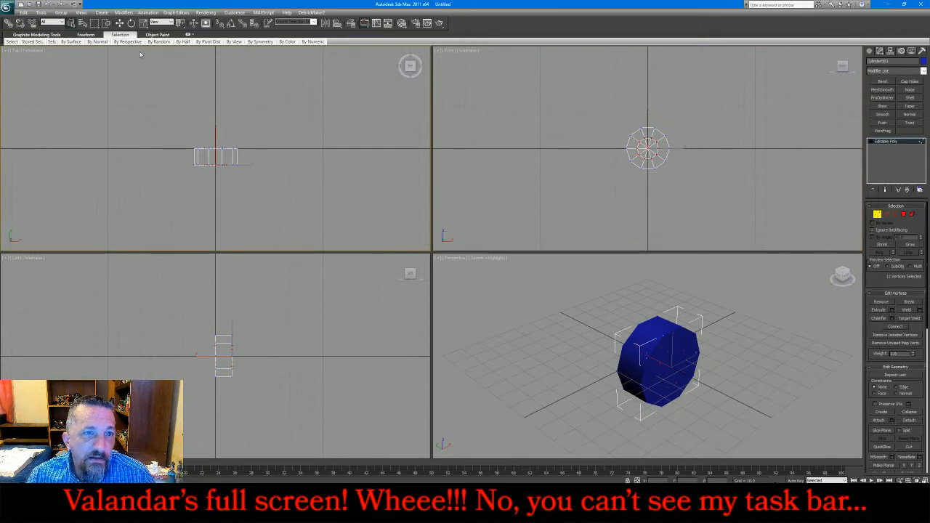
key(w)
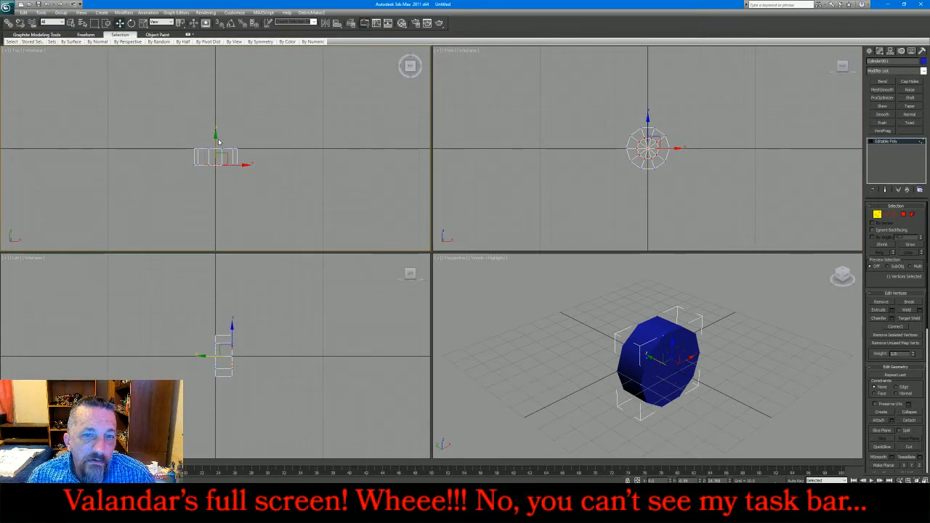
drag(216, 139, 216, 162)
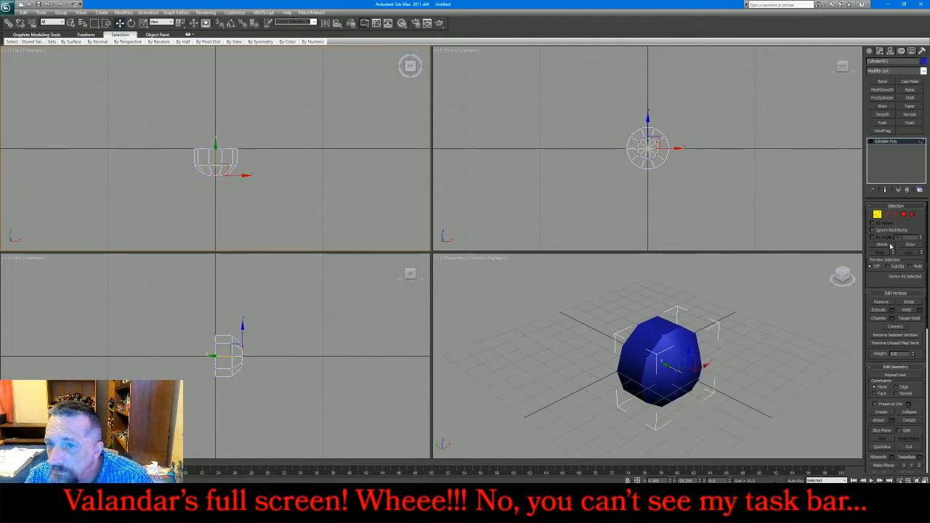
drag(213, 156, 213, 162)
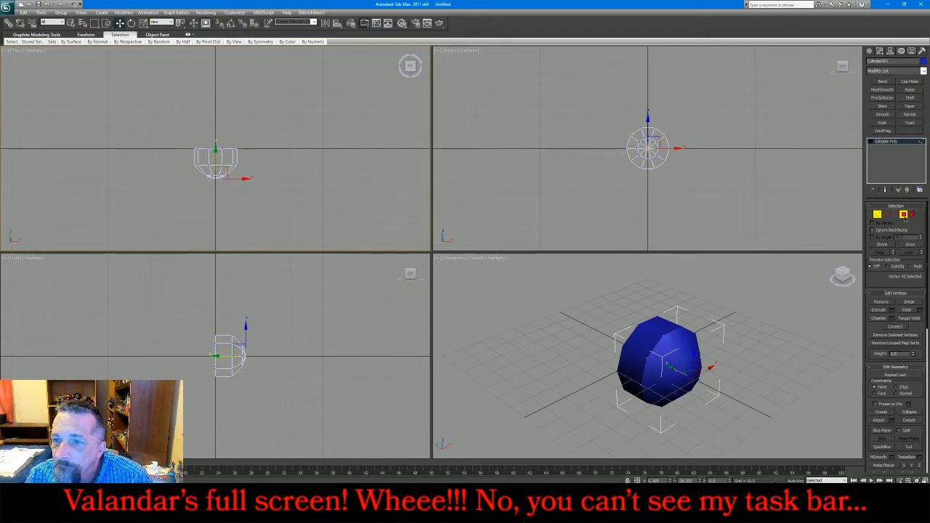
Select the ten side polygons of the cylinder and extrude them By Polygon by about 23 as separate petals
click(903, 214)
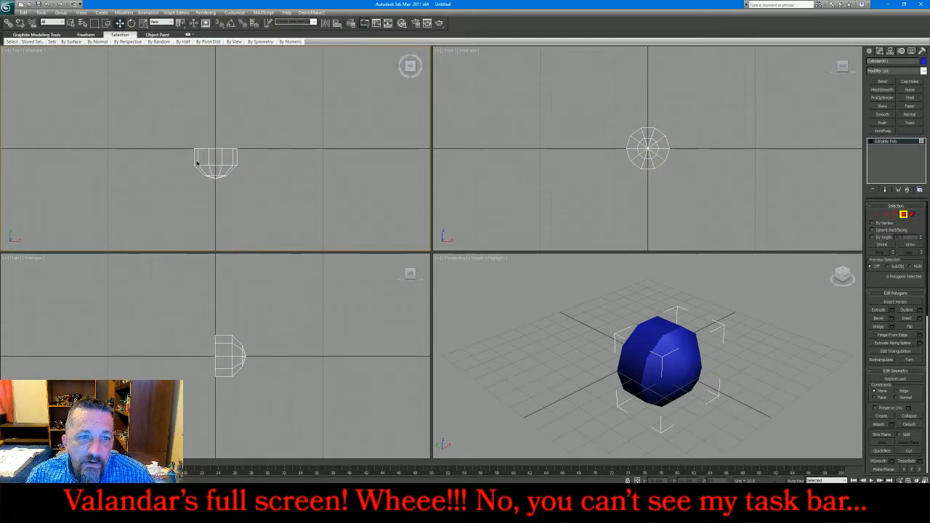
drag(181, 162, 254, 125)
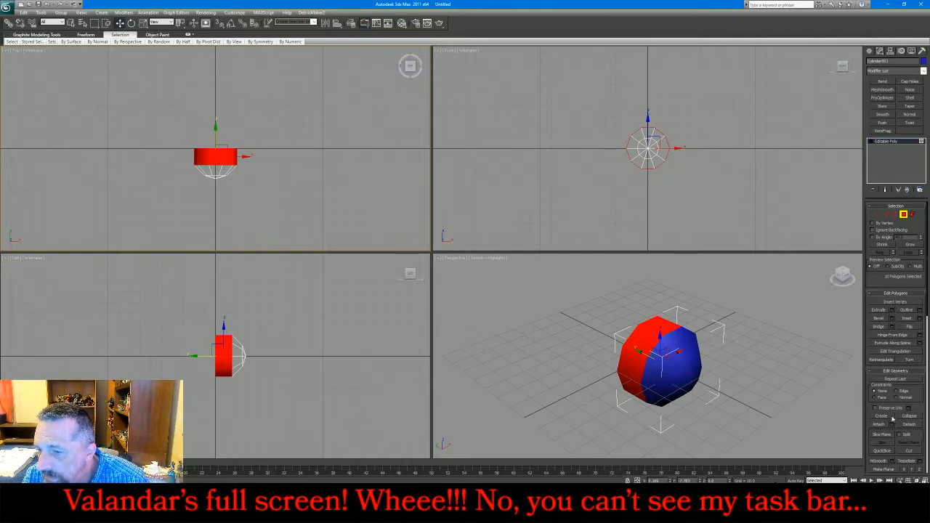
click(892, 310)
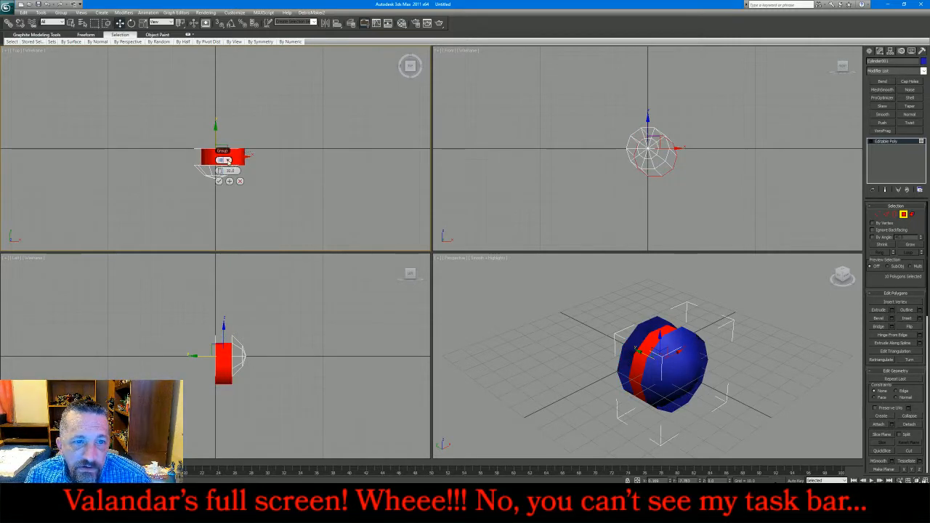
click(228, 160)
click(240, 185)
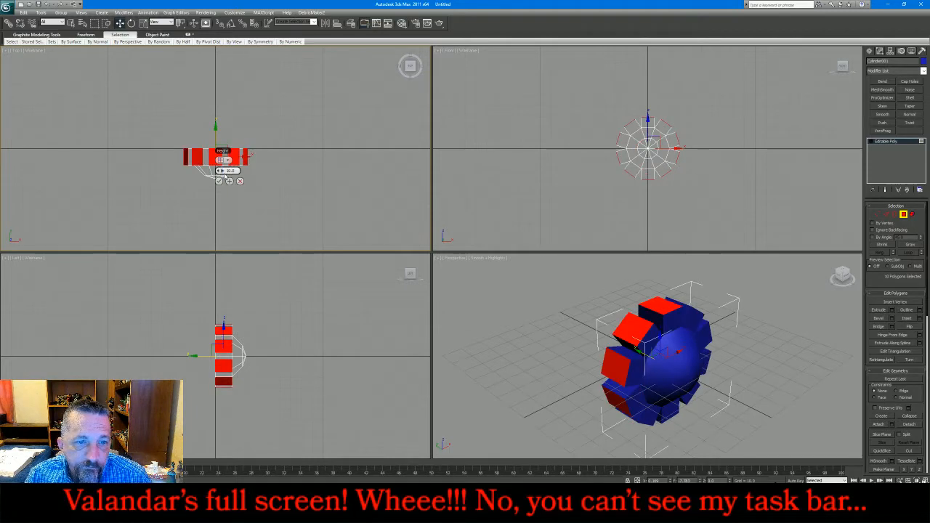
drag(222, 159, 223, 149)
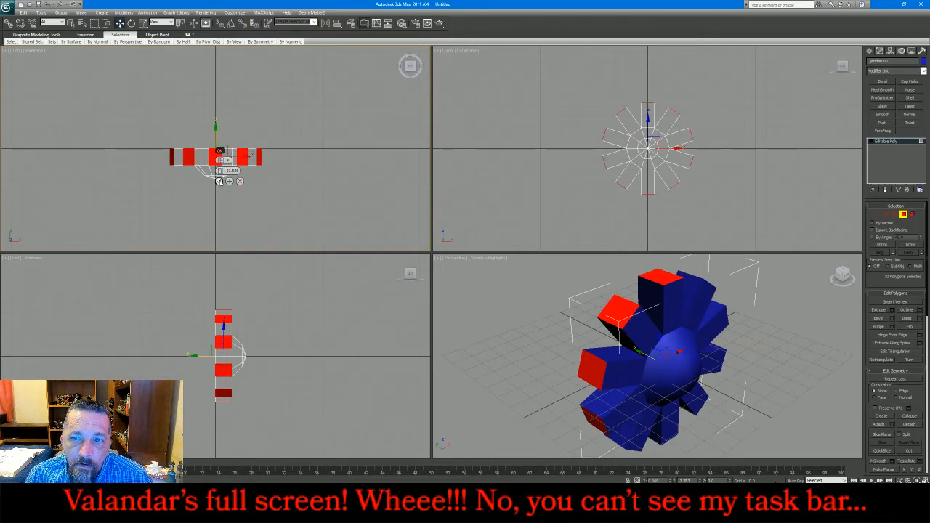
click(219, 180)
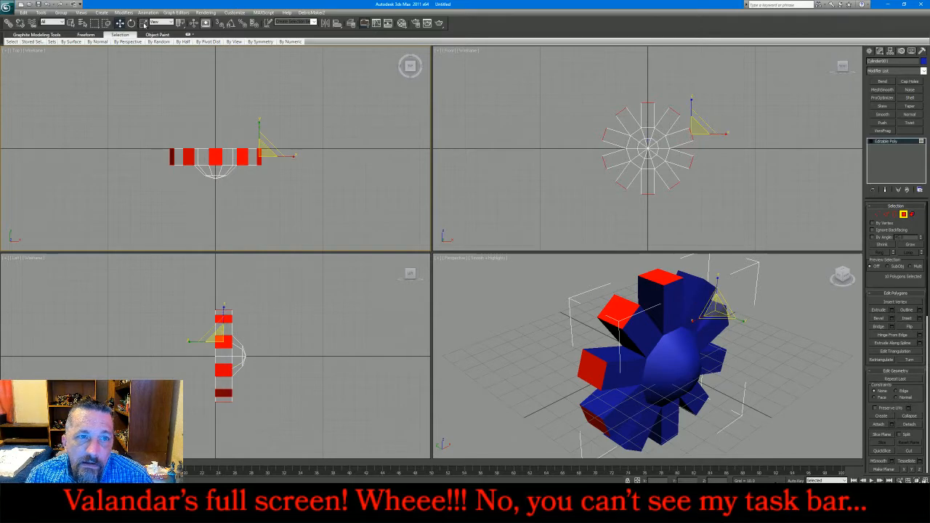
Scale the petals' outer faces wider in the Front view until neighbours nearly meet, and shift them slightly toward the dome side
click(726, 134)
drag(706, 121, 720, 87)
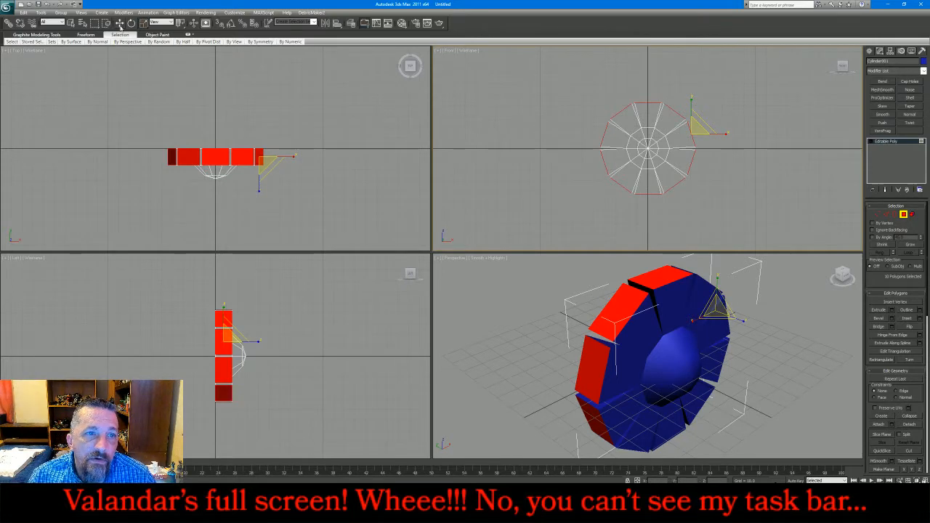
click(120, 23)
click(259, 135)
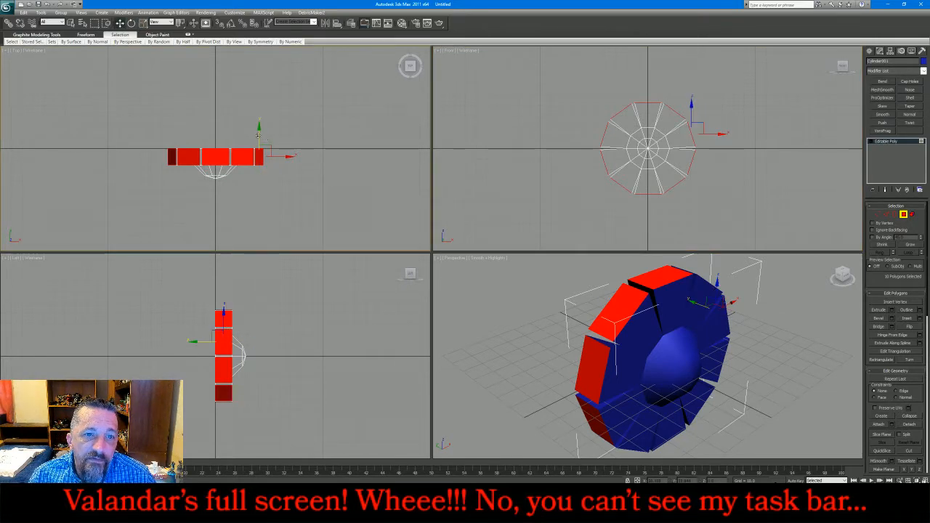
drag(258, 135, 253, 140)
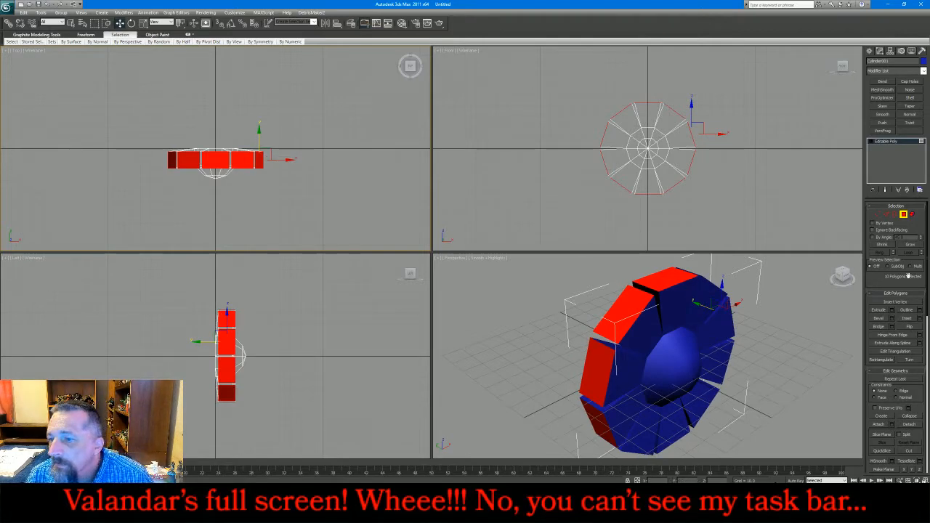
Extrude the ten outer petal faces again by about 15
click(891, 310)
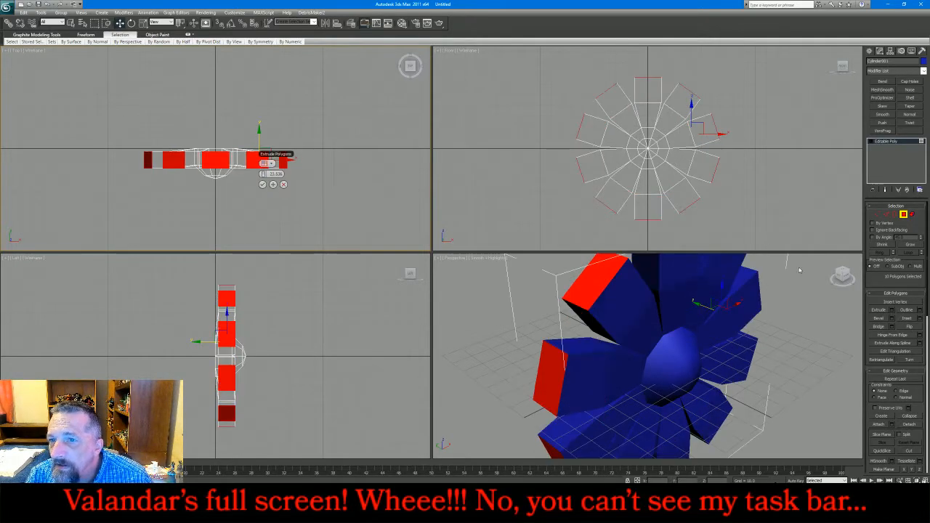
drag(264, 174, 244, 175)
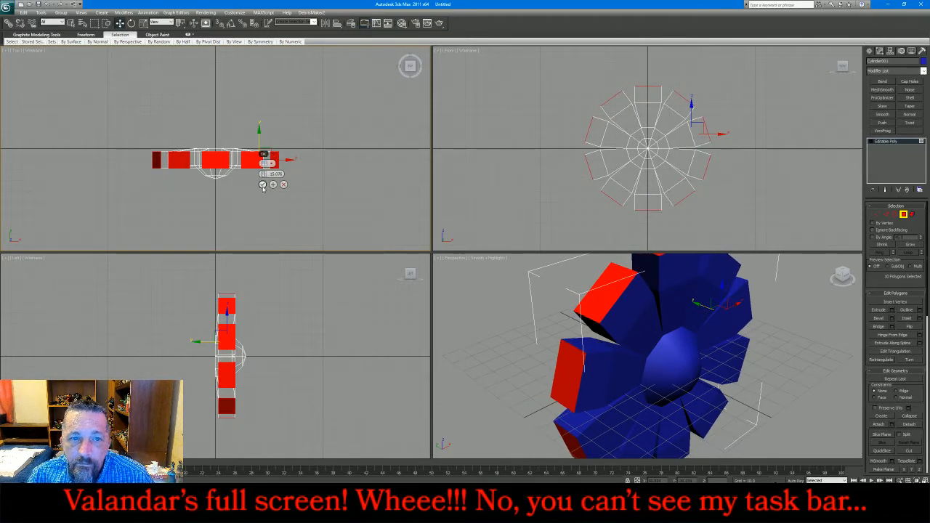
click(263, 184)
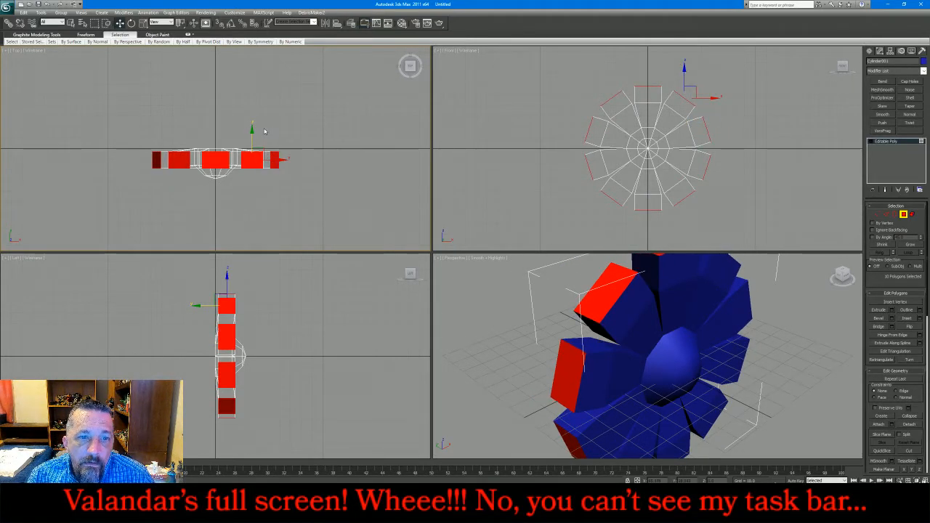
Shift the petal tip faces slightly further toward the dome side and scale them narrower in the Front view to taper the petals
drag(250, 142, 246, 146)
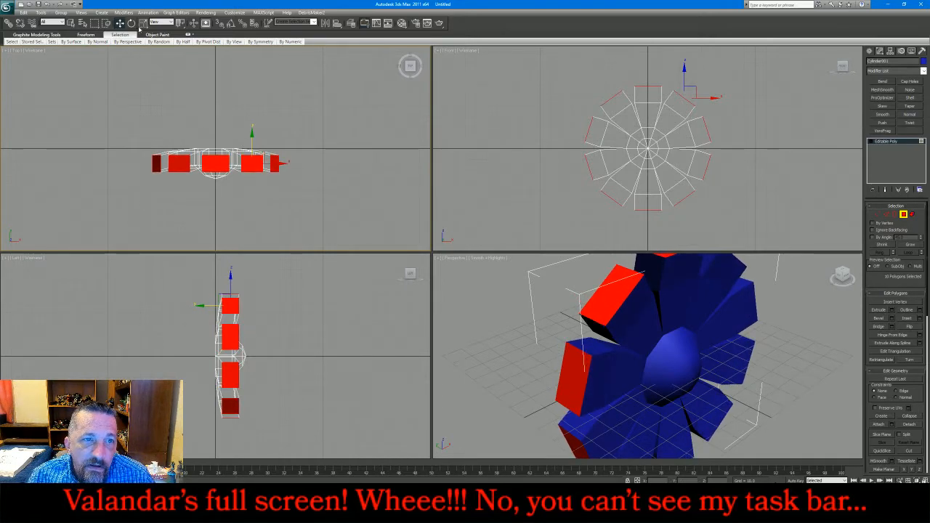
right_click(552, 145)
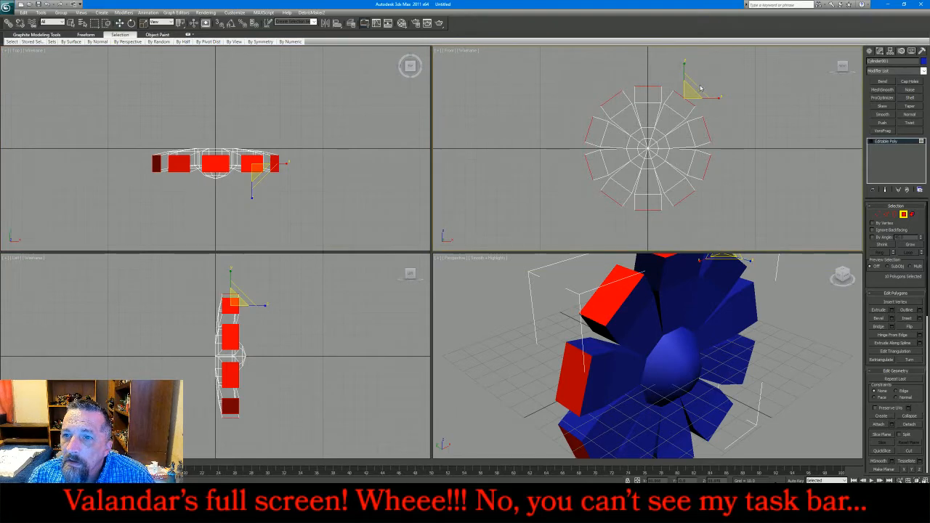
drag(696, 87, 692, 95)
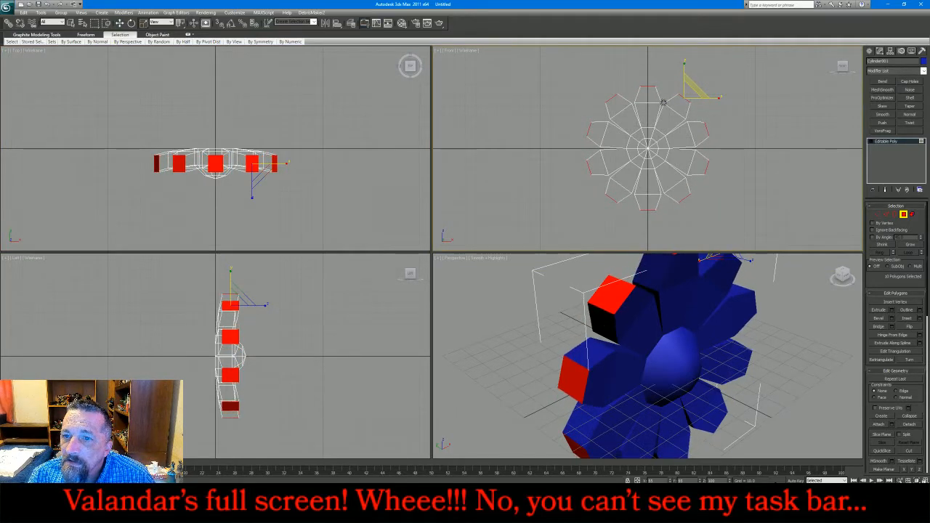
Connect the ten edges between the dome's rim and inner ring with 1 segment and 0 pinch, sliding the new loop close to the rim
click(886, 214)
scroll(241, 184, up, 8)
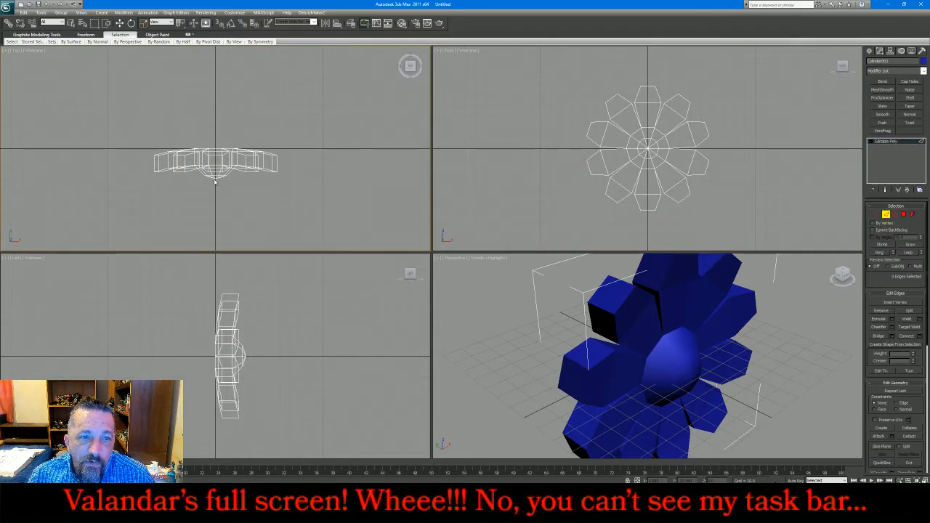
drag(135, 186, 372, 190)
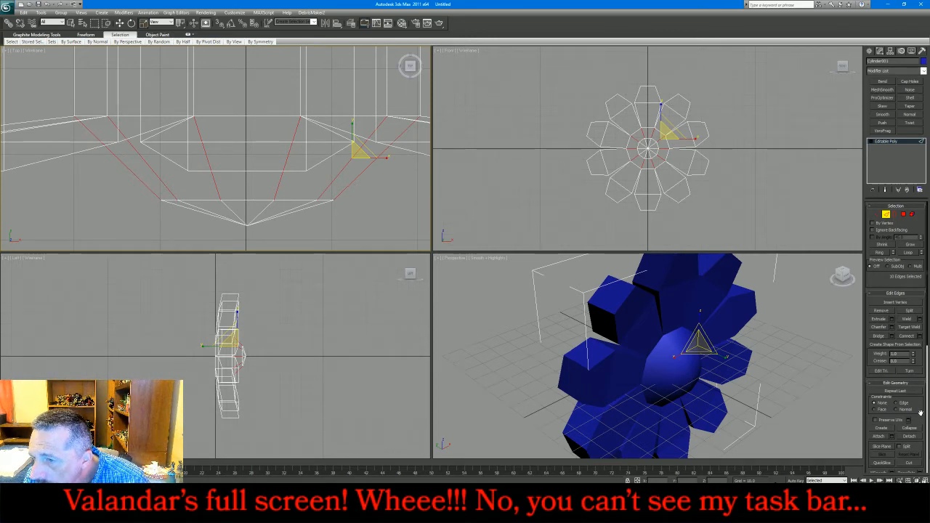
click(921, 336)
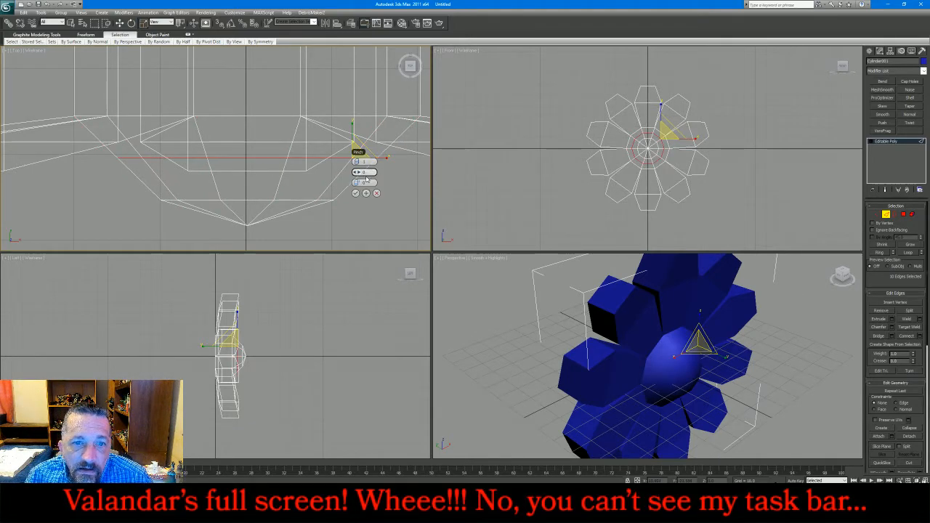
drag(356, 182, 215, 177)
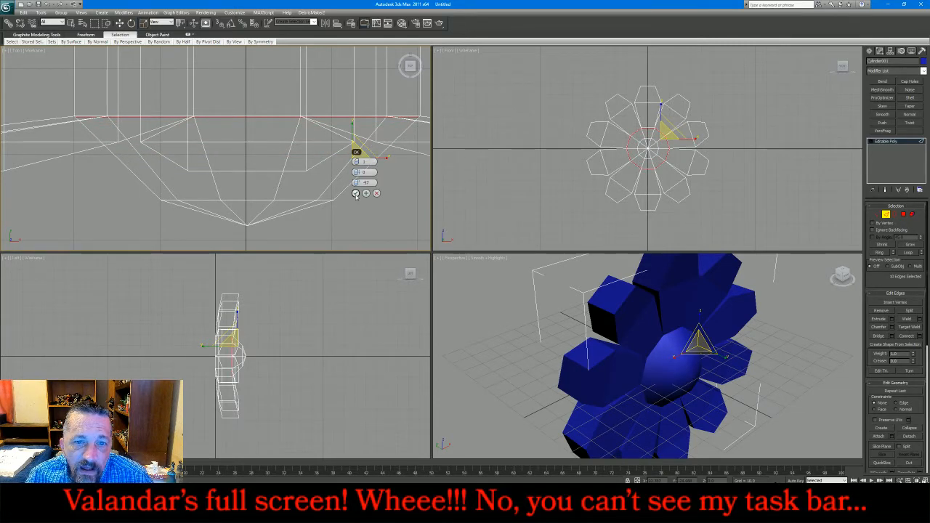
click(355, 193)
click(542, 211)
scroll(663, 149, up, 3)
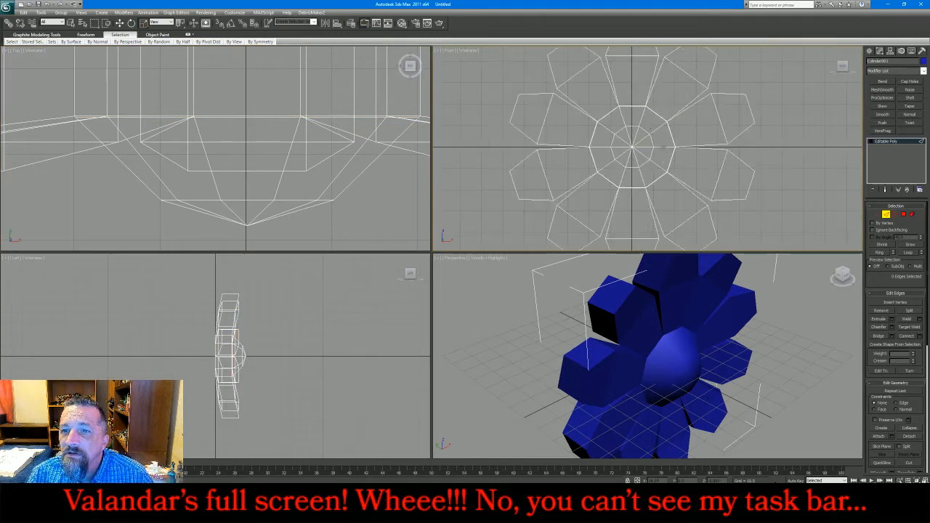
Select the radial edges between all the petals and connect them with one segment close to the flower's centre ring
drag(599, 80, 694, 126)
ctrl+drag(701, 168, 601, 212)
ctrl+drag(566, 175, 586, 199)
ctrl+drag(560, 131, 570, 158)
ctrl+drag(587, 91, 576, 123)
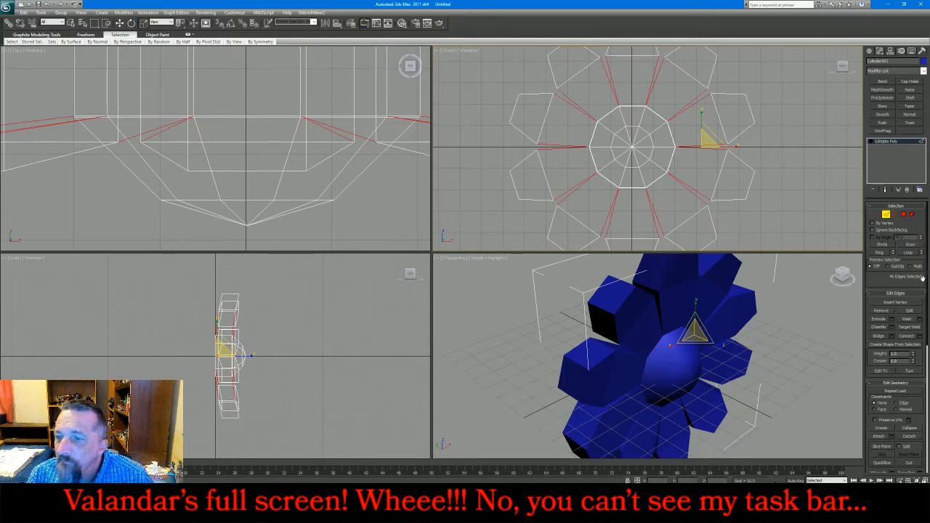
click(919, 337)
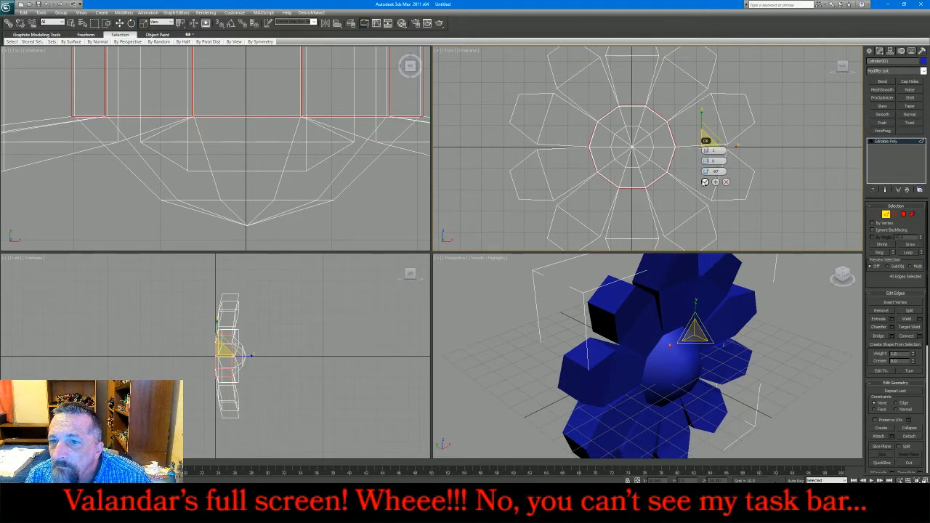
click(704, 182)
Try MeshSmooth on the whole flower to check its rounded shape, and remove the modifier
click(886, 214)
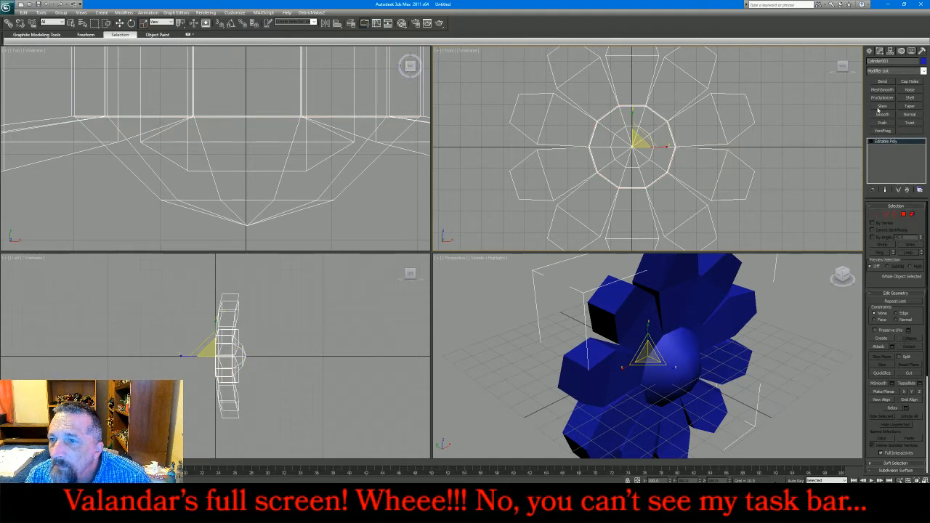
click(882, 90)
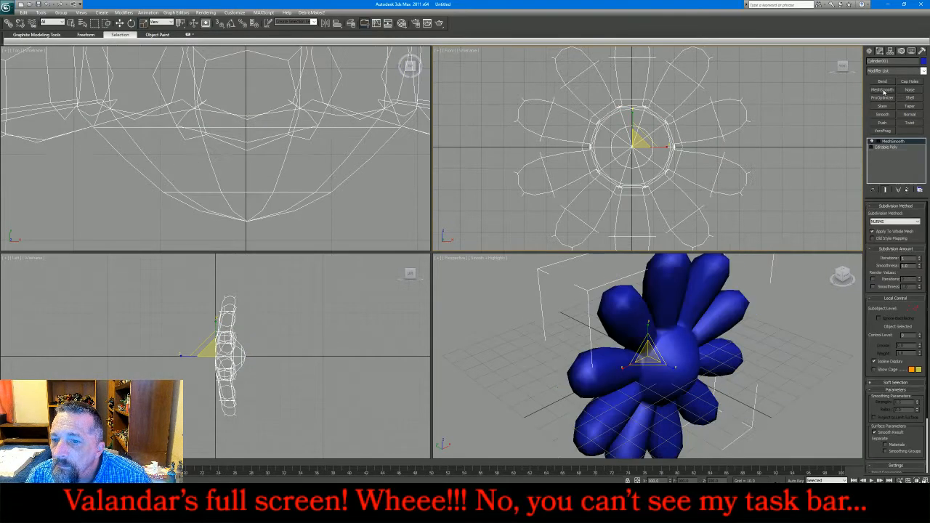
click(905, 189)
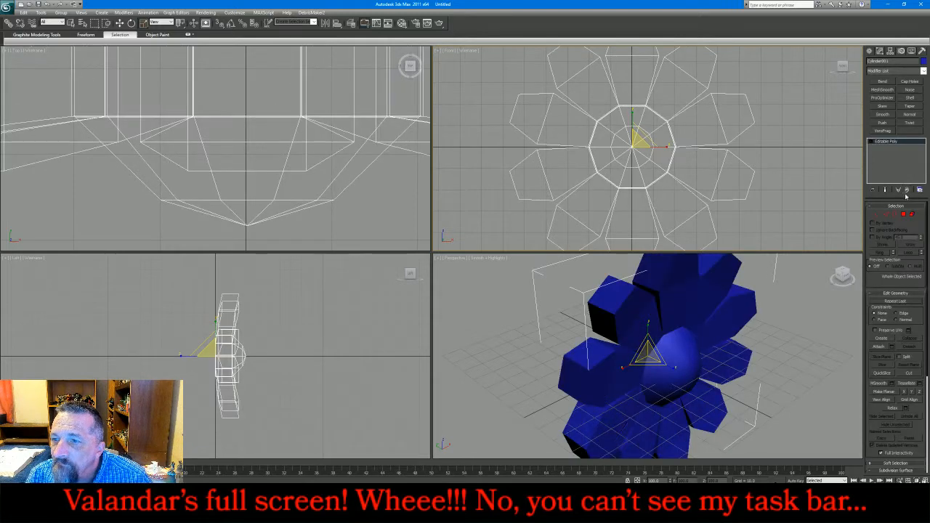
Select the edges running through the flower's thickness and connect them with one segment at slide 0
click(885, 214)
click(407, 216)
scroll(403, 194, down, 5)
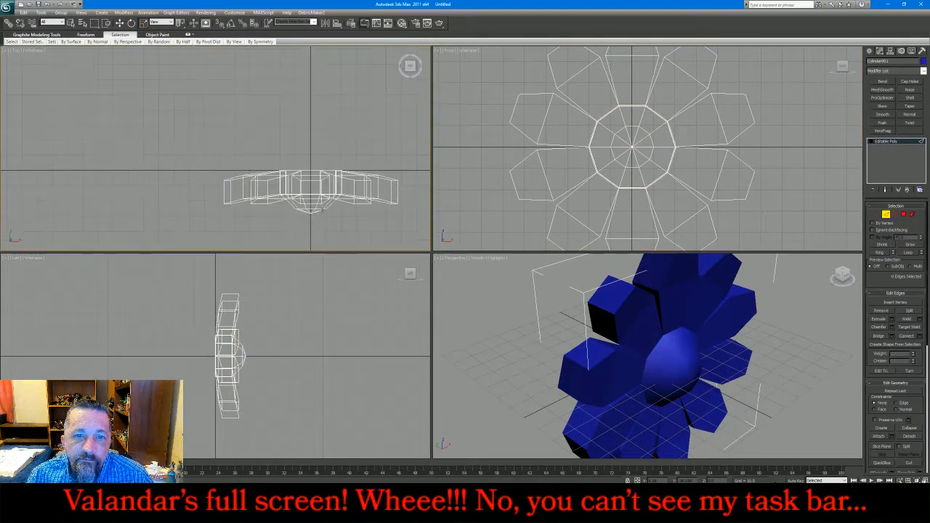
drag(406, 191, 218, 189)
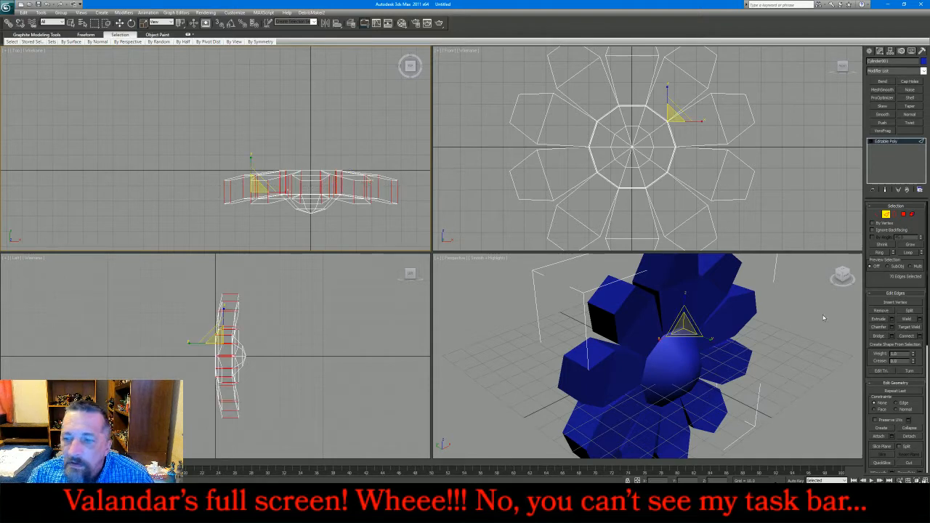
click(919, 336)
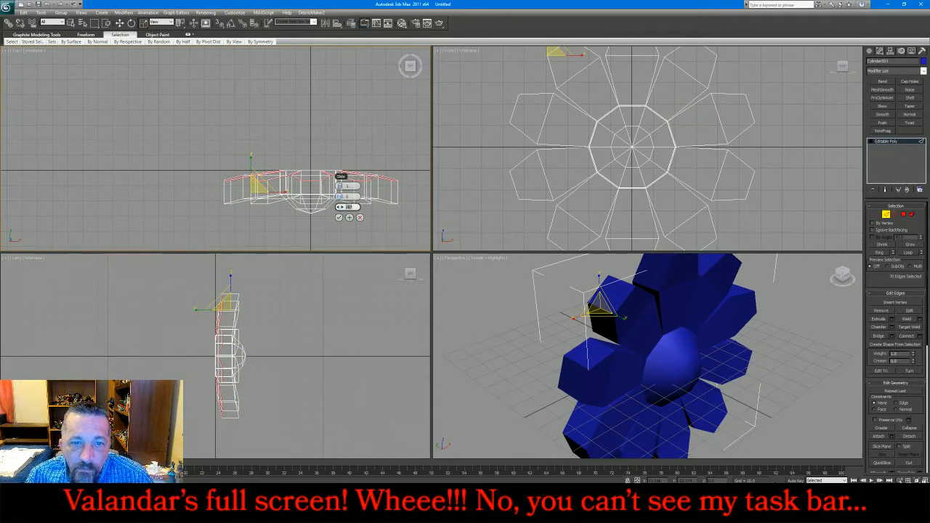
text(0)
key(Return)
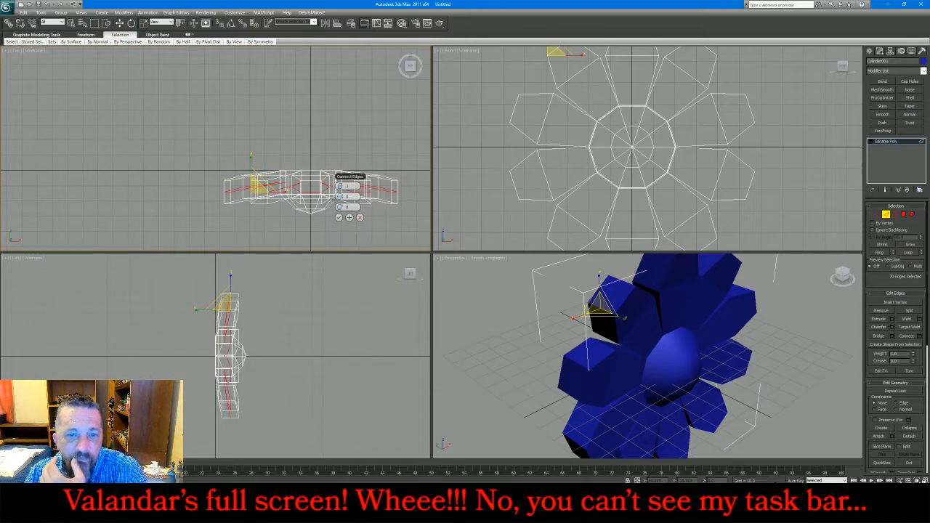
click(339, 218)
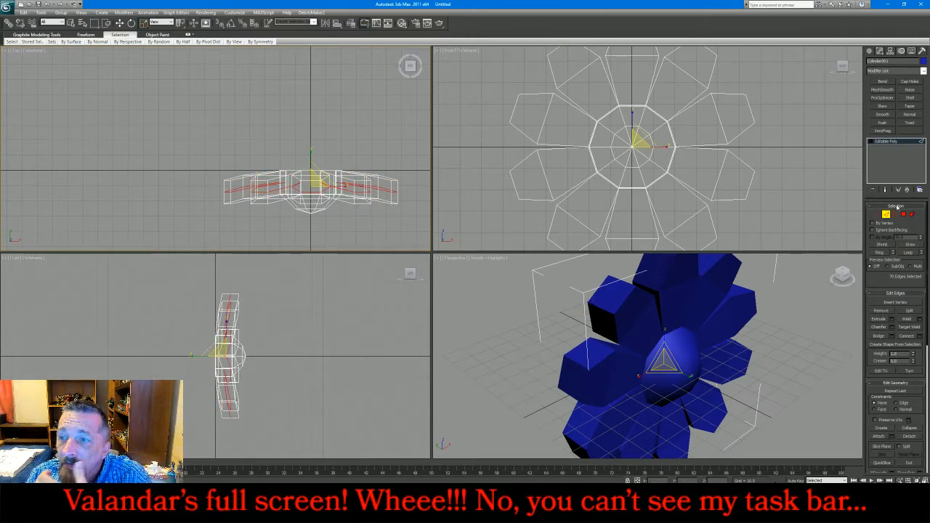
Try MeshSmooth on the flower with the new mid-thickness edge loop, and remove the modifier
click(886, 214)
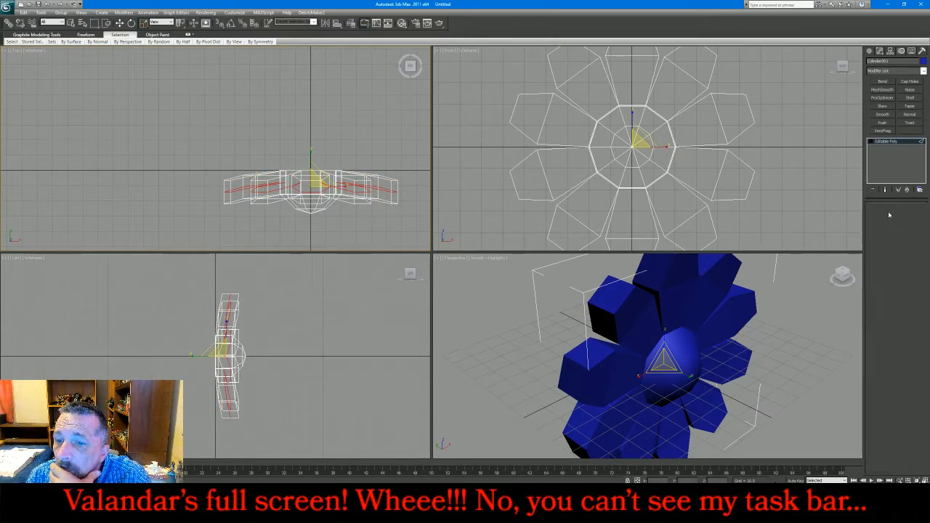
click(891, 91)
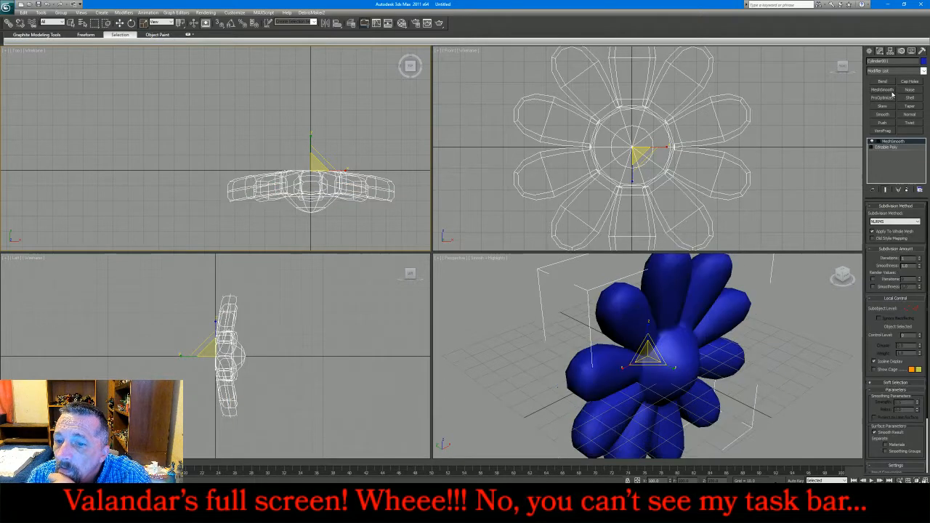
click(906, 190)
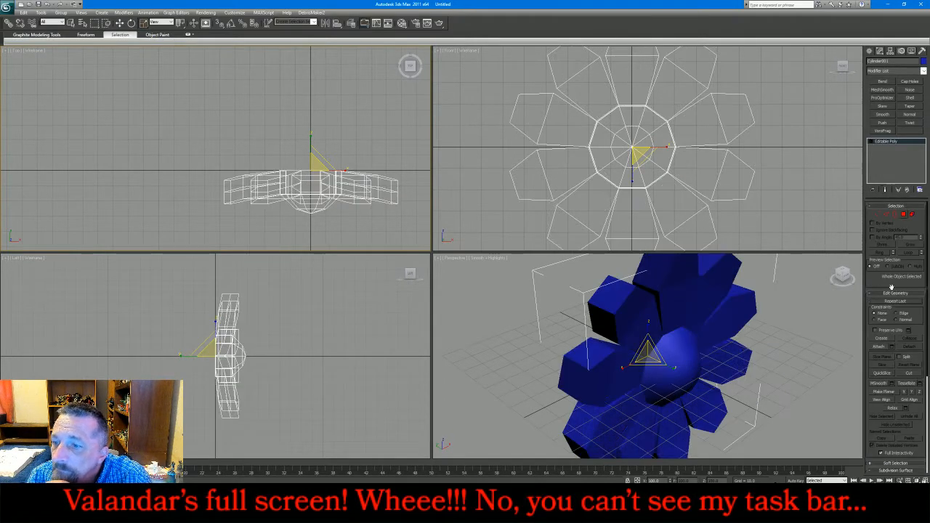
Chamfer the mid-thickness edge loop around the petals by about 4.8 with one segment
click(886, 214)
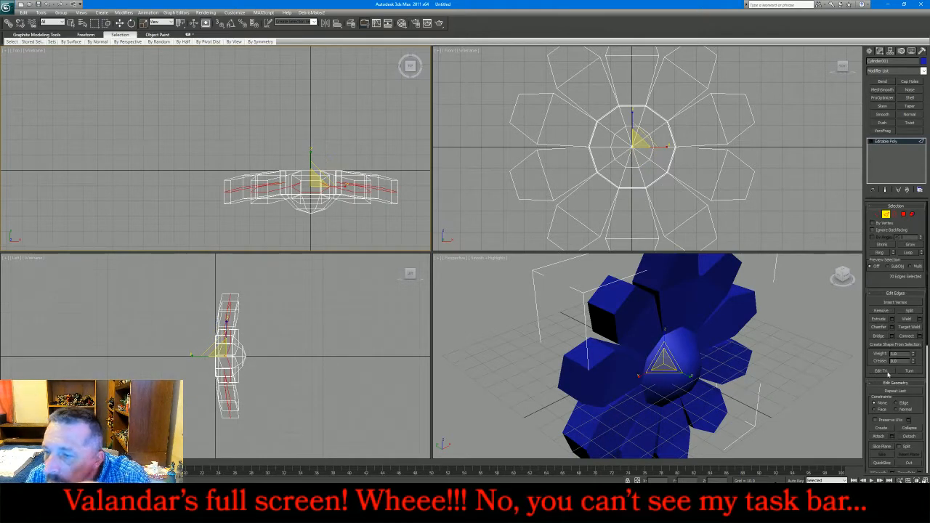
click(892, 328)
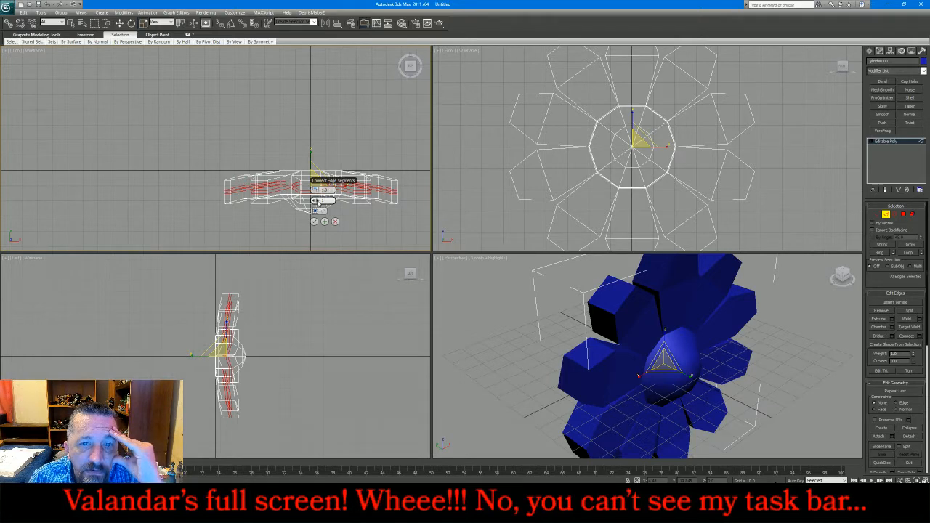
drag(317, 190, 316, 185)
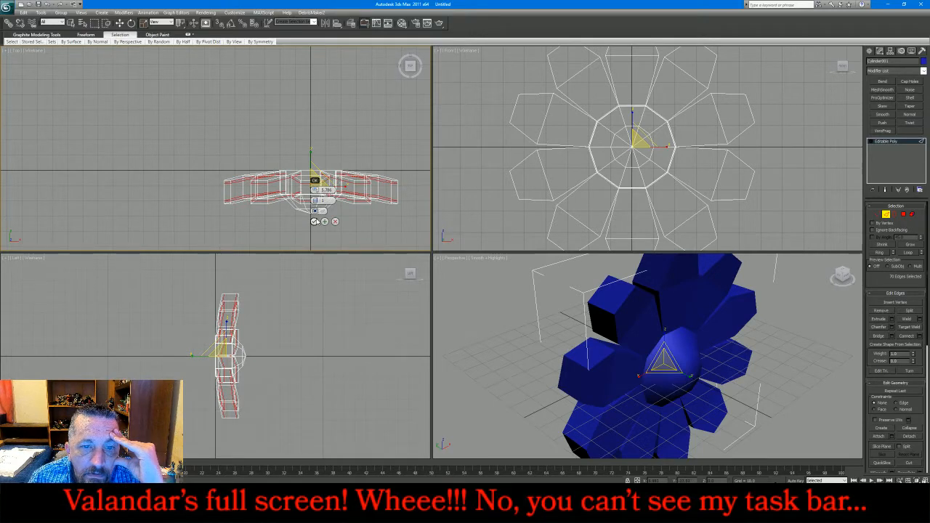
drag(315, 191, 314, 189)
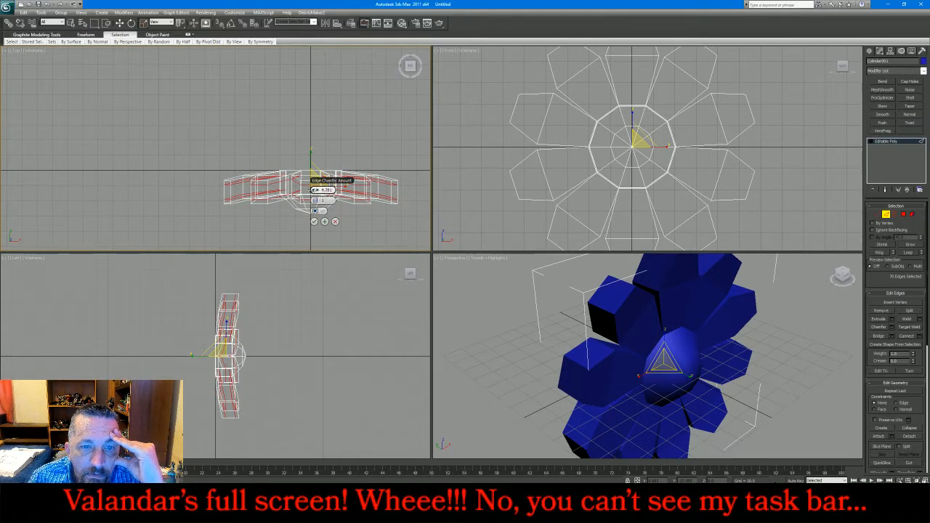
click(314, 221)
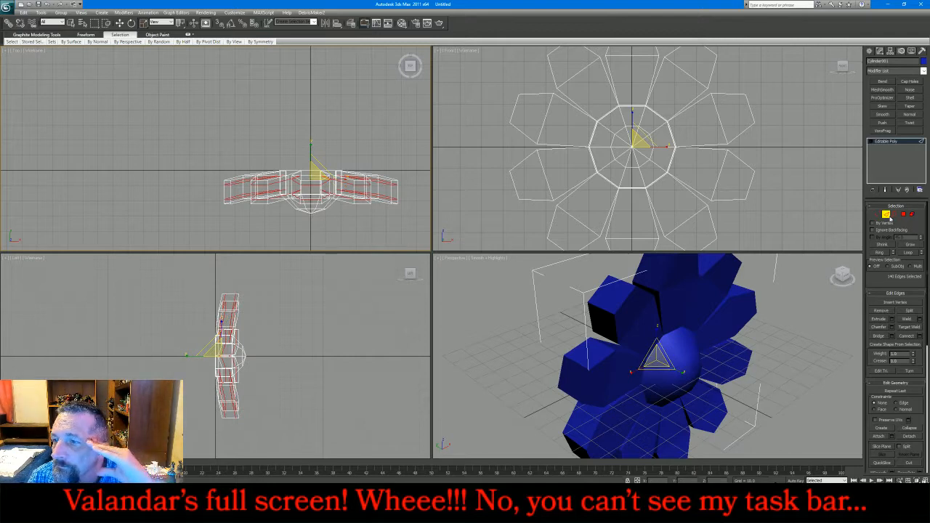
Apply MeshSmooth to the whole flower and inspect the smoothed petals from the front
click(887, 215)
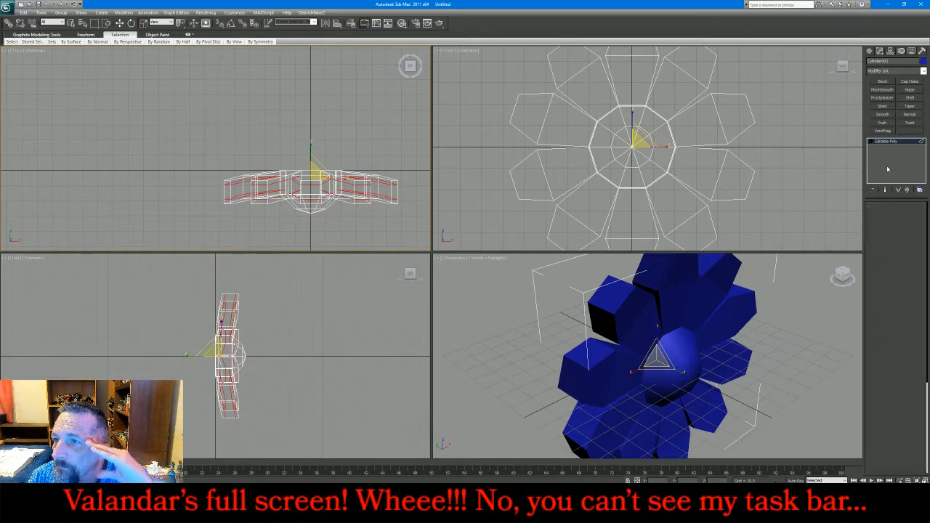
click(884, 89)
click(716, 323)
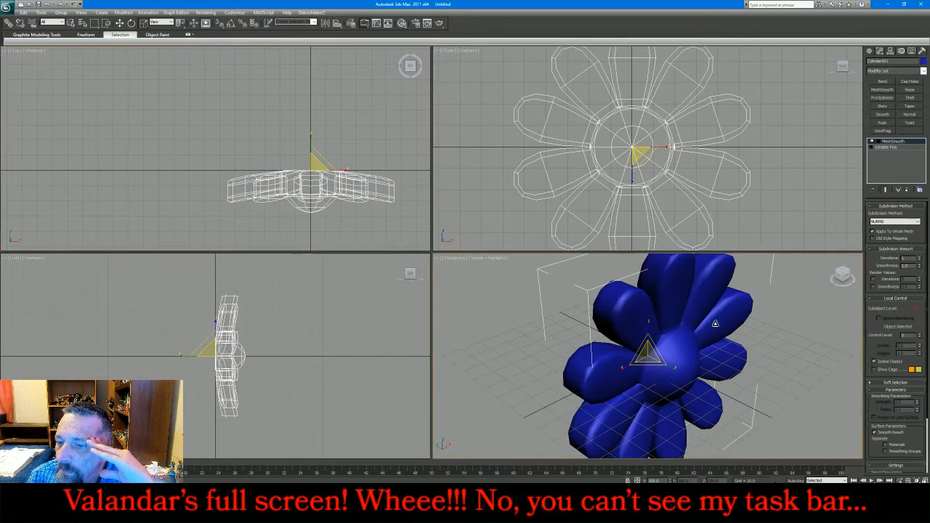
scroll(716, 323, down, 2)
scroll(715, 323, up, 1)
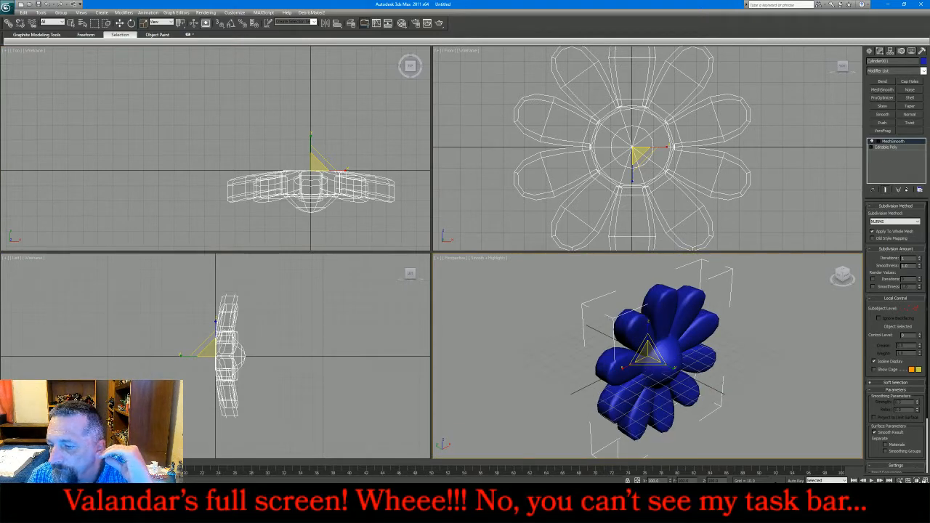
click(916, 489)
drag(671, 368, 640, 337)
alt+middle_drag(644, 340, 720, 302)
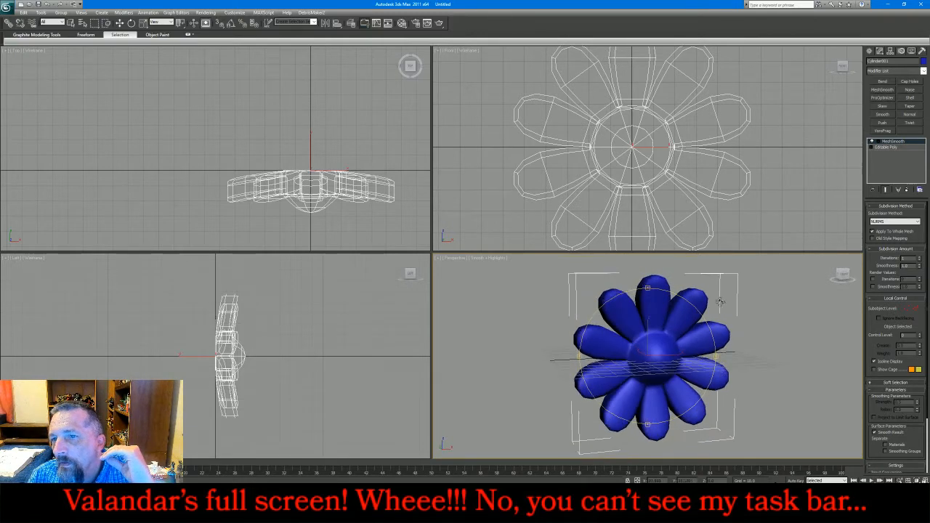
Collapse the flower's MeshSmooth modifier into the Editable Poly
right_click(893, 141)
click(849, 215)
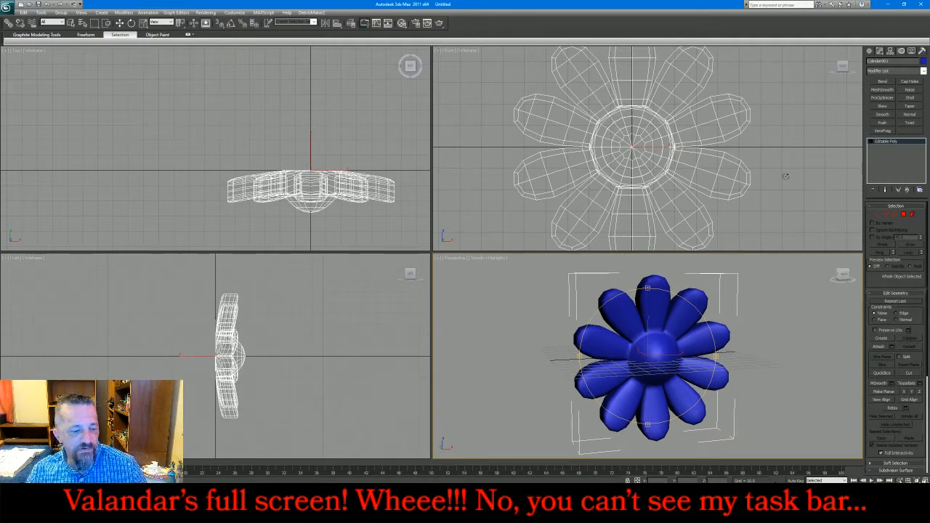
key(shift+ctrl+z)
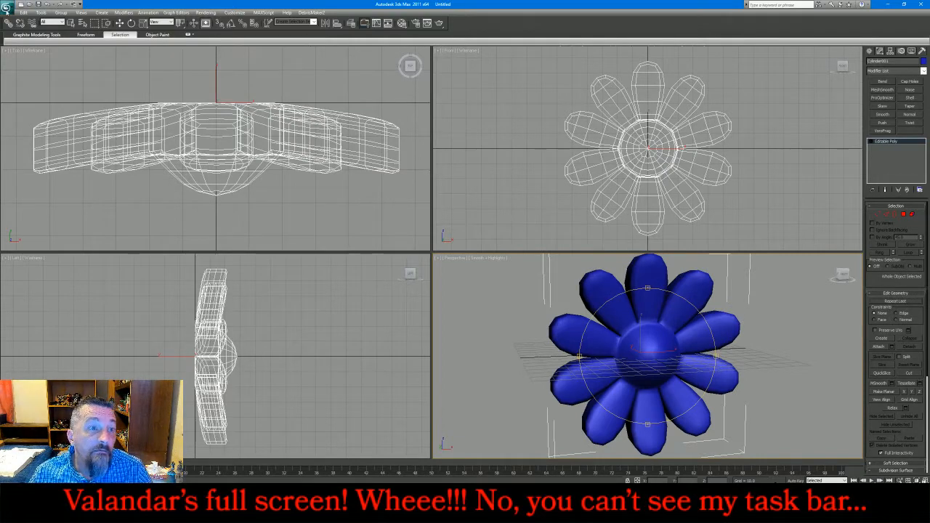
Export only the selected flower as an OBJ file named zzDaisy, using the current export options
click(7, 8)
mouse_move(47, 123)
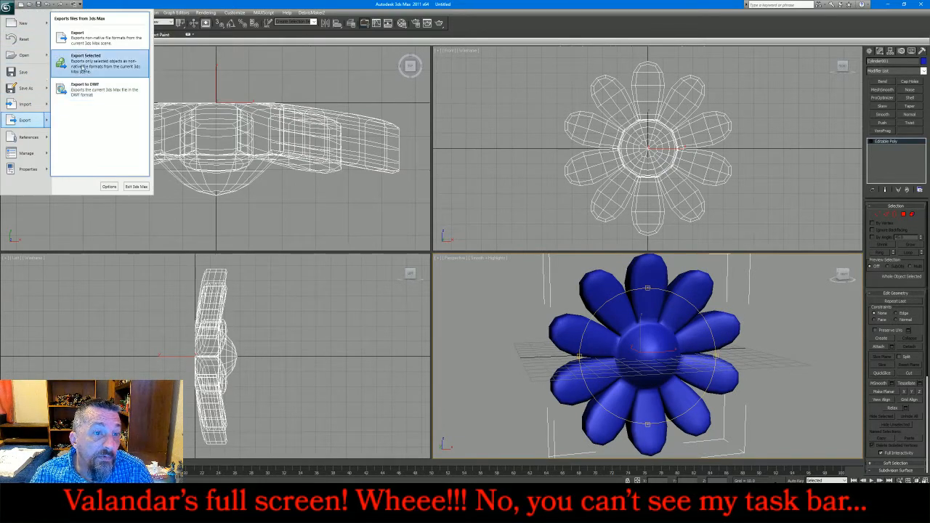
click(84, 66)
text(zzDaisy)
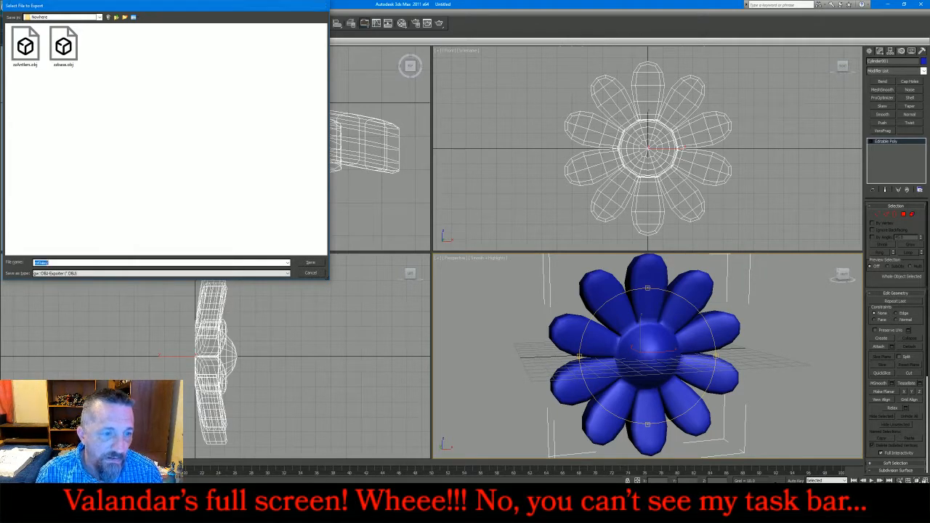
key(Return)
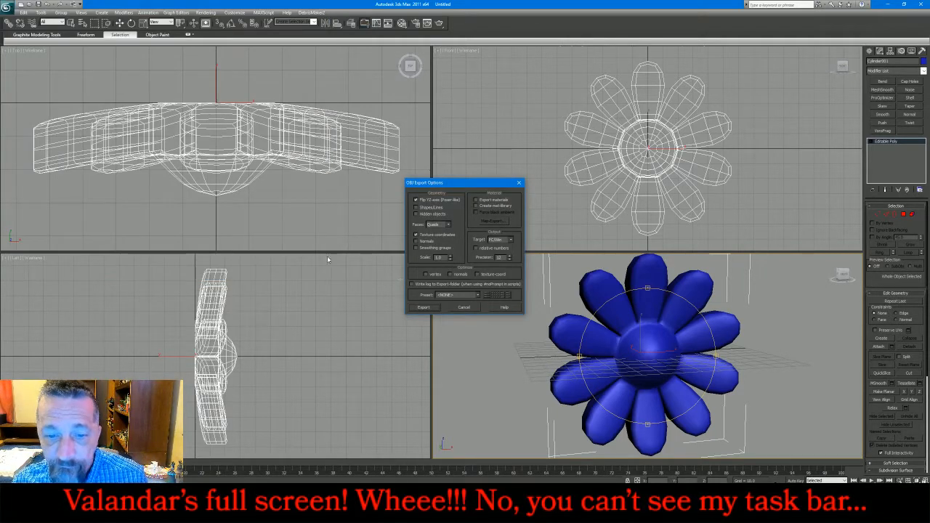
click(420, 307)
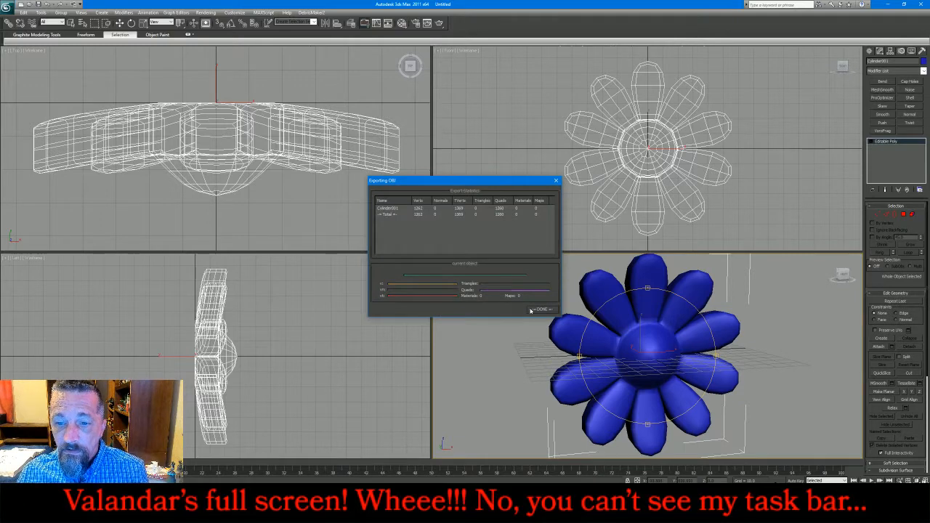
click(541, 309)
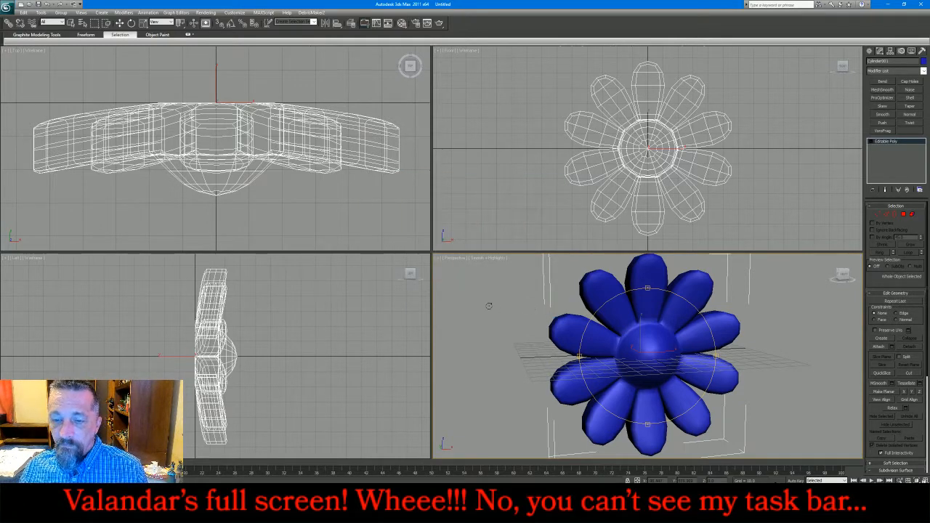
Switch to DAZ Studio, select the Jointed Base Female figure and browse its Props in the content library to the weapons near the end
key(alt+Tab)
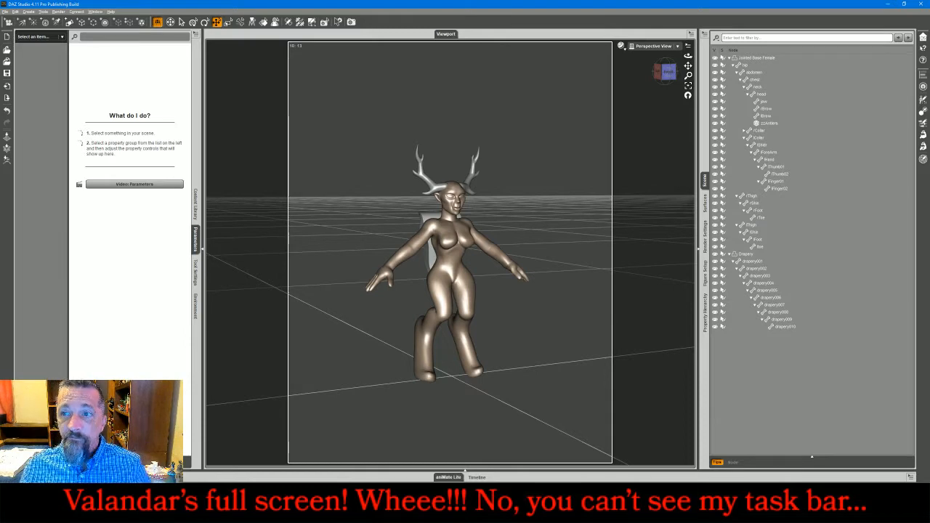
click(772, 58)
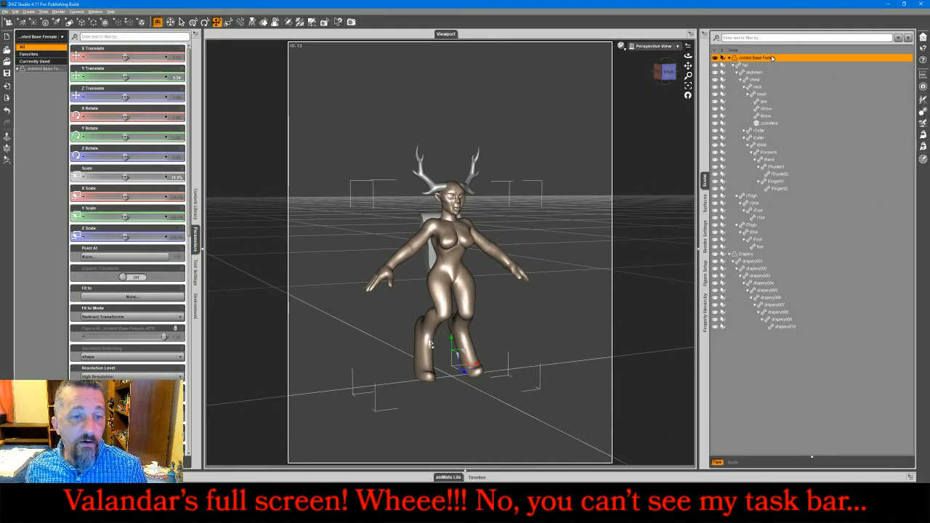
click(196, 209)
click(107, 73)
scroll(158, 227, down, 3)
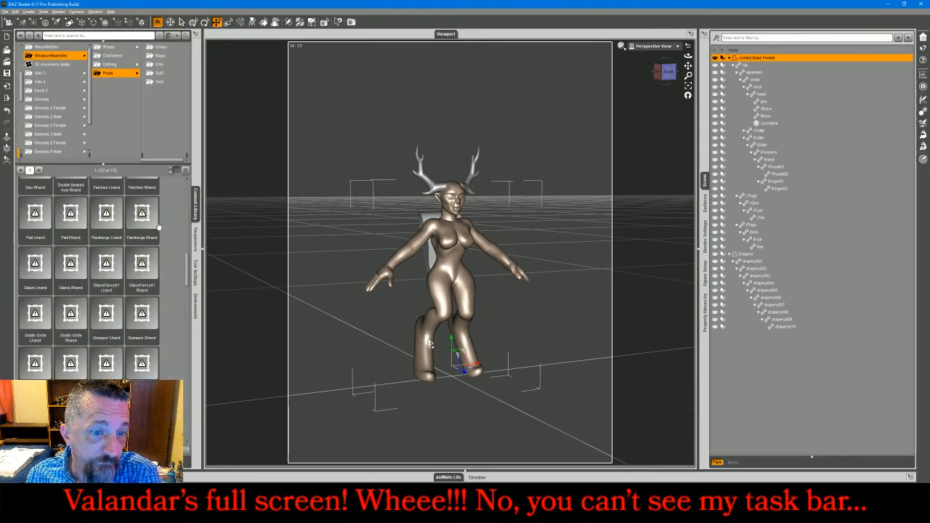
scroll(158, 227, down, 10)
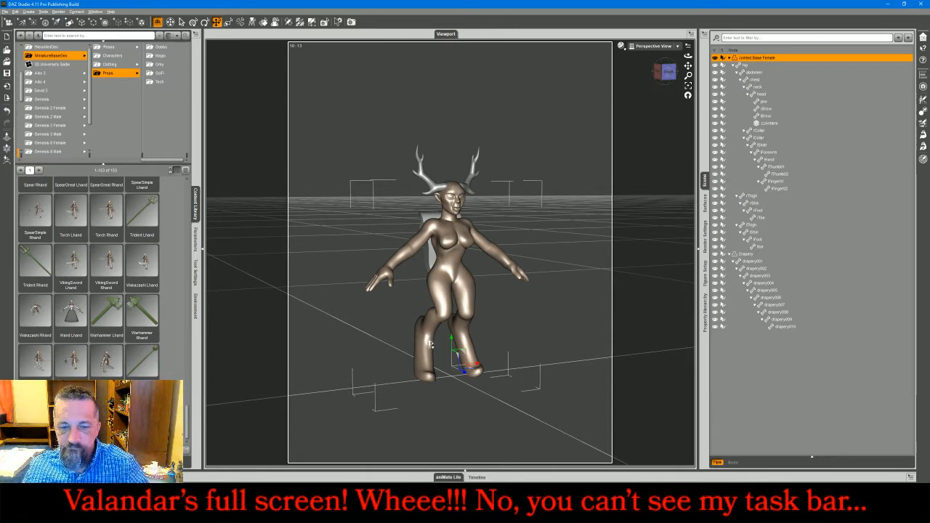
Check the YouTube live chat in Firefox and return to DAZ Studio
key(alt+Tab)
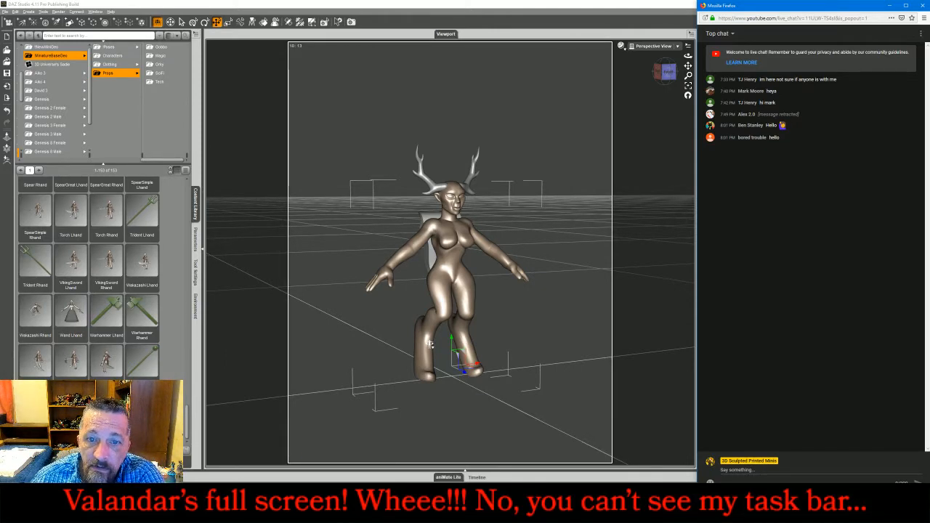
key(alt+Tab)
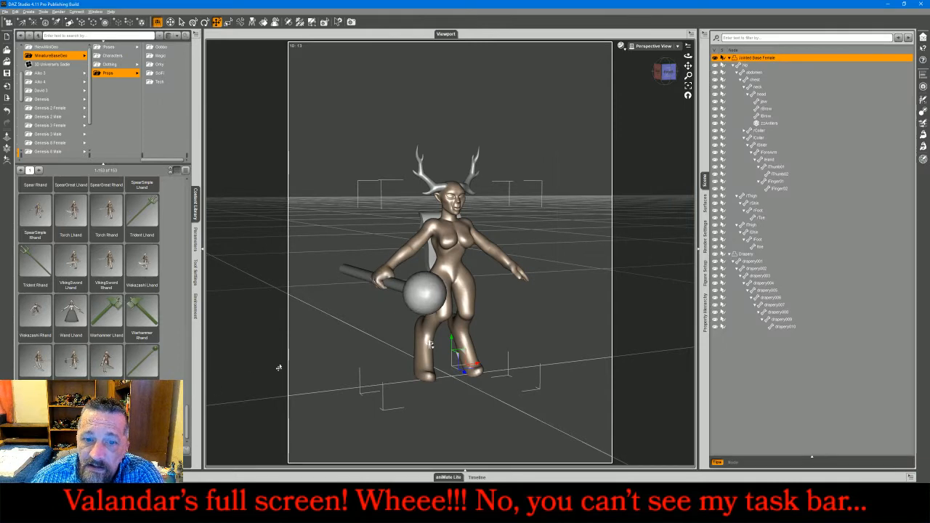
Move the wizard's staff in the Back View so its shaft sits inside the grip of the right hand
click(654, 46)
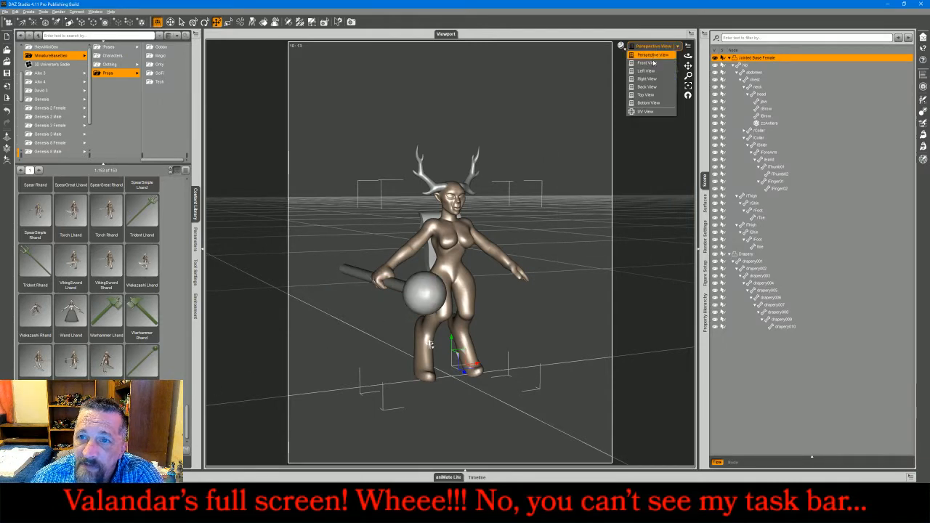
click(646, 86)
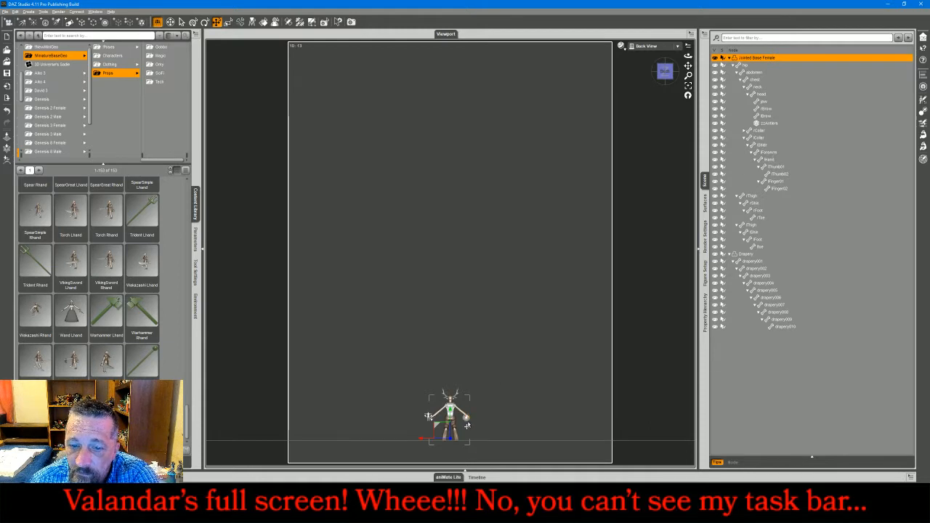
click(468, 425)
click(688, 91)
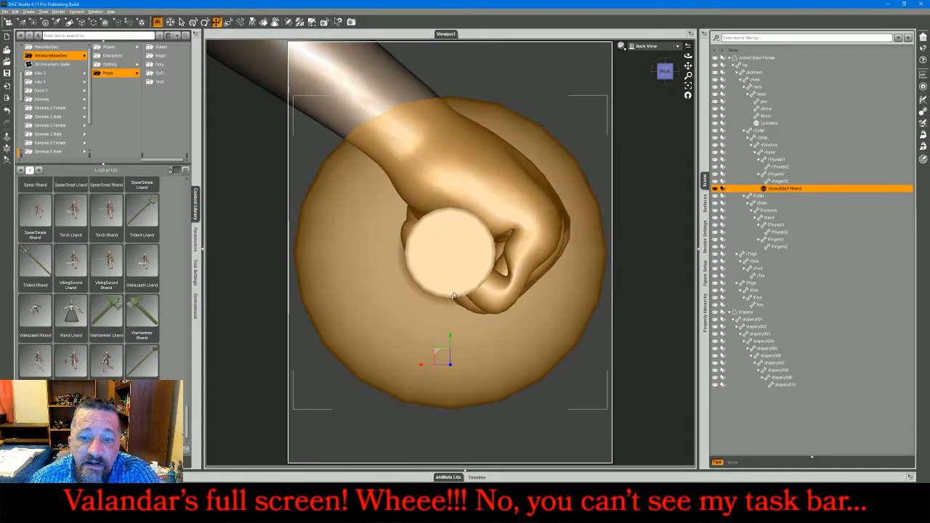
drag(435, 354, 473, 342)
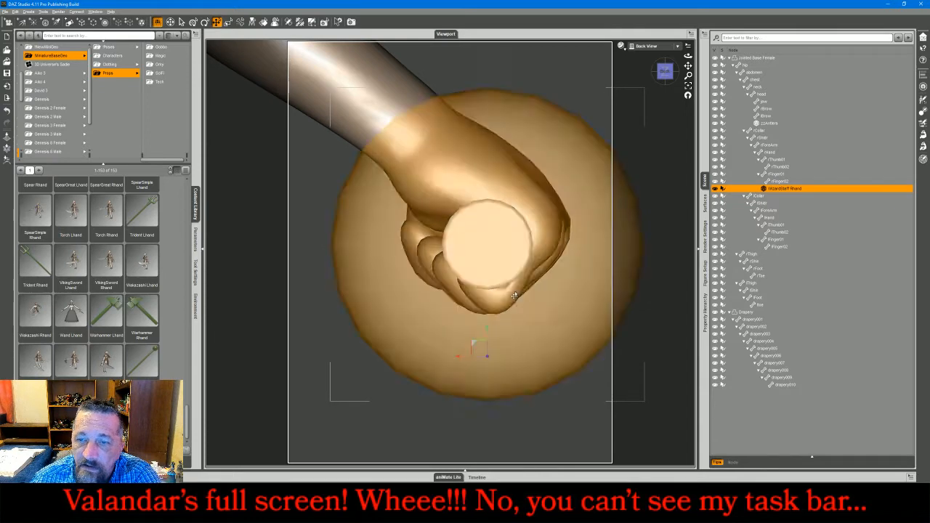
click(652, 46)
click(647, 57)
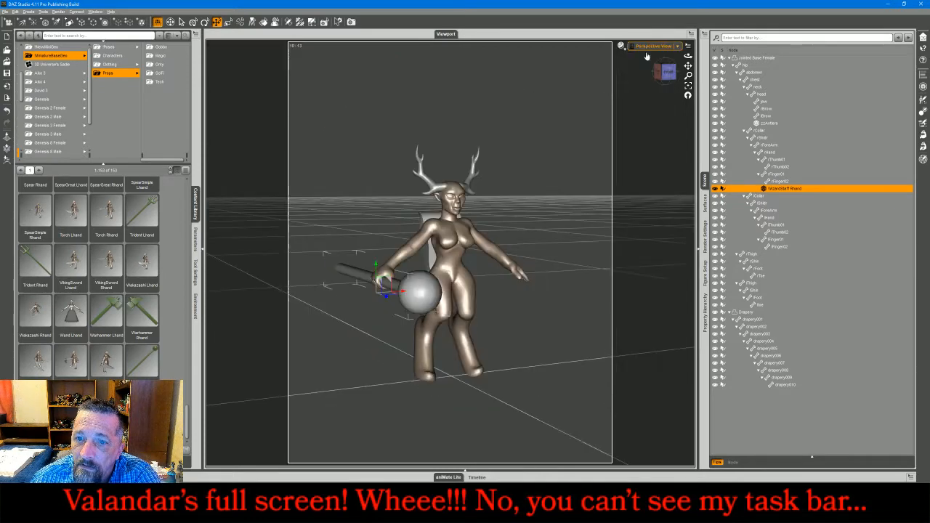
Hide the WizardStaff RHand prop in the scene
mouse_move(659, 75)
mouse_down()
mouse_move(694, 75)
mouse_move(689, 89)
mouse_move(656, 64)
mouse_move(623, 89)
mouse_move(666, 81)
mouse_up()
click(182, 22)
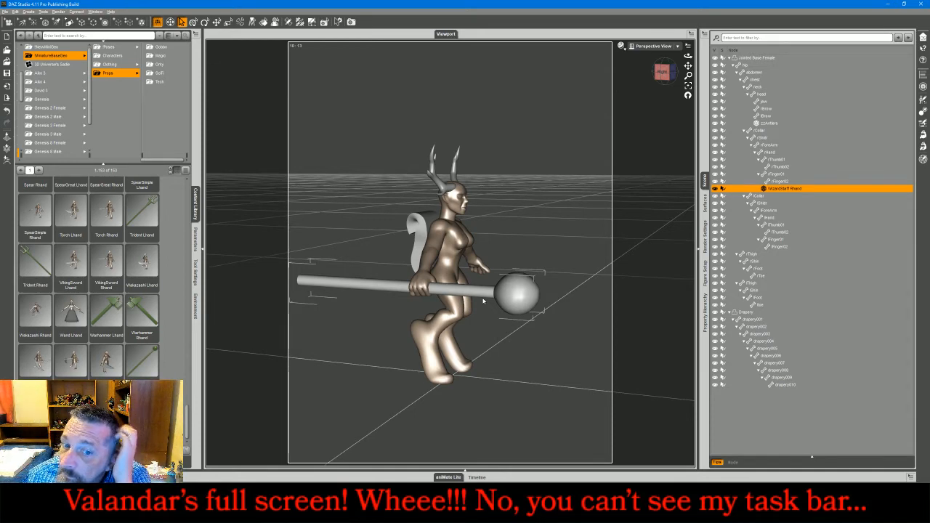
click(715, 188)
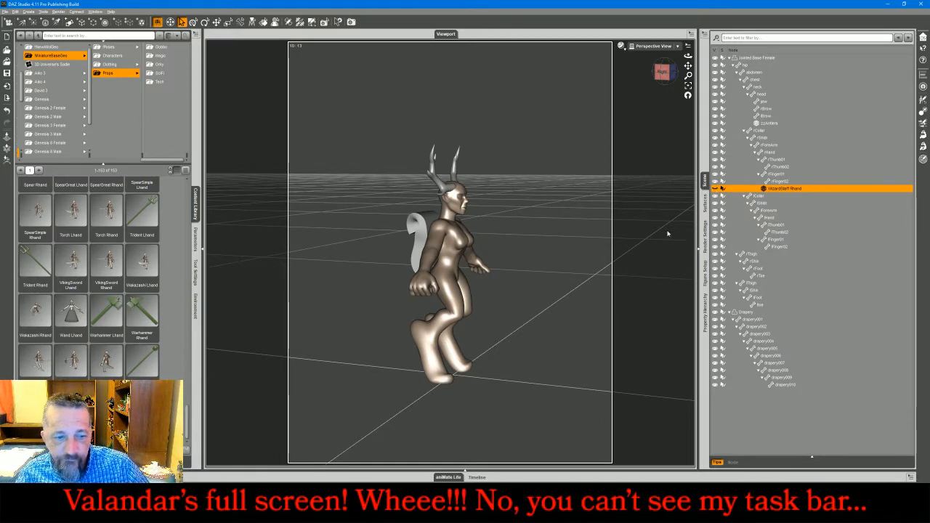
Switch to the broadcasting software, choose Scene 3 and return to DAZ Studio
mouse_move(253, 512)
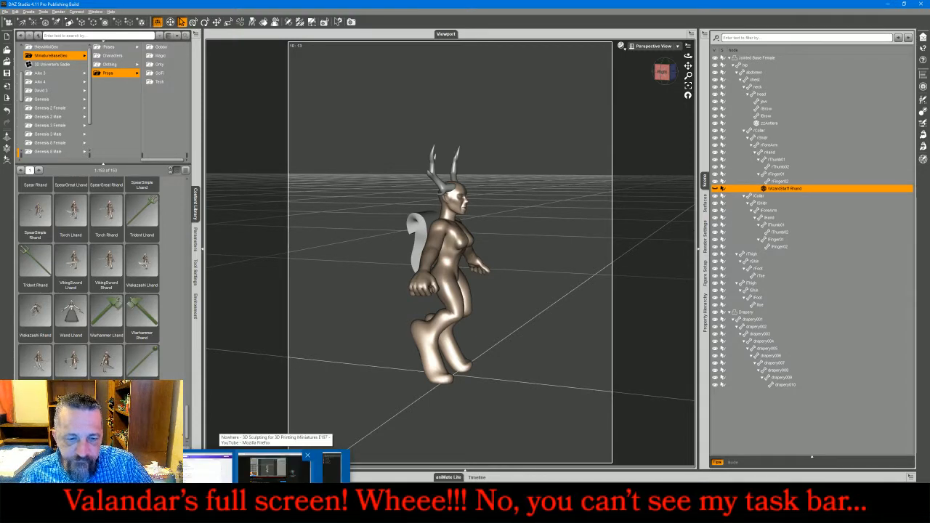
mouse_move(521, 512)
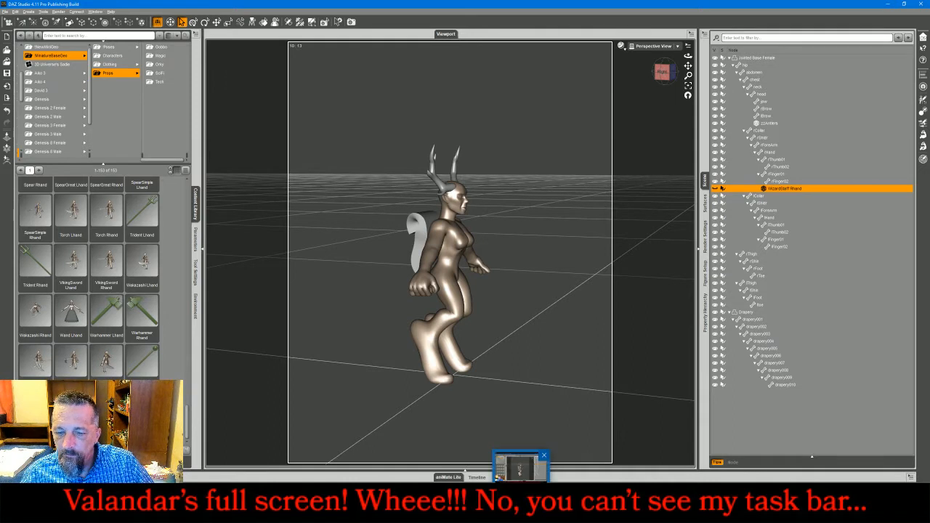
click(520, 468)
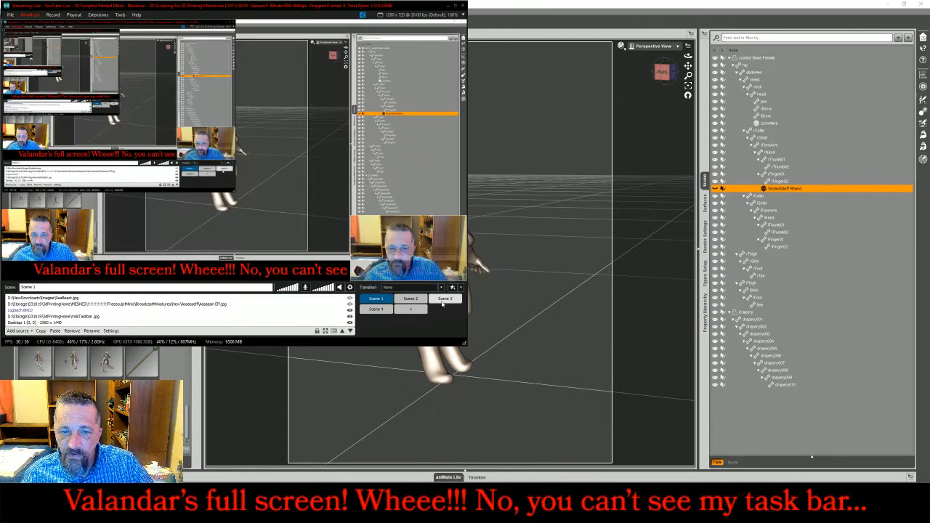
click(443, 303)
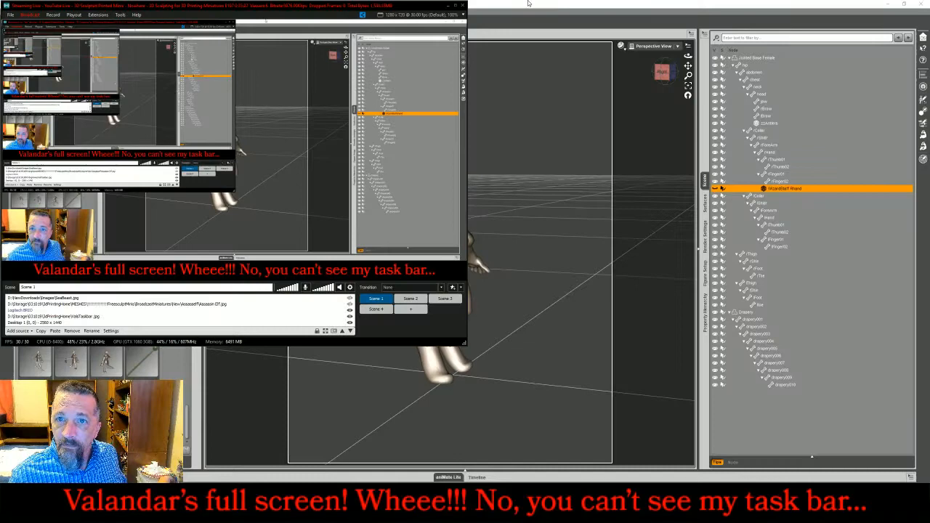
click(528, 3)
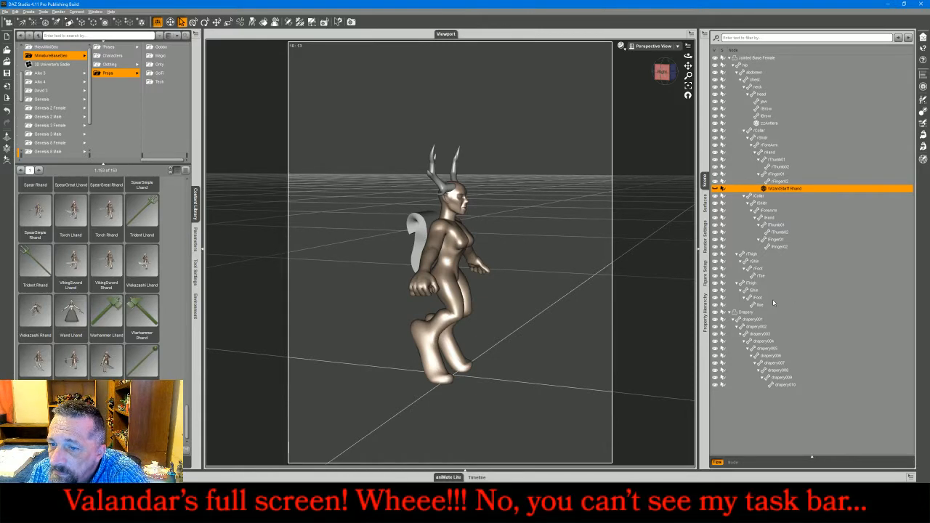
Parent the Drapery figure to the hip of the Jointed Base Female and check the live chat
click(746, 312)
drag(746, 313, 743, 66)
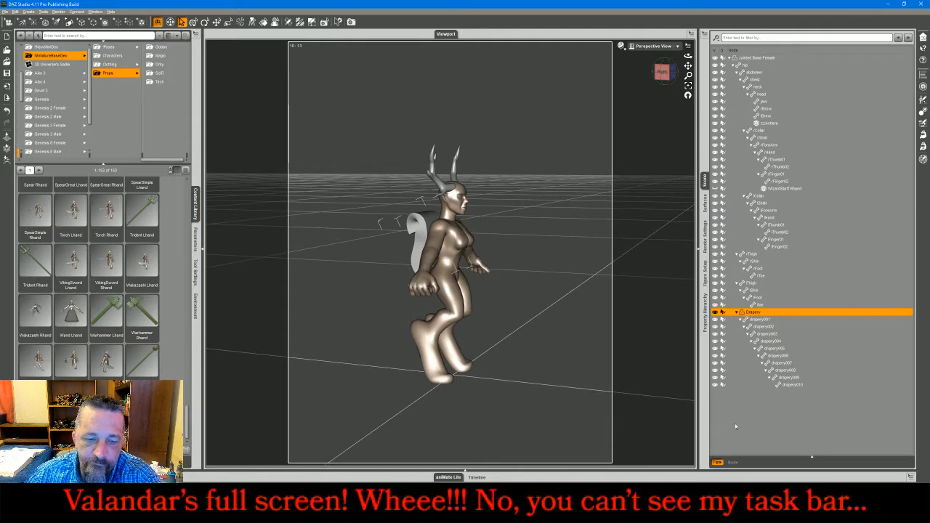
key(alt+Tab)
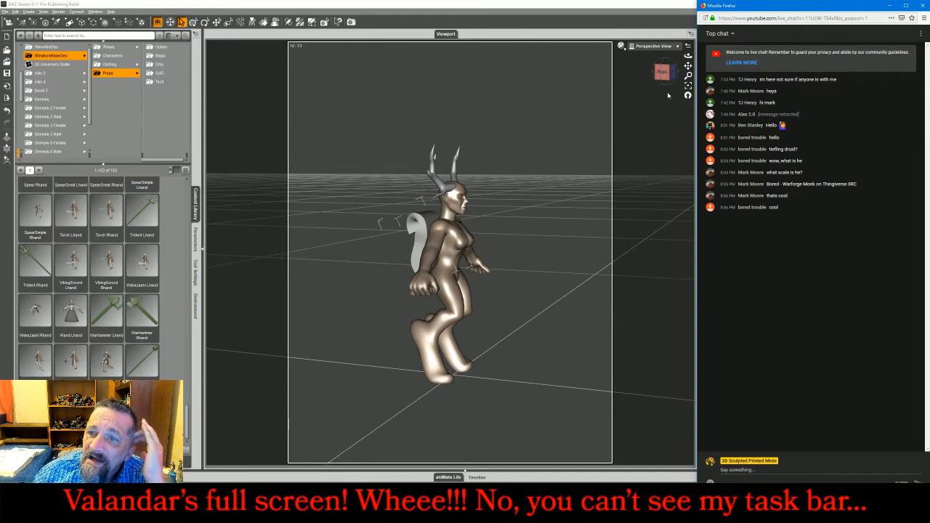
Lower the Bend of drapery002 to about 46 and the Bend of drapery003 to about 51
click(662, 72)
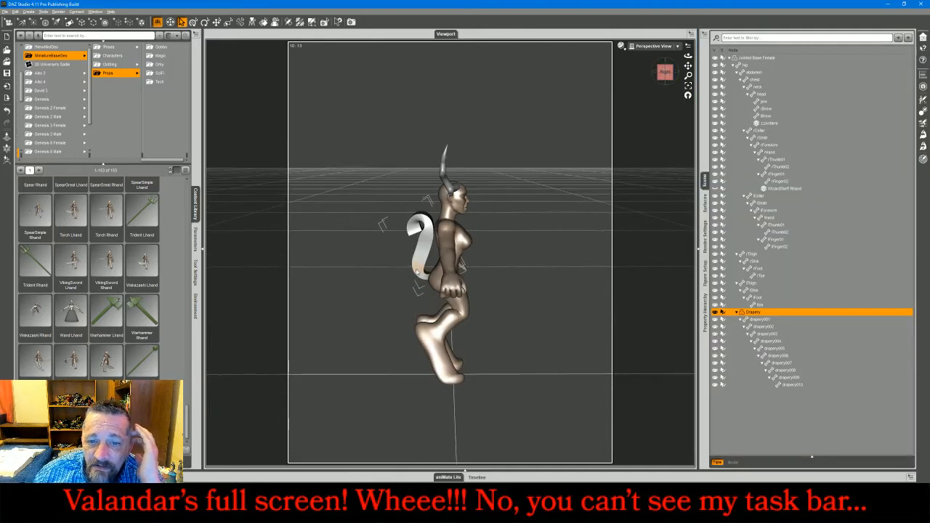
click(419, 274)
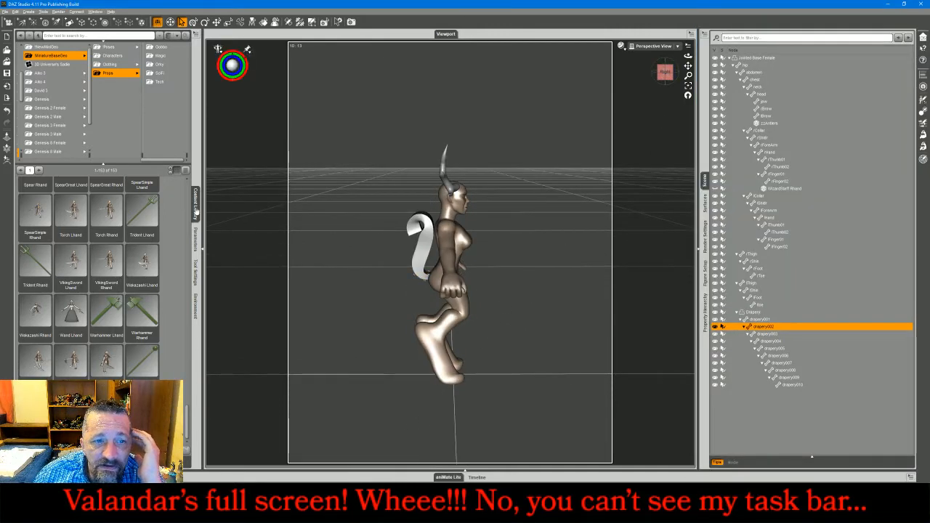
click(194, 239)
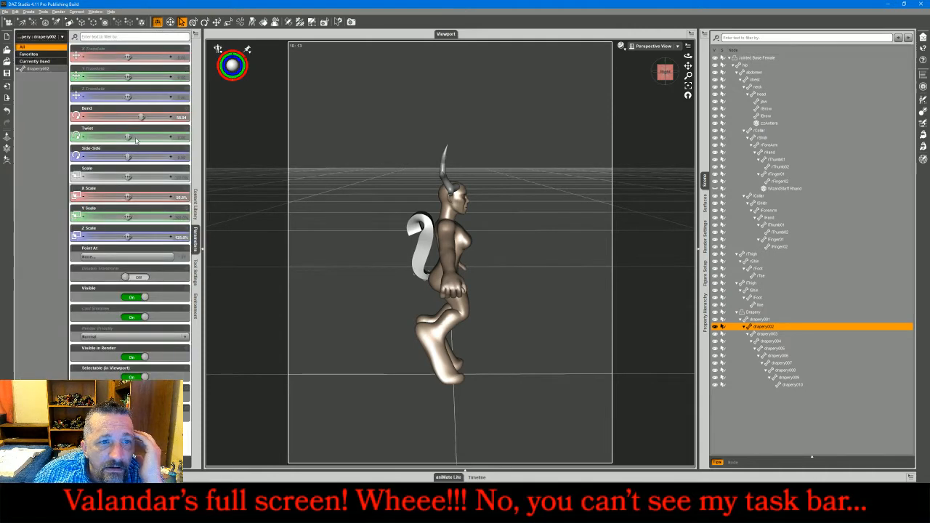
drag(141, 116, 137, 117)
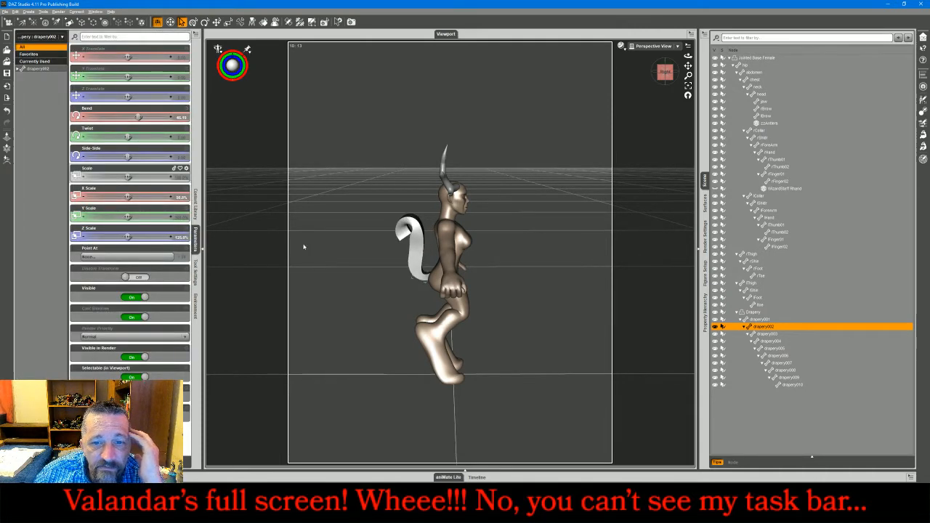
click(416, 275)
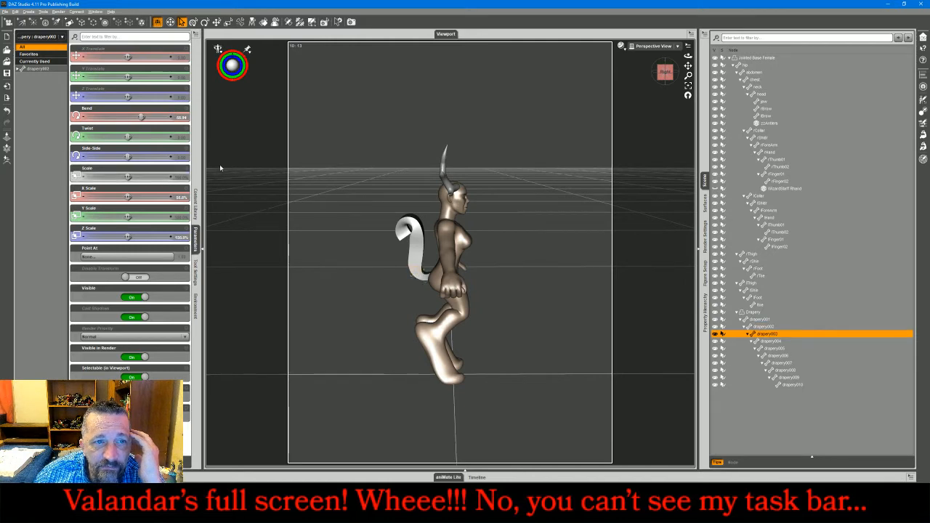
drag(140, 117, 140, 117)
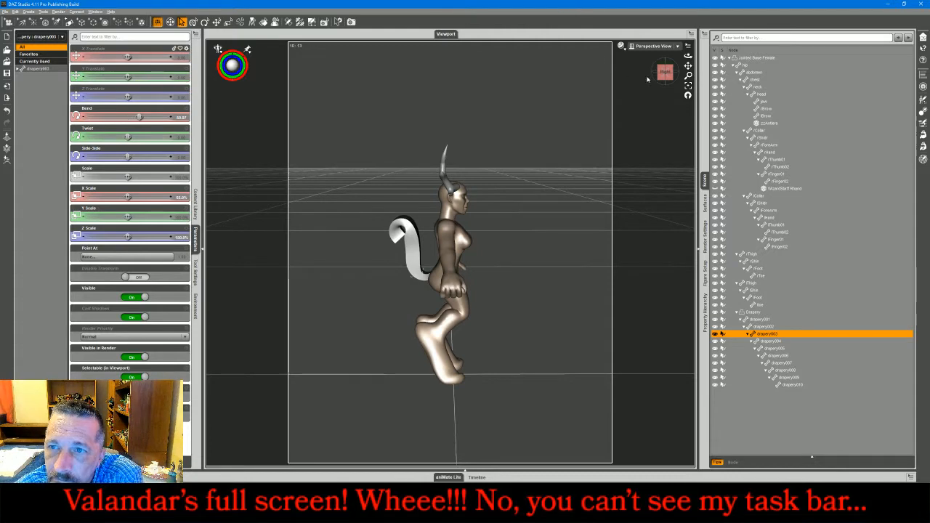
Rotate the figure's hip so the whole body leans forward and sideways
drag(666, 73, 645, 69)
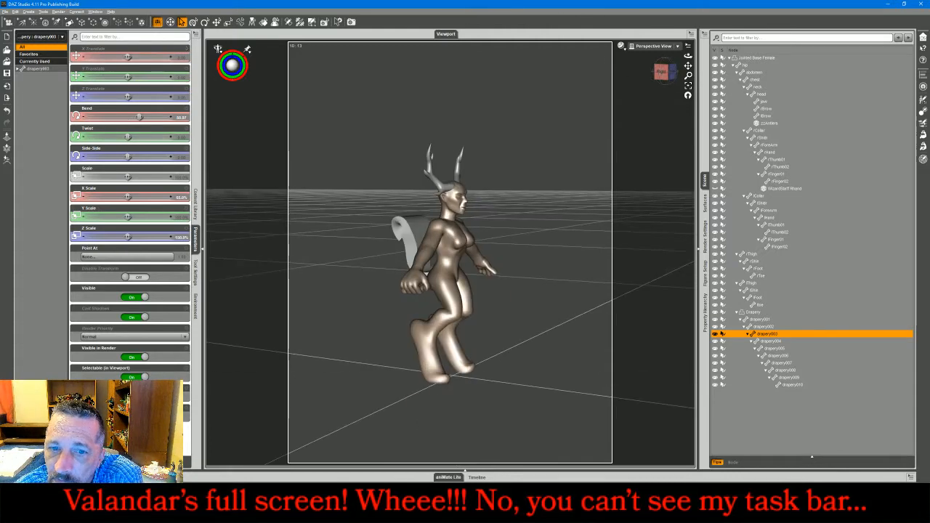
click(748, 65)
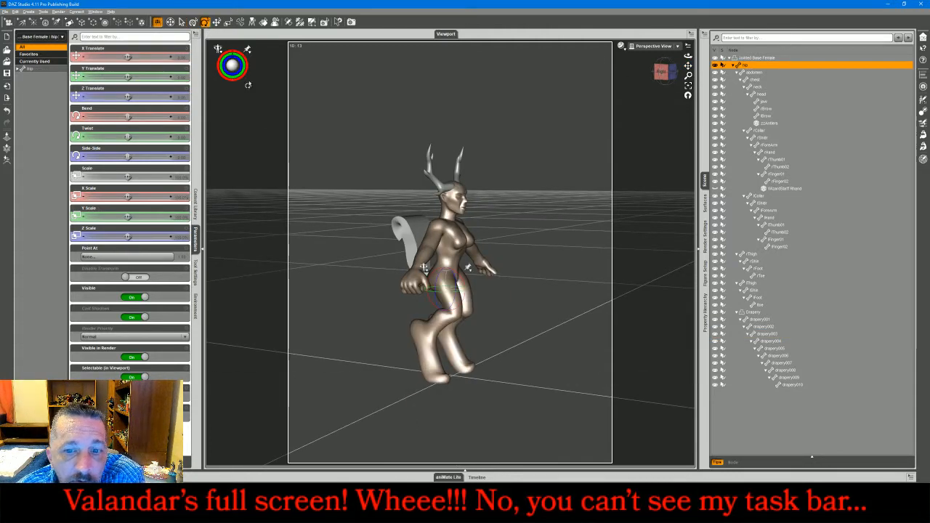
drag(656, 80, 664, 72)
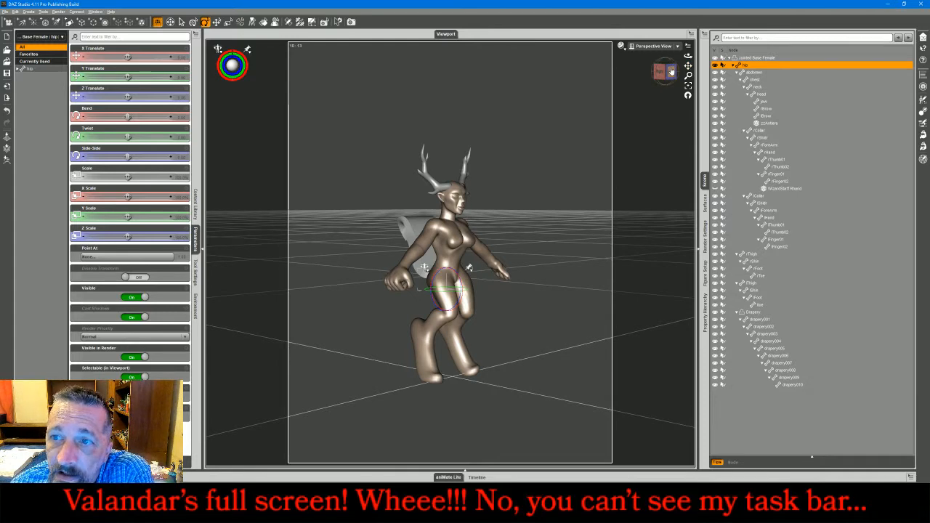
drag(672, 70, 665, 72)
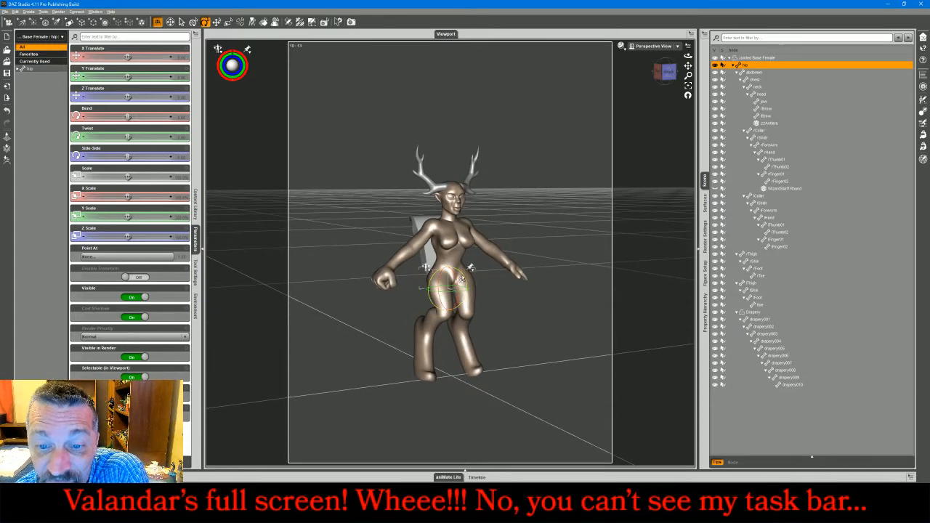
drag(461, 279, 458, 290)
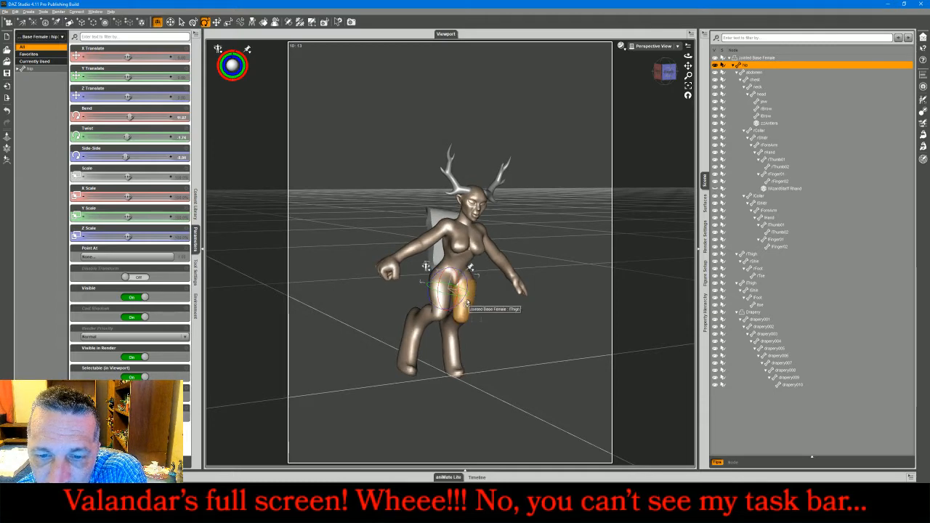
Rotate the left and right thighs to spread the legs and counter the hip's tilt
click(467, 297)
drag(468, 300, 433, 312)
click(441, 306)
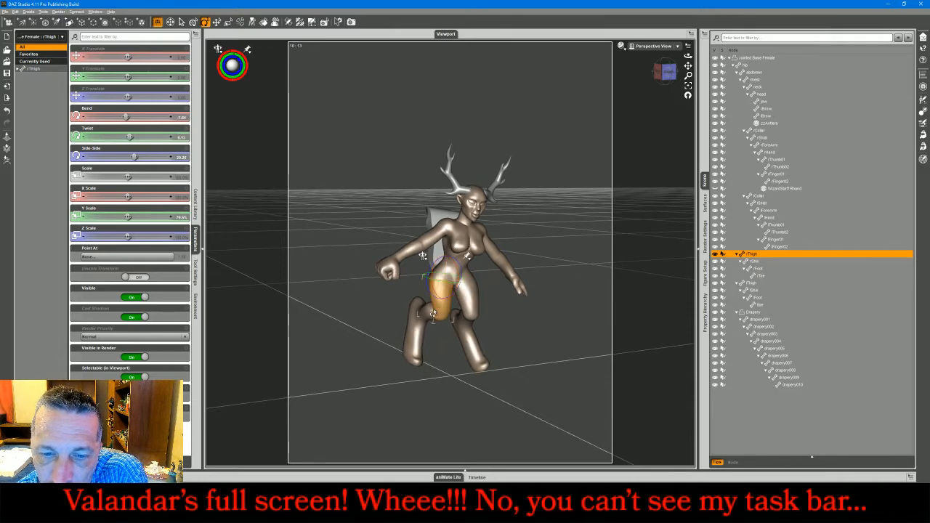
Refine the left thigh's rotation from the front, bringing the leg inward and twisting it
click(467, 298)
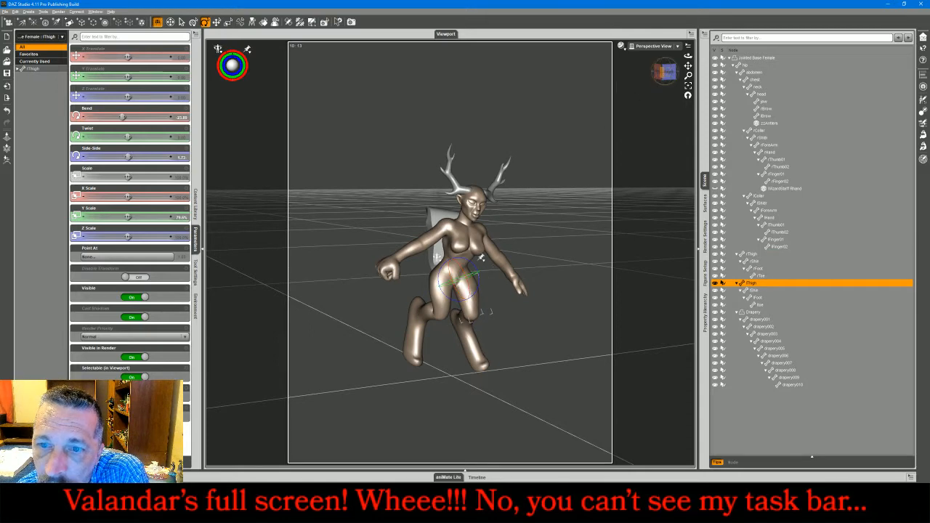
click(665, 71)
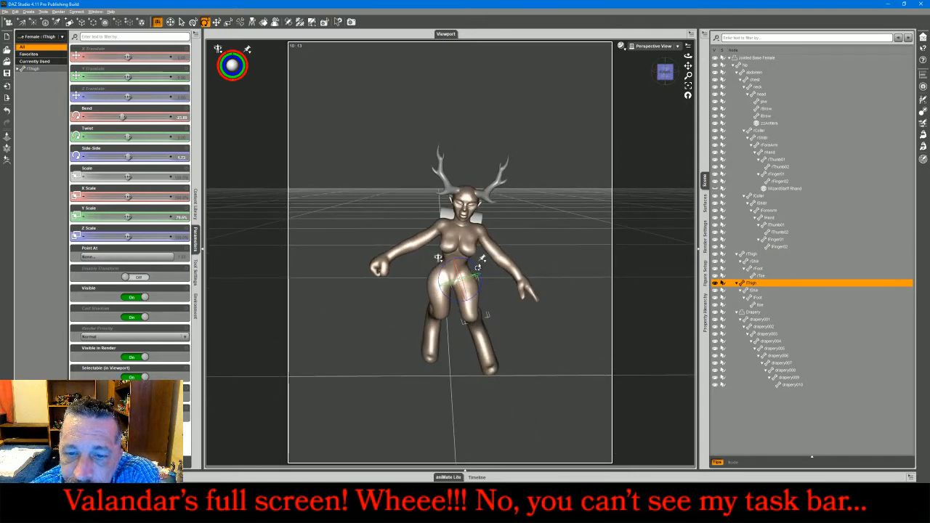
drag(474, 270, 479, 299)
Rotate the hip back so the figure's torso leans less forward
drag(665, 72, 698, 73)
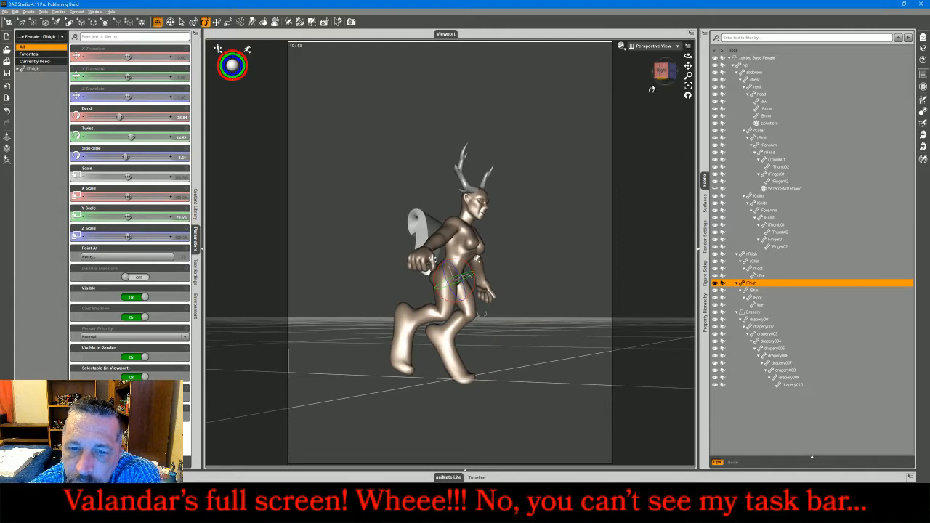
click(746, 65)
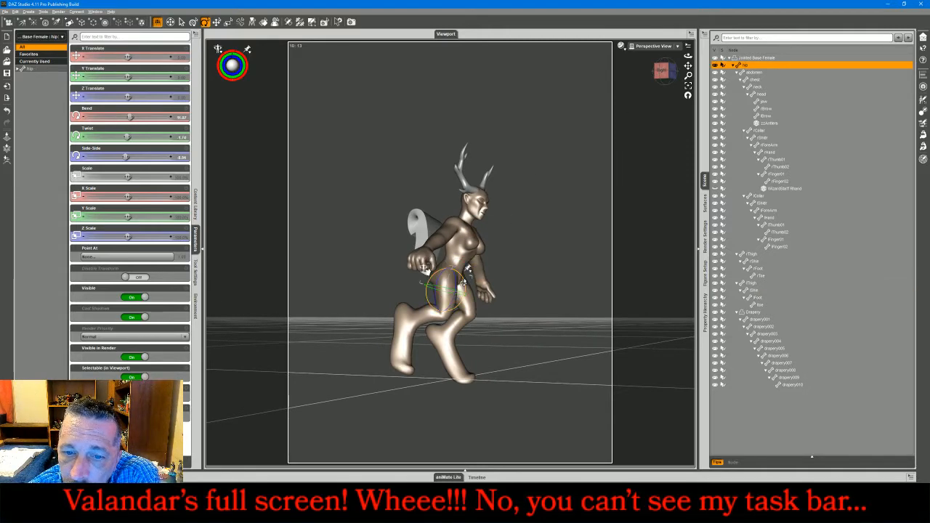
drag(464, 283, 467, 284)
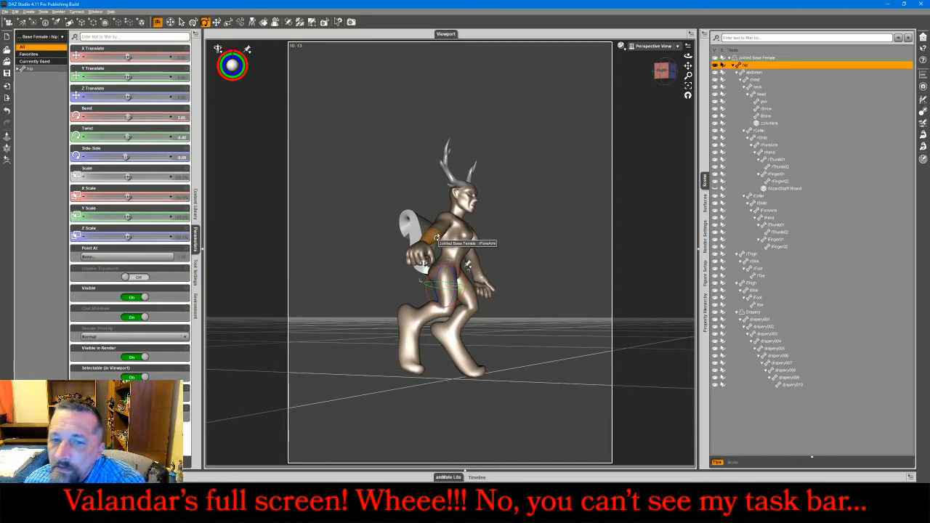
Rotate the left toe in the front view with bend and side-to-side adjustment to level it with the ground
click(663, 70)
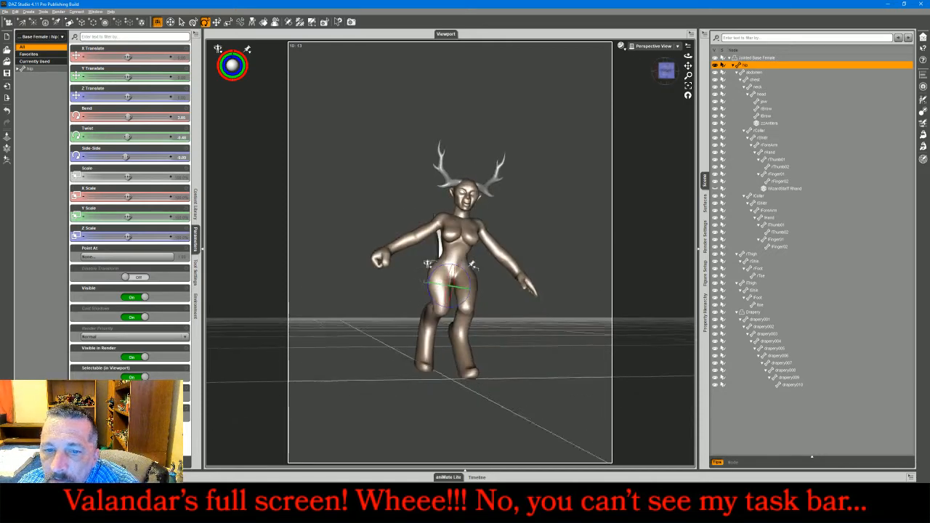
click(658, 46)
click(648, 61)
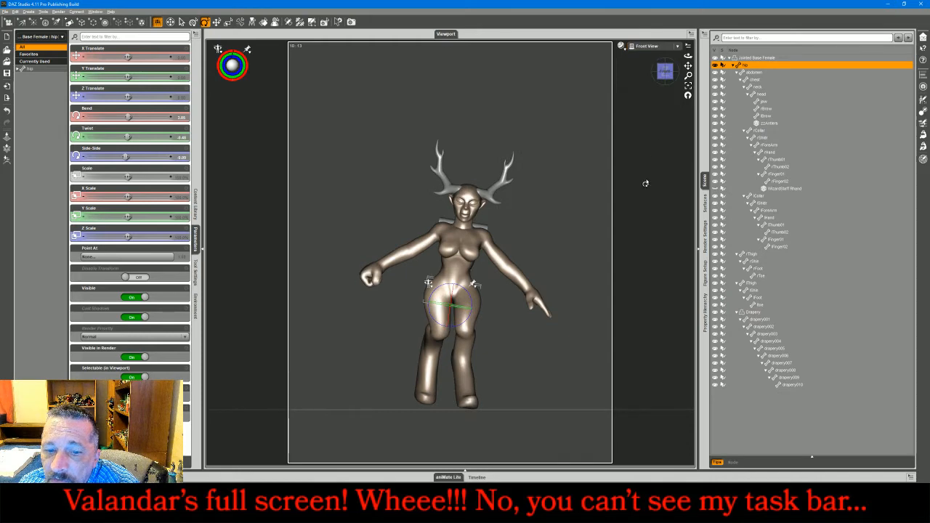
click(471, 403)
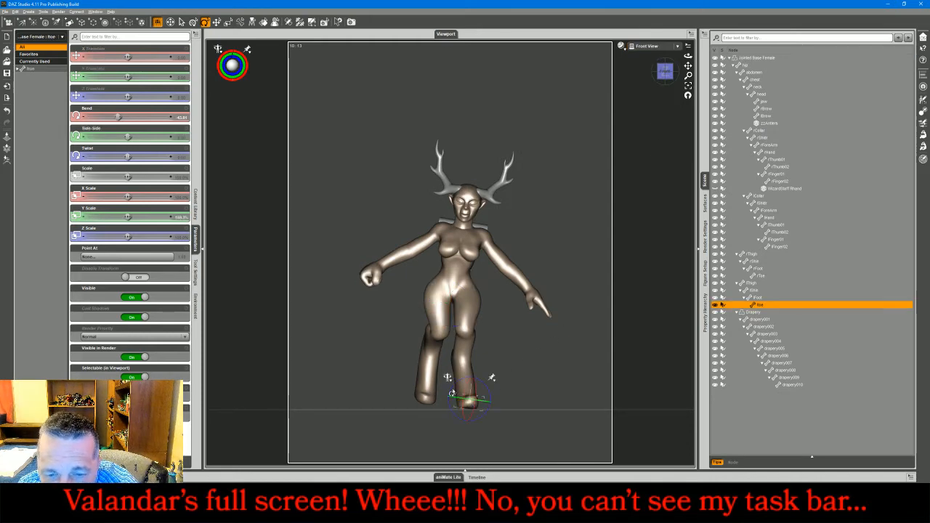
drag(485, 389, 474, 391)
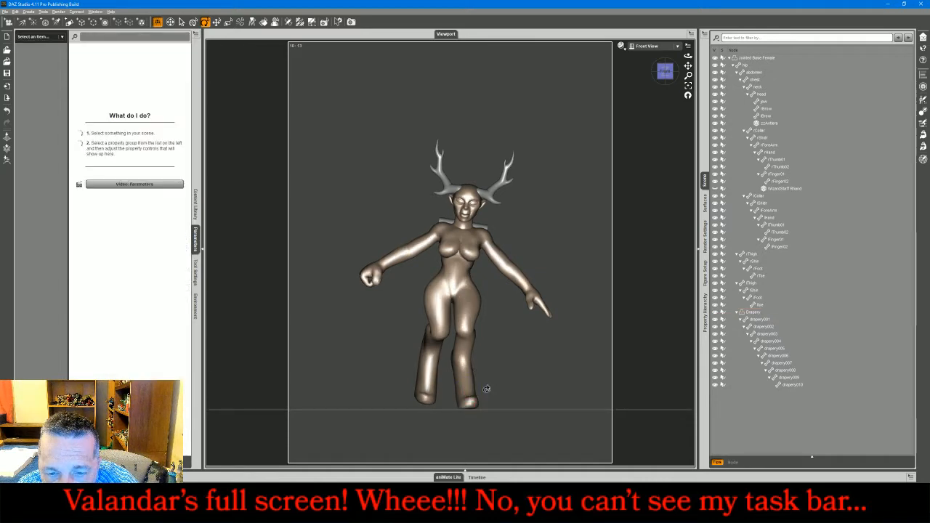
drag(484, 391, 484, 393)
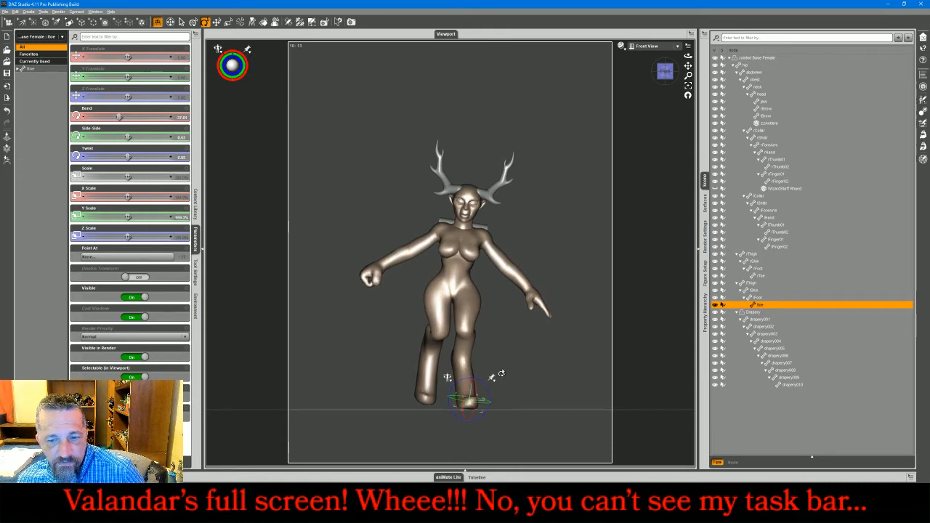
Reduce the right shin's bend so the lower leg reaches down to the ground line
click(433, 339)
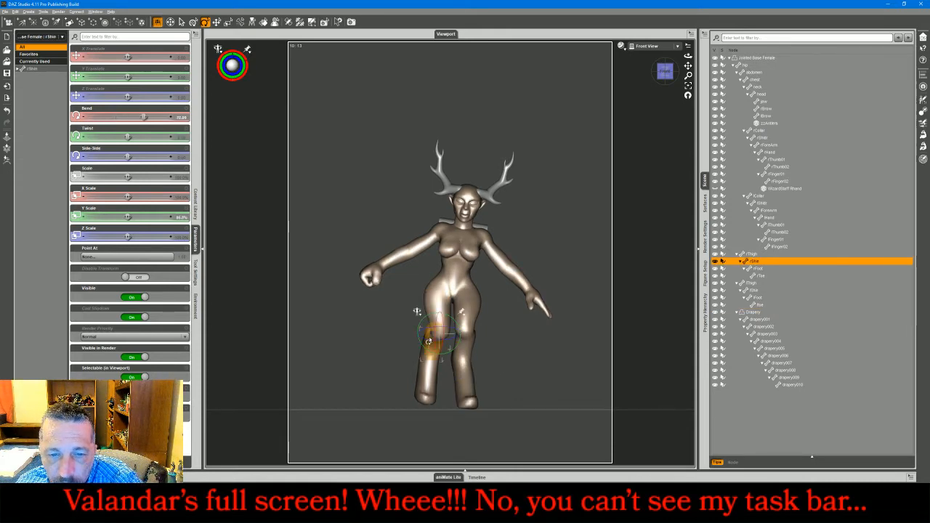
drag(440, 324, 439, 331)
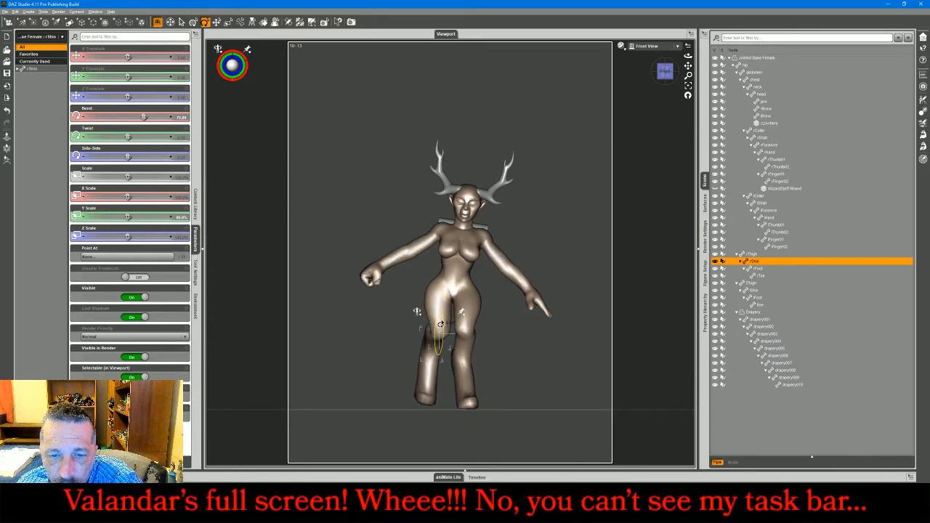
drag(440, 324, 448, 305)
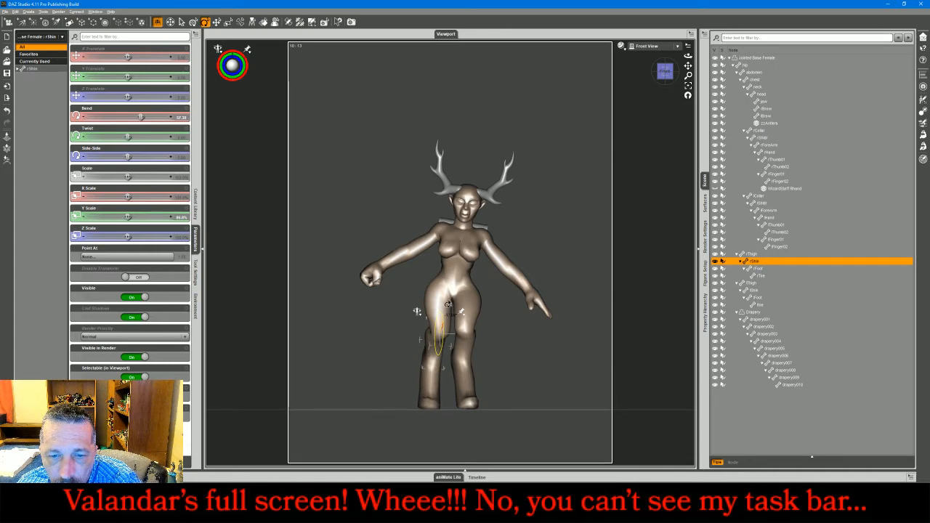
Rotate the right foot slightly and select the right toe to align the foot with the ground
click(430, 384)
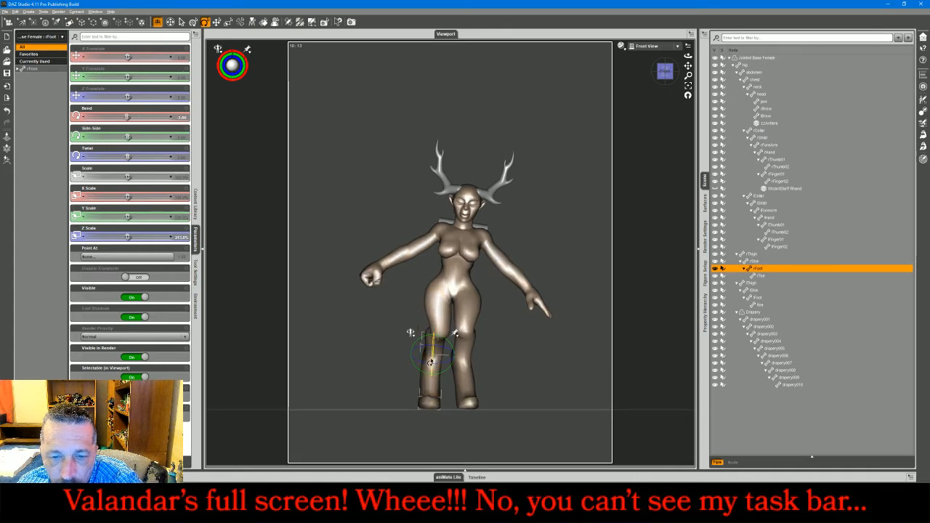
drag(430, 362, 427, 363)
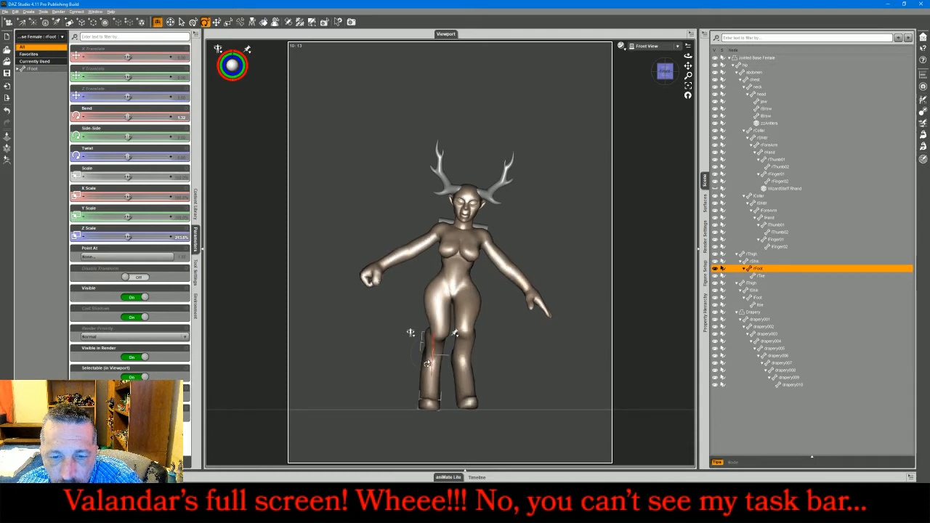
click(433, 407)
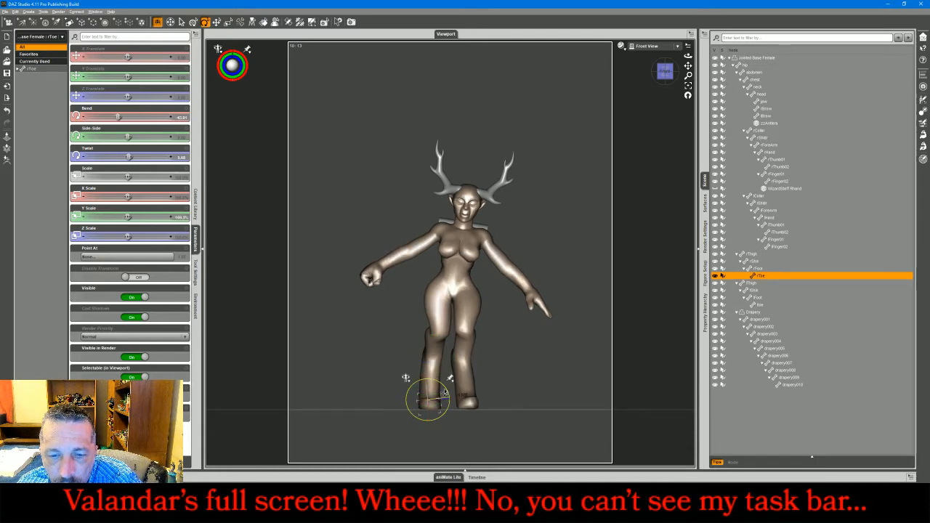
Twist the abdomen and chest together by about -13 with a side tilt, and refine the chest's rotation
click(647, 47)
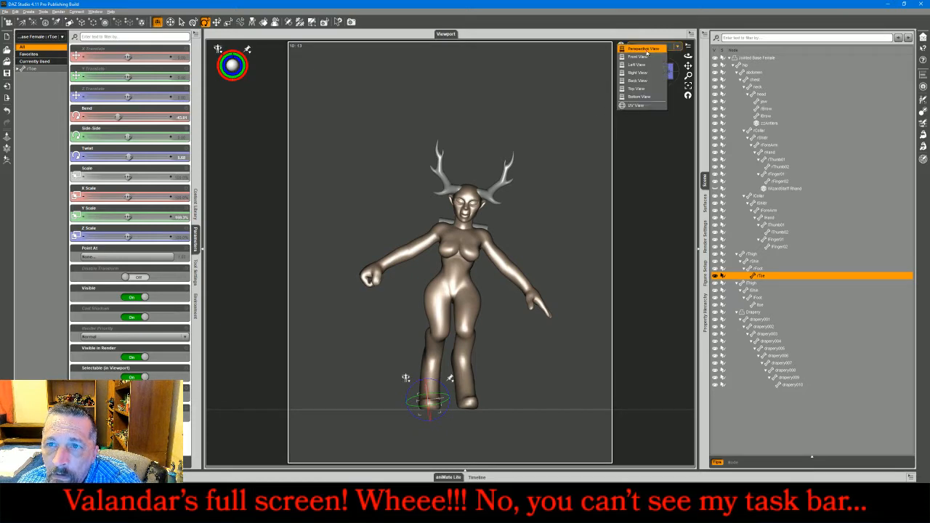
click(643, 48)
drag(688, 55, 566, 148)
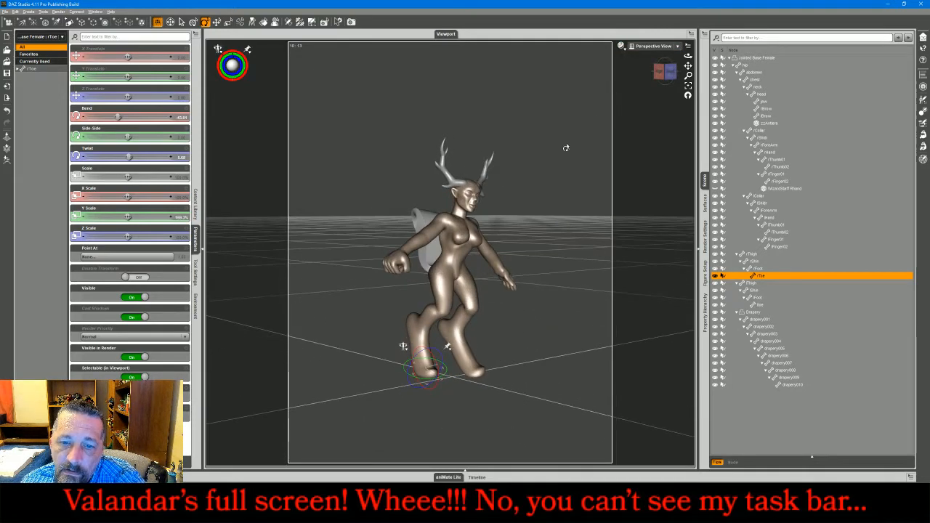
click(461, 256)
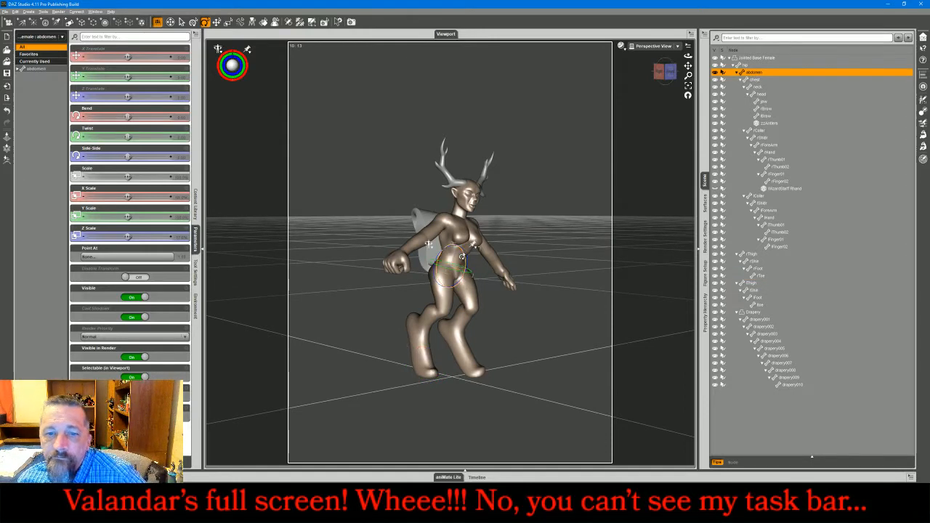
ctrl+click(466, 235)
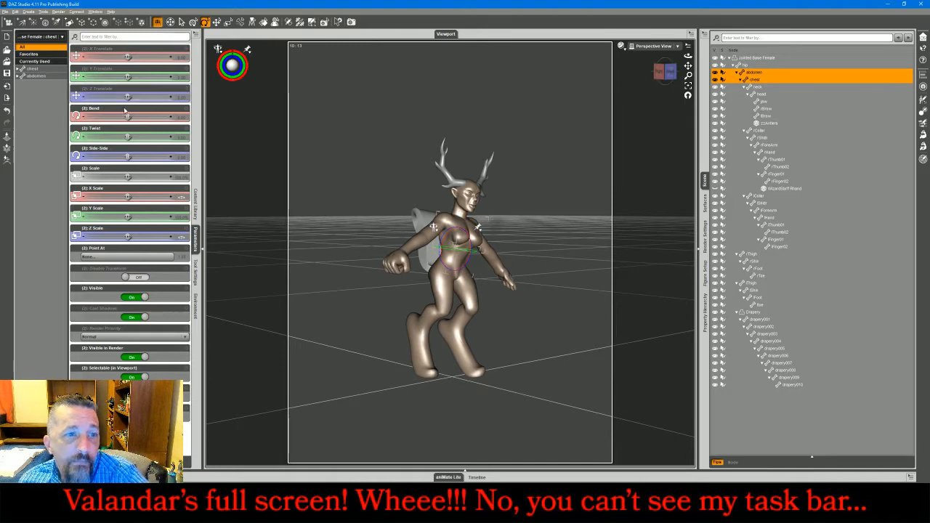
drag(127, 157, 125, 137)
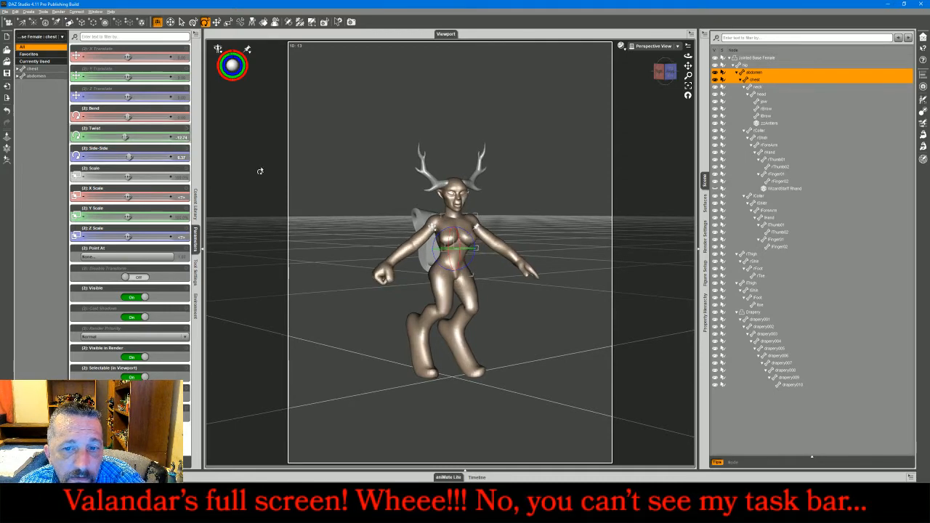
click(441, 227)
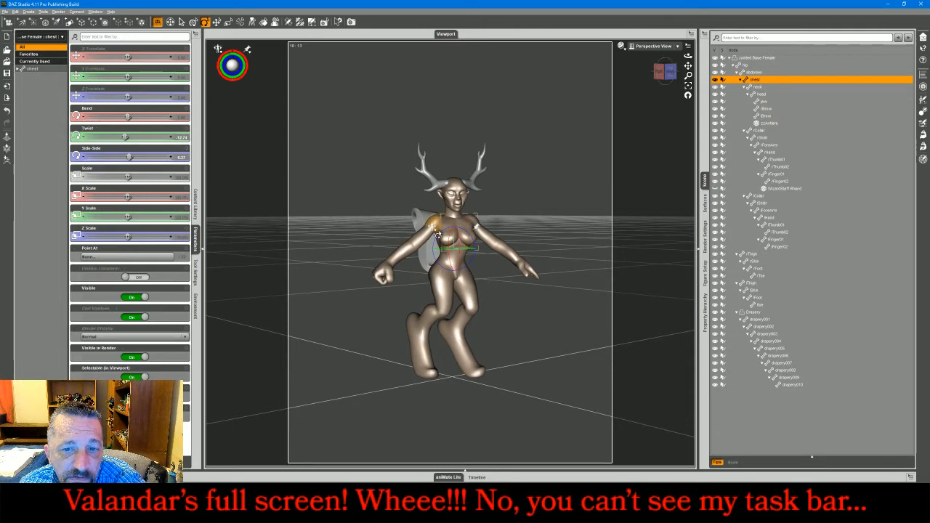
drag(436, 236, 437, 237)
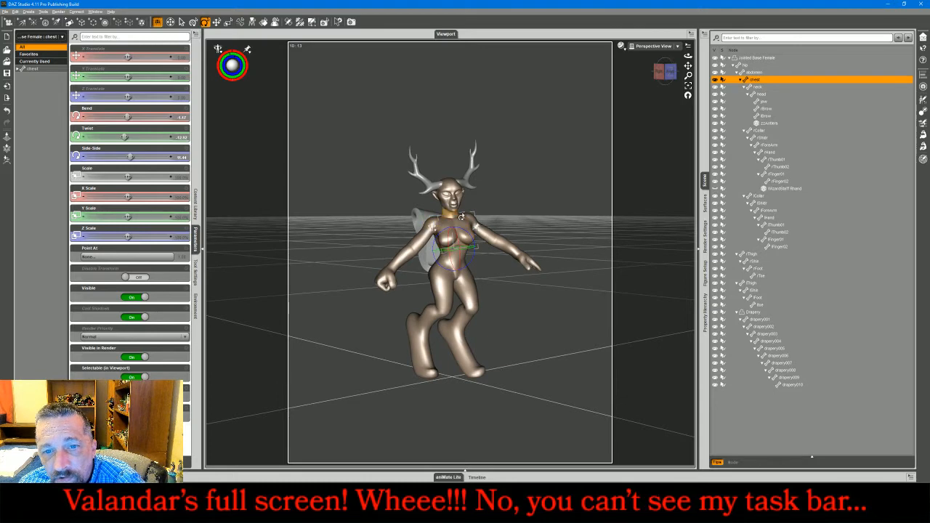
Rotate the left collar, shoulder and forearm so the left arm reaches forward with a bent elbow
drag(673, 77, 641, 88)
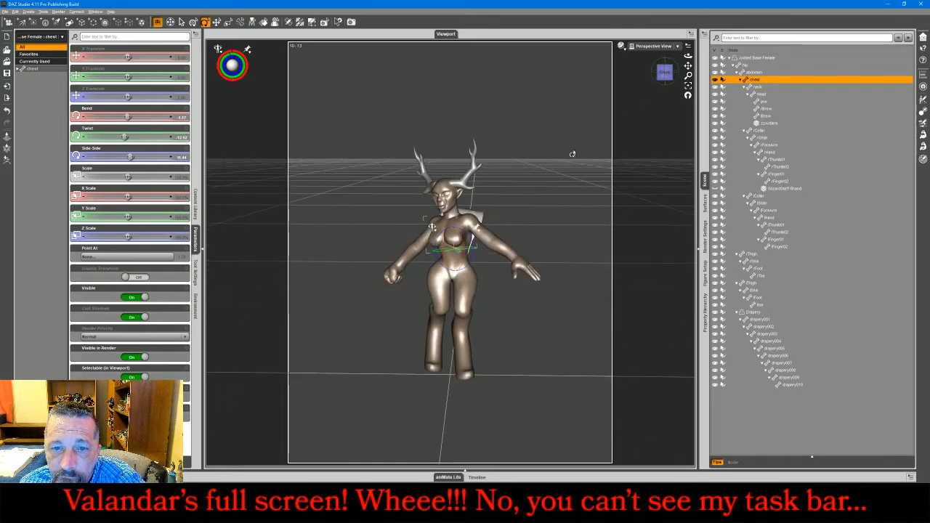
click(471, 226)
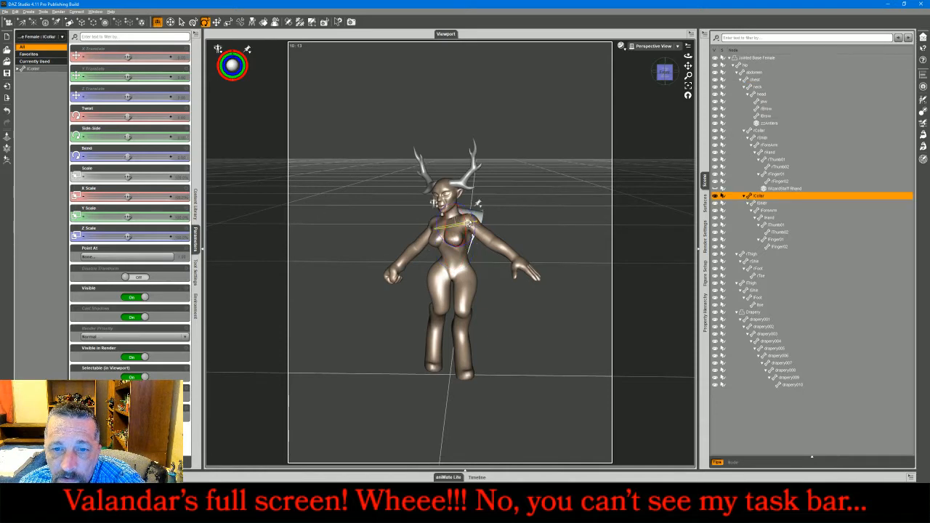
drag(463, 220, 471, 228)
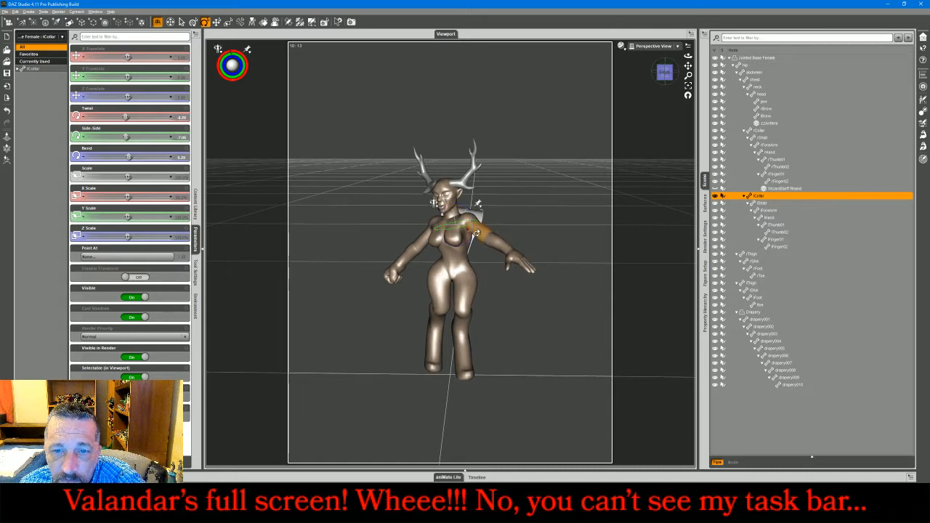
click(476, 232)
mouse_move(470, 235)
mouse_down()
mouse_move(462, 234)
mouse_move(486, 216)
mouse_move(478, 245)
mouse_move(480, 223)
mouse_up()
click(482, 243)
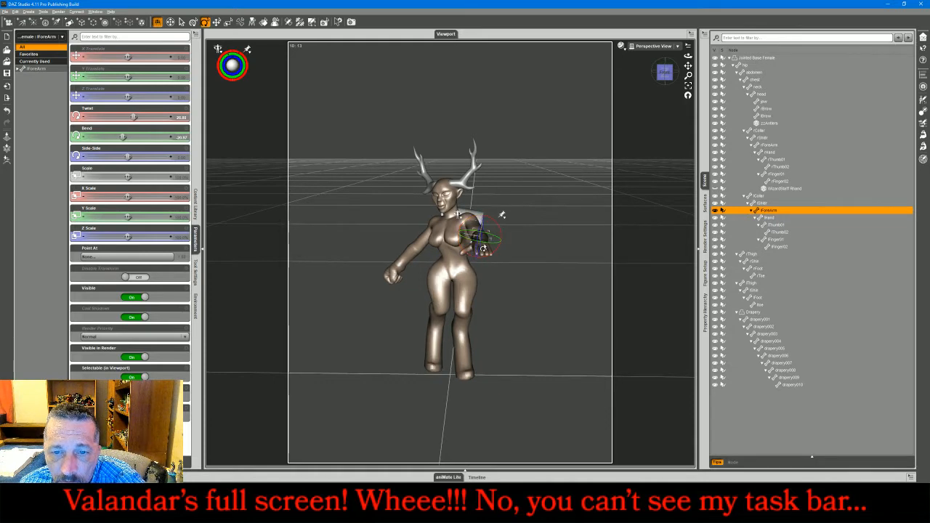
Bend the left hand upward by about 75 so the palm faces forward
drag(669, 78, 688, 78)
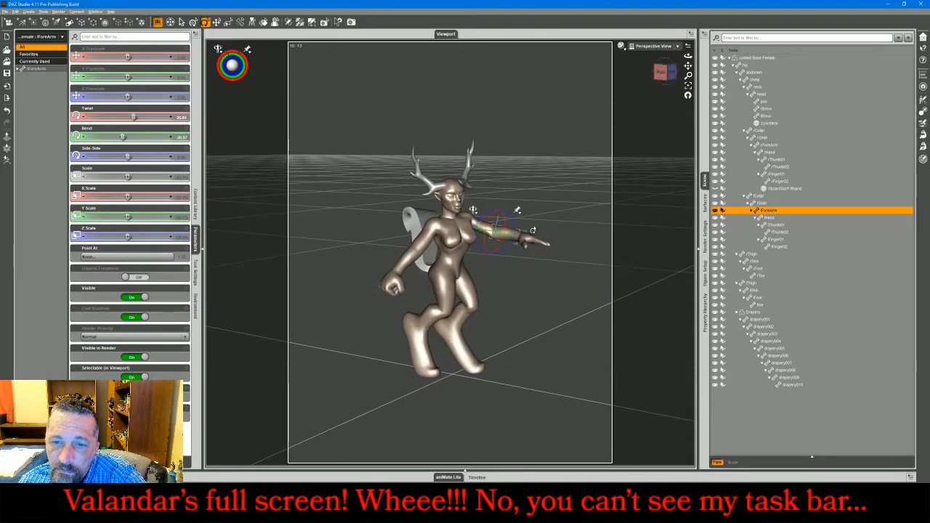
click(527, 240)
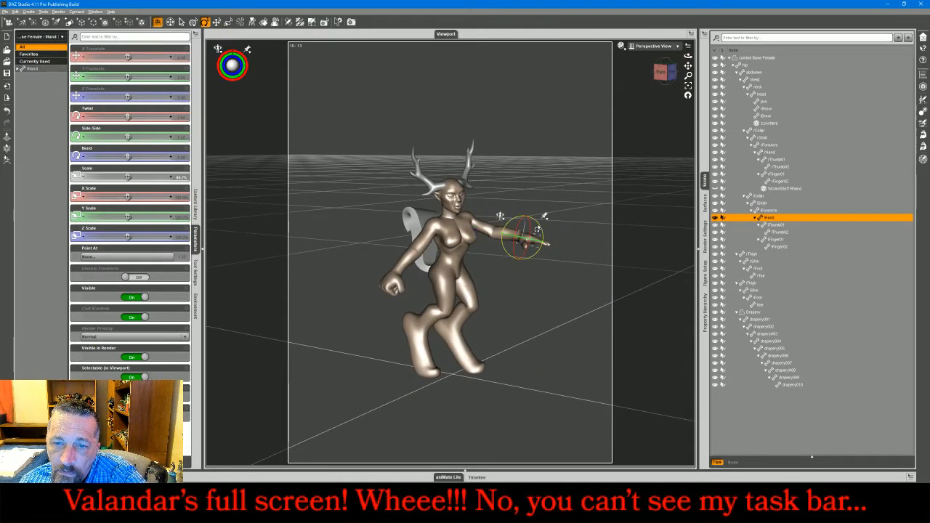
drag(535, 222, 535, 215)
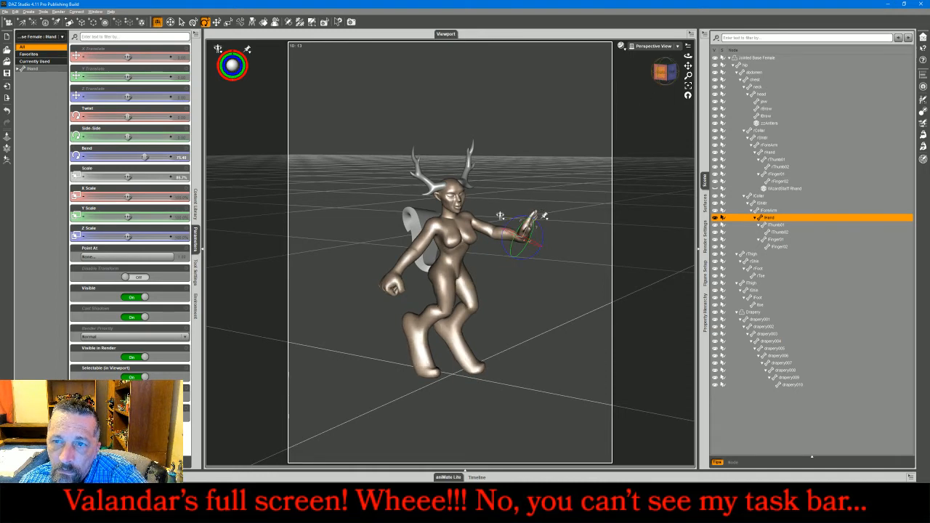
Twist the right shoulder, and bend and twist the right forearm to raise the fist into a staff-holding position
drag(665, 71, 619, 66)
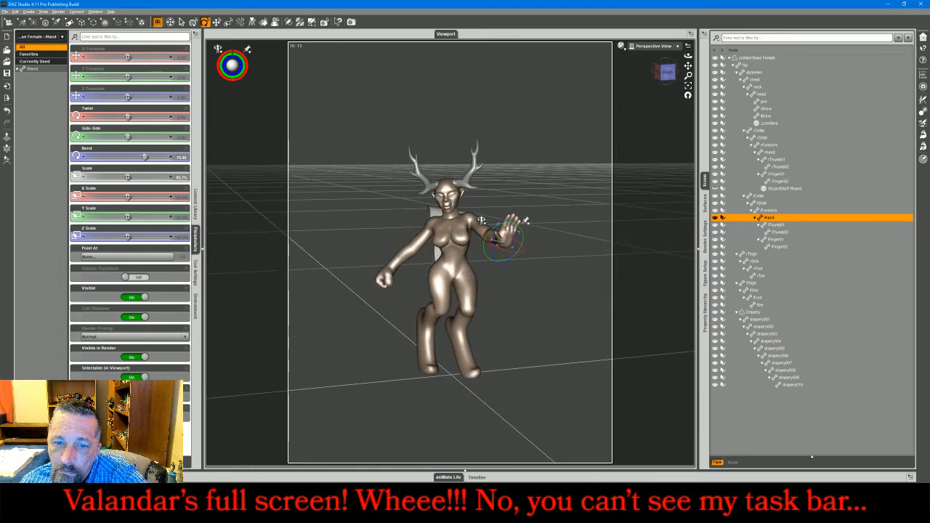
click(421, 241)
drag(422, 229, 419, 227)
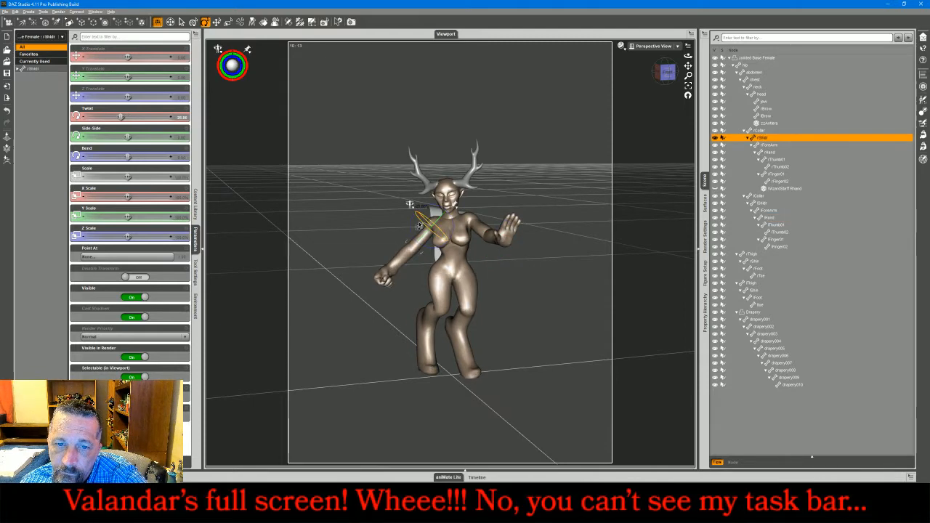
click(397, 263)
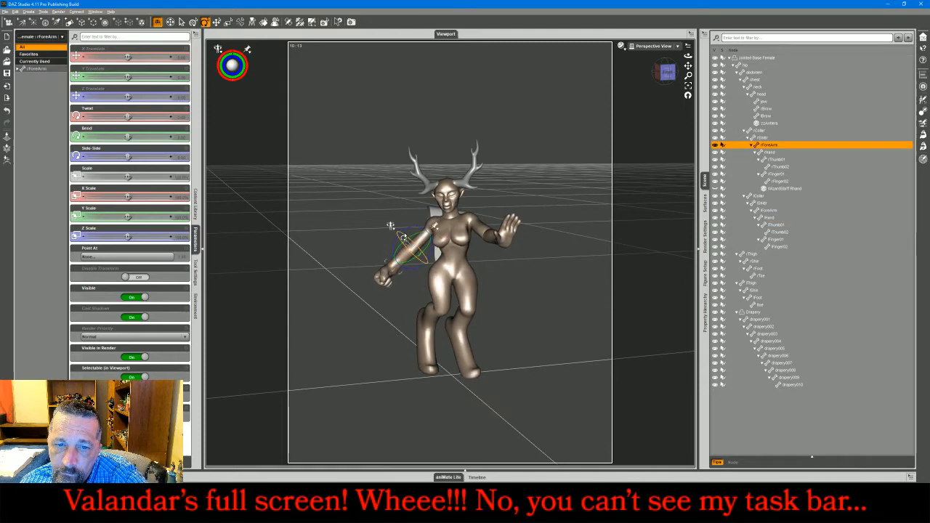
mouse_move(390, 226)
mouse_down()
mouse_move(395, 240)
mouse_move(405, 238)
mouse_move(390, 226)
mouse_move(405, 231)
mouse_up()
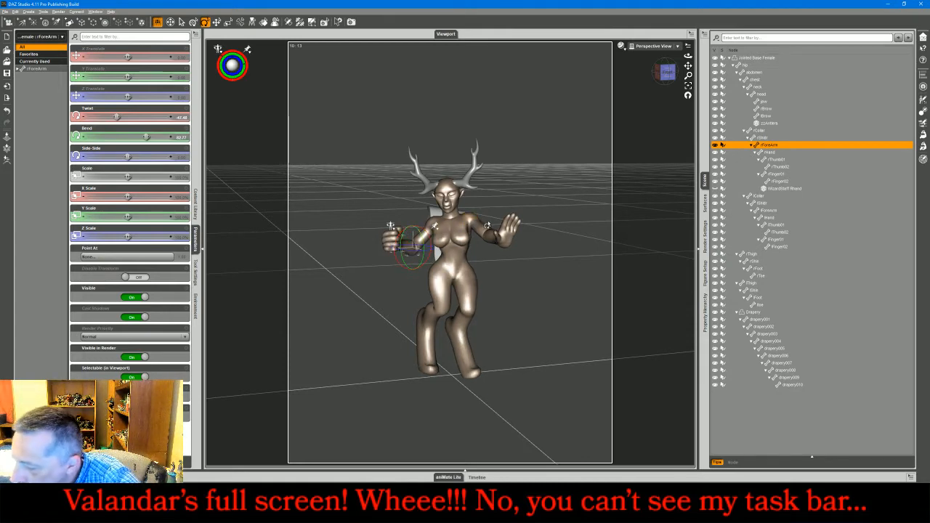
Show the hidden wizard staff and twist the right collar to adjust the staff's tilt and bring its base inward
click(717, 188)
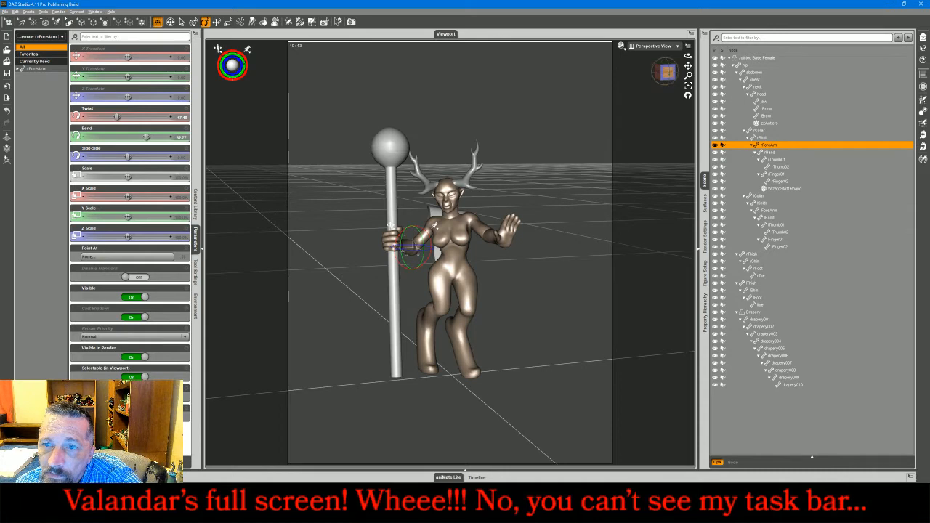
click(666, 71)
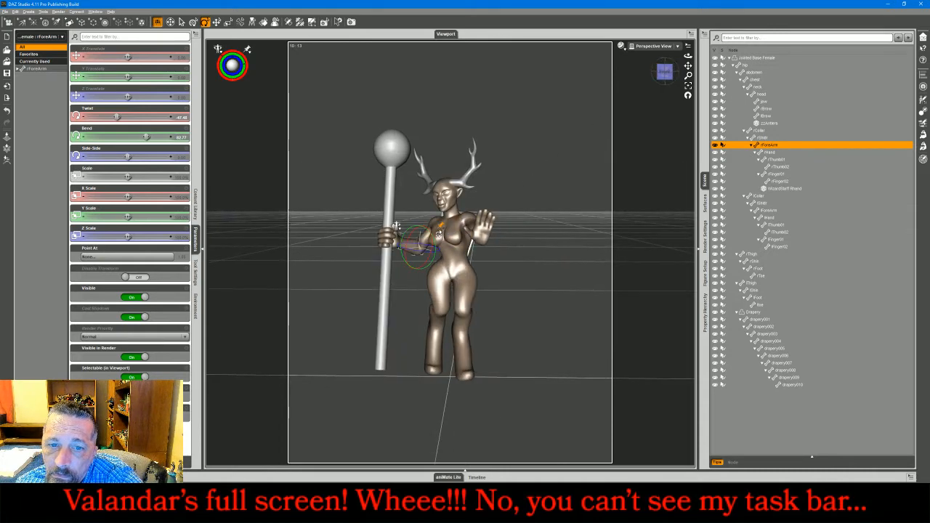
click(431, 227)
click(431, 227)
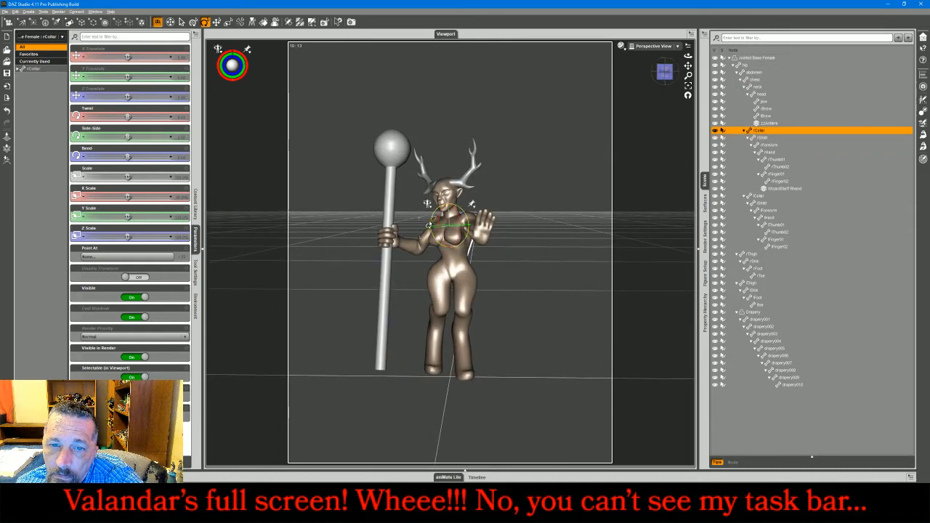
drag(433, 218, 427, 204)
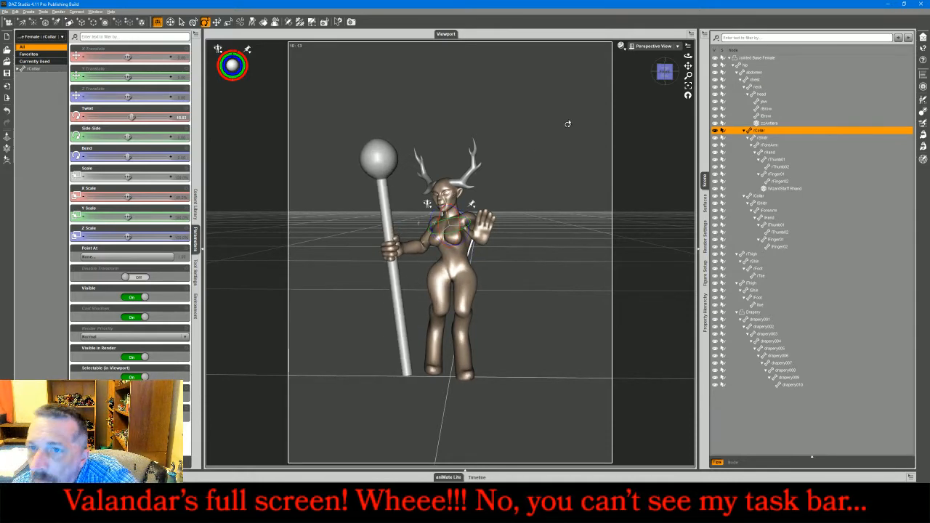
Reset the left hand's bend to 0 so the hand lies straight along the forearm
drag(665, 71, 662, 71)
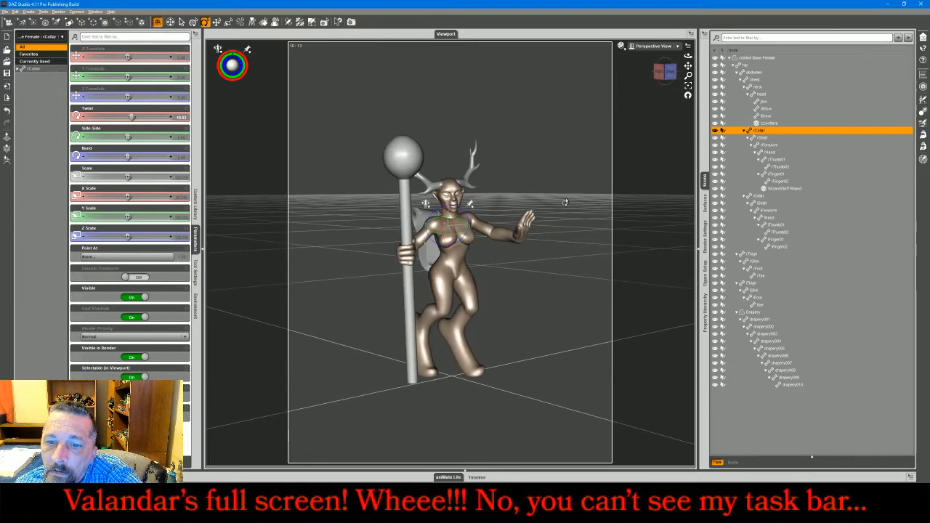
click(530, 235)
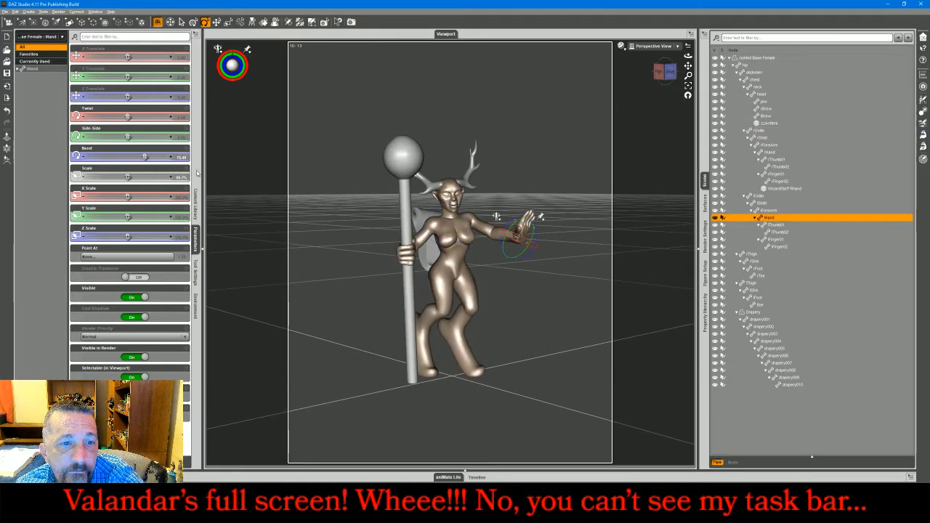
click(179, 157)
text(0)
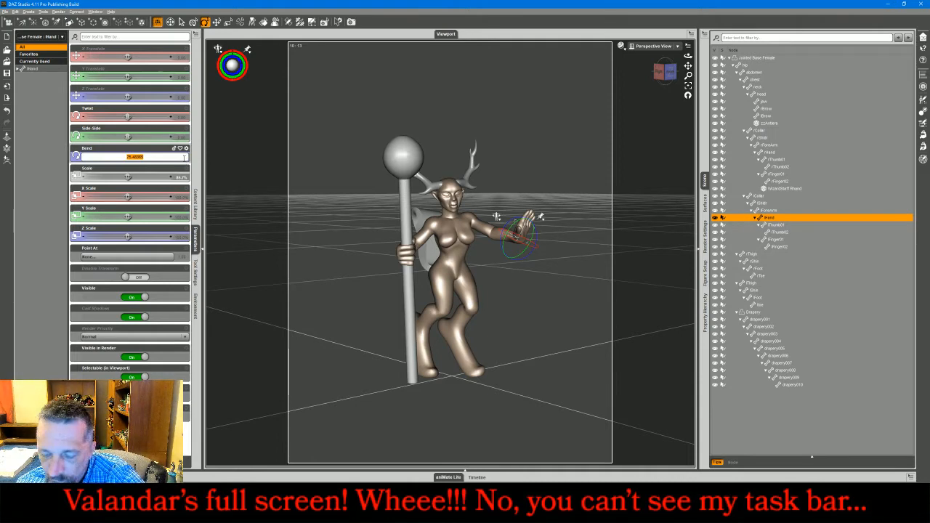
key(Return)
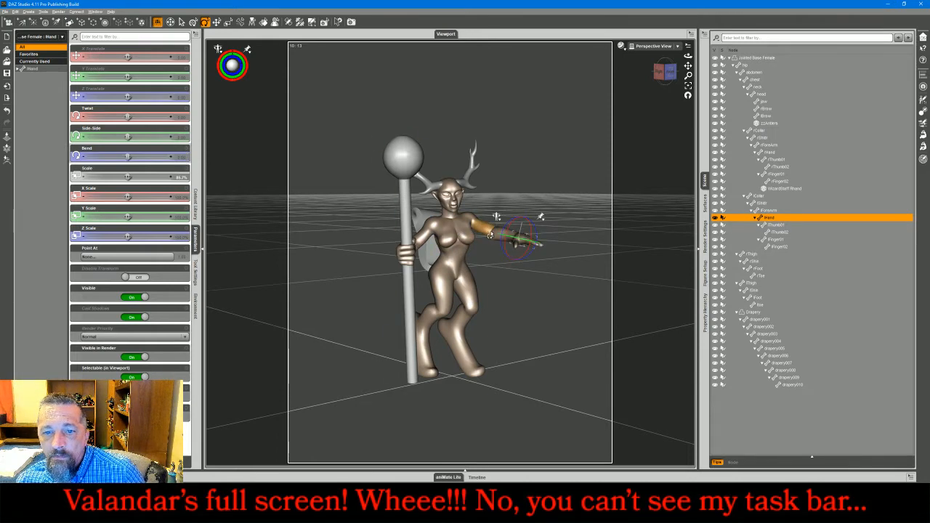
Twist the left forearm and shoulder to turn the palm upward, and bend the left hand by about 17
click(497, 237)
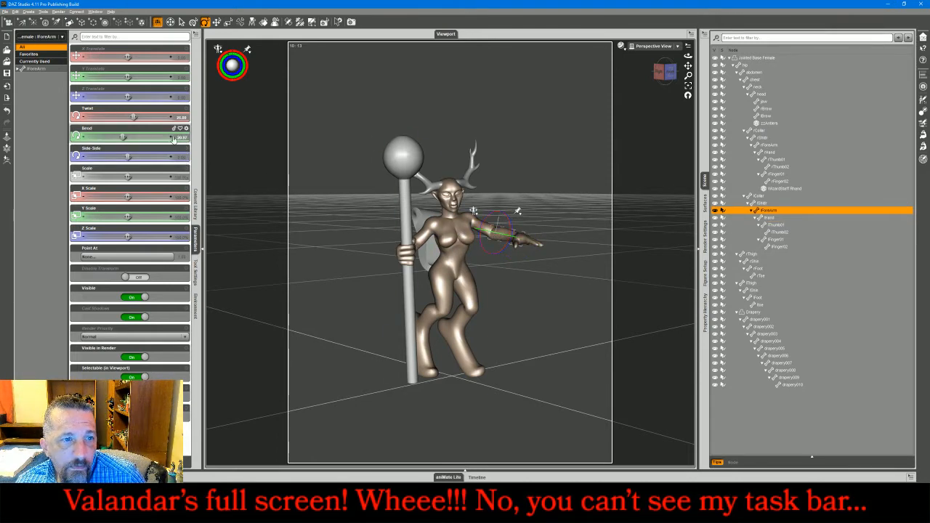
drag(135, 116, 107, 118)
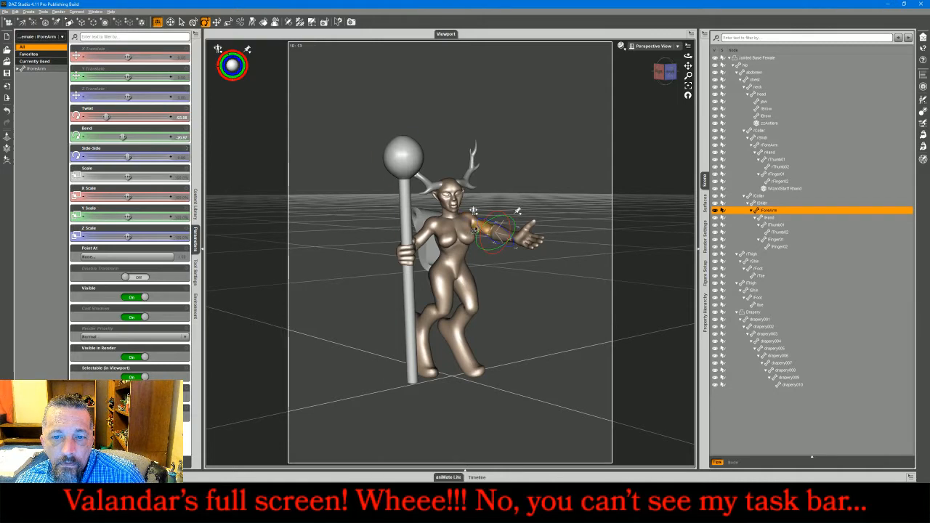
click(471, 218)
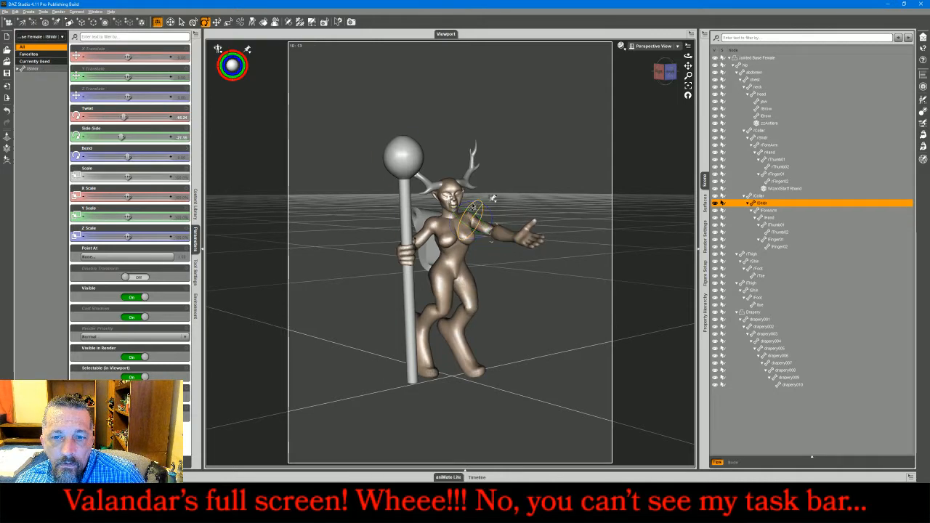
drag(471, 208, 476, 206)
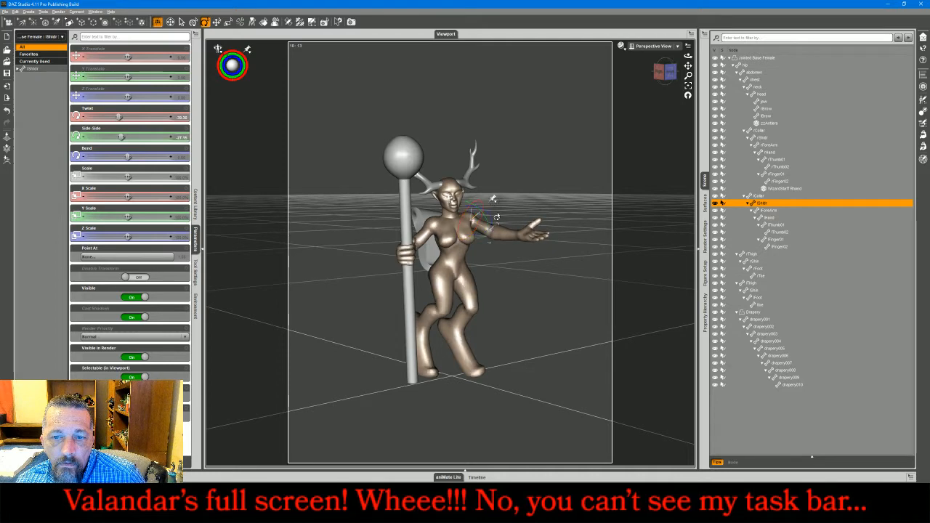
click(529, 231)
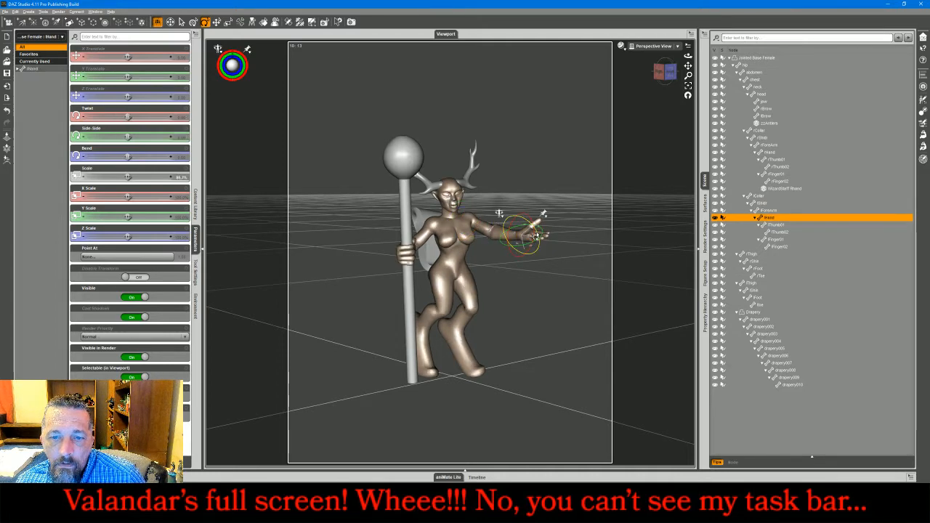
drag(537, 235, 539, 239)
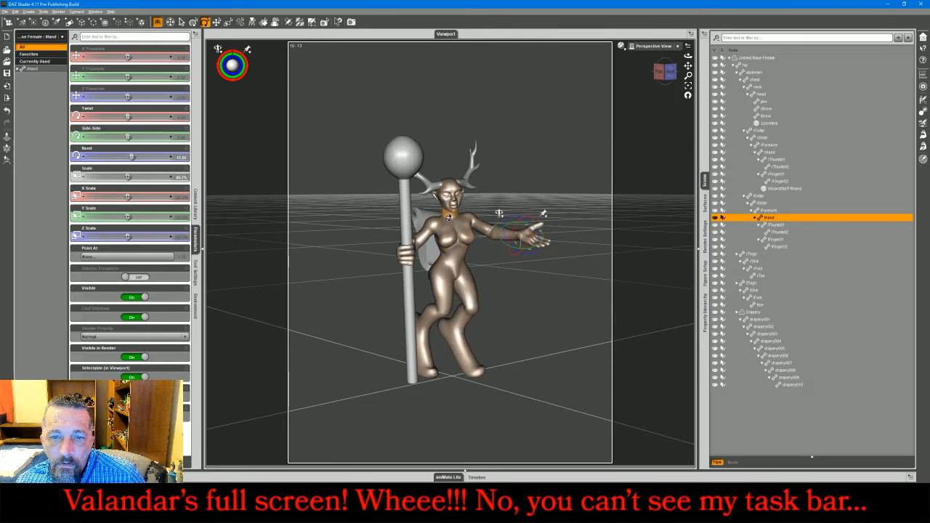
Twist the neck slightly toward the outstretched left hand, and twist and tilt the head sideways to match
click(453, 215)
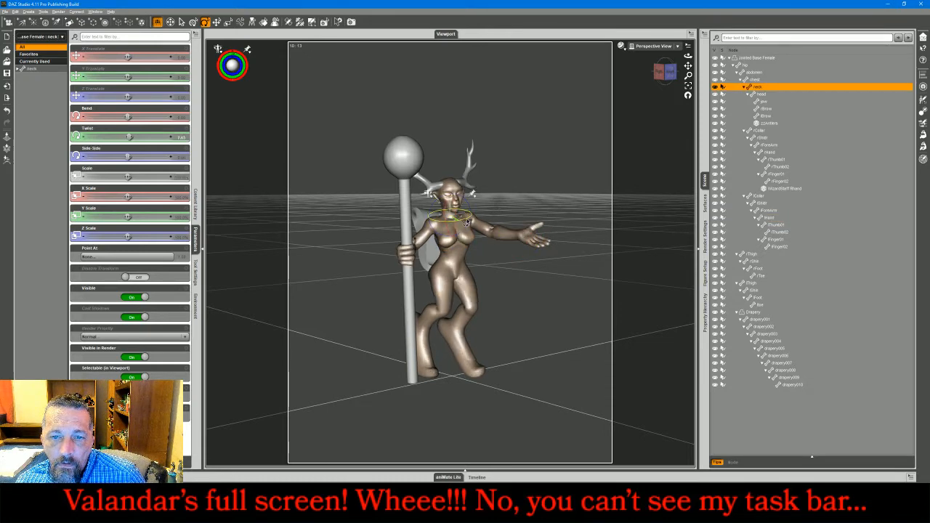
click(454, 190)
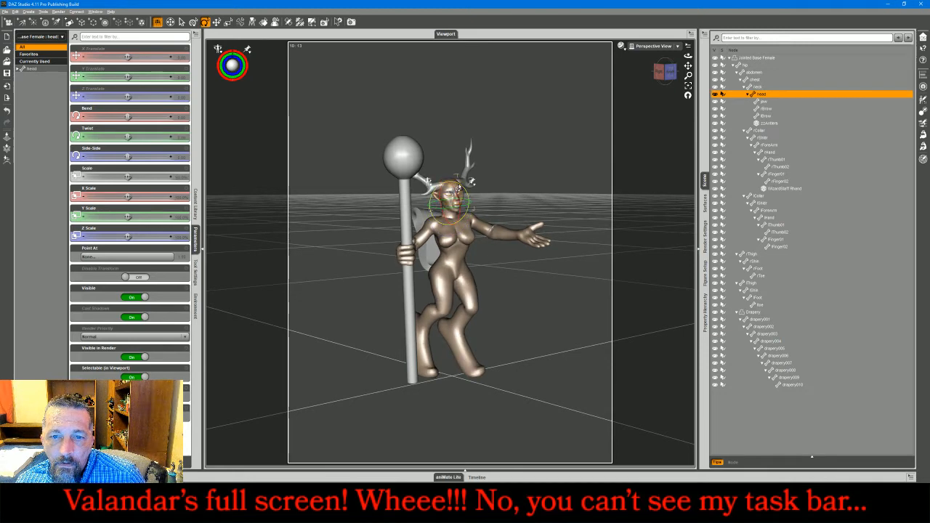
drag(454, 190, 467, 207)
click(666, 77)
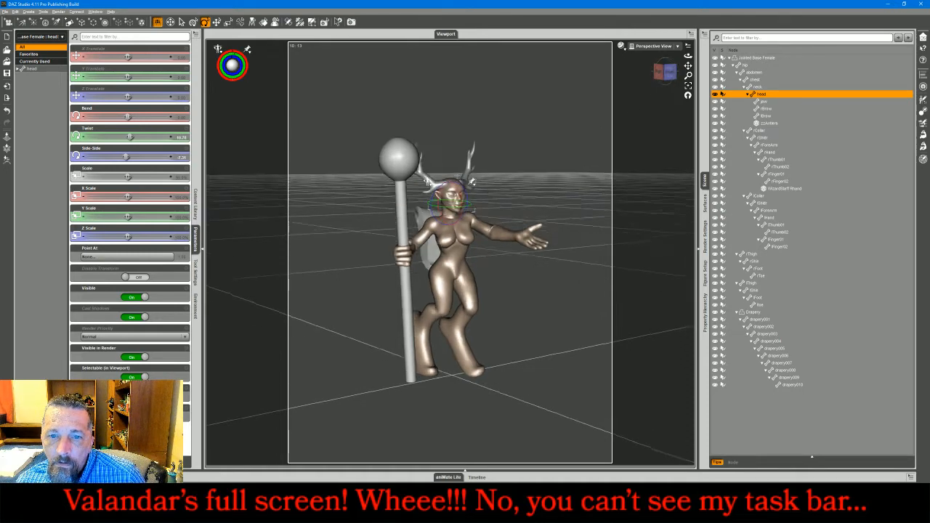
drag(666, 72, 554, 89)
click(556, 89)
drag(688, 56, 648, 60)
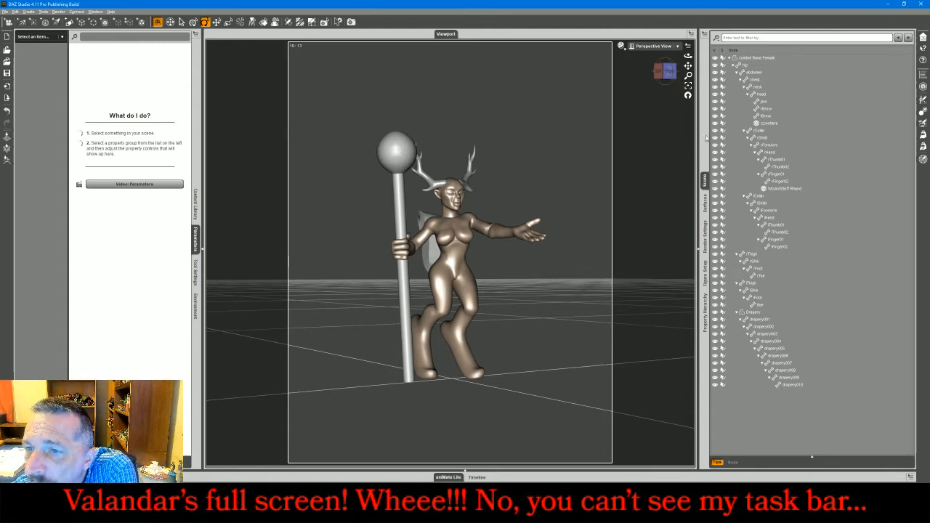
Hide the antlers, wizard staff and drapery, and export the posed body as the Wavefront OBJ NWbody in the Nowhere folder
click(715, 124)
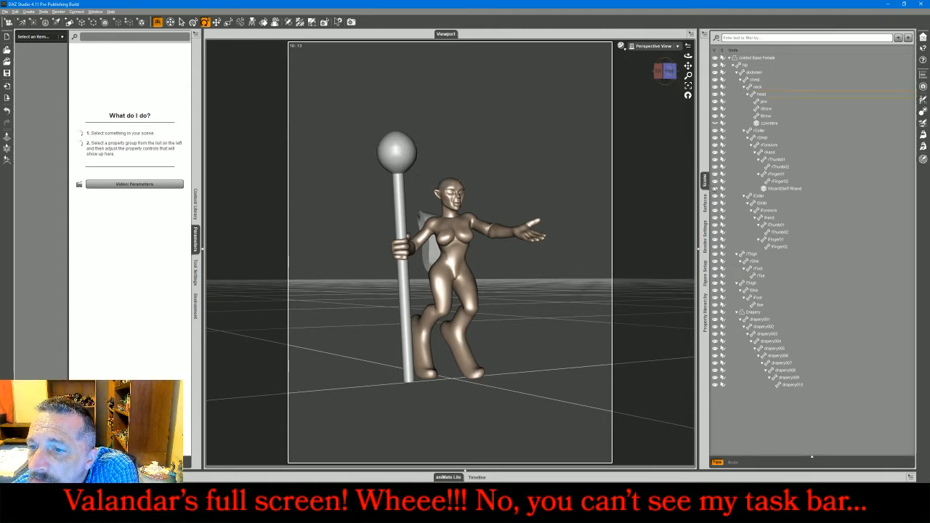
click(714, 188)
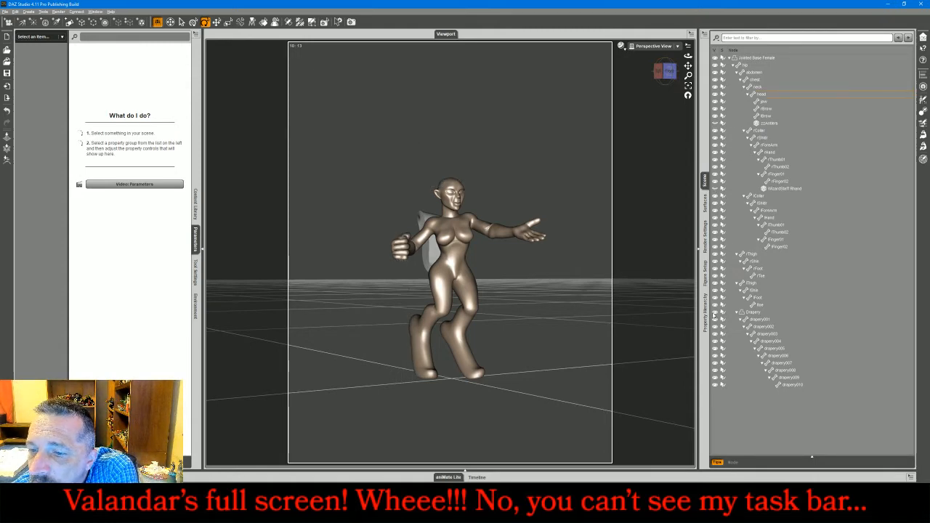
click(715, 313)
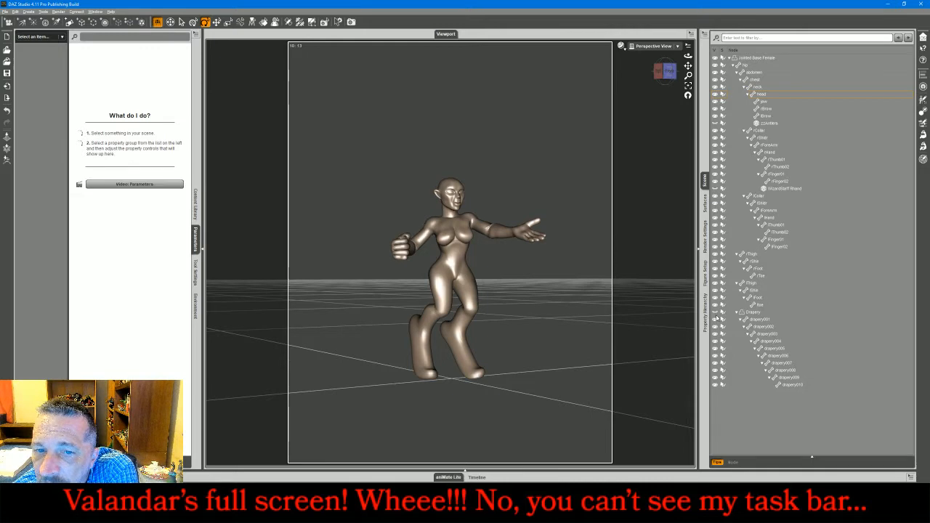
click(5, 12)
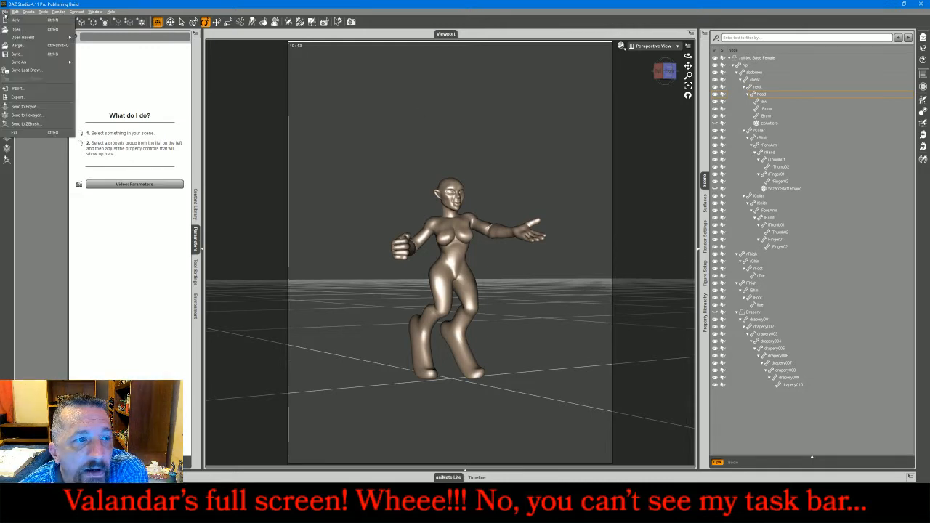
click(28, 97)
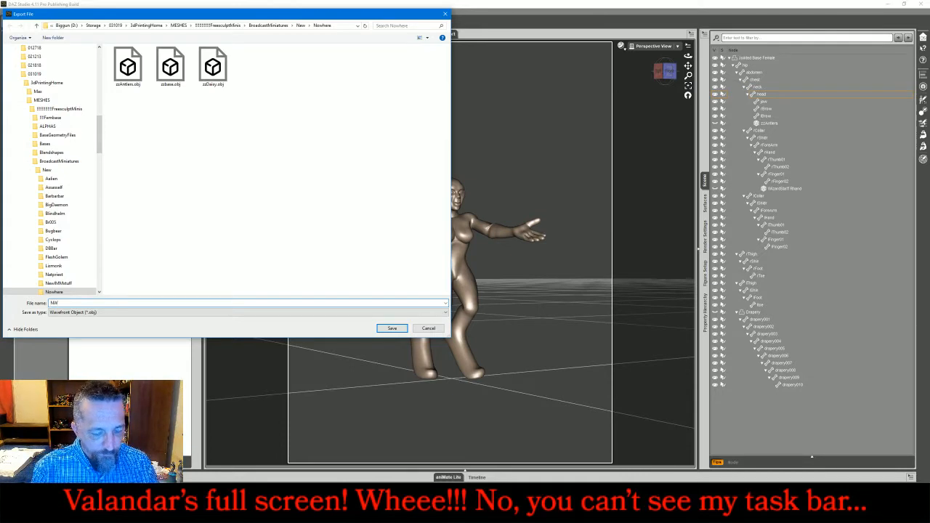
text(NWbody)
key(Return)
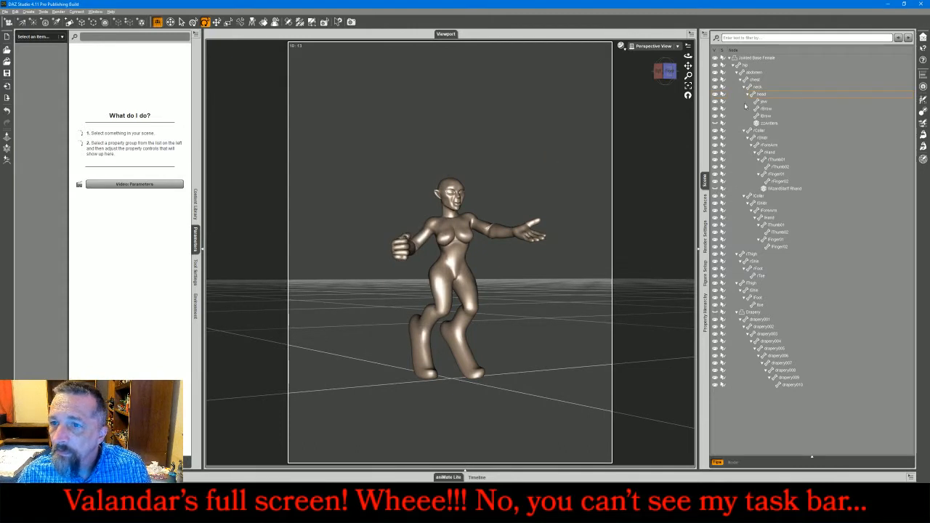
Hide the base figure, show only the antlers, and export them as the OBJ NWantlers with the existing export options
click(715, 58)
click(715, 123)
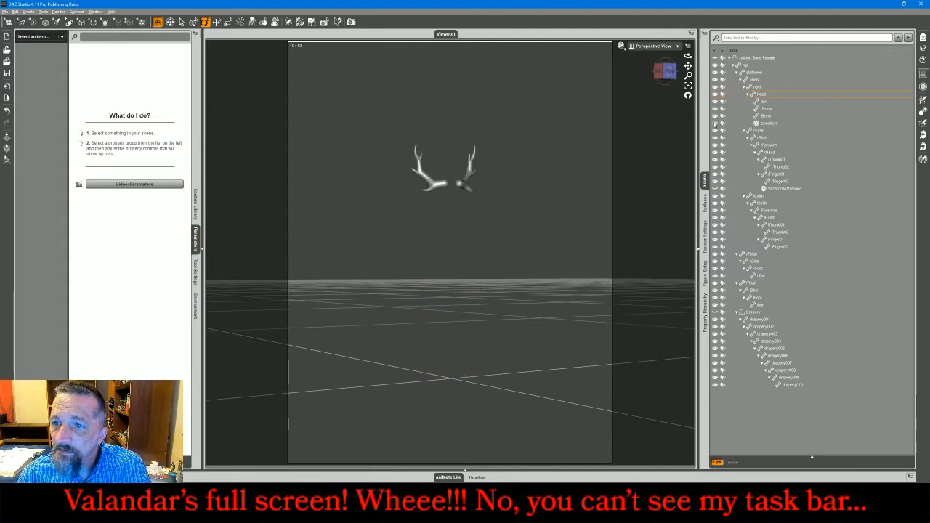
click(5, 13)
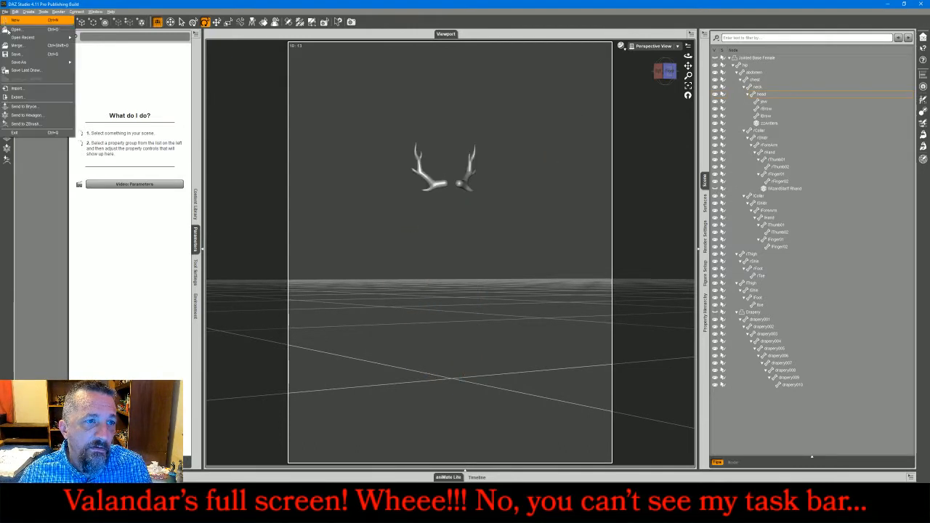
click(24, 96)
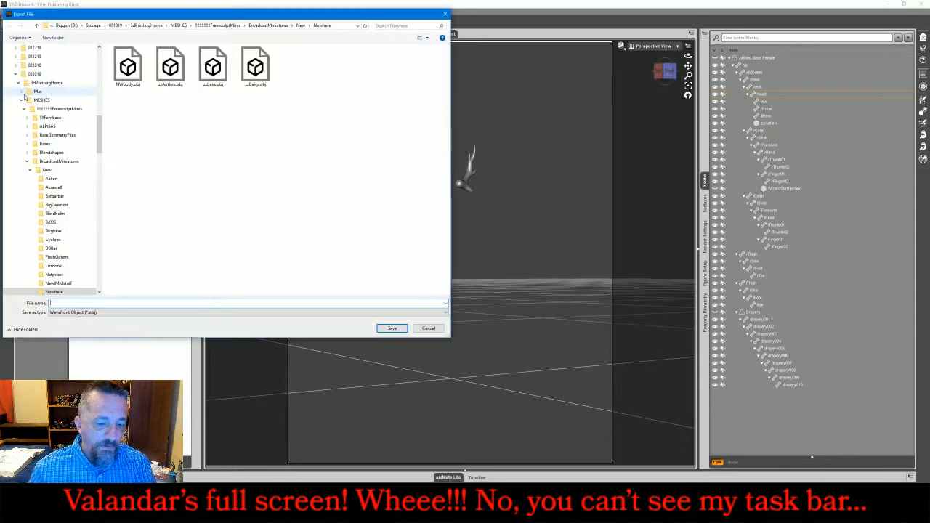
text(NWantlers)
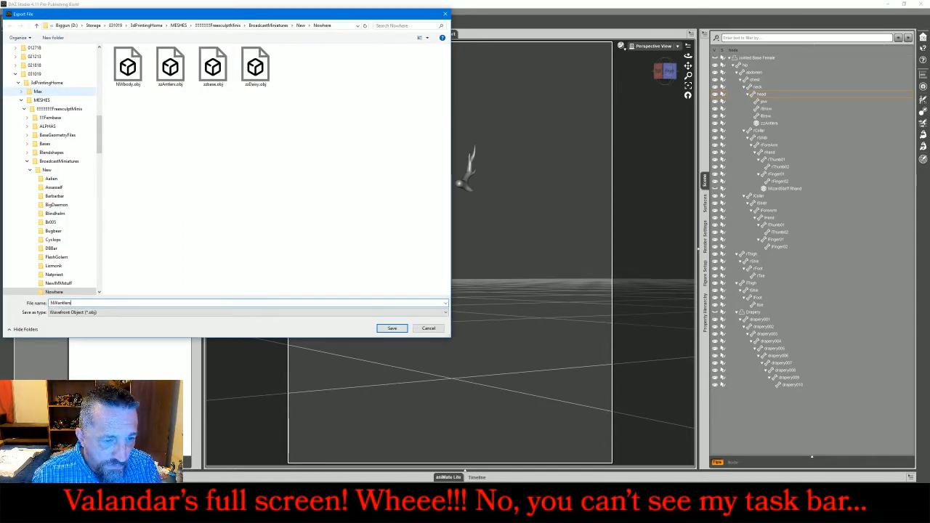
key(Return)
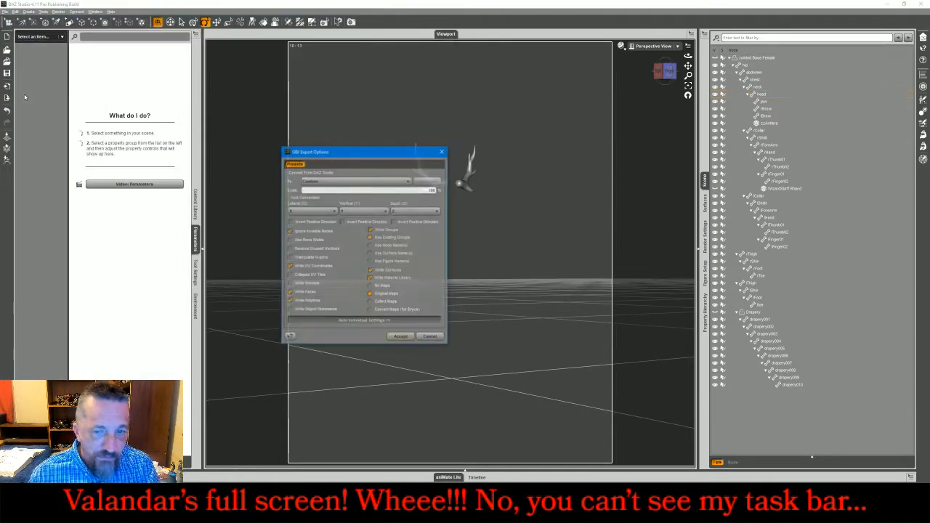
click(400, 336)
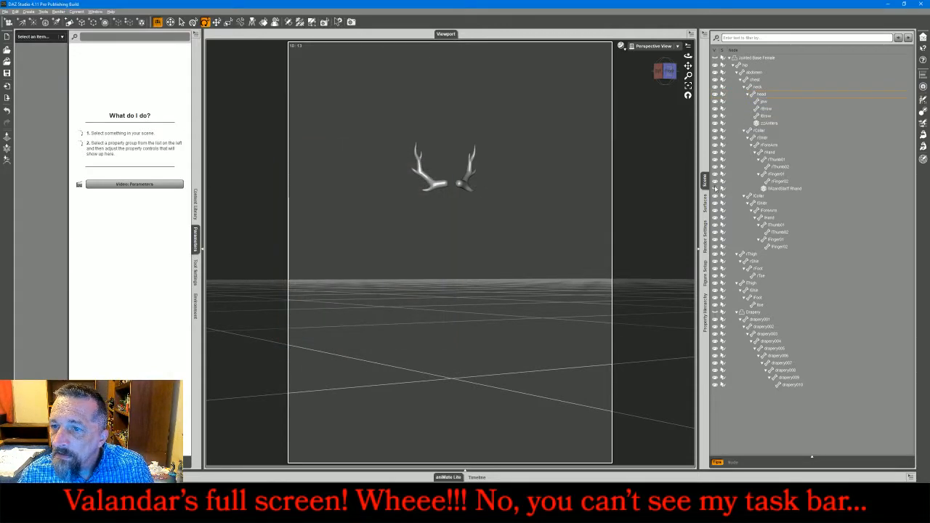
Show only the wizard staff, hiding the antlers, and export it as the OBJ NWstaff with the existing export options
click(714, 188)
click(717, 124)
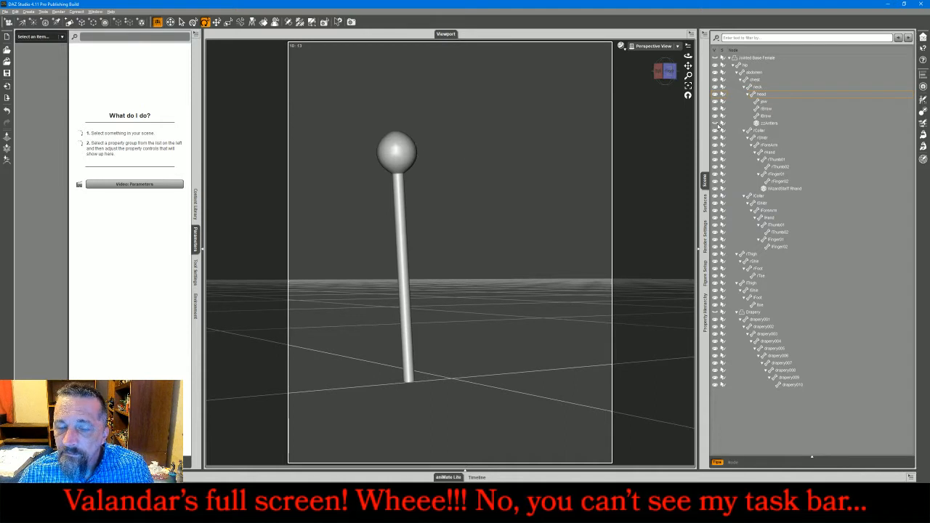
click(654, 45)
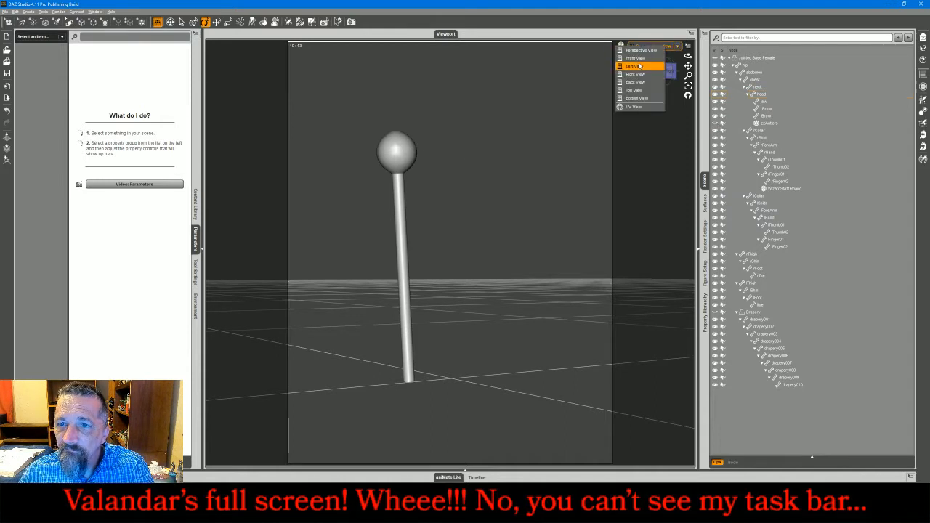
click(637, 58)
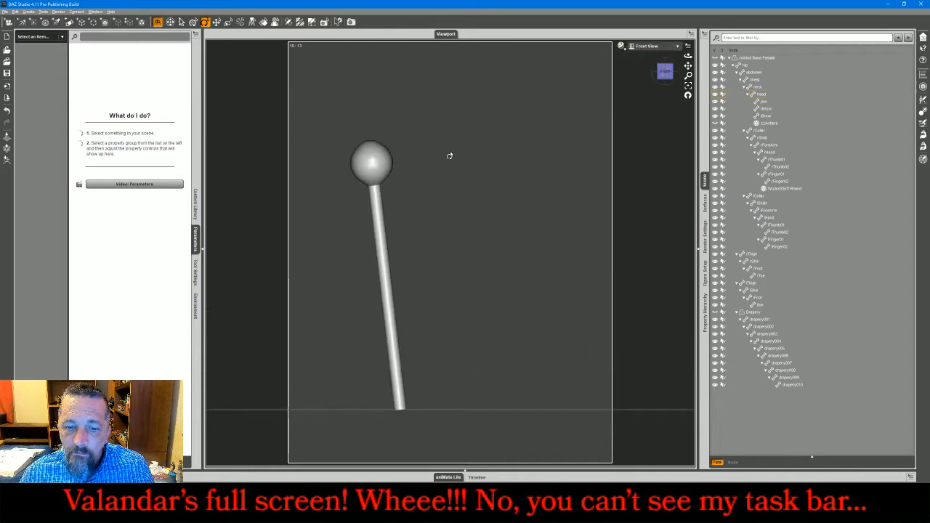
click(6, 12)
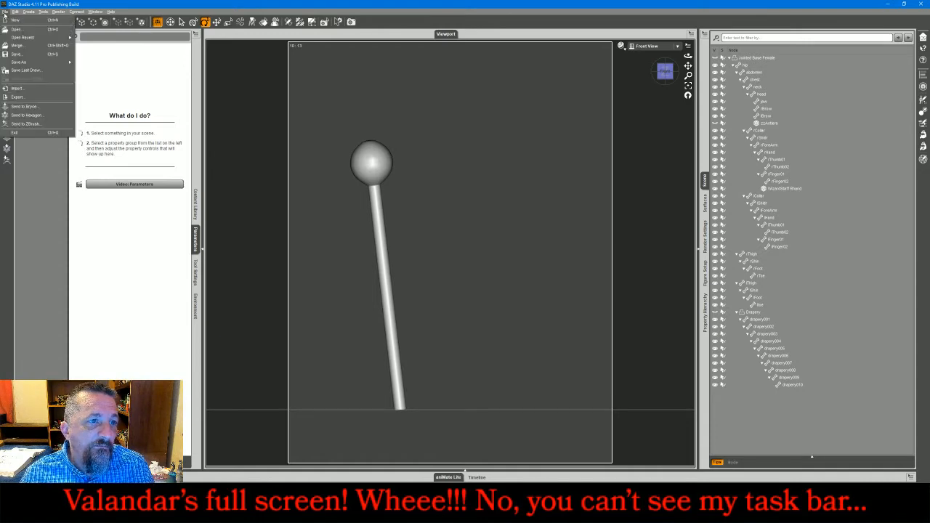
click(18, 97)
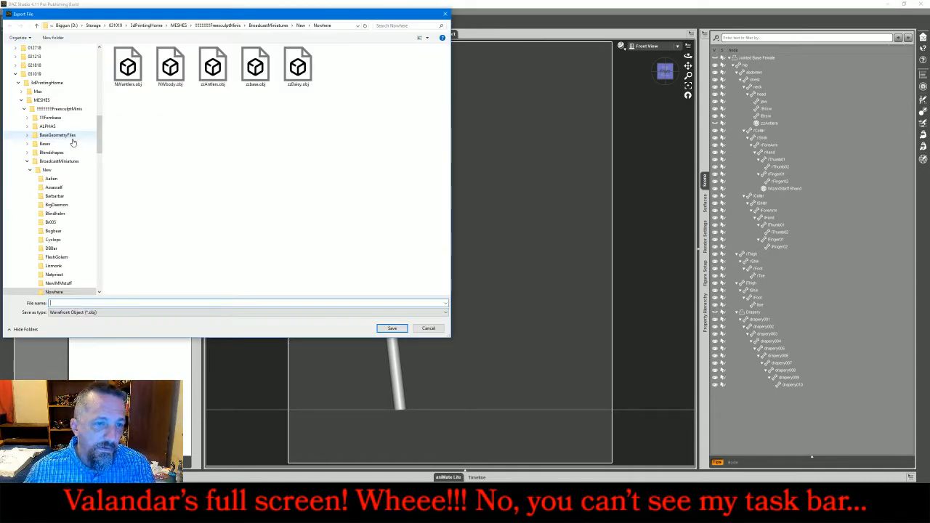
text(NWatuf)
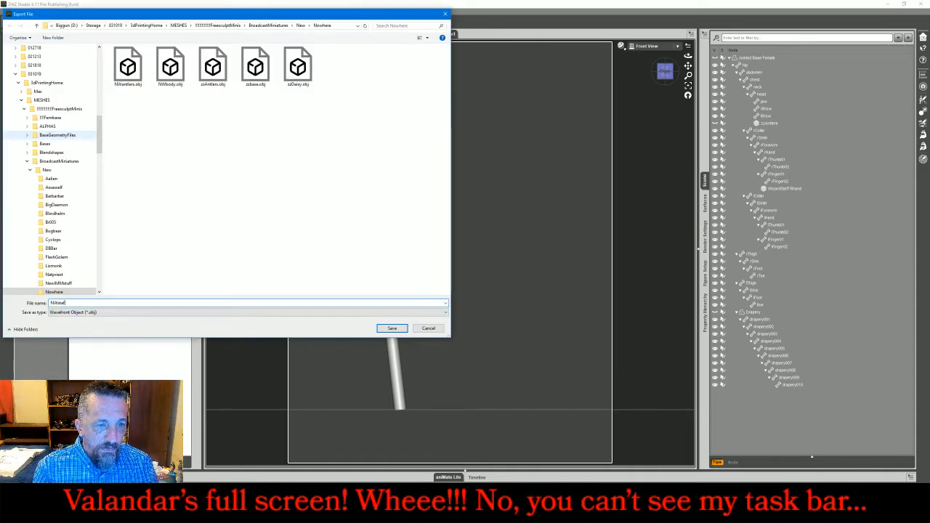
text(f)
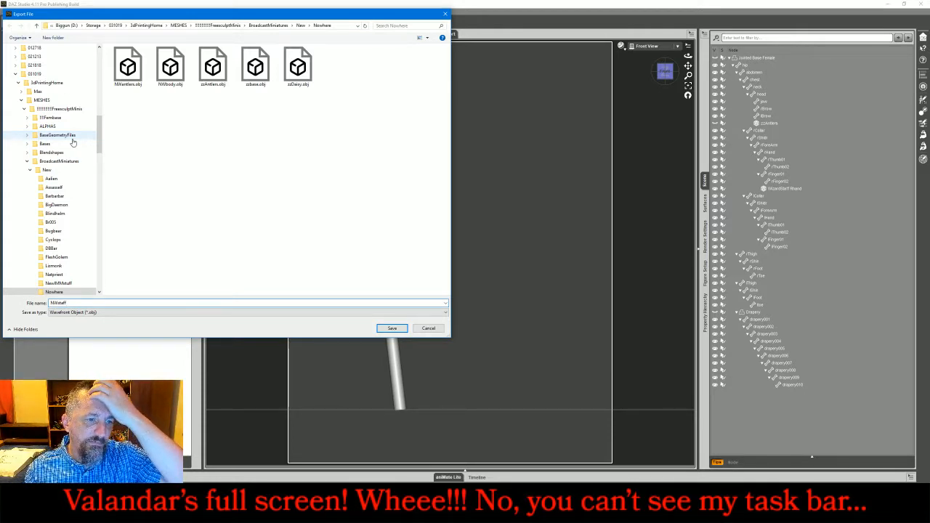
key(Return)
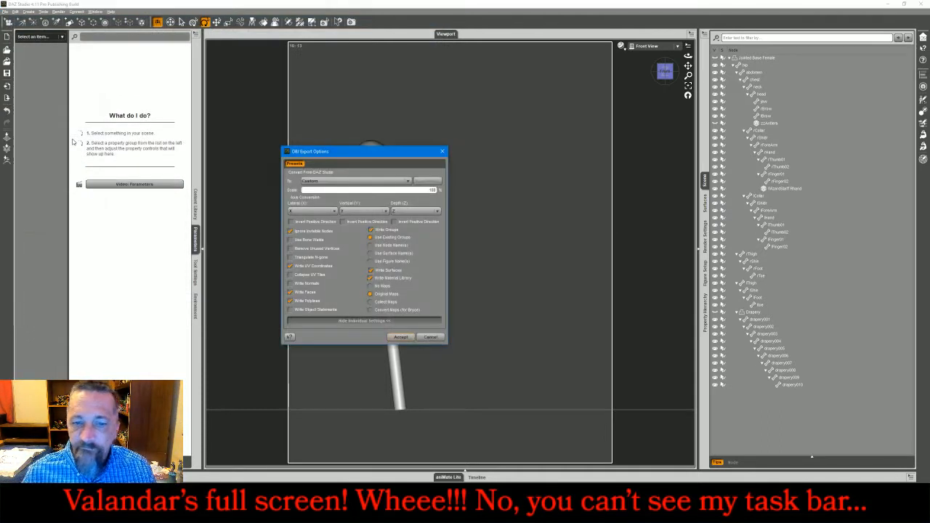
click(400, 337)
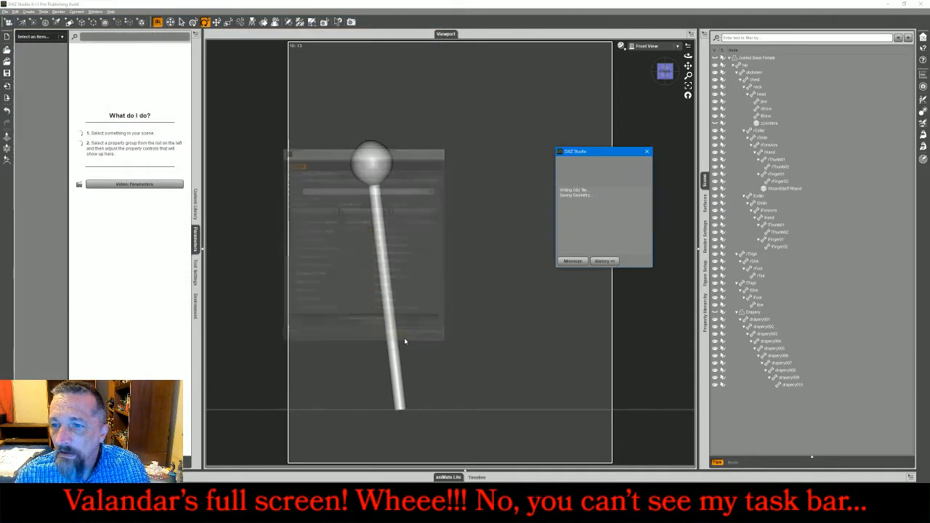
Show only the drapery, hiding the wizard staff, and export it as the OBJ NWtail with the existing export options
click(715, 189)
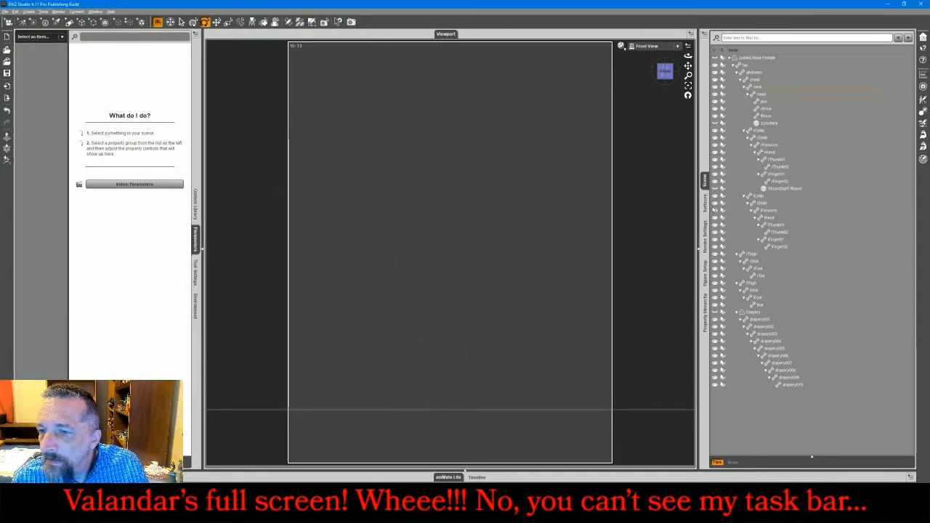
click(714, 312)
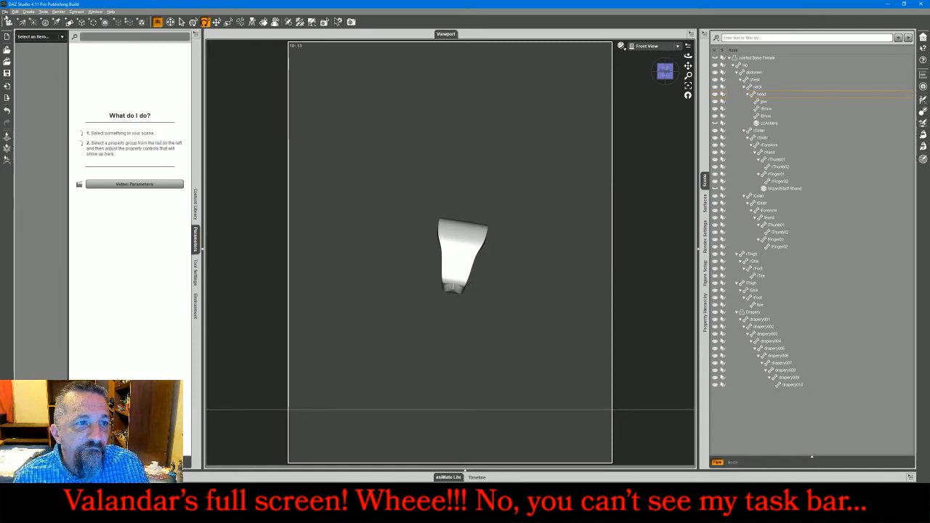
click(6, 12)
click(19, 100)
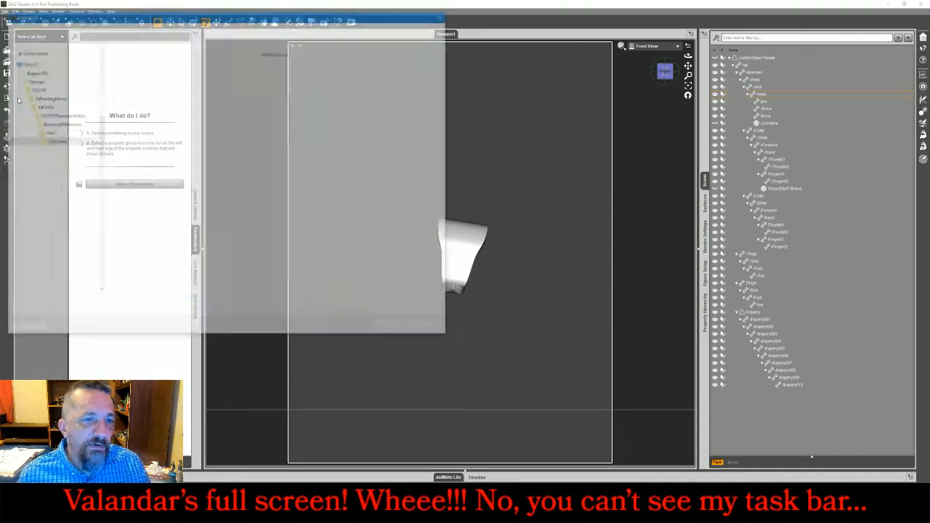
text(NWta)
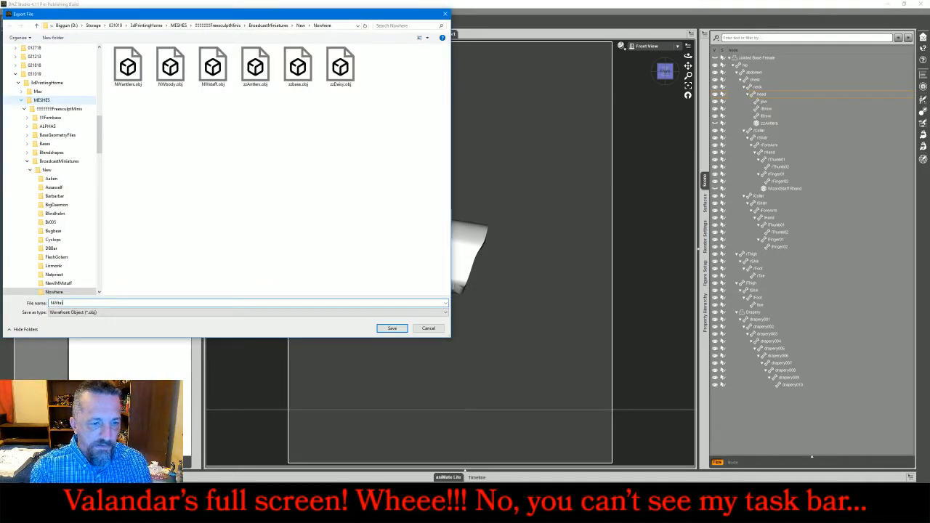
text(il)
key(Return)
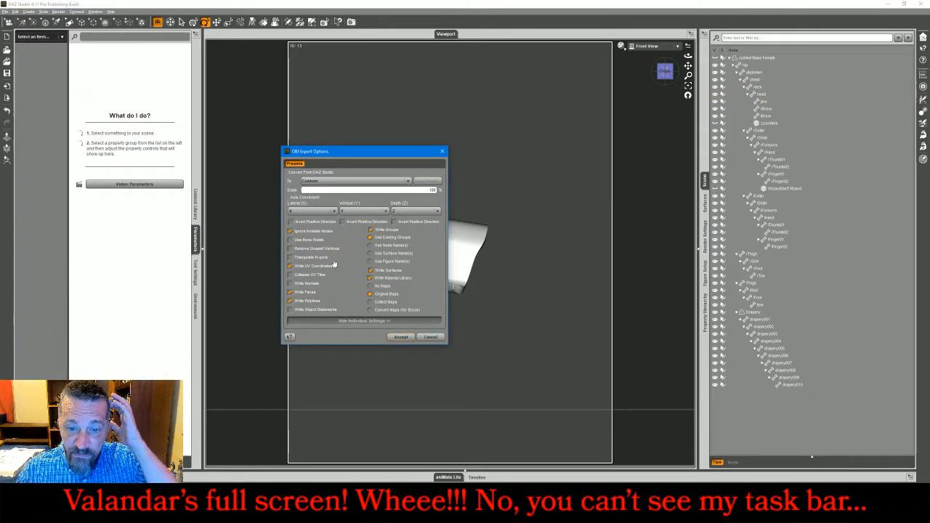
click(394, 337)
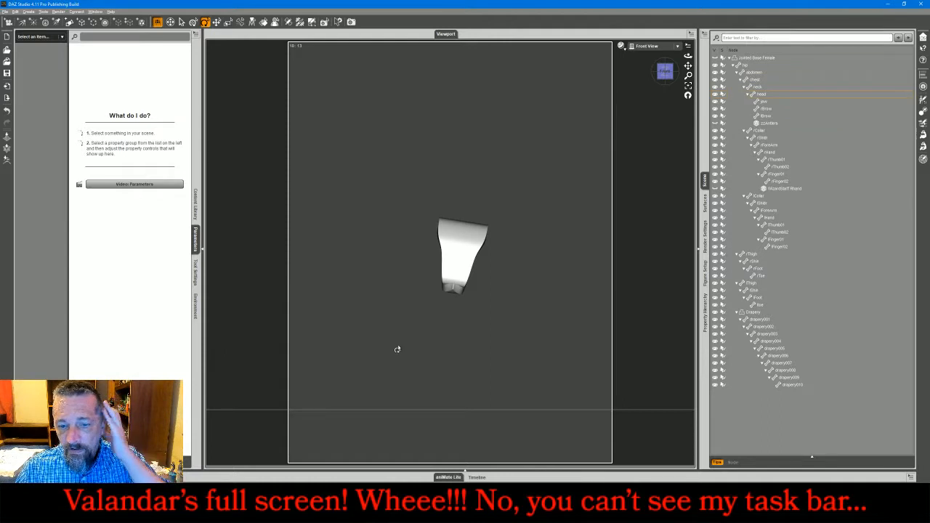
click(464, 511)
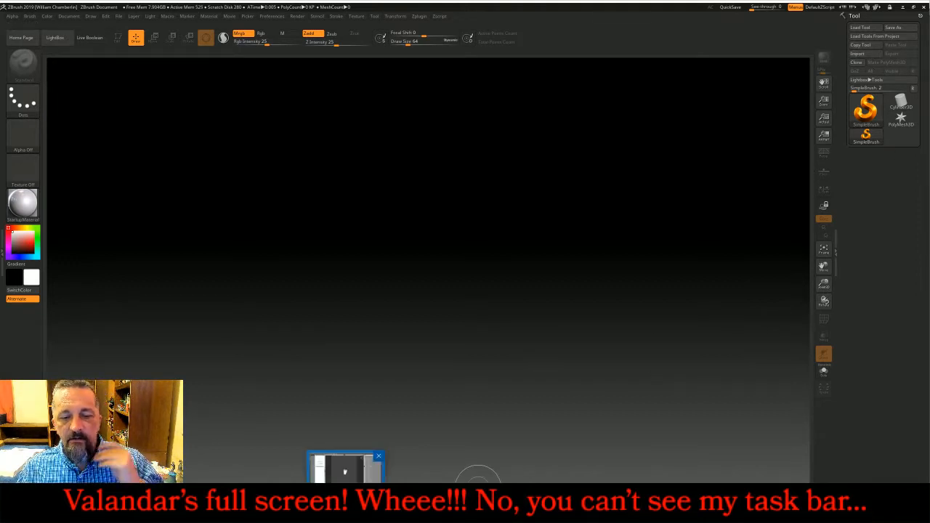
click(346, 466)
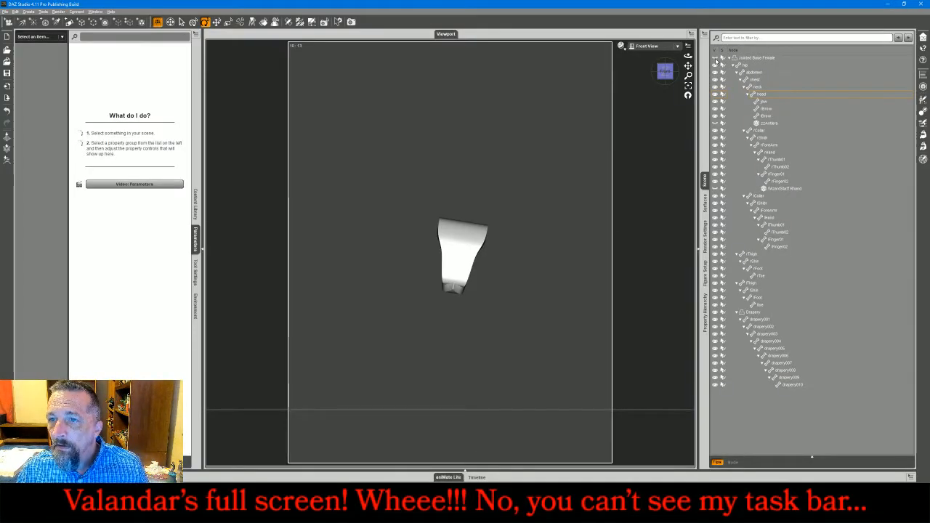
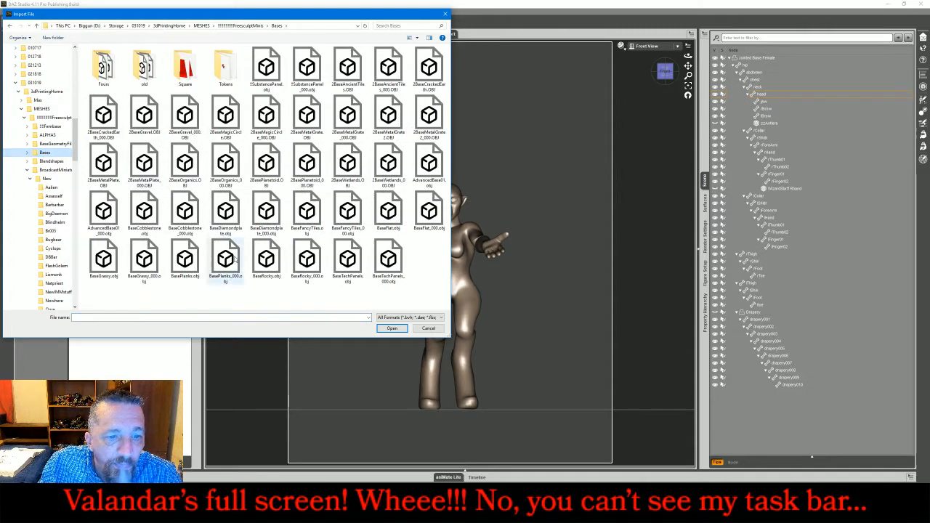
Import the BaseGrassy_000 OBJ from the Bases folder with the existing options and lower it until its grassy top meets the figure's feet
double_click(144, 258)
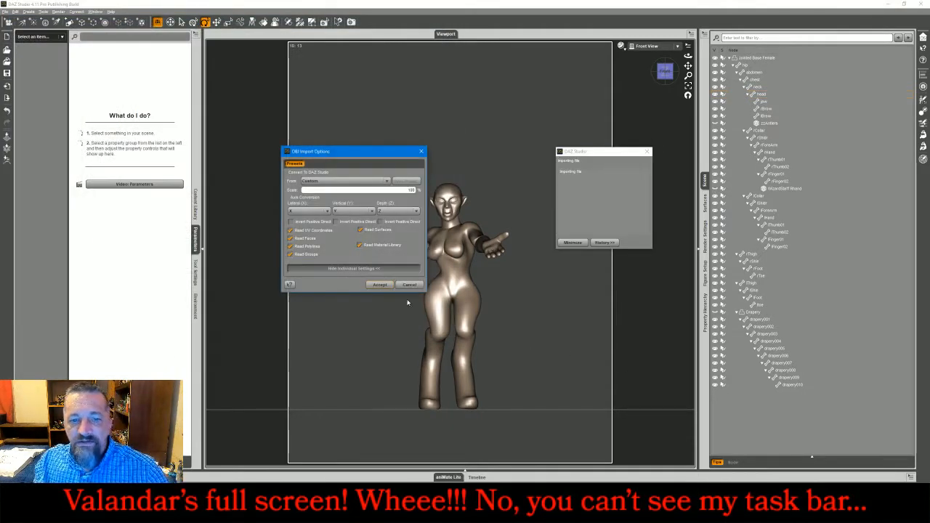
click(379, 284)
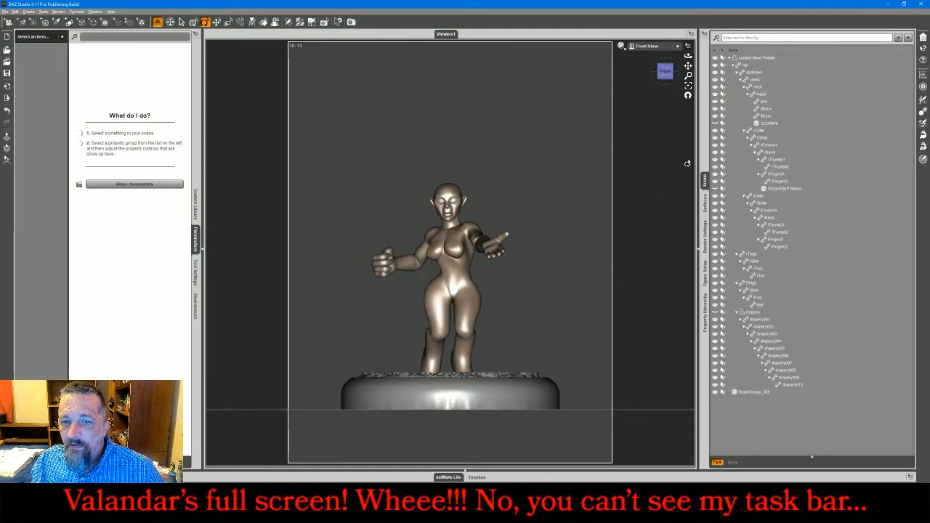
click(556, 391)
click(688, 93)
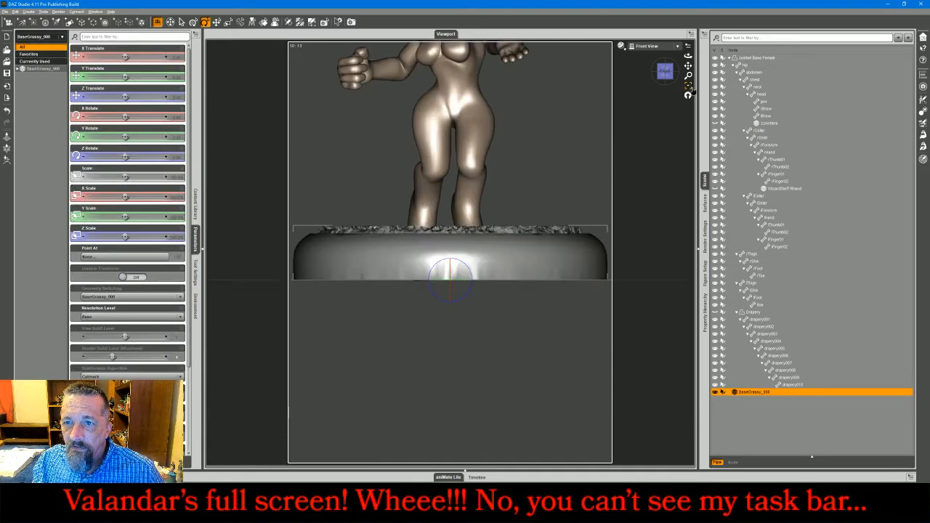
click(216, 22)
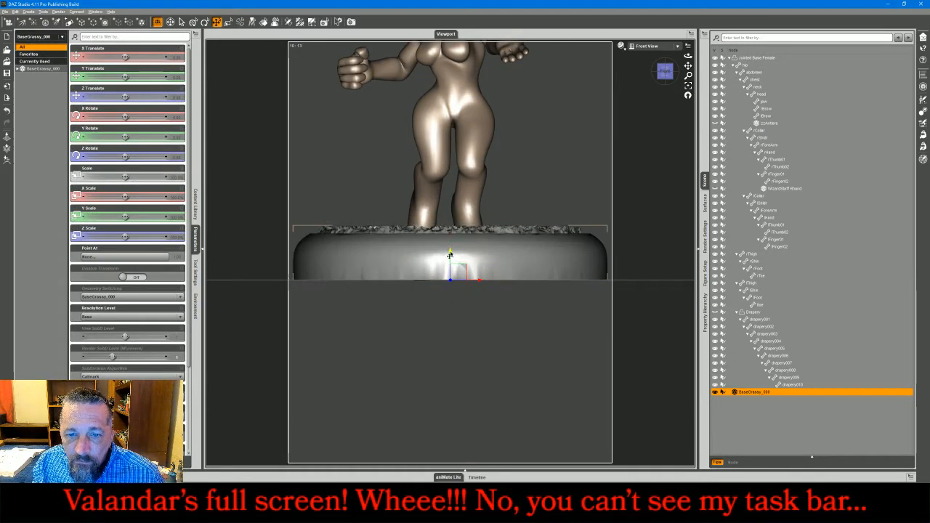
drag(450, 254, 457, 305)
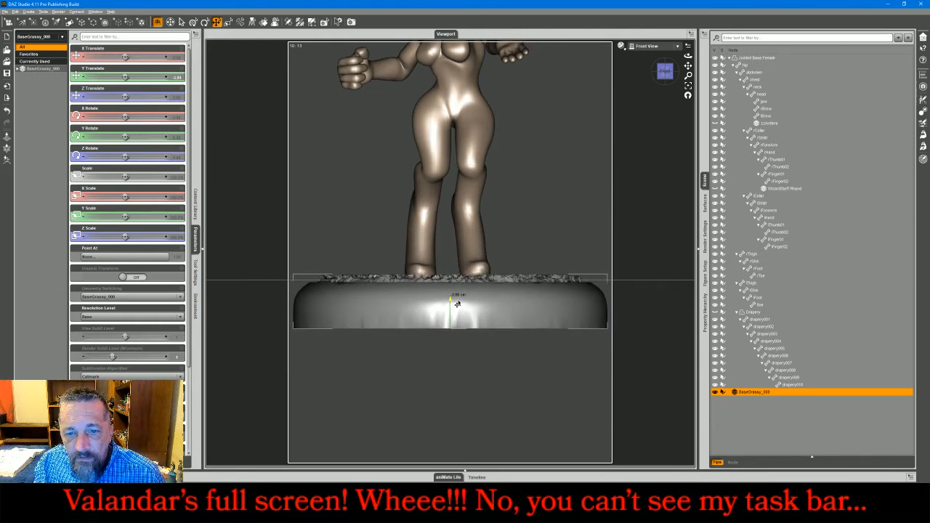
click(649, 45)
click(649, 53)
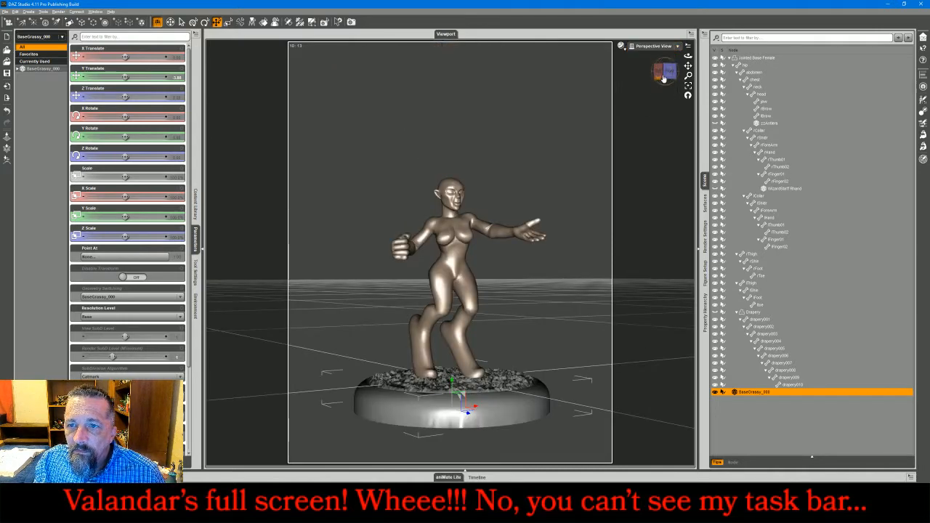
drag(662, 78, 645, 96)
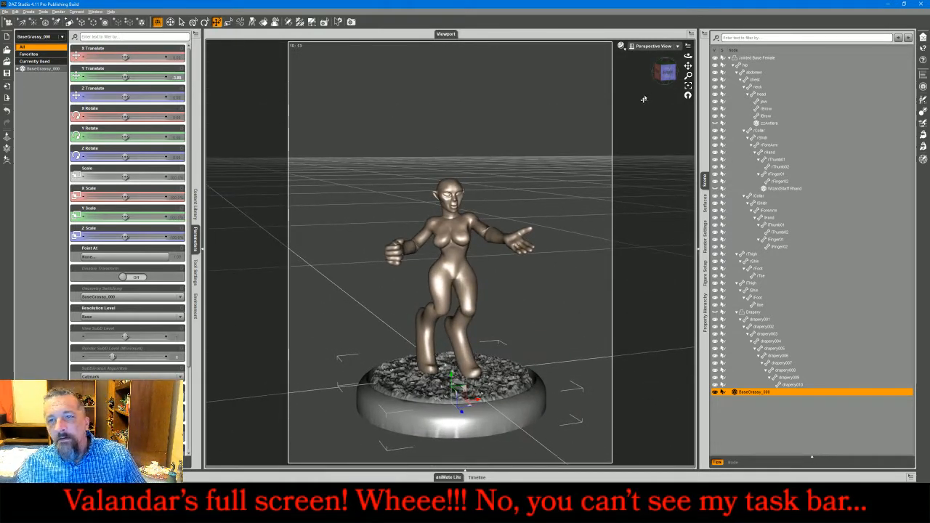
Hide the base figure so only the grassy base shows, and export it as the OBJ NWbase with the existing export options
click(715, 58)
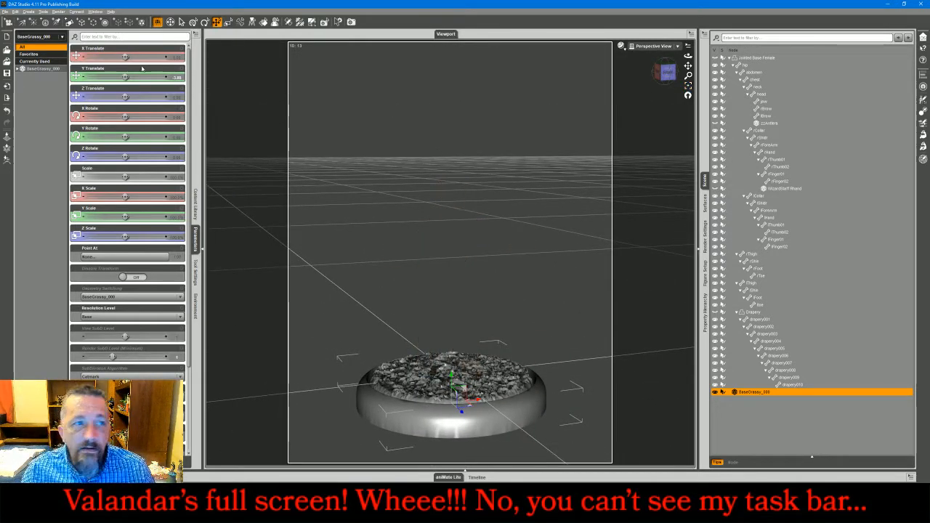
click(15, 12)
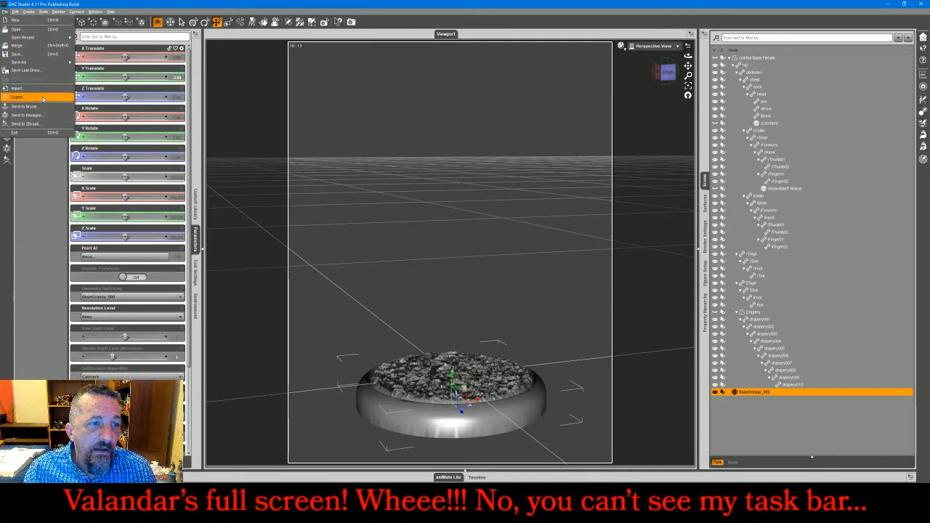
click(43, 98)
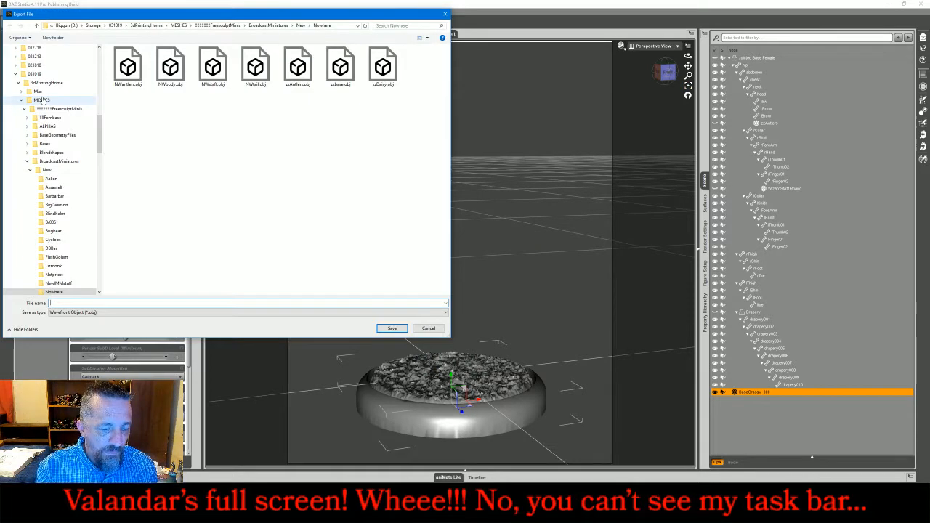
text(NWbase)
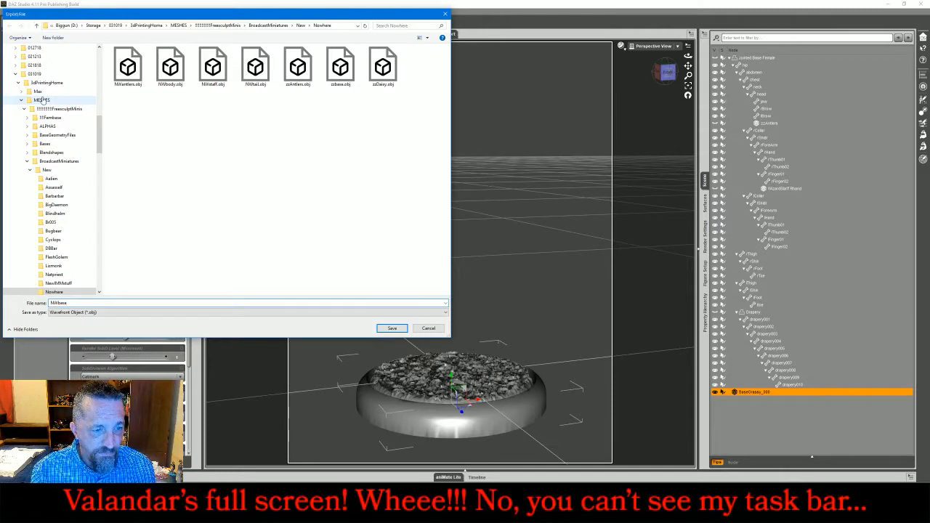
key(Return)
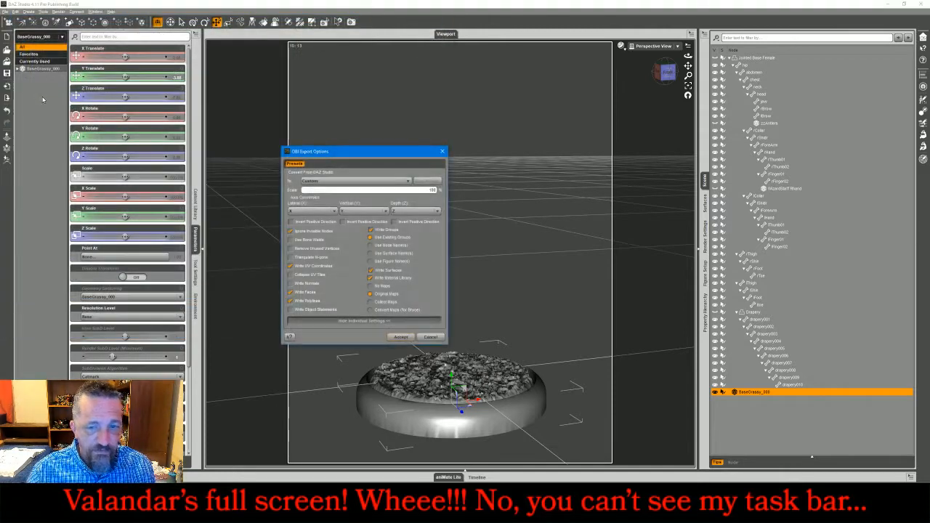
click(398, 338)
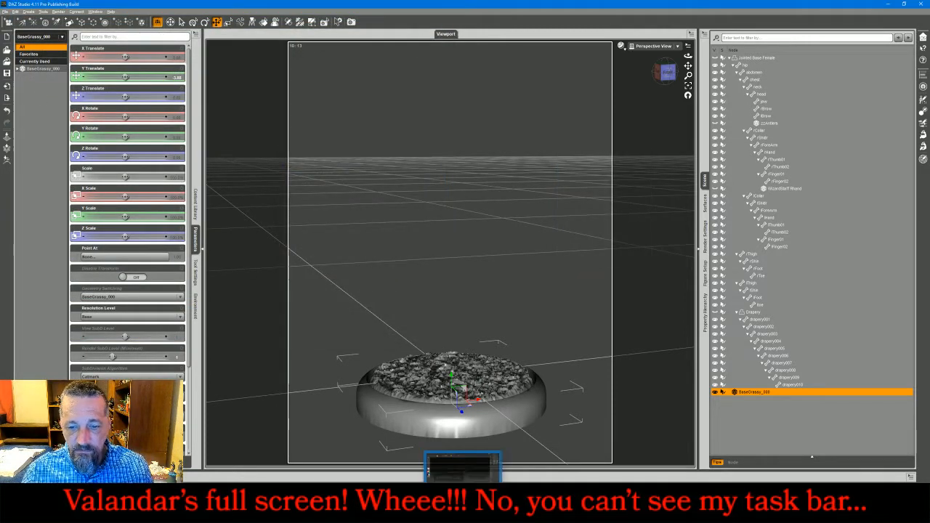
Switch to ZBrush and import NWbody.obj from the Nowhere folder under MESHES, BroadcastMiniatures, New
click(462, 466)
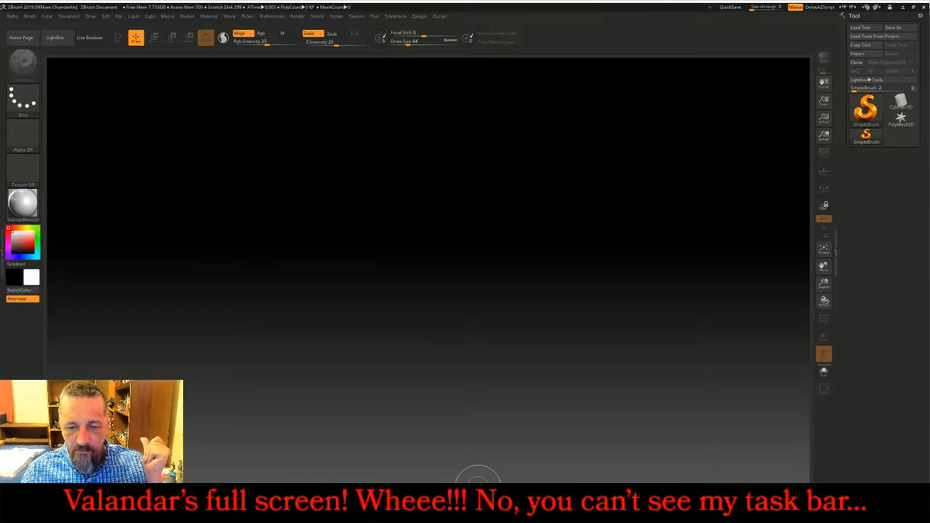
click(868, 55)
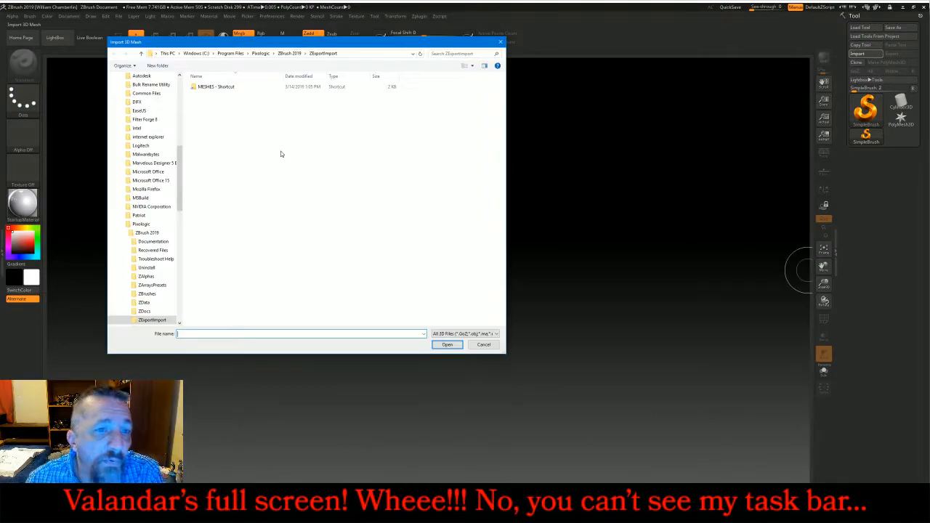
double_click(207, 86)
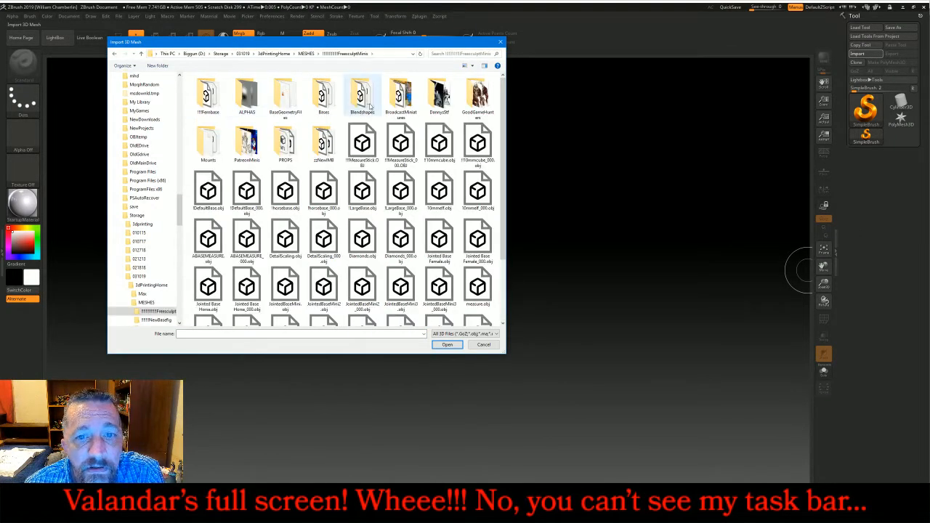
double_click(399, 97)
double_click(208, 92)
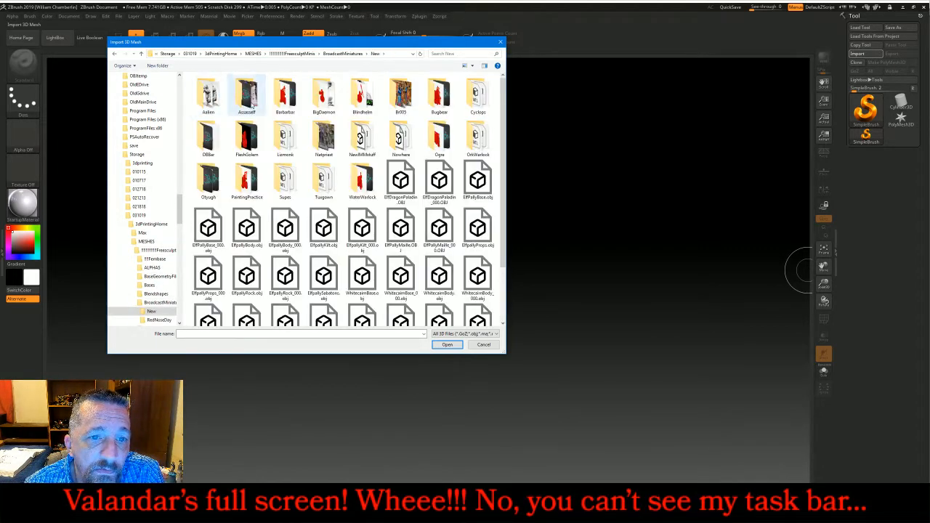
double_click(393, 139)
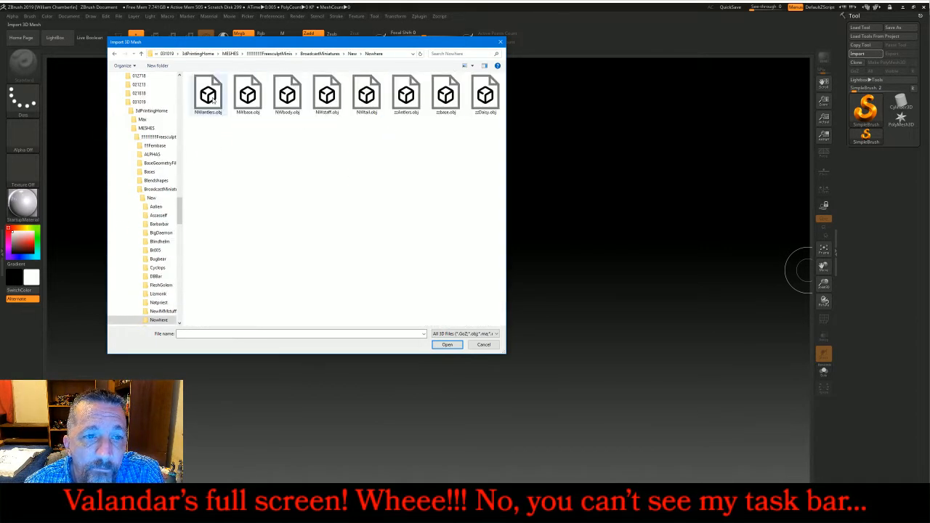
double_click(289, 95)
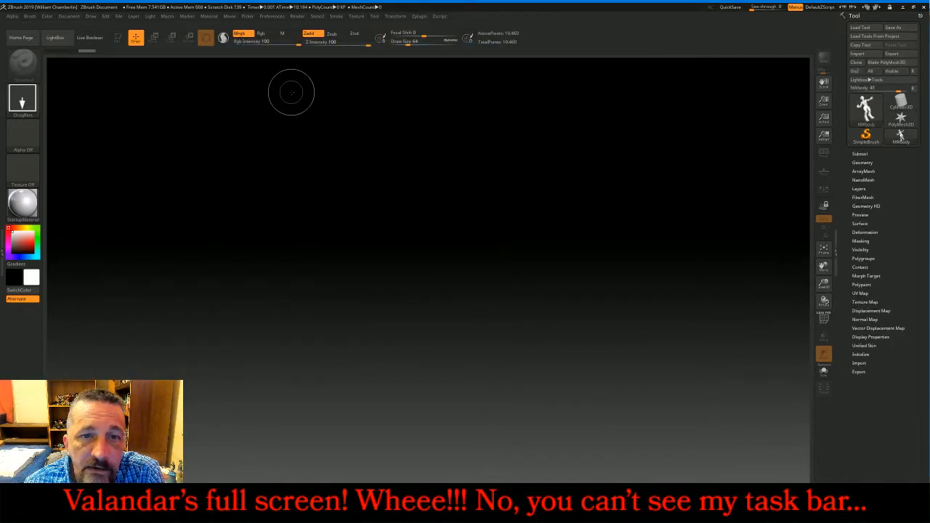
Import zzDaisy.obj from the Nowhere folder, draw the daisy large on the canvas and make it editable
click(857, 53)
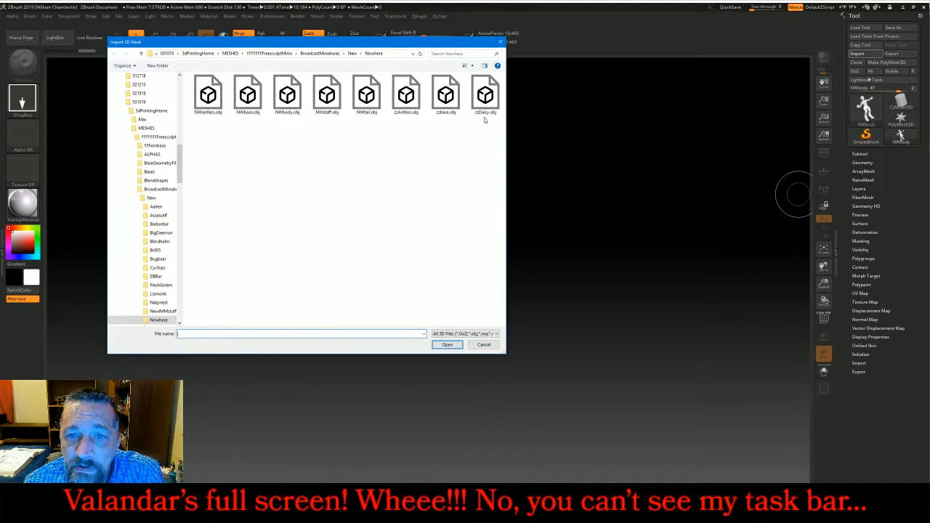
double_click(483, 102)
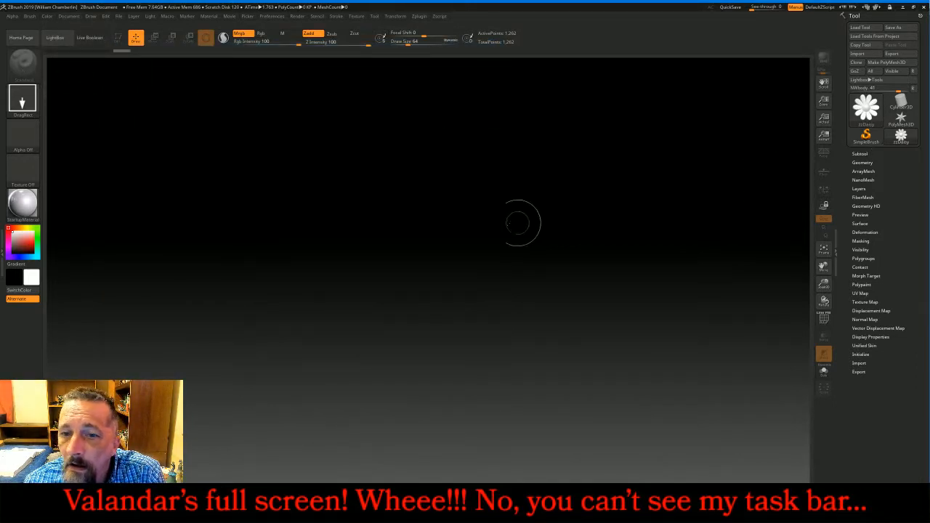
drag(453, 253, 454, 302)
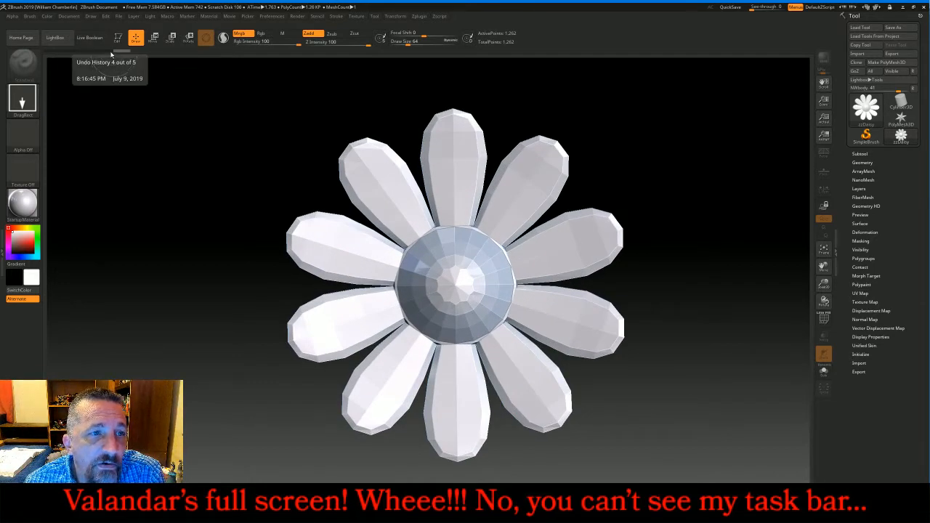
key(t)
Append the zzDaisy mesh to the existing InsertGemstone insert-mesh brush
click(25, 64)
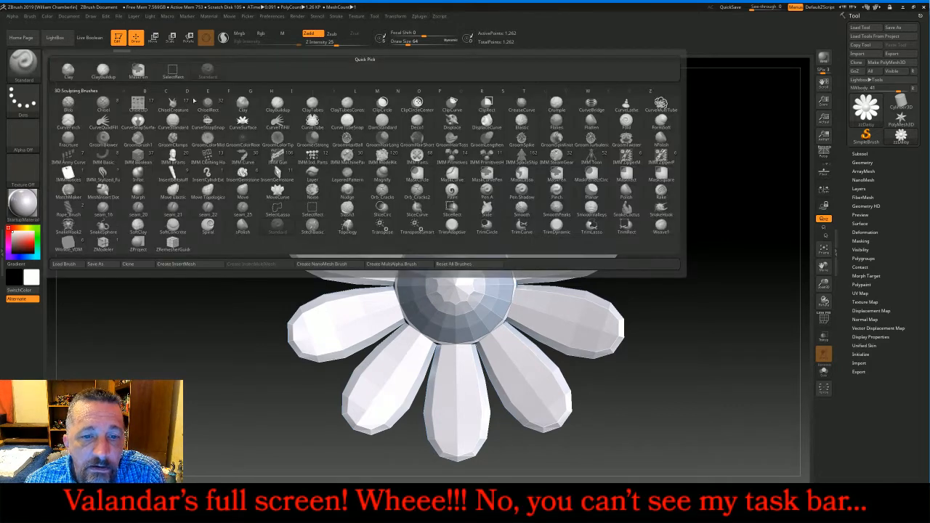
click(276, 172)
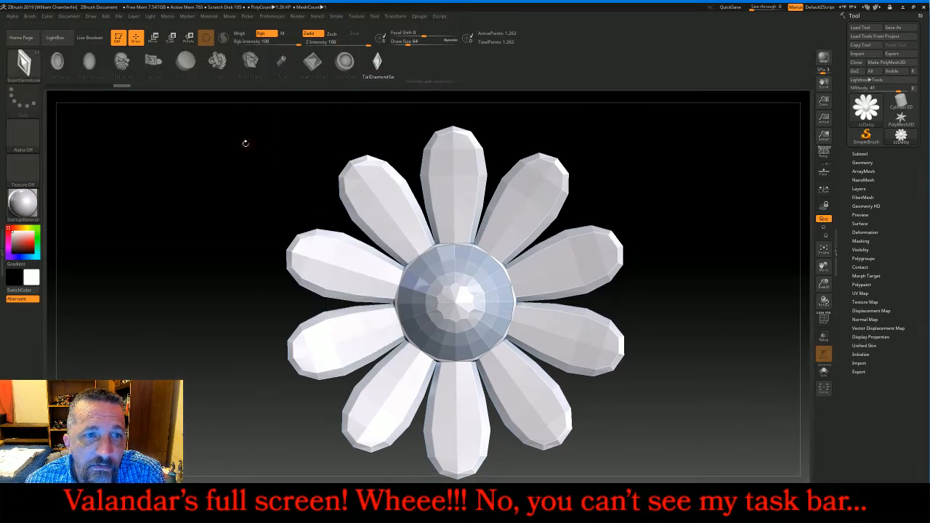
click(24, 64)
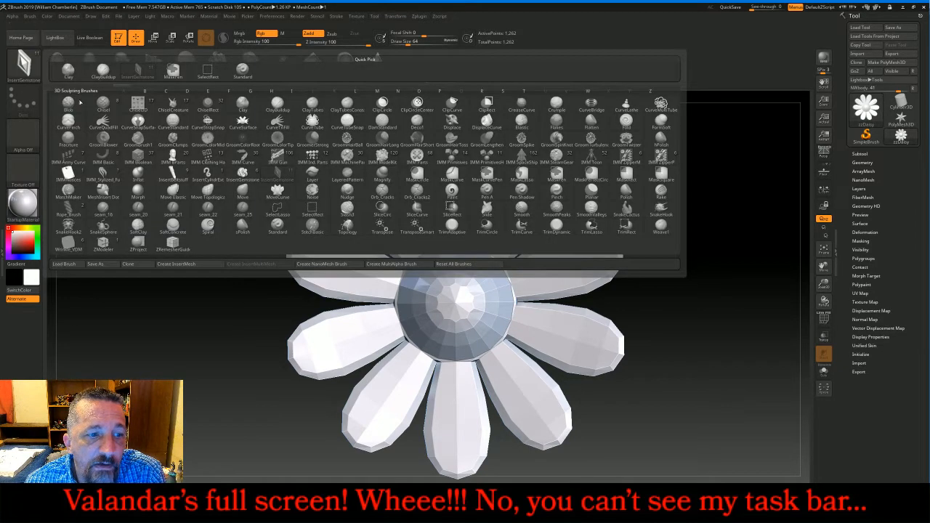
click(176, 264)
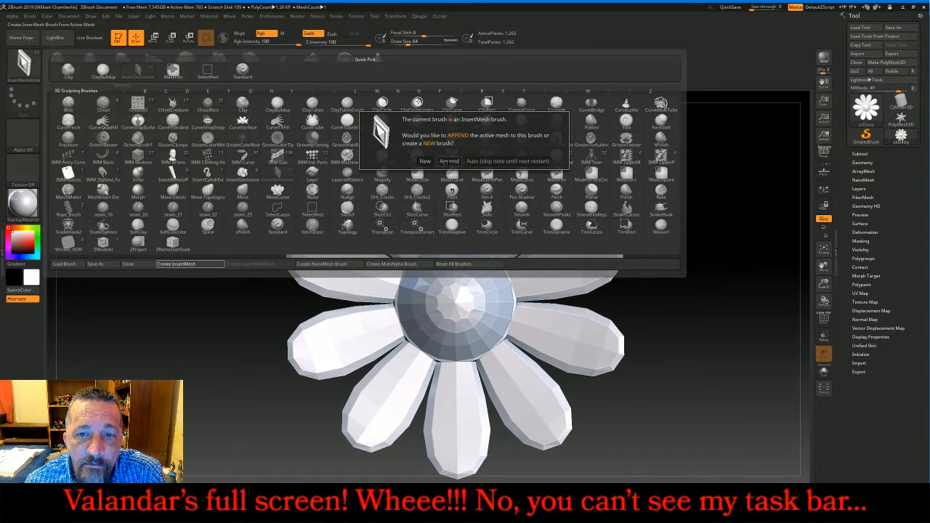
click(449, 160)
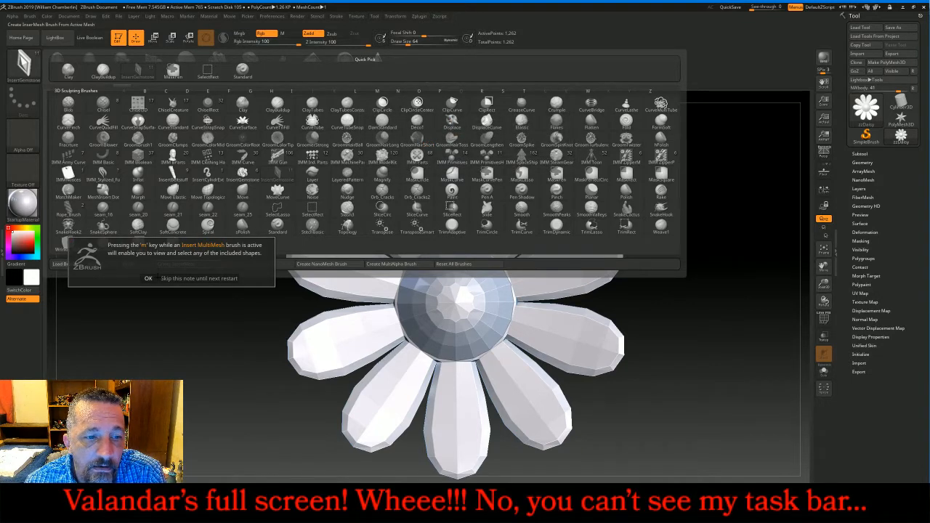
click(150, 278)
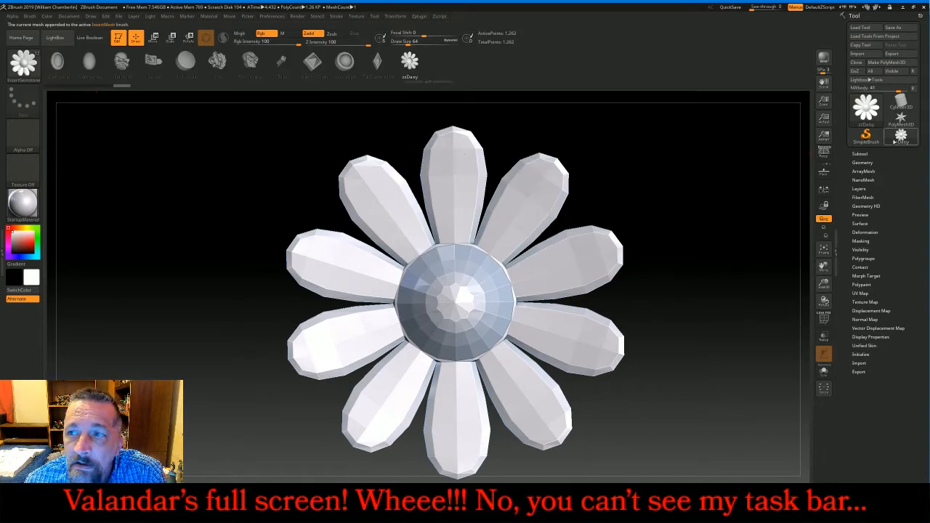
Switch back to the Standard brush, turn on the S option beside Focal Shift, and import NWbody.obj in place of the daisy
click(23, 64)
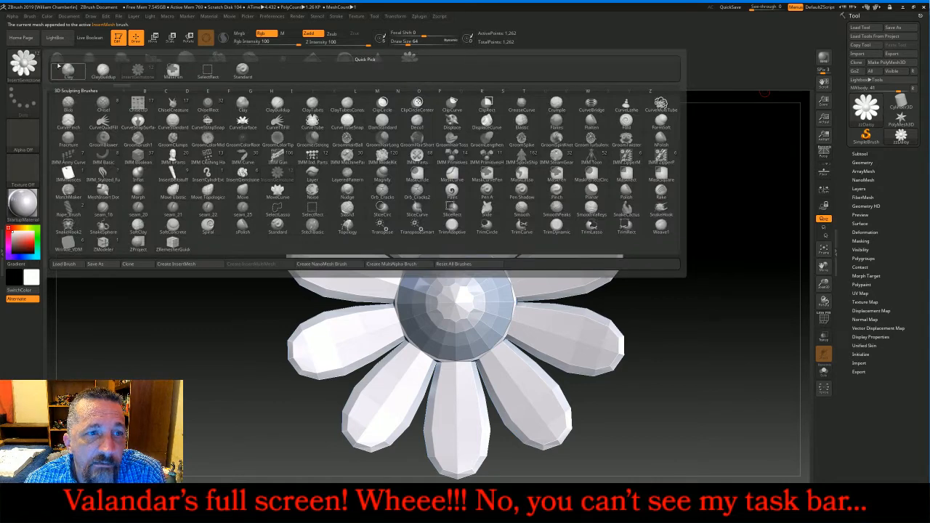
click(241, 69)
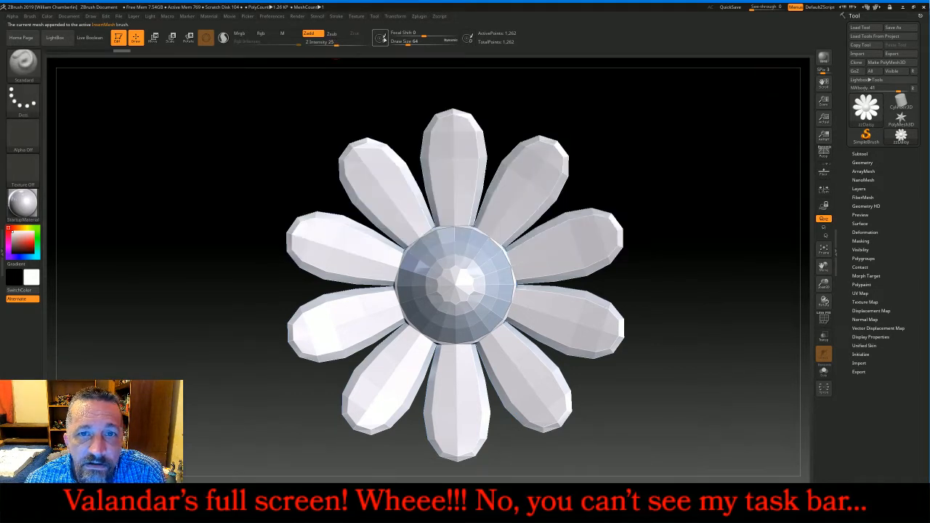
click(379, 38)
click(861, 55)
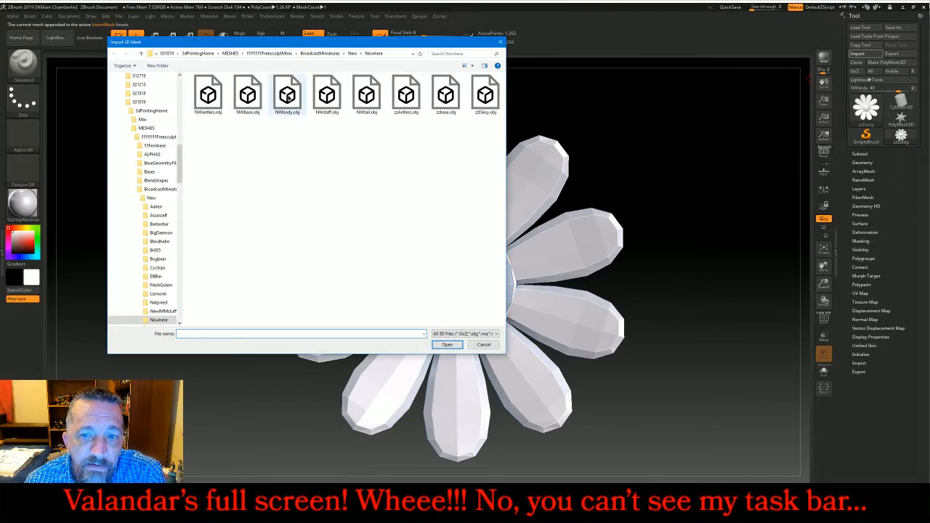
double_click(289, 96)
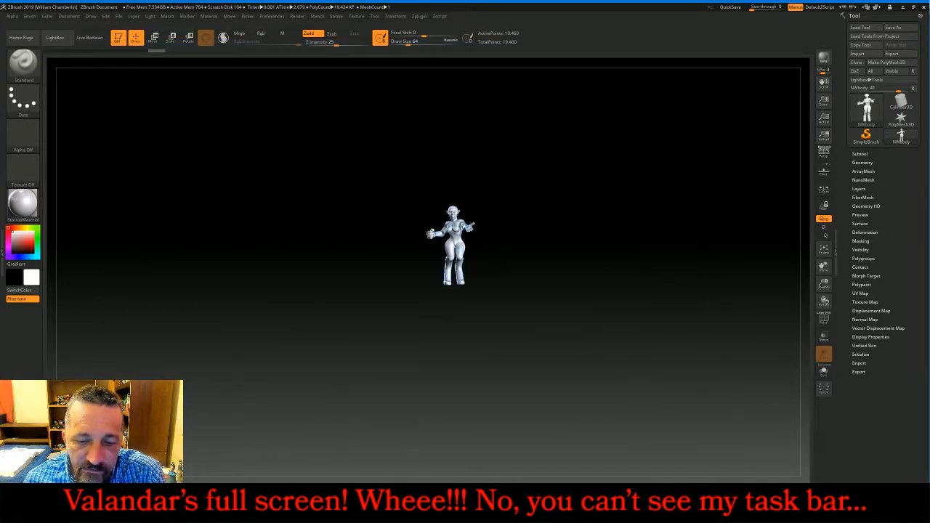
key(alt+Tab)
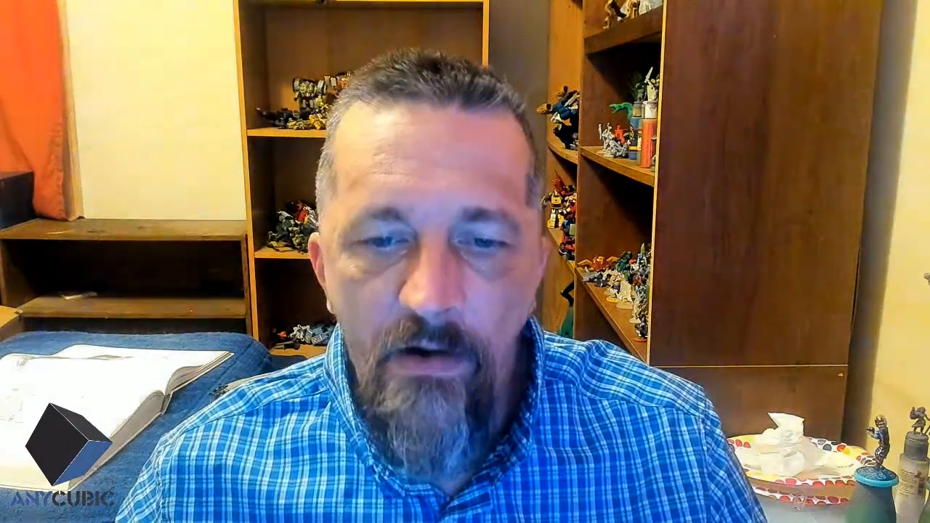
click(377, 303)
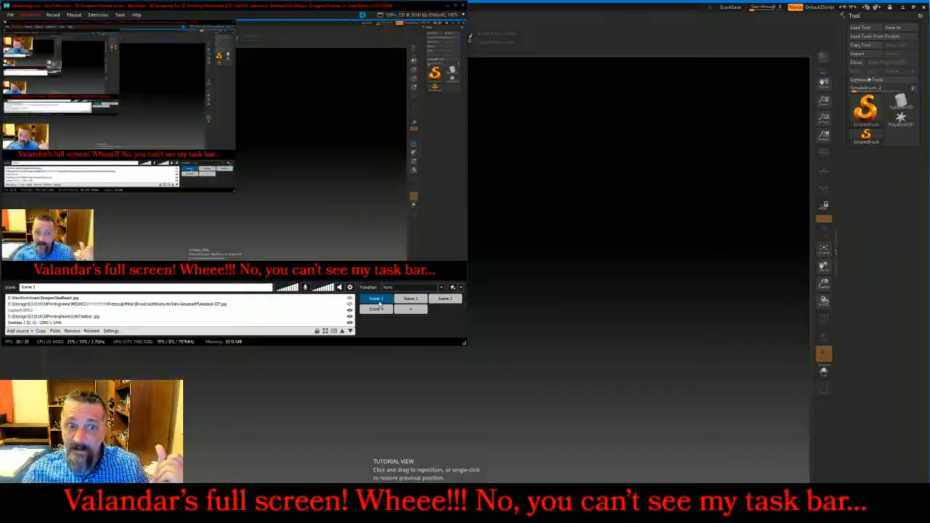
click(895, 306)
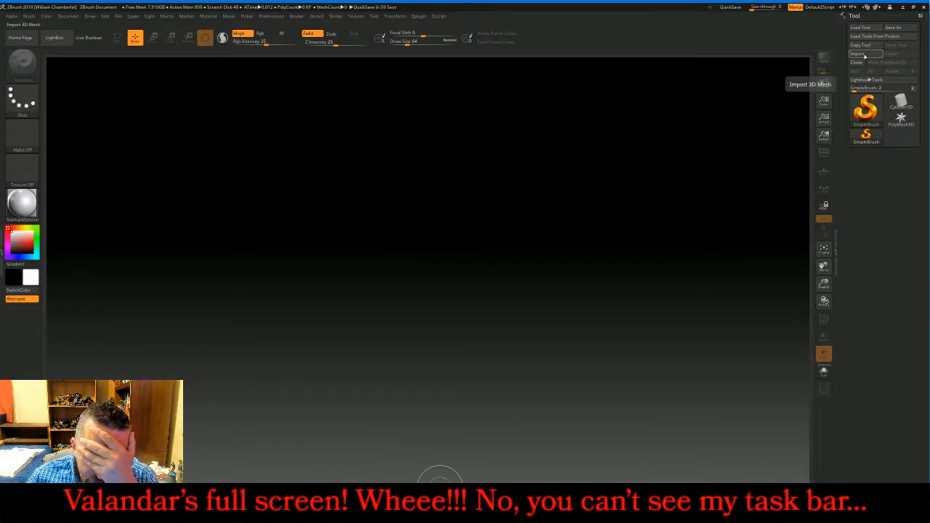
Import NWbody.obj from the Nowhere folder under MESHES, BroadcastMiniatures, New, draw the body upright on the empty canvas and make it editable
click(865, 56)
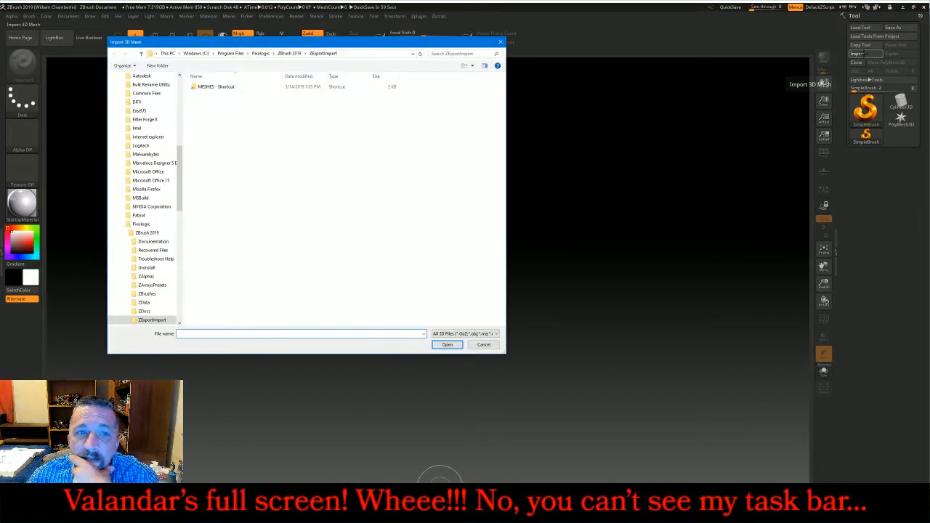
double_click(222, 88)
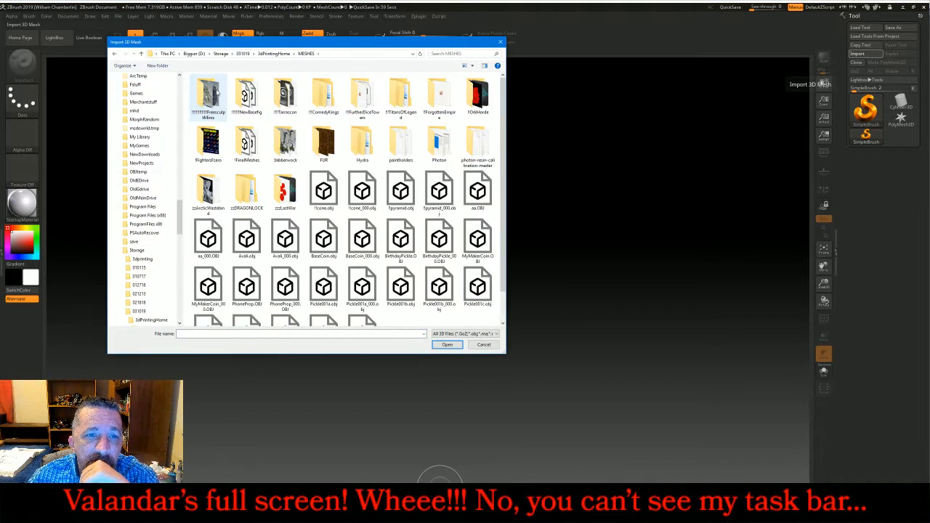
double_click(209, 94)
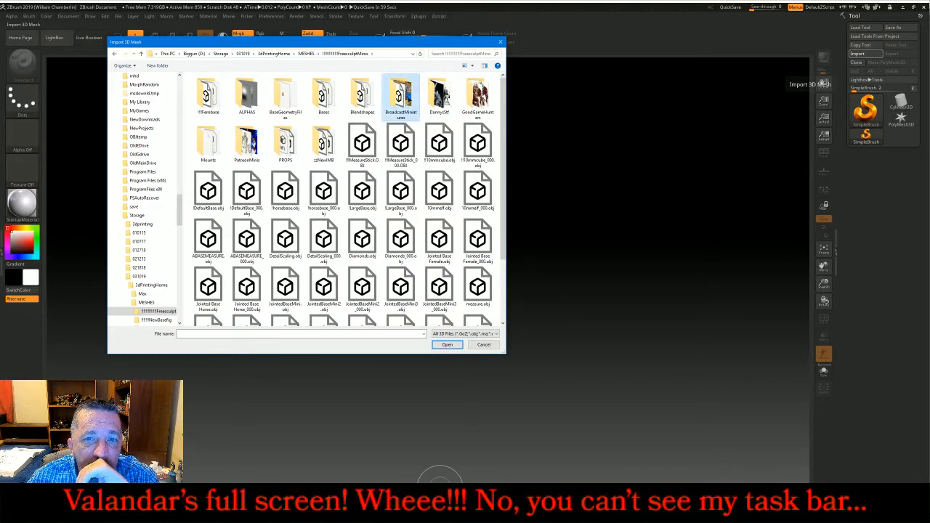
double_click(411, 101)
double_click(210, 96)
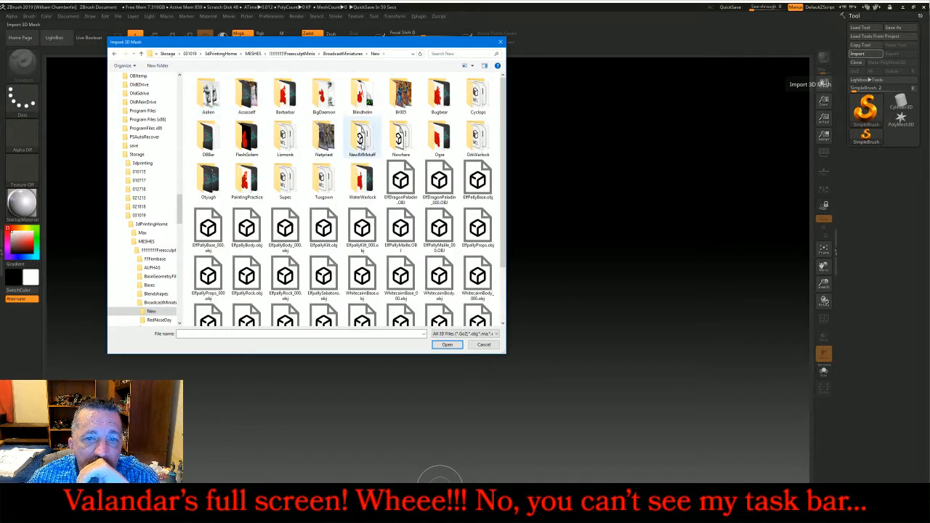
double_click(402, 136)
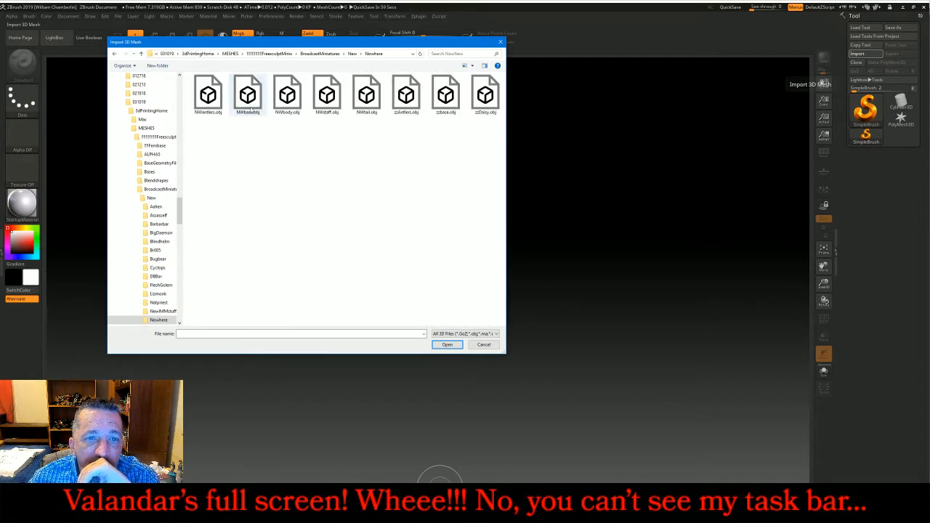
double_click(288, 94)
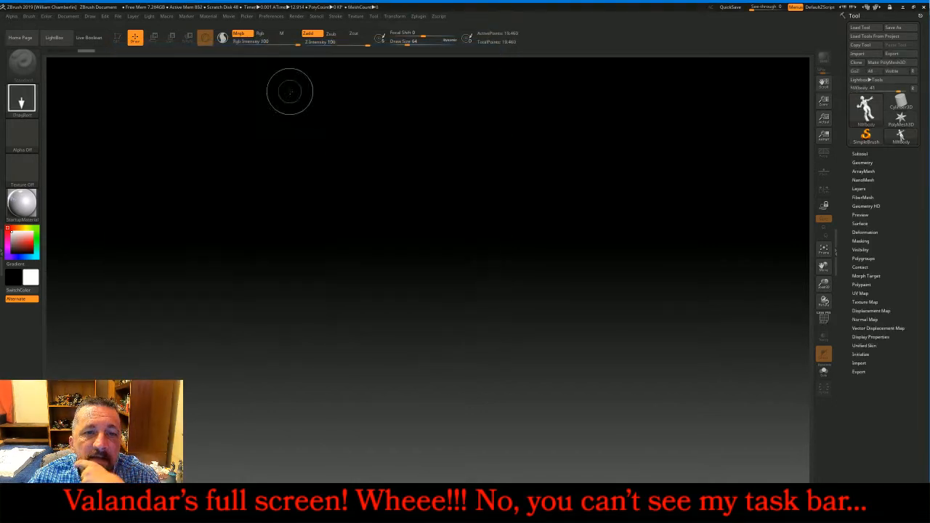
drag(430, 255, 409, 422)
click(117, 37)
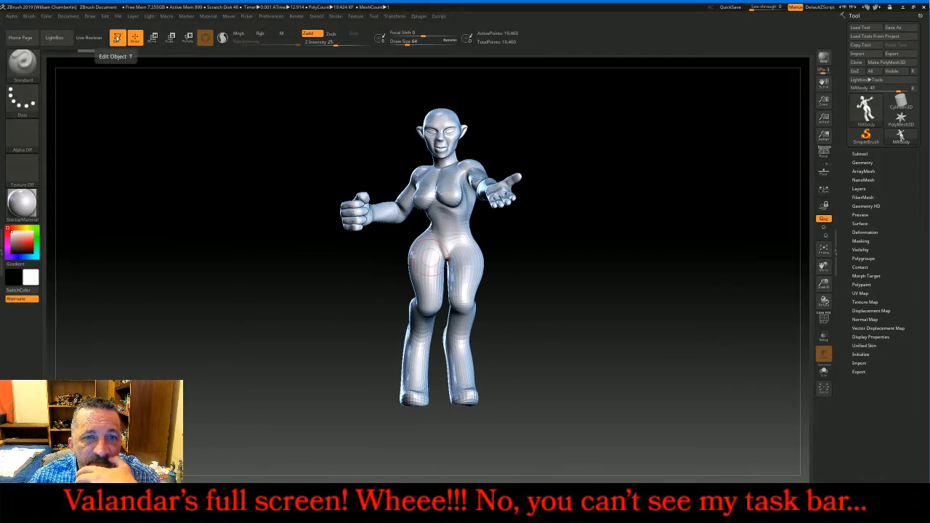
Import zzDaisy.obj from the Nowhere folder over the body and fit the daisy to the view
click(859, 54)
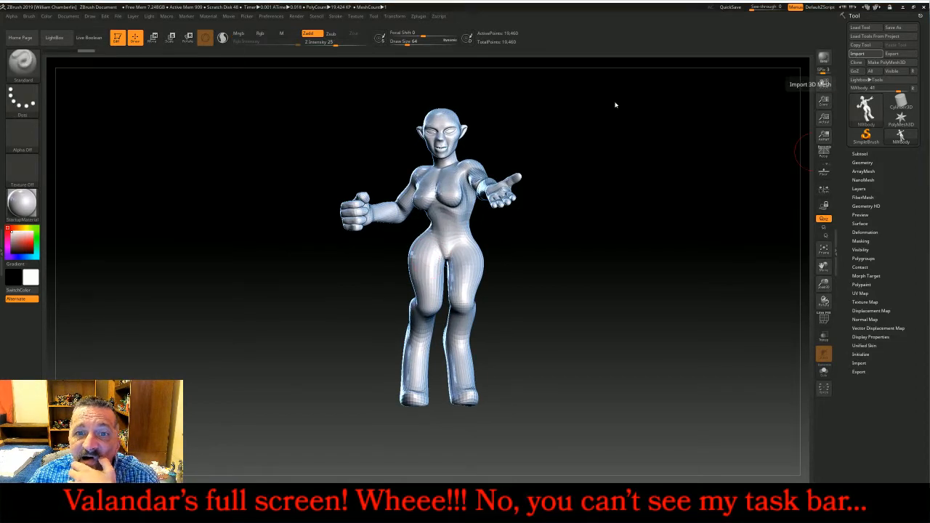
double_click(479, 99)
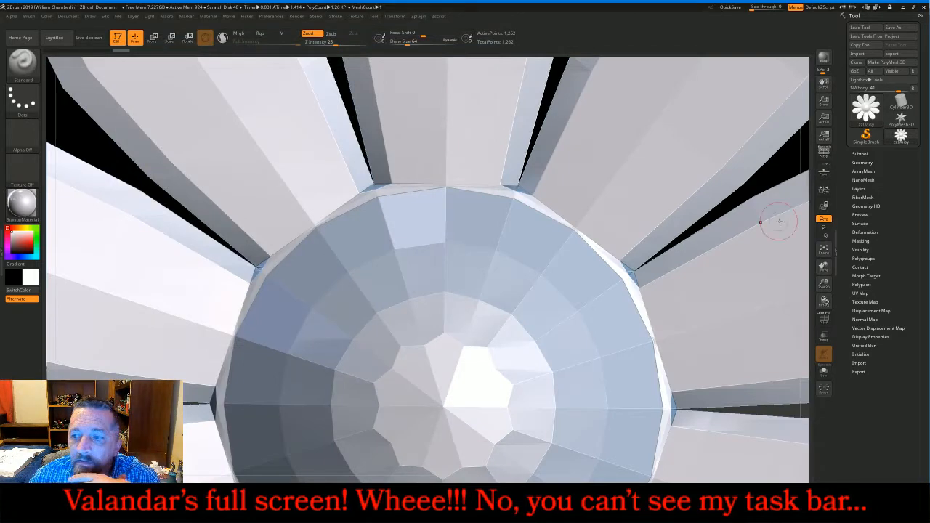
click(824, 249)
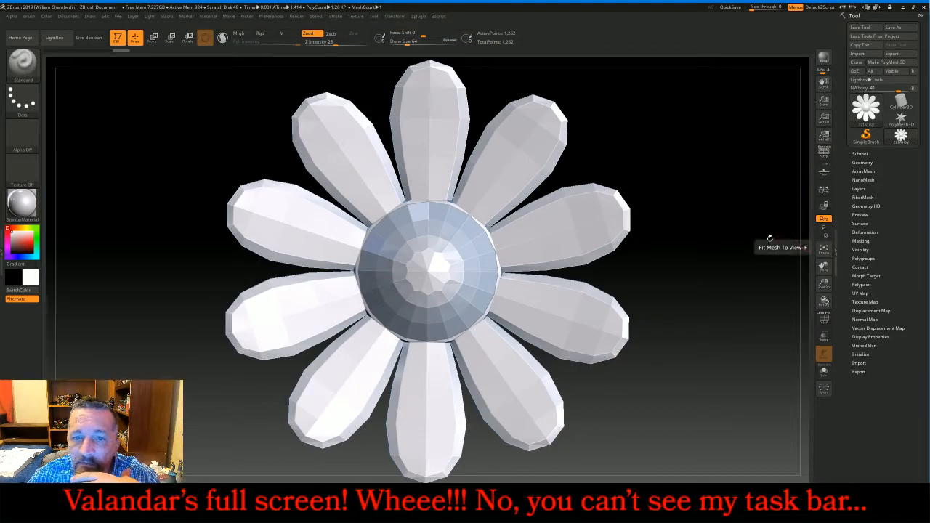
Select the InsertGemstone brush and set its depth Imbed value to 0
click(22, 63)
click(284, 180)
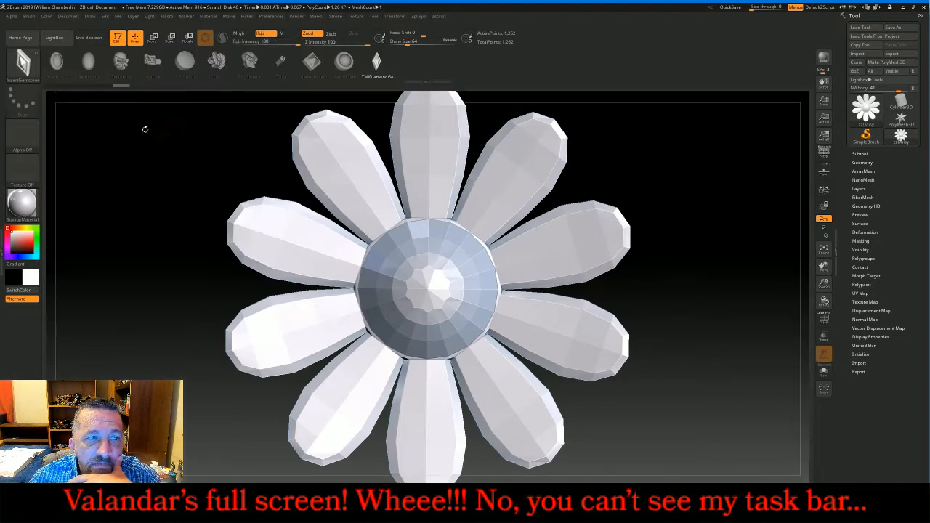
click(22, 65)
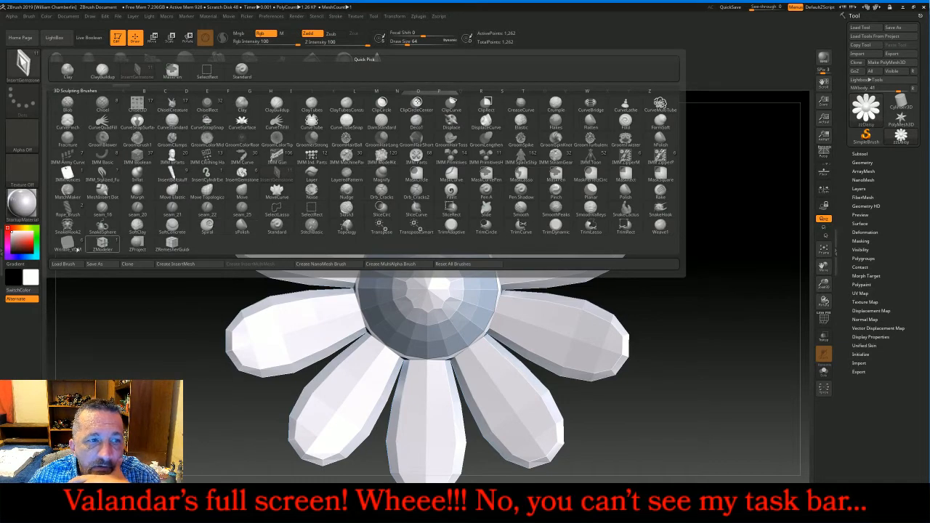
click(3, 238)
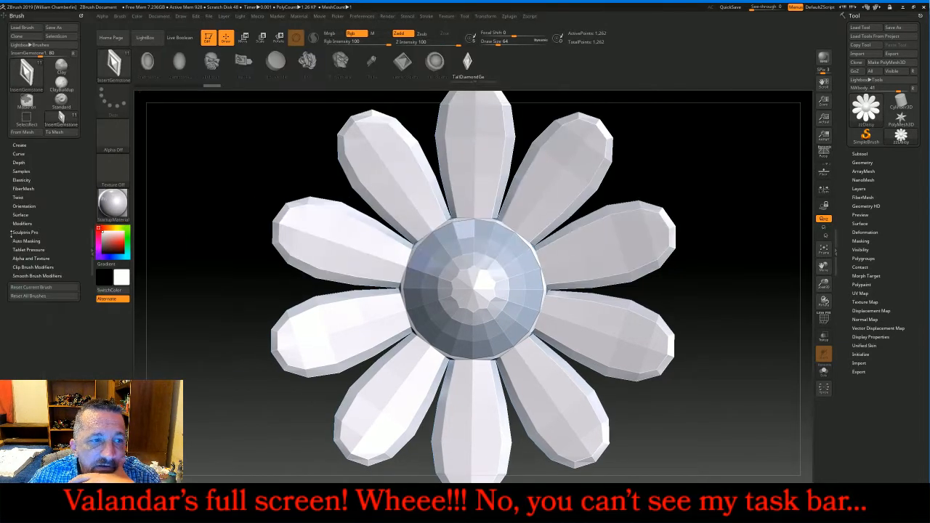
click(19, 163)
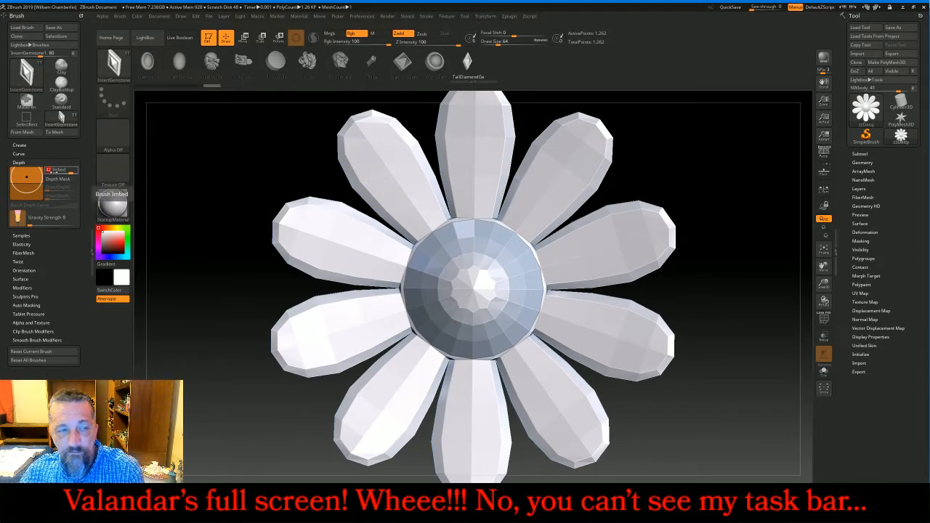
text(0)
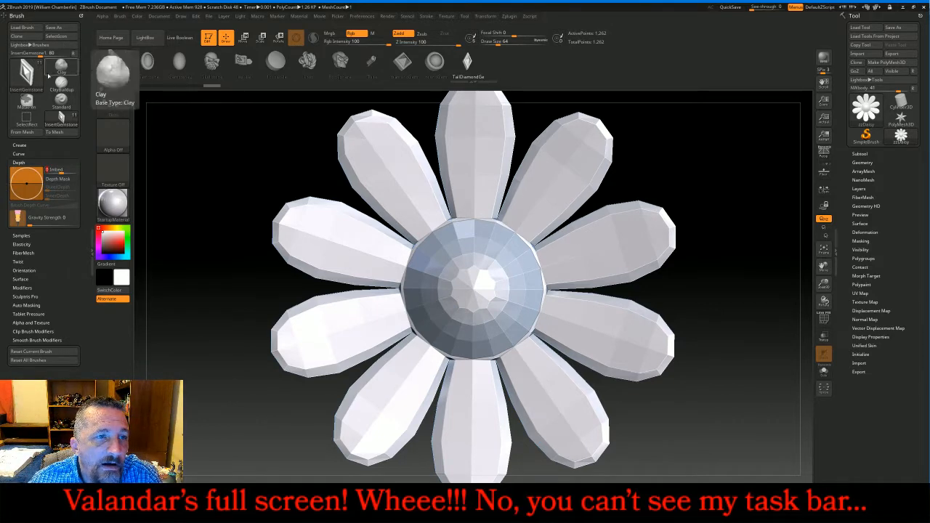
Create an insert mesh from the daisy by appending it to the current InsertGemstone brush
click(26, 73)
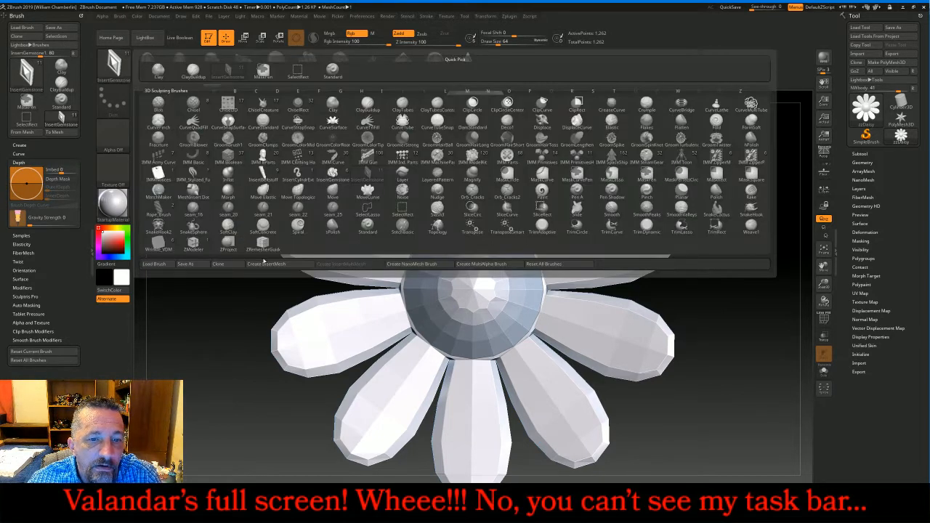
click(266, 264)
click(440, 161)
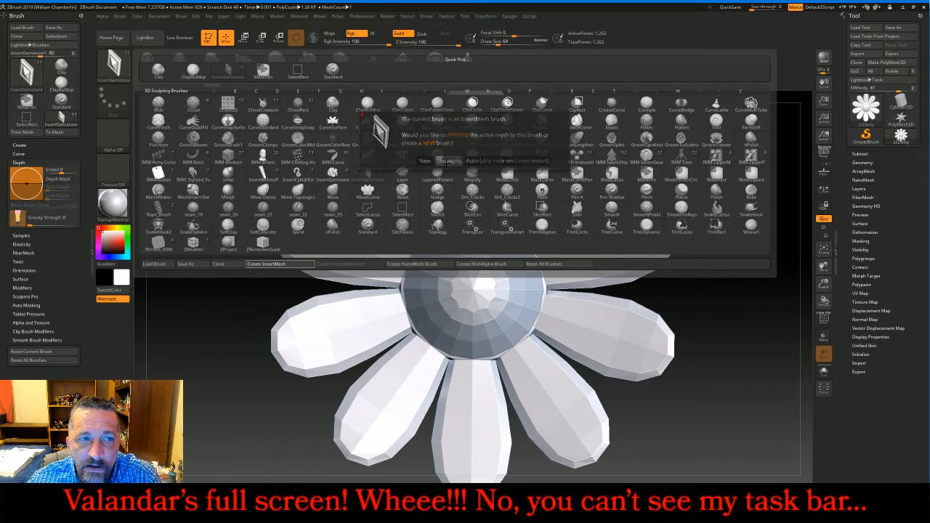
click(243, 280)
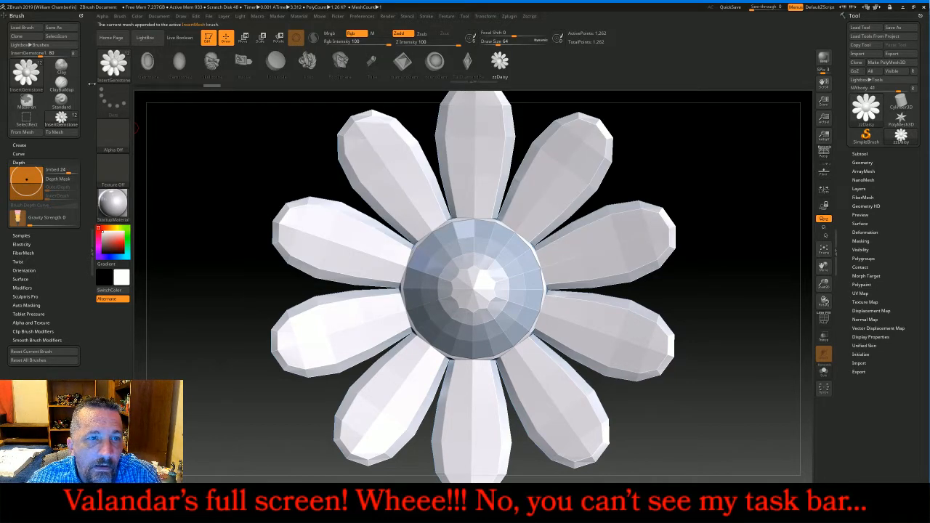
Return to the Standard brush, turn on the S option beside Focal Shift, and close the brush settings
click(113, 64)
click(351, 68)
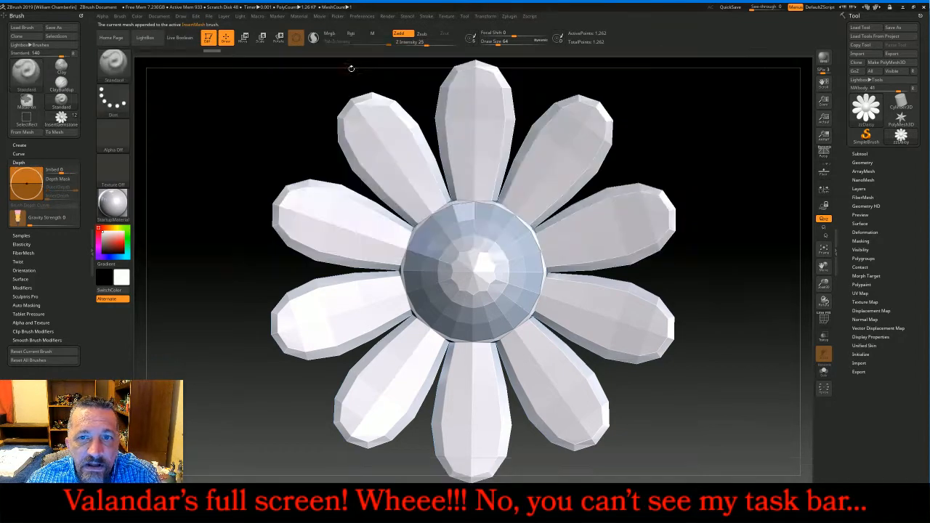
click(475, 43)
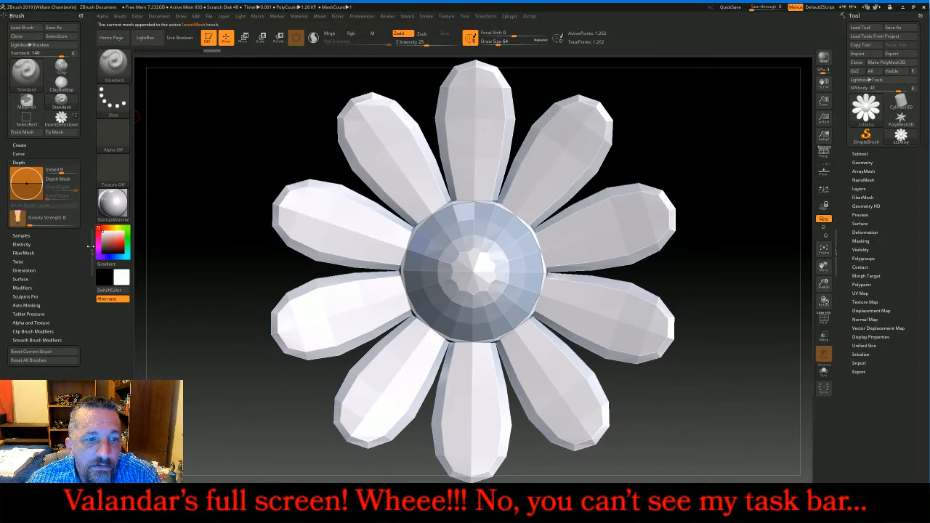
click(90, 247)
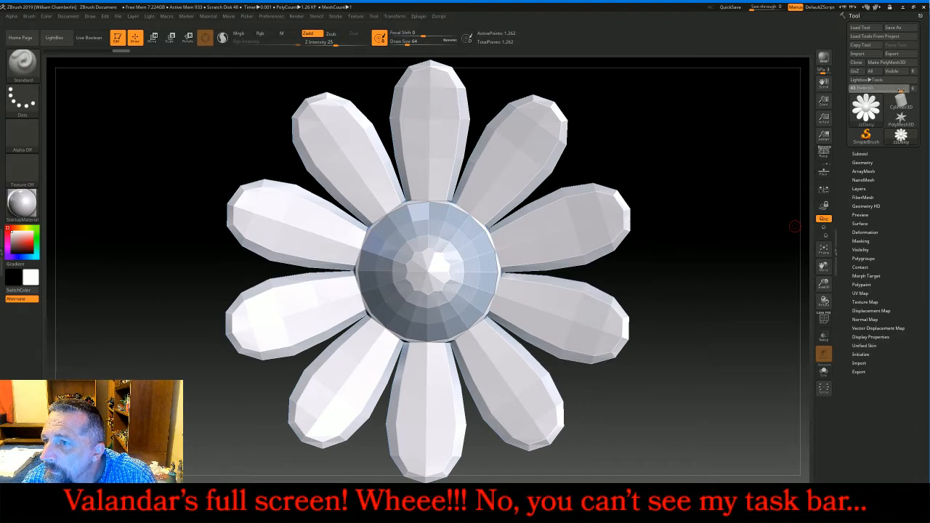
Import NWbody.obj from the Nowhere folder over the daisy and fit the figure to the view
click(858, 53)
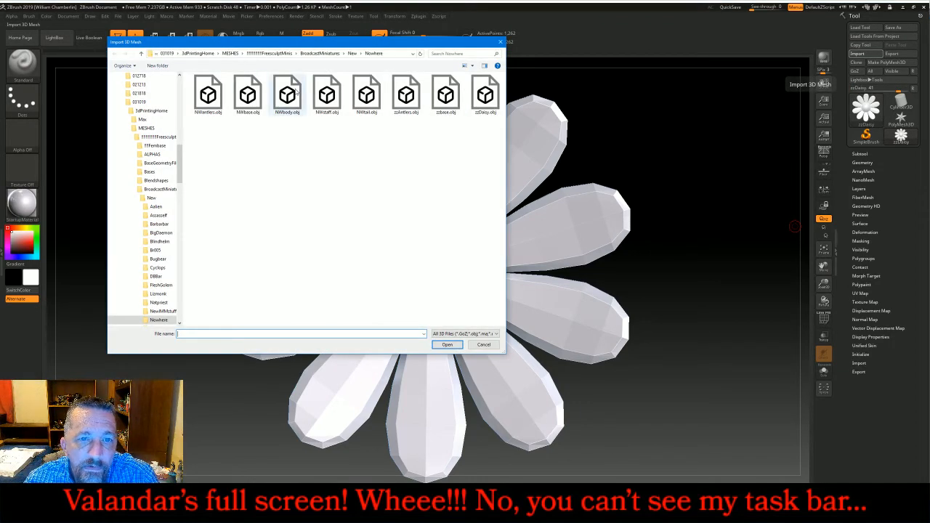
double_click(290, 95)
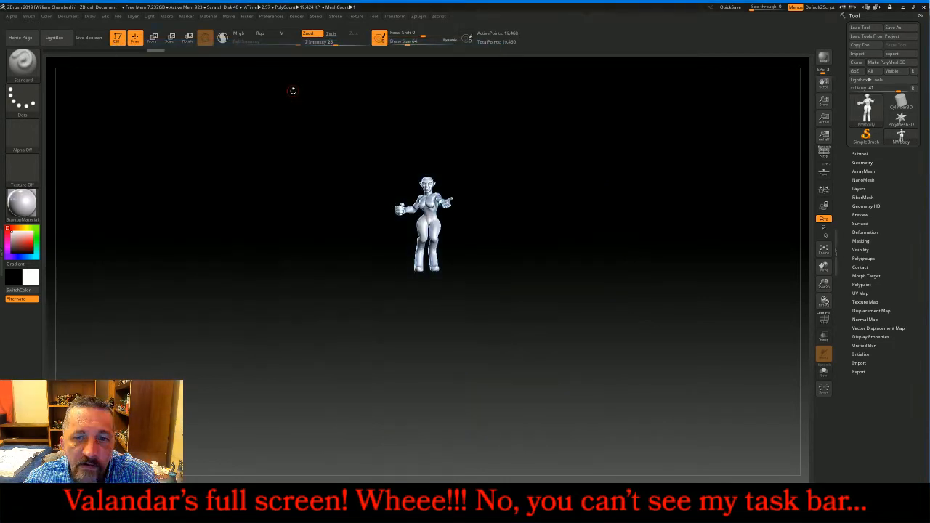
click(824, 248)
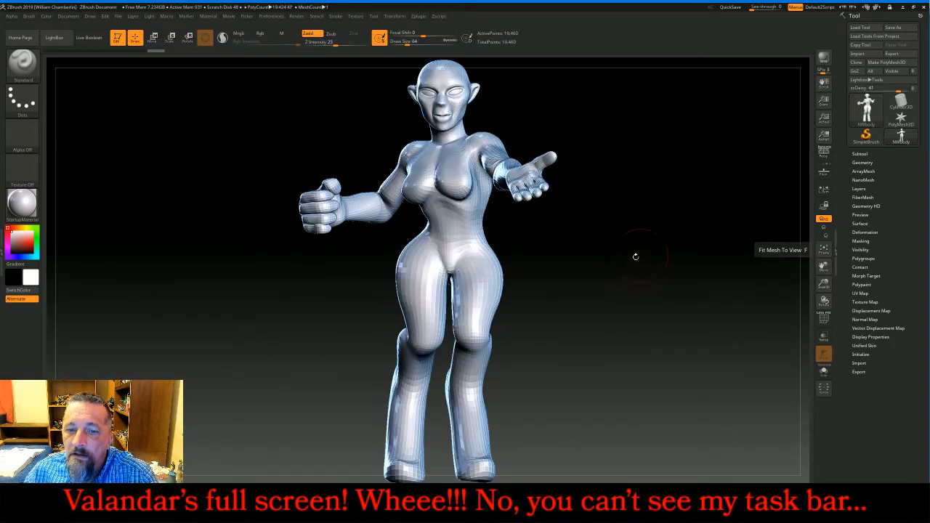
drag(636, 256, 635, 276)
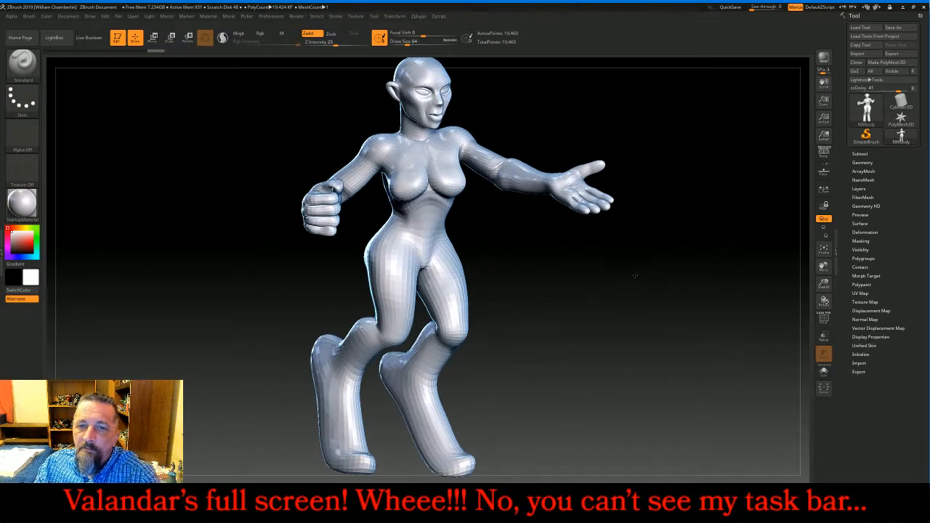
Insert a PolyMesh3D star as a new subtool below the body and replace it with the imported NWantlers.obj
click(860, 153)
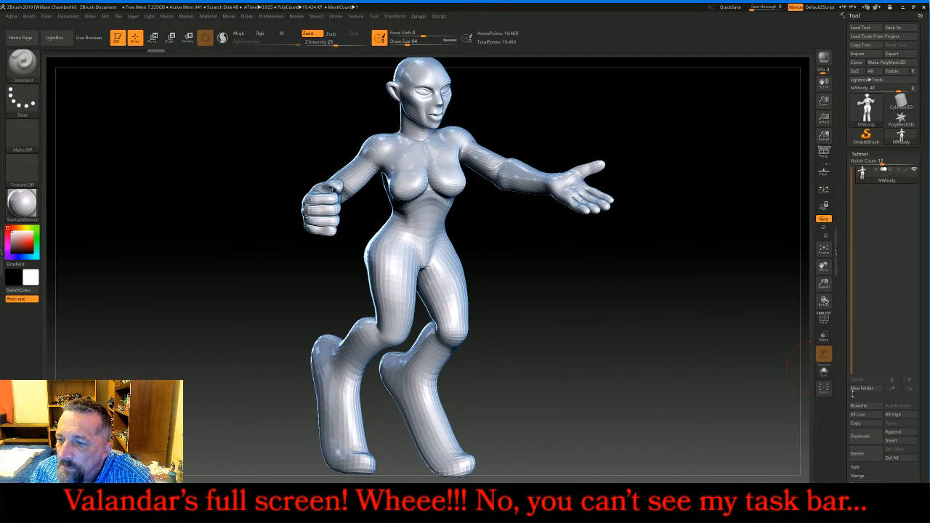
click(891, 440)
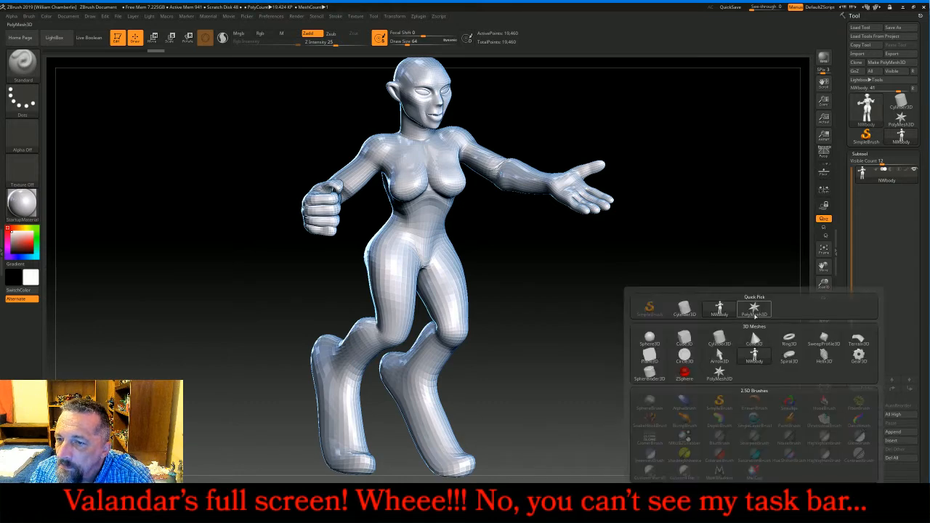
click(754, 311)
click(857, 55)
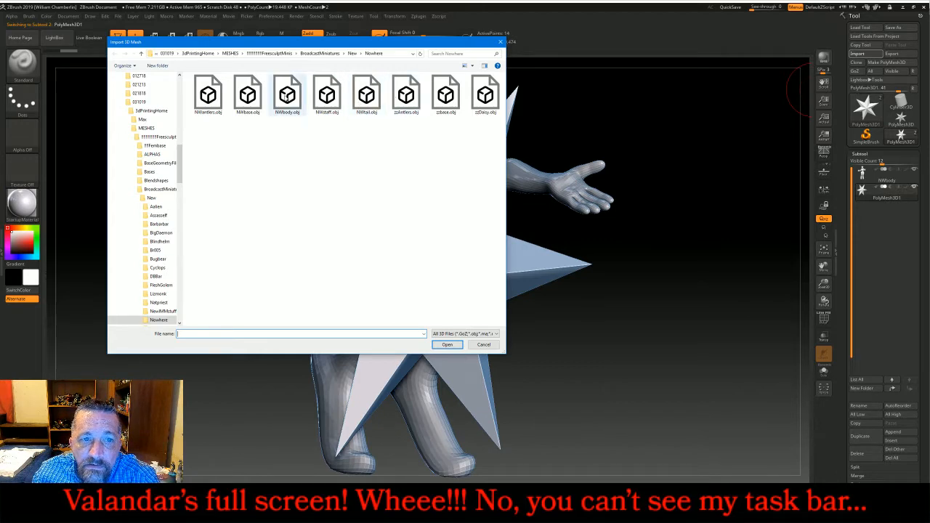
double_click(209, 96)
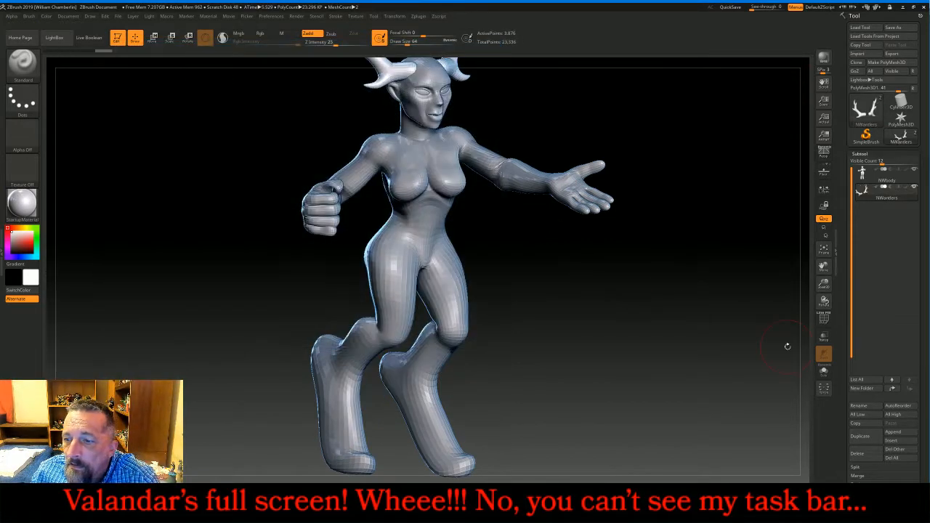
drag(823, 286, 820, 267)
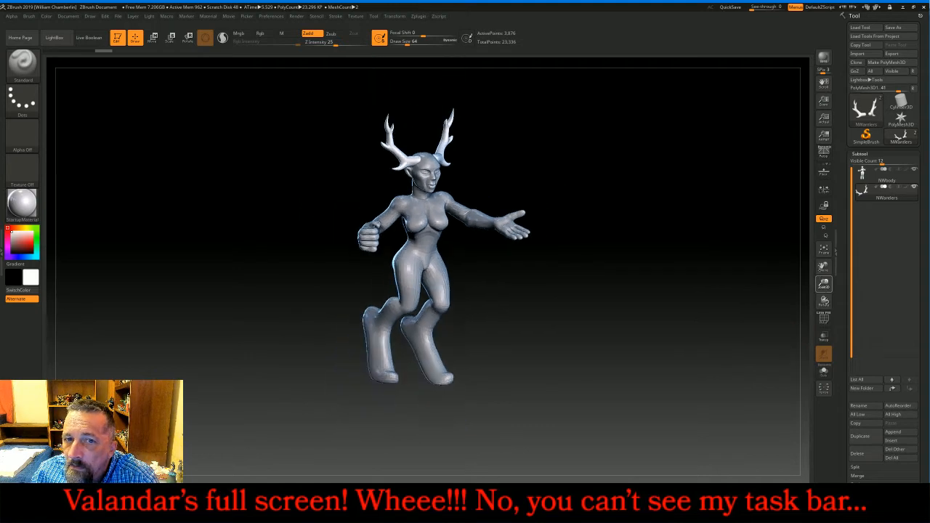
Append another PolyMesh3D star as a subtool and replace it with the imported NWtail.obj
click(893, 432)
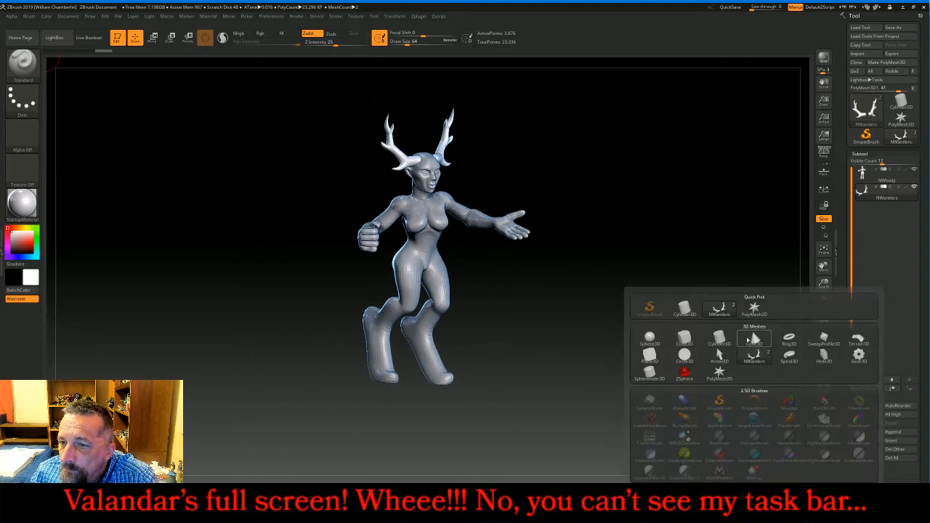
click(751, 310)
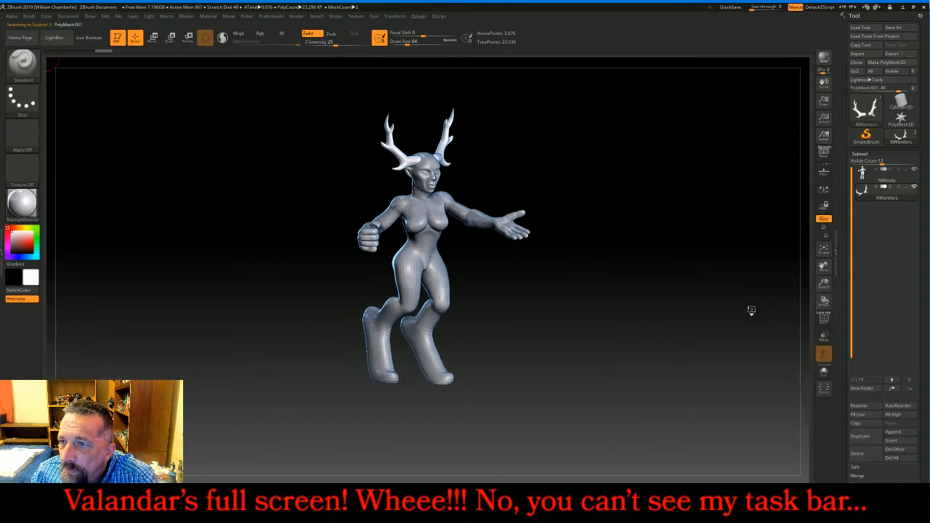
click(857, 55)
double_click(365, 93)
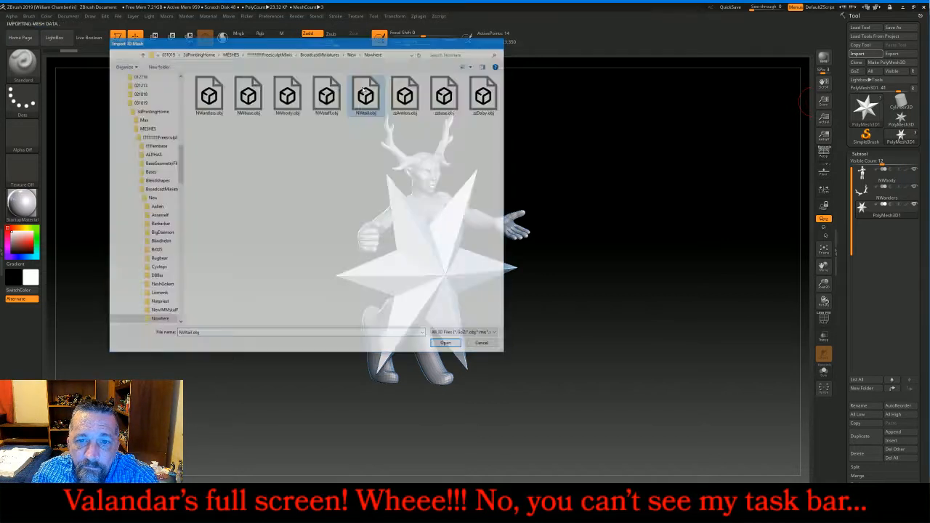
Add a PolyMesh3D star subtool after the tail and replace it with the imported NWstaff.obj
click(893, 432)
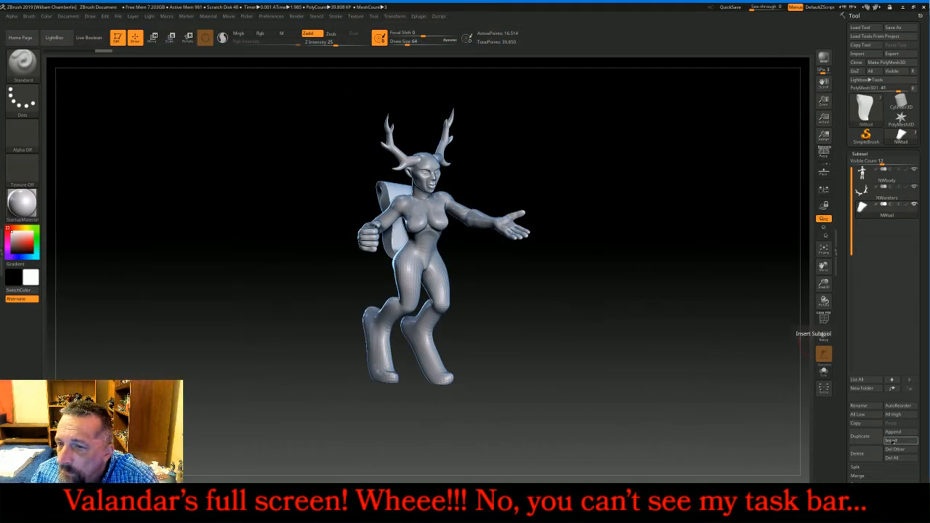
click(753, 308)
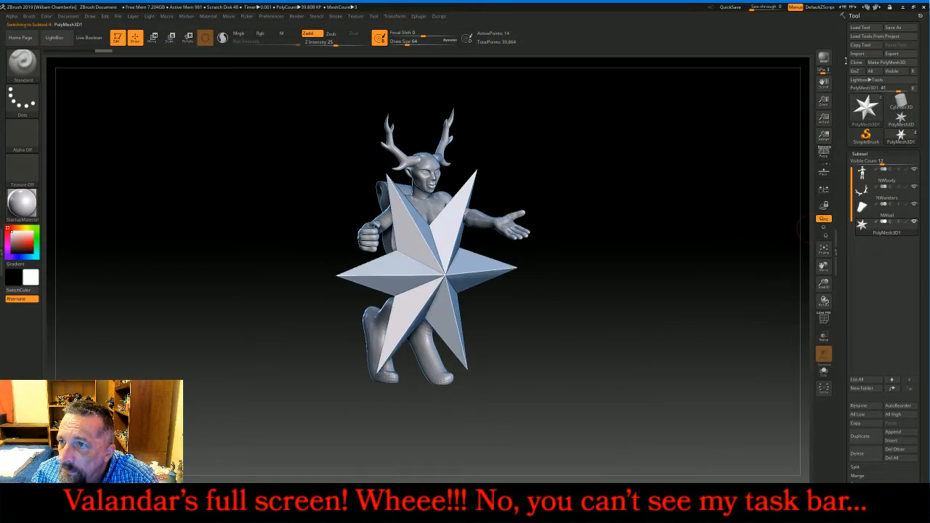
click(858, 53)
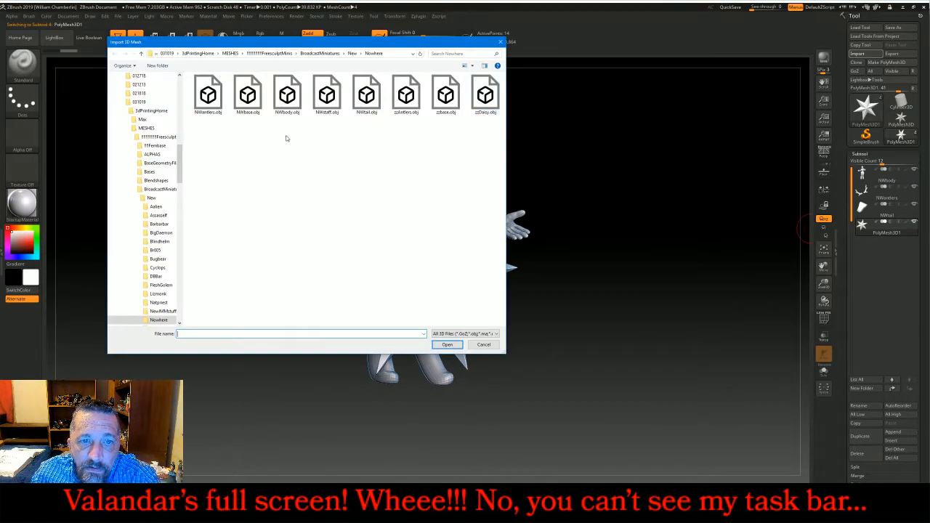
double_click(327, 95)
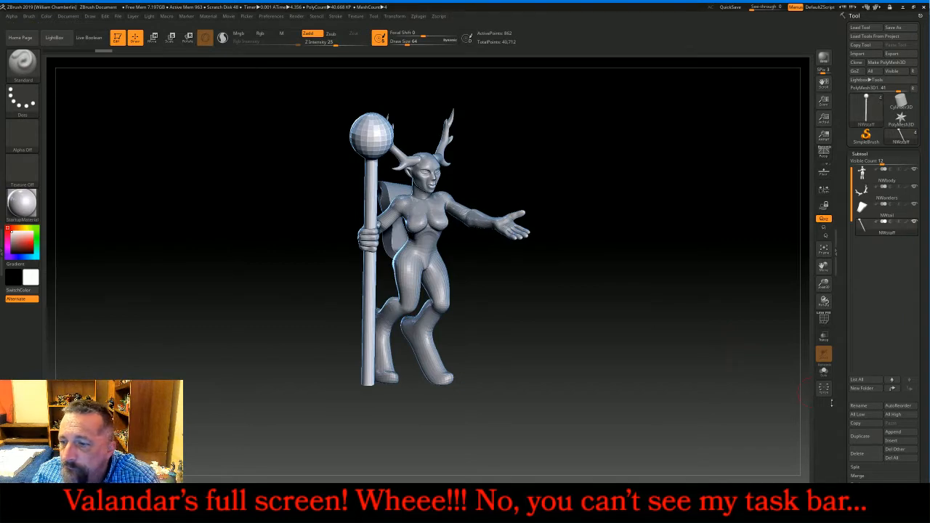
Append a PolyMesh3D star subtool after the staff and replace it with the imported NWbase.obj
click(892, 431)
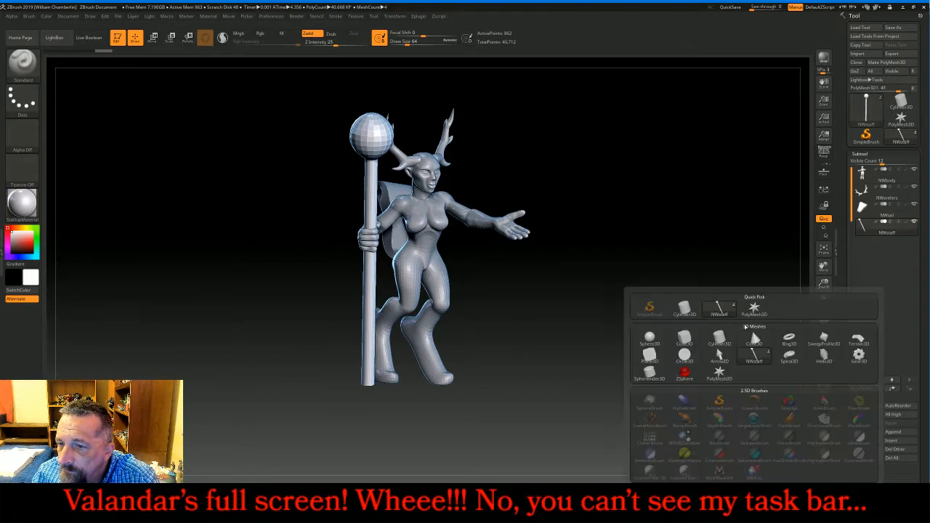
click(754, 308)
click(857, 53)
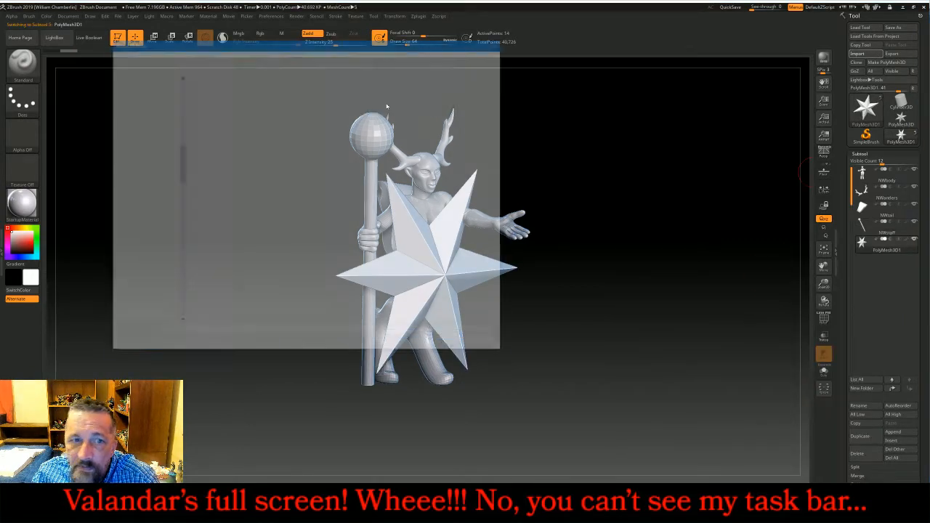
double_click(249, 93)
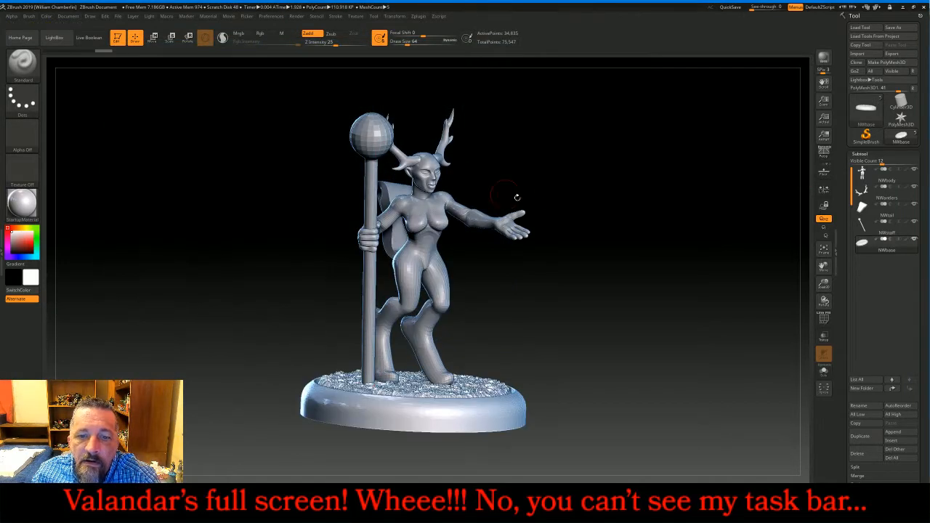
drag(701, 226, 667, 241)
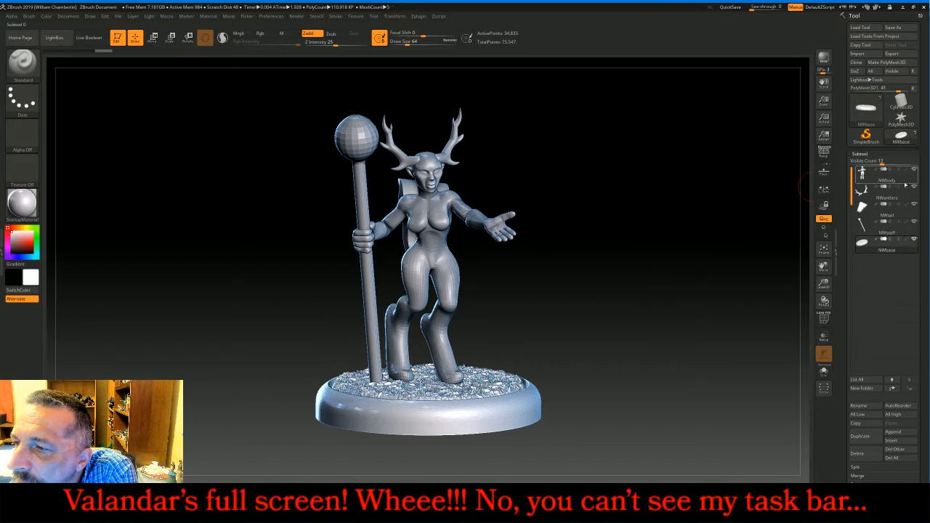
Select the NWtail subtool, expand its Deformation settings, and set the Smooth brush's draw size to 1000
click(863, 212)
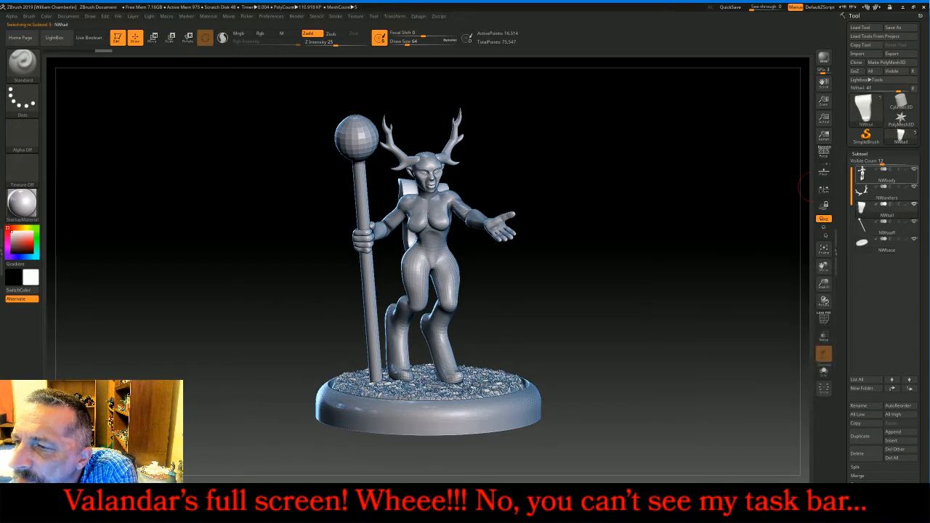
click(861, 154)
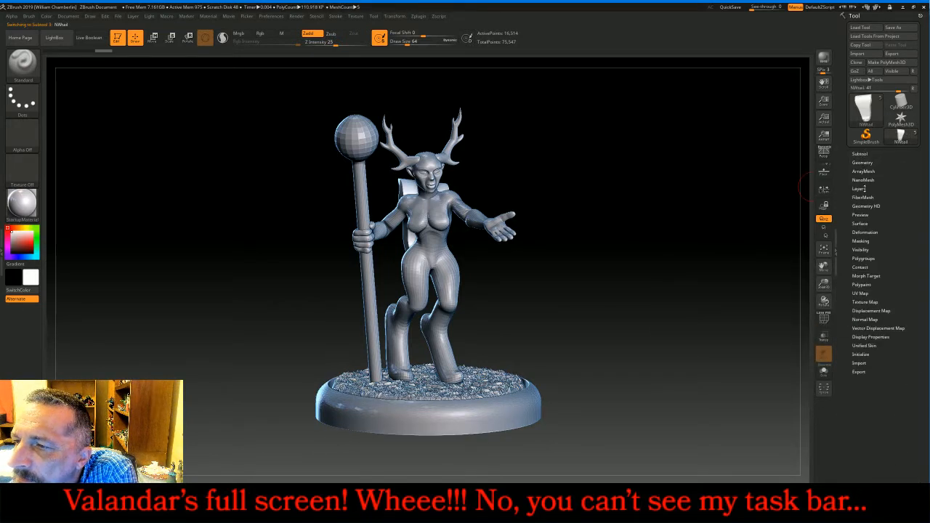
click(864, 231)
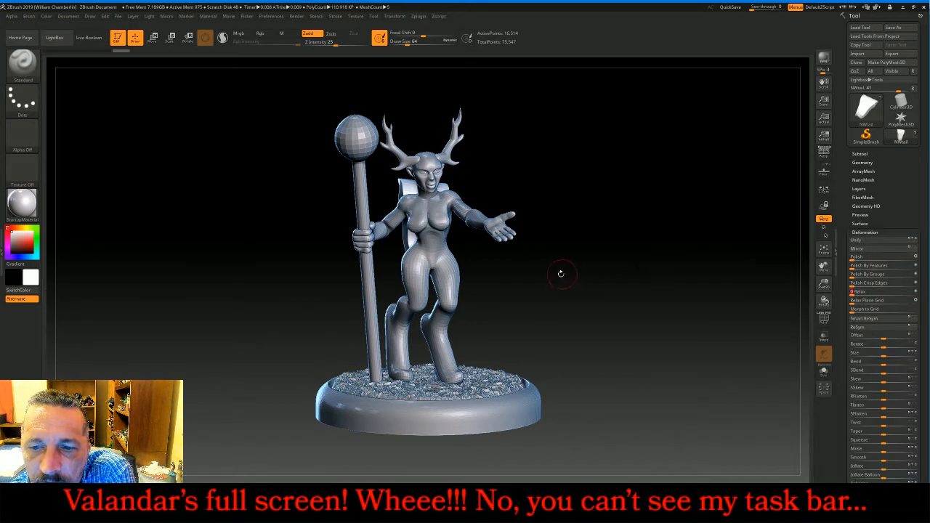
drag(540, 281, 578, 282)
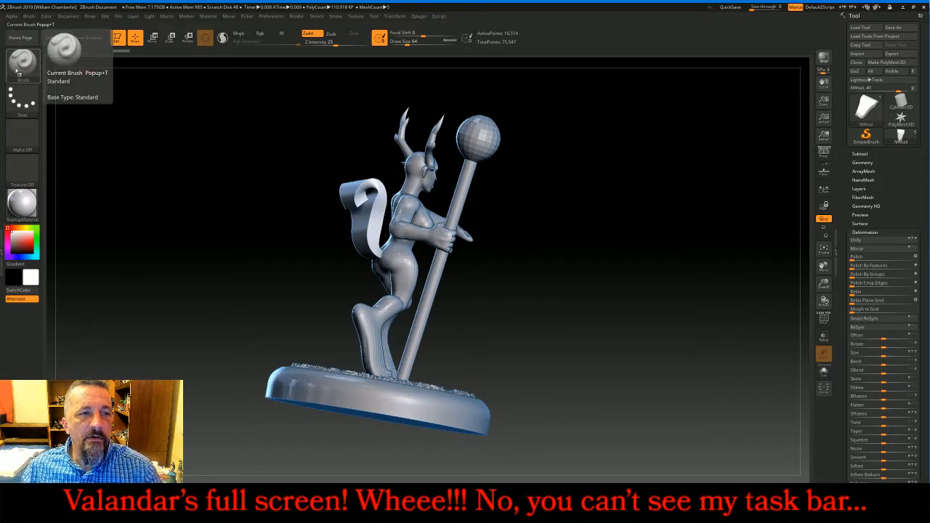
key(shift)
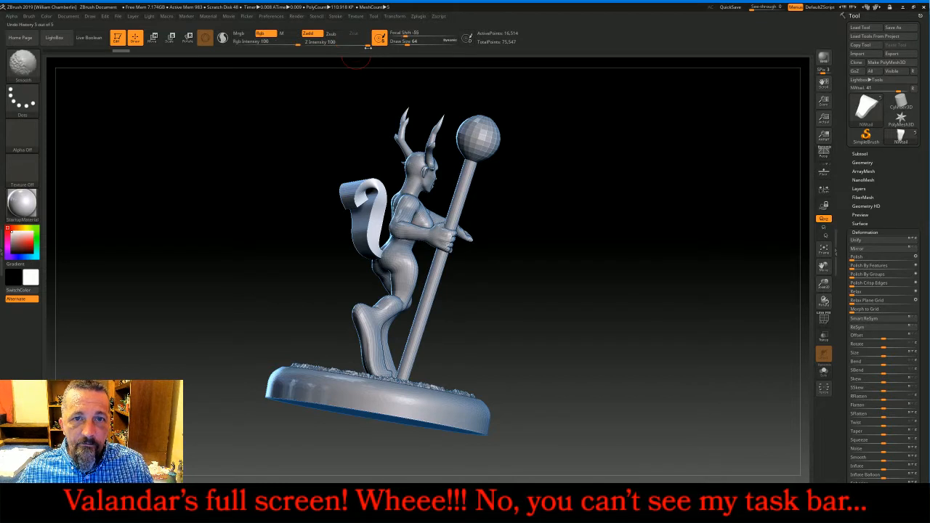
drag(407, 42, 456, 41)
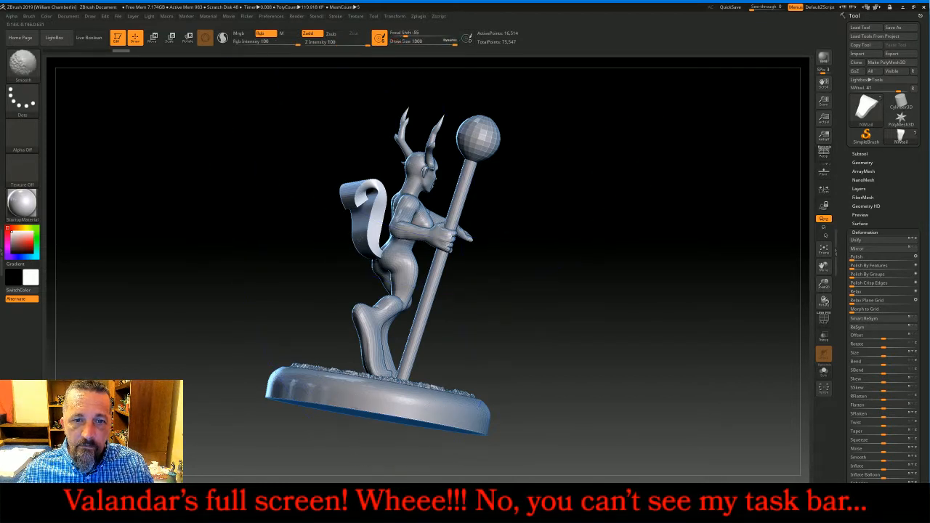
Try smoothing the whole tail with the oversized Smooth brush, and undo the smoothing
shift+drag(367, 218, 368, 219)
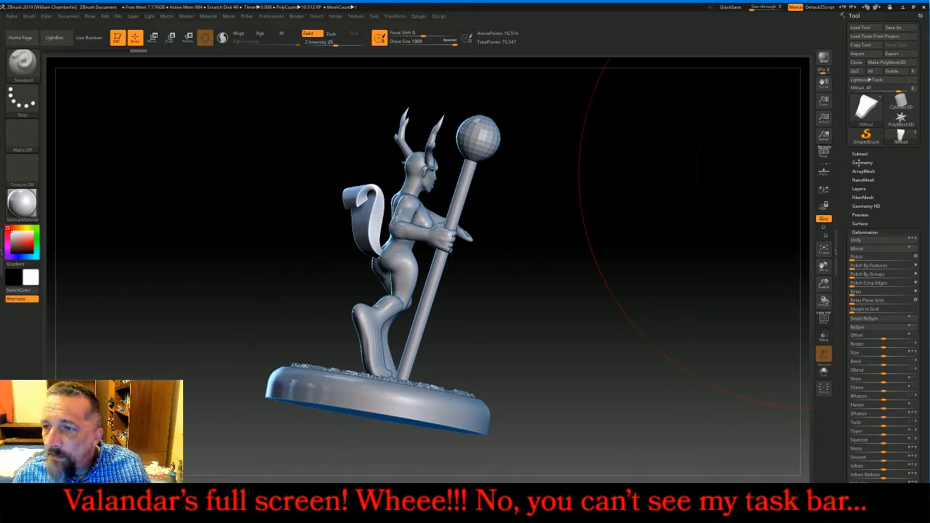
drag(804, 172, 760, 201)
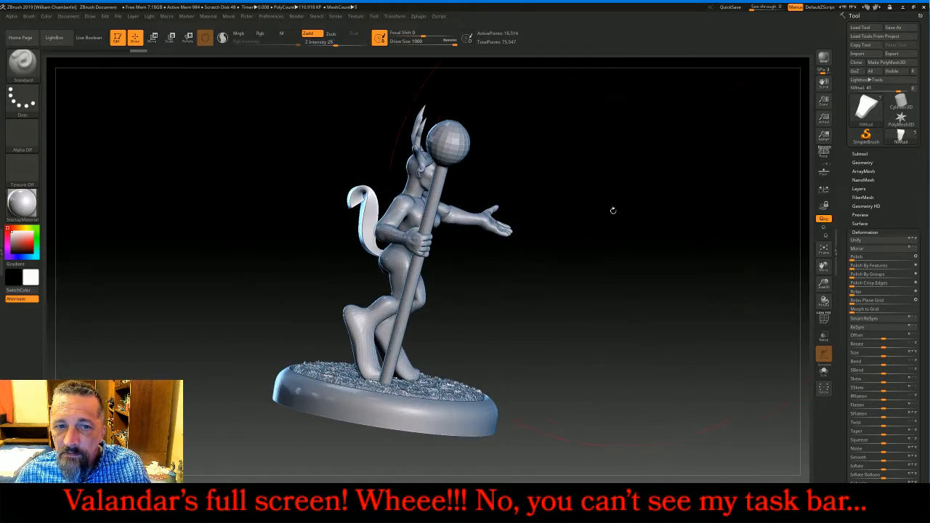
shift+drag(363, 221, 367, 218)
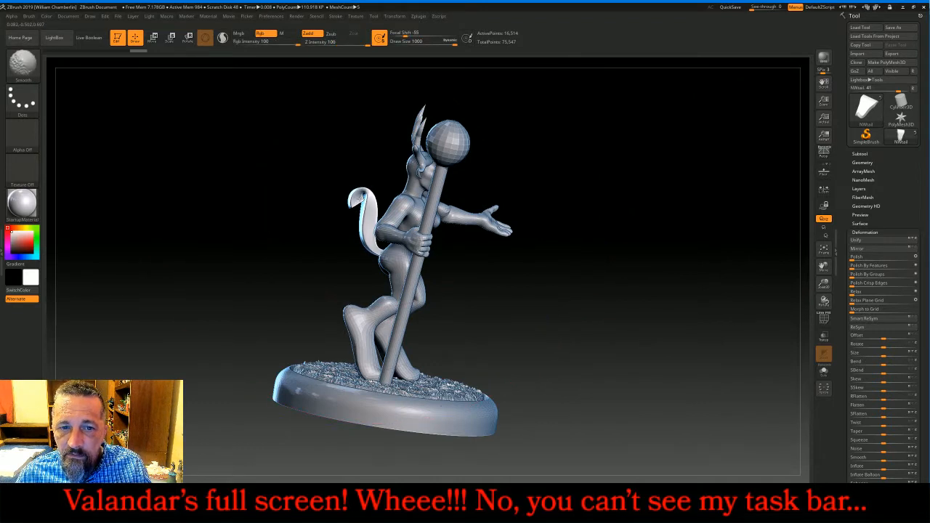
key(ctrl)
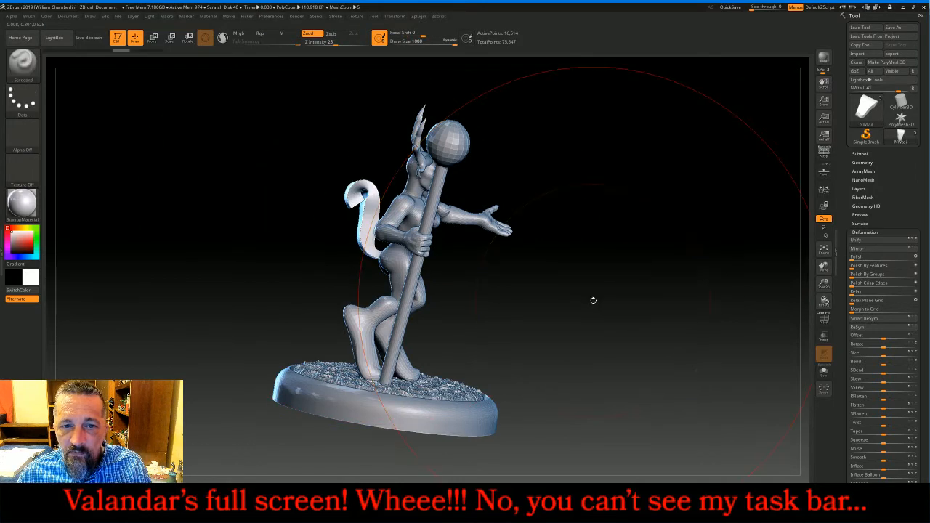
Remesh the tail with DynaMesh at resolution 128
click(862, 163)
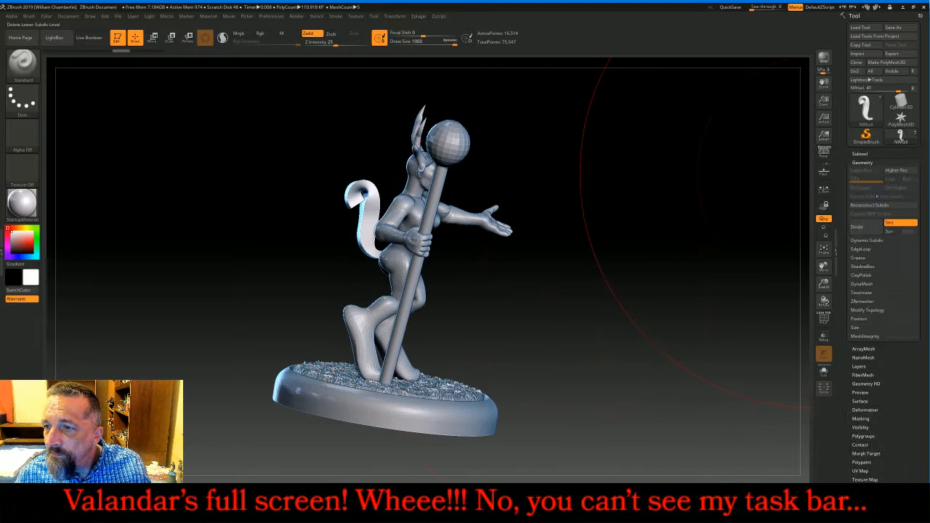
click(866, 283)
click(867, 297)
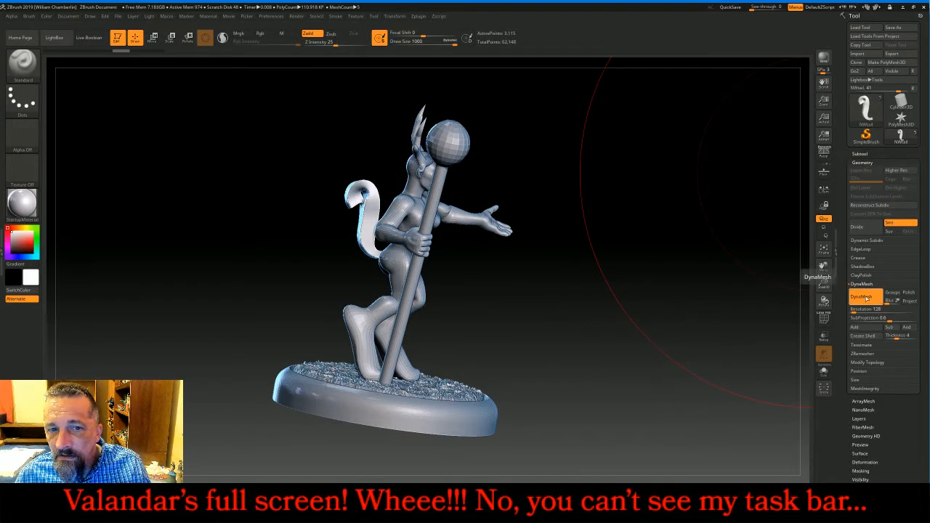
Turn off DynaMesh for the tail and smooth it from behind with the Smooth brush into a rounder form
drag(637, 299, 752, 305)
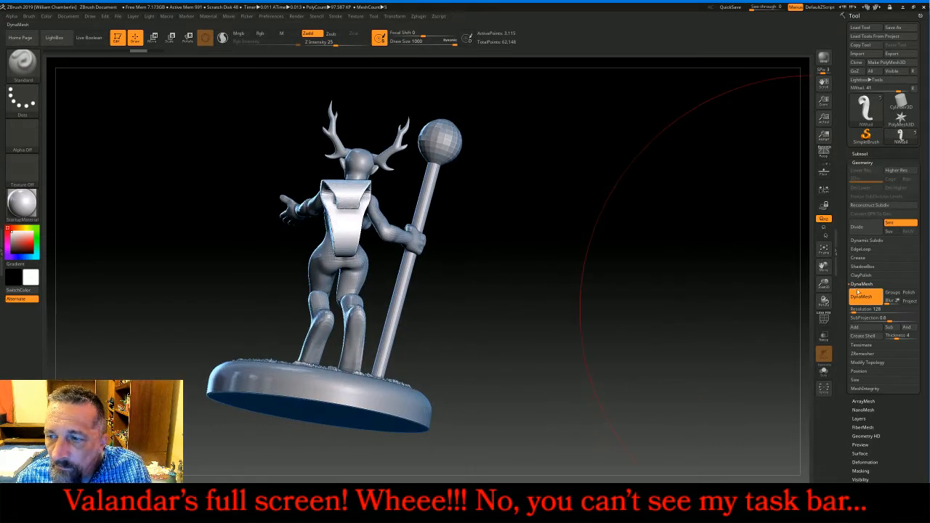
key(shift)
mouse_move(348, 223)
shift+mouse_down()
mouse_move(338, 221)
mouse_move(341, 251)
mouse_move(335, 218)
shift+mouse_up()
mouse_move(603, 291)
mouse_down()
mouse_move(541, 276)
mouse_move(574, 283)
mouse_up()
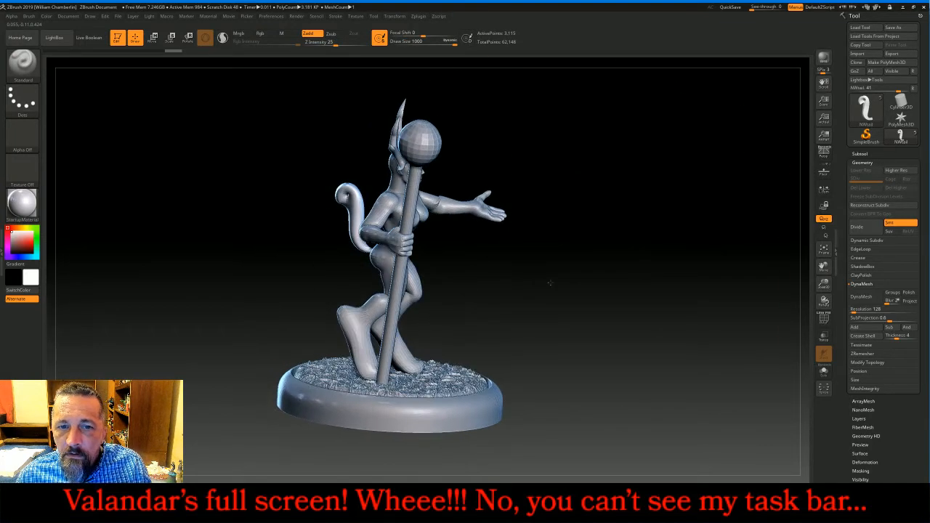
Thicken the whole tail with the Inflate deformation so it looks much fuller behind the figure
click(872, 463)
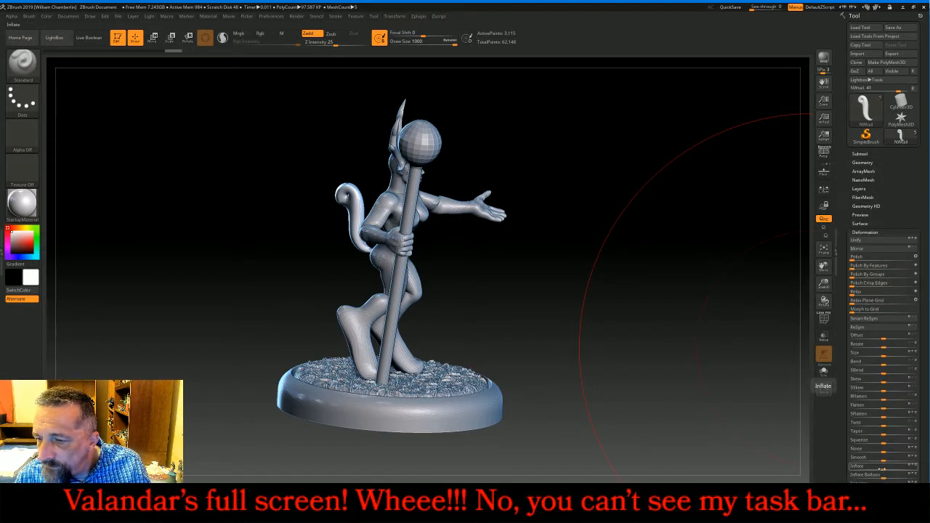
drag(886, 468, 901, 465)
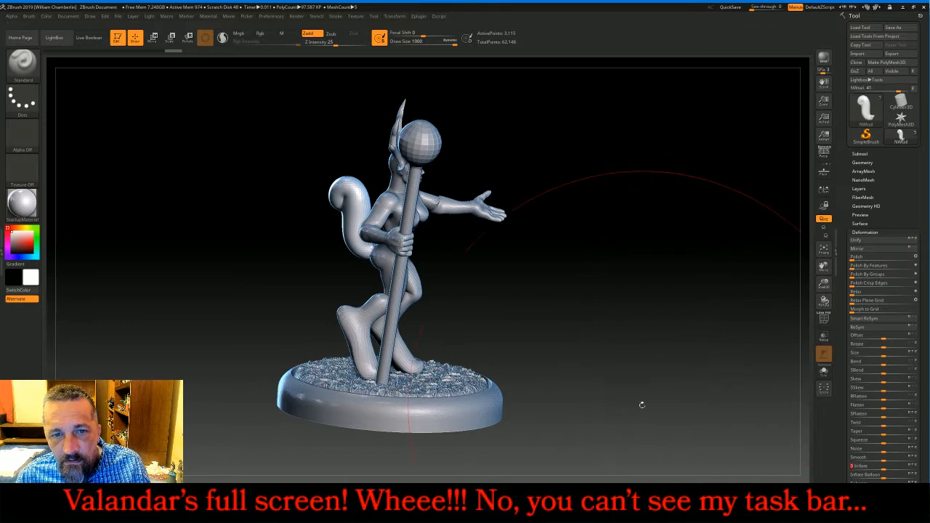
drag(639, 402, 240, 443)
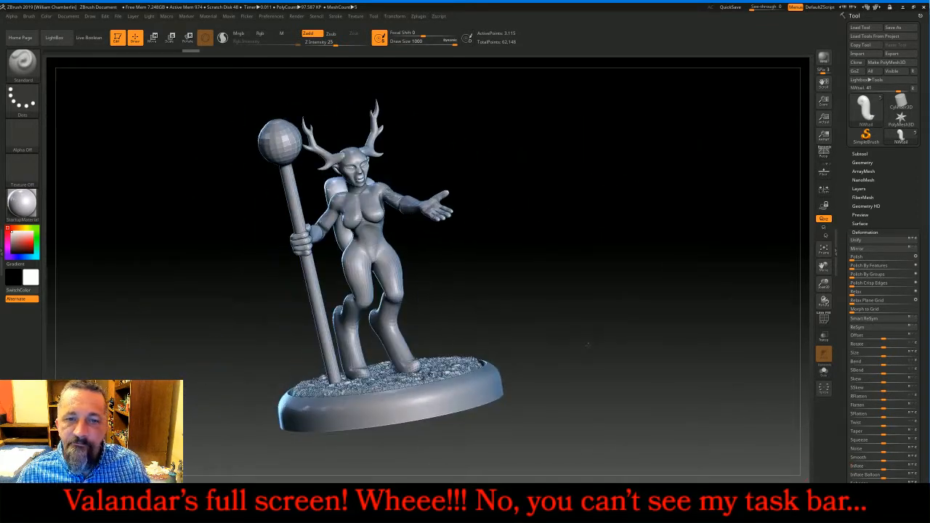
Select the NWbody subtool and hide the antlers, tail, staff and base so only the body shows
click(861, 154)
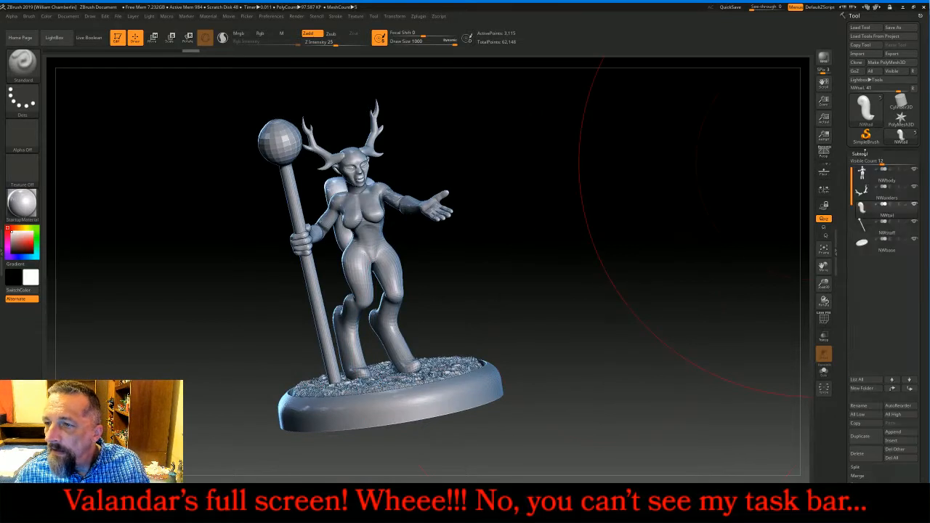
click(917, 182)
click(913, 186)
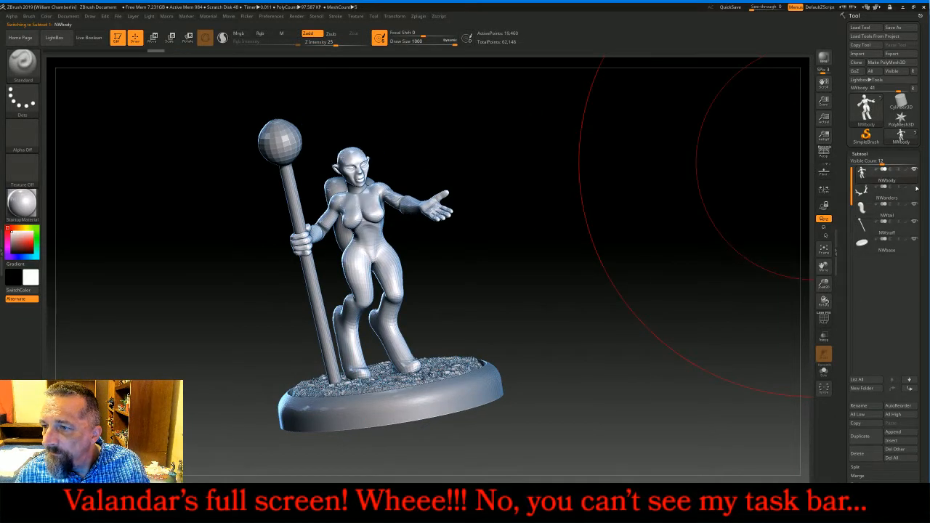
mouse_move(915, 208)
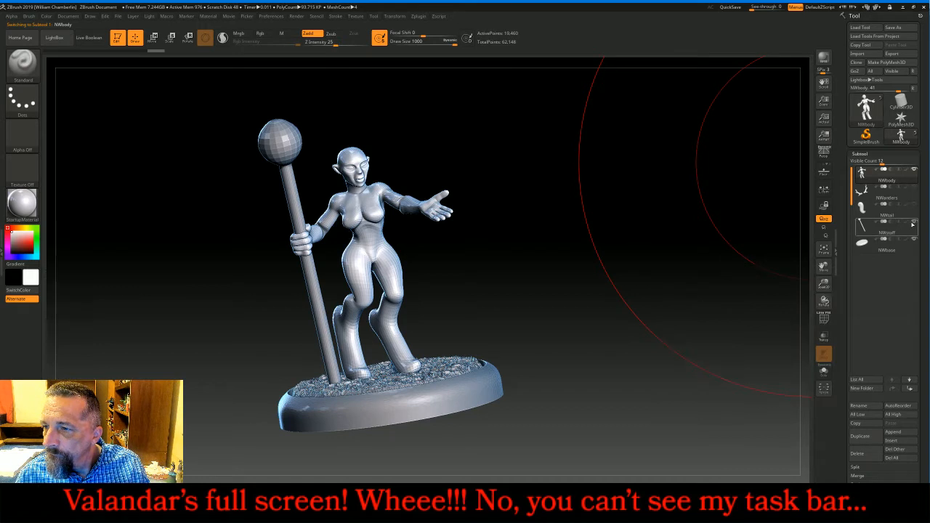
click(914, 221)
click(913, 241)
shift+drag(747, 255, 739, 233)
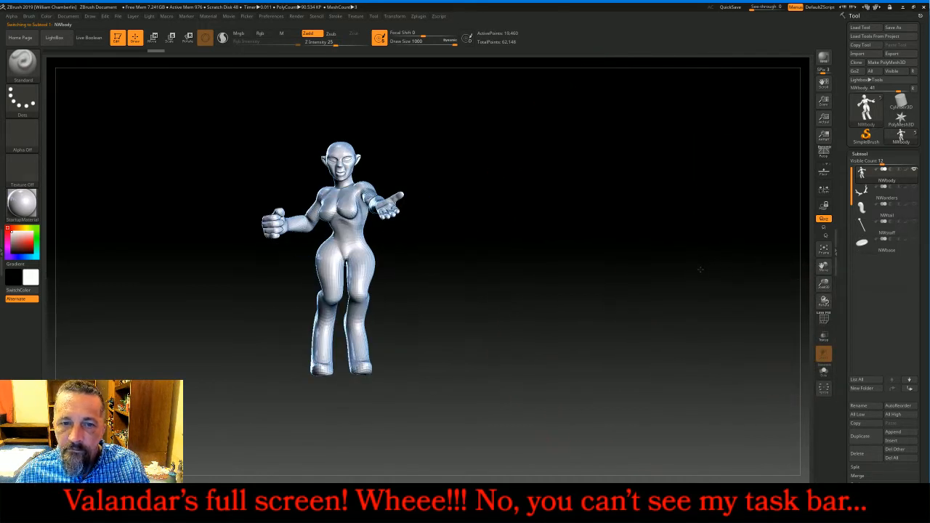
click(863, 153)
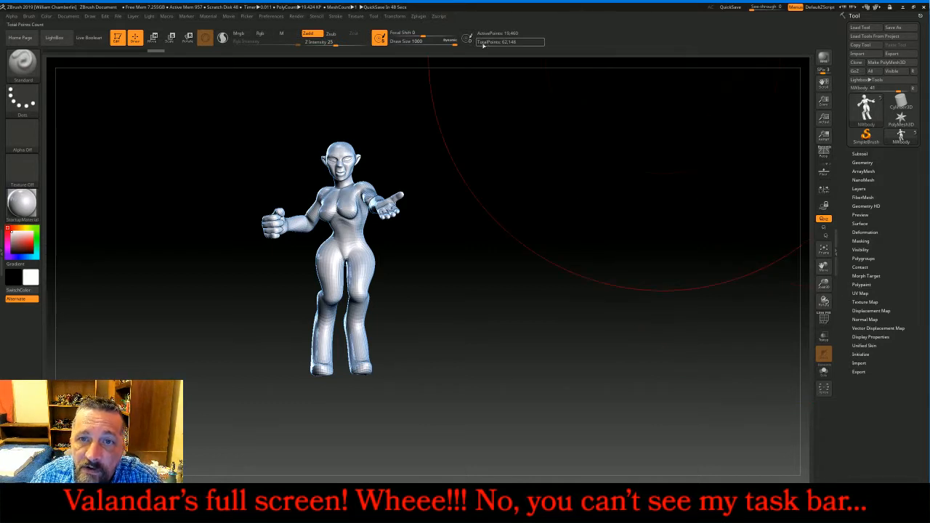
Set the brush draw size to 30 and the Smooth brush's Z Intensity to 15
click(424, 43)
key(Return)
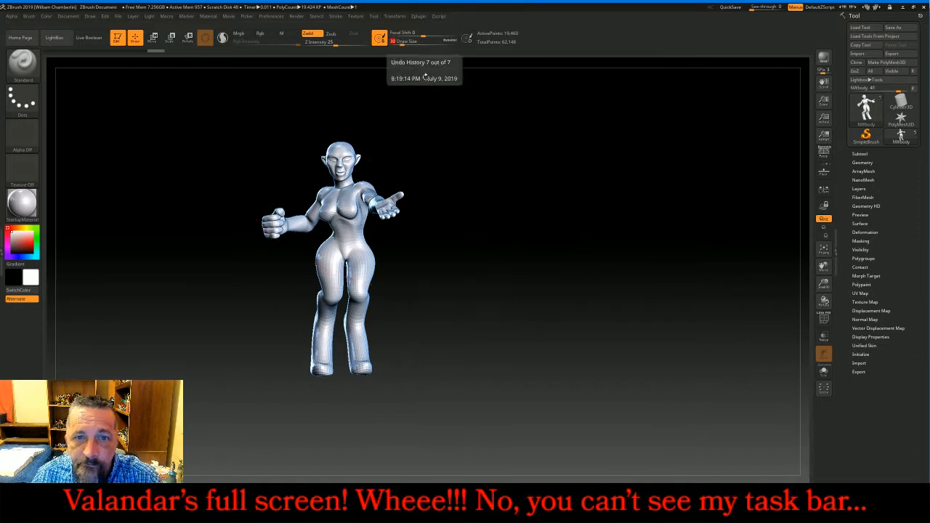
drag(628, 213, 649, 215)
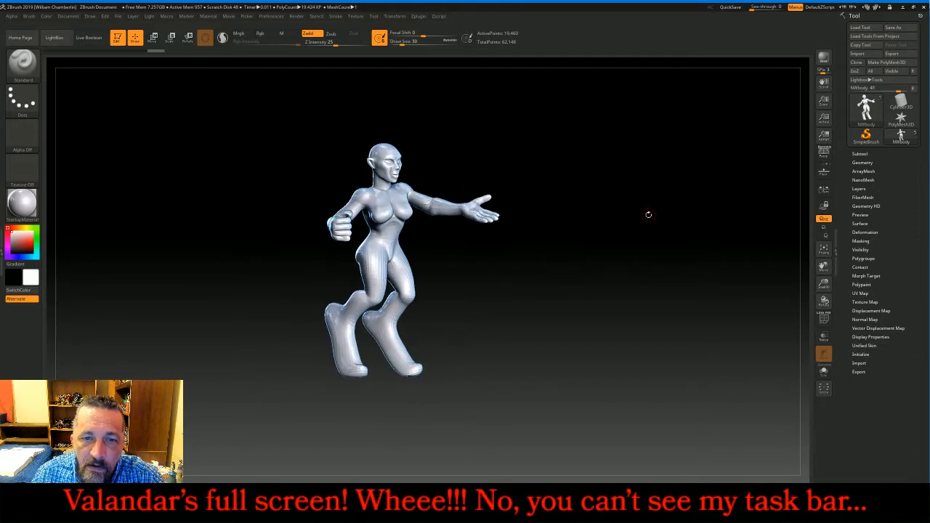
key(shift)
shift+click(335, 44)
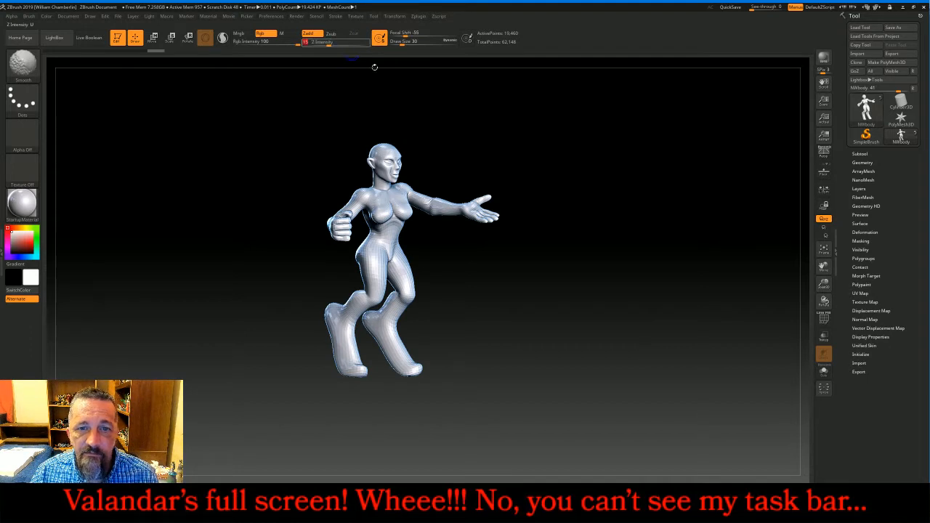
drag(567, 214, 580, 217)
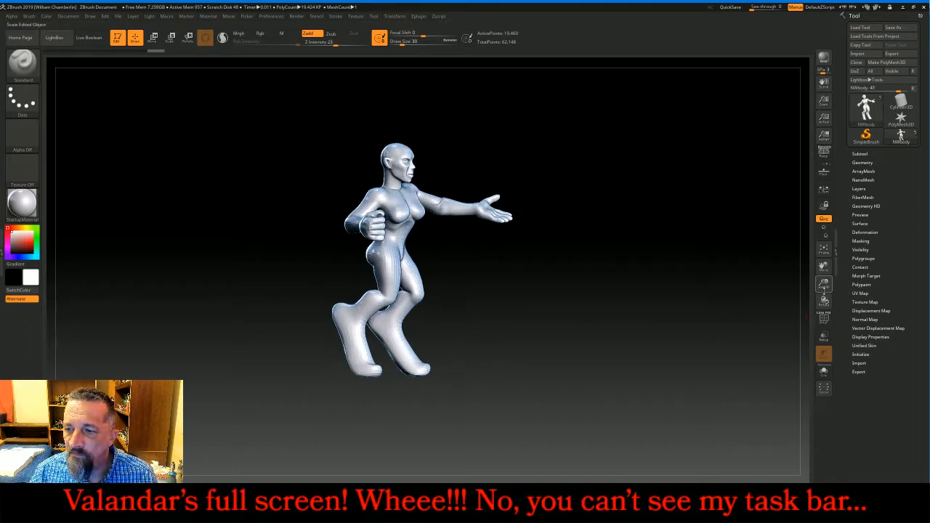
Smooth the body's chest from several angles with the Smooth brush at draw size 38
mouse_move(823, 284)
mouse_down()
mouse_move(825, 309)
mouse_move(835, 294)
mouse_move(823, 299)
mouse_up()
drag(805, 329, 788, 333)
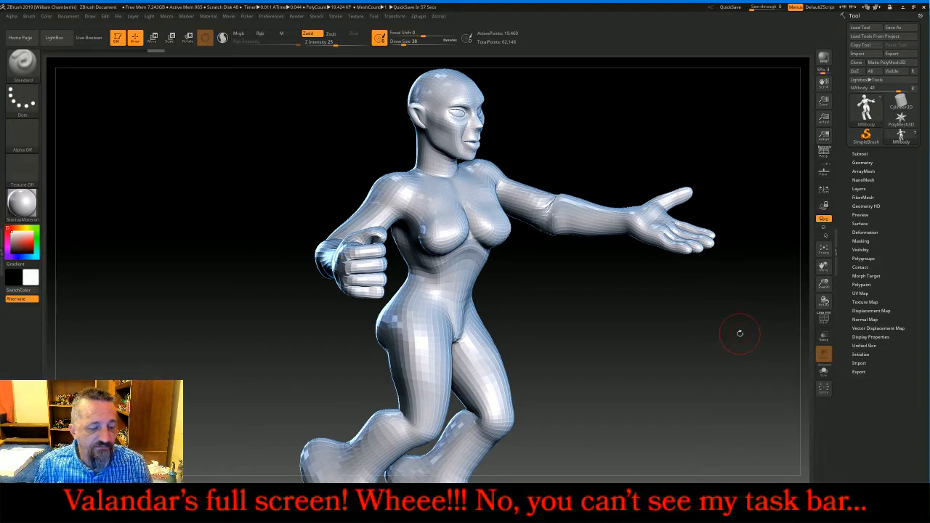
drag(524, 296, 547, 283)
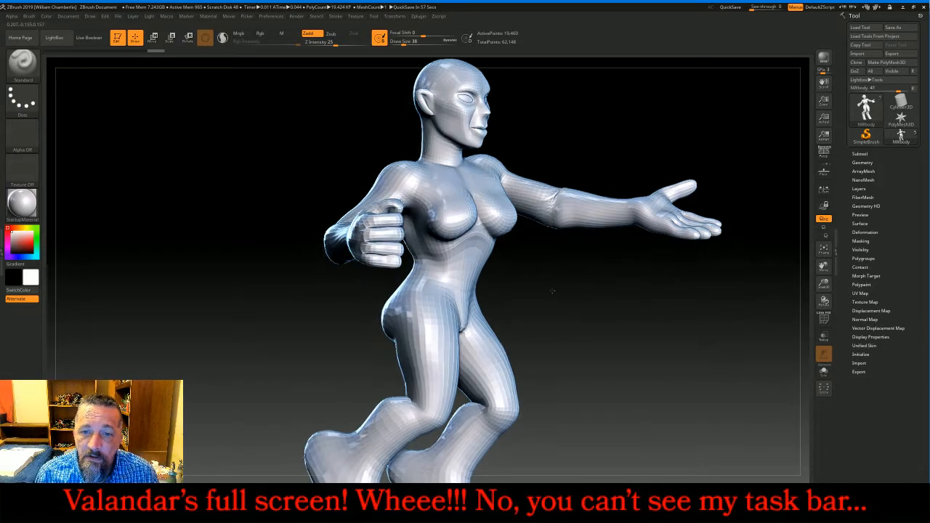
mouse_move(445, 221)
shift+mouse_down()
mouse_move(434, 217)
mouse_move(455, 232)
shift+mouse_up()
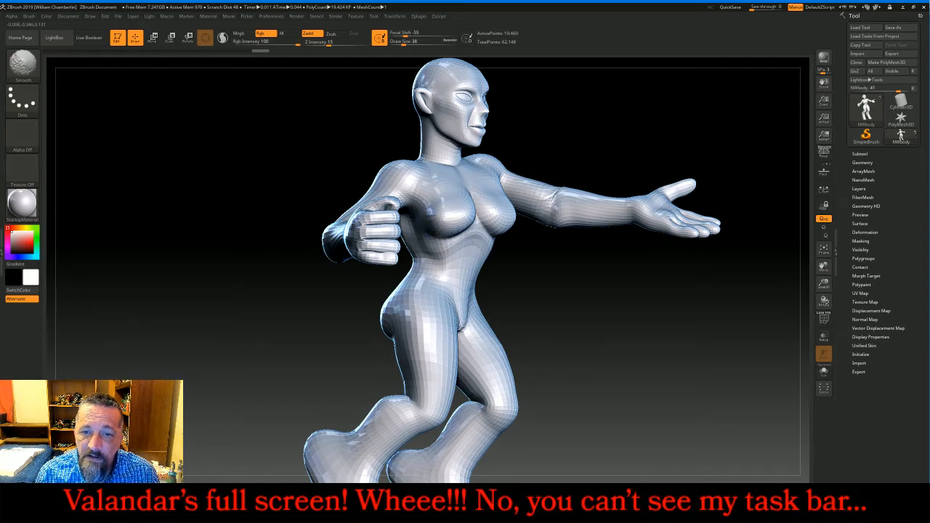
drag(576, 286, 518, 289)
shift+drag(468, 215, 481, 230)
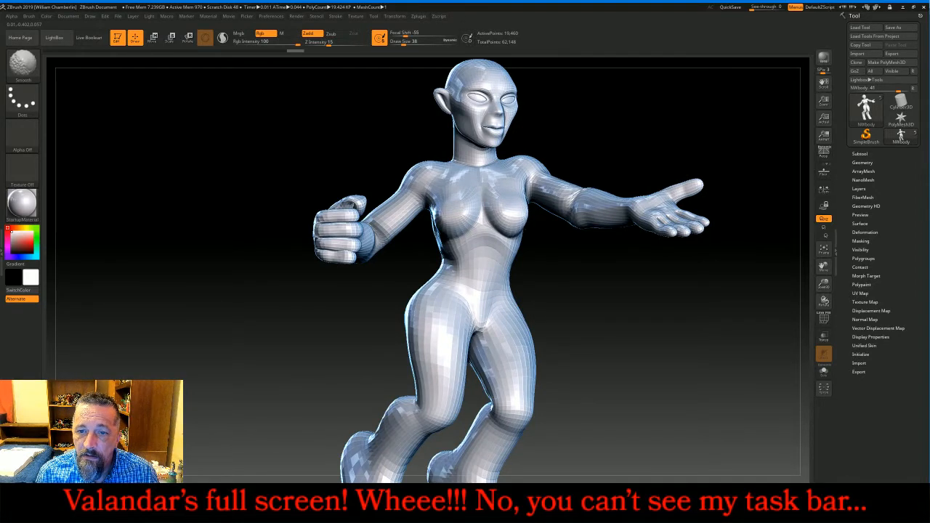
shift+drag(513, 228, 507, 229)
drag(583, 281, 532, 285)
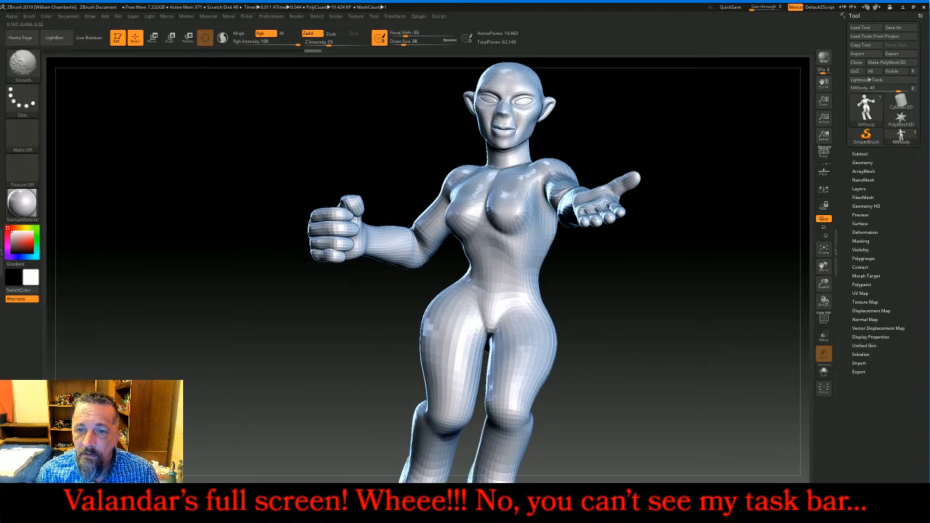
shift+drag(517, 218, 463, 211)
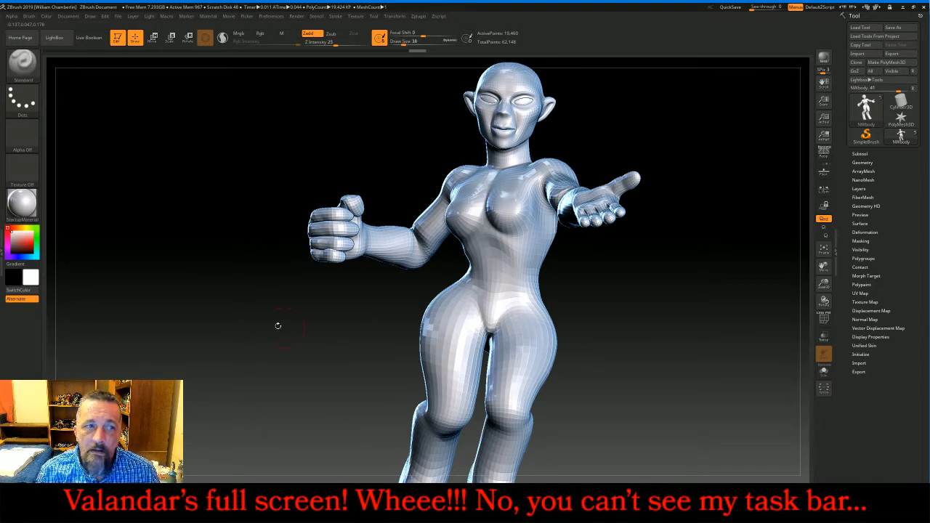
Build up the chest with the Inflat brush at draw size 66 and Z Intensity 10, smoothing it from several angles
click(22, 64)
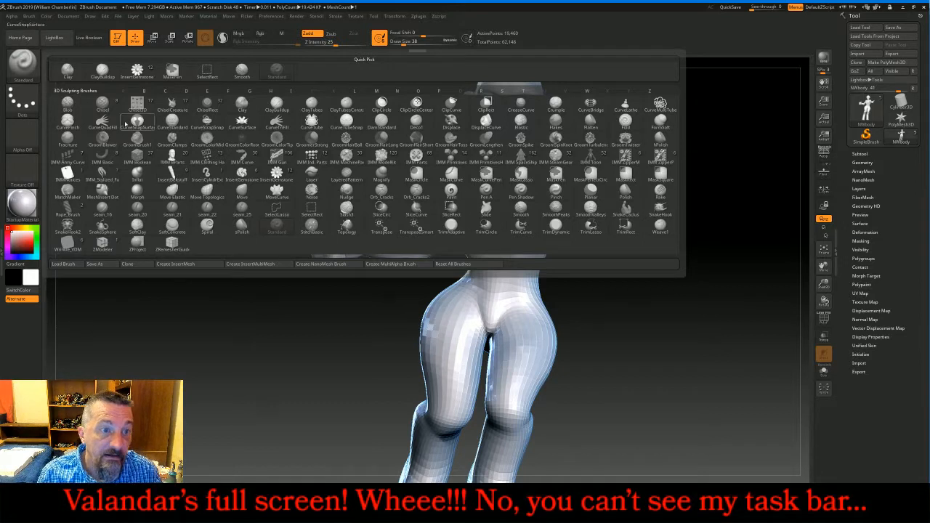
click(137, 171)
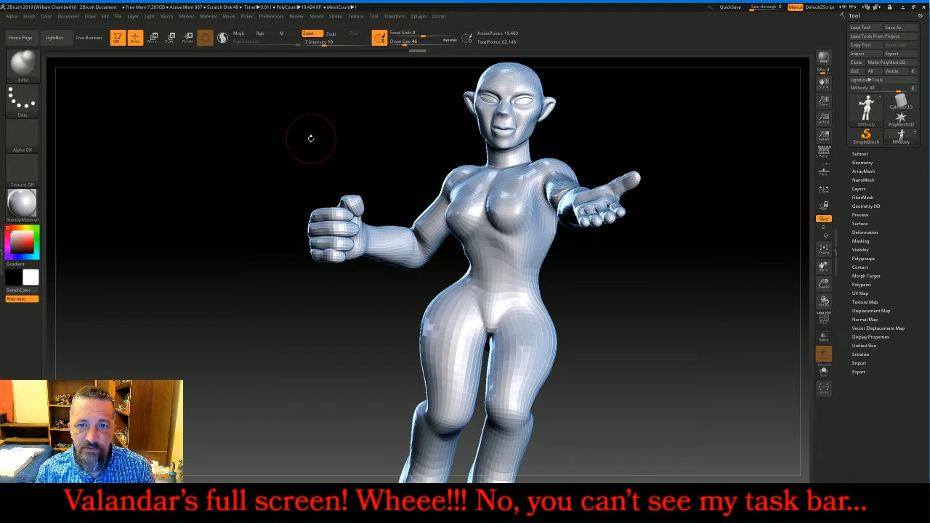
drag(311, 139, 317, 141)
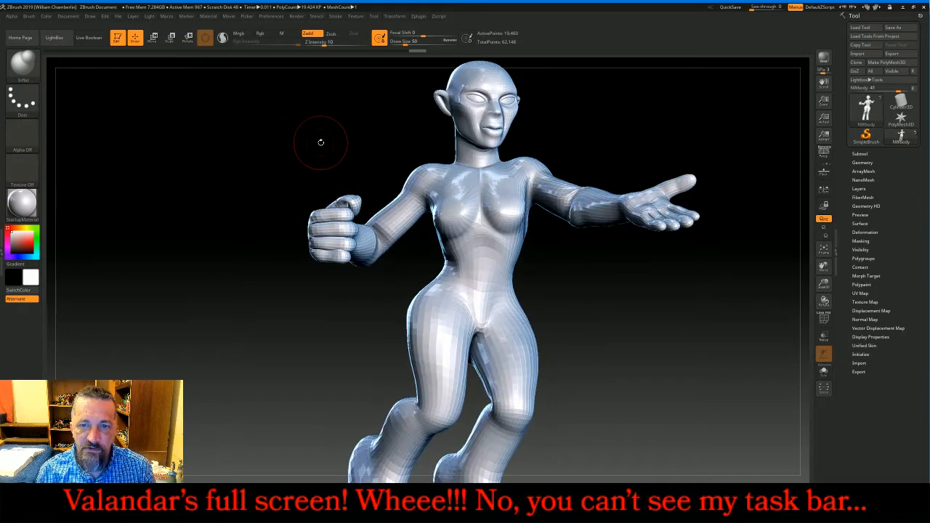
key(])
key(])
key(])
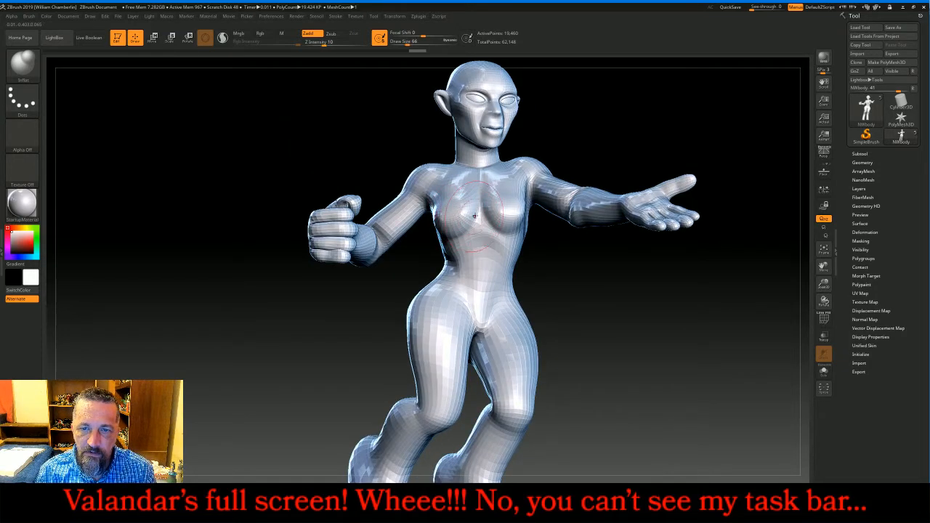
mouse_move(476, 216)
mouse_down()
mouse_move(452, 215)
mouse_move(505, 218)
mouse_move(475, 213)
mouse_move(481, 232)
mouse_up()
drag(606, 313, 590, 314)
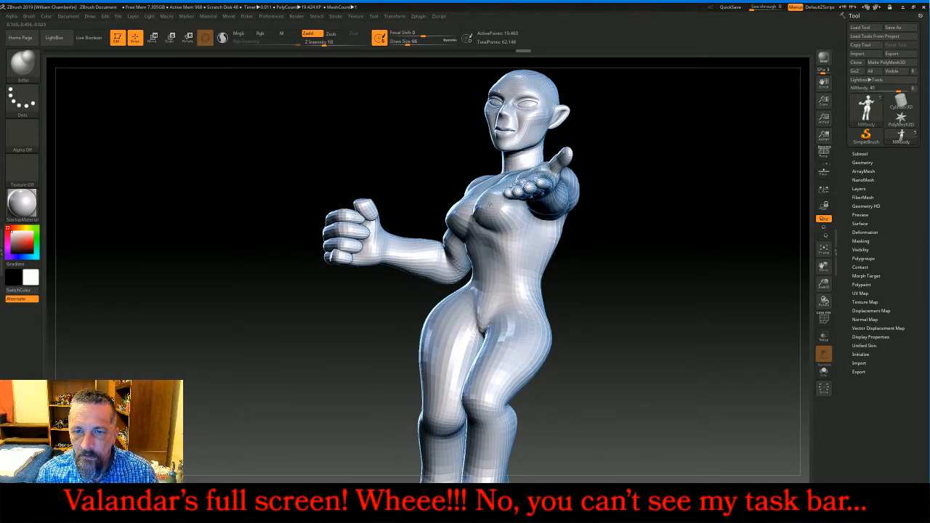
drag(616, 310, 601, 277)
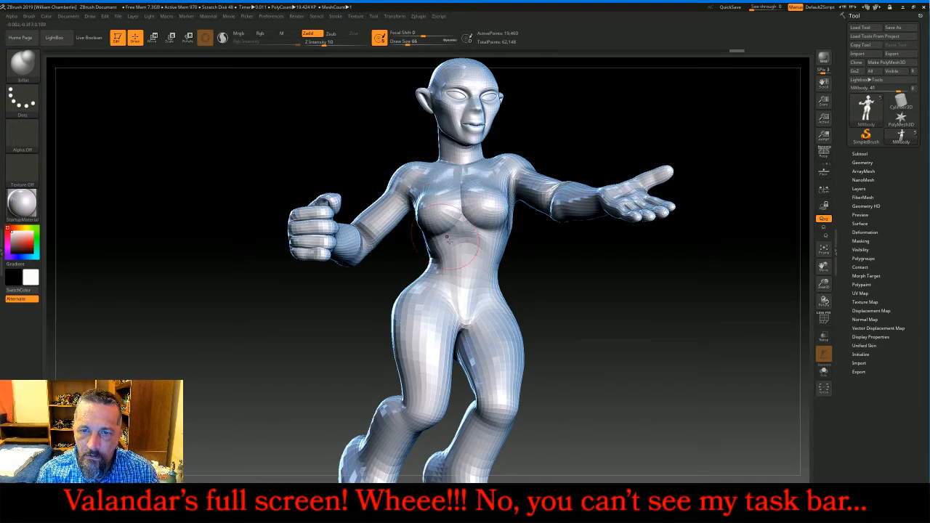
drag(610, 310, 463, 239)
key(shift)
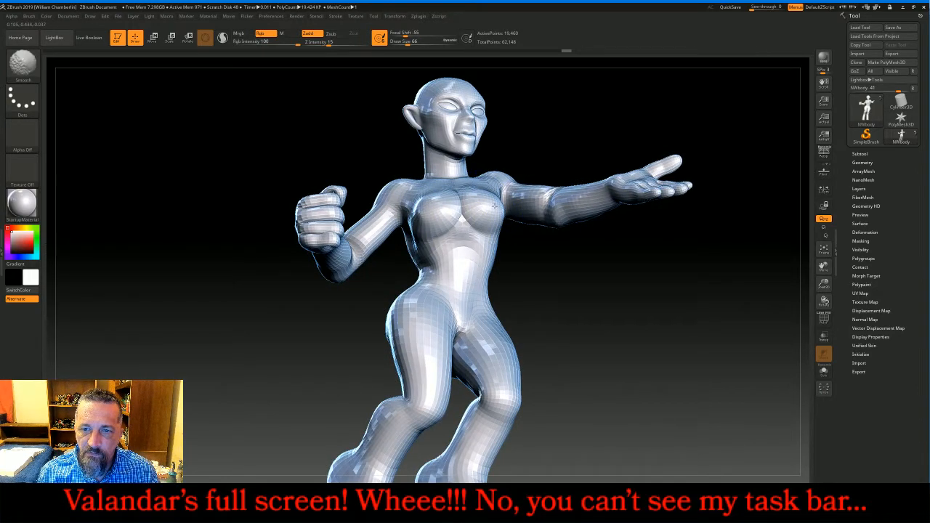
Refine the side of the torso and lower back from behind with the Inflat and Smooth brushes at draw size 54
drag(595, 311, 683, 324)
mouse_move(605, 287)
mouse_down()
mouse_move(559, 301)
mouse_move(537, 294)
mouse_up()
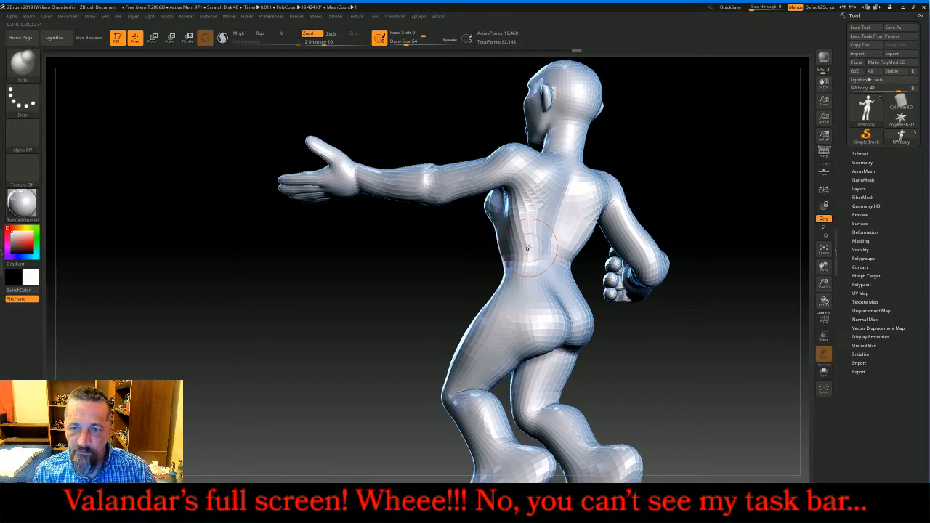
key(shift)
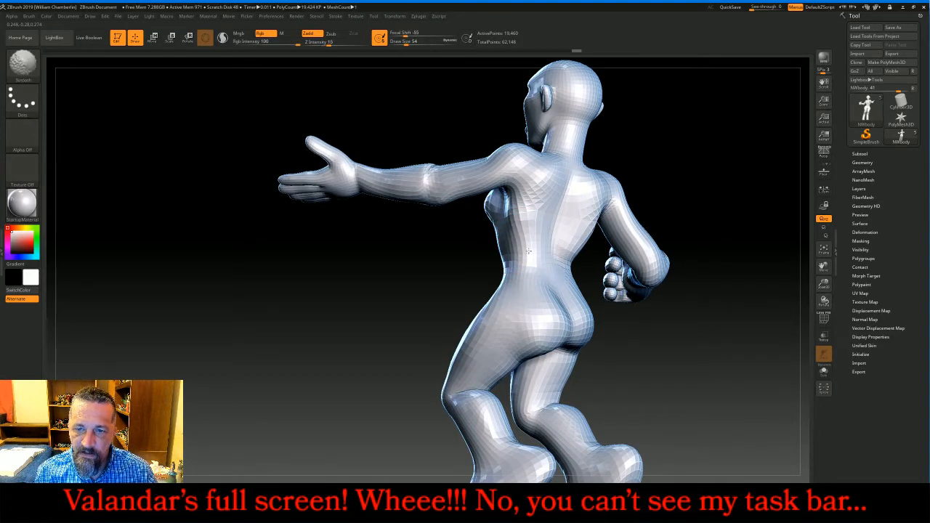
mouse_move(458, 293)
mouse_down()
mouse_move(547, 291)
mouse_move(567, 275)
mouse_up()
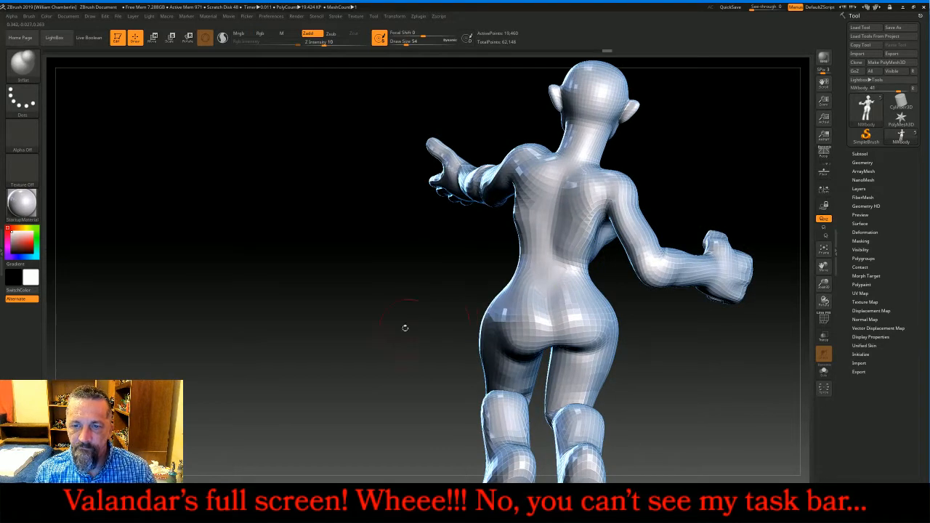
Shape the hips and upper thighs on both sides with the Inflat brush at draw size 74 and smooth them
drag(405, 327, 439, 334)
drag(385, 318, 407, 320)
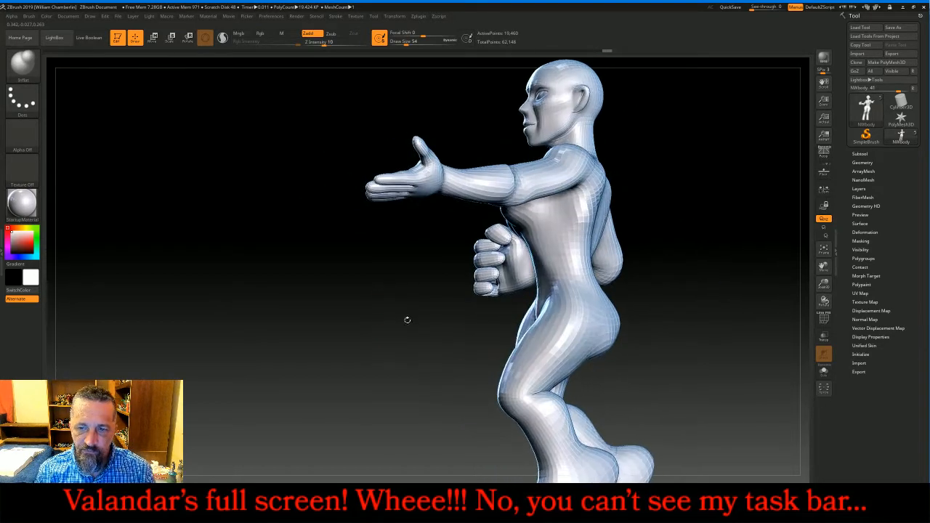
key(bracketright)
key(bracketright)
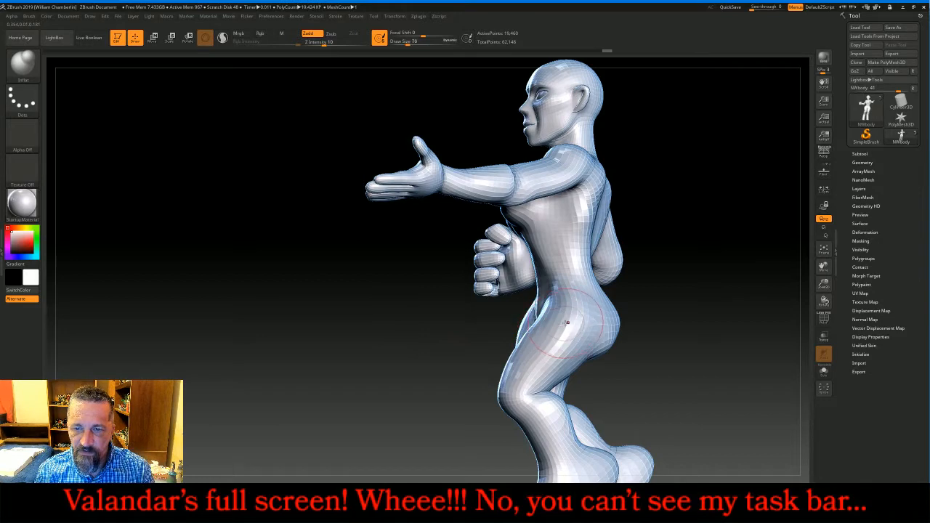
key(shift)
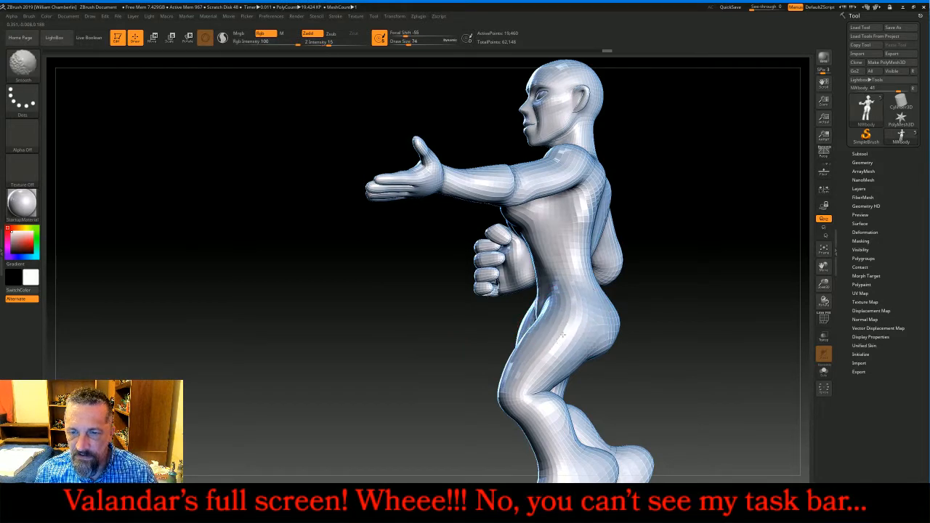
drag(712, 247, 744, 243)
drag(646, 272, 698, 265)
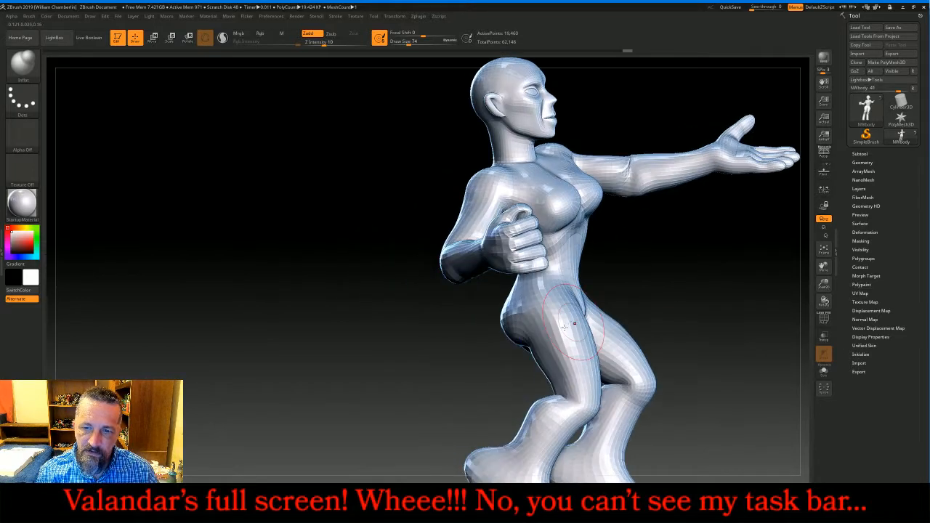
key(shift)
mouse_move(554, 310)
shift+mouse_down()
mouse_move(566, 340)
mouse_move(566, 326)
shift+mouse_up()
mouse_move(691, 263)
mouse_down()
mouse_move(652, 258)
mouse_move(639, 271)
mouse_move(720, 258)
mouse_move(703, 252)
mouse_move(696, 266)
mouse_up()
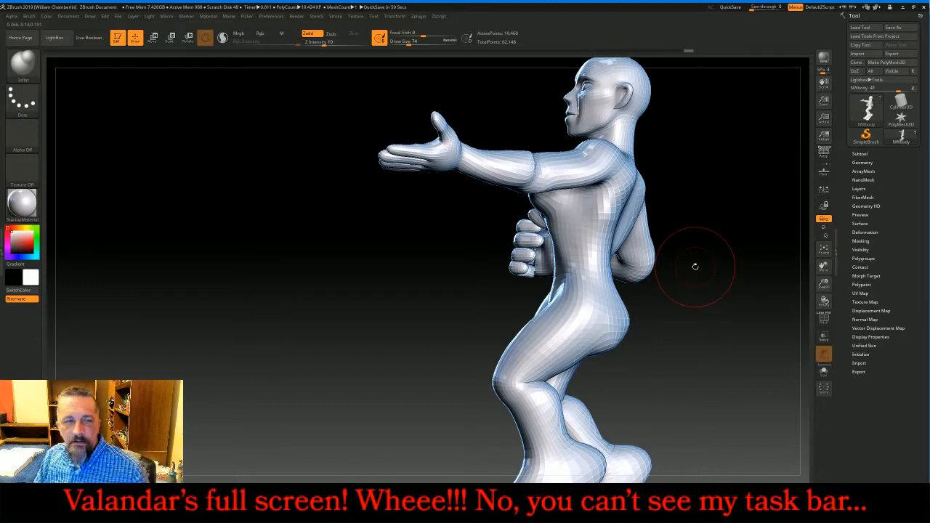
Smooth the backs of both lower legs and hock joints with the Smooth brush at draw size 74
click(22, 64)
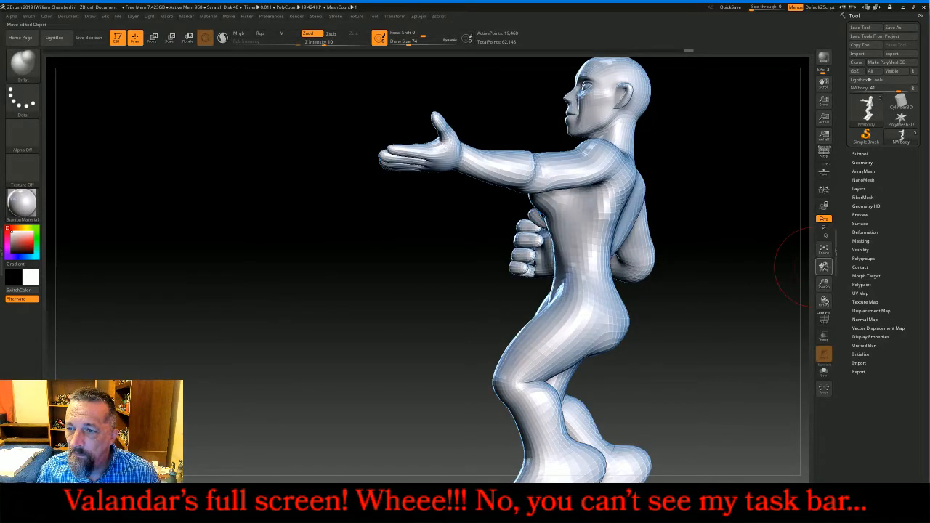
drag(823, 266, 795, 189)
mouse_move(771, 245)
mouse_down()
mouse_move(720, 282)
mouse_move(691, 259)
mouse_move(706, 266)
mouse_move(510, 362)
mouse_up()
mouse_move(429, 339)
shift+mouse_down()
mouse_move(417, 344)
mouse_move(445, 373)
shift+mouse_up()
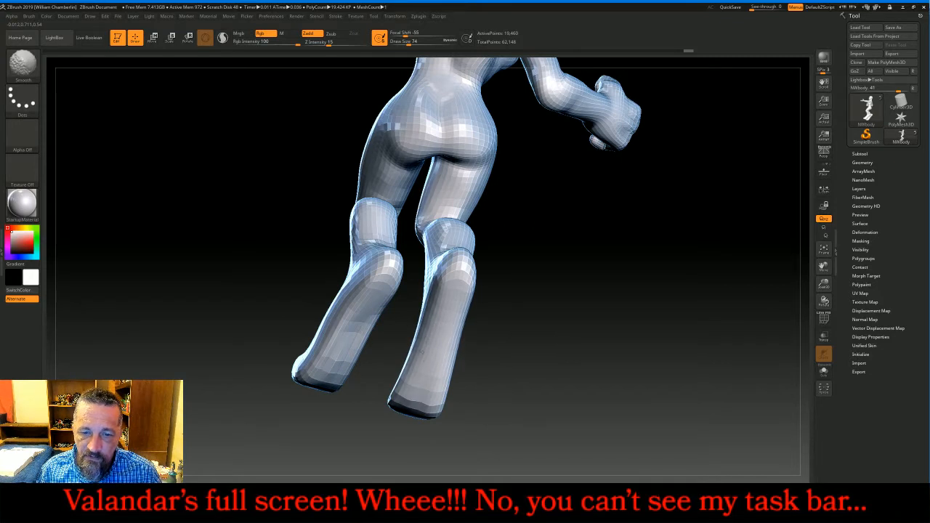
mouse_move(412, 369)
shift+mouse_down()
mouse_move(416, 392)
mouse_move(439, 377)
shift+mouse_up()
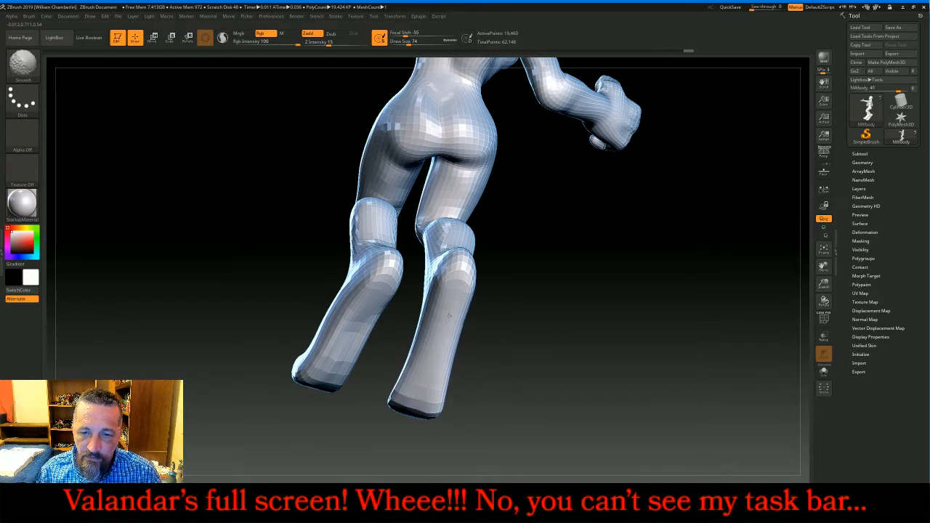
shift+drag(443, 327, 451, 309)
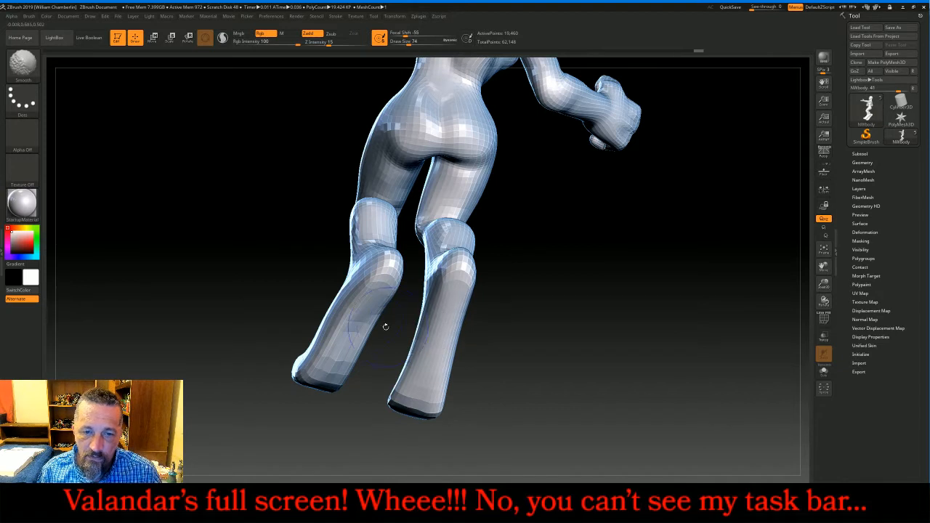
shift+drag(350, 340, 362, 324)
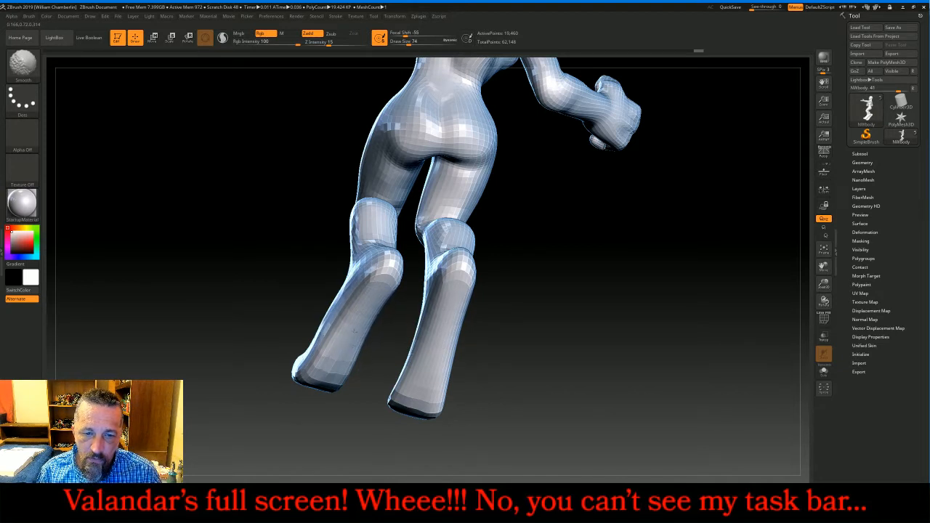
mouse_move(355, 330)
shift+mouse_down()
mouse_move(339, 350)
mouse_move(352, 334)
shift+mouse_up()
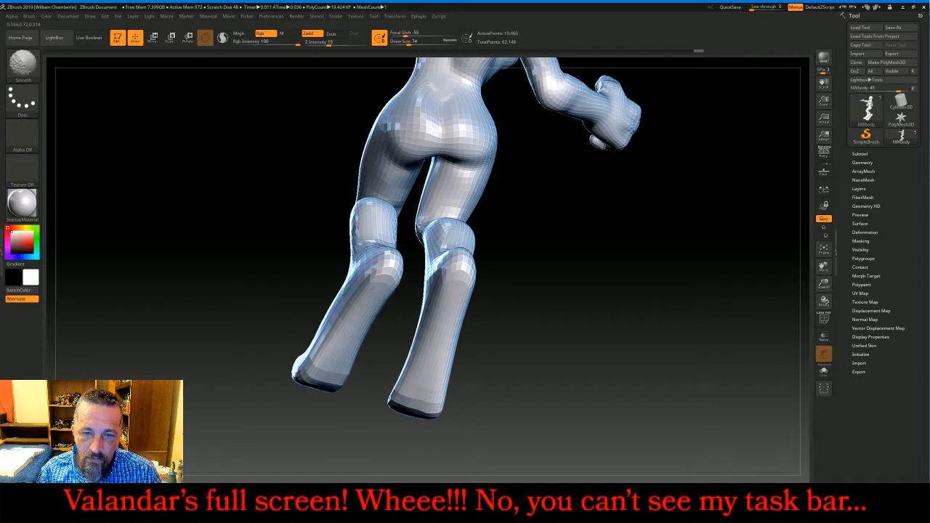
shift+drag(395, 280, 383, 251)
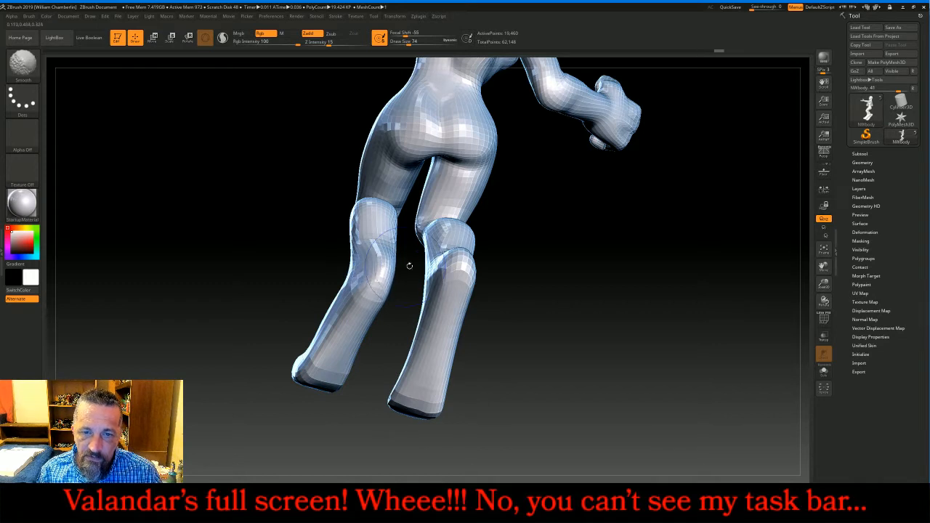
mouse_move(452, 256)
shift+mouse_down()
mouse_move(455, 280)
mouse_move(467, 263)
mouse_move(632, 276)
mouse_move(595, 278)
shift+mouse_up()
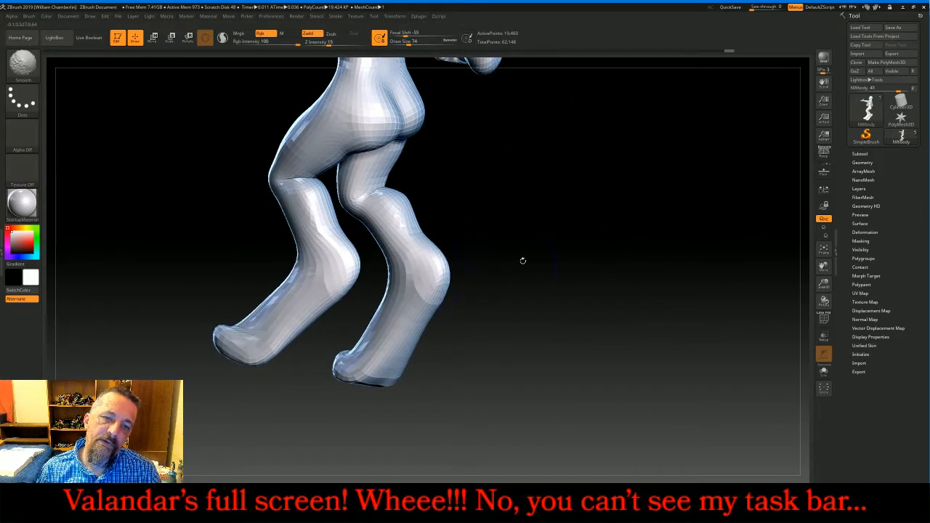
Build up the backs of the calves with the Inflat brush at draw size 33 and Z Intensity 10, and smooth them
mouse_move(521, 260)
mouse_down()
mouse_move(541, 255)
mouse_move(529, 258)
mouse_up()
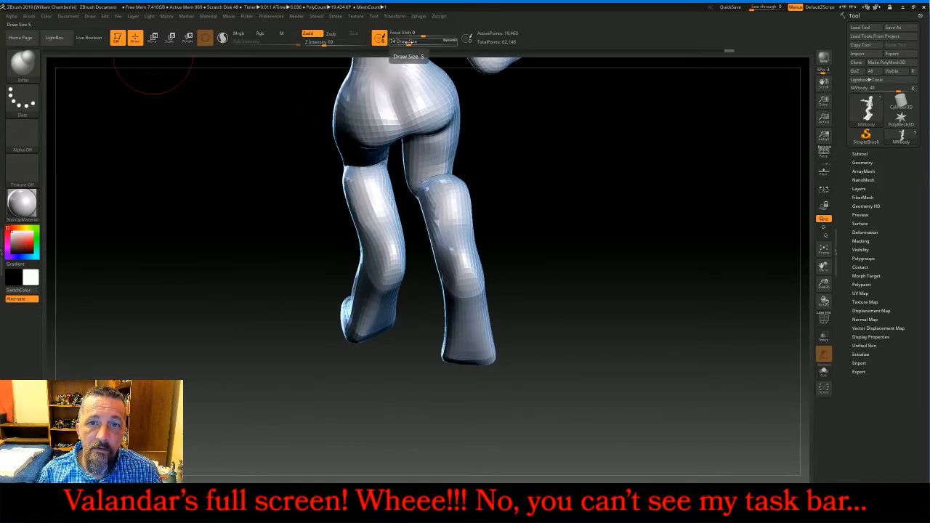
drag(407, 42, 404, 41)
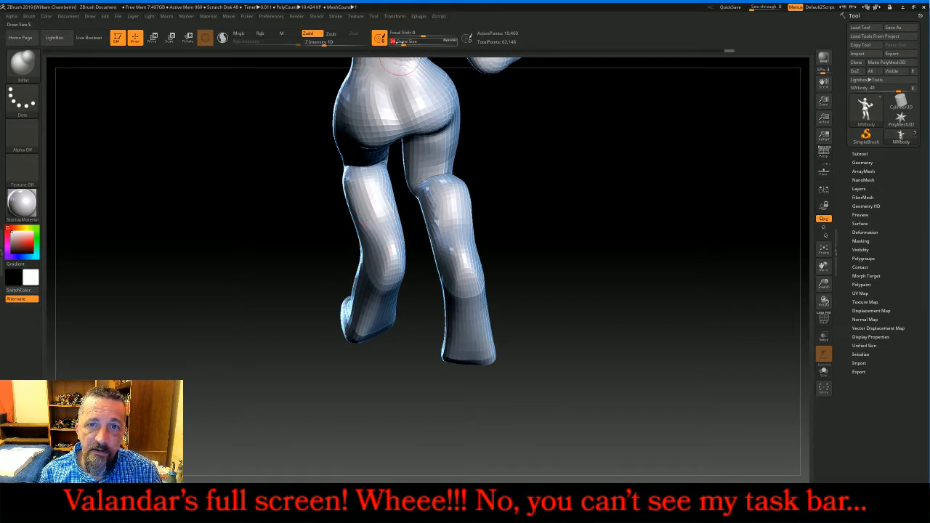
drag(397, 41, 392, 41)
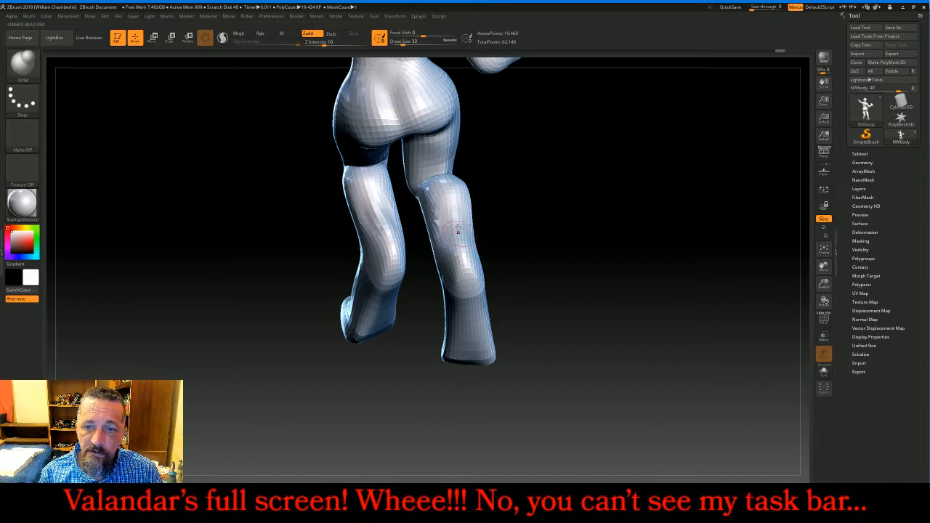
mouse_move(456, 228)
mouse_down()
mouse_move(468, 252)
mouse_move(627, 224)
mouse_up()
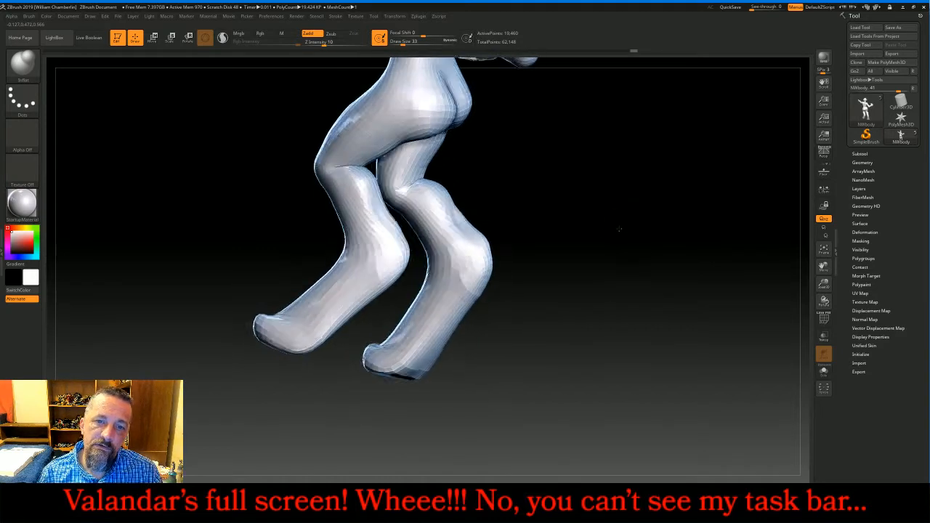
key(shift)
mouse_move(470, 227)
shift+mouse_down()
mouse_move(482, 244)
mouse_move(581, 215)
mouse_move(741, 213)
shift+mouse_up()
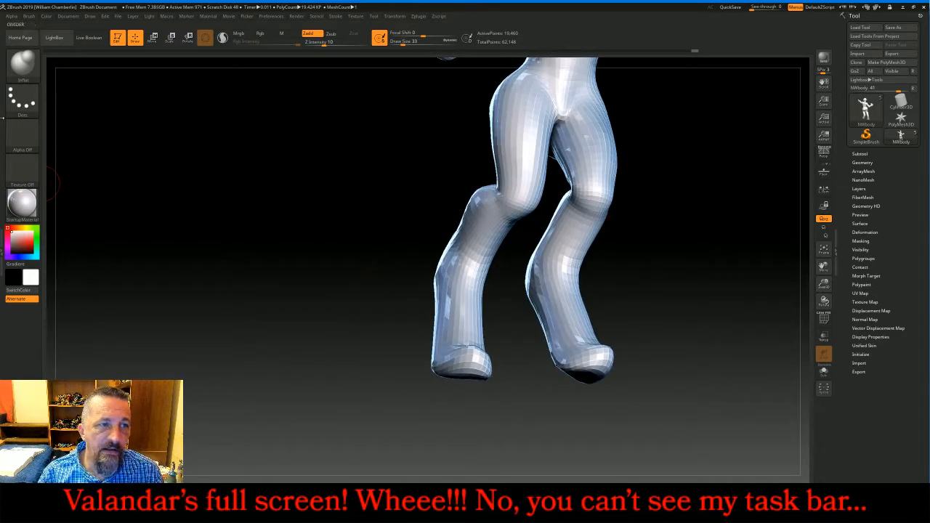
Set up the Slash3 brush with LazyMouse off, Z Intensity 7 and draw size 57
click(22, 64)
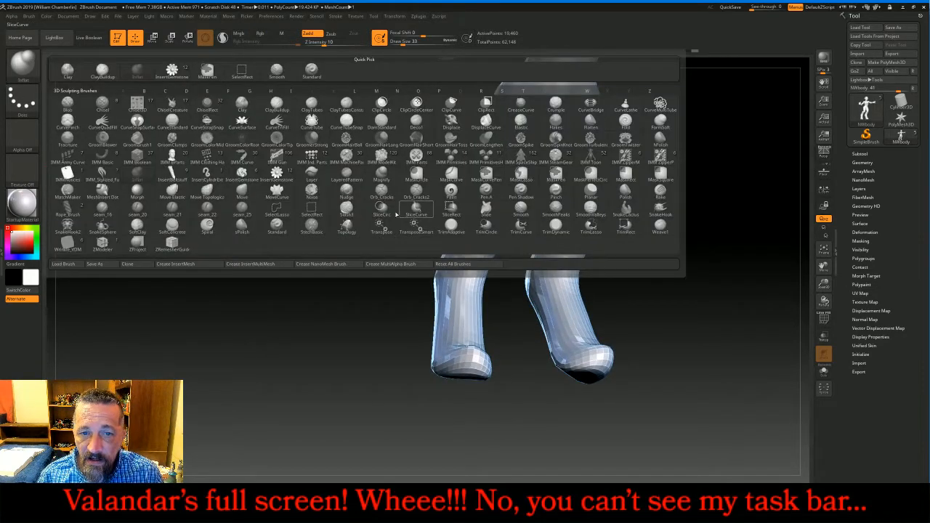
click(350, 209)
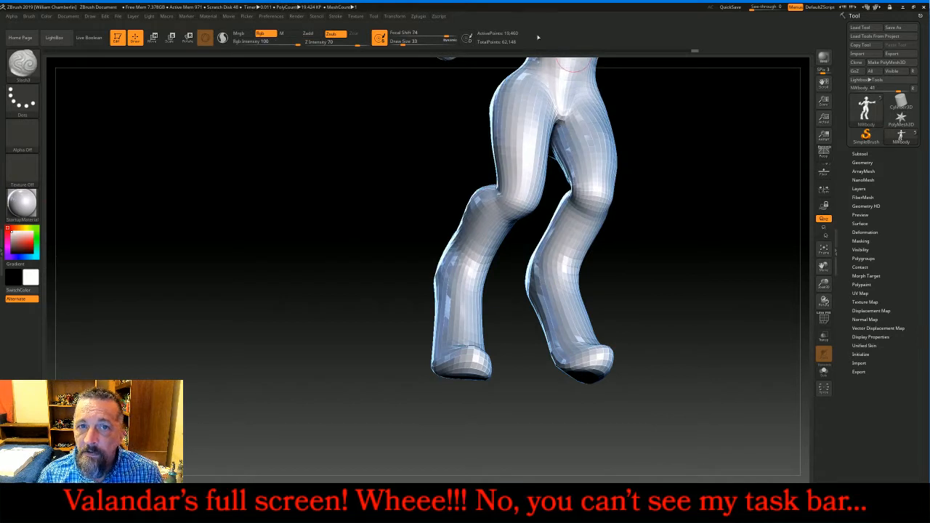
click(339, 16)
click(335, 24)
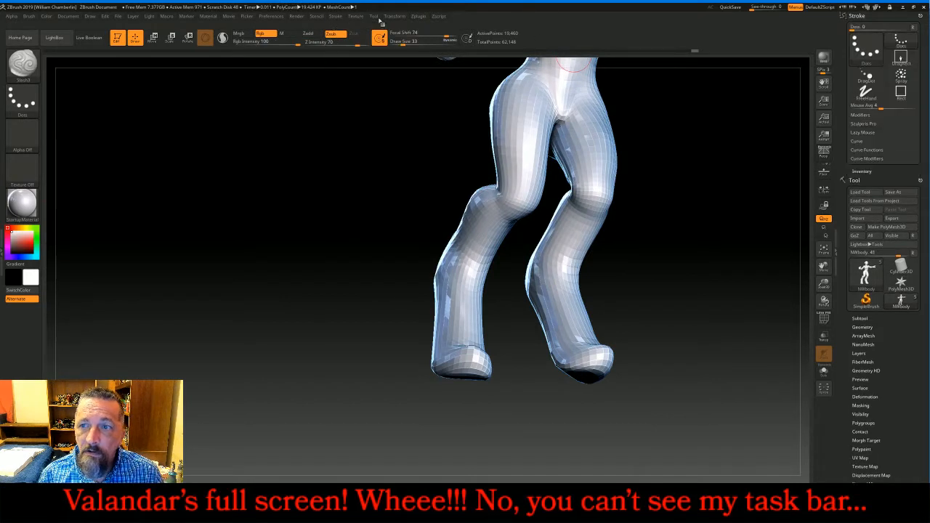
click(874, 134)
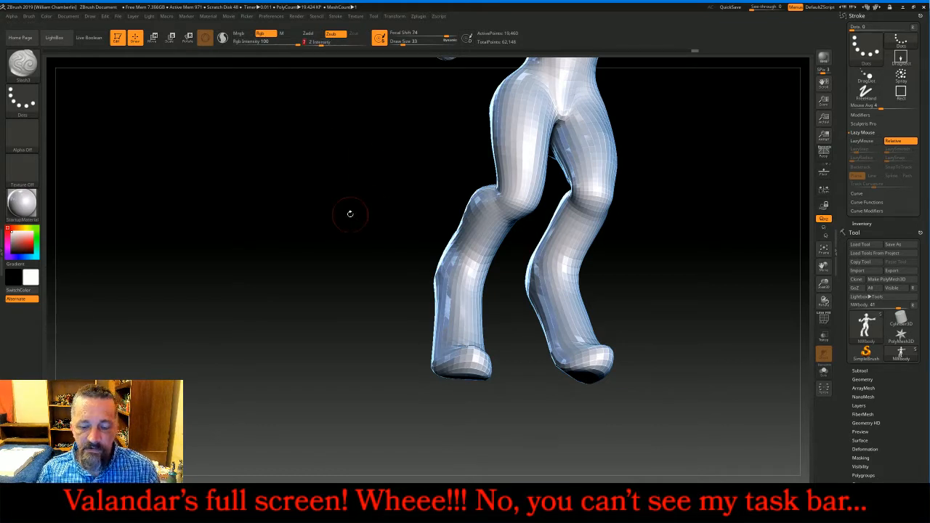
mouse_move(355, 218)
mouse_down()
mouse_move(343, 222)
mouse_move(414, 248)
mouse_up()
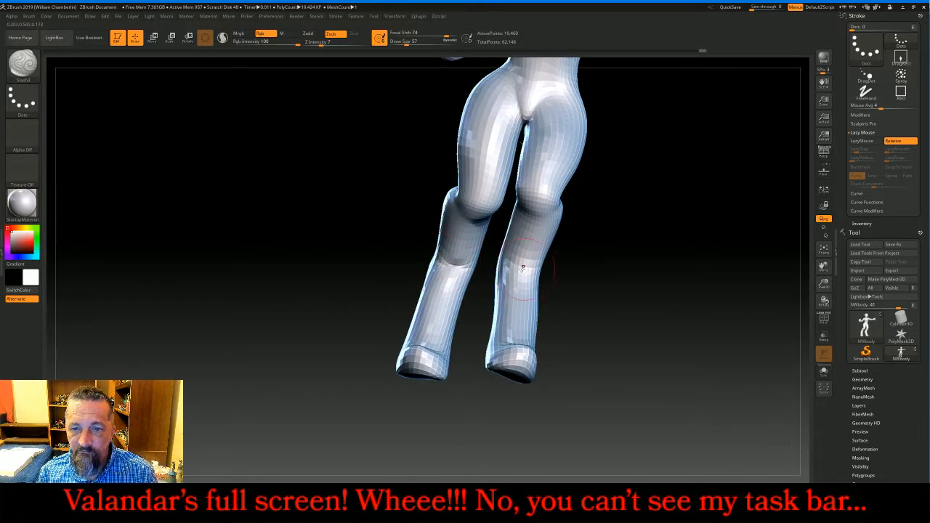
Carve shallow creases across the front of both hock joints with the Slash3 brush and soften them by smoothing
drag(668, 270, 583, 271)
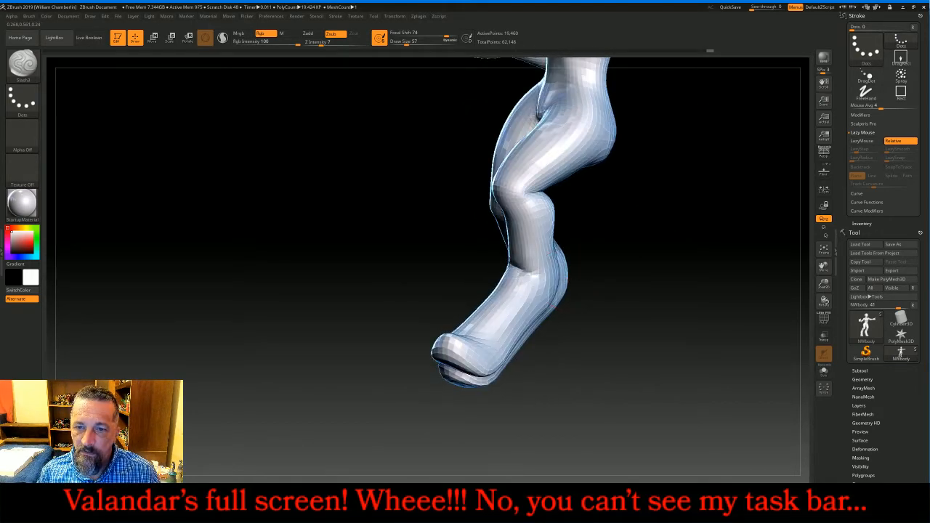
drag(623, 241, 646, 244)
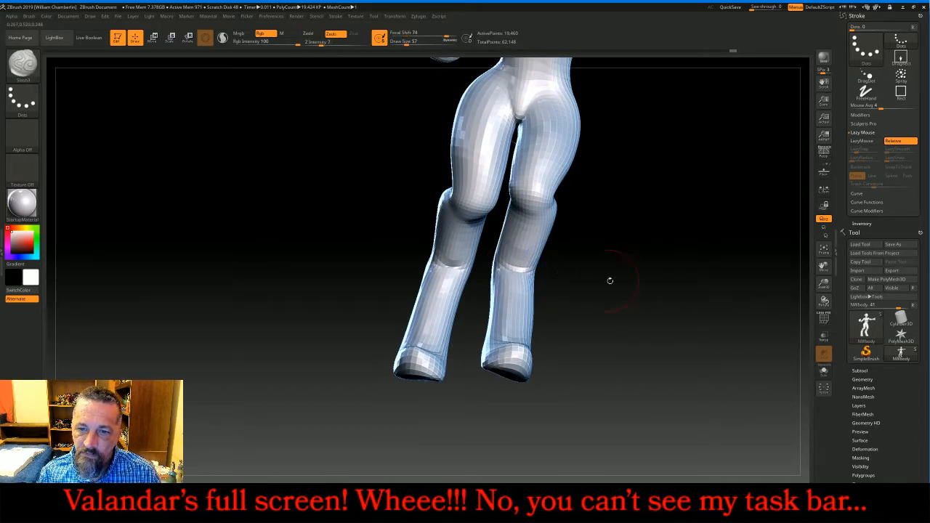
drag(608, 279, 423, 266)
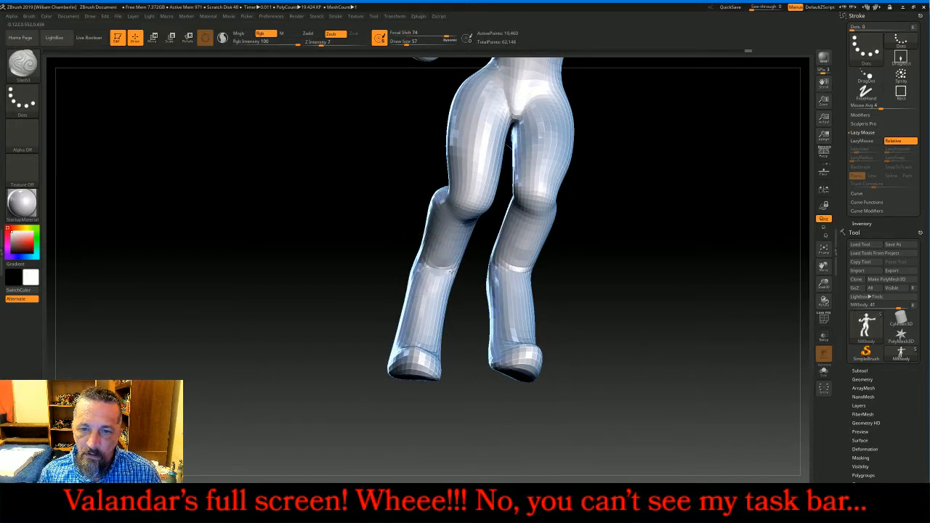
mouse_move(448, 270)
shift+mouse_down()
mouse_move(420, 268)
mouse_move(447, 266)
mouse_move(428, 276)
mouse_move(439, 271)
shift+mouse_up()
drag(365, 322, 513, 263)
mouse_move(585, 240)
mouse_down()
mouse_move(602, 245)
mouse_move(570, 274)
mouse_up()
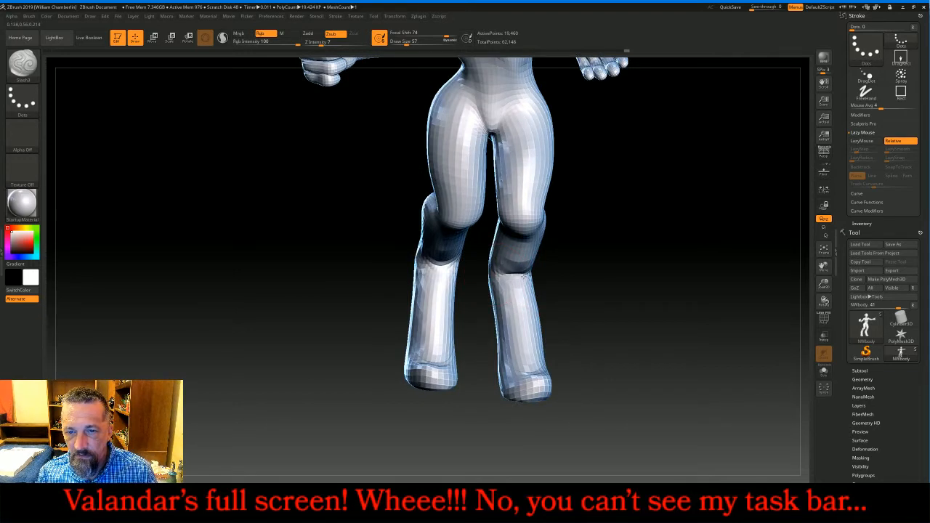
key(shift)
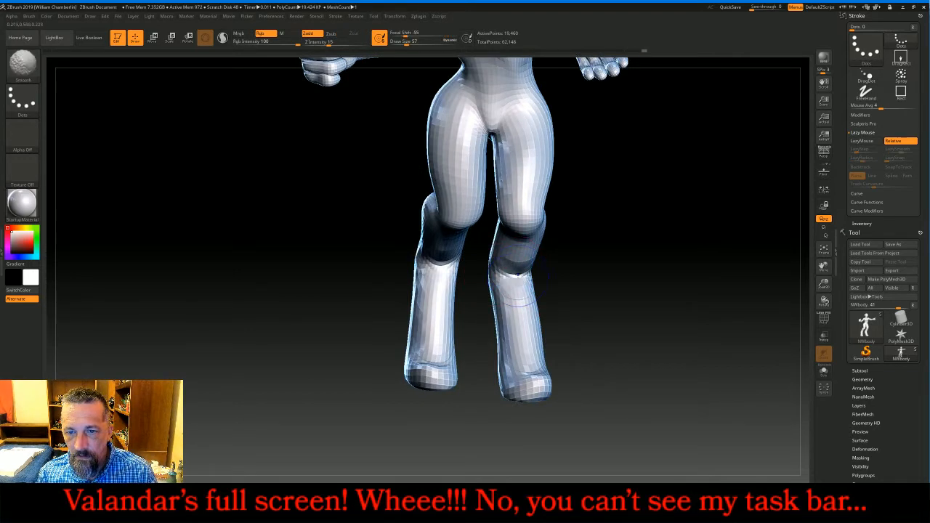
Reshape the bends of both lower legs with the Move brush at draw size 93
mouse_move(364, 290)
mouse_down()
mouse_move(254, 272)
mouse_move(190, 243)
mouse_up()
click(20, 69)
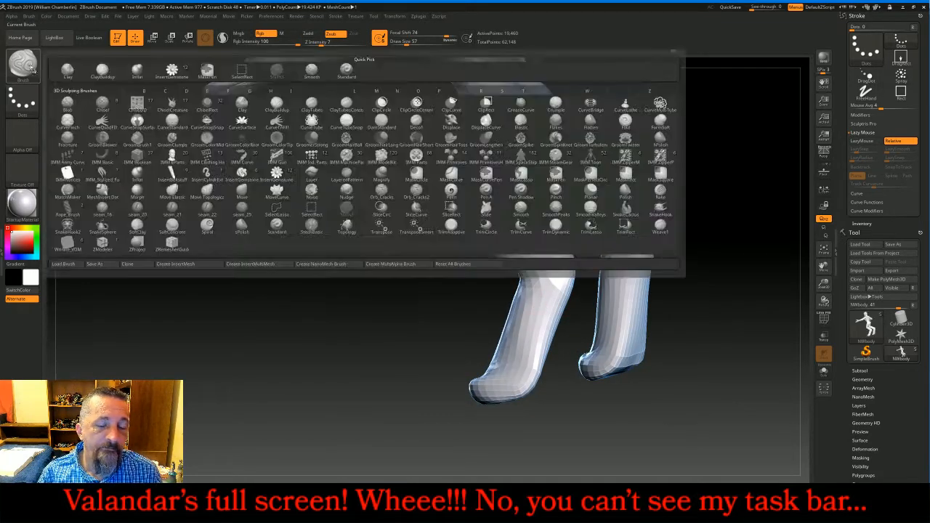
click(242, 202)
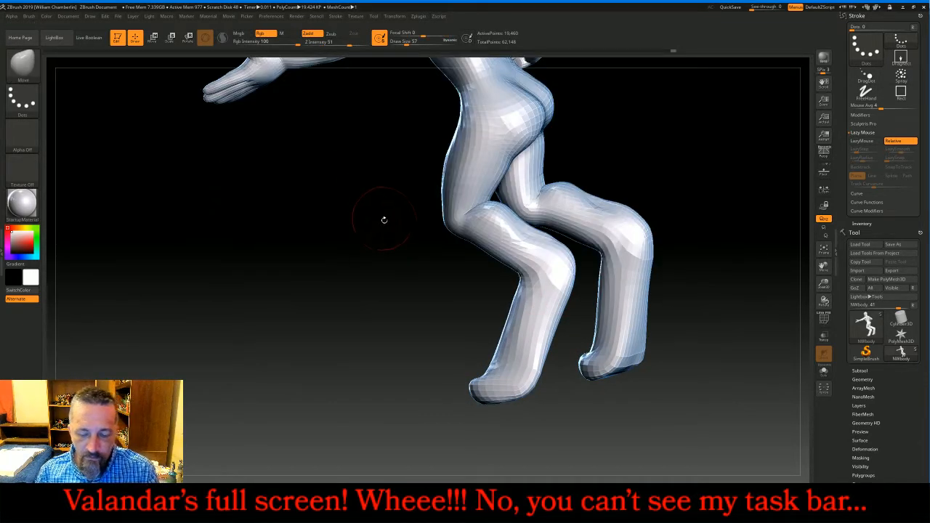
key(bracketright)
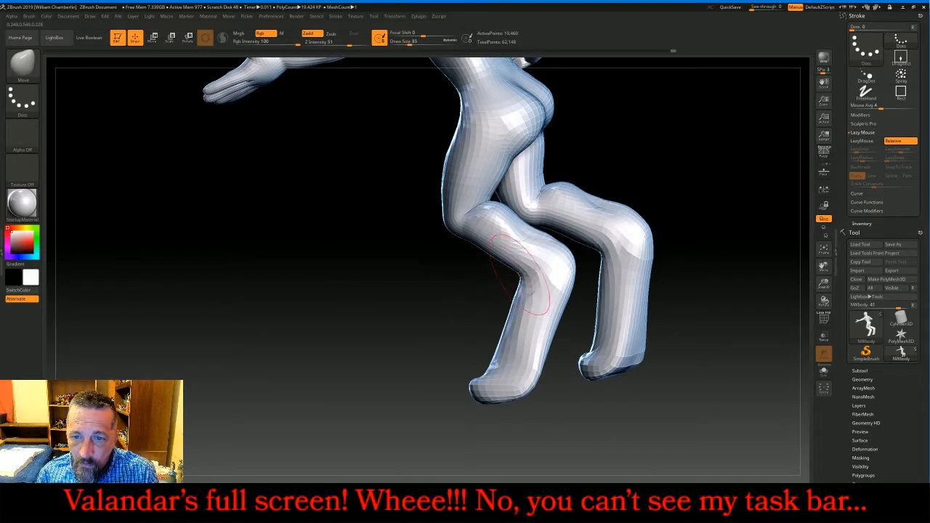
key(bracketright)
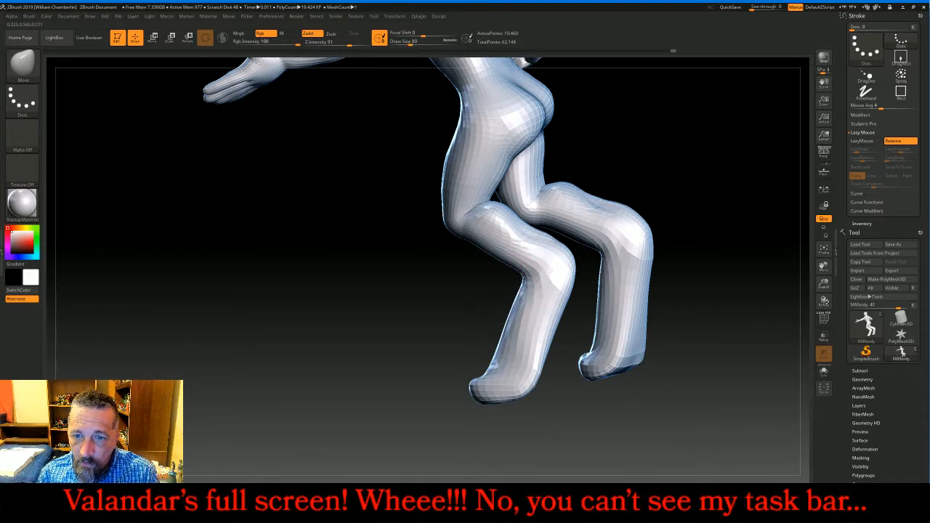
mouse_move(457, 303)
mouse_down()
mouse_move(481, 297)
mouse_move(467, 289)
mouse_up()
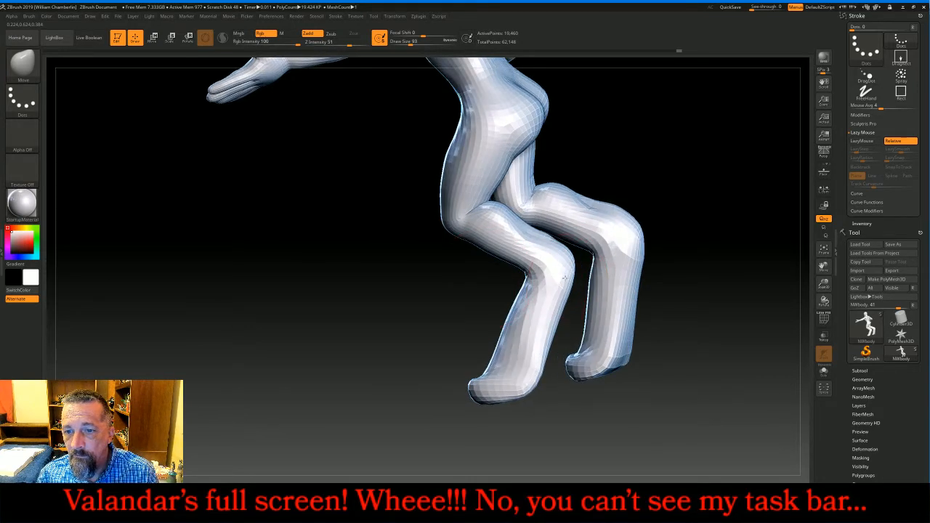
drag(440, 311, 573, 302)
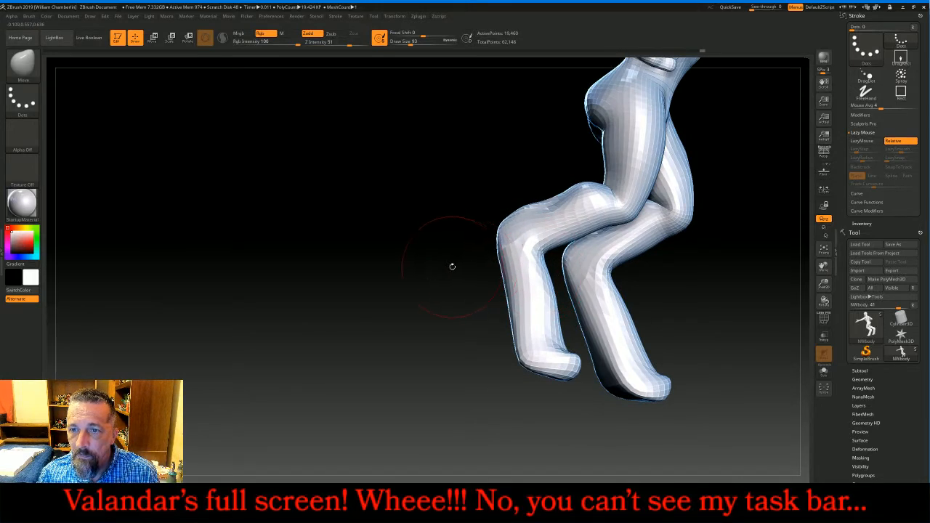
Reshape the tops and toes of both feet with the Move brush at draw size 65 and smooth them
drag(451, 266, 427, 292)
key(shift)
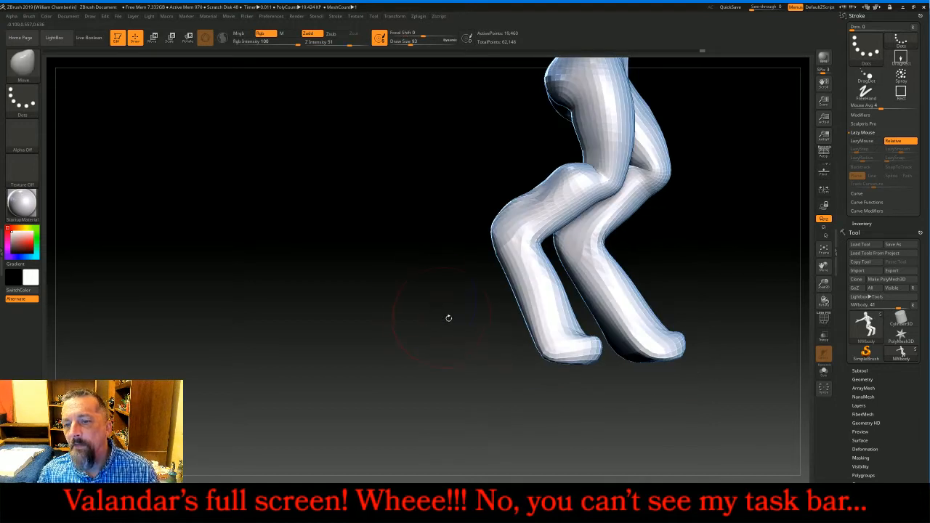
key(bracketleft)
key(bracketleft)
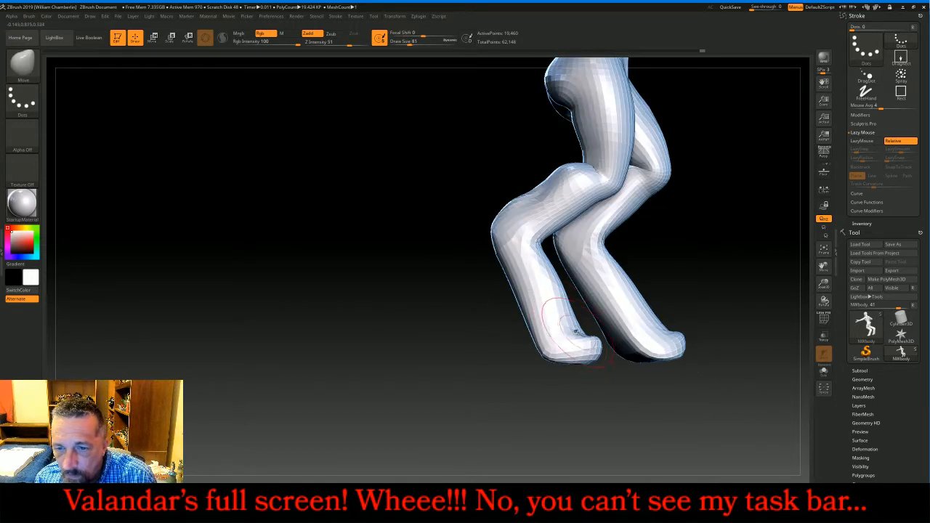
key(bracketleft)
drag(572, 326, 571, 313)
drag(706, 247, 592, 251)
drag(593, 328, 587, 326)
drag(481, 368, 531, 368)
key(shift)
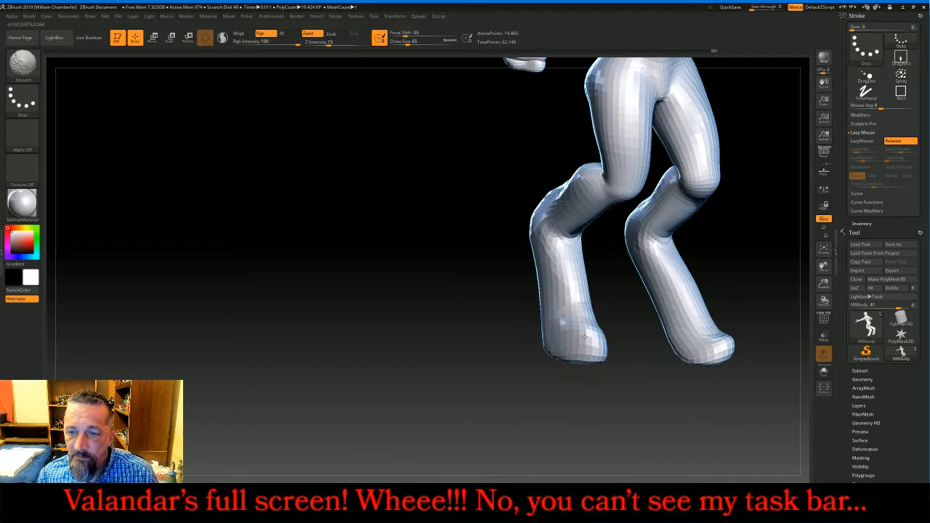
mouse_move(697, 319)
mouse_down()
mouse_move(717, 327)
mouse_move(710, 313)
mouse_move(720, 339)
mouse_move(701, 360)
mouse_up()
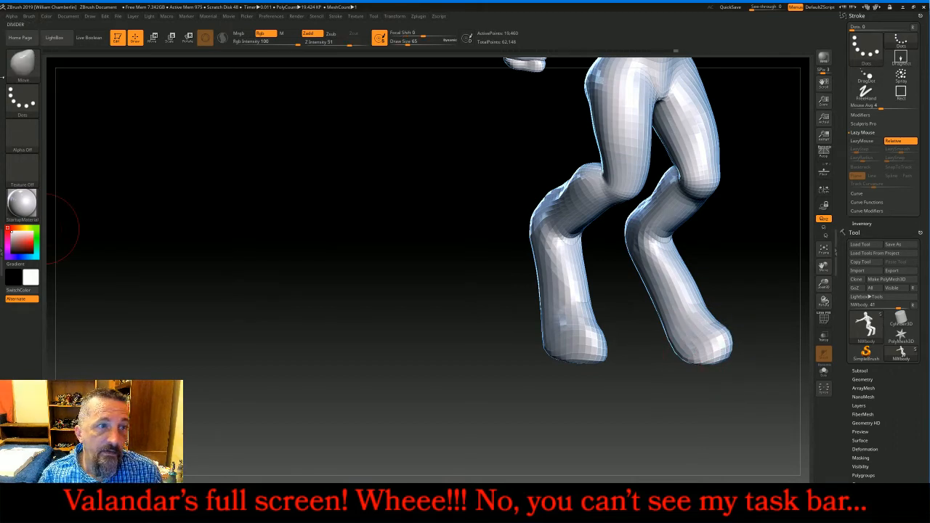
Swell the tops and toes of both feet with the Inflat brush at draw size 65 and smooth them
key(b)
click(137, 71)
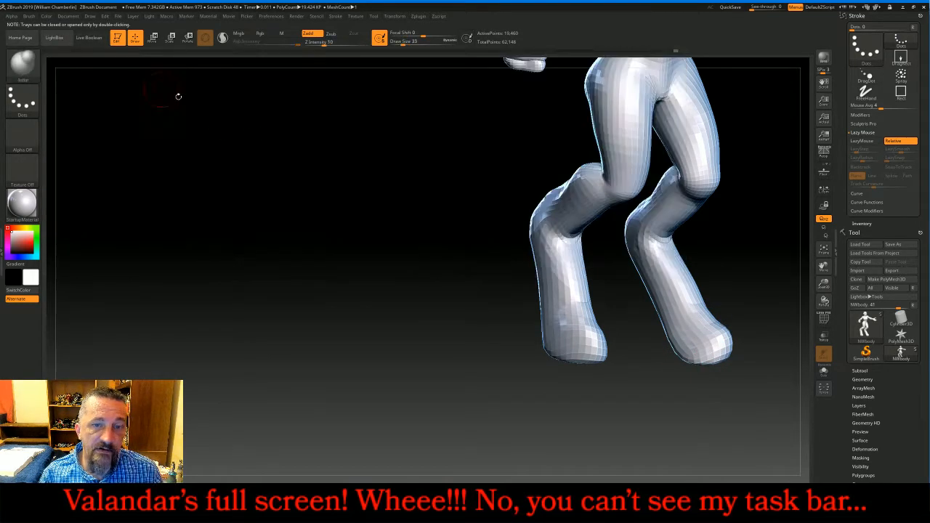
mouse_move(566, 338)
mouse_down()
mouse_move(559, 345)
mouse_move(572, 343)
mouse_up()
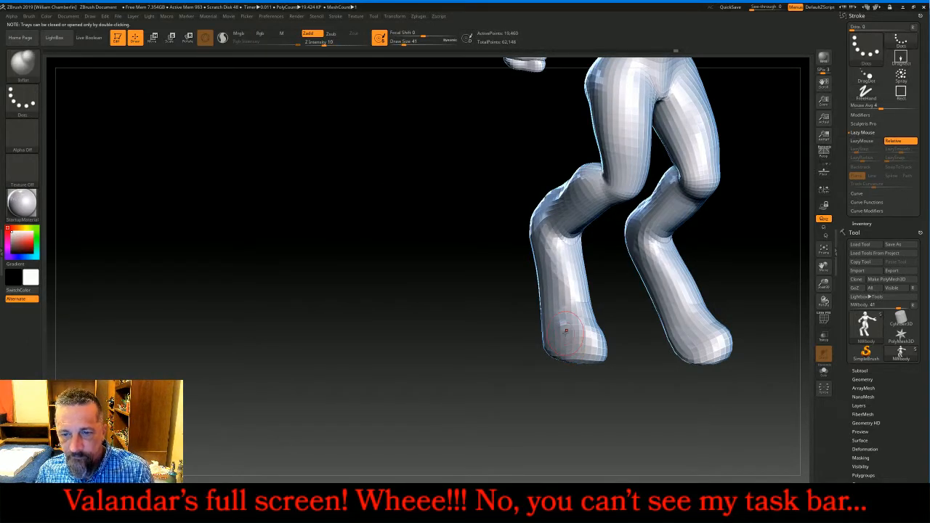
mouse_move(548, 333)
shift+mouse_down()
mouse_move(577, 356)
mouse_move(610, 347)
mouse_move(603, 344)
shift+mouse_up()
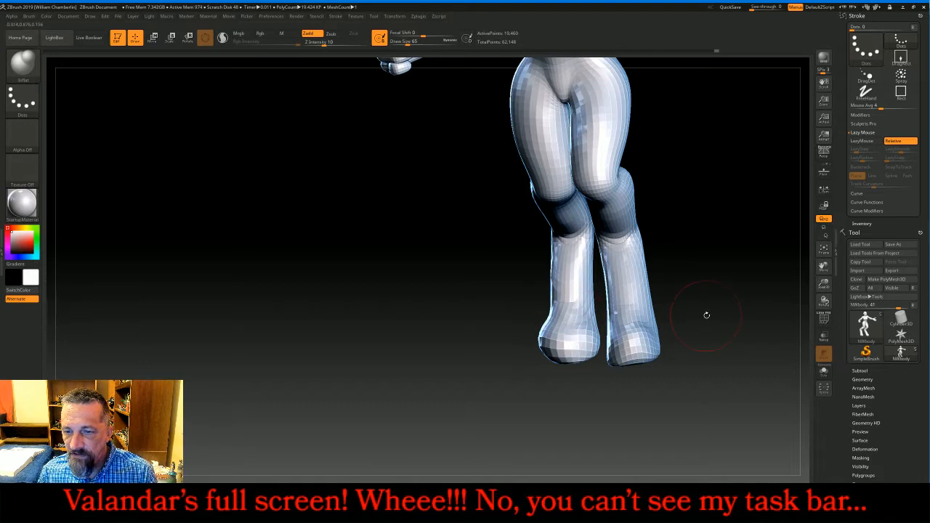
drag(701, 314, 651, 339)
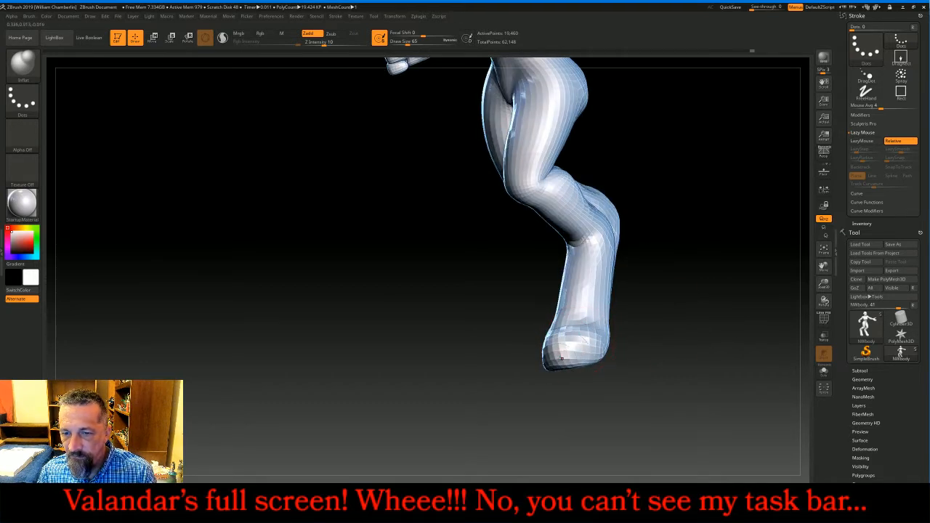
mouse_move(583, 343)
mouse_down()
mouse_move(717, 305)
mouse_move(580, 349)
mouse_move(618, 350)
mouse_up()
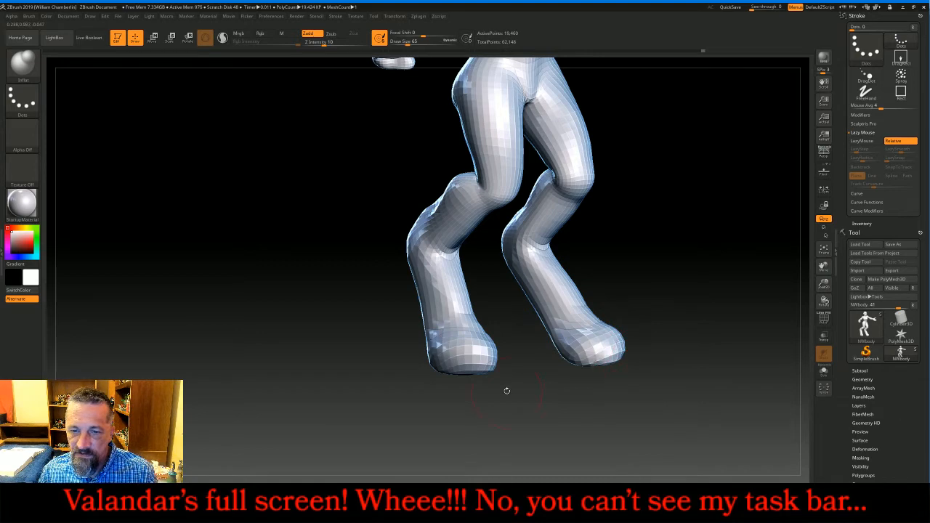
drag(490, 364, 456, 366)
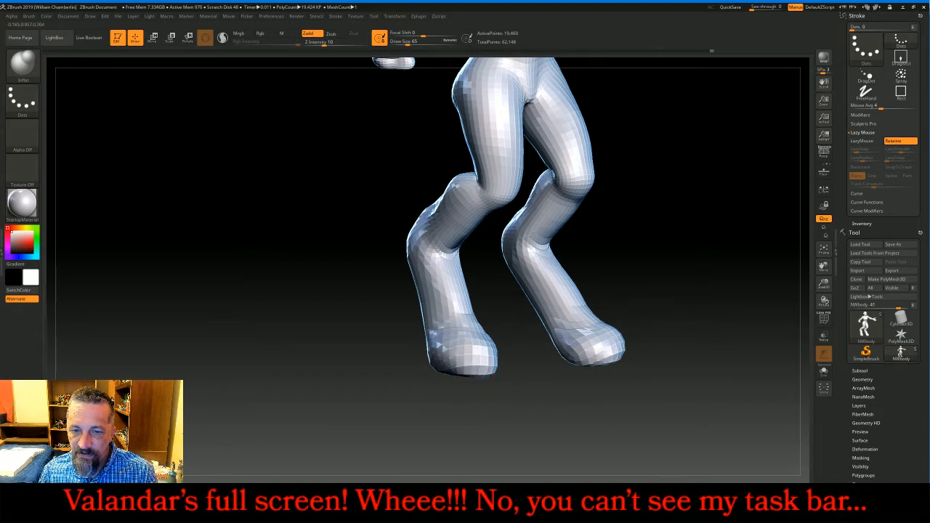
drag(552, 385, 593, 394)
drag(709, 317, 805, 285)
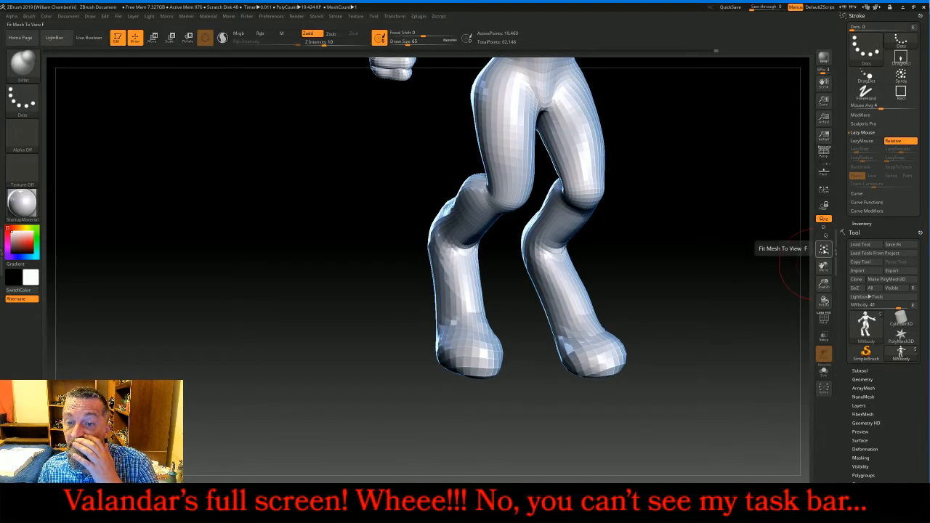
Examine the whole figure and inspect the head and shoulders up close
click(824, 249)
drag(735, 277, 718, 283)
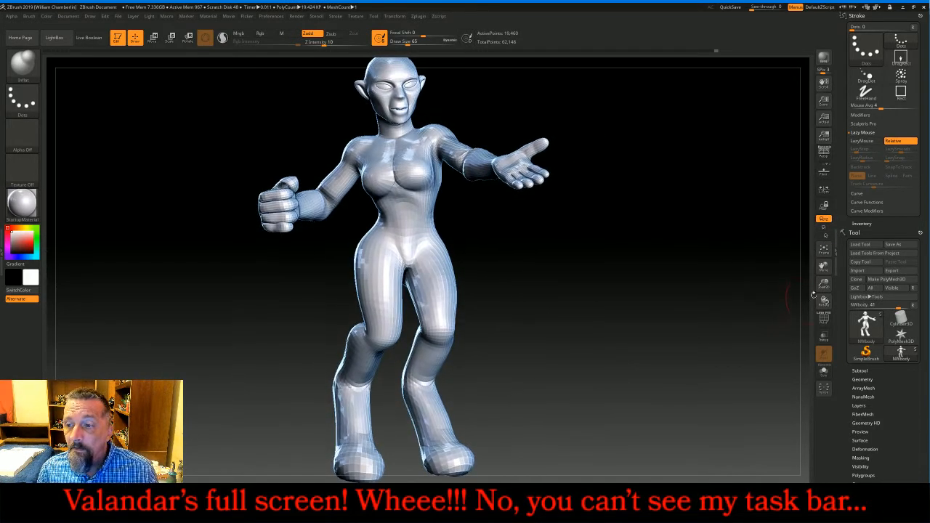
drag(824, 268, 846, 346)
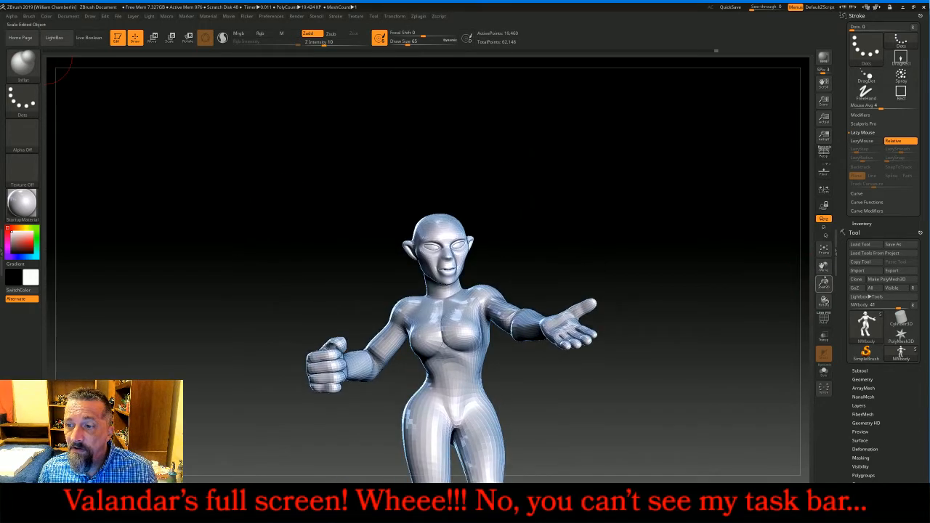
drag(825, 280, 826, 344)
drag(823, 266, 821, 344)
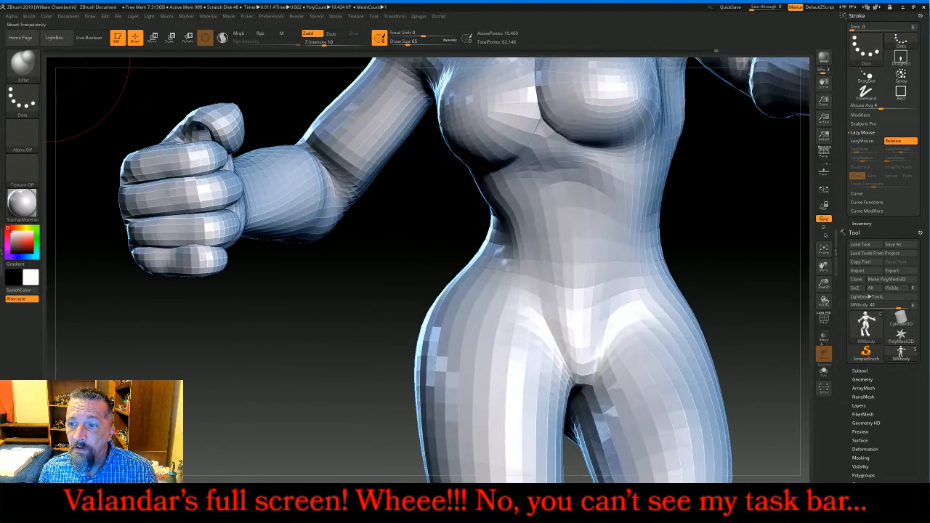
drag(823, 266, 788, 509)
drag(744, 233, 750, 210)
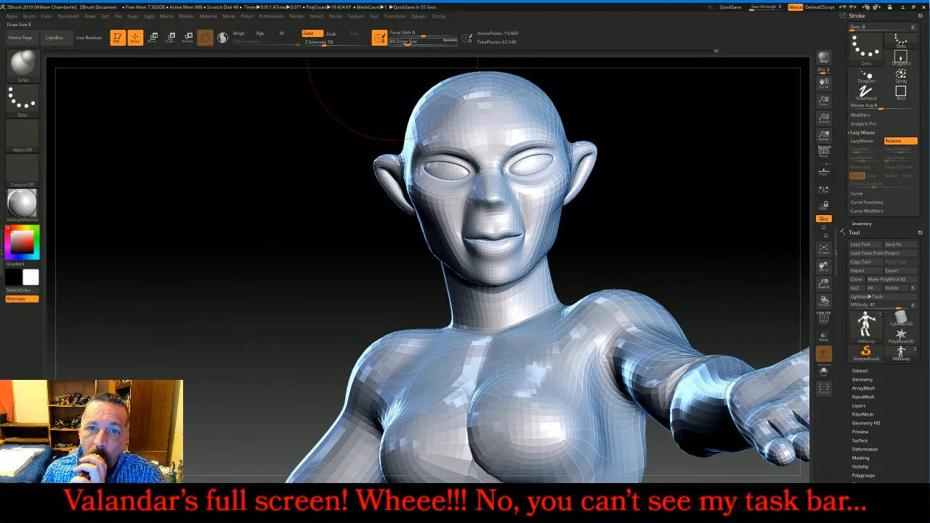
Reduce the Inflat brush's draw size to 35 and set up the Move brush at draw size 35
drag(405, 42, 382, 43)
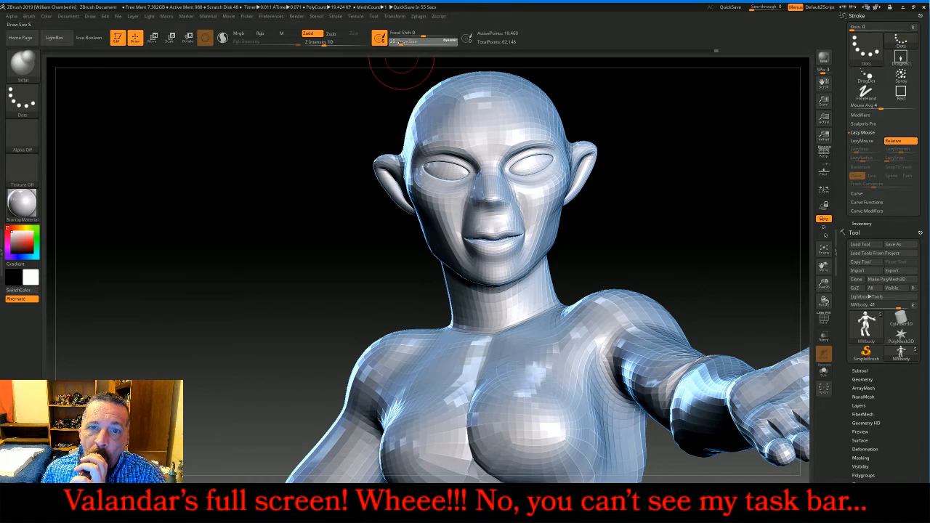
click(28, 65)
click(242, 71)
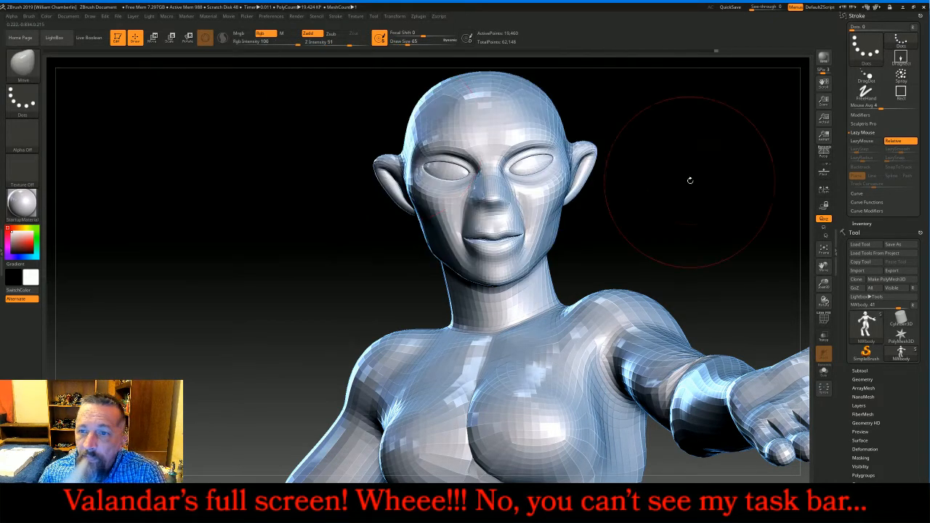
drag(412, 42, 403, 42)
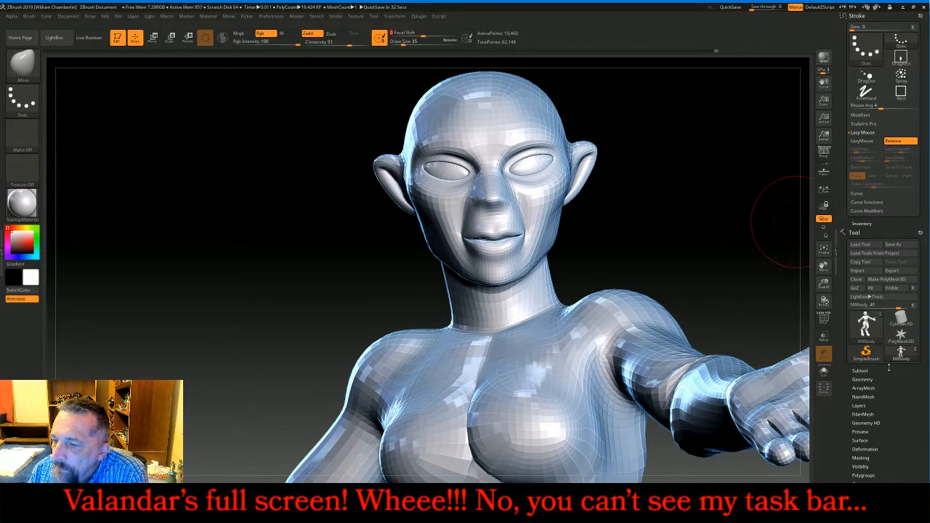
Expand the subtool list, check the YouTube live chat in Firefox and return to ZBrush
click(864, 371)
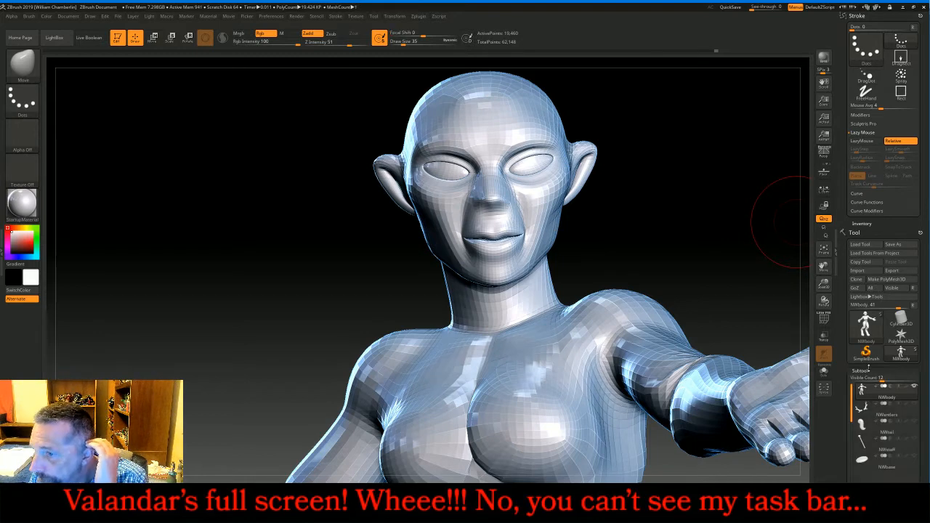
scroll(877, 225, down, 5)
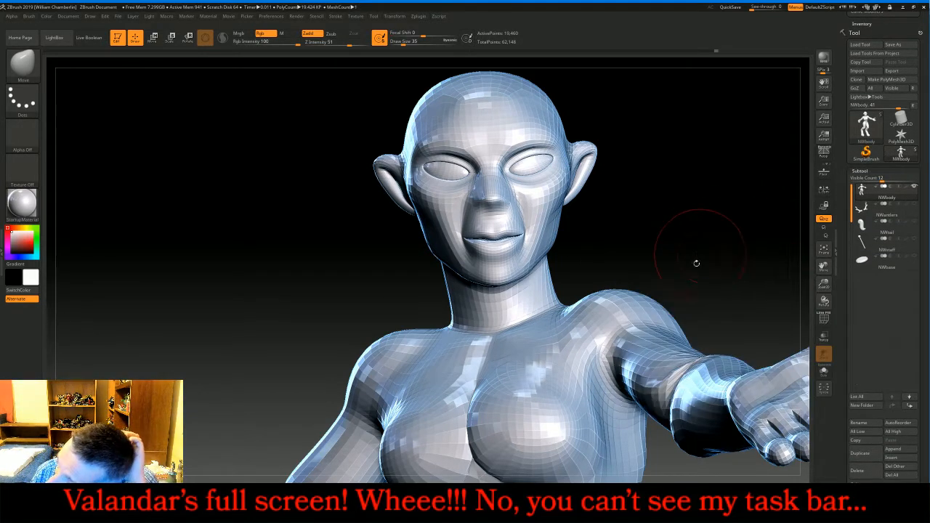
key(alt+Tab)
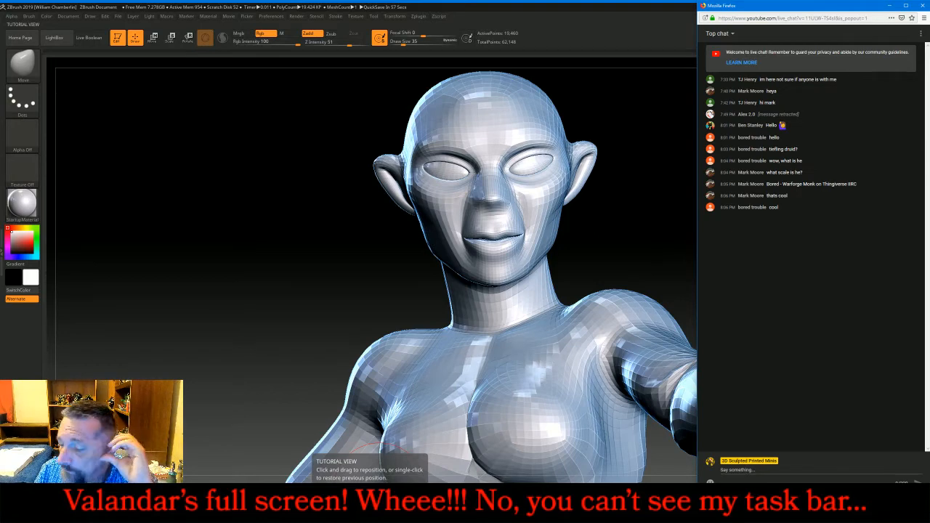
key(alt+Tab)
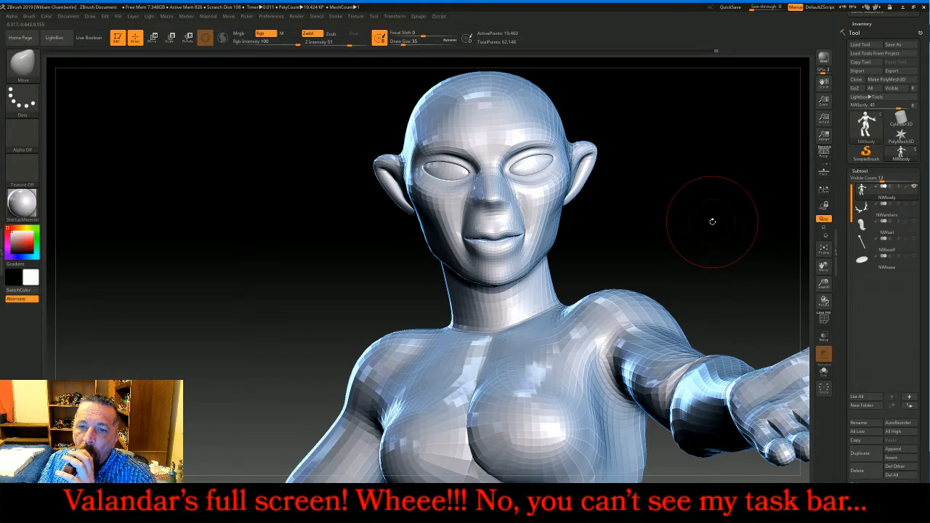
Set the Slash3 brush to Z Intensity 11 and draw size 17 and carve the underside of the nose
click(34, 74)
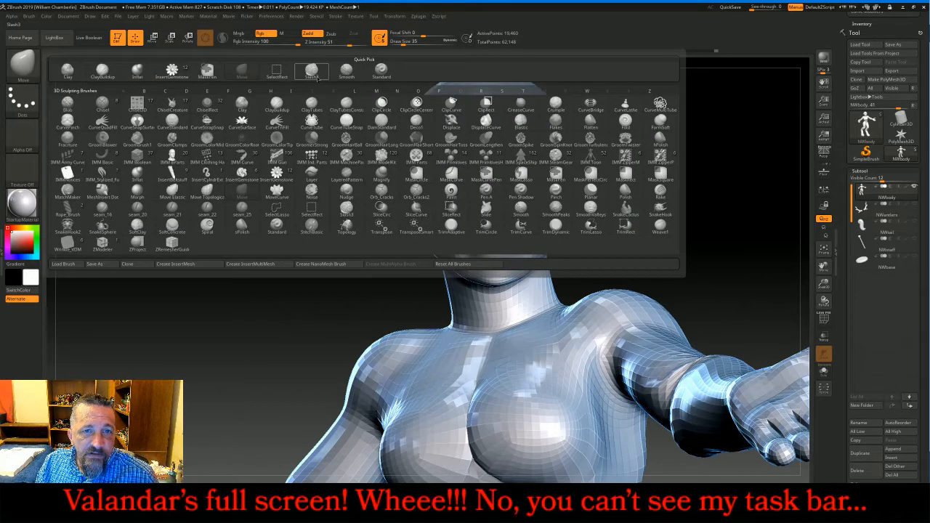
click(313, 76)
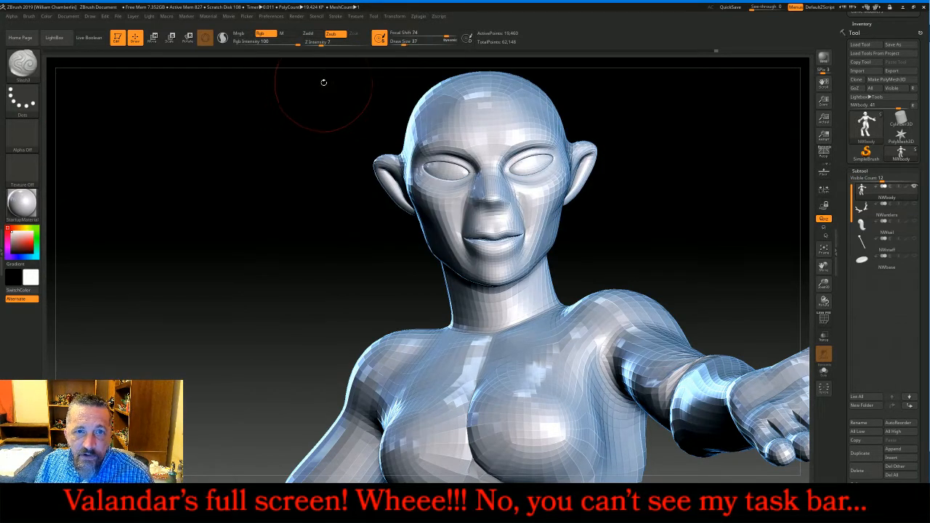
click(321, 41)
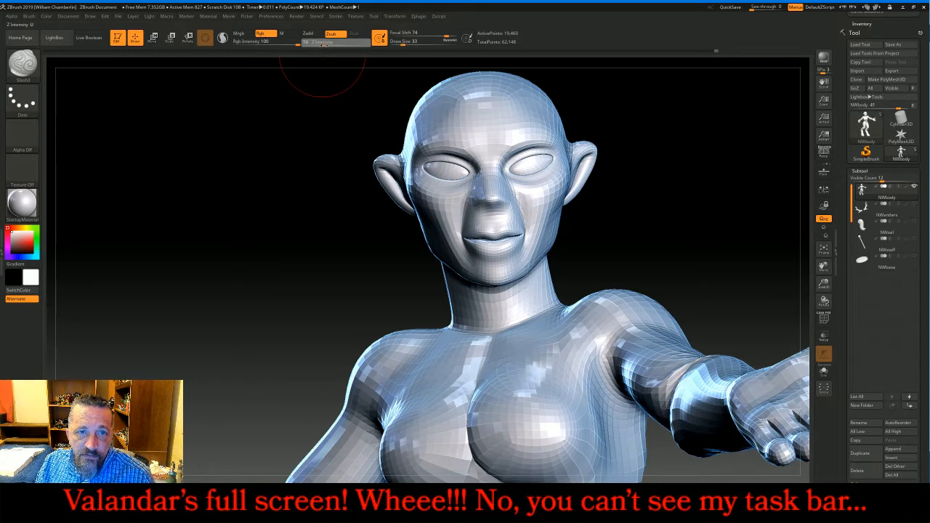
drag(321, 42, 324, 42)
key([)
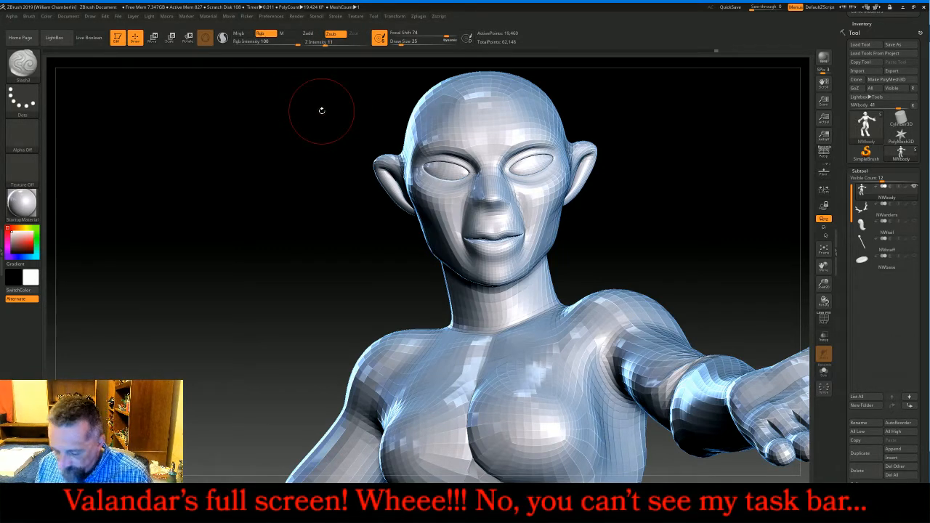
key([)
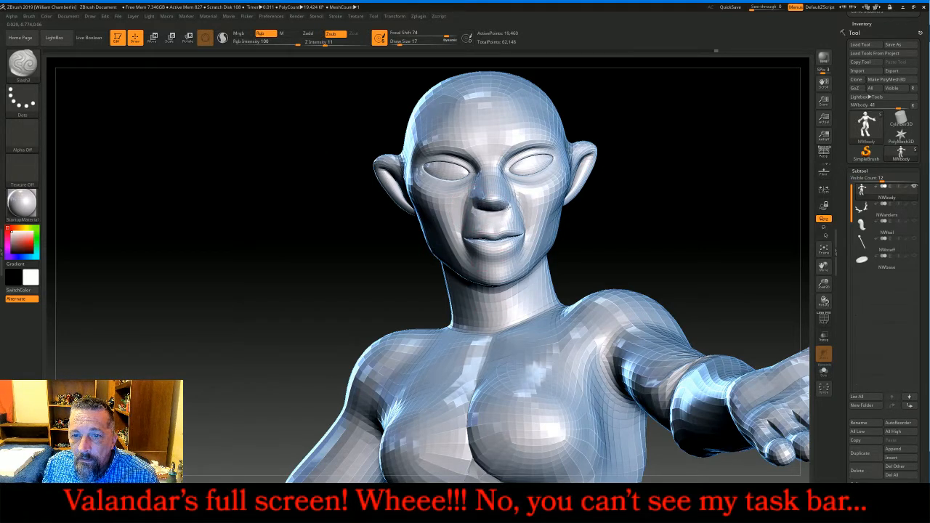
key(ctrl+z)
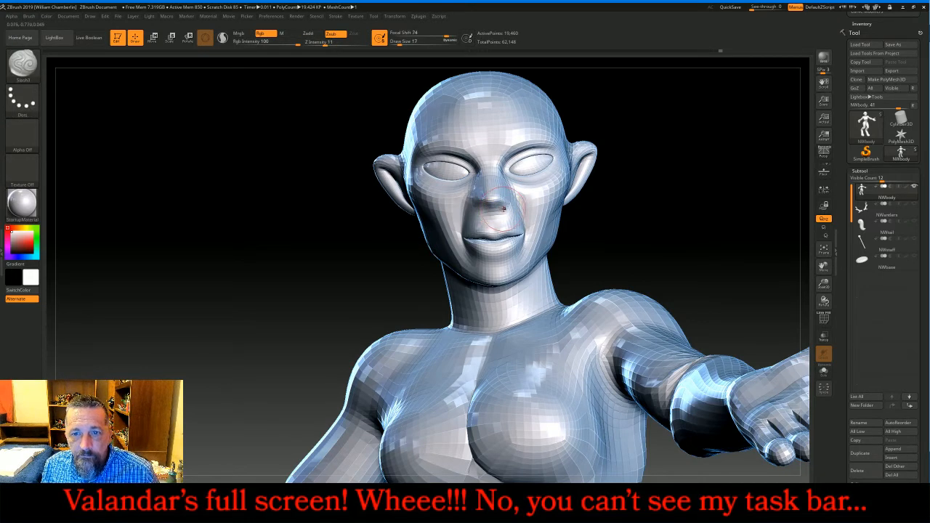
key(ctrl+shift+z)
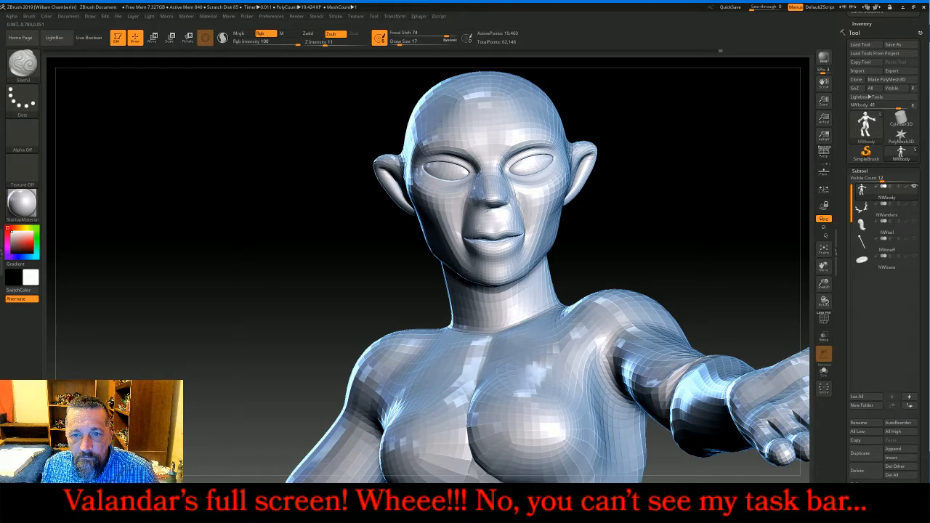
Smooth the creased elbow of the outstretched open-handed arm at draw size 53
drag(647, 266, 676, 245)
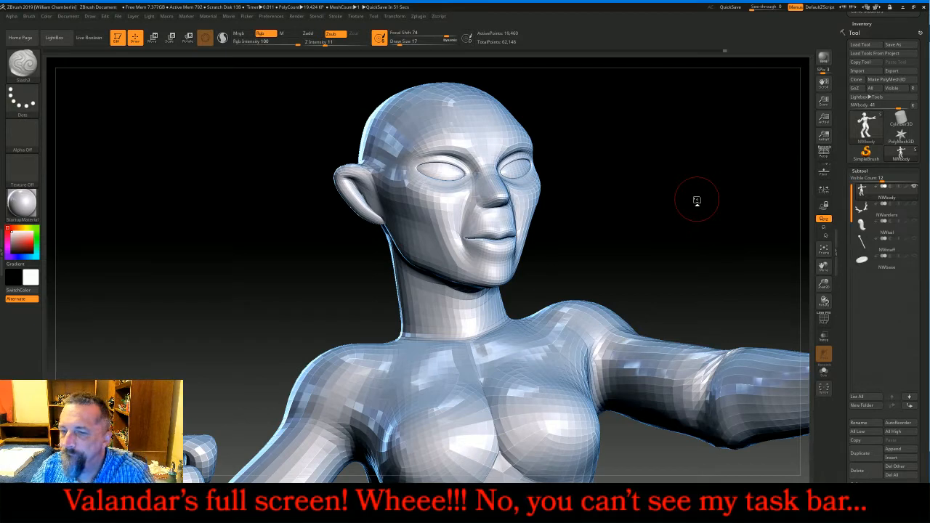
drag(697, 200, 705, 227)
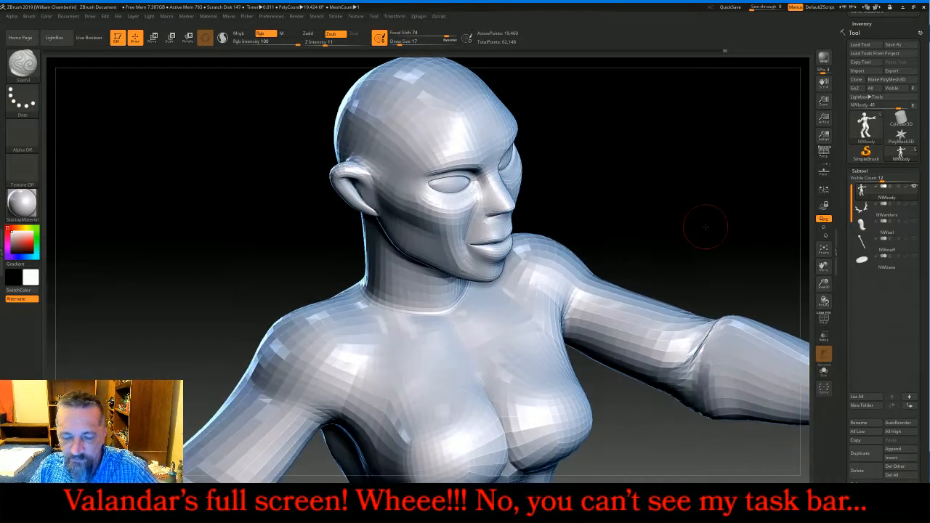
key(bracketright)
key(bracketright)
key(bracketright)
key(bracketright)
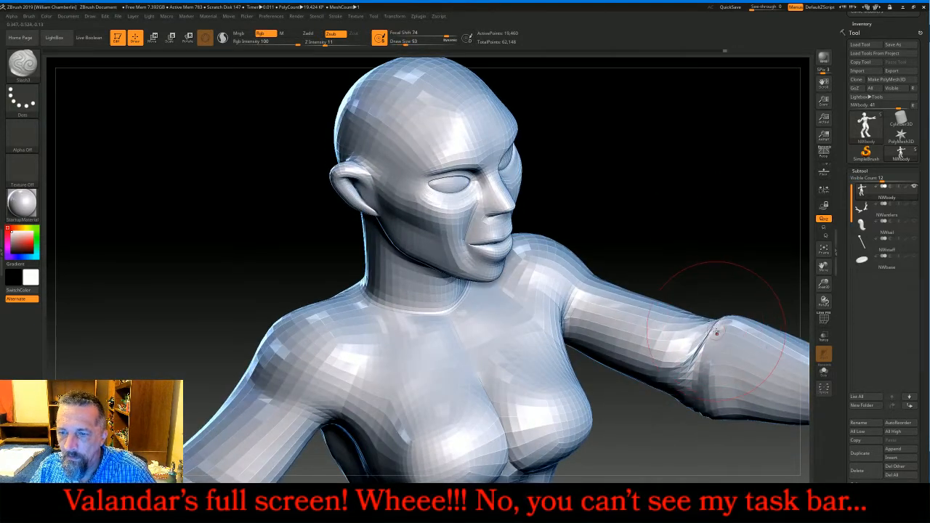
mouse_move(714, 332)
shift+mouse_down()
mouse_move(690, 341)
mouse_move(775, 343)
mouse_move(725, 361)
mouse_move(755, 337)
mouse_move(734, 335)
mouse_move(763, 341)
mouse_move(789, 331)
shift+mouse_up()
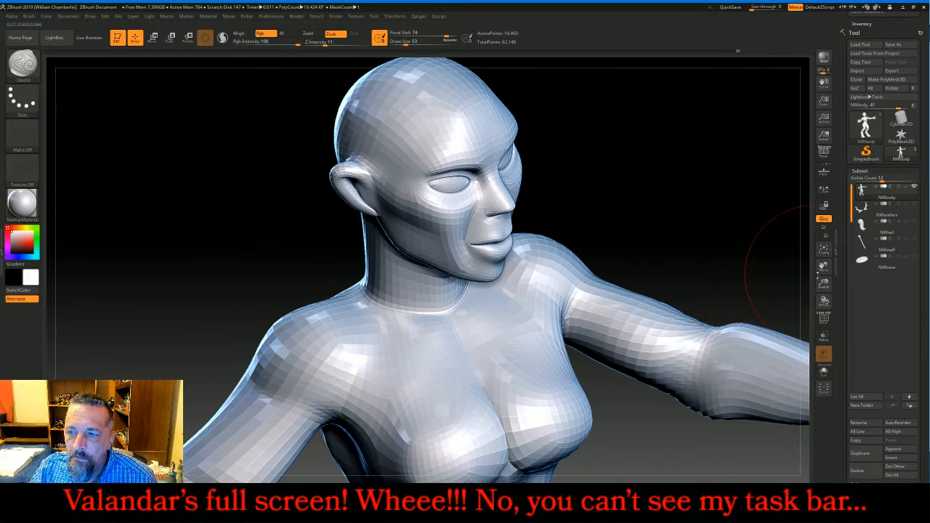
Smooth the upper arm on the clenched-fist side at draw size 53
mouse_move(826, 270)
mouse_down()
mouse_move(856, 199)
mouse_move(859, 142)
mouse_up()
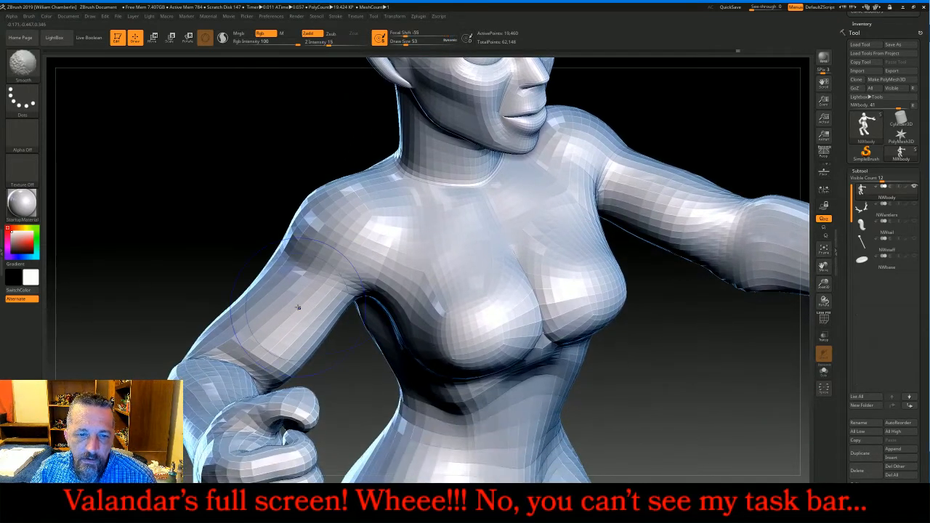
mouse_move(298, 307)
shift+mouse_down()
mouse_move(289, 335)
mouse_move(297, 346)
mouse_move(277, 317)
shift+mouse_up()
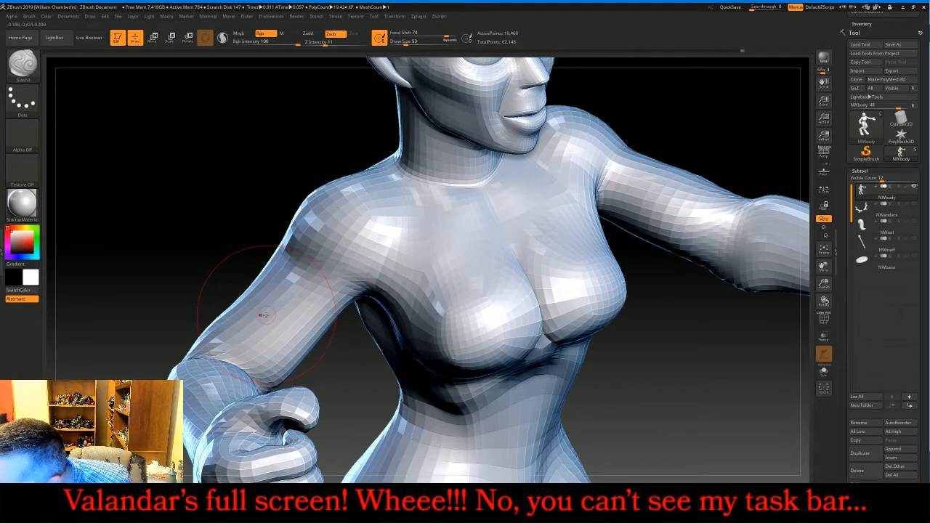
key(shift)
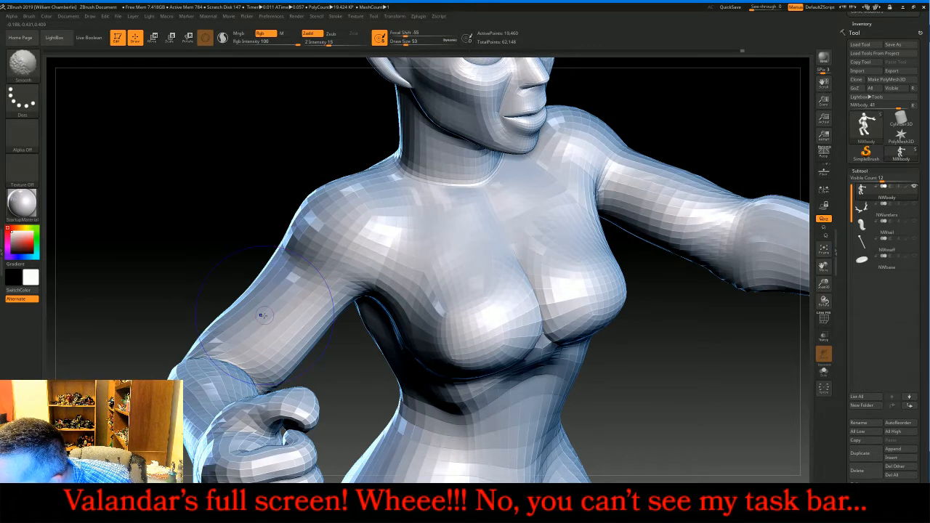
mouse_move(264, 315)
shift+mouse_down()
mouse_move(256, 324)
mouse_move(243, 317)
mouse_move(289, 343)
mouse_move(279, 346)
shift+mouse_up()
drag(205, 243, 194, 229)
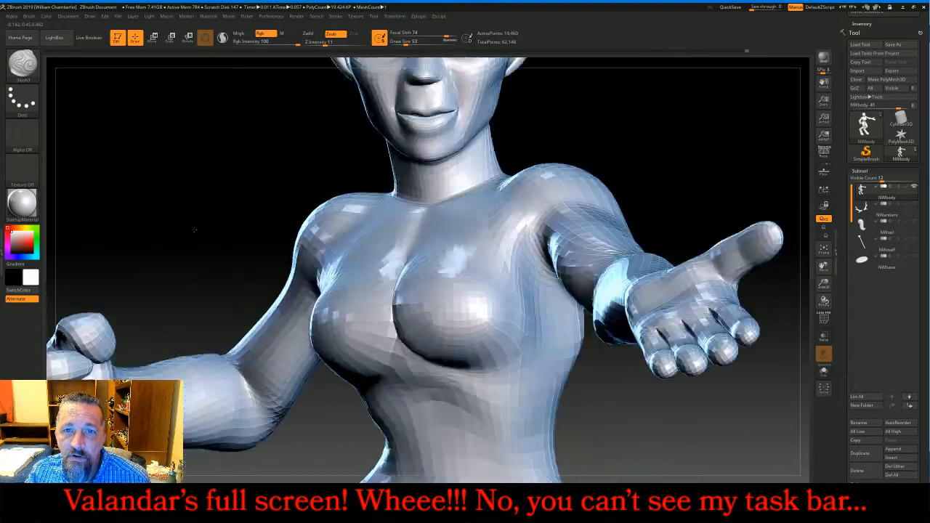
drag(825, 269, 832, 328)
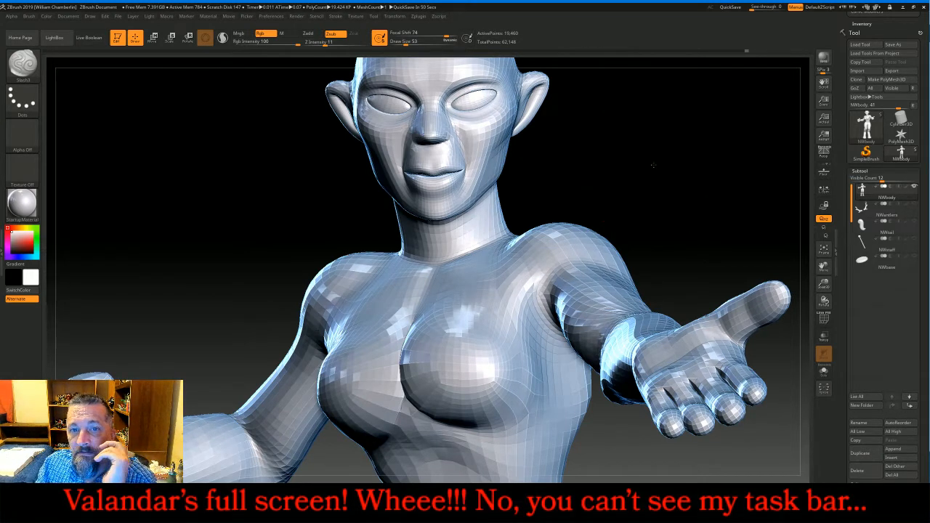
drag(650, 168, 670, 175)
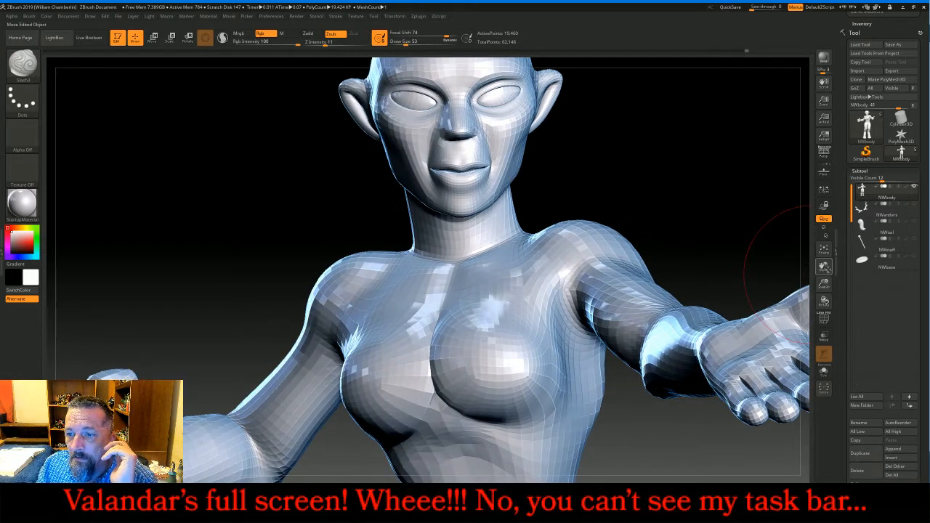
Select the Move brush and set its draw size to 15
drag(823, 266, 822, 292)
click(29, 63)
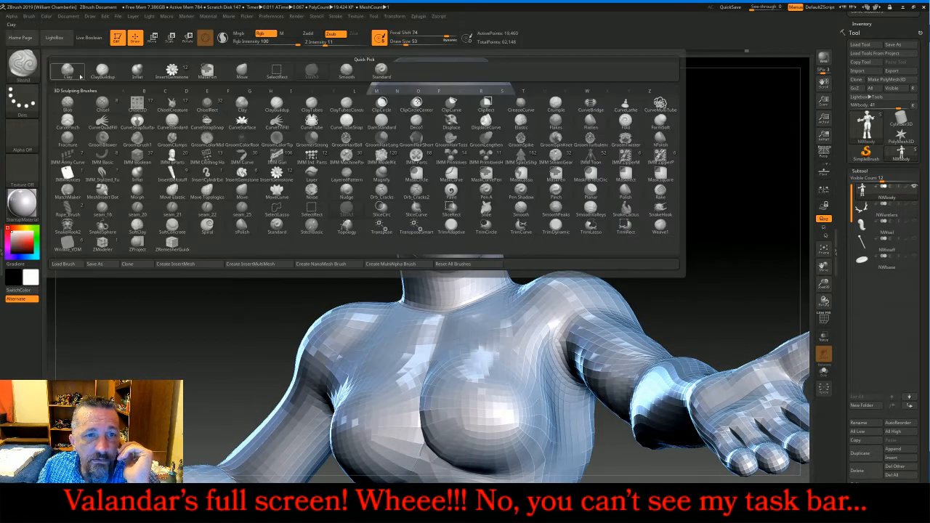
click(242, 73)
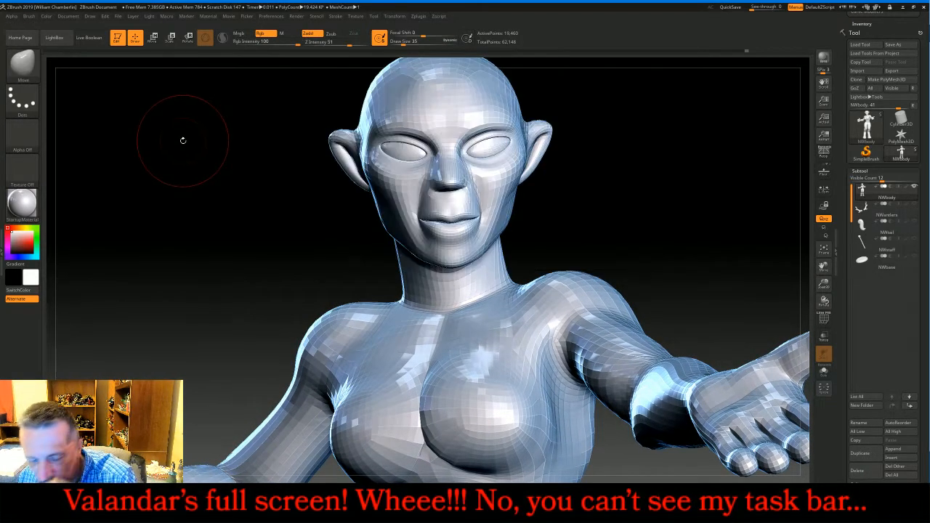
key(bracketleft)
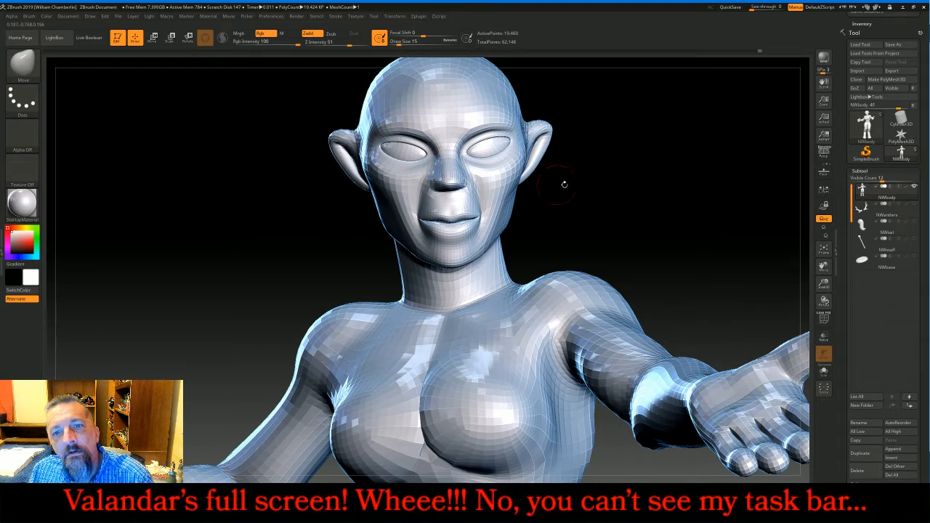
mouse_move(616, 183)
mouse_down()
mouse_move(637, 177)
mouse_move(583, 179)
mouse_move(619, 182)
mouse_up()
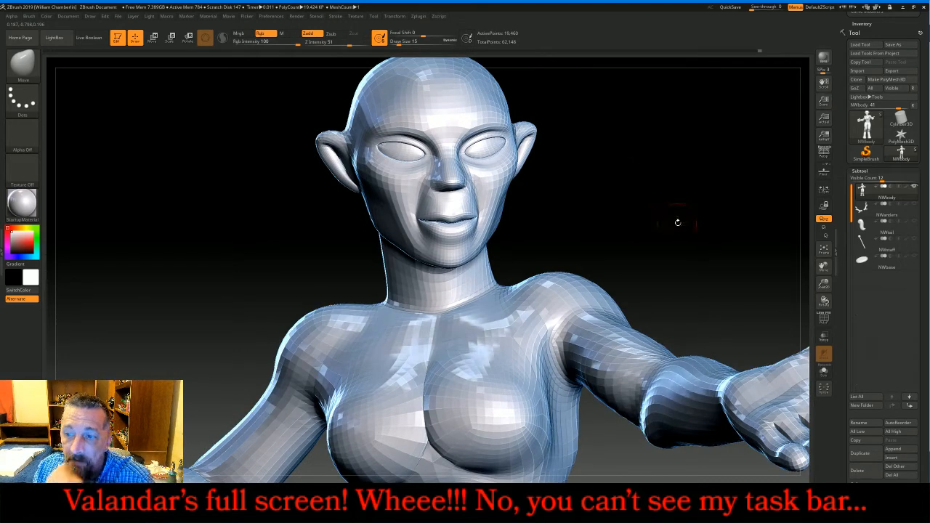
Subdivide the body mesh three times, keeping only the highest level, and remesh it with DynaMesh at resolution 768
drag(824, 285, 823, 225)
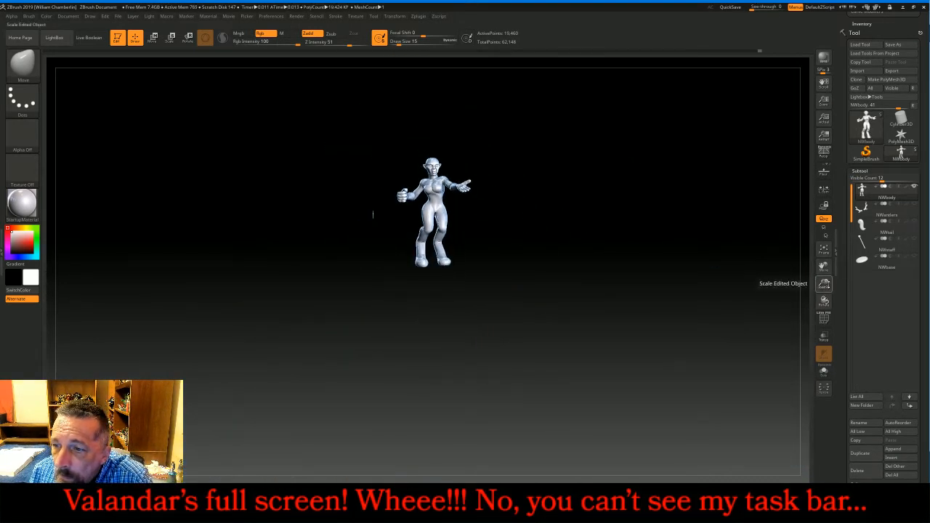
drag(823, 284, 821, 256)
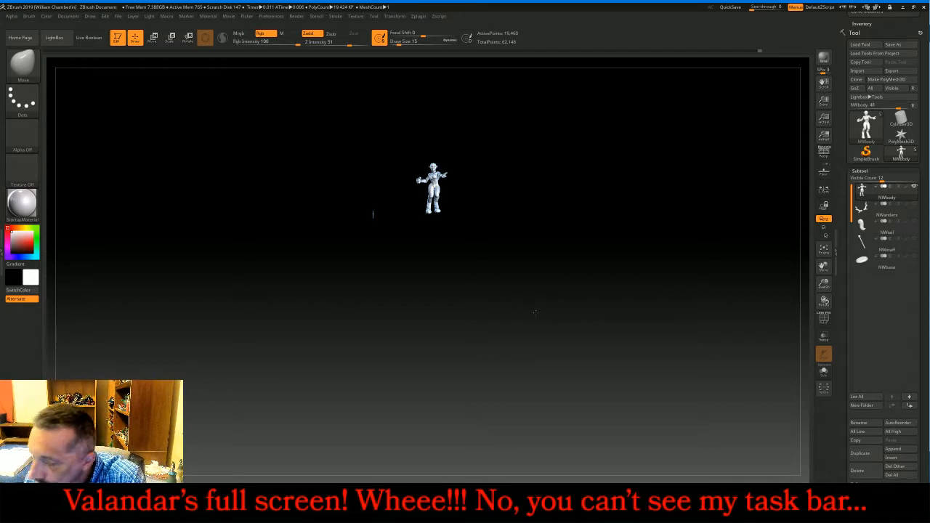
click(824, 249)
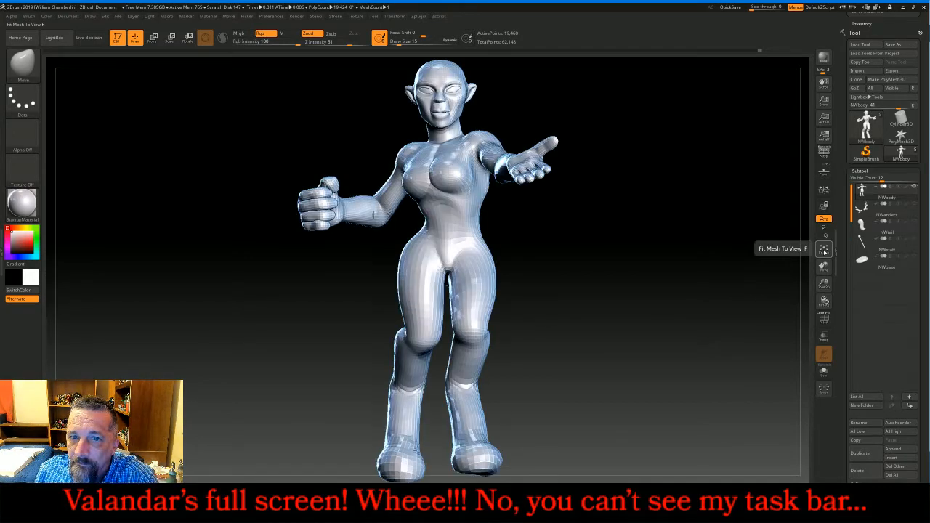
mouse_move(669, 274)
mouse_down()
mouse_move(656, 281)
mouse_move(673, 274)
mouse_up()
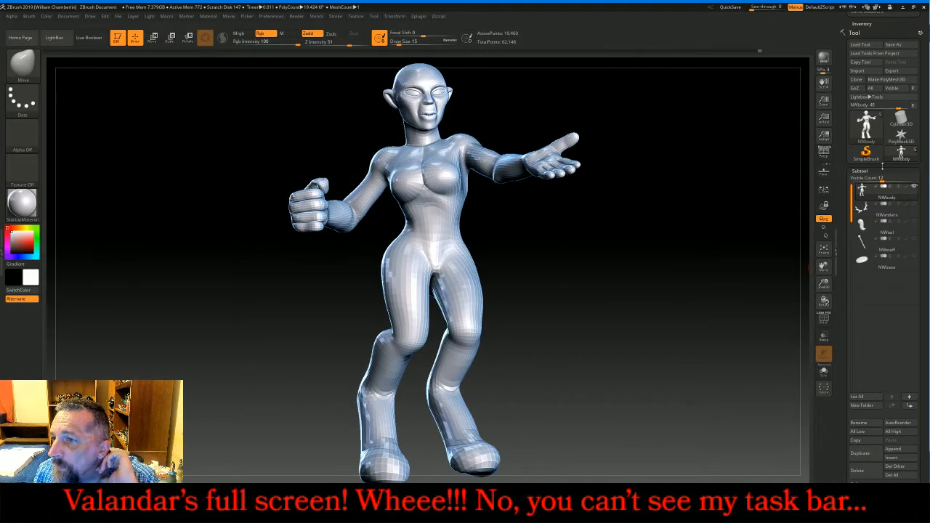
click(878, 172)
click(872, 179)
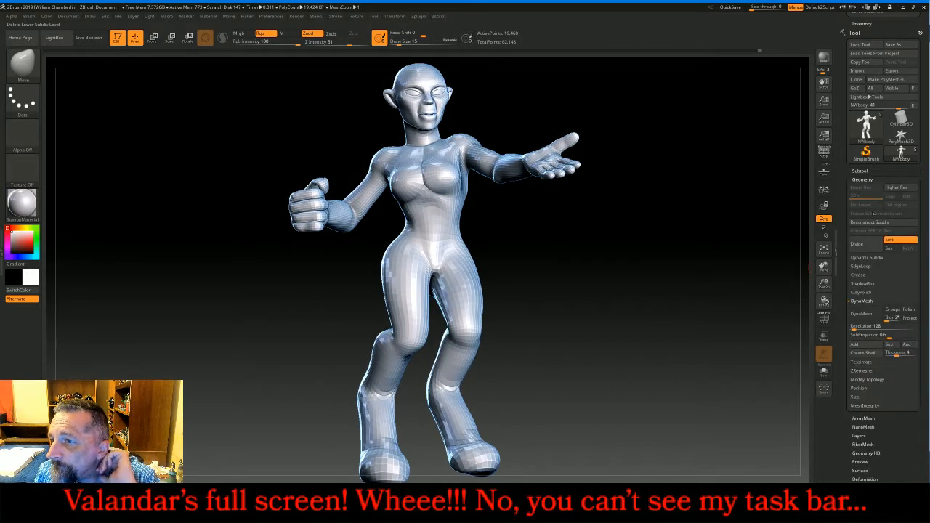
click(871, 249)
click(871, 249)
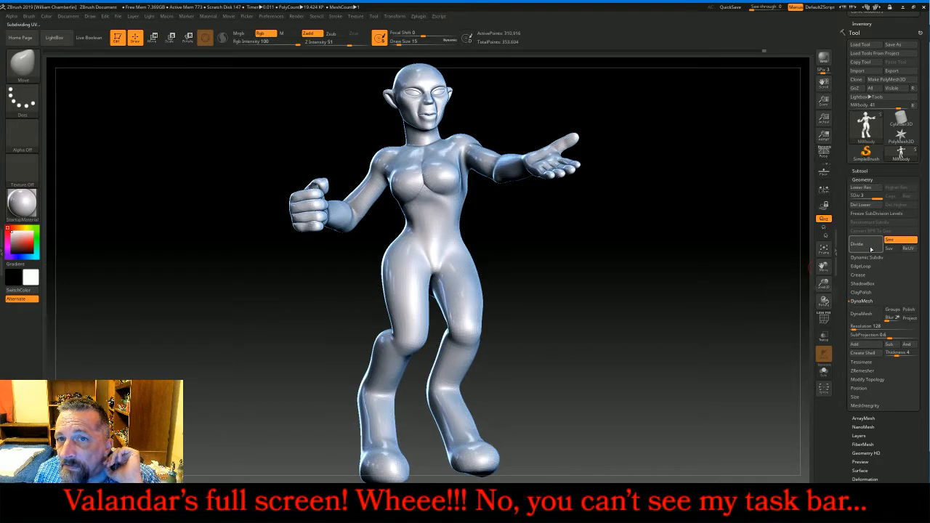
click(872, 246)
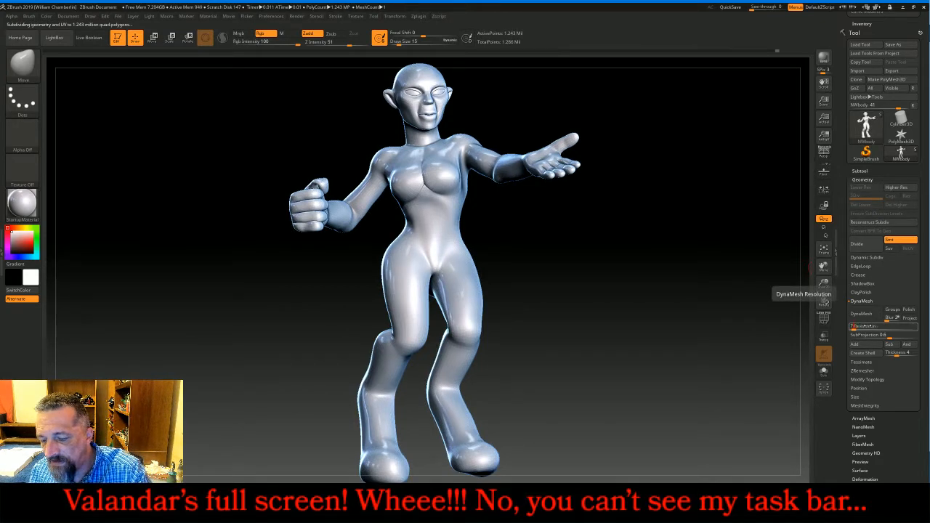
click(864, 316)
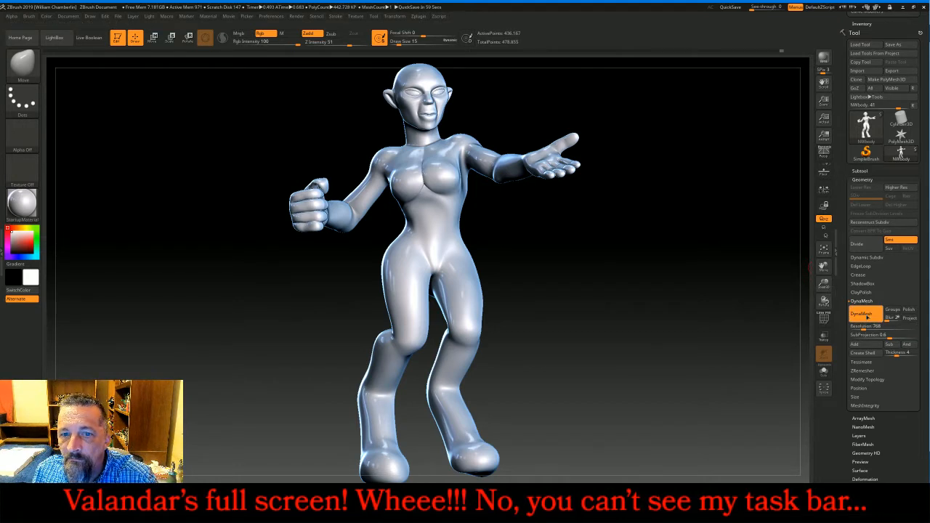
click(867, 317)
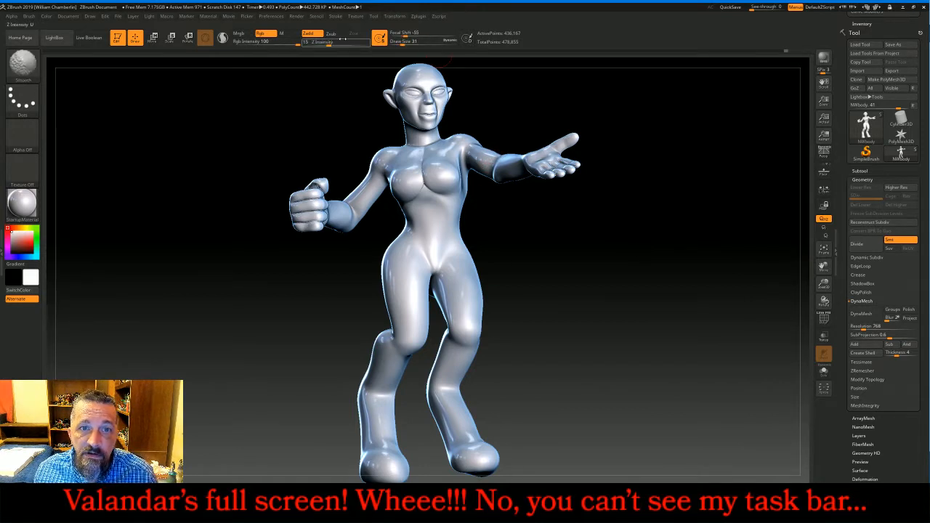
Set the Smooth brush to Z Intensity 100 and smooth the figure's chest at draw size 31
shift+click(352, 43)
shift+click(369, 45)
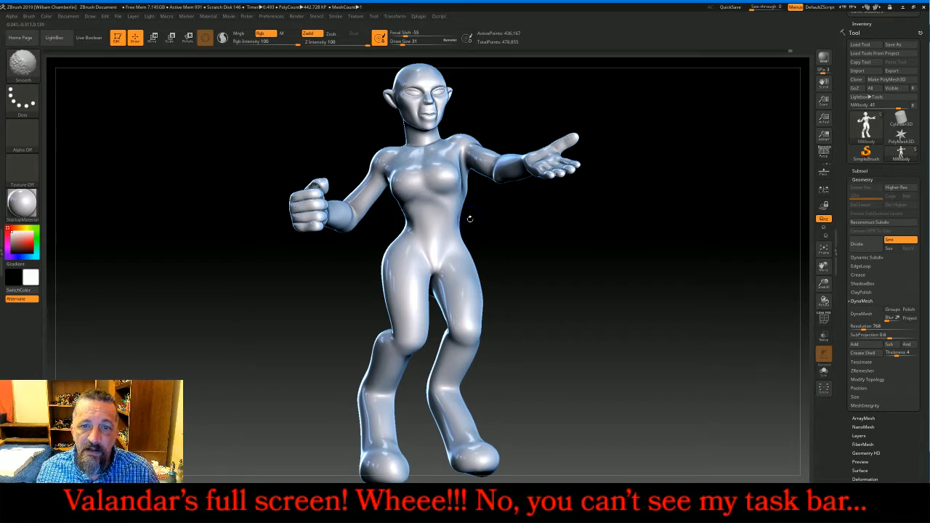
mouse_move(470, 218)
mouse_down()
mouse_move(571, 266)
mouse_move(500, 229)
mouse_up()
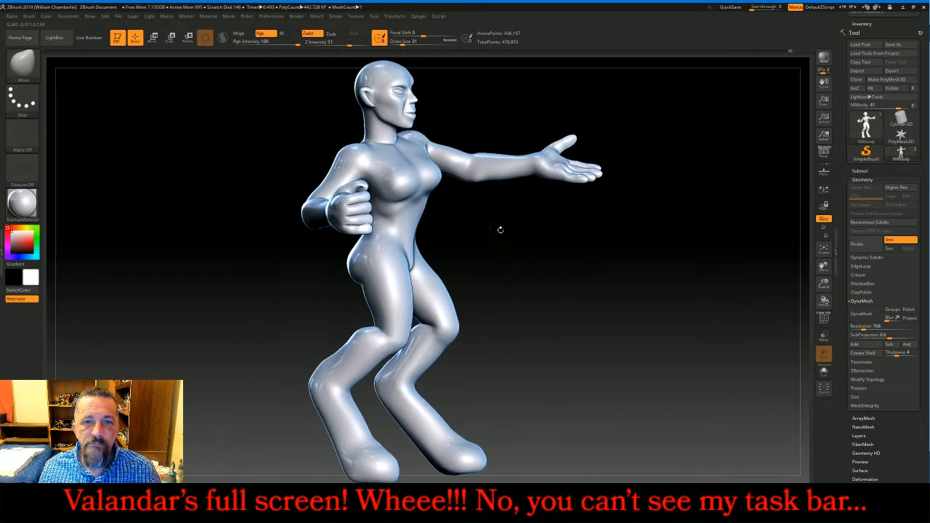
key(shift)
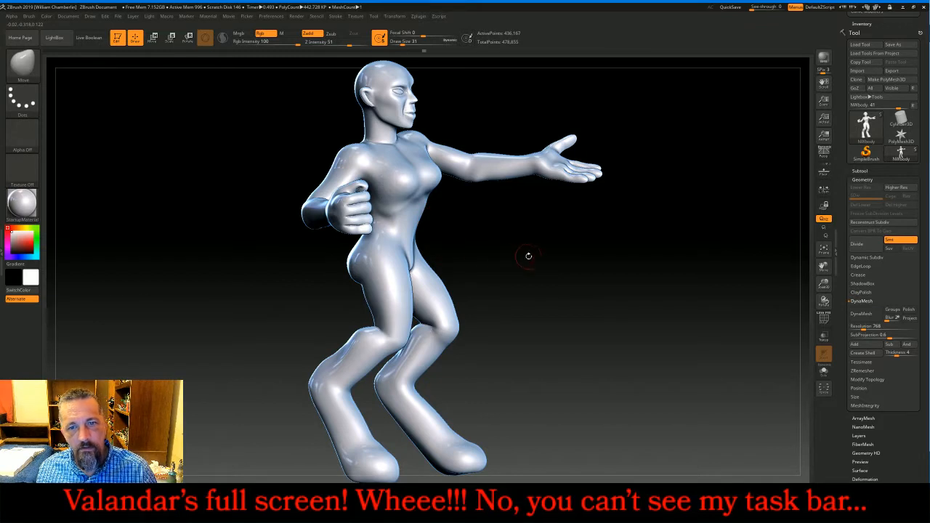
mouse_move(527, 255)
mouse_down()
mouse_move(538, 255)
mouse_move(517, 248)
mouse_move(467, 181)
mouse_up()
key(shift)
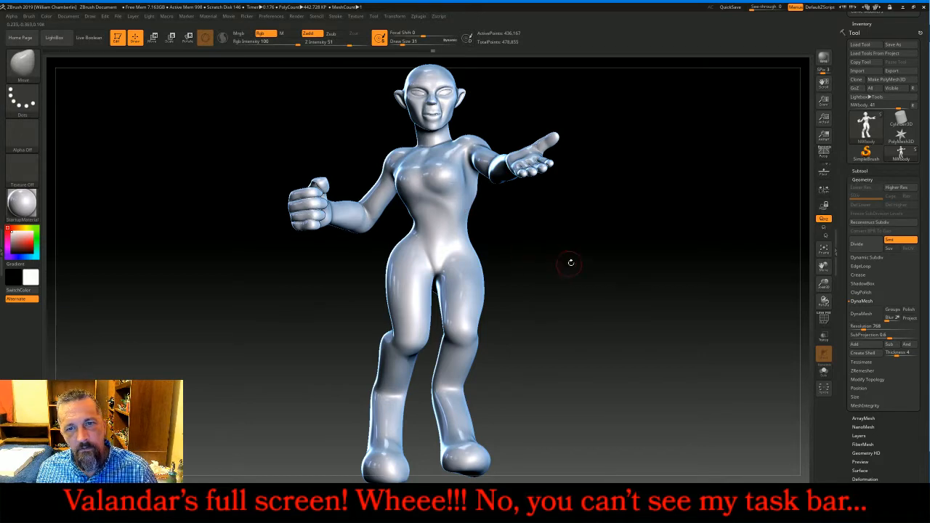
drag(570, 263, 653, 232)
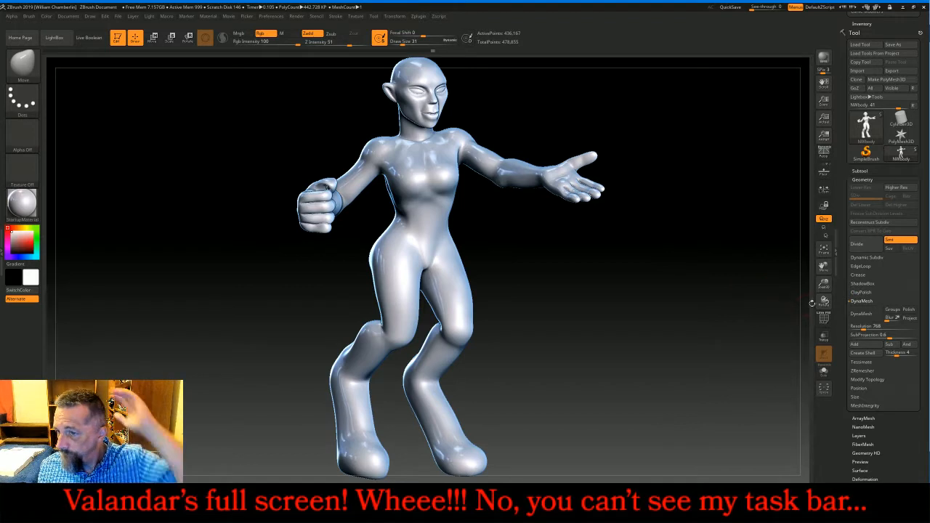
Mask a band around each thigh just above the knee
drag(823, 284, 823, 266)
drag(734, 266, 504, 316)
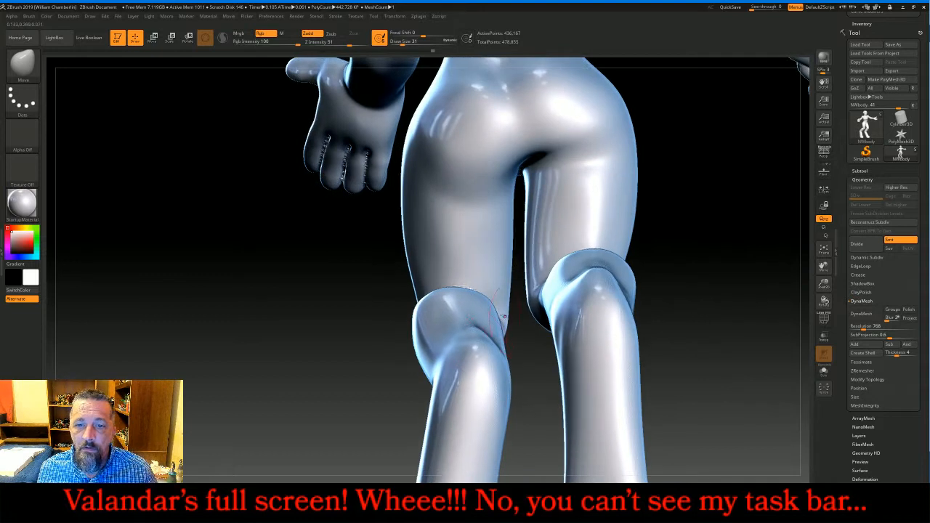
key(ctrl)
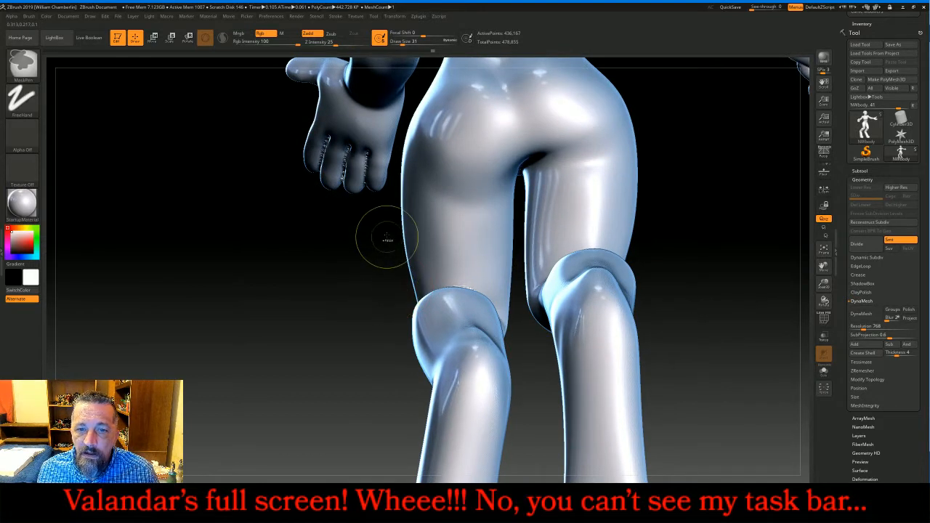
ctrl+drag(387, 204, 517, 287)
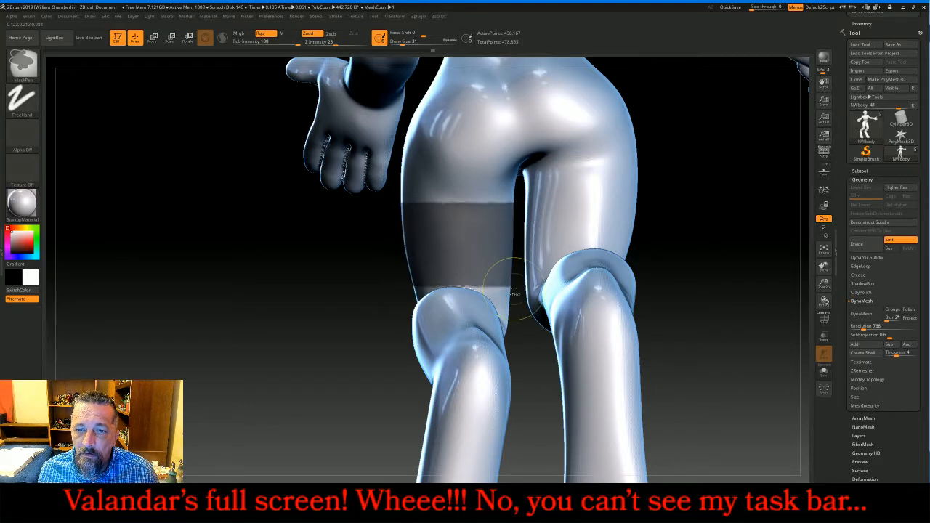
mouse_move(724, 233)
mouse_down()
mouse_move(733, 265)
mouse_move(550, 326)
mouse_move(540, 358)
mouse_up()
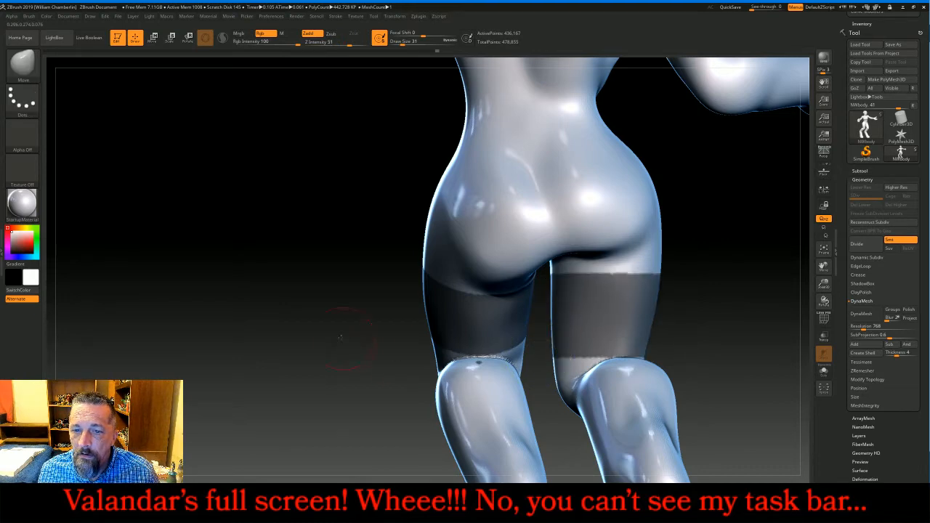
mouse_move(340, 313)
mouse_down()
mouse_move(391, 323)
mouse_move(479, 319)
mouse_move(283, 320)
mouse_move(350, 358)
mouse_up()
key(ctrl)
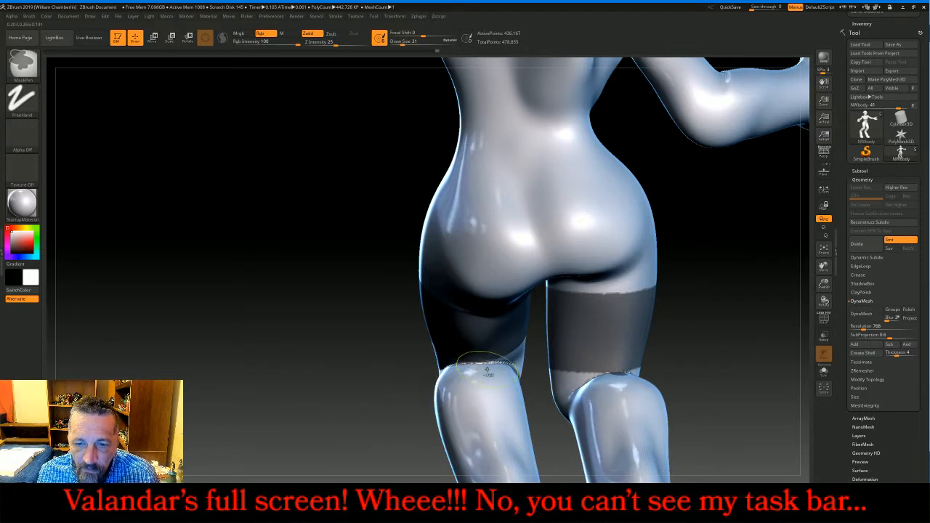
ctrl+drag(422, 406, 488, 365)
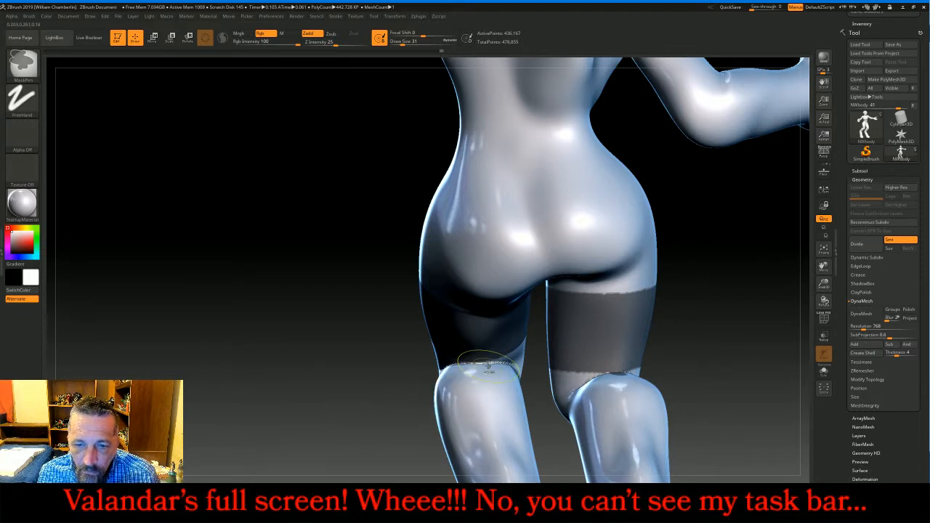
mouse_move(748, 285)
mouse_down()
mouse_move(739, 332)
mouse_move(712, 388)
mouse_move(638, 341)
mouse_move(604, 333)
mouse_up()
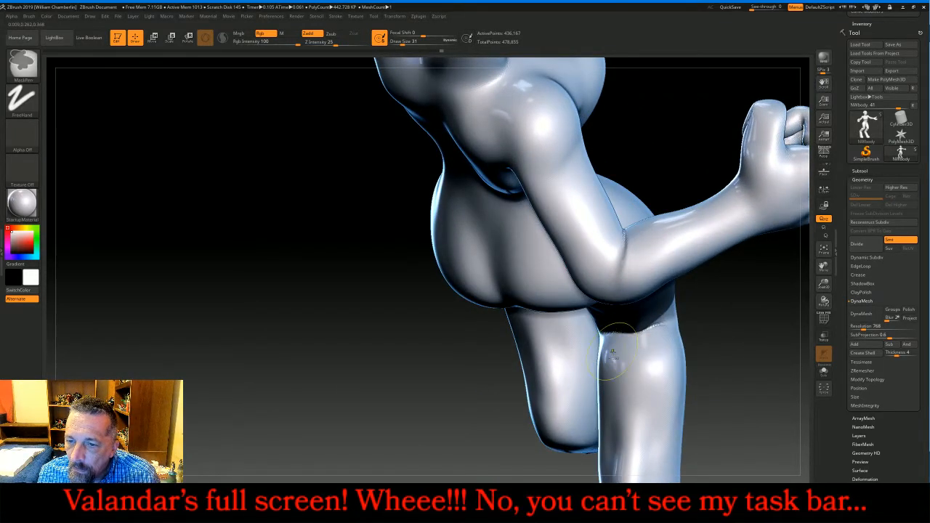
drag(735, 373, 750, 290)
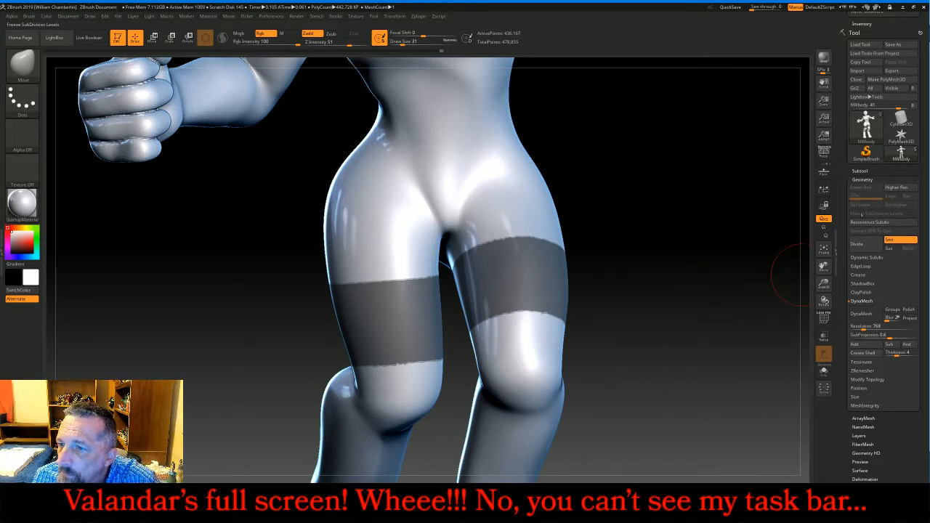
Extract the masked thigh bands with S Smt 5 and thickness 0.02, and accept them as a new subtool
click(861, 172)
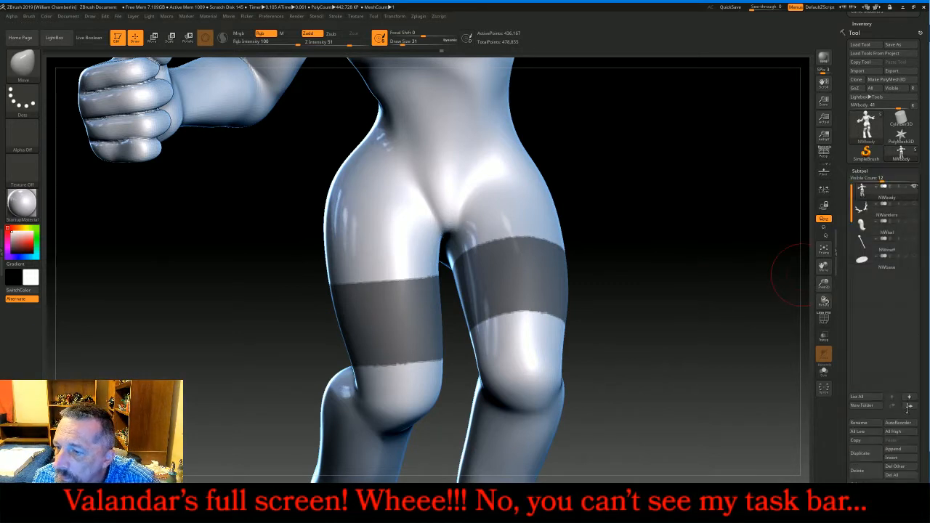
scroll(904, 362, down, 5)
click(858, 320)
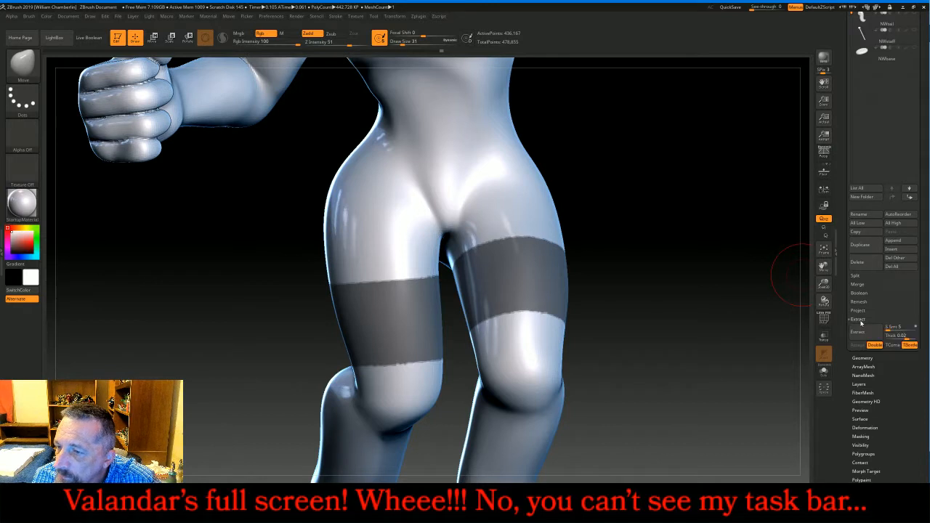
click(857, 332)
click(857, 344)
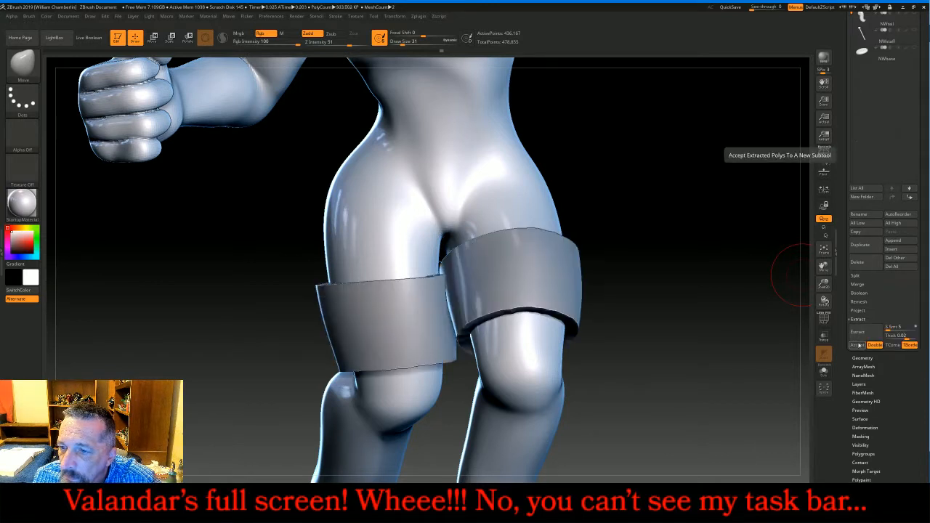
Clear the masks from the extracted thigh bands and from the NWbody subtool
ctrl+drag(703, 177, 716, 232)
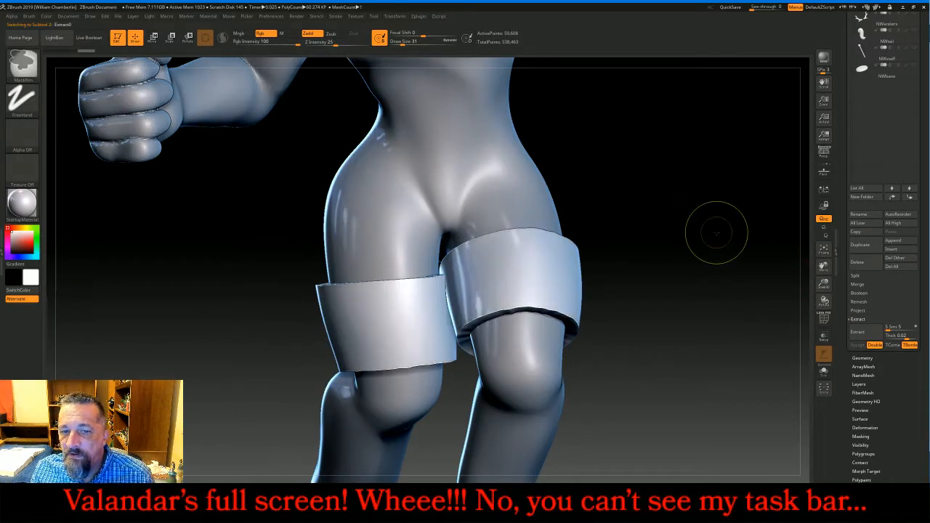
drag(920, 120, 921, 163)
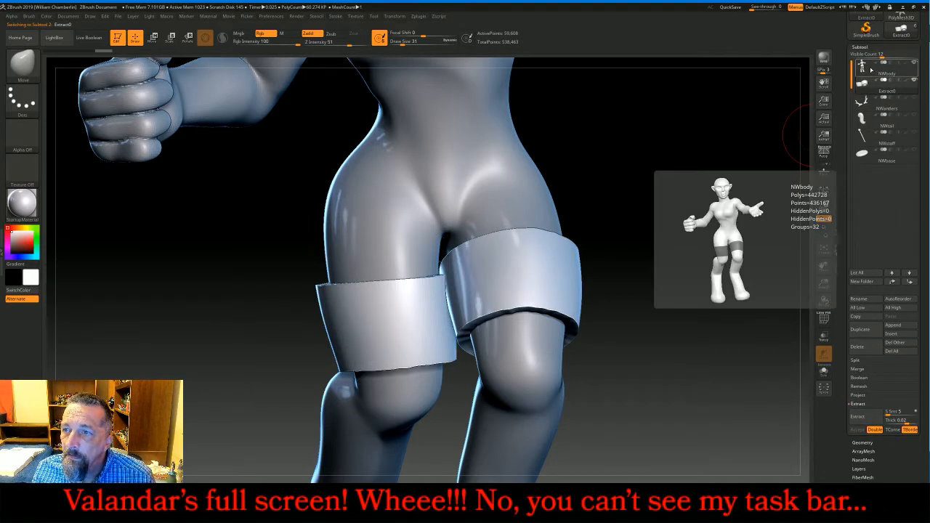
click(870, 69)
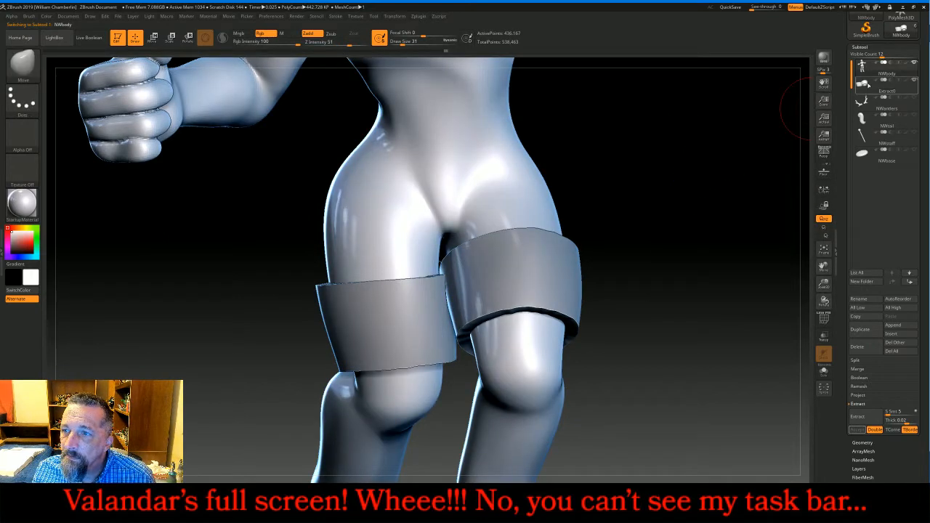
Examine the extracted thigh bands' polygroups by isolating and hiding parts of them, and restore full visibility
alt+click(565, 275)
ctrl+shift+click(565, 274)
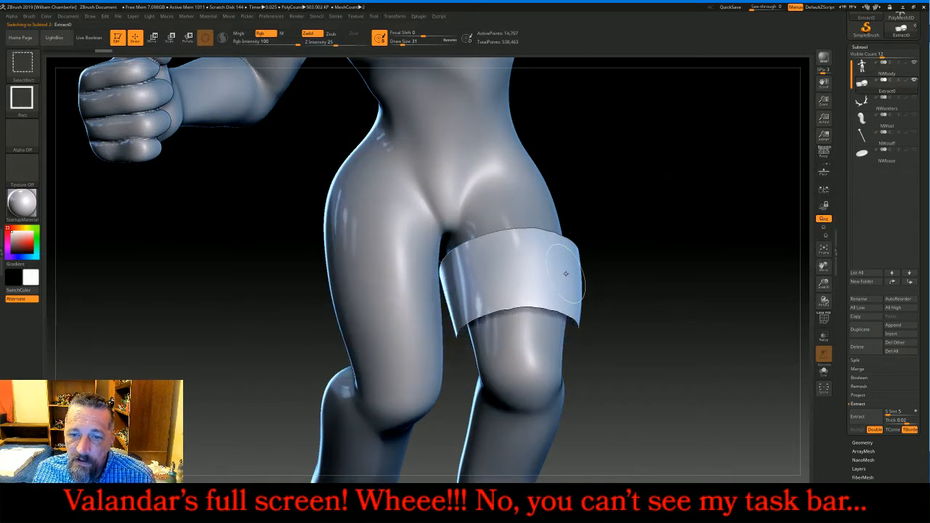
ctrl+shift+click(565, 274)
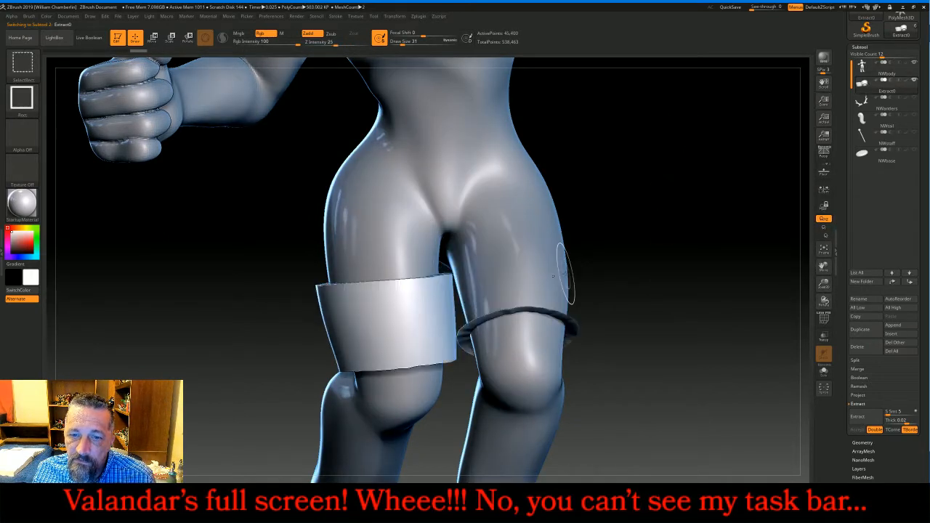
ctrl+shift+click(562, 316)
mouse_move(662, 287)
mouse_down()
mouse_move(667, 332)
mouse_move(664, 245)
mouse_move(756, 260)
mouse_up()
ctrl+shift+click(670, 271)
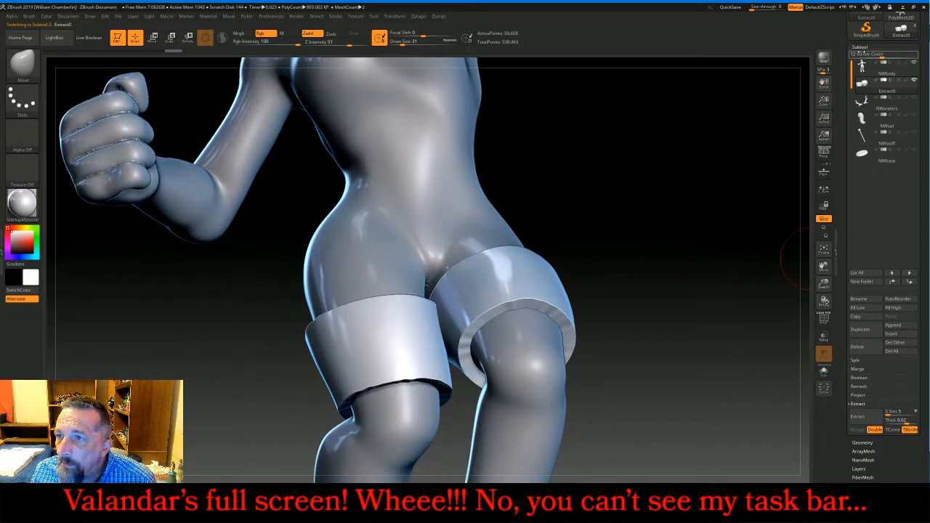
Assign polygroups to the extracted thigh bands by topology continuity with Auto Groups
click(861, 46)
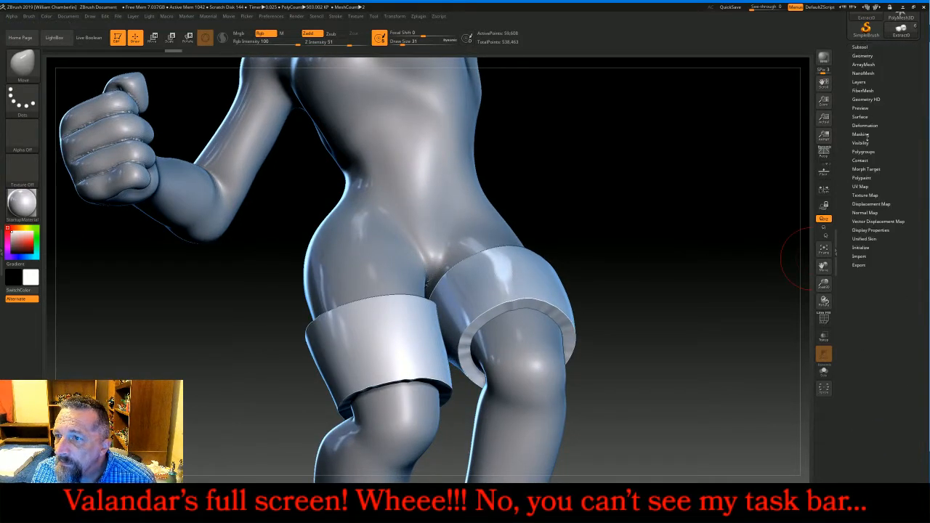
click(864, 152)
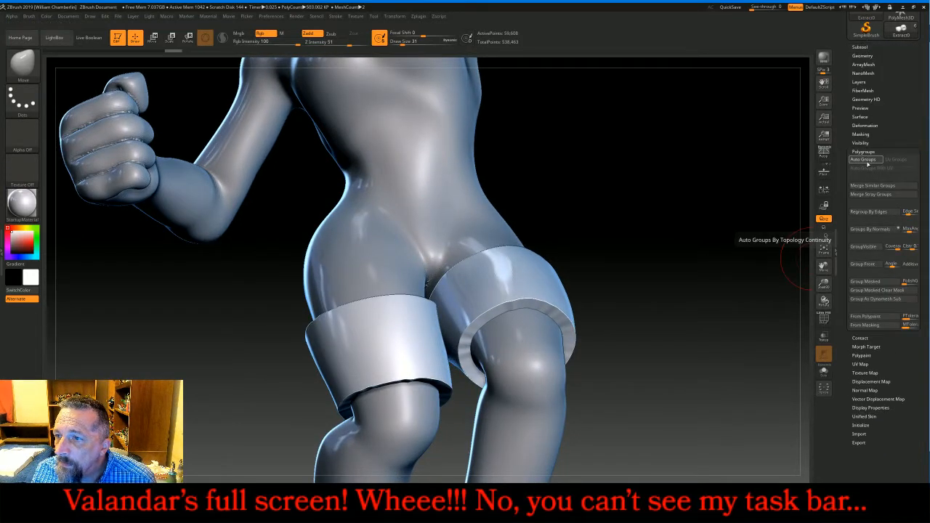
click(861, 46)
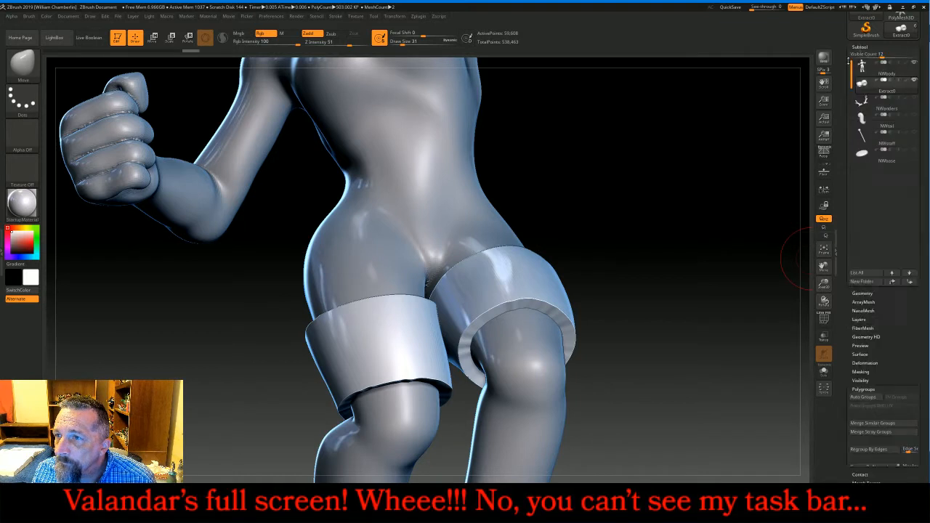
Isolate and mask the band on the character's left thigh, restore full visibility, and split the unmasked points into a separate subtool
ctrl+shift+click(550, 292)
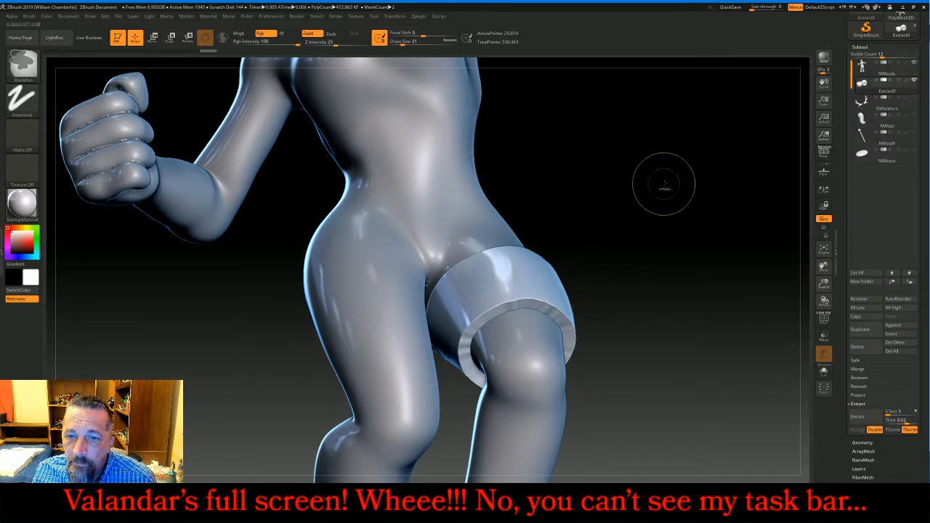
ctrl+drag(664, 183, 309, 469)
ctrl+shift+click(699, 315)
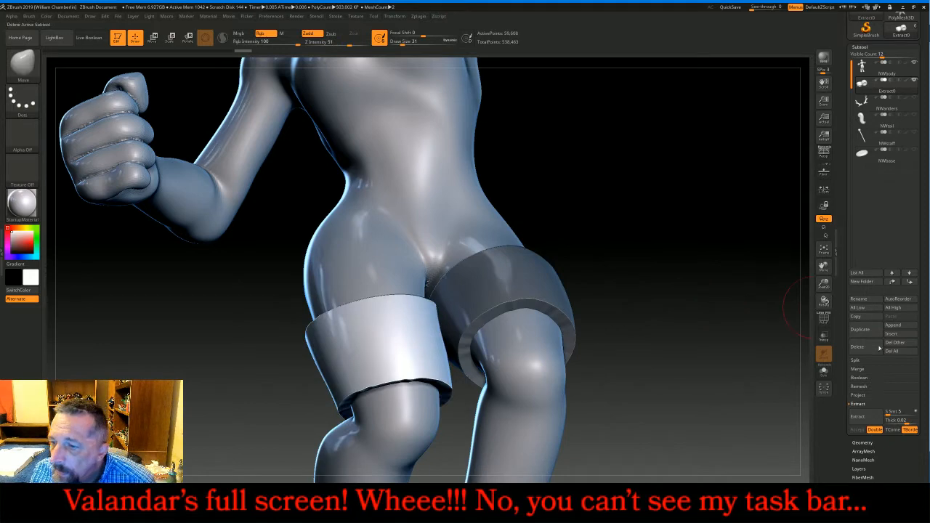
click(856, 360)
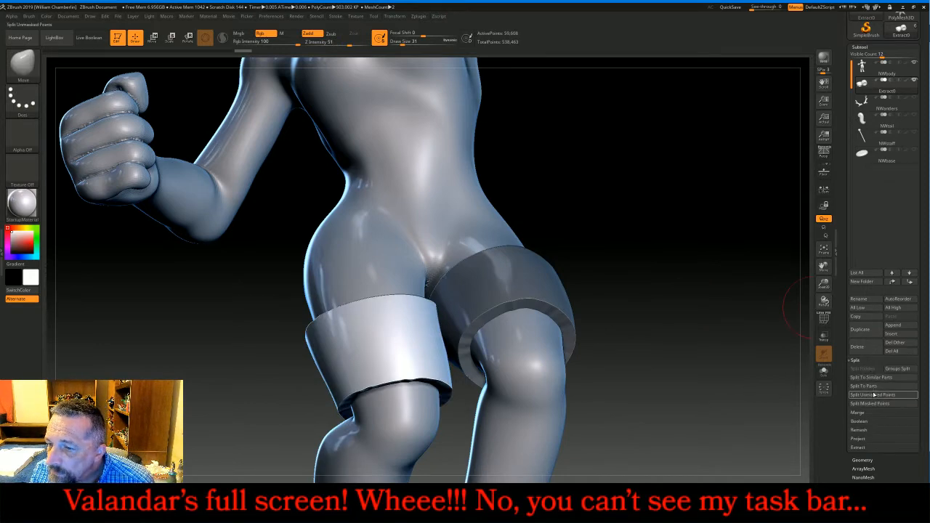
click(875, 394)
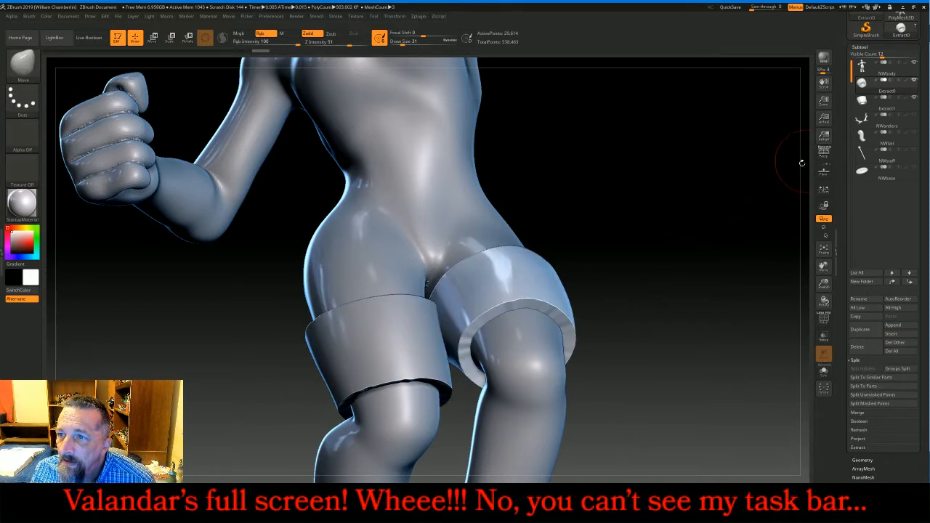
DynaMesh the Extract0 band on the character's left thigh at resolution 256
drag(711, 223, 712, 244)
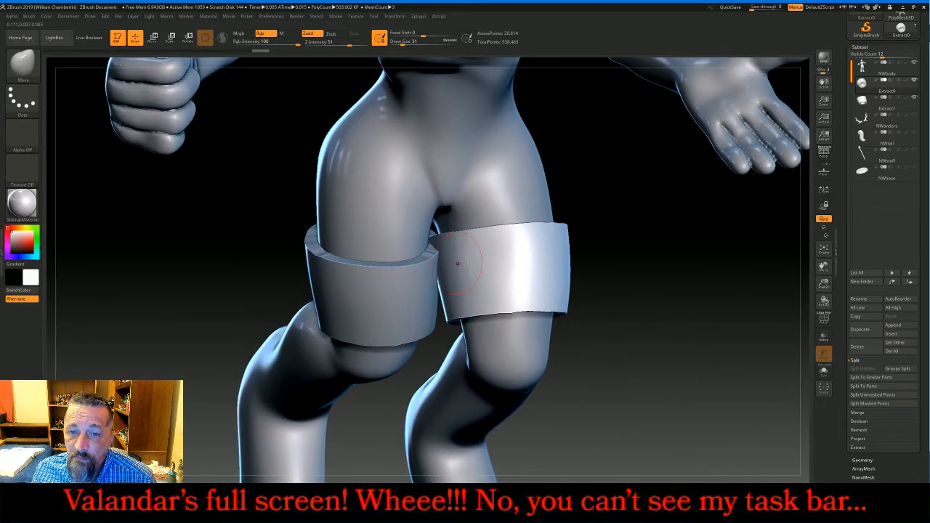
click(862, 460)
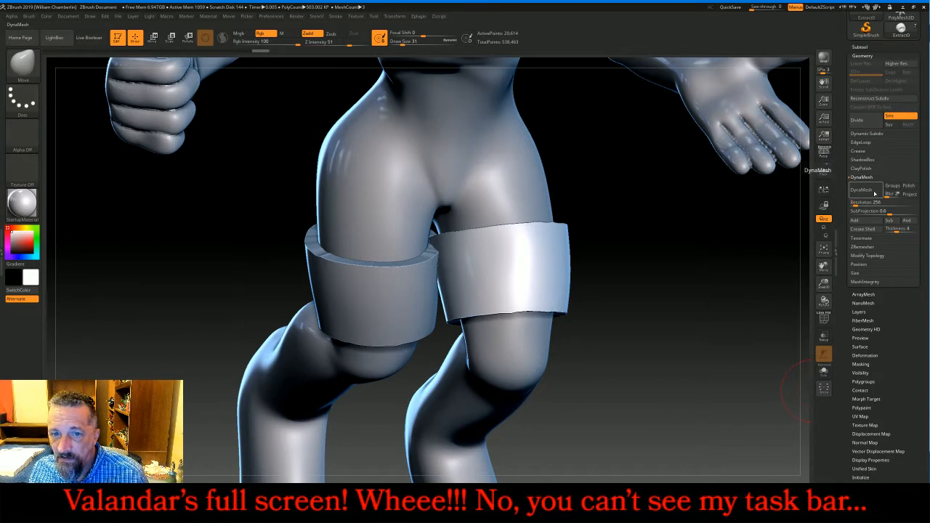
click(861, 190)
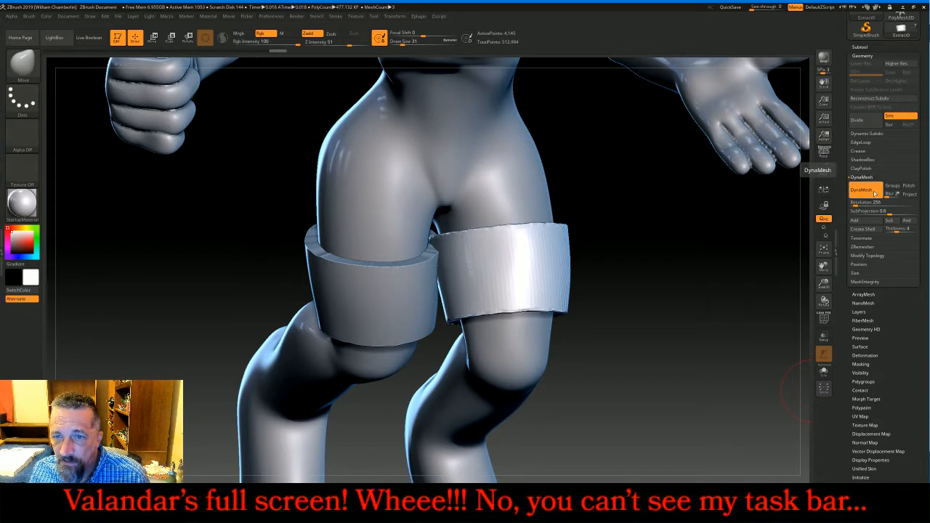
Select the Extract1 band on the other thigh and DynaMesh it at resolution 256
click(860, 47)
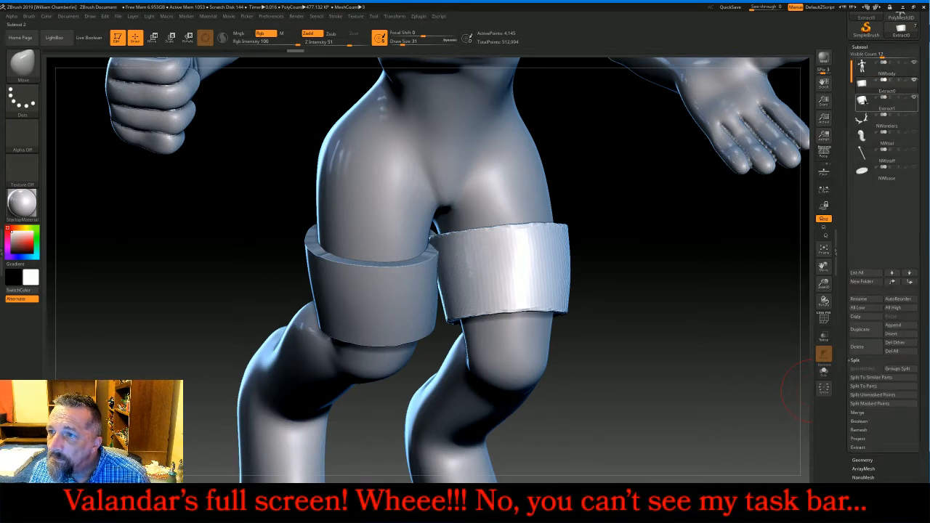
click(865, 100)
click(863, 48)
click(862, 56)
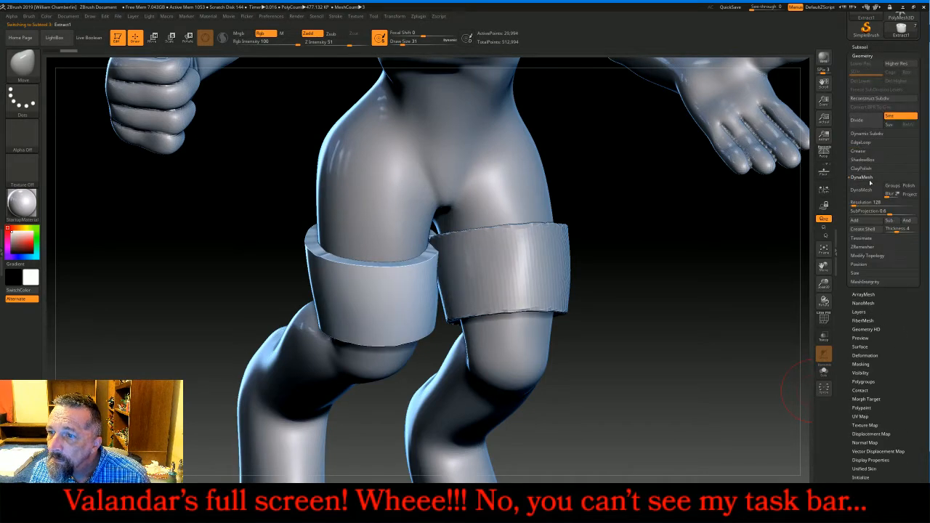
click(863, 203)
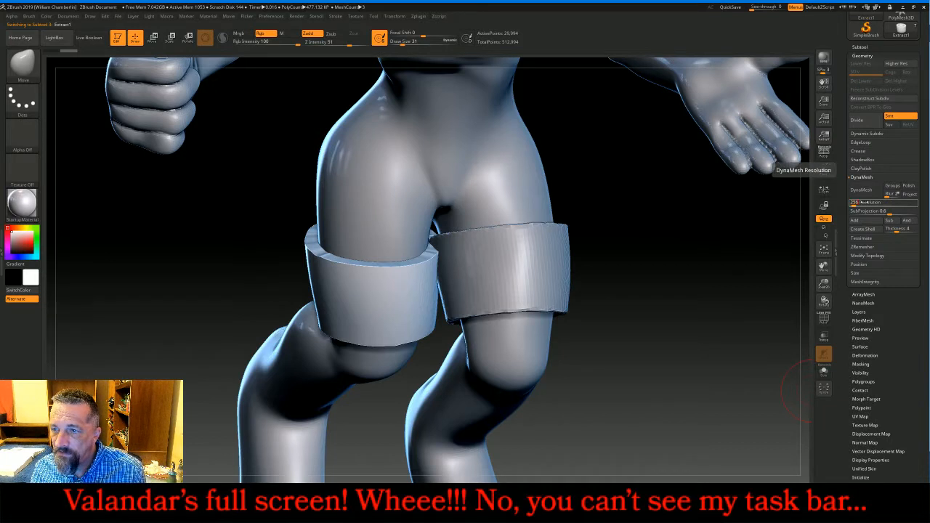
text(256)
key(Return)
click(861, 190)
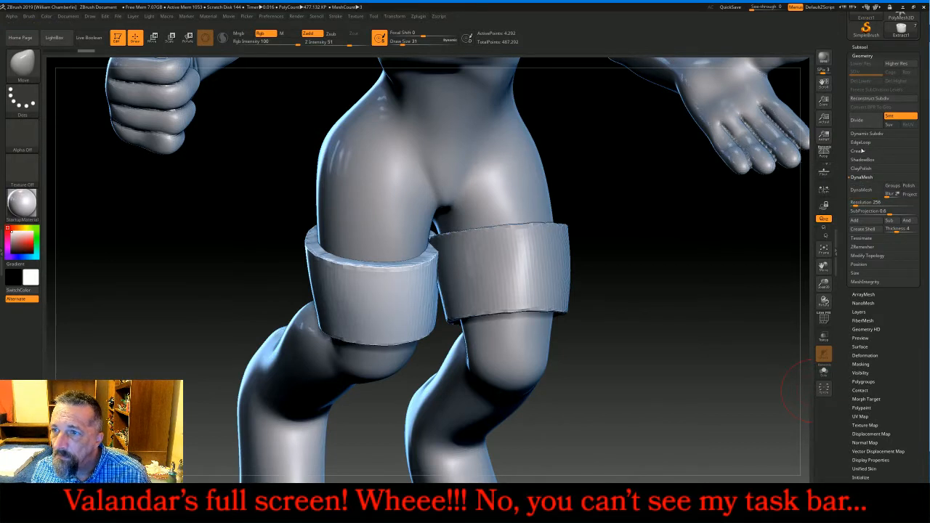
Merge the Extract0 subtool down with Extract1 so both thigh bands share one subtool
click(860, 47)
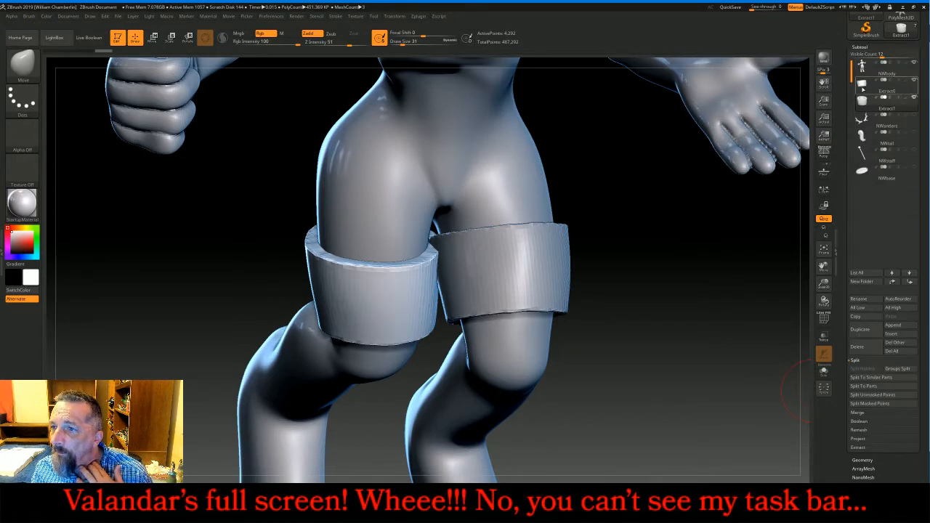
click(883, 92)
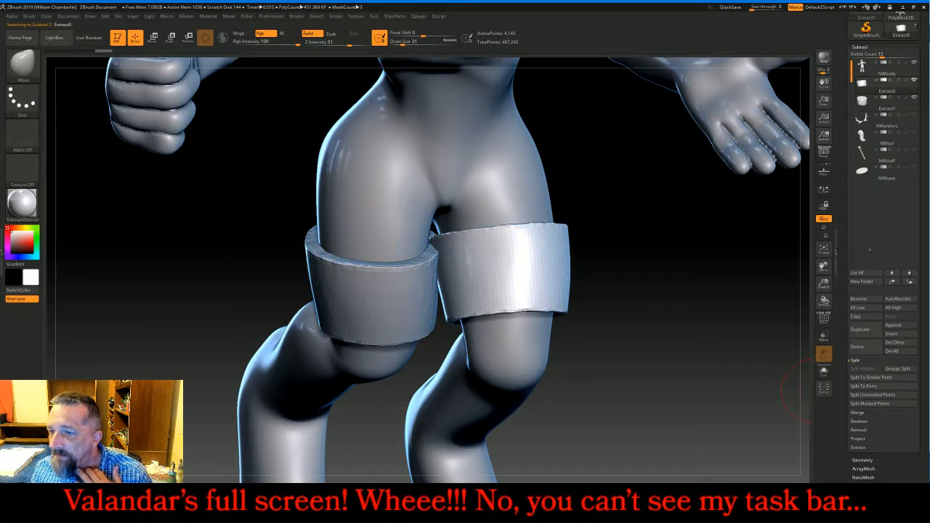
click(866, 415)
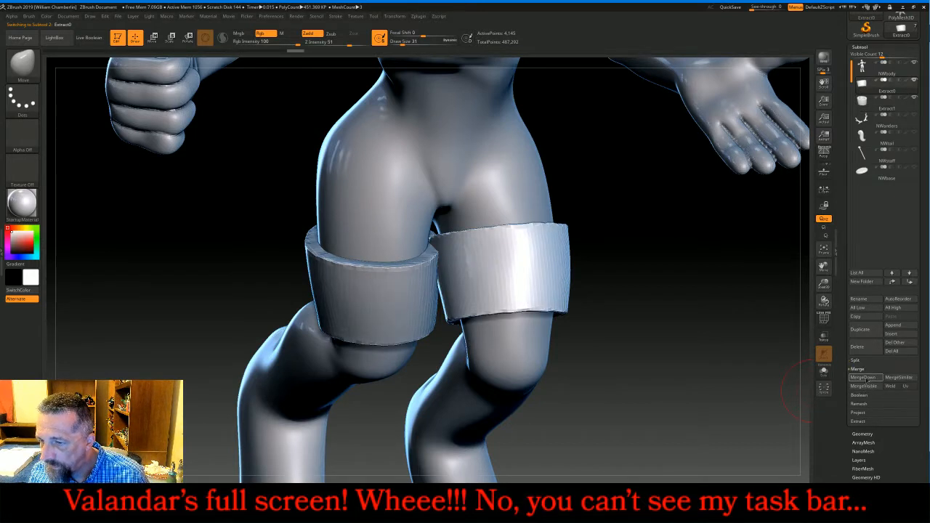
click(867, 378)
click(798, 394)
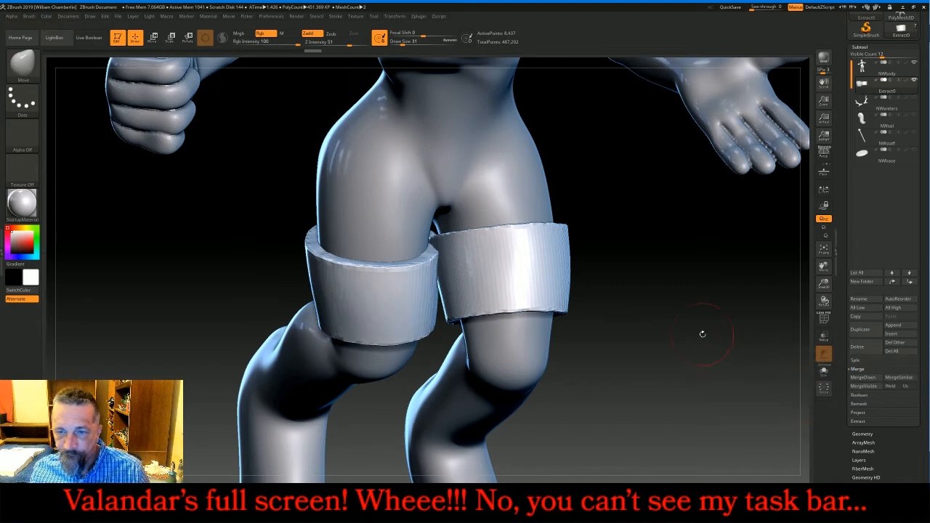
Enlarge the brush to draw size 59 and smooth the rough upper edges of the thigh bands around the legs
drag(701, 332, 703, 326)
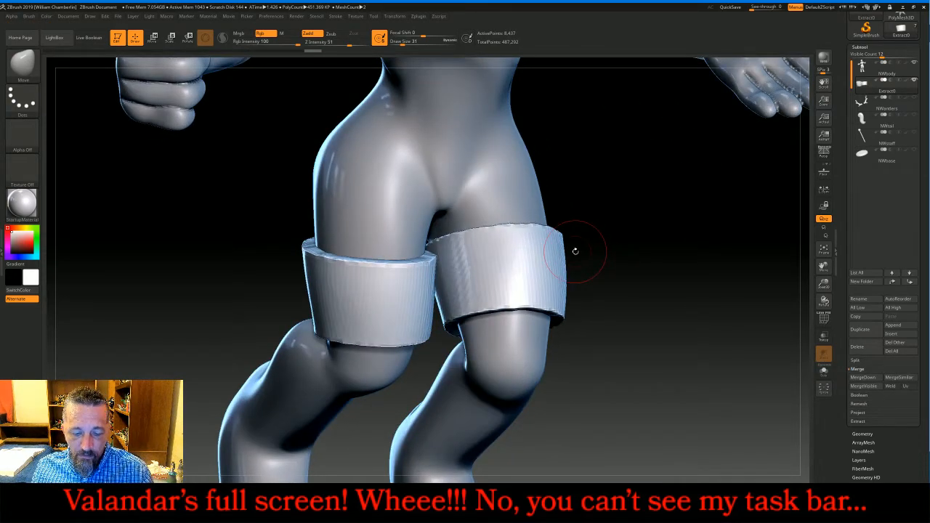
key(bracketright)
key(bracketright)
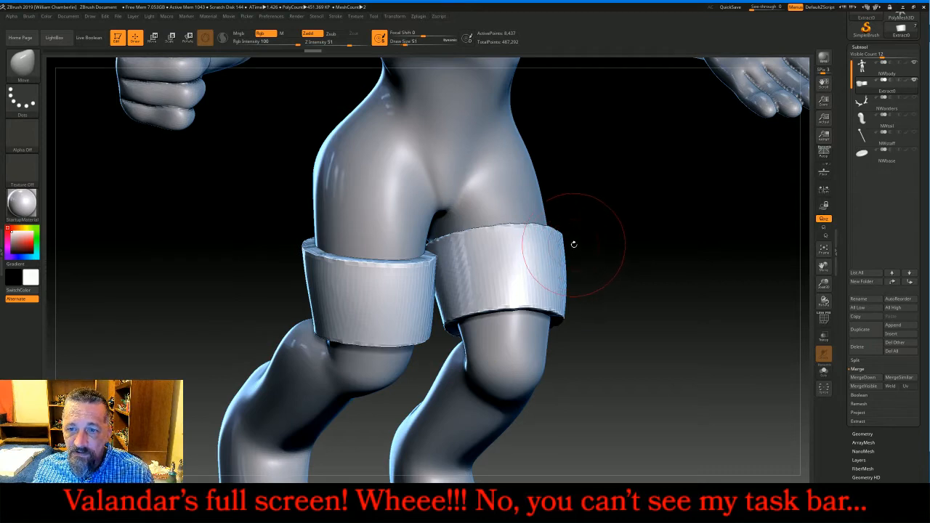
key(bracketright)
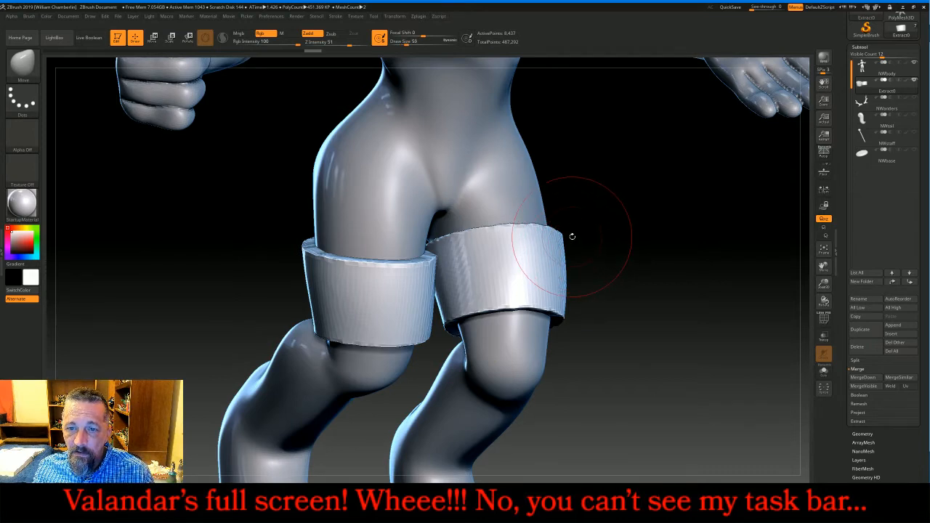
mouse_move(571, 236)
mouse_down()
mouse_move(586, 219)
mouse_move(616, 216)
mouse_up()
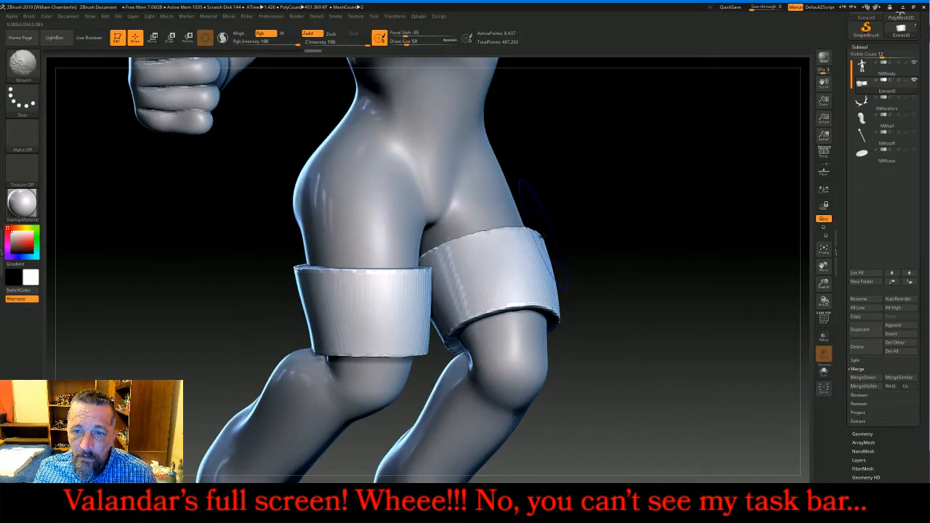
mouse_move(539, 233)
shift+mouse_down()
mouse_move(370, 270)
mouse_move(313, 271)
mouse_move(337, 273)
mouse_move(312, 282)
mouse_move(430, 276)
mouse_move(494, 245)
mouse_move(568, 240)
mouse_move(445, 255)
mouse_move(417, 261)
mouse_move(445, 279)
mouse_move(404, 278)
mouse_move(642, 251)
shift+mouse_up()
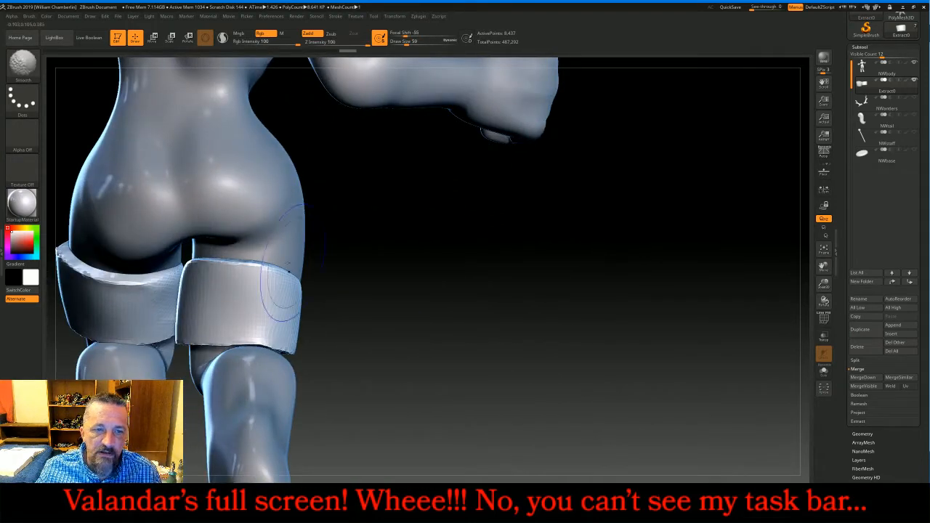
Smooth the upper edges of both extracted thigh cuffs around the back and front of the legs, and switch back to the Move brush
mouse_move(212, 264)
shift+mouse_down()
mouse_move(249, 268)
mouse_move(200, 279)
mouse_move(254, 281)
mouse_move(279, 305)
mouse_move(259, 277)
mouse_move(167, 290)
mouse_move(73, 263)
mouse_move(91, 270)
mouse_move(69, 276)
mouse_move(73, 284)
mouse_move(109, 275)
mouse_move(148, 301)
shift+mouse_up()
mouse_move(435, 327)
mouse_down()
mouse_move(562, 334)
mouse_move(668, 316)
mouse_up()
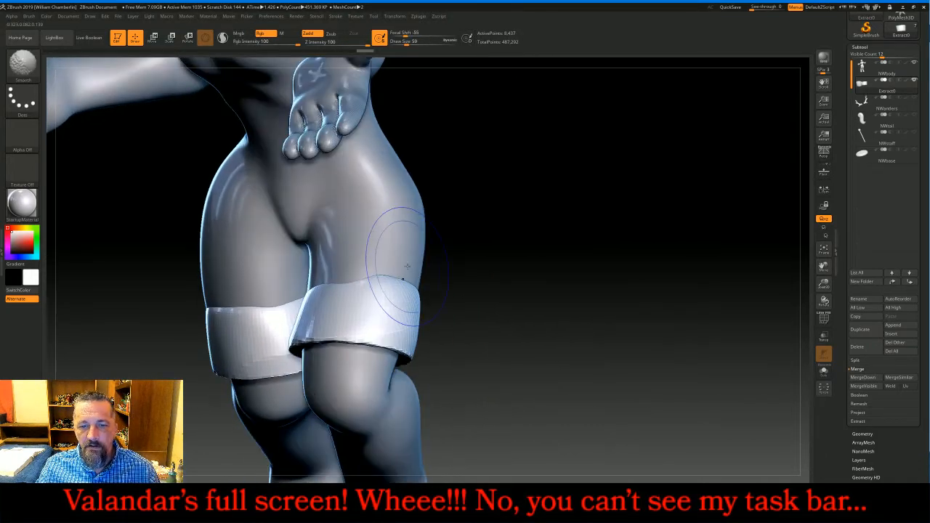
key(shift)
key(bracketleft)
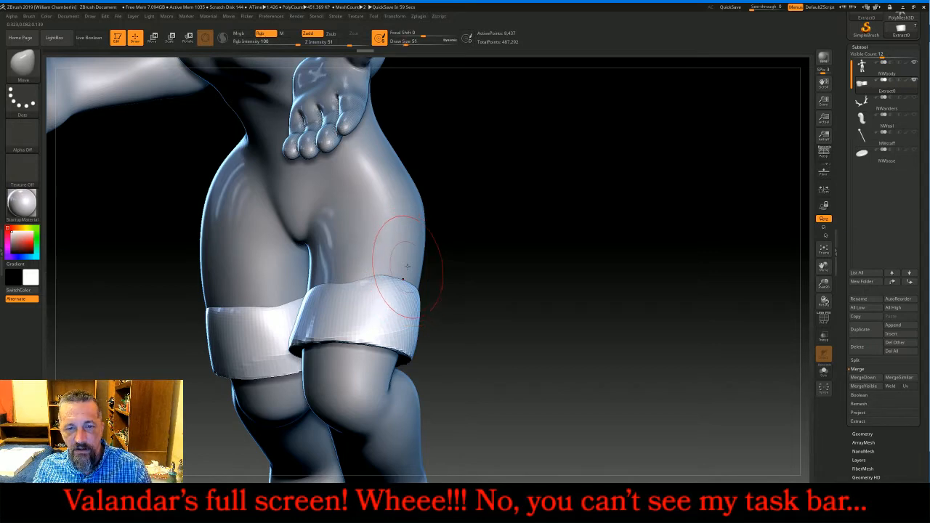
mouse_move(405, 280)
shift+mouse_down()
mouse_move(397, 284)
mouse_move(408, 291)
mouse_move(398, 291)
shift+mouse_up()
drag(496, 298, 305, 295)
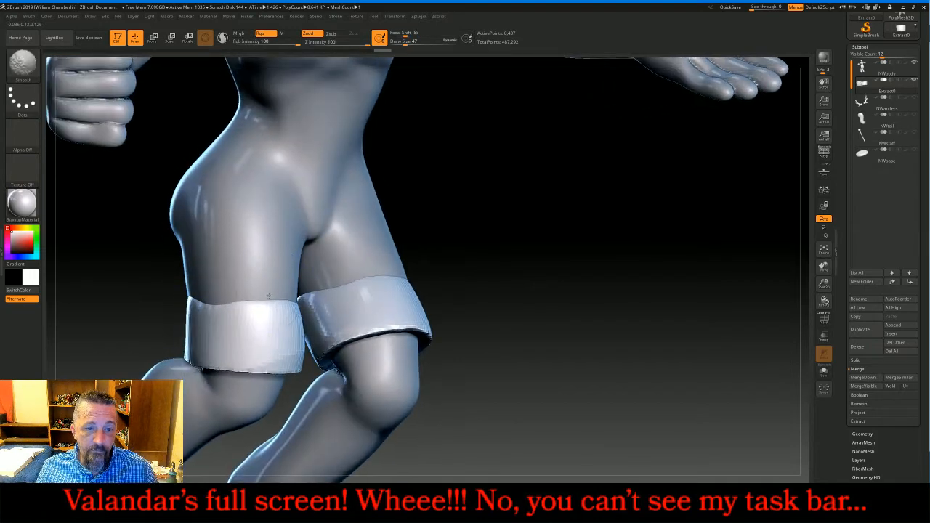
key(b)
key(m)
key(v)
drag(625, 287, 697, 272)
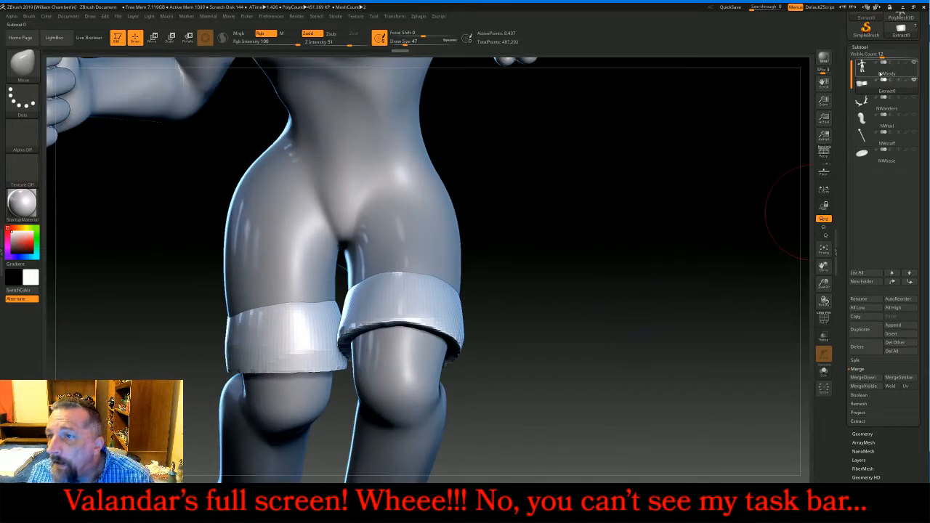
Subdivide the Extract0 cuffs three times to reach subdivision level 4
click(863, 434)
click(868, 121)
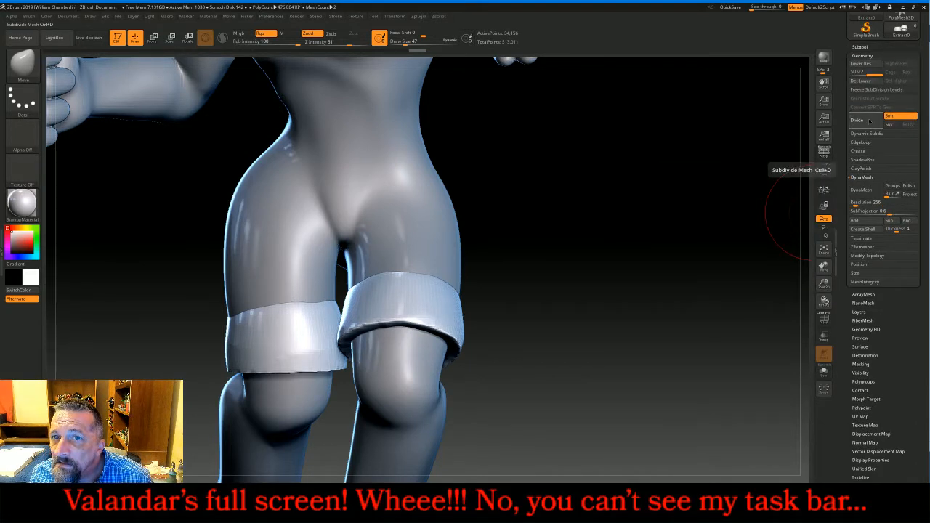
click(869, 121)
click(869, 120)
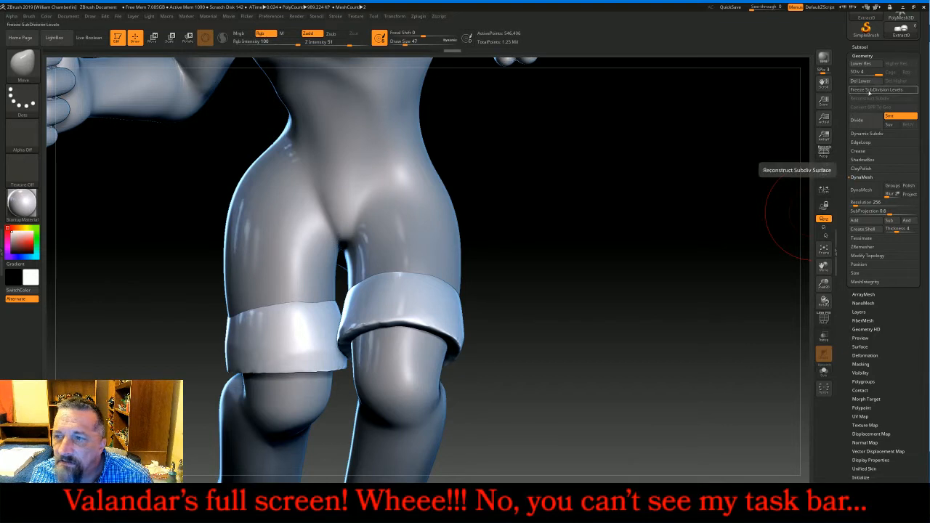
Merge the NWbody subtool down with the cuffs and DynaMesh the combined mesh at resolution 768
click(860, 48)
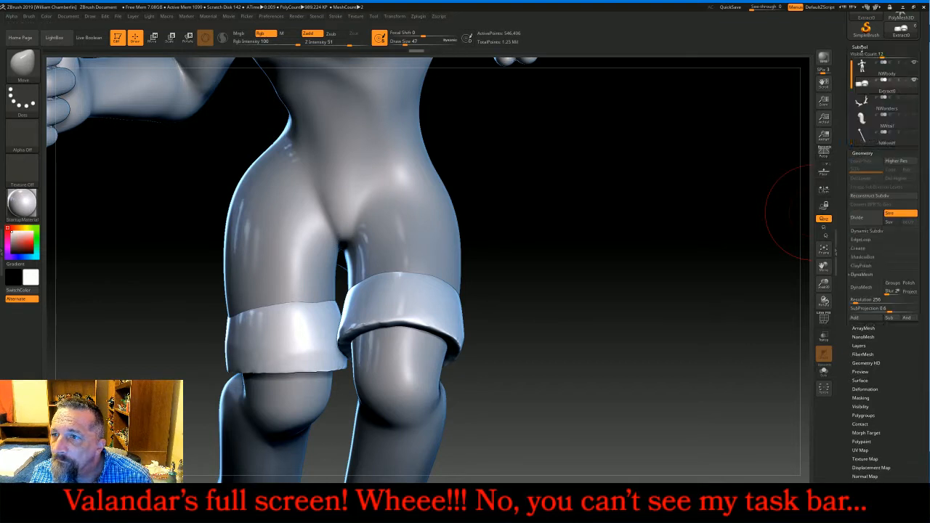
click(882, 69)
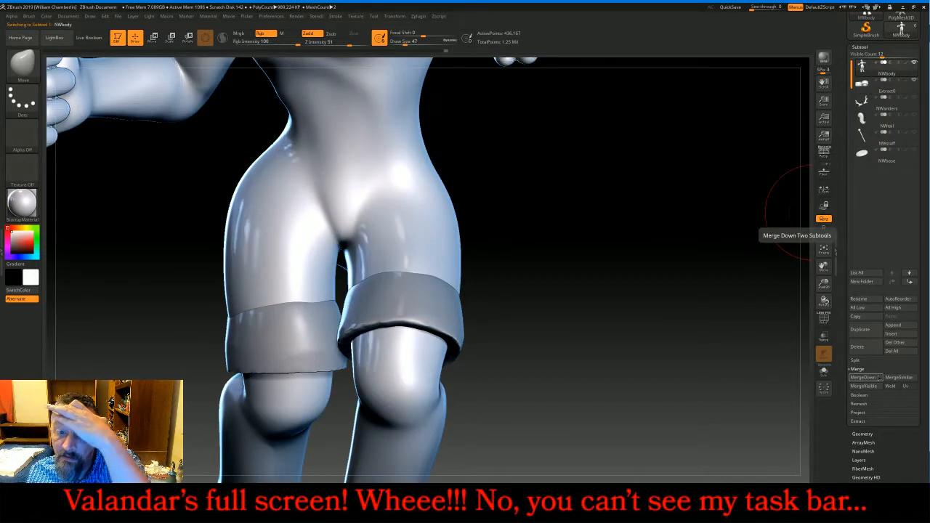
click(863, 377)
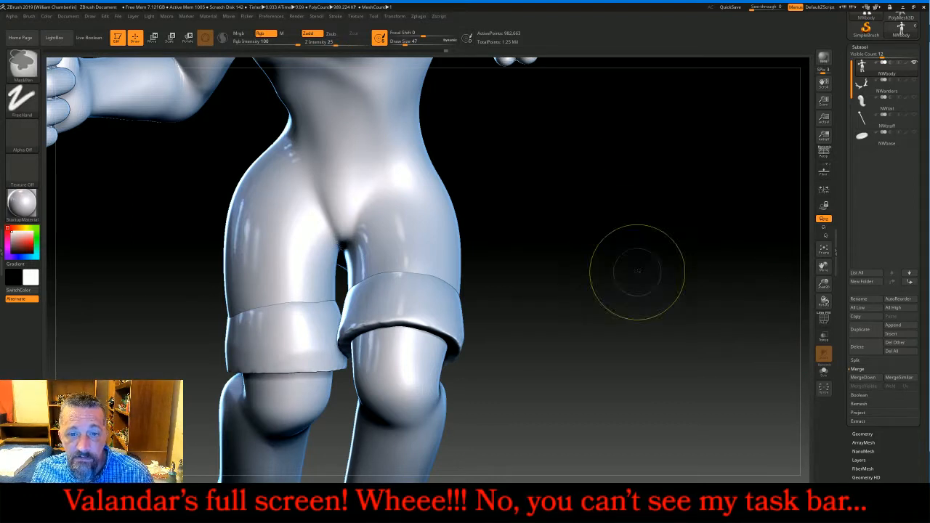
click(863, 435)
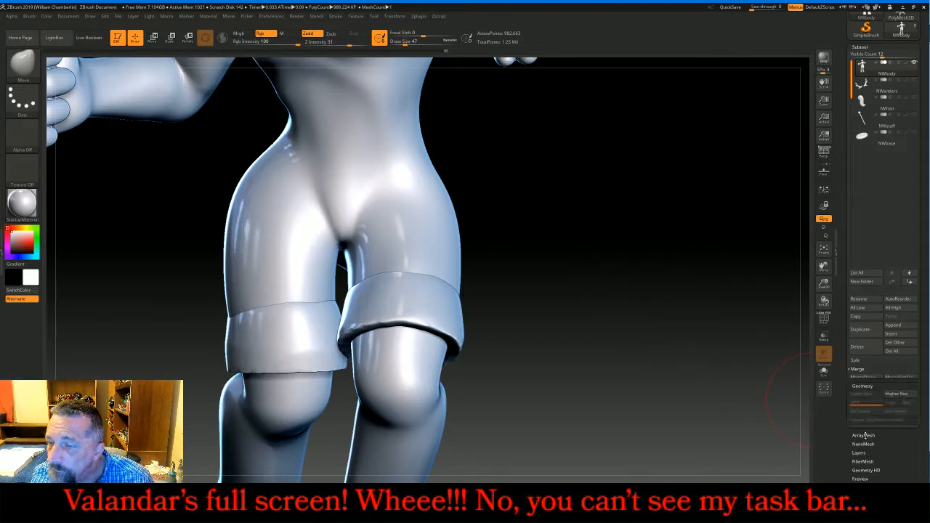
click(861, 190)
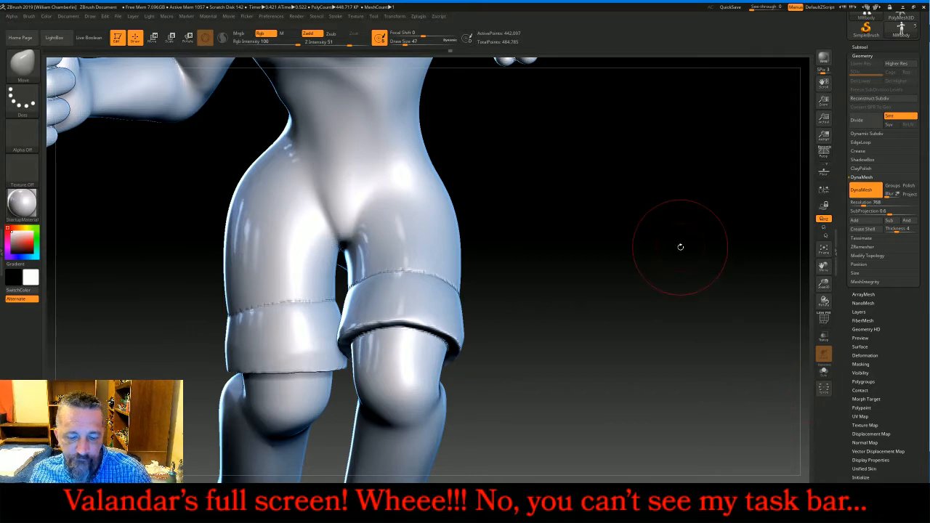
Smooth away the seams where the cuffs meet the front of both thighs, using the Smooth brush at draw size 27
drag(676, 247, 488, 277)
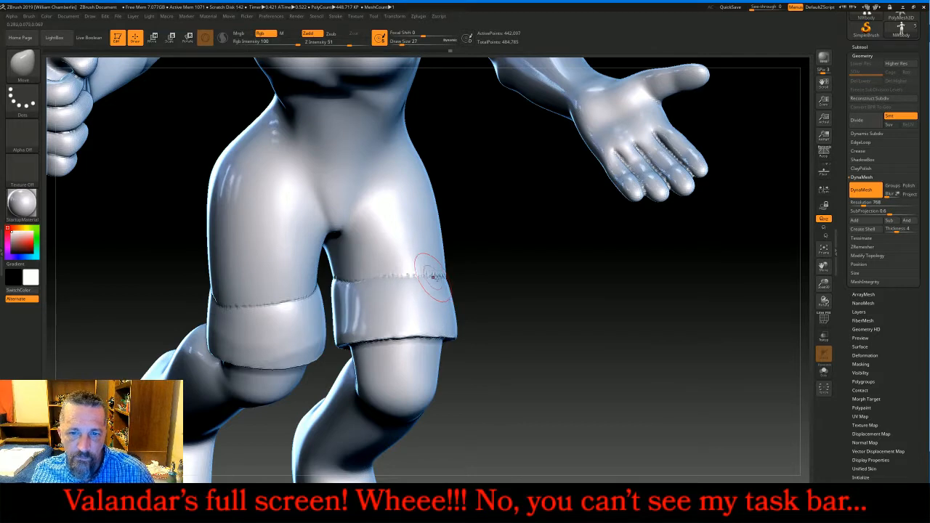
key(shift)
shift+drag(443, 278, 431, 282)
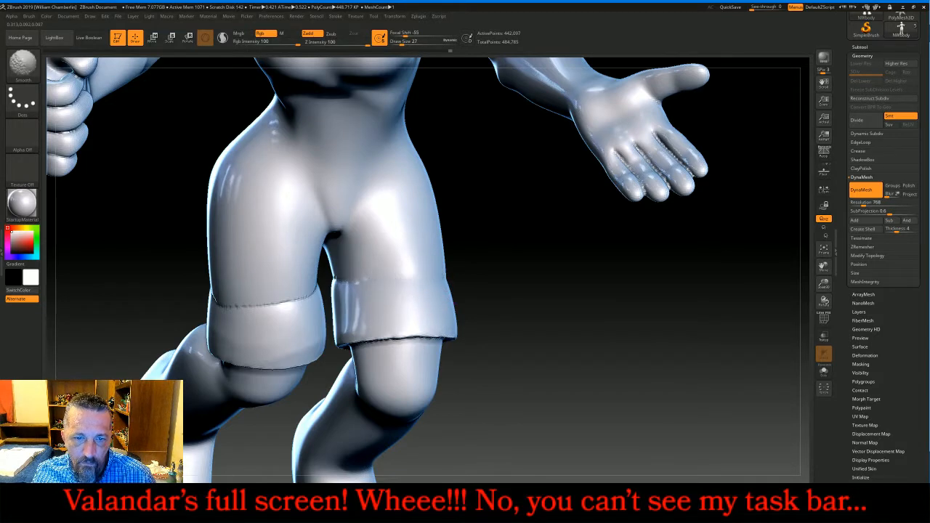
shift+drag(425, 274, 434, 278)
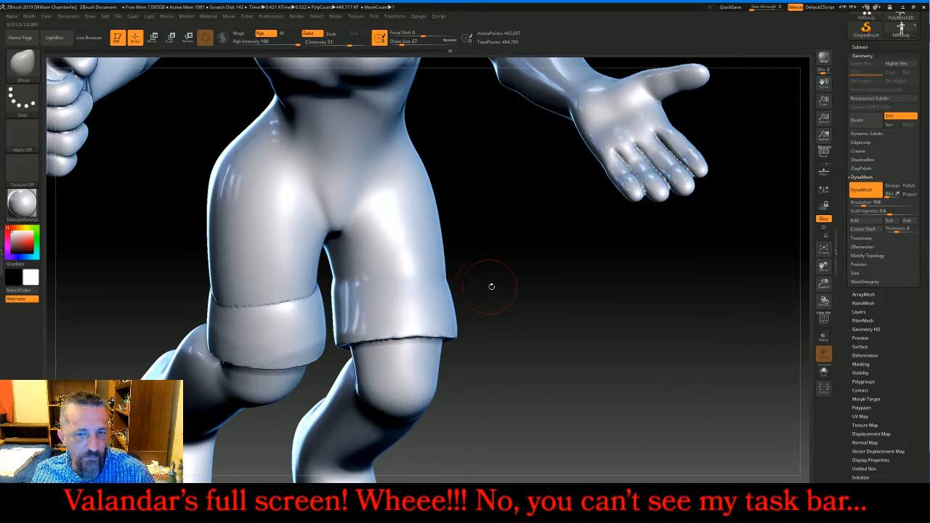
key(shift)
mouse_move(308, 287)
shift+mouse_down()
mouse_move(280, 300)
mouse_move(234, 300)
shift+mouse_up()
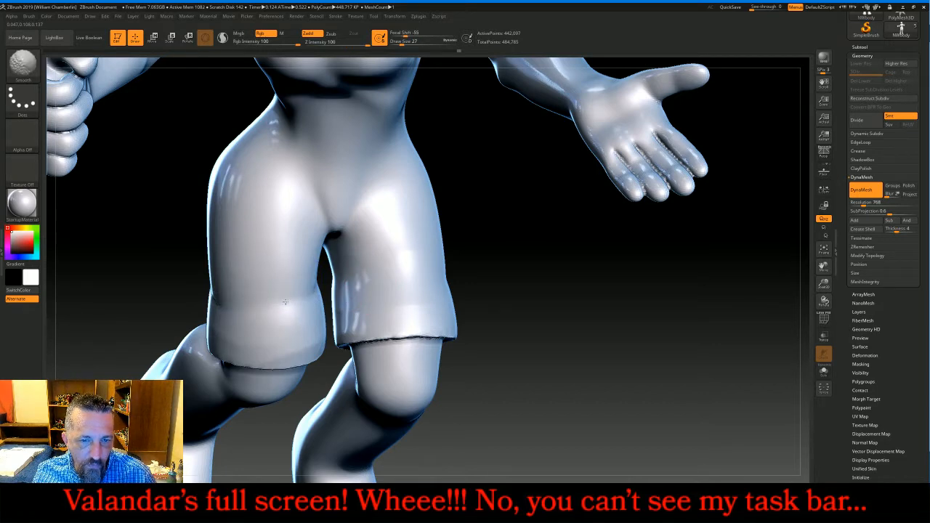
shift+drag(307, 295, 273, 276)
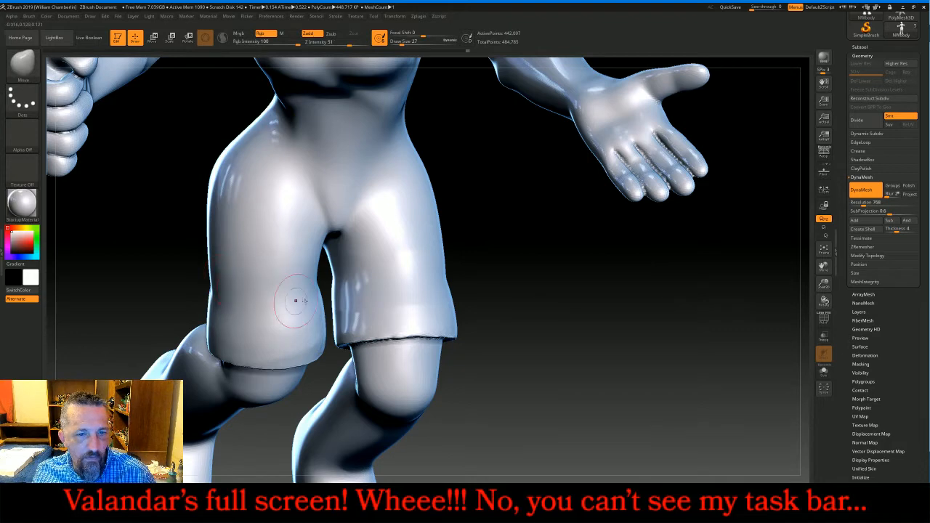
shift+drag(411, 266, 415, 260)
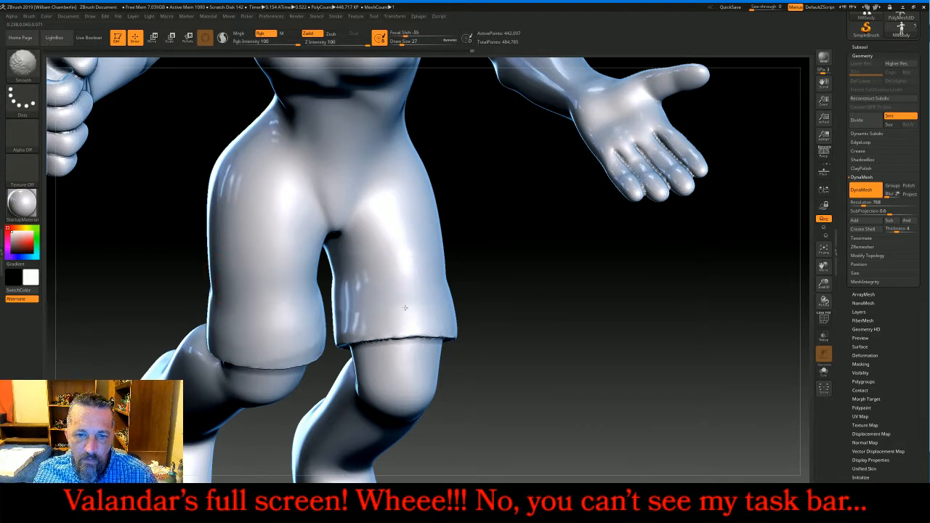
mouse_move(603, 320)
mouse_down()
mouse_move(597, 307)
mouse_move(609, 298)
mouse_move(465, 357)
mouse_up()
key(shift)
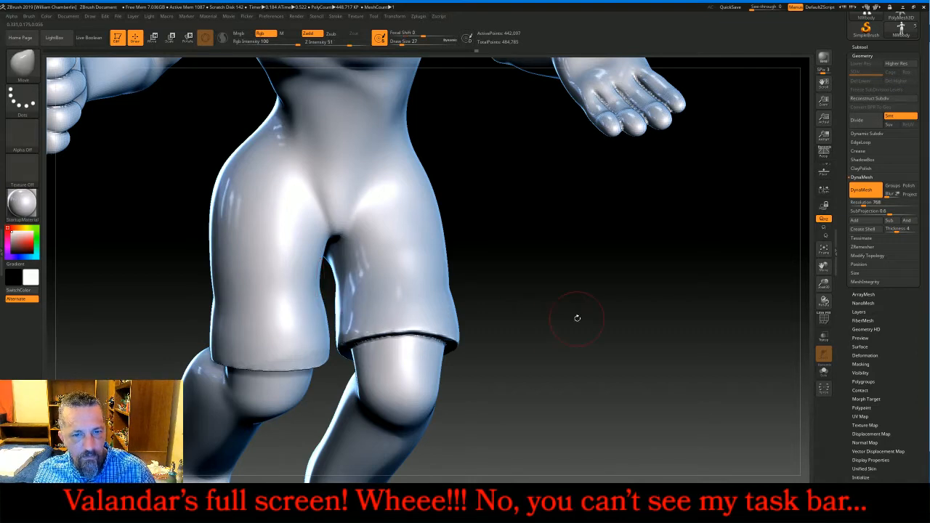
Smooth away the cuff seams across the back of both thighs to blend the shorts into the body
drag(576, 318, 474, 310)
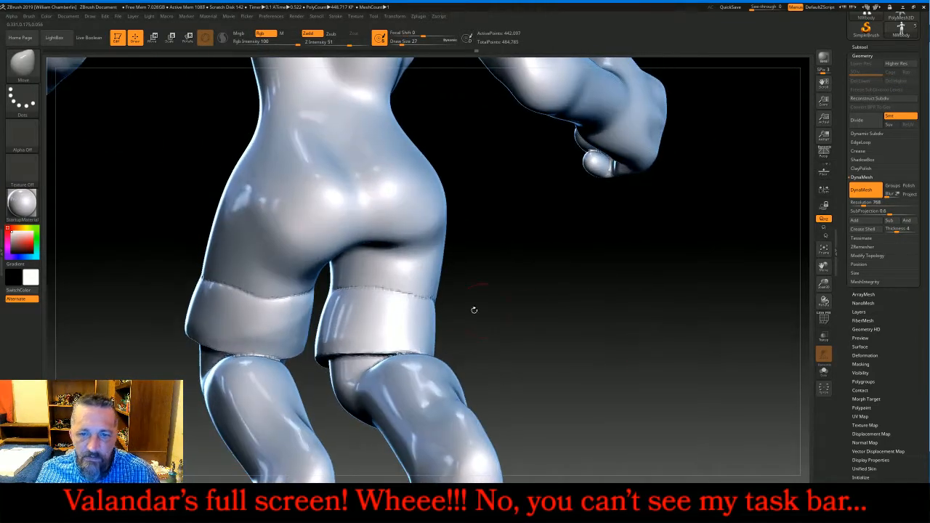
key(shift)
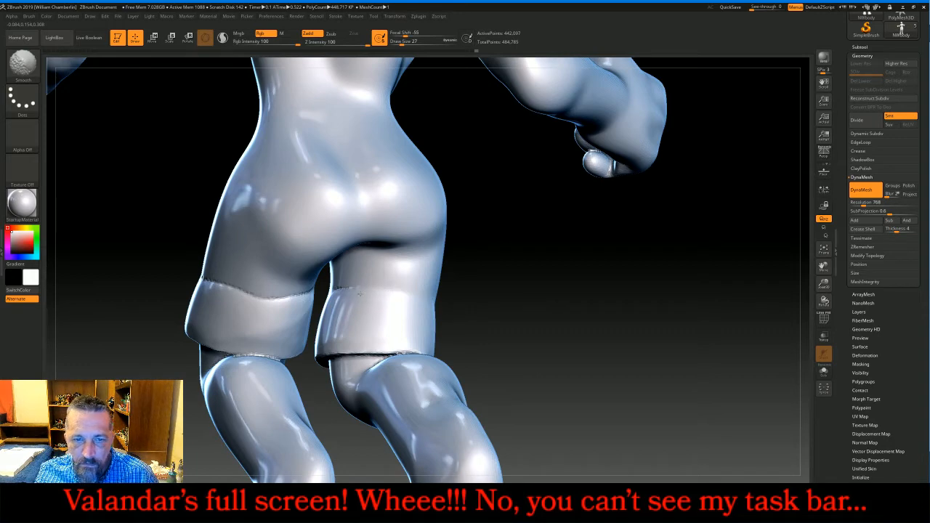
shift+drag(355, 294, 375, 299)
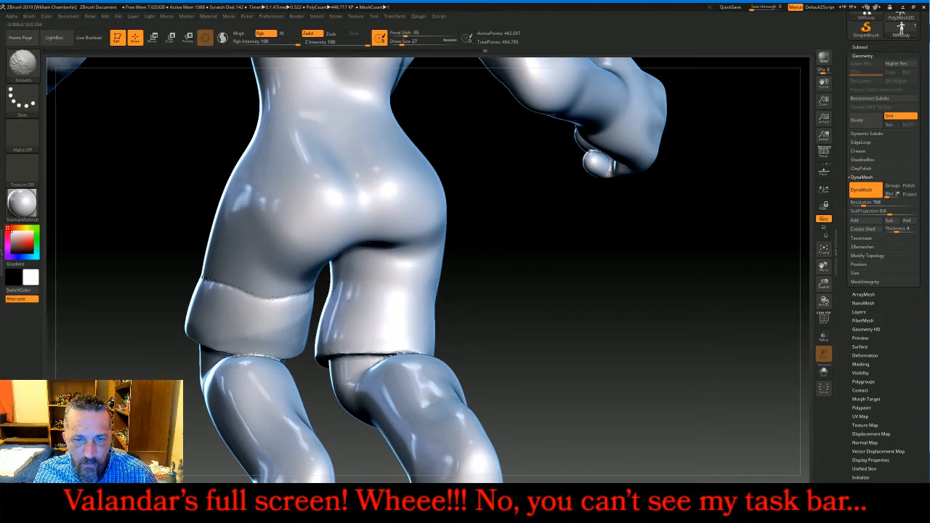
shift+drag(415, 302, 392, 301)
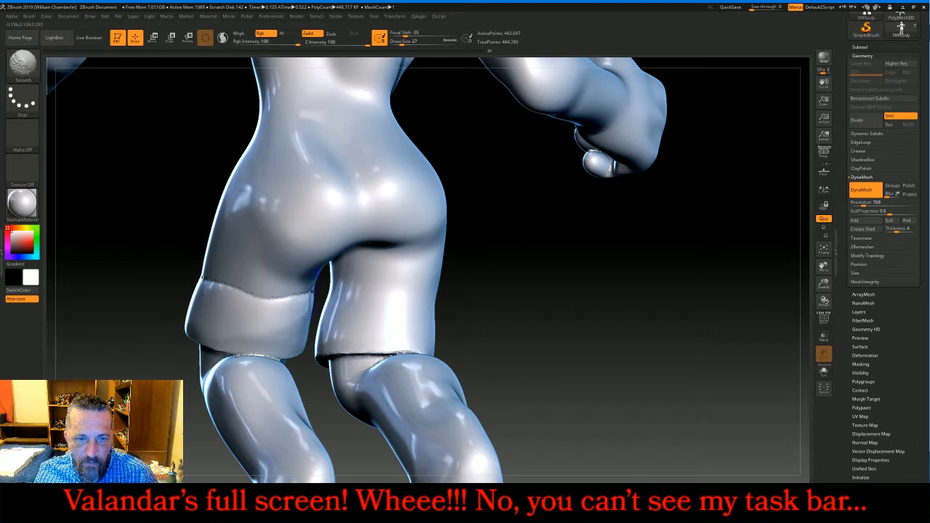
shift+drag(301, 298, 231, 291)
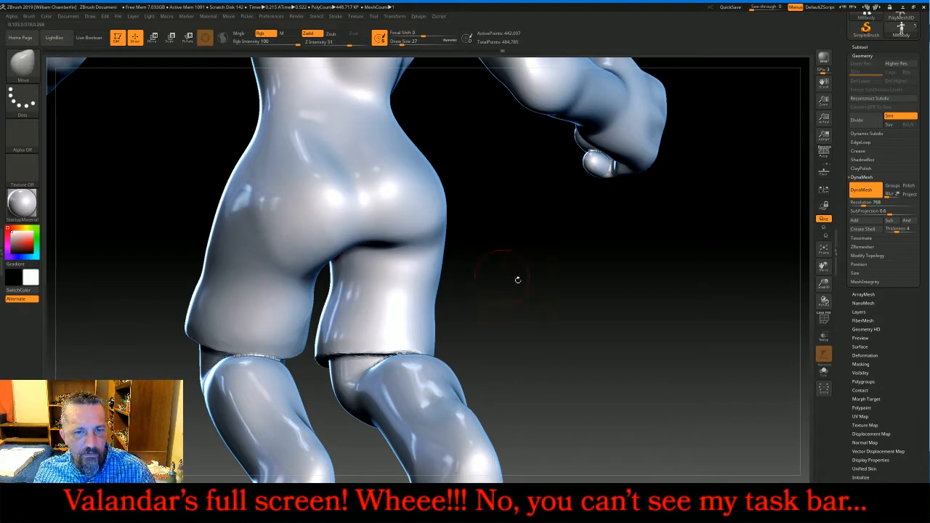
drag(518, 279, 488, 272)
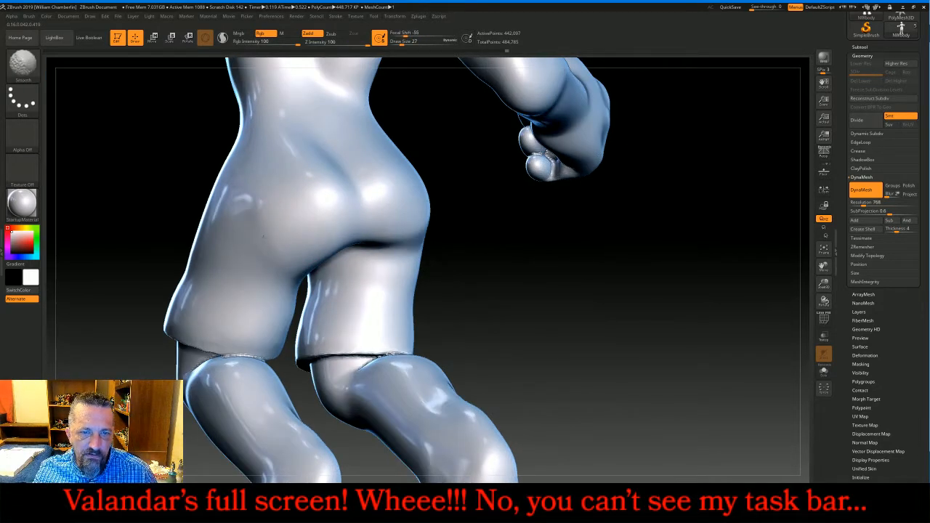
mouse_move(468, 309)
mouse_down()
mouse_move(693, 310)
mouse_move(706, 319)
mouse_up()
click(823, 250)
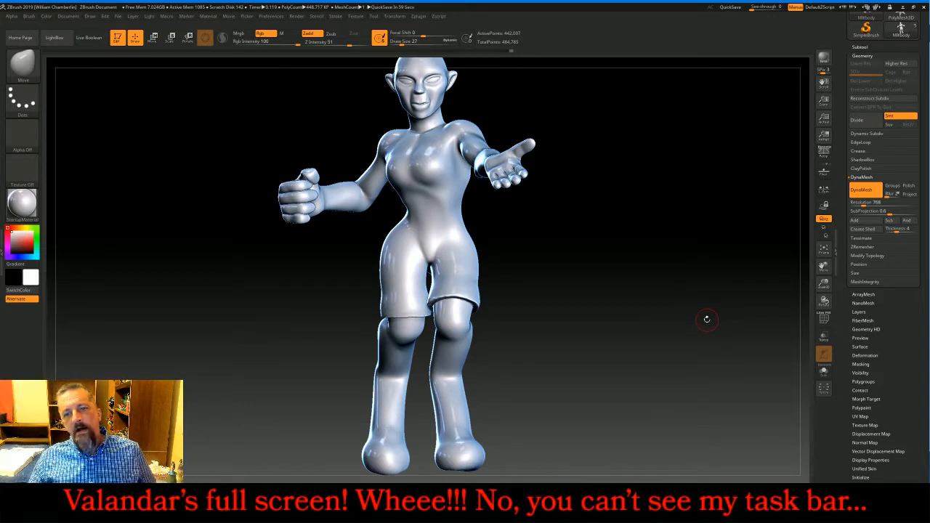
drag(592, 283, 608, 287)
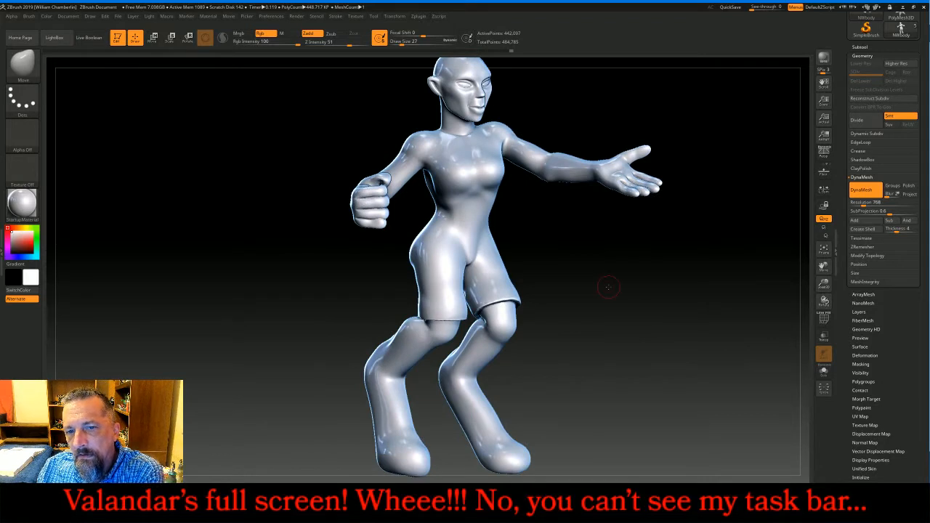
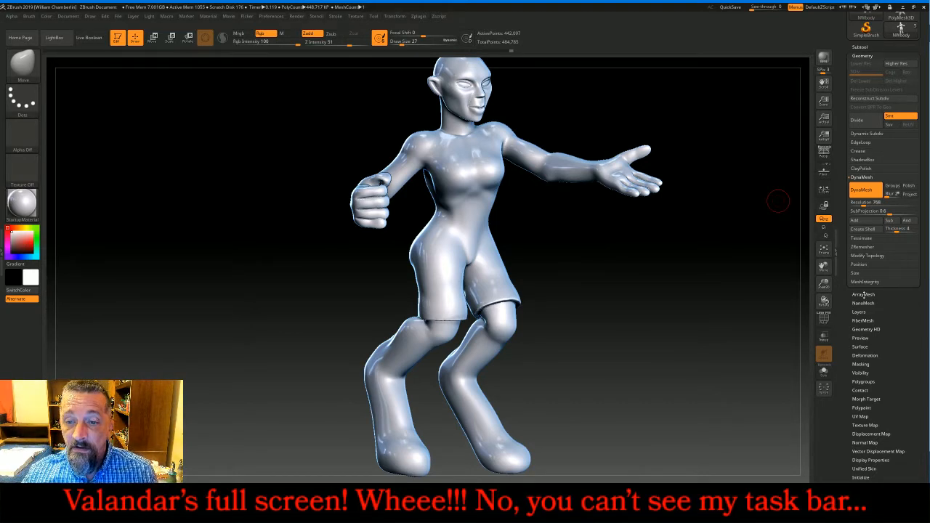
mouse_move(724, 320)
mouse_down()
mouse_move(709, 320)
mouse_move(641, 276)
mouse_move(611, 274)
mouse_move(622, 251)
mouse_move(576, 252)
mouse_move(556, 228)
mouse_up()
drag(783, 273, 752, 292)
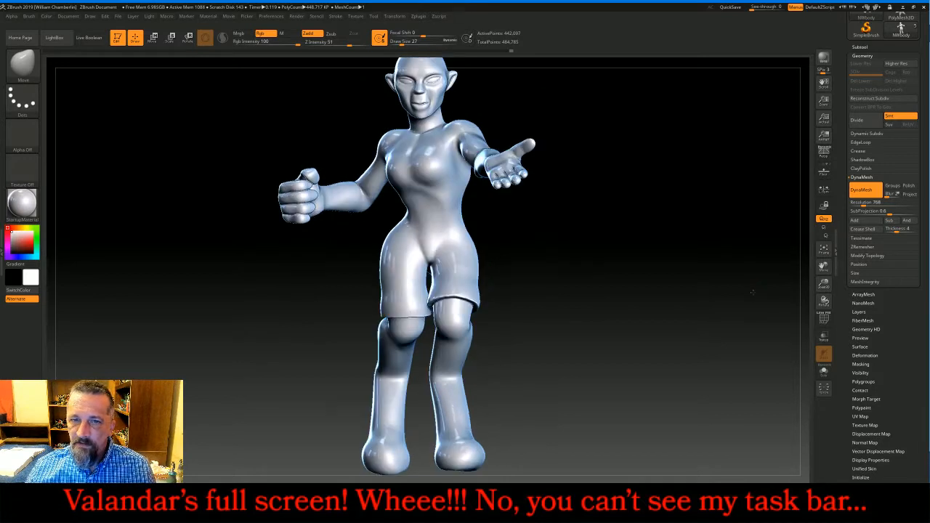
Set the masking brush's focal shift to -100 and mask a waistband across the front of the hips
drag(823, 285, 820, 310)
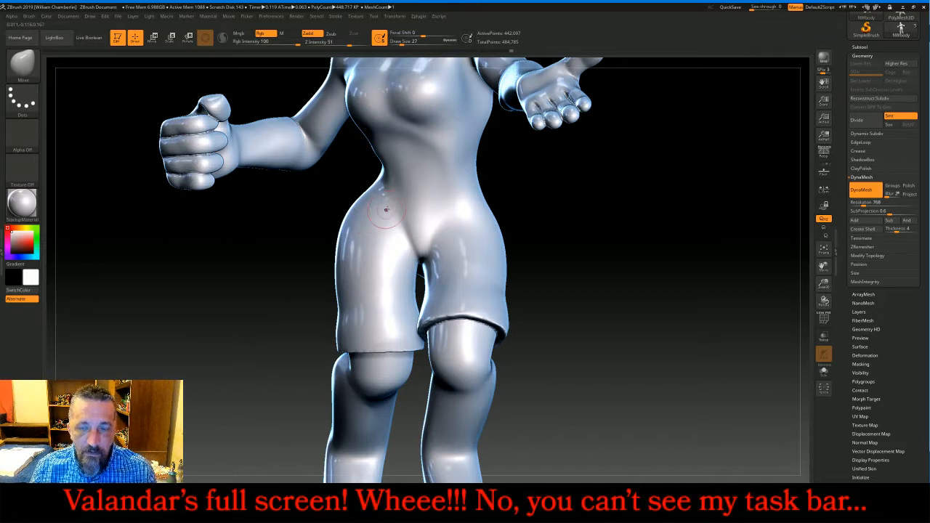
key(ctrl)
mouse_move(420, 34)
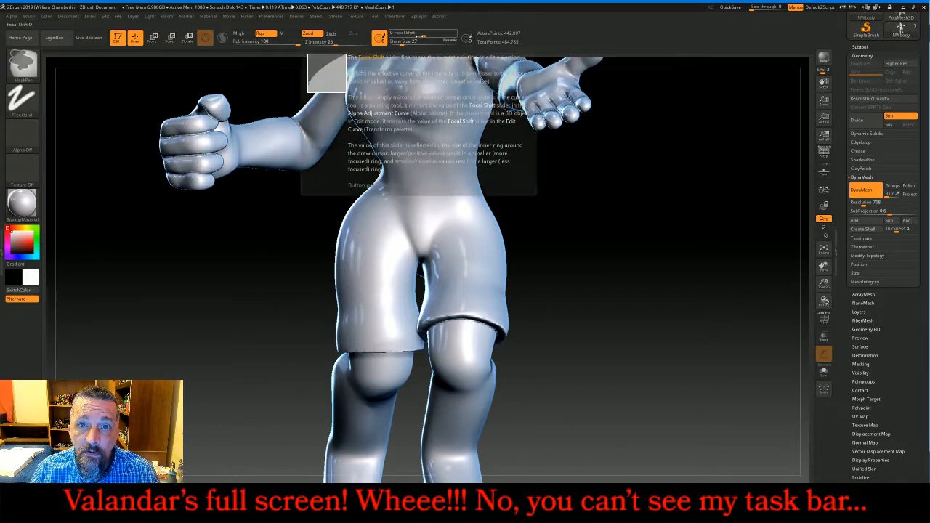
ctrl+drag(421, 34, 398, 33)
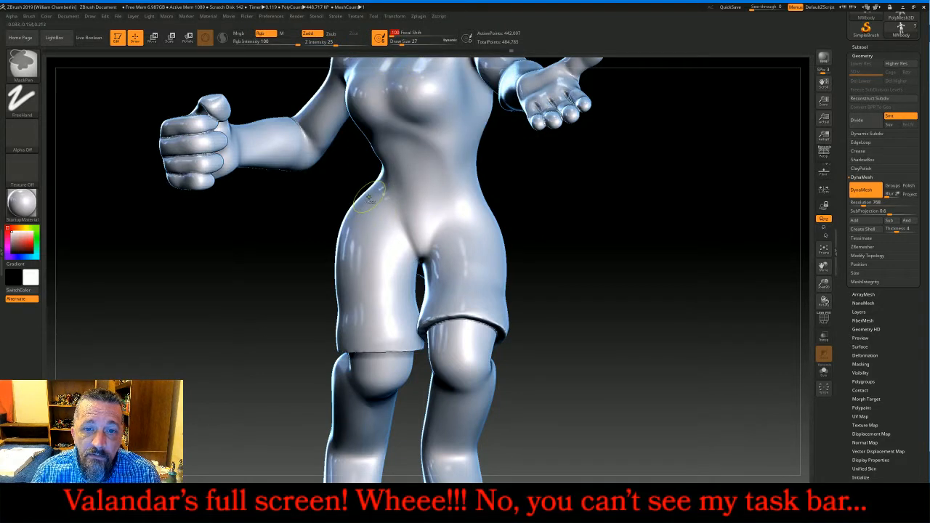
mouse_move(366, 193)
ctrl+mouse_down()
mouse_move(429, 211)
mouse_move(478, 197)
ctrl+mouse_up()
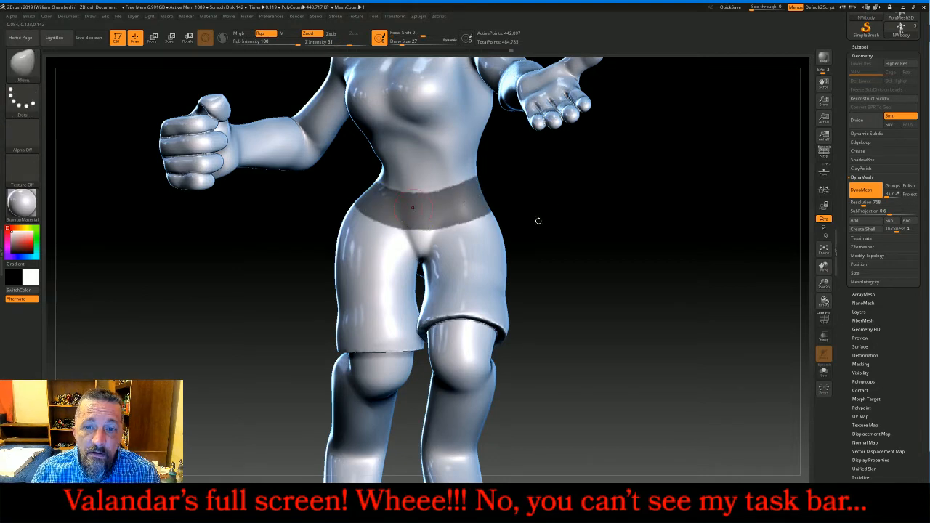
Extend the waistband mask over the side of the hip and widen it downward across the front
mouse_move(538, 220)
mouse_down()
mouse_move(509, 217)
mouse_move(535, 208)
mouse_up()
key(ctrl)
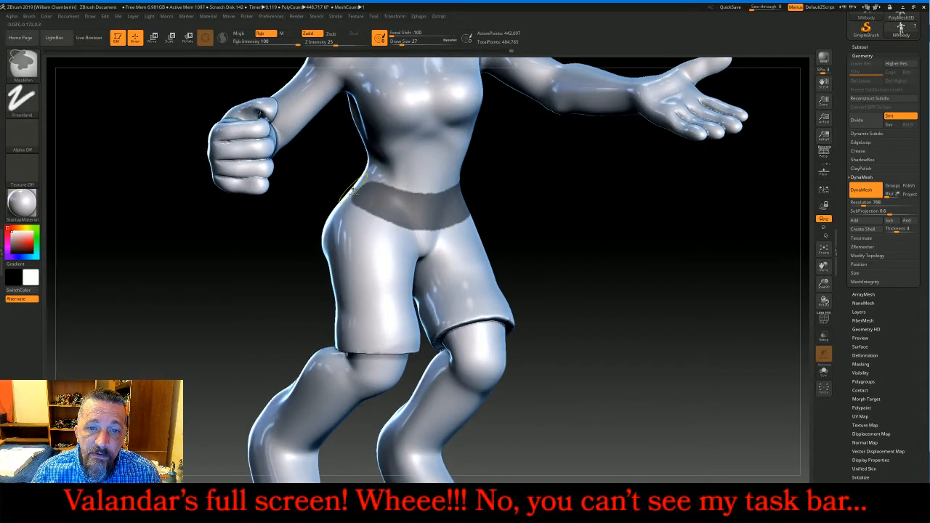
ctrl+drag(354, 186, 345, 192)
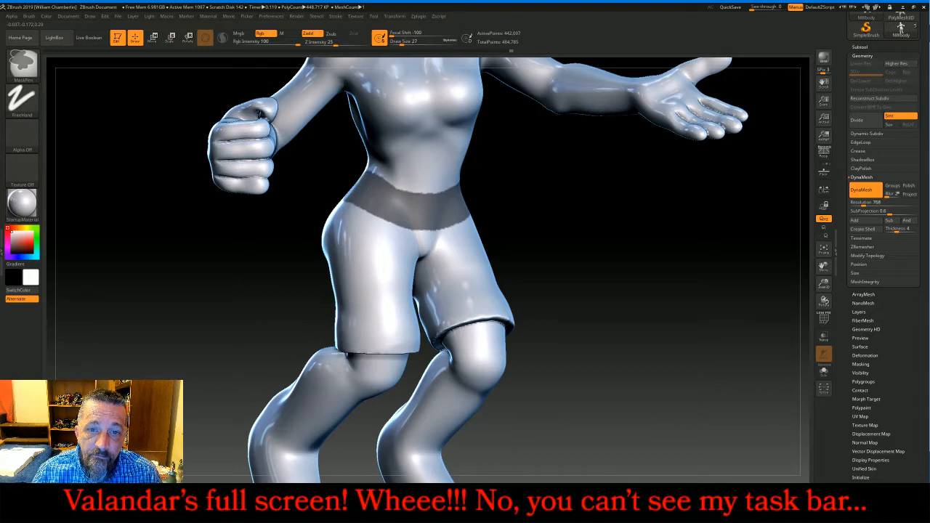
ctrl+drag(355, 186, 348, 194)
drag(543, 226, 570, 220)
key(ctrl)
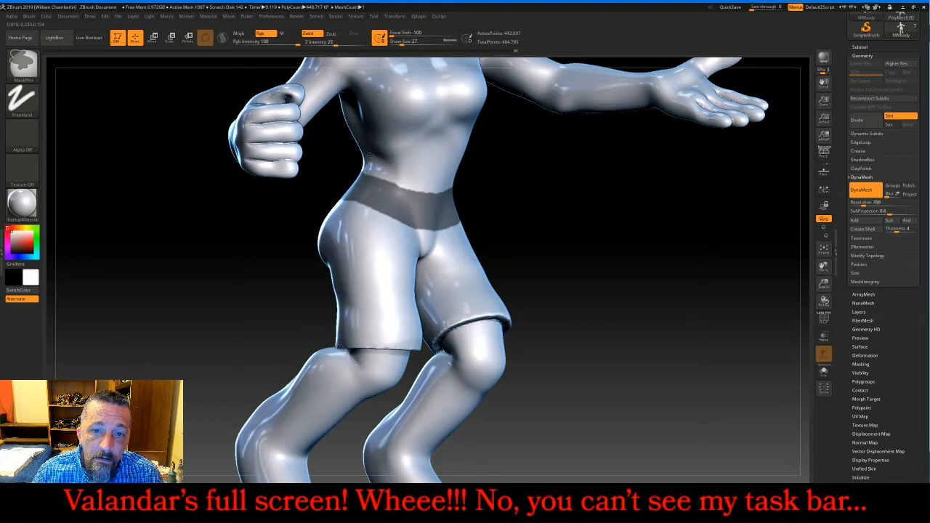
mouse_move(338, 197)
ctrl+mouse_down()
mouse_move(396, 231)
mouse_move(454, 235)
ctrl+mouse_up()
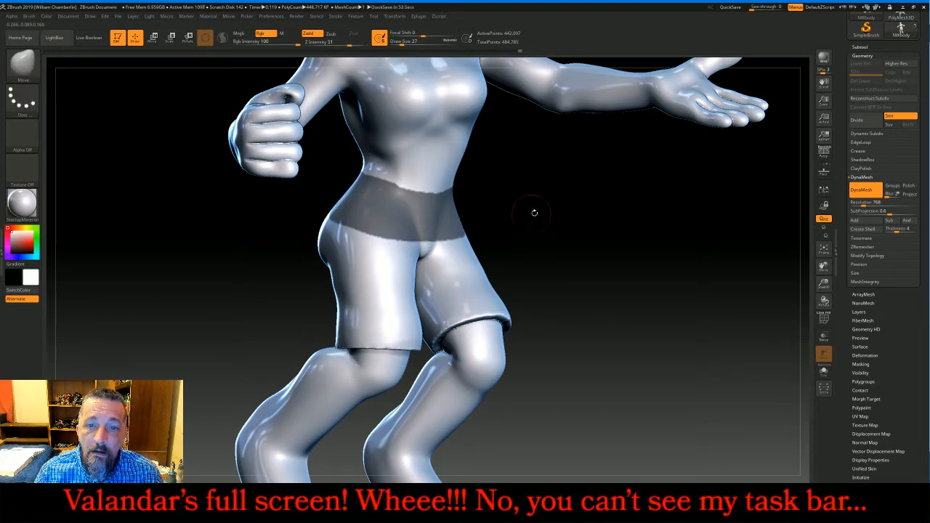
Mask the waistband across the lower back and around both hips to join it with the front mask
mouse_move(533, 210)
mouse_down()
mouse_move(602, 238)
mouse_move(536, 231)
mouse_up()
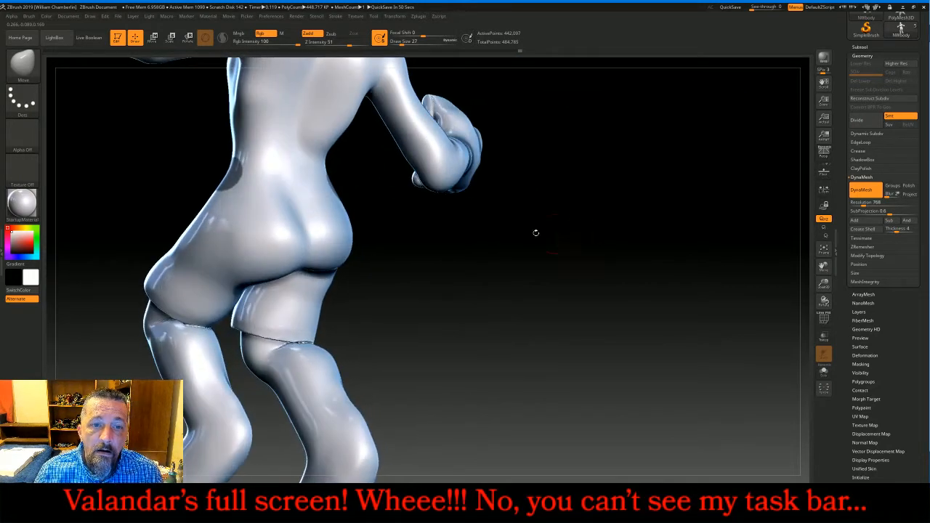
key(ctrl)
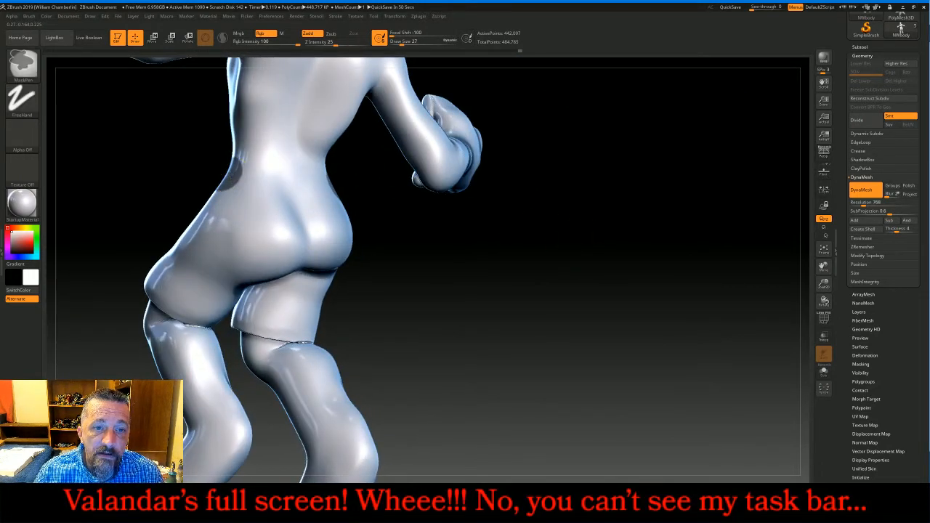
ctrl+drag(230, 174, 321, 186)
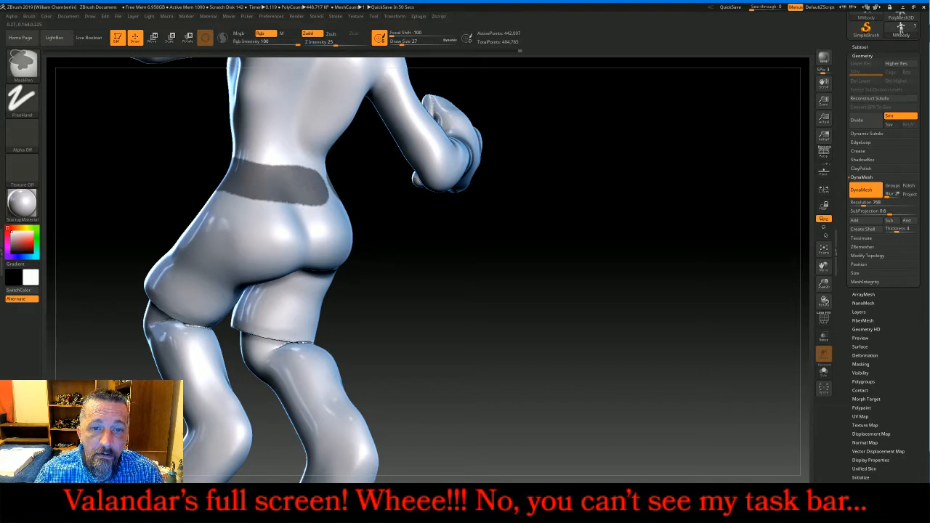
mouse_move(429, 271)
mouse_down()
mouse_move(378, 254)
mouse_move(327, 218)
mouse_up()
key(ctrl)
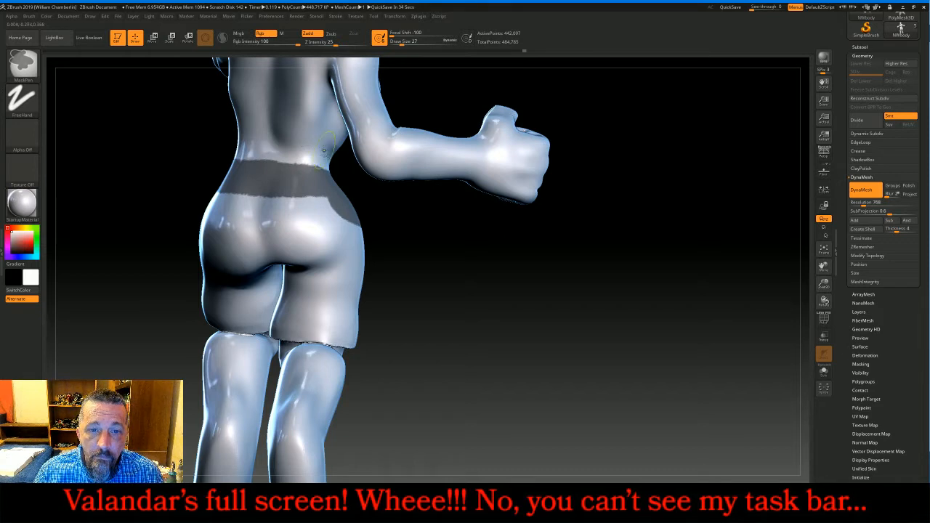
mouse_move(339, 195)
ctrl+mouse_down()
mouse_move(331, 211)
mouse_move(240, 207)
mouse_move(251, 224)
mouse_move(336, 227)
mouse_move(458, 212)
ctrl+mouse_up()
ctrl+drag(349, 224, 270, 222)
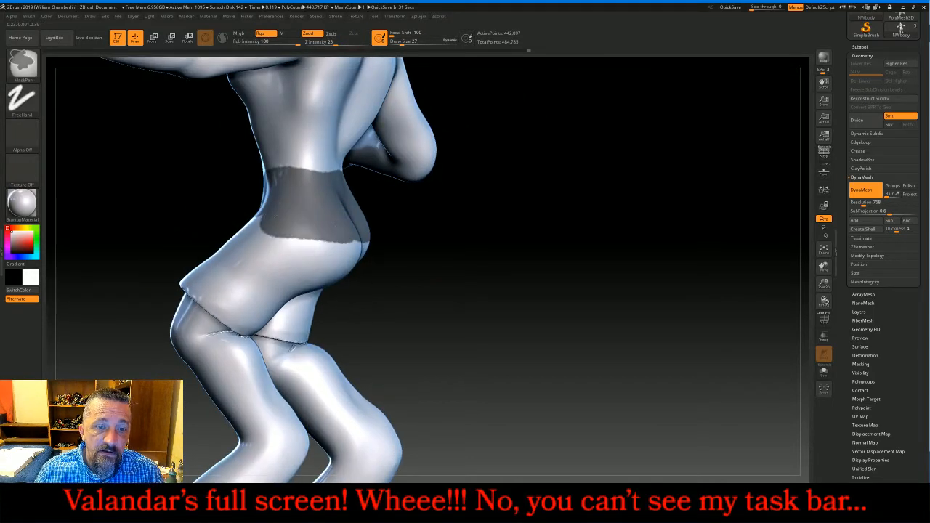
Extract the masked waistband as a new subtool with thickness 0.02 and S Smt 5, accept it, and clear the body's mask
drag(472, 263, 395, 269)
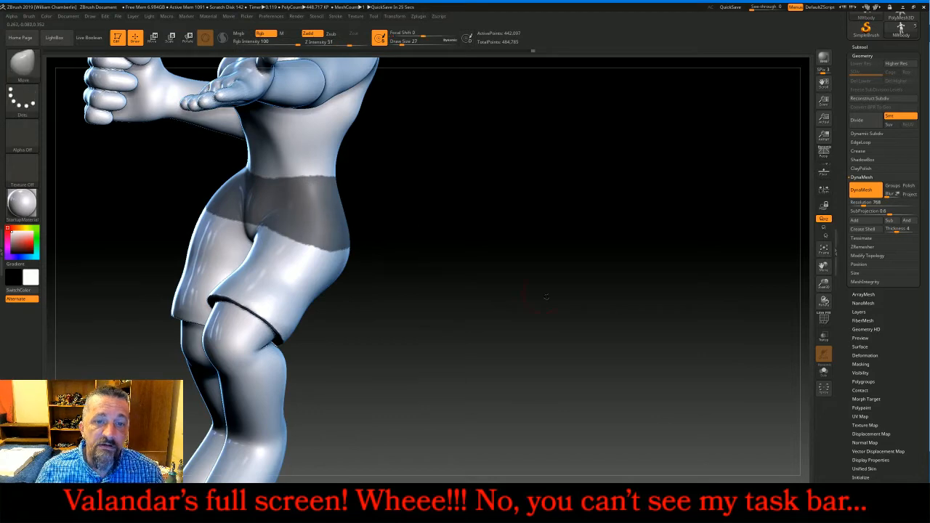
drag(378, 231, 571, 296)
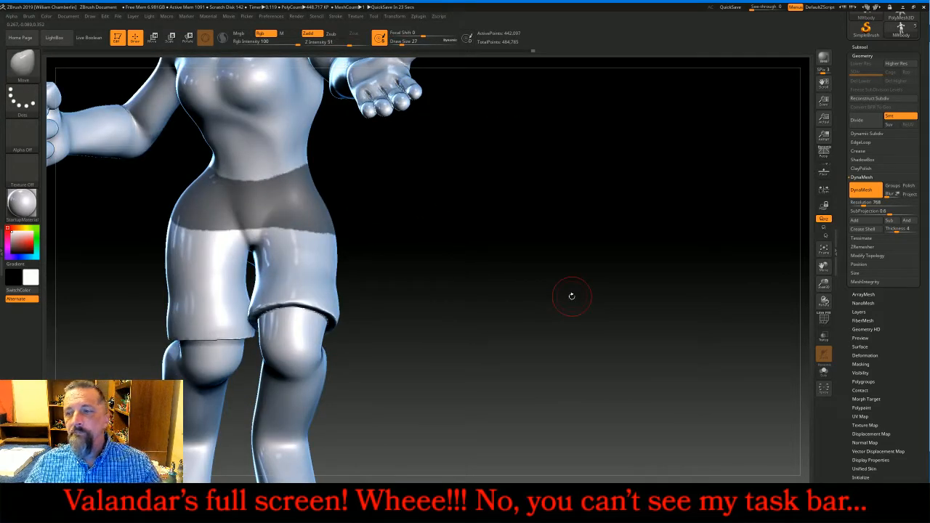
click(860, 48)
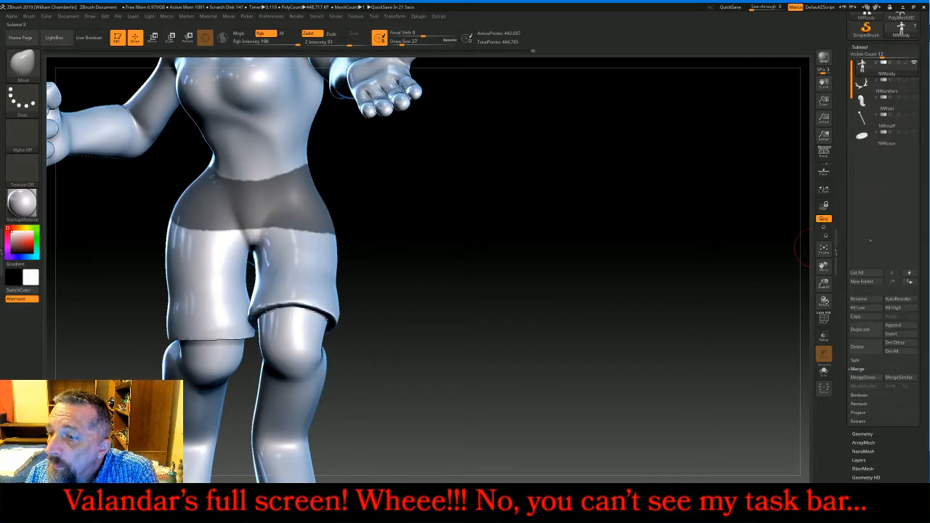
click(857, 421)
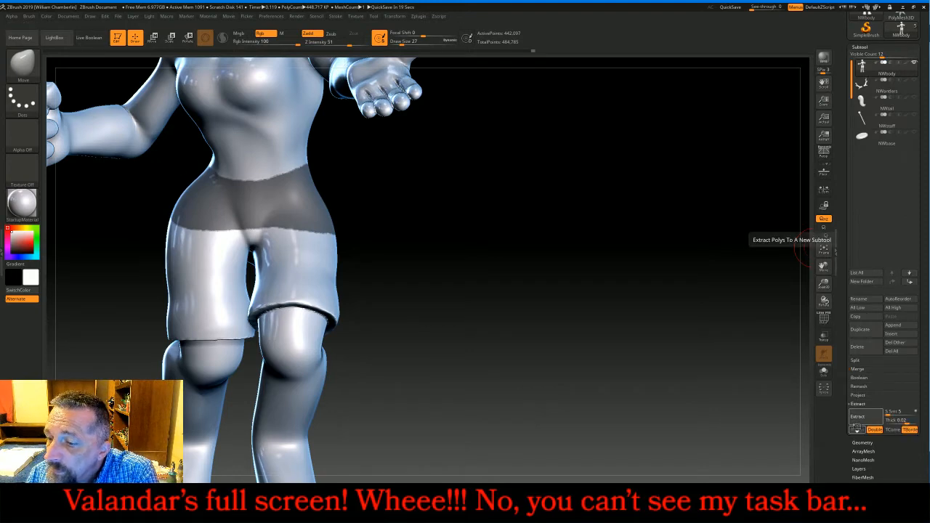
click(857, 416)
click(858, 430)
ctrl+drag(640, 275, 660, 307)
click(872, 69)
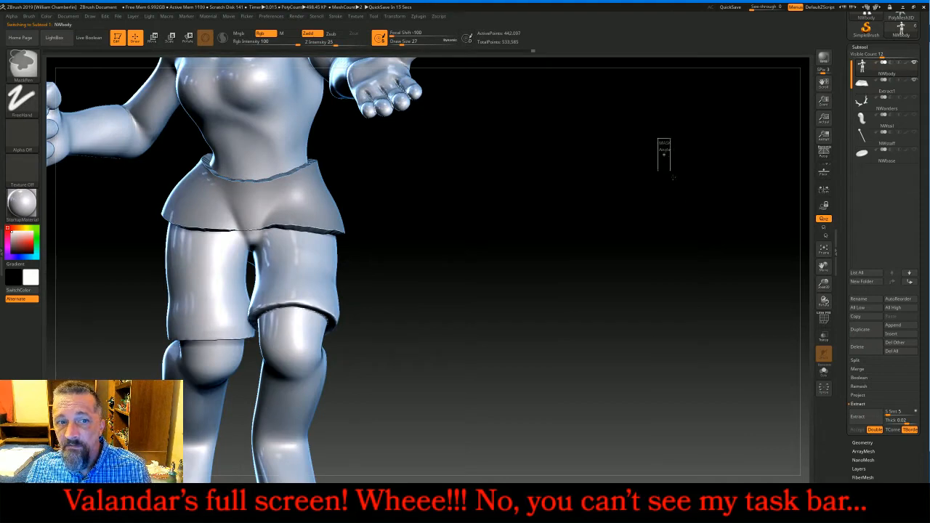
Select the extracted waistband subtool and DynaMesh it at resolution 256
click(885, 88)
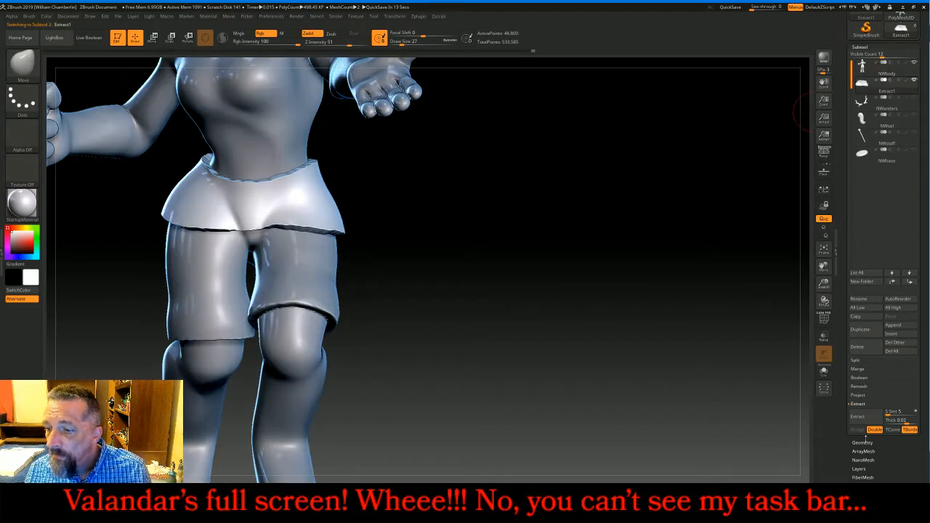
click(862, 443)
click(874, 203)
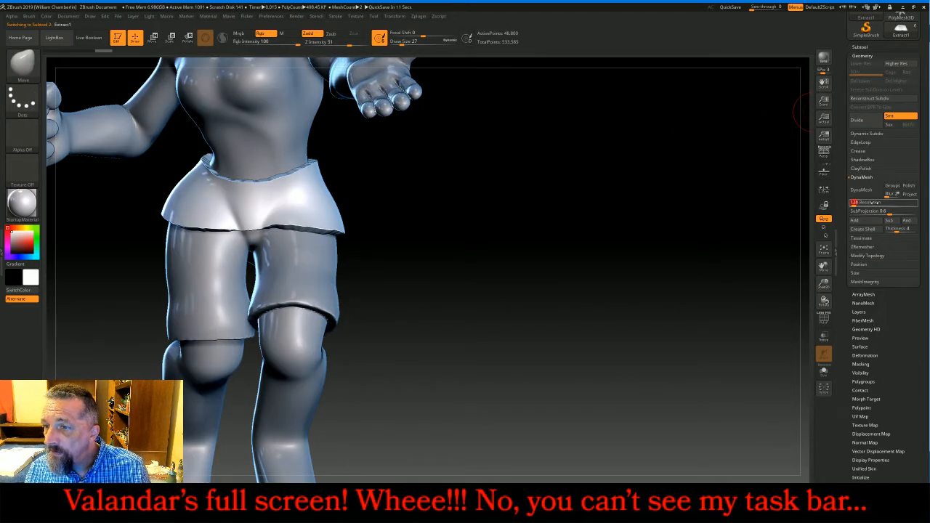
key(Return)
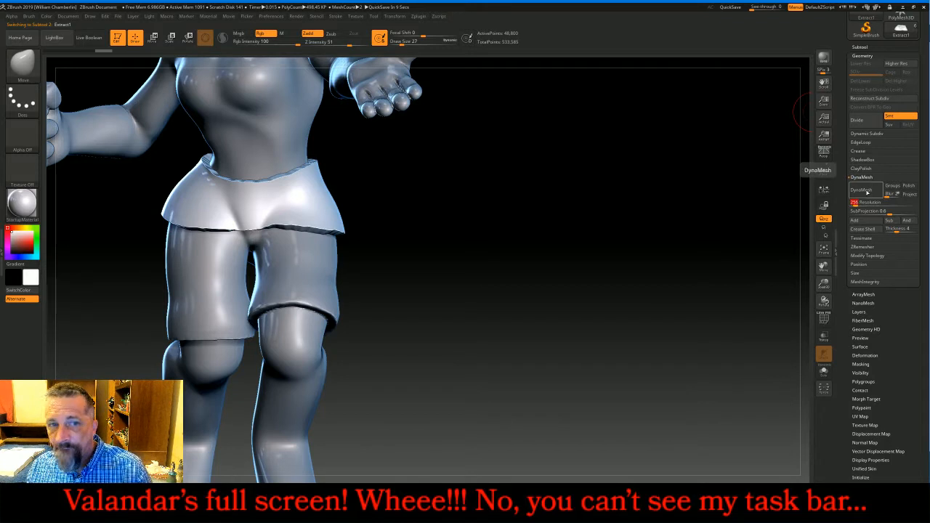
click(862, 190)
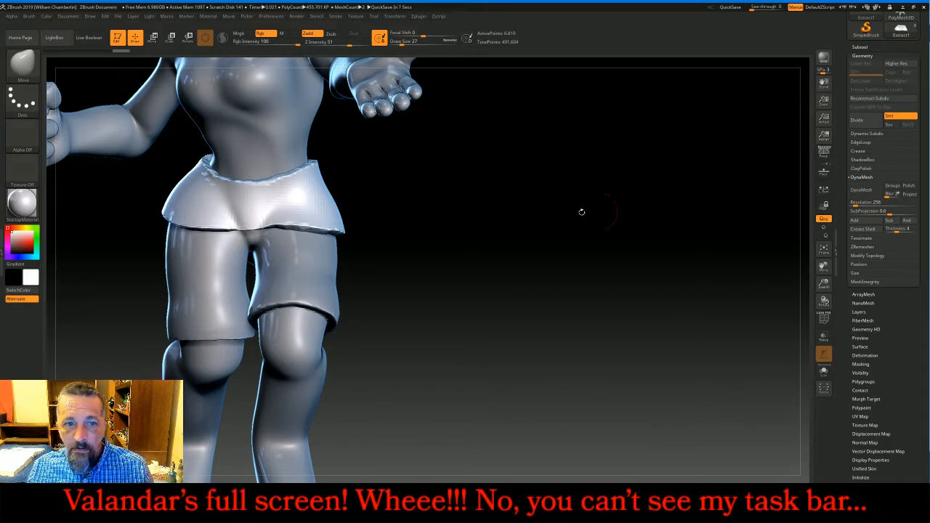
Smooth the waistband's lower edge into the shorts across the front and back, using the Smooth brush at draw size 47
key(bracketright)
key(bracketright)
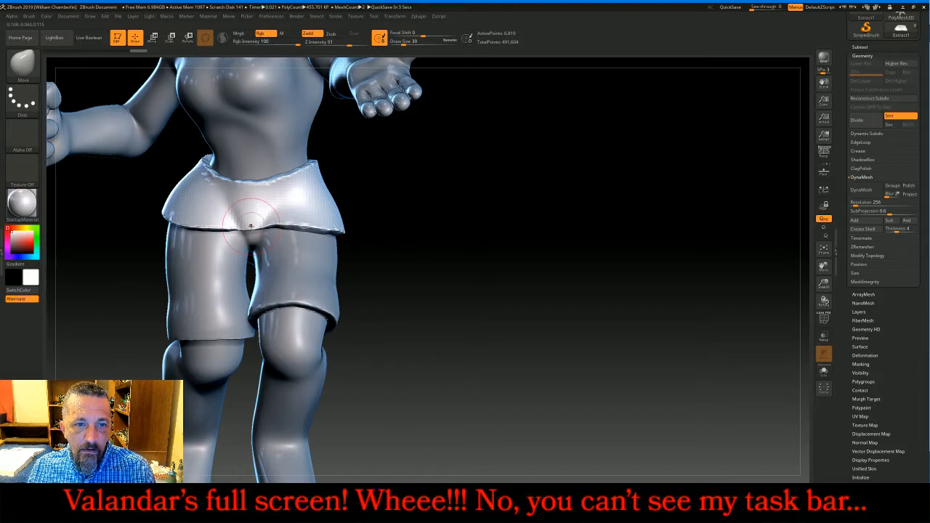
key(bracketright)
key(bracketright)
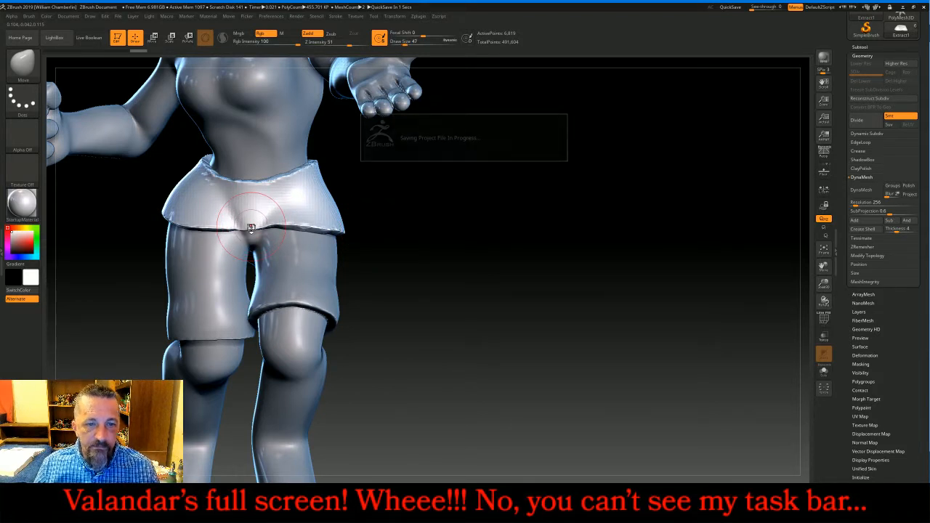
key(shift)
mouse_move(346, 228)
shift+mouse_down()
mouse_move(333, 227)
mouse_move(339, 218)
mouse_move(191, 222)
mouse_move(179, 216)
mouse_move(178, 189)
mouse_move(183, 213)
mouse_move(179, 194)
mouse_move(214, 222)
mouse_move(322, 215)
mouse_move(287, 220)
mouse_move(291, 238)
mouse_move(156, 241)
shift+mouse_up()
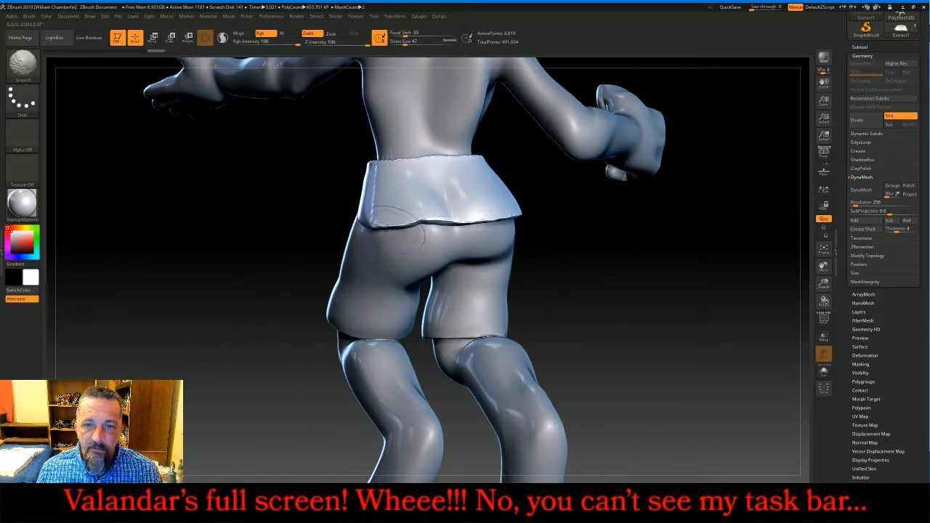
mouse_move(404, 221)
shift+mouse_down()
mouse_move(372, 216)
mouse_move(487, 214)
mouse_move(508, 200)
mouse_move(464, 215)
mouse_move(366, 213)
mouse_move(378, 181)
mouse_move(371, 209)
mouse_move(419, 214)
mouse_move(464, 201)
mouse_move(444, 209)
mouse_move(458, 199)
mouse_move(427, 199)
shift+mouse_up()
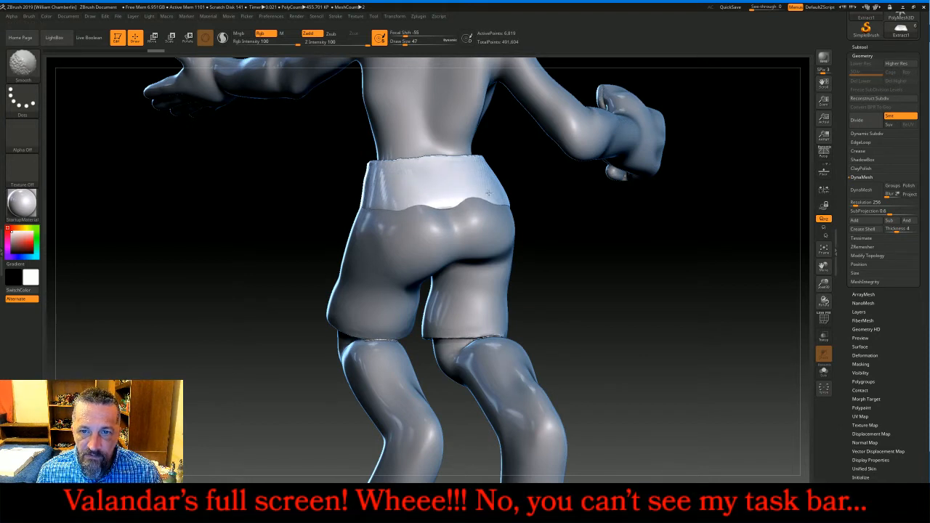
mouse_move(454, 210)
shift+mouse_down()
mouse_move(384, 204)
mouse_move(365, 190)
shift+mouse_up()
Smooth the remaining lower edges of the waistband at the front, sides and back with the Smooth brush at draw size 23
mouse_move(320, 224)
mouse_down()
mouse_move(282, 247)
mouse_move(465, 243)
mouse_up()
shift+drag(357, 208, 369, 194)
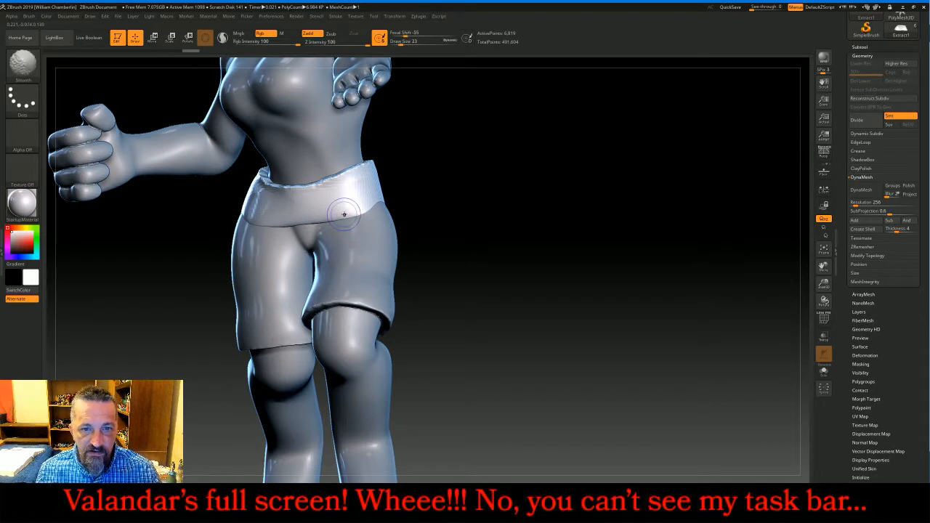
shift+drag(344, 212, 338, 218)
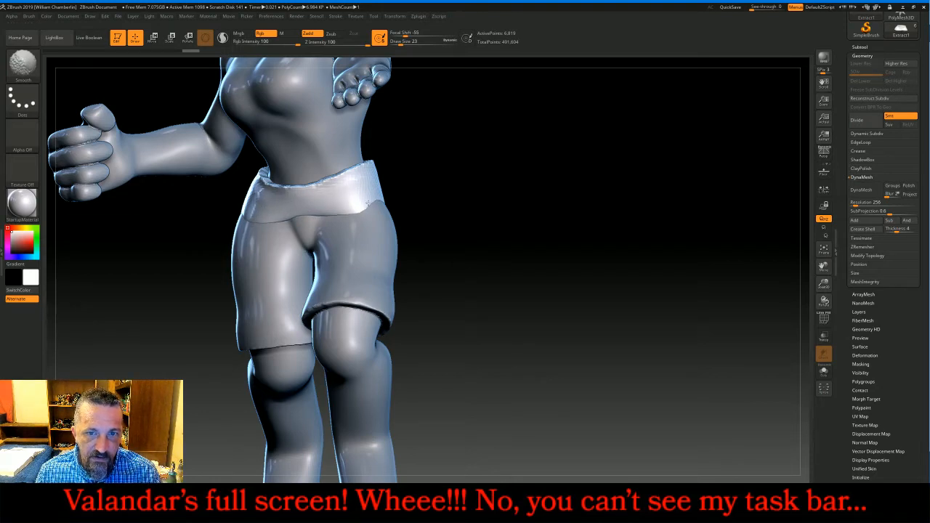
drag(464, 203, 556, 205)
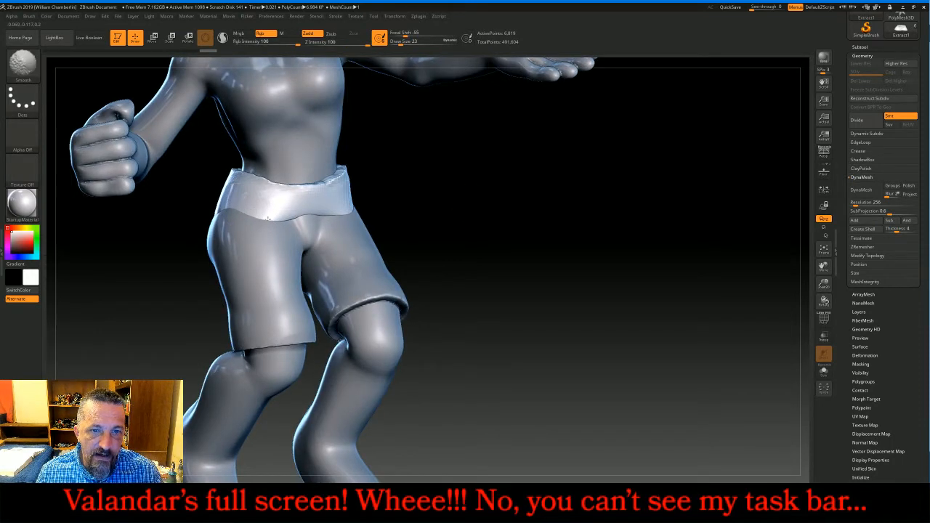
mouse_move(436, 212)
mouse_down()
mouse_move(484, 197)
mouse_move(507, 201)
mouse_up()
shift+drag(208, 189, 185, 211)
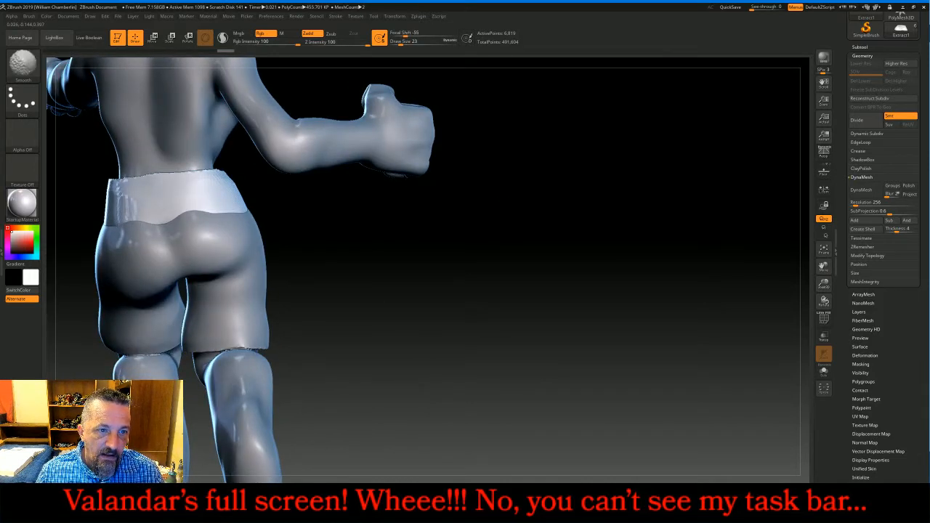
mouse_move(120, 193)
shift+mouse_down()
mouse_move(126, 211)
mouse_move(132, 205)
shift+mouse_up()
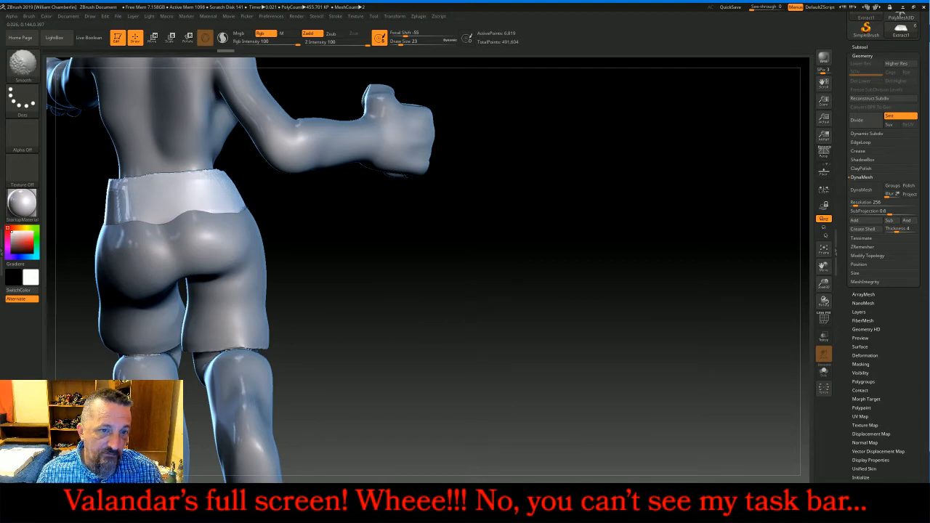
mouse_move(136, 206)
shift+mouse_down()
mouse_move(113, 190)
mouse_move(107, 203)
shift+mouse_up()
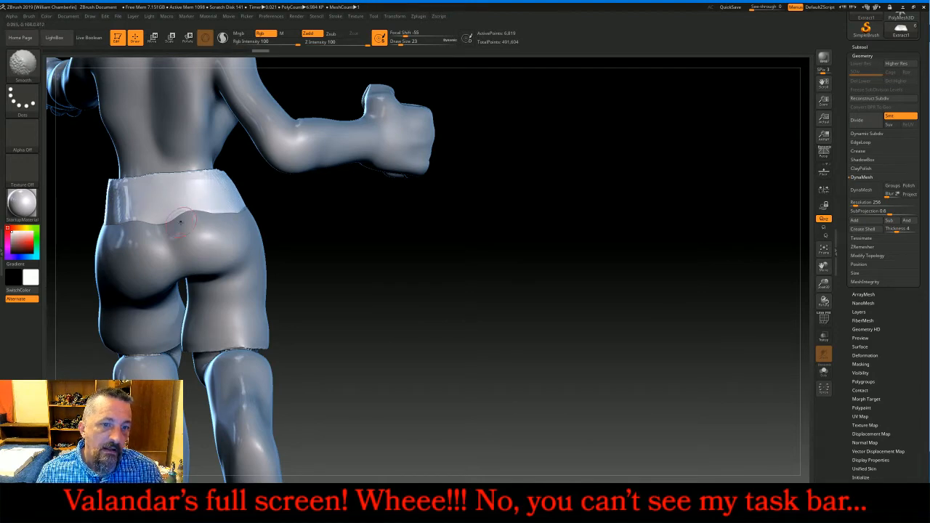
Divide the waistband mesh up to subdivision level 4 and delete its lower subdivision levels
drag(312, 231, 459, 241)
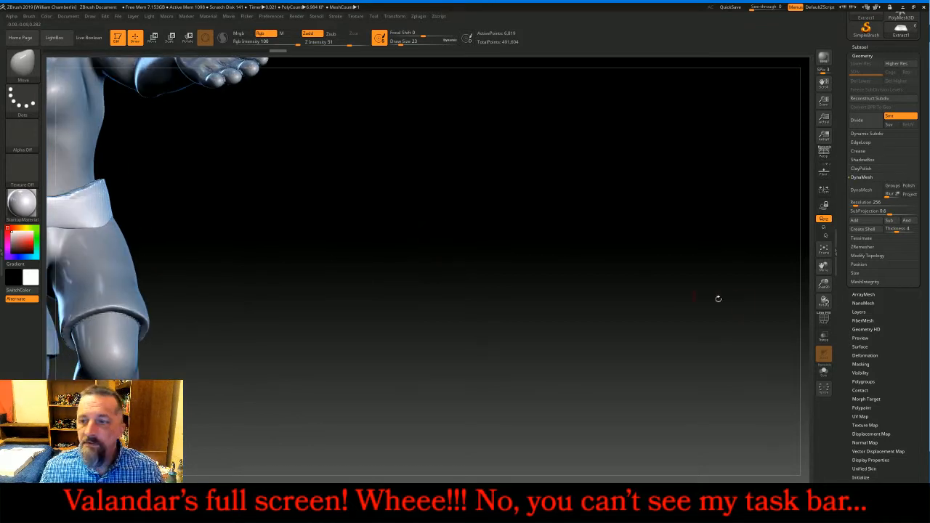
key(f)
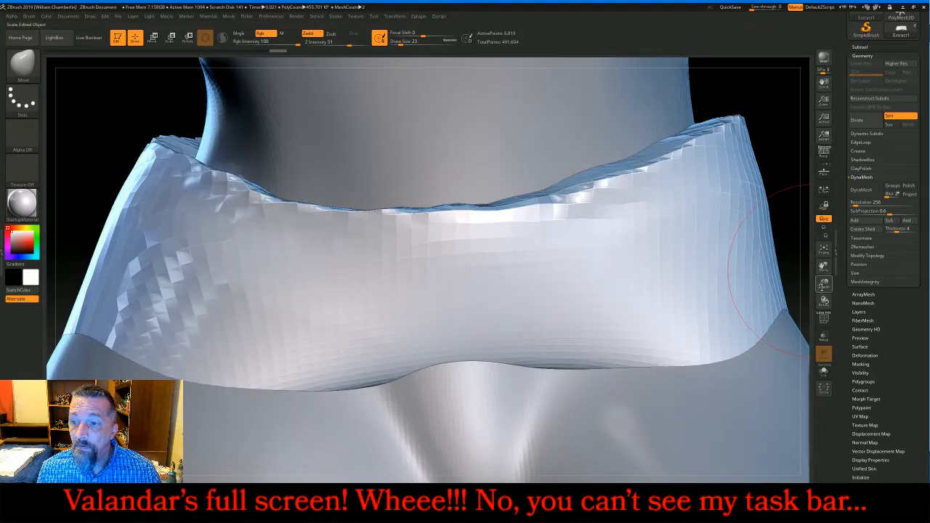
click(825, 254)
drag(782, 266, 737, 272)
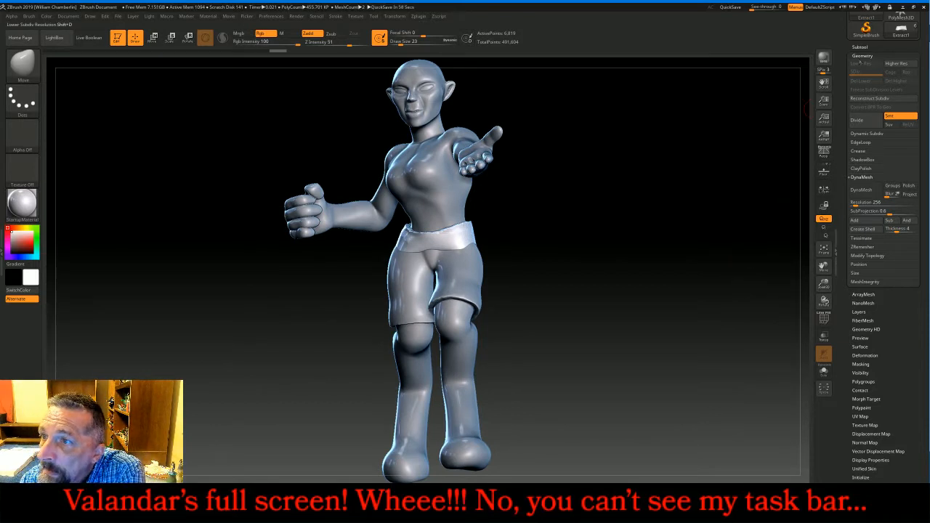
click(859, 120)
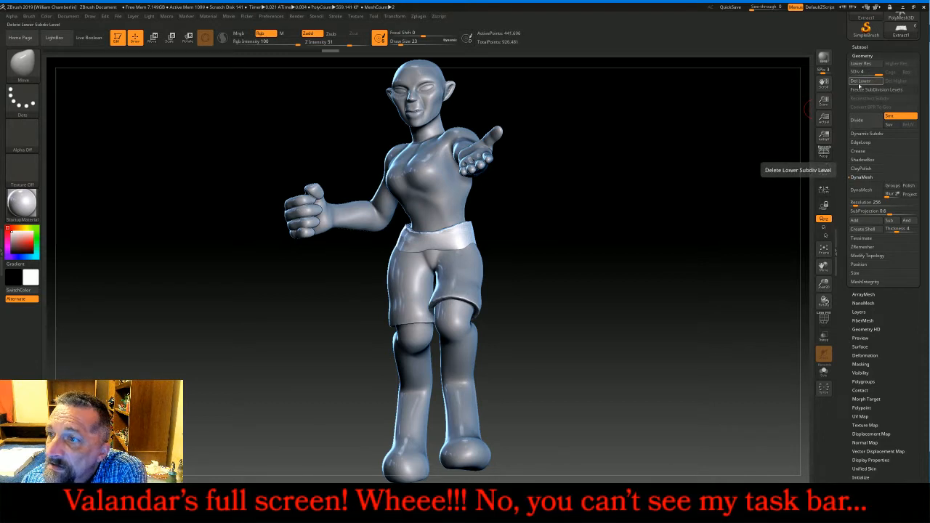
Merge the NWbody subtool down with the extracted waistband and re-DynaMesh the combined mesh
click(859, 47)
click(861, 69)
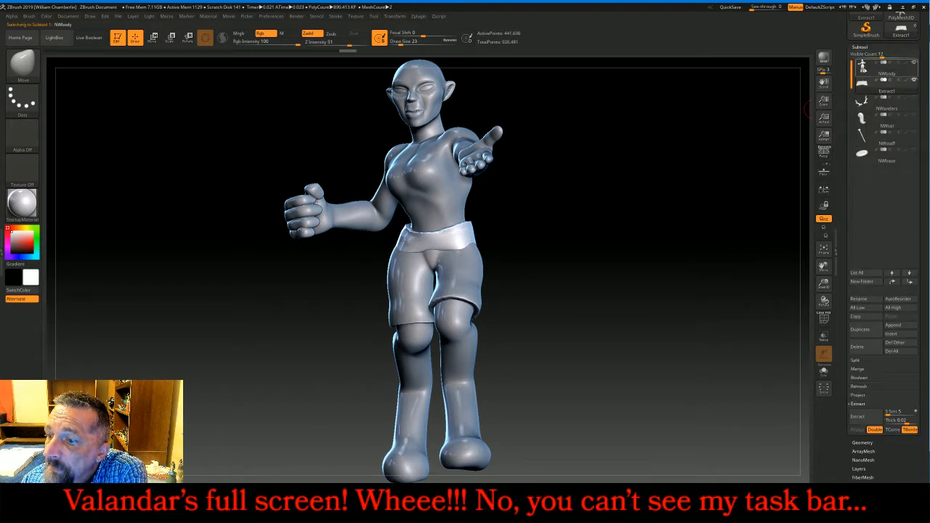
click(868, 369)
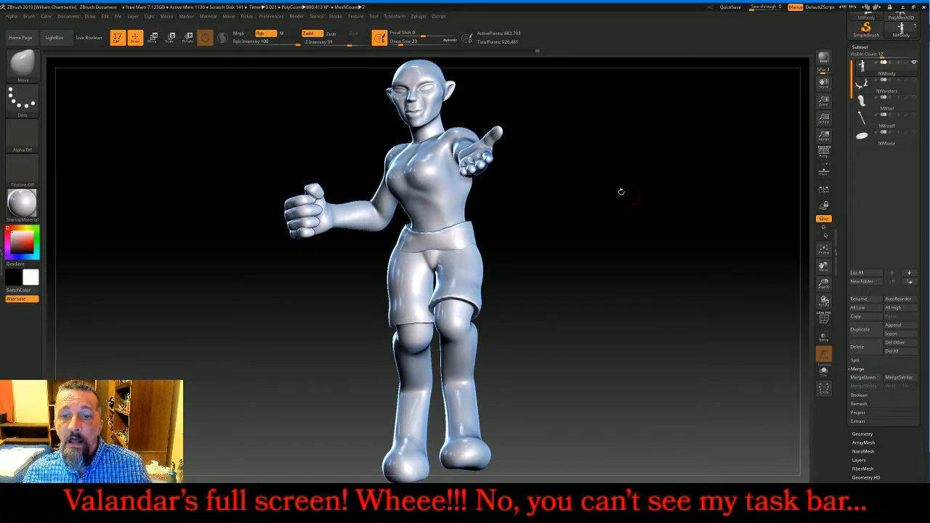
ctrl+drag(600, 162, 683, 288)
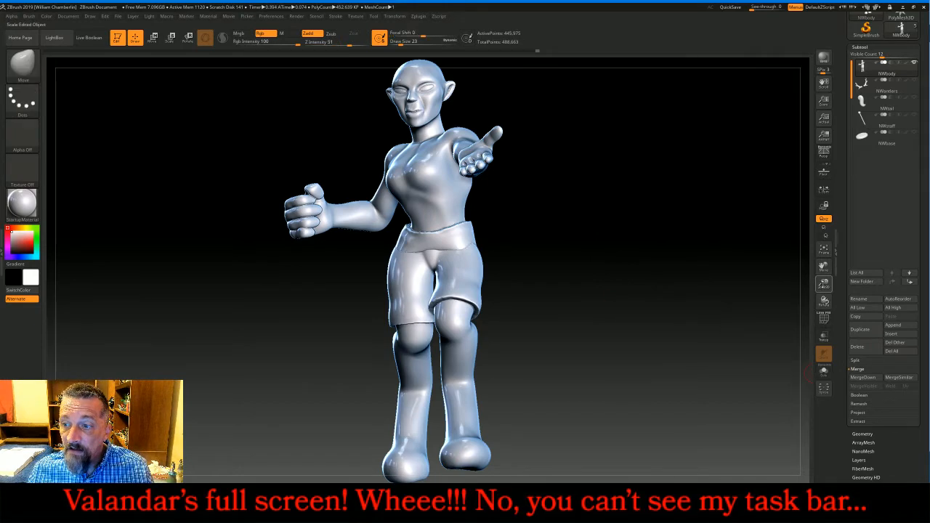
Smooth away the seam between the waistband and the shorts around the front, sides and back with the Smooth brush at draw size 23
drag(824, 284, 645, 315)
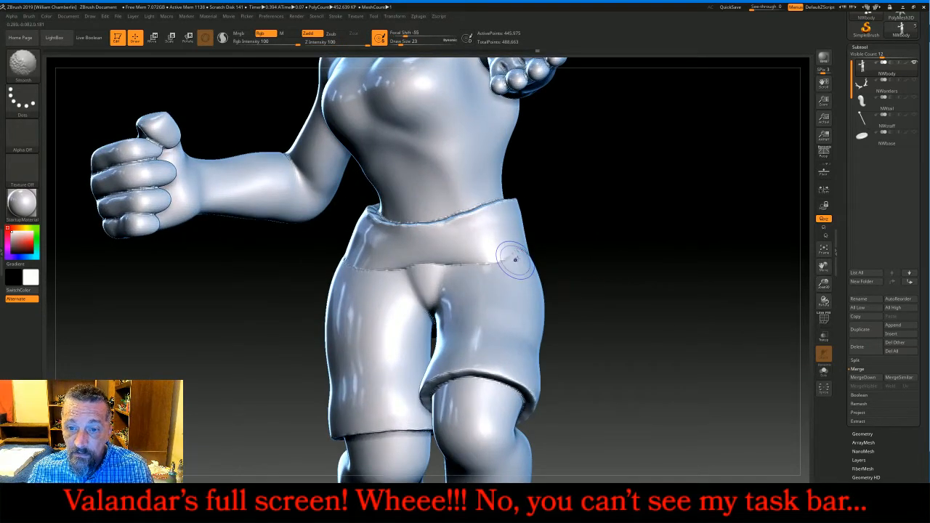
shift+drag(504, 253, 411, 263)
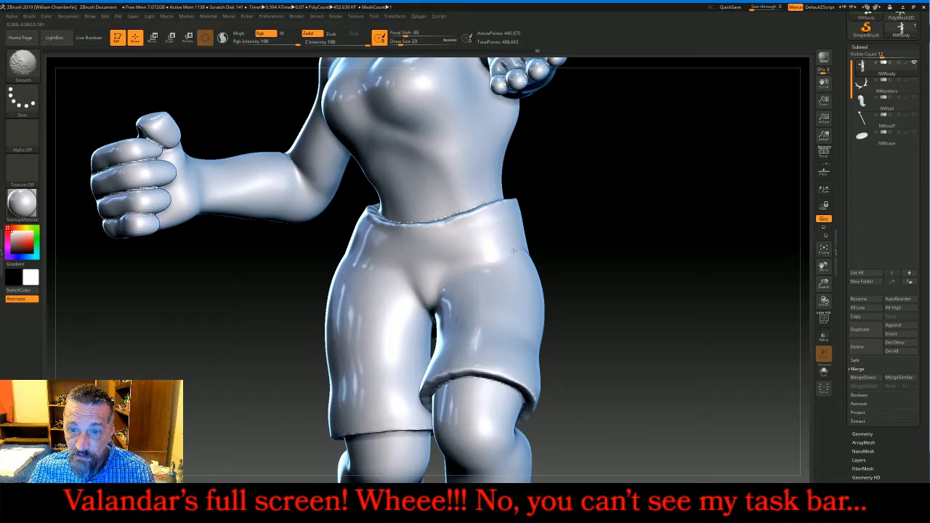
drag(614, 260, 544, 259)
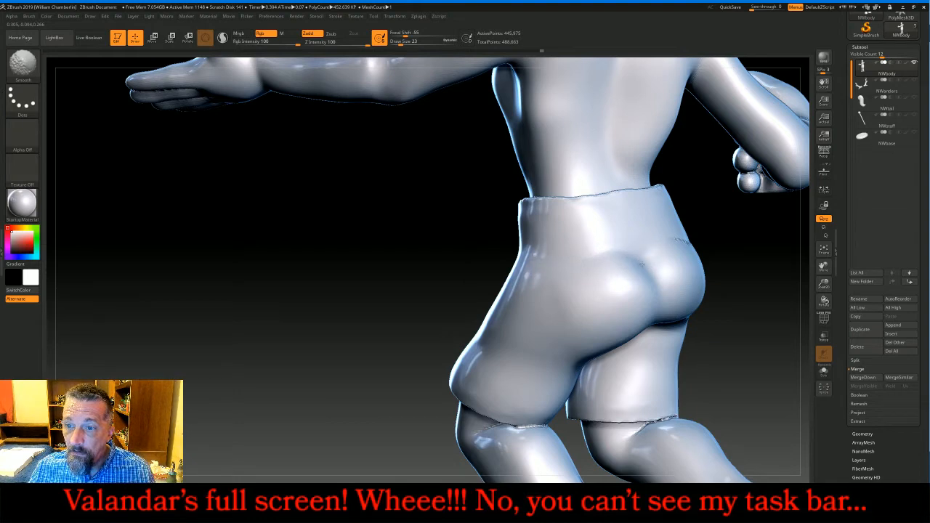
drag(747, 282, 683, 288)
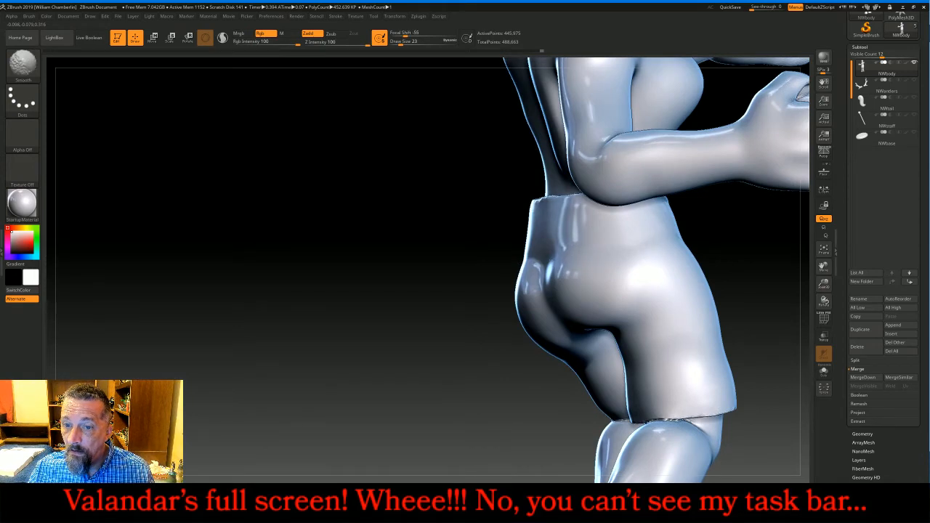
mouse_move(589, 252)
mouse_down()
mouse_move(425, 281)
mouse_move(443, 289)
mouse_up()
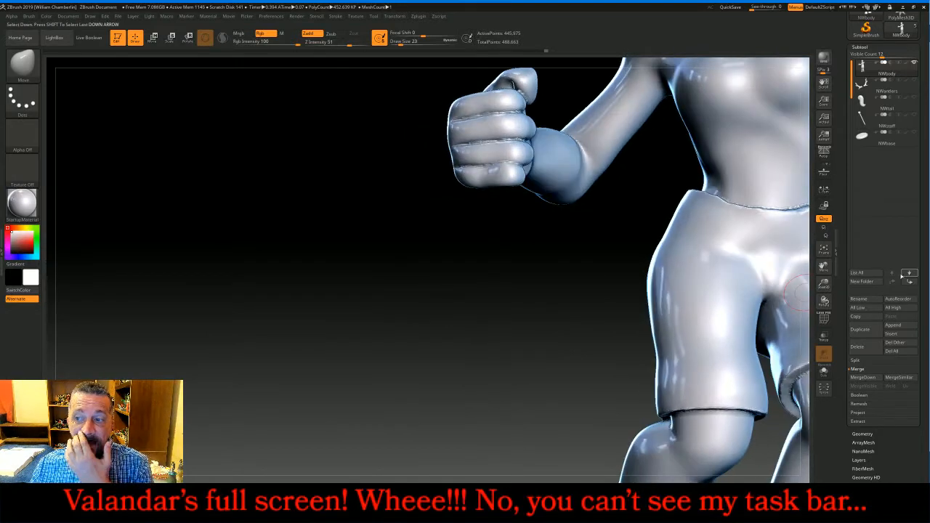
Draw the first rope belt section across the front of the waistband with Rope_Brush at draw size 16
click(824, 249)
drag(676, 250, 556, 240)
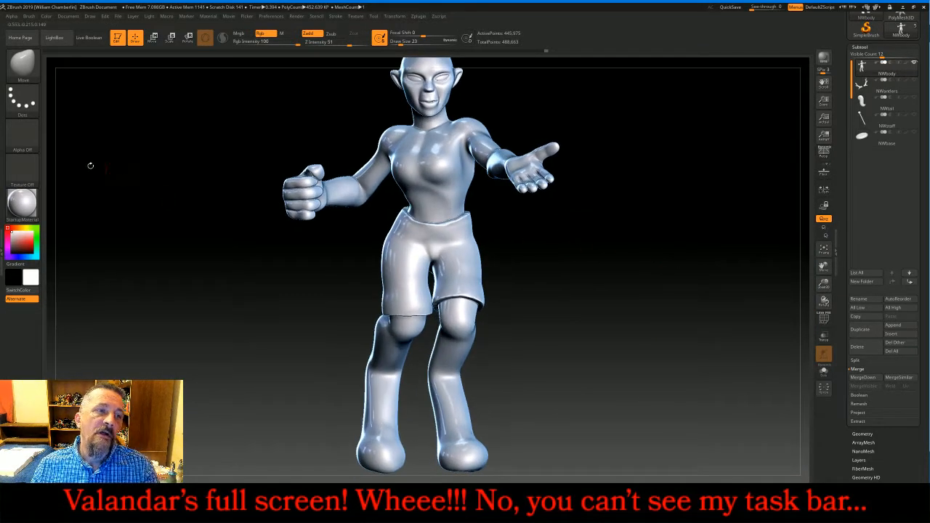
click(22, 66)
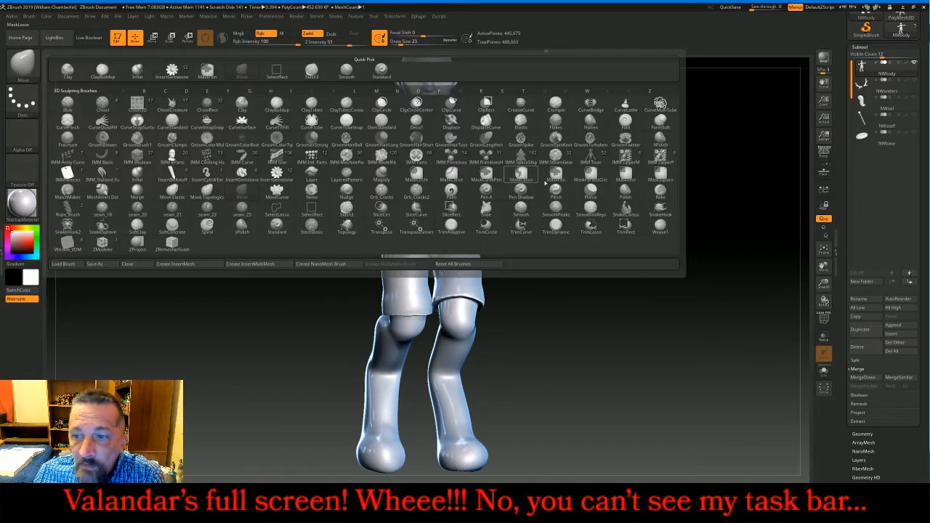
click(68, 213)
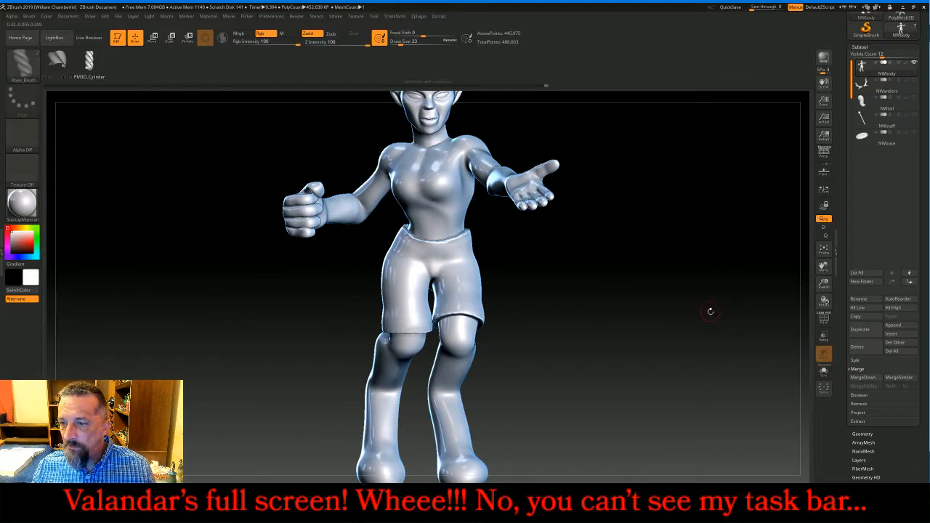
drag(710, 311, 759, 292)
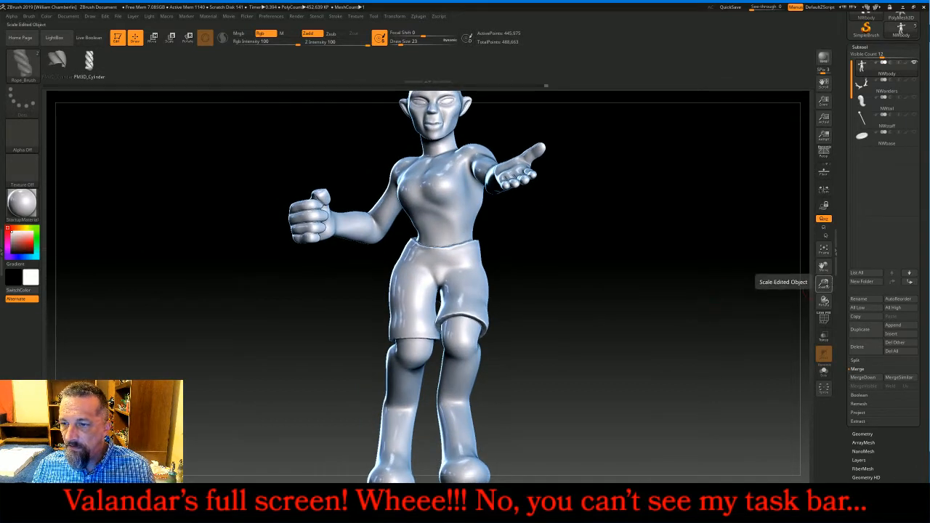
drag(824, 282, 685, 306)
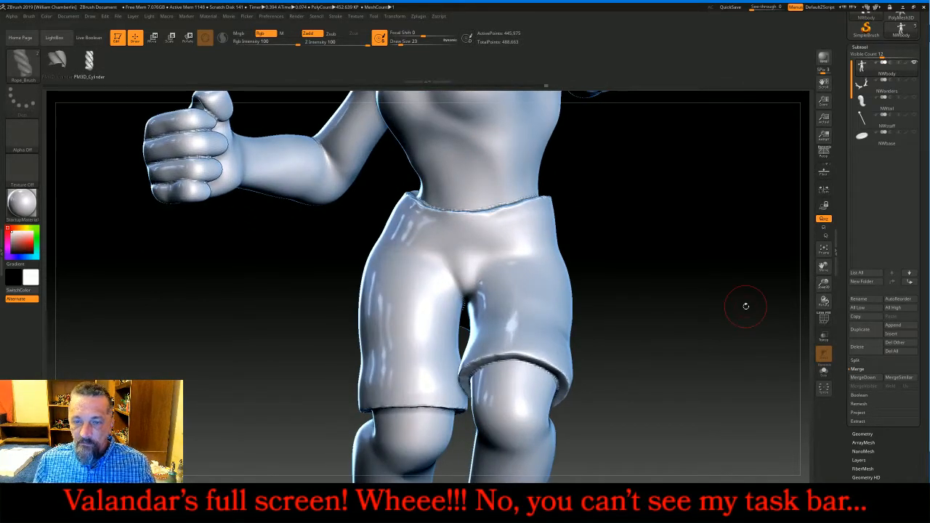
mouse_move(618, 185)
mouse_down()
mouse_move(651, 200)
mouse_move(640, 204)
mouse_up()
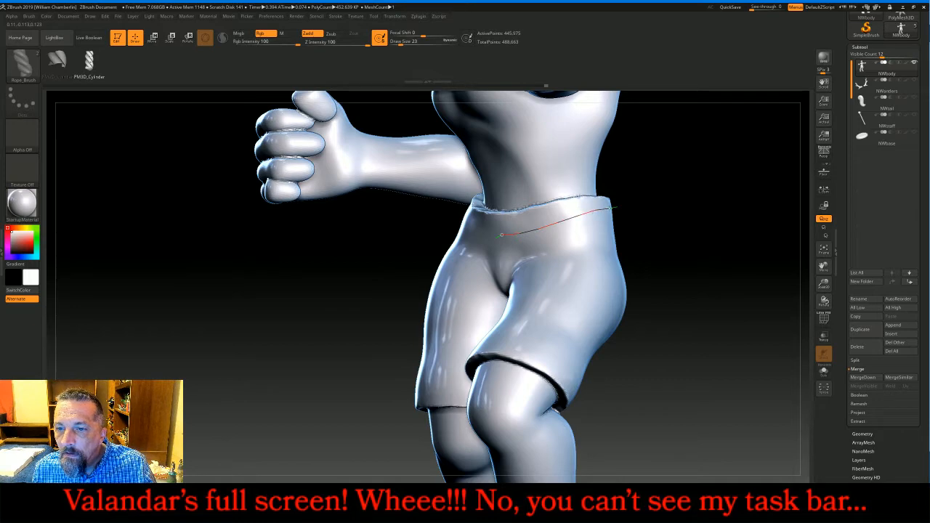
drag(611, 208, 615, 208)
key(ctrl+z)
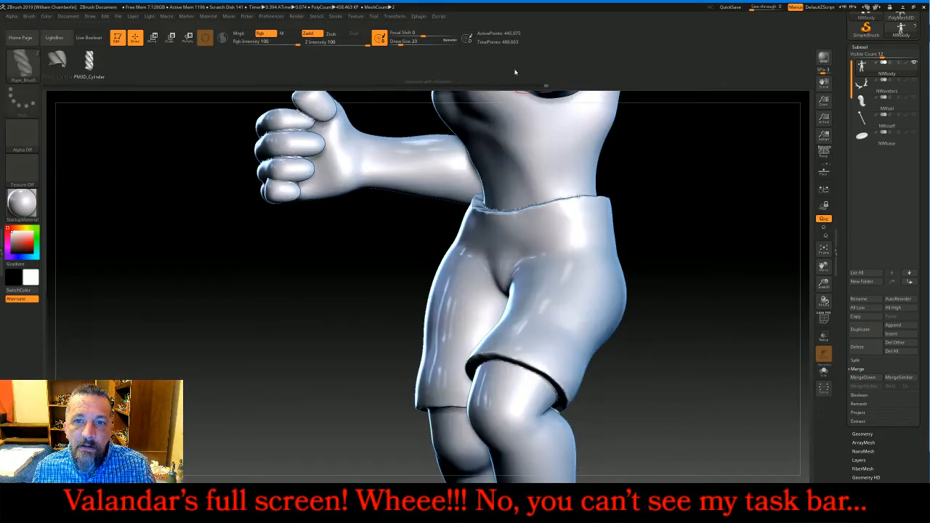
click(400, 44)
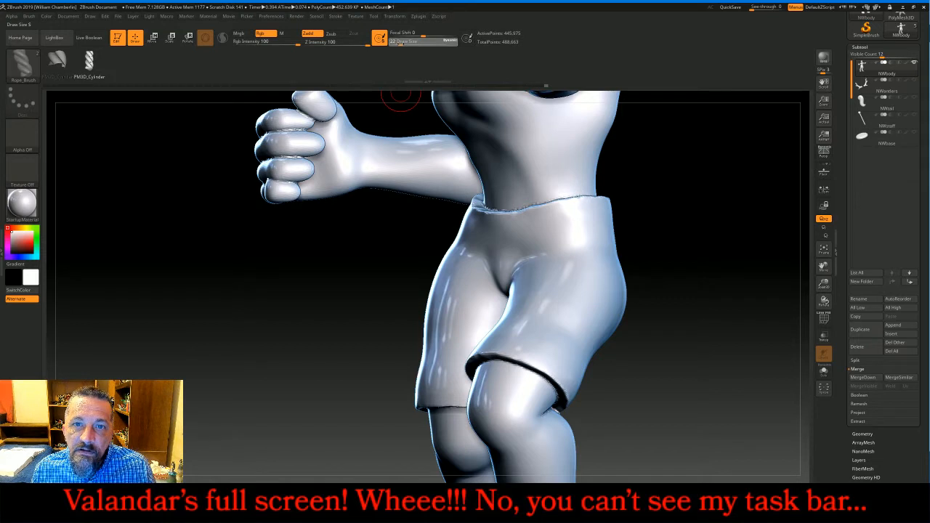
drag(400, 44, 393, 41)
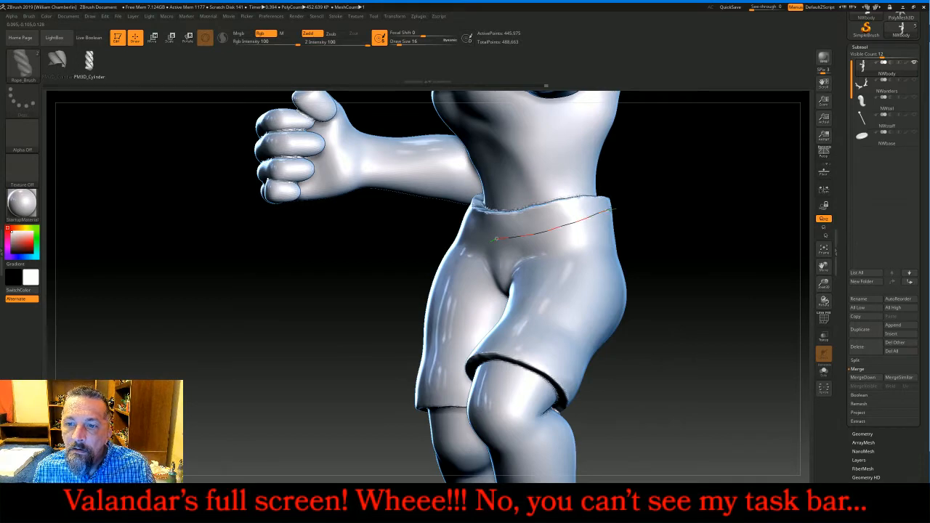
drag(613, 210, 622, 208)
Extend the rope belt from its open end around the side and back of the hips, closing it at the front
drag(711, 214, 685, 283)
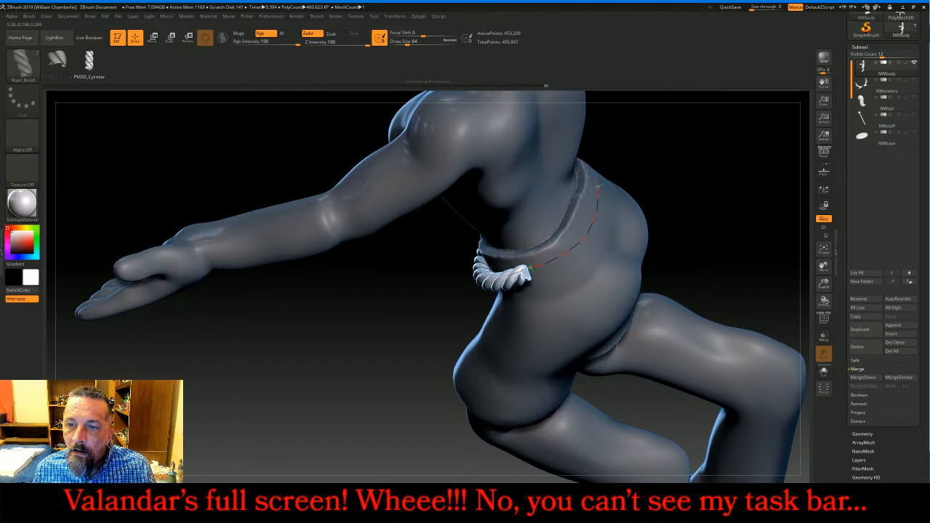
click(594, 174)
key(ctrl+z)
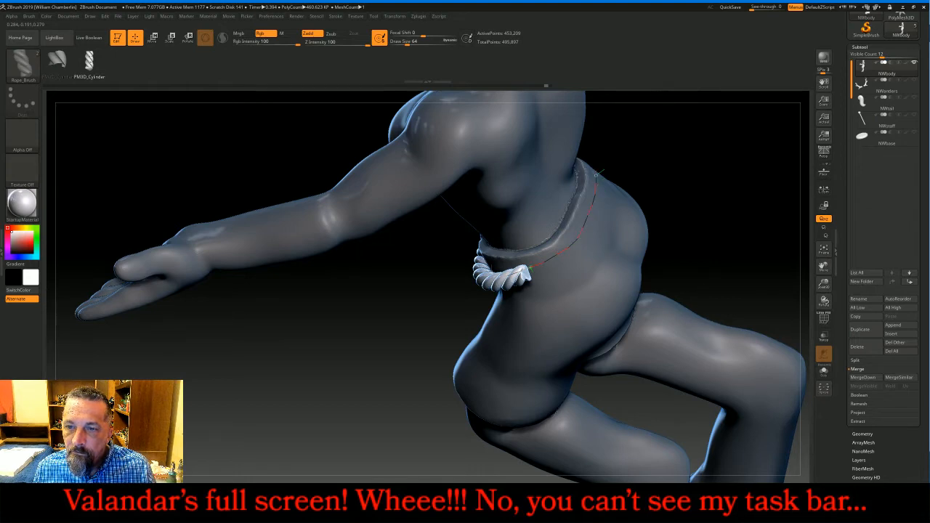
click(595, 168)
mouse_move(737, 177)
mouse_down()
mouse_move(730, 290)
mouse_move(748, 305)
mouse_move(690, 297)
mouse_move(683, 316)
mouse_move(649, 312)
mouse_move(630, 337)
mouse_move(640, 318)
mouse_up()
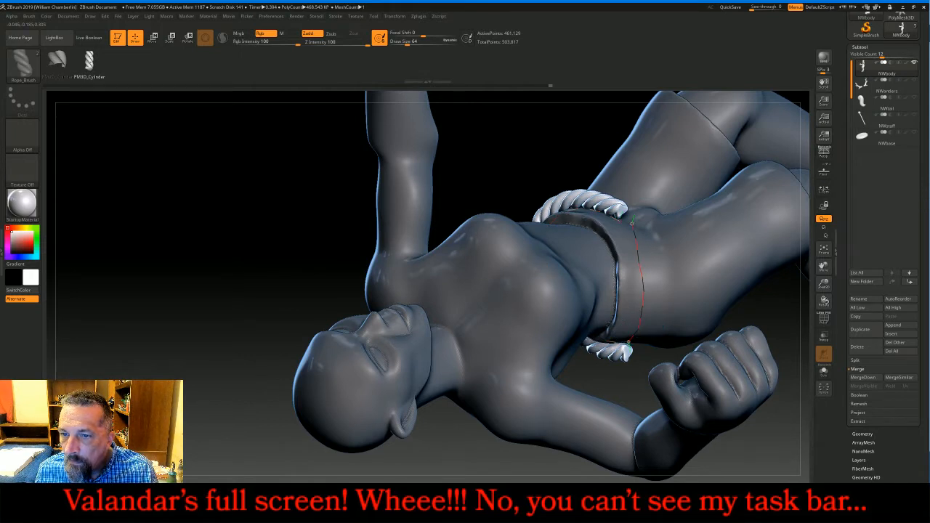
drag(632, 221, 632, 220)
Split the unmasked rope belt from the body into its own subtool
mouse_move(560, 181)
mouse_down()
mouse_move(509, 218)
mouse_move(449, 184)
mouse_move(400, 220)
mouse_move(664, 278)
mouse_up()
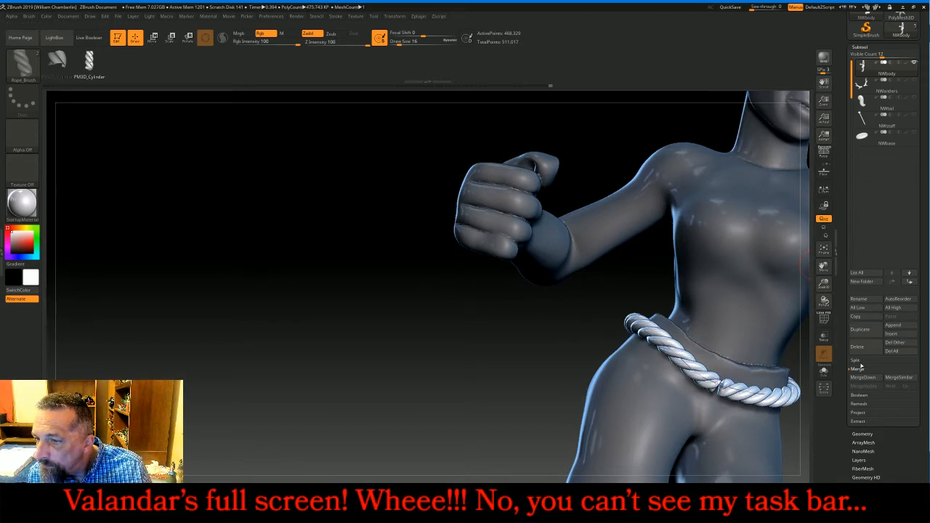
click(858, 361)
click(871, 395)
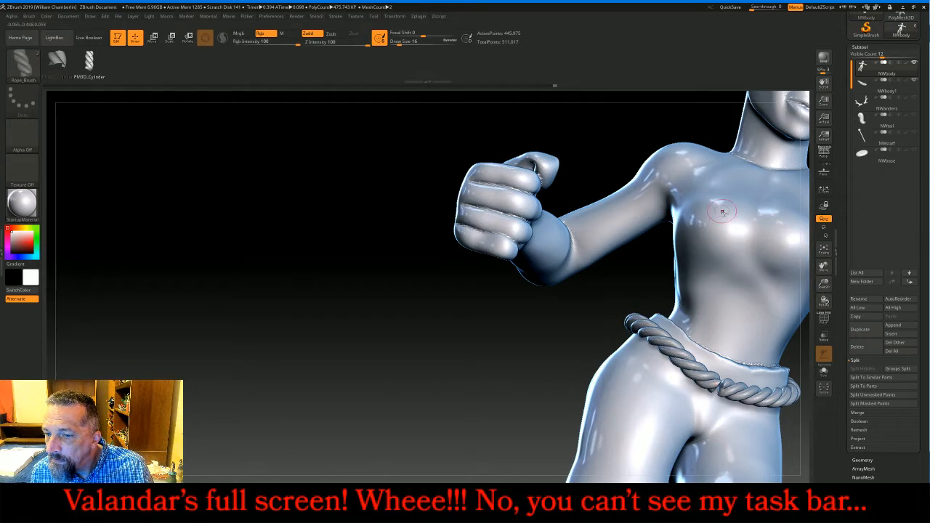
Draw a short rope end hanging diagonally from the belt's front join over the thigh, and split it into its own subtool
mouse_move(823, 266)
mouse_down()
mouse_move(751, 213)
mouse_move(629, 265)
mouse_up()
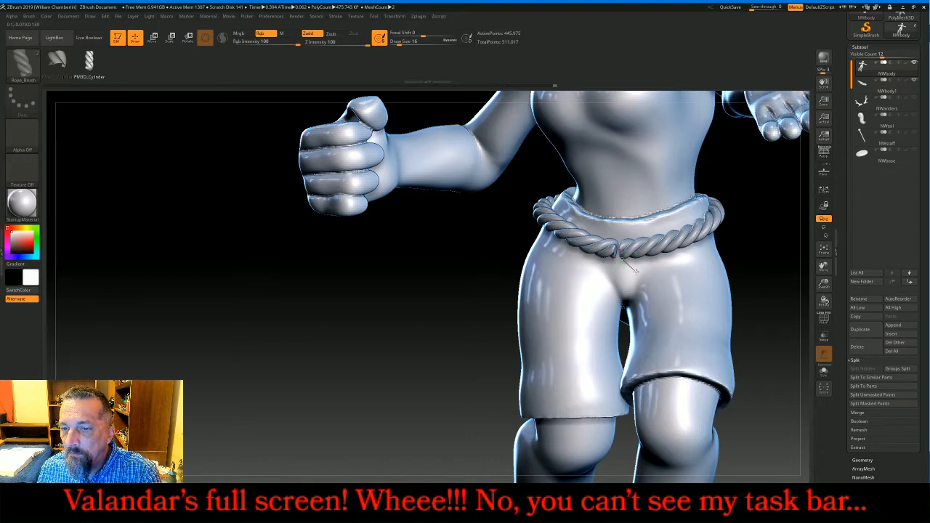
drag(636, 271, 636, 272)
key(ctrl+z)
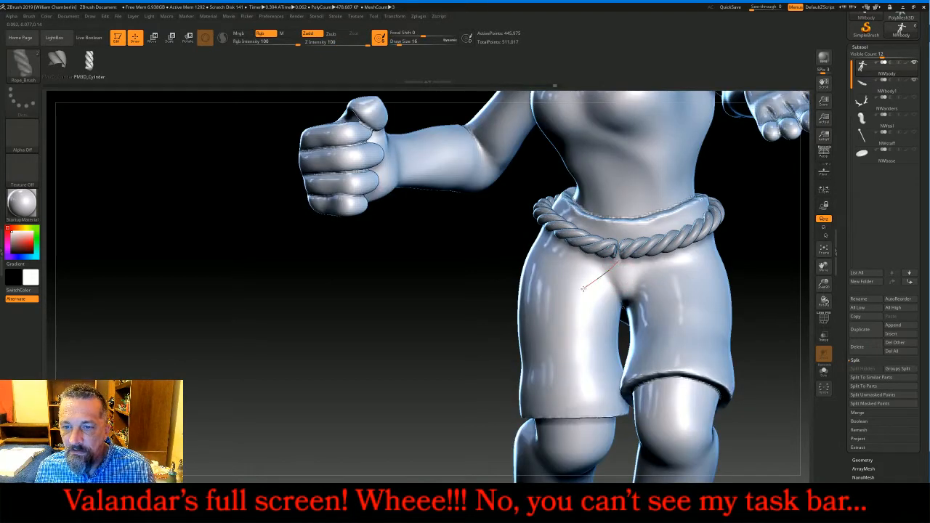
drag(560, 312, 563, 304)
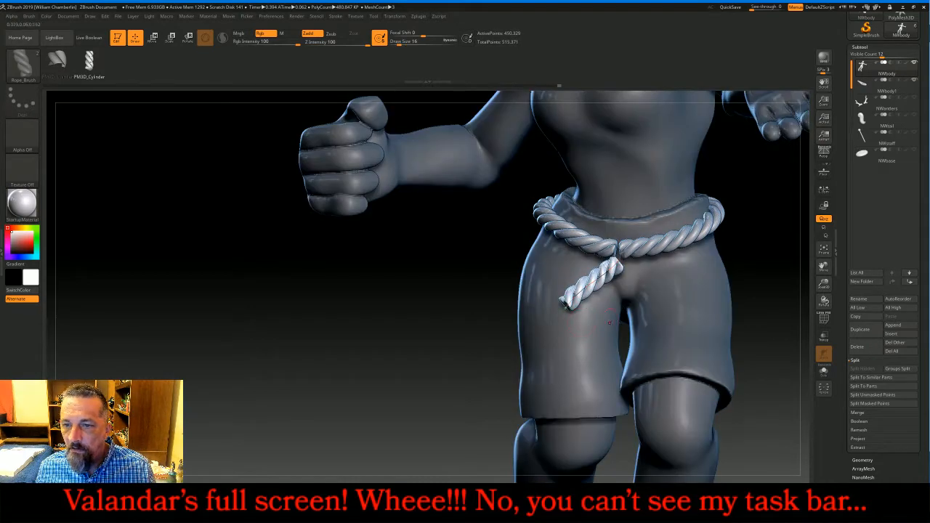
click(869, 403)
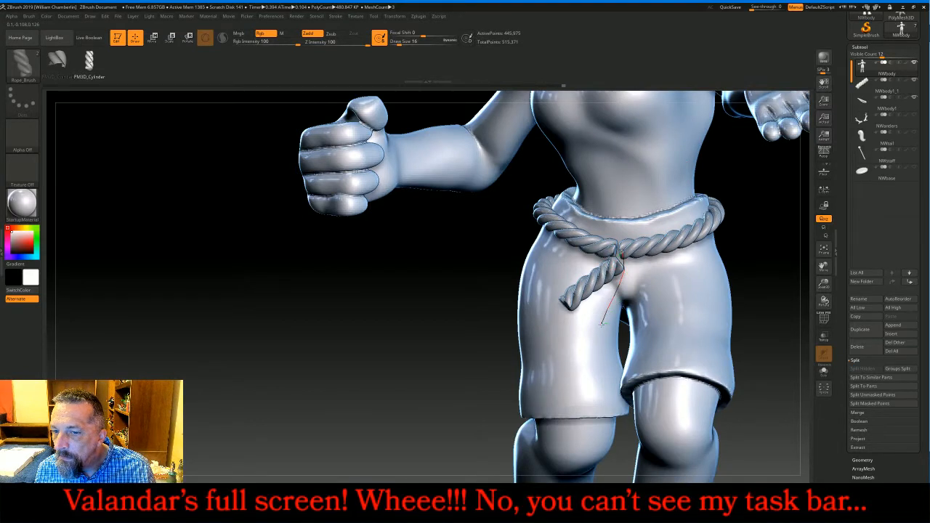
Draw a second, steeper rope end down from the belt's front join with the other ropes ghosted, and split it into its own subtool
drag(593, 356, 594, 355)
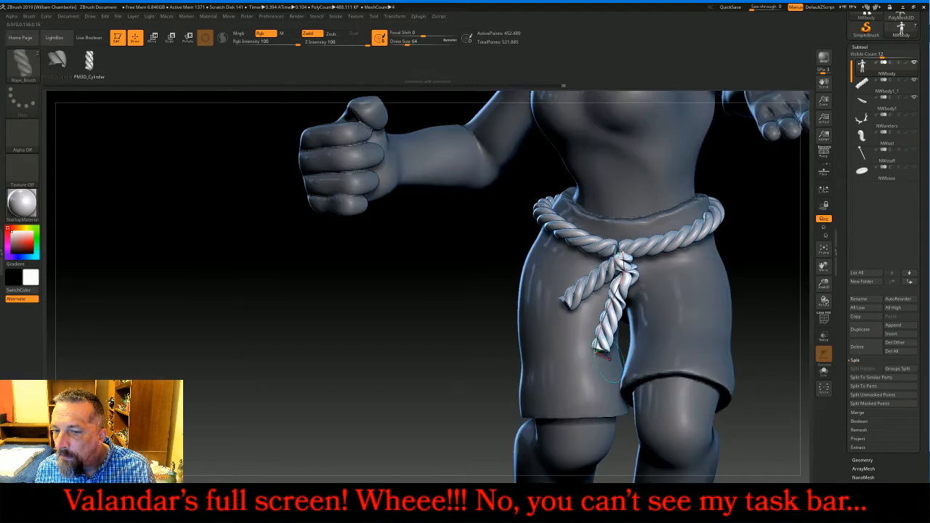
key(ctrl+z)
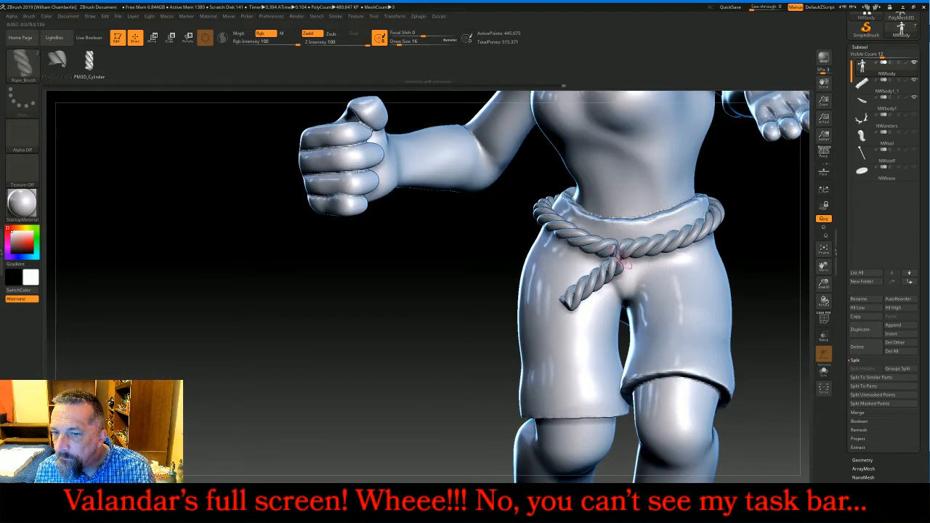
click(823, 335)
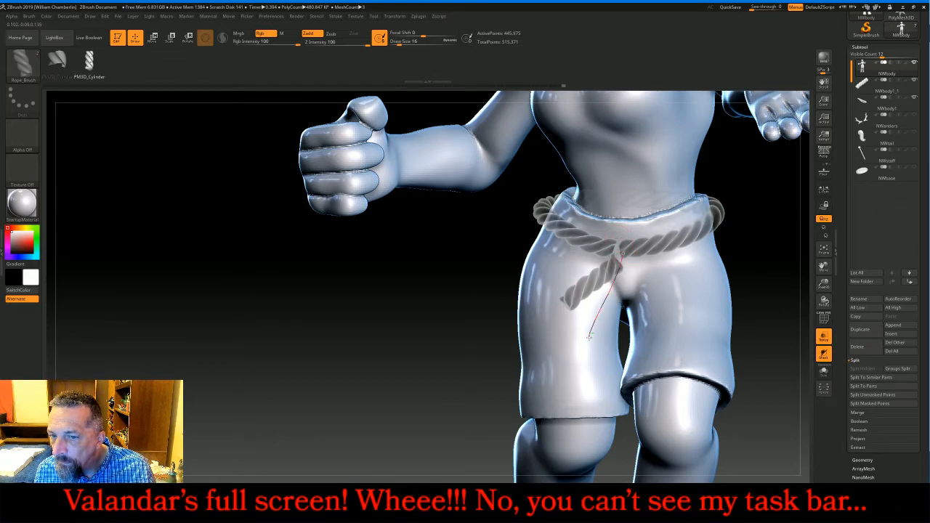
drag(587, 350, 587, 351)
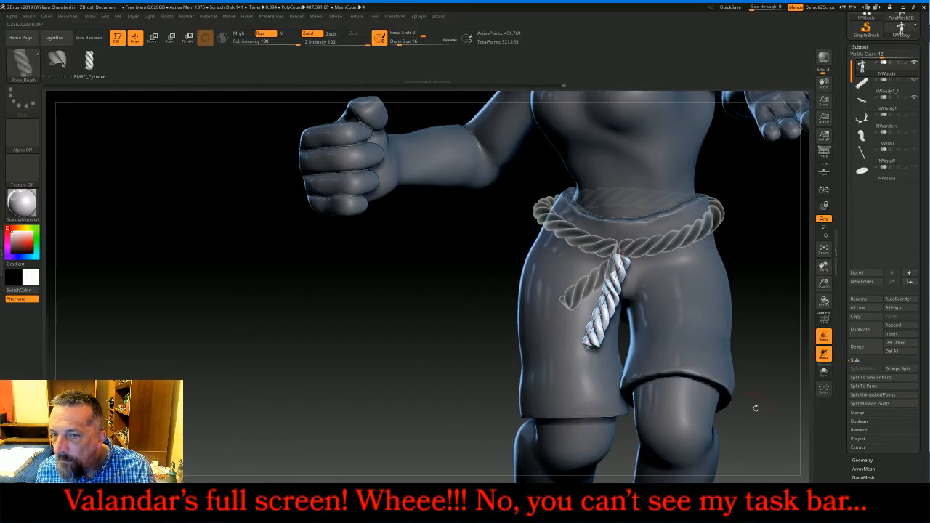
click(872, 394)
click(823, 353)
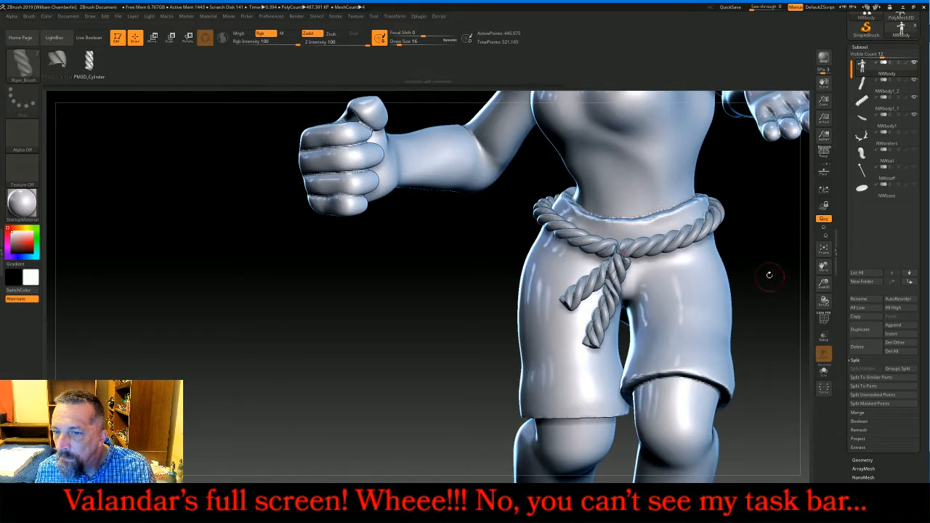
Insert a rope knot over the belt's front join using the knot mesh of the InsertGemstone1 brush, with Imbed set to 0
mouse_move(385, 310)
mouse_down()
mouse_move(404, 312)
mouse_move(336, 301)
mouse_move(389, 315)
mouse_up()
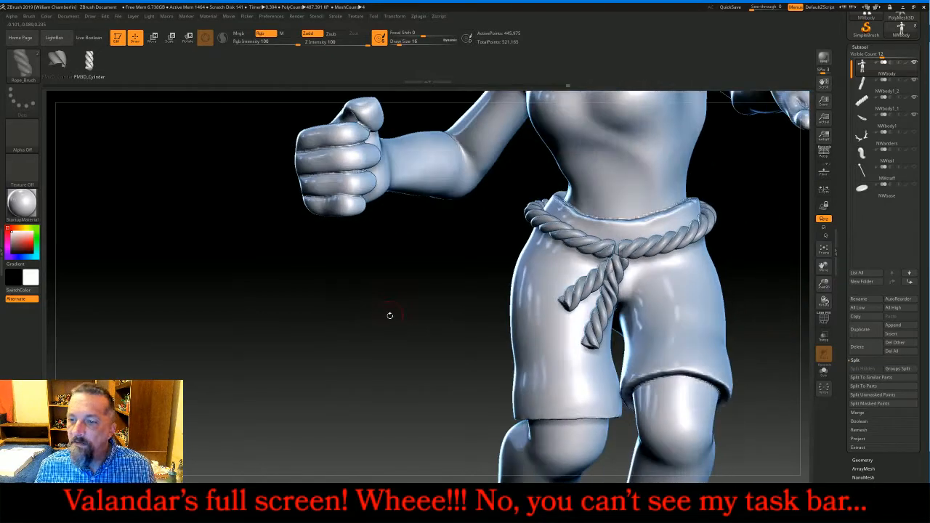
click(825, 336)
click(22, 64)
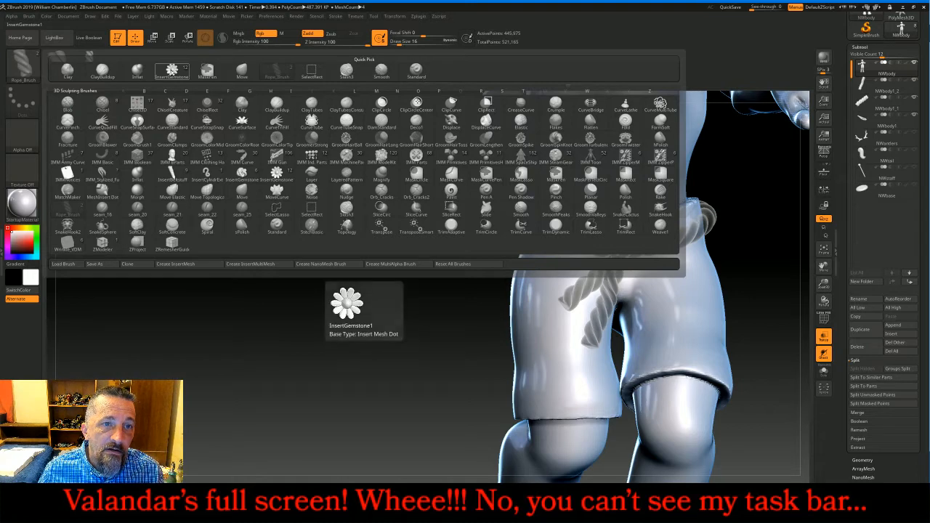
click(171, 70)
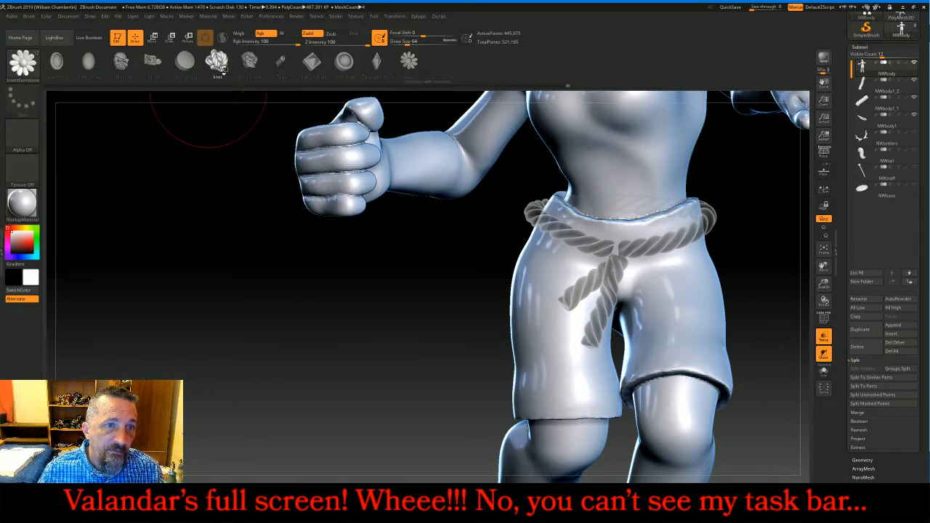
double_click(5, 252)
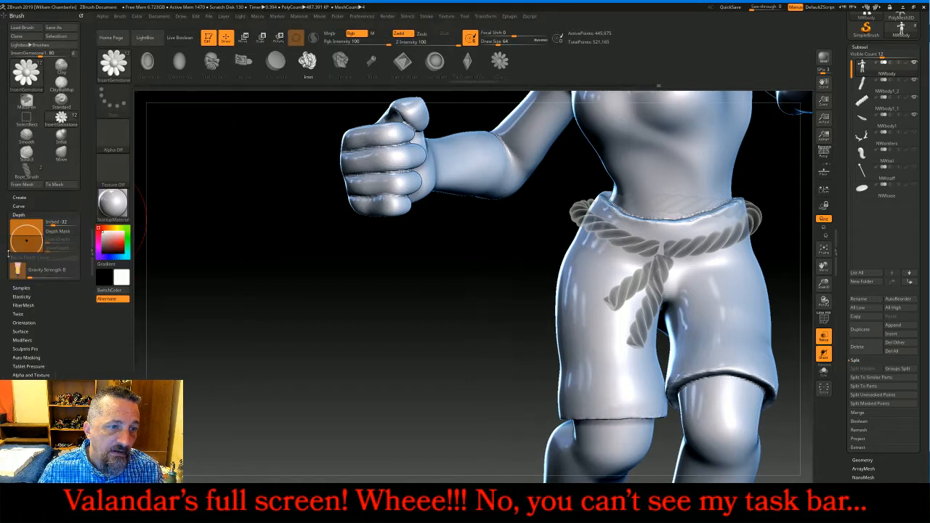
click(60, 224)
text(0)
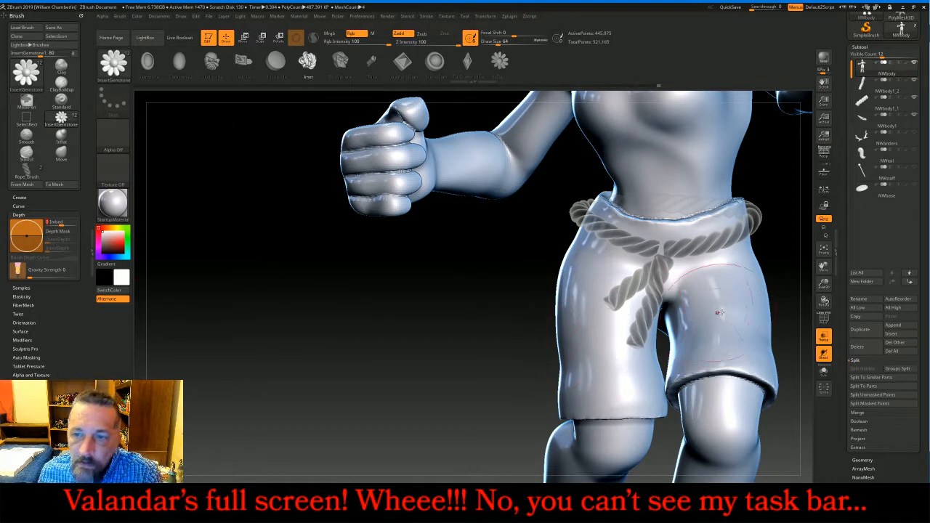
alt+click(658, 249)
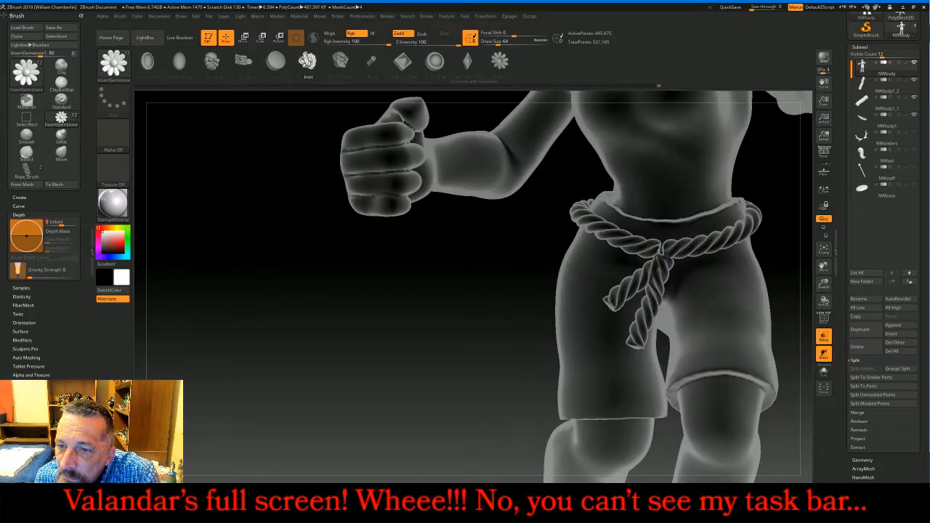
drag(659, 249, 708, 246)
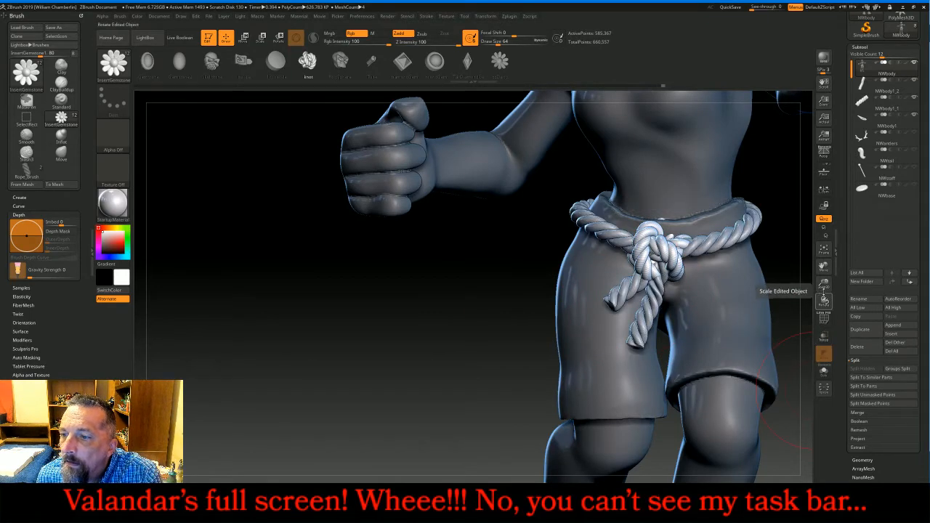
Split the unmasked rope knot from the body into its own subtool
drag(823, 284, 790, 247)
mouse_move(744, 273)
mouse_down()
mouse_move(780, 268)
mouse_move(741, 266)
mouse_move(768, 271)
mouse_move(753, 289)
mouse_move(743, 275)
mouse_move(758, 284)
mouse_up()
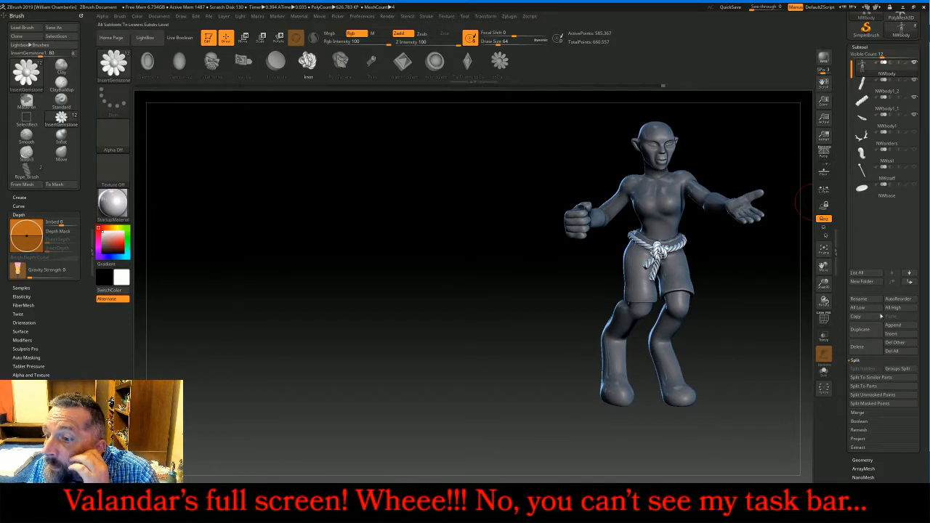
click(870, 395)
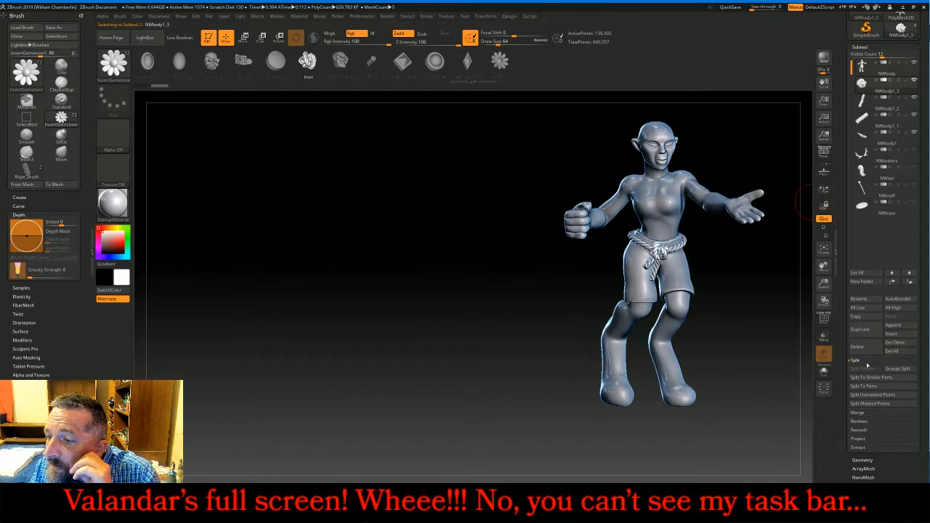
Merge the rope knot, both rope ends and the belt into one subtool, and subdivide it once
click(858, 413)
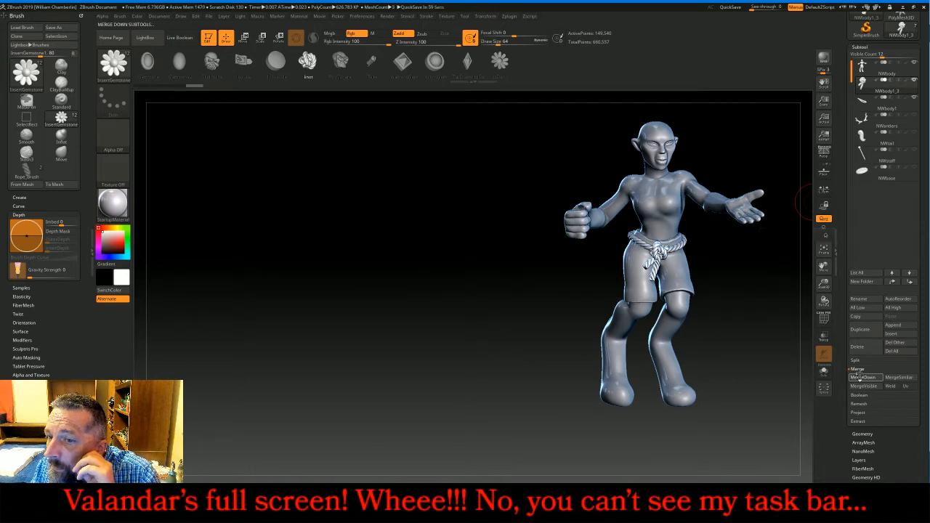
click(858, 377)
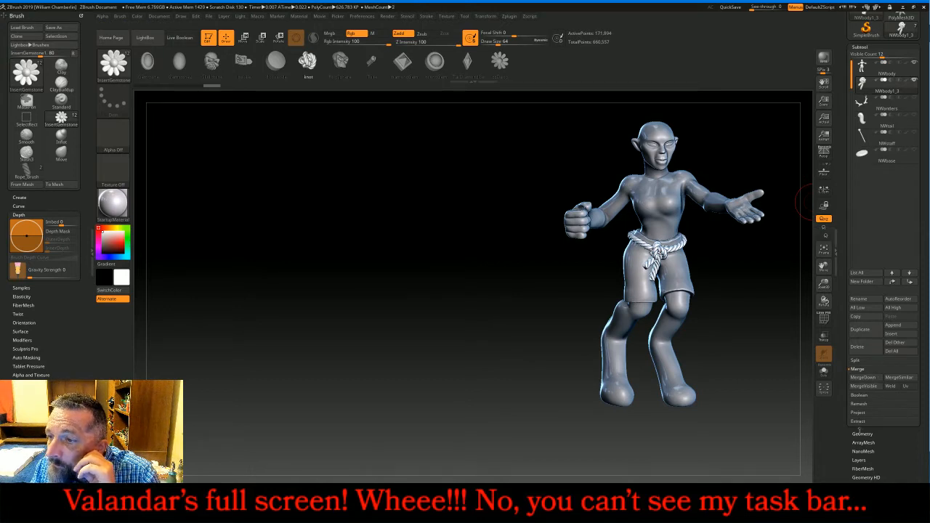
click(862, 434)
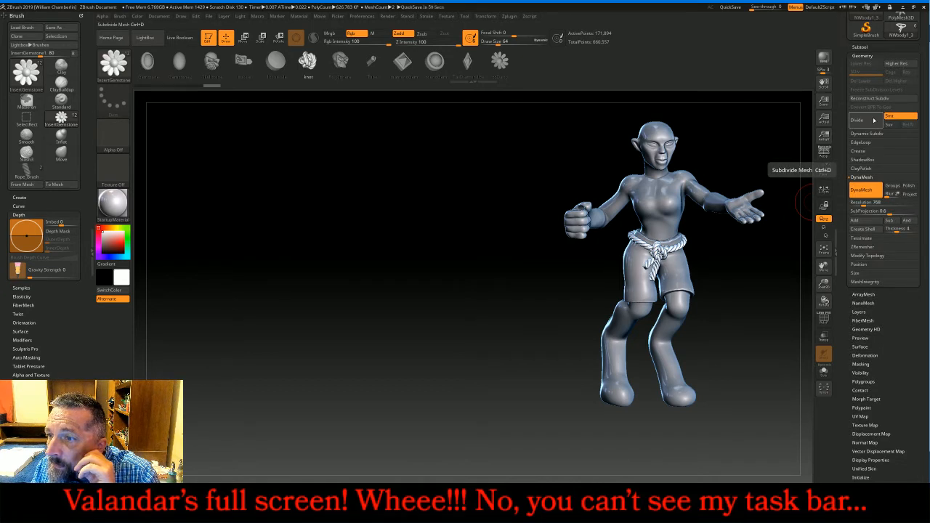
click(874, 119)
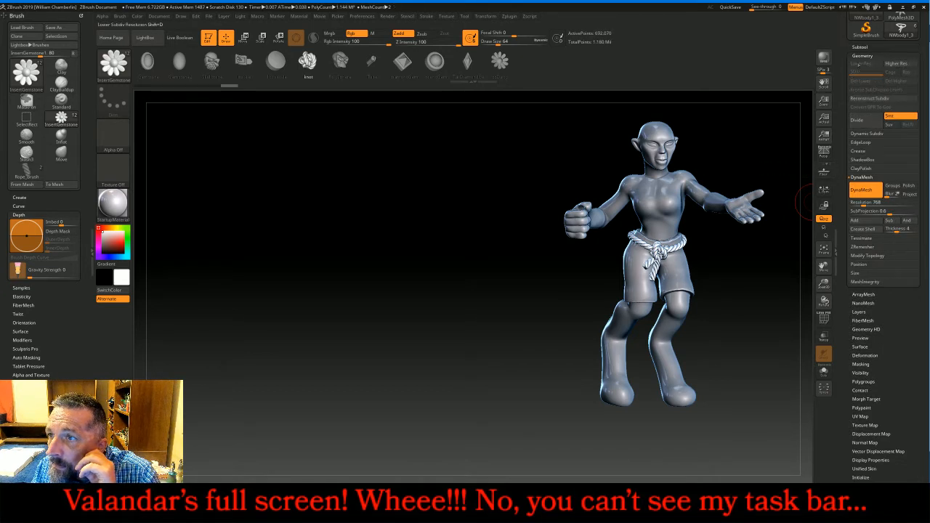
click(860, 46)
click(823, 249)
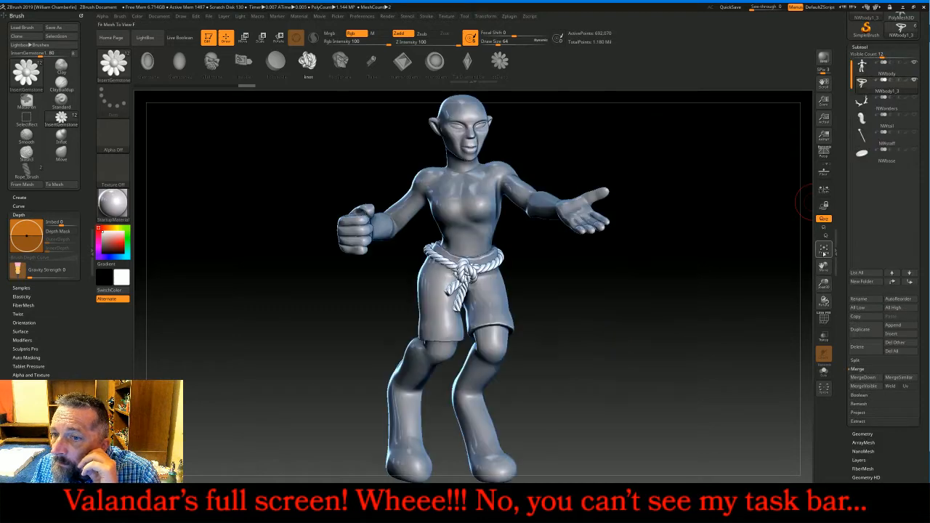
click(823, 249)
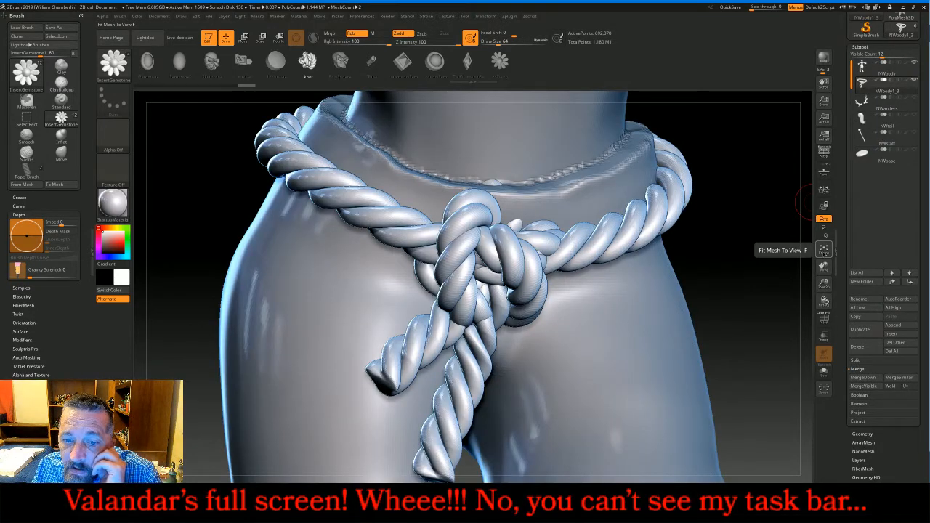
click(823, 249)
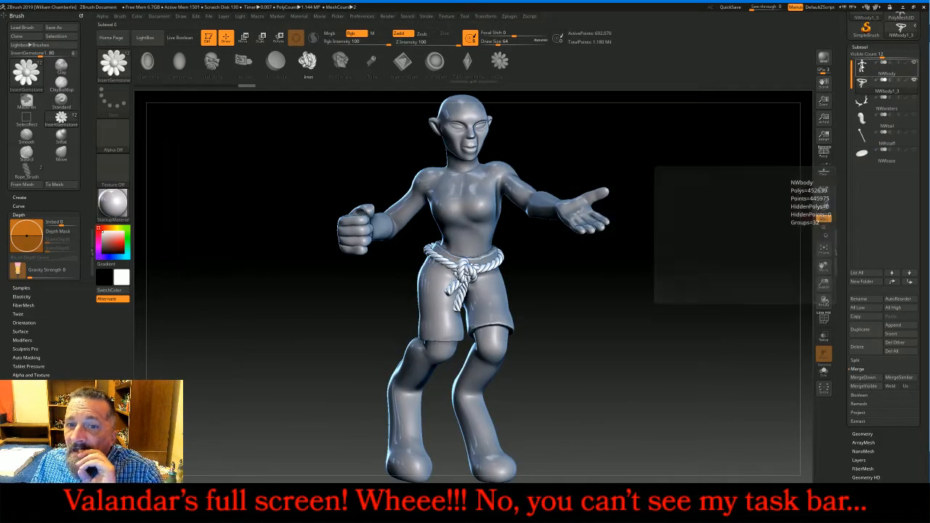
Select the body subtool and switch to the Standard brush with a draw size of 14
click(885, 69)
drag(694, 319, 706, 318)
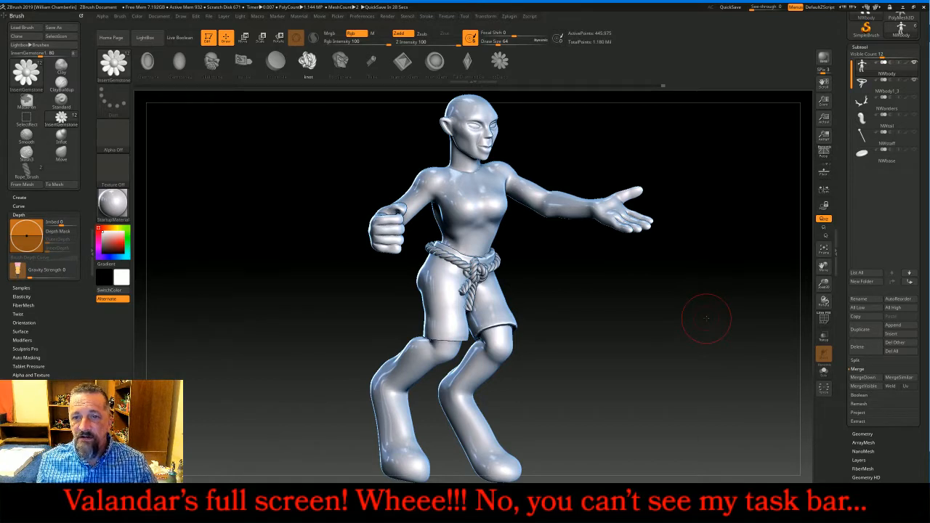
drag(706, 318, 698, 316)
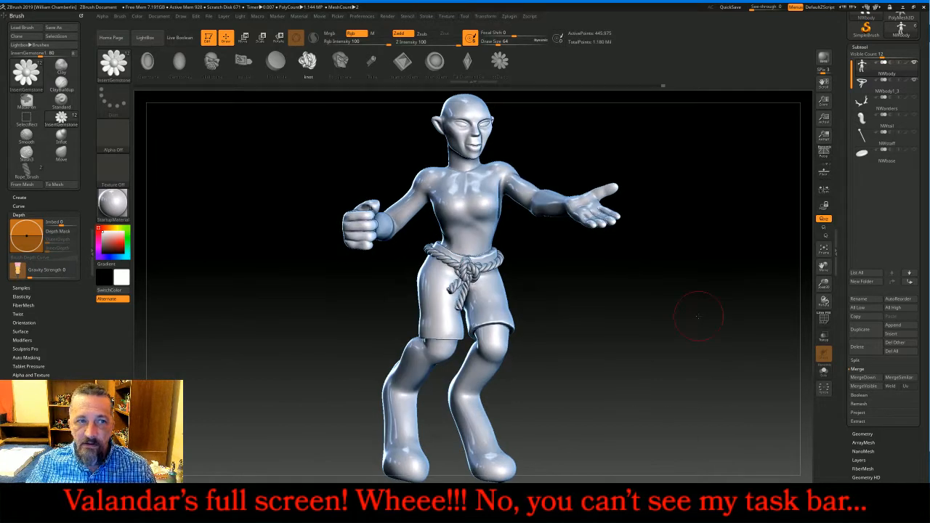
click(120, 67)
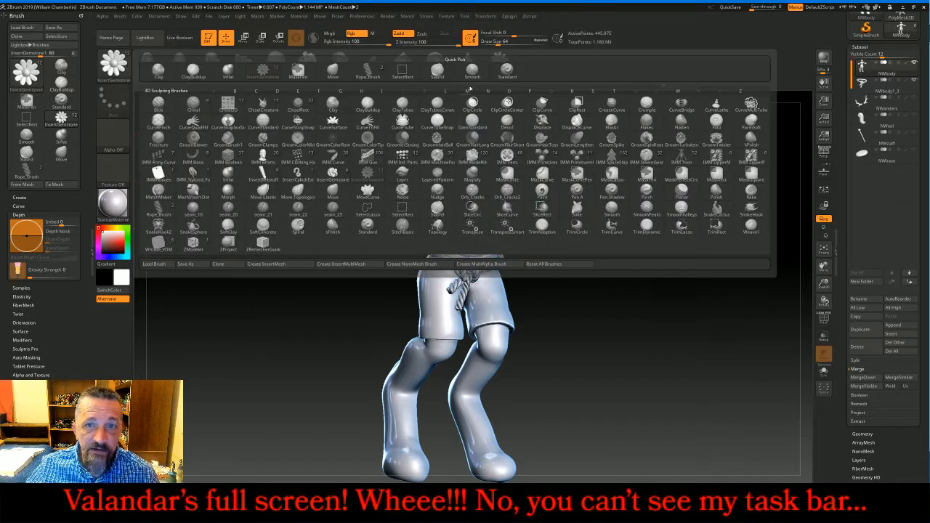
click(507, 70)
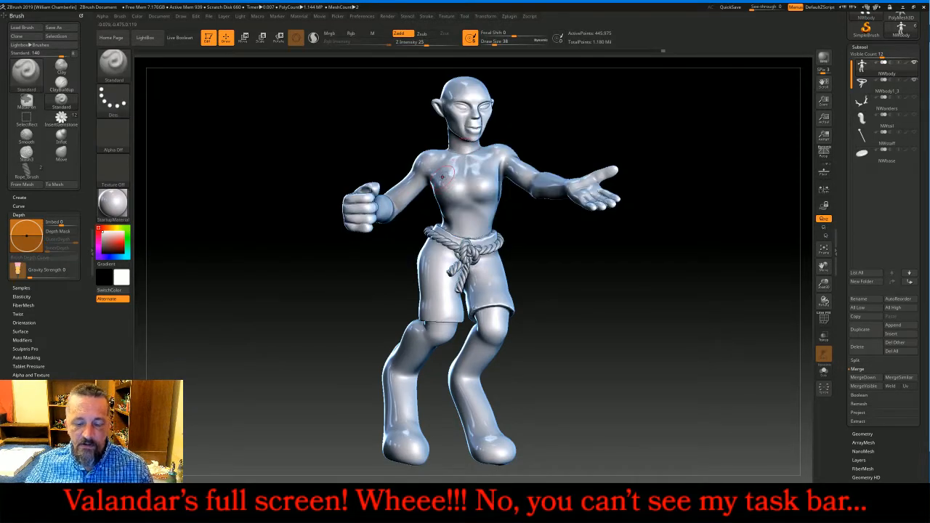
key(bracketleft)
key(bracketleft)
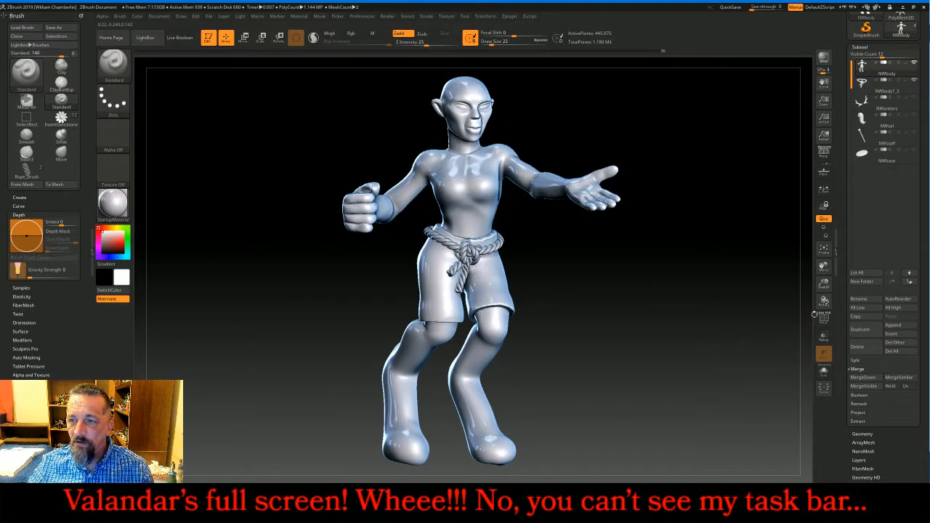
drag(823, 270, 820, 344)
drag(721, 193, 720, 196)
key(bracketleft)
key(bracketleft)
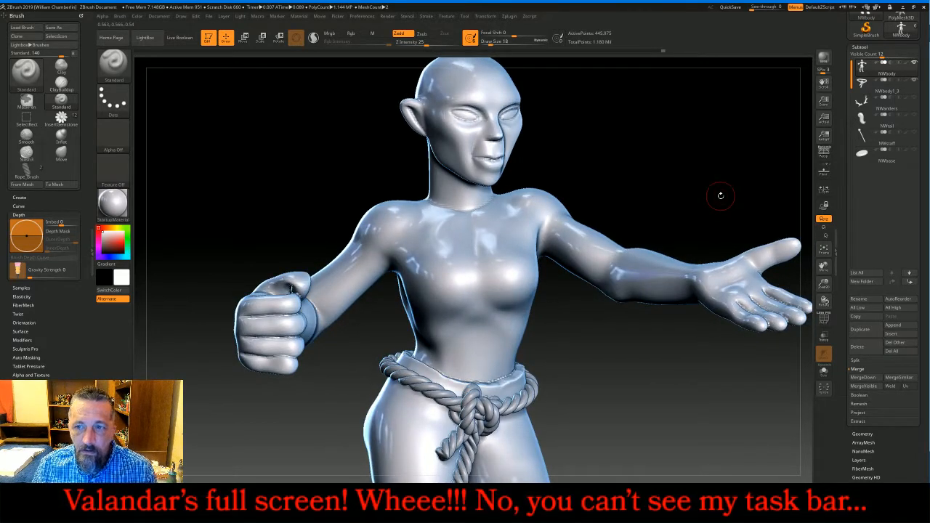
key(ctrl)
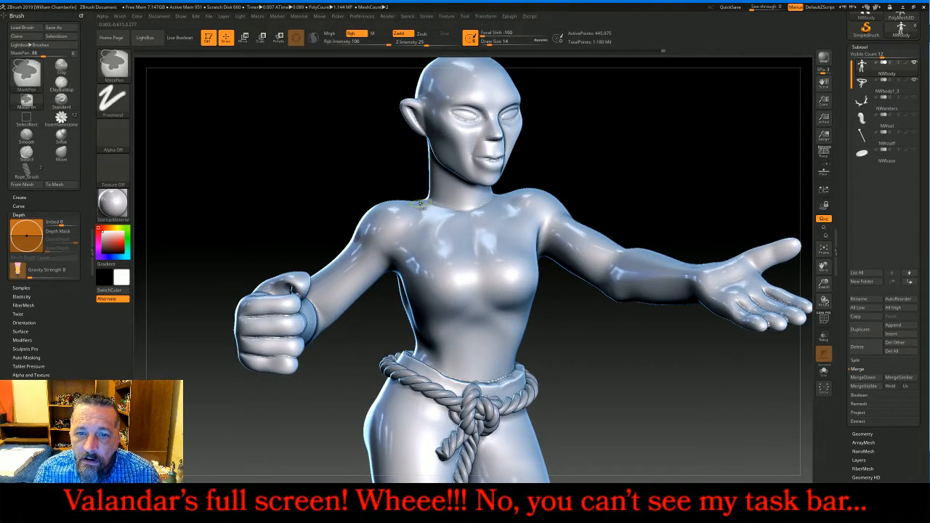
ctrl+drag(416, 212, 410, 272)
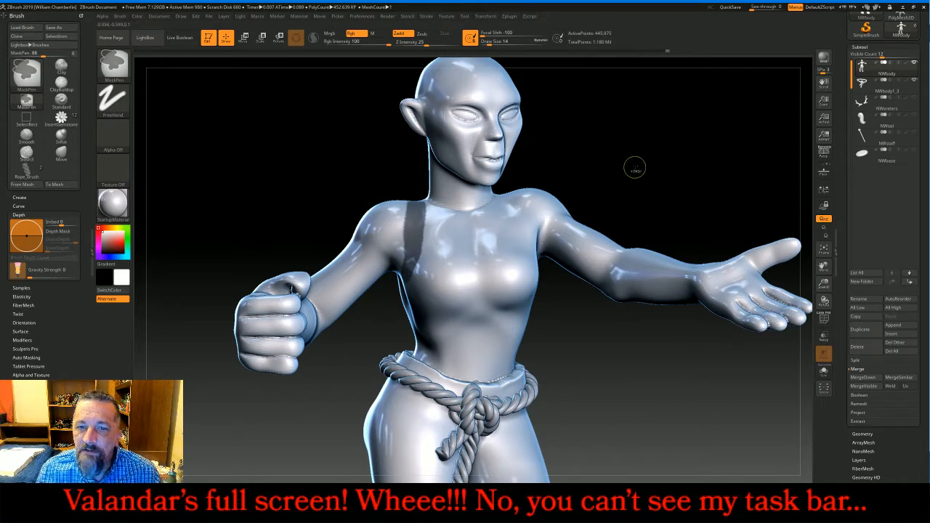
ctrl+drag(633, 167, 666, 180)
Subdivide the body mesh once
click(863, 433)
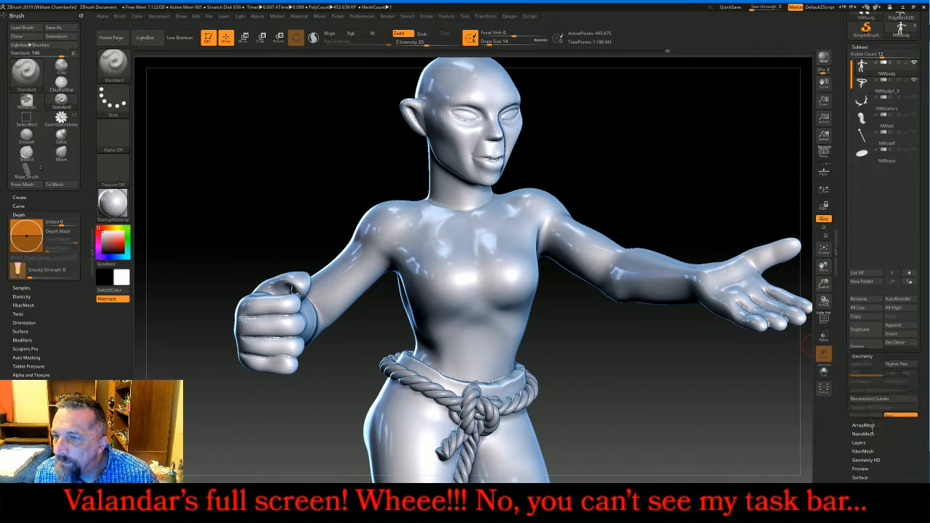
click(872, 122)
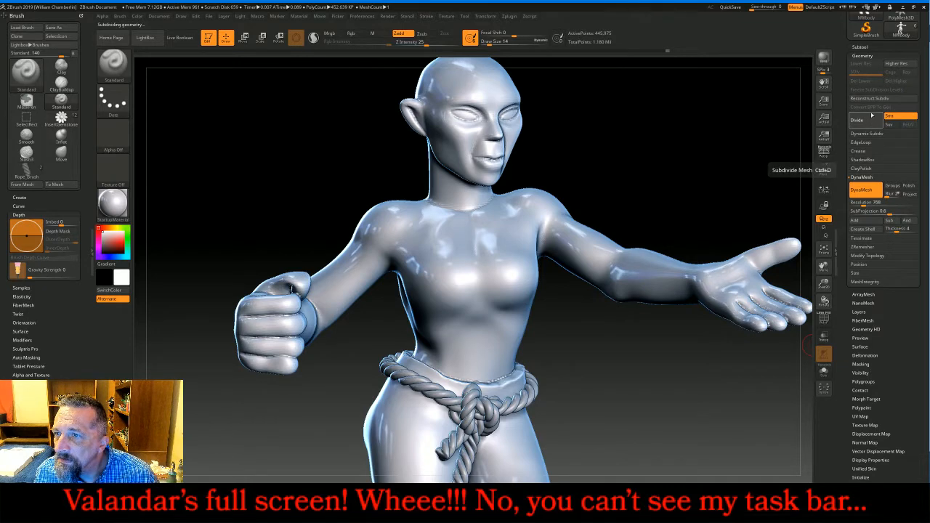
click(860, 47)
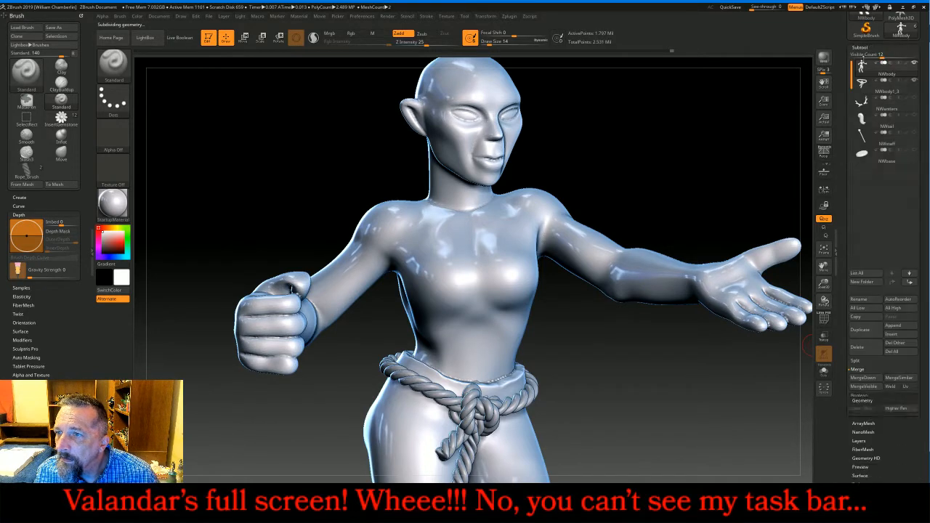
Mask a curved armhole band down the front of each shoulder toward the armpit
ctrl+drag(418, 200, 404, 279)
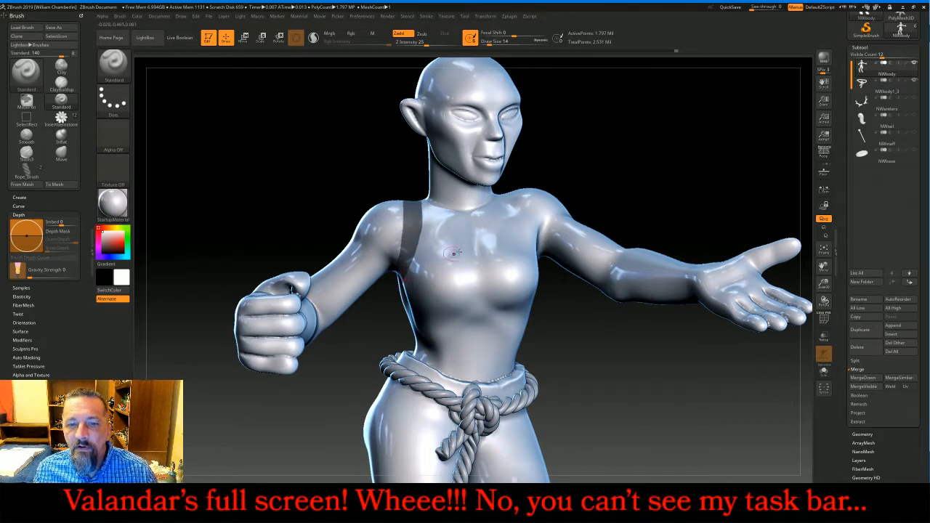
drag(652, 158, 563, 185)
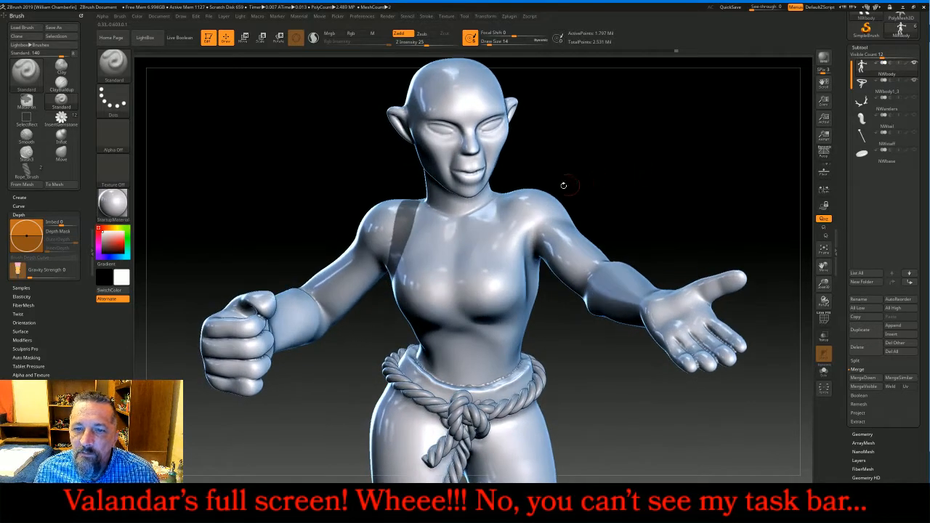
mouse_move(500, 193)
ctrl+mouse_down()
mouse_move(513, 252)
mouse_move(527, 267)
ctrl+mouse_up()
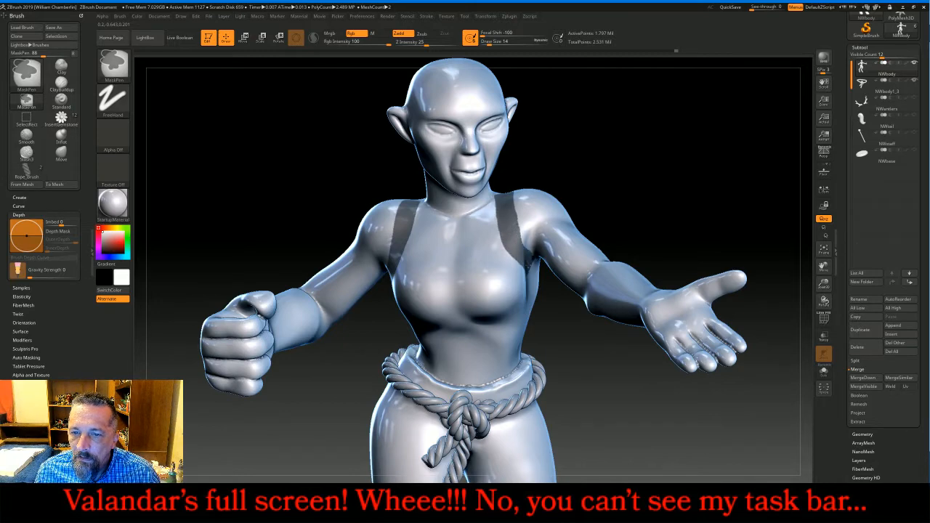
key(ctrl+z)
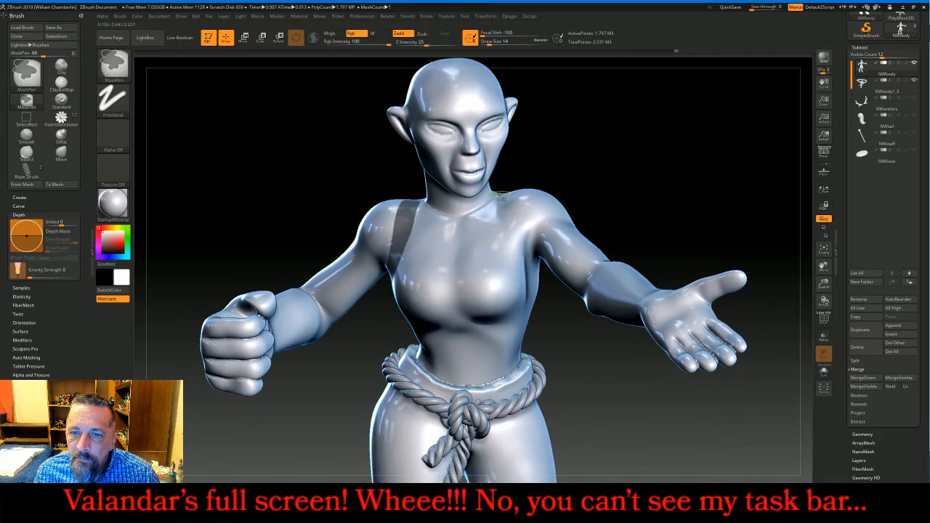
ctrl+drag(500, 193, 513, 263)
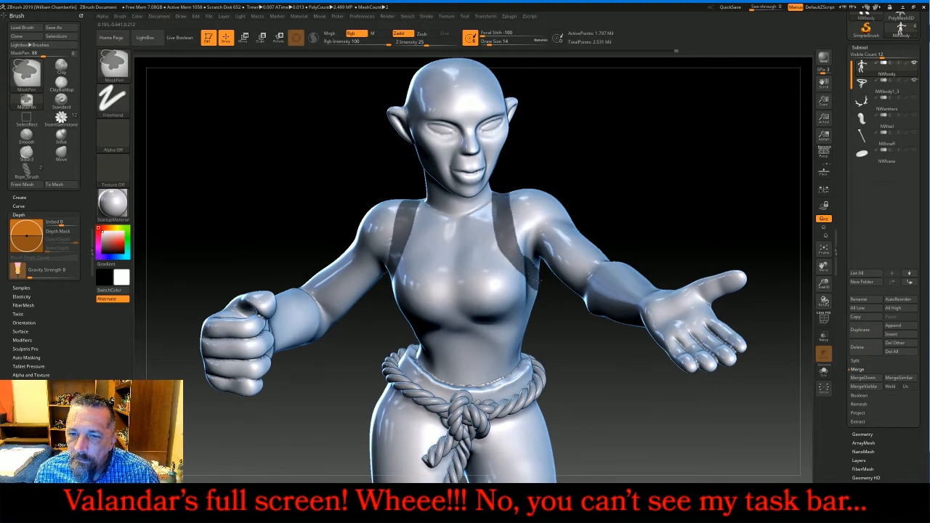
Extend the masked armhole bands beneath both arms along the sides of the ribcage
drag(668, 191, 567, 237)
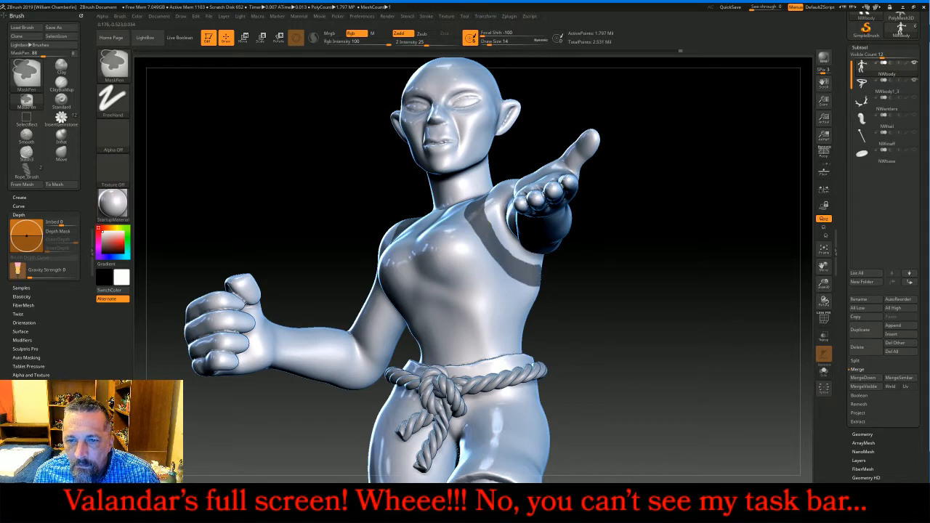
mouse_move(581, 275)
mouse_down()
mouse_move(648, 255)
mouse_move(657, 221)
mouse_move(567, 212)
mouse_move(633, 226)
mouse_move(452, 242)
mouse_up()
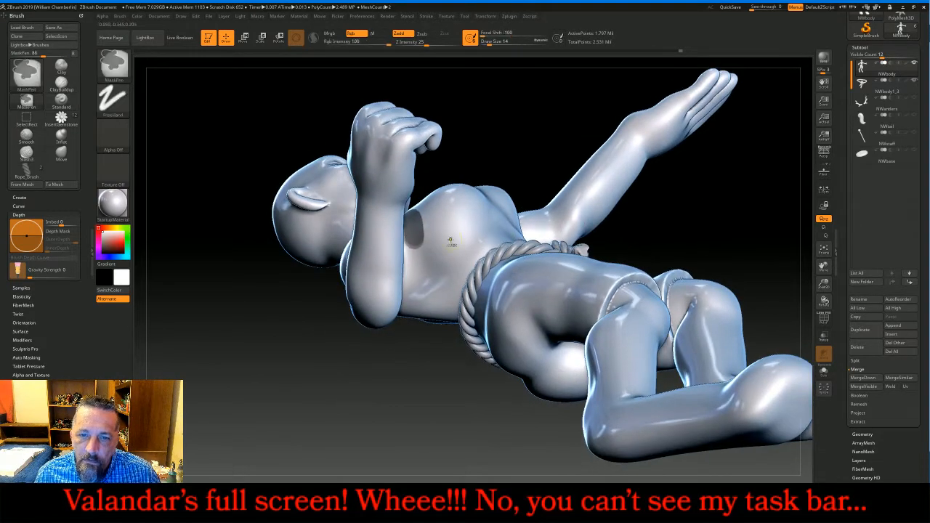
drag(540, 145, 475, 178)
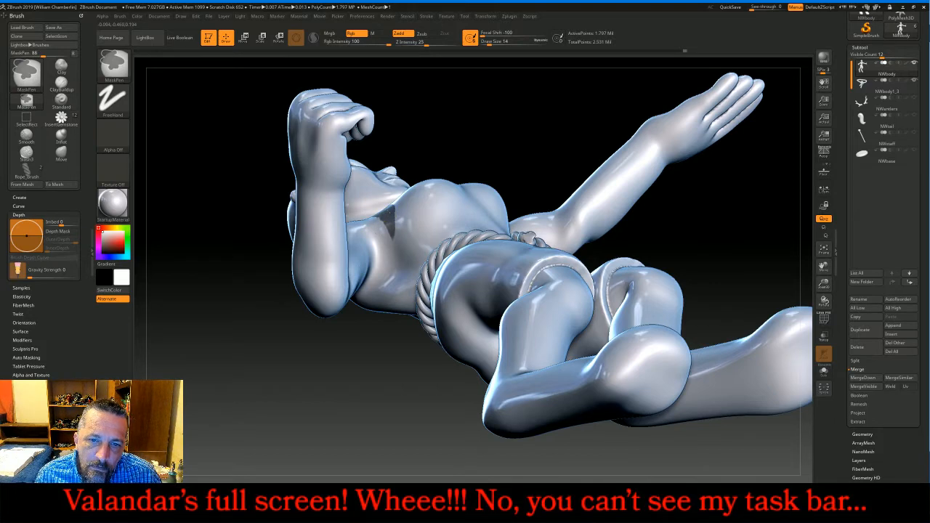
mouse_move(396, 207)
ctrl+mouse_down()
mouse_move(393, 277)
mouse_move(373, 302)
ctrl+mouse_up()
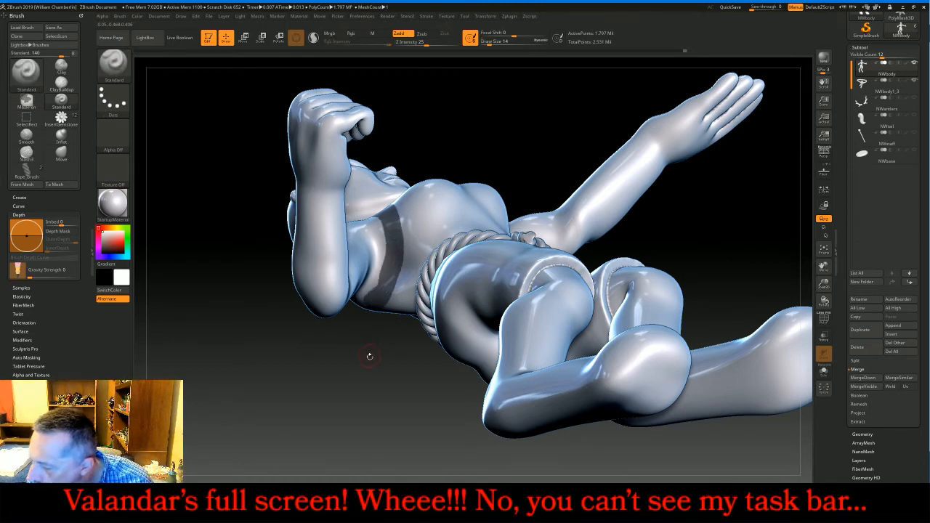
Mask matching bands over the backs of both shoulders and down the shoulder blades to close the armholes
mouse_move(339, 378)
mouse_down()
mouse_move(365, 341)
mouse_move(376, 239)
mouse_move(395, 267)
mouse_move(430, 288)
mouse_up()
key(ctrl)
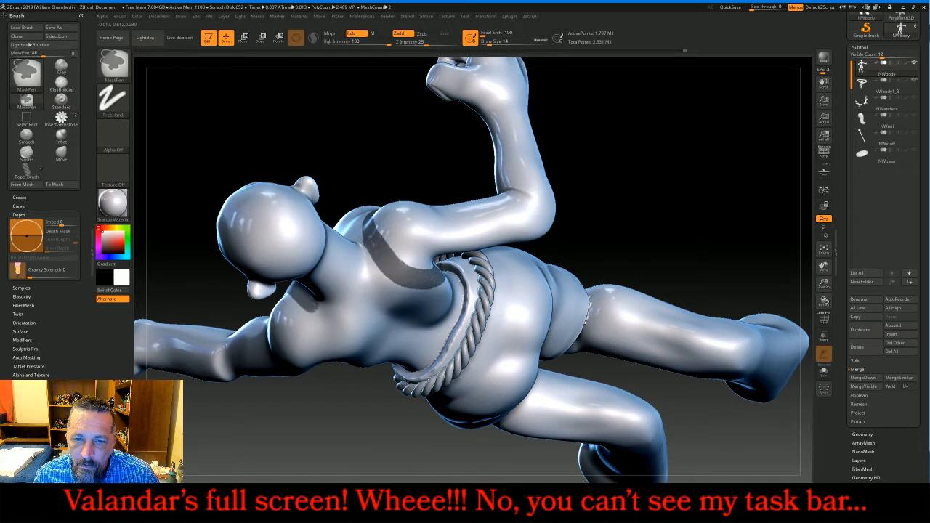
mouse_move(664, 206)
mouse_down()
mouse_move(661, 160)
mouse_move(662, 168)
mouse_up()
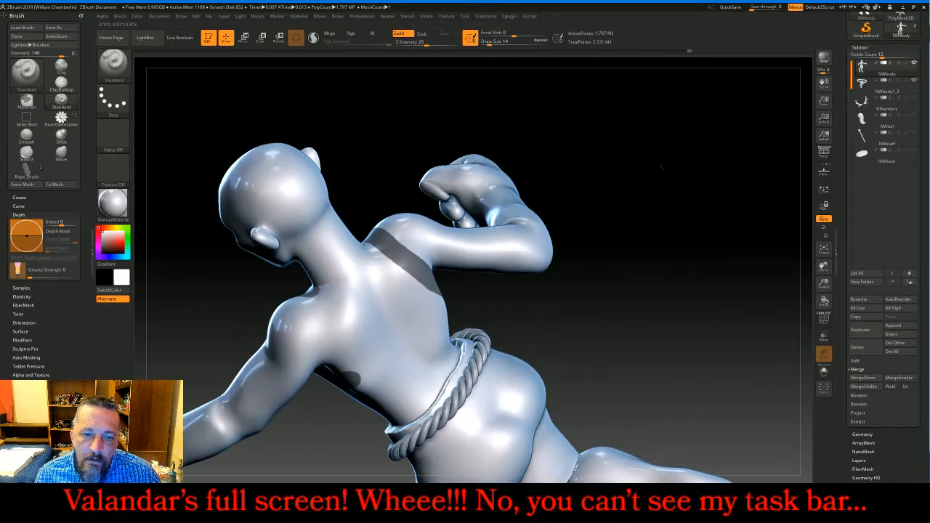
key(ctrl)
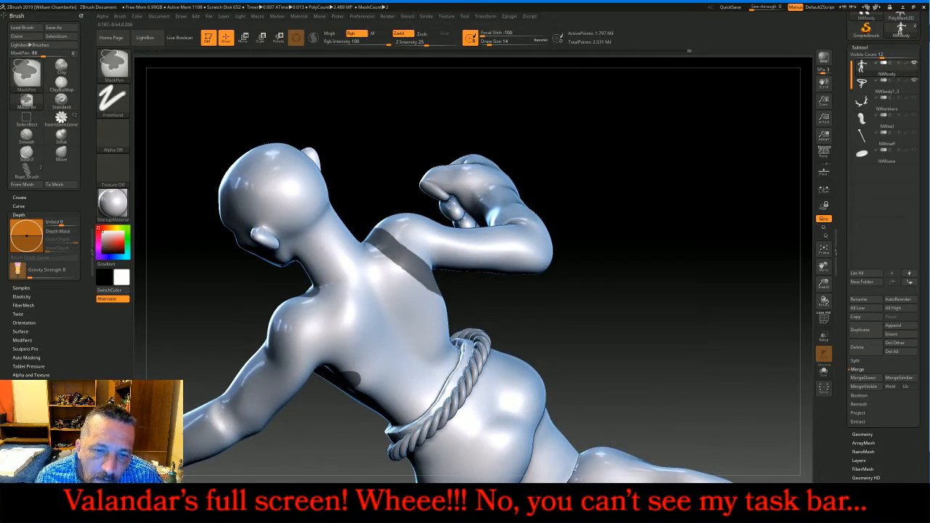
mouse_move(311, 284)
ctrl+mouse_down()
mouse_move(344, 325)
mouse_move(361, 373)
ctrl+mouse_up()
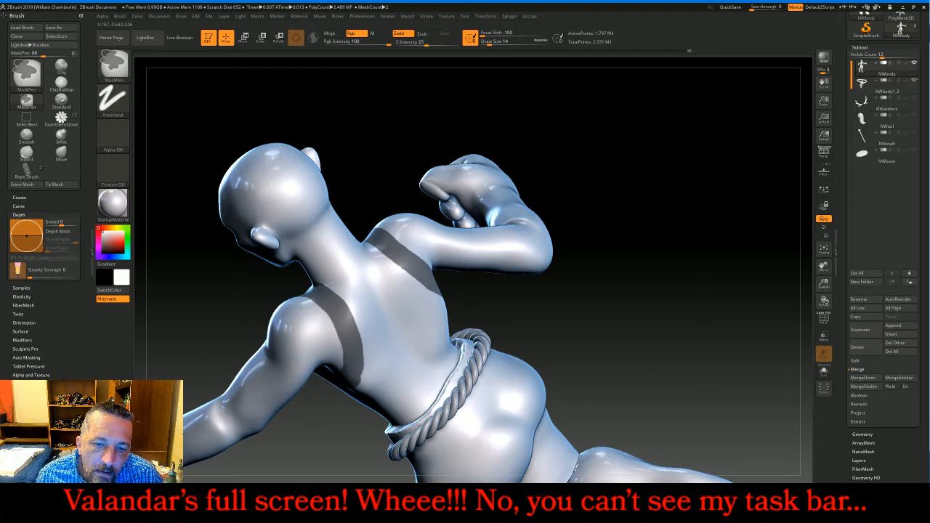
mouse_move(379, 162)
mouse_down()
mouse_move(415, 146)
mouse_move(388, 215)
mouse_up()
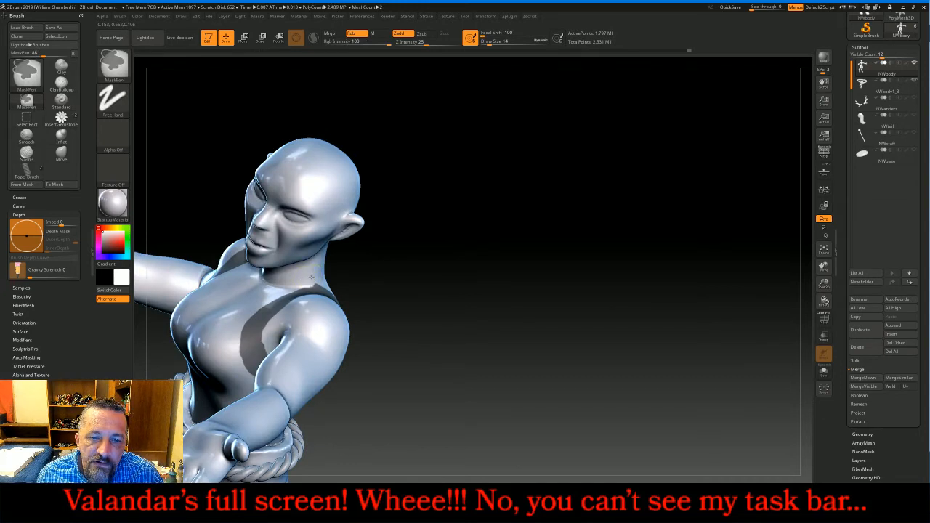
drag(368, 270, 411, 274)
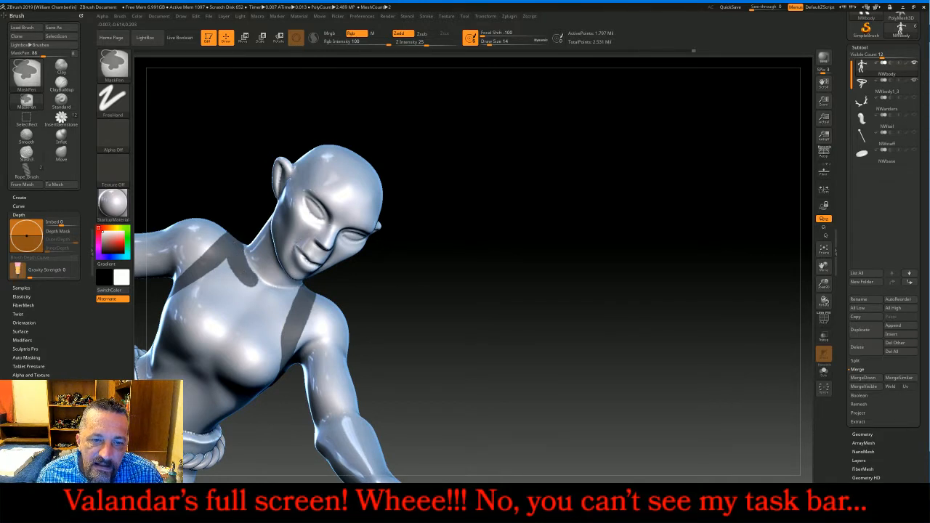
drag(250, 284, 292, 299)
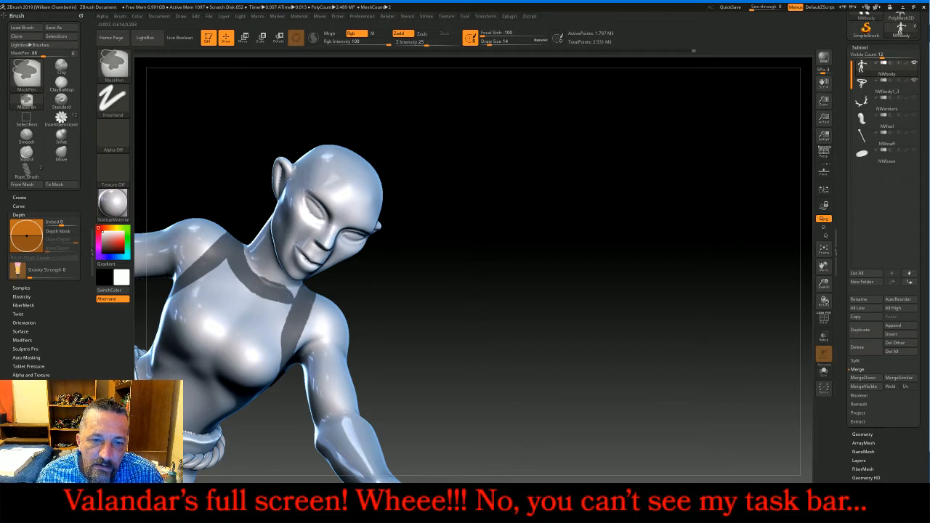
key(ctrl+z)
Mask a curved neckline band across the front collar, joining the two shoulder bands
mouse_move(465, 251)
mouse_down()
mouse_move(484, 249)
mouse_move(380, 286)
mouse_up()
key(ctrl)
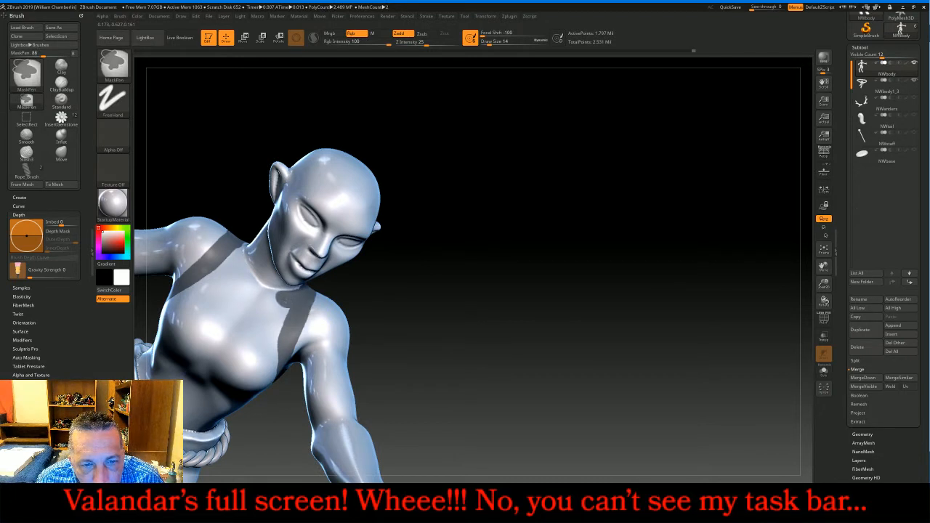
mouse_move(286, 298)
mouse_down()
mouse_move(270, 303)
mouse_move(248, 284)
mouse_up()
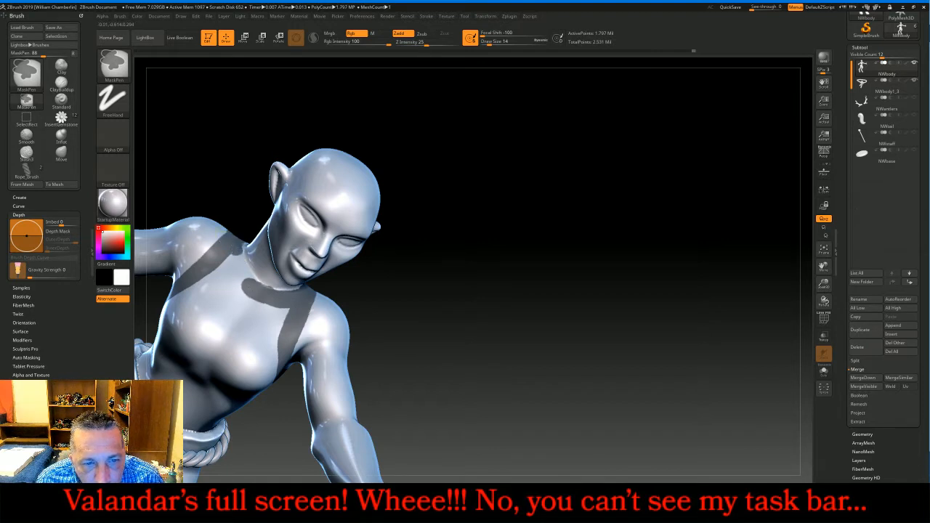
drag(234, 261, 238, 270)
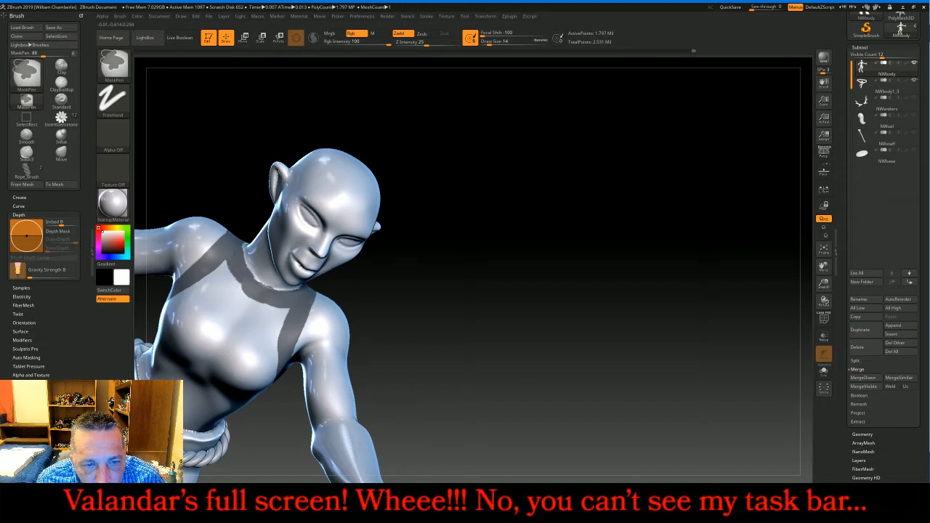
drag(250, 281, 259, 286)
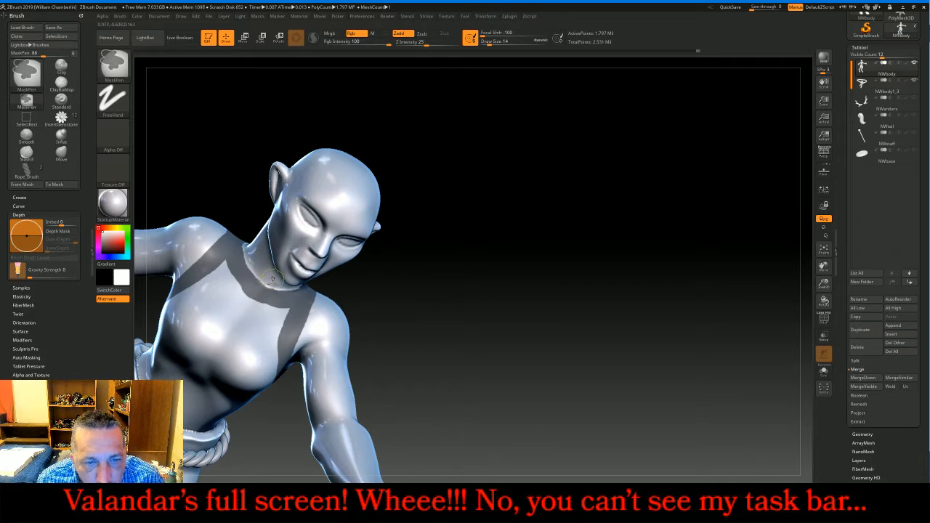
Mask a band across the back of the neckline and fill the upper back between the armholes down to mid-back
mouse_move(357, 292)
mouse_down()
mouse_move(484, 269)
mouse_move(526, 289)
mouse_move(586, 182)
mouse_move(599, 212)
mouse_move(587, 223)
mouse_up()
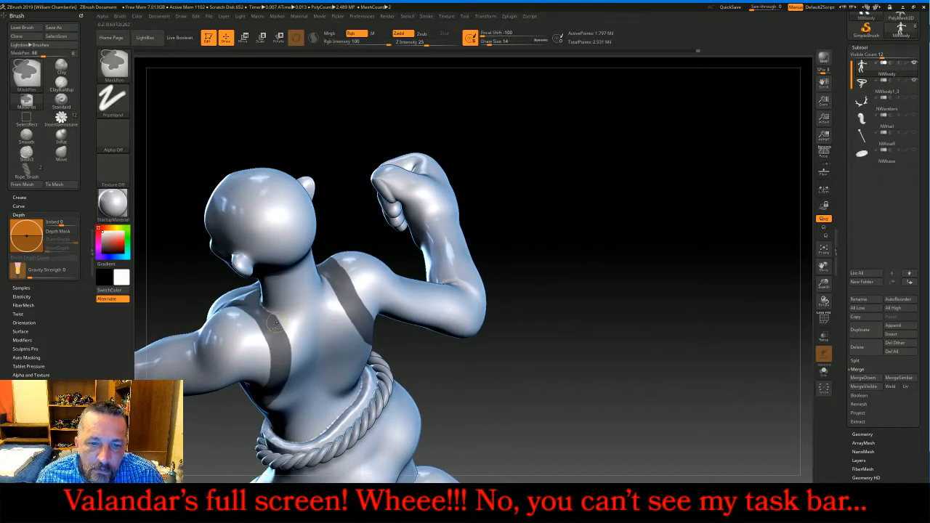
mouse_move(275, 323)
ctrl+mouse_down()
mouse_move(273, 333)
mouse_move(263, 317)
mouse_move(288, 321)
mouse_move(336, 290)
ctrl+mouse_up()
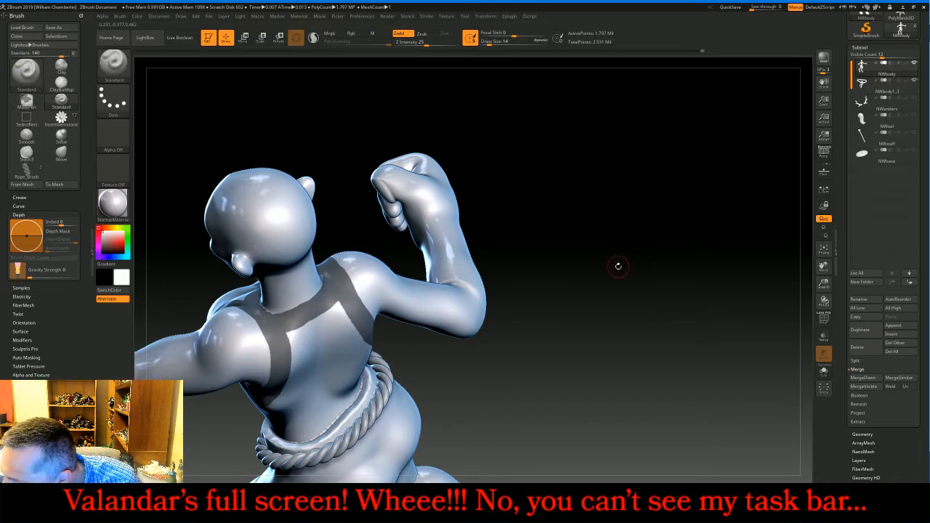
mouse_move(608, 266)
mouse_down()
mouse_move(613, 218)
mouse_move(546, 260)
mouse_up()
key(ctrl)
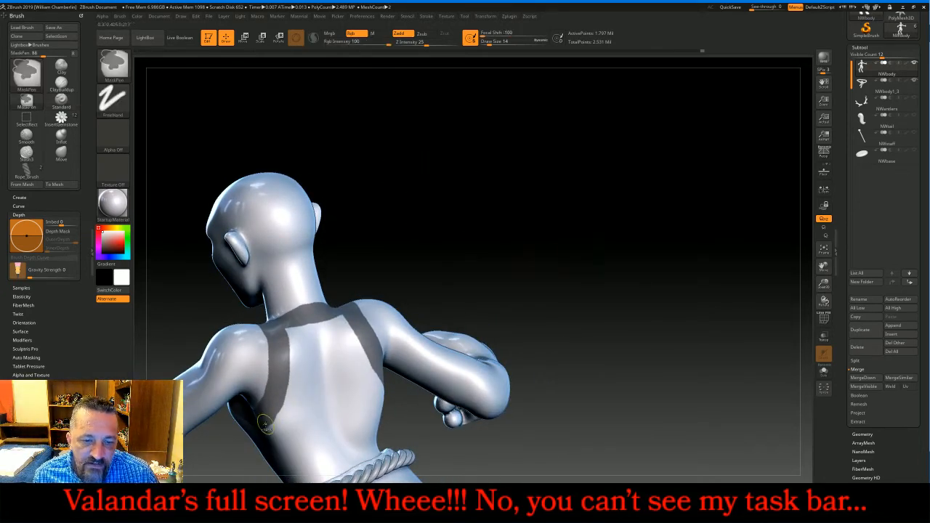
mouse_move(265, 427)
ctrl+mouse_down()
mouse_move(384, 393)
mouse_move(332, 317)
mouse_move(294, 339)
mouse_move(285, 411)
mouse_move(356, 379)
mouse_move(339, 342)
mouse_move(313, 339)
mouse_move(305, 374)
mouse_move(323, 377)
mouse_move(327, 354)
mouse_move(316, 363)
ctrl+mouse_up()
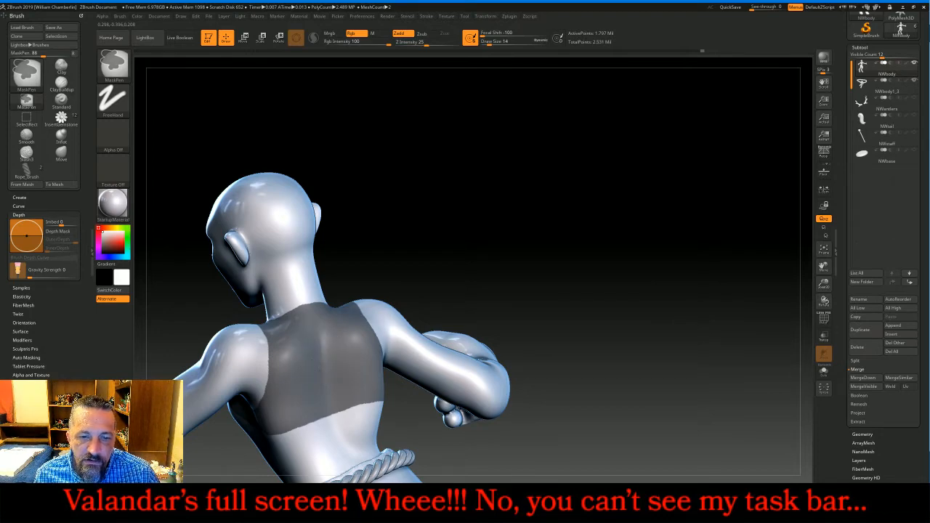
Mask a hem band around the front of the ribcage just beneath the bust
drag(485, 171, 444, 216)
key(ctrl)
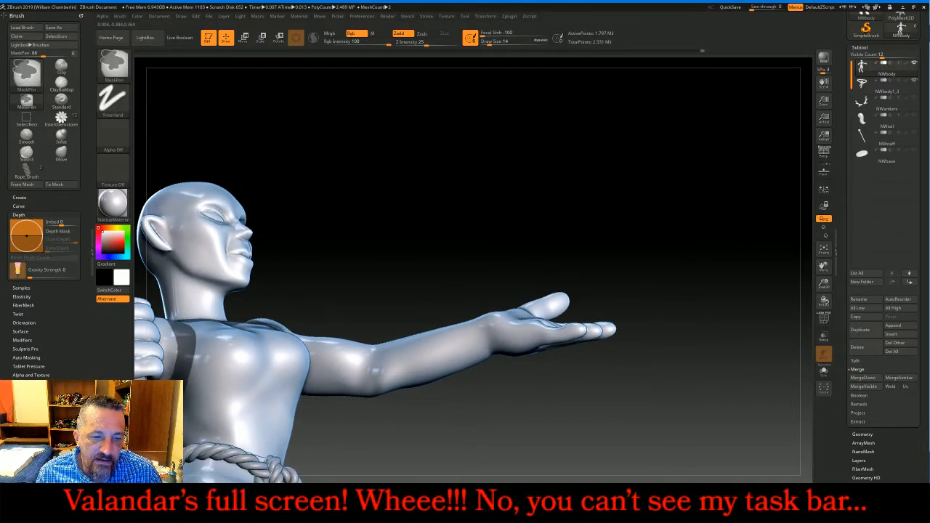
mouse_move(190, 416)
ctrl+mouse_down()
mouse_move(228, 392)
mouse_move(293, 379)
ctrl+mouse_up()
mouse_move(323, 409)
mouse_down()
mouse_move(218, 391)
mouse_move(239, 401)
mouse_up()
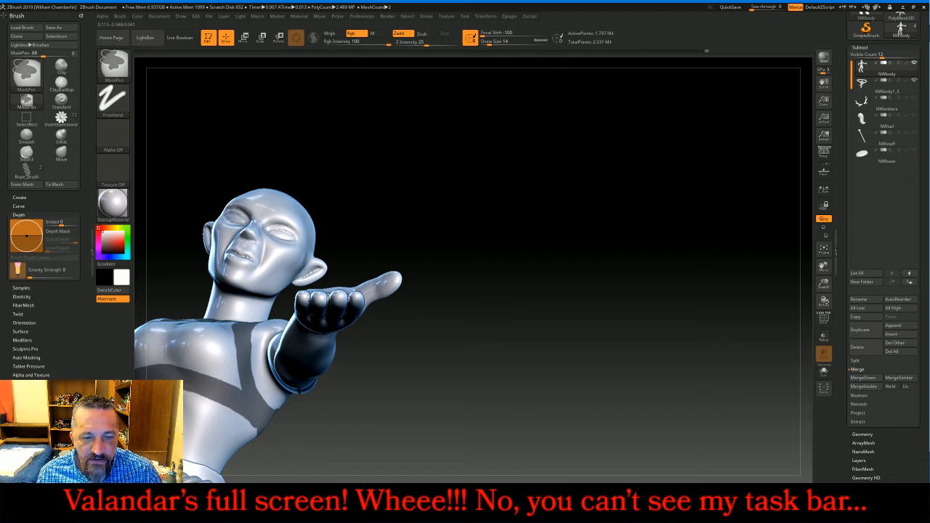
Fill the mask over the whole chest between the neckline, armhole bands and hem
drag(457, 369, 710, 316)
drag(823, 267, 891, 250)
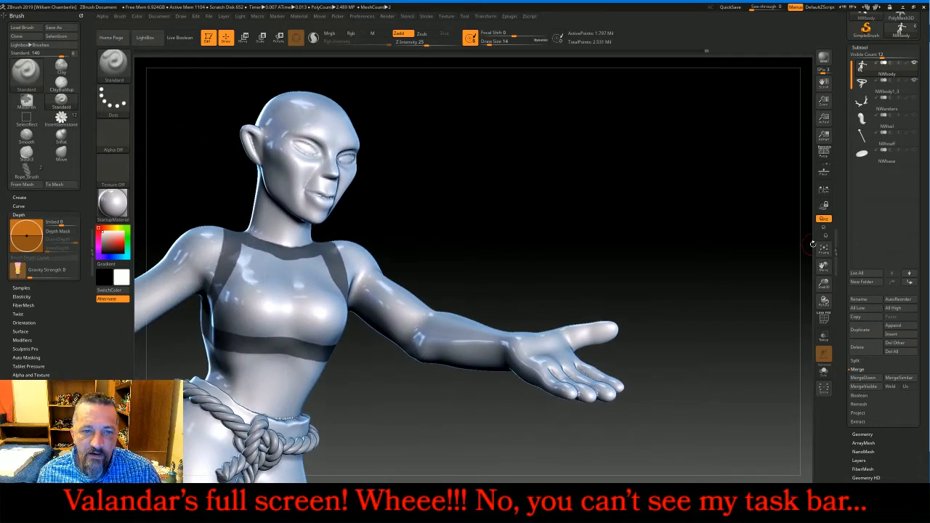
ctrl+click(247, 263)
mouse_move(247, 263)
ctrl+mouse_down()
mouse_move(317, 270)
mouse_move(262, 295)
mouse_move(228, 288)
ctrl+mouse_up()
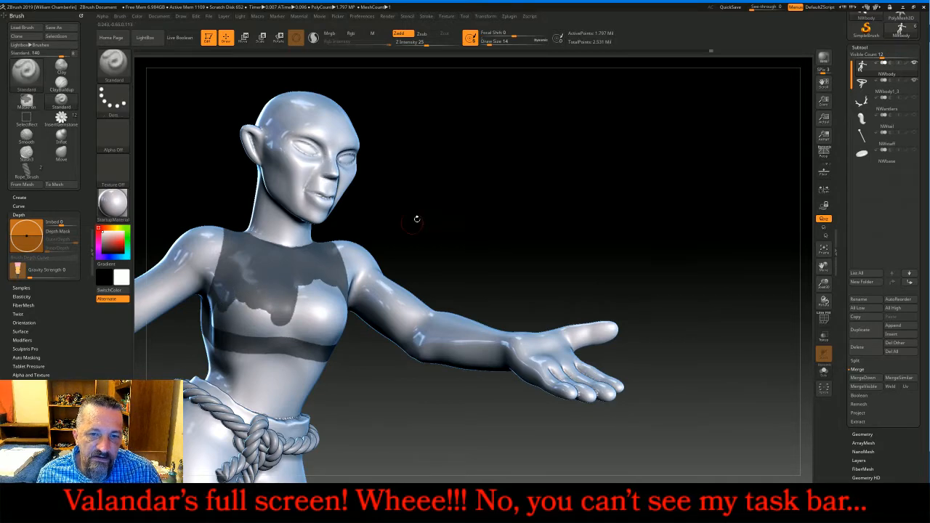
drag(417, 218, 461, 200)
mouse_move(227, 308)
ctrl+mouse_down()
mouse_move(211, 319)
mouse_move(260, 316)
mouse_move(294, 331)
ctrl+mouse_up()
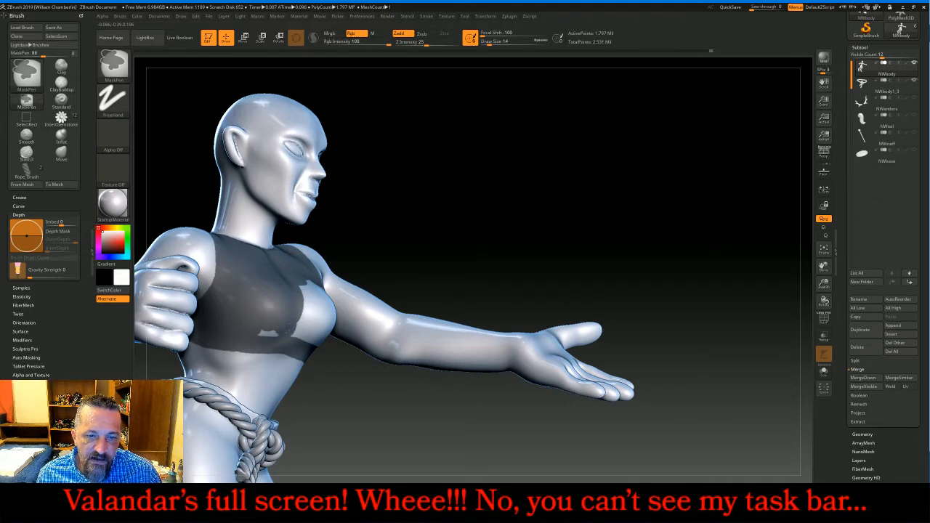
drag(504, 195, 471, 186)
mouse_move(326, 279)
ctrl+mouse_down()
mouse_move(333, 332)
mouse_move(281, 334)
mouse_move(284, 288)
mouse_move(321, 327)
mouse_move(294, 328)
mouse_move(287, 296)
mouse_move(303, 314)
ctrl+mouse_up()
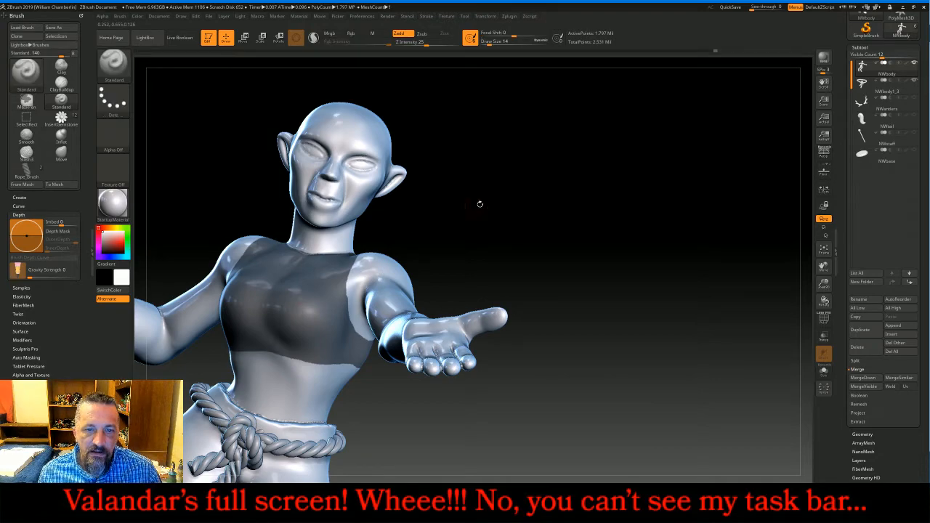
Extract the masked torso area as a new top subtool with a thickness of 0.02 and accept it
mouse_move(500, 197)
mouse_down()
mouse_move(513, 190)
mouse_move(480, 162)
mouse_move(444, 167)
mouse_move(489, 156)
mouse_move(557, 182)
mouse_move(630, 172)
mouse_move(558, 186)
mouse_move(554, 175)
mouse_up()
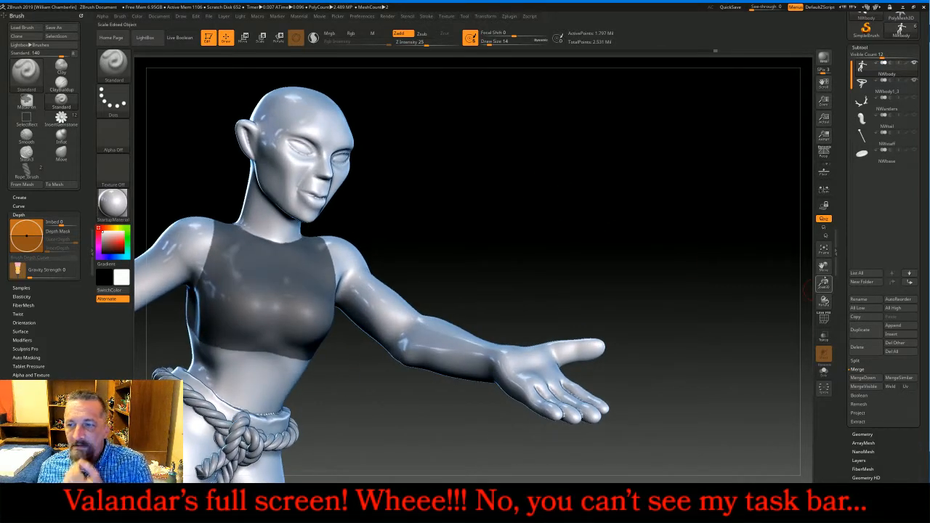
drag(824, 267, 927, 245)
drag(769, 199, 720, 187)
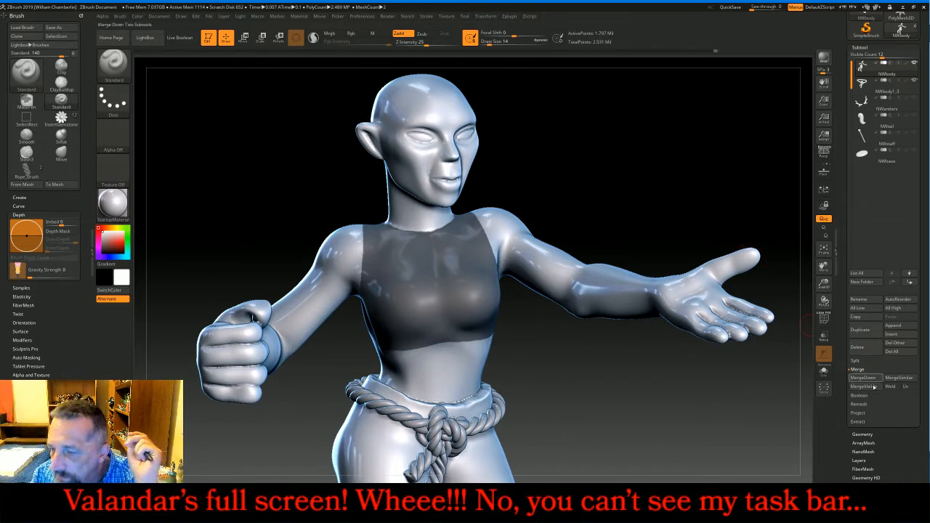
click(858, 421)
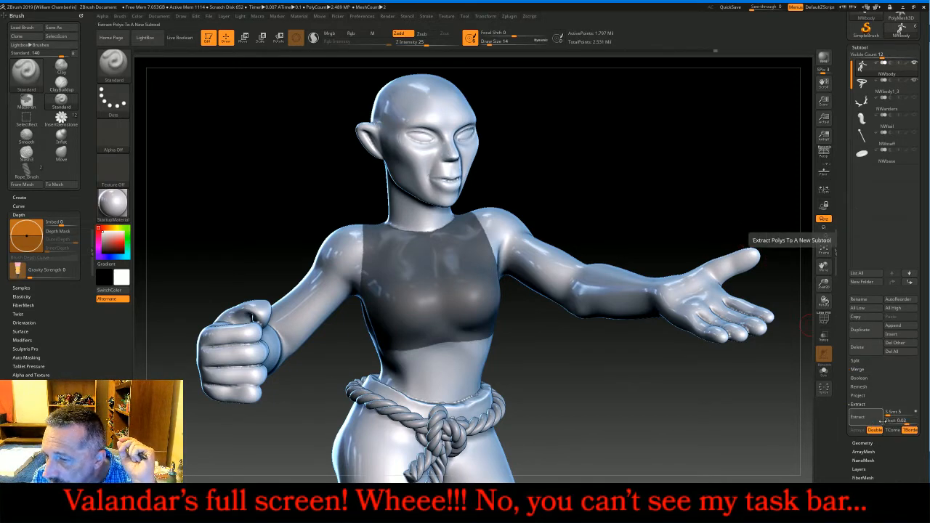
click(858, 431)
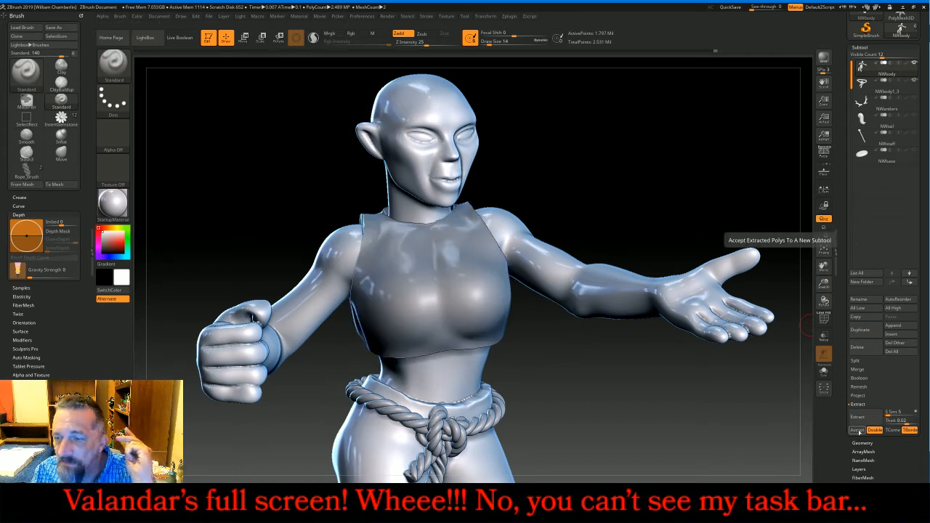
click(858, 431)
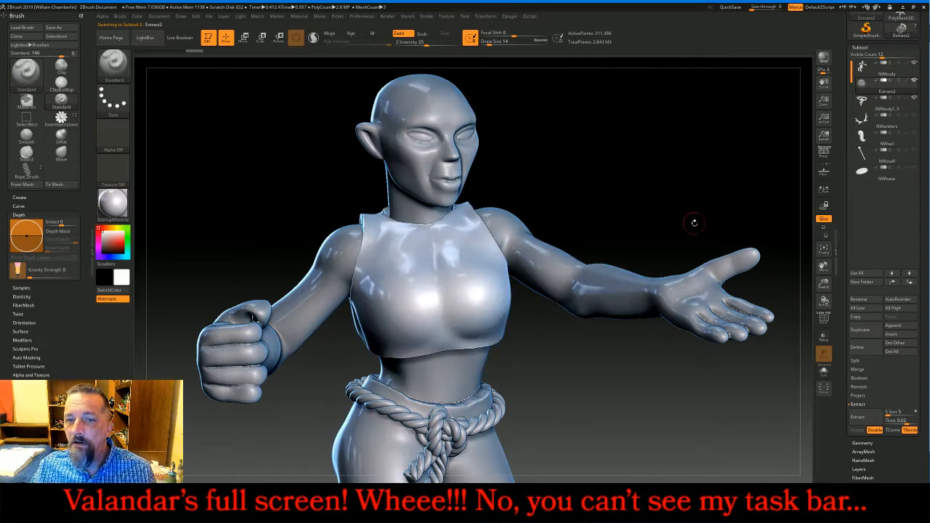
Delete the extracted top subtool
ctrl+click(762, 145)
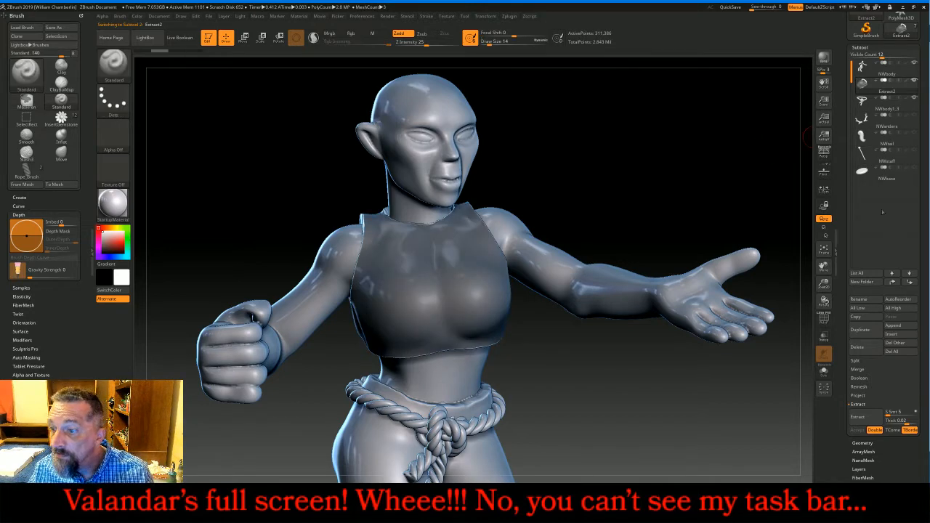
click(872, 352)
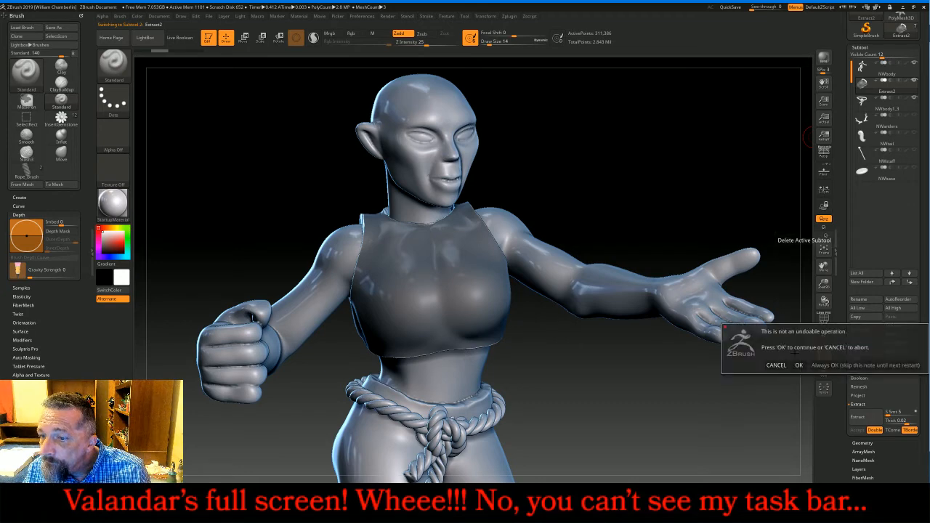
click(799, 366)
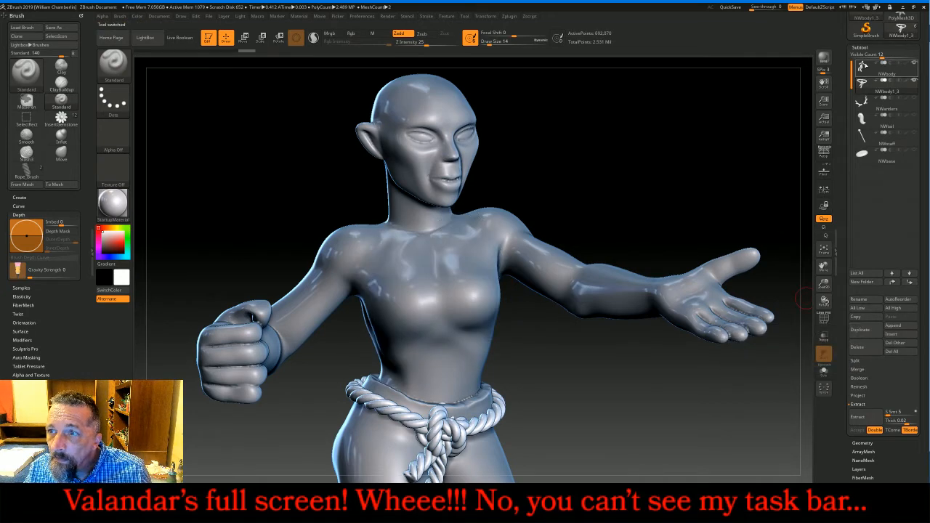
Extract a thinner top from the body's torso mask with a thickness of 0.0125 and accept it as a subtool
click(871, 68)
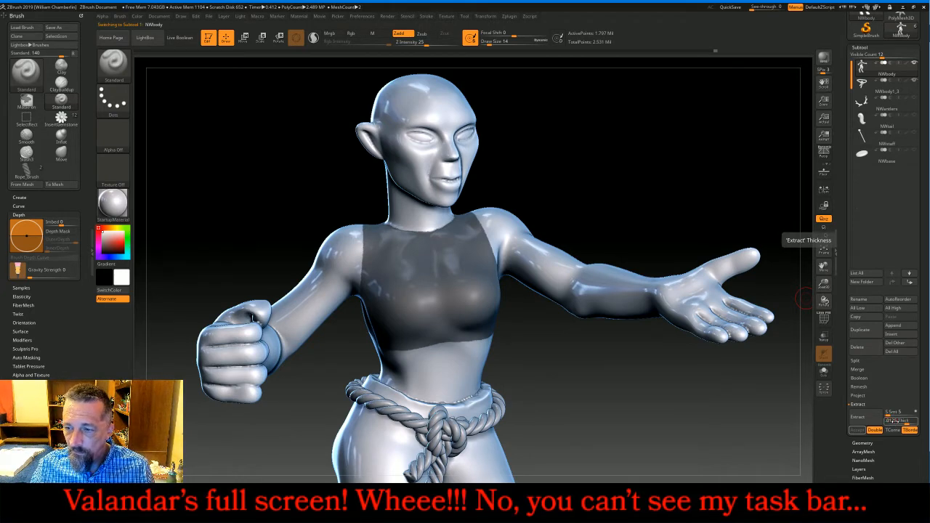
click(860, 429)
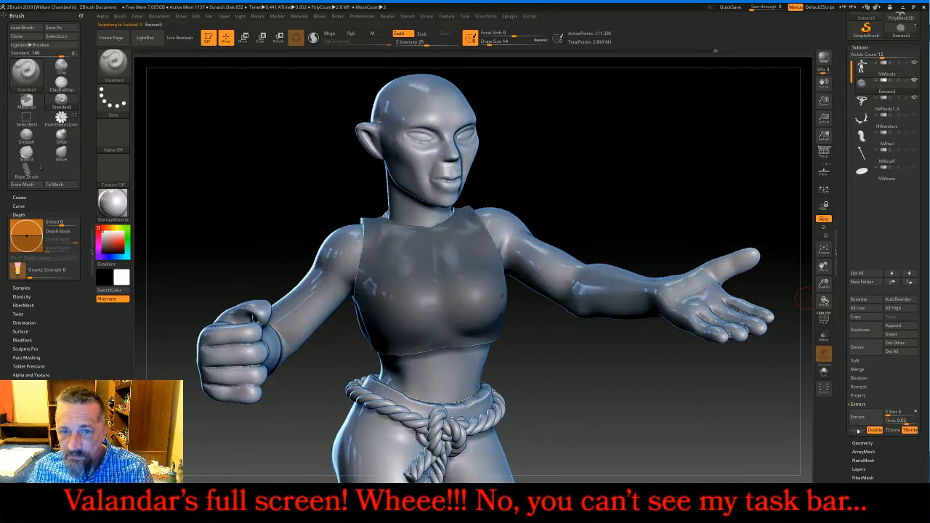
key(Up)
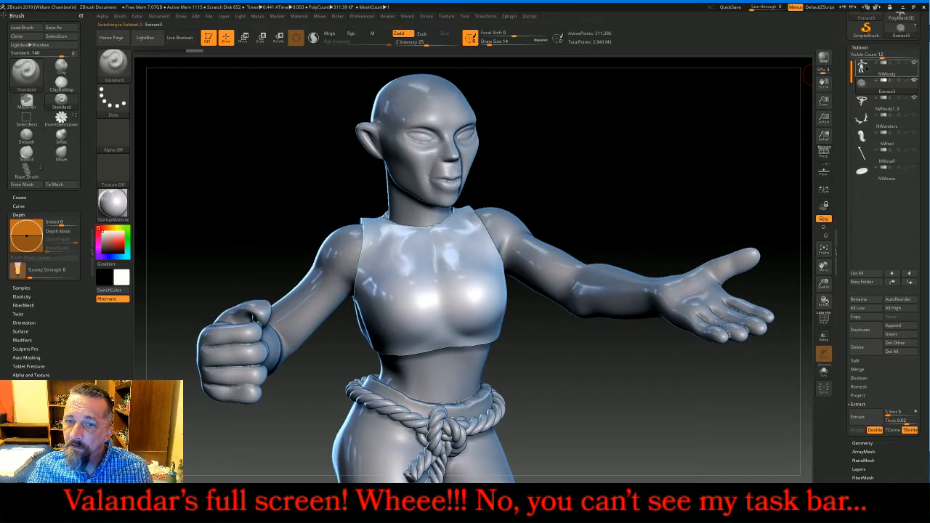
key(Down)
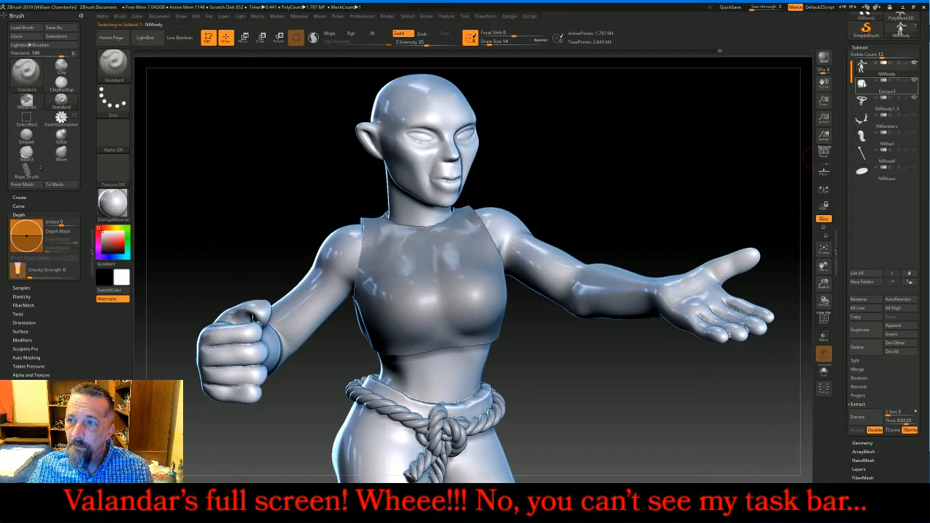
Examine how the extracted top fits the full figure from the front and side, and reselect the body subtool
click(823, 250)
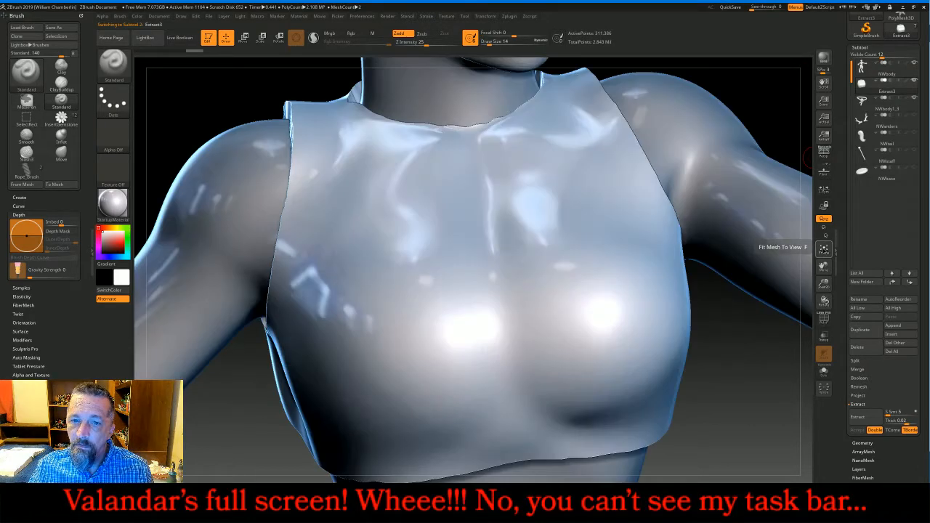
click(823, 249)
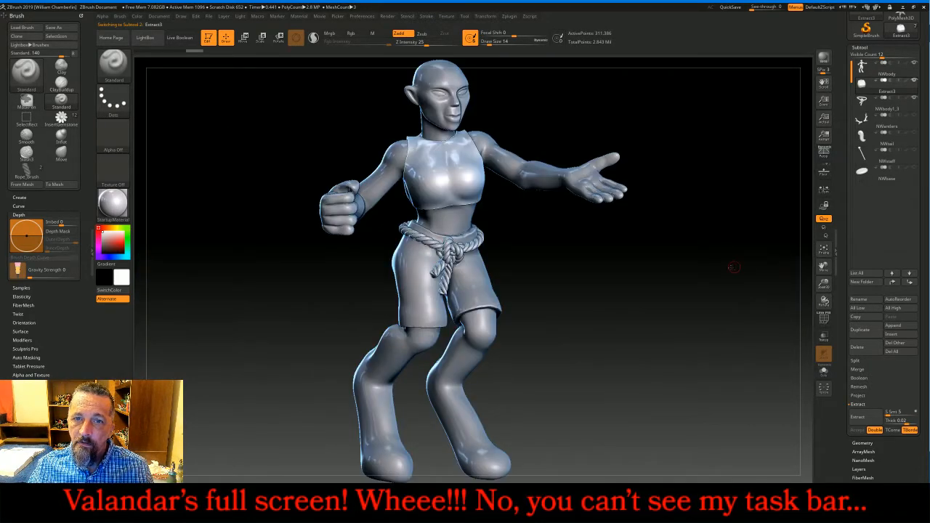
mouse_move(749, 262)
mouse_down()
mouse_move(715, 263)
mouse_move(734, 264)
mouse_up()
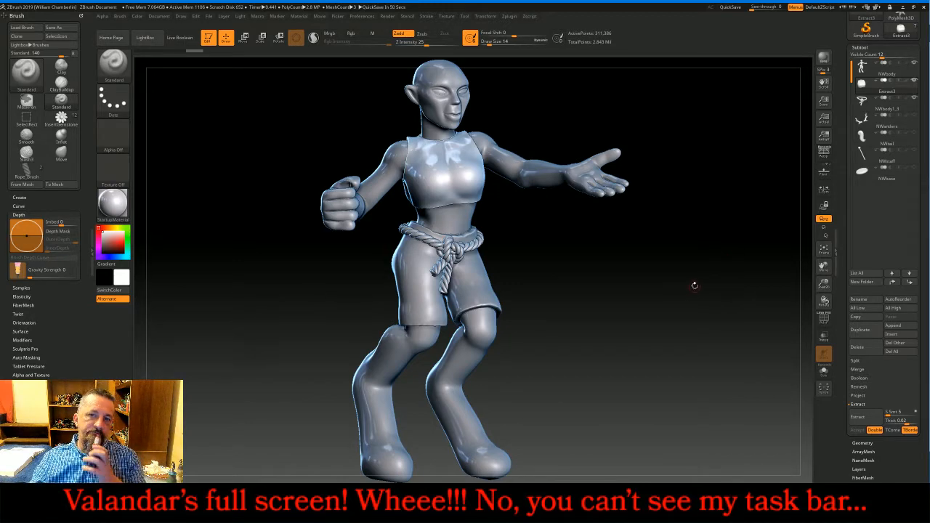
drag(694, 286, 606, 289)
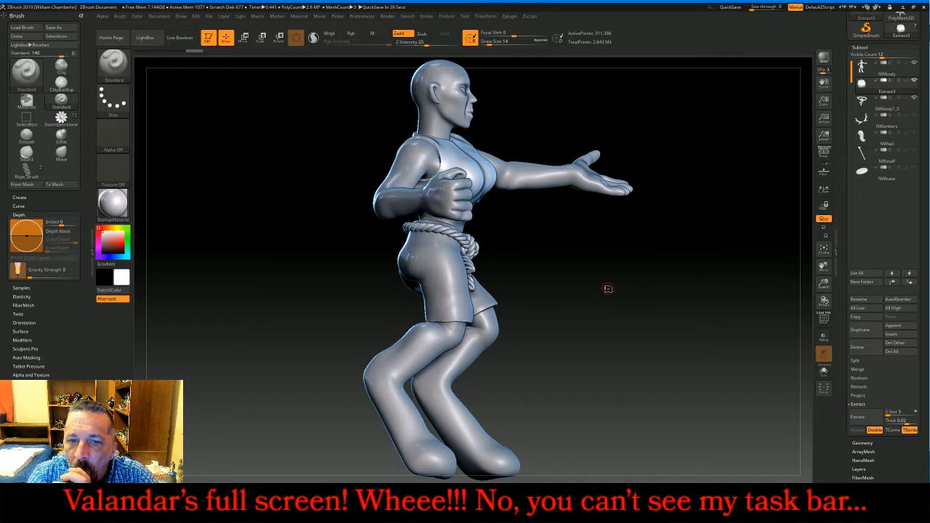
drag(608, 289, 590, 293)
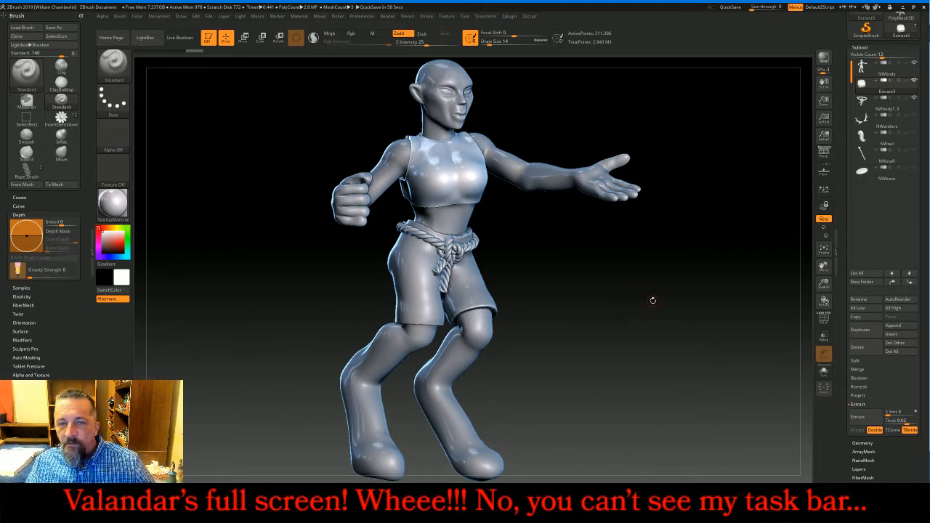
click(865, 69)
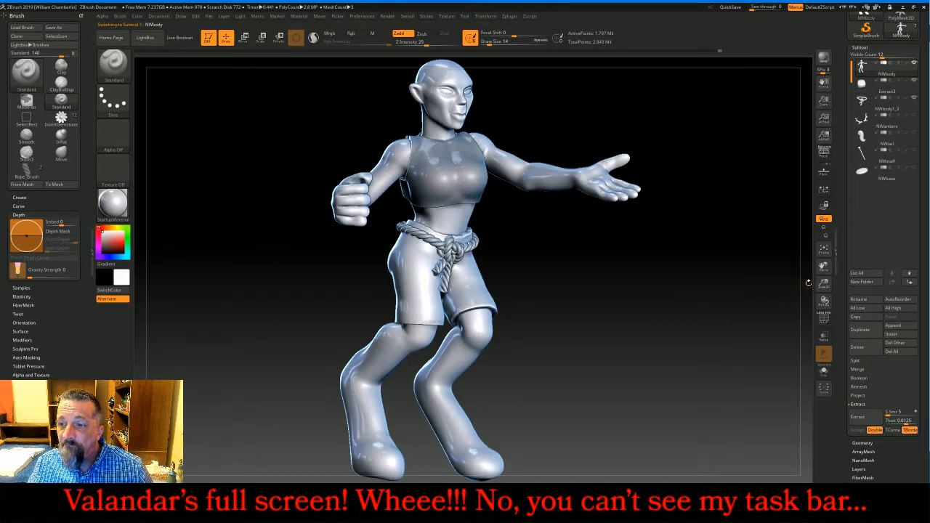
Choose the Polish brush for the lower legs and set its Z Intensity to 58 and draw size to 74
drag(823, 266, 832, 199)
drag(762, 291, 744, 296)
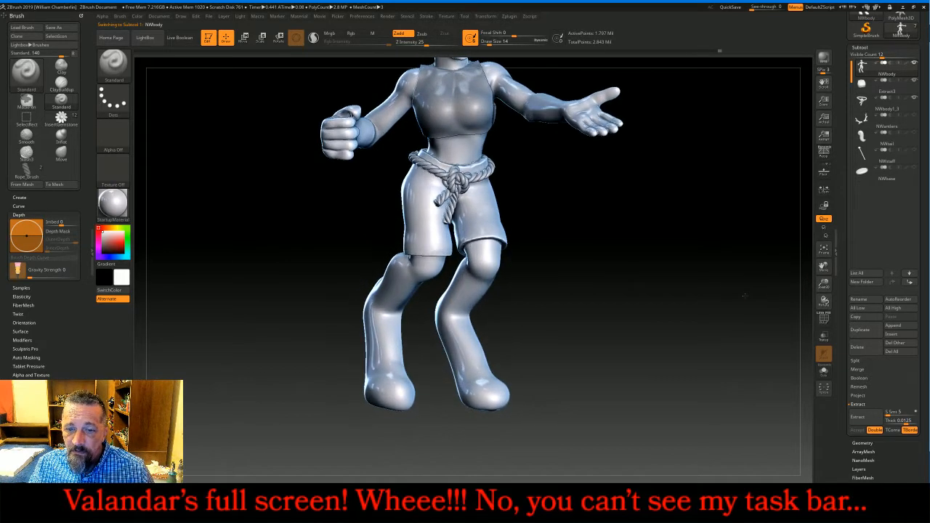
drag(823, 283, 822, 317)
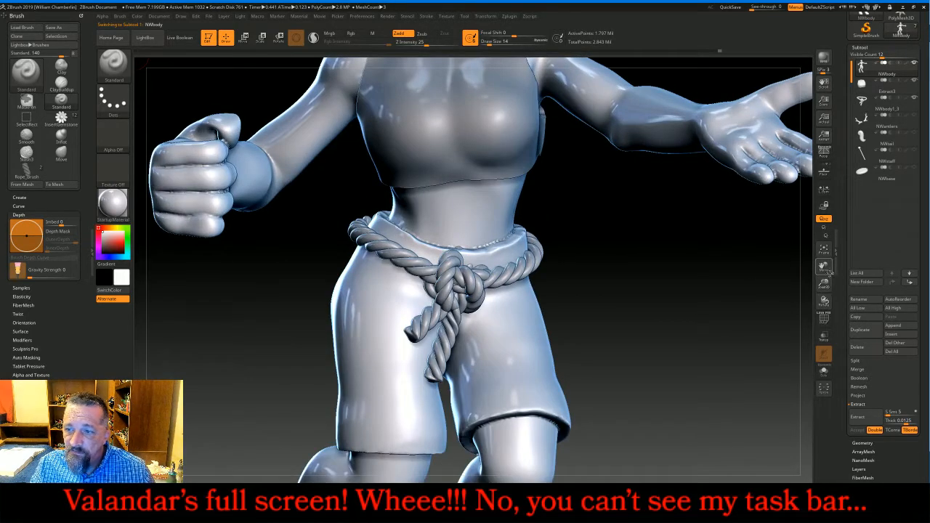
drag(824, 265, 799, 80)
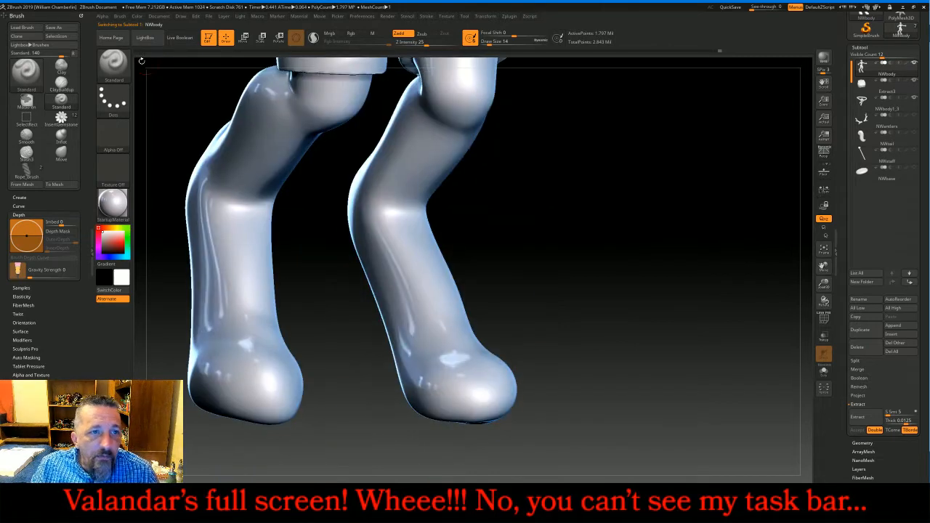
click(124, 66)
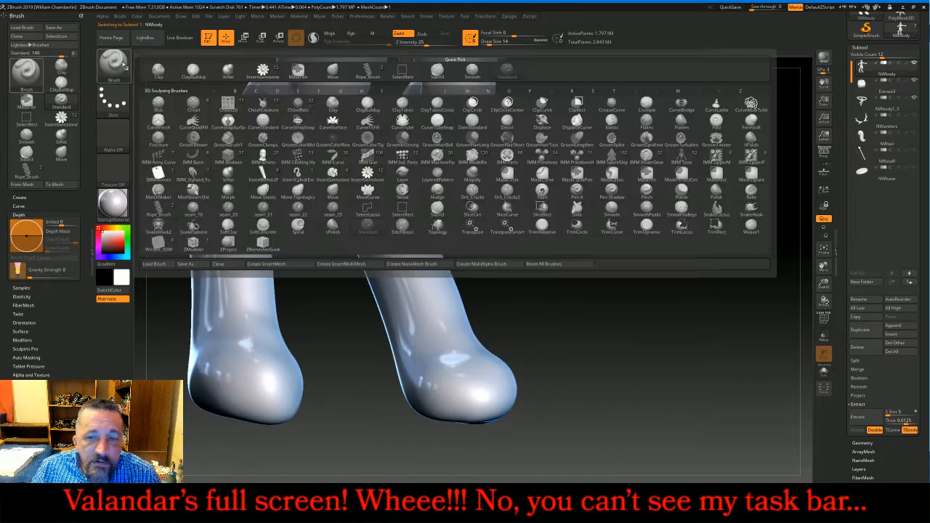
click(716, 191)
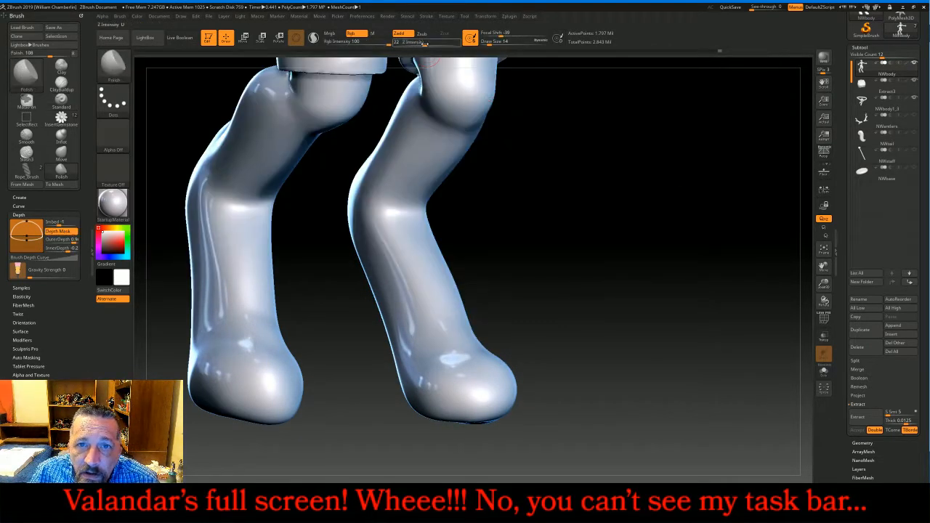
click(434, 44)
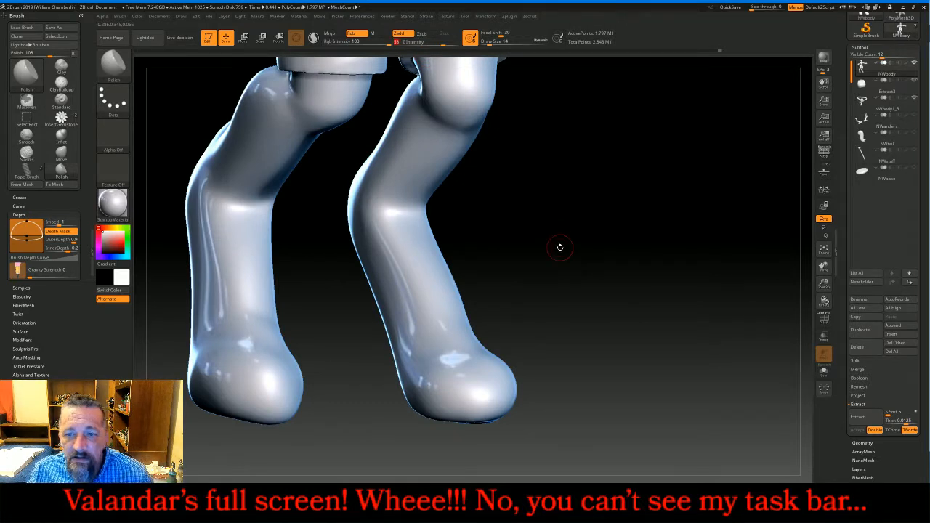
key(])
key(])
key(])
key(])
key(])
key(])
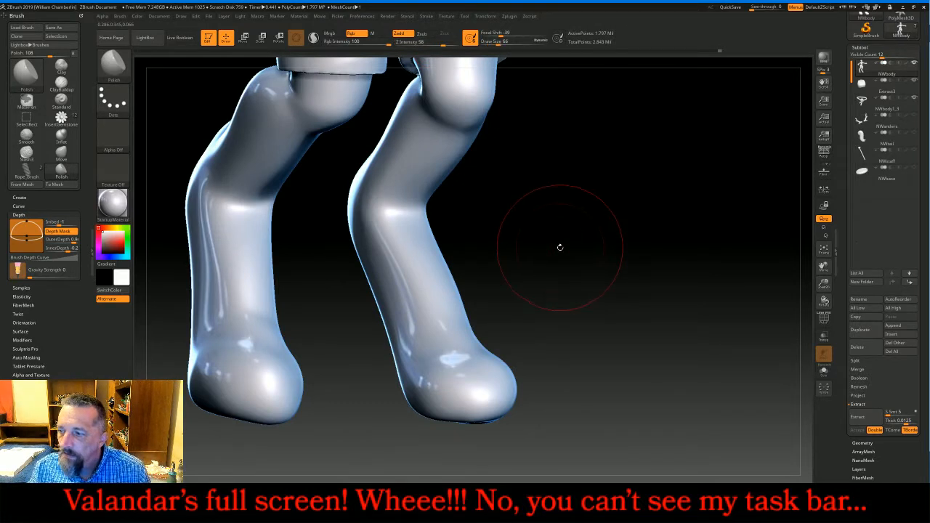
key(])
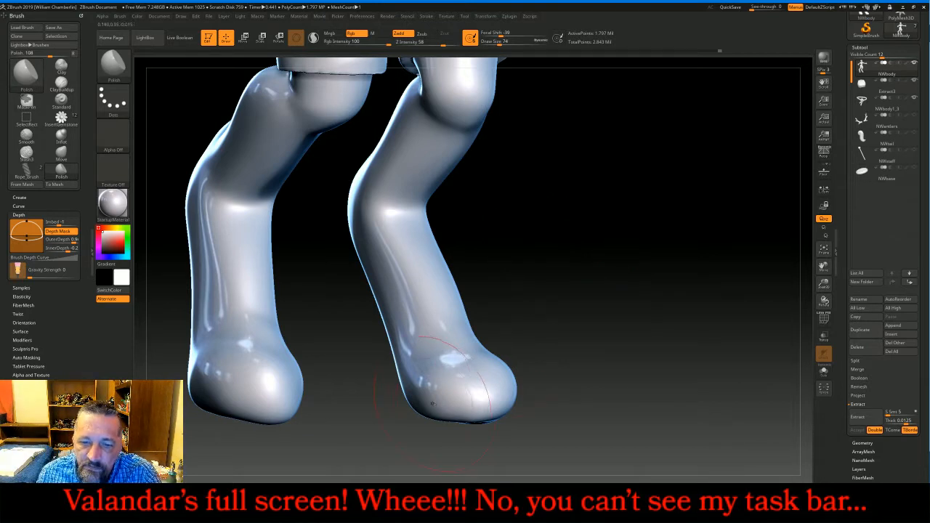
Flatten the toe and sides of the character's left foot into a blocky hoof using subtractive Polish strokes
drag(430, 392, 439, 387)
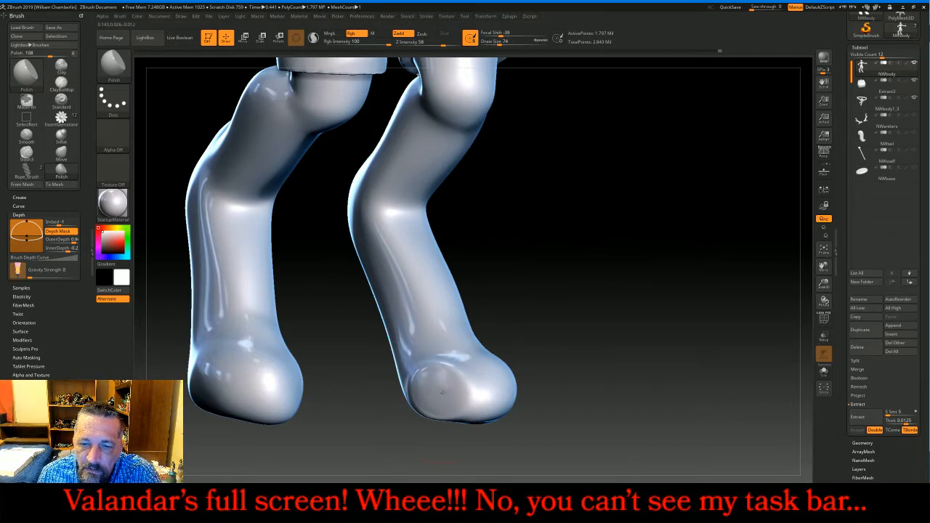
key(ctrl+z)
key(alt)
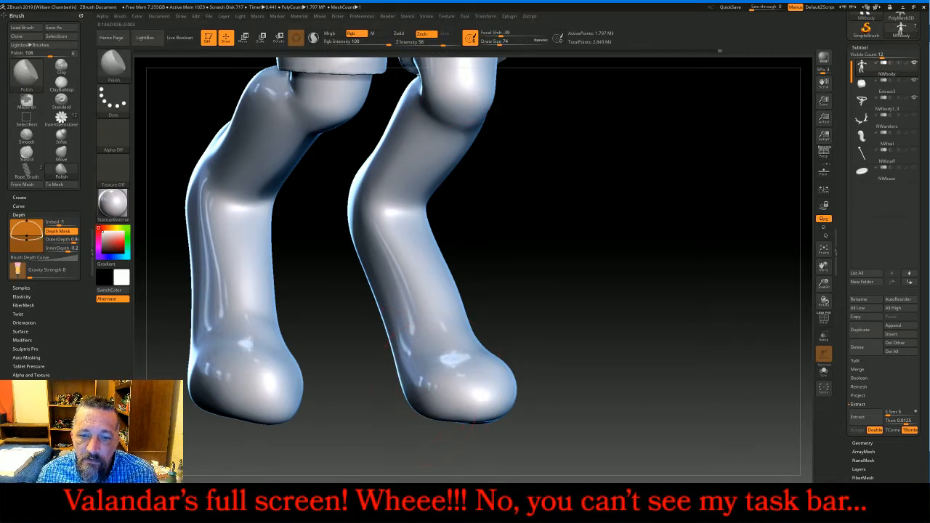
drag(427, 391, 502, 387)
drag(563, 381, 392, 383)
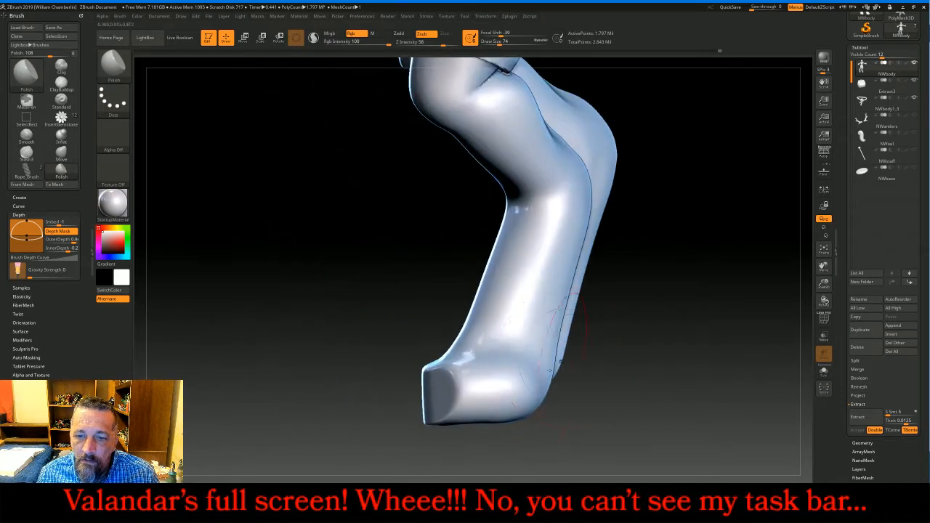
drag(513, 382, 506, 381)
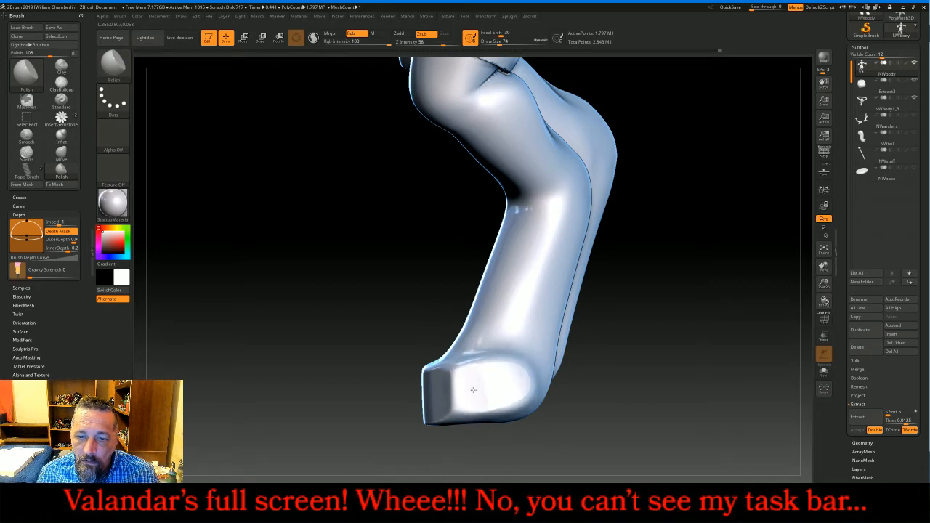
drag(362, 340, 566, 300)
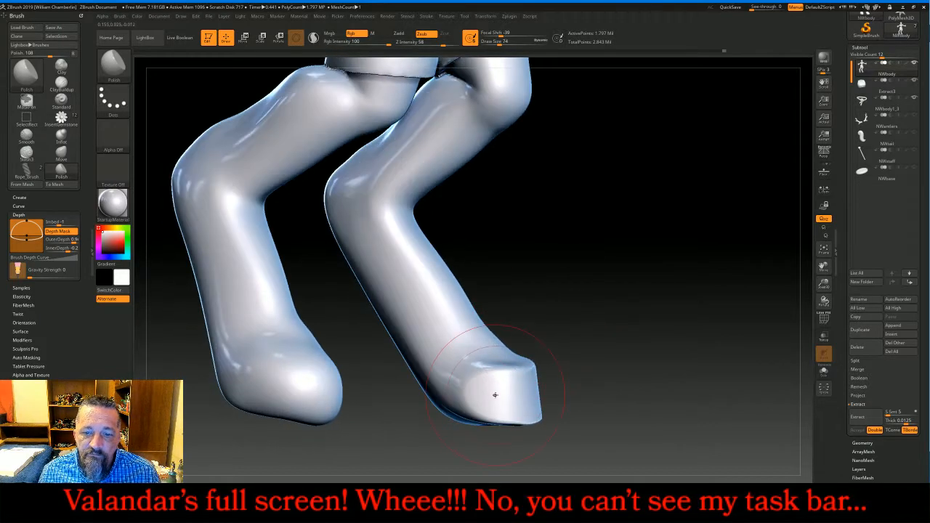
mouse_move(496, 395)
mouse_down()
mouse_move(472, 395)
mouse_move(492, 399)
mouse_up()
drag(624, 334, 508, 349)
mouse_move(492, 386)
mouse_down()
mouse_move(526, 395)
mouse_move(573, 370)
mouse_up()
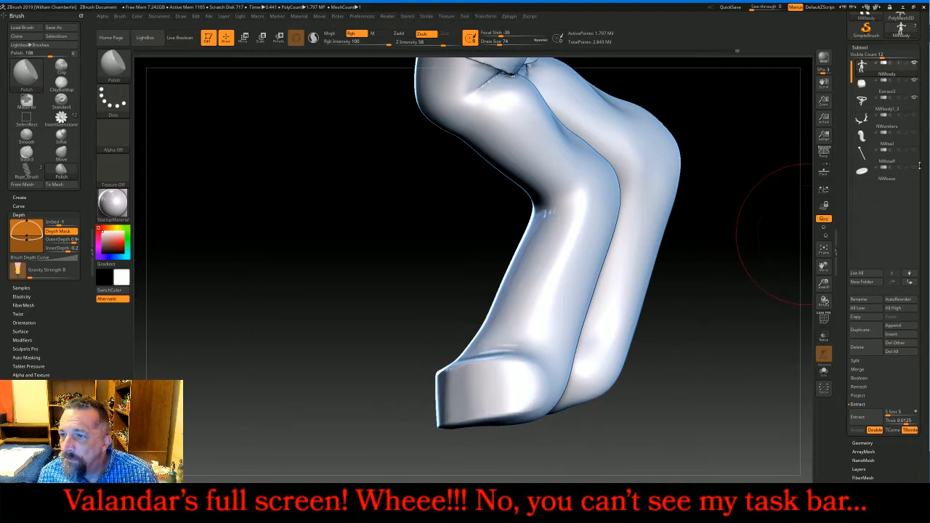
Show the rocky base subtool and turn on transparency so the feet remain visible through it
click(914, 167)
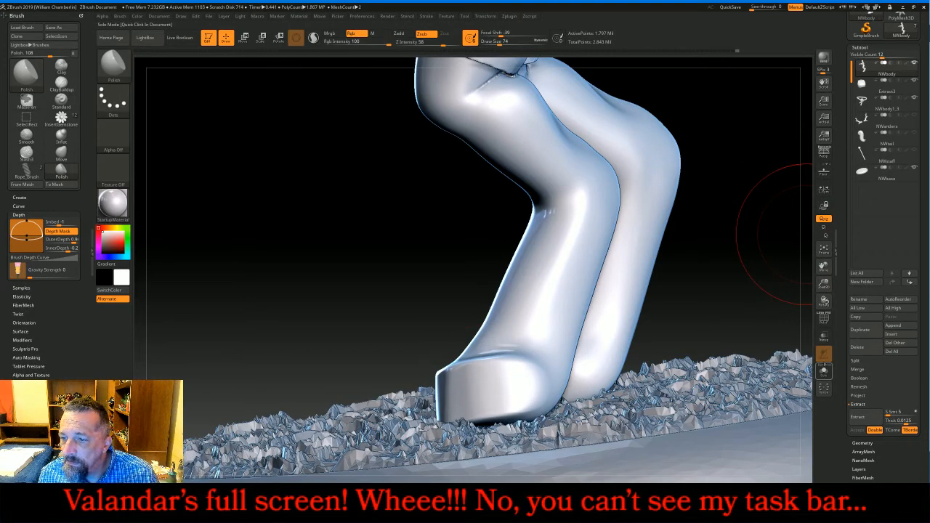
click(823, 336)
mouse_move(654, 288)
mouse_down()
mouse_move(752, 278)
mouse_move(658, 301)
mouse_up()
Flatten the front and sides of the character's right foot into a matching hoof with Polish strokes
drag(641, 359, 614, 360)
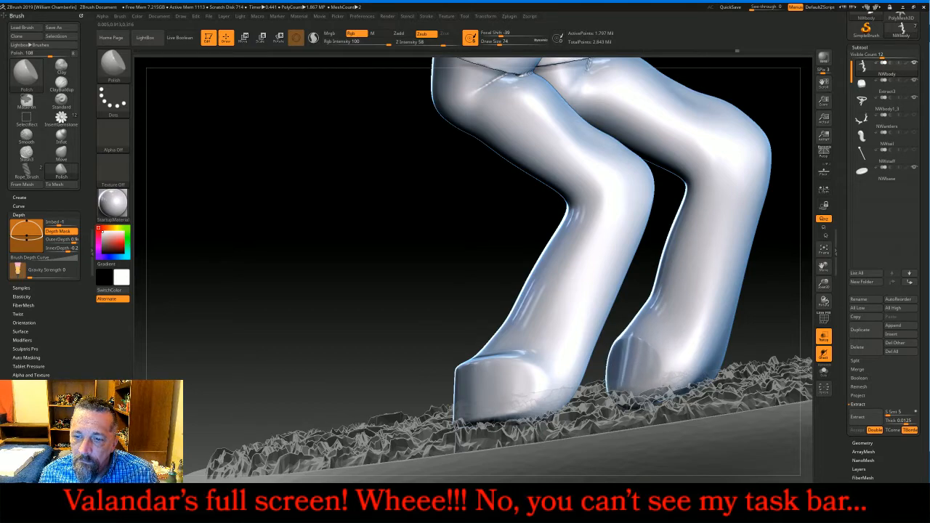
mouse_move(358, 307)
mouse_down()
mouse_move(496, 341)
mouse_move(534, 339)
mouse_move(622, 368)
mouse_up()
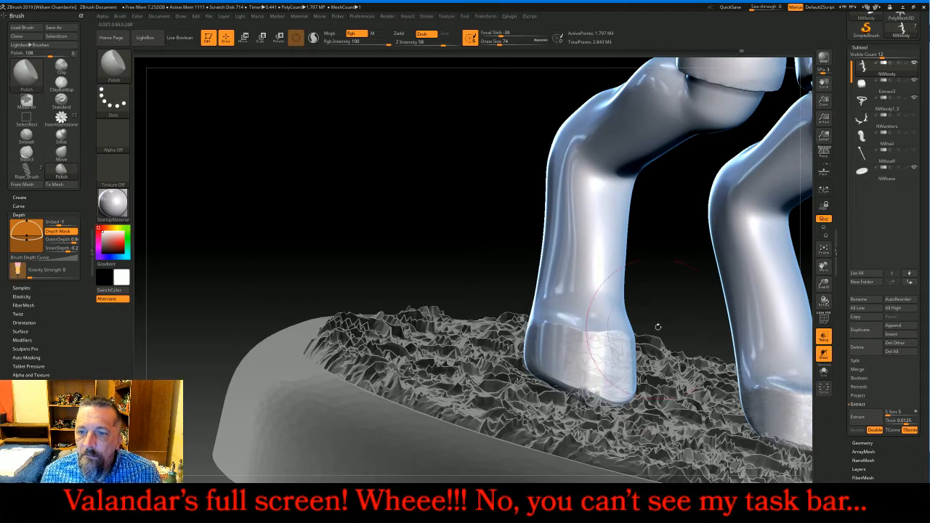
mouse_move(659, 324)
mouse_down()
mouse_move(703, 297)
mouse_move(776, 318)
mouse_move(783, 308)
mouse_move(705, 308)
mouse_up()
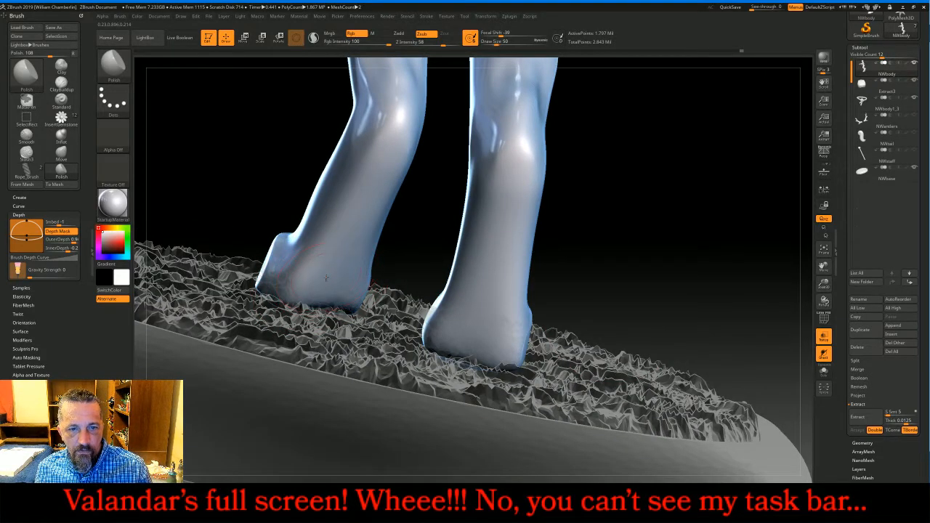
Shape the heels of both hooves with the Polish brush at draw size 46 and smooth the left hoof's side
key(shift)
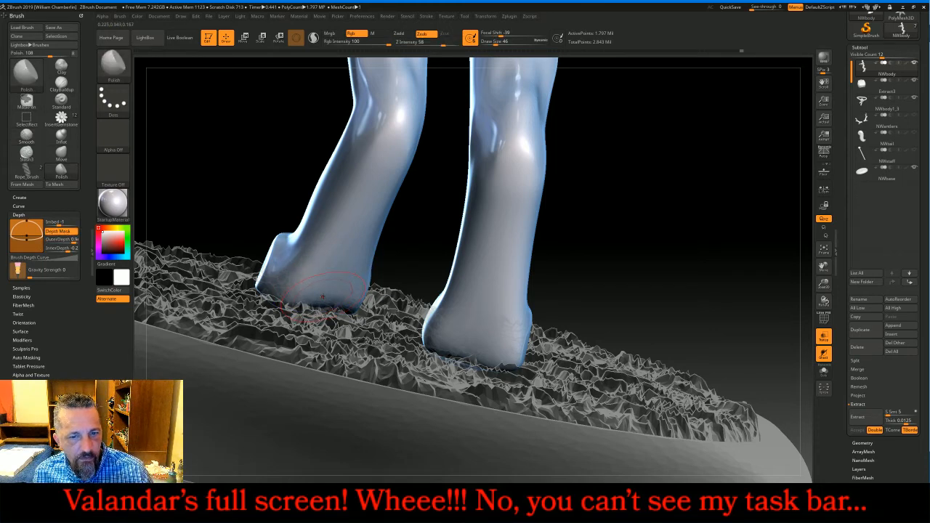
drag(324, 297, 361, 281)
drag(410, 242, 489, 244)
mouse_move(444, 320)
mouse_down()
mouse_move(478, 277)
mouse_move(378, 288)
mouse_move(329, 281)
mouse_move(384, 283)
mouse_move(316, 284)
mouse_move(392, 280)
mouse_up()
mouse_move(501, 248)
mouse_down()
mouse_move(400, 282)
mouse_move(434, 281)
mouse_move(346, 283)
mouse_up()
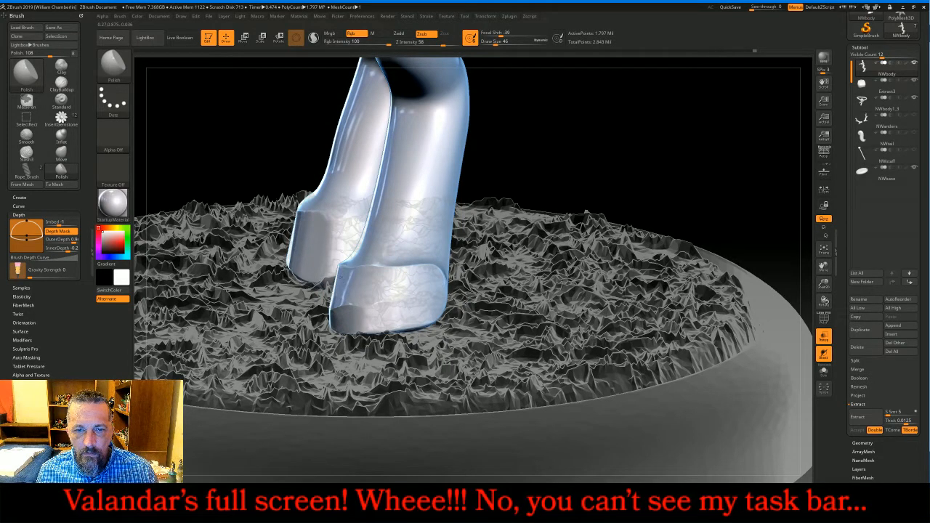
key(shift)
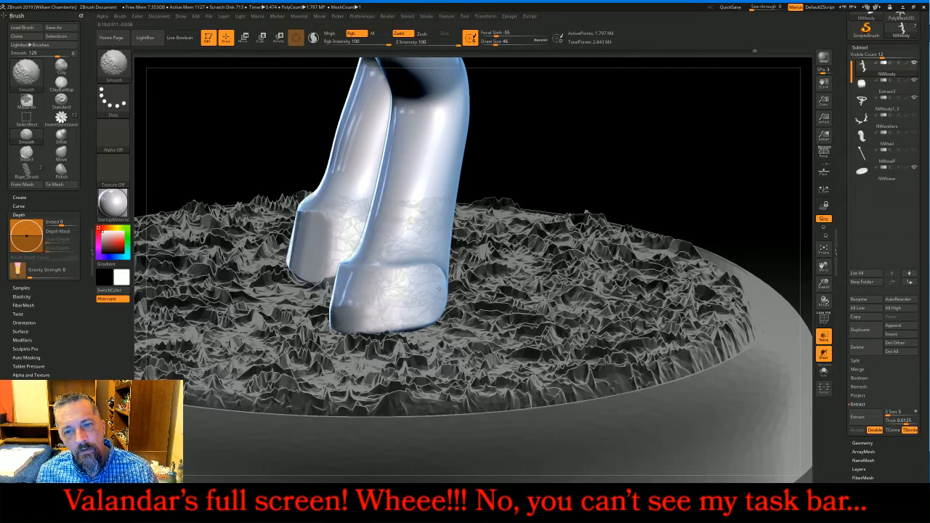
shift+drag(421, 297, 403, 300)
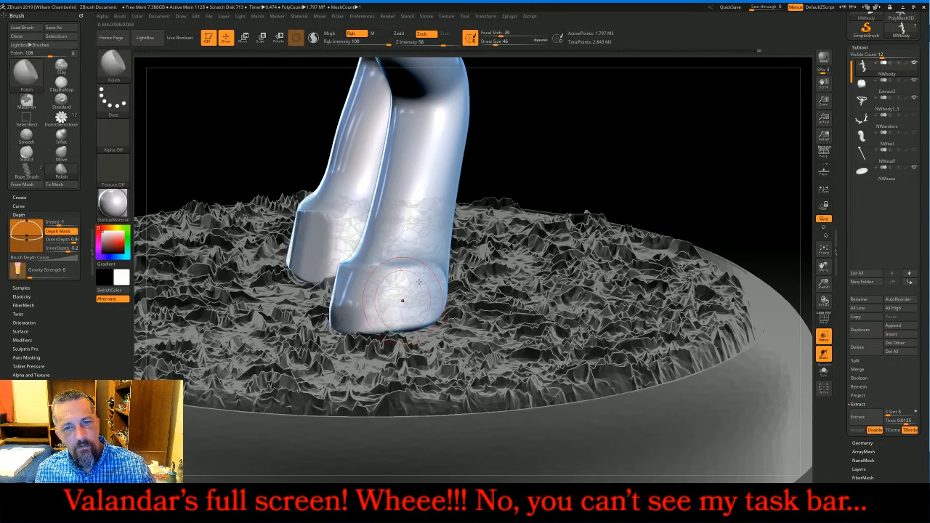
Mask the soles of both hooves at base level, invert the mask to protect the rest of the body, and blur it
mouse_move(633, 177)
mouse_down()
mouse_move(637, 165)
mouse_move(645, 170)
mouse_up()
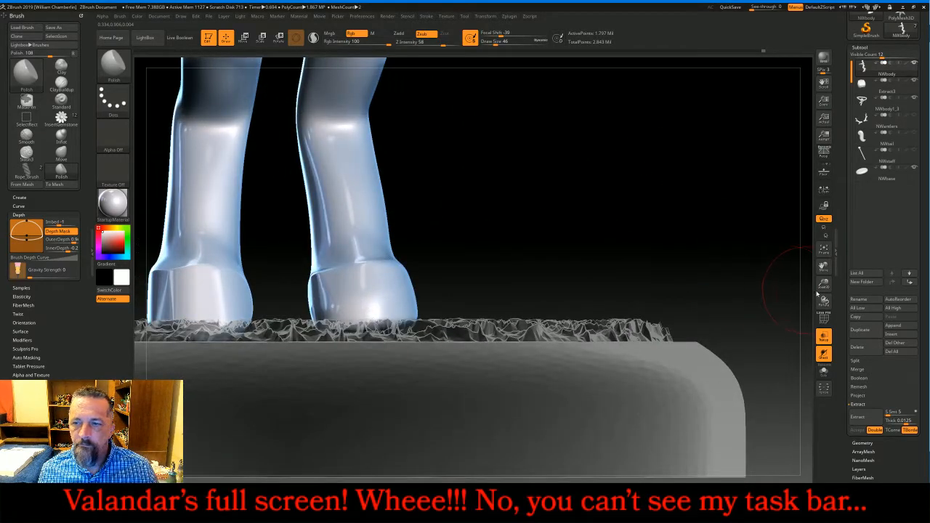
drag(823, 267, 892, 250)
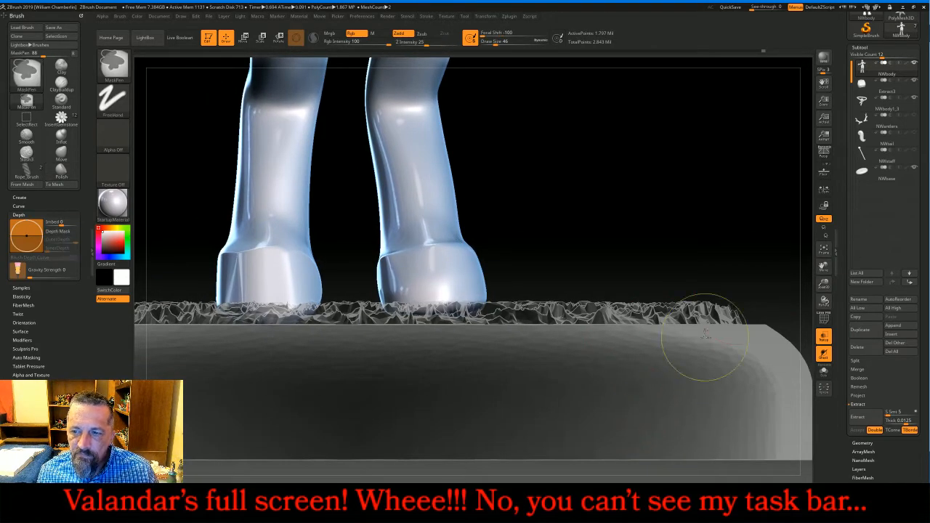
drag(823, 280, 823, 288)
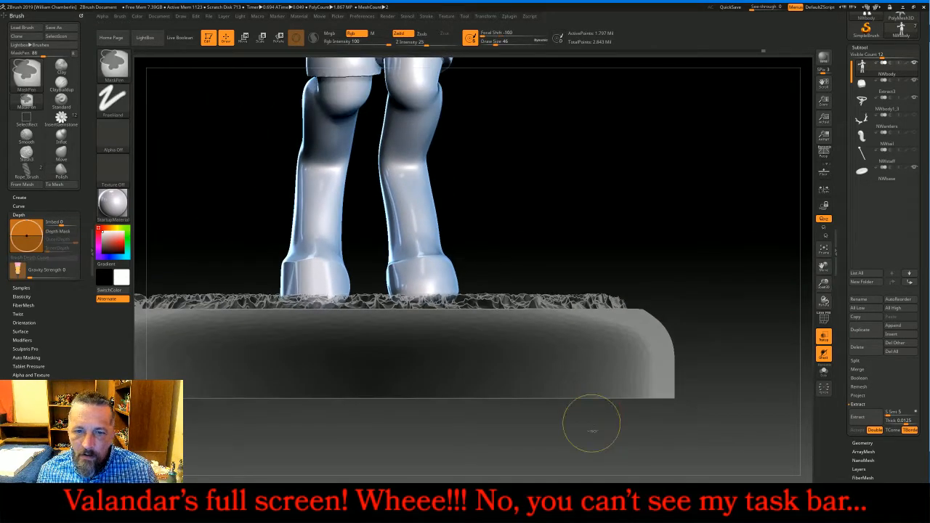
mouse_move(598, 448)
ctrl+mouse_down()
mouse_move(305, 312)
mouse_move(221, 287)
ctrl+mouse_up()
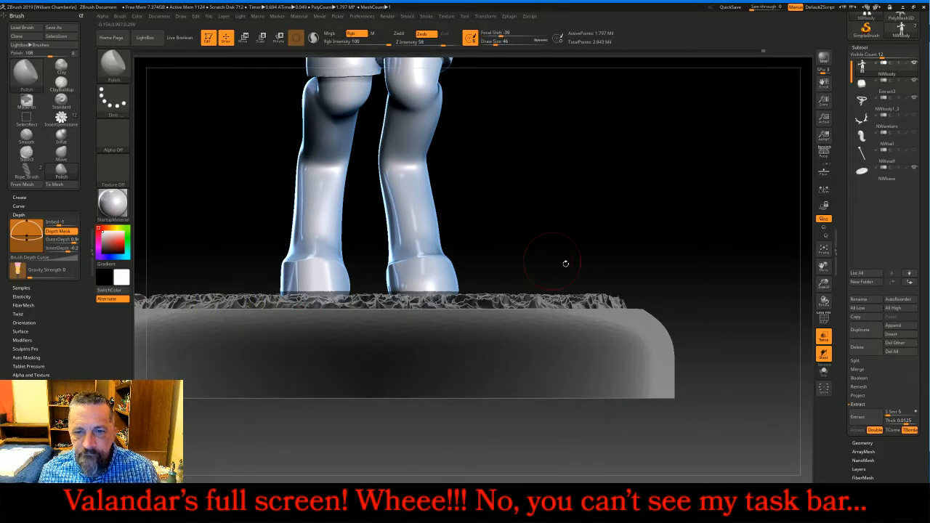
drag(875, 398, 884, 365)
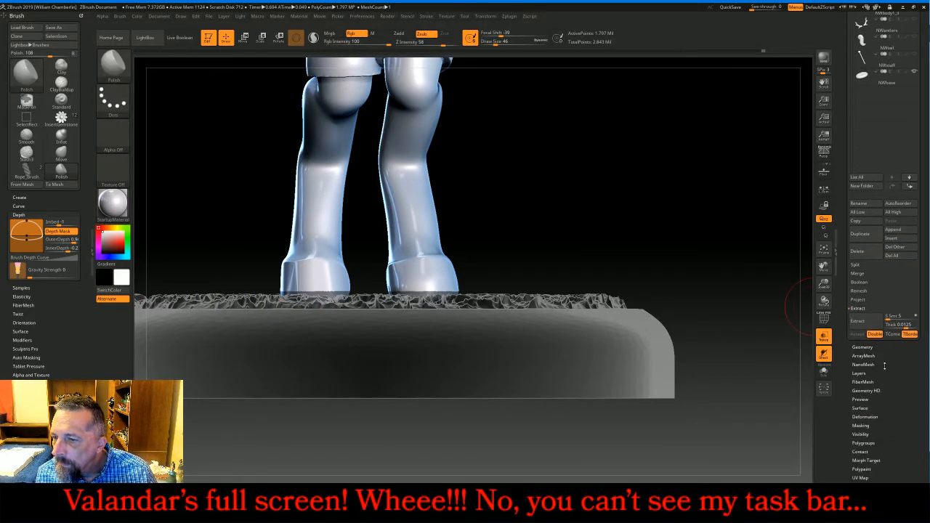
click(865, 425)
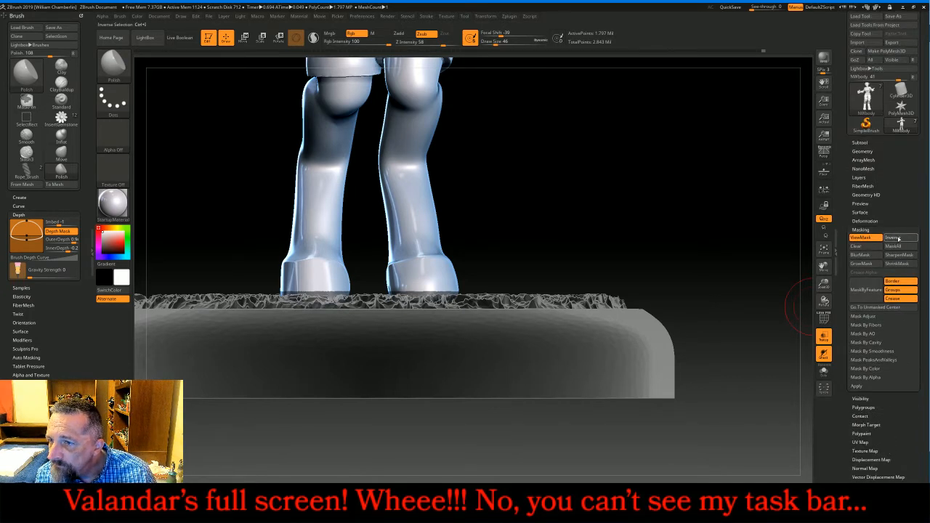
click(899, 237)
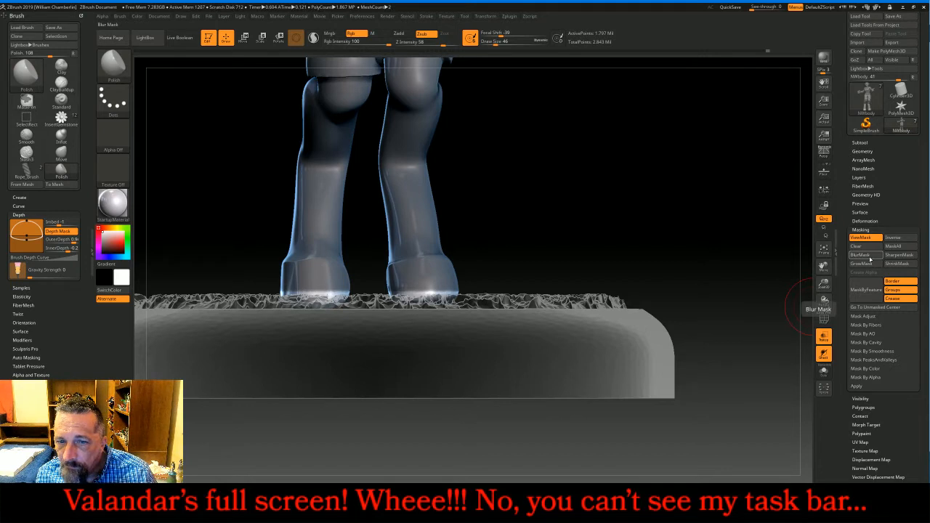
click(865, 255)
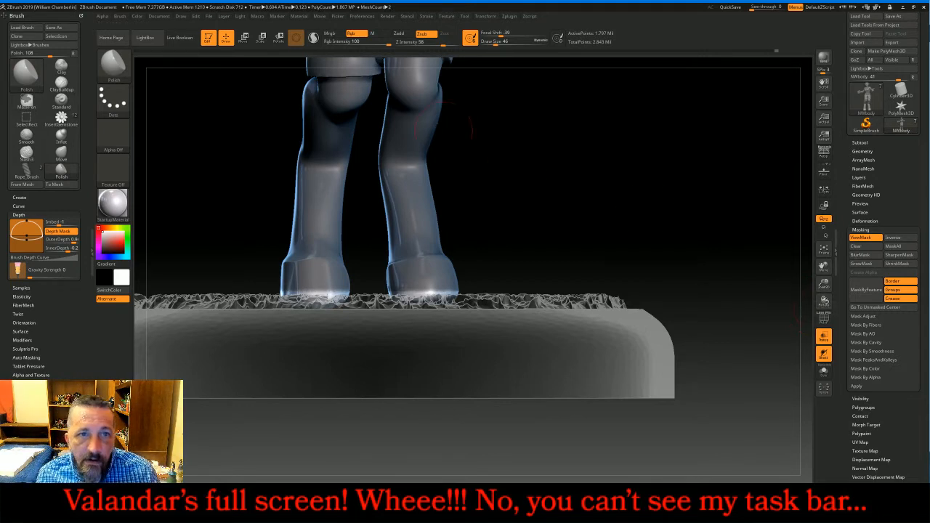
Move the unmasked soles of both hooves slightly down into the rocky base and clear the mask
click(243, 37)
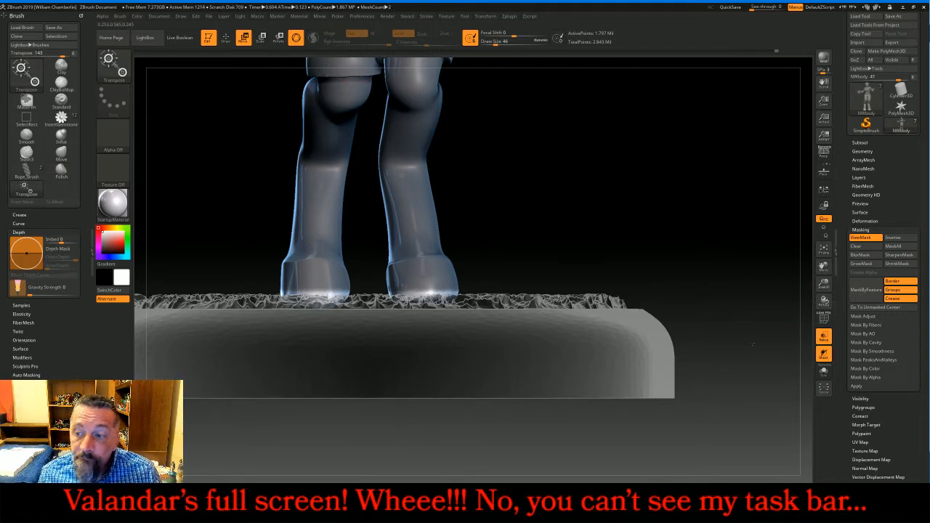
drag(824, 267, 840, 436)
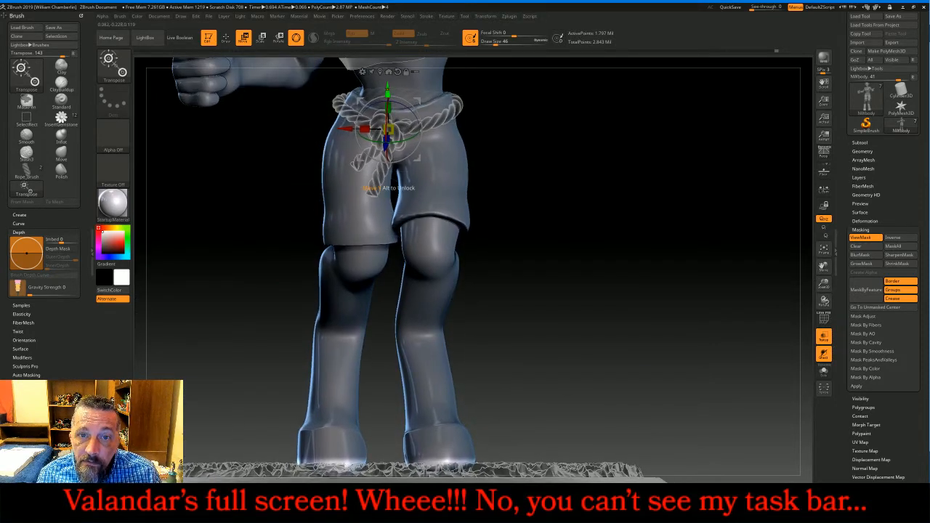
drag(389, 188, 389, 196)
Select the Polish brush and smooth the front surfaces of both hooves
drag(647, 218, 555, 270)
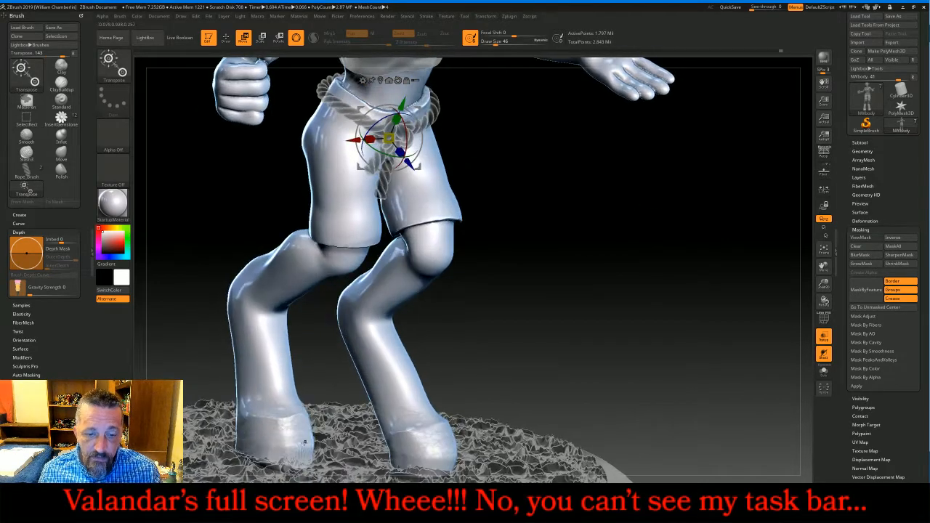
key(b)
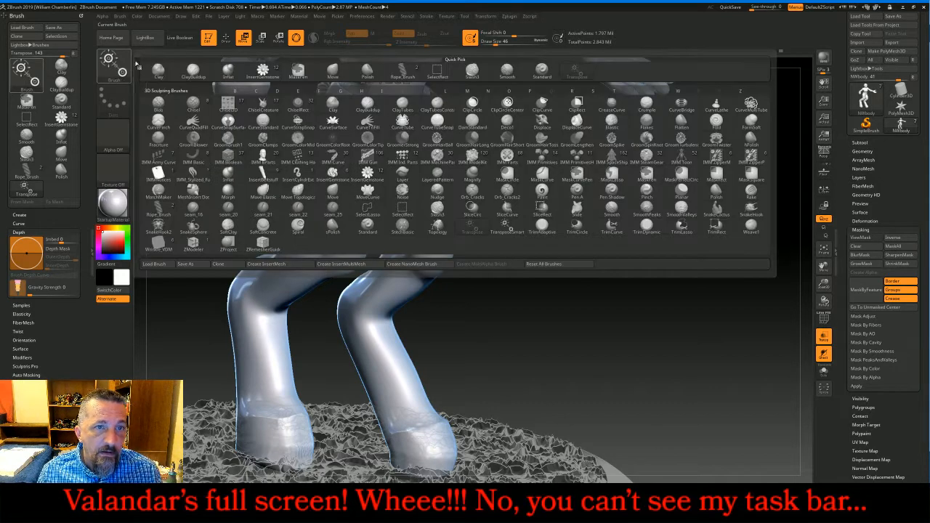
key(p)
key(o)
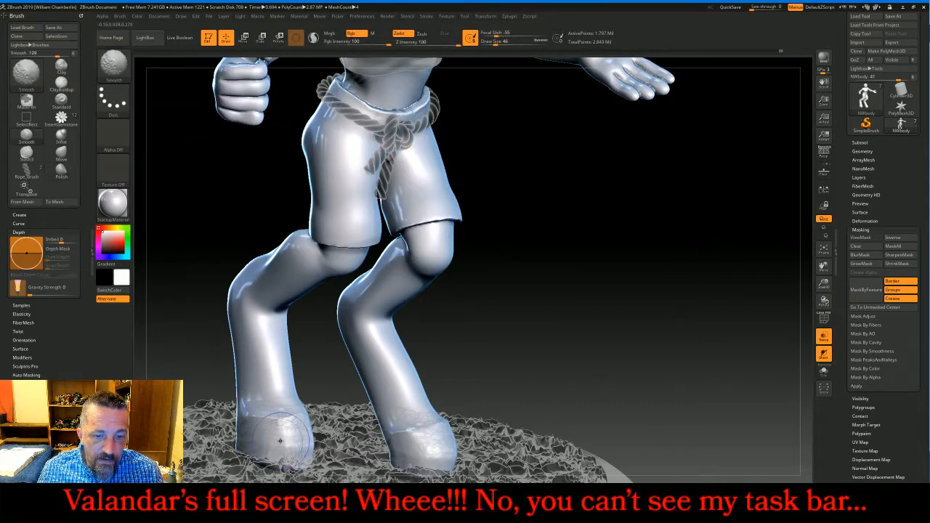
mouse_move(283, 425)
shift+mouse_down()
mouse_move(279, 447)
mouse_move(380, 439)
shift+mouse_up()
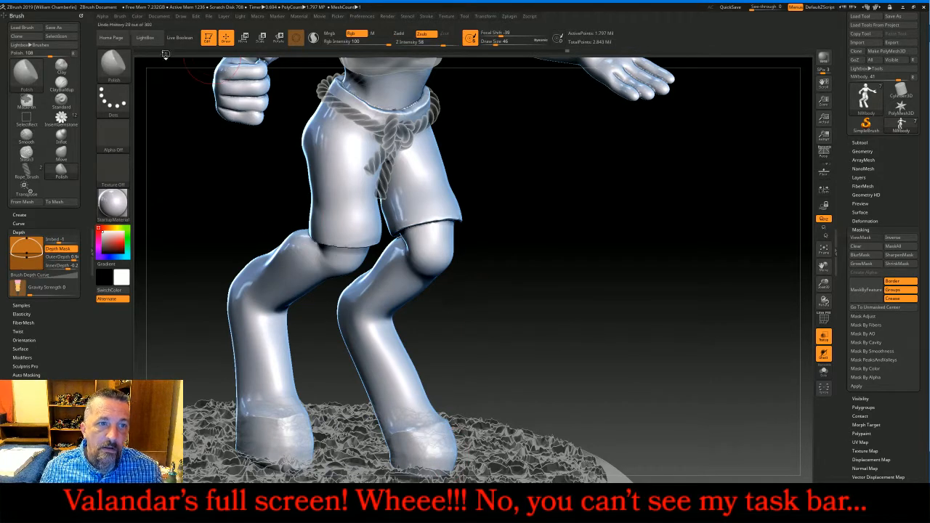
click(120, 62)
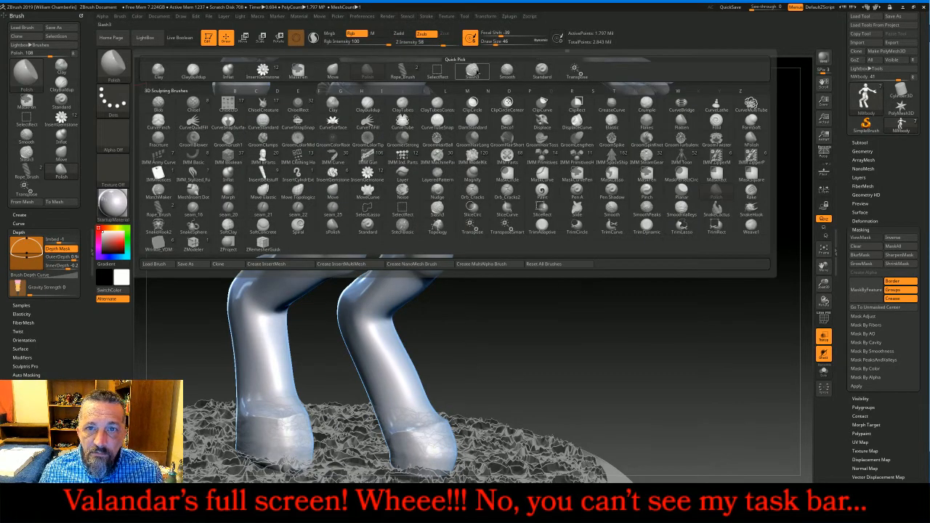
click(472, 70)
click(416, 41)
text(12)
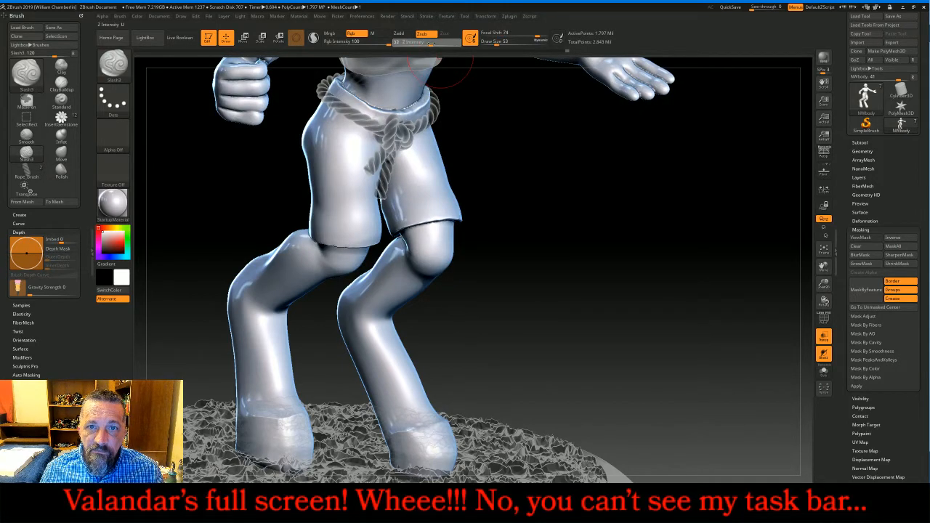
key(Return)
Carve a vertical cleft down the front of each hoof with the DamStandard brush at draw size 53
click(113, 62)
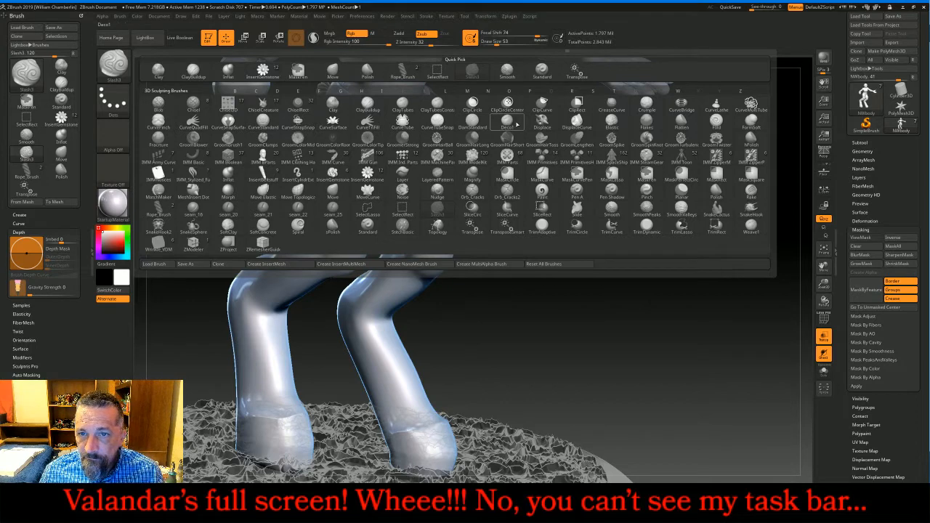
click(472, 122)
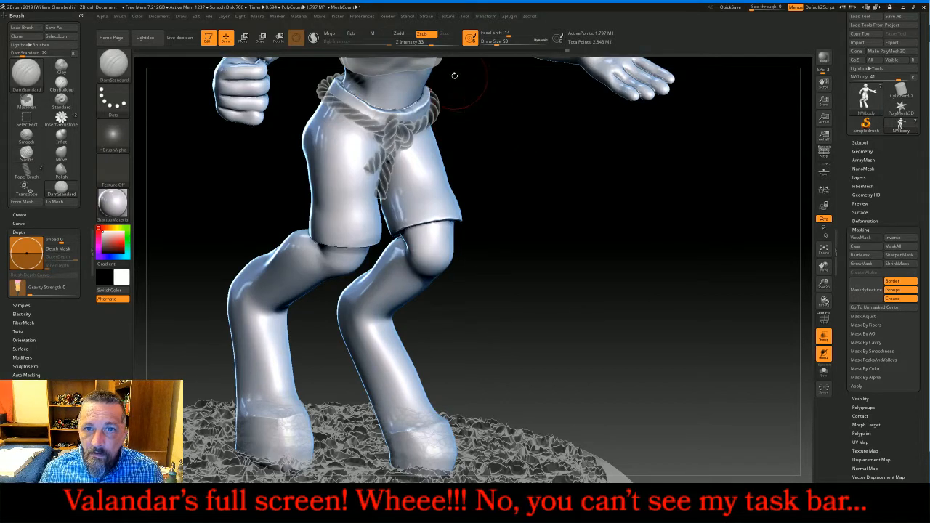
drag(788, 369, 677, 368)
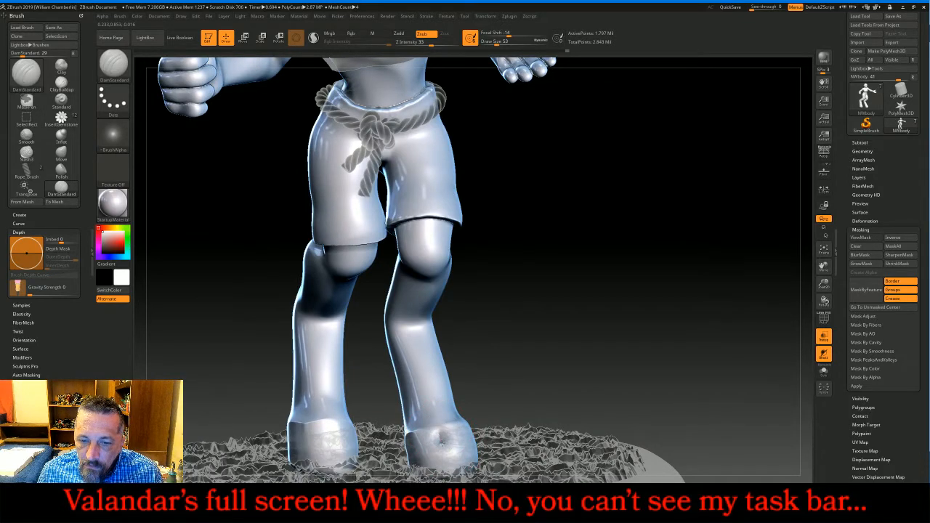
drag(438, 435, 443, 474)
key(1)
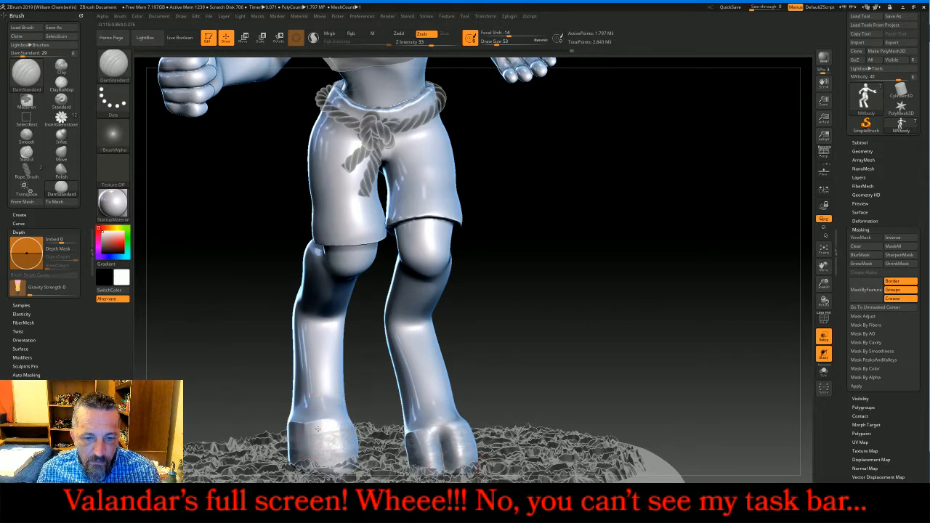
drag(318, 429, 322, 474)
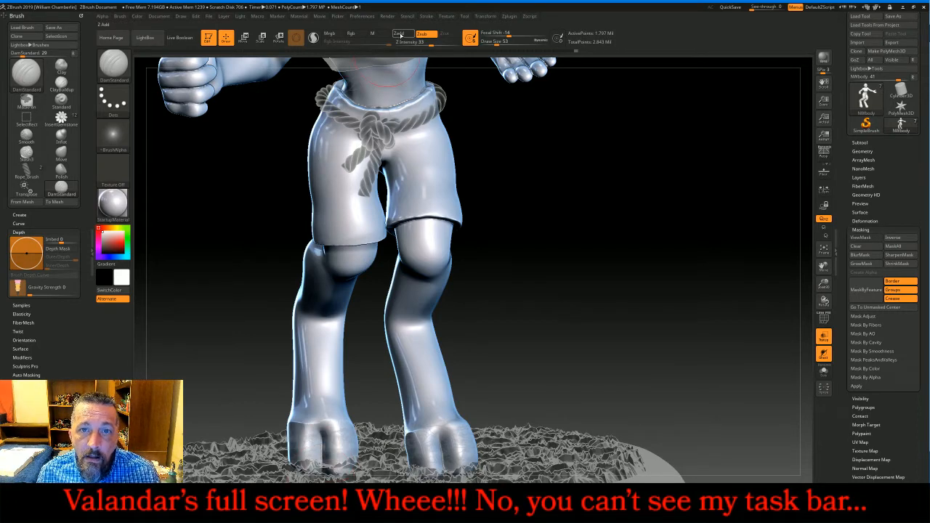
Build up the toes beside the clefts on both hooves with DamStandard in Zadd mode
click(398, 34)
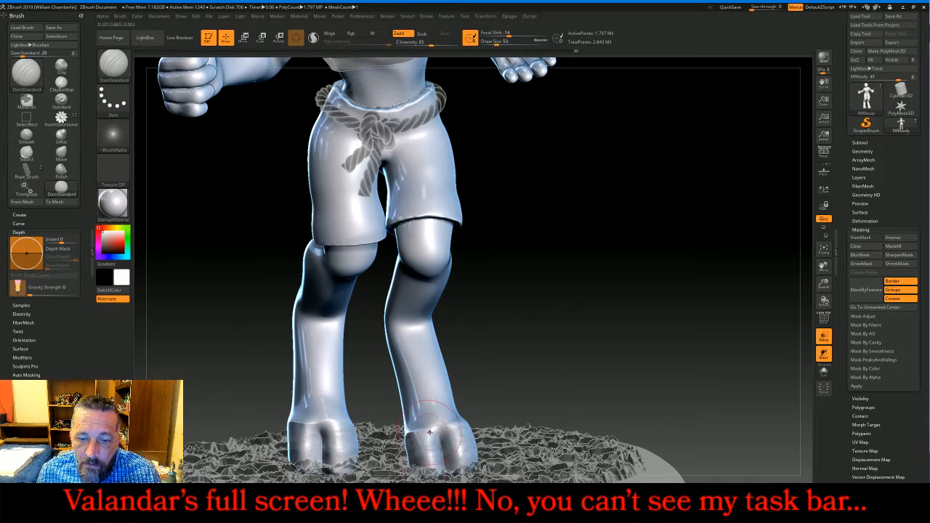
drag(429, 444, 440, 469)
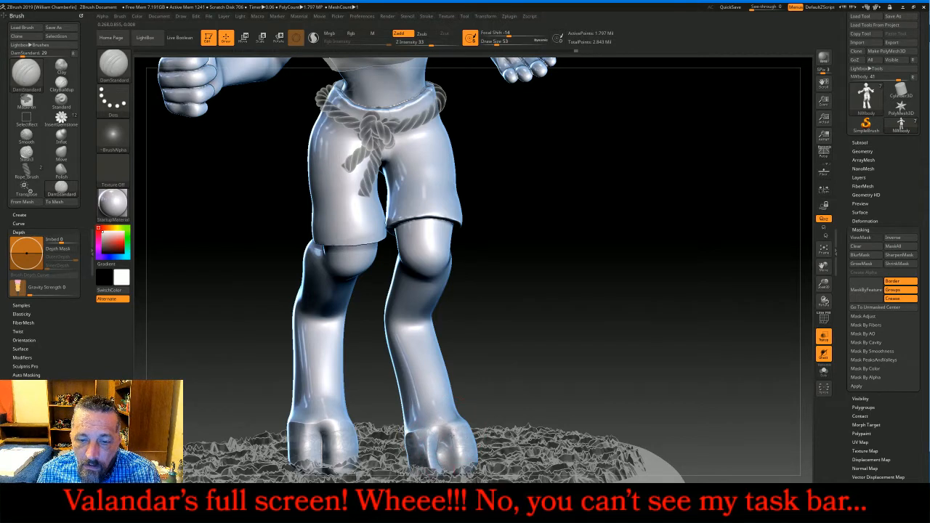
drag(455, 438, 460, 456)
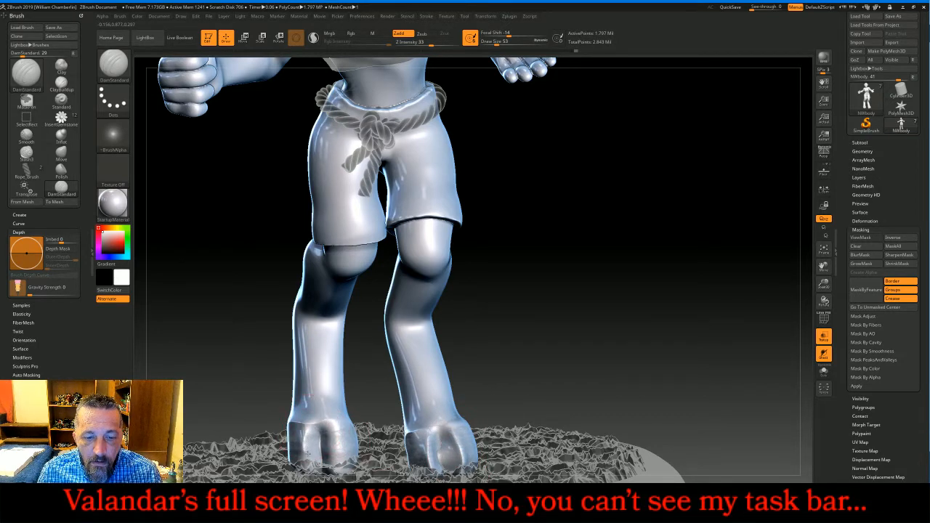
drag(308, 452, 304, 463)
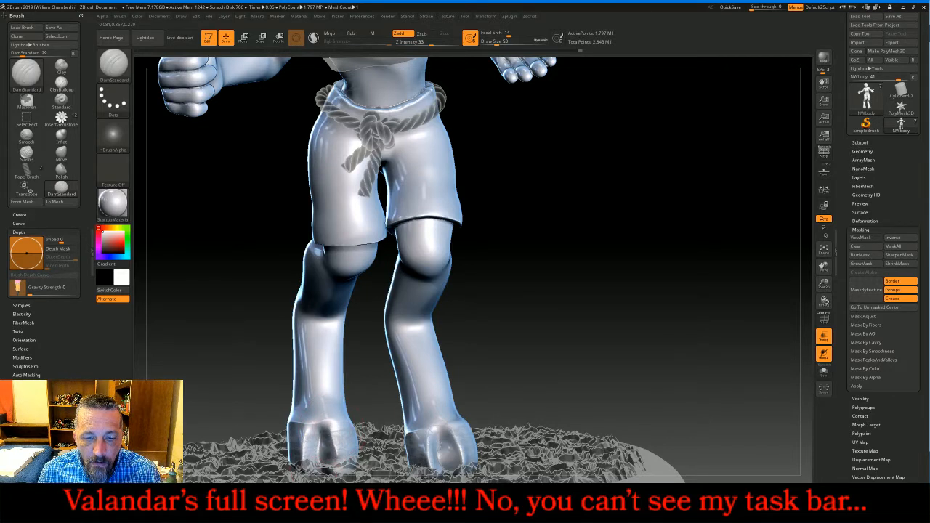
Refine the clefts of both hooves with DamStandard in Zsub mode at draw size 33 and smooth their upper ends
key(alt)
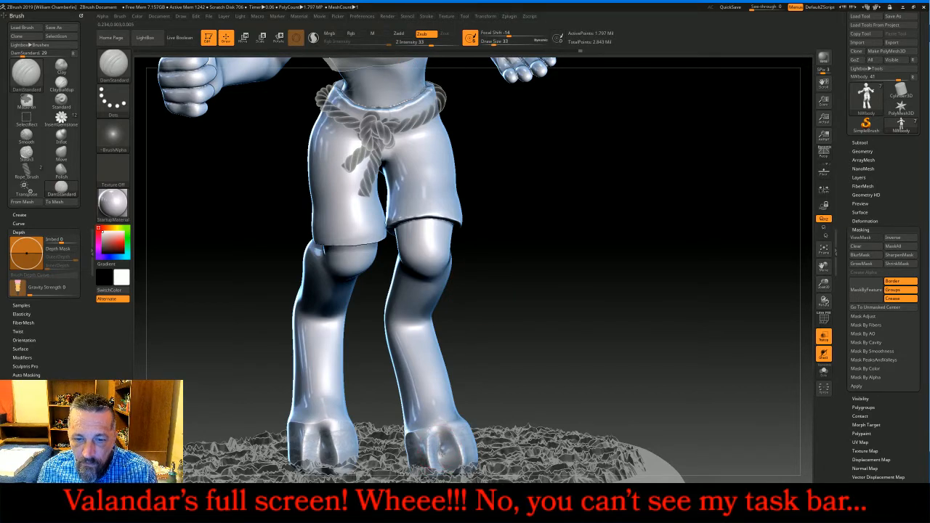
key(shift)
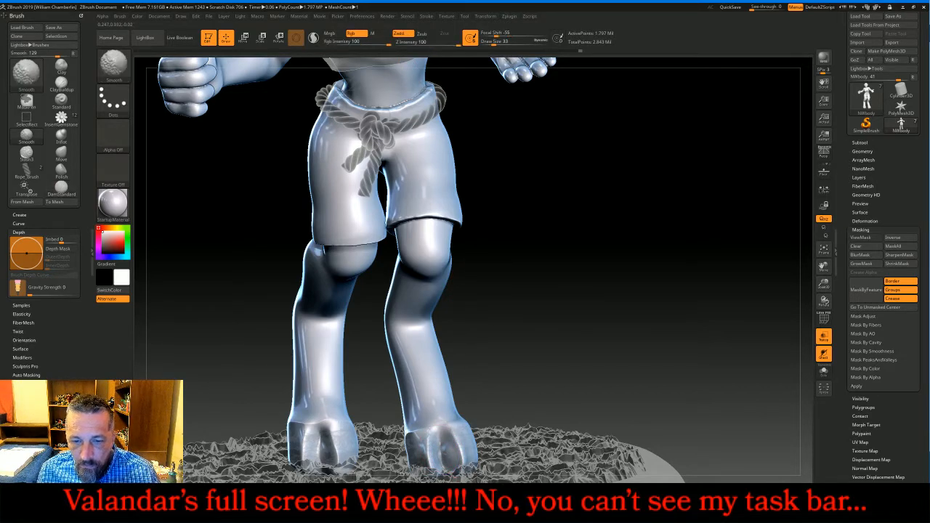
shift+drag(449, 428, 450, 440)
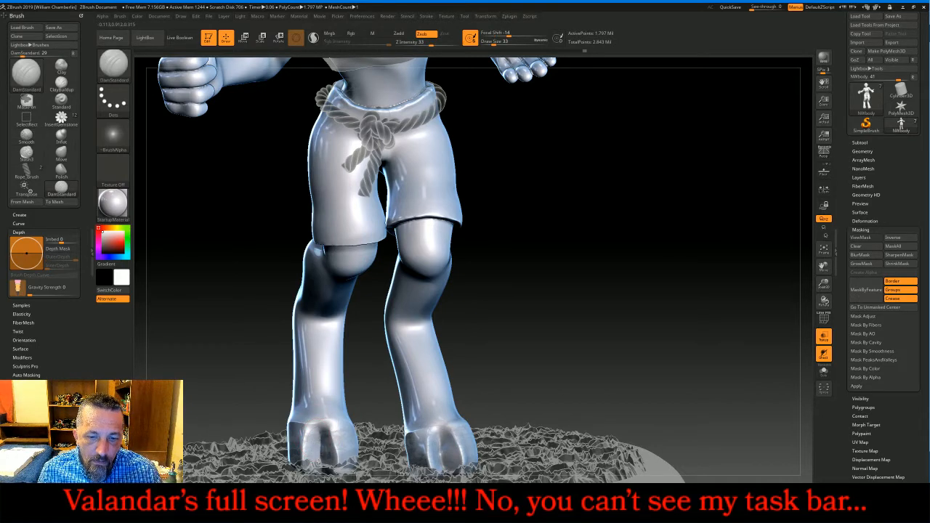
key(shift)
shift+drag(318, 451, 329, 445)
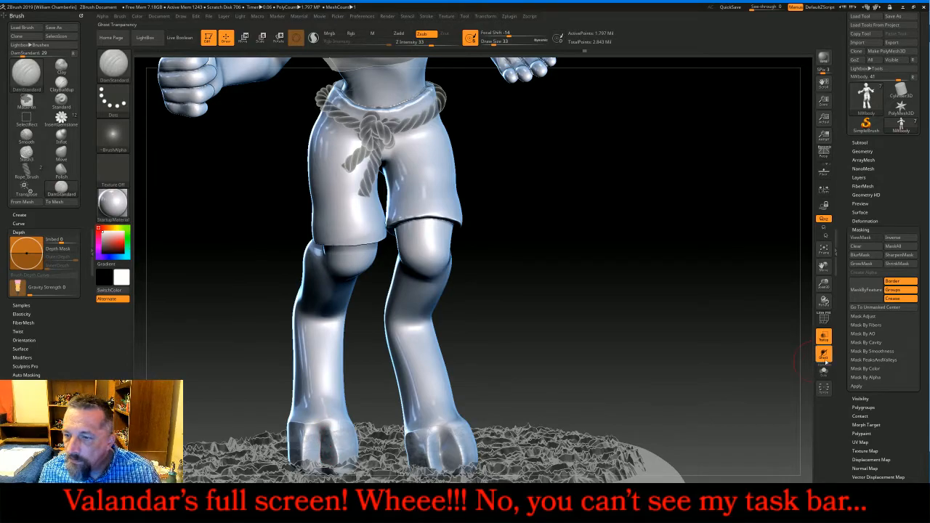
Turn off ghost transparency and mask both of the character's forearms between wrist and elbow
drag(660, 322, 717, 323)
click(823, 249)
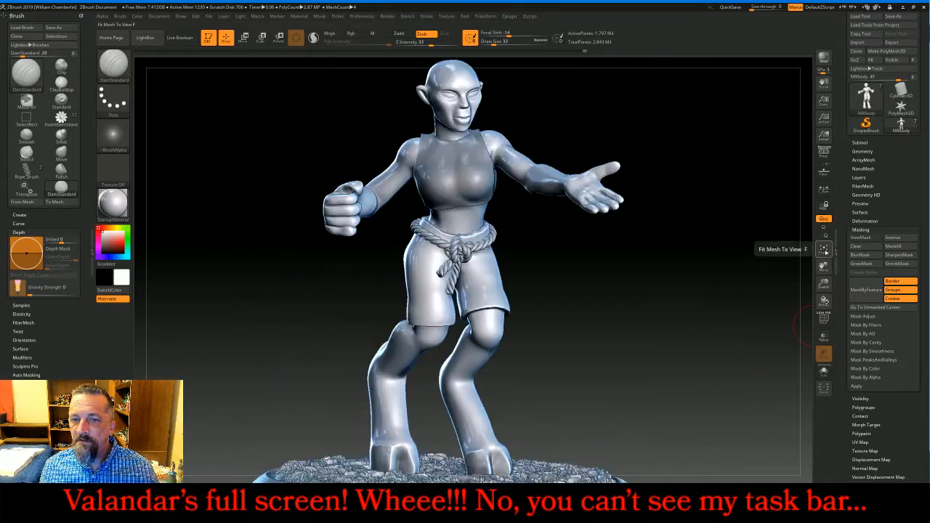
drag(657, 326, 723, 317)
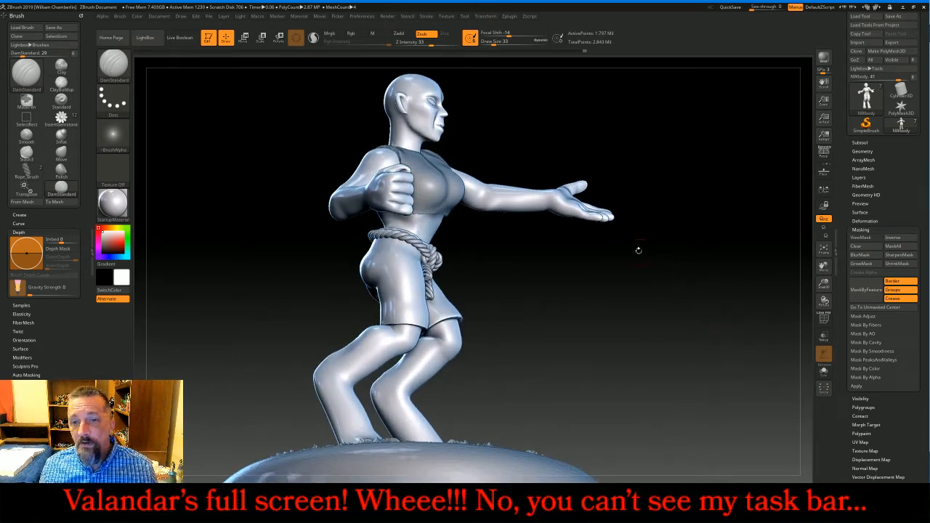
key(ctrl)
mouse_move(492, 170)
ctrl+mouse_down()
mouse_move(526, 230)
mouse_move(547, 246)
mouse_move(487, 168)
ctrl+mouse_up()
mouse_move(695, 175)
mouse_down()
mouse_move(683, 220)
mouse_move(710, 176)
mouse_up()
ctrl+drag(712, 167, 727, 176)
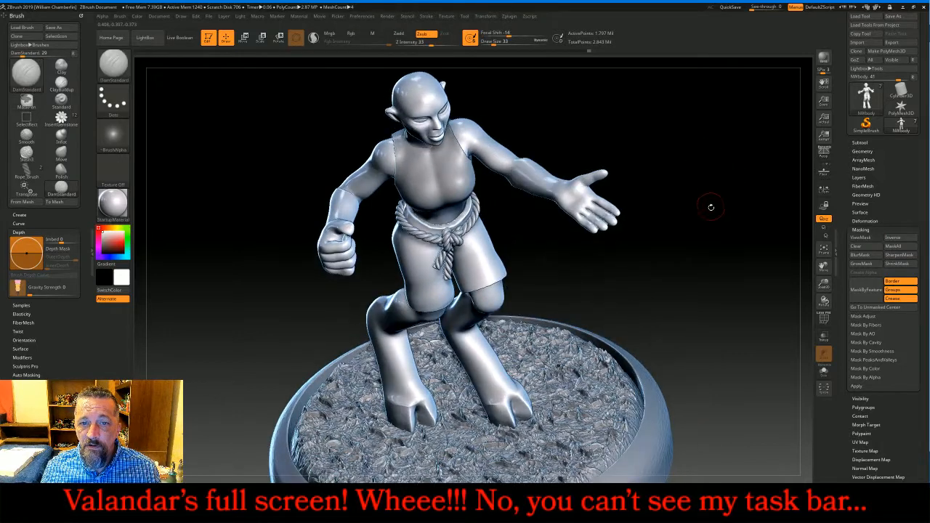
drag(710, 207, 724, 167)
mouse_move(720, 157)
mouse_down()
mouse_move(710, 210)
mouse_move(529, 174)
mouse_move(528, 236)
mouse_move(587, 296)
mouse_move(501, 274)
mouse_move(452, 312)
mouse_up()
key(ctrl)
mouse_move(639, 345)
mouse_down()
mouse_move(548, 351)
mouse_move(477, 291)
mouse_up()
drag(552, 312, 653, 251)
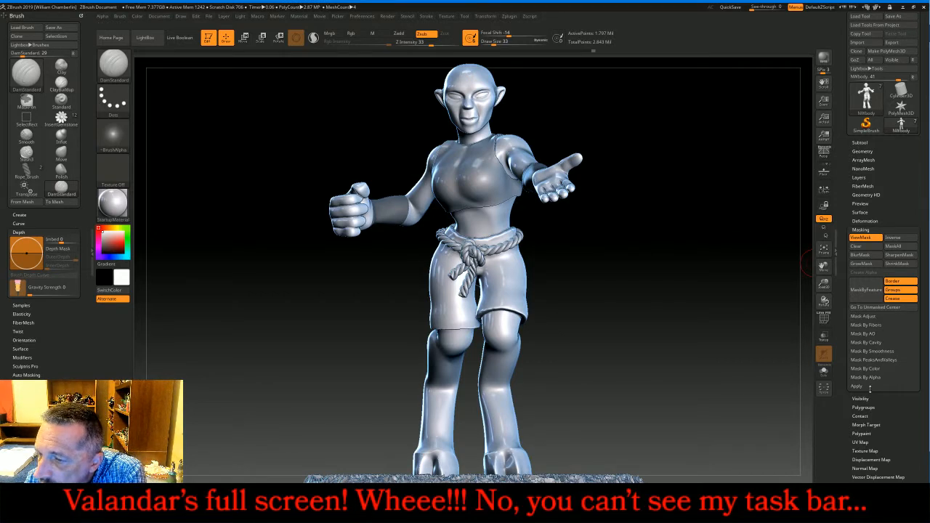
Extract the masked forearm areas as a new bracer subtool with a thickness of 0.015
click(863, 143)
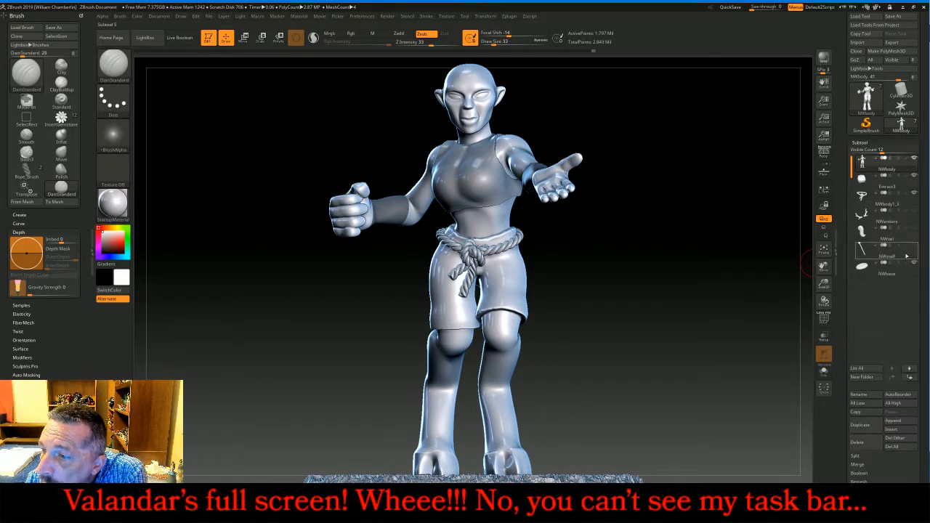
drag(922, 437, 922, 323)
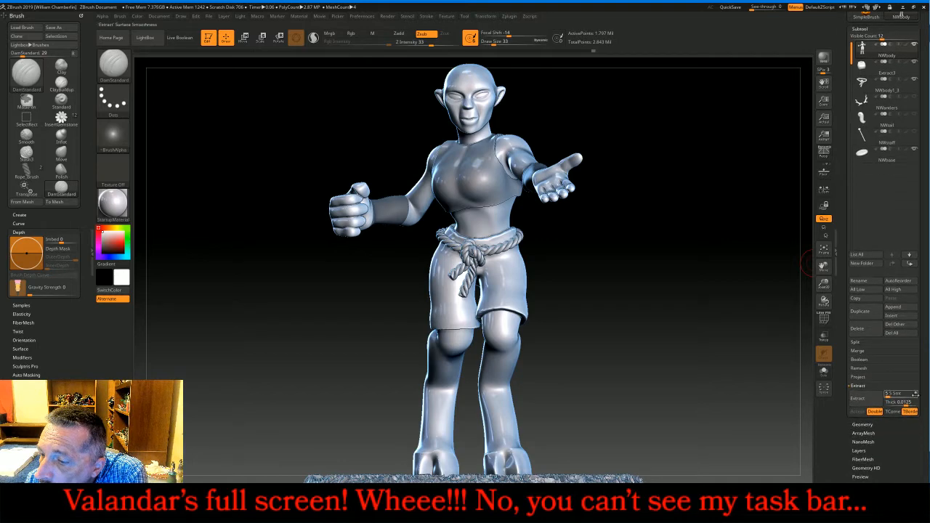
click(892, 402)
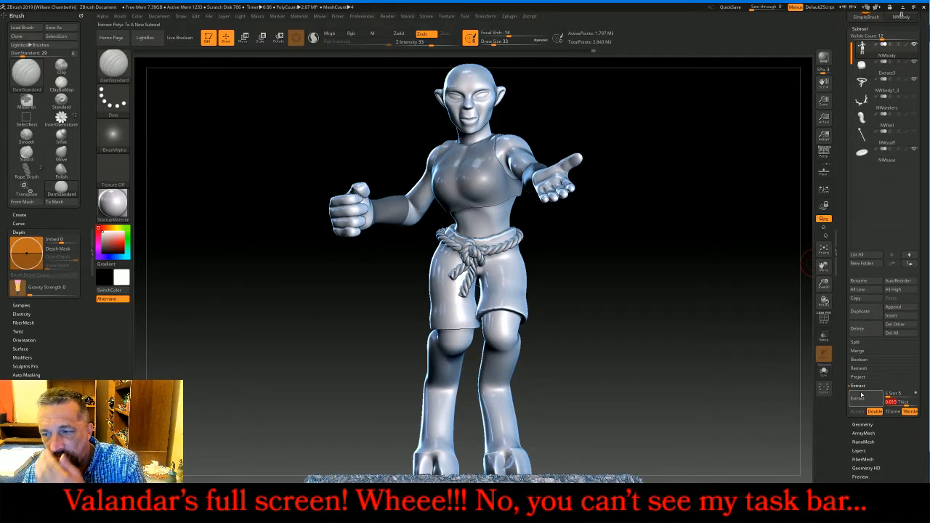
click(860, 399)
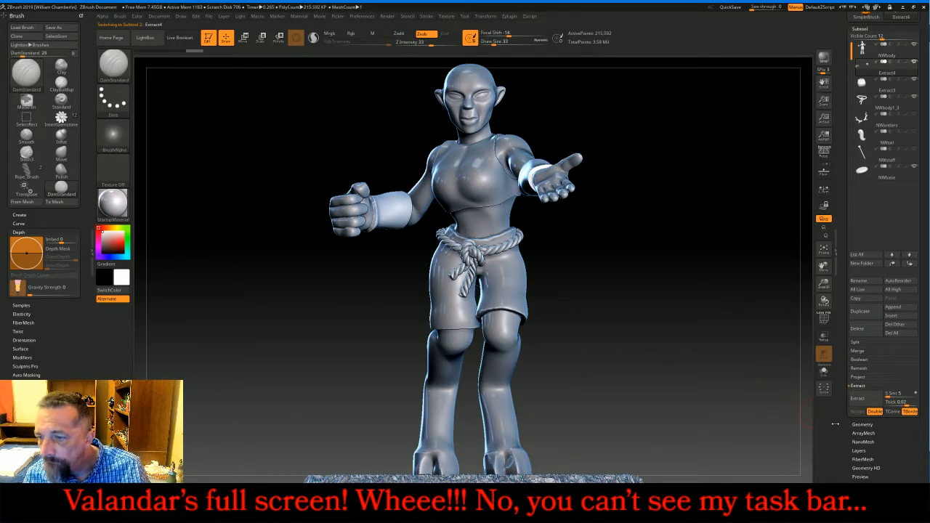
Rebuild the bracers with DynaMesh at resolution 256 and subdivide them, discarding the lower subdivision levels
click(861, 424)
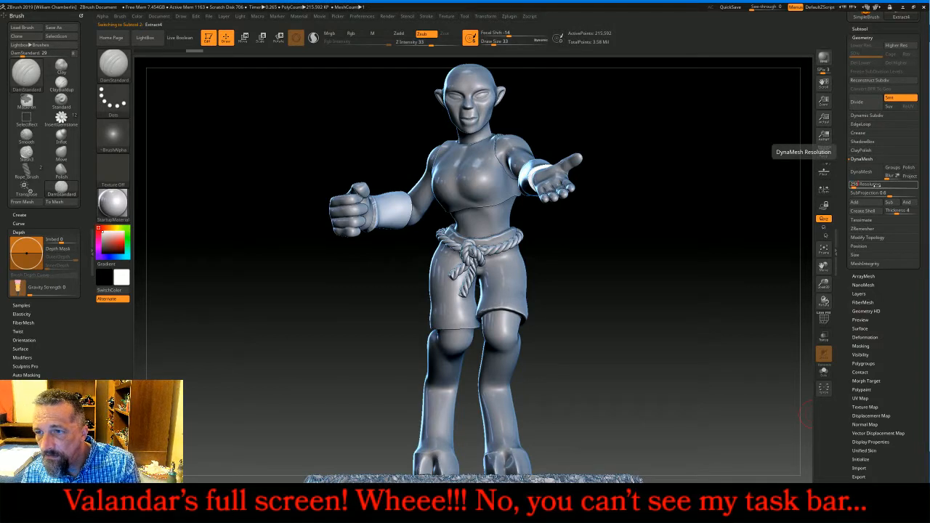
click(871, 173)
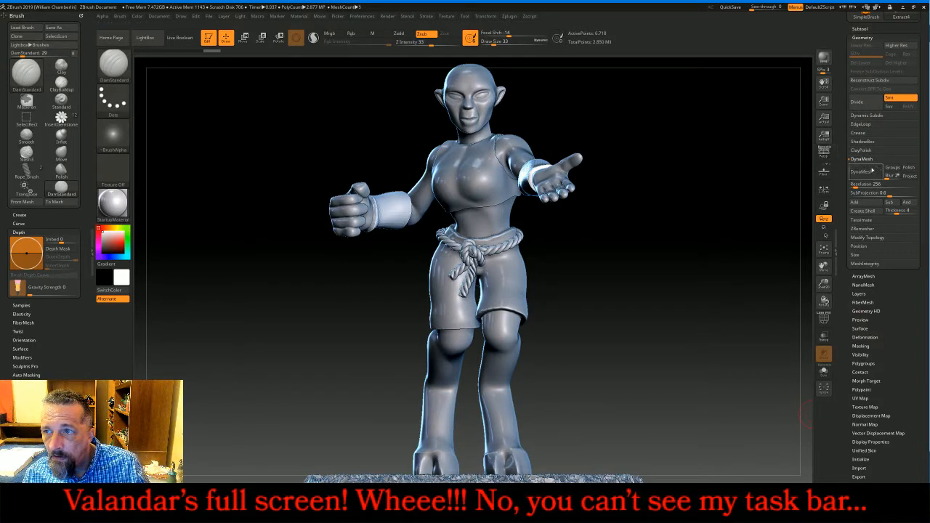
click(865, 107)
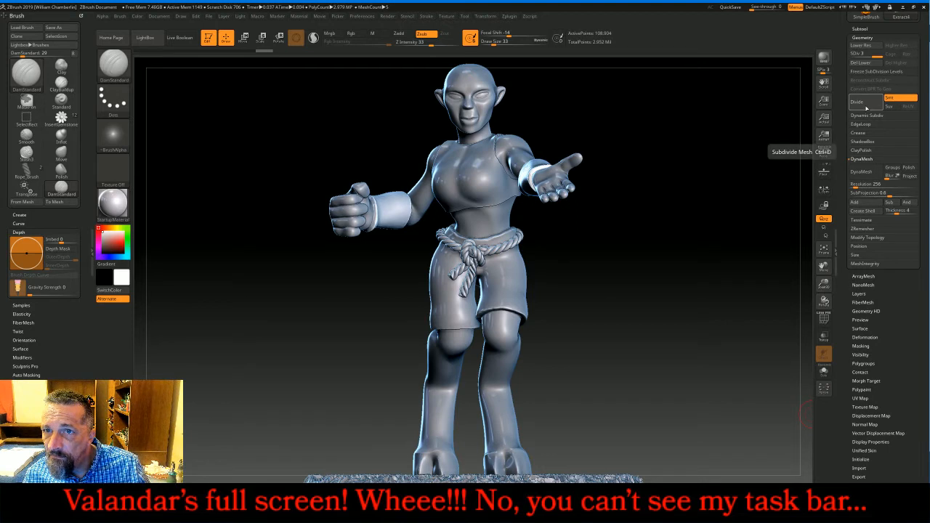
click(859, 63)
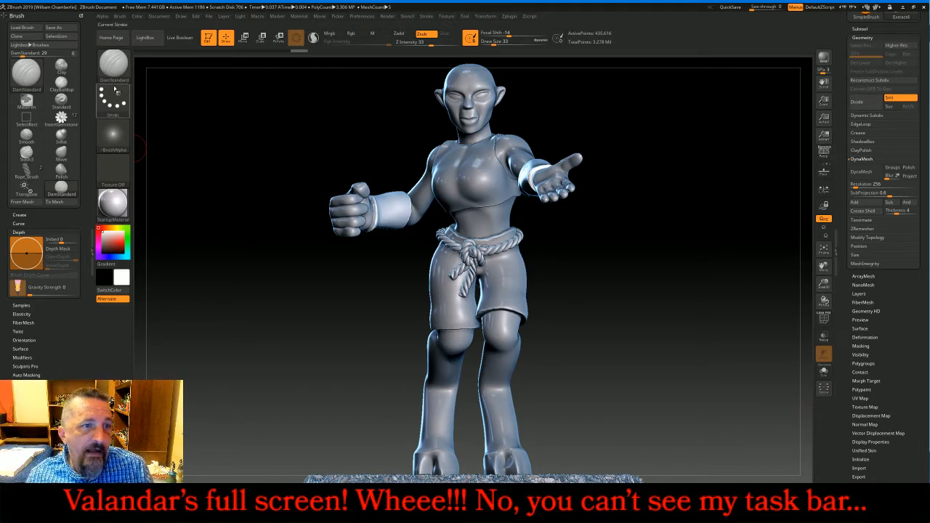
Choose the seam_22 brush and enlarge its draw size to 117
click(92, 251)
click(22, 63)
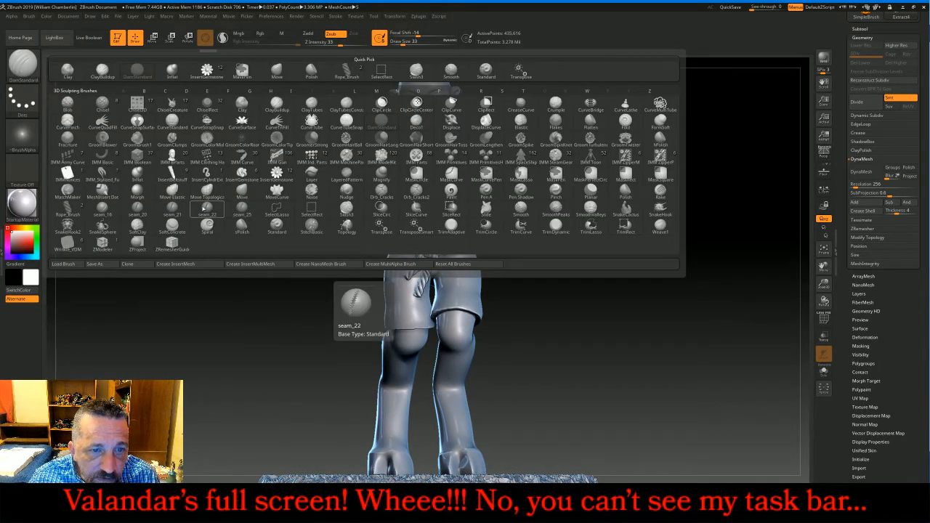
click(206, 209)
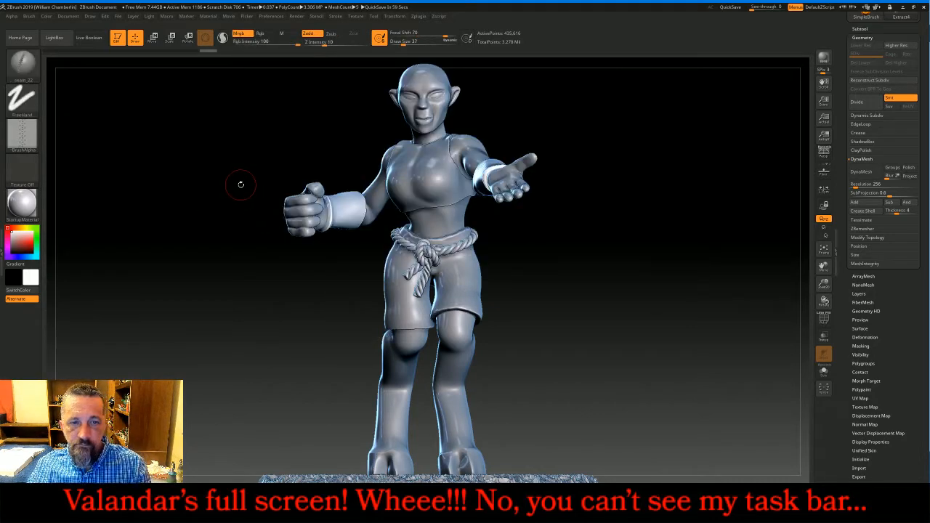
key(bracketright)
key(bracketright)
key(bracketright)
key(bracketright)
key(bracketright)
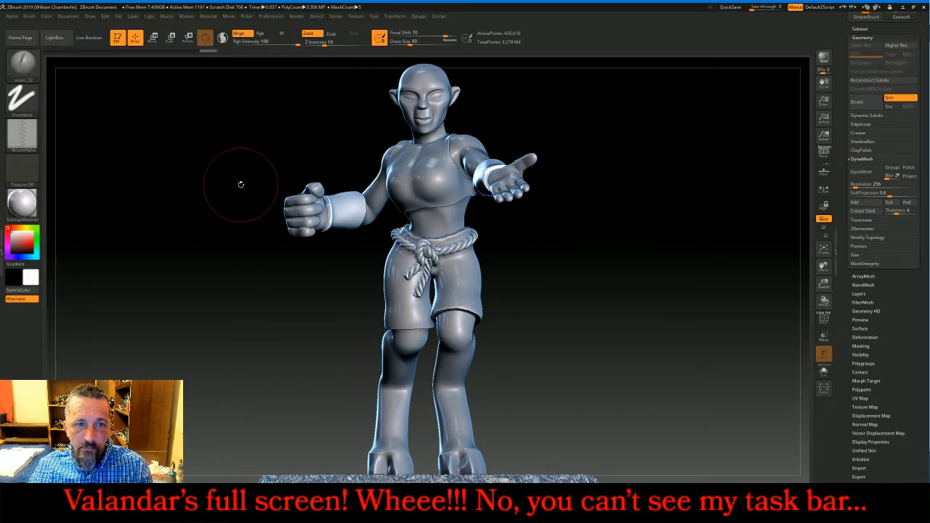
key(bracketright)
key(bracketright)
key(bracketright)
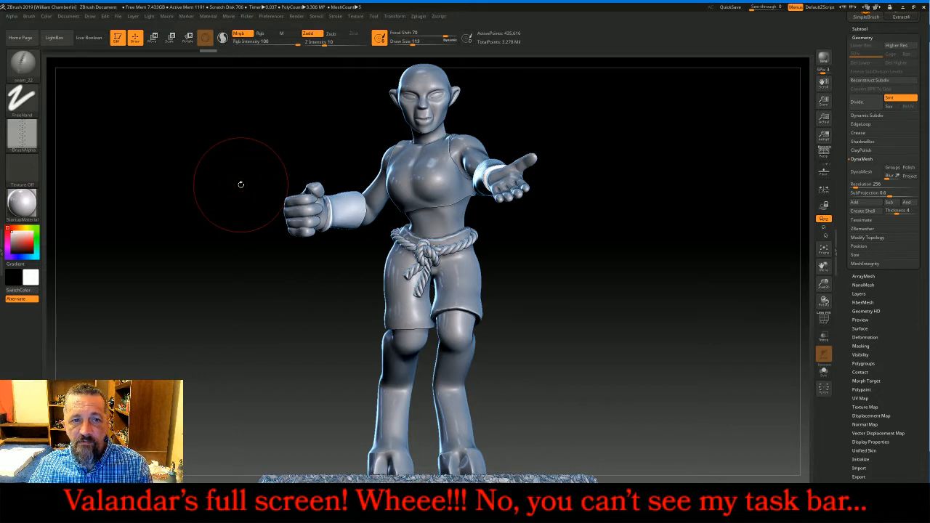
key(bracketright)
Try a lacing seam along the bracer on the clenched-fist arm, then undo it
drag(619, 293, 616, 294)
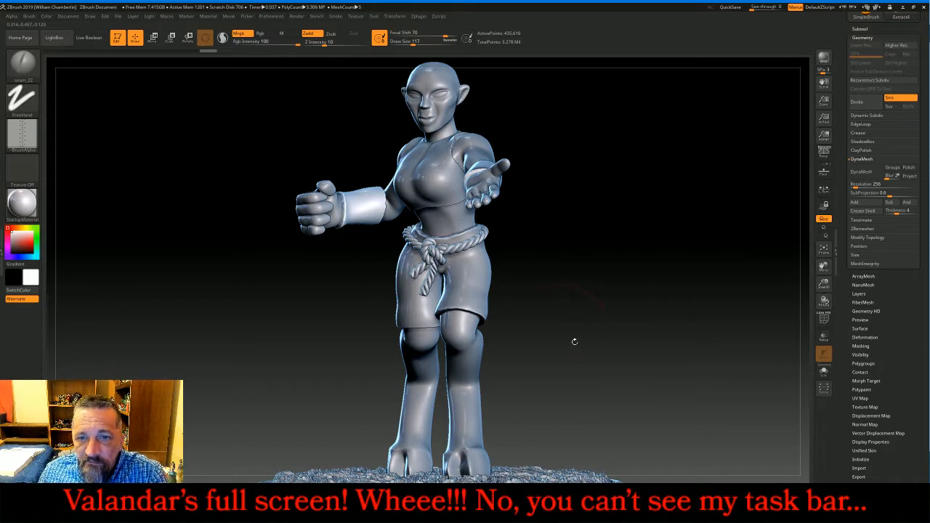
drag(632, 317, 636, 310)
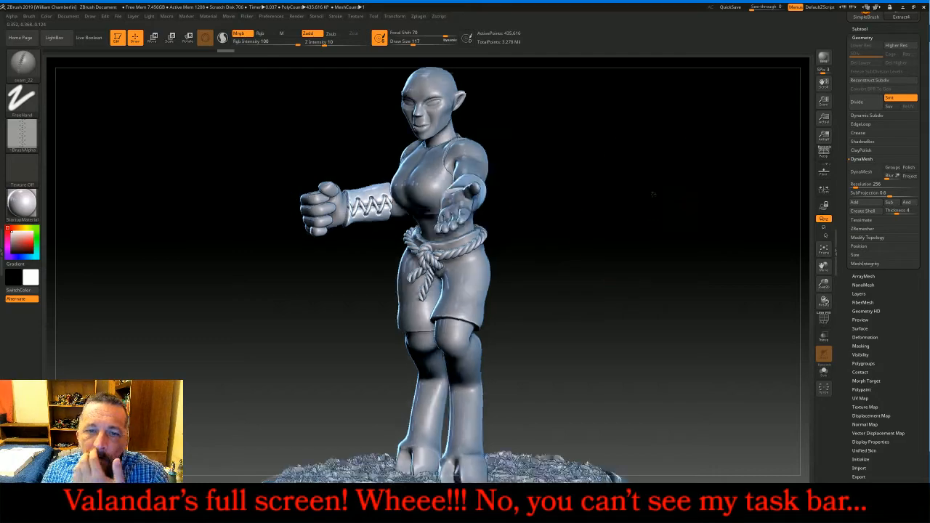
mouse_move(646, 194)
mouse_down()
mouse_move(669, 210)
mouse_move(664, 175)
mouse_move(656, 177)
mouse_up()
key(ctrl+z)
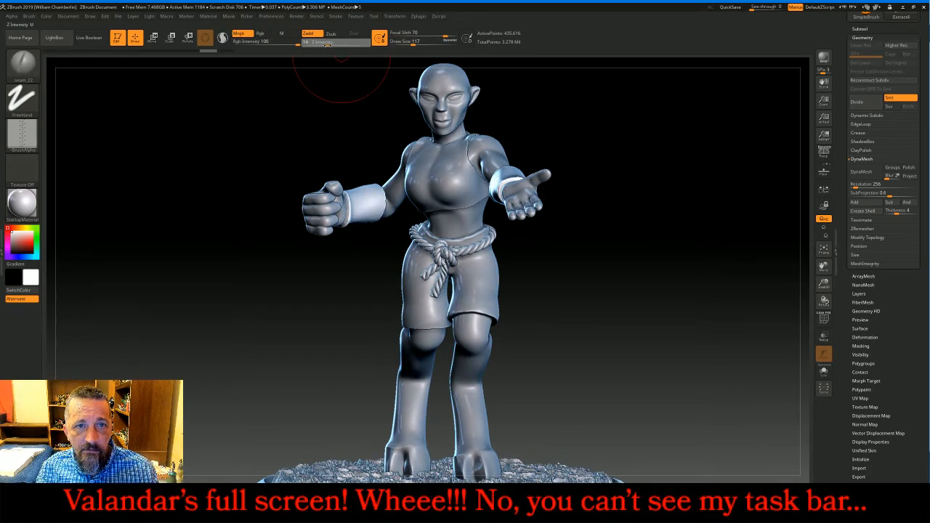
Set the Z Intensity to 13 and run a zigzag lacing seam along the inner length of both bracers
drag(331, 127, 328, 130)
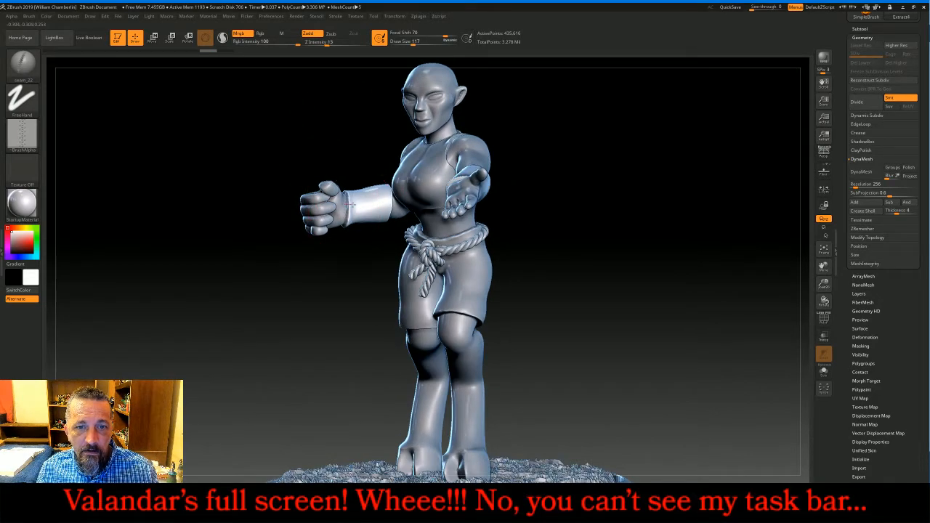
drag(366, 202, 391, 196)
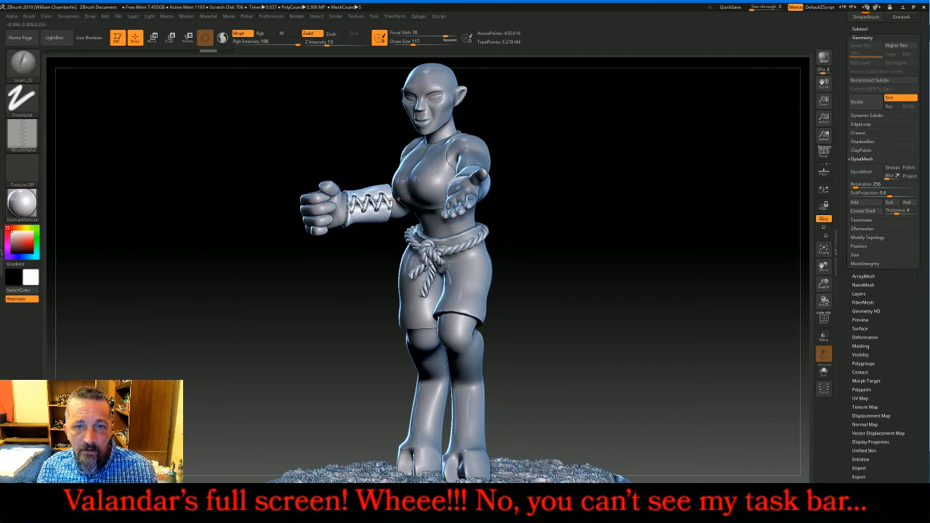
drag(583, 179, 654, 214)
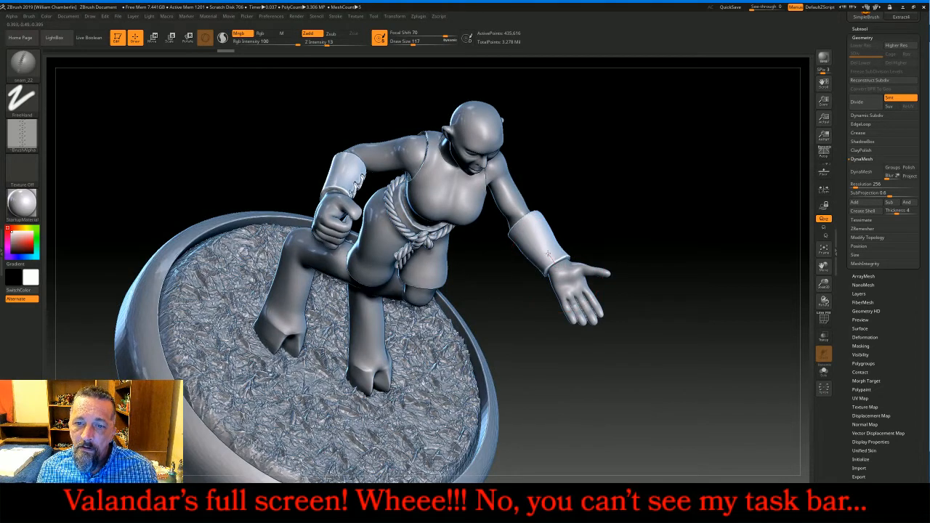
drag(542, 242, 533, 234)
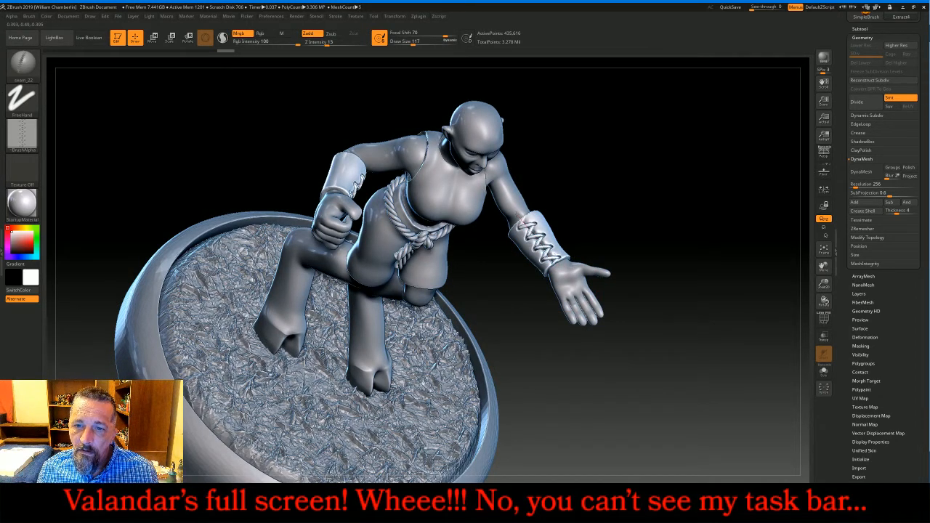
drag(512, 209, 518, 206)
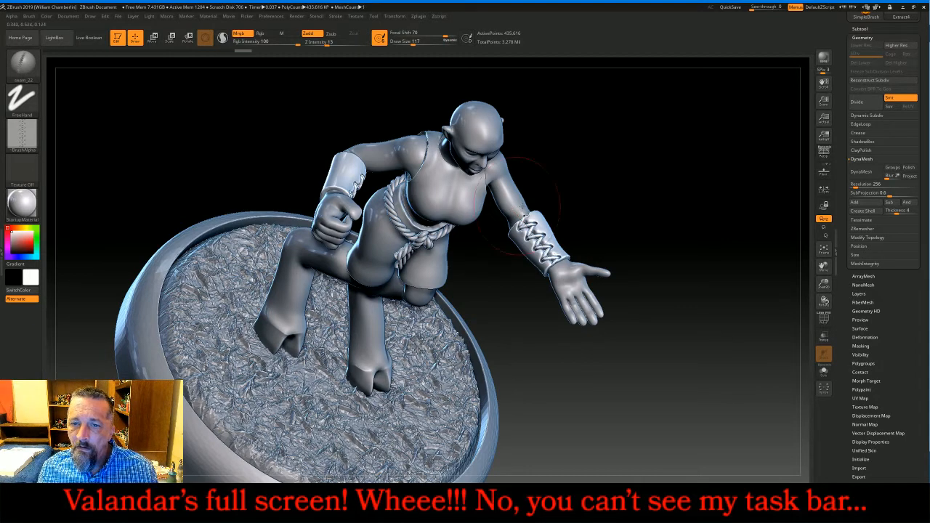
Make the NWbody subtool active and clear the mask from its forearms, hiding the bracers only while doing so
drag(712, 265, 710, 253)
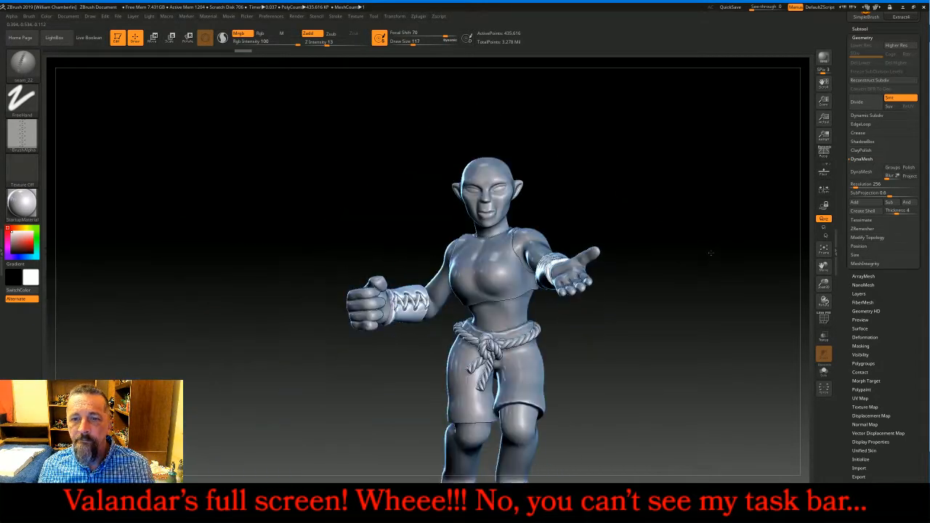
mouse_move(704, 194)
mouse_down()
mouse_move(705, 258)
mouse_move(734, 253)
mouse_move(762, 277)
mouse_up()
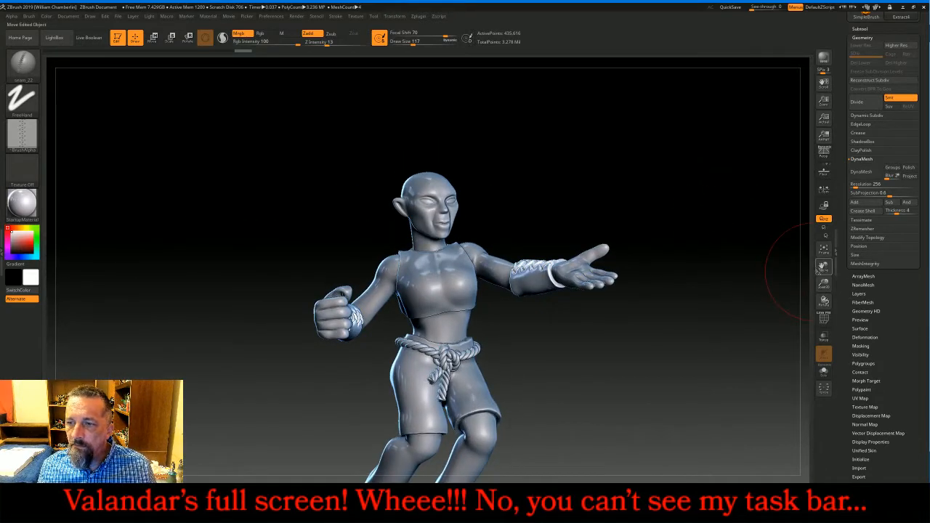
drag(823, 267, 795, 204)
click(860, 29)
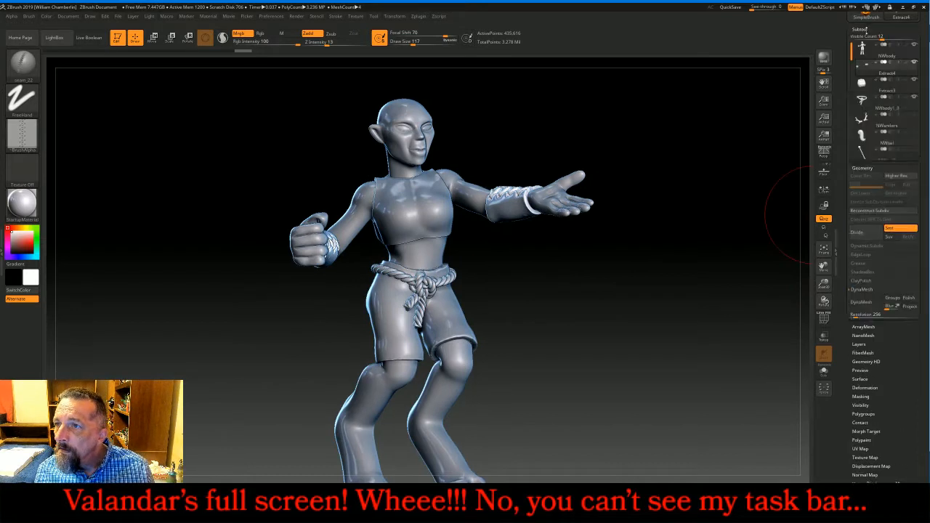
click(862, 46)
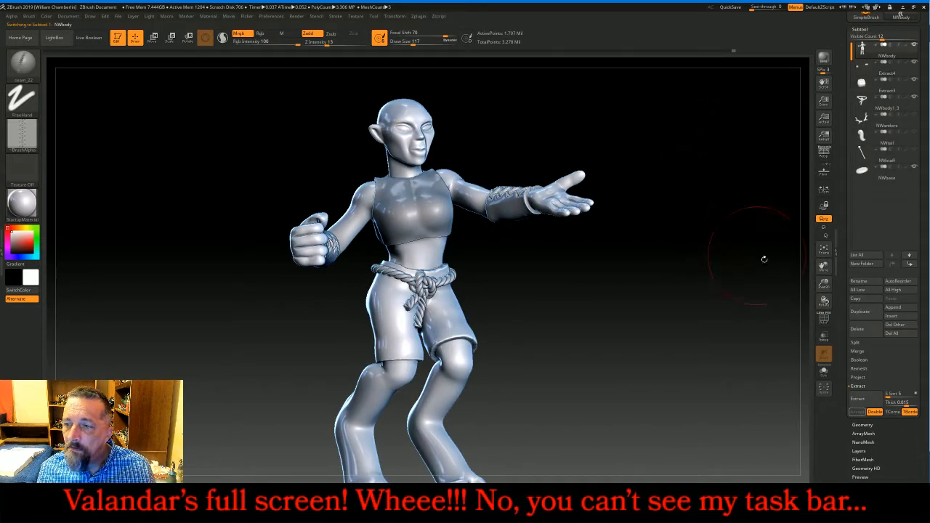
click(914, 64)
key(ctrl)
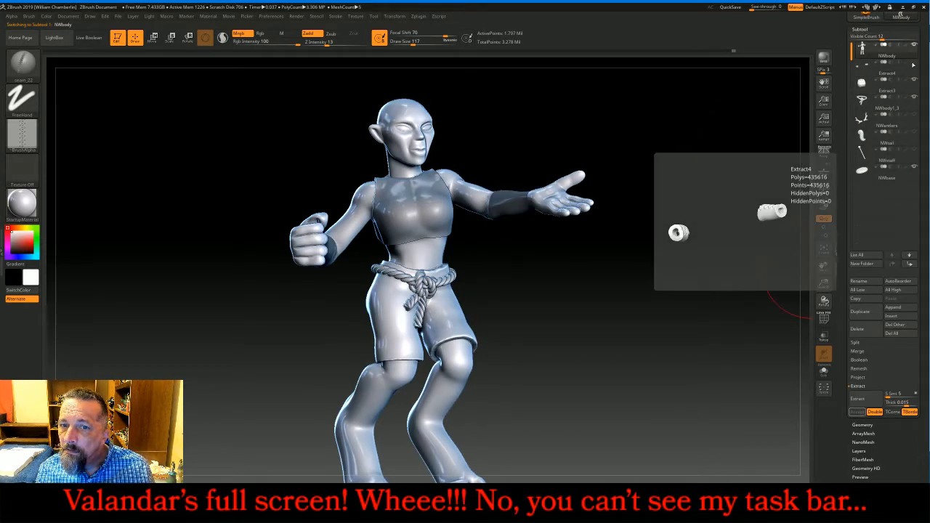
ctrl+drag(670, 168, 711, 196)
click(914, 63)
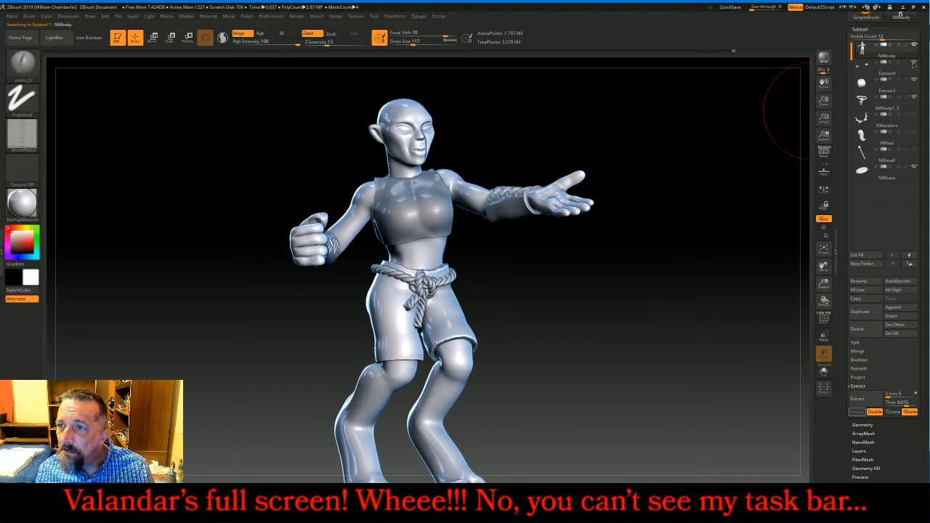
Mask a band around the lower leg on the open-hand side, between knee and hoof
drag(772, 228, 711, 302)
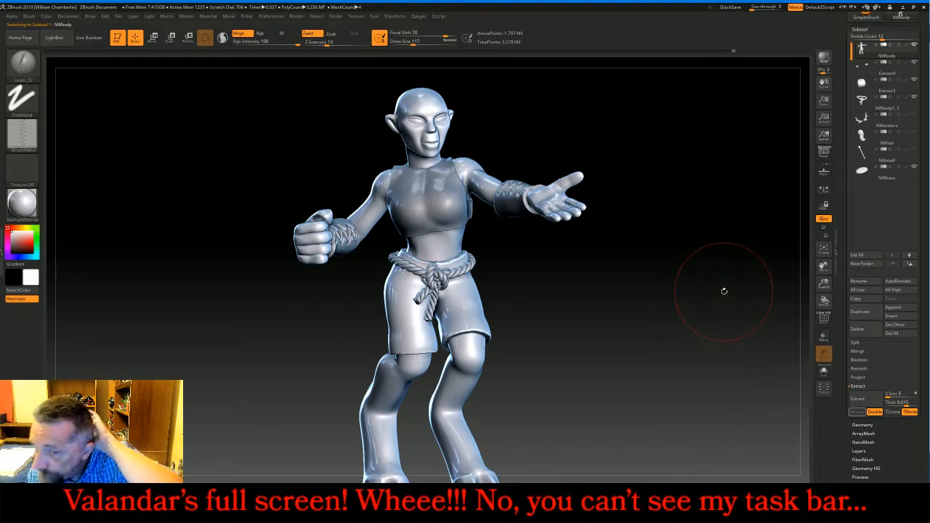
drag(722, 290, 644, 313)
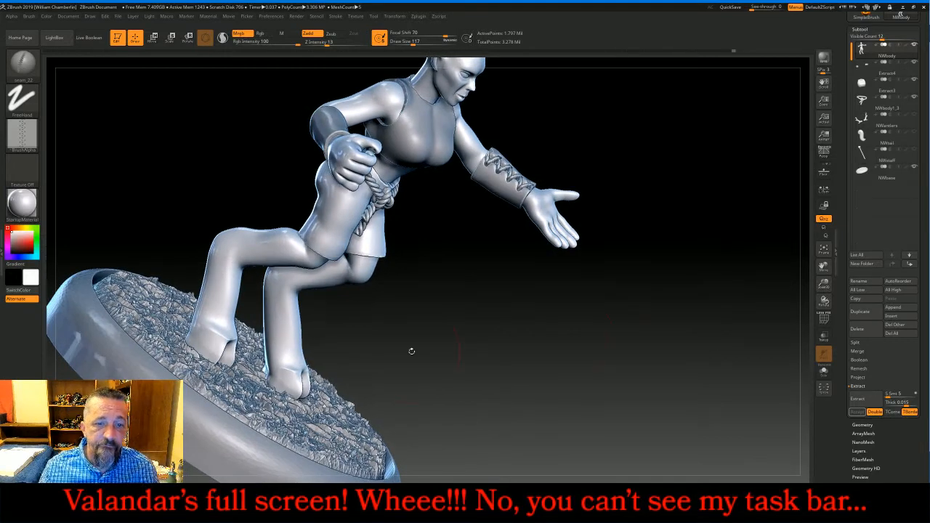
drag(411, 351, 421, 347)
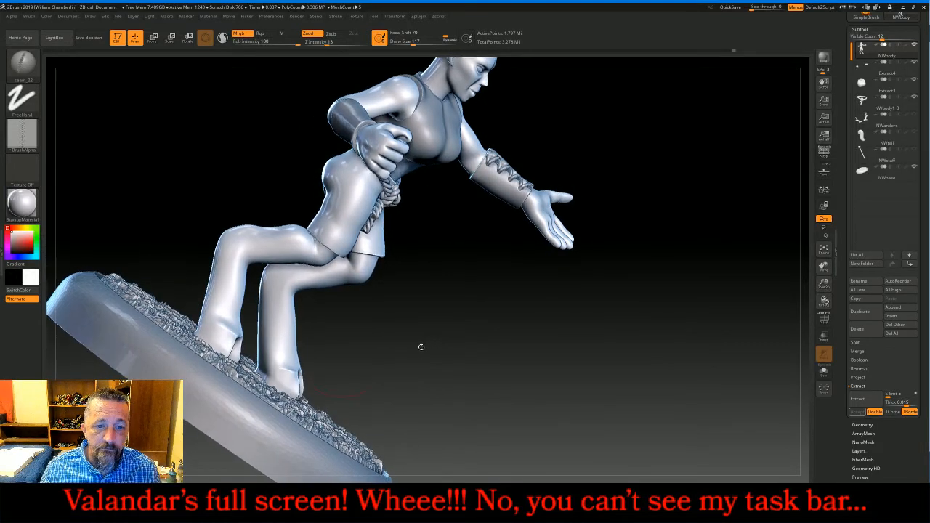
mouse_move(321, 354)
ctrl+mouse_down()
mouse_move(248, 317)
mouse_move(250, 294)
ctrl+mouse_up()
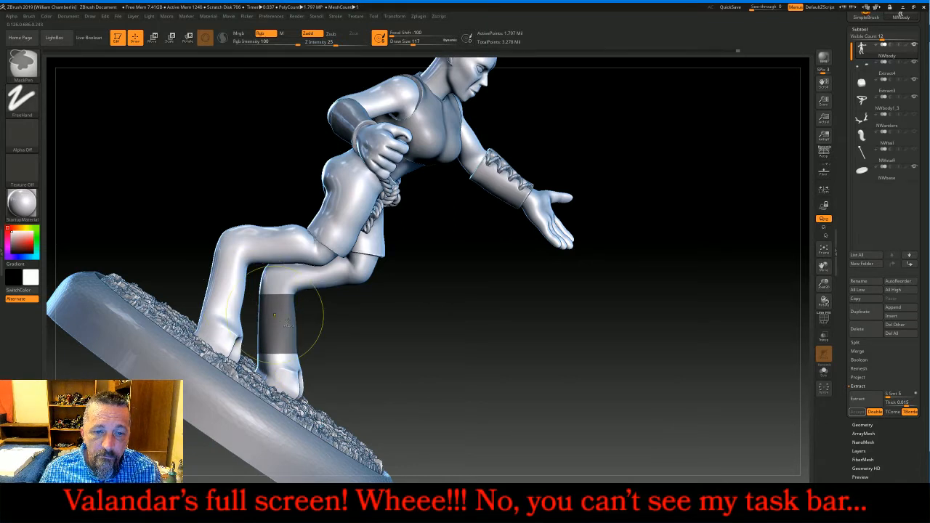
drag(392, 320, 394, 322)
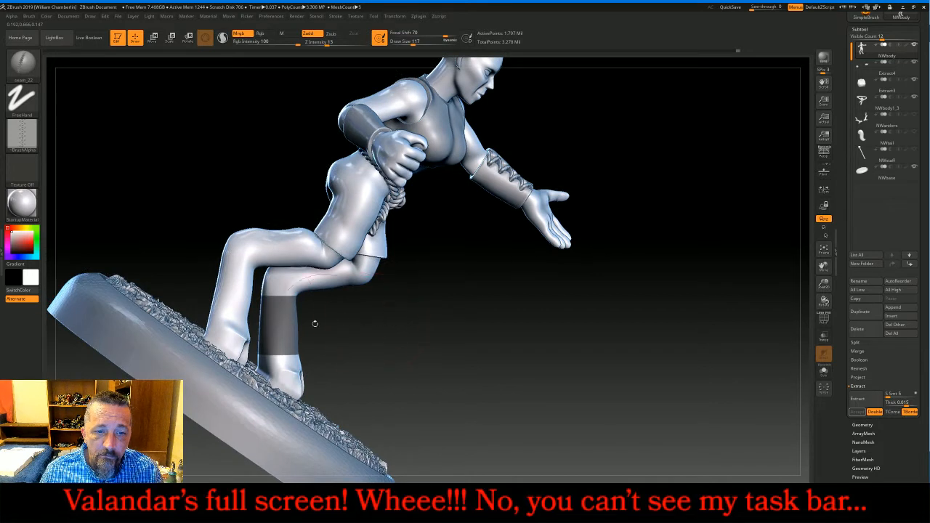
Try masking a band around the lower leg on the fist side and undo it
key(ctrl)
ctrl+drag(254, 318, 206, 269)
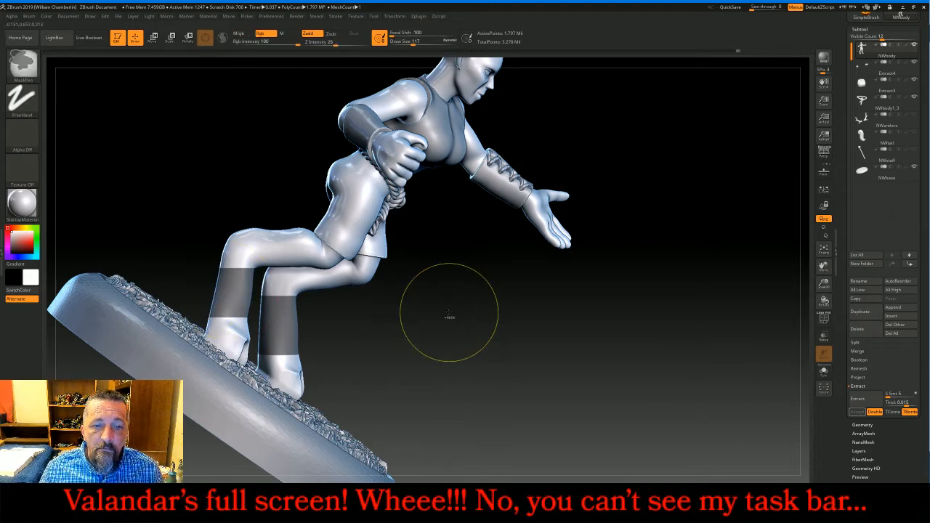
key(ctrl+z)
Mask a matching band around the fist-side lower leg, viewed so that both shins are clear of each other
mouse_move(453, 310)
mouse_down()
mouse_move(640, 303)
mouse_move(615, 304)
mouse_move(589, 322)
mouse_up()
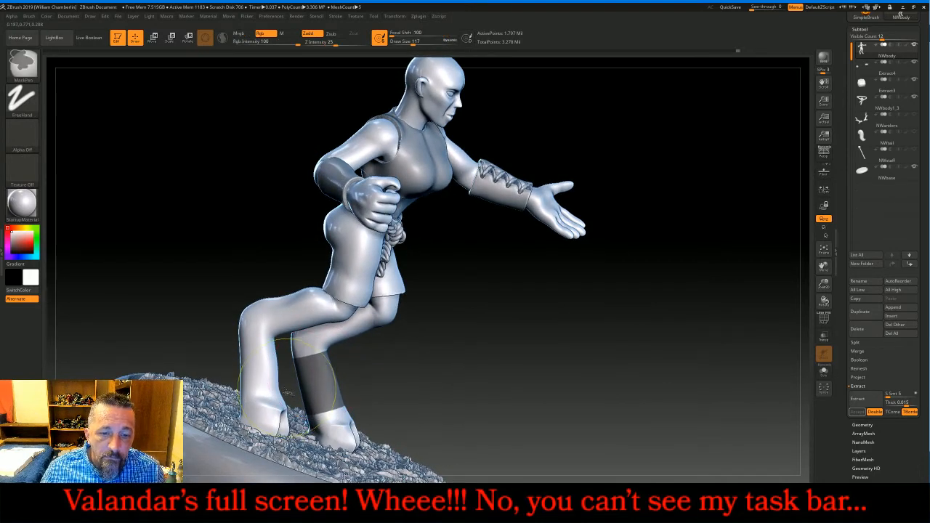
ctrl+drag(288, 390, 218, 337)
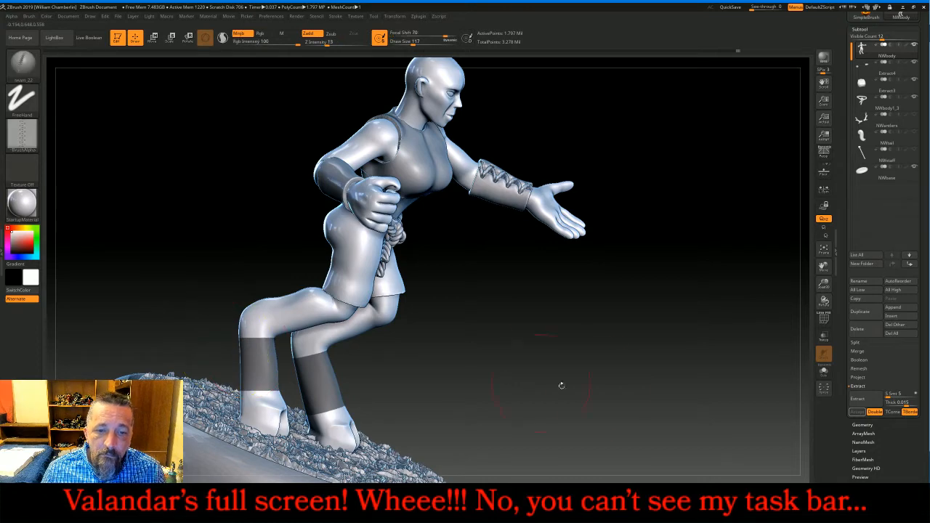
mouse_move(561, 384)
mouse_down()
mouse_move(648, 355)
mouse_move(649, 336)
mouse_up()
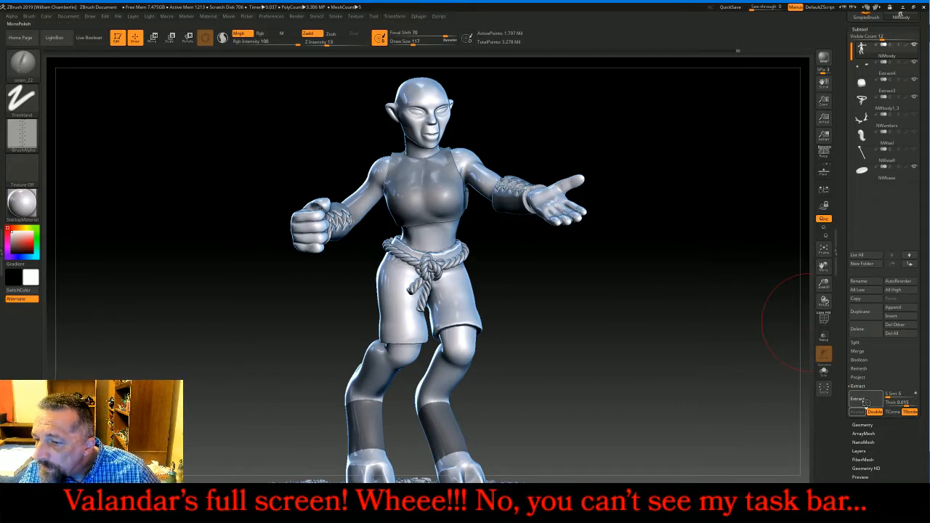
Extract the masked shin bands as a new leg-wrap subtool with a thickness of 0.015 and make it active
click(858, 412)
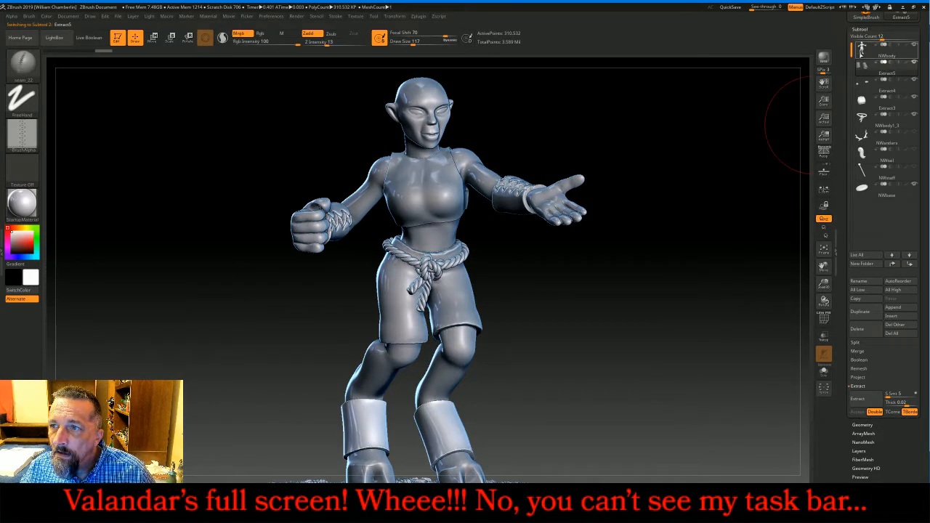
click(862, 53)
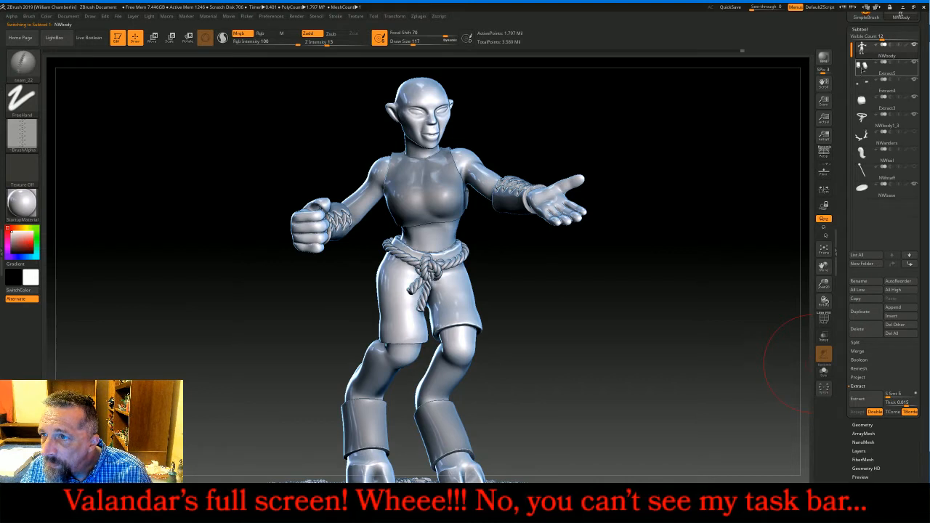
click(862, 67)
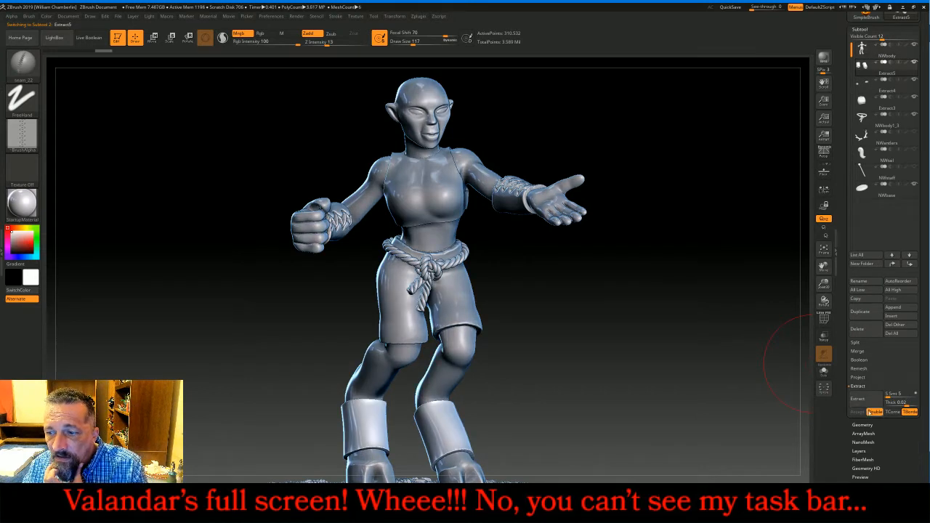
Rebuild the leg wraps with DynaMesh at resolution 256, subdivide them three times and delete the lower subdivision levels
click(863, 424)
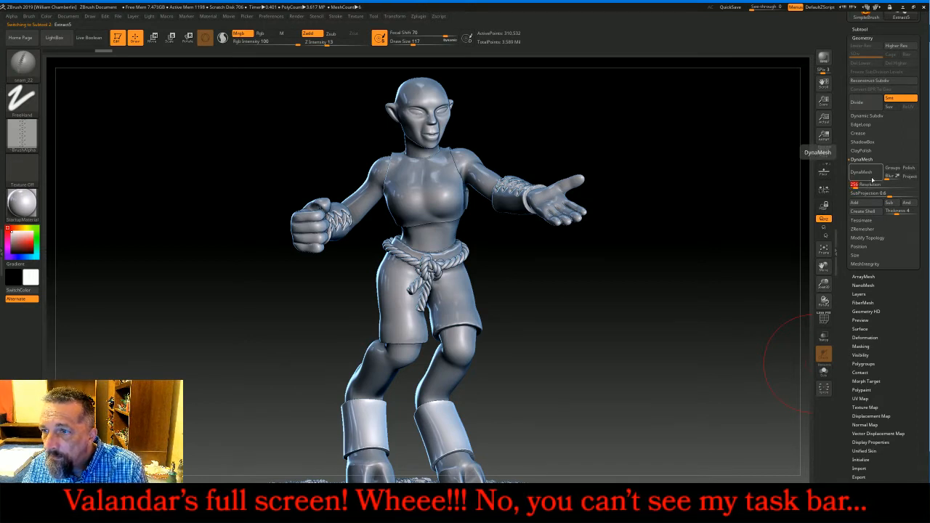
click(869, 175)
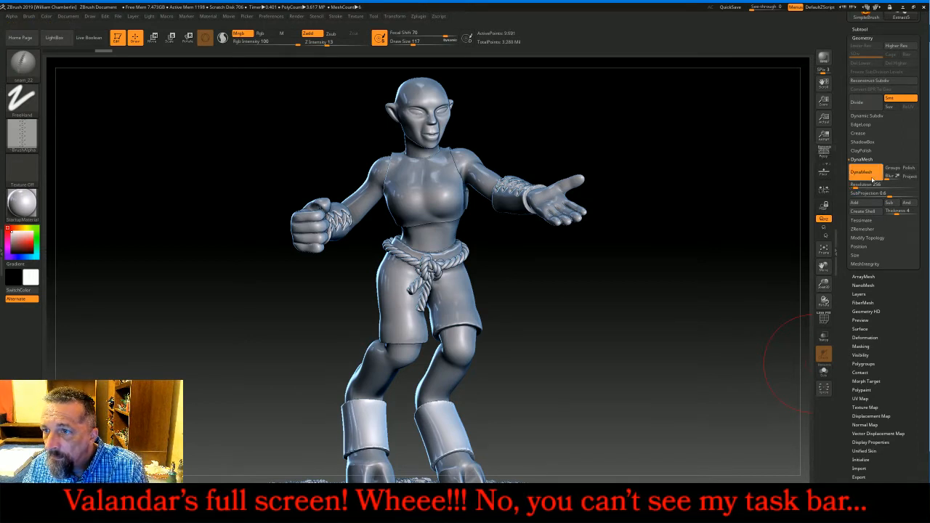
click(860, 103)
click(860, 103)
click(861, 103)
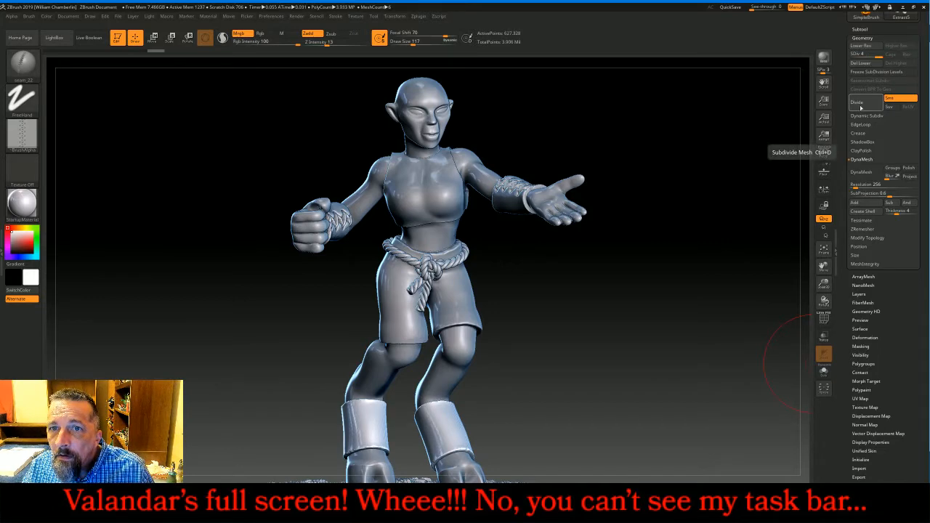
click(860, 63)
drag(738, 147, 725, 165)
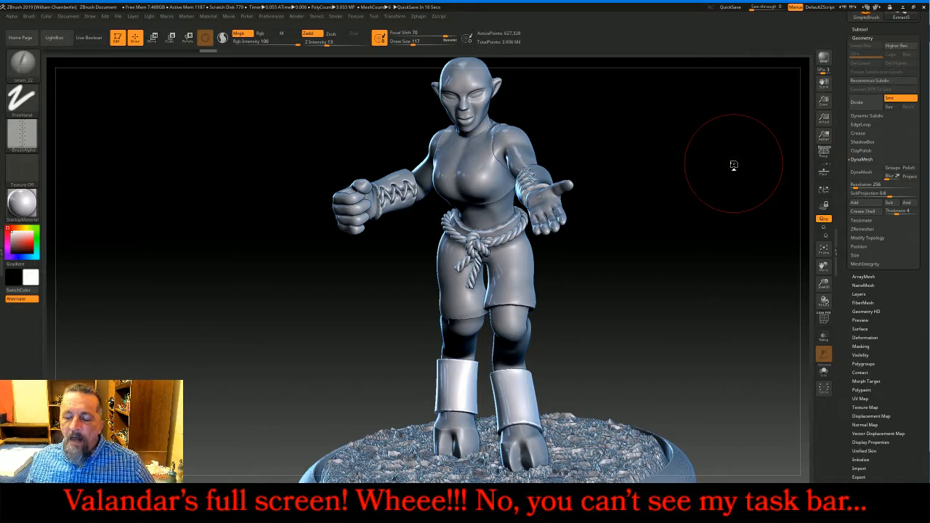
mouse_move(700, 191)
mouse_down()
mouse_move(694, 203)
mouse_move(723, 206)
mouse_up()
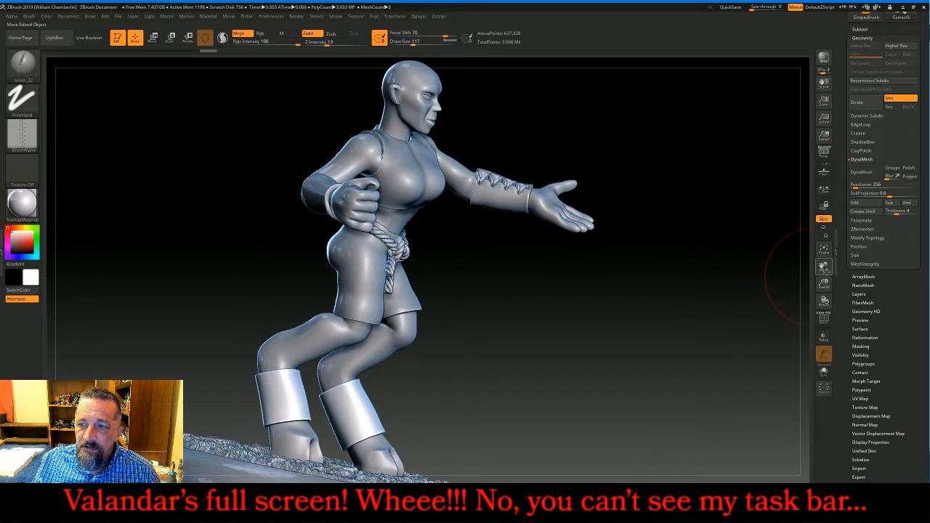
Stroke crisscross lacing up the outer side of both leg wraps with the seam_22 brush
drag(823, 266, 836, 248)
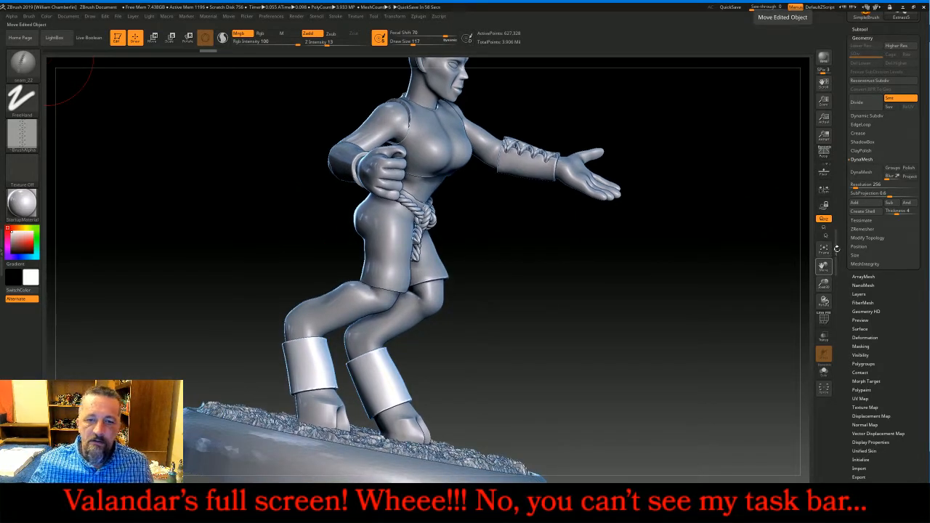
mouse_move(807, 287)
mouse_down()
mouse_move(777, 288)
mouse_move(806, 289)
mouse_up()
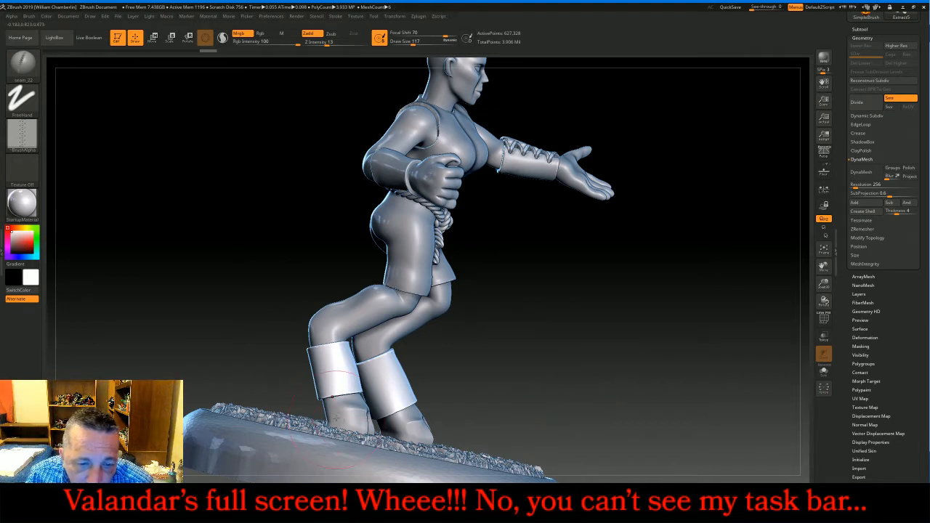
mouse_move(333, 391)
mouse_down()
mouse_move(327, 369)
mouse_move(337, 346)
mouse_move(324, 347)
mouse_up()
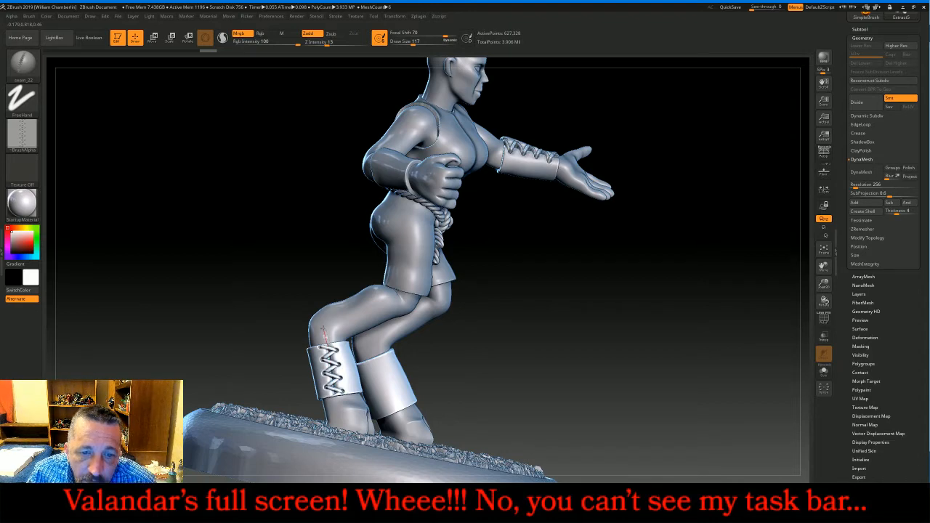
drag(587, 372, 530, 377)
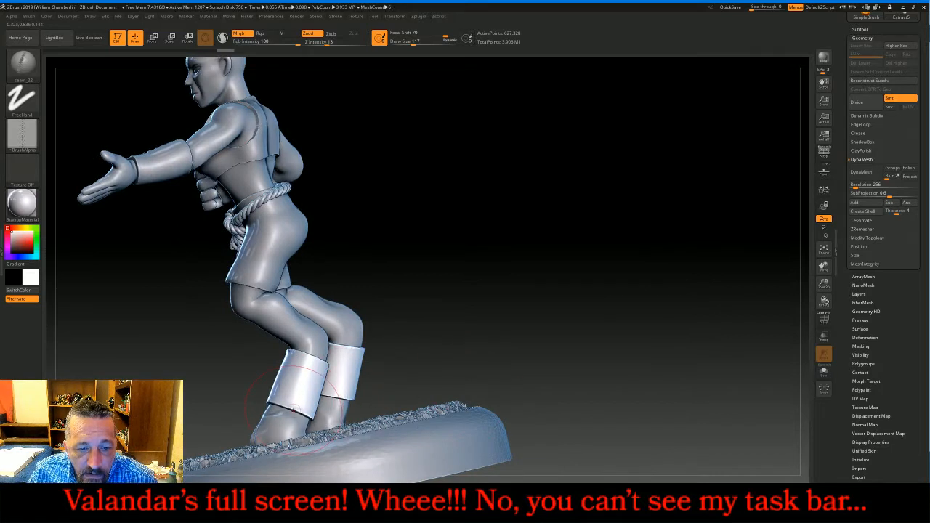
drag(297, 399, 313, 348)
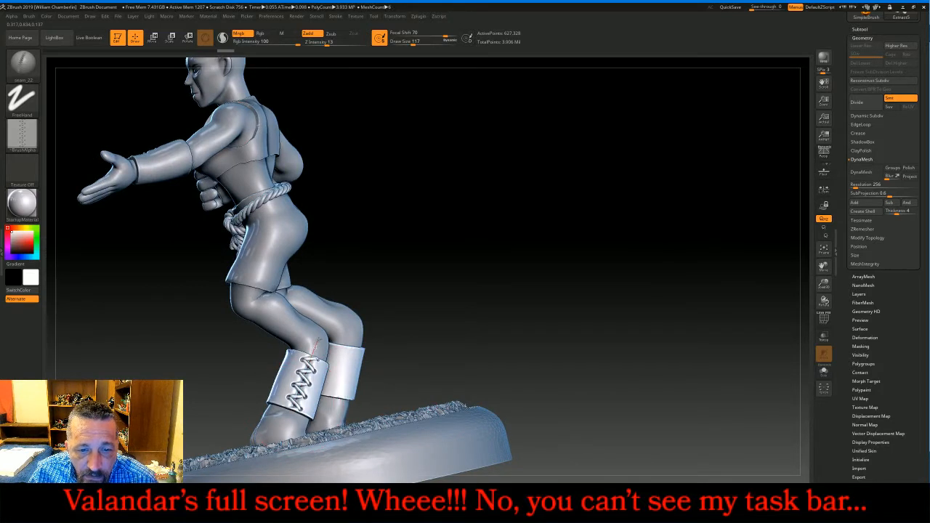
mouse_move(488, 293)
mouse_down()
mouse_move(559, 320)
mouse_move(510, 465)
mouse_move(561, 286)
mouse_up()
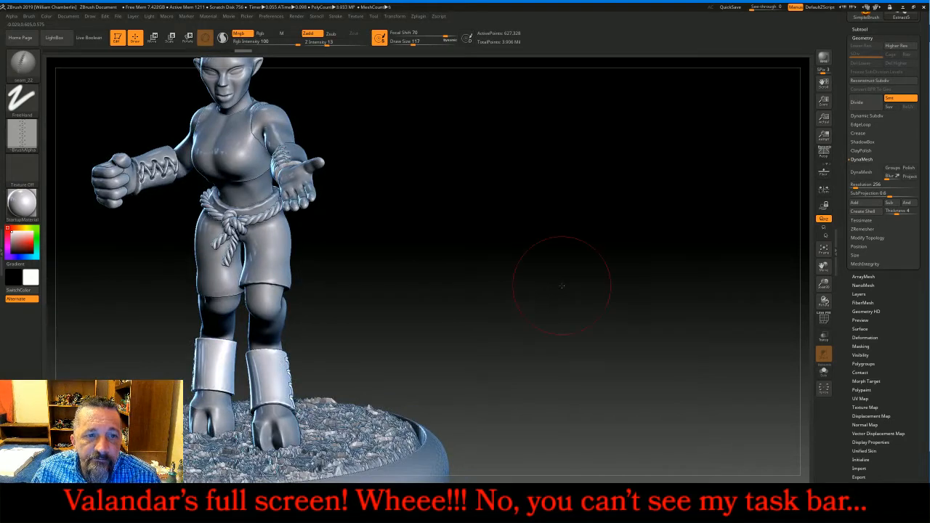
Puff up the lacing on both leg wraps with the Inflat brush at draw size 25
click(22, 63)
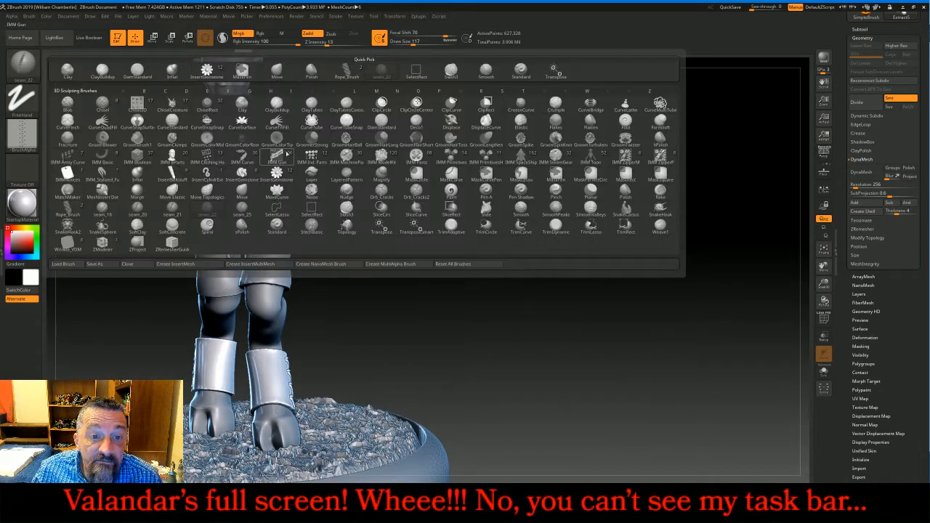
click(138, 173)
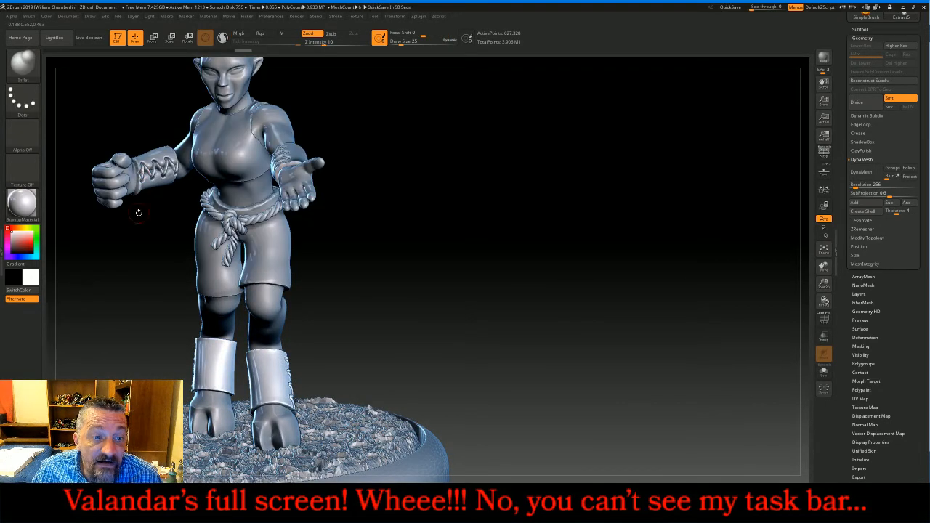
drag(137, 251, 183, 252)
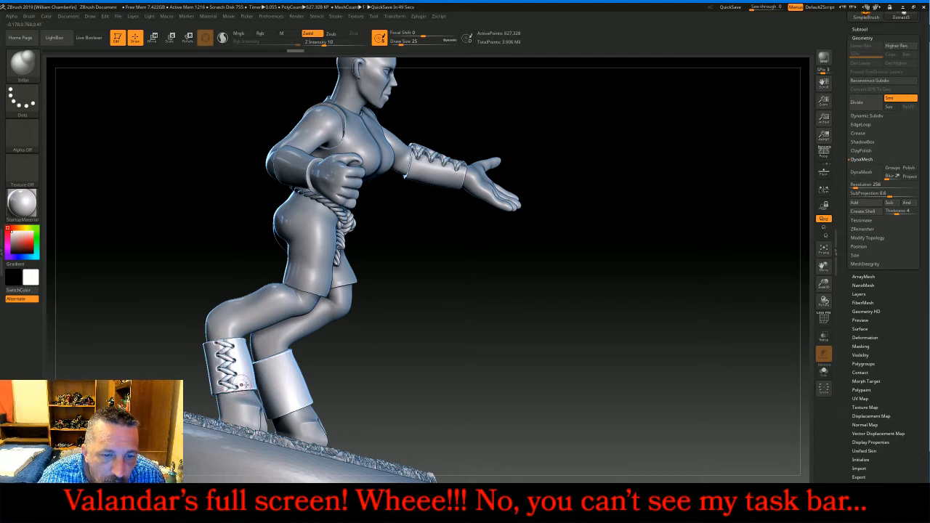
mouse_move(452, 368)
mouse_down()
mouse_move(480, 361)
mouse_move(266, 322)
mouse_up()
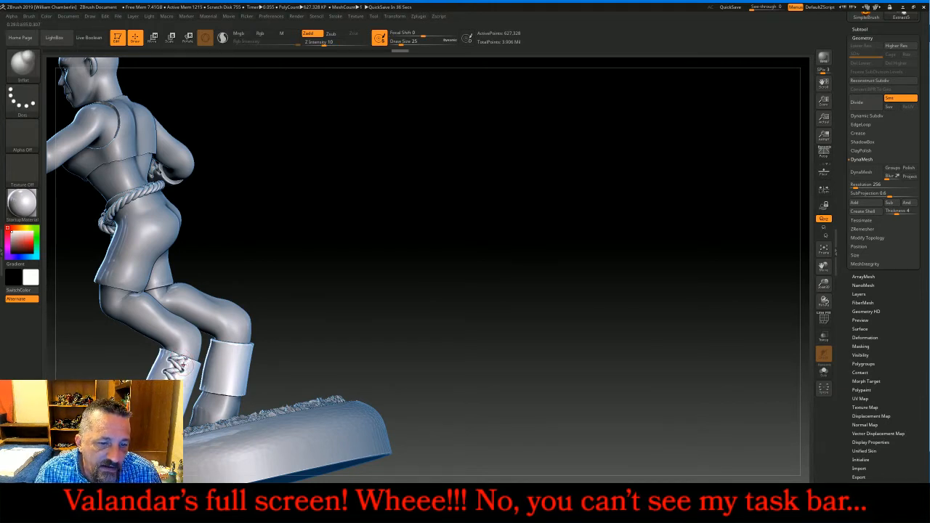
mouse_move(415, 234)
mouse_down()
mouse_move(444, 228)
mouse_move(462, 260)
mouse_up()
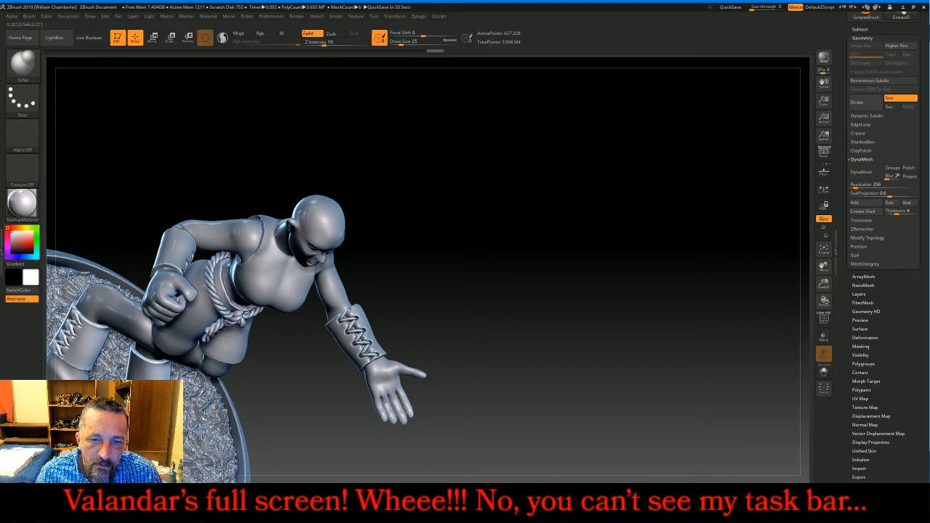
Make the bracers the active subtool, inflate the lacing on both forearms and frame the whole figure
drag(886, 36, 885, 39)
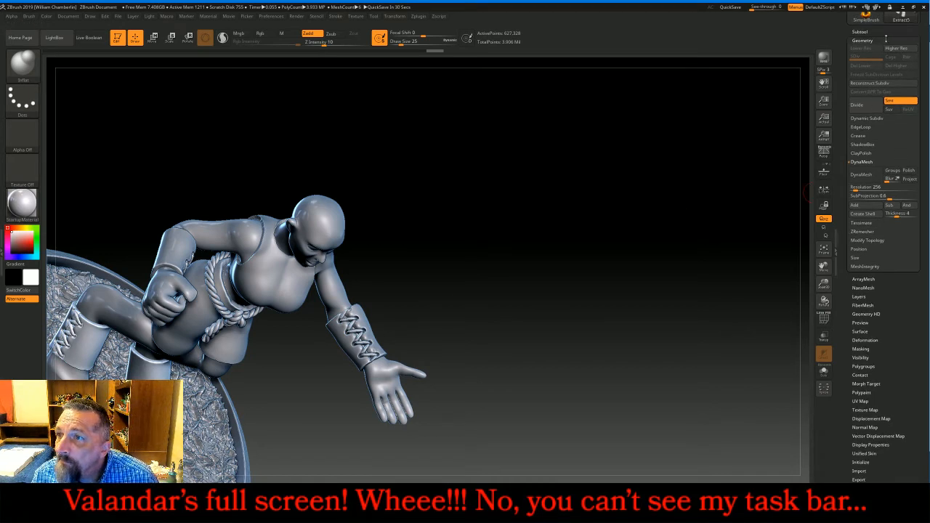
click(876, 32)
click(882, 85)
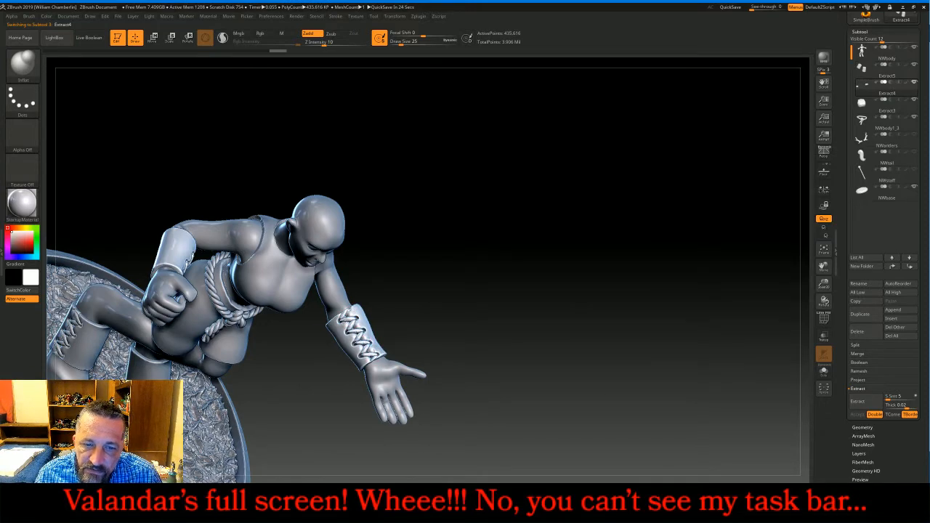
drag(376, 352, 467, 266)
drag(310, 319, 302, 367)
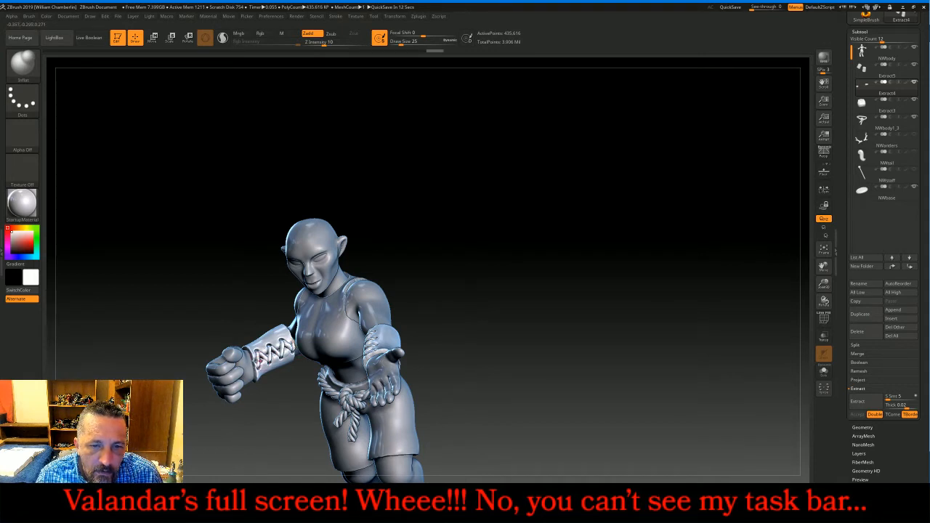
drag(557, 257, 730, 318)
click(826, 250)
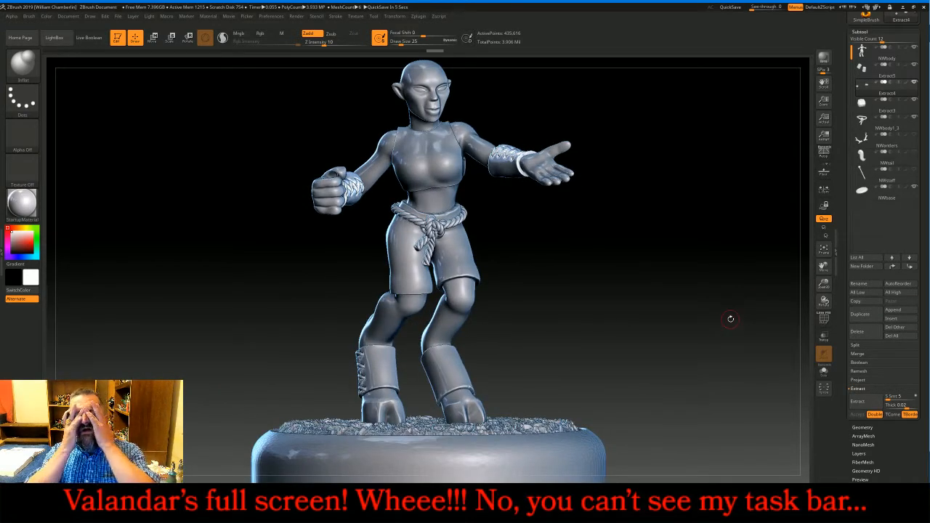
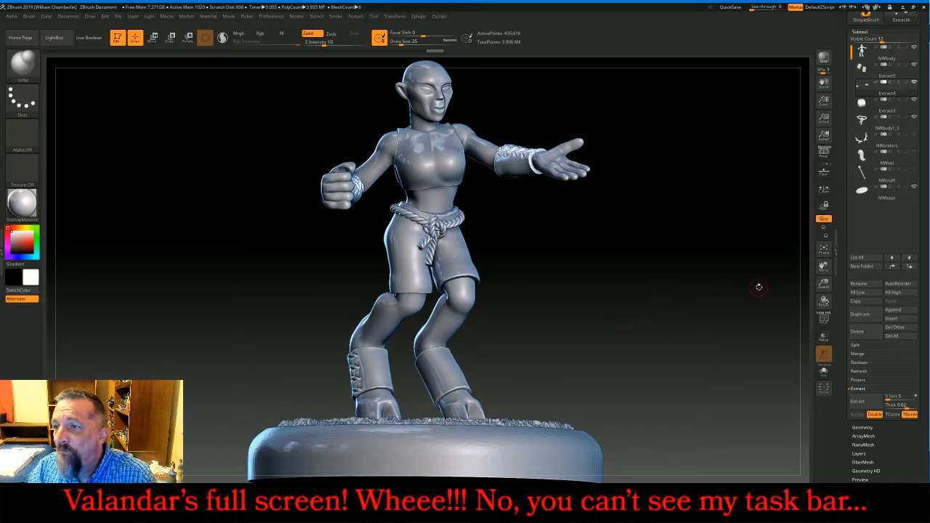
Show the antlers and tail, make the body the active subtool and review the figure's silhouette
click(913, 135)
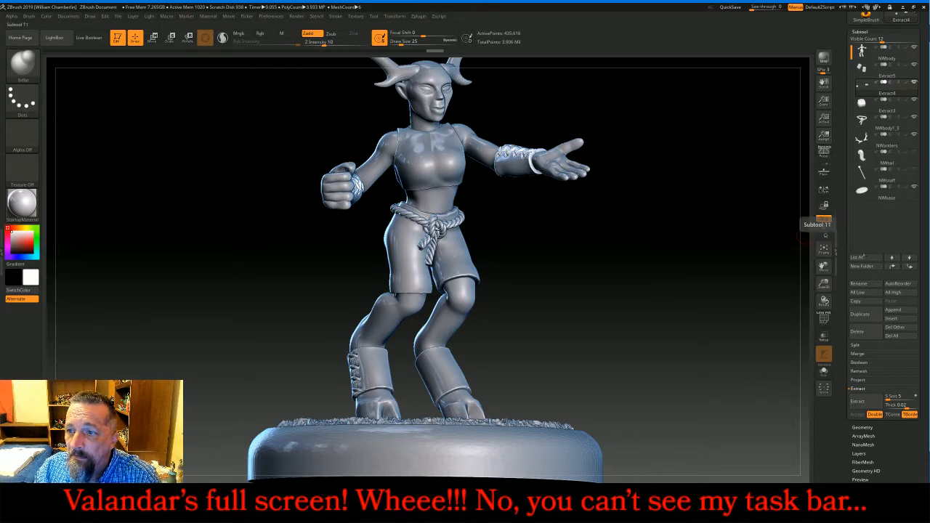
drag(823, 265, 821, 311)
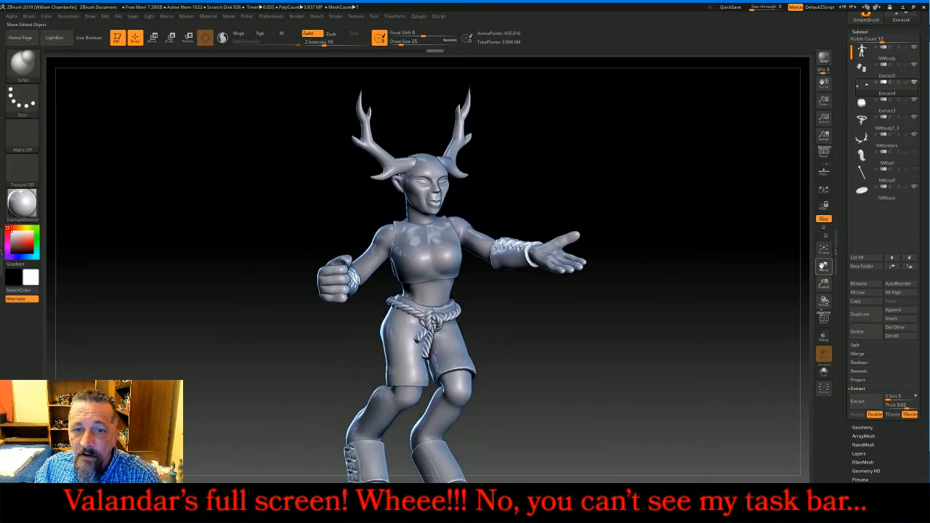
click(864, 55)
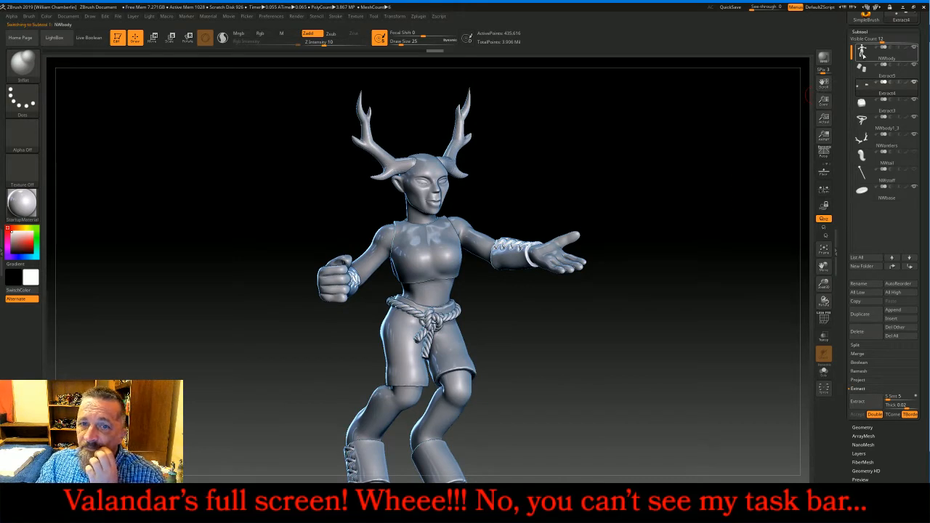
mouse_move(753, 146)
mouse_down()
mouse_move(741, 168)
mouse_move(749, 169)
mouse_up()
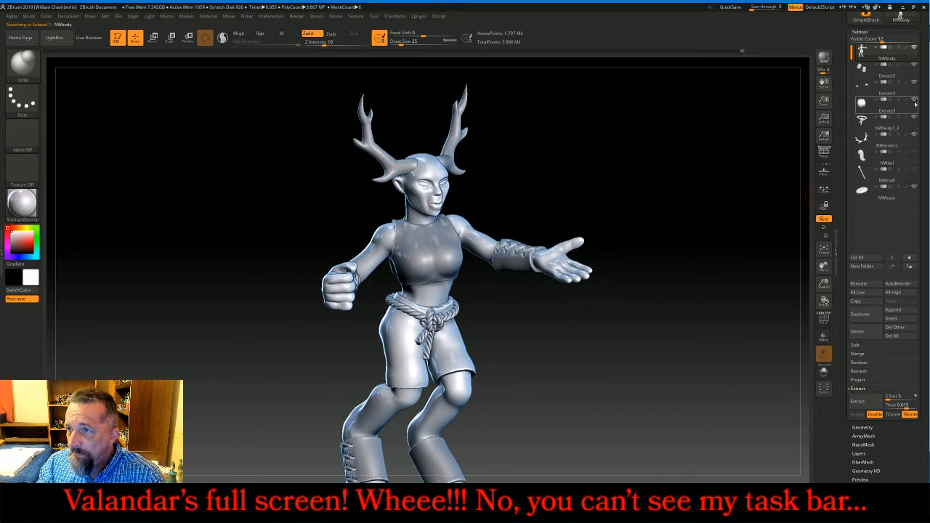
click(914, 152)
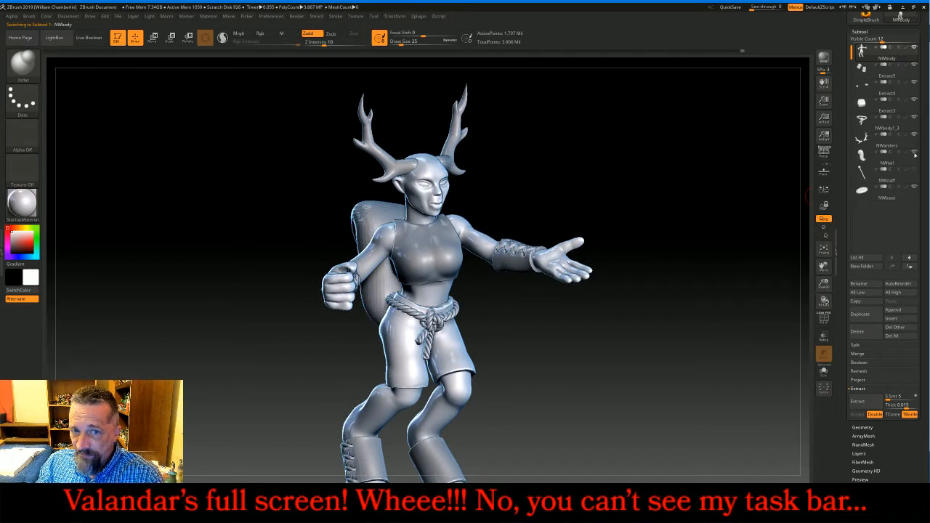
mouse_move(760, 215)
mouse_down()
mouse_move(780, 220)
mouse_move(685, 190)
mouse_move(697, 193)
mouse_move(668, 196)
mouse_move(645, 180)
mouse_up()
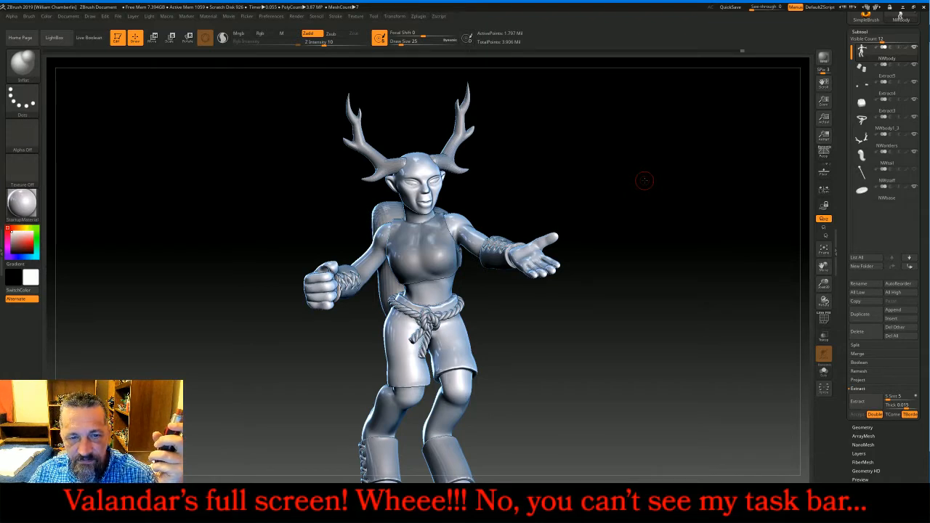
drag(644, 180, 649, 213)
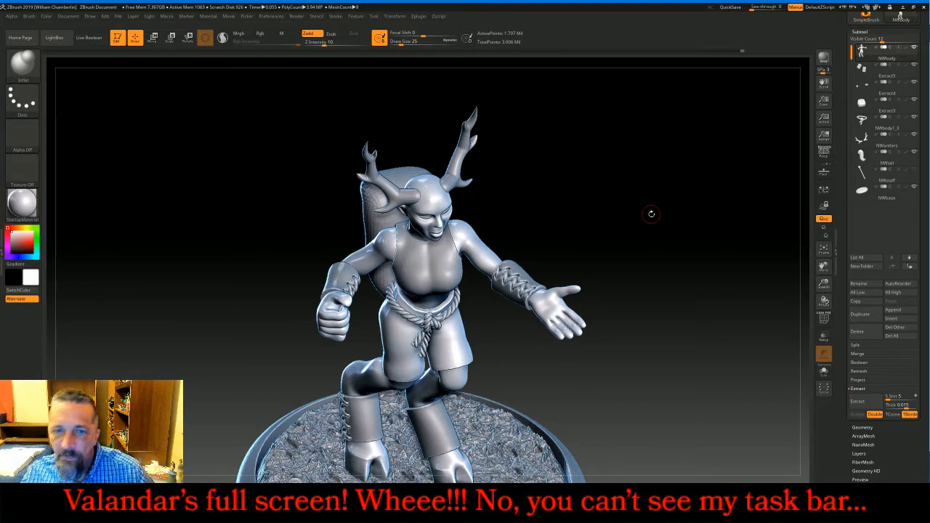
drag(649, 213, 750, 279)
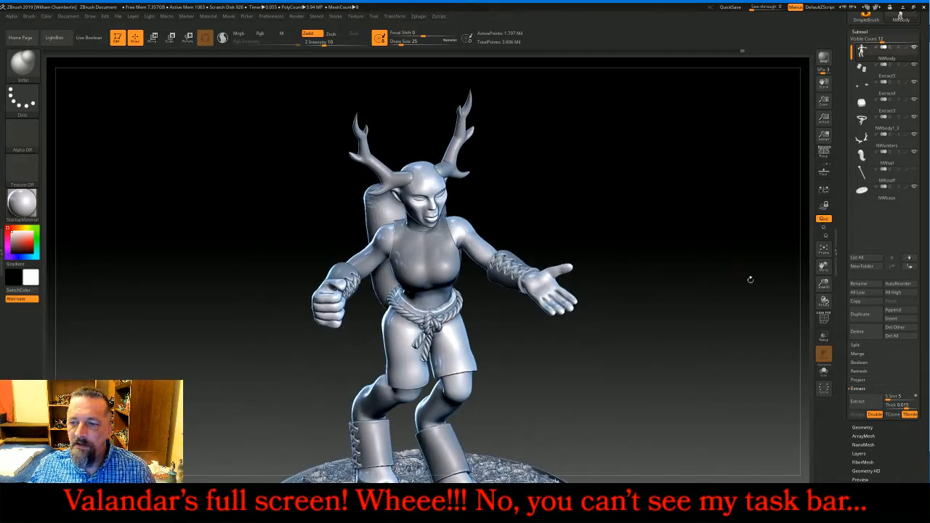
Hide the antlers and tail and switch to the Standard brush at draw size 10 for close work on the head
click(914, 135)
click(914, 152)
drag(718, 212, 712, 216)
mouse_move(823, 283)
mouse_down()
mouse_move(823, 266)
mouse_move(815, 294)
mouse_up()
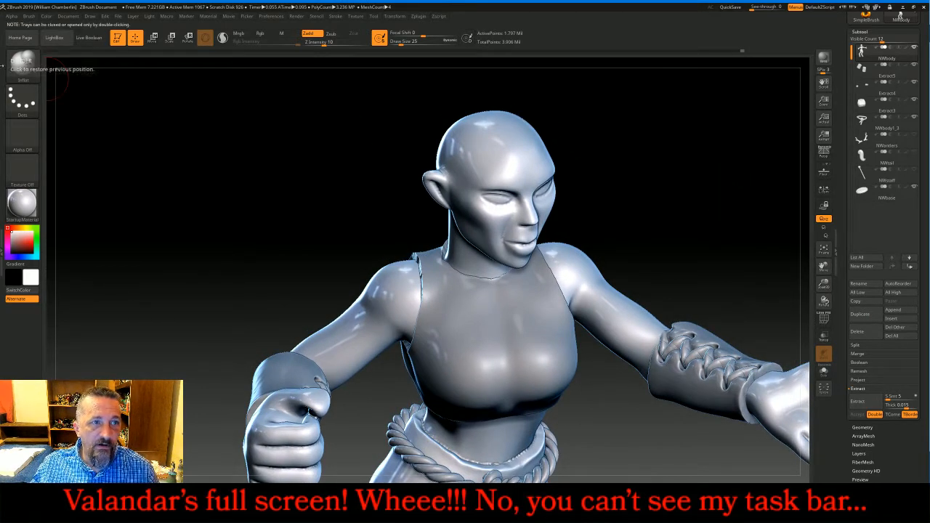
click(12, 66)
click(517, 75)
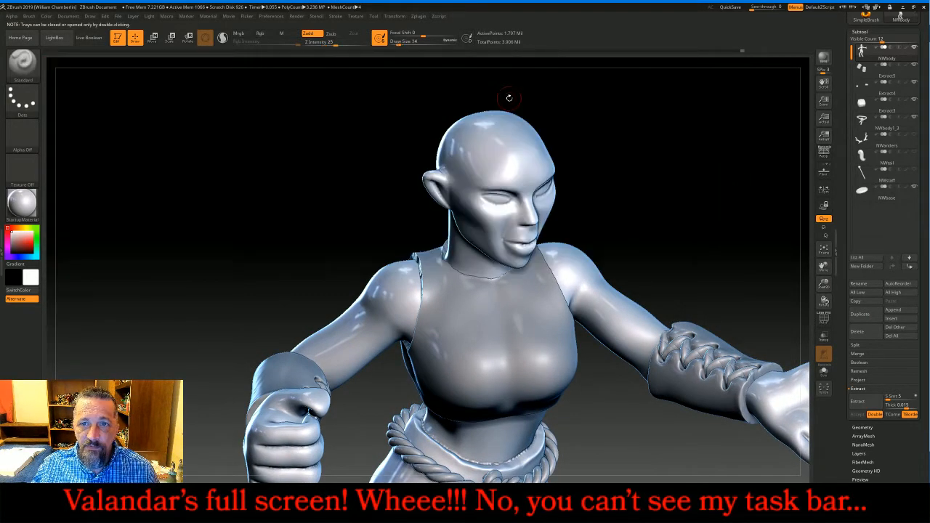
key(bracketleft)
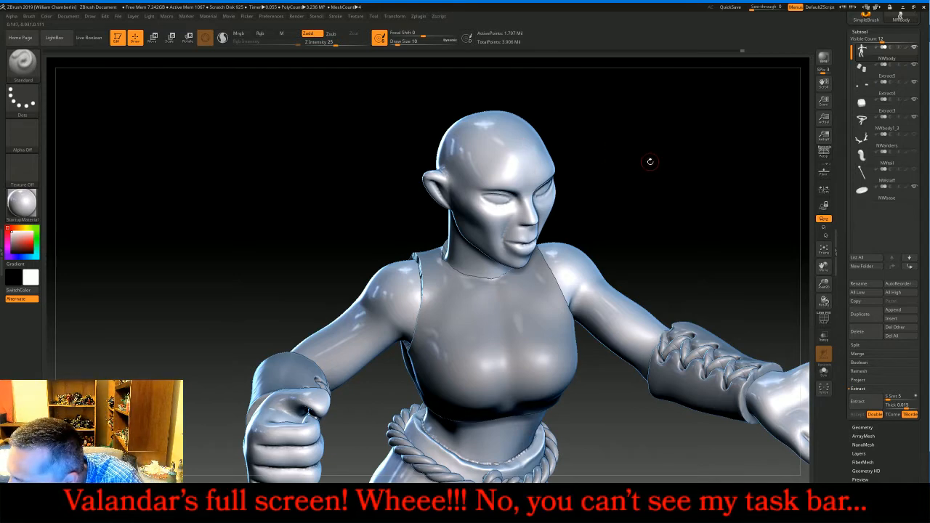
Try out mask strokes for a hairline across the forehead and clear them
drag(650, 165, 600, 165)
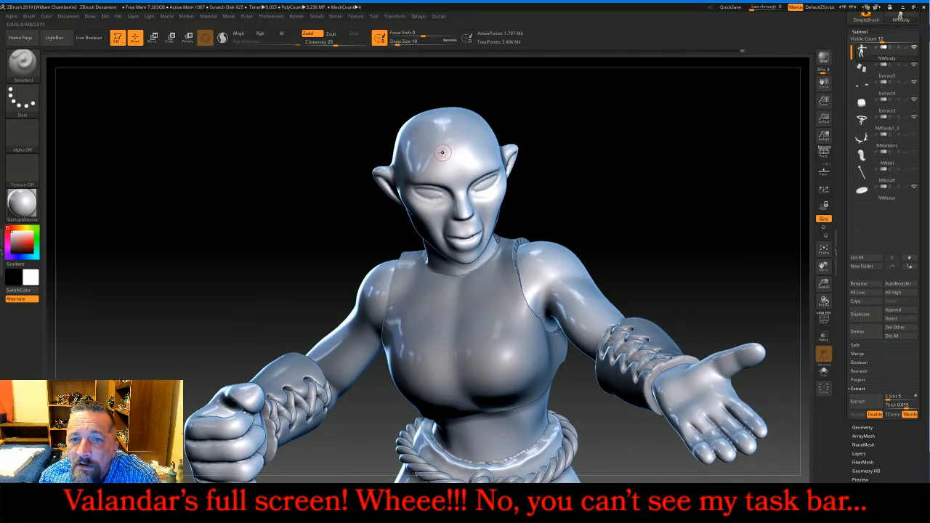
key(ctrl)
key(ctrl)
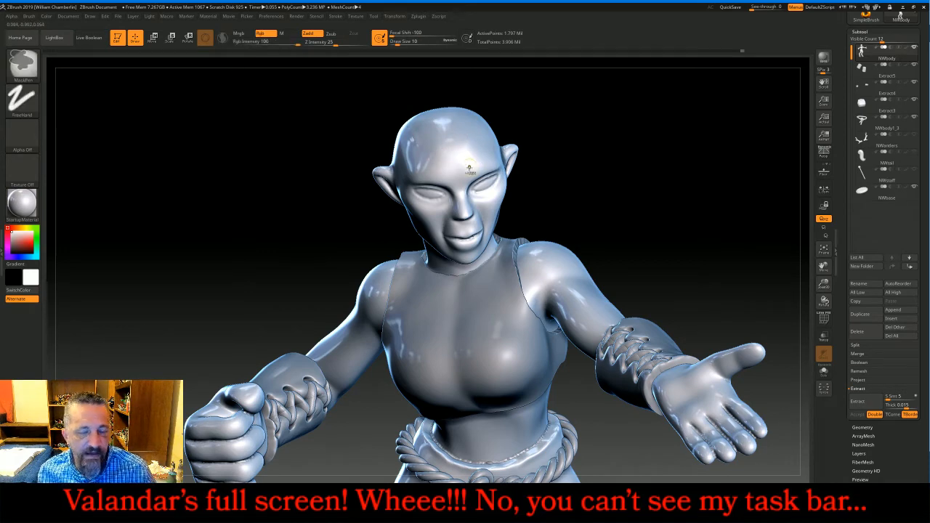
mouse_move(425, 131)
ctrl+mouse_down()
mouse_move(413, 160)
mouse_move(436, 160)
ctrl+mouse_up()
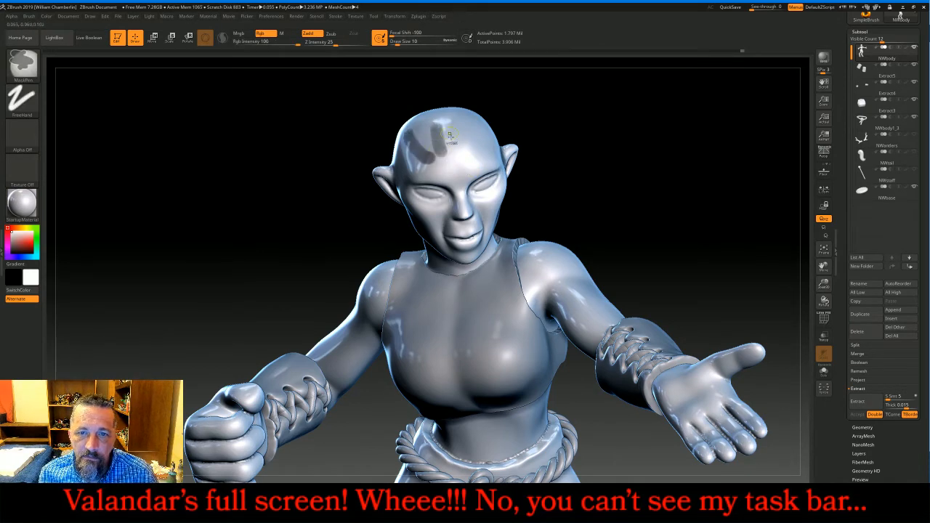
mouse_move(462, 122)
ctrl+mouse_down()
mouse_move(454, 154)
mouse_move(476, 154)
ctrl+mouse_up()
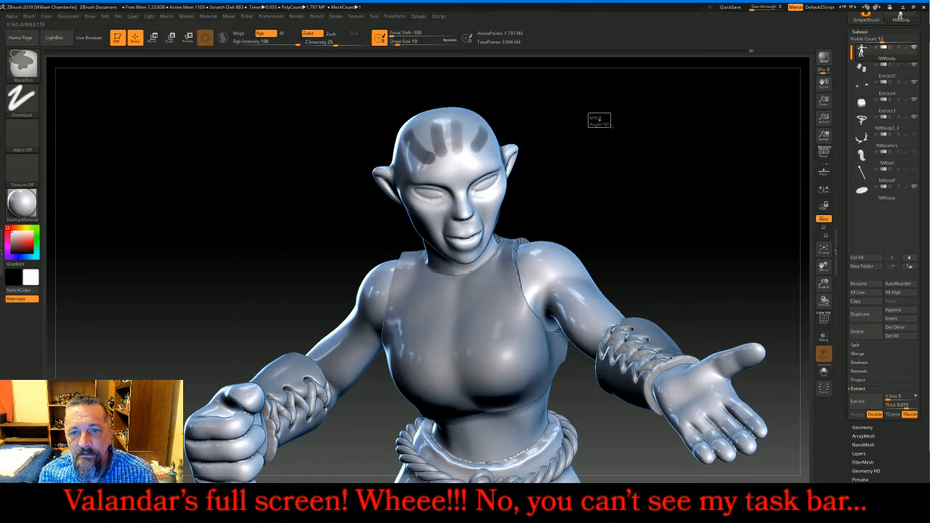
ctrl+drag(598, 118, 579, 119)
ctrl+drag(479, 125, 410, 170)
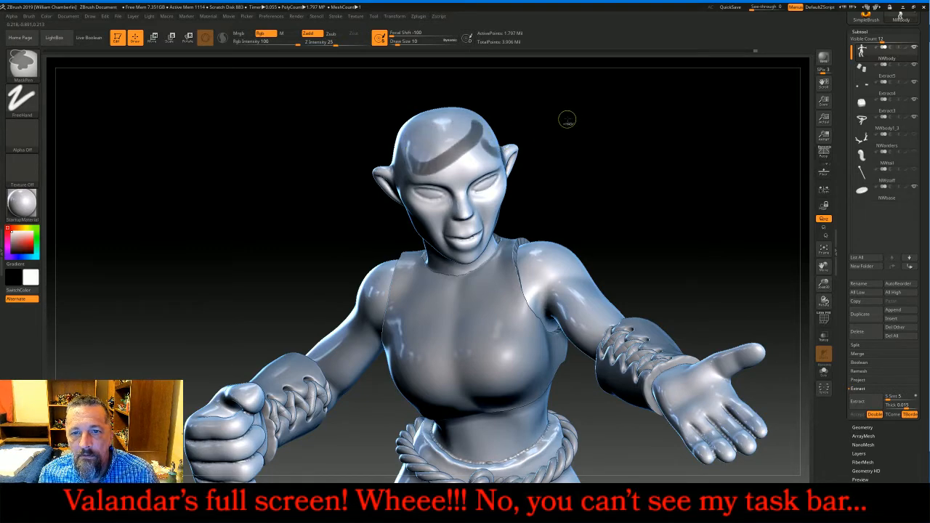
mouse_move(567, 118)
ctrl+mouse_down()
mouse_move(579, 119)
mouse_move(586, 133)
ctrl+mouse_up()
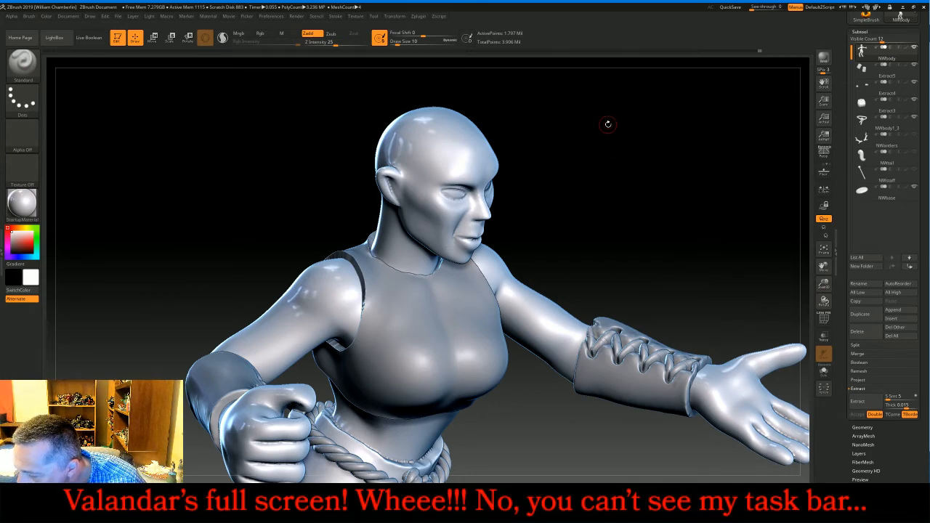
Mask a hairline across the forehead, over the character's left ear and down behind it to the neck
drag(608, 123, 564, 119)
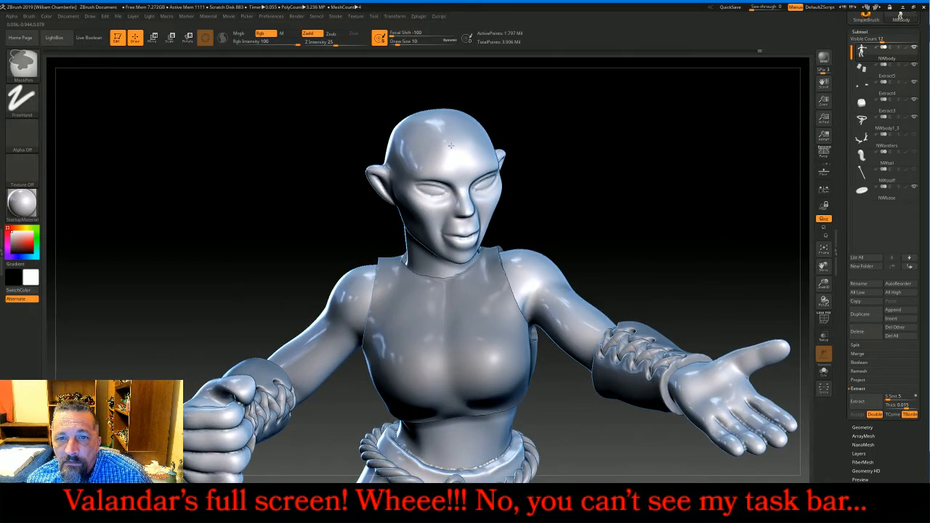
ctrl+drag(452, 149, 434, 110)
mouse_move(451, 142)
ctrl+mouse_down()
mouse_move(429, 156)
mouse_move(395, 154)
ctrl+mouse_up()
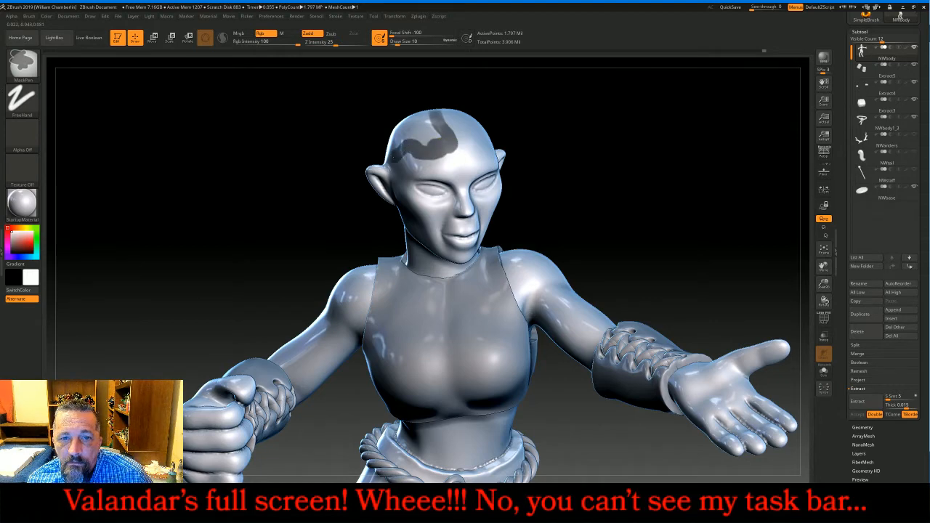
mouse_move(594, 149)
mouse_down()
mouse_move(465, 139)
mouse_move(486, 127)
mouse_move(481, 137)
mouse_move(520, 131)
mouse_move(607, 142)
mouse_move(530, 129)
mouse_move(564, 135)
mouse_move(603, 213)
mouse_up()
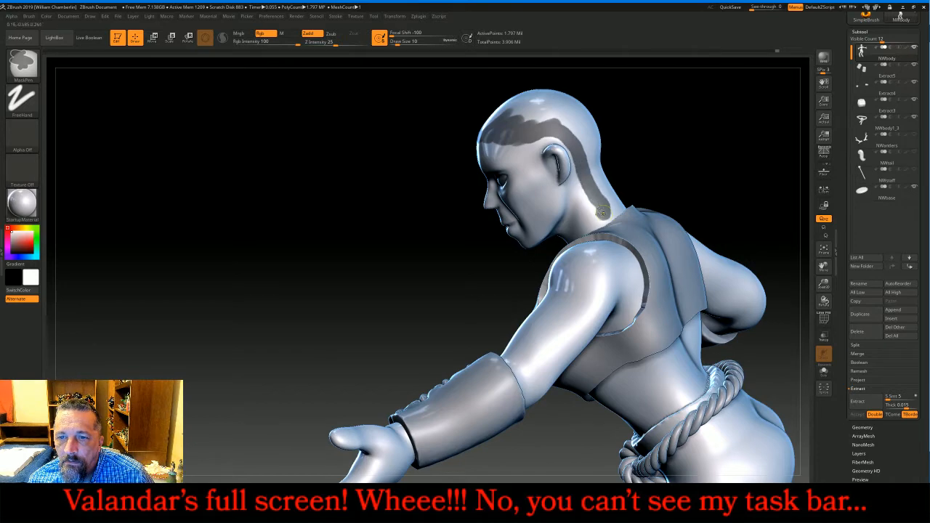
ctrl+drag(580, 178, 596, 223)
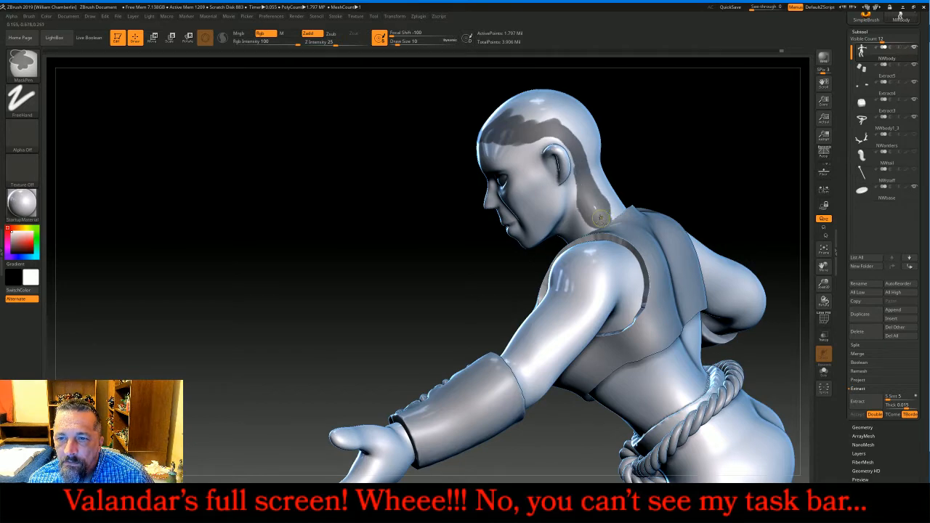
Extend the hair mask behind the right ear and across the nape and lower back of the head
mouse_move(687, 156)
mouse_down()
mouse_move(744, 139)
mouse_move(763, 156)
mouse_move(696, 207)
mouse_up()
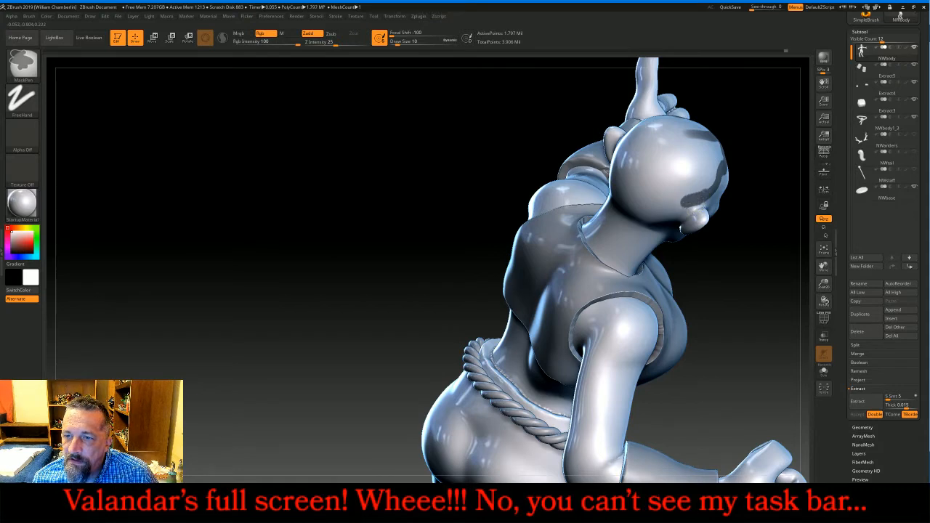
ctrl+drag(683, 202, 674, 212)
mouse_move(731, 279)
mouse_down()
mouse_move(785, 236)
mouse_move(767, 199)
mouse_up()
mouse_move(673, 210)
ctrl+mouse_down()
mouse_move(684, 199)
mouse_move(665, 233)
mouse_move(677, 269)
mouse_move(661, 293)
mouse_move(613, 269)
ctrl+mouse_up()
mouse_move(531, 251)
mouse_down()
mouse_move(636, 274)
mouse_move(629, 254)
mouse_move(665, 200)
mouse_move(657, 192)
mouse_move(672, 160)
mouse_move(672, 251)
mouse_move(660, 261)
mouse_up()
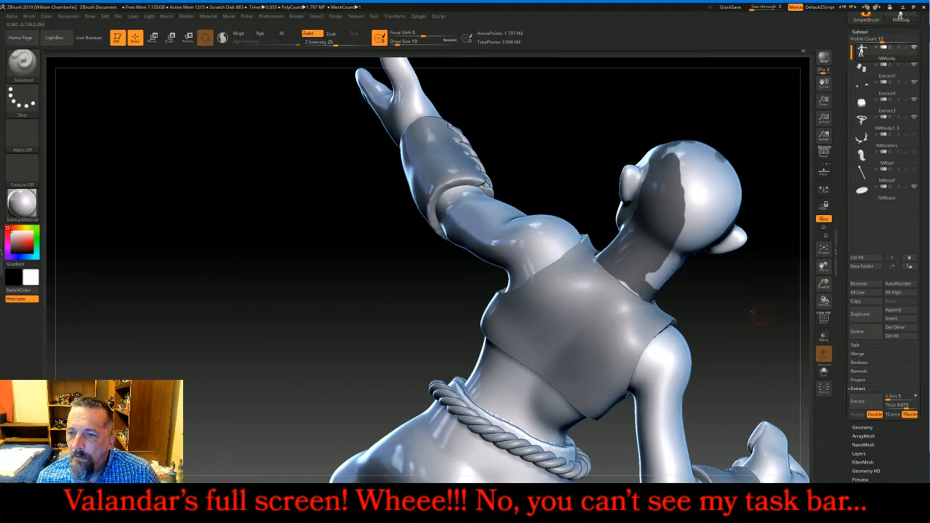
drag(755, 311, 683, 304)
mouse_move(659, 229)
ctrl+mouse_down()
mouse_move(666, 263)
mouse_move(654, 274)
mouse_move(635, 260)
mouse_move(648, 238)
ctrl+mouse_up()
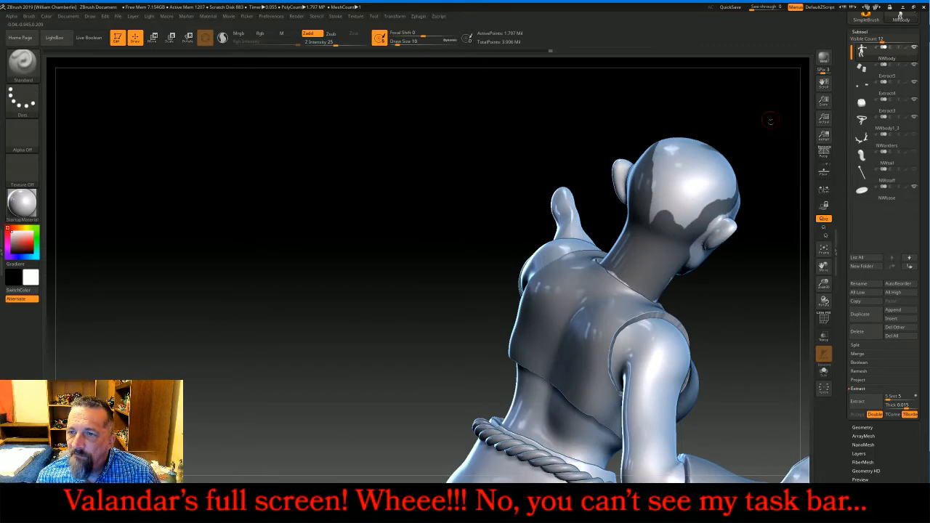
Fill the crown and back of the head with mask so it covers the whole scalp inside the hairline
mouse_move(770, 118)
mouse_down()
mouse_move(689, 159)
mouse_move(688, 145)
mouse_up()
mouse_move(696, 154)
ctrl+mouse_down()
mouse_move(731, 156)
mouse_move(735, 173)
mouse_move(698, 160)
mouse_move(692, 179)
mouse_move(724, 200)
mouse_move(689, 205)
mouse_move(675, 171)
ctrl+mouse_up()
drag(533, 242, 525, 265)
mouse_move(668, 134)
ctrl+mouse_down()
mouse_move(681, 111)
mouse_move(696, 139)
mouse_move(726, 138)
mouse_move(683, 150)
mouse_move(670, 142)
ctrl+mouse_up()
drag(622, 241, 654, 242)
ctrl+drag(659, 131, 674, 146)
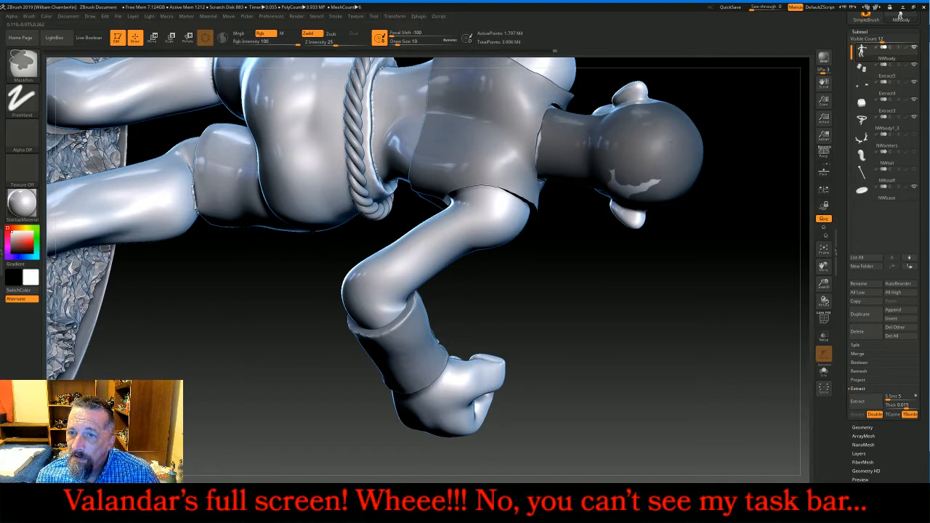
drag(724, 254, 672, 175)
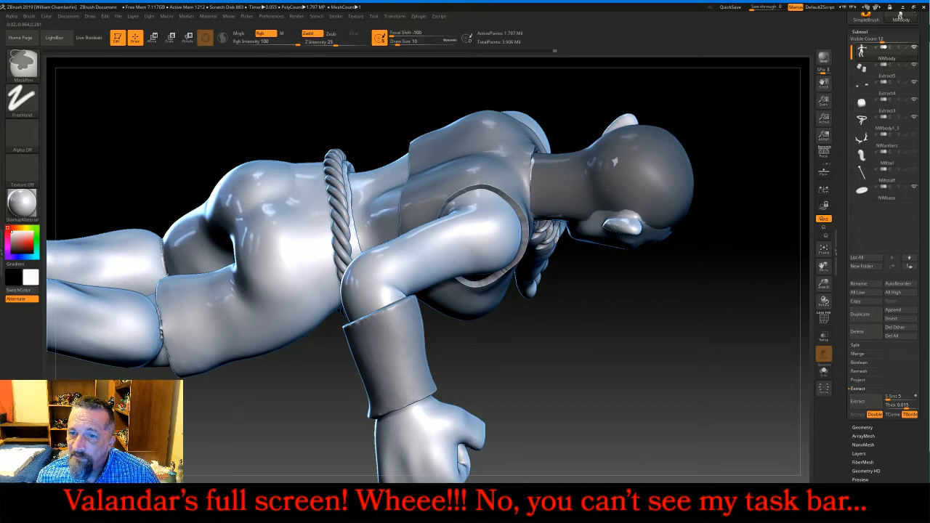
mouse_move(703, 313)
mouse_down()
mouse_move(709, 277)
mouse_move(634, 180)
mouse_up()
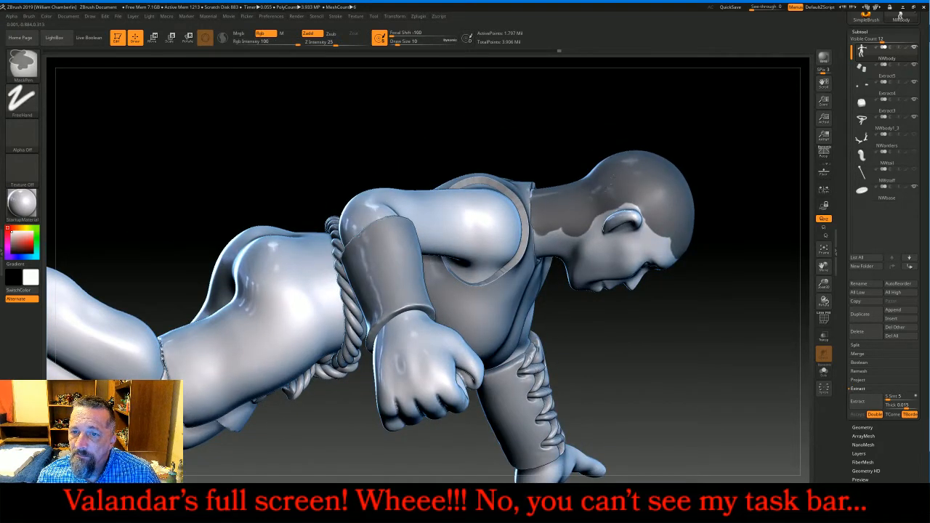
mouse_move(738, 317)
mouse_down()
mouse_move(706, 217)
mouse_move(738, 211)
mouse_move(769, 242)
mouse_move(767, 194)
mouse_move(502, 230)
mouse_up()
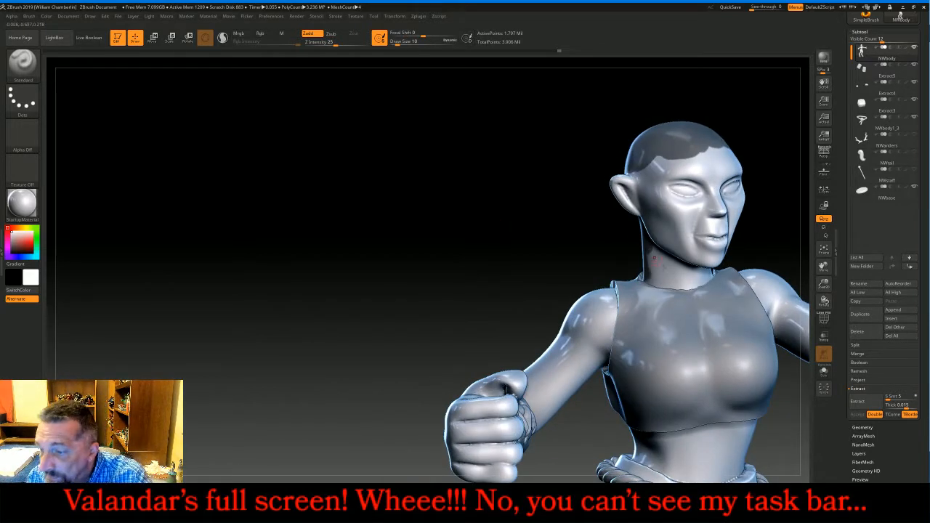
Extract the masked scalp with a thickness of 0.02 and accept it as a new hair subtool
click(894, 404)
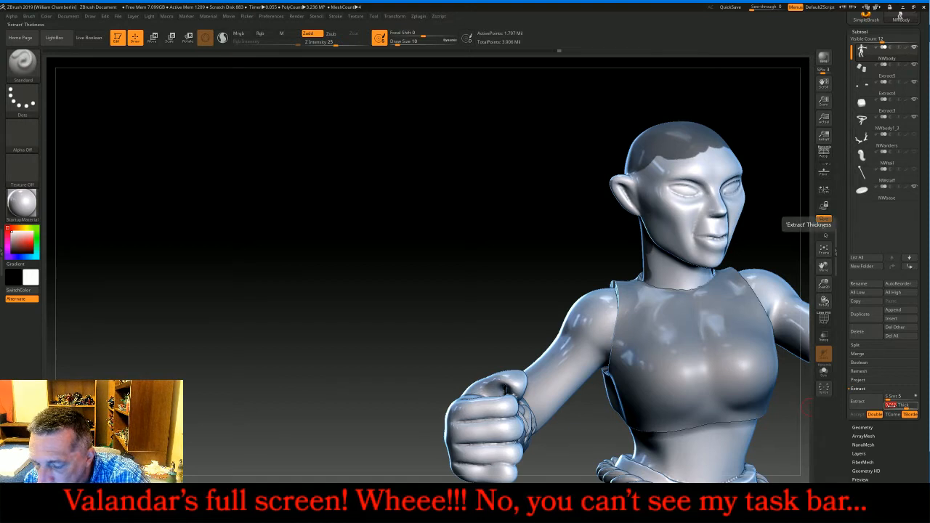
key(Return)
click(858, 402)
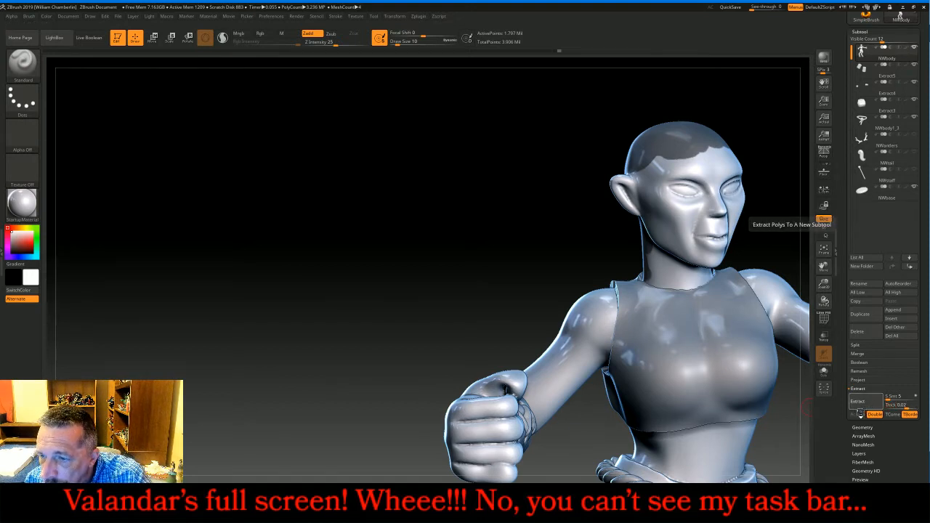
click(858, 414)
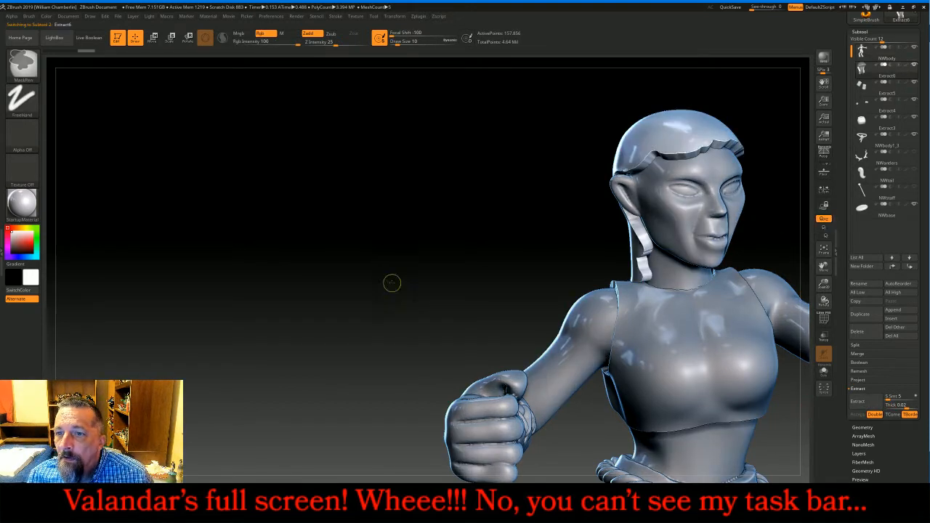
click(863, 50)
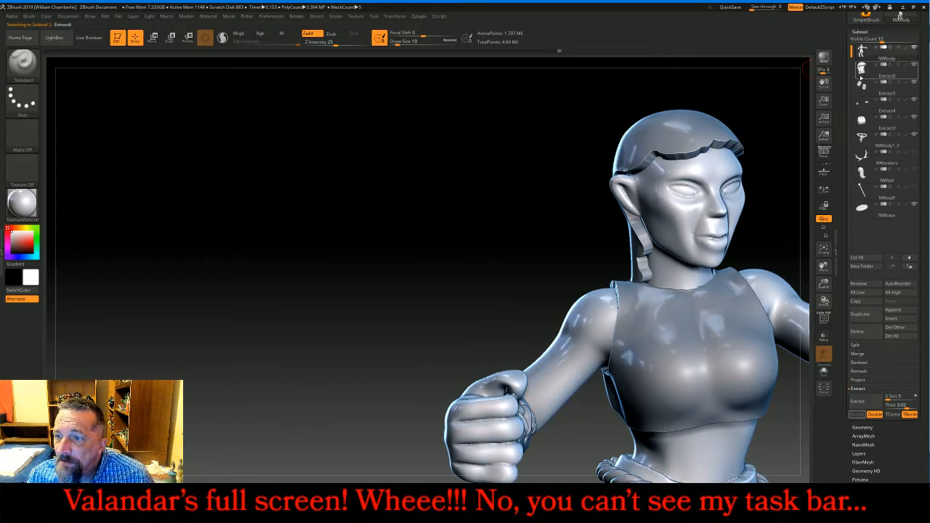
DynaMesh the extracted hair at resolution 128, subdivide it three times and delete the lower subdivision levels
click(862, 427)
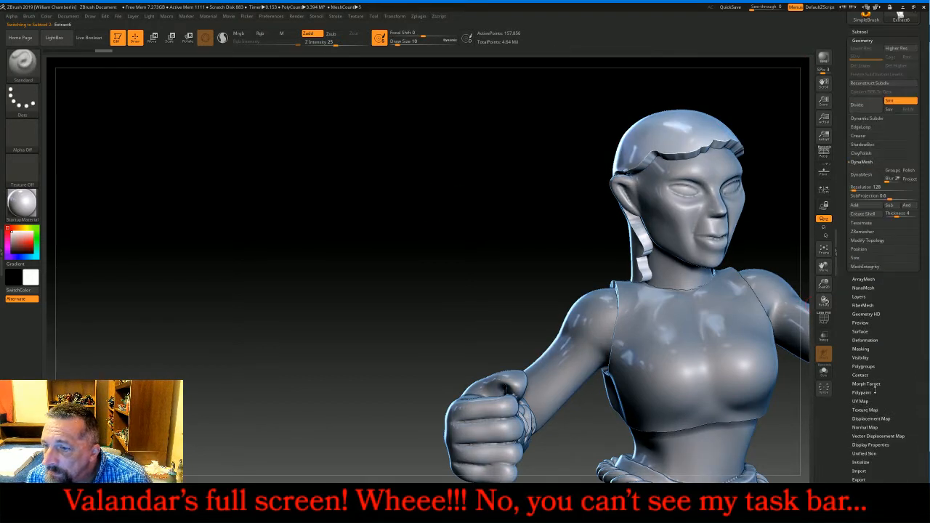
click(871, 178)
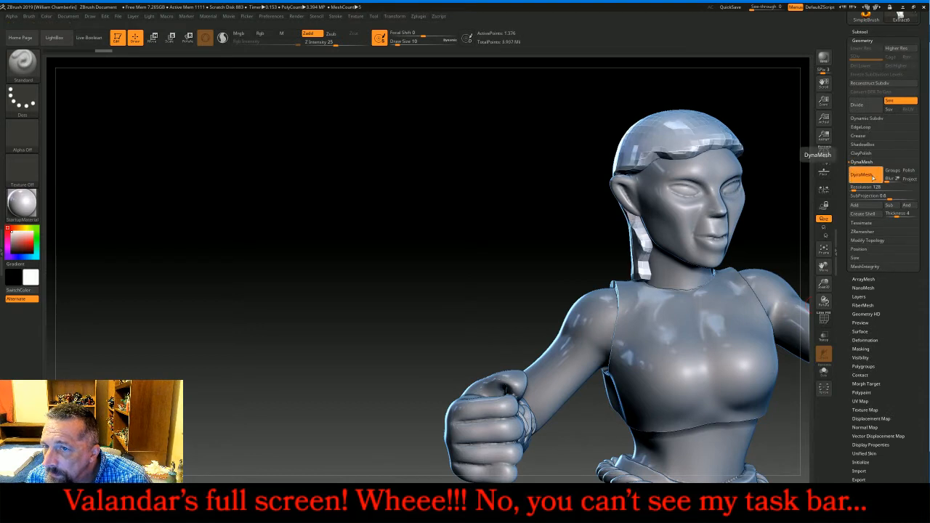
click(876, 109)
click(877, 109)
click(876, 109)
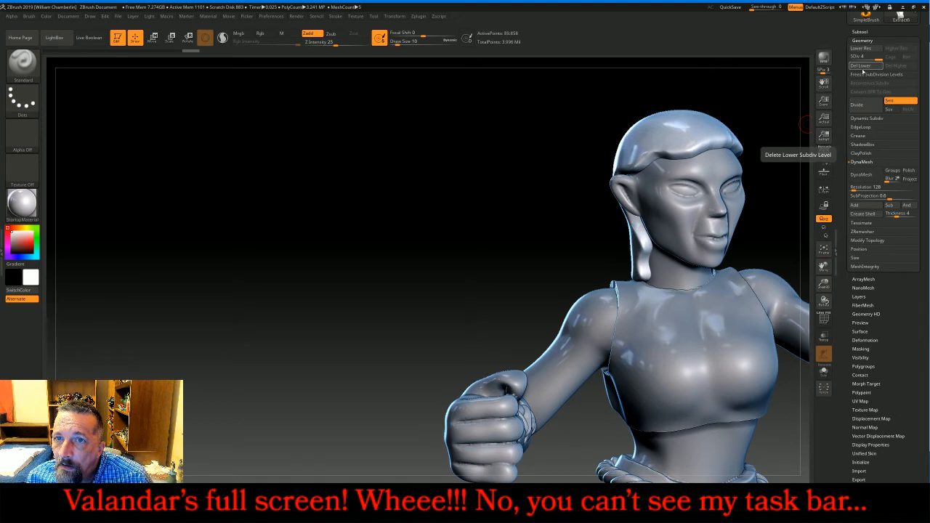
click(862, 66)
Set up the ClayBuildup brush with Alpha 01 and turn off LazyMouse for sculpting hair strands
click(26, 73)
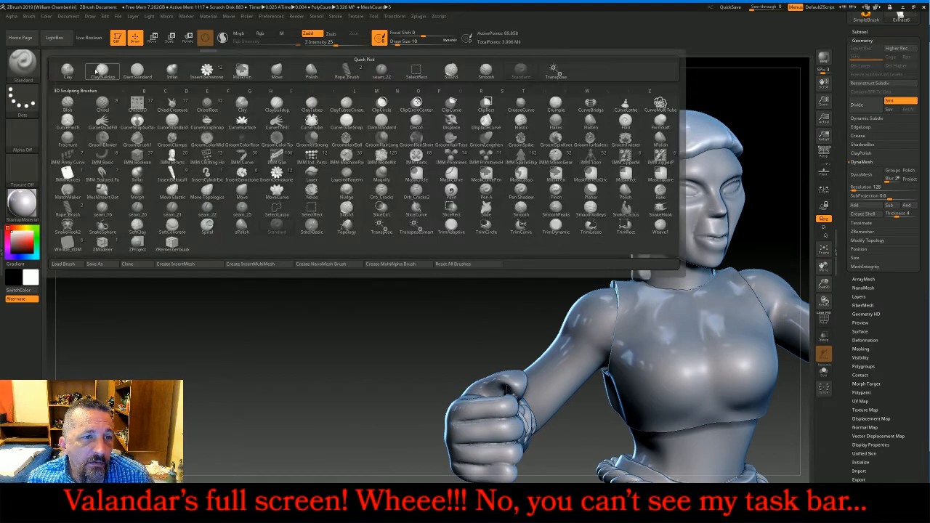
click(103, 70)
click(24, 67)
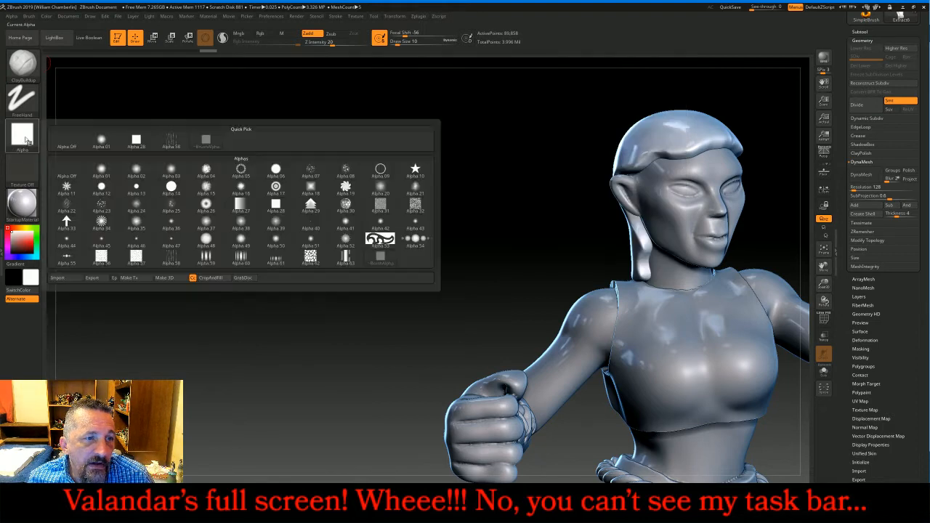
click(22, 134)
click(105, 146)
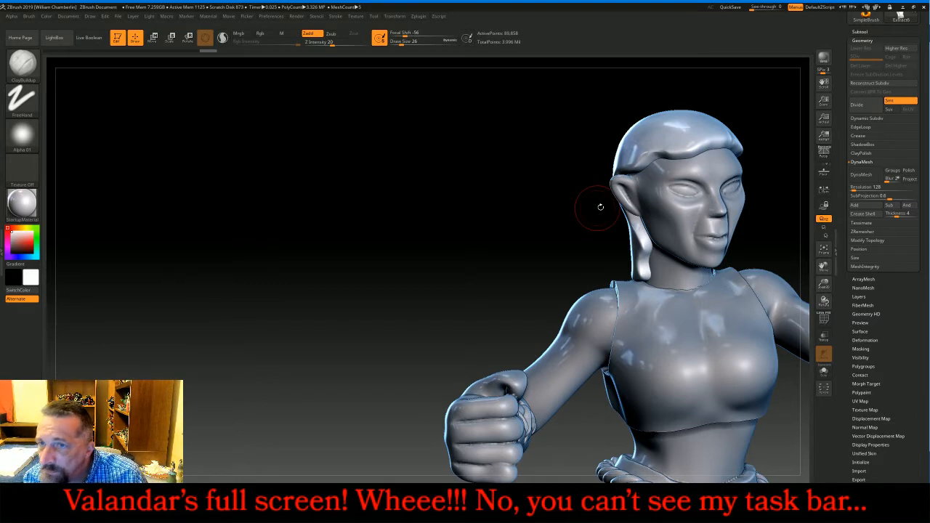
drag(924, 141, 924, 359)
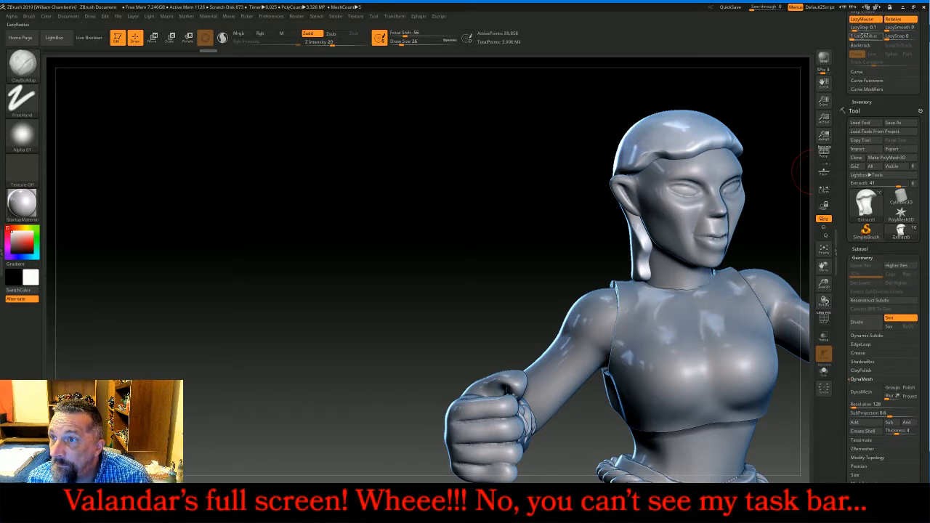
click(861, 19)
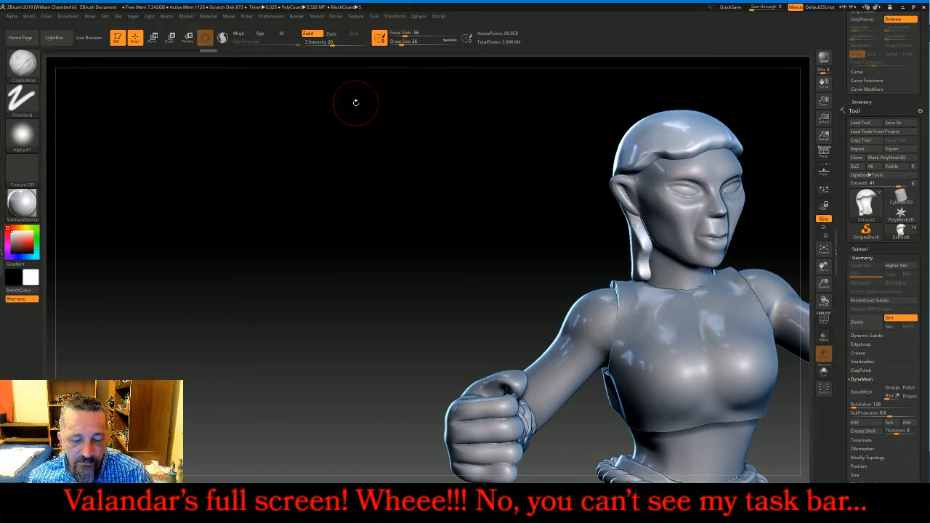
Sculpt raised hair strands from the right temple back past the ear and down to the neck
drag(352, 135, 374, 143)
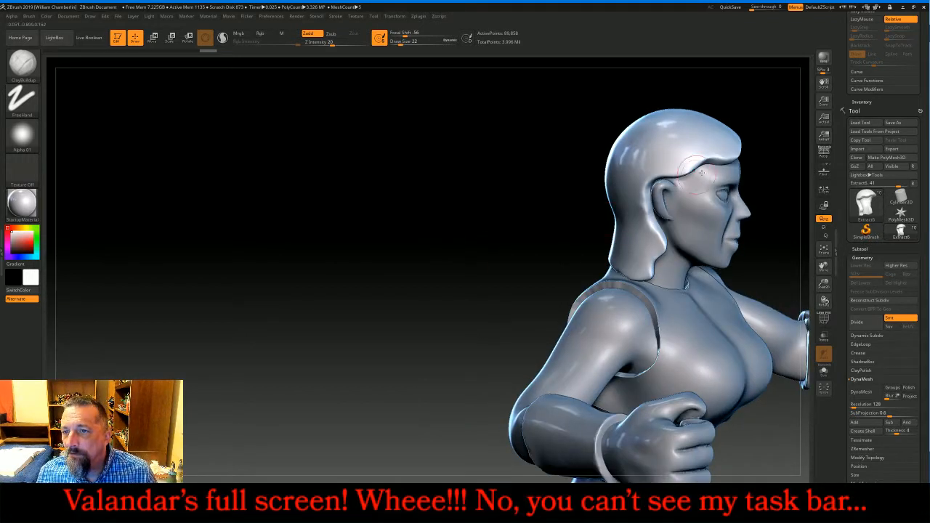
mouse_move(730, 150)
mouse_down()
mouse_move(657, 161)
mouse_move(625, 178)
mouse_up()
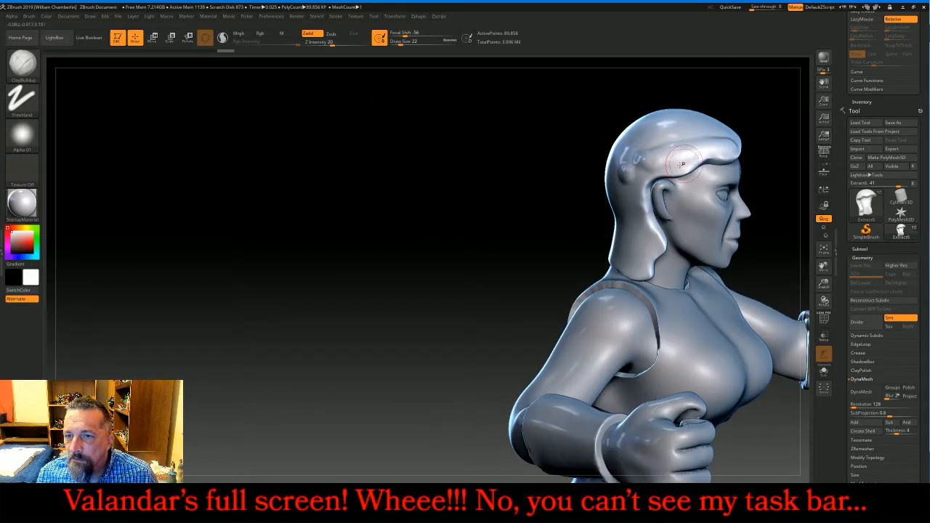
mouse_move(694, 154)
mouse_down()
mouse_move(636, 180)
mouse_move(630, 200)
mouse_up()
mouse_move(645, 167)
mouse_down()
mouse_move(623, 224)
mouse_move(641, 239)
mouse_up()
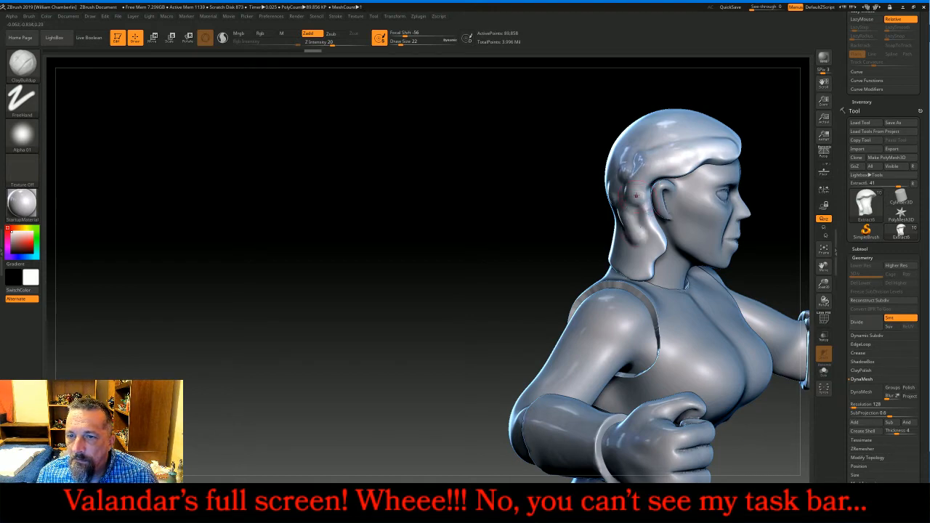
mouse_move(629, 194)
mouse_down()
mouse_move(648, 244)
mouse_move(632, 270)
mouse_up()
mouse_move(640, 240)
mouse_down()
mouse_move(630, 279)
mouse_move(587, 255)
mouse_move(603, 242)
mouse_move(594, 254)
mouse_up()
drag(617, 210, 570, 252)
mouse_move(574, 211)
mouse_down()
mouse_move(558, 248)
mouse_move(562, 240)
mouse_up()
Build up flowing strands down the back of the head on the hair piece
mouse_move(618, 151)
mouse_down()
mouse_move(593, 192)
mouse_move(602, 225)
mouse_up()
mouse_move(647, 135)
mouse_down()
mouse_move(635, 146)
mouse_move(621, 213)
mouse_move(636, 205)
mouse_up()
drag(681, 134, 640, 209)
mouse_move(630, 138)
mouse_down()
mouse_move(598, 220)
mouse_move(581, 218)
mouse_up()
drag(614, 122, 577, 198)
drag(632, 134, 612, 208)
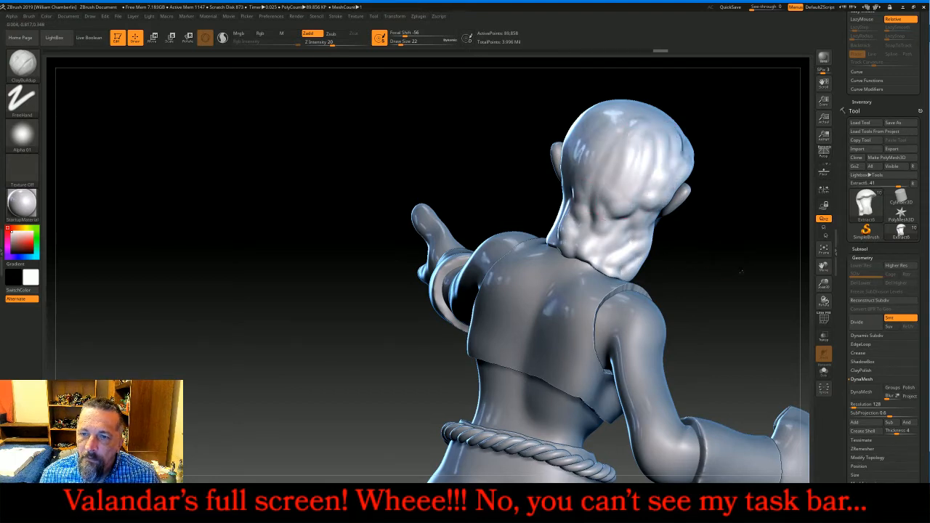
Sculpt strands down the left rear of the head and over the nape
drag(741, 272, 787, 269)
mouse_move(615, 146)
mouse_down()
mouse_move(571, 199)
mouse_move(556, 242)
mouse_up()
mouse_move(575, 160)
mouse_down()
mouse_move(561, 219)
mouse_move(543, 234)
mouse_move(540, 213)
mouse_move(539, 243)
mouse_up()
drag(552, 212, 569, 260)
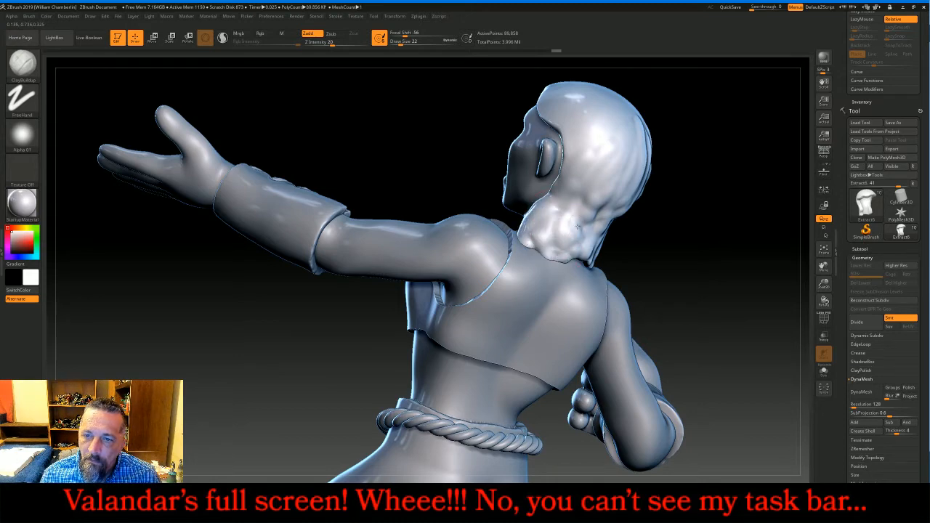
mouse_move(580, 218)
mouse_down()
mouse_move(581, 267)
mouse_move(592, 262)
mouse_up()
Add hair strands above the left ear, sweeping from the hairline toward the back
drag(699, 252, 652, 228)
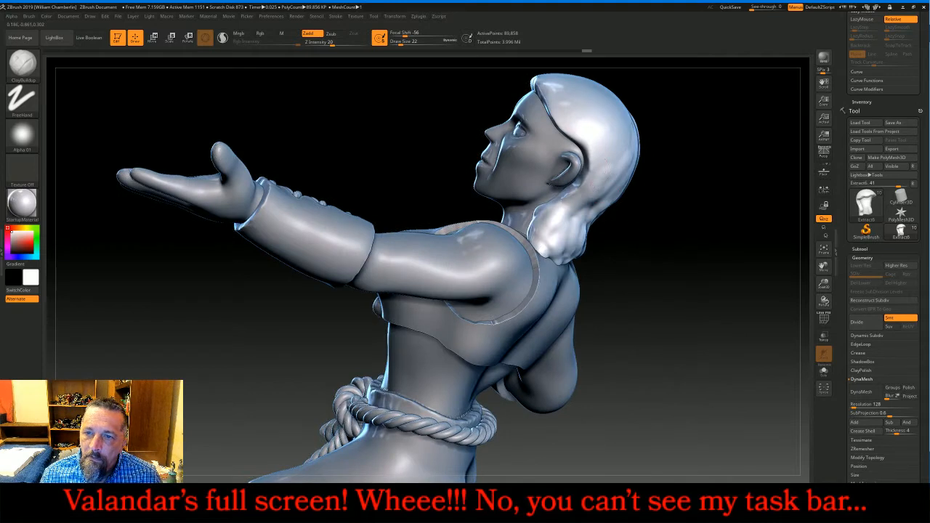
drag(603, 124, 617, 192)
drag(574, 116, 603, 193)
mouse_move(560, 101)
mouse_down()
mouse_move(602, 146)
mouse_move(593, 135)
mouse_move(607, 172)
mouse_up()
Sculpt strands over the crown of the hair, running from the hairline toward the back of the head
drag(624, 228, 598, 86)
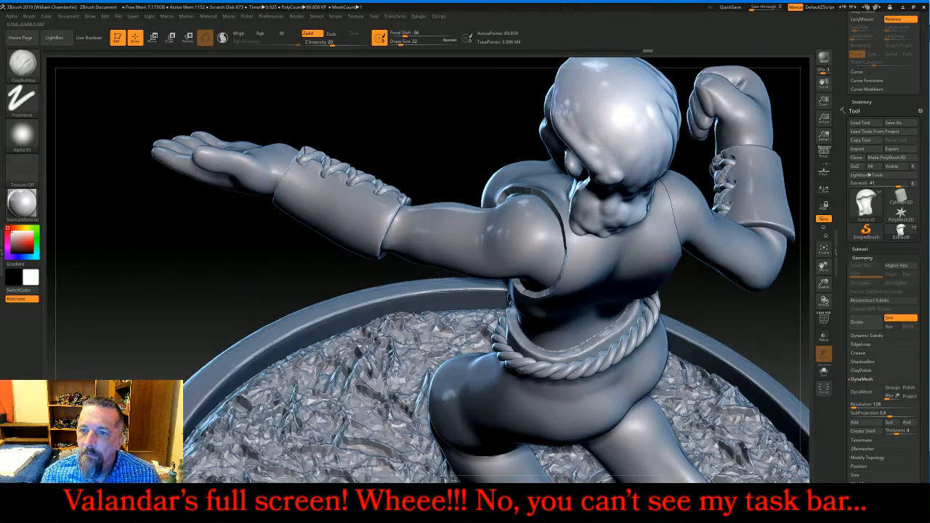
drag(799, 320, 770, 218)
drag(467, 237, 490, 280)
drag(483, 221, 508, 284)
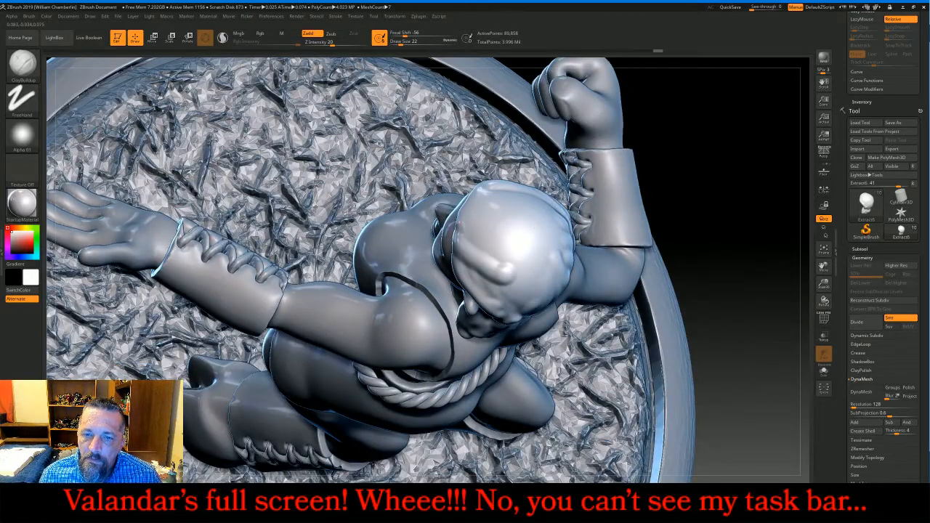
drag(459, 193, 512, 269)
mouse_move(501, 207)
mouse_down()
mouse_move(538, 247)
mouse_move(512, 230)
mouse_up()
drag(483, 187, 560, 240)
mouse_move(501, 205)
mouse_down()
mouse_move(523, 250)
mouse_move(505, 302)
mouse_up()
drag(471, 266, 512, 320)
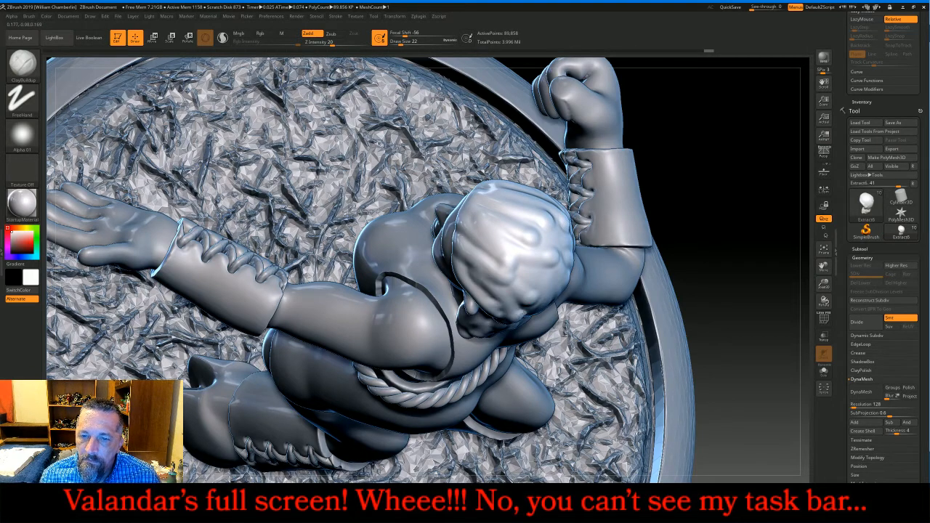
Sculpt further hair strands across the top of the head with the ClayBuildup brush
mouse_move(508, 262)
mouse_down()
mouse_move(544, 309)
mouse_move(558, 301)
mouse_up()
mouse_move(526, 240)
mouse_down()
mouse_move(548, 287)
mouse_move(563, 280)
mouse_up()
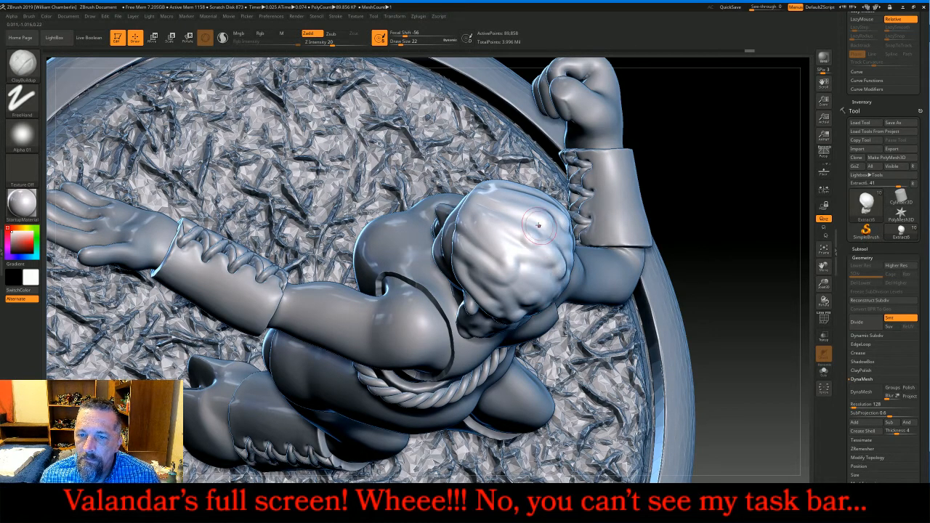
drag(527, 211, 567, 265)
Add hair strands running from the crown down the back and right rear of the head
mouse_move(747, 269)
mouse_down()
mouse_move(738, 211)
mouse_move(727, 209)
mouse_up()
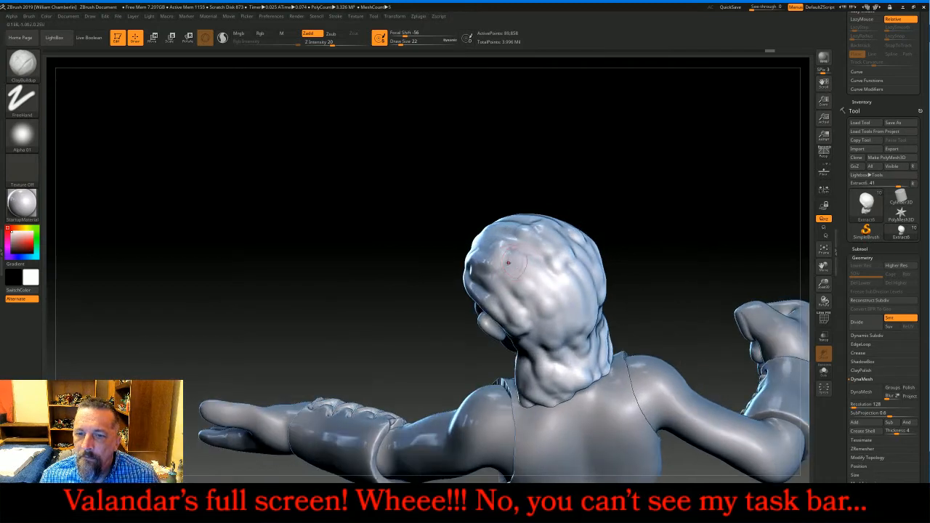
mouse_move(514, 263)
mouse_down()
mouse_move(554, 301)
mouse_move(559, 290)
mouse_move(582, 305)
mouse_move(542, 338)
mouse_up()
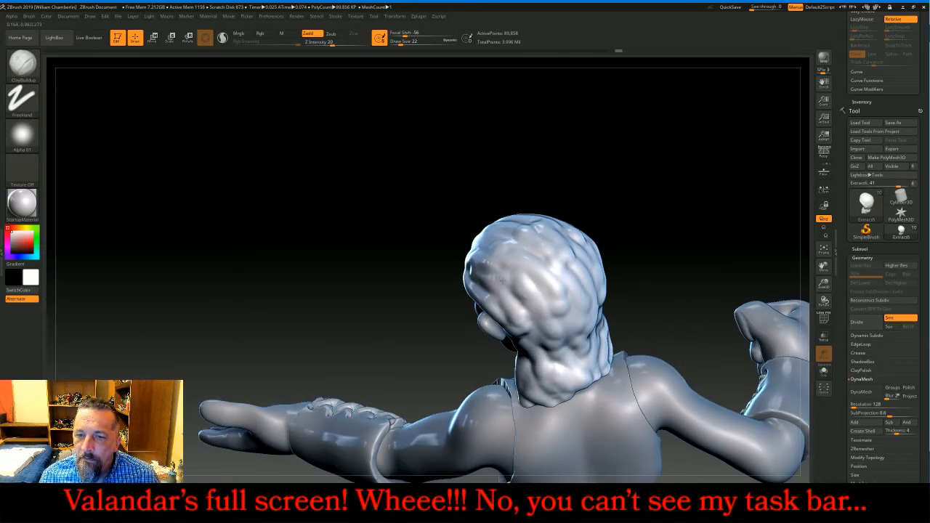
drag(502, 280, 538, 349)
drag(516, 298, 566, 360)
drag(698, 211, 734, 181)
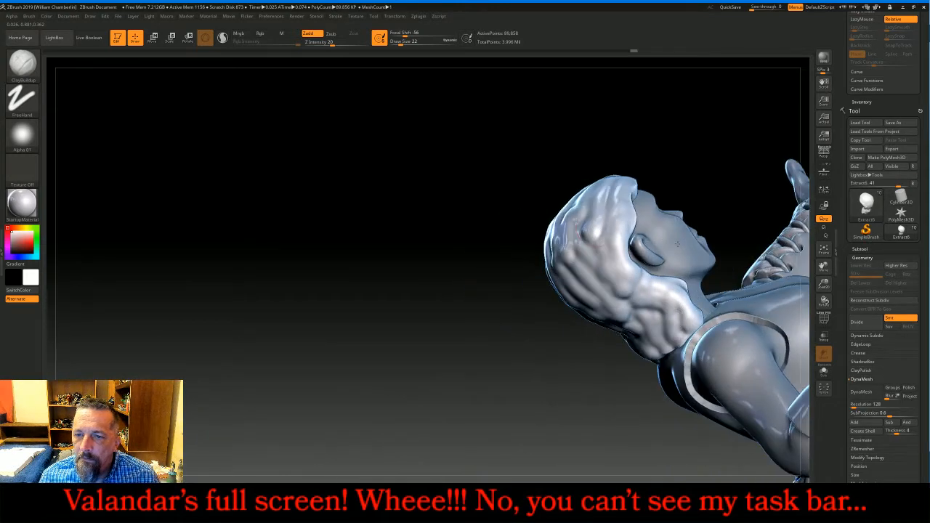
drag(586, 219, 612, 299)
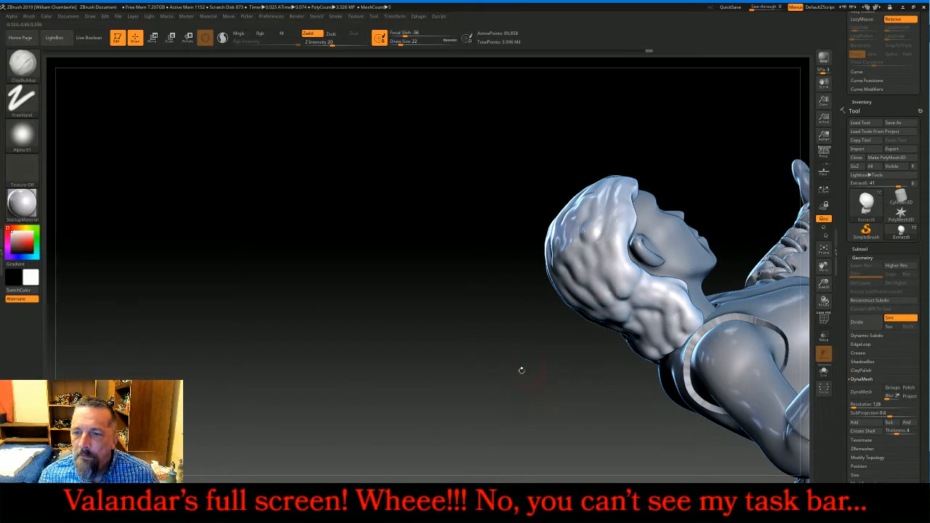
mouse_move(521, 370)
mouse_down()
mouse_move(537, 349)
mouse_move(531, 328)
mouse_up()
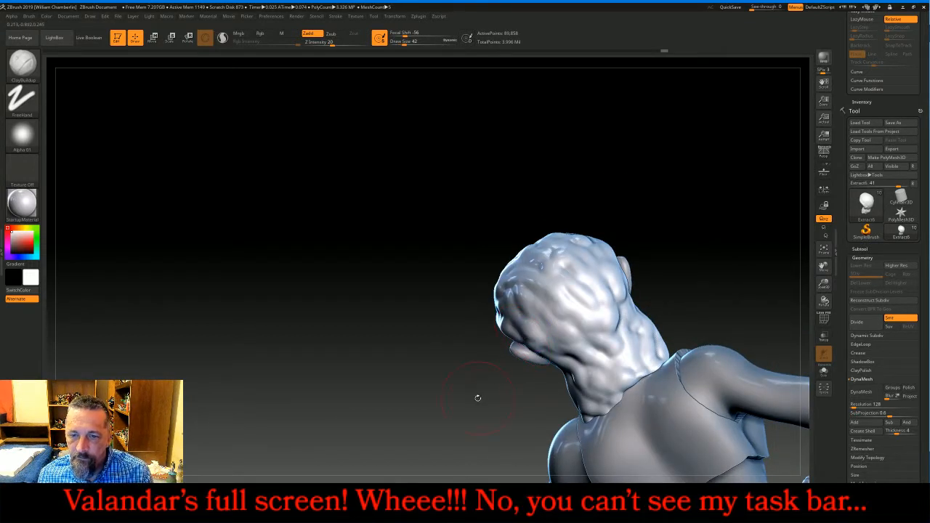
Smooth the hair at the nape and build it up into fuller locks with a brush size of 42
mouse_move(477, 398)
mouse_down()
mouse_move(483, 369)
mouse_move(617, 378)
mouse_move(606, 385)
mouse_move(622, 424)
mouse_move(599, 363)
mouse_move(618, 345)
mouse_move(652, 383)
mouse_move(643, 385)
mouse_up()
right_drag(643, 385, 664, 375)
mouse_move(657, 356)
shift+mouse_down()
mouse_move(648, 389)
mouse_move(642, 370)
mouse_move(645, 398)
shift+mouse_up()
mouse_move(676, 356)
shift+mouse_down()
mouse_move(681, 336)
mouse_move(648, 401)
shift+mouse_up()
mouse_move(685, 327)
mouse_down()
mouse_move(650, 398)
mouse_move(670, 379)
mouse_up()
drag(707, 341, 680, 379)
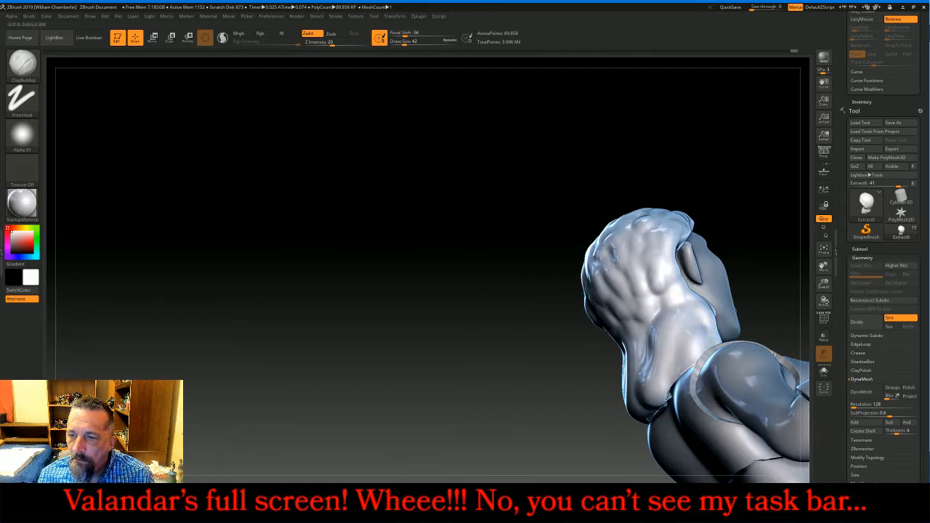
mouse_move(676, 366)
right_down()
mouse_move(530, 357)
mouse_move(687, 367)
mouse_move(682, 355)
right_up()
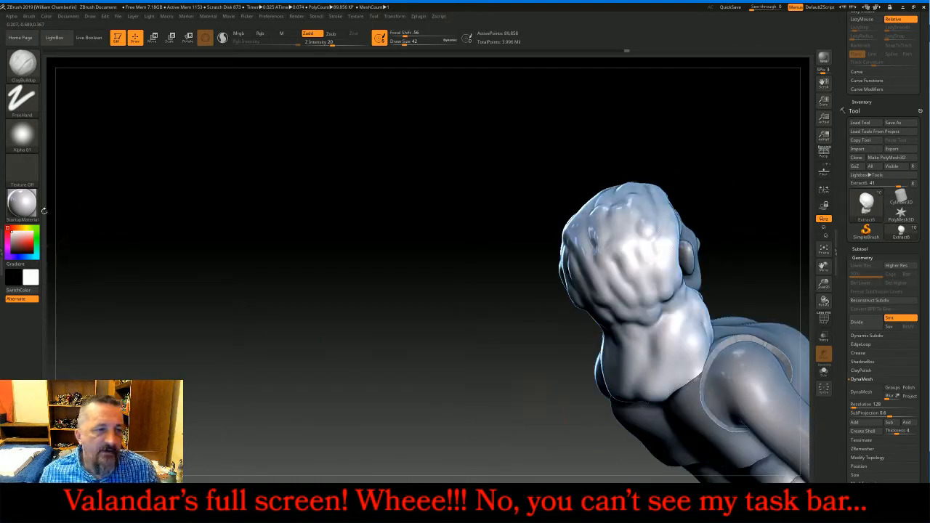
Open the ClayBuildup brush's Auto Masking settings
click(3, 247)
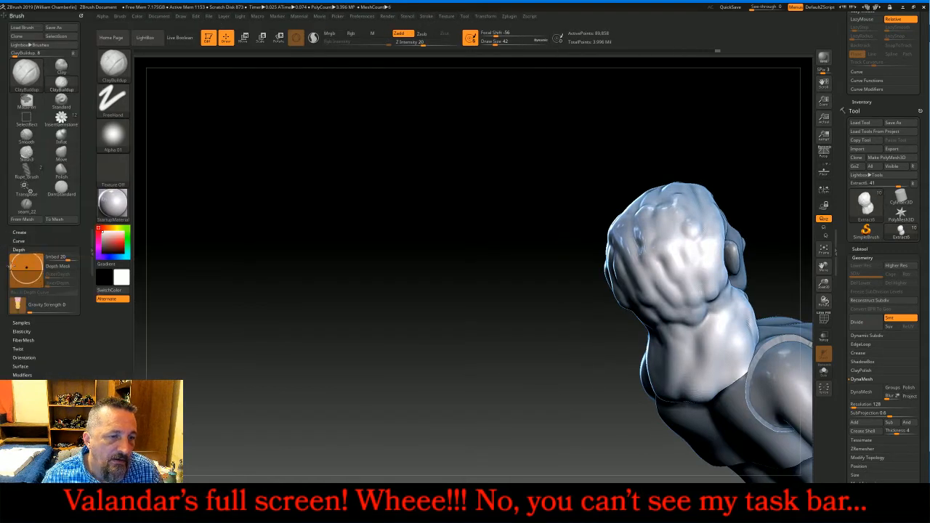
click(23, 375)
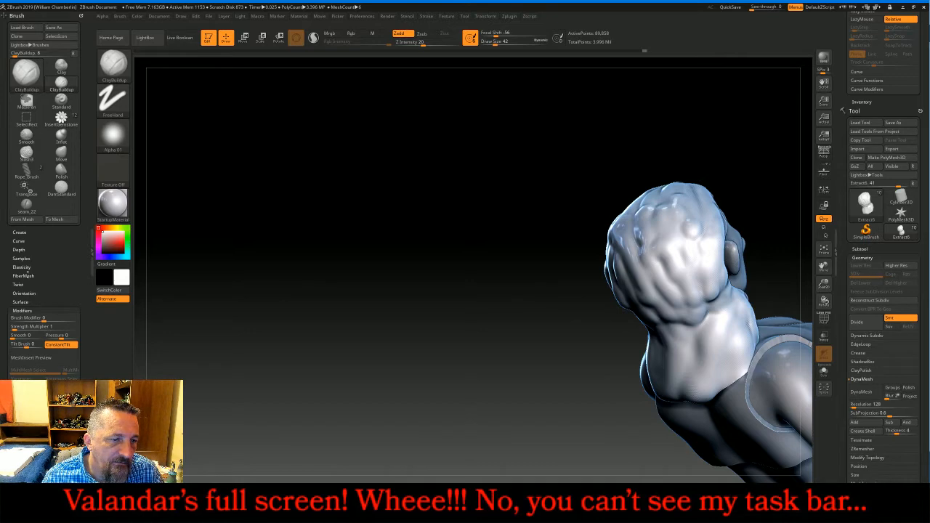
click(22, 310)
click(27, 328)
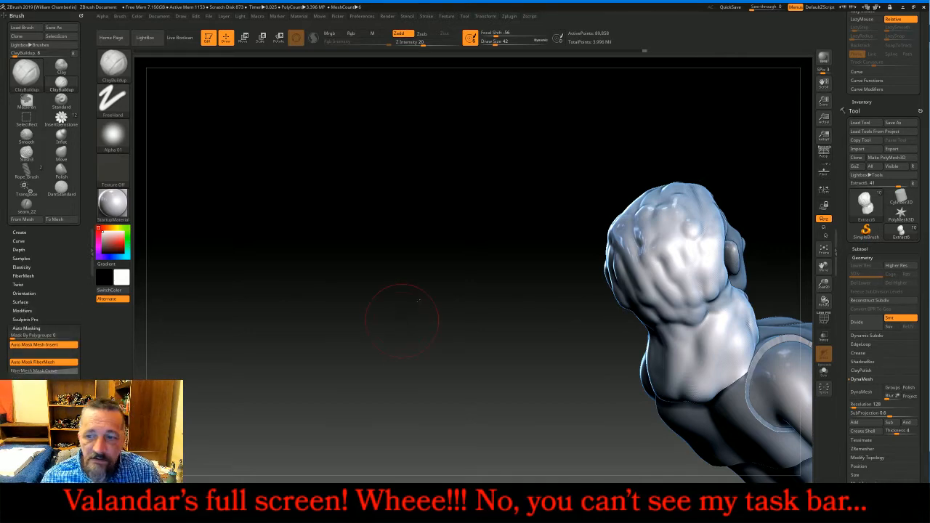
Build up the lower edge of the hair at the nape, extending it over the upper back
drag(419, 300, 422, 251)
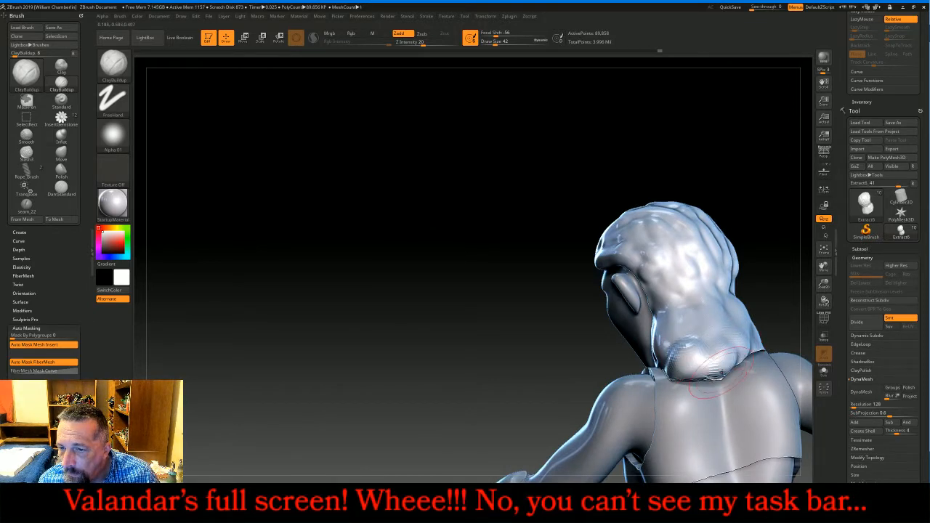
drag(717, 357, 686, 373)
mouse_move(714, 333)
mouse_down()
mouse_move(694, 373)
mouse_move(681, 372)
mouse_up()
drag(685, 317, 666, 373)
Build up long locks behind the left ear, flowing down and back toward the shoulders
drag(518, 368, 549, 363)
mouse_move(659, 315)
mouse_down()
mouse_move(655, 354)
mouse_move(635, 352)
mouse_up()
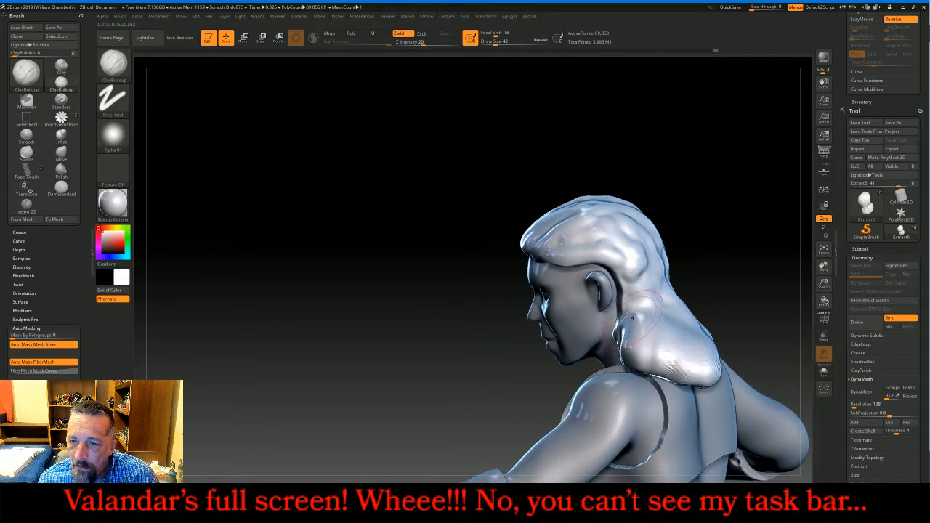
mouse_move(632, 318)
mouse_down()
mouse_move(637, 351)
mouse_move(637, 338)
mouse_up()
drag(629, 286, 649, 327)
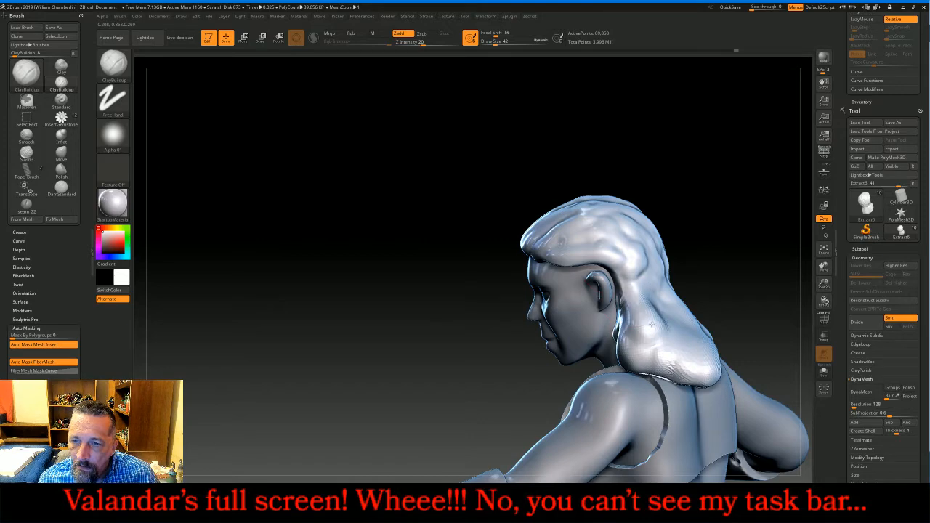
mouse_move(628, 276)
mouse_down()
mouse_move(630, 304)
mouse_move(634, 292)
mouse_move(645, 318)
mouse_move(682, 331)
mouse_move(690, 347)
mouse_up()
drag(644, 286, 709, 358)
mouse_move(638, 254)
mouse_down()
mouse_move(653, 287)
mouse_move(702, 333)
mouse_up()
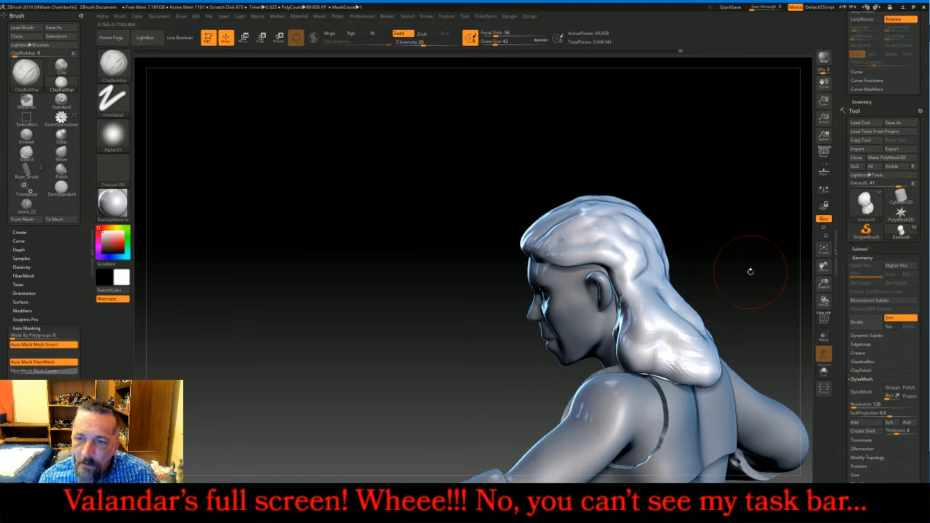
Build up locks behind the right ear and down to the hair's lower edge over the upper back
mouse_move(750, 272)
mouse_down()
mouse_move(711, 290)
mouse_move(719, 296)
mouse_move(648, 355)
mouse_up()
drag(695, 297, 645, 356)
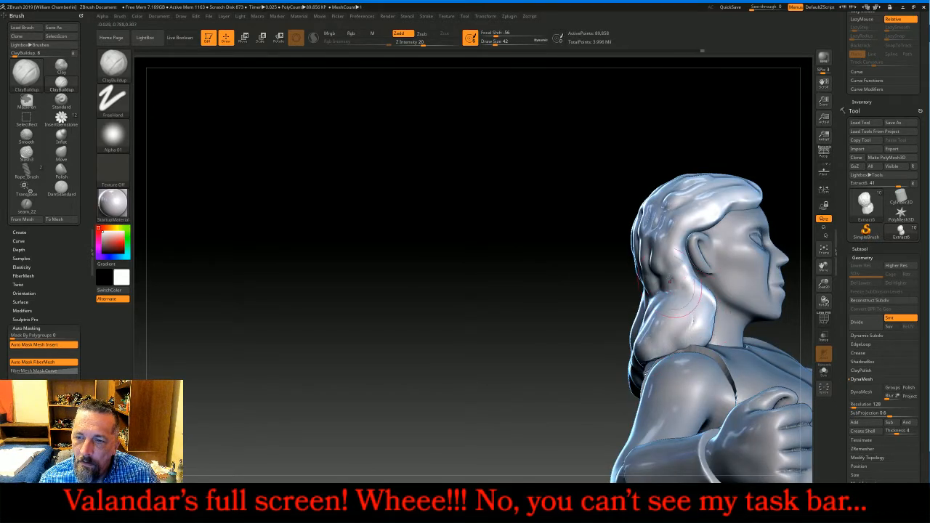
drag(541, 348, 549, 351)
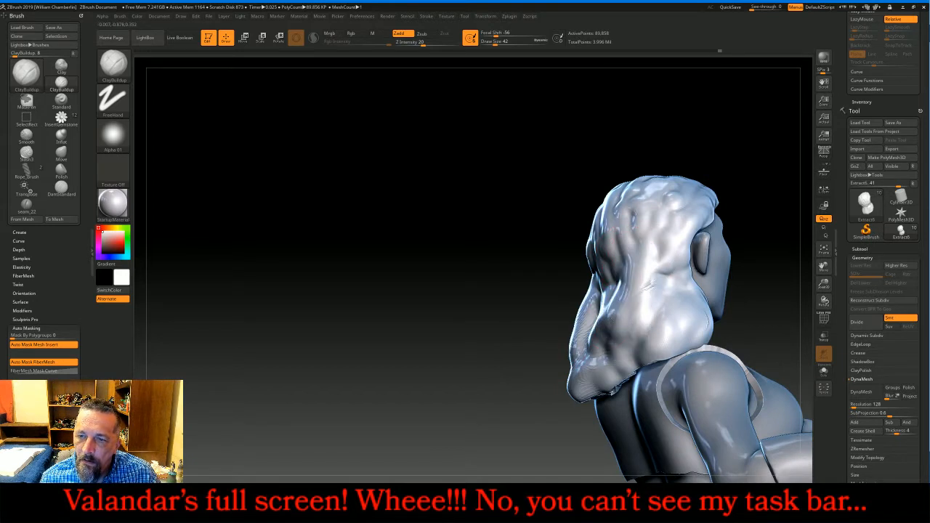
drag(670, 265, 629, 360)
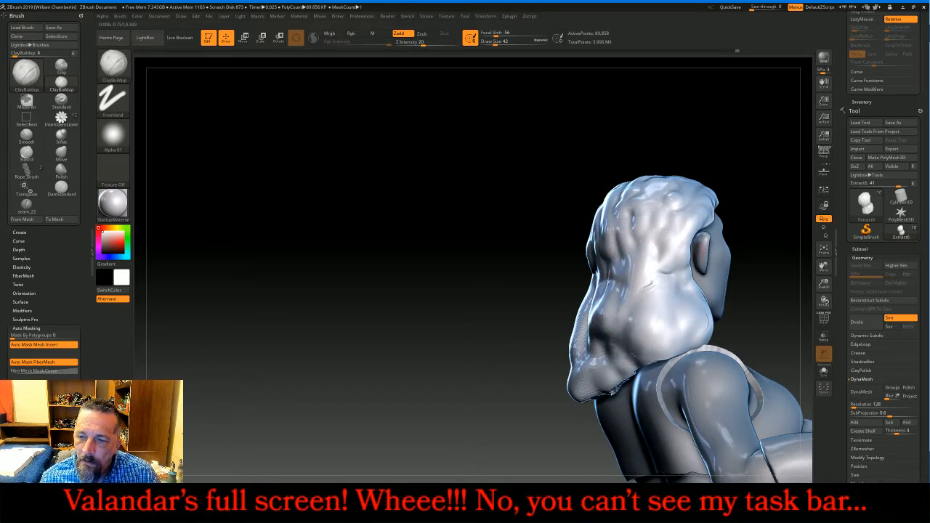
mouse_move(670, 313)
mouse_down()
mouse_move(629, 371)
mouse_move(643, 365)
mouse_move(609, 385)
mouse_up()
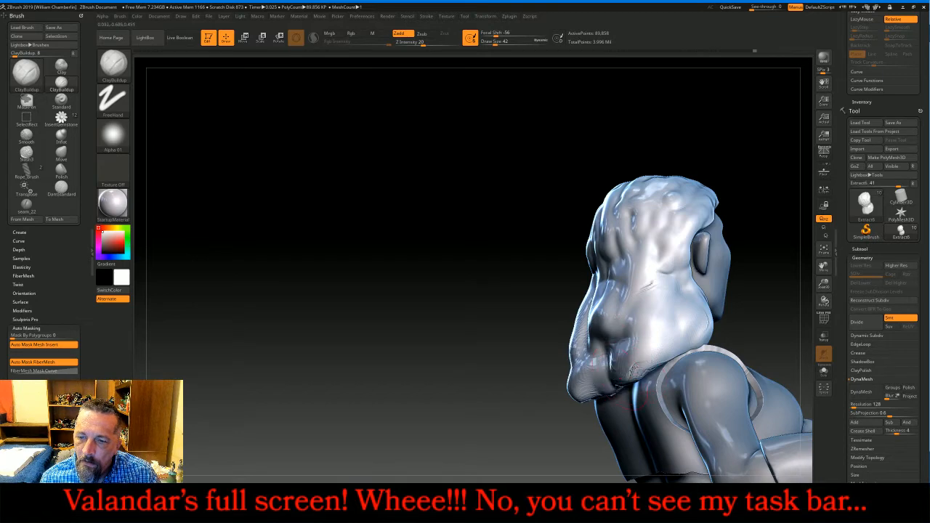
drag(618, 348, 594, 382)
drag(596, 337, 584, 373)
drag(590, 303, 577, 362)
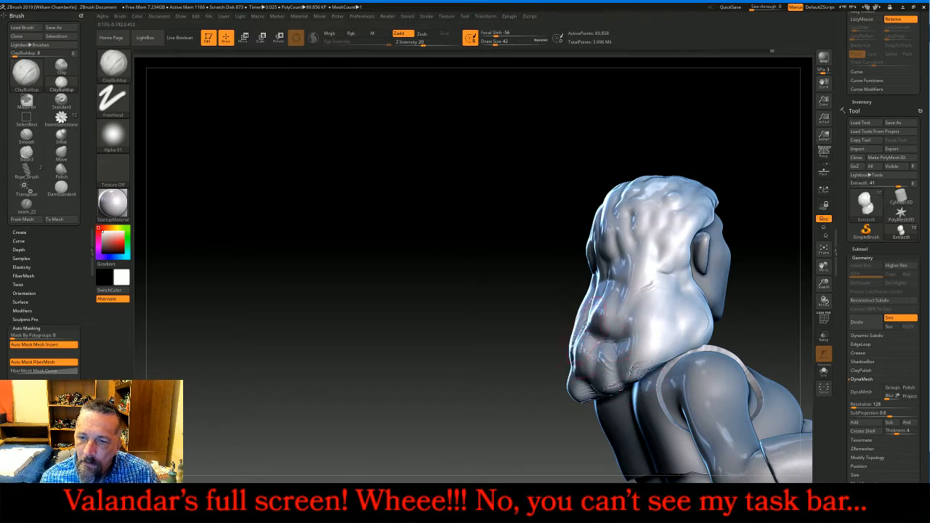
Fill out the hair across the back of the head with broad strokes running down to its ends
drag(497, 361, 585, 356)
mouse_move(621, 280)
mouse_down()
mouse_move(583, 363)
mouse_move(590, 328)
mouse_move(574, 338)
mouse_up()
drag(648, 303, 638, 365)
mouse_move(657, 317)
mouse_down()
mouse_move(654, 356)
mouse_move(663, 363)
mouse_up()
mouse_move(642, 257)
mouse_down()
mouse_move(639, 305)
mouse_move(625, 278)
mouse_move(617, 318)
mouse_up()
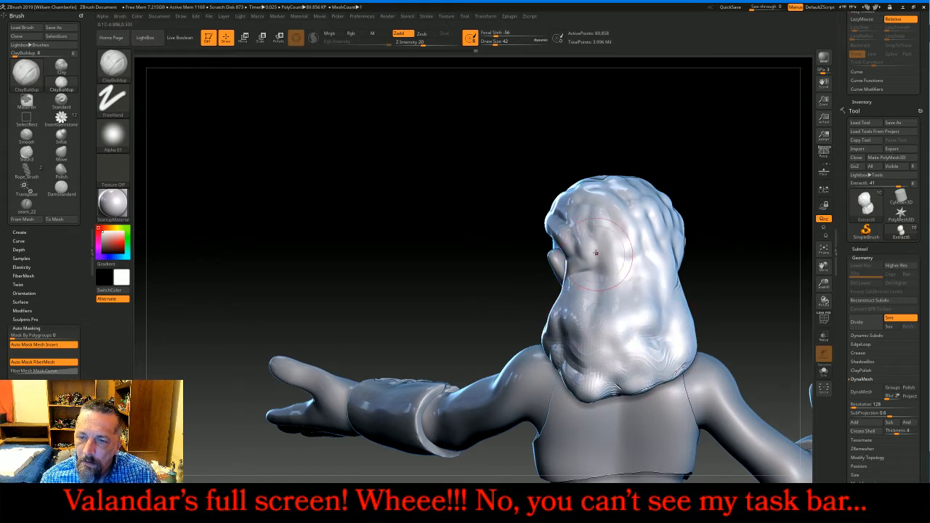
mouse_move(612, 255)
mouse_down()
mouse_move(597, 306)
mouse_move(582, 313)
mouse_up()
Remesh the hair piece with DynaMesh at resolution 128
mouse_move(758, 312)
mouse_down()
mouse_move(708, 305)
mouse_move(744, 256)
mouse_up()
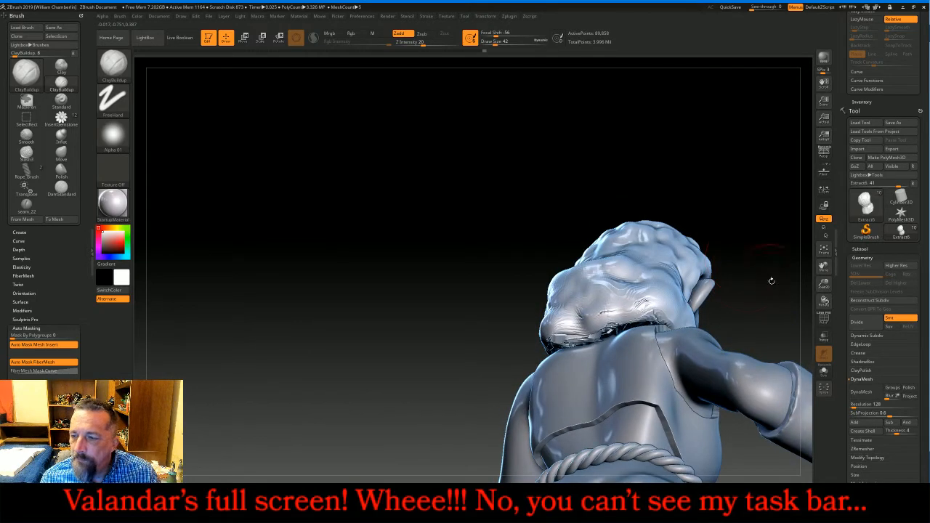
click(861, 392)
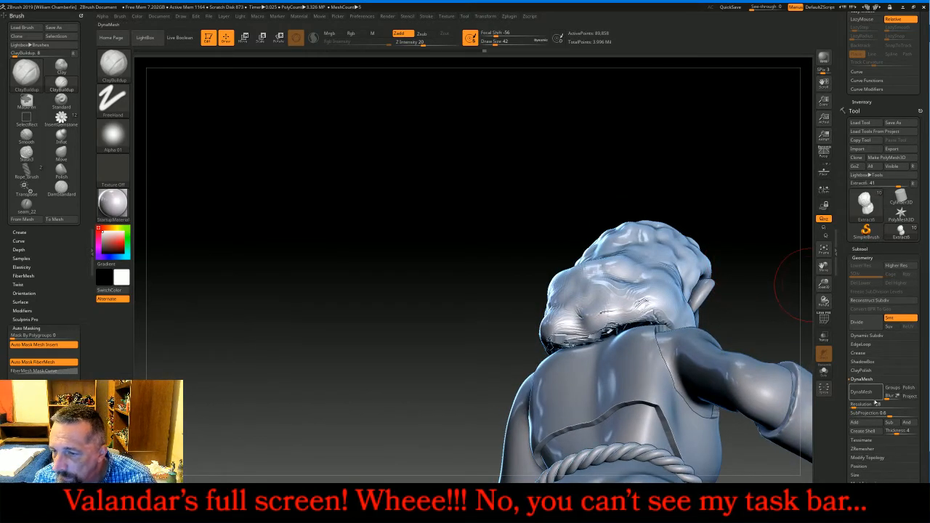
drag(754, 330, 793, 308)
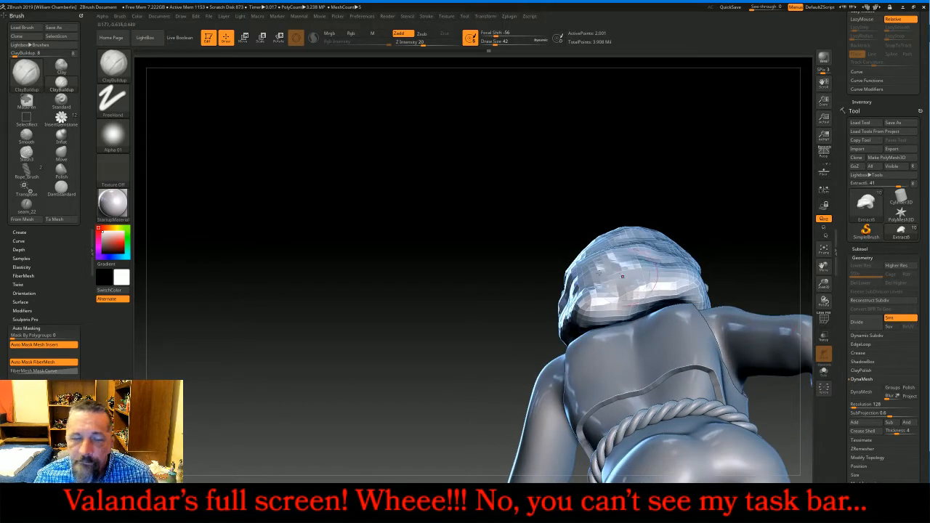
Switch to the Inflat brush and thicken the hair's lower edge above the shoulders
click(113, 67)
click(260, 71)
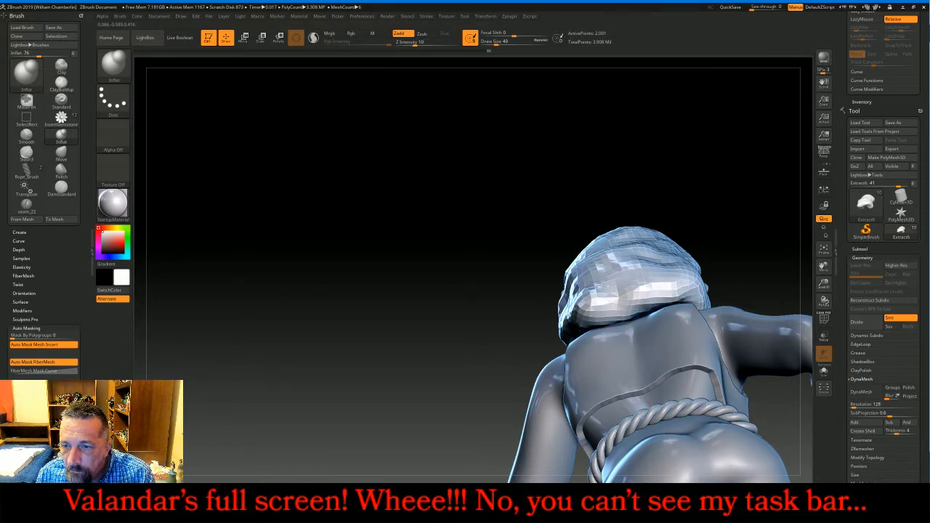
mouse_move(672, 294)
mouse_down()
mouse_move(586, 320)
mouse_move(648, 317)
mouse_move(689, 296)
mouse_up()
mouse_move(758, 247)
mouse_down()
mouse_move(715, 294)
mouse_move(690, 294)
mouse_move(716, 292)
mouse_up()
drag(717, 279, 696, 309)
Frame the whole figure and smooth the hair along the left front hairline
drag(772, 266, 610, 269)
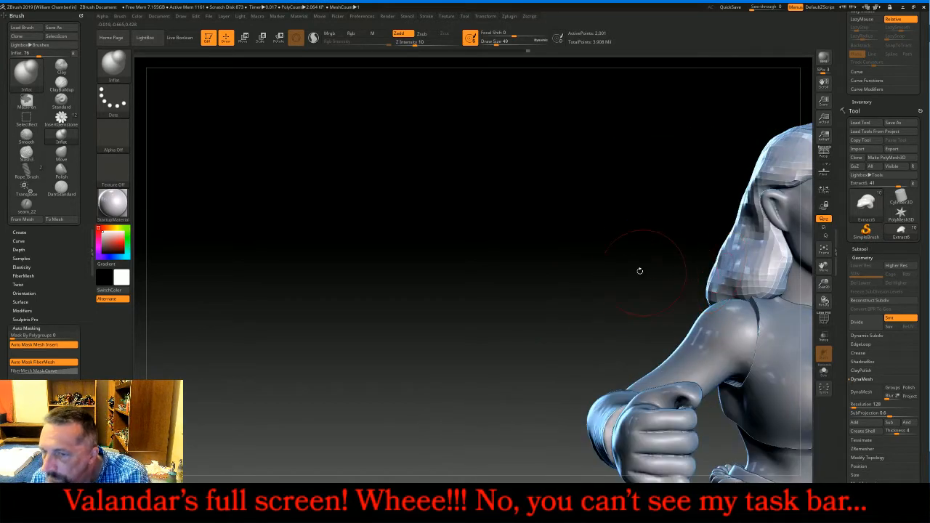
click(823, 249)
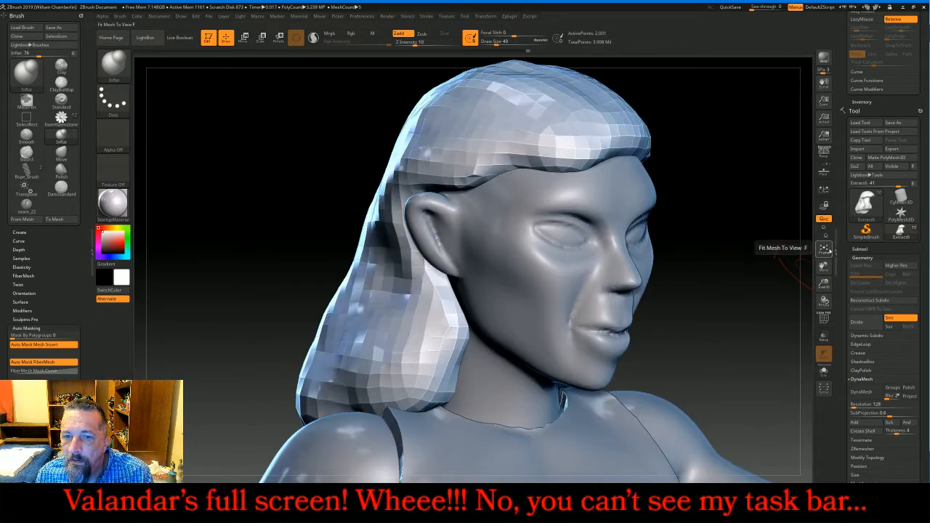
click(825, 252)
drag(774, 314, 738, 307)
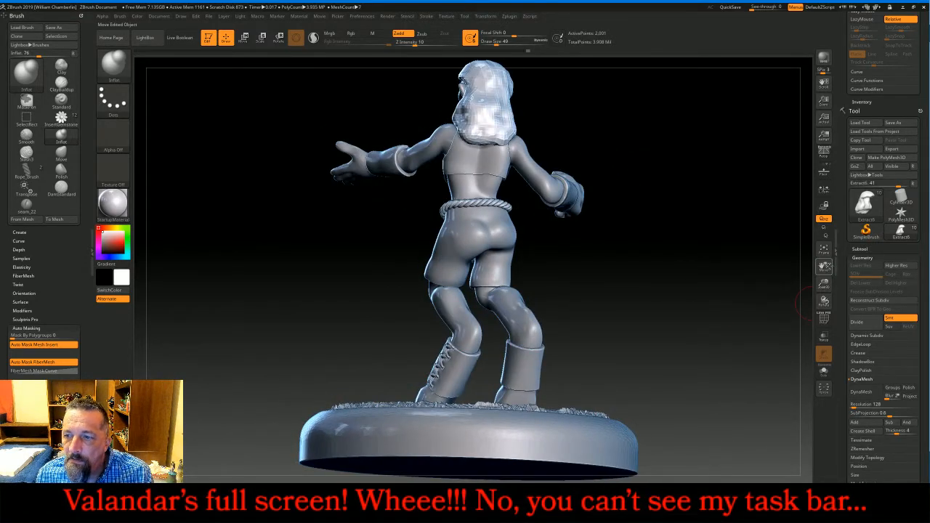
drag(823, 267, 837, 445)
drag(741, 407, 778, 404)
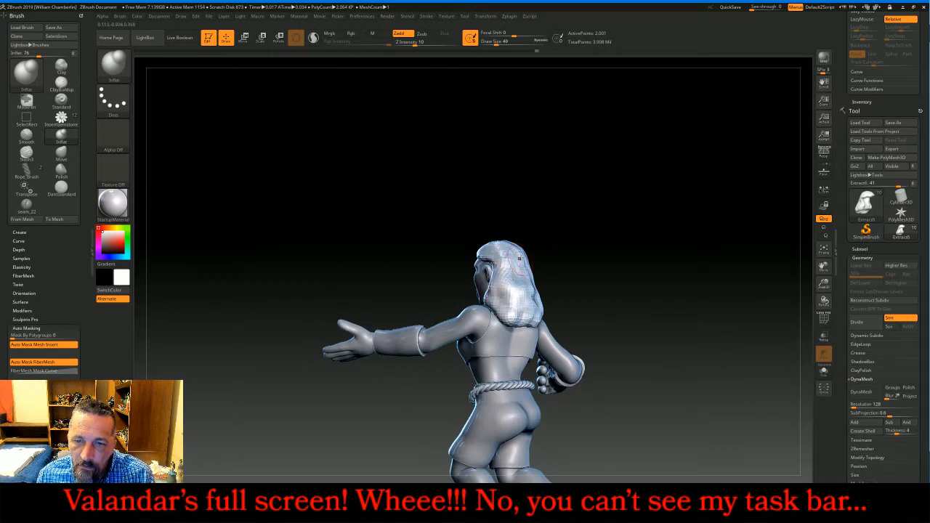
drag(615, 260, 628, 267)
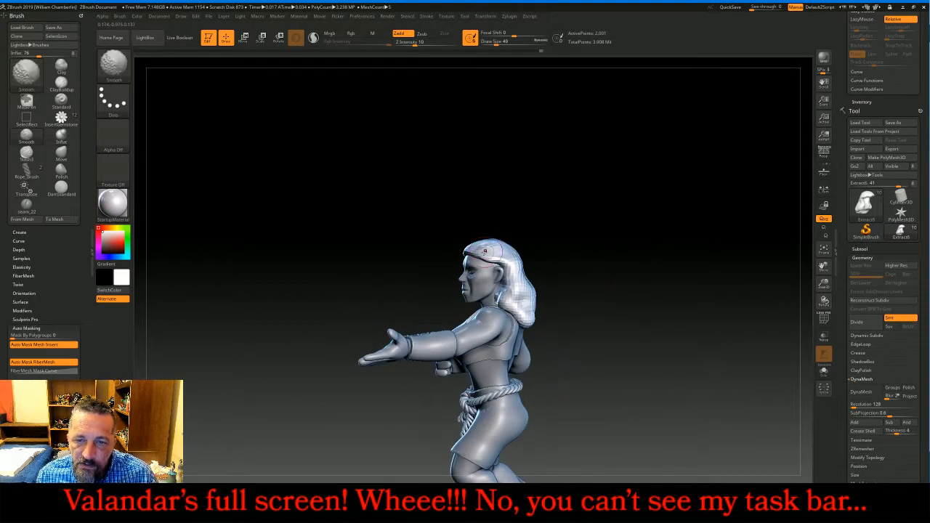
shift+drag(482, 253, 497, 263)
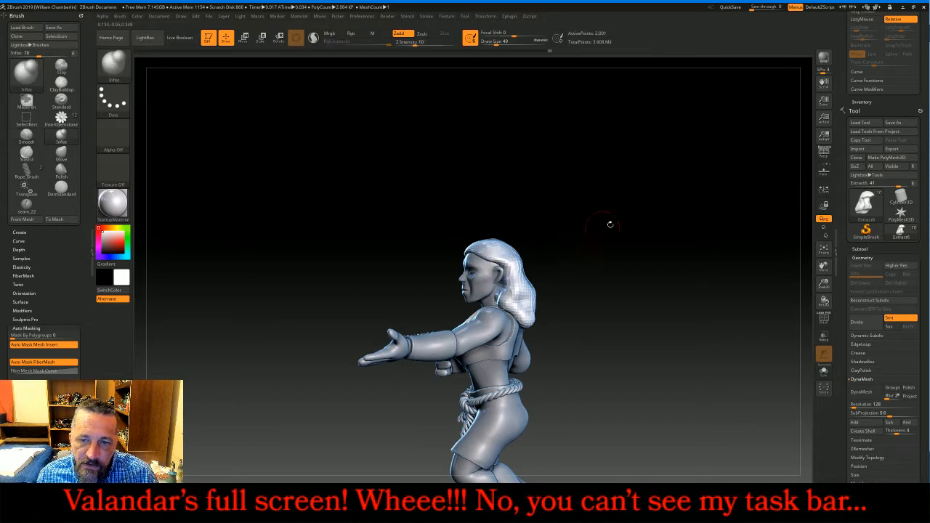
Inflate the hair hanging behind the right ear beside the neck
drag(608, 222, 652, 224)
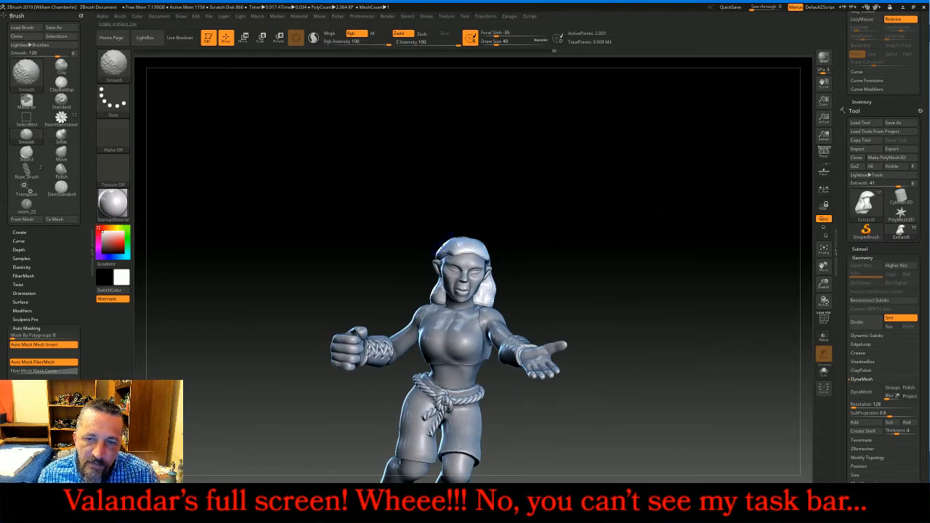
drag(595, 209, 539, 235)
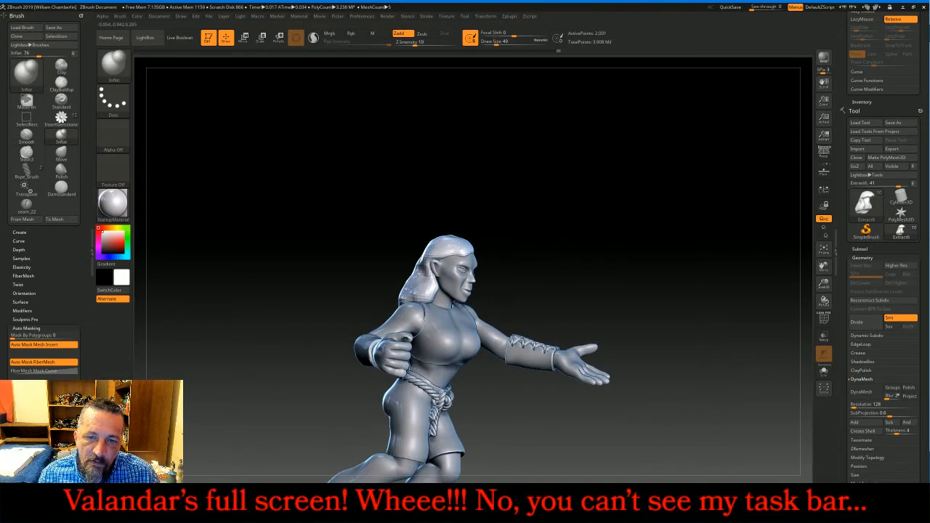
mouse_move(416, 287)
mouse_down()
mouse_move(423, 265)
mouse_move(422, 282)
mouse_move(427, 276)
mouse_move(408, 292)
mouse_move(418, 274)
mouse_up()
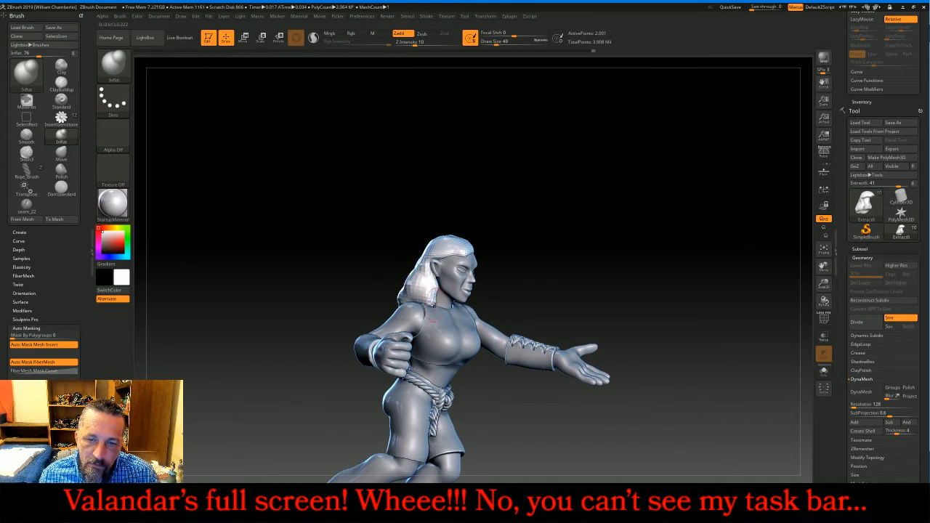
shift+drag(498, 308, 534, 314)
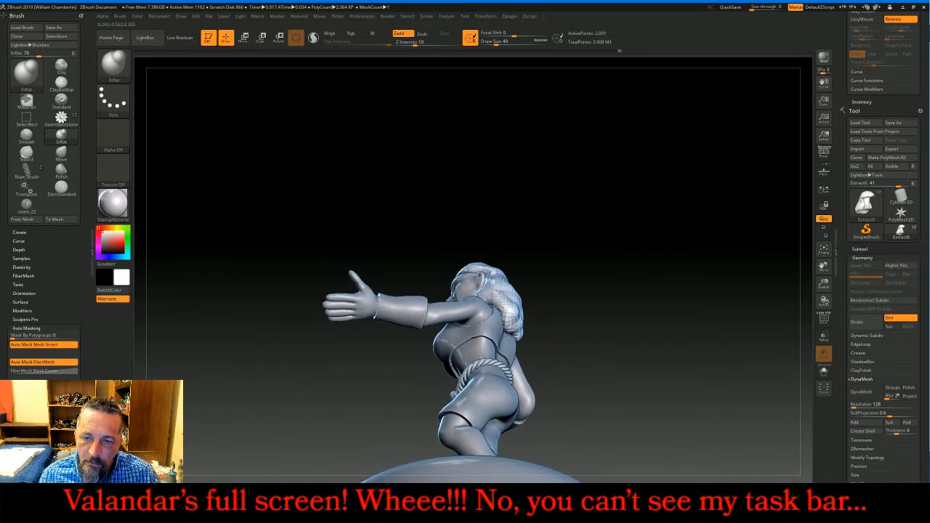
Subdivide the hair piece repeatedly up to subdivision level 4
drag(608, 316, 542, 348)
drag(608, 247, 693, 218)
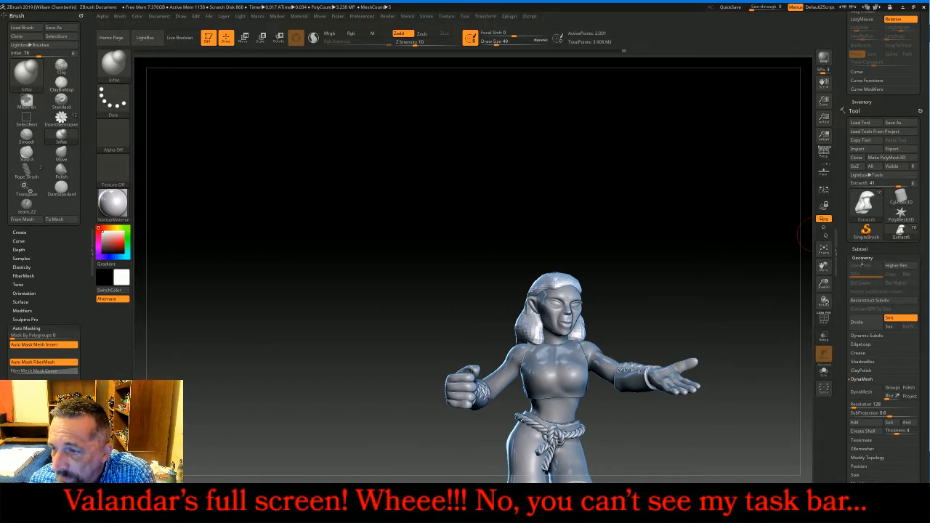
click(859, 322)
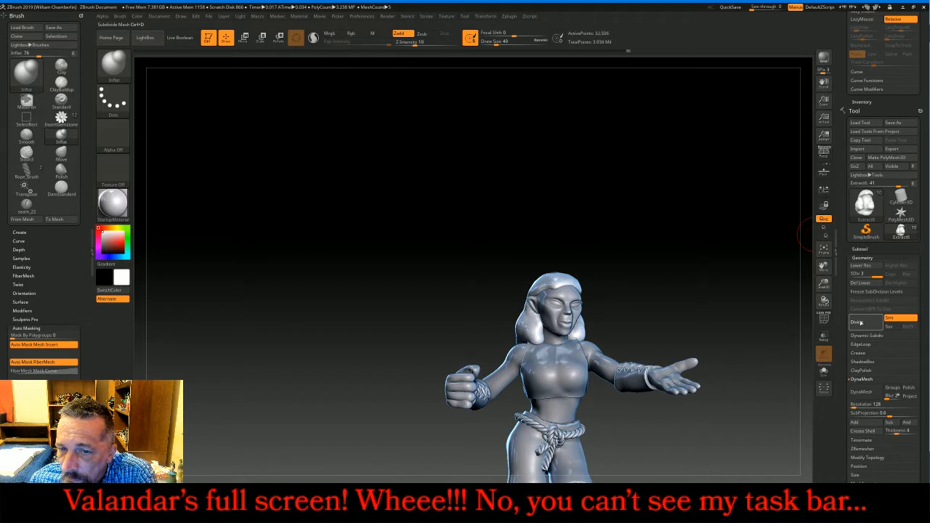
click(859, 321)
drag(633, 212, 583, 211)
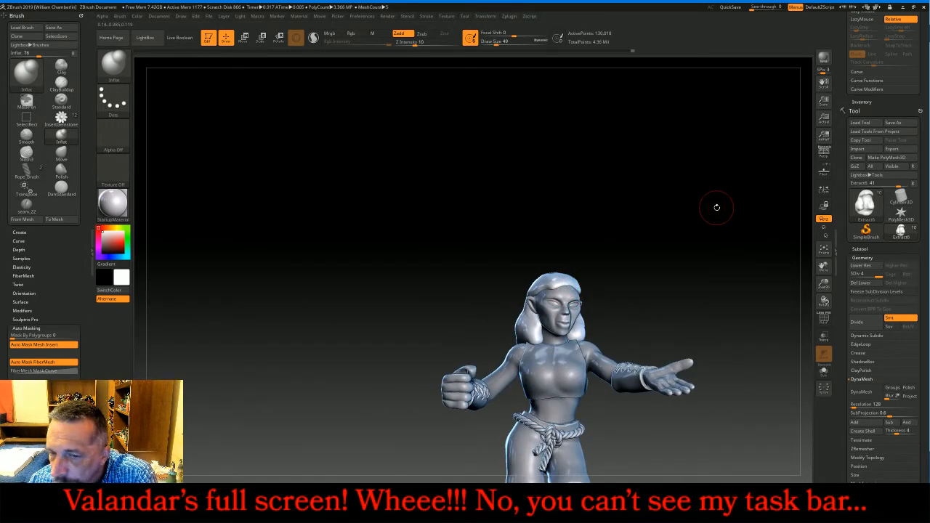
drag(716, 206, 753, 236)
Make the hidden antlers, tail and staff subtools visible and check them together with the whole figure
click(823, 248)
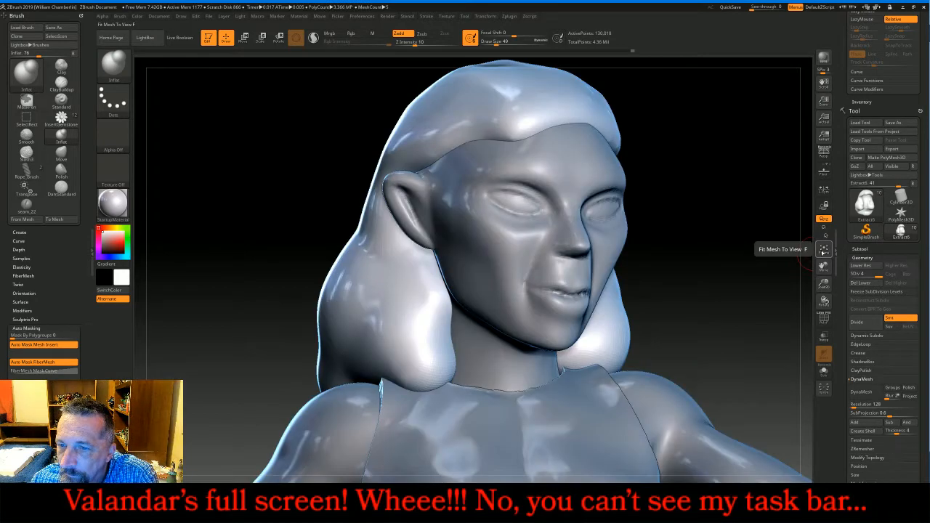
click(823, 248)
drag(761, 272, 741, 286)
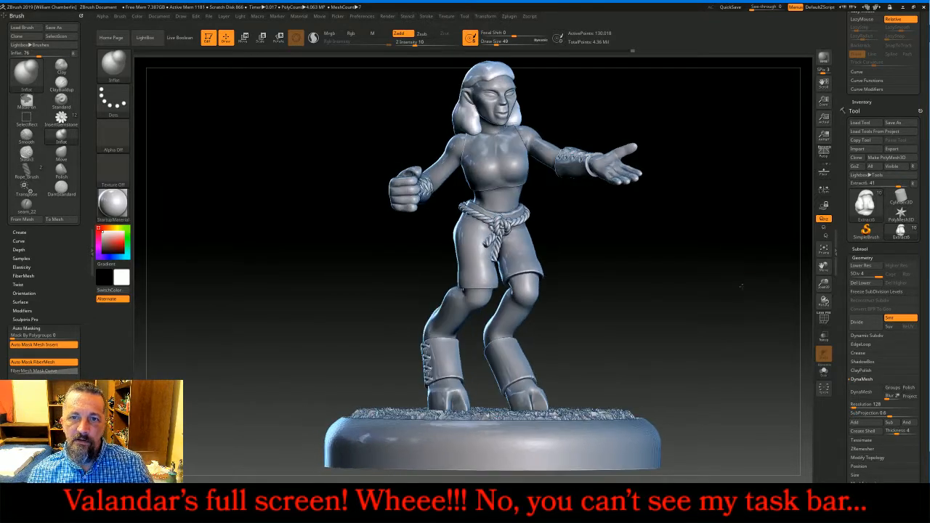
drag(823, 283, 825, 276)
click(861, 248)
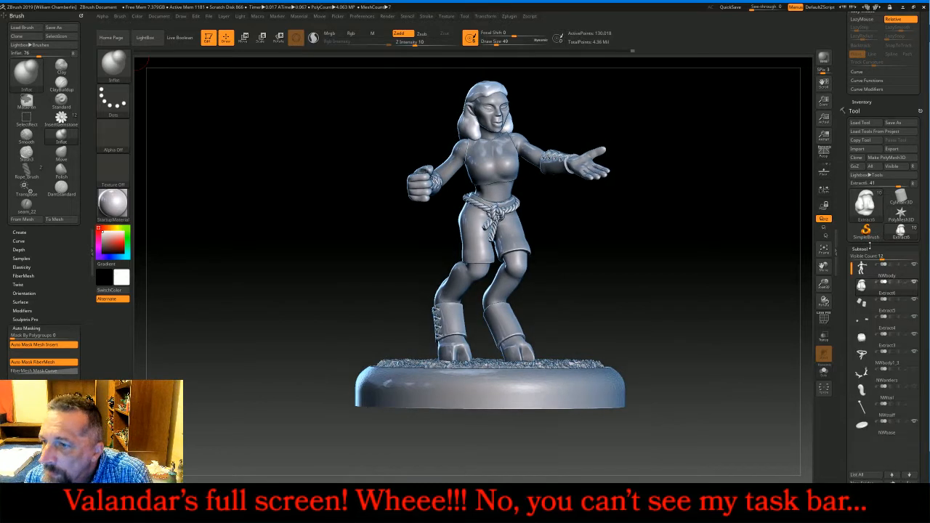
click(914, 370)
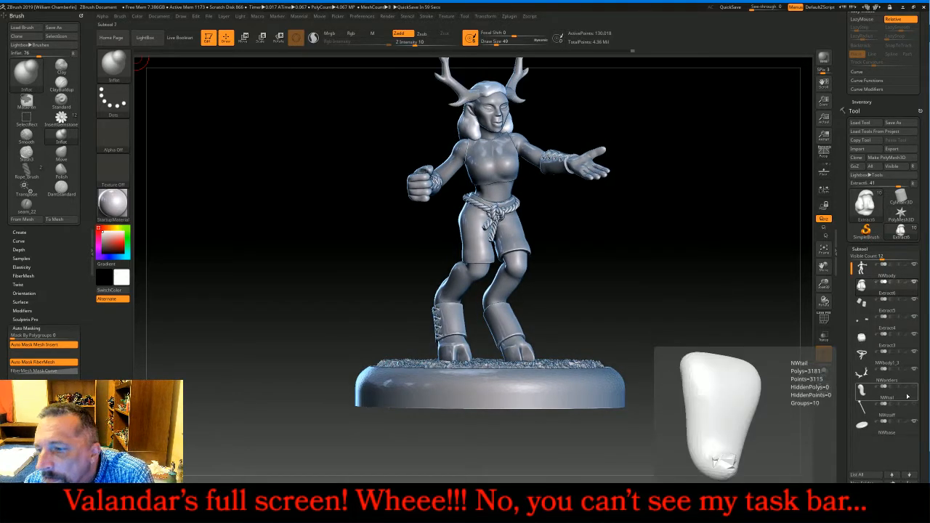
click(914, 389)
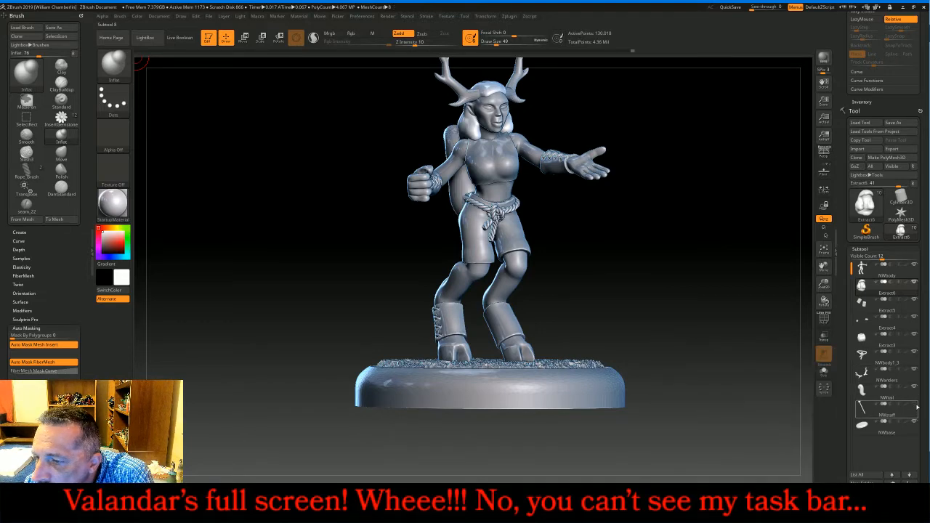
click(915, 404)
click(825, 251)
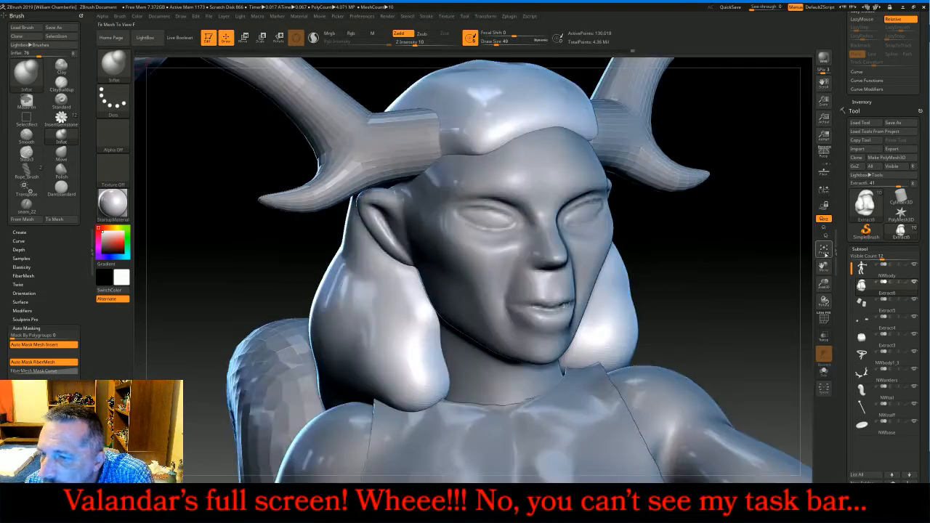
click(824, 250)
mouse_move(823, 284)
mouse_down()
mouse_move(736, 268)
mouse_move(588, 264)
mouse_move(667, 258)
mouse_up()
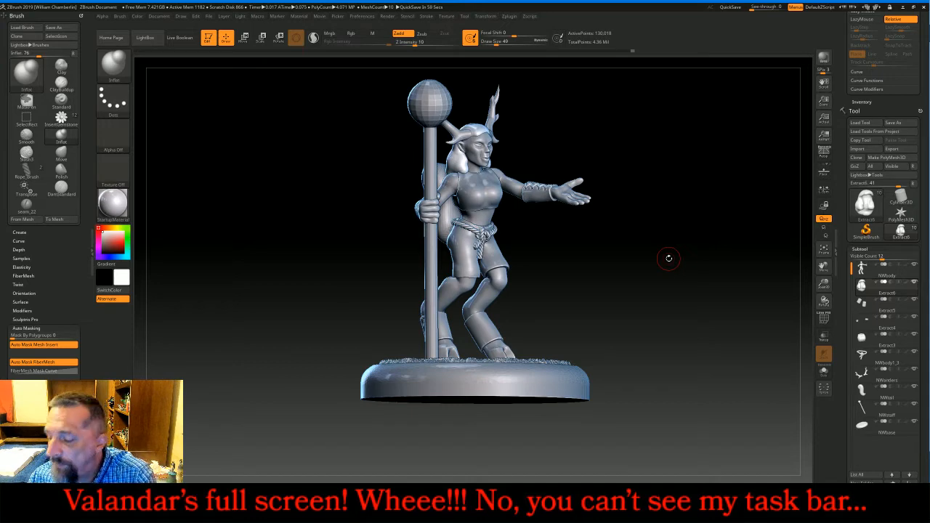
drag(674, 258, 697, 262)
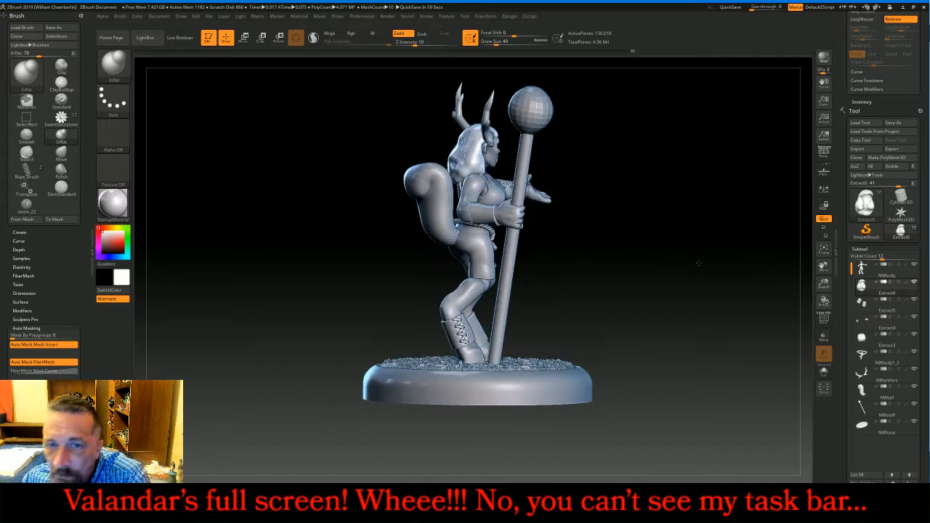
Switch to the Move brush at draw size 192 and pull the hair longer down the back, toggling the see-through display of the other subtools
click(115, 66)
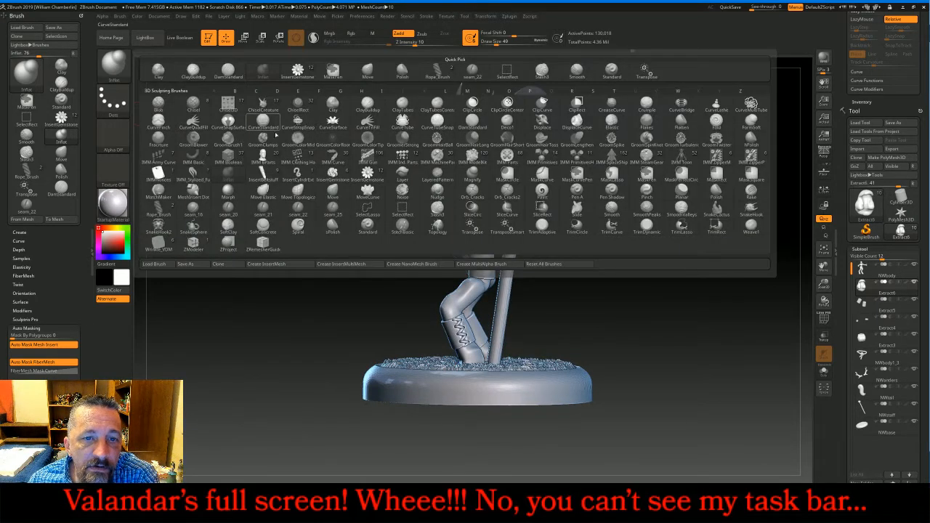
click(333, 182)
drag(494, 43, 510, 43)
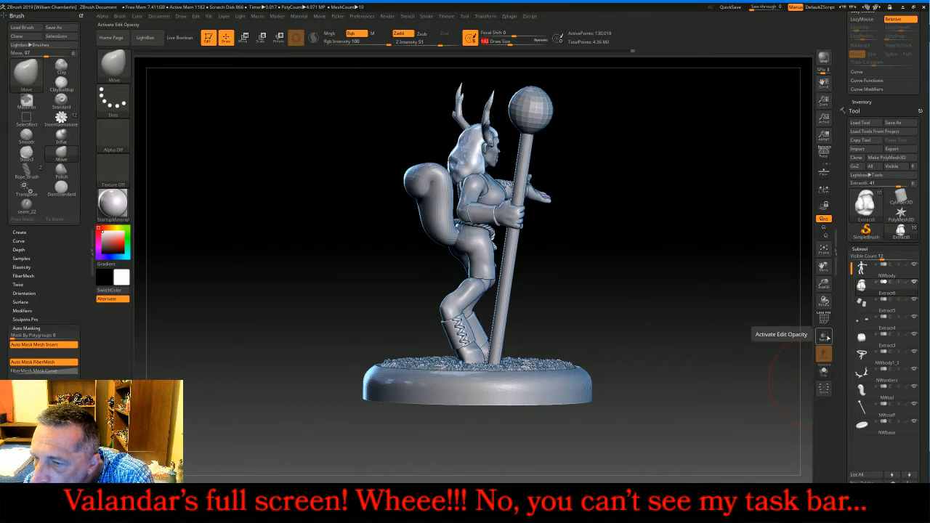
click(823, 336)
drag(682, 317, 742, 310)
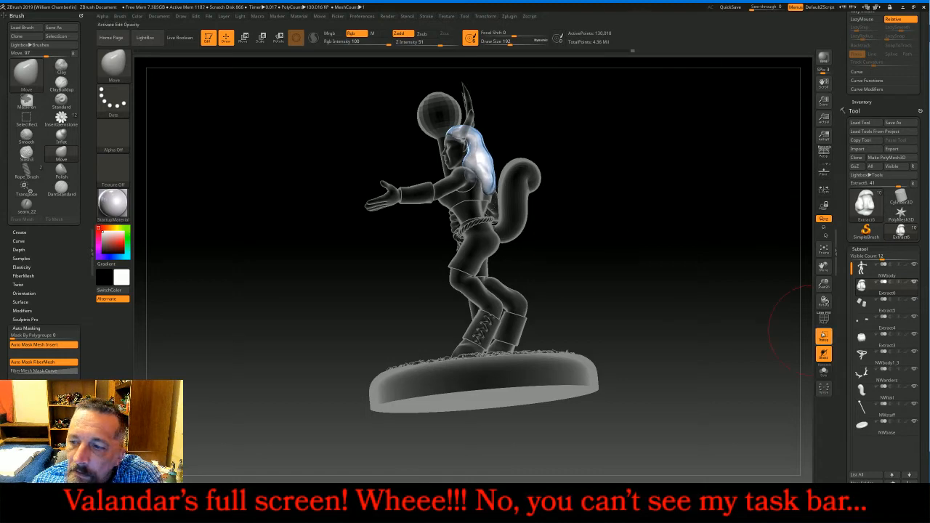
click(823, 335)
mouse_move(788, 331)
mouse_down()
mouse_move(676, 320)
mouse_move(750, 321)
mouse_move(668, 266)
mouse_move(632, 270)
mouse_move(656, 266)
mouse_up()
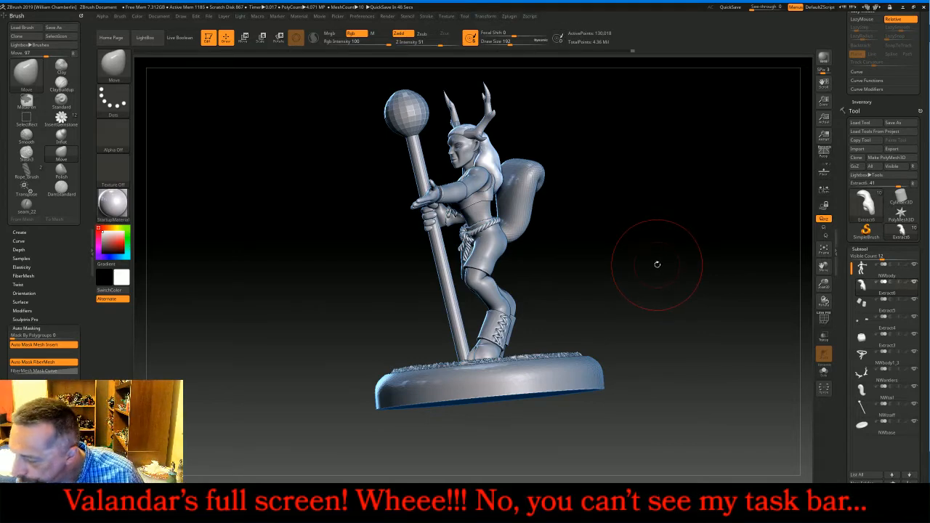
mouse_move(657, 267)
mouse_down()
mouse_move(694, 229)
mouse_move(663, 251)
mouse_up()
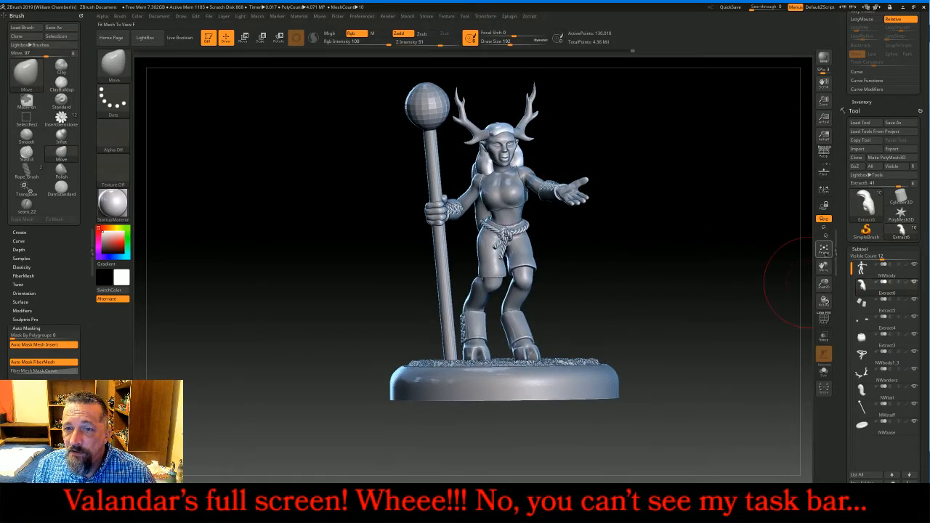
click(824, 252)
click(825, 254)
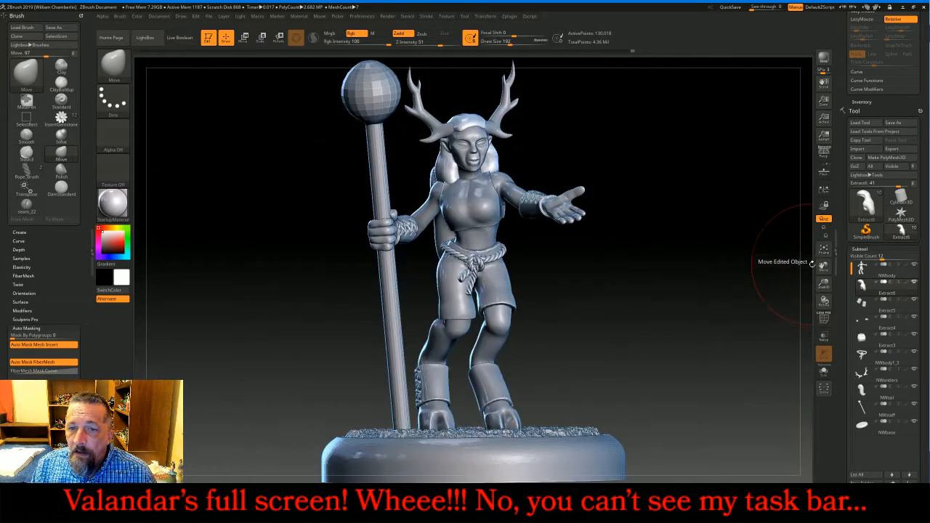
mouse_move(654, 274)
mouse_down()
mouse_move(695, 270)
mouse_move(662, 274)
mouse_up()
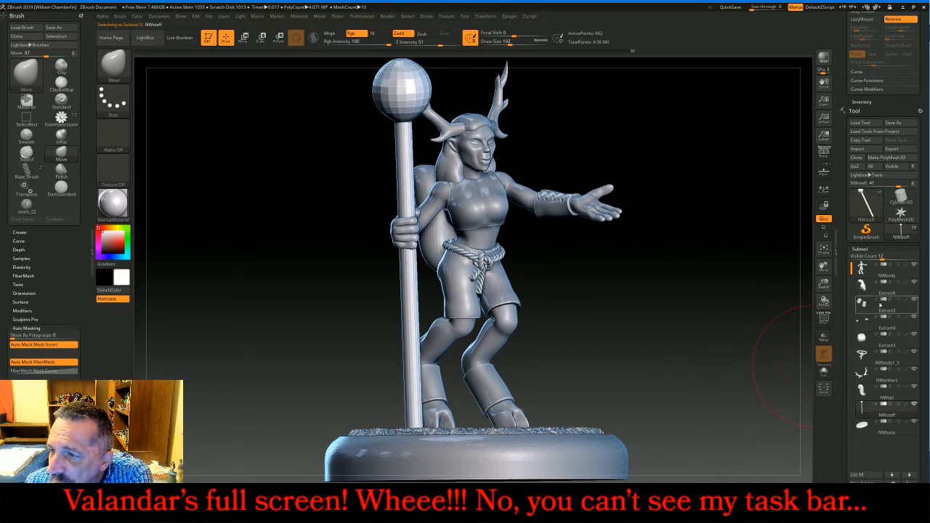
Make the staff the active subtool and subdivide it up to level 5 to smooth its shaft and ball
click(882, 248)
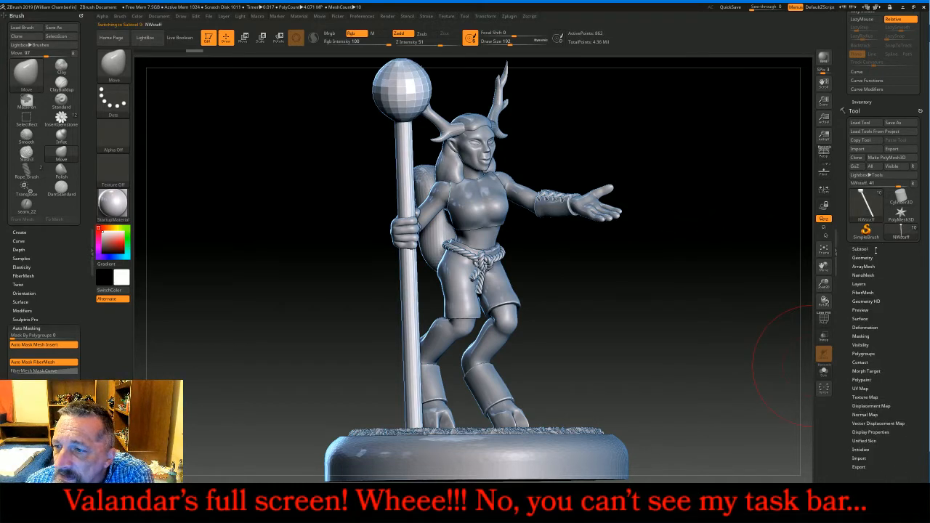
click(873, 248)
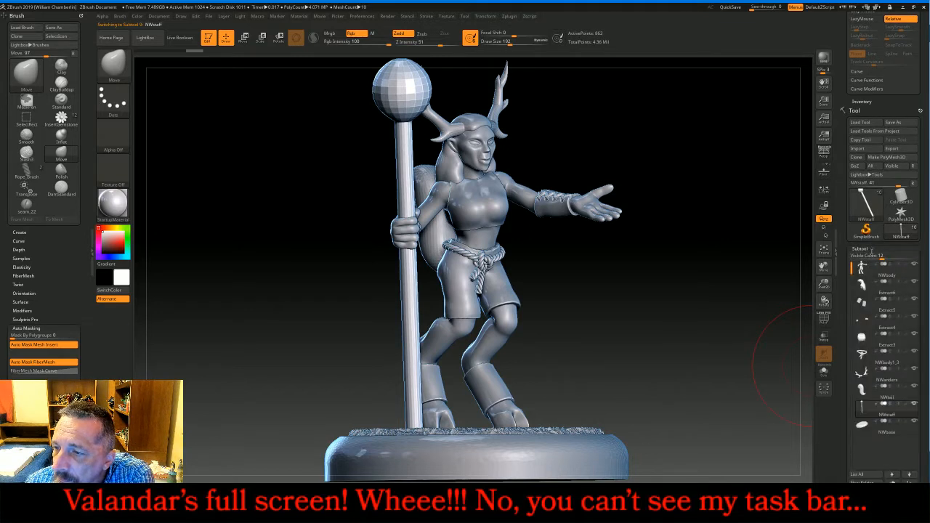
click(871, 250)
click(870, 256)
drag(874, 249, 873, 167)
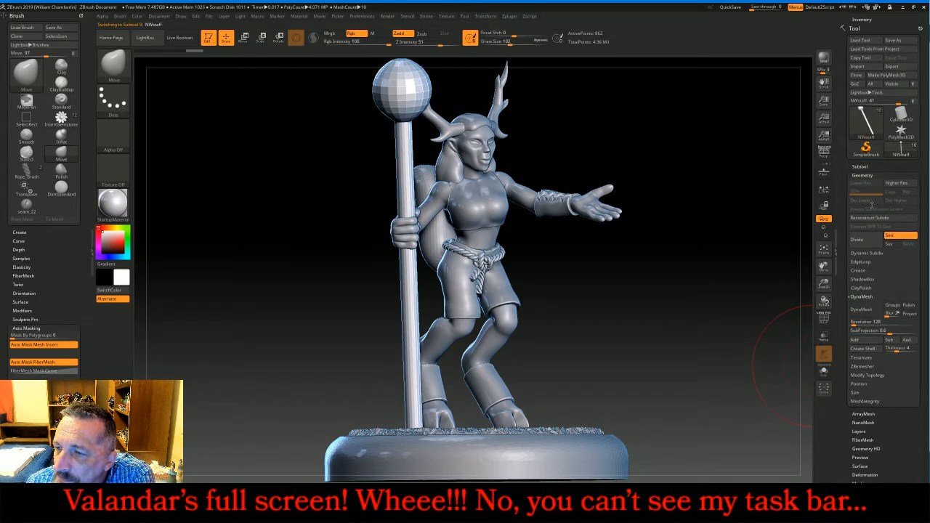
drag(871, 205, 871, 202)
click(858, 237)
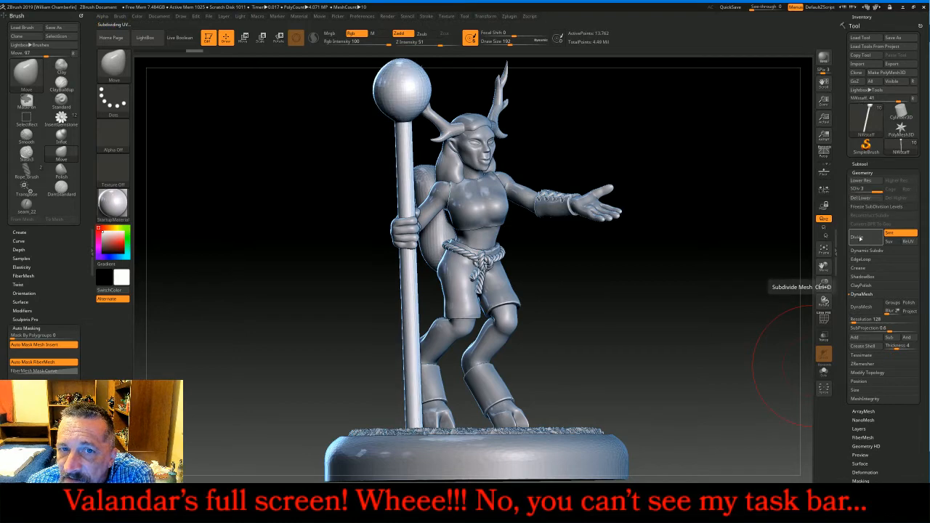
click(858, 238)
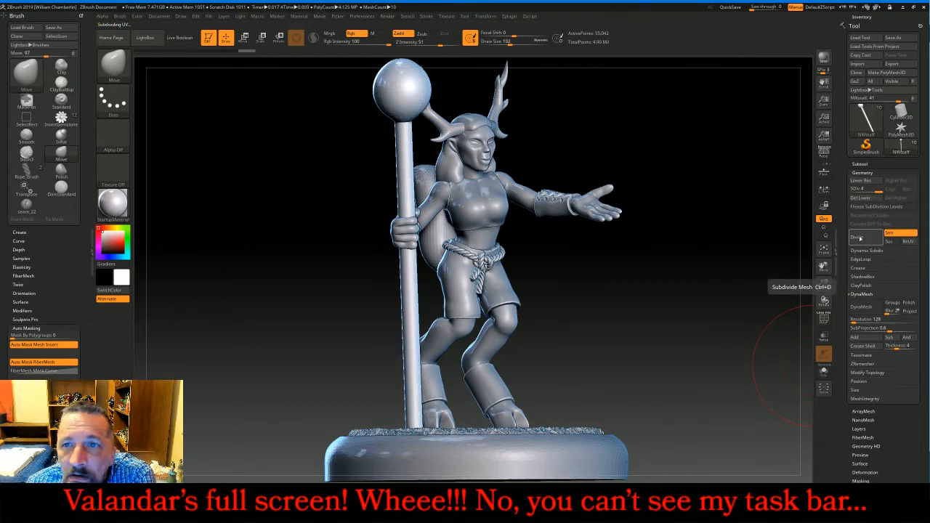
click(859, 238)
click(859, 238)
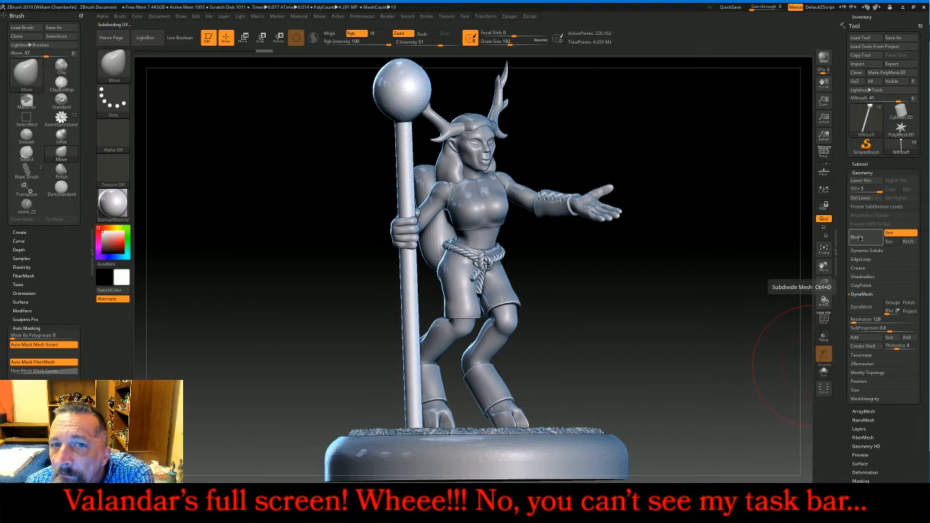
Delete the staff's lower subdivision levels and hide every subtool except the staff
click(861, 198)
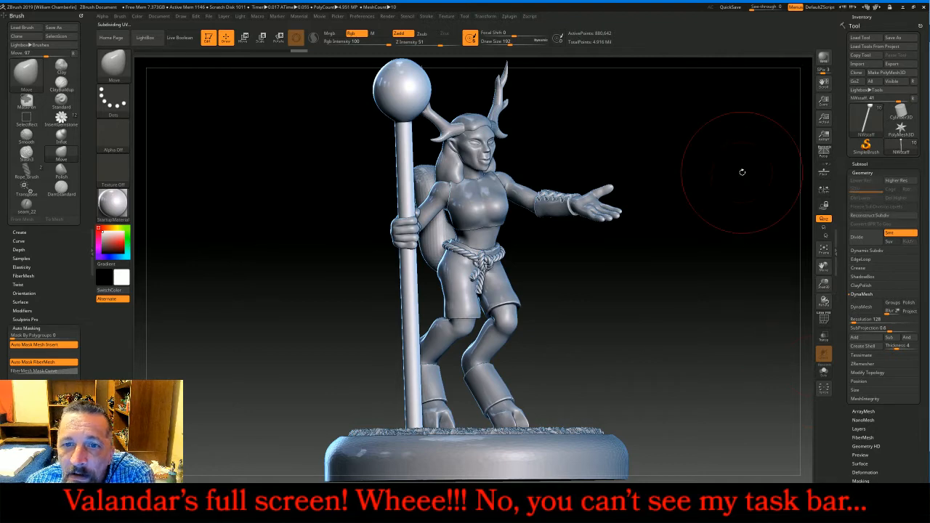
click(860, 163)
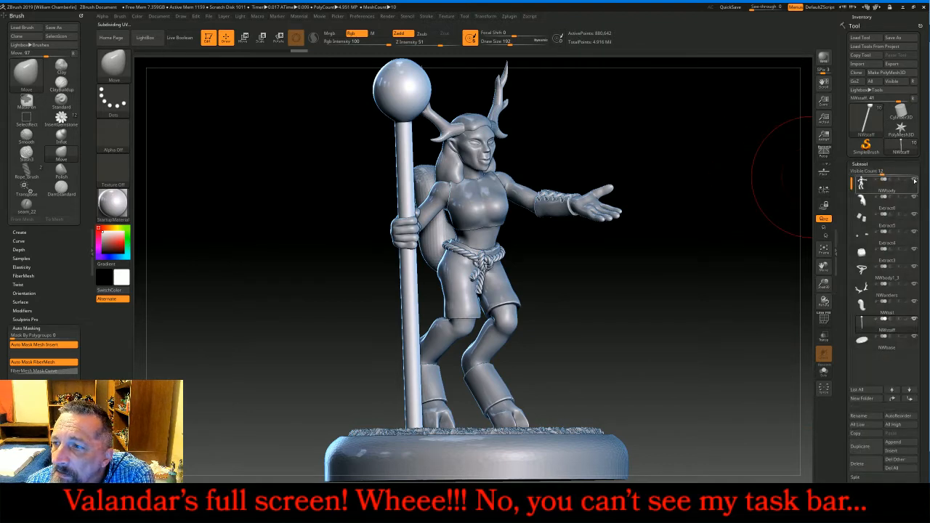
click(915, 181)
click(915, 198)
click(914, 215)
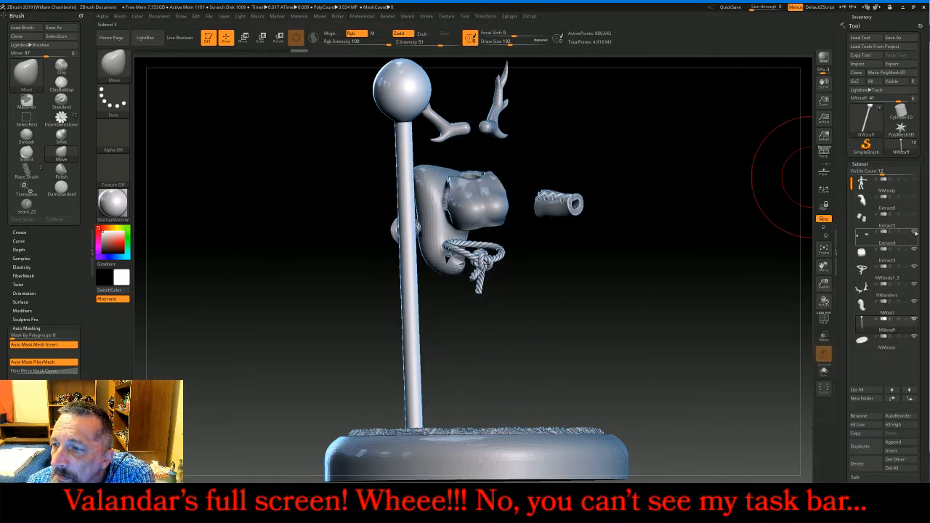
click(915, 232)
click(915, 250)
click(915, 267)
click(915, 284)
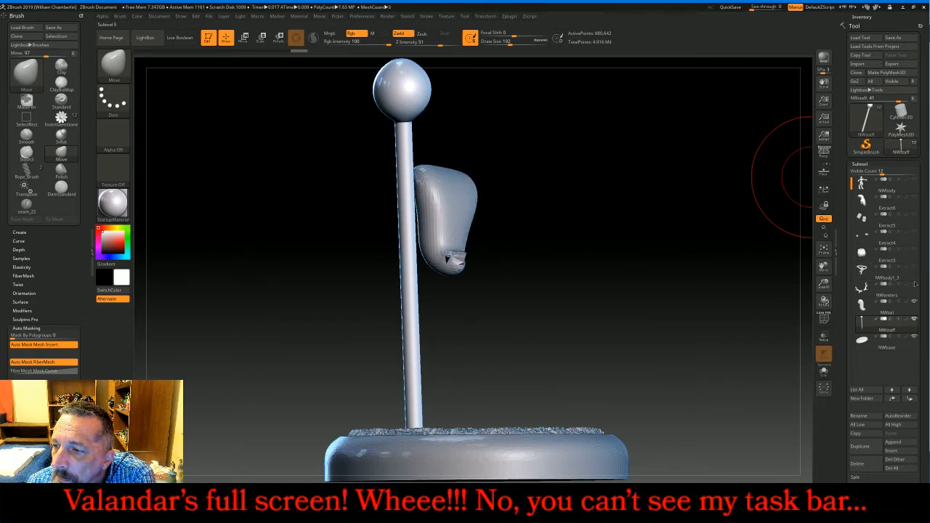
click(914, 303)
click(915, 337)
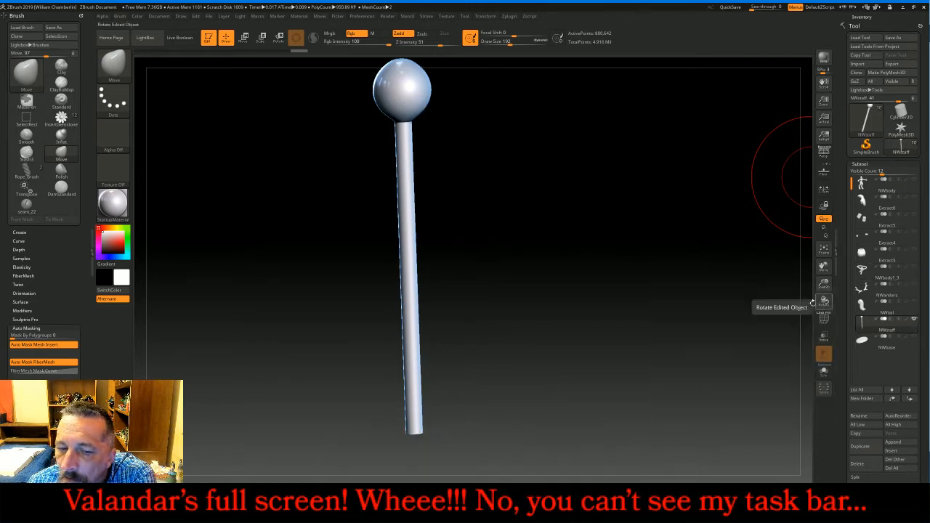
Flatten the top of the staff's sphere using the Polish brush with draw size 324 and Z intensity 100
alt+drag(647, 228, 724, 332)
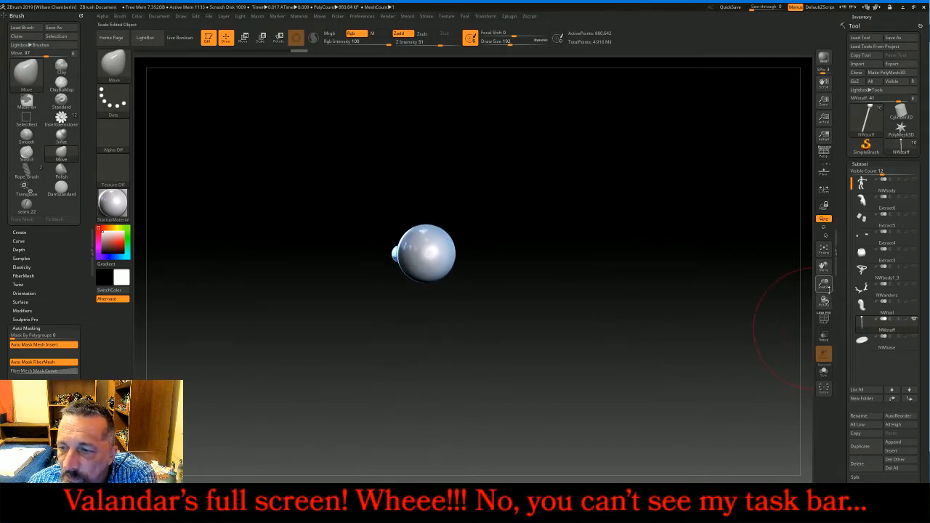
drag(827, 285, 823, 344)
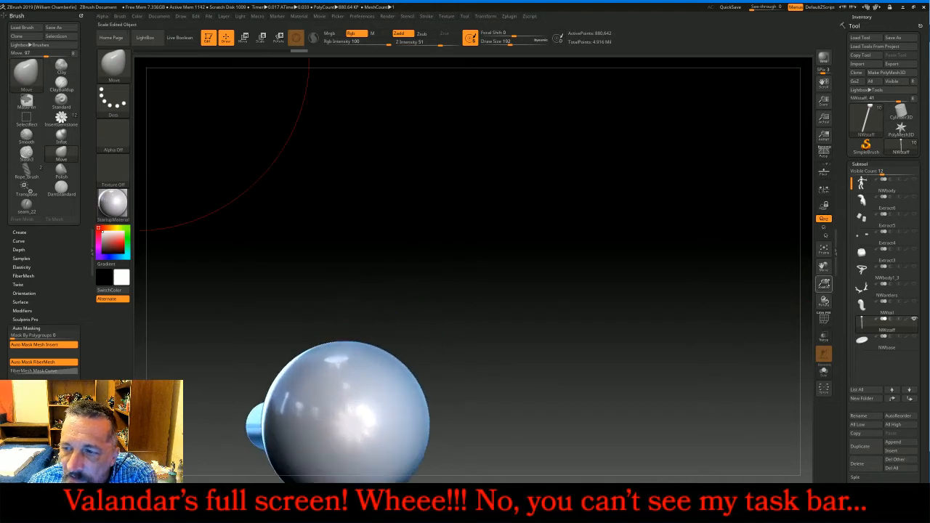
click(824, 249)
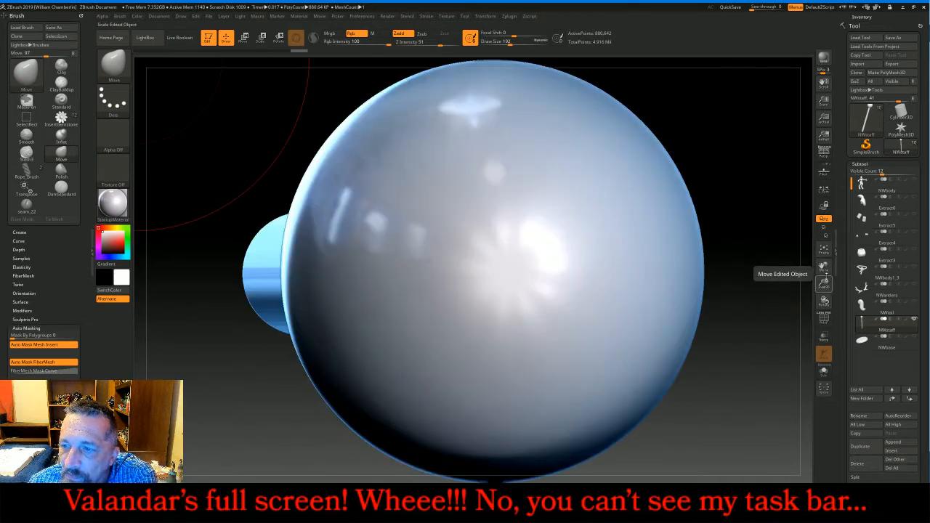
drag(824, 285, 727, 231)
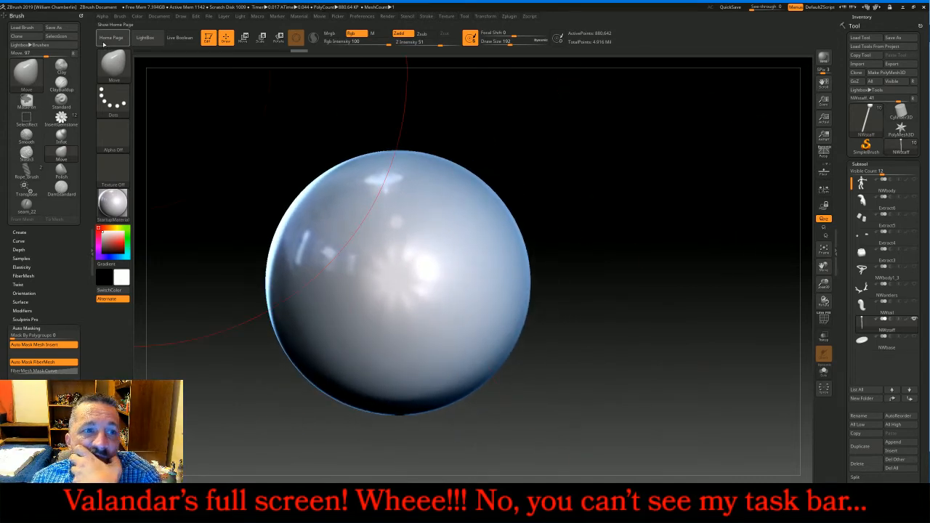
click(112, 64)
click(400, 73)
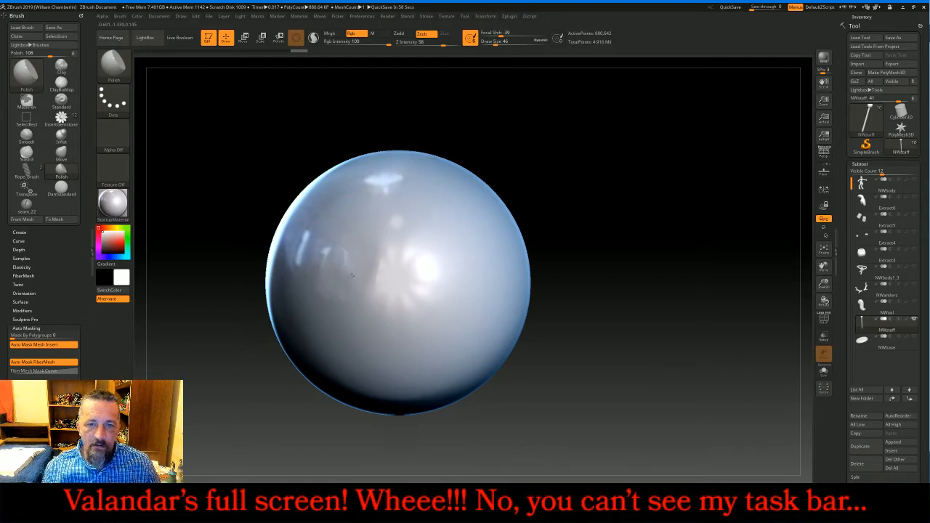
key(ctrl)
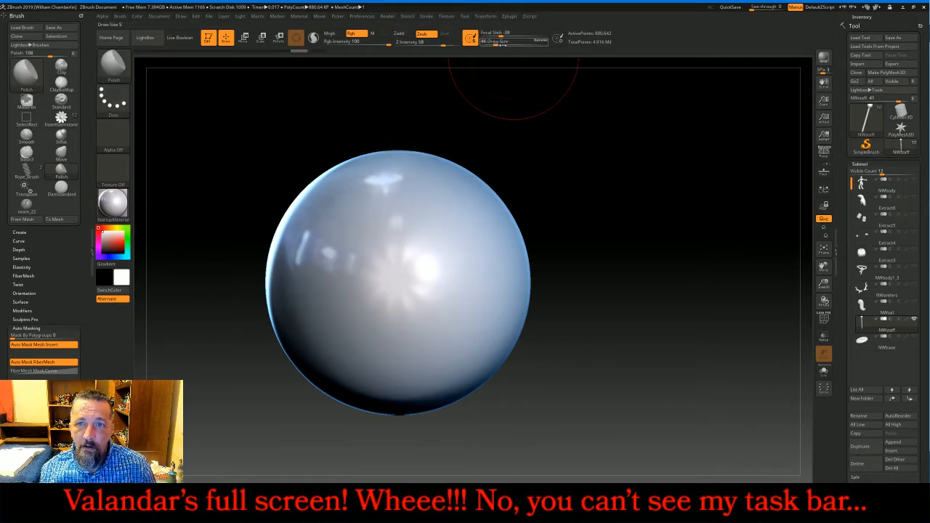
drag(496, 41, 519, 45)
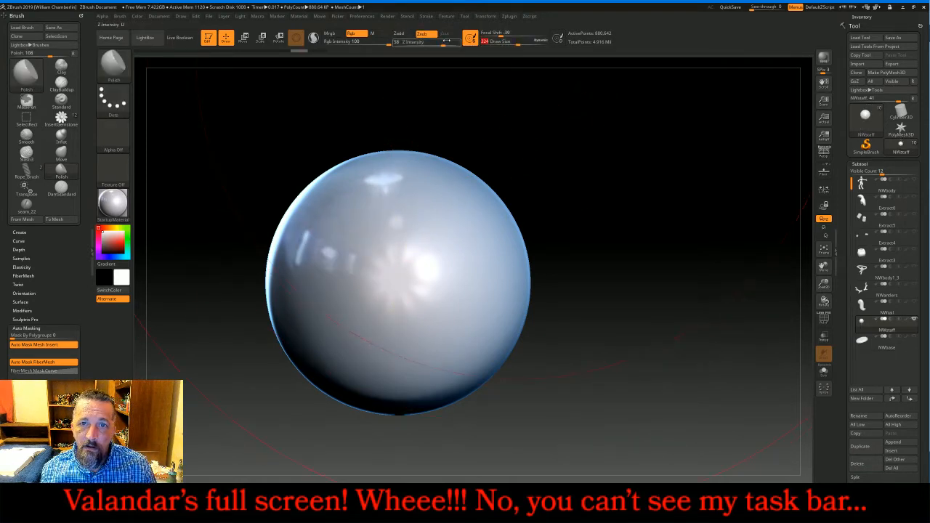
drag(445, 43, 461, 43)
mouse_move(373, 266)
mouse_down()
mouse_move(386, 286)
mouse_move(419, 298)
mouse_move(466, 284)
mouse_up()
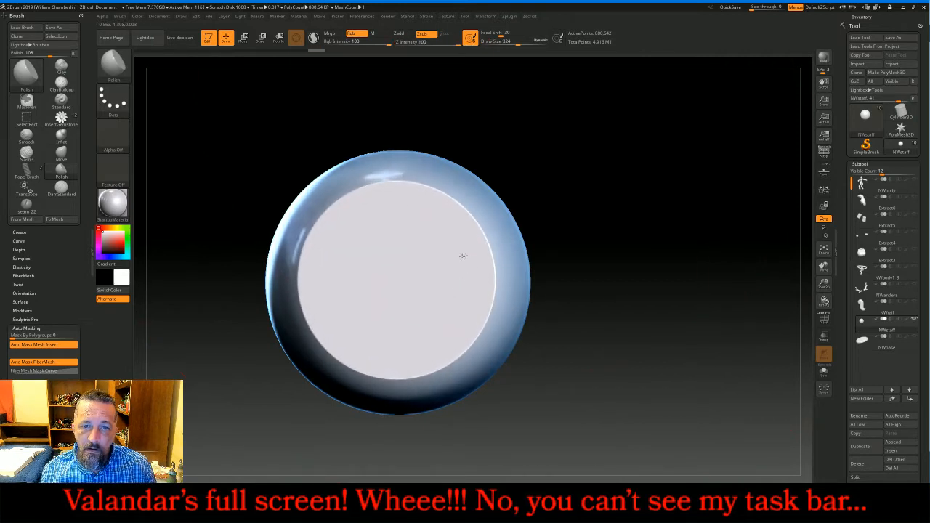
key(ctrl+z)
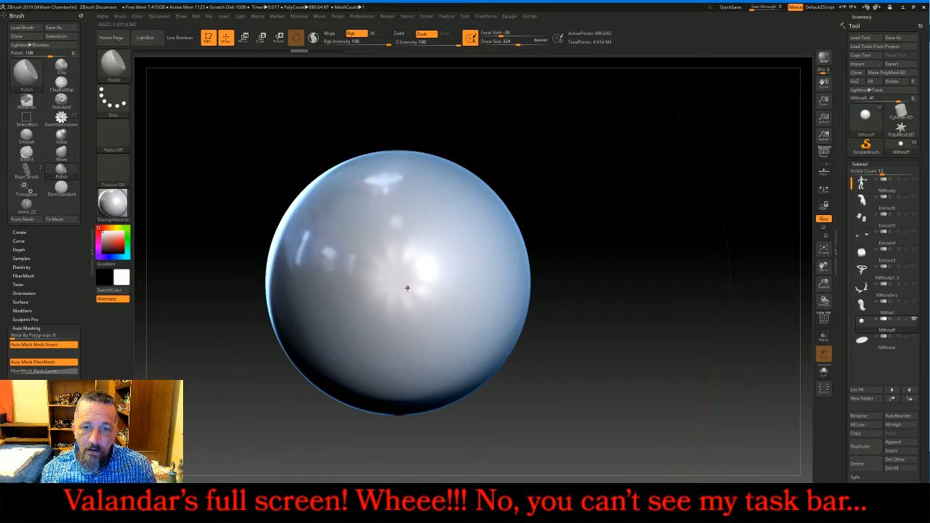
drag(409, 288, 407, 282)
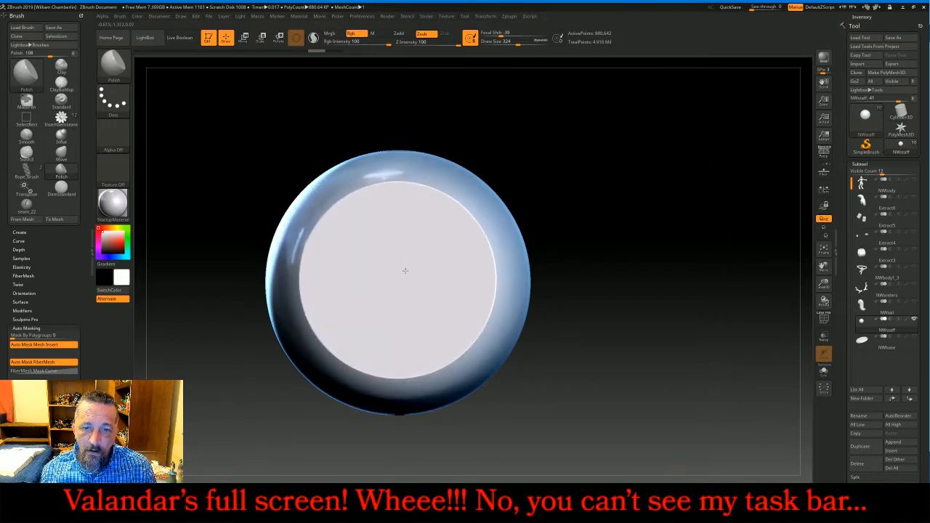
Polish around the rim of the staff head's flat top to widen it and round its edge
drag(611, 266, 624, 206)
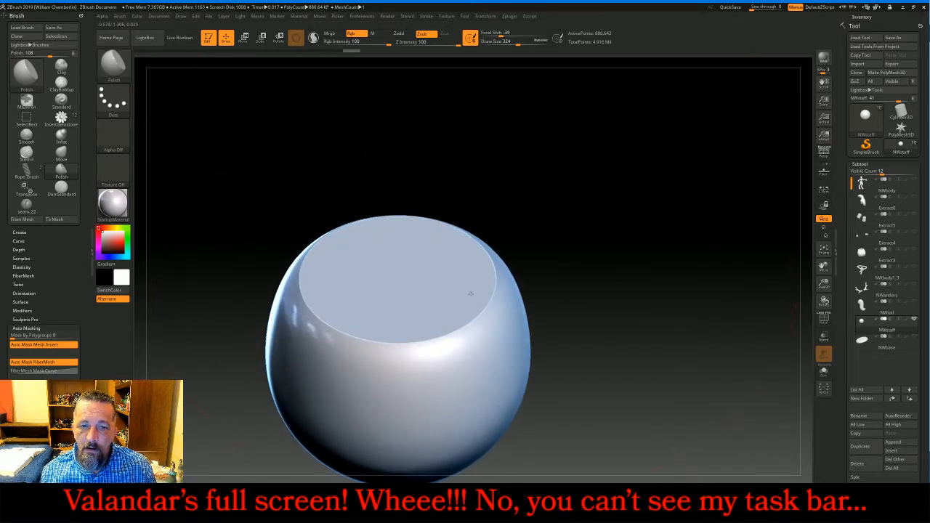
mouse_move(466, 300)
mouse_down()
mouse_move(467, 290)
mouse_move(353, 291)
mouse_move(321, 280)
mouse_move(332, 291)
mouse_move(325, 324)
mouse_up()
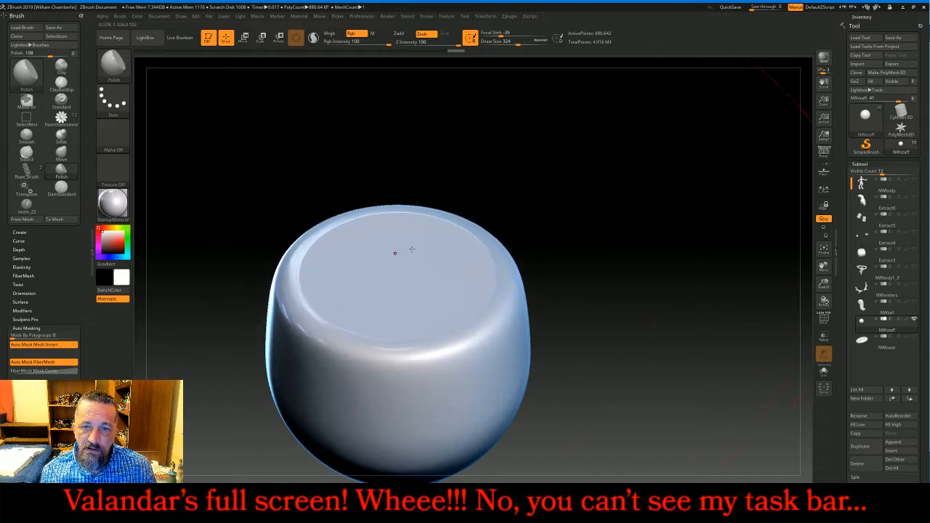
drag(479, 225, 462, 215)
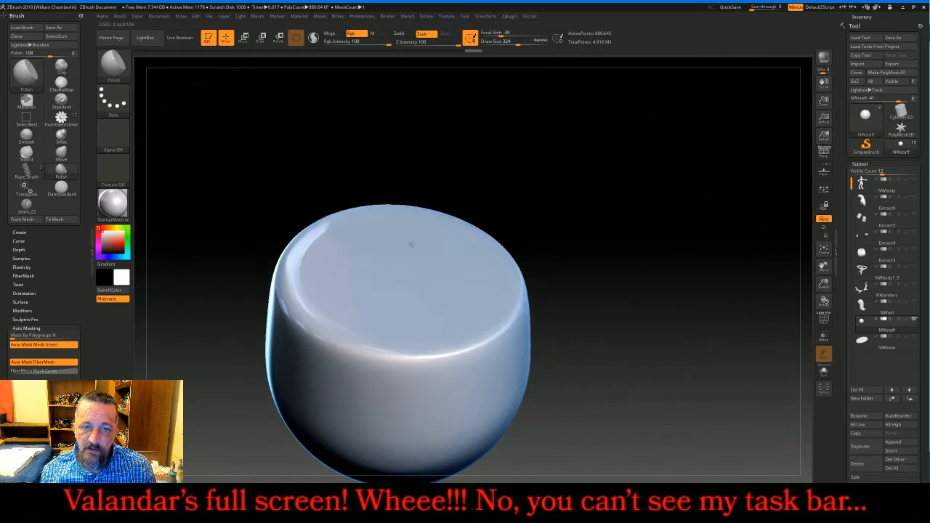
drag(538, 225, 596, 201)
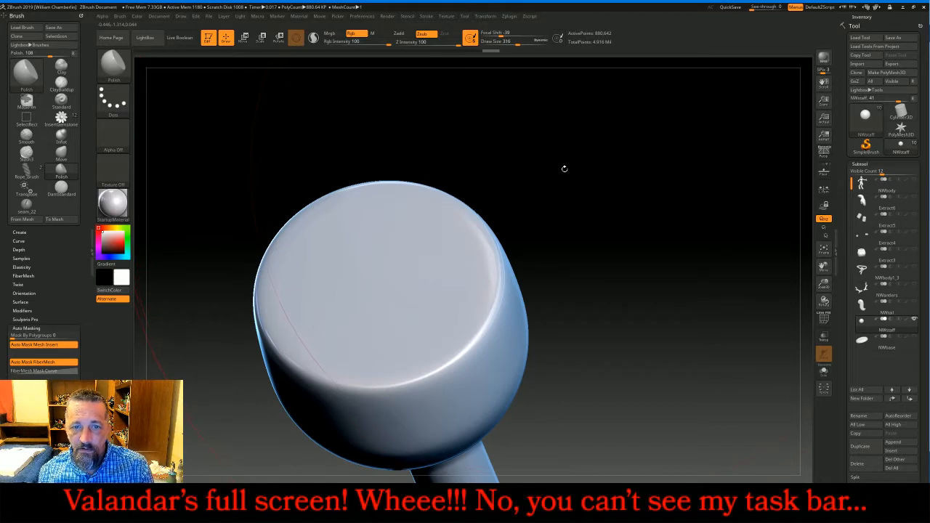
Try to blend the joint between the staff's head and shaft using the Polish brush at draw size 60
key(bracketleft)
key(bracketleft)
key(bracketleft)
key(bracketleft)
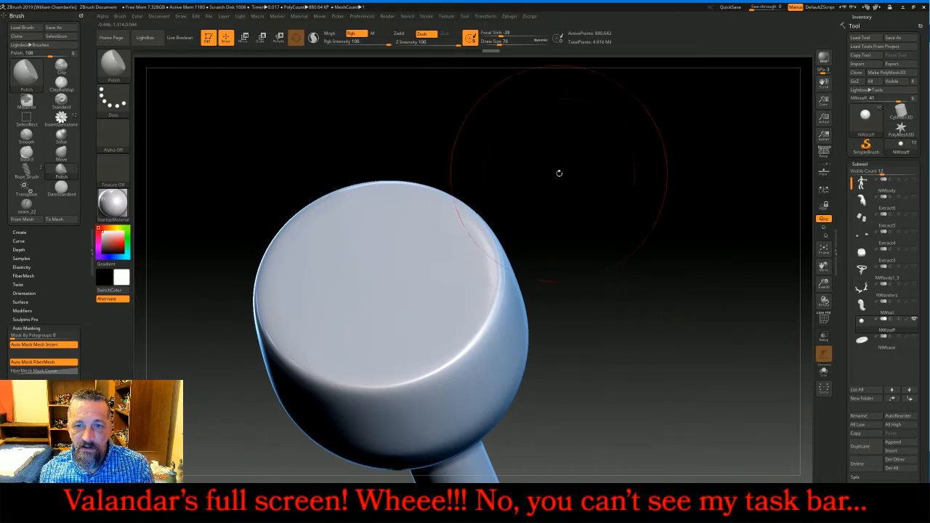
mouse_move(564, 174)
mouse_down()
mouse_move(576, 140)
mouse_move(620, 181)
mouse_move(633, 220)
mouse_move(641, 193)
mouse_move(687, 228)
mouse_up()
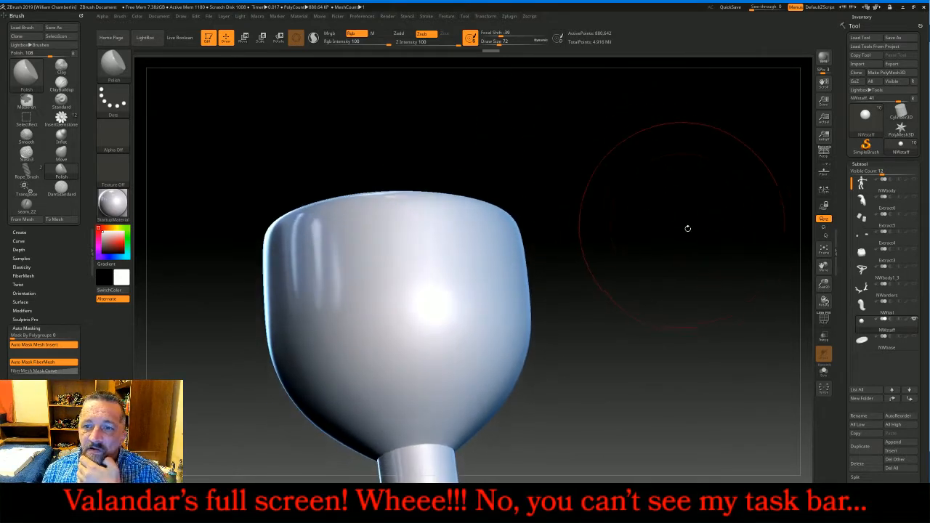
key(bracketleft)
key(bracketleft)
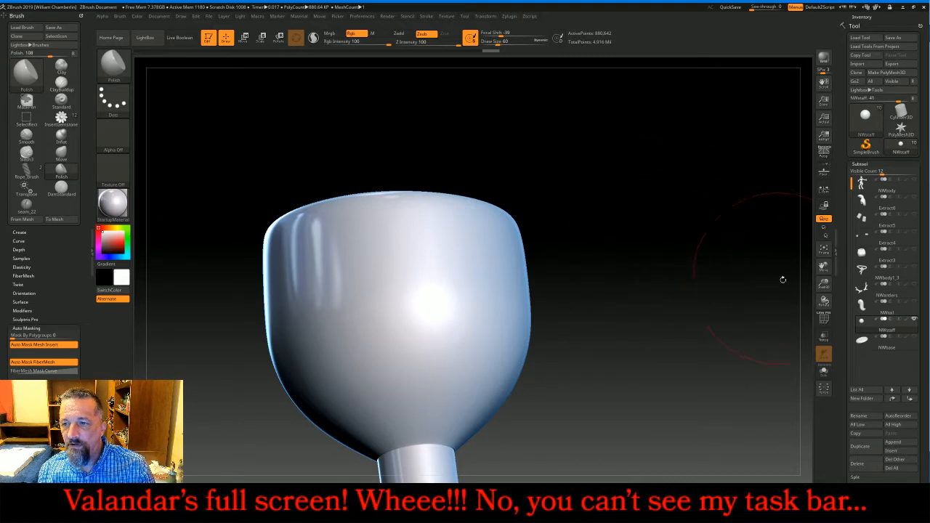
mouse_move(821, 268)
mouse_down()
mouse_move(823, 197)
mouse_move(809, 187)
mouse_up()
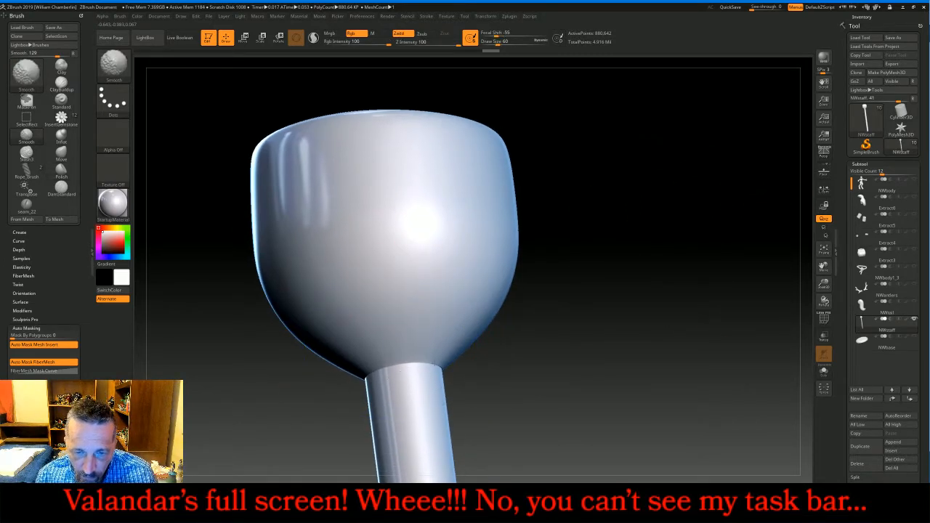
key(shift)
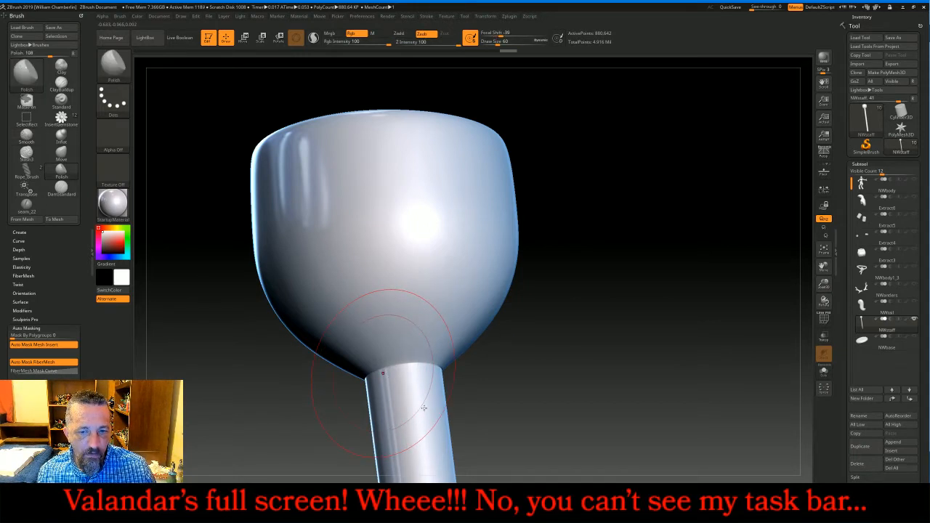
drag(383, 372, 436, 372)
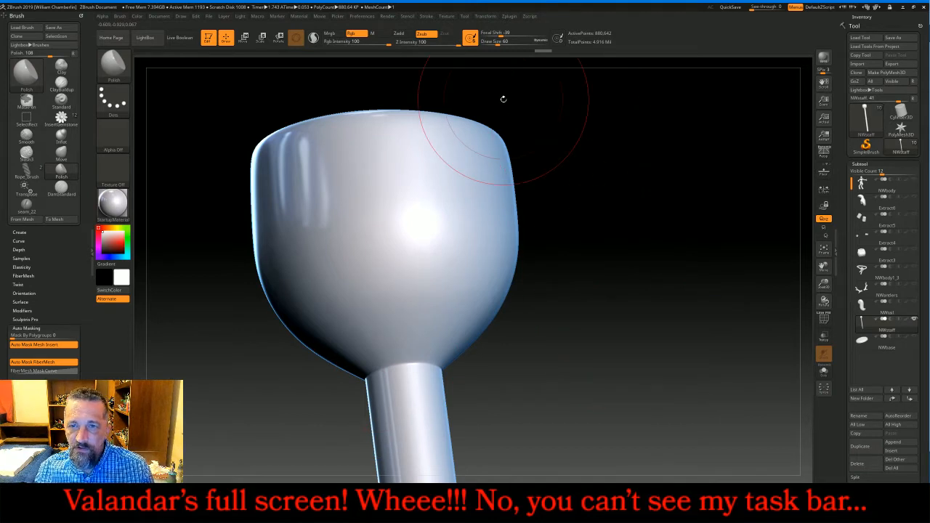
Try smoothing the seam where the staff's head meets the shaft at draw size 20, from more than one side
key(bracketleft)
key(bracketleft)
key(bracketleft)
key(bracketleft)
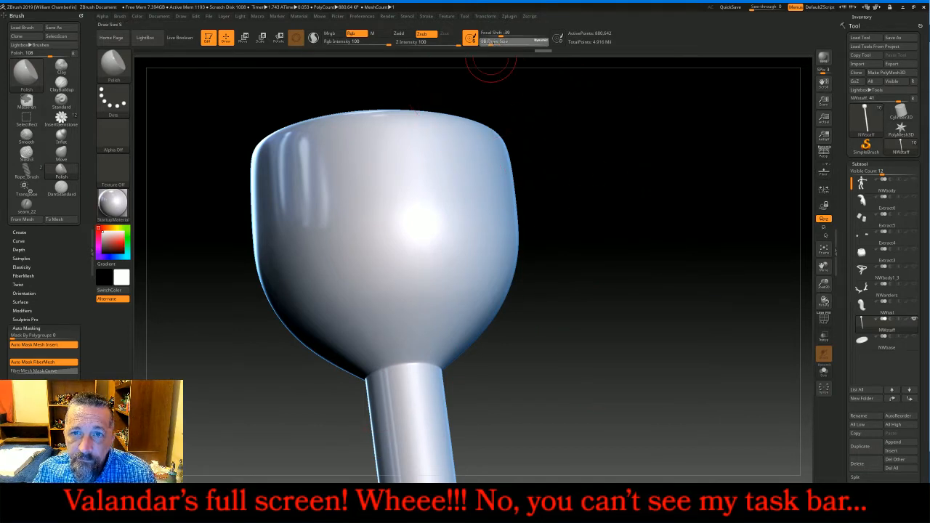
key(shift)
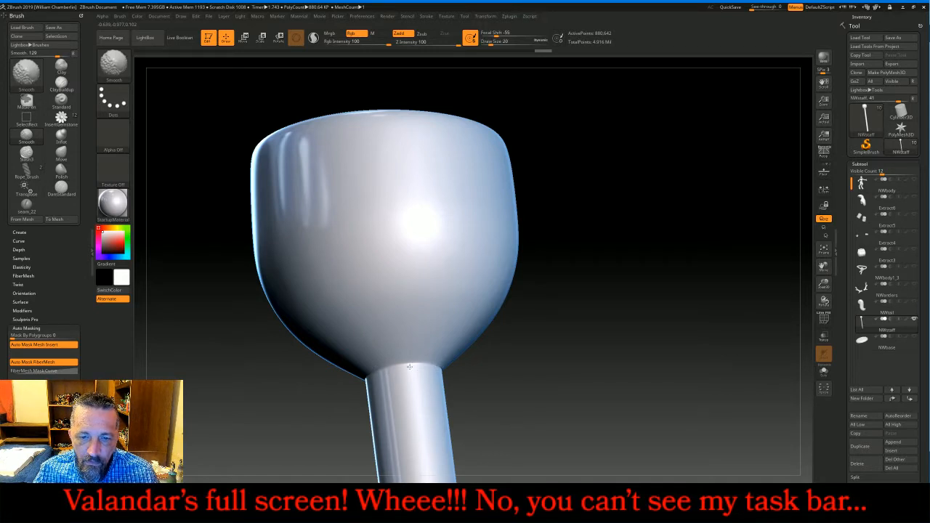
key(alt)
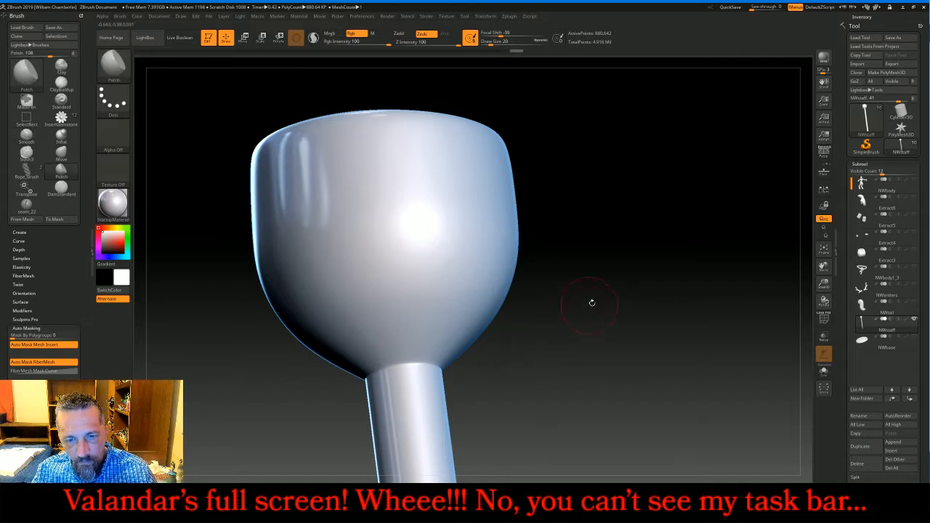
mouse_move(592, 302)
mouse_down()
mouse_move(627, 266)
mouse_move(602, 272)
mouse_move(618, 240)
mouse_move(584, 205)
mouse_move(450, 287)
mouse_up()
key(shift)
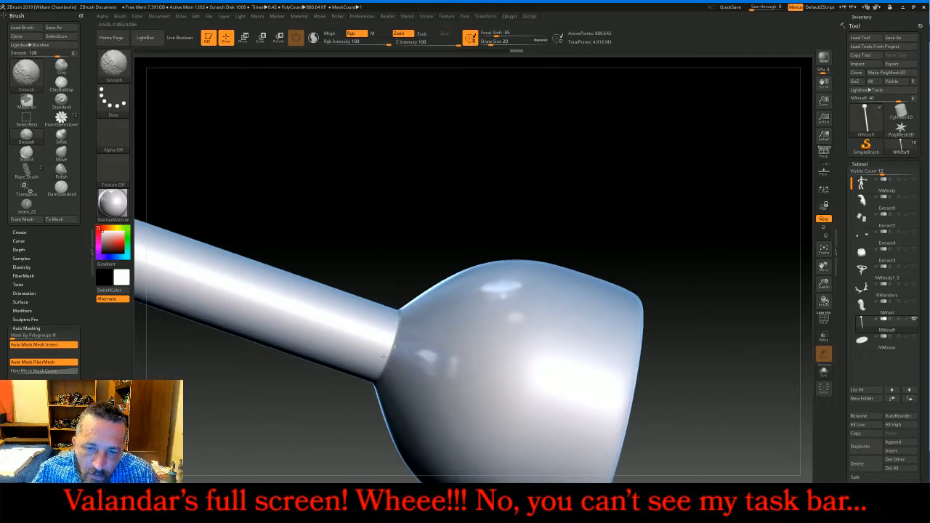
mouse_move(606, 157)
mouse_down()
mouse_move(614, 145)
mouse_move(618, 192)
mouse_move(637, 223)
mouse_up()
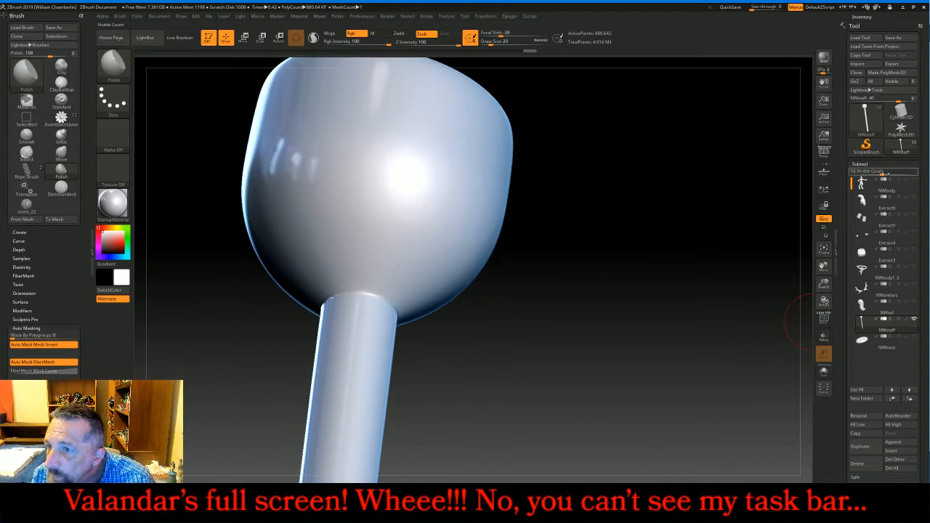
Remesh the staff with DynaMesh at resolution 512 and check its wireframe
click(874, 166)
click(864, 172)
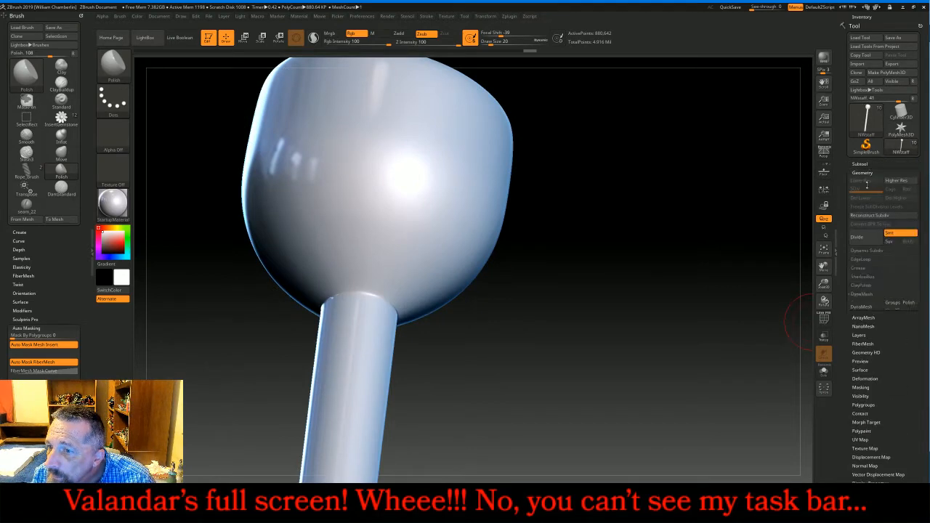
click(824, 318)
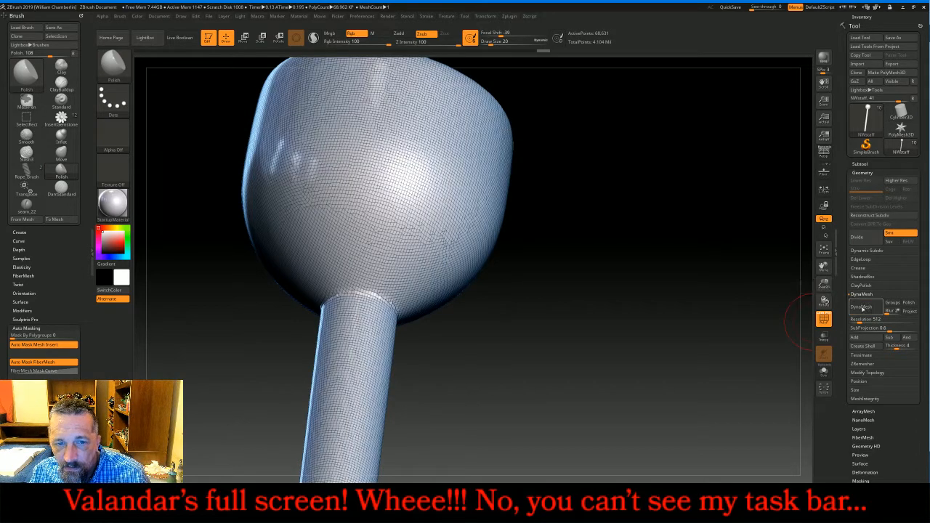
click(824, 318)
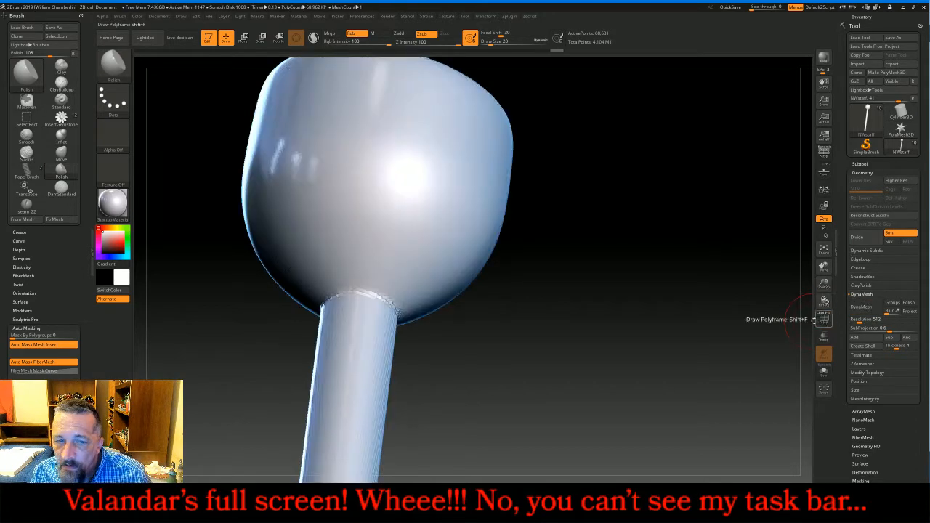
Smooth the joint below the staff's head into a soft transition with the shaft, repeating the smoothing stroke
key(shift)
shift+drag(365, 290, 333, 299)
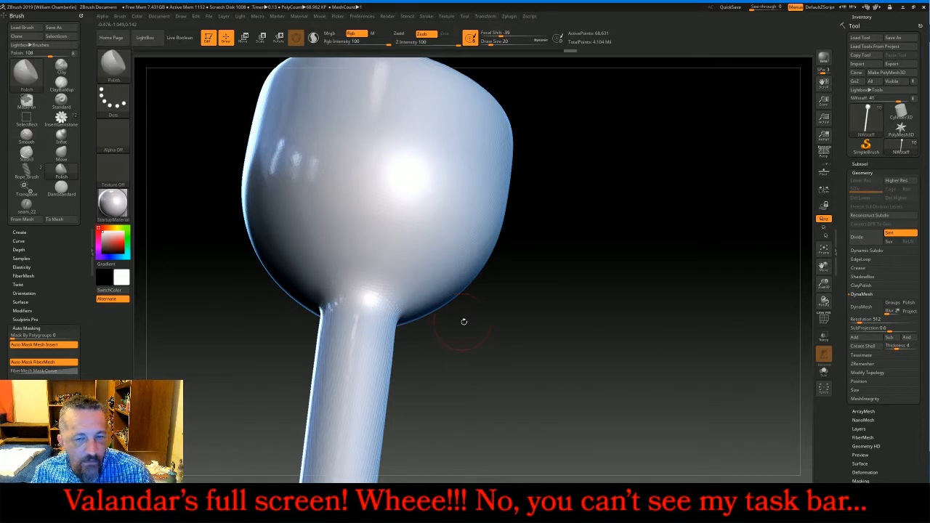
key(1)
key(1)
key(1)
key(1)
key(shift)
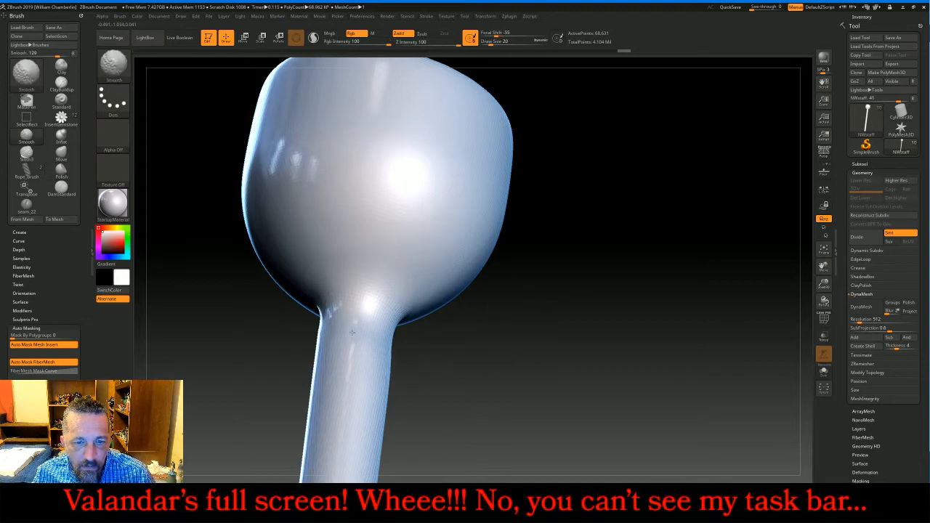
Even out the neck between the staff's head and shaft from further sides with the Smooth brush at draw size 20
shift+drag(316, 323, 373, 290)
mouse_move(472, 298)
mouse_down()
mouse_move(558, 258)
mouse_move(569, 226)
mouse_up()
key(shift)
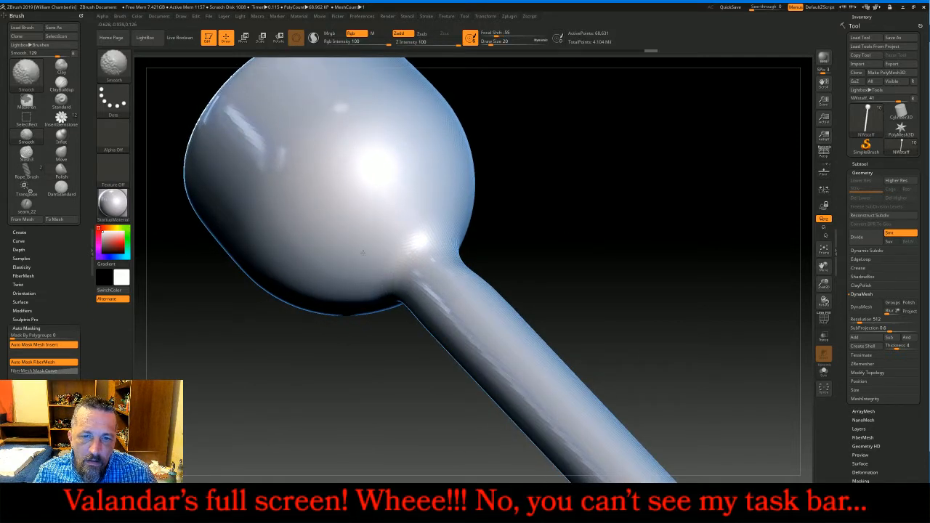
alt+drag(450, 282, 387, 263)
mouse_move(574, 283)
mouse_down()
mouse_move(616, 274)
mouse_move(625, 237)
mouse_move(509, 258)
mouse_up()
key(shift)
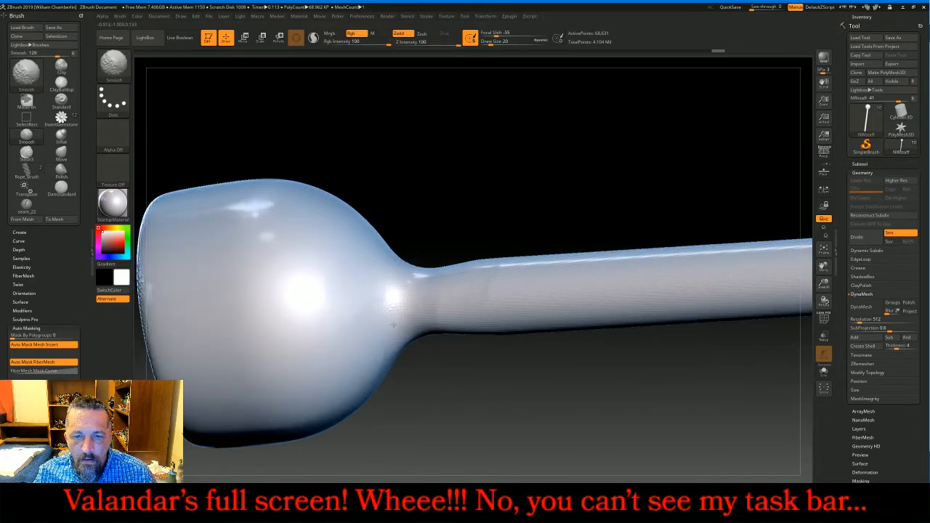
Choose the Inflat brush and start thickening the neck where the shaft meets the staff's head at draw size 49
key(alt)
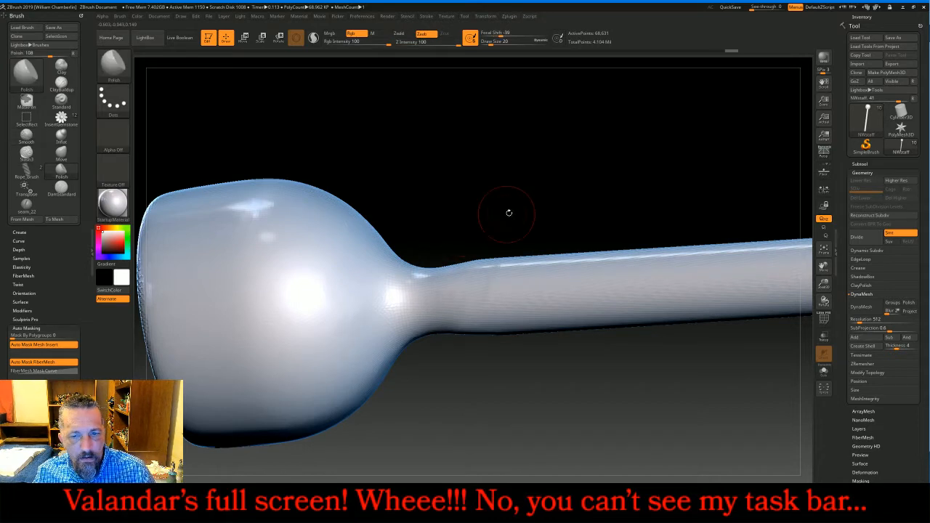
alt+drag(508, 212, 526, 204)
key(b)
key(i)
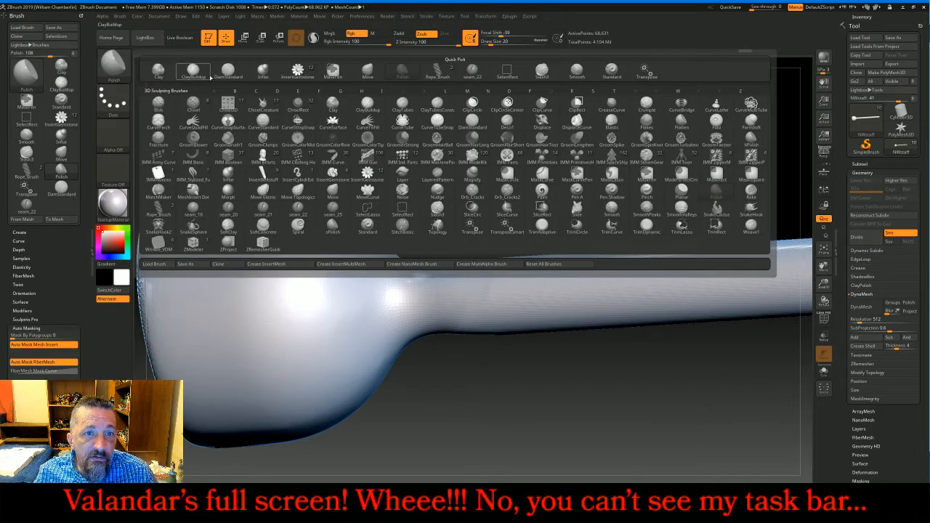
key(n)
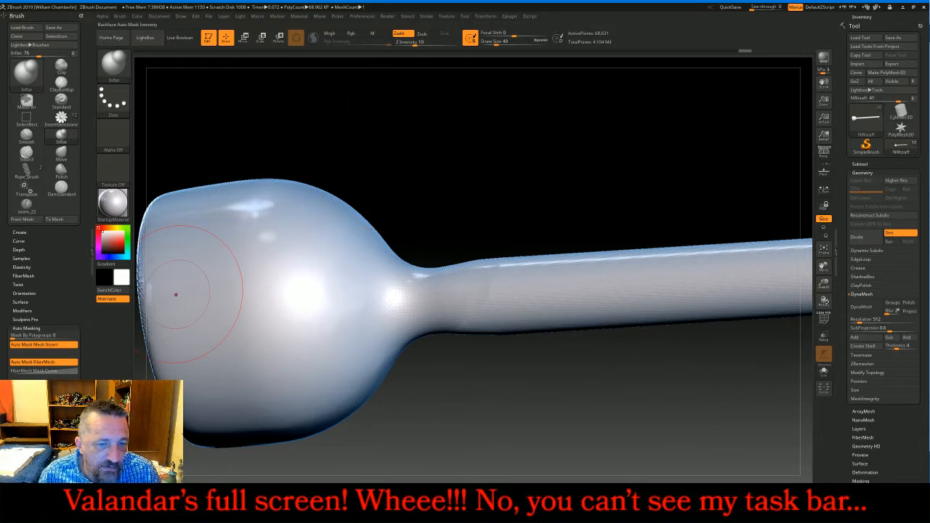
mouse_move(384, 311)
mouse_down()
mouse_move(425, 282)
mouse_move(381, 301)
mouse_move(396, 324)
mouse_move(382, 329)
mouse_up()
mouse_move(451, 424)
mouse_down()
mouse_move(453, 367)
mouse_move(420, 347)
mouse_move(424, 363)
mouse_up()
drag(507, 451, 511, 399)
drag(471, 372, 426, 392)
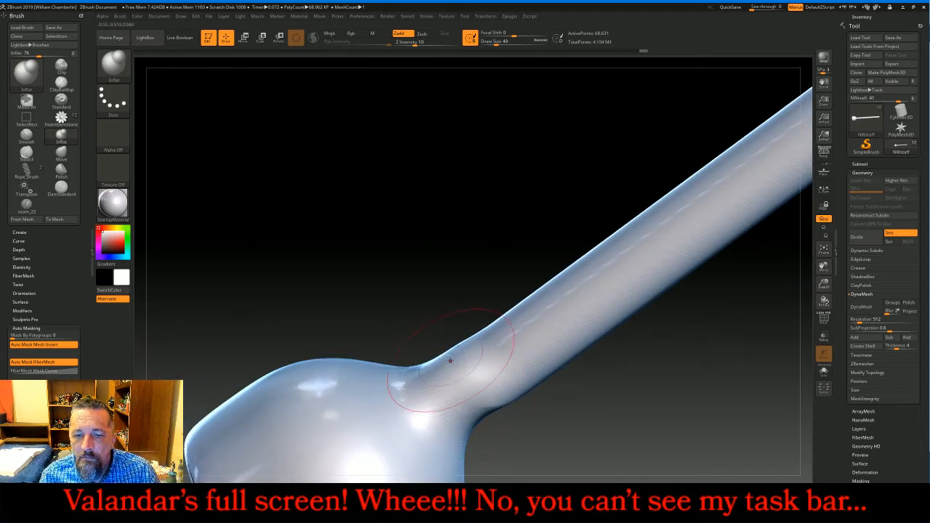
Inflate both sides of the neck with repeated strokes so the shaft flares into the head
drag(450, 364, 418, 386)
mouse_move(514, 440)
mouse_down()
mouse_move(513, 396)
mouse_move(441, 437)
mouse_up()
drag(498, 427, 453, 461)
mouse_move(504, 419)
mouse_down()
mouse_move(486, 450)
mouse_move(494, 428)
mouse_up()
mouse_move(459, 388)
mouse_down()
mouse_move(425, 425)
mouse_move(412, 414)
mouse_up()
drag(435, 373, 405, 409)
drag(460, 344, 414, 401)
drag(440, 366, 407, 408)
drag(455, 387, 417, 427)
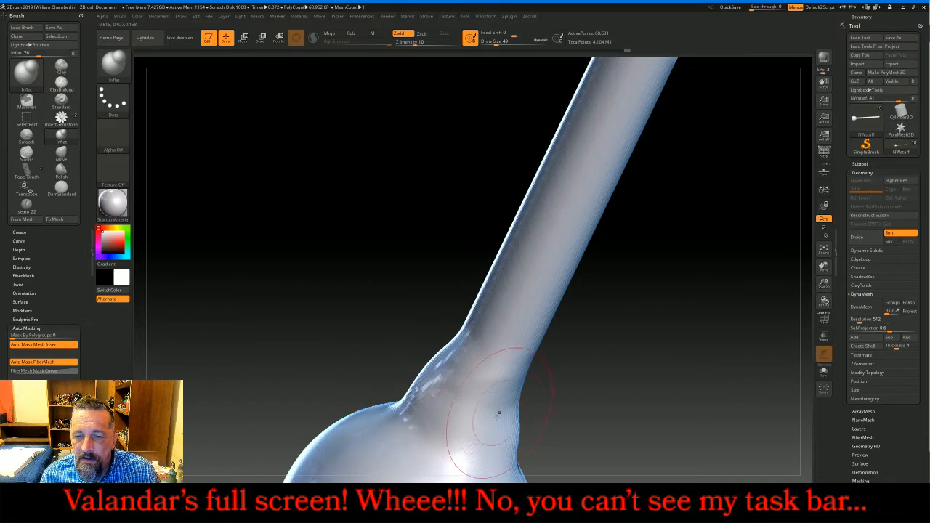
drag(499, 413, 474, 449)
drag(506, 408, 487, 447)
Build up the remaining sides of the neck with Inflat and smooth the side of the head above it
mouse_move(617, 240)
mouse_down()
mouse_move(592, 349)
mouse_move(578, 367)
mouse_up()
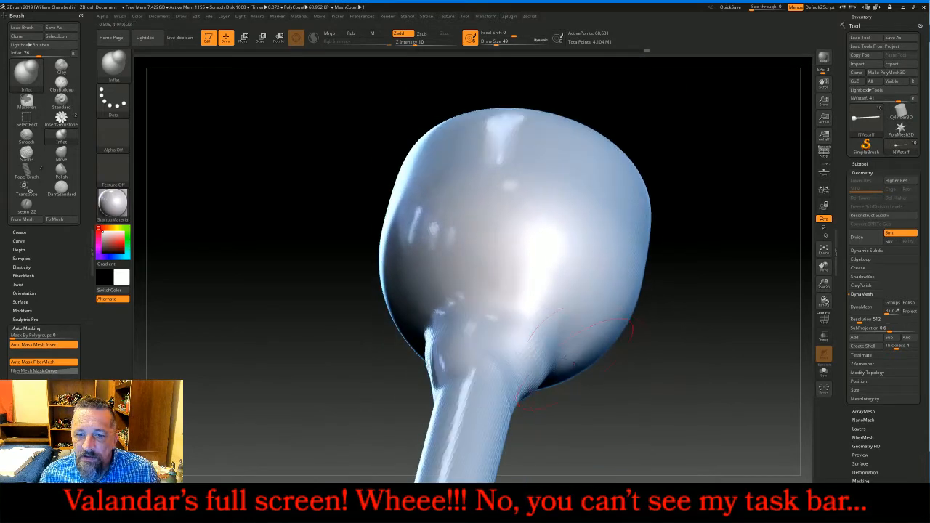
drag(539, 314, 452, 367)
mouse_move(517, 348)
mouse_down()
mouse_move(488, 396)
mouse_move(509, 399)
mouse_up()
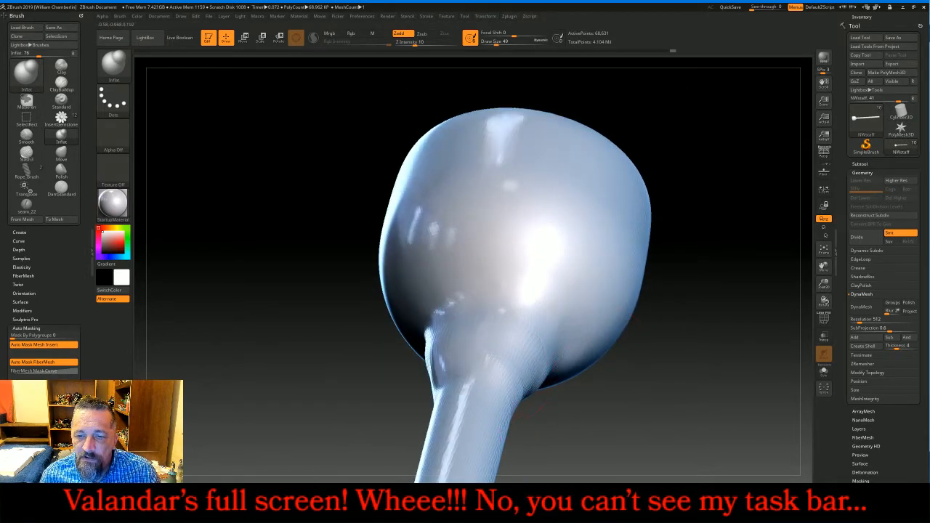
drag(451, 369, 439, 393)
mouse_move(759, 265)
mouse_down()
mouse_move(756, 325)
mouse_move(716, 342)
mouse_move(730, 327)
mouse_move(727, 308)
mouse_up()
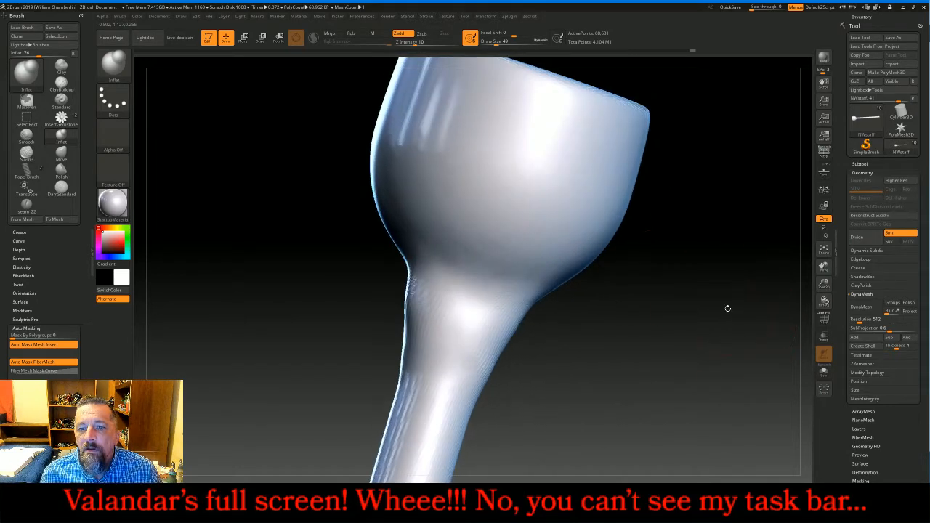
mouse_move(477, 263)
mouse_down()
mouse_move(467, 294)
mouse_move(463, 286)
mouse_move(445, 305)
mouse_up()
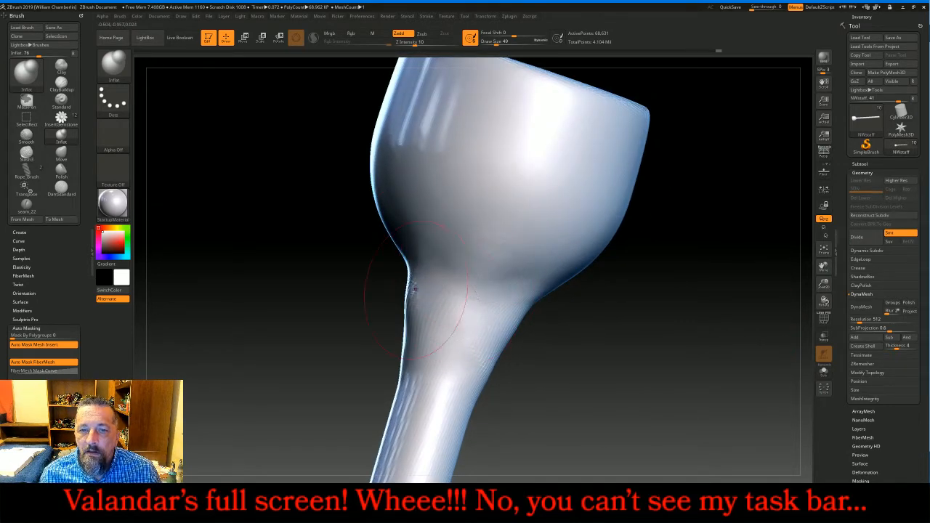
drag(579, 357, 560, 296)
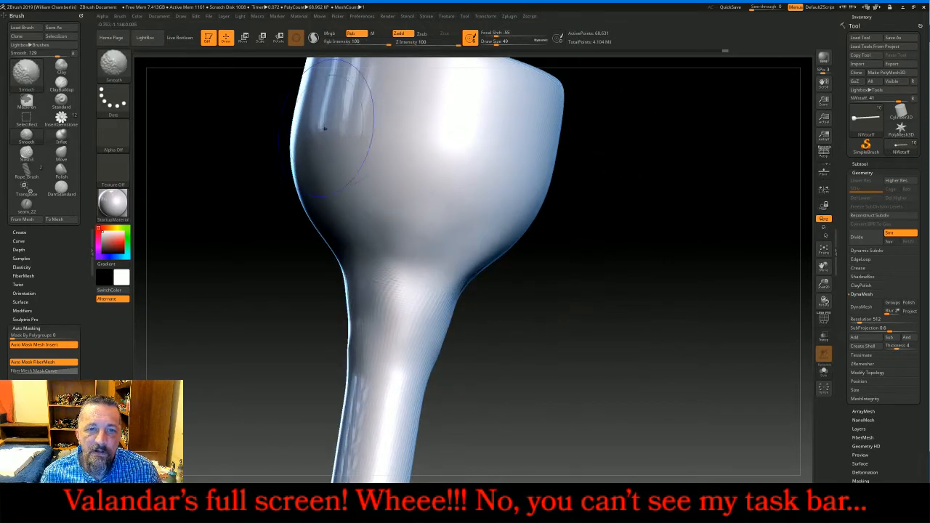
mouse_move(348, 80)
shift+mouse_down()
mouse_move(348, 138)
mouse_move(319, 168)
mouse_move(393, 200)
mouse_move(408, 188)
shift+mouse_up()
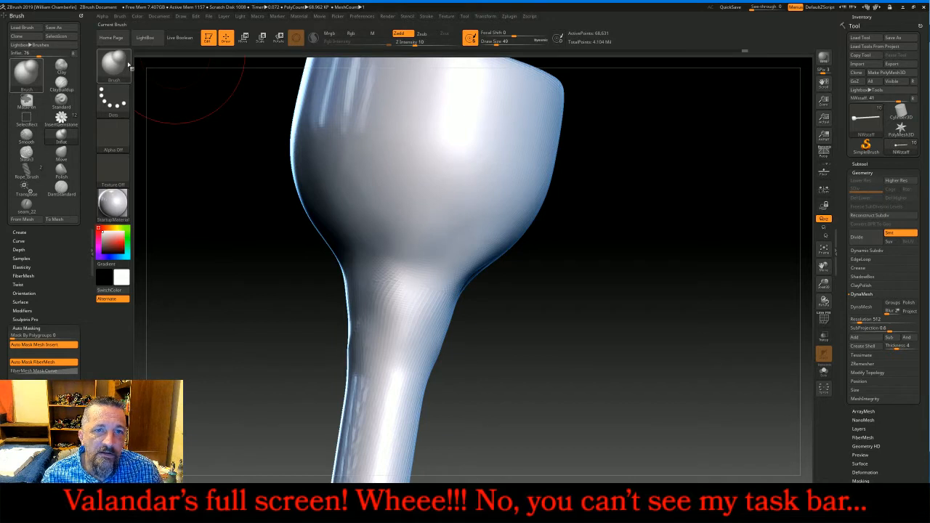
Set the Inflat brush to Zsub and push in the ridged side of the staff's head
click(427, 34)
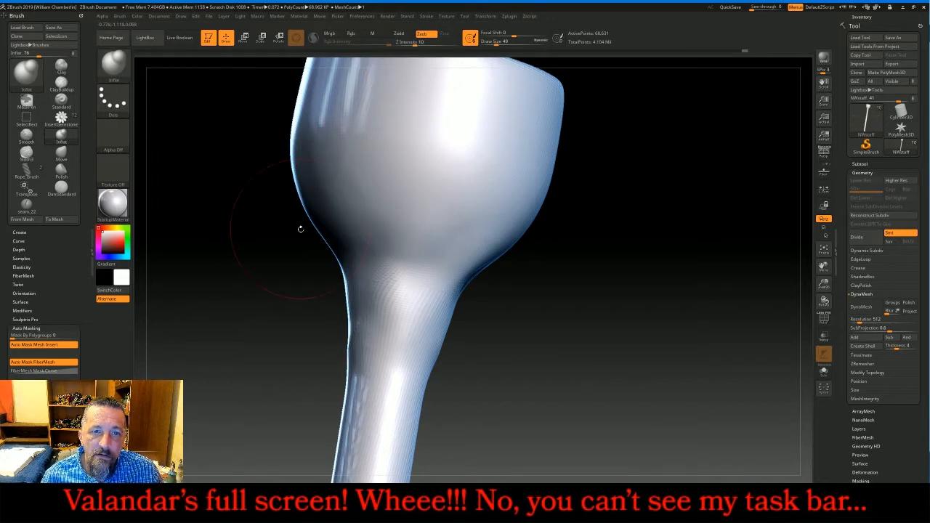
drag(345, 124, 324, 236)
mouse_move(350, 95)
mouse_down()
mouse_move(348, 196)
mouse_move(359, 162)
mouse_up()
drag(406, 94, 405, 171)
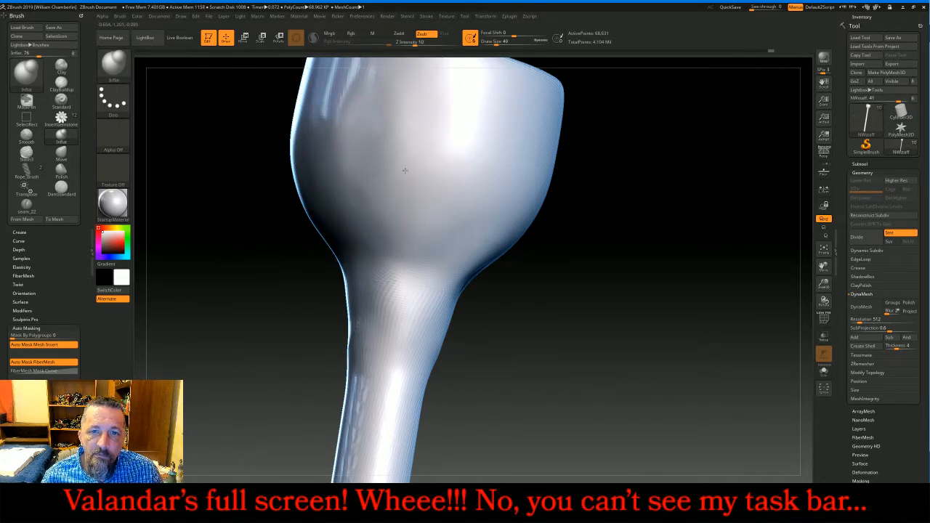
key(ctrl+z)
key(ctrl+z)
key(ctrl+z)
key(ctrl+z)
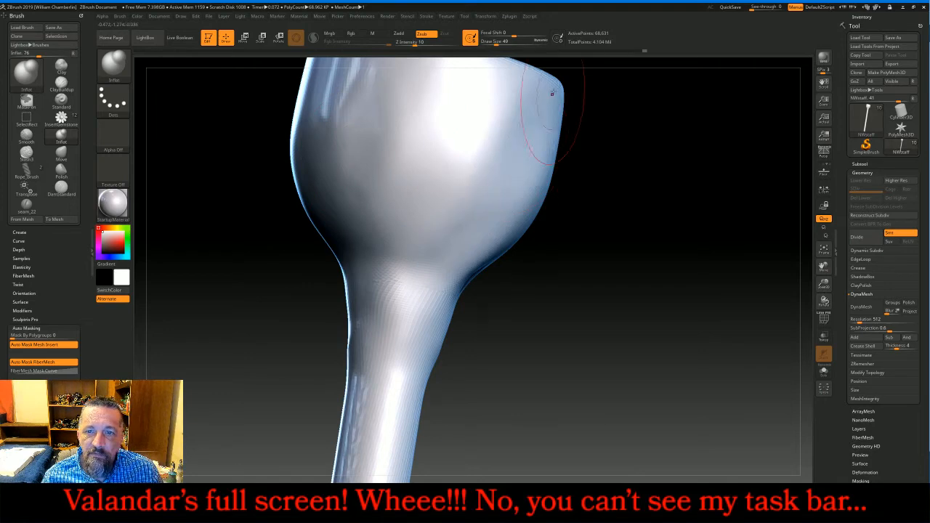
Slim the head's next side between its upper edge and the neck with subtractive Inflat strokes at draw size 49
drag(563, 196, 589, 184)
drag(603, 146, 584, 249)
drag(618, 191, 633, 272)
drag(666, 307, 699, 321)
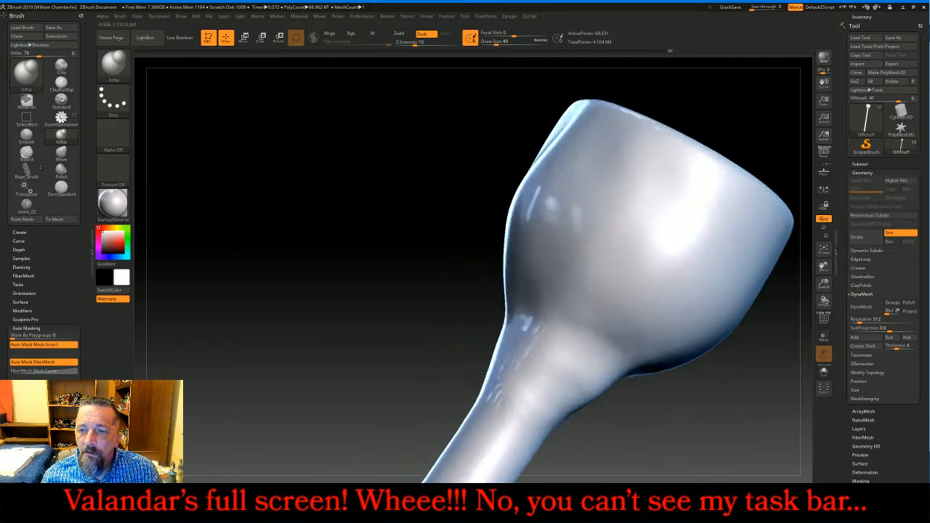
right_drag(698, 321, 756, 340)
drag(741, 313, 759, 342)
drag(830, 264, 732, 196)
drag(643, 168, 594, 215)
drag(617, 182, 570, 255)
drag(617, 200, 585, 291)
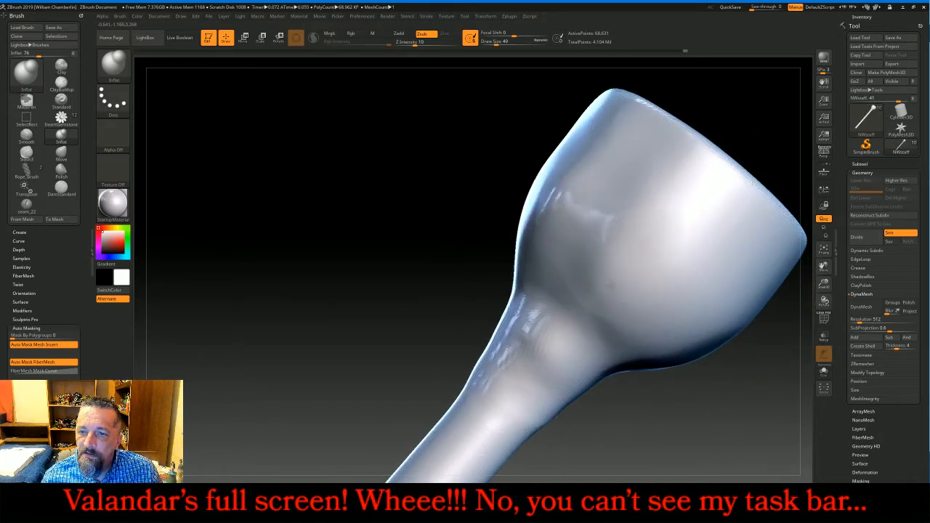
drag(654, 210, 617, 306)
drag(708, 247, 675, 338)
mouse_move(737, 207)
mouse_down()
mouse_move(733, 269)
mouse_move(697, 216)
mouse_up()
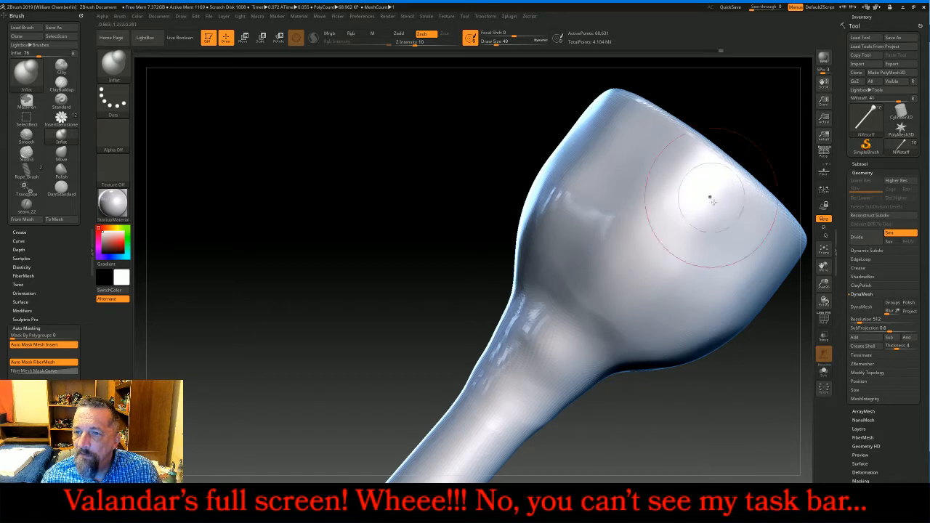
Carve in the head's side just below the flat rim with subtractive Inflat strokes
right_drag(710, 200, 810, 302)
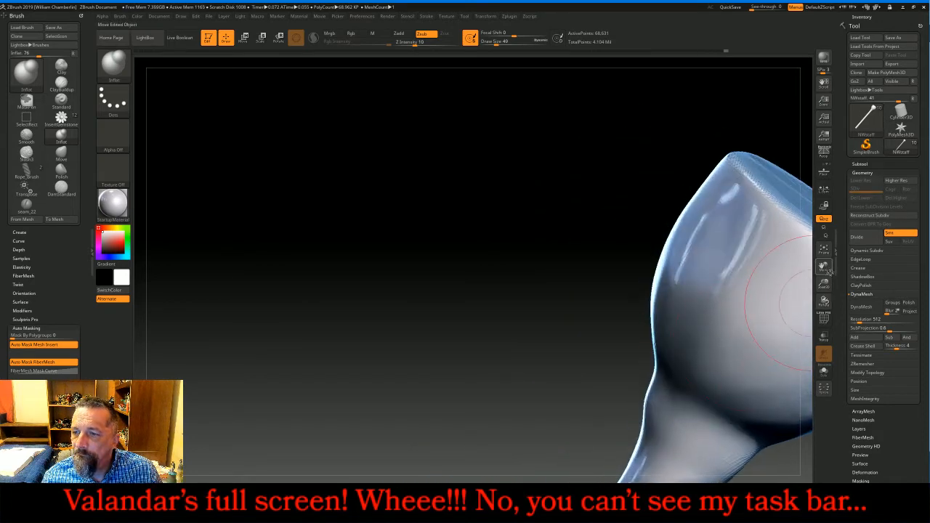
drag(825, 284, 715, 252)
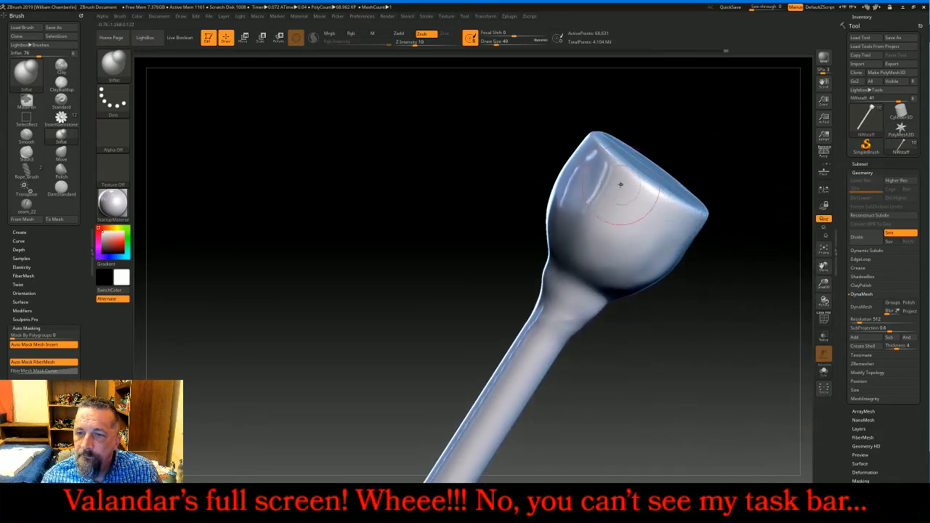
drag(617, 190, 585, 276)
mouse_move(622, 218)
mouse_down()
mouse_move(598, 280)
mouse_move(636, 270)
mouse_up()
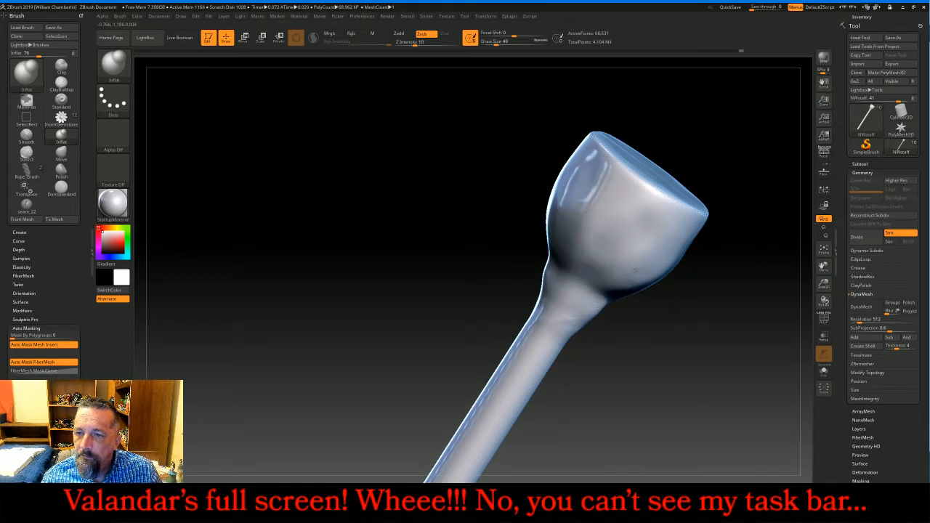
mouse_move(600, 187)
mouse_down()
mouse_move(582, 263)
mouse_move(566, 215)
mouse_move(563, 236)
mouse_up()
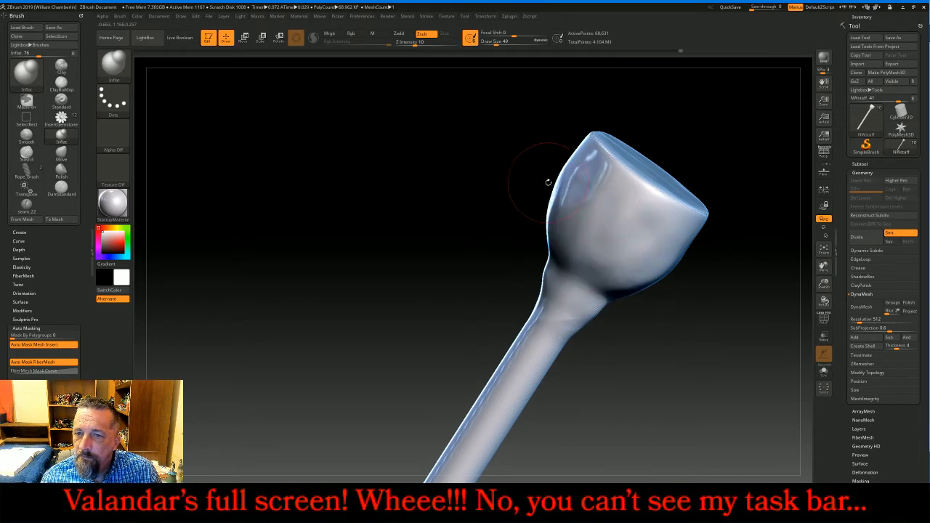
Continue carving around the head below its rim to slim the remaining bulging sides
mouse_move(548, 182)
mouse_down()
mouse_move(570, 175)
mouse_move(642, 191)
mouse_up()
right_drag(658, 253, 662, 278)
drag(687, 206, 693, 260)
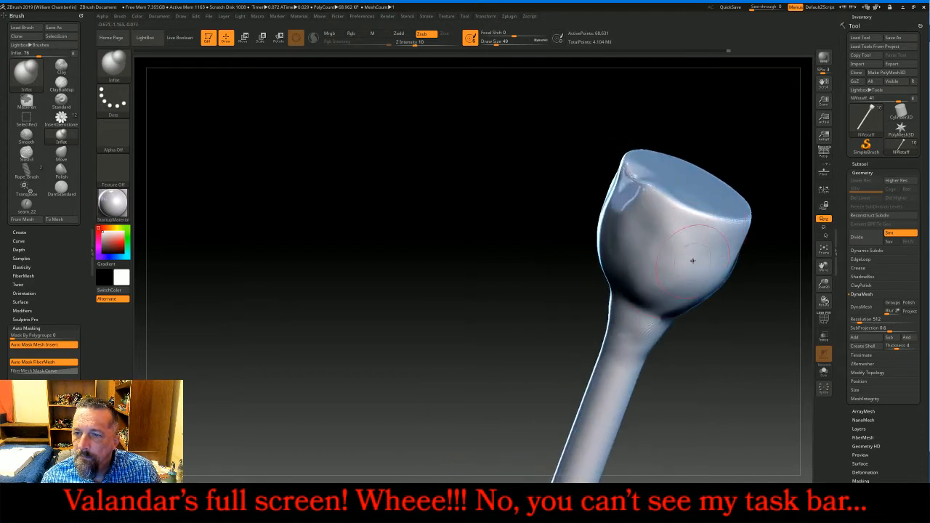
mouse_move(715, 224)
mouse_down()
mouse_move(714, 261)
mouse_move(696, 280)
mouse_move(704, 298)
mouse_up()
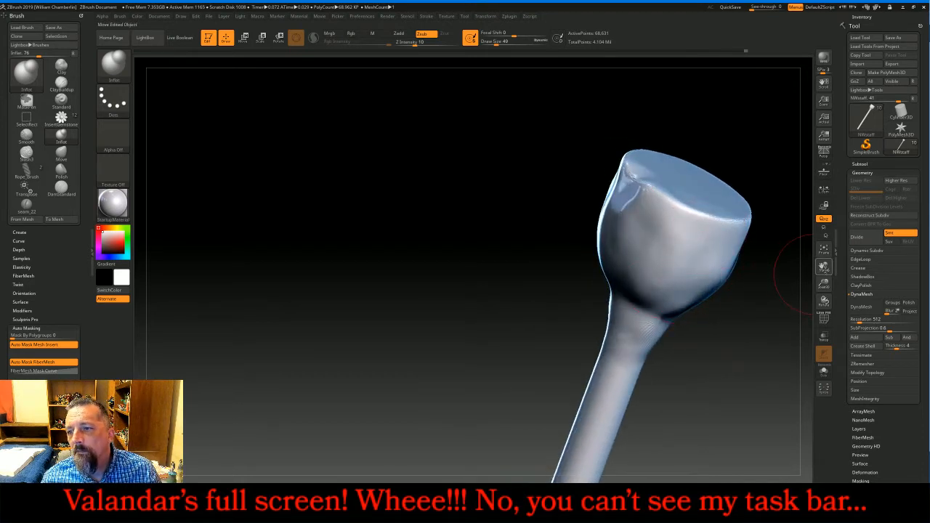
drag(824, 269, 701, 267)
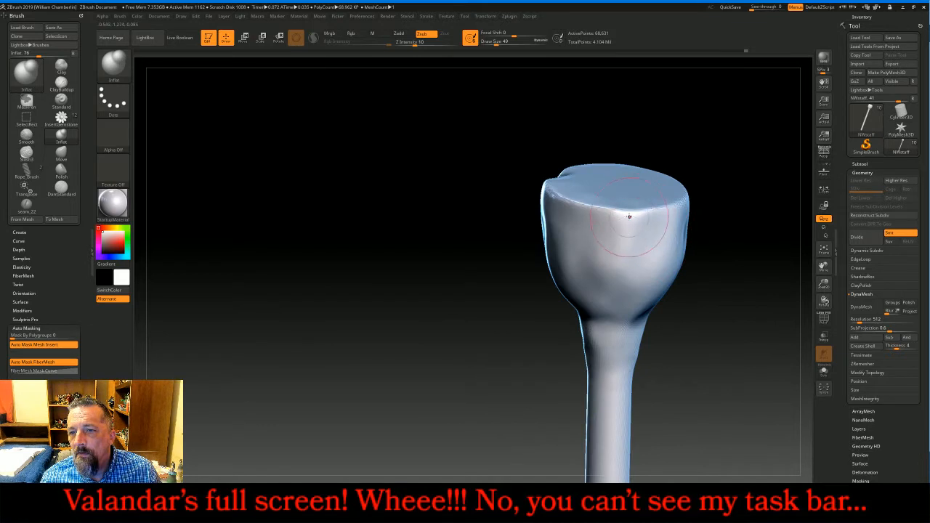
mouse_move(629, 216)
mouse_down()
mouse_move(571, 209)
mouse_move(660, 224)
mouse_up()
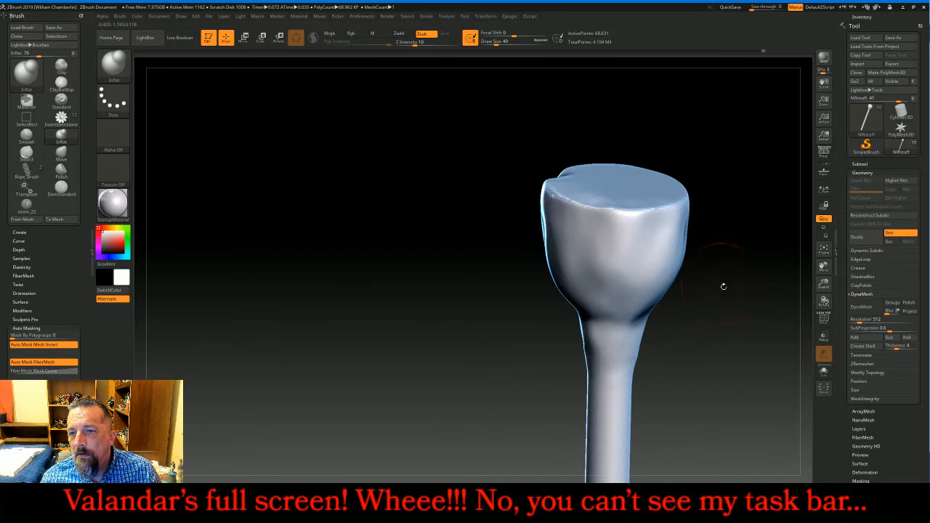
Hollow the flat top of the staff's head with subtractive Inflat at draw size 117, then soften the hollow
drag(724, 286, 702, 210)
drag(507, 288, 528, 299)
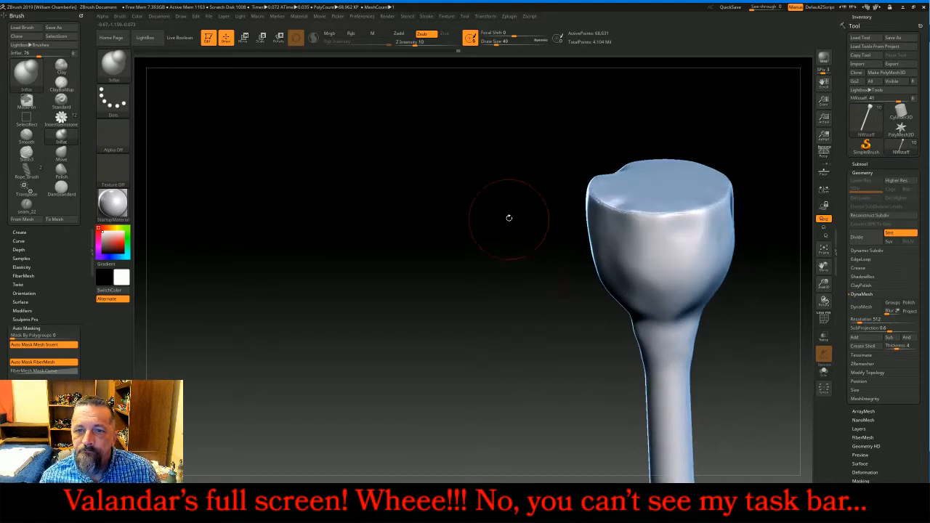
key(bracketright)
key(bracketright)
key(bracketright)
key(bracketright)
key(bracketright)
key(bracketright)
key(bracketright)
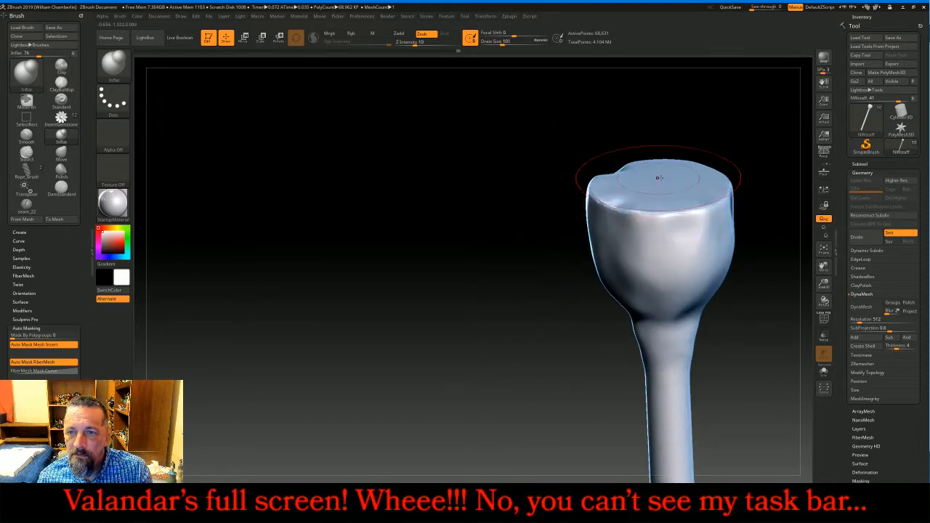
key(bracketright)
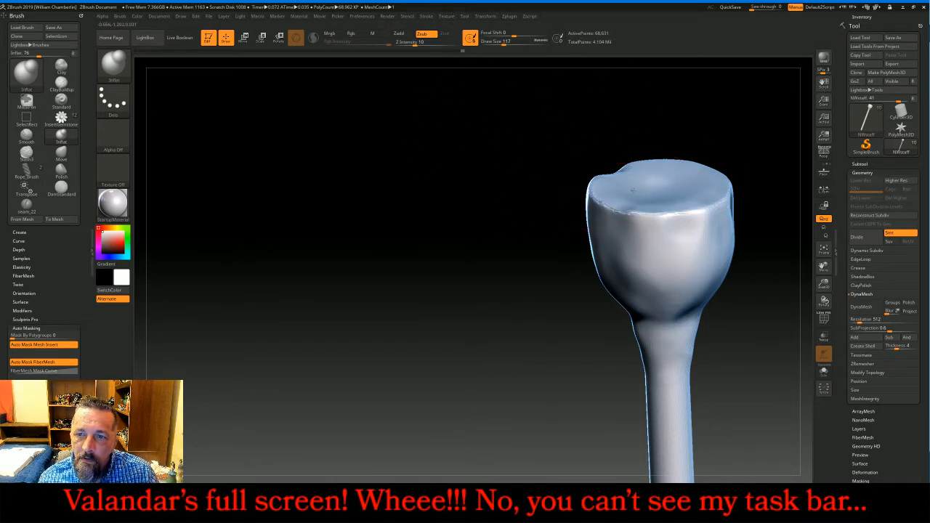
mouse_move(633, 190)
mouse_down()
mouse_move(648, 178)
mouse_move(682, 197)
mouse_move(659, 189)
mouse_up()
key(shift)
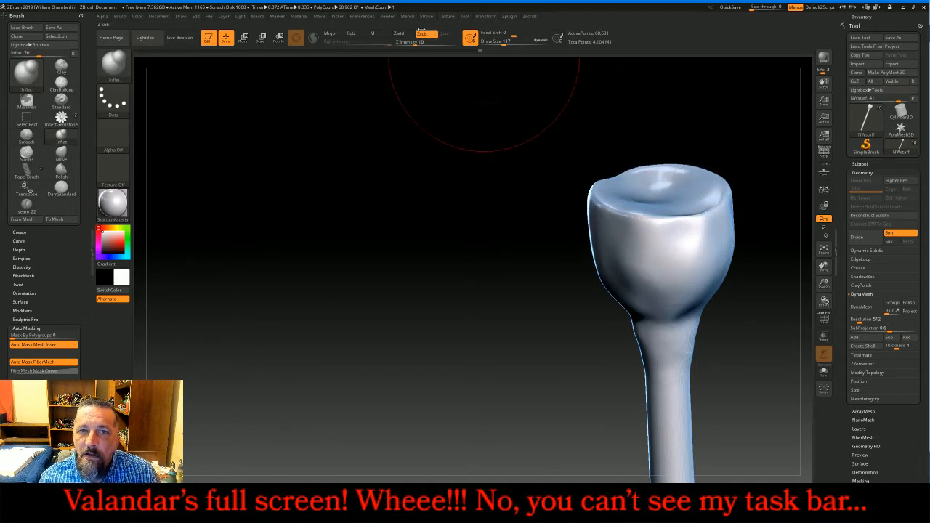
Set Inflat back to Zadd and raise a rounded bulge inside the hollowed top at about draw size 101
click(399, 34)
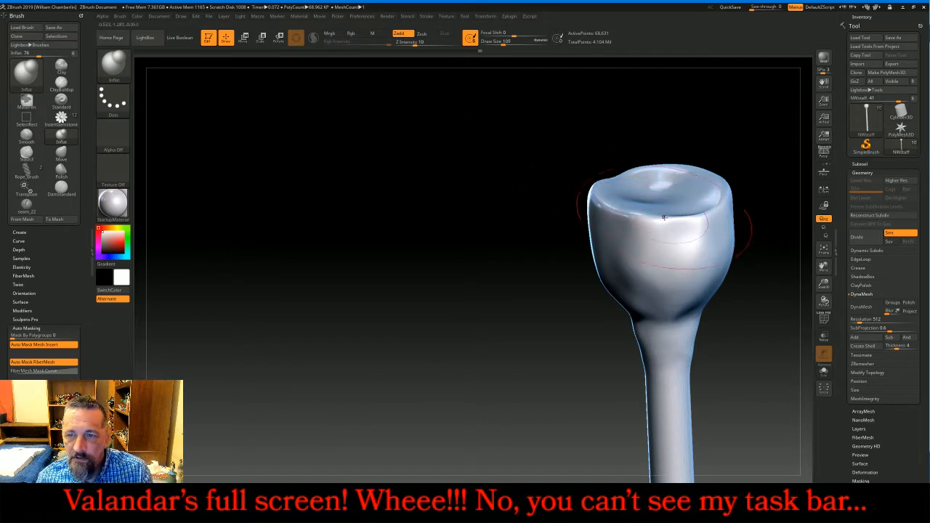
drag(659, 192, 653, 197)
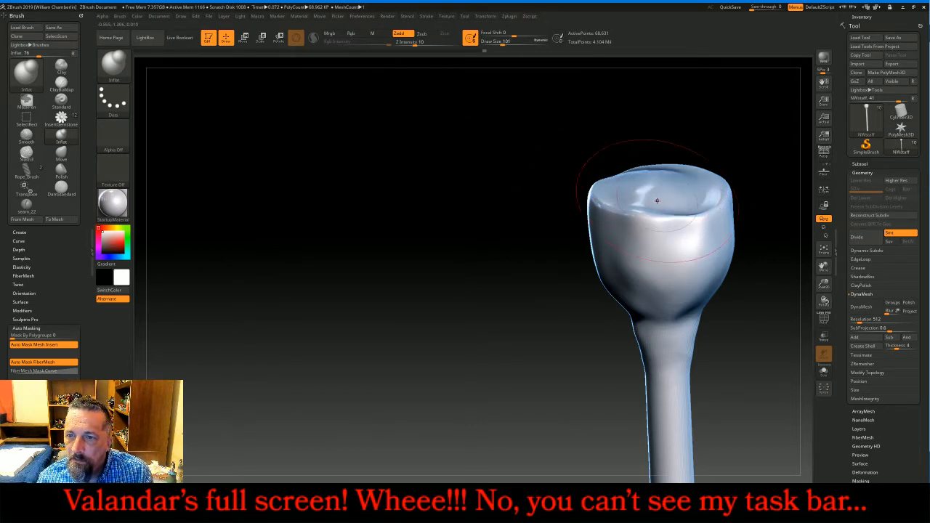
mouse_move(644, 197)
mouse_down()
mouse_move(669, 195)
mouse_move(661, 188)
mouse_up()
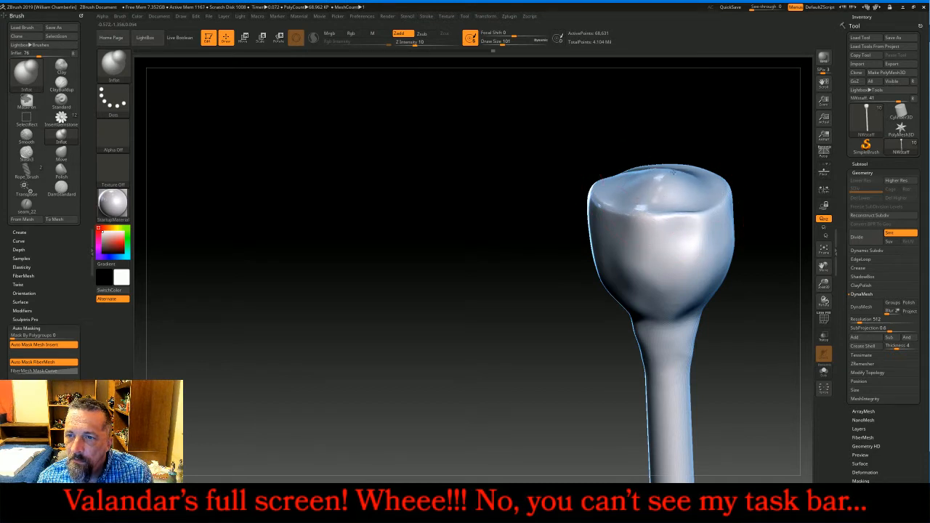
mouse_move(697, 124)
mouse_down()
mouse_move(693, 158)
mouse_move(673, 149)
mouse_move(641, 177)
mouse_move(645, 187)
mouse_up()
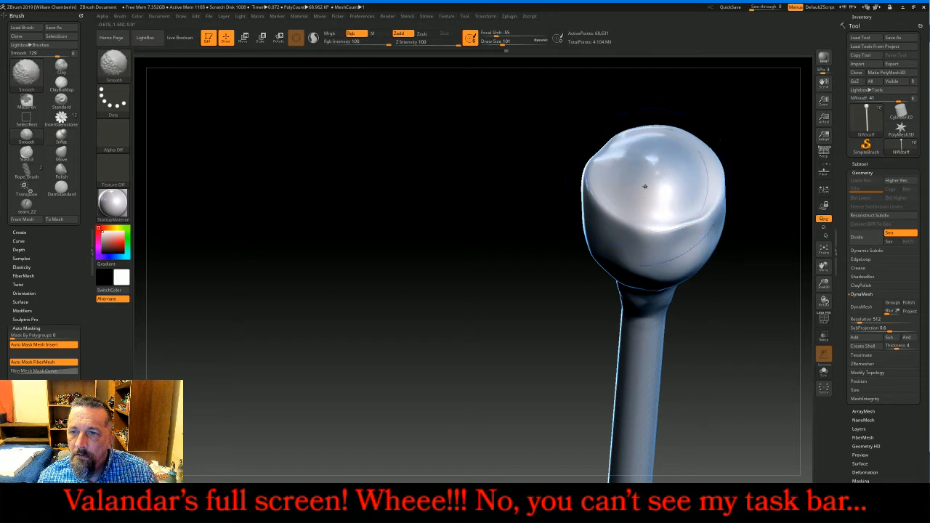
Soften the rounded form inside the head's hollowed top with Smooth strokes
mouse_move(492, 234)
mouse_down()
mouse_move(452, 270)
mouse_move(431, 252)
mouse_up()
shift+drag(625, 191, 657, 211)
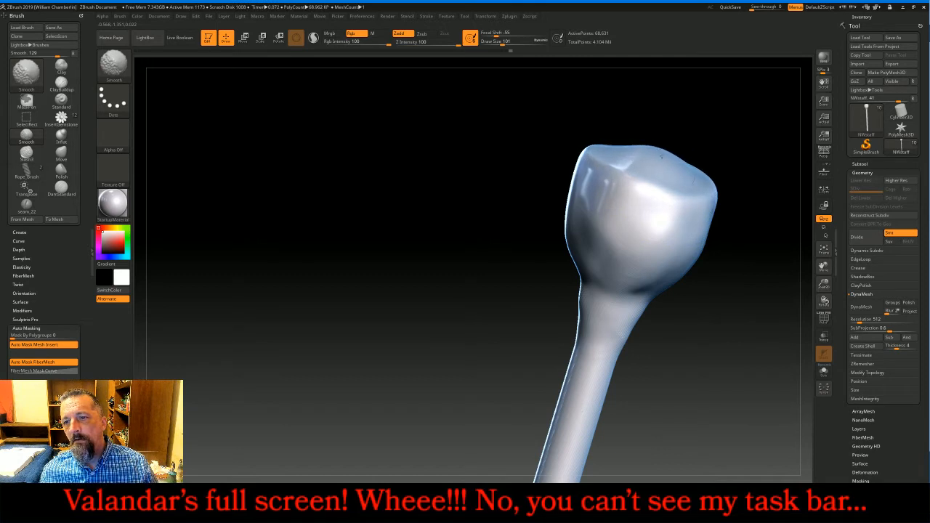
drag(426, 239, 441, 266)
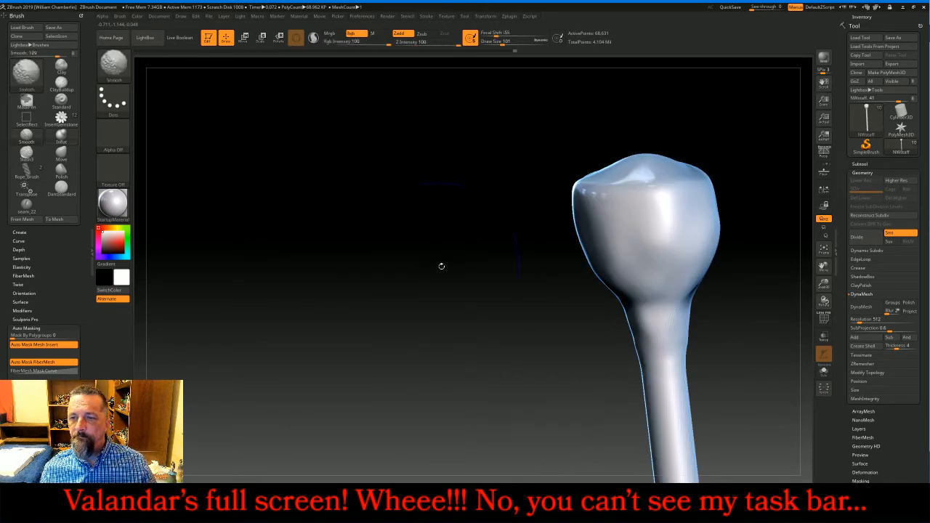
Subdivide the staff's mesh to level 3 and open the subtool list
click(823, 249)
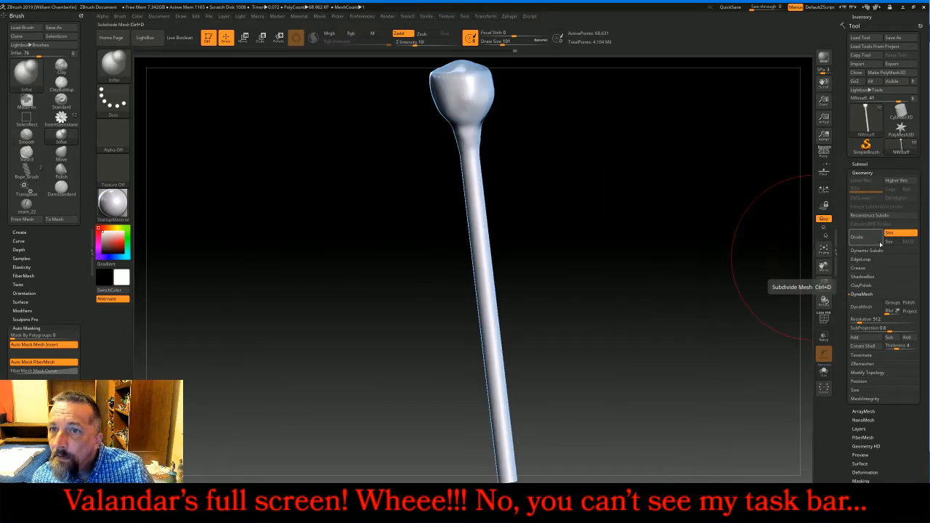
click(871, 237)
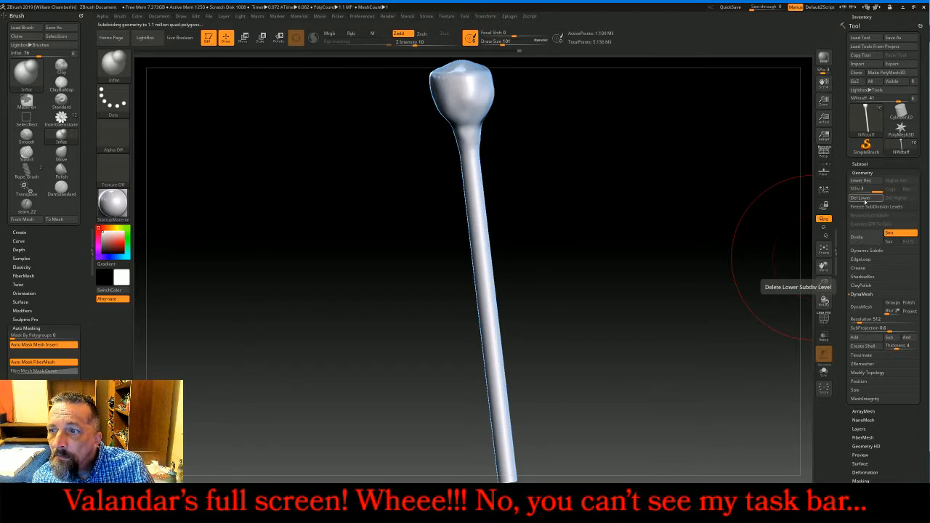
click(861, 165)
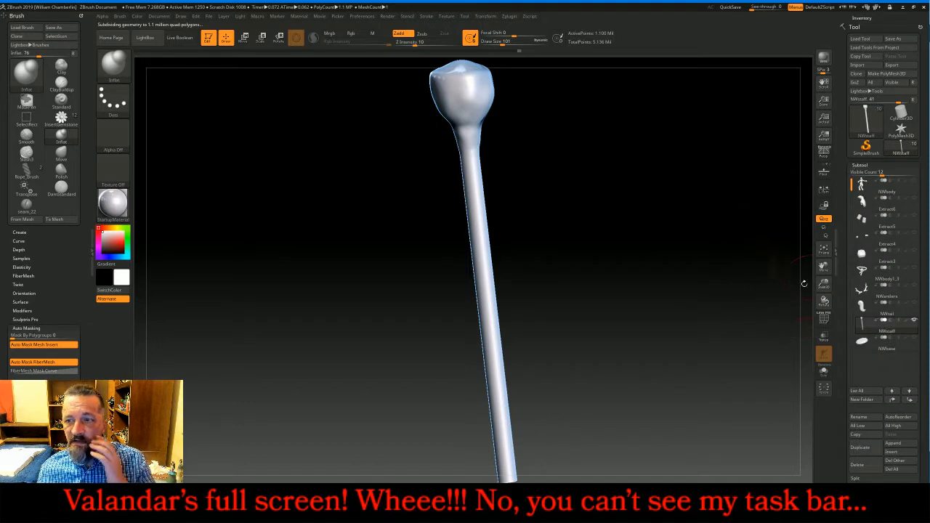
Choose the Standard brush at draw size 10 and mask a filled, pointed leaf shape from the head's side down onto the shaft
drag(822, 284, 806, 345)
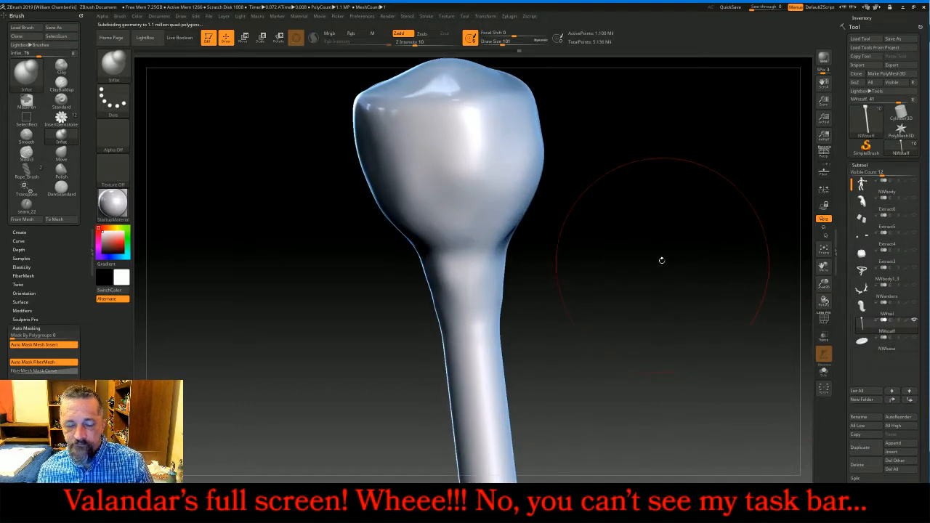
click(114, 67)
click(613, 71)
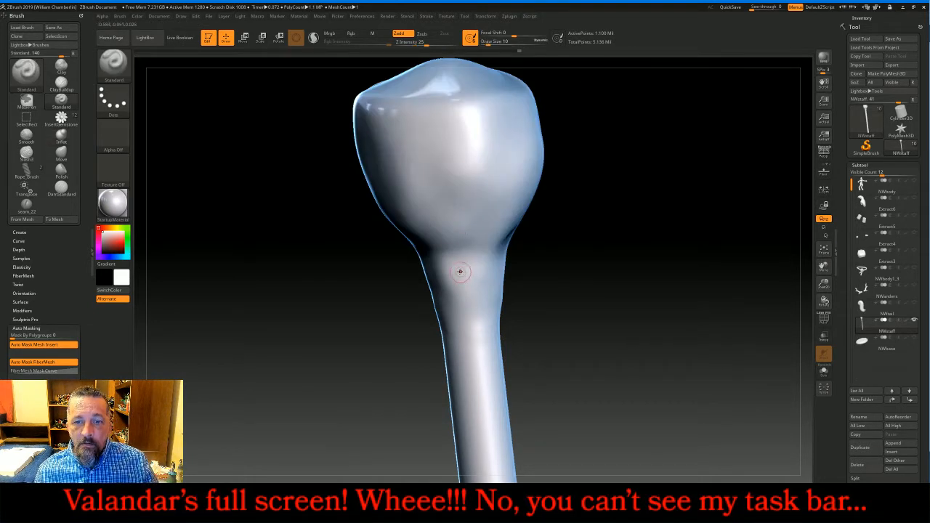
mouse_move(472, 319)
ctrl+mouse_down()
mouse_move(455, 221)
mouse_move(458, 194)
mouse_move(476, 174)
ctrl+mouse_up()
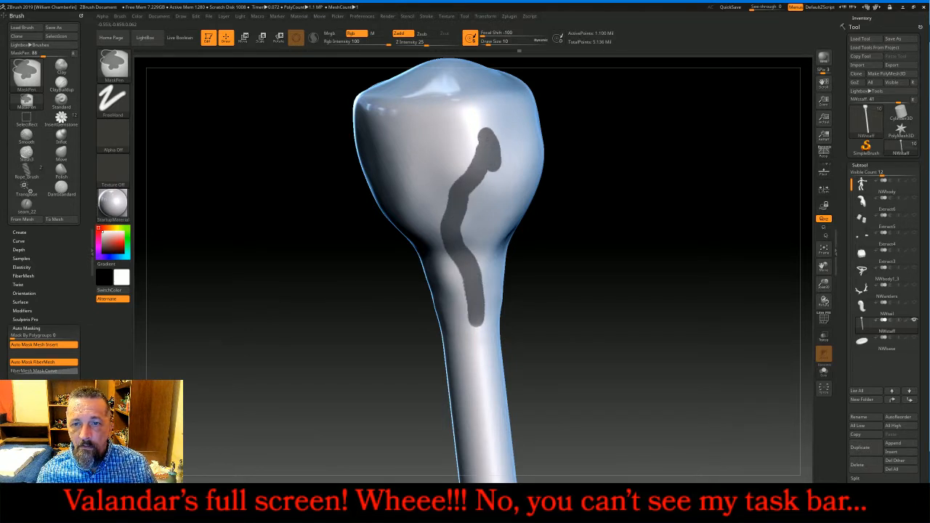
mouse_move(492, 161)
ctrl+mouse_down()
mouse_move(498, 222)
mouse_move(474, 215)
mouse_move(479, 185)
ctrl+mouse_up()
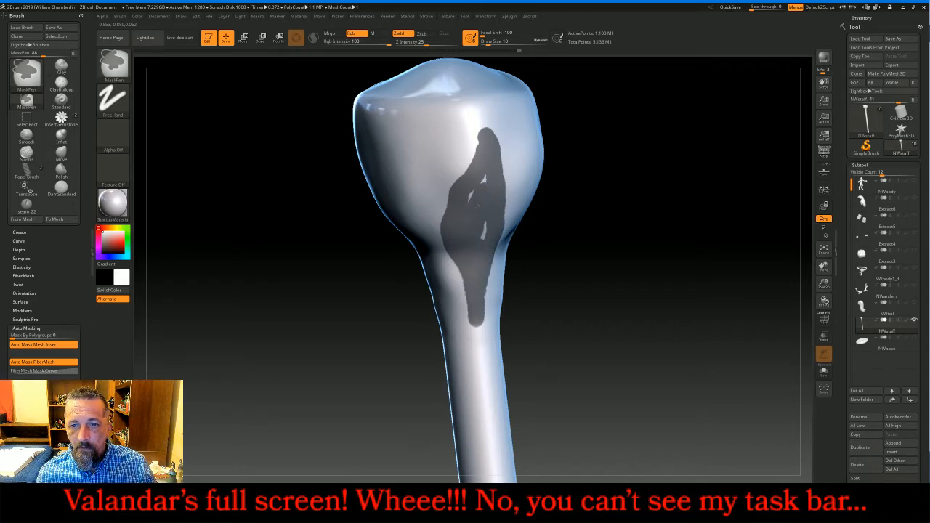
ctrl+drag(459, 297, 450, 234)
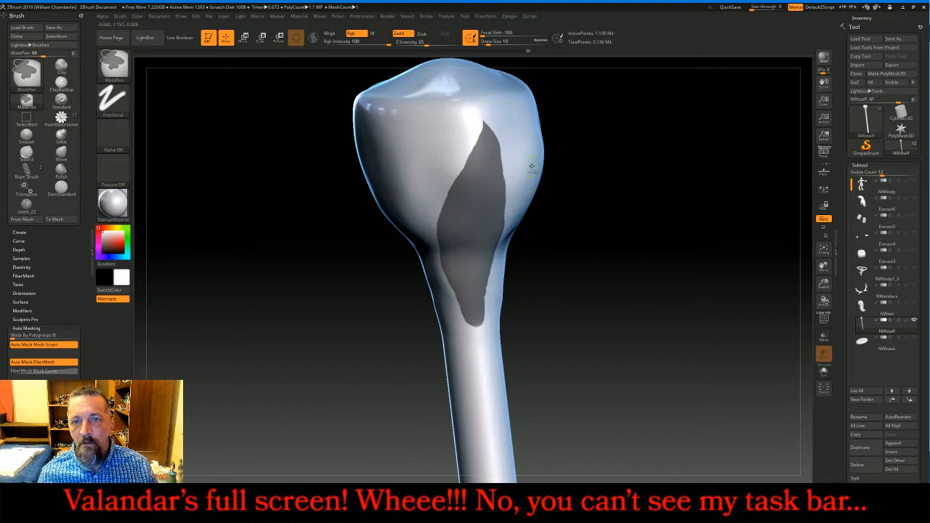
Extract the masked leaf as a new subtool at thickness 0.0125 and clear the mask on the extracted piece
drag(927, 455, 929, 316)
click(892, 399)
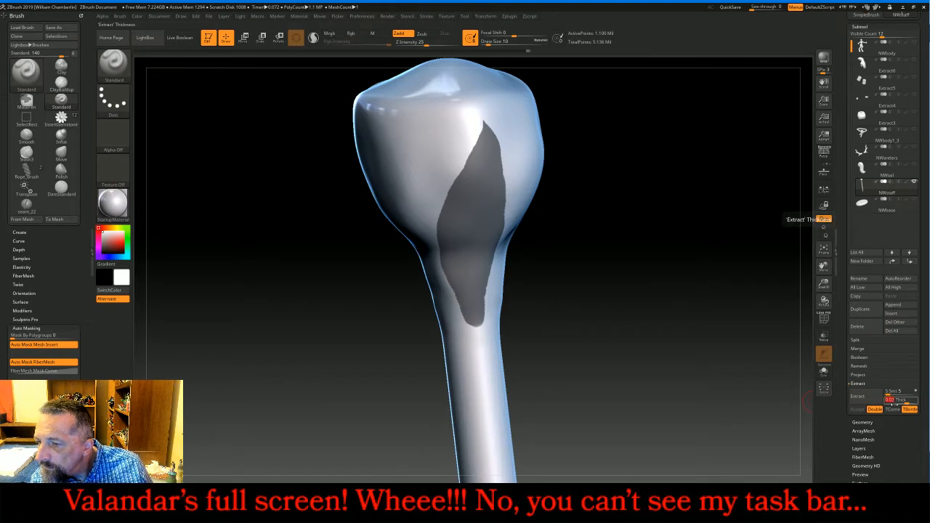
text(0.0125)
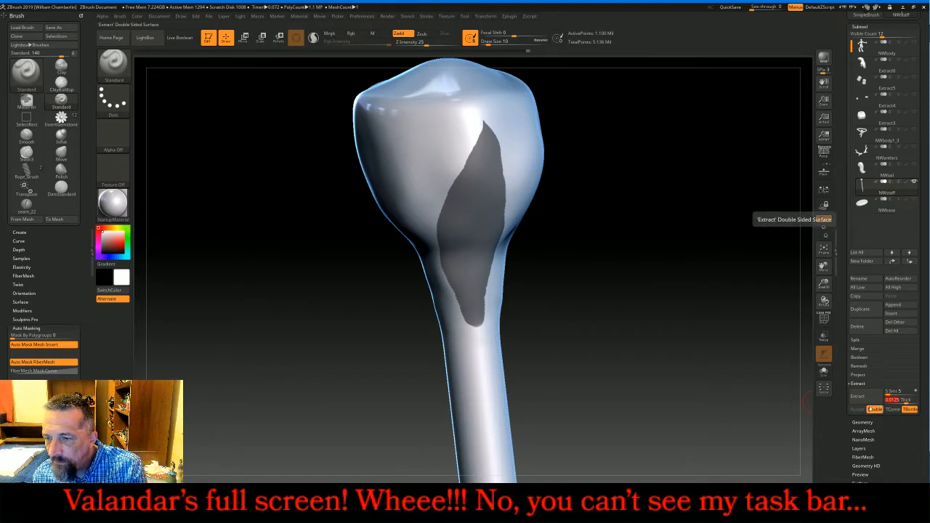
click(863, 397)
click(859, 409)
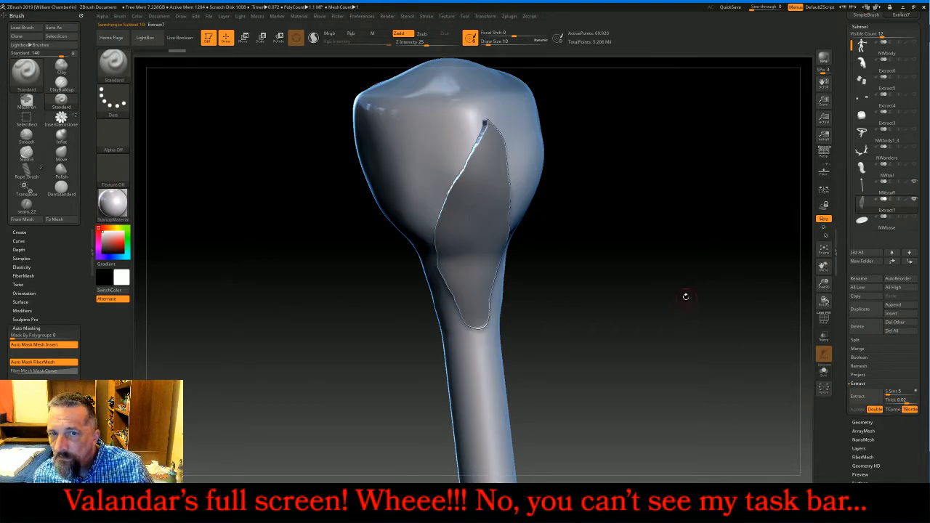
ctrl+click(688, 282)
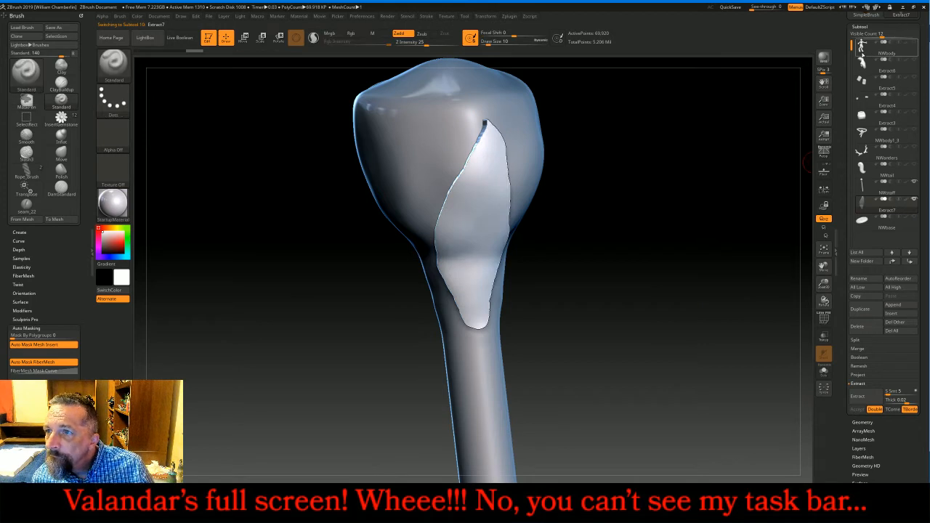
Reselect the staff, begin masking a second leaf beside the extracted one and turn on transparency for the other subtools
click(872, 190)
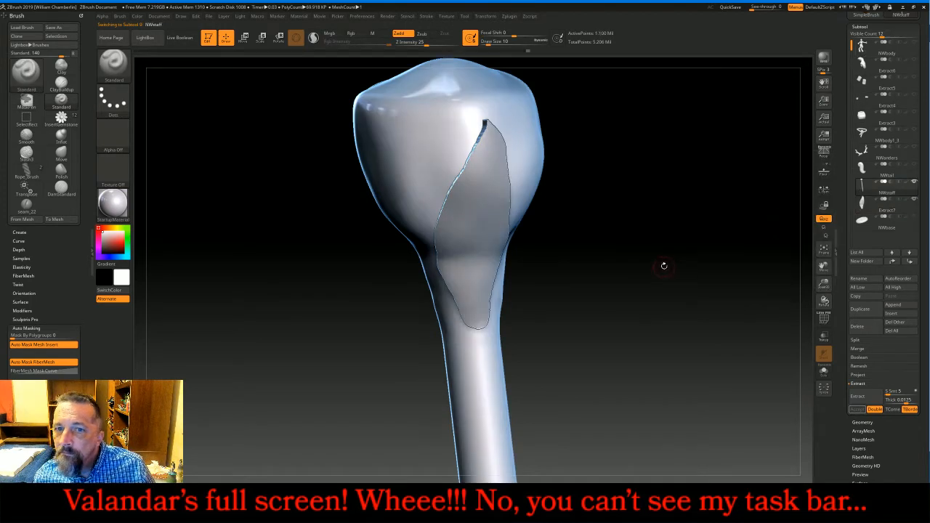
drag(664, 265, 685, 252)
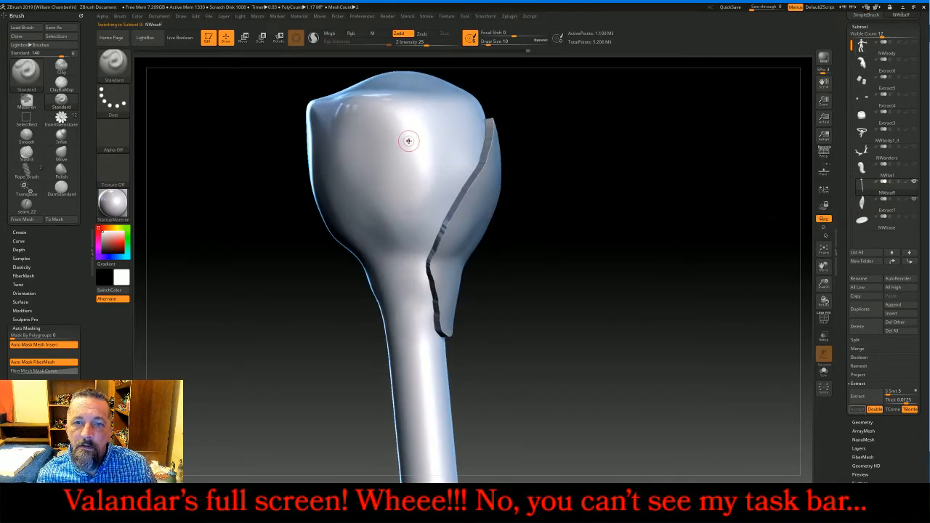
key(ctrl)
ctrl+drag(409, 132, 423, 203)
click(823, 336)
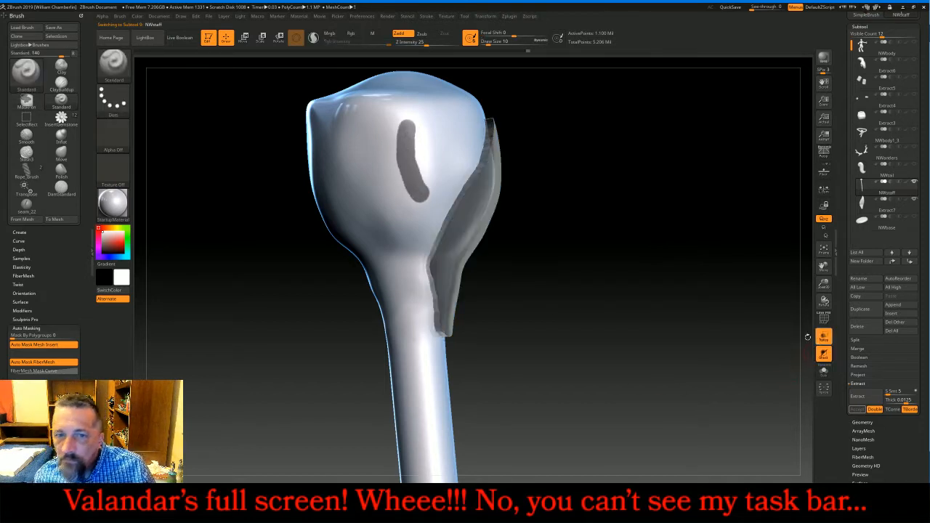
Extend the second leaf's mask down to the shaft, fill its interior and trim its tip to a point
key(ctrl)
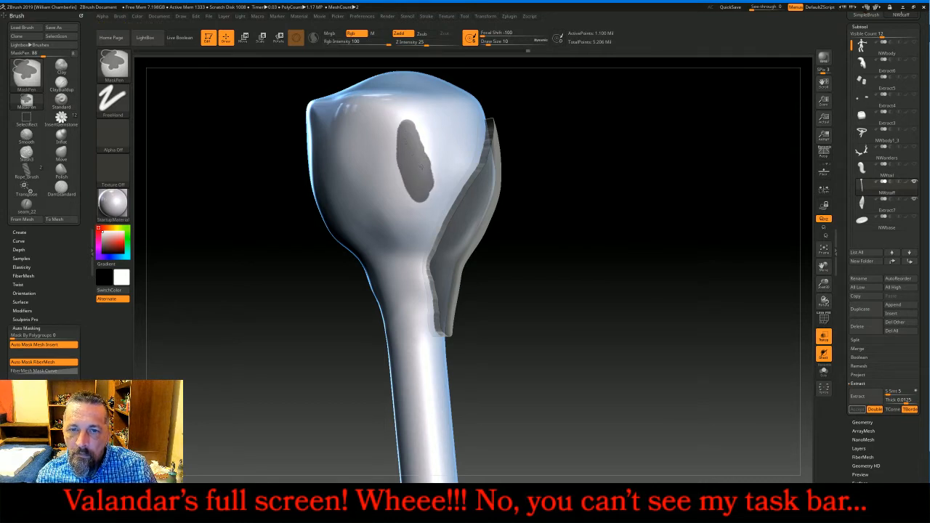
ctrl+drag(427, 198, 432, 245)
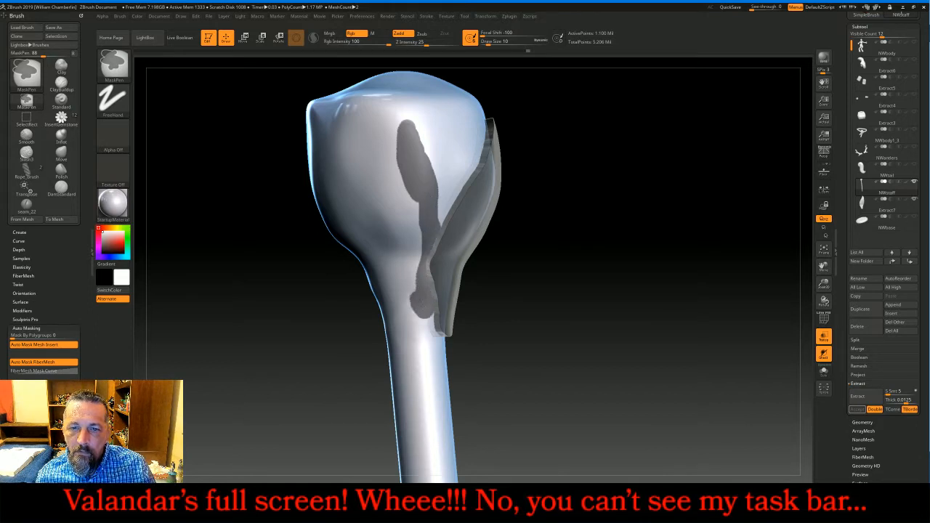
mouse_move(415, 270)
ctrl+mouse_down()
mouse_move(387, 201)
mouse_move(392, 172)
ctrl+mouse_up()
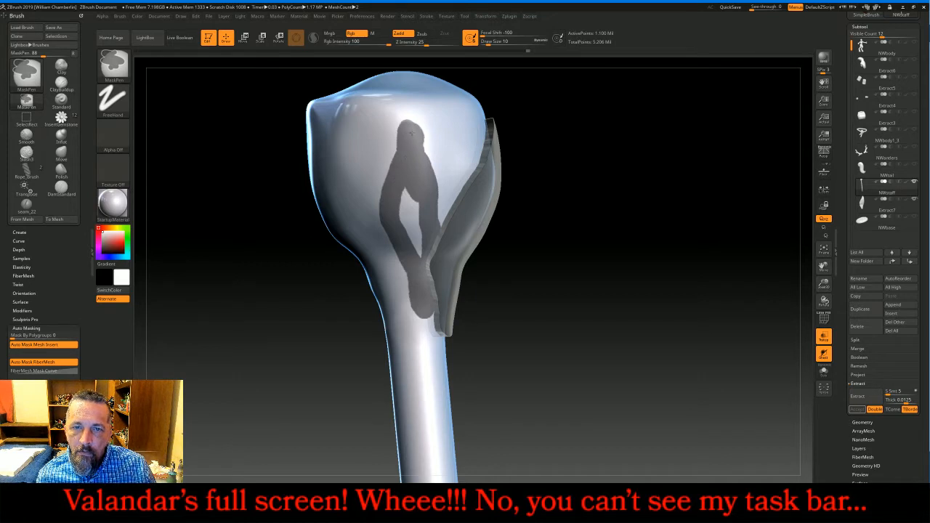
ctrl+drag(383, 188, 392, 203)
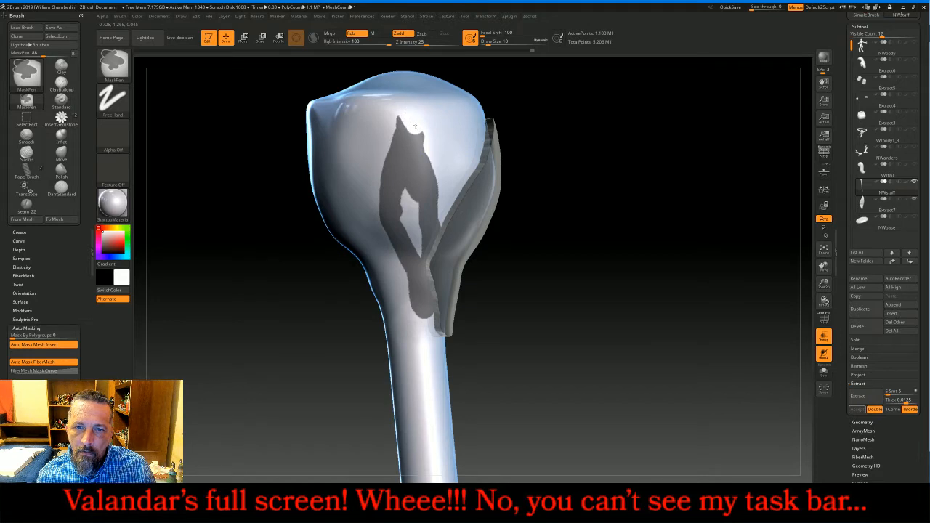
mouse_move(421, 171)
ctrl+mouse_down()
mouse_move(405, 211)
mouse_move(416, 250)
ctrl+mouse_up()
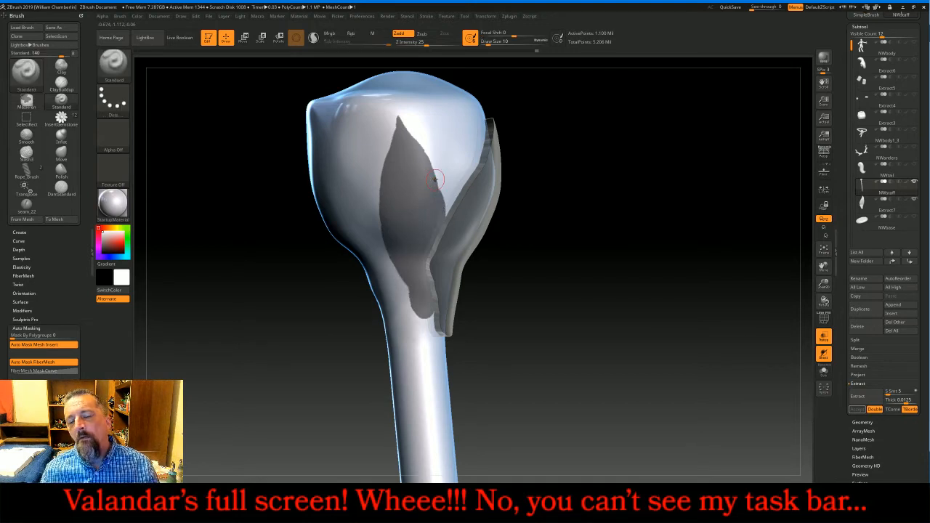
Extract the second masked leaf at thickness 0.0125 and clear the mask on the new piece
drag(679, 348, 651, 346)
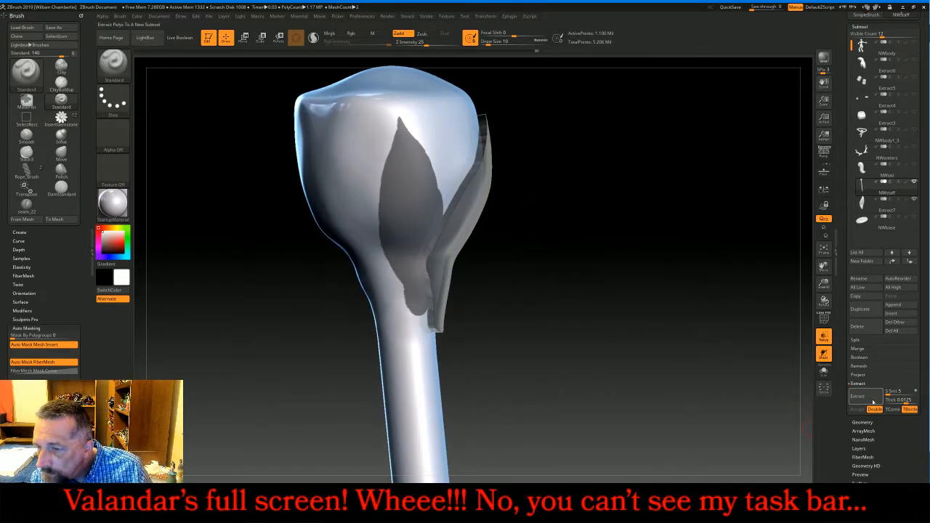
click(859, 396)
click(858, 409)
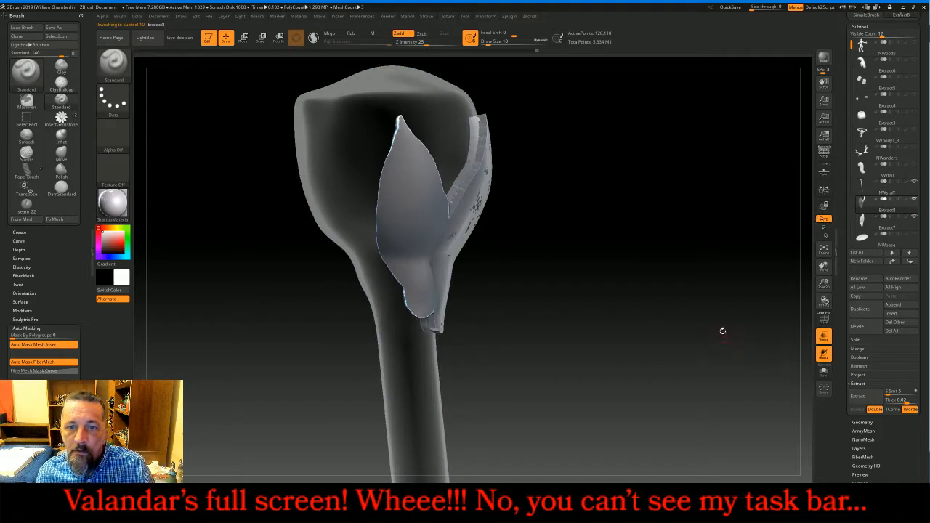
ctrl+click(734, 267)
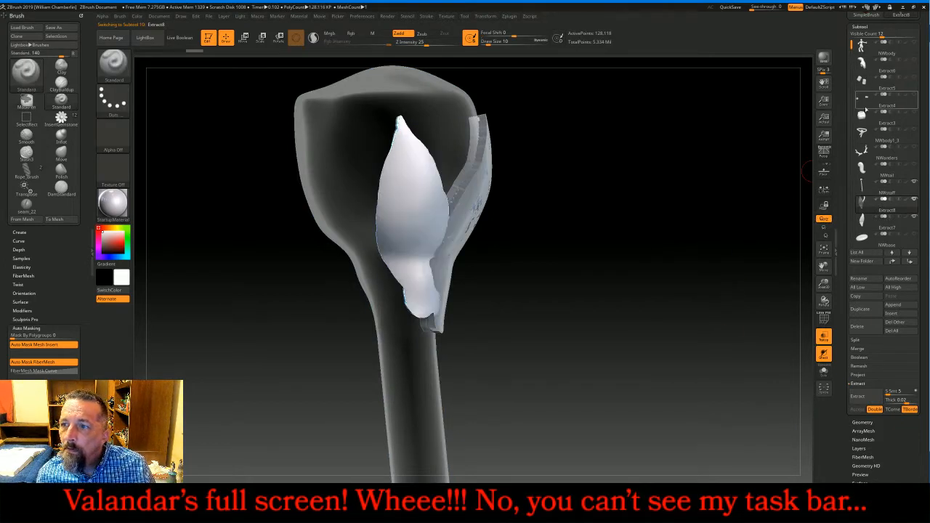
Delete the second extracted leaf's subtool and reselect the staff with its leaf mask cleared
click(870, 191)
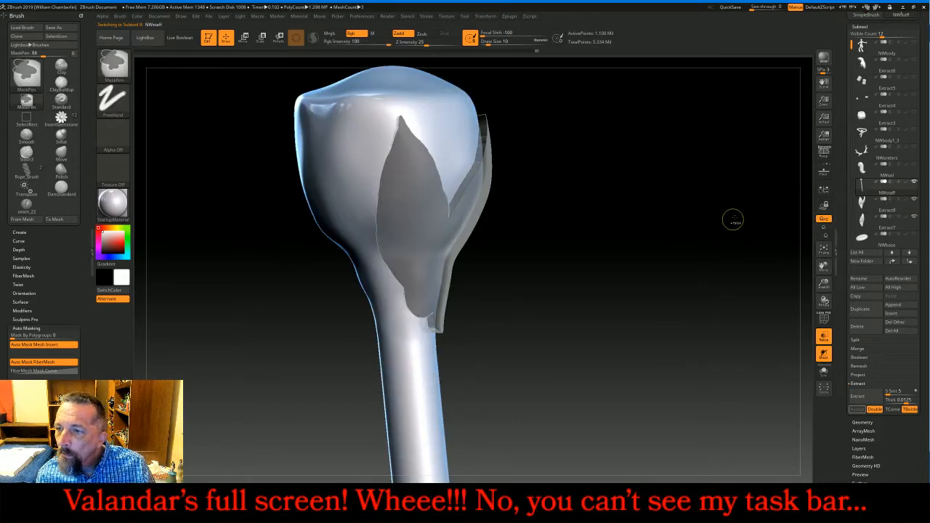
click(863, 204)
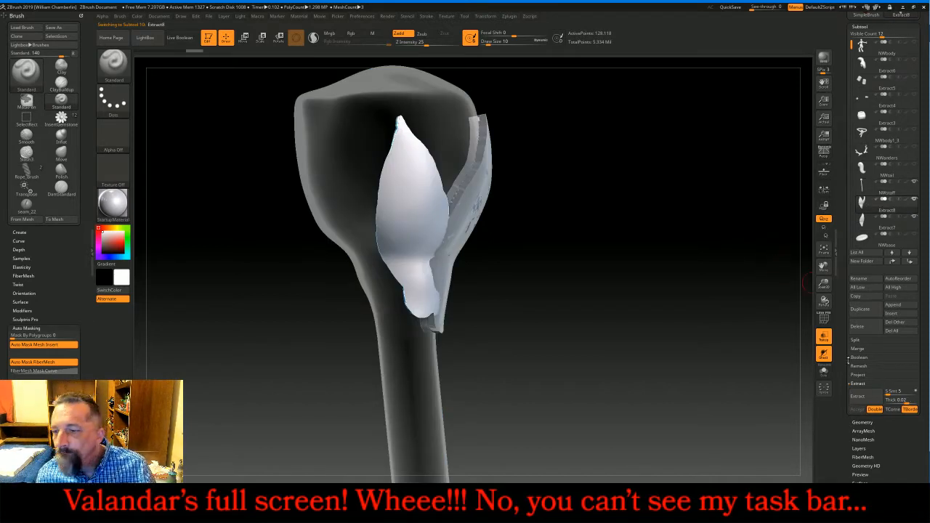
click(859, 326)
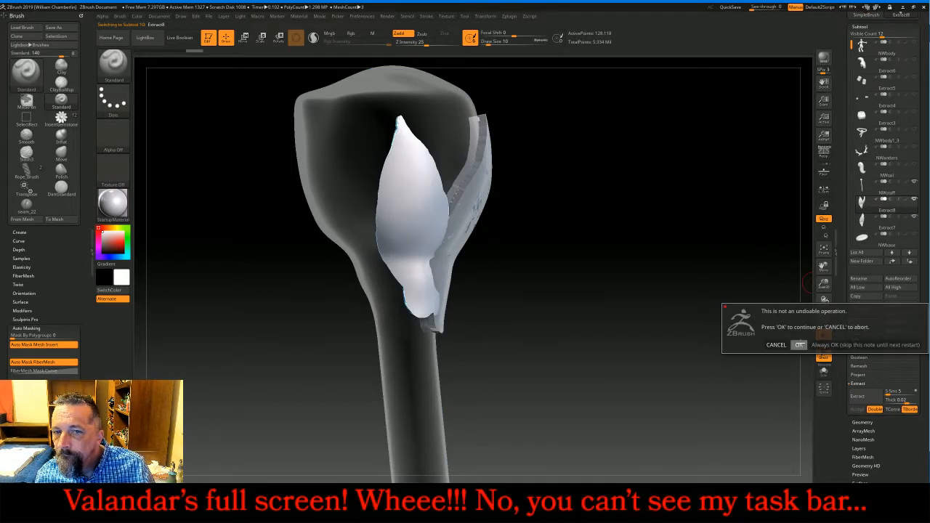
click(799, 345)
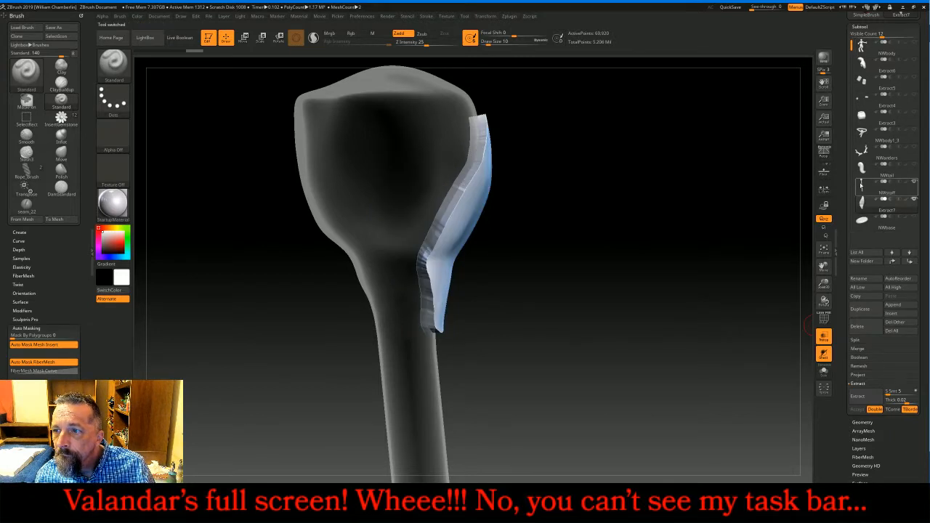
click(863, 190)
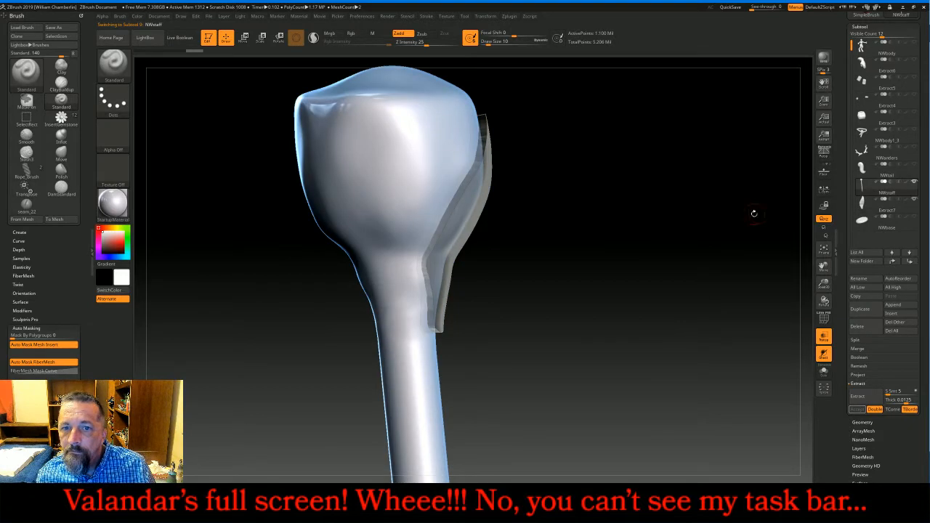
click(539, 52)
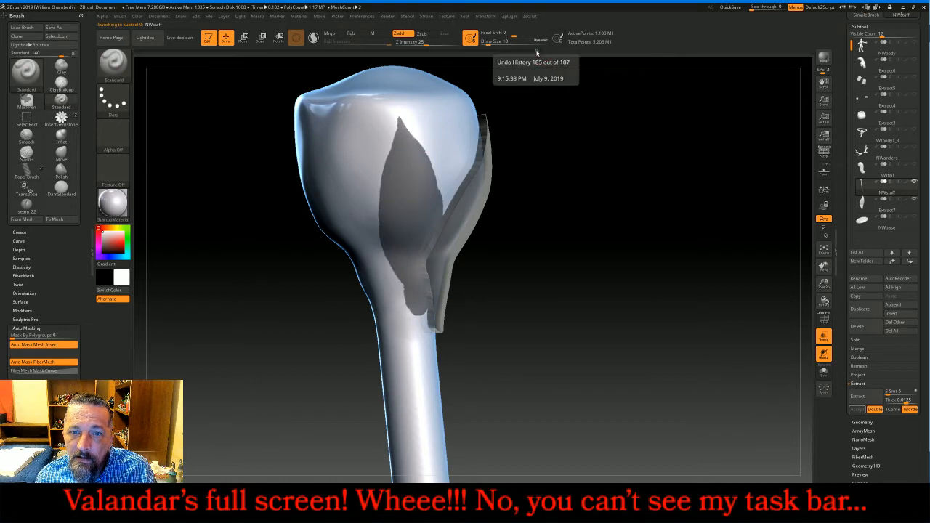
click(542, 52)
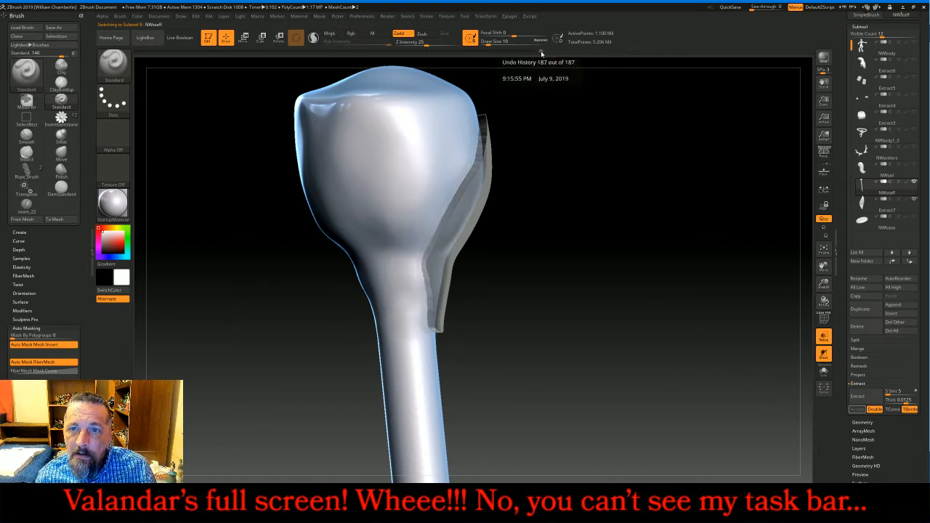
Mask a new second leaf on the staff head, overlapping the first leaf's edge and running down to the shaft, and fill its interior
drag(603, 201, 591, 200)
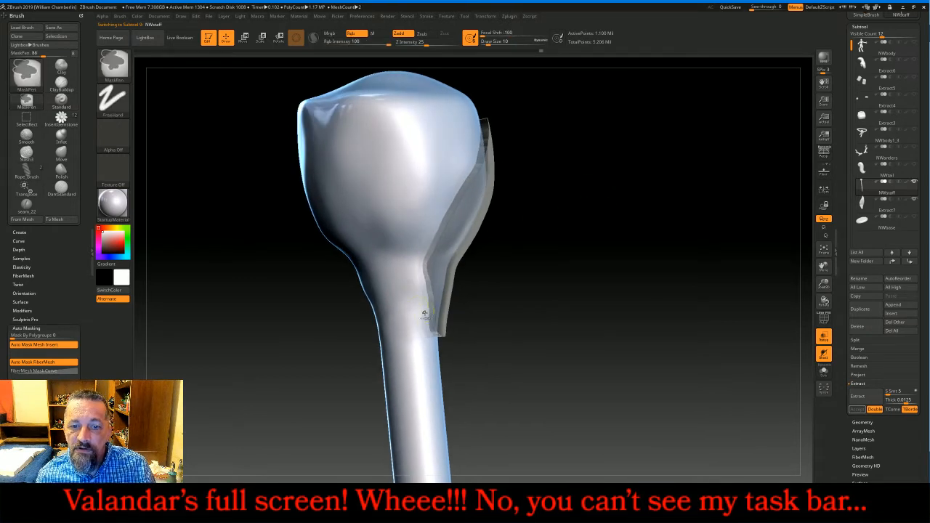
ctrl+drag(424, 321, 430, 295)
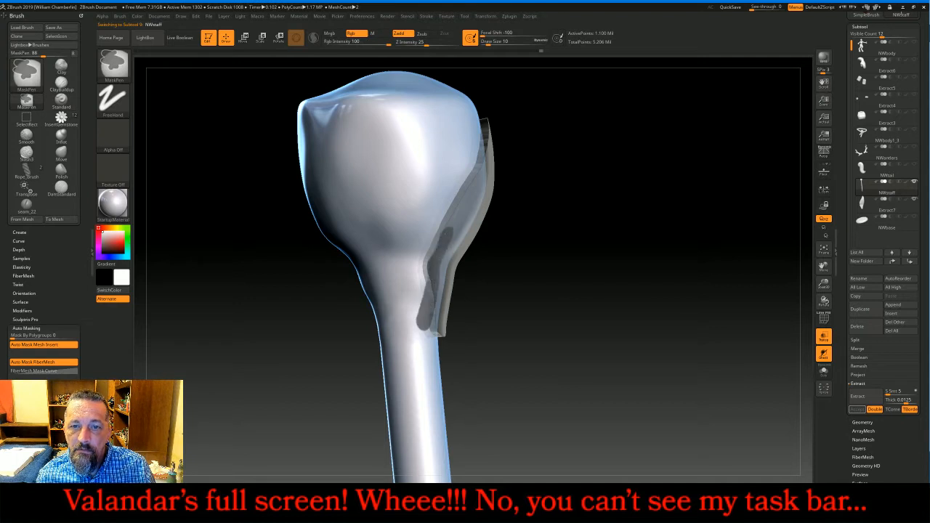
mouse_move(446, 233)
ctrl+mouse_down()
mouse_move(432, 118)
mouse_move(391, 155)
mouse_move(375, 189)
mouse_move(390, 273)
mouse_move(407, 308)
mouse_move(421, 304)
ctrl+mouse_up()
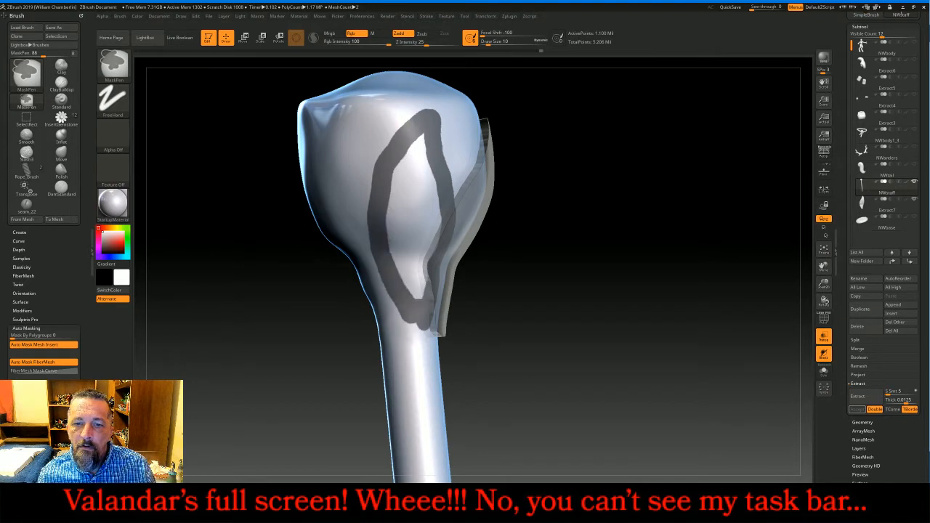
mouse_move(436, 251)
ctrl+mouse_down()
mouse_move(424, 142)
mouse_move(405, 158)
mouse_move(393, 196)
mouse_move(410, 213)
mouse_move(420, 263)
mouse_move(412, 292)
mouse_move(396, 218)
mouse_move(409, 232)
ctrl+mouse_up()
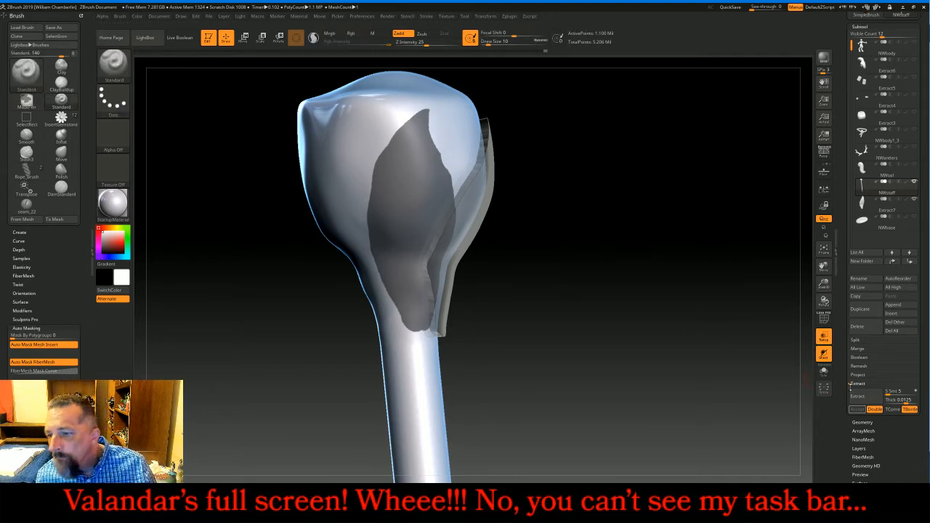
Extract the second leaf at thickness 0.0125 as a new subtool and clear the masks on it and the staff
click(857, 409)
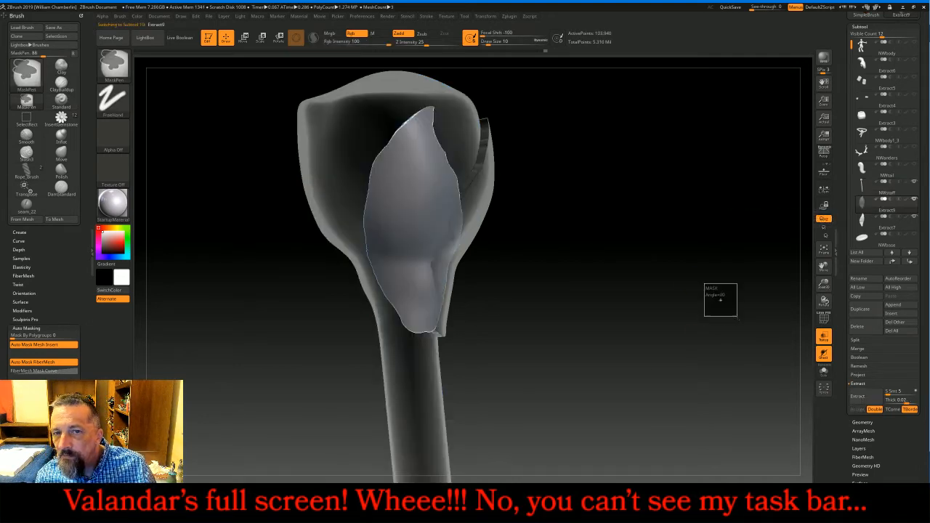
ctrl+click(720, 300)
click(864, 187)
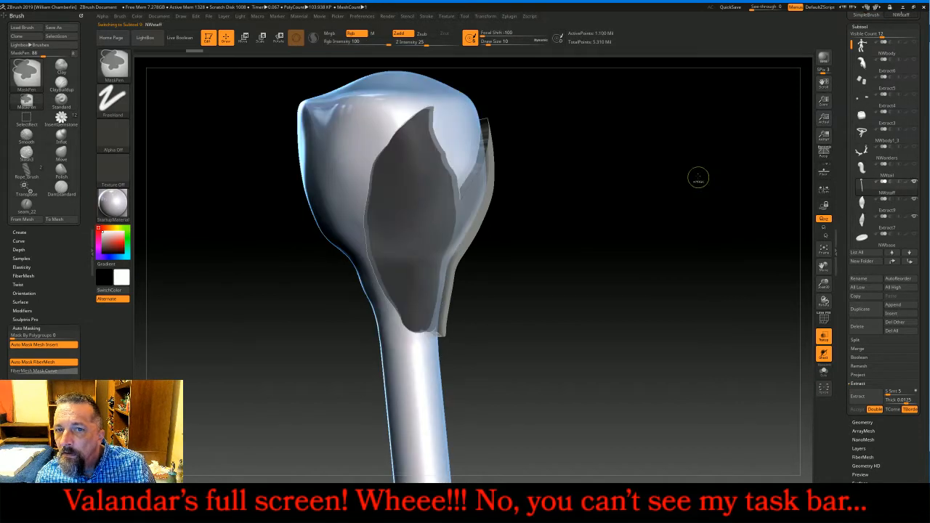
Pull the second leaf's overlapping edge outward over the first leaf with the Move brush at draw size 65
click(865, 205)
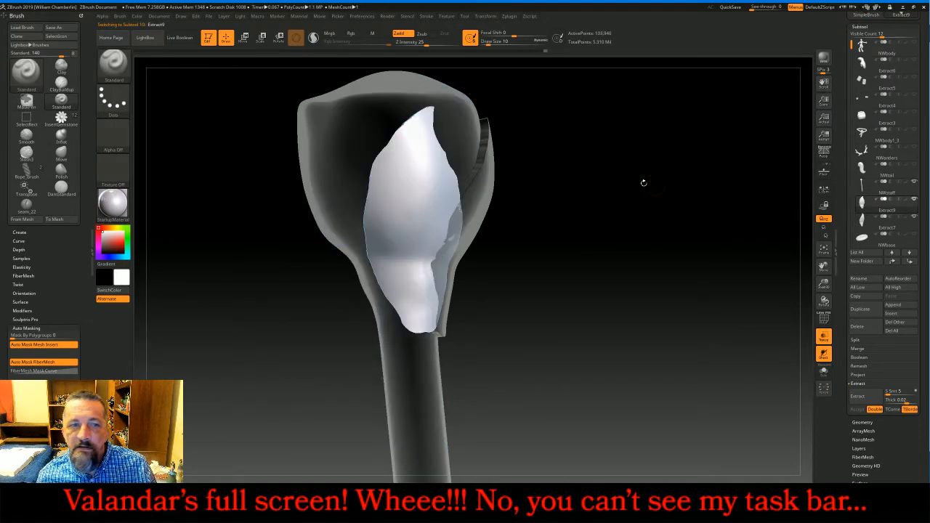
click(116, 64)
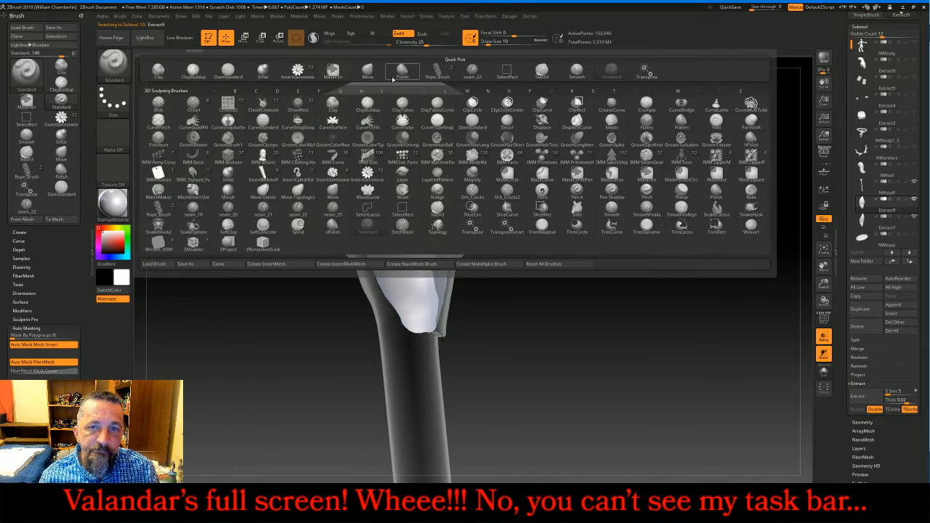
click(368, 70)
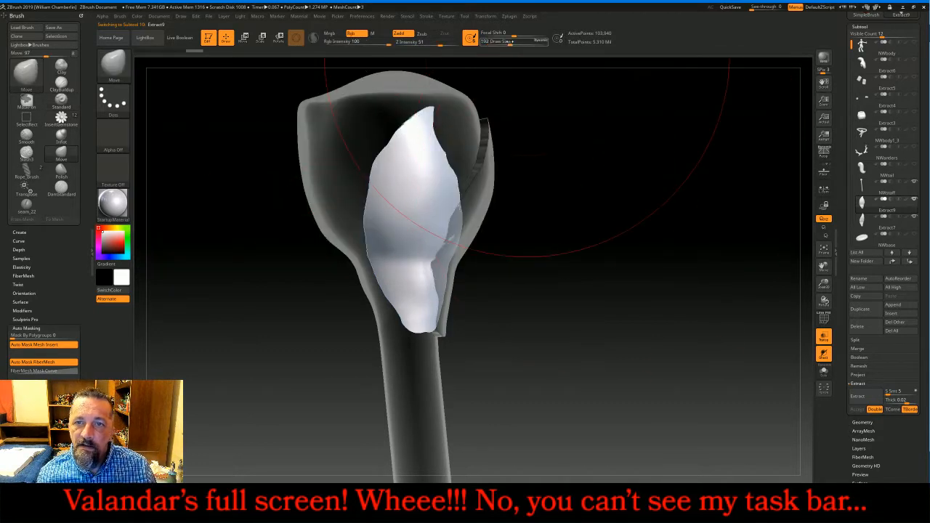
drag(508, 41, 501, 41)
drag(532, 200, 577, 189)
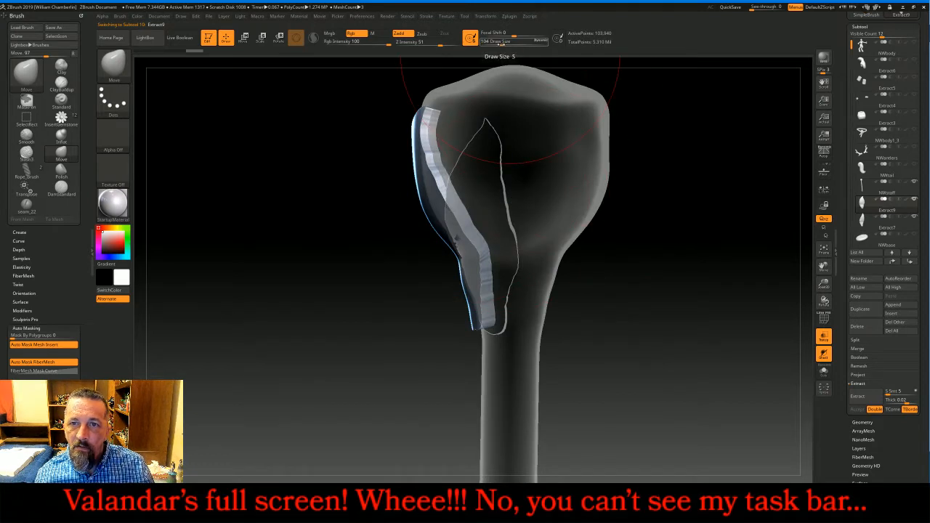
drag(500, 42, 497, 42)
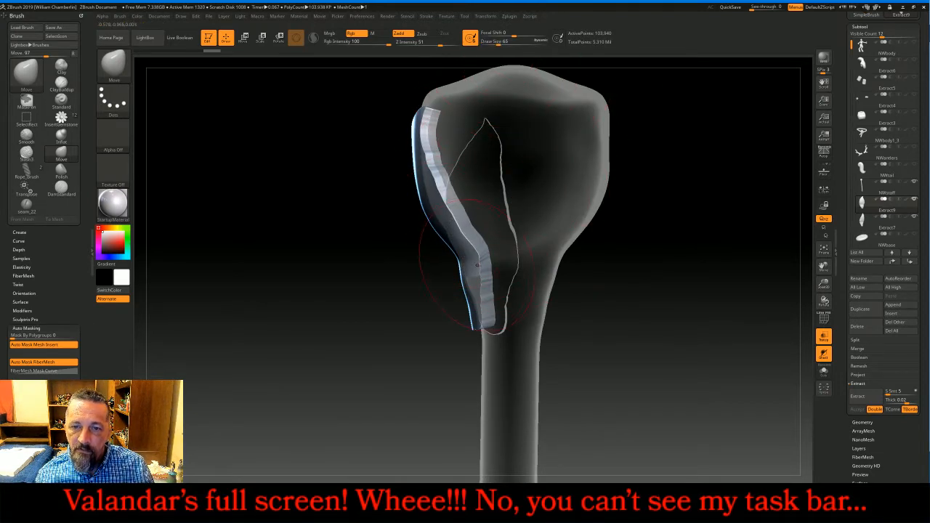
drag(478, 277, 472, 281)
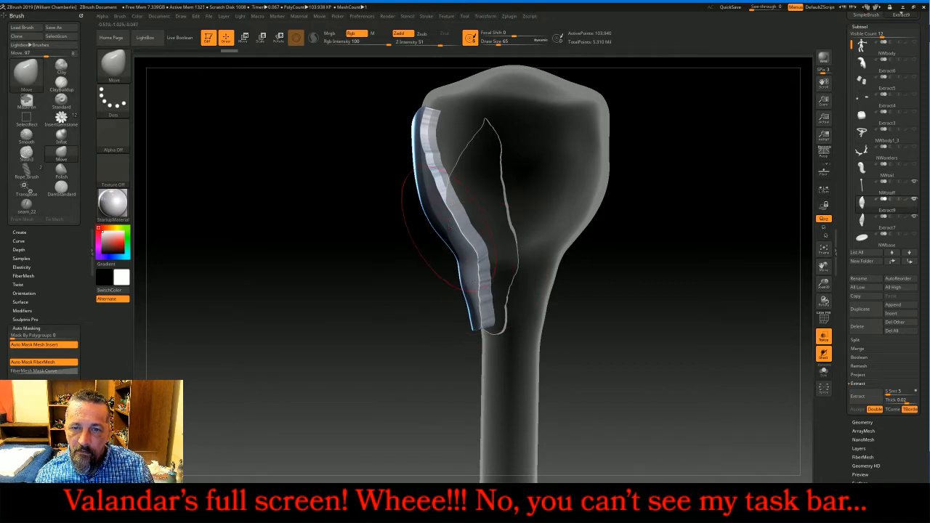
drag(446, 217, 458, 241)
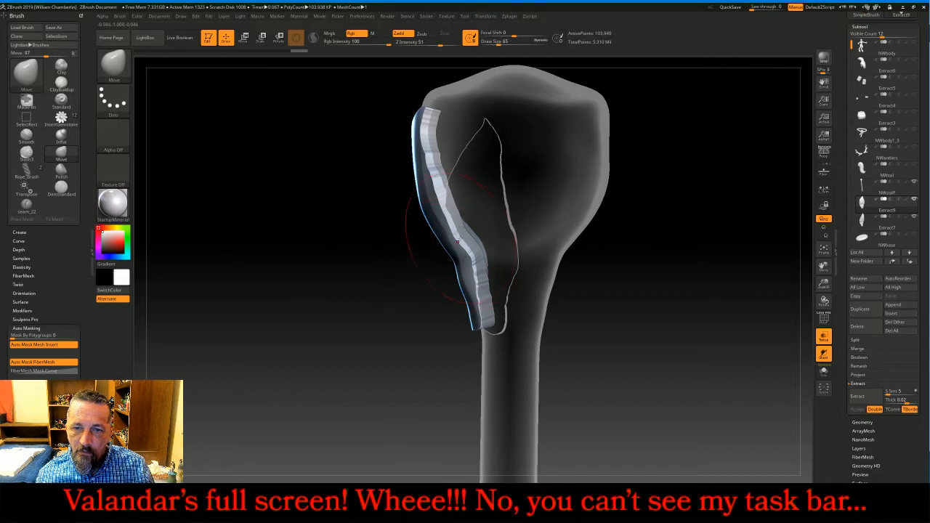
Reselect the staff with the Standard brush and mask a filled third leaf beside the second, overlapping its lower edge
drag(587, 322, 647, 295)
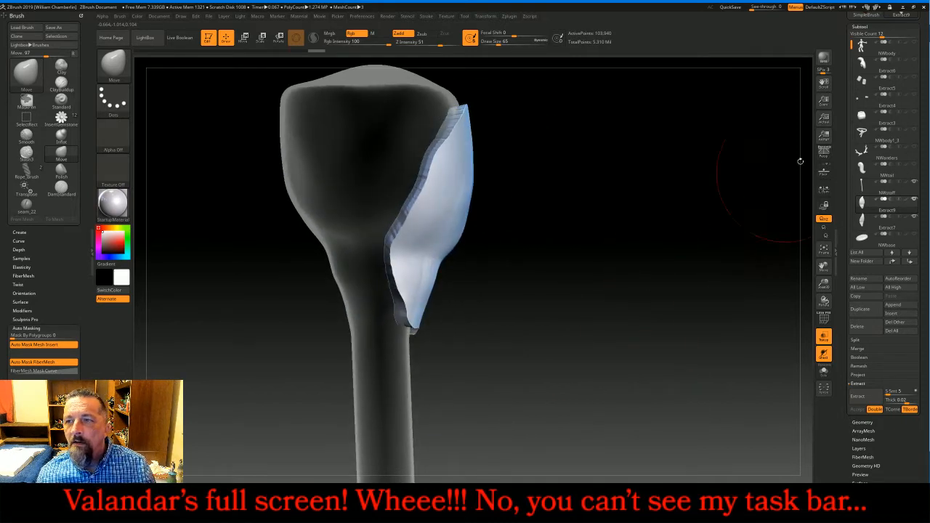
click(872, 187)
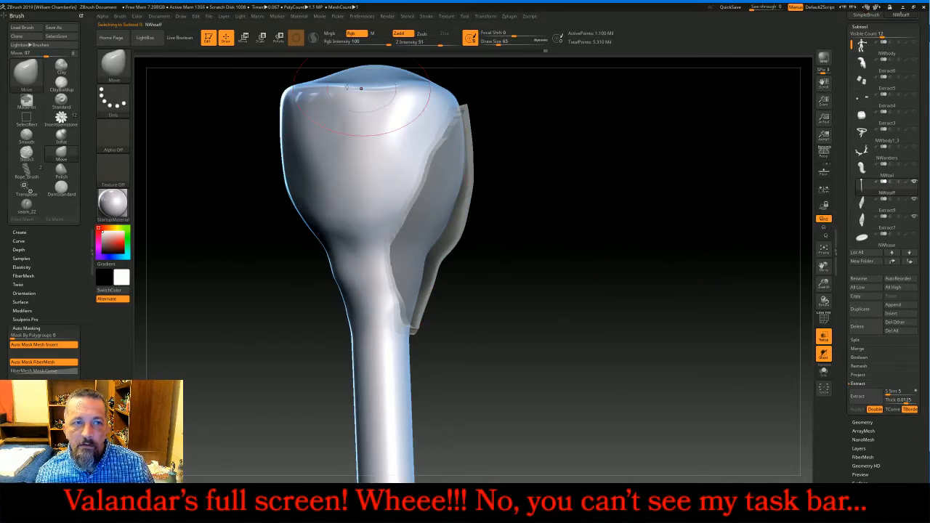
click(112, 64)
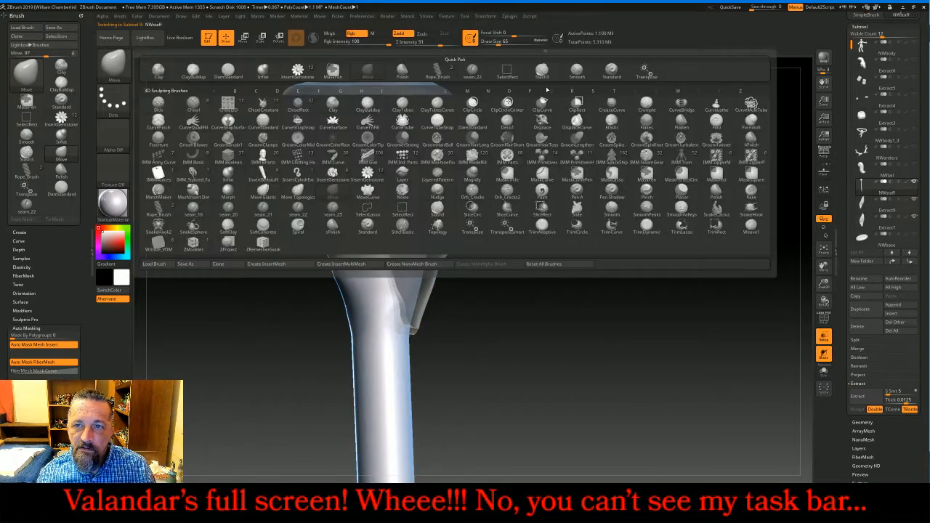
click(608, 71)
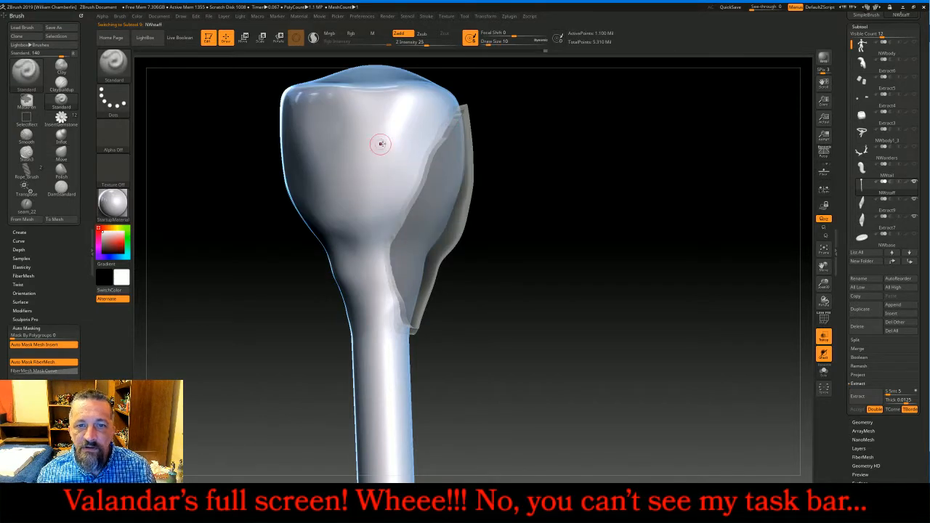
key(ctrl)
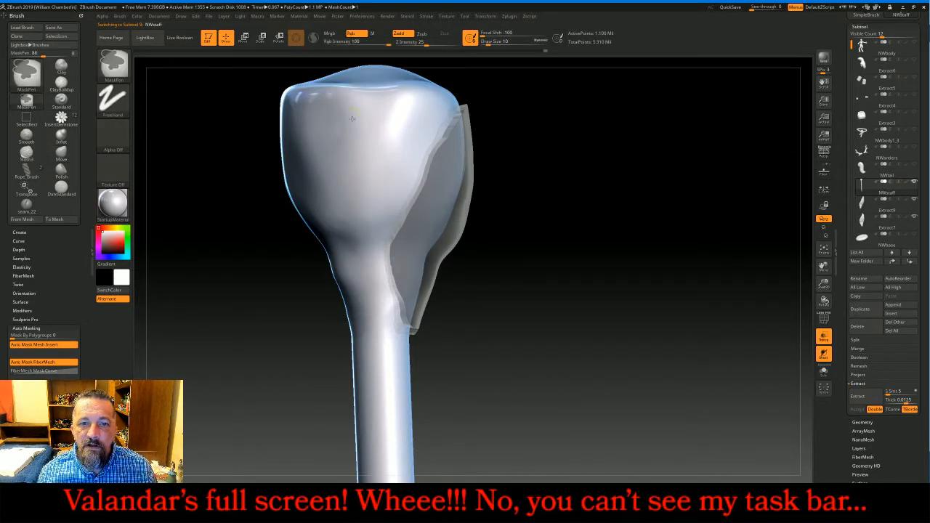
mouse_move(351, 118)
ctrl+mouse_down()
mouse_move(387, 152)
mouse_move(409, 221)
mouse_move(390, 311)
mouse_move(350, 225)
mouse_move(348, 127)
mouse_move(369, 154)
mouse_move(385, 207)
mouse_move(388, 284)
ctrl+mouse_up()
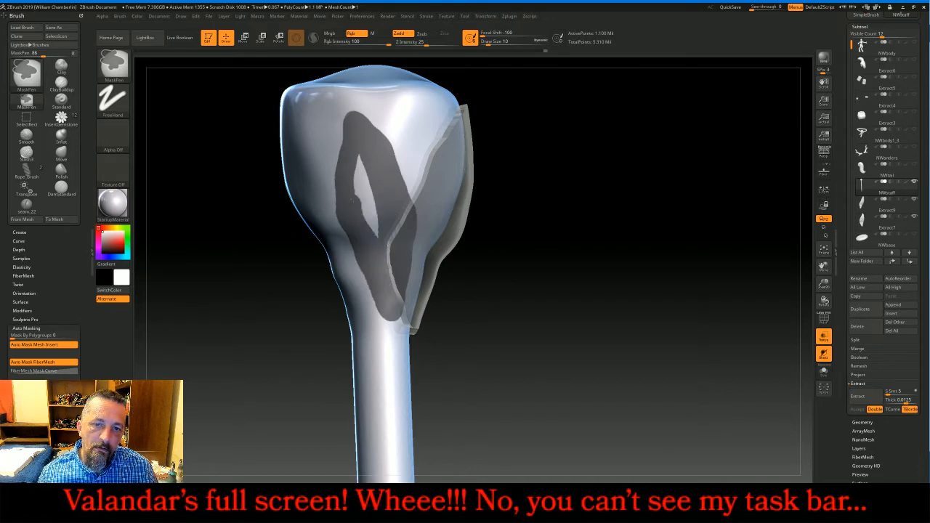
ctrl+drag(366, 168, 373, 227)
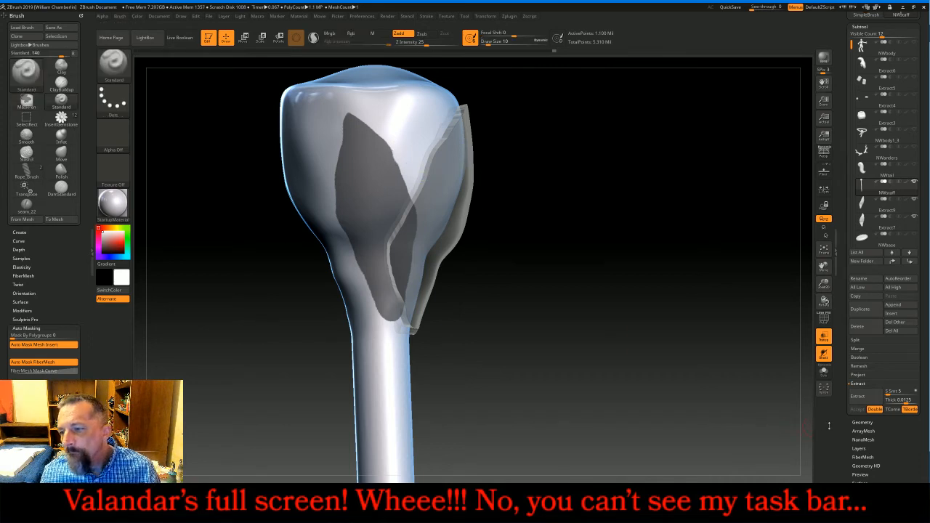
Extract the third leaf at thickness 0.0125 as a new subtool and clear the masks on it and the staff
click(855, 410)
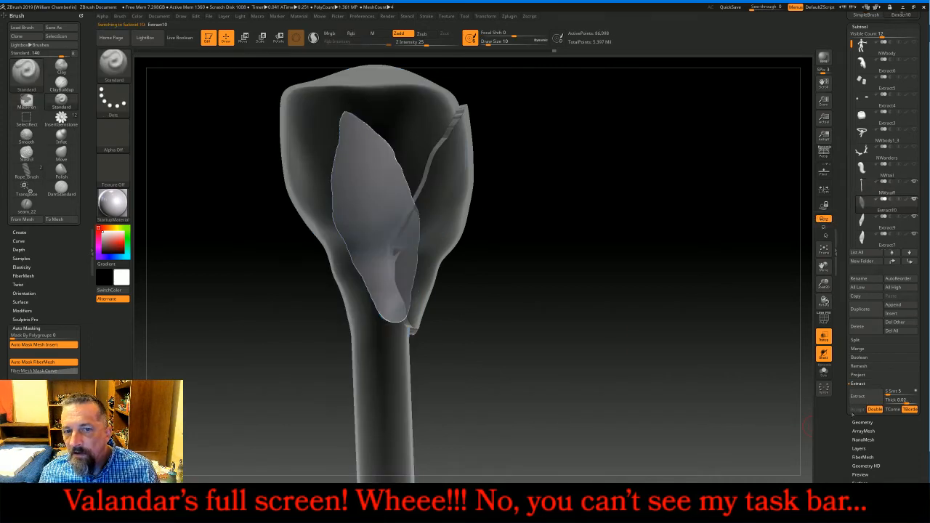
ctrl+click(649, 205)
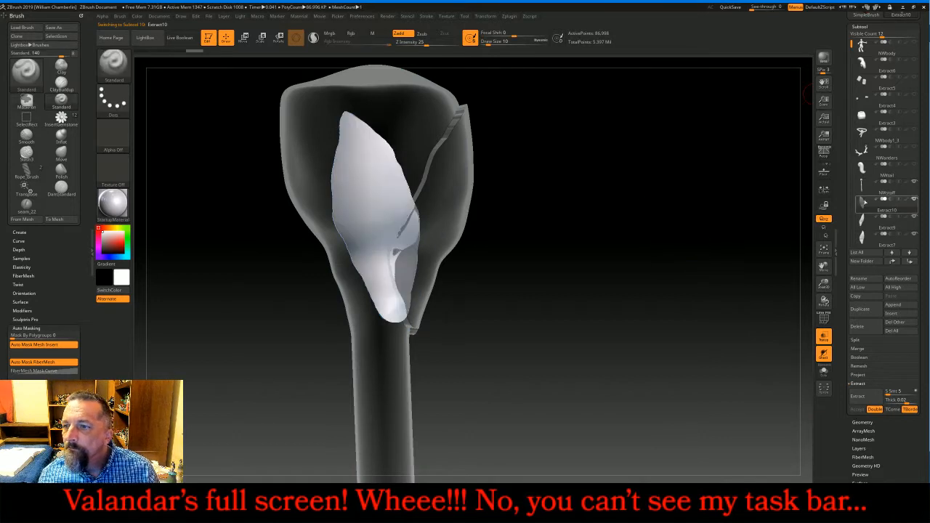
click(864, 190)
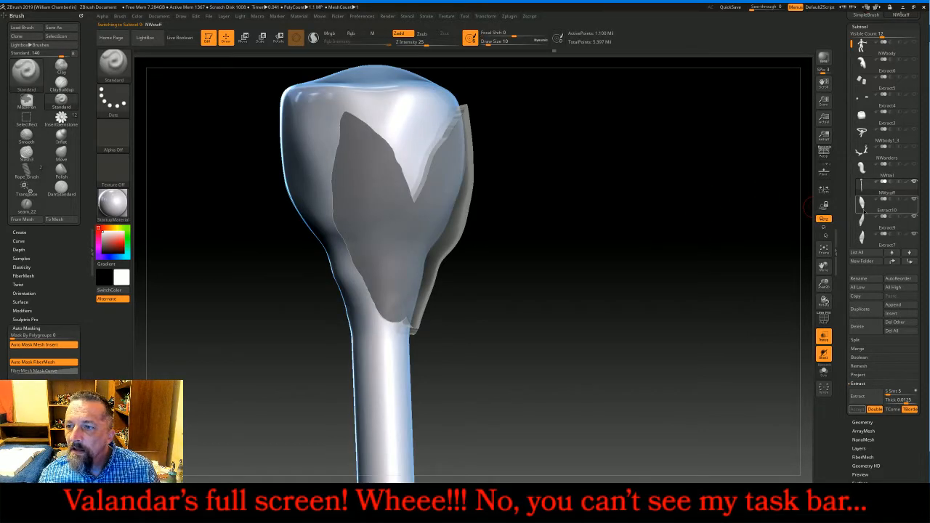
Reshape the third leaf with the Move brush at draw size 65, pulling its overlapping edge out over the second leaf
click(865, 209)
click(112, 62)
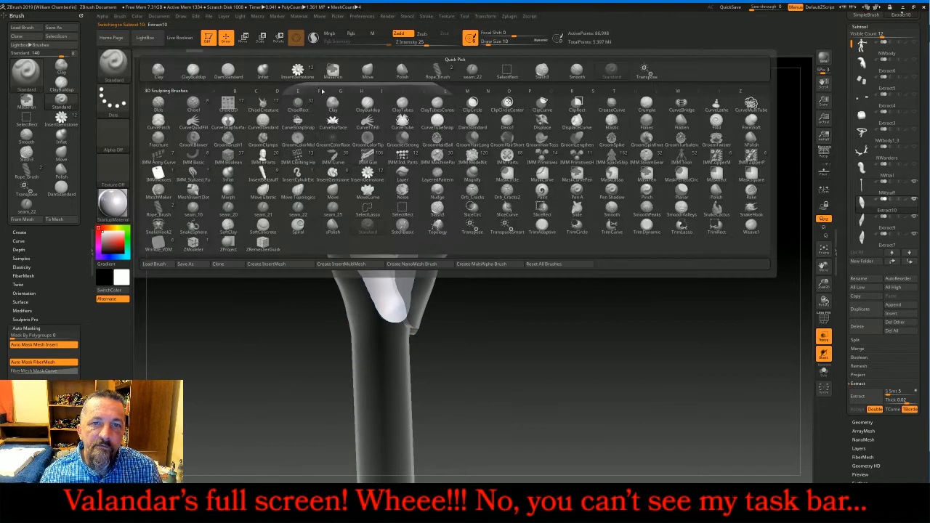
click(371, 76)
drag(656, 254, 587, 249)
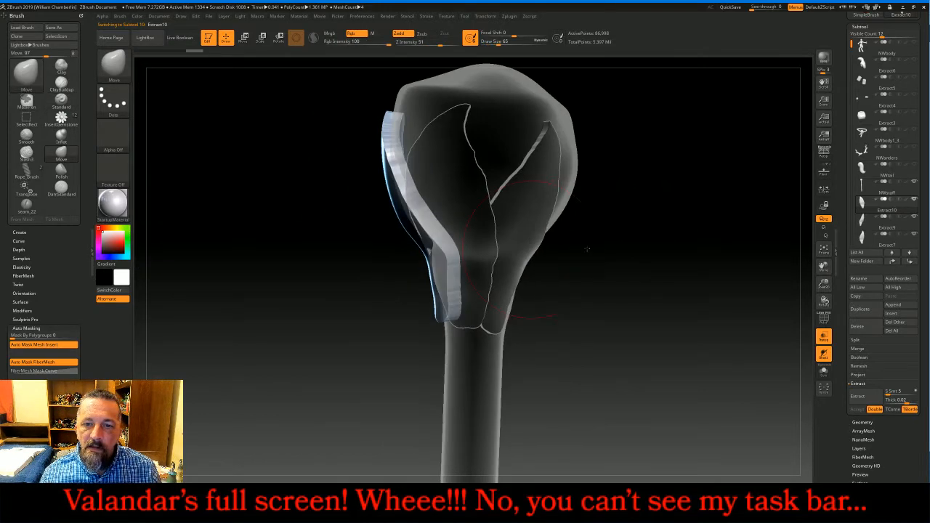
drag(439, 249, 428, 249)
mouse_move(418, 209)
mouse_down()
mouse_move(412, 214)
mouse_move(433, 266)
mouse_up()
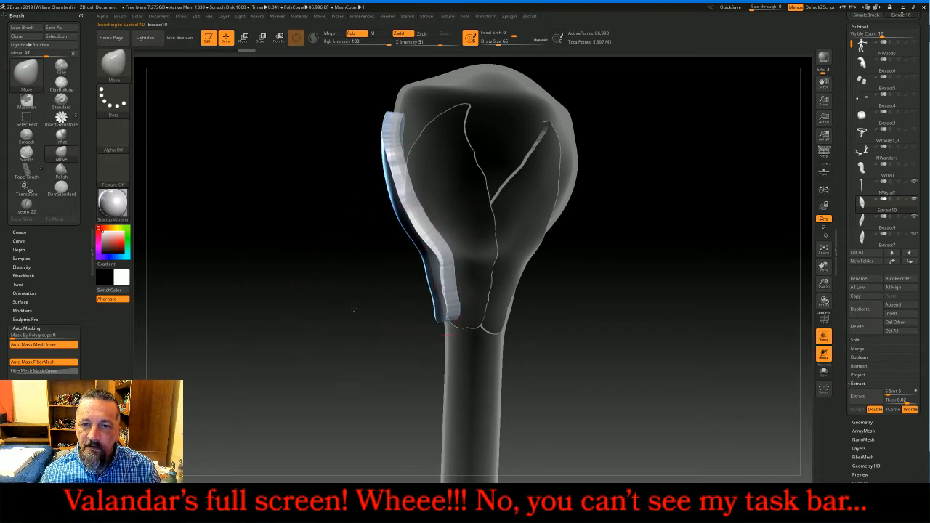
Reselect the staff with the Standard brush and mask a filled, pointed fourth leaf overlapping the third leaf's edge
drag(391, 294, 547, 310)
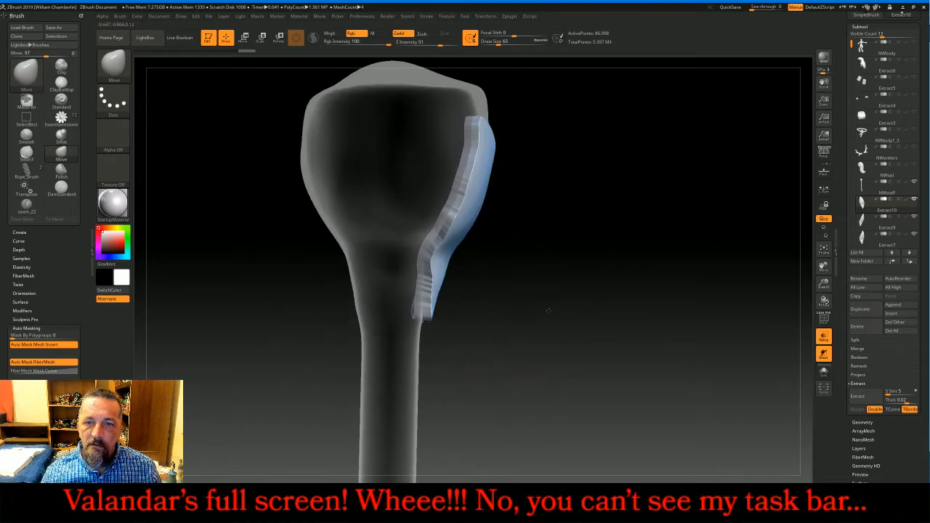
click(858, 190)
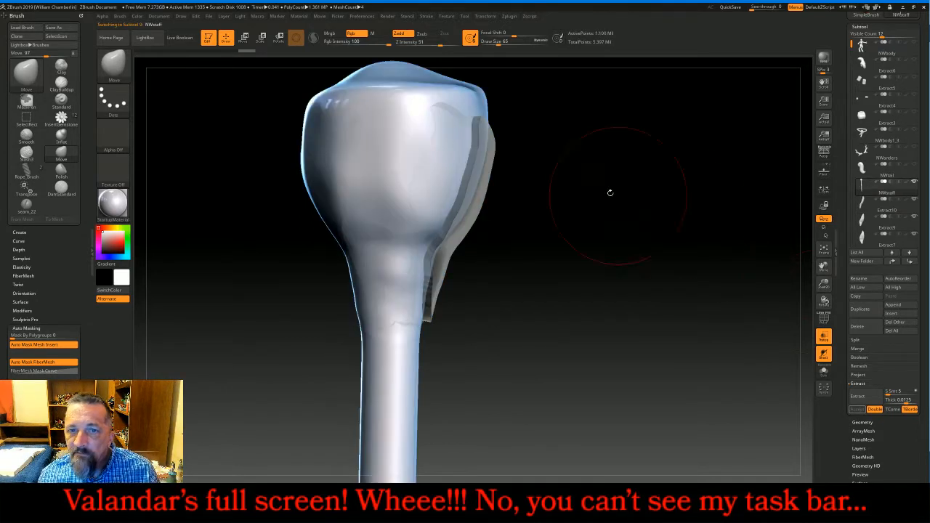
click(112, 69)
click(609, 77)
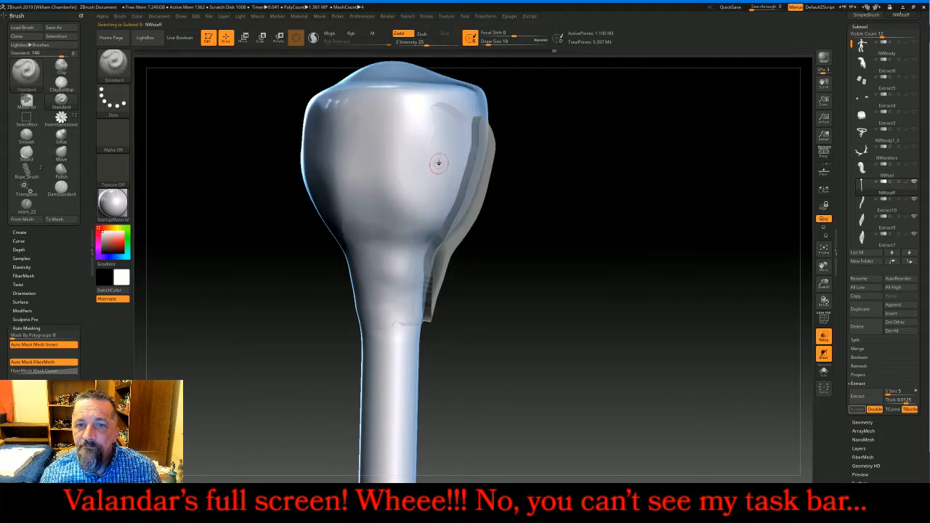
key(ctrl)
ctrl+drag(401, 119, 439, 200)
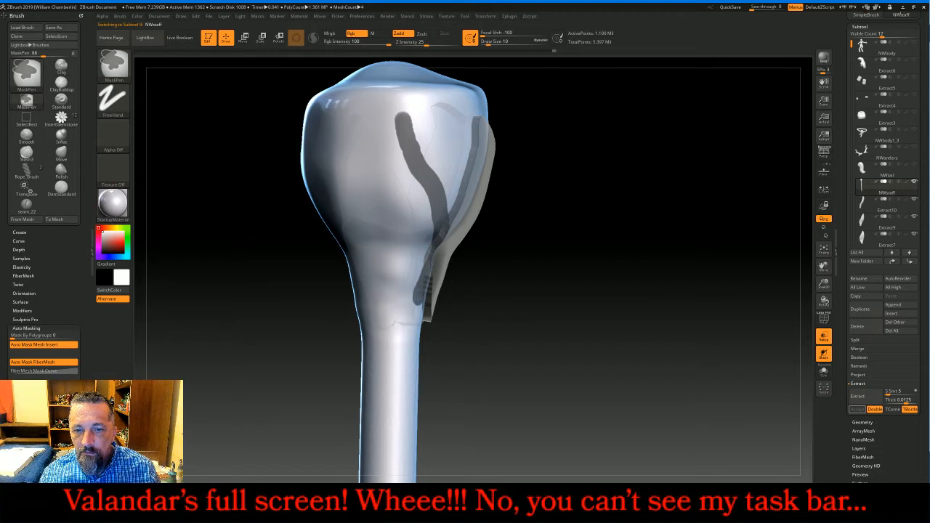
mouse_move(418, 301)
ctrl+mouse_down()
mouse_move(408, 318)
mouse_move(389, 311)
mouse_move(364, 248)
mouse_move(361, 211)
mouse_move(398, 129)
mouse_move(424, 231)
mouse_move(405, 308)
mouse_move(379, 207)
mouse_move(394, 178)
mouse_move(407, 207)
mouse_move(404, 247)
mouse_move(394, 226)
ctrl+mouse_up()
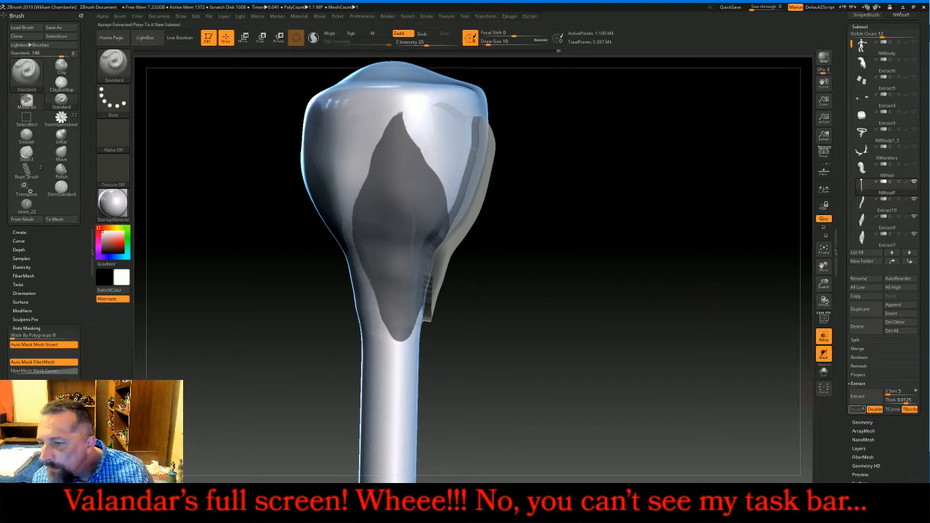
Extract the fourth leaf at thickness 0.0125 as a new subtool and clear the masks on it and the staff
click(857, 396)
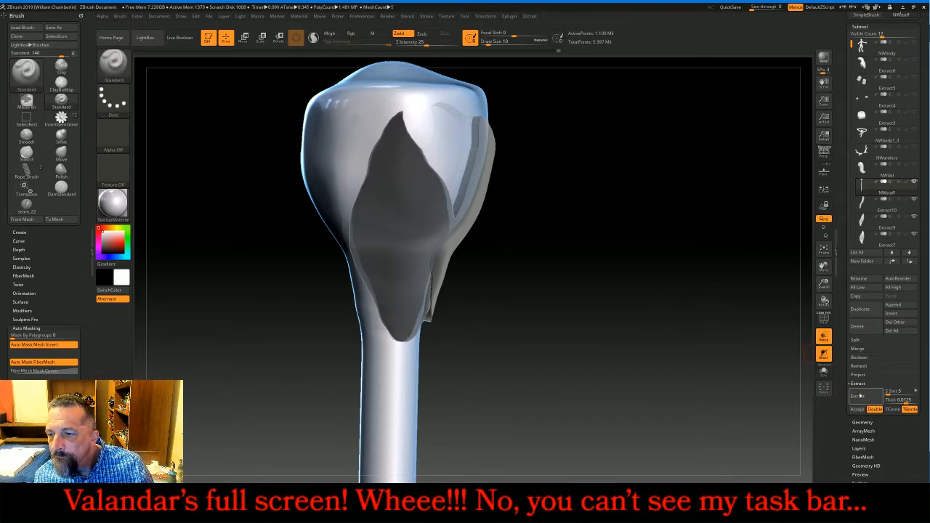
click(856, 410)
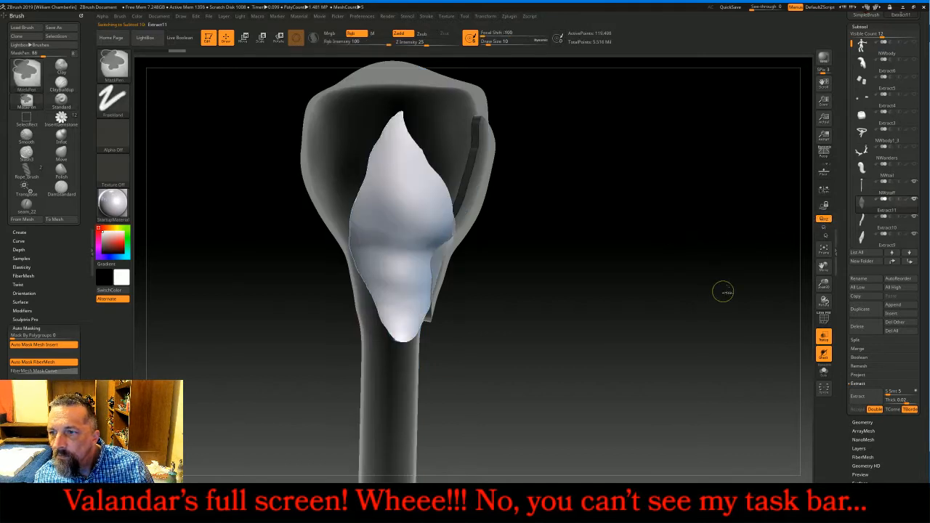
click(888, 190)
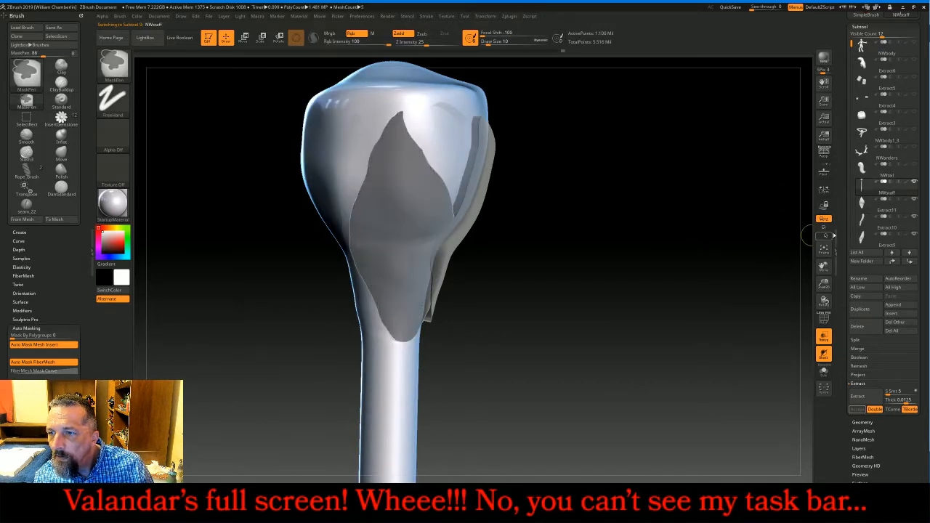
Reshape the fourth leaf with the Move brush at draw size 65, pulling its overlapping edge out over the neighbouring leaf
click(887, 210)
click(112, 64)
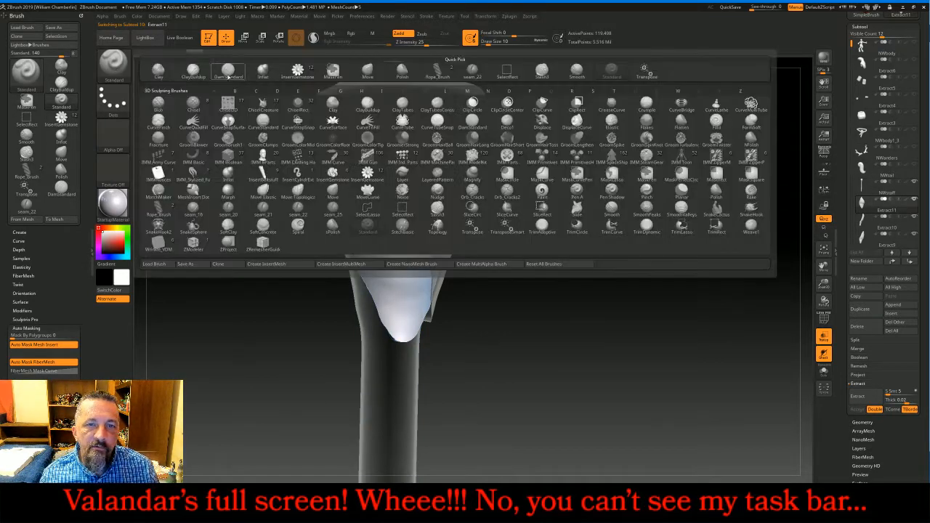
click(360, 80)
mouse_move(601, 253)
mouse_down()
mouse_move(535, 239)
mouse_move(490, 258)
mouse_move(458, 238)
mouse_move(468, 191)
mouse_move(436, 287)
mouse_move(422, 218)
mouse_move(409, 223)
mouse_move(435, 261)
mouse_move(426, 275)
mouse_up()
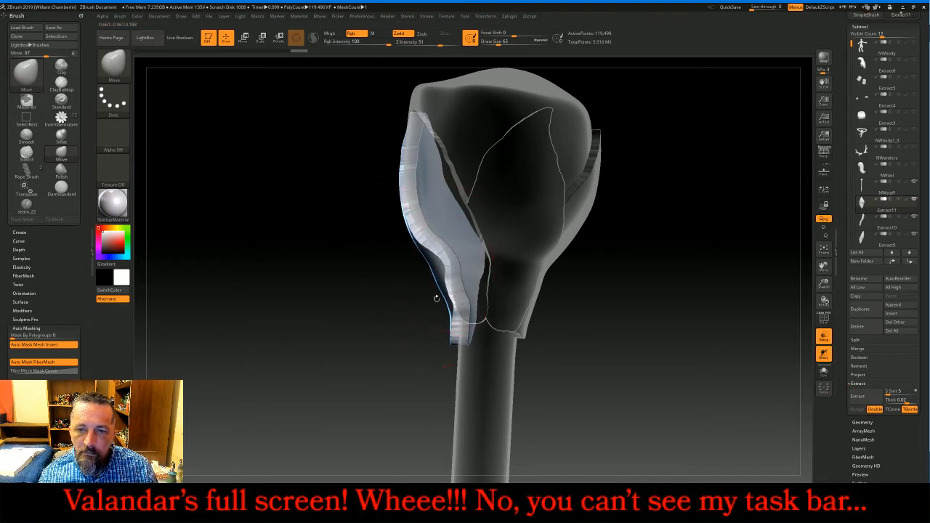
mouse_move(396, 320)
mouse_down()
mouse_move(546, 337)
mouse_move(621, 318)
mouse_up()
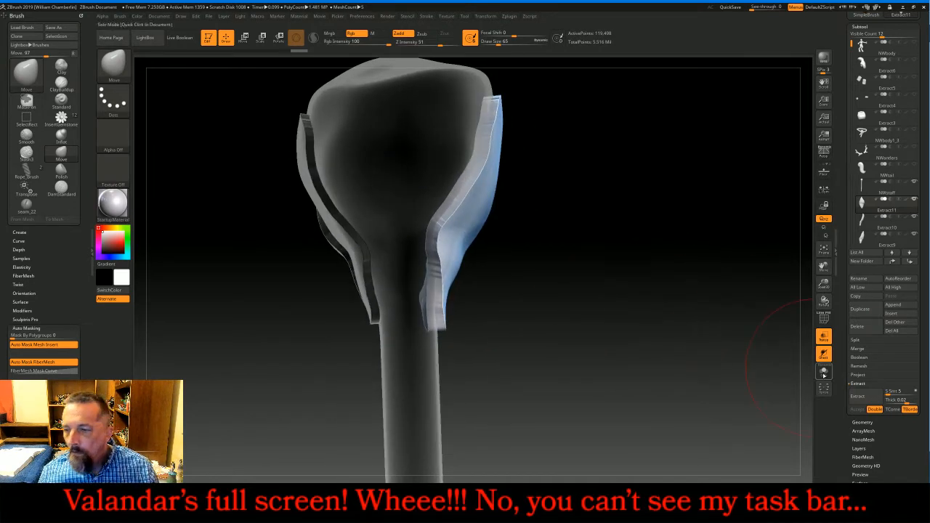
Reselect the staff with the Standard brush and mask a pointed fifth leaf outline across the remaining gap in the ring
click(890, 252)
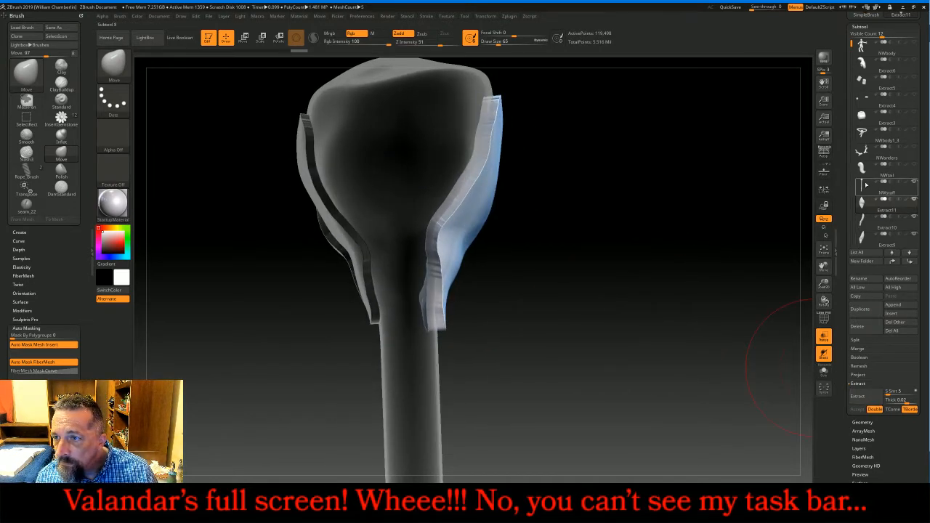
click(113, 64)
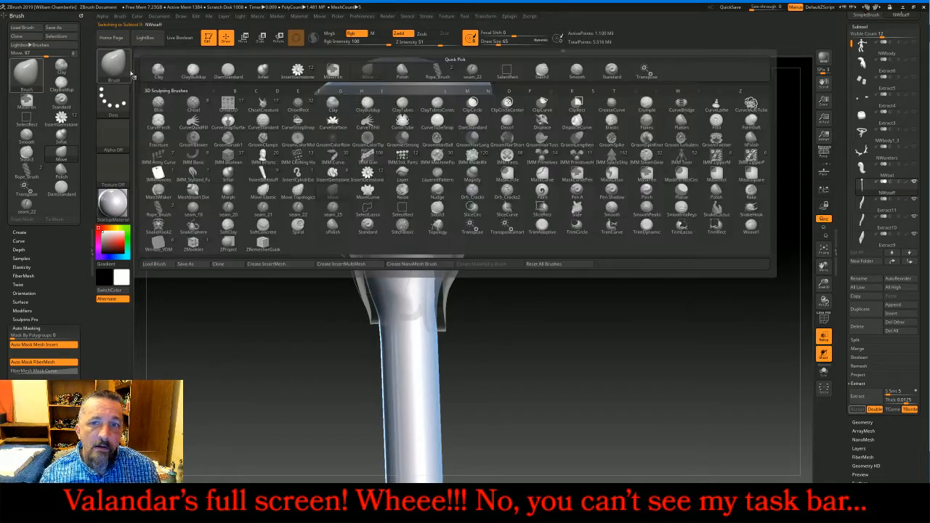
click(613, 73)
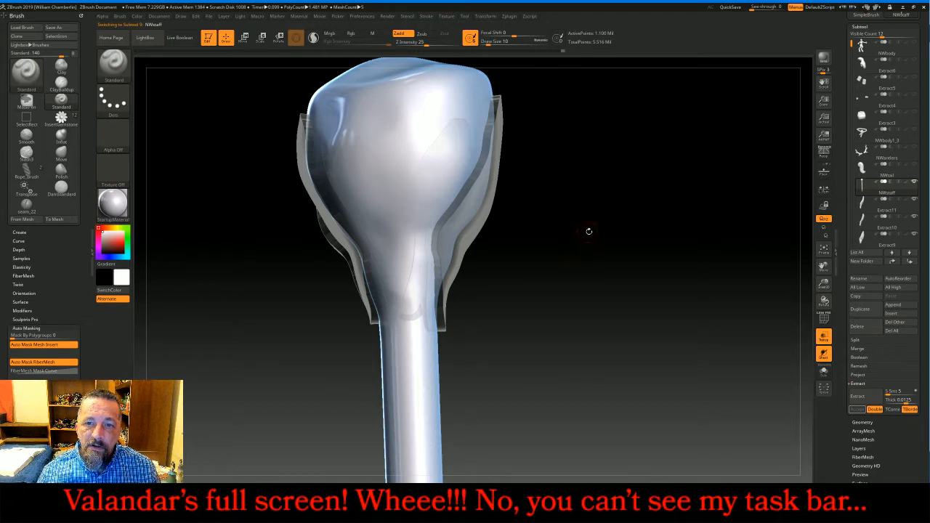
drag(588, 230, 584, 227)
key(ctrl)
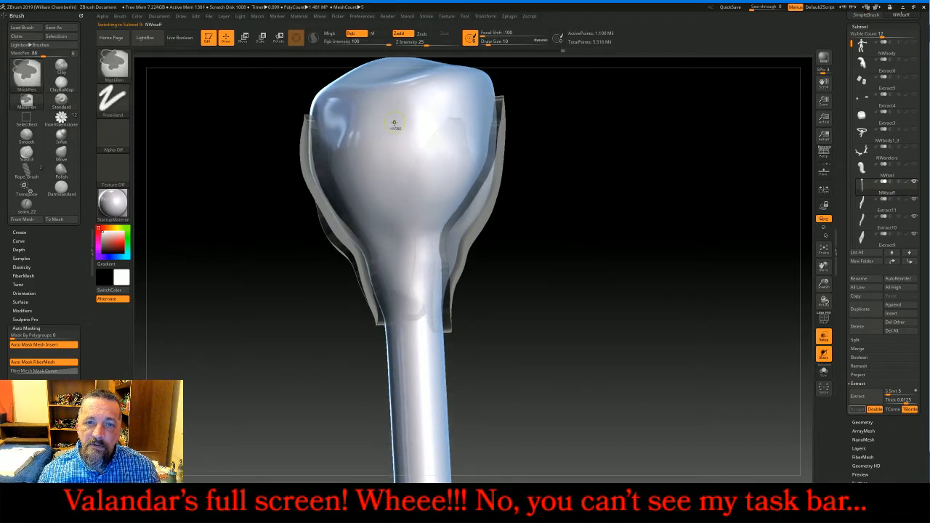
mouse_move(398, 118)
ctrl+mouse_down()
mouse_move(375, 139)
mouse_move(369, 245)
ctrl+mouse_up()
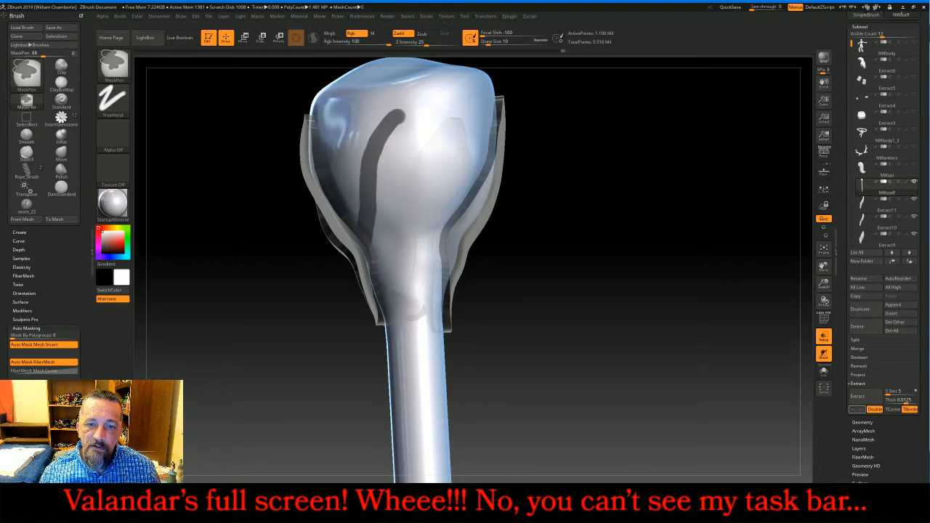
mouse_move(396, 310)
ctrl+mouse_down()
mouse_move(415, 319)
mouse_move(430, 308)
mouse_move(439, 276)
ctrl+mouse_up()
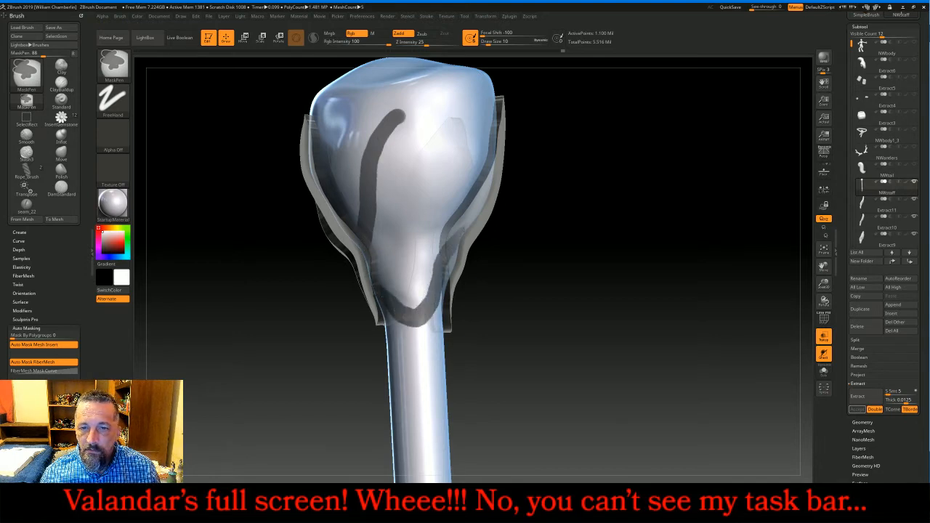
mouse_move(476, 202)
ctrl+mouse_down()
mouse_move(416, 138)
mouse_move(411, 106)
ctrl+mouse_up()
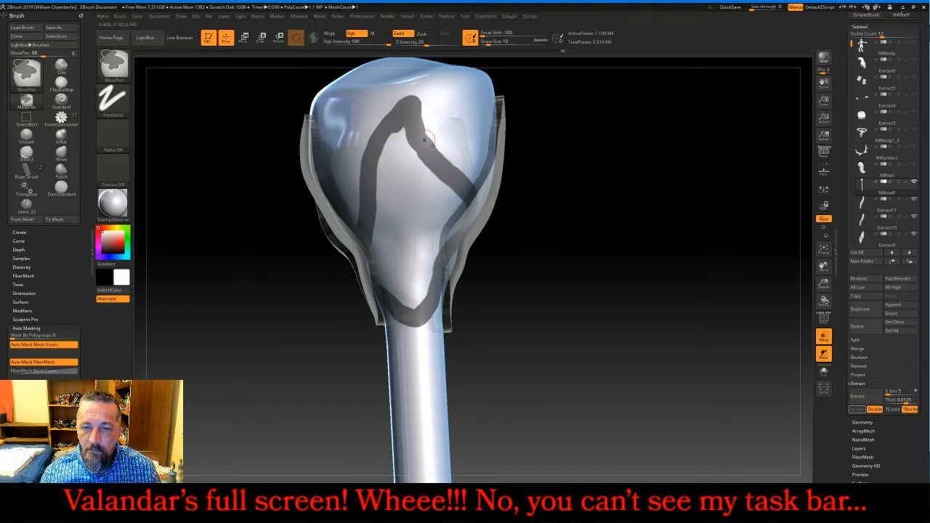
Widen the fifth leaf's mask along one side so its edge overlaps the neighbouring leaf, erasing the excess mask there
drag(574, 226, 592, 212)
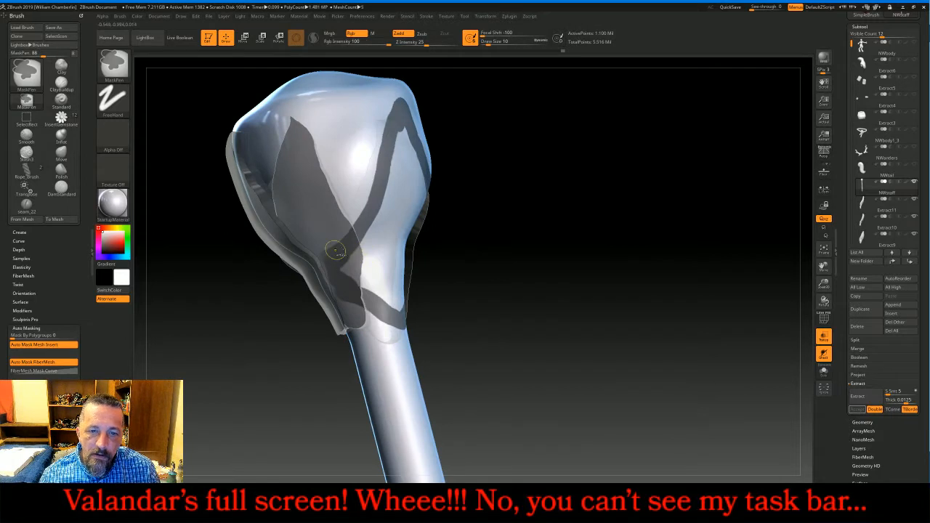
right_drag(339, 251, 393, 239)
ctrl+drag(354, 235, 364, 279)
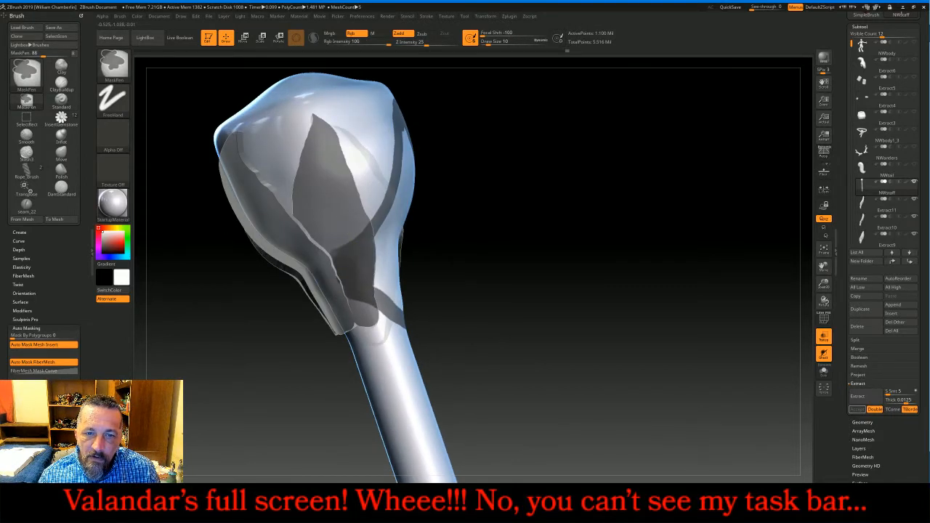
ctrl+alt+drag(345, 242, 354, 293)
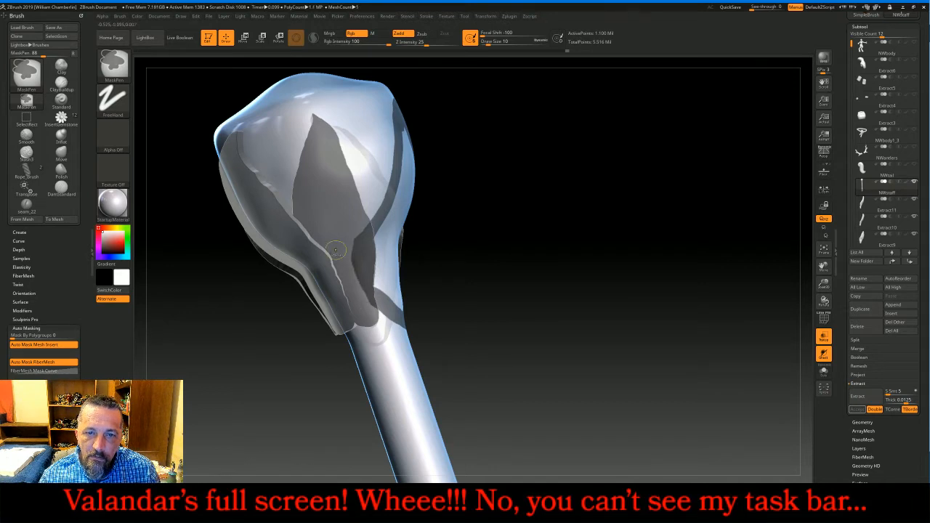
drag(555, 254, 465, 261)
mouse_move(387, 290)
ctrl+mouse_down()
mouse_move(393, 229)
mouse_move(420, 149)
ctrl+mouse_up()
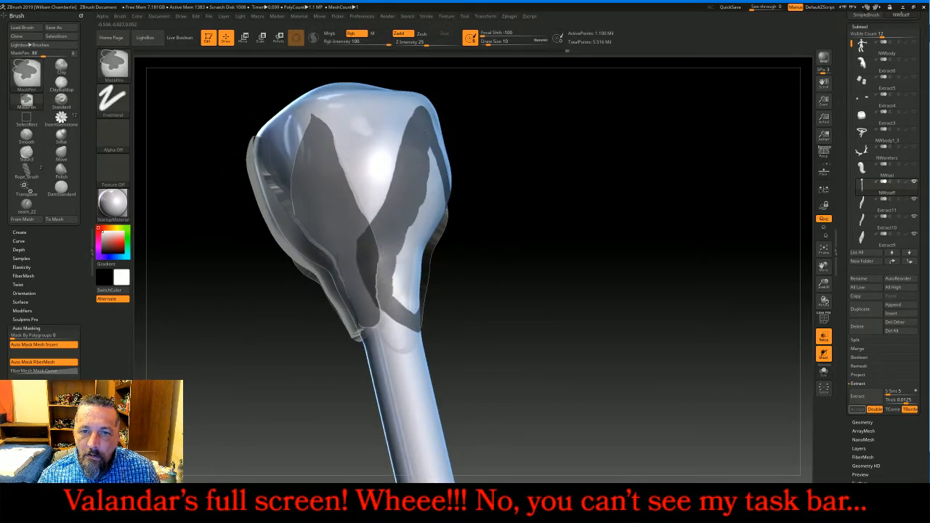
Fill the inside of the fifth leaf's mask and trim its opposite edge where it overlaps the adjacent leaf
drag(544, 222, 488, 218)
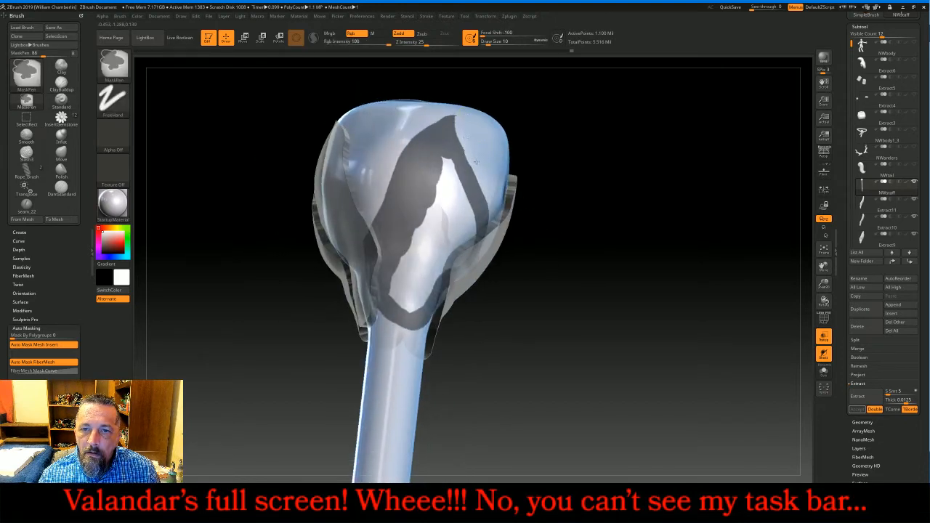
mouse_move(465, 170)
ctrl+mouse_down()
mouse_move(443, 183)
mouse_move(448, 209)
mouse_move(397, 296)
ctrl+mouse_up()
ctrl+drag(428, 257, 419, 304)
ctrl+drag(440, 251, 463, 195)
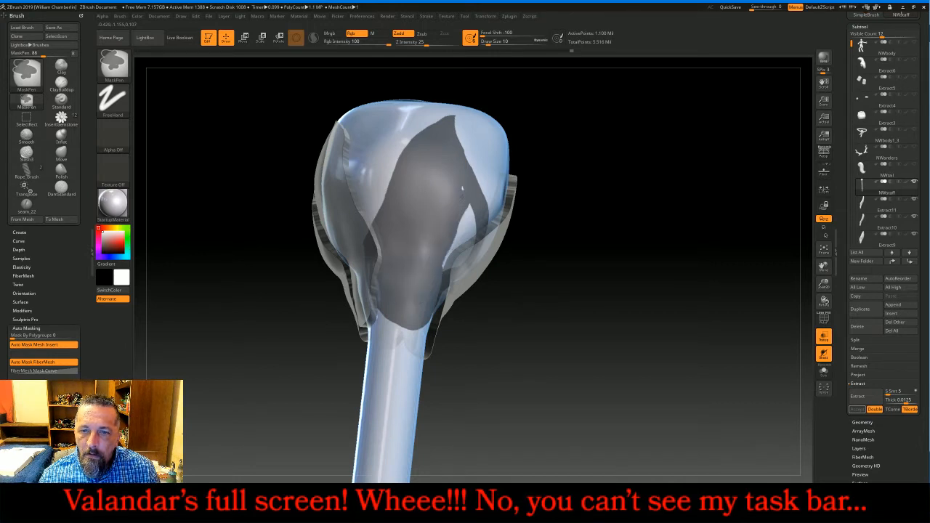
drag(546, 218, 509, 244)
mouse_move(459, 212)
ctrl+mouse_down()
mouse_move(473, 240)
mouse_move(462, 265)
mouse_move(455, 215)
ctrl+mouse_up()
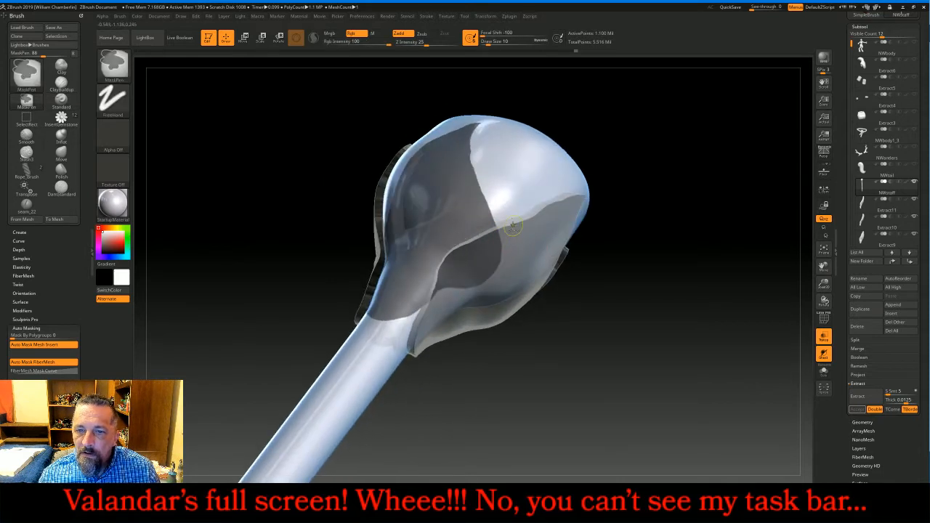
ctrl+alt+drag(502, 243, 492, 264)
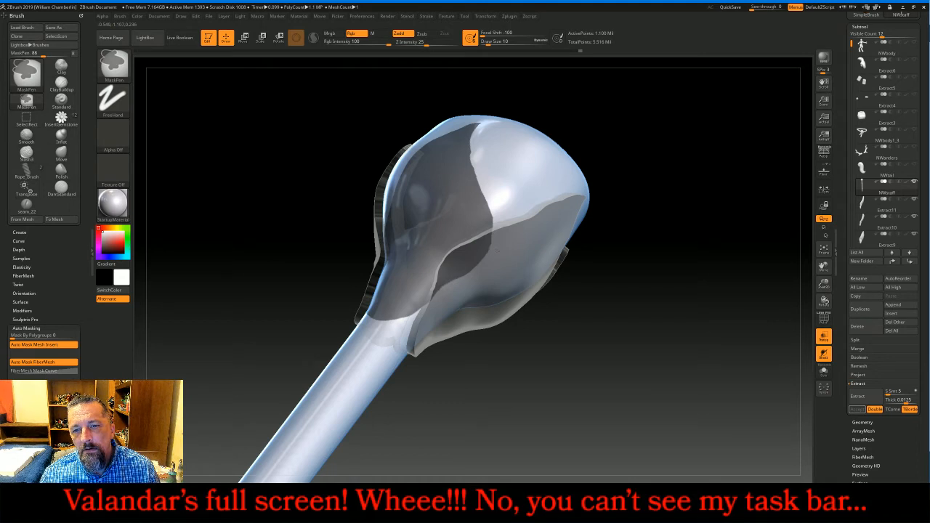
drag(674, 222, 691, 242)
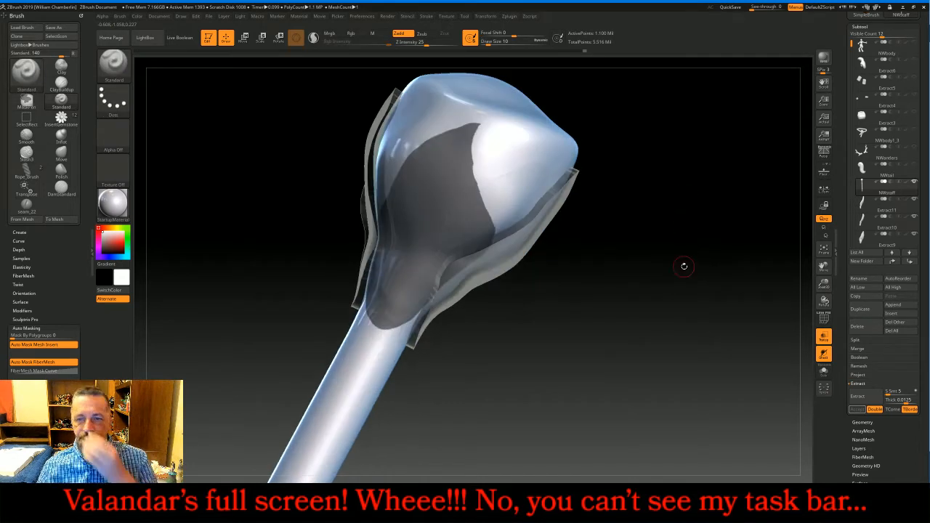
Extract the fifth leaf at thickness 0.0125 as a new subtool and clear the masks on it and the staff
click(857, 396)
click(857, 409)
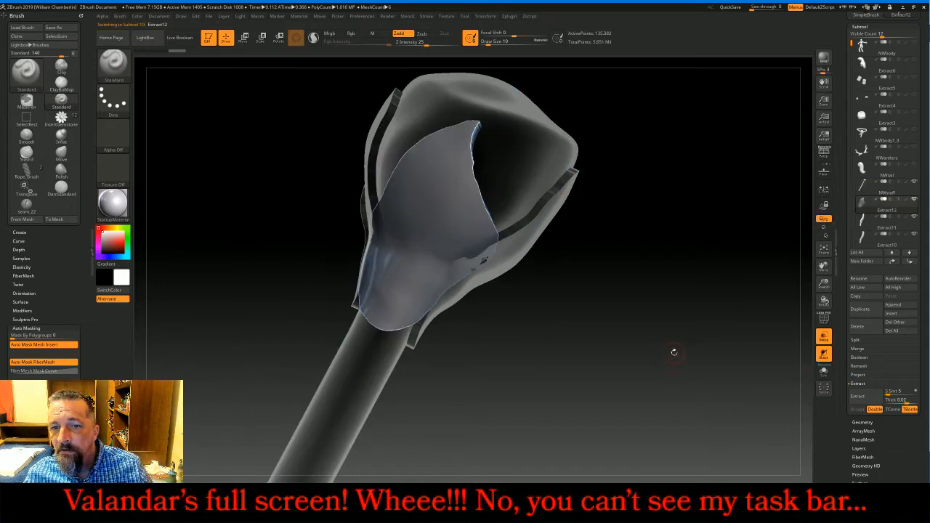
ctrl+click(670, 338)
click(877, 189)
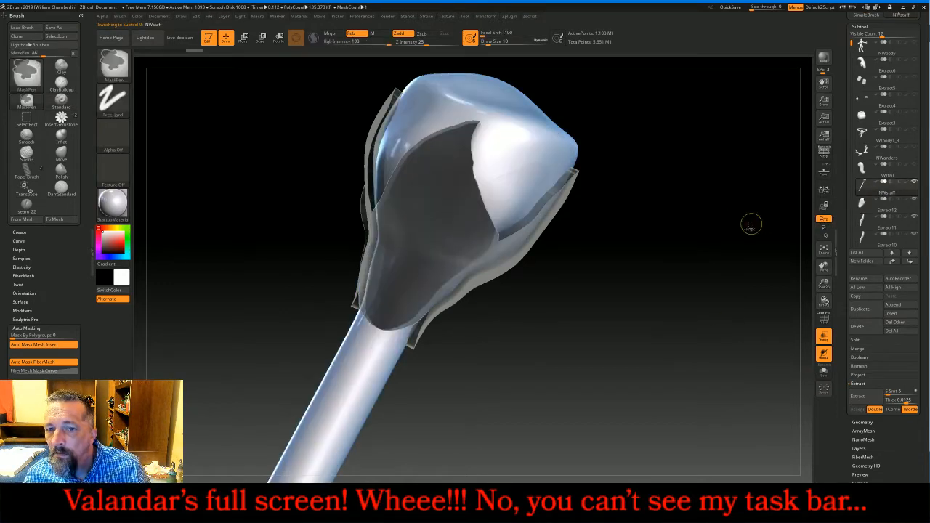
ctrl+drag(732, 230, 756, 255)
Mask the fifth leaf without its stray fragment, hide the unmasked part and delete the hidden geometry
click(876, 205)
drag(739, 285, 262, 154)
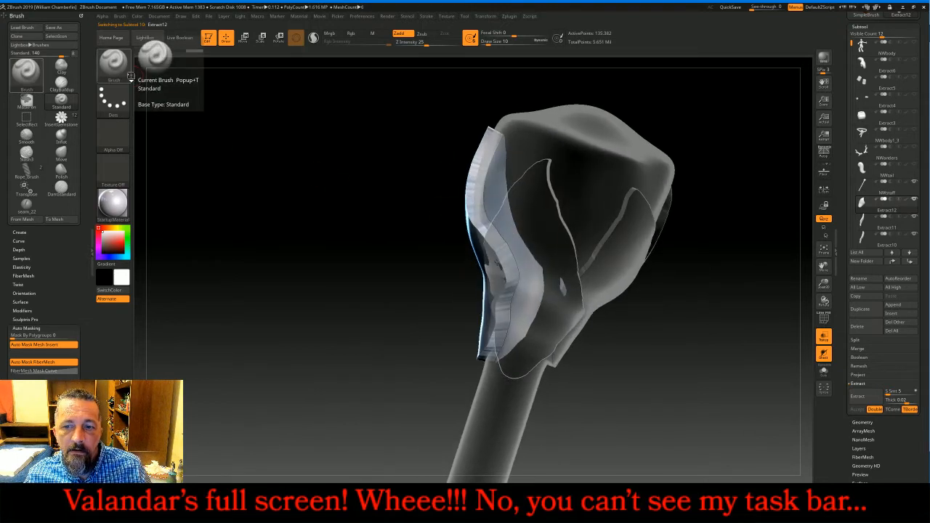
mouse_move(239, 222)
mouse_down()
mouse_move(269, 245)
mouse_move(357, 265)
mouse_up()
key(ctrl)
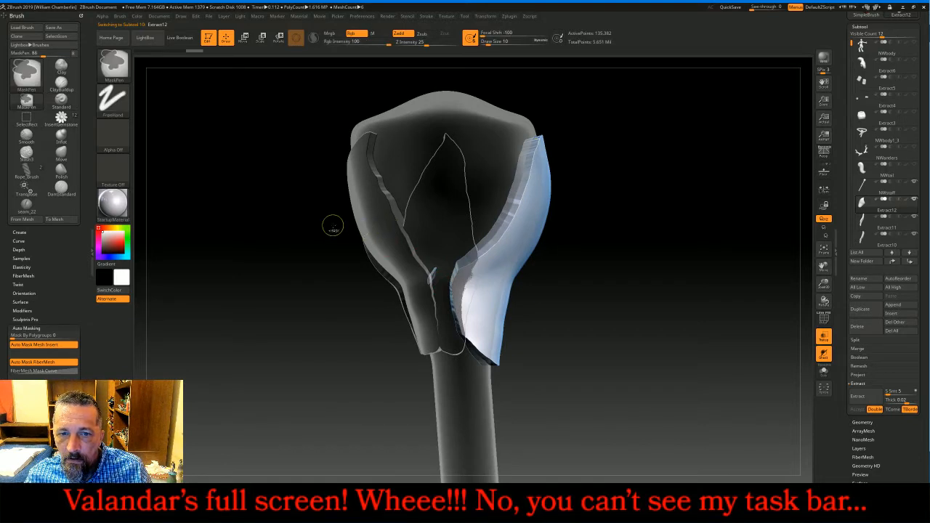
ctrl+drag(608, 98, 443, 414)
mouse_move(675, 404)
mouse_down()
mouse_move(634, 401)
mouse_move(794, 397)
mouse_up()
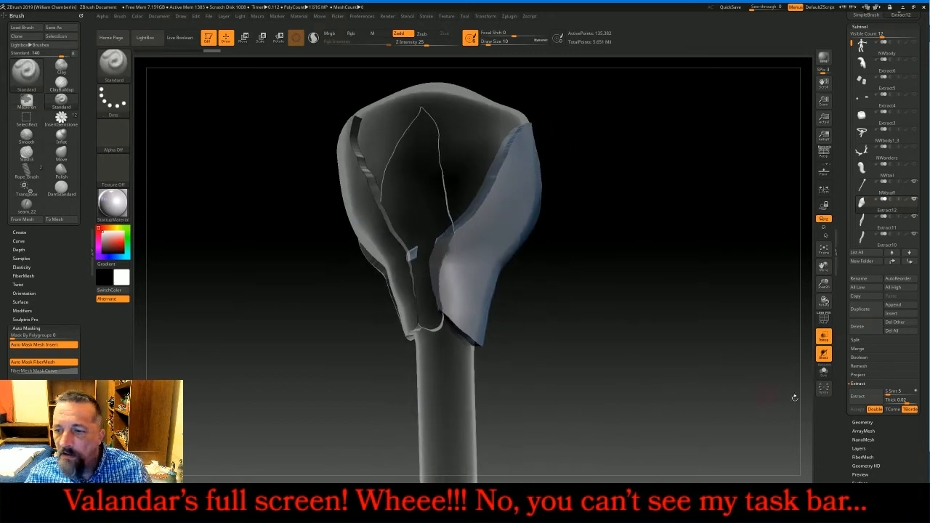
scroll(906, 453, down, 10)
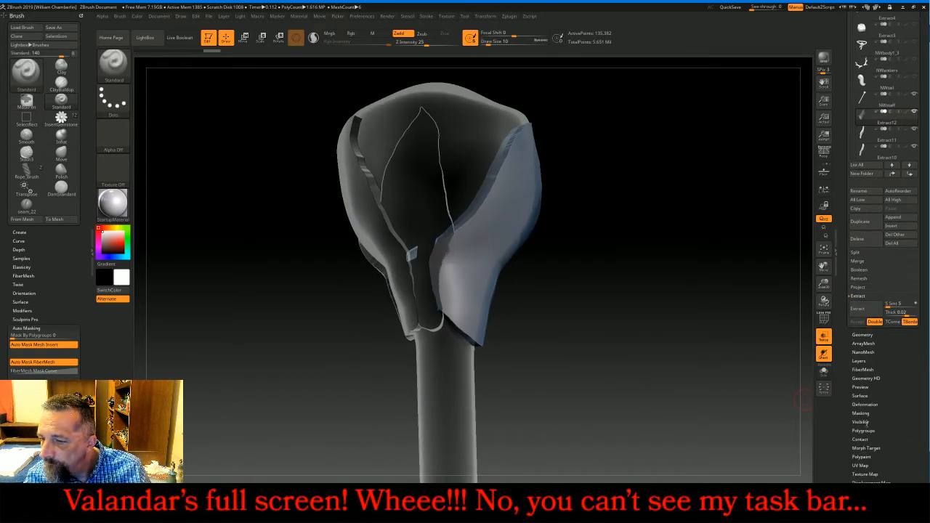
drag(898, 347, 899, 423)
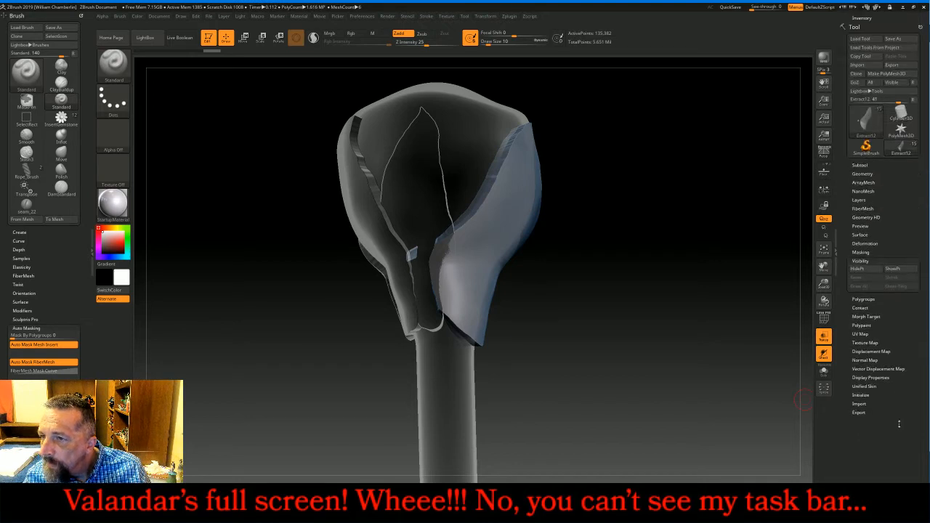
click(869, 270)
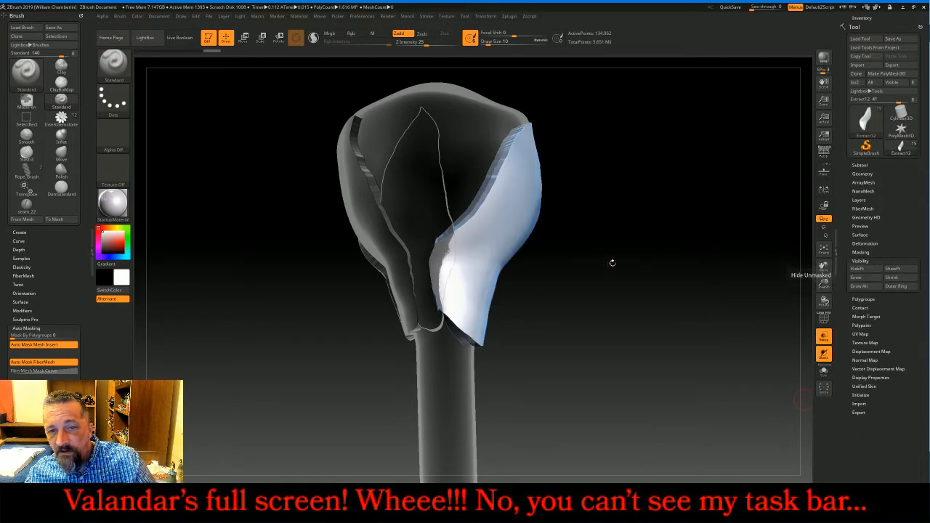
click(868, 173)
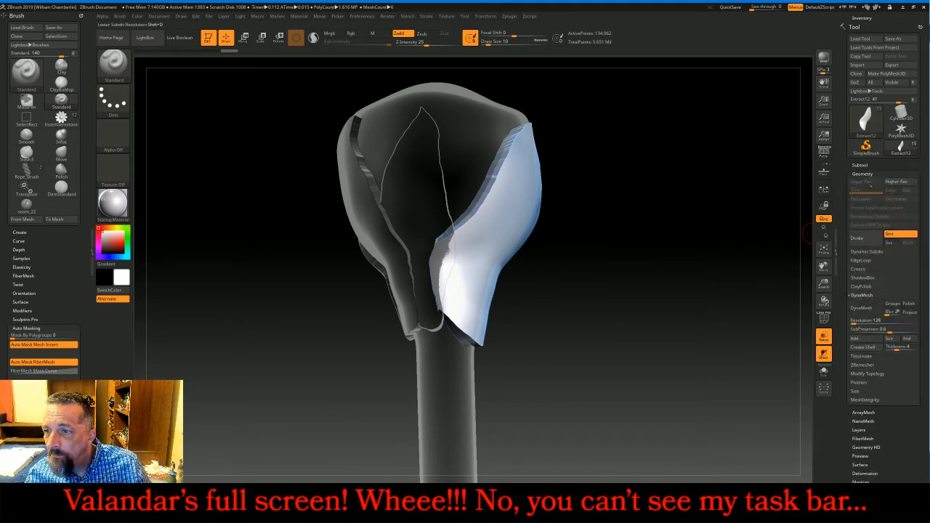
click(866, 374)
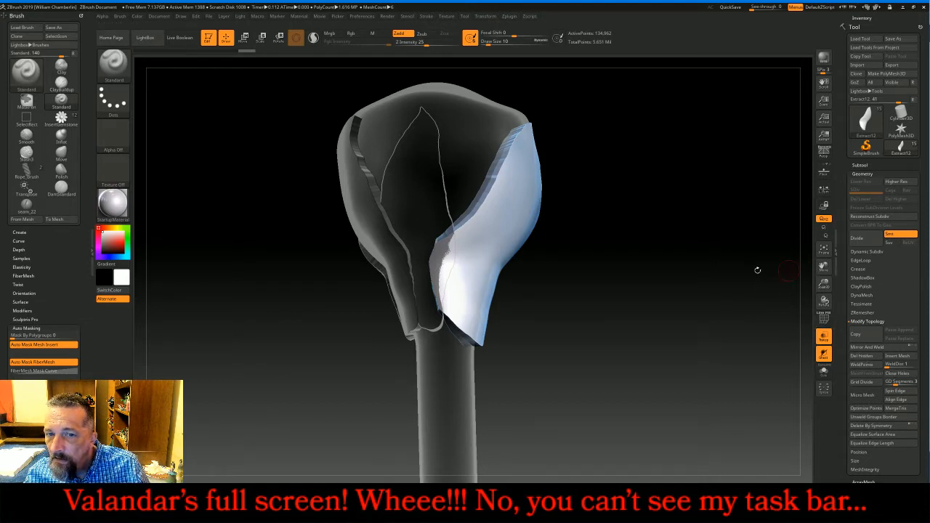
Reshape the fifth leaf with the Move brush at draw size 65, pulling its overlapping edge outward from the staff head
drag(757, 270, 698, 272)
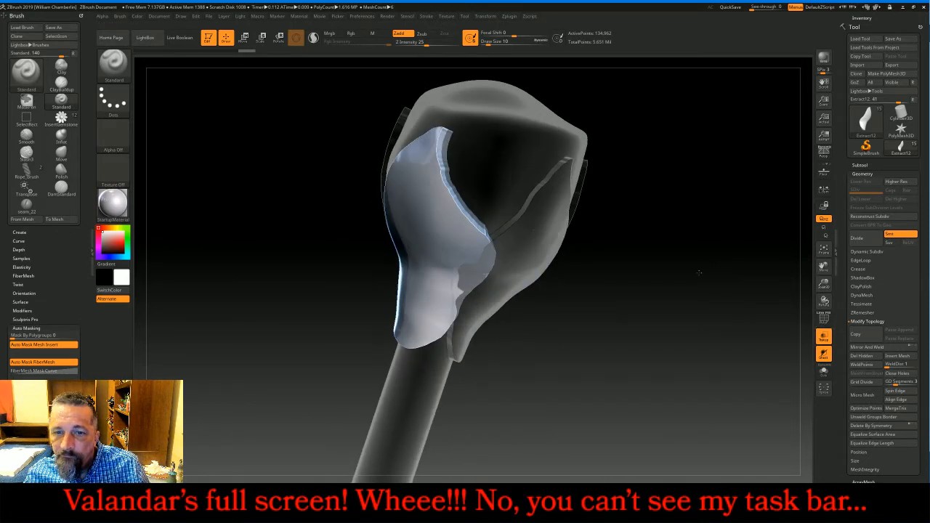
click(113, 62)
click(344, 71)
drag(345, 104, 298, 128)
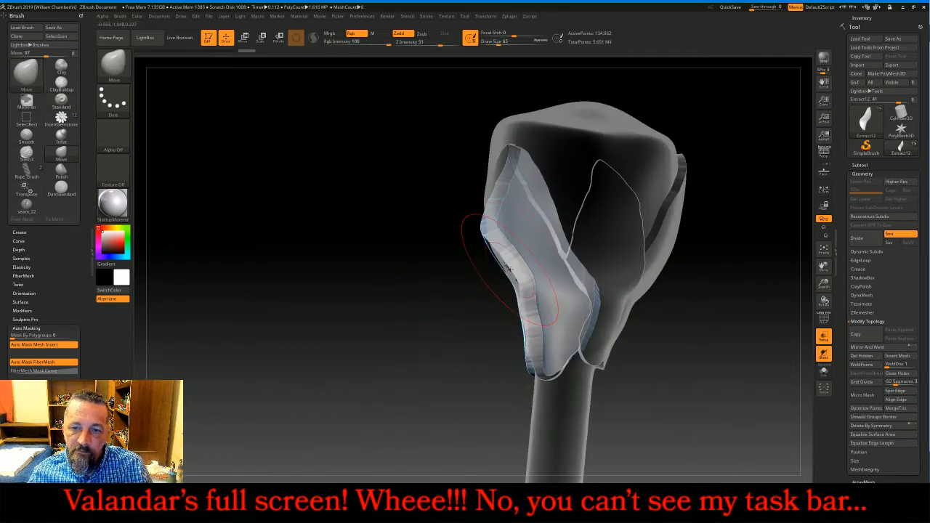
mouse_move(504, 270)
mouse_down()
mouse_move(495, 276)
mouse_move(508, 299)
mouse_move(456, 315)
mouse_move(395, 317)
mouse_up()
drag(283, 250, 421, 233)
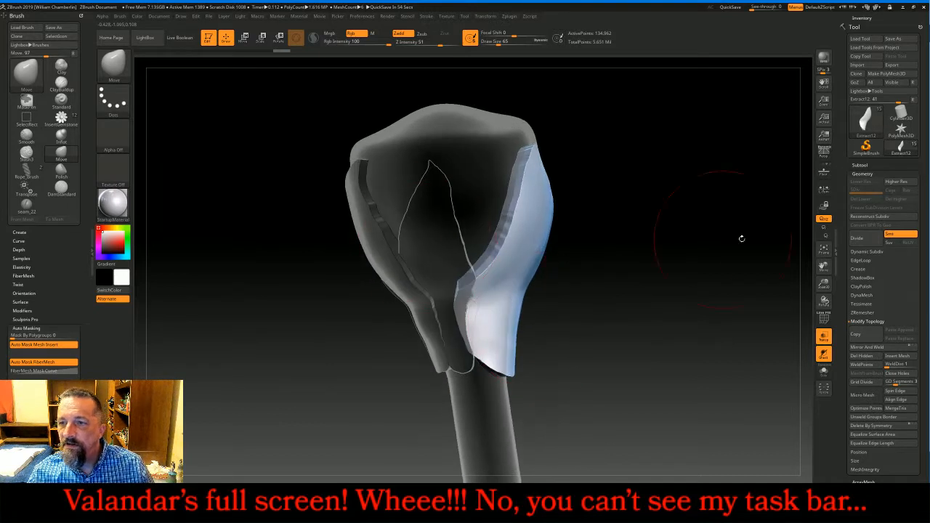
Select the first leaf's subtool, pull its overlapping edge outward with the Move brush at draw size 65, and turn off transparency
click(875, 165)
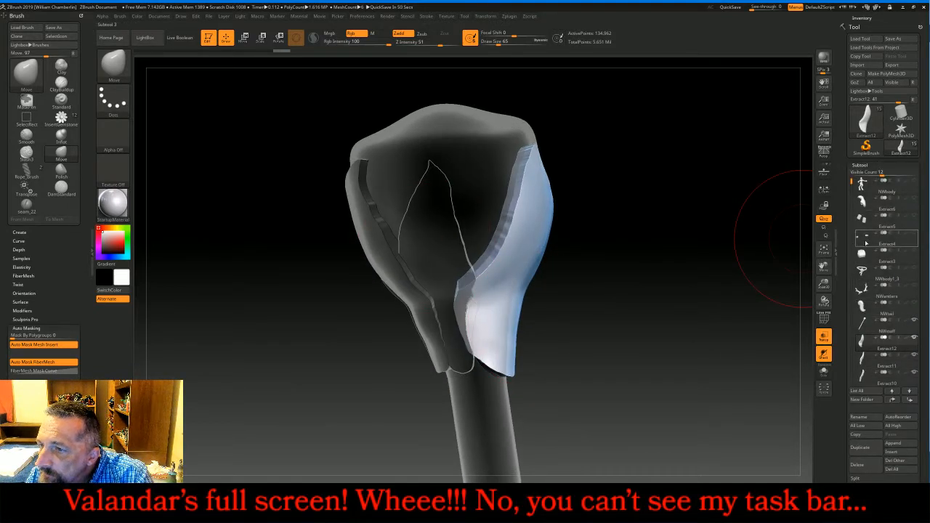
drag(851, 183, 846, 228)
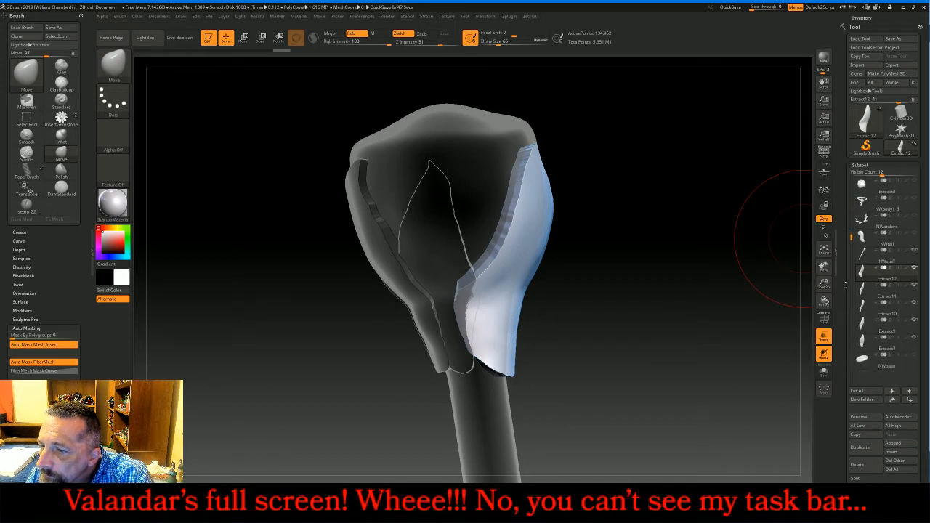
click(869, 342)
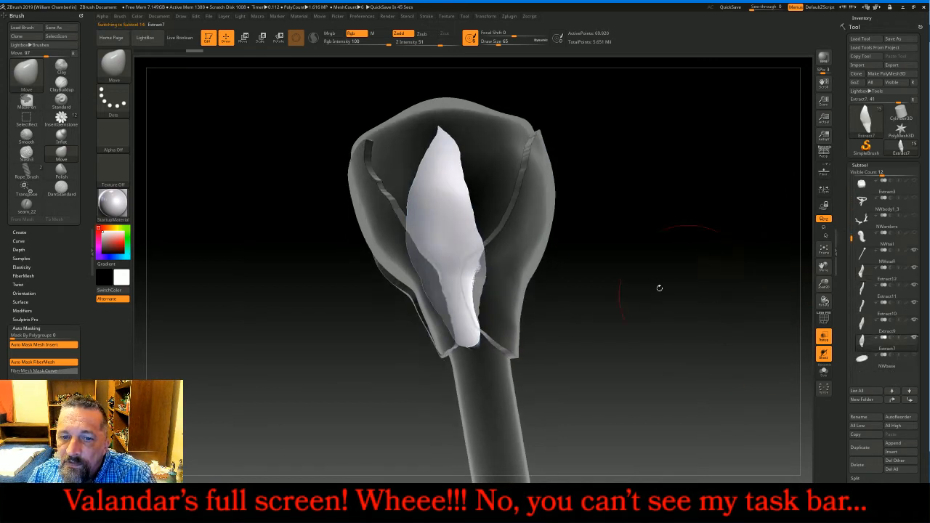
drag(476, 269, 500, 273)
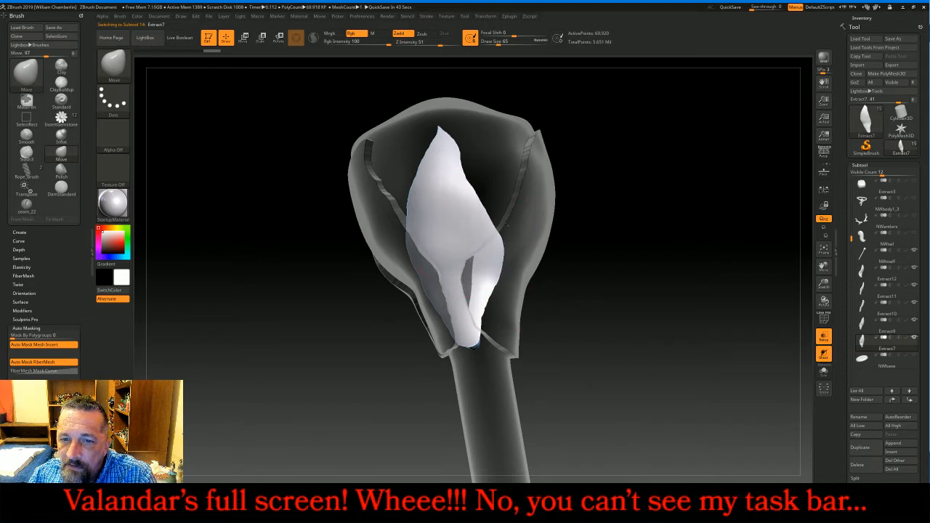
drag(600, 312, 646, 337)
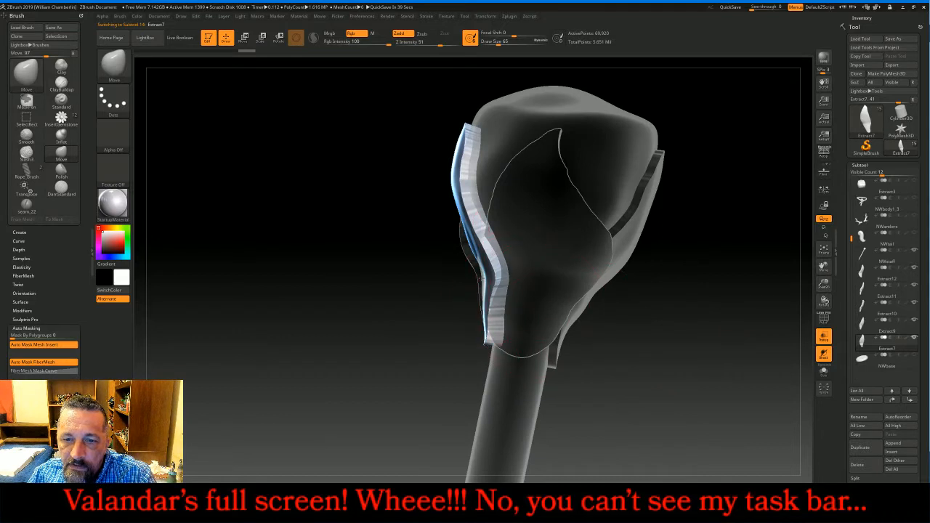
drag(480, 279, 474, 280)
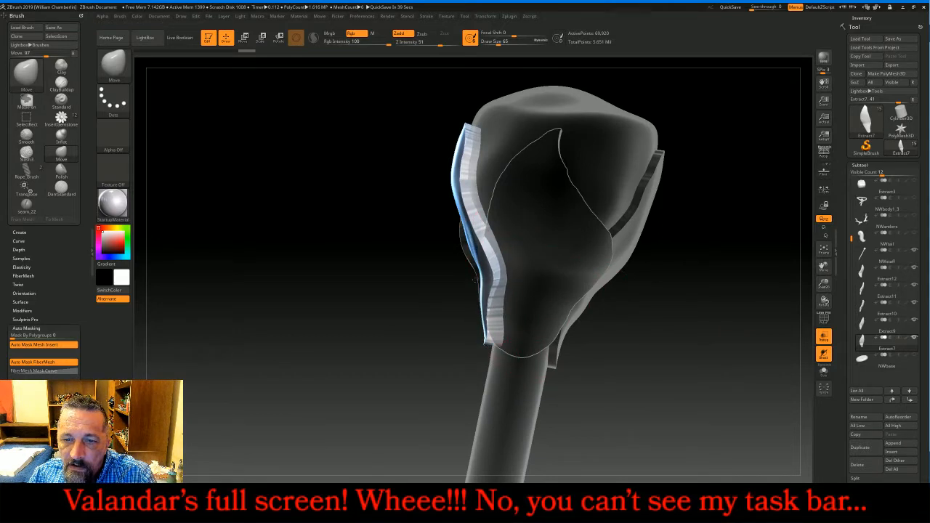
drag(426, 312, 504, 345)
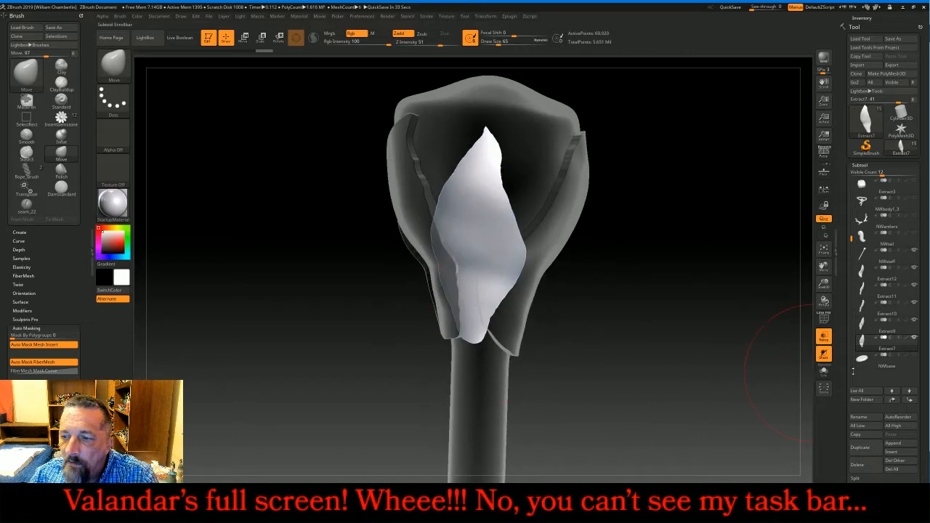
click(823, 337)
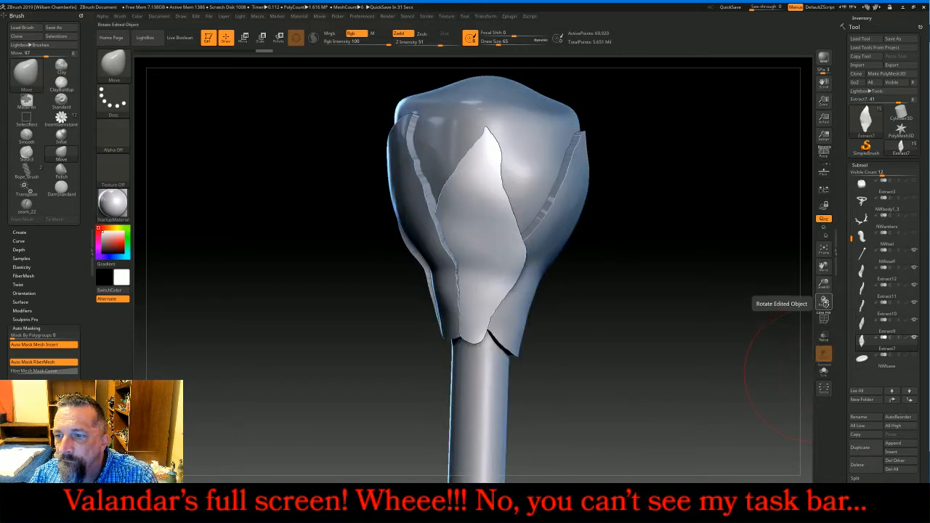
drag(824, 301, 690, 334)
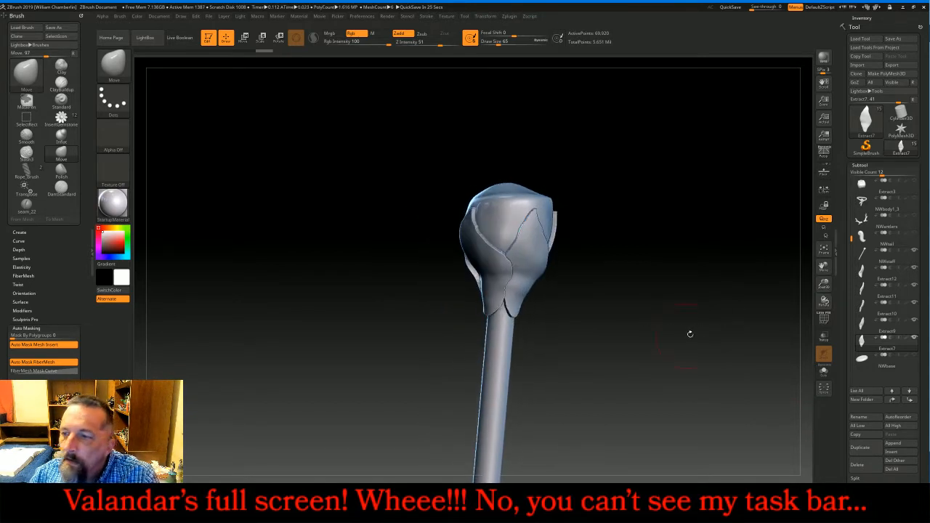
Merge the five leaf subtools into one by repeatedly merging down from the fifth leaf
click(868, 290)
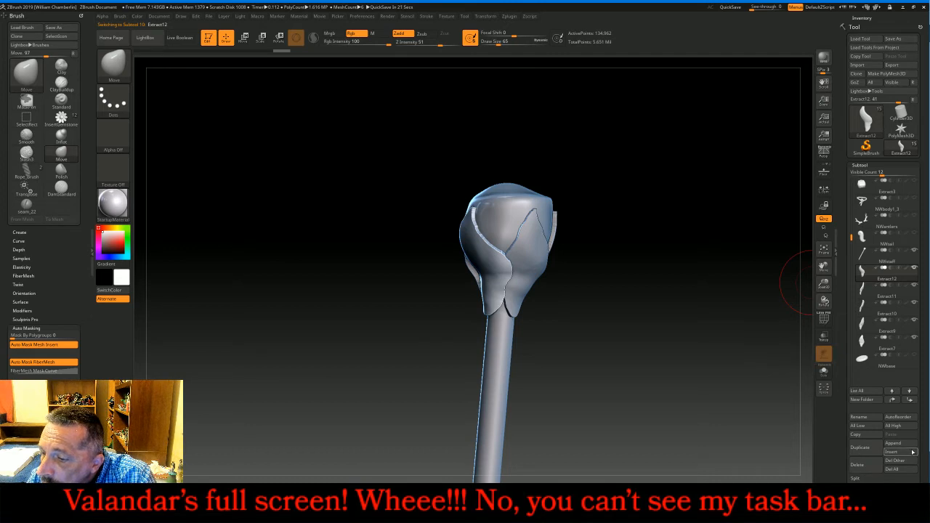
scroll(913, 452, down, 3)
click(878, 405)
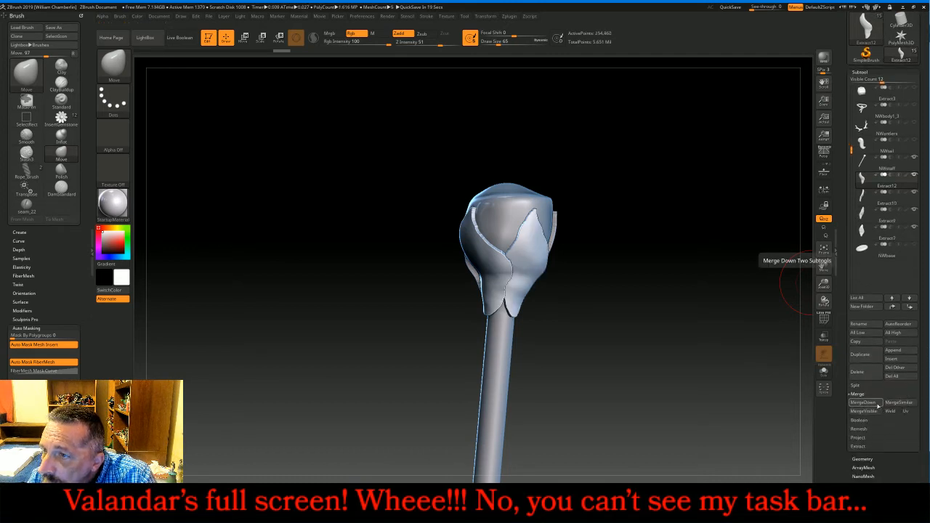
click(877, 405)
click(877, 405)
click(878, 406)
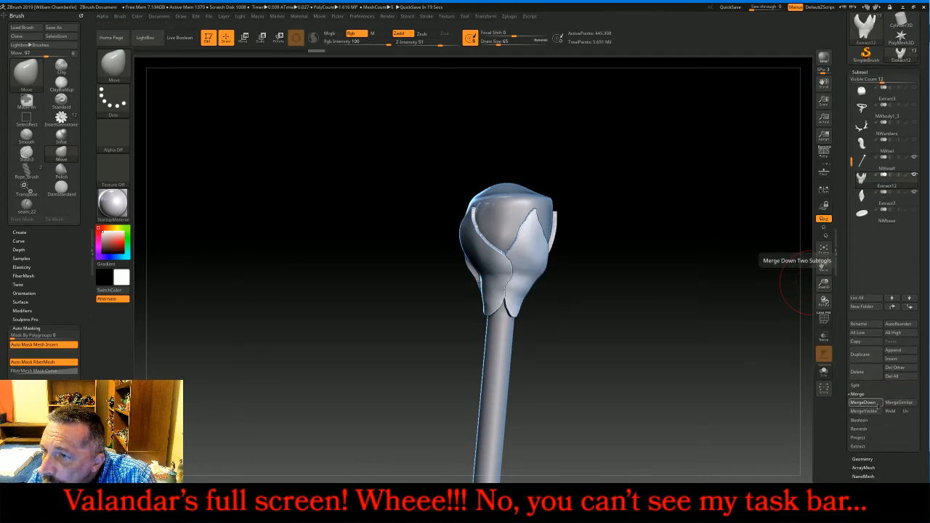
DynaMesh the merged leaves at resolution 384
drag(718, 351, 672, 305)
click(861, 459)
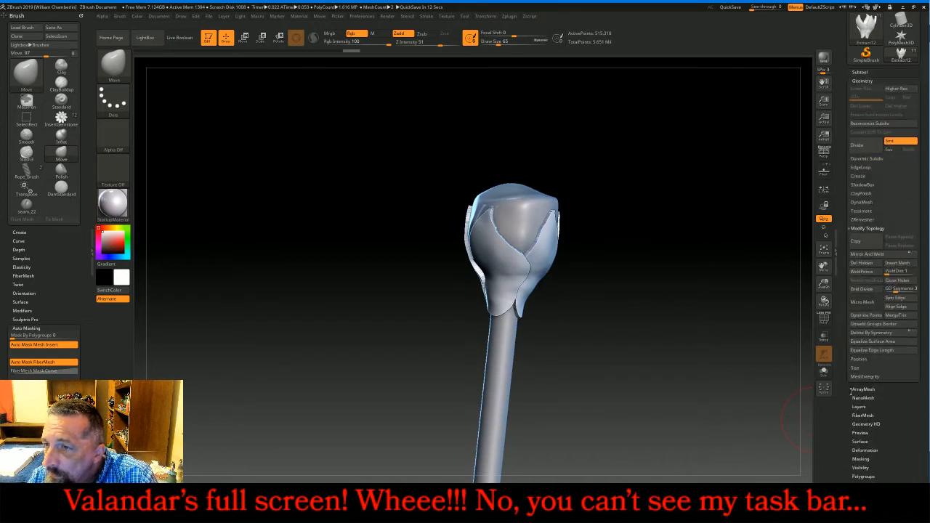
click(862, 203)
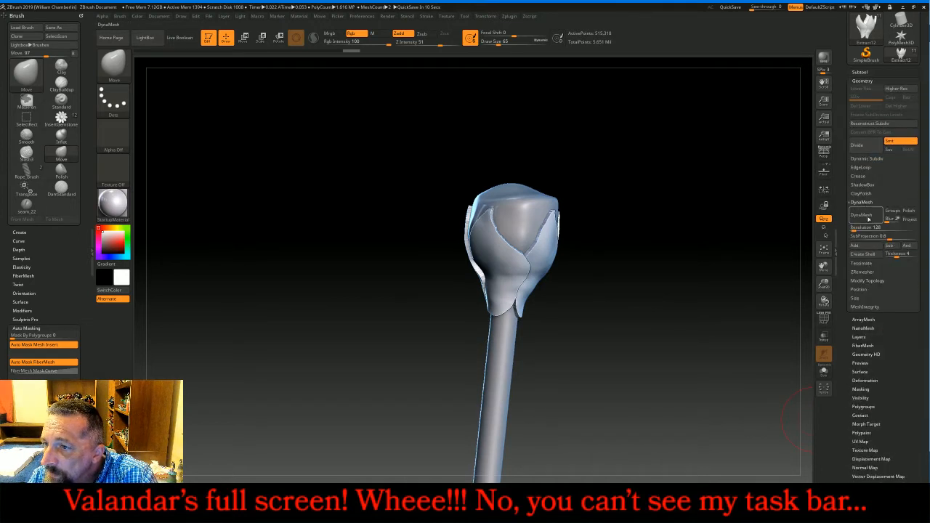
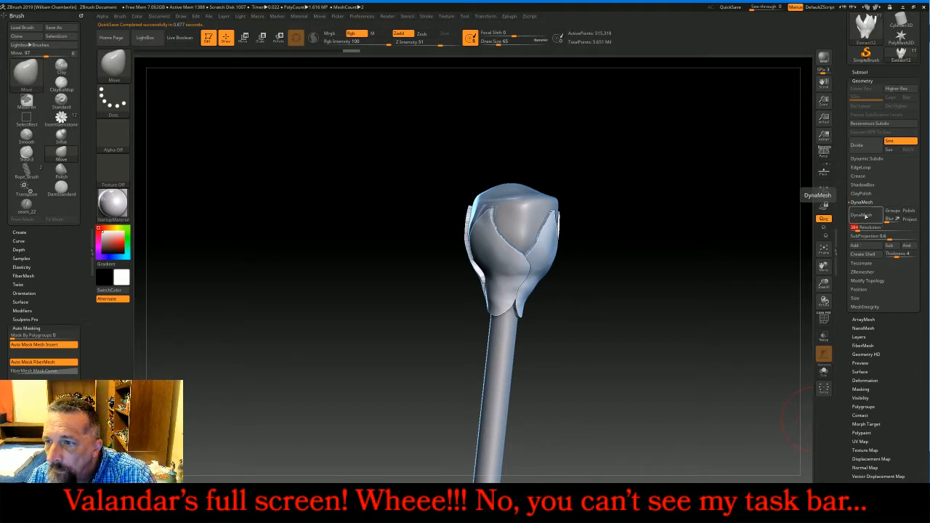
click(863, 215)
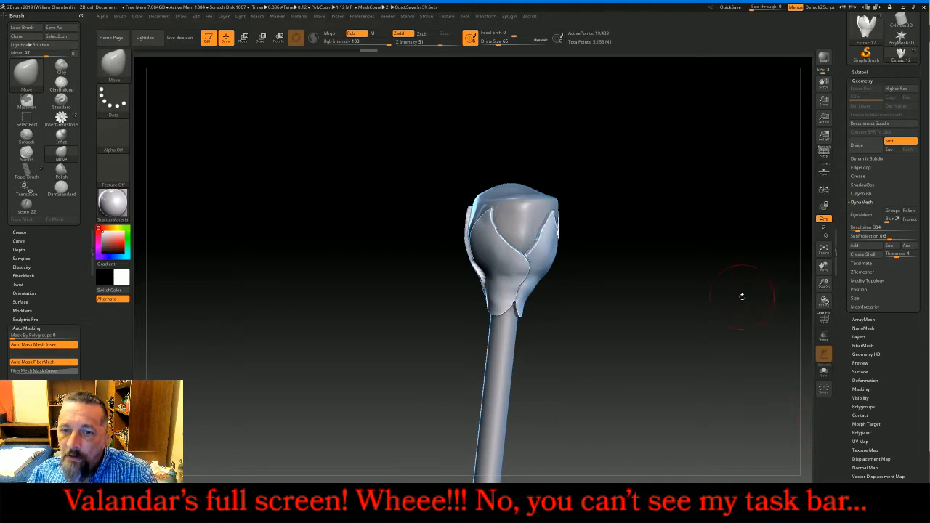
Smooth the lower ends of the leaves all around the staff at draw size 31, blending them together above the shaft
drag(743, 295, 655, 340)
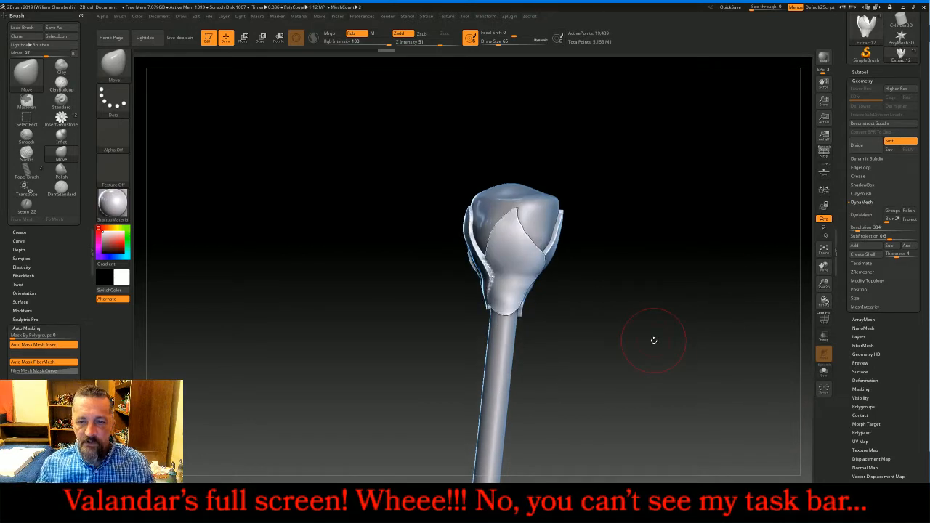
drag(570, 267, 617, 296)
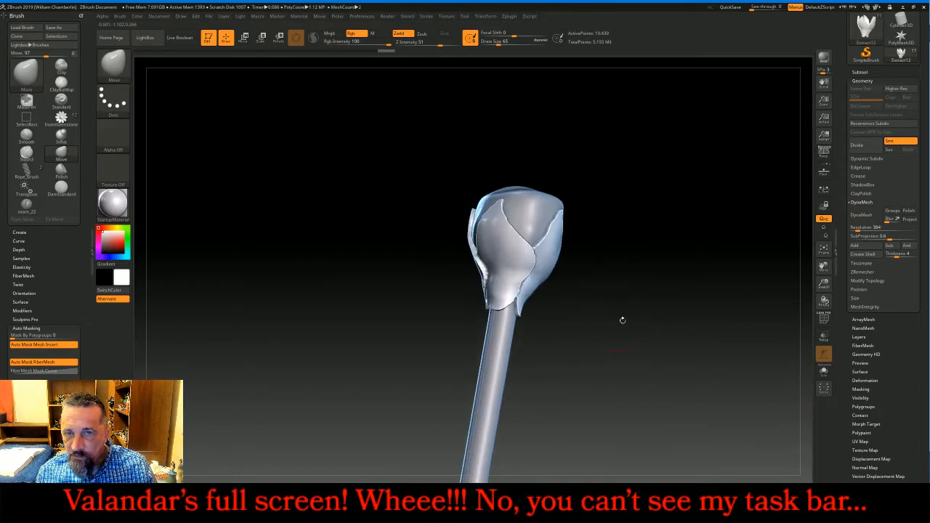
drag(823, 284, 799, 337)
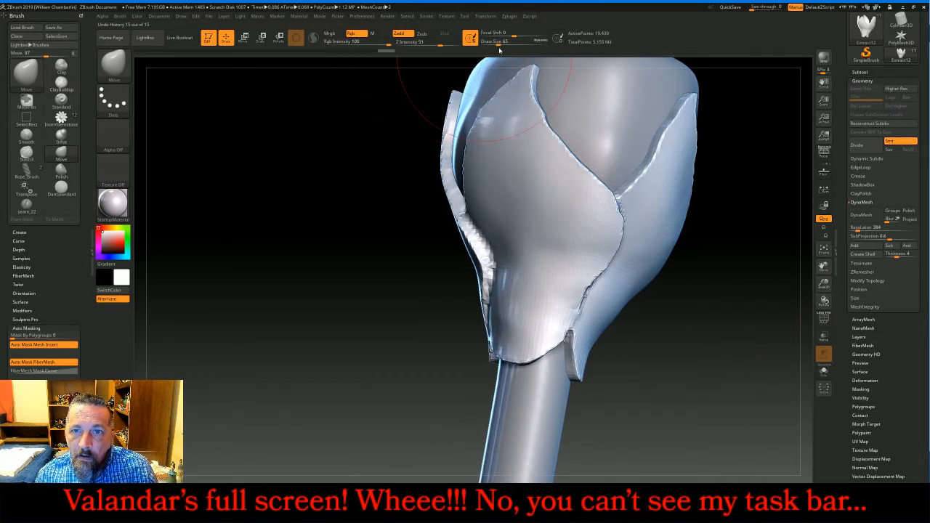
mouse_move(487, 312)
shift+mouse_down()
mouse_move(527, 356)
mouse_move(487, 311)
mouse_move(501, 345)
mouse_move(541, 342)
mouse_move(574, 320)
mouse_move(551, 353)
mouse_move(578, 359)
shift+mouse_up()
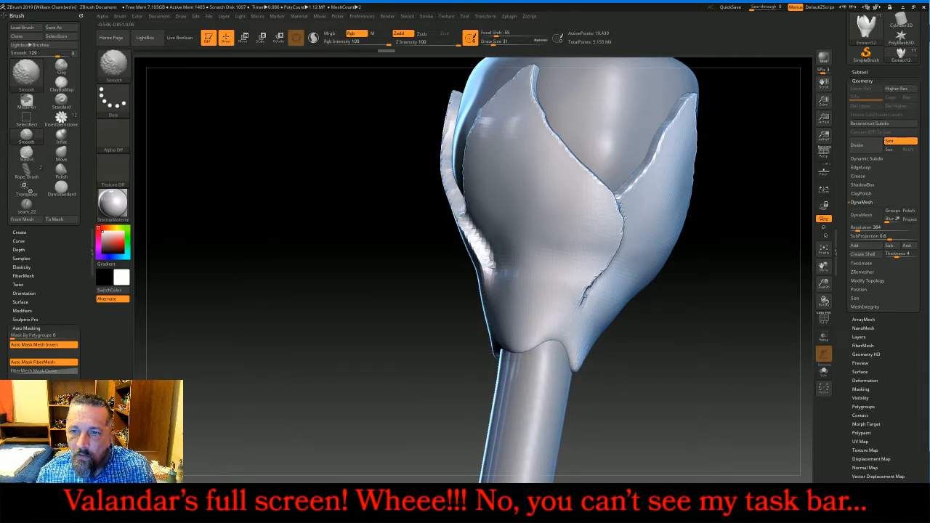
drag(726, 374, 659, 374)
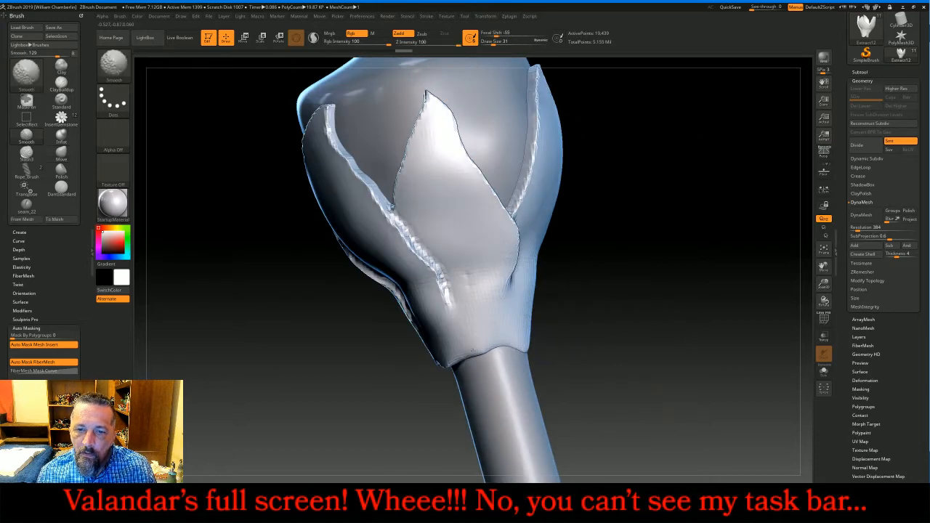
key(b)
key(m)
key(v)
drag(618, 320, 642, 299)
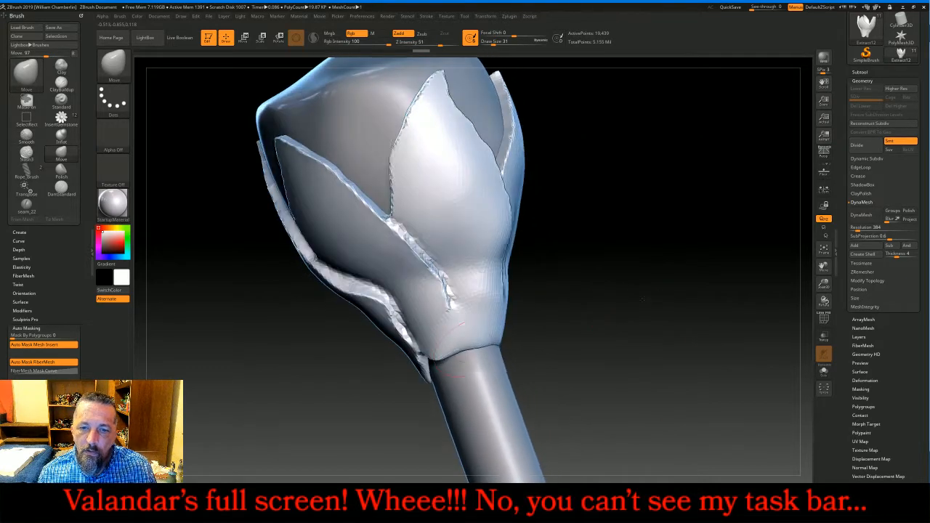
mouse_move(465, 349)
shift+mouse_down()
mouse_move(421, 341)
mouse_move(436, 363)
mouse_move(414, 363)
shift+mouse_up()
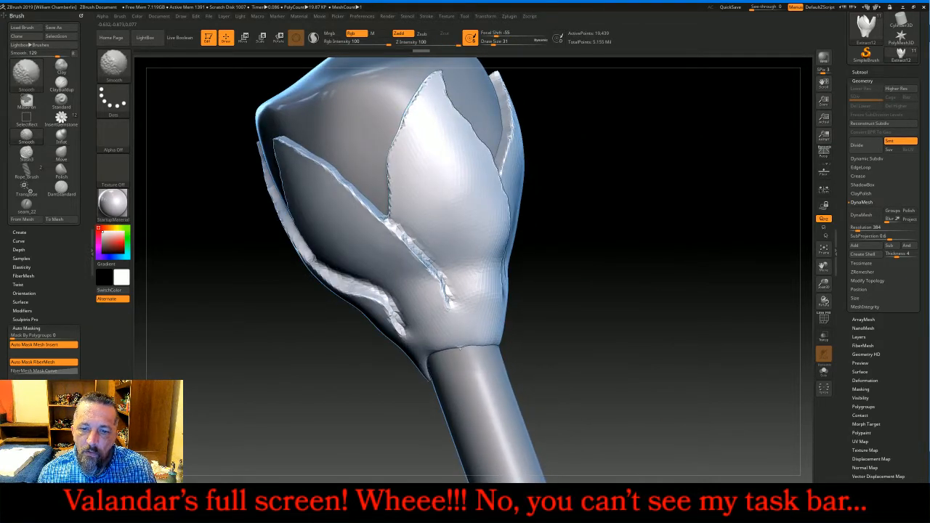
drag(618, 364, 496, 373)
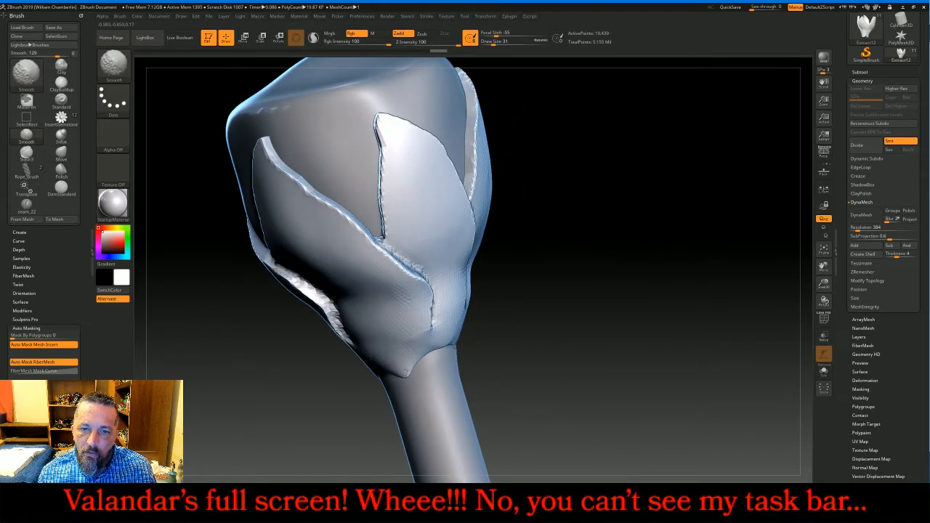
drag(643, 354, 621, 347)
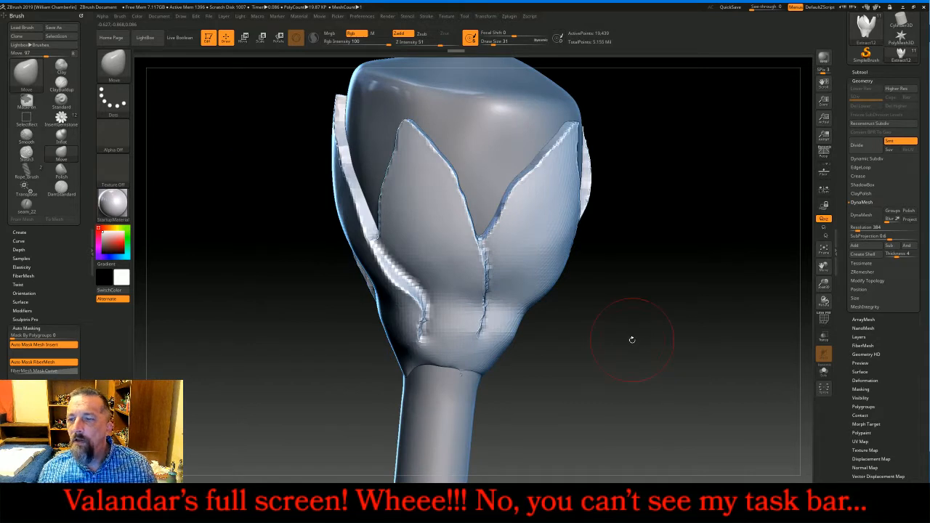
Subdivide the merged leaf mesh three times
click(879, 146)
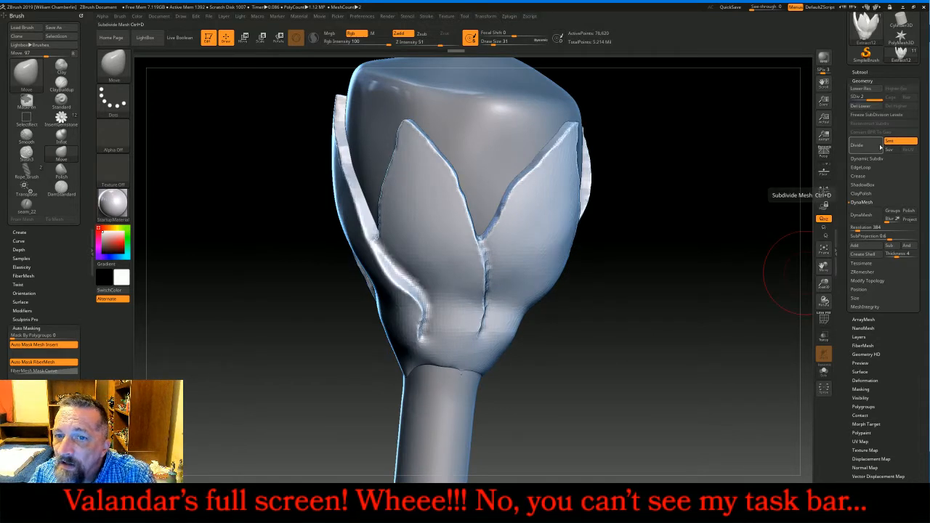
click(879, 146)
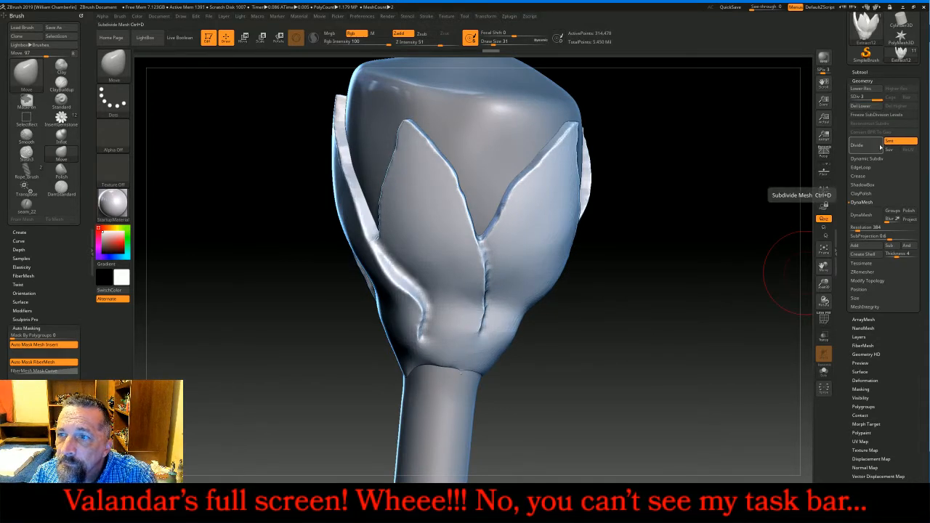
click(880, 146)
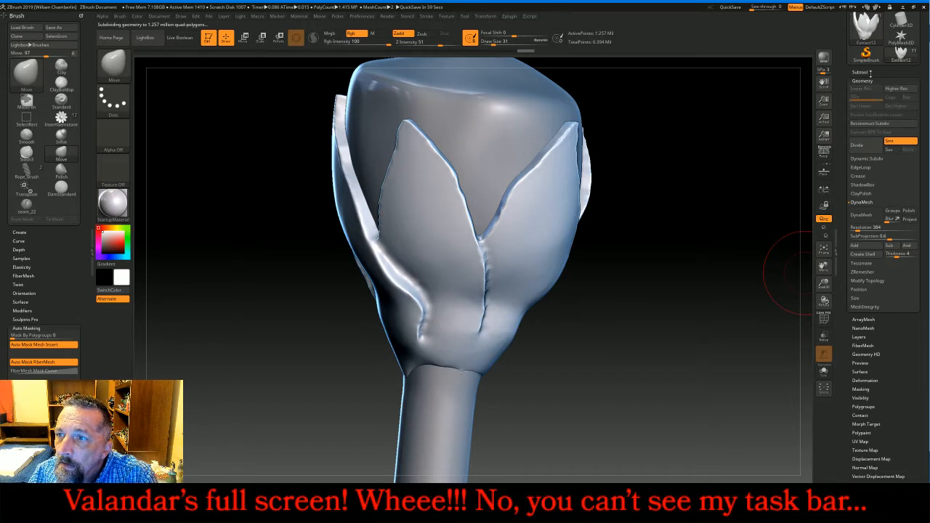
Make the NWstaff subtool active and carve a crease into the bud's side with DamStandard at draw size 25 and Z intensity 42
click(860, 72)
click(865, 168)
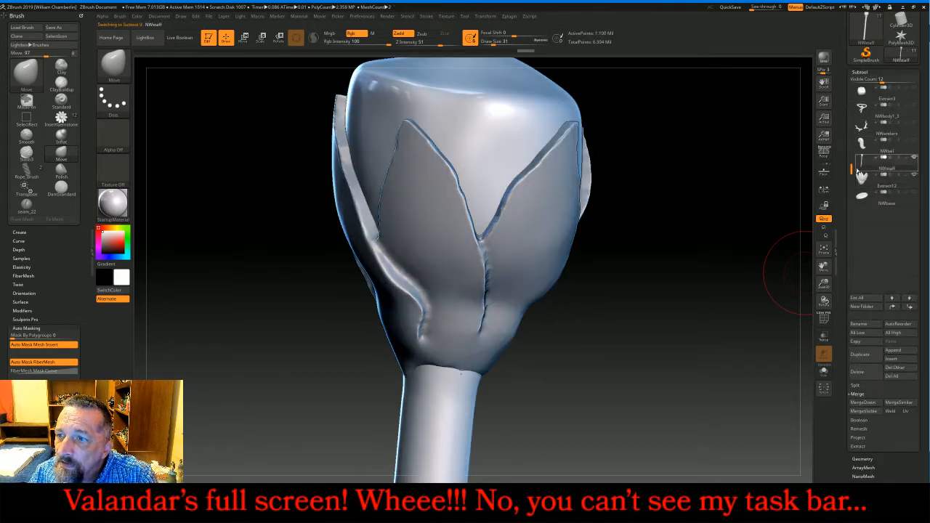
mouse_move(823, 284)
mouse_down()
mouse_move(668, 183)
mouse_move(650, 233)
mouse_move(650, 201)
mouse_up()
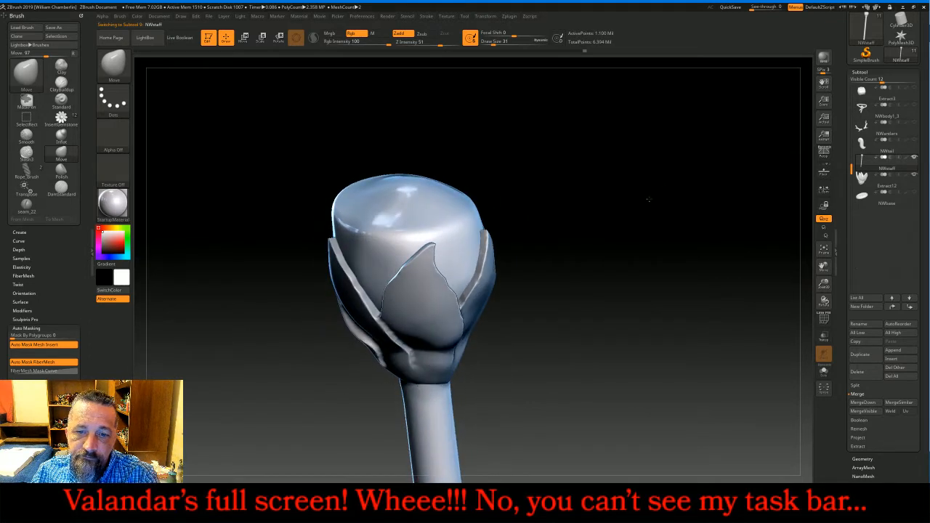
click(108, 63)
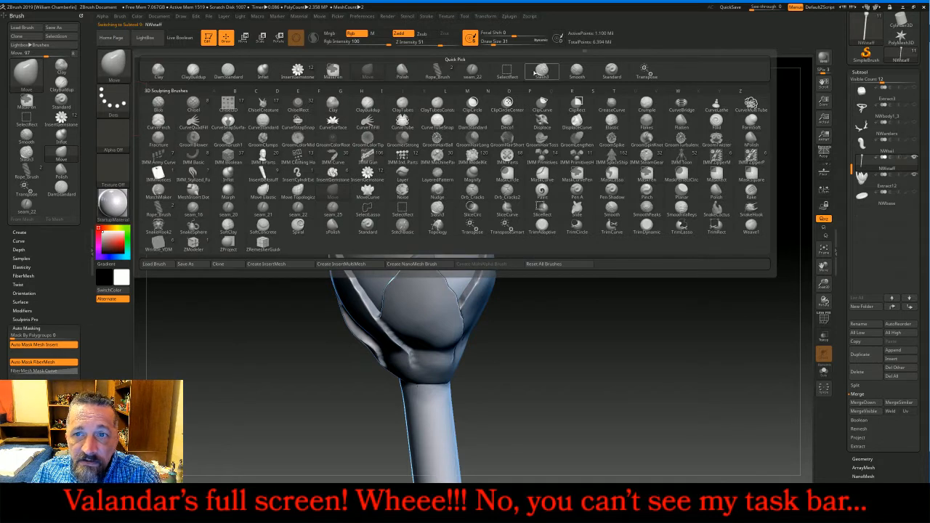
click(224, 71)
key(bracketleft)
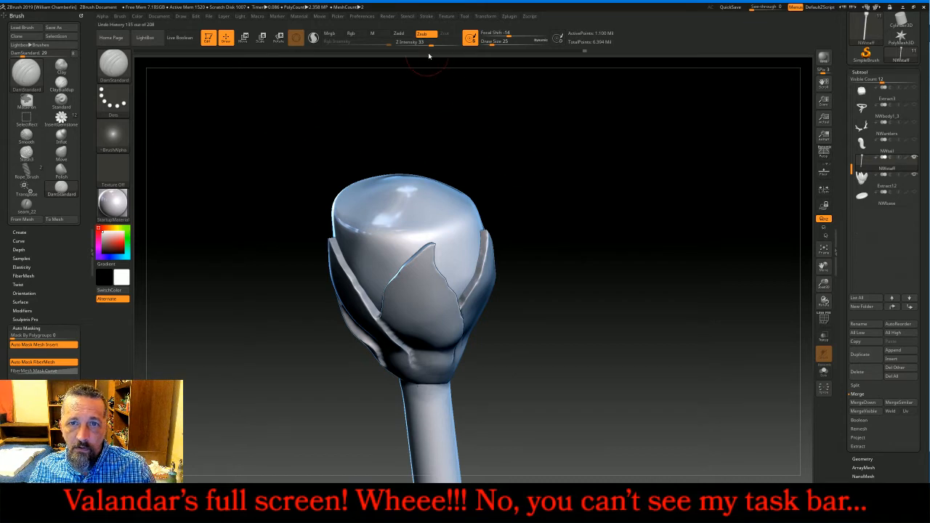
mouse_move(579, 168)
mouse_down()
mouse_move(592, 178)
mouse_move(583, 183)
mouse_up()
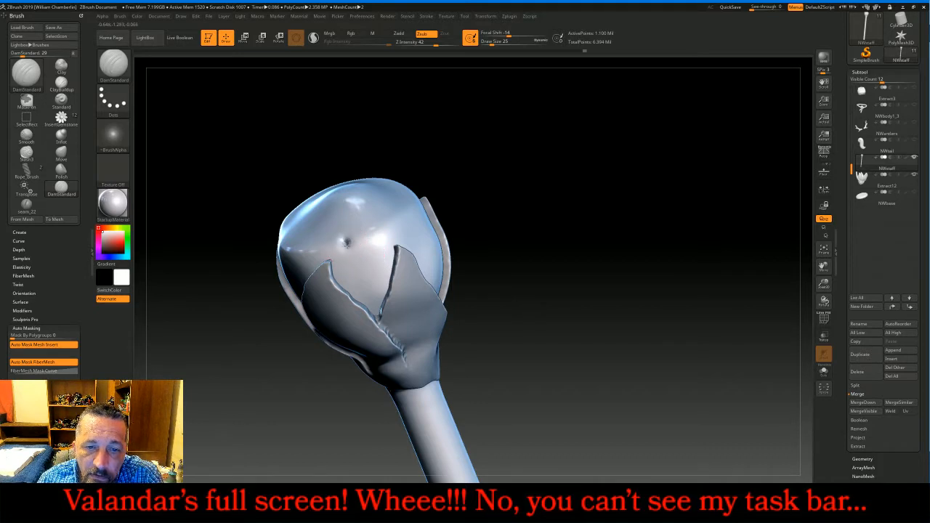
drag(350, 246, 368, 297)
Carve further creases at intervals around the bud, running from its upper rim down the side between the leaves
drag(561, 171, 611, 183)
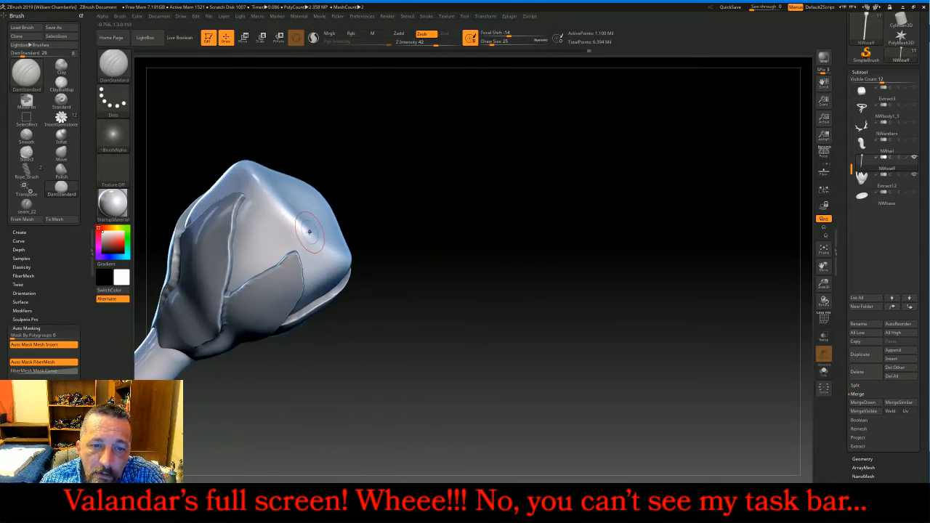
drag(305, 232, 299, 244)
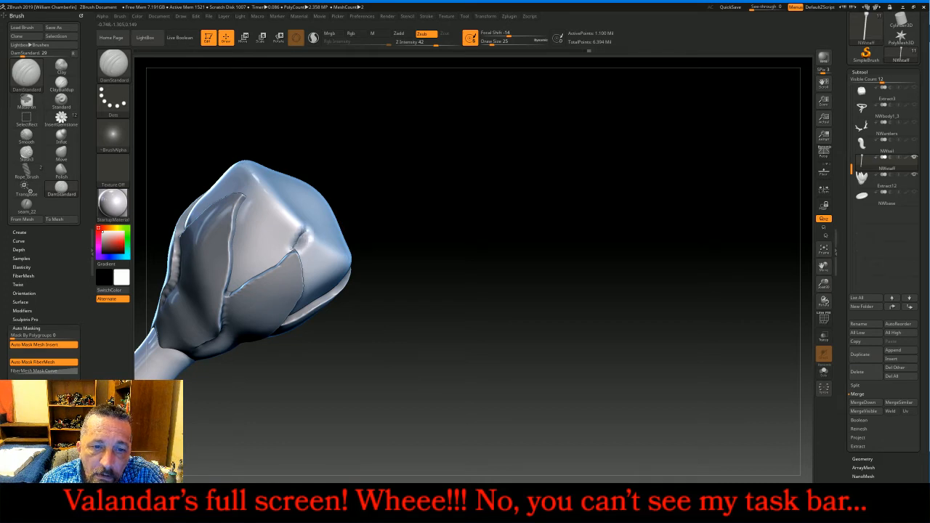
drag(429, 243, 339, 252)
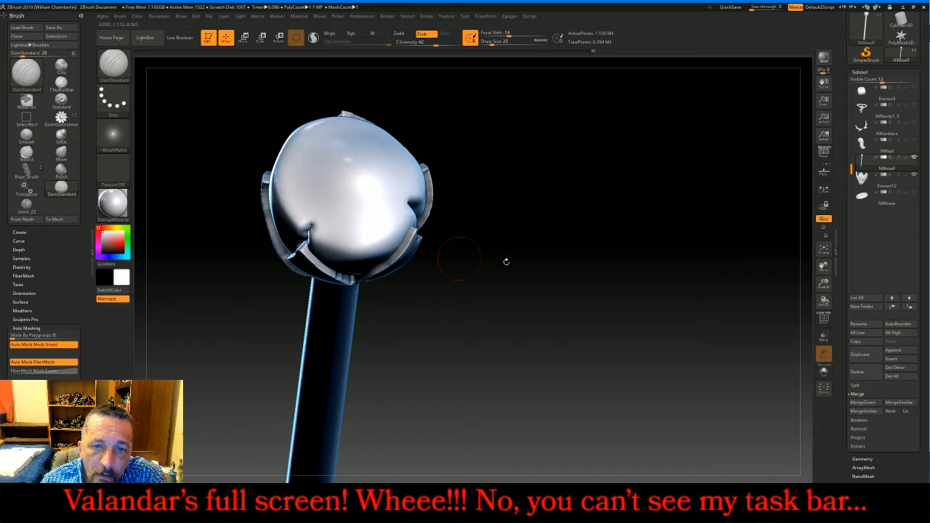
mouse_move(504, 259)
mouse_down()
mouse_move(606, 305)
mouse_move(572, 242)
mouse_move(579, 264)
mouse_move(543, 222)
mouse_up()
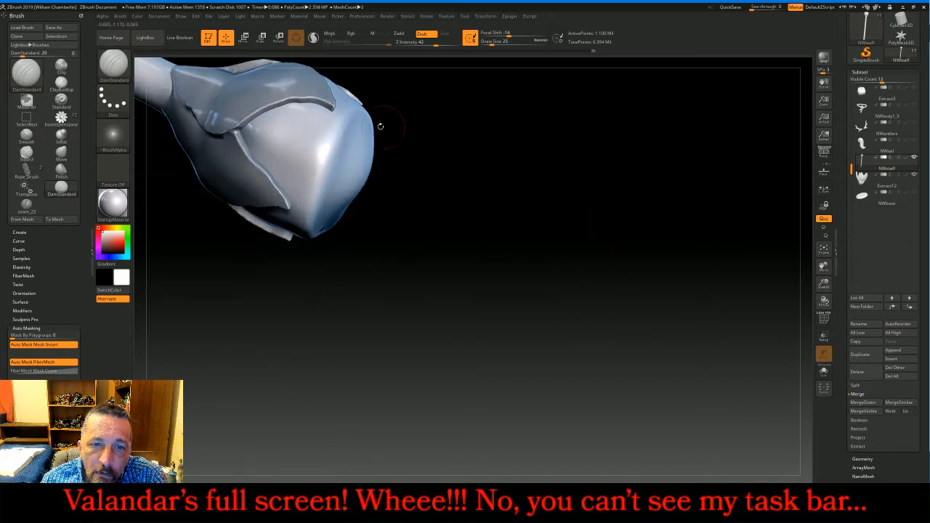
drag(333, 153, 273, 120)
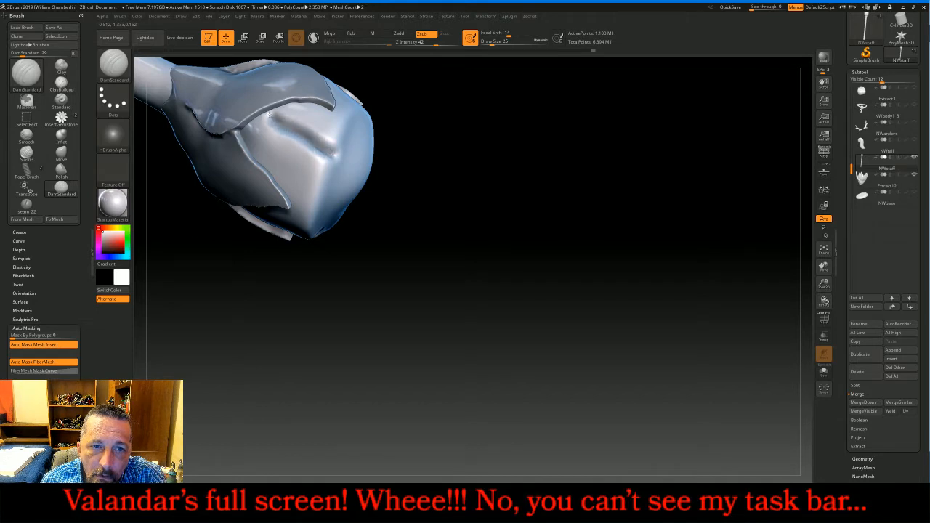
drag(547, 272, 543, 207)
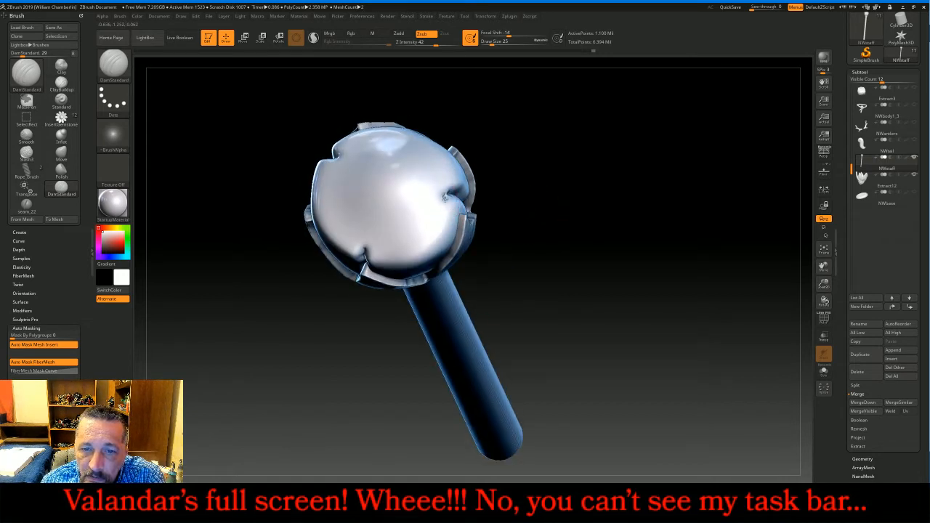
Carve spiralling grooves across the top of the bud from the rim creases towards the centre, forming overlapping rose petals
mouse_move(444, 199)
mouse_down()
mouse_move(422, 235)
mouse_move(398, 241)
mouse_move(354, 240)
mouse_move(336, 220)
mouse_move(339, 154)
mouse_move(403, 142)
mouse_up()
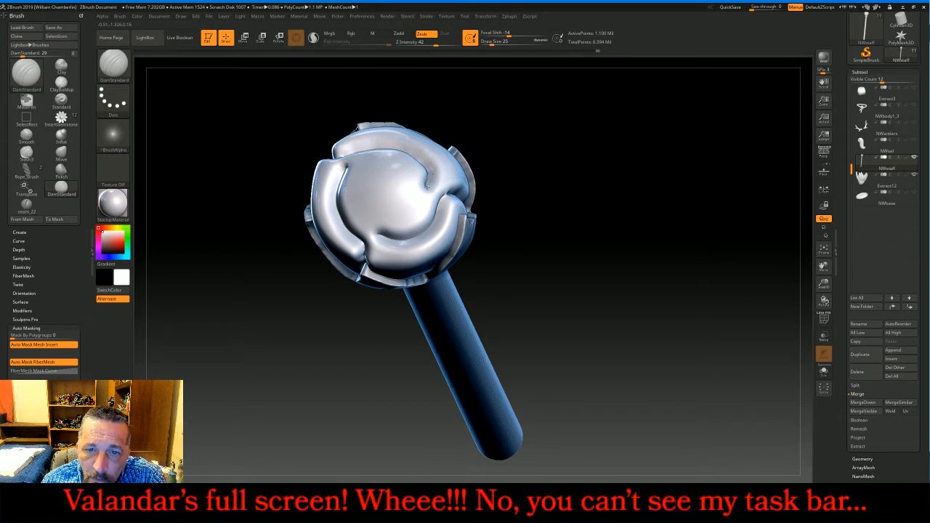
mouse_move(427, 185)
mouse_down()
mouse_move(385, 234)
mouse_move(359, 218)
mouse_move(343, 170)
mouse_up()
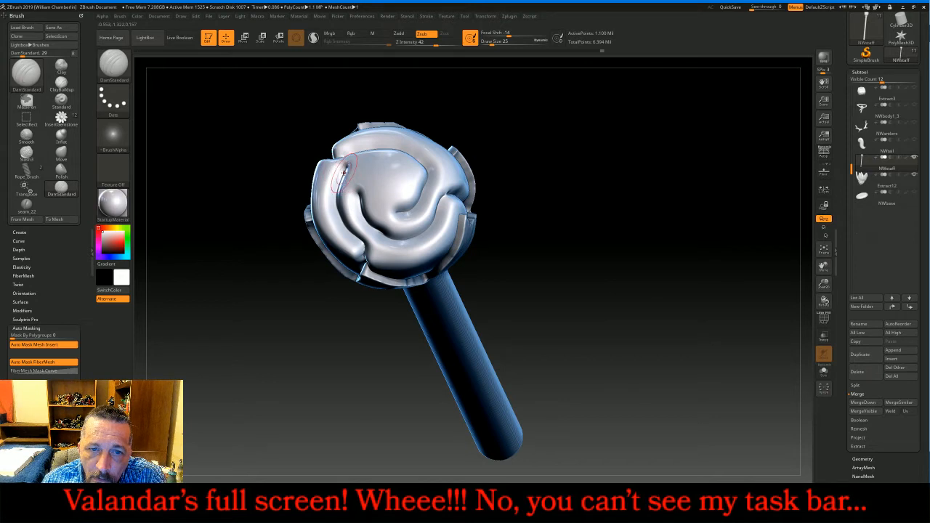
drag(523, 108, 513, 128)
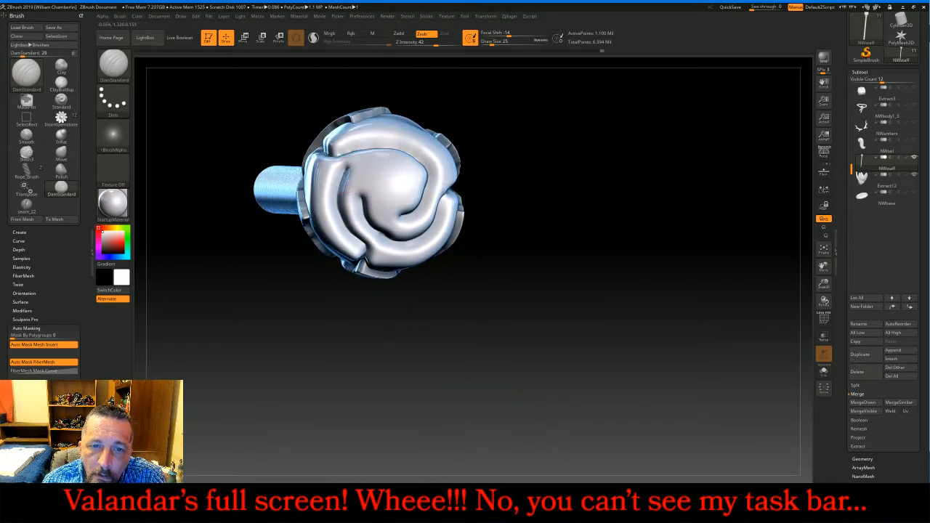
mouse_move(347, 169)
mouse_down()
mouse_move(387, 161)
mouse_move(408, 174)
mouse_move(398, 205)
mouse_move(374, 212)
mouse_move(354, 201)
mouse_move(356, 185)
mouse_move(378, 188)
mouse_move(400, 218)
mouse_move(384, 209)
mouse_move(393, 195)
mouse_move(401, 208)
mouse_move(385, 216)
mouse_up()
mouse_move(556, 306)
mouse_down()
mouse_move(551, 290)
mouse_move(561, 277)
mouse_up()
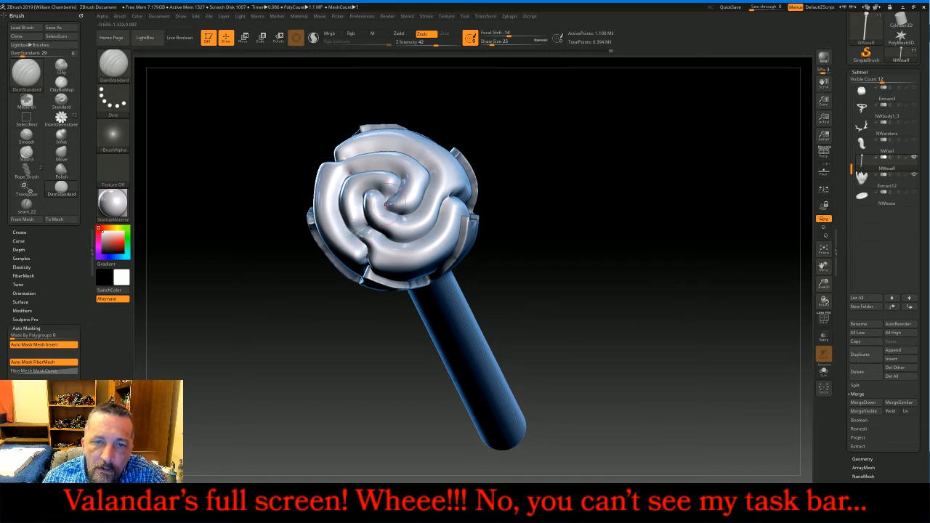
Cut short connecting creases across the inner spiral ridges to divide them into separate petals
drag(522, 149, 564, 161)
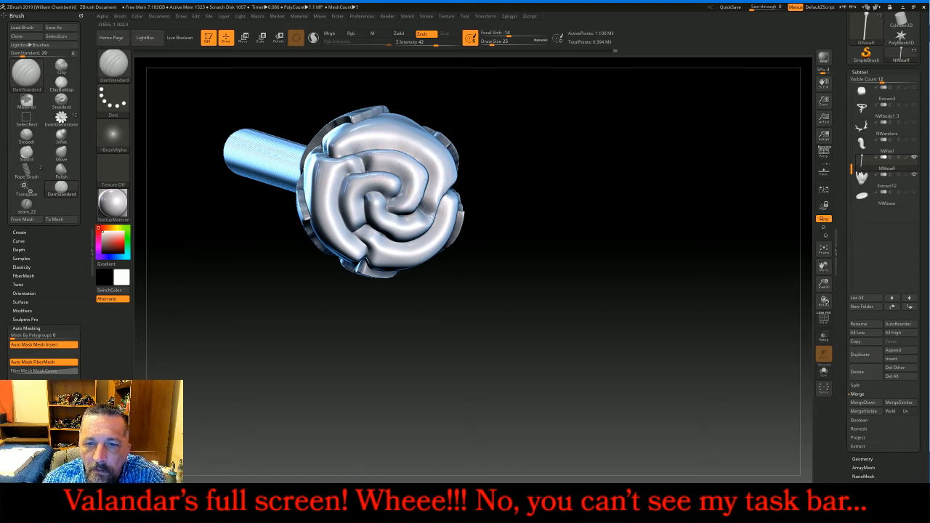
drag(578, 302, 466, 261)
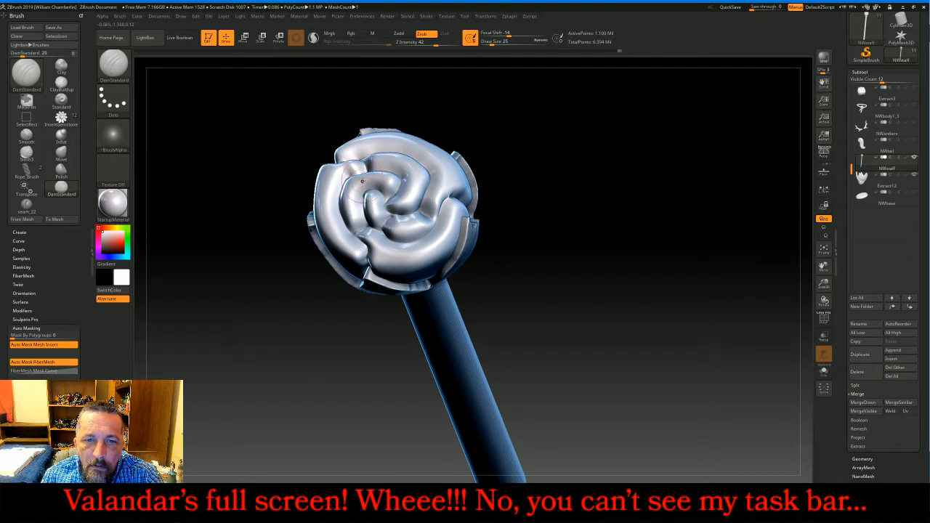
drag(567, 142, 576, 154)
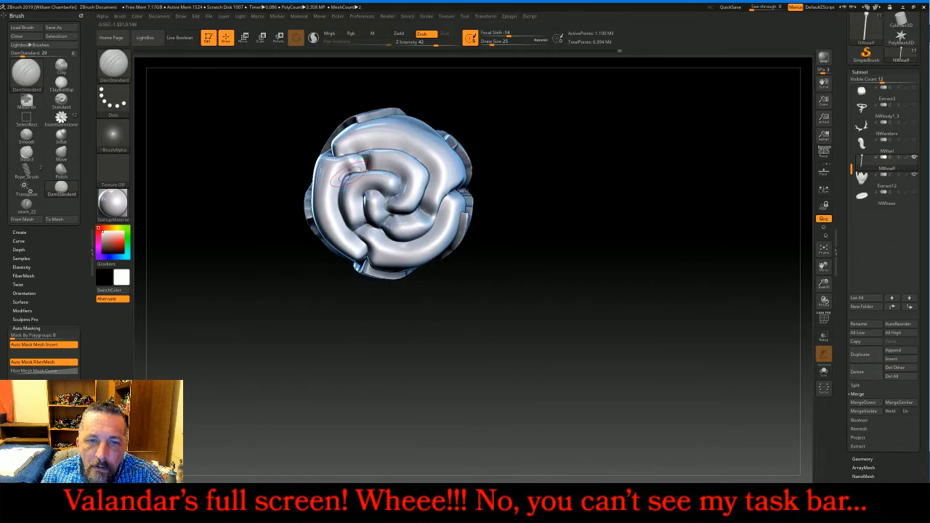
drag(348, 176, 368, 192)
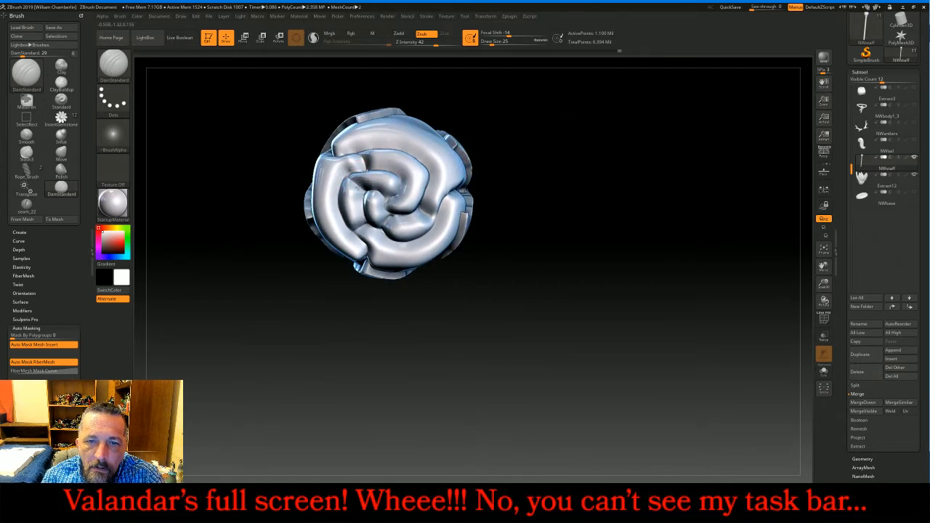
drag(429, 171, 413, 172)
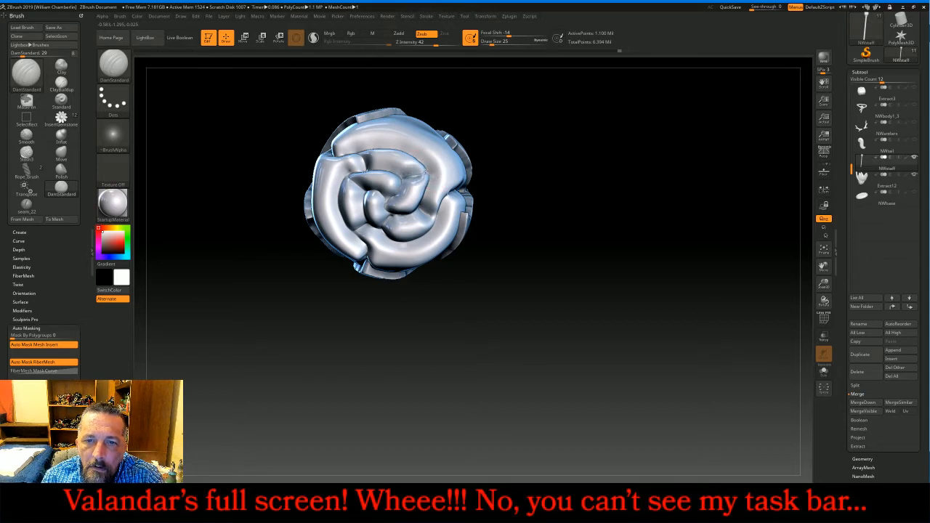
drag(604, 224, 575, 168)
Switch to the Slash3 brush in Zadd mode with Z intensity 10
click(115, 64)
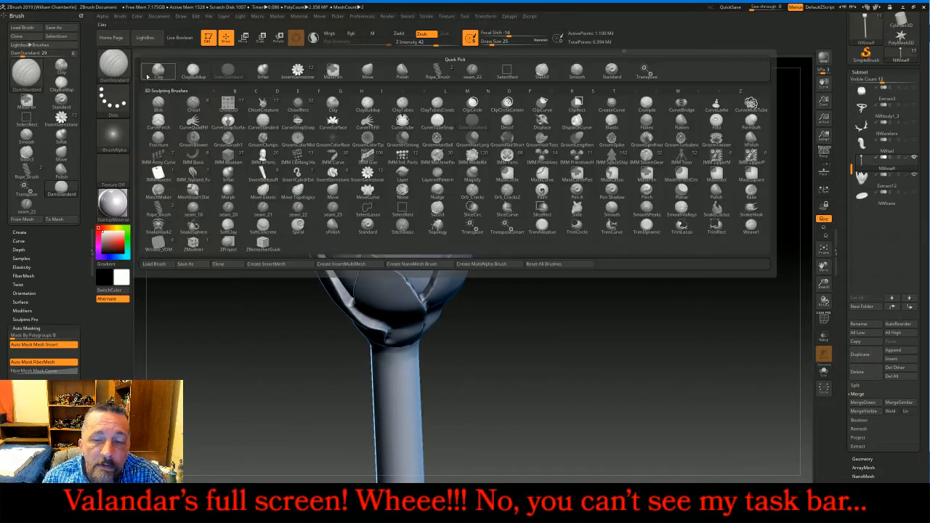
click(437, 212)
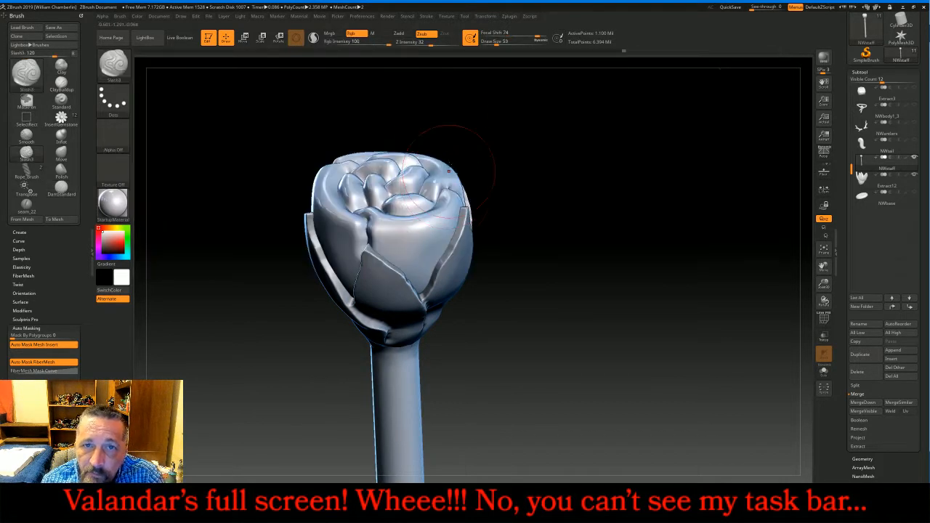
drag(923, 129, 922, 401)
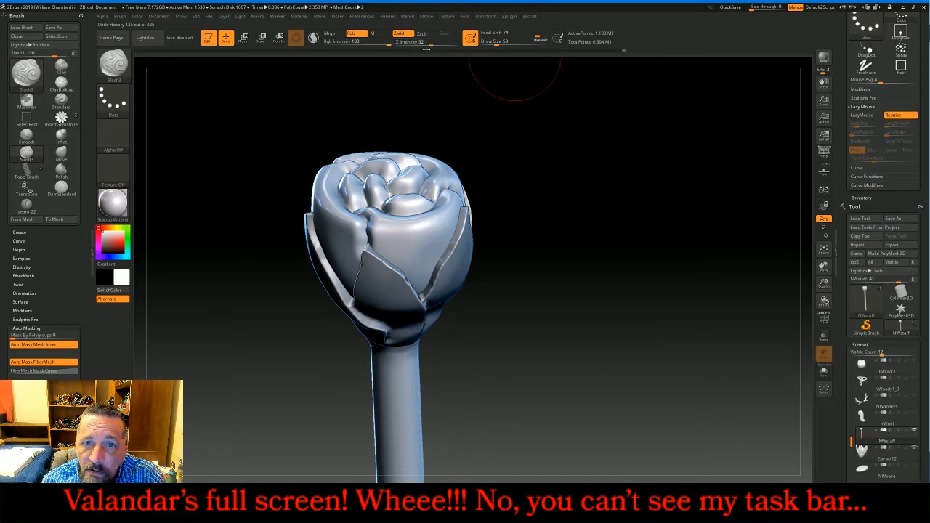
click(427, 43)
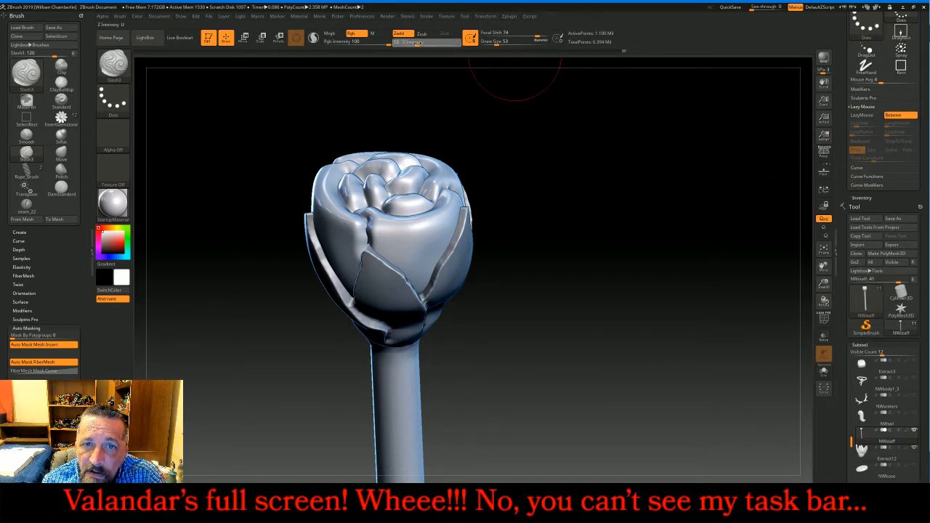
key(Return)
Try a raising stroke along the outer petal on top of the bud
drag(582, 151, 587, 191)
mouse_move(385, 234)
mouse_down()
mouse_move(401, 258)
mouse_move(420, 252)
mouse_up()
key(ctrl+z)
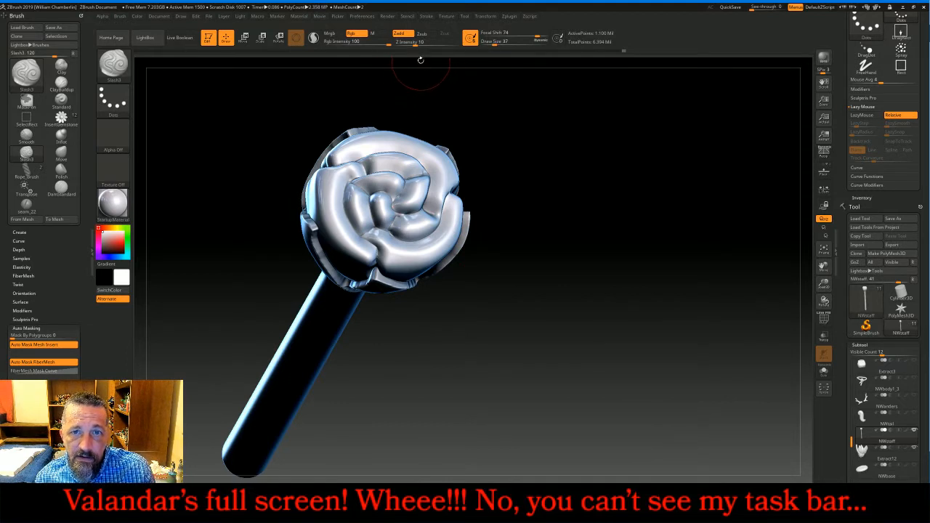
Sharpen the rose petals on top of the bud with Slash3 strokes at Z intensity 7 and draw size 33
drag(417, 44, 412, 44)
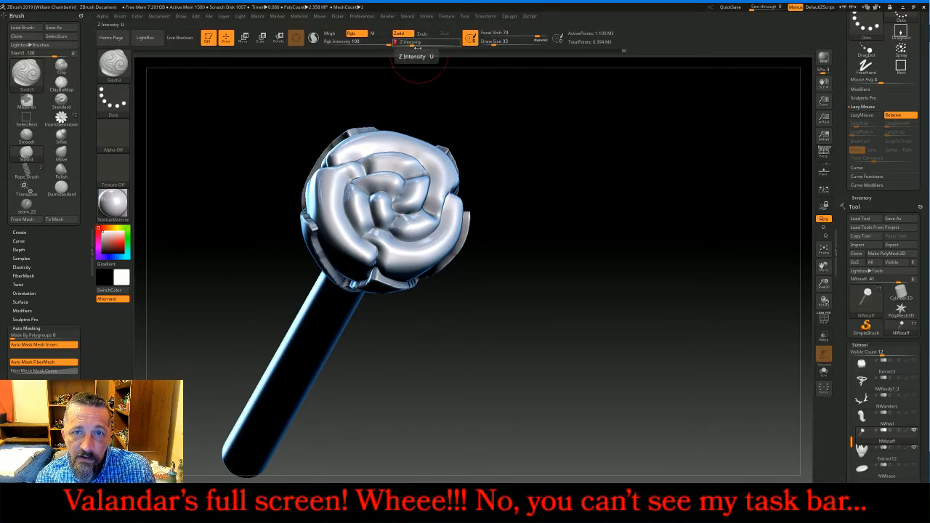
mouse_move(381, 249)
mouse_down()
mouse_move(416, 259)
mouse_move(440, 246)
mouse_move(451, 197)
mouse_up()
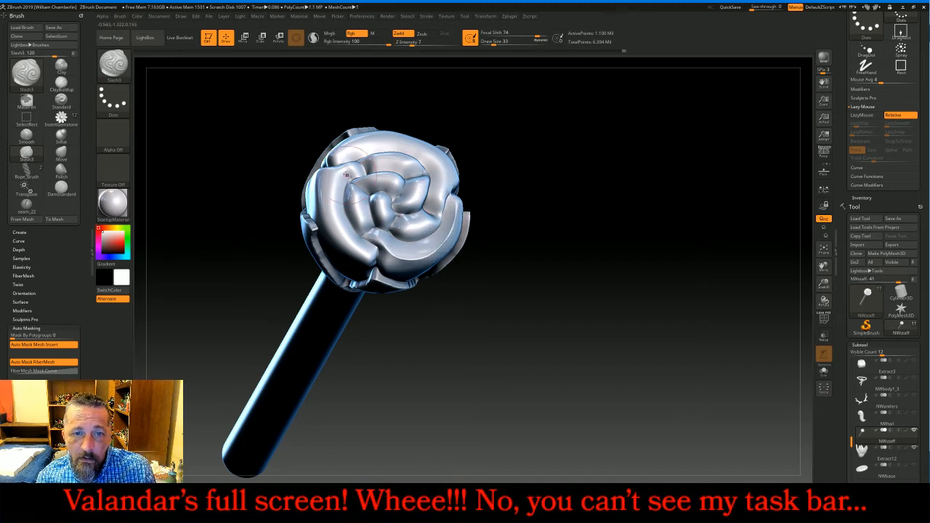
mouse_move(346, 174)
mouse_down()
mouse_move(352, 165)
mouse_move(328, 194)
mouse_move(347, 247)
mouse_move(380, 251)
mouse_move(339, 197)
mouse_move(385, 175)
mouse_move(342, 189)
mouse_move(366, 225)
mouse_move(385, 186)
mouse_move(384, 210)
mouse_move(408, 250)
mouse_move(398, 233)
mouse_move(428, 231)
mouse_move(400, 173)
mouse_move(420, 191)
mouse_move(402, 205)
mouse_up()
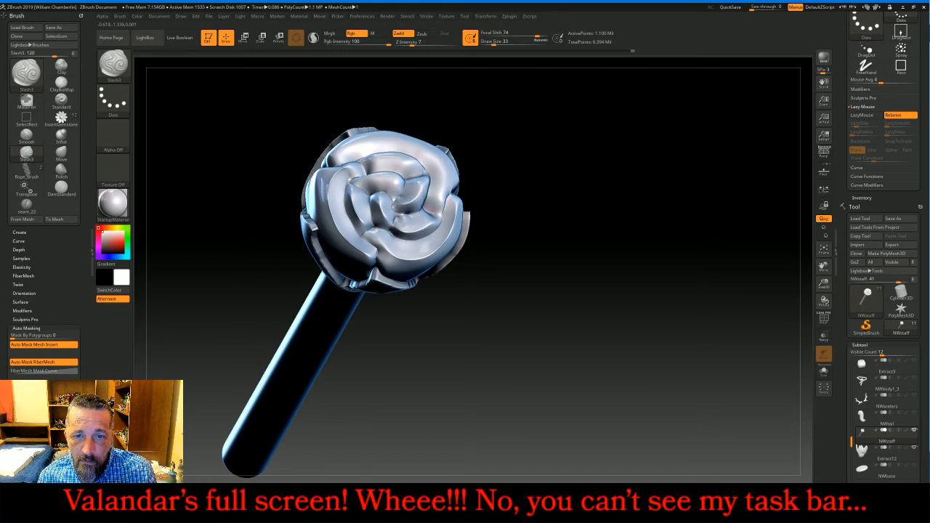
mouse_move(501, 160)
mouse_down()
mouse_move(520, 151)
mouse_move(504, 141)
mouse_move(443, 156)
mouse_move(341, 149)
mouse_move(392, 135)
mouse_move(428, 145)
mouse_move(438, 181)
mouse_up()
drag(512, 337, 668, 265)
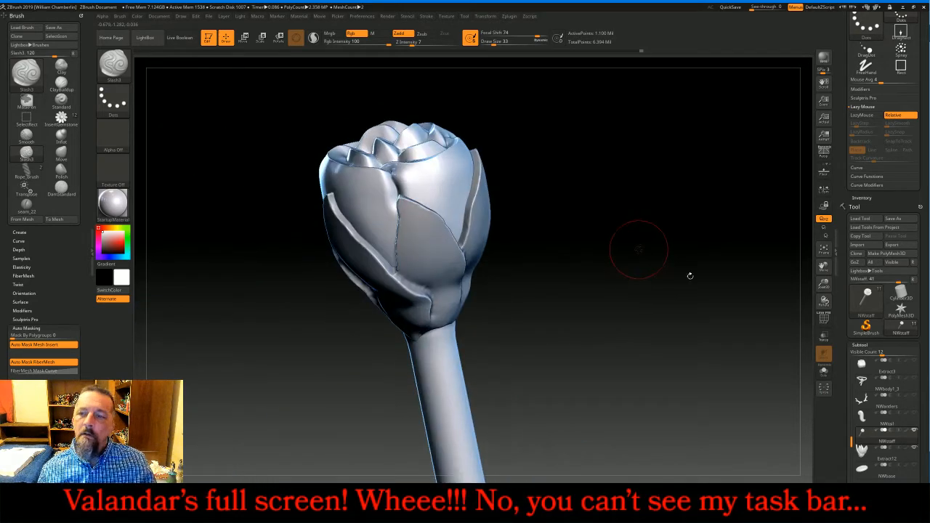
Merge the NWstaff subtool down with the leaf subtool below it
click(823, 249)
drag(755, 276, 719, 267)
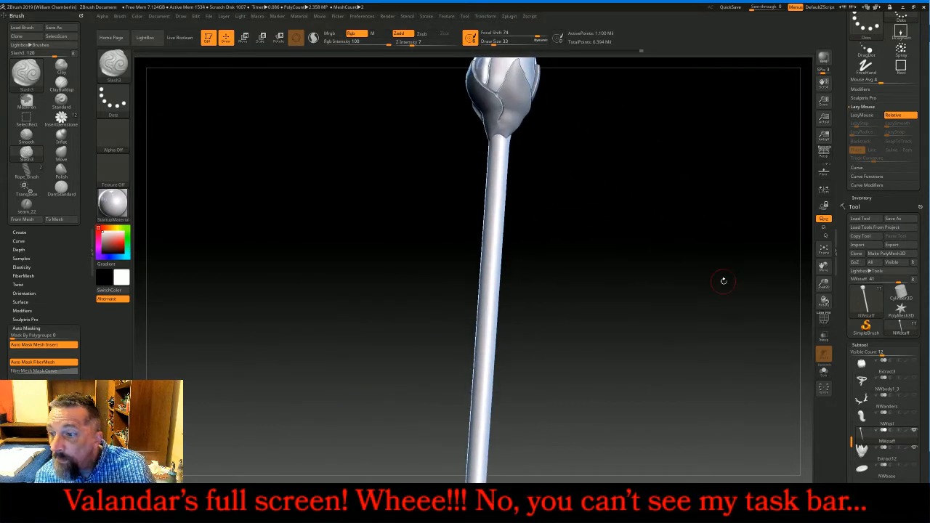
scroll(882, 291, down, 4)
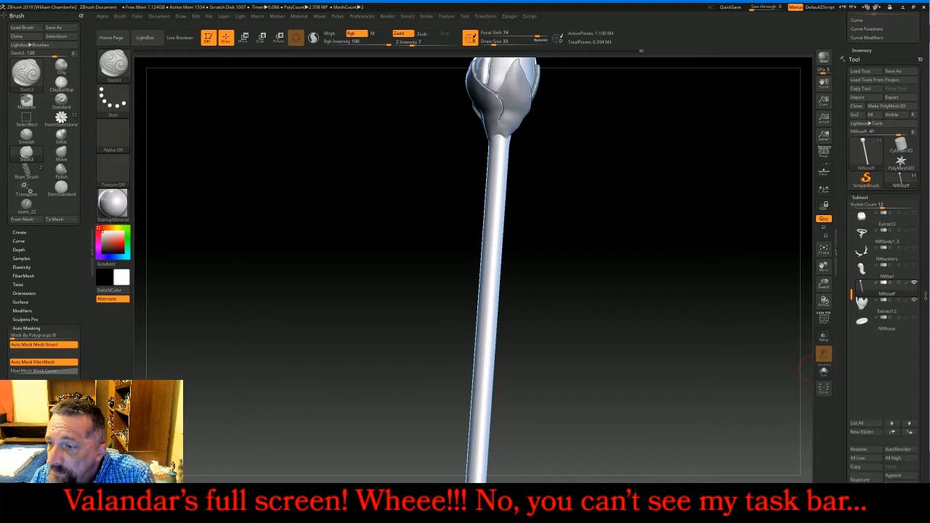
scroll(901, 407, down, 4)
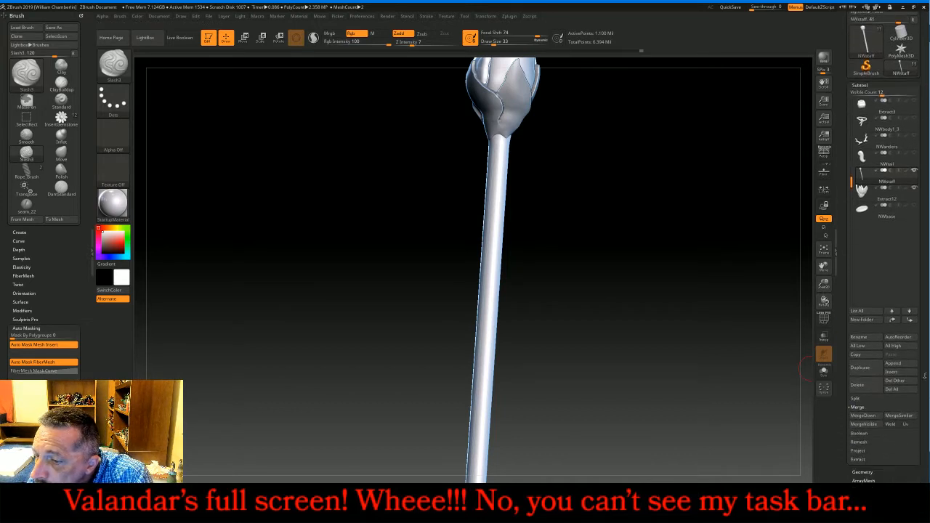
click(901, 385)
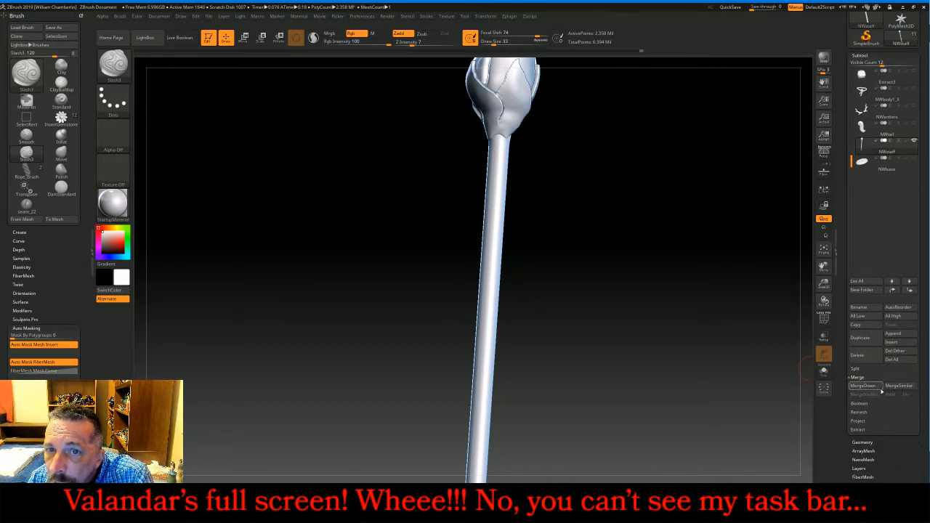
Remesh the merged staff with DynaMesh at resolution 1024 and turn DynaMesh mode off
click(866, 441)
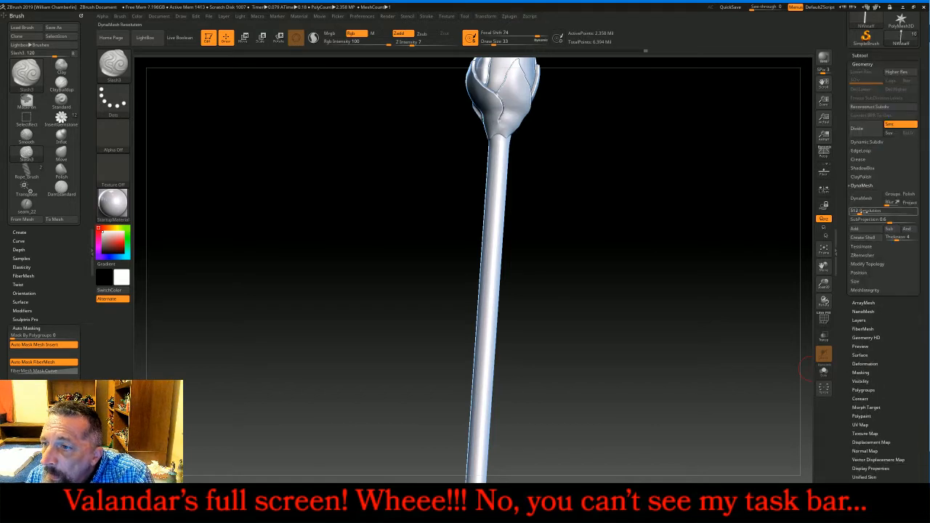
click(863, 212)
text(1024)
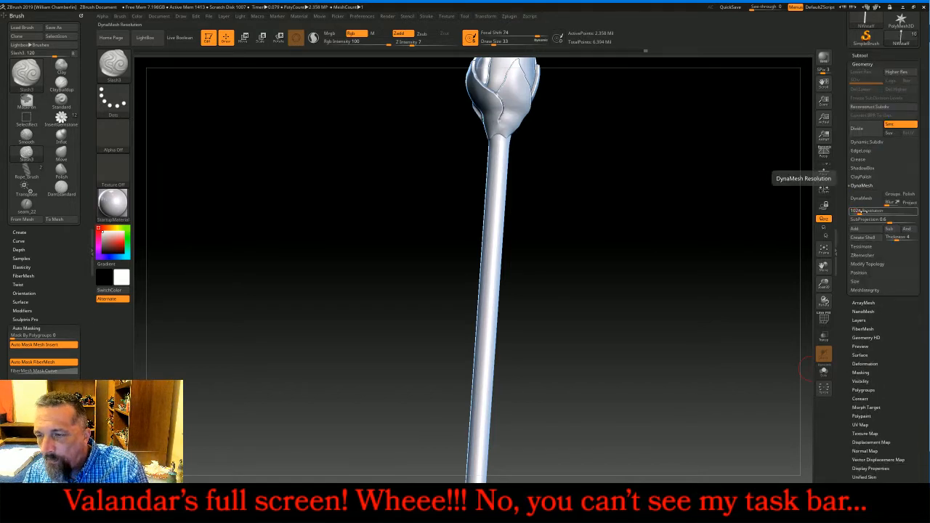
key(Return)
click(863, 202)
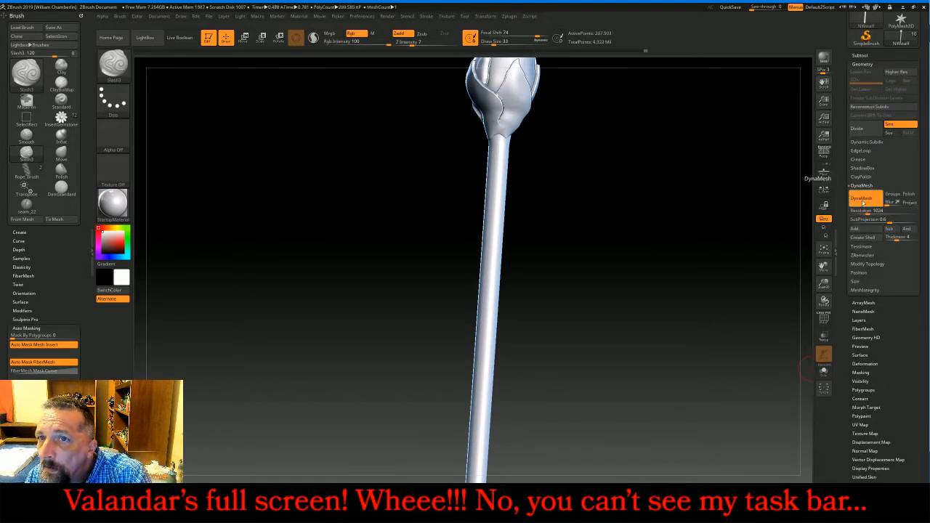
click(863, 203)
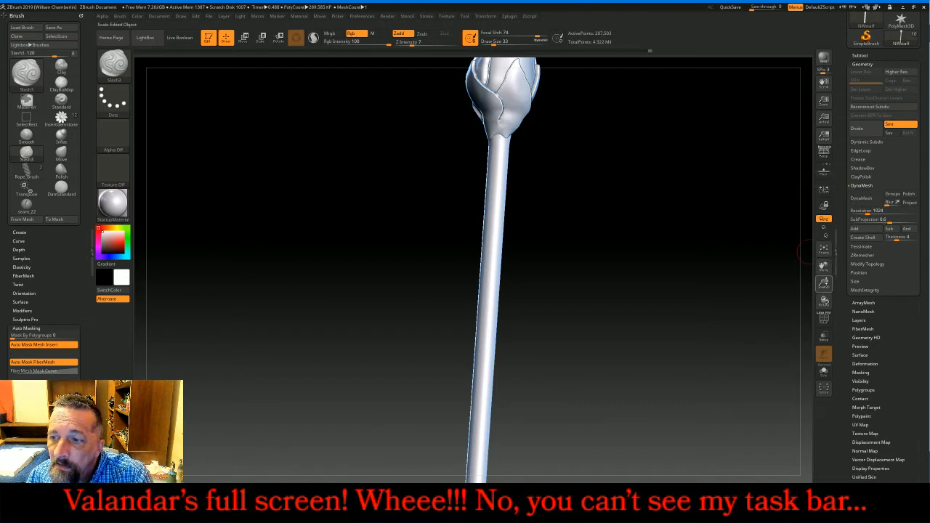
Smooth the seam all around the junction between the rosebud's base and the top of the shaft
drag(823, 284, 824, 336)
drag(821, 267, 800, 407)
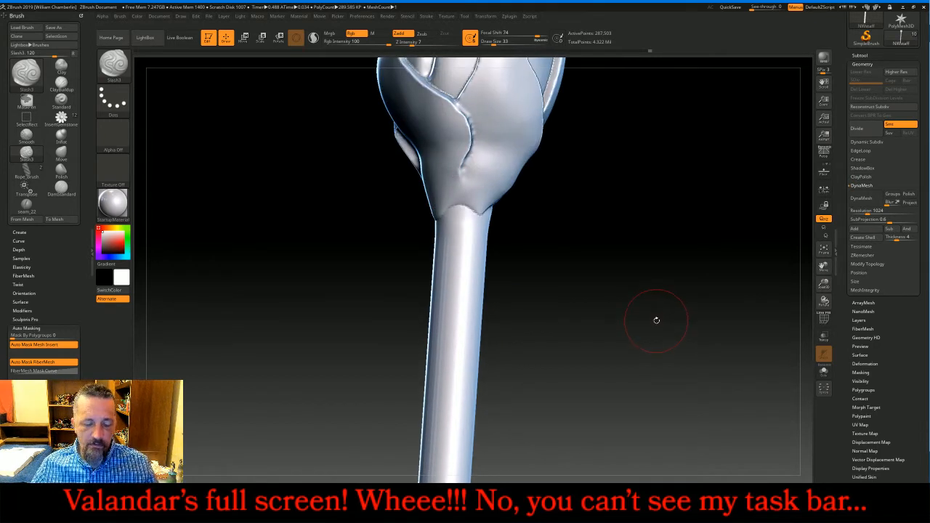
key(shift)
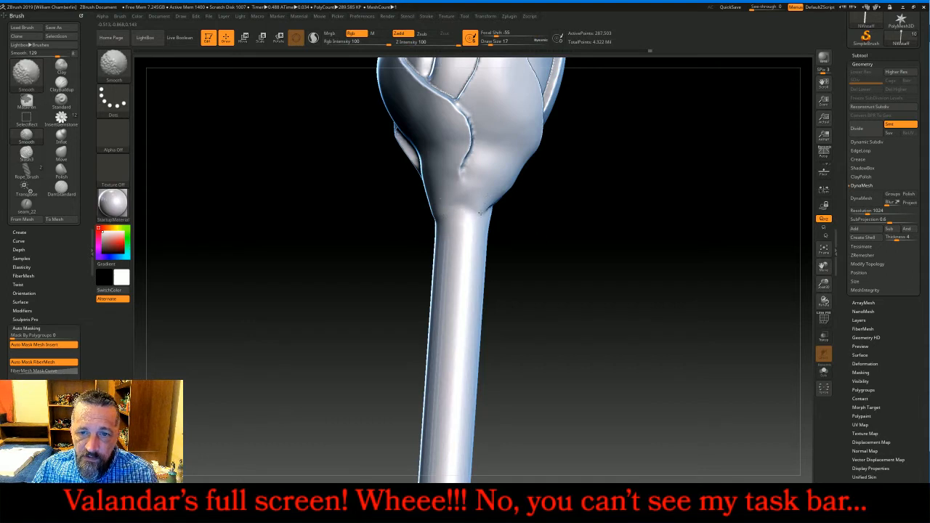
mouse_move(585, 273)
mouse_down()
mouse_move(587, 263)
mouse_move(565, 259)
mouse_up()
key(shift)
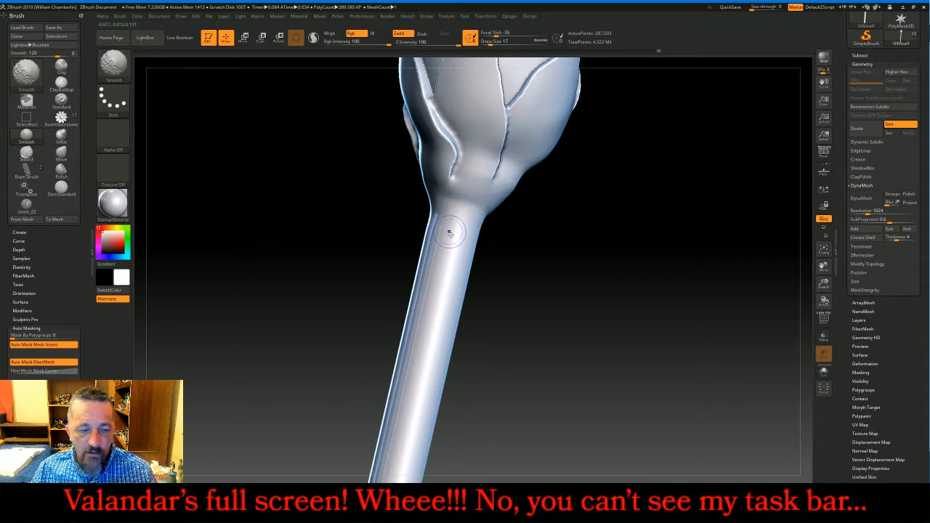
drag(537, 270, 524, 250)
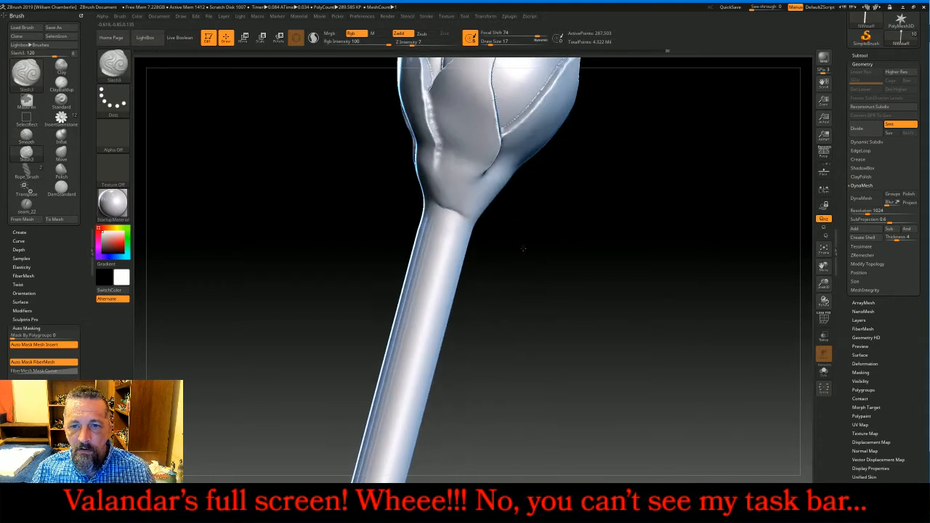
key(shift)
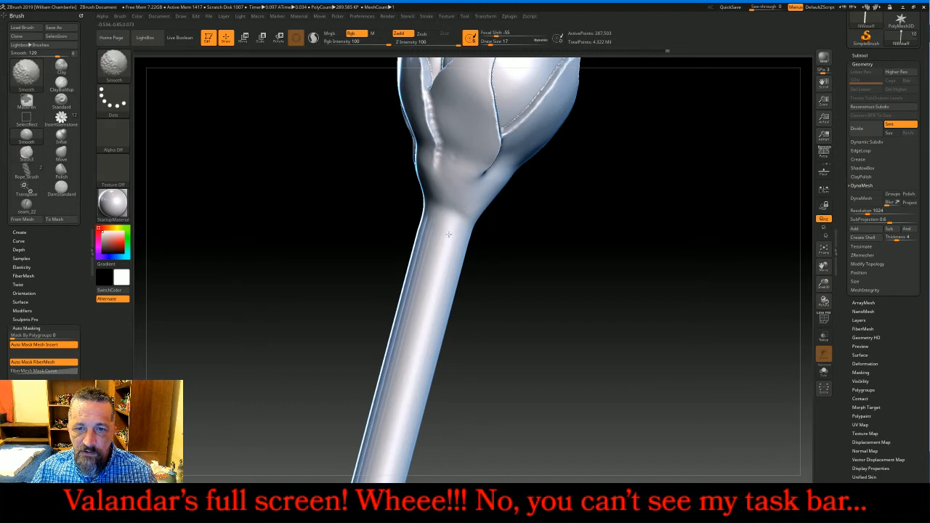
shift+drag(443, 198, 448, 237)
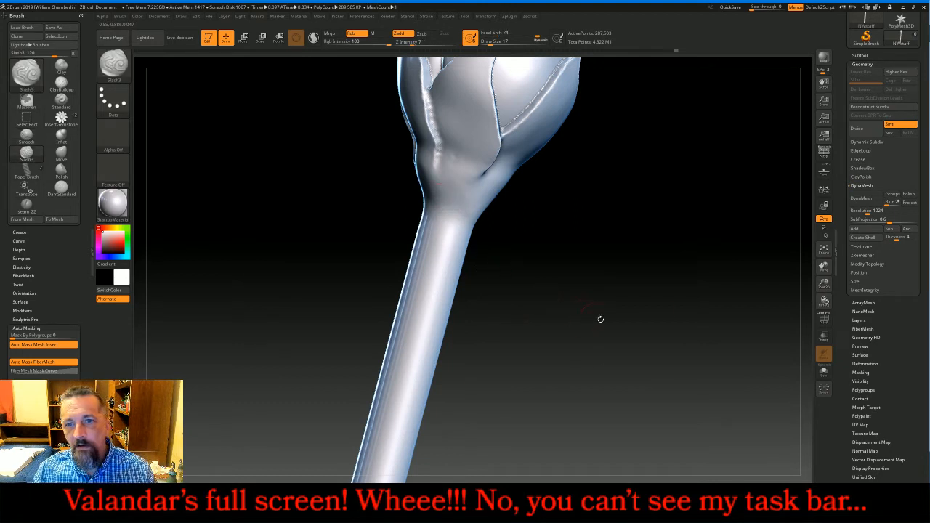
Draw a short diagonal twisted rope across the shaft just below the rosebud with the Rope_Brush at draw size 36
click(823, 249)
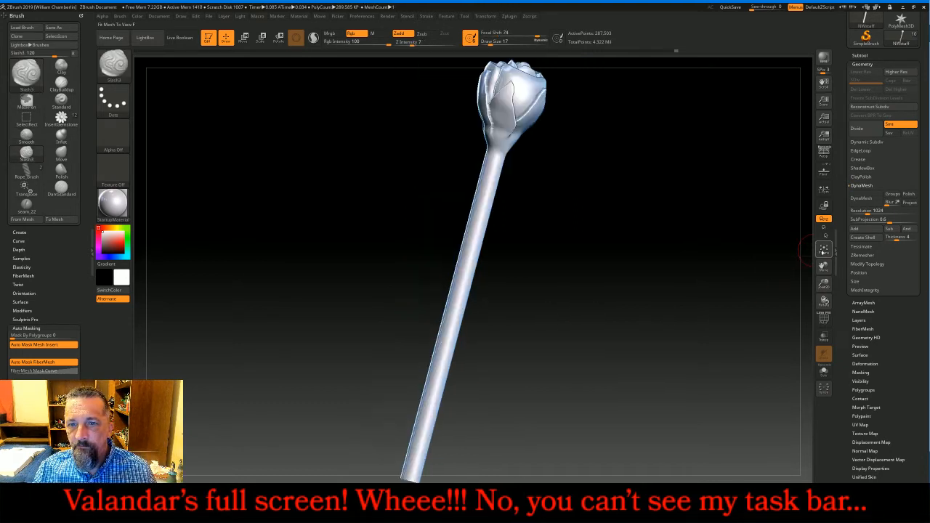
mouse_move(686, 263)
shift+mouse_down()
mouse_move(662, 247)
mouse_move(673, 270)
mouse_move(700, 285)
mouse_move(745, 266)
mouse_move(732, 238)
mouse_move(681, 250)
mouse_move(651, 227)
shift+mouse_up()
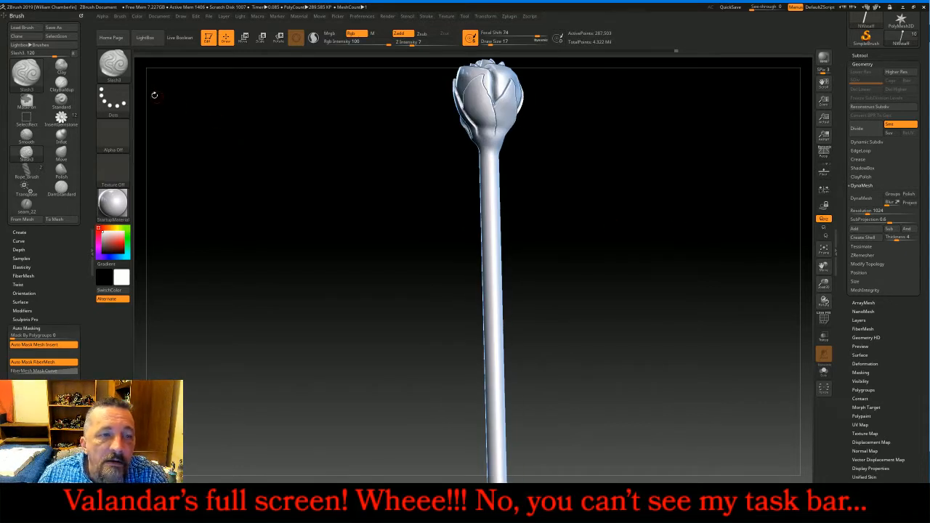
click(114, 64)
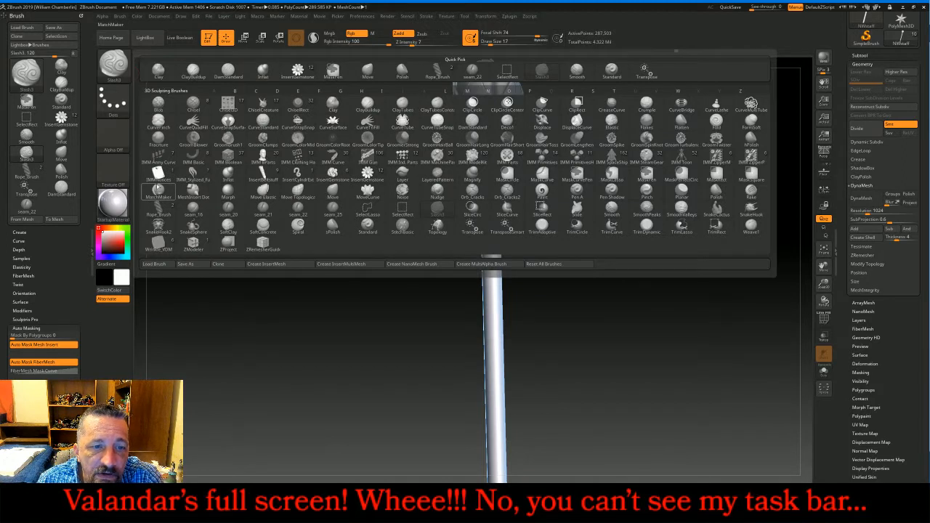
click(158, 209)
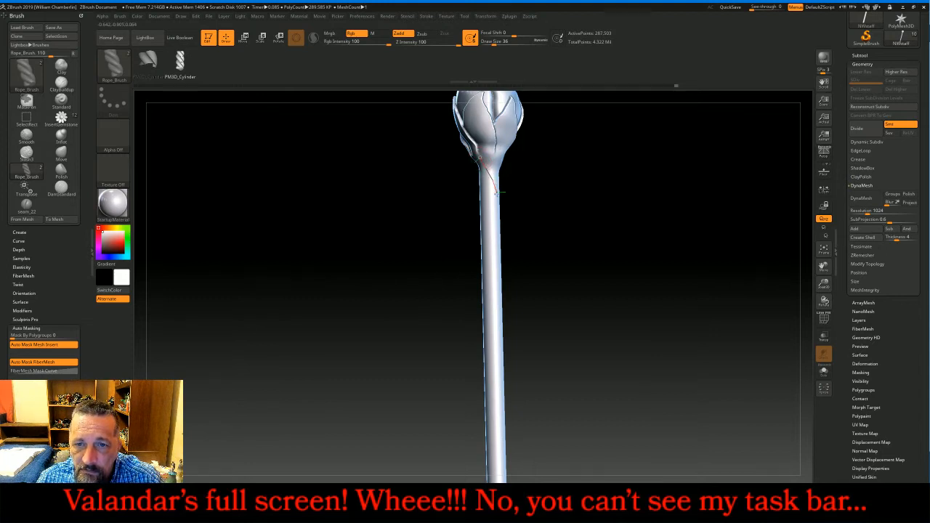
drag(499, 196, 509, 201)
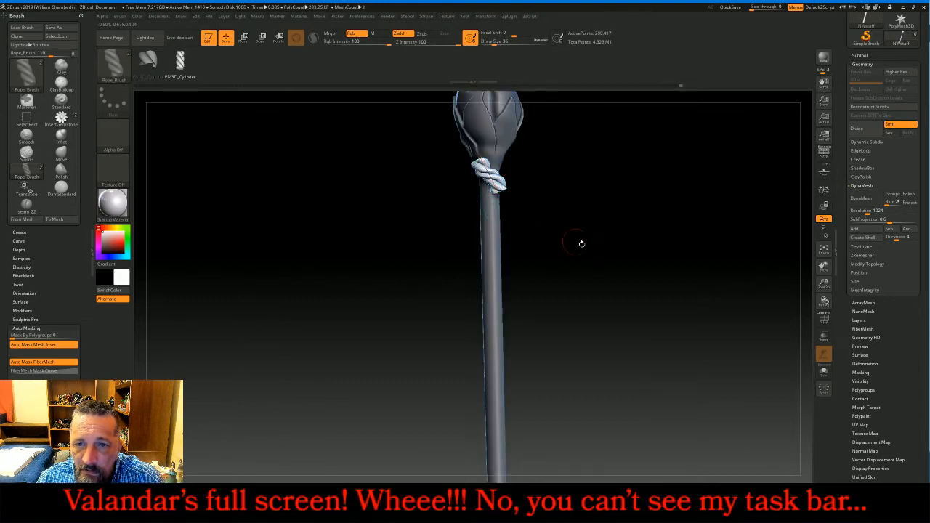
drag(581, 243, 564, 235)
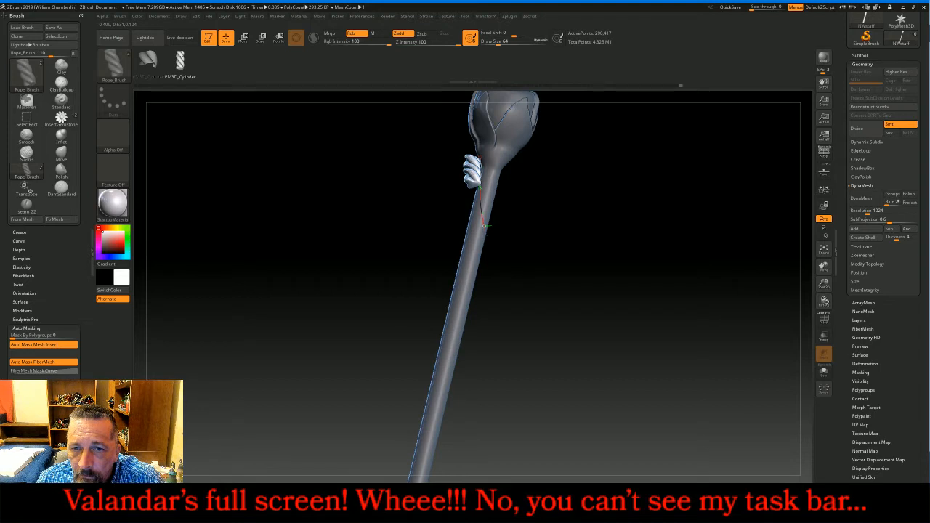
Extend the rope curve from its lower end in a spiral around the shaft at draw size 64
drag(484, 239, 496, 239)
mouse_move(593, 277)
mouse_down()
mouse_move(574, 223)
mouse_move(557, 209)
mouse_up()
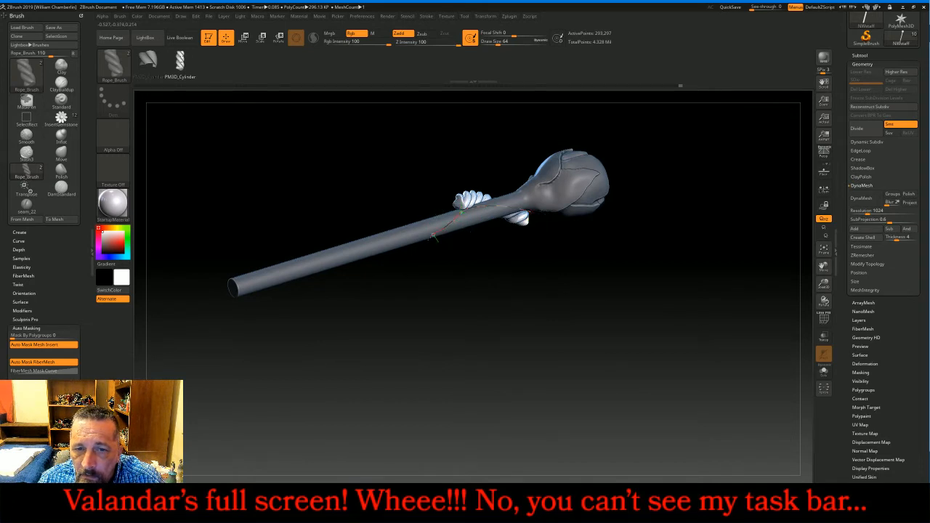
drag(433, 235, 431, 239)
drag(473, 301, 478, 224)
key(])
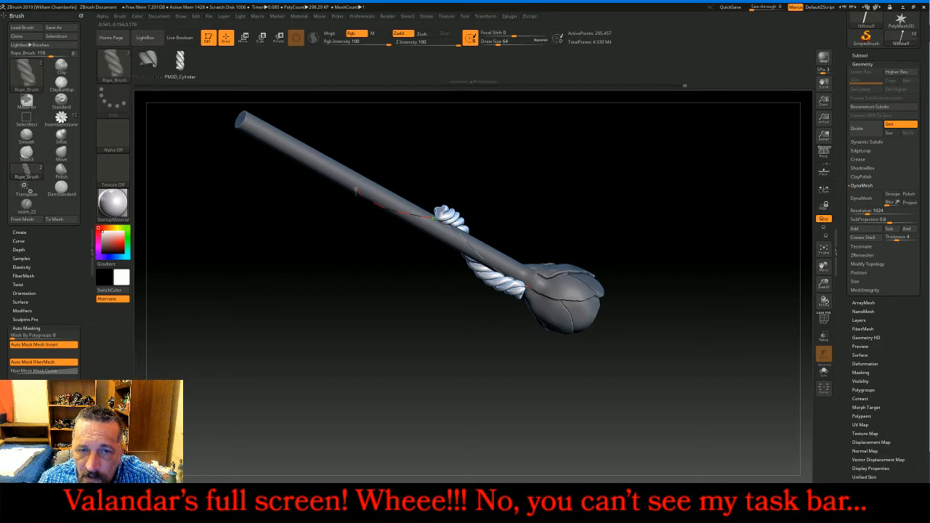
drag(344, 167, 345, 165)
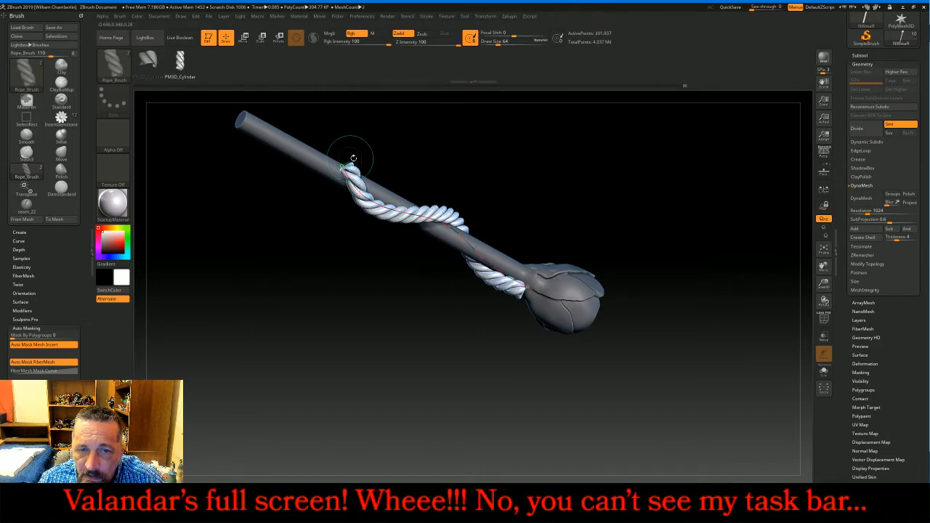
Separate the rope from the staff into its own subtool with Split Unmasked Points
mouse_move(608, 174)
mouse_down()
mouse_move(642, 243)
mouse_move(640, 281)
mouse_move(592, 244)
mouse_up()
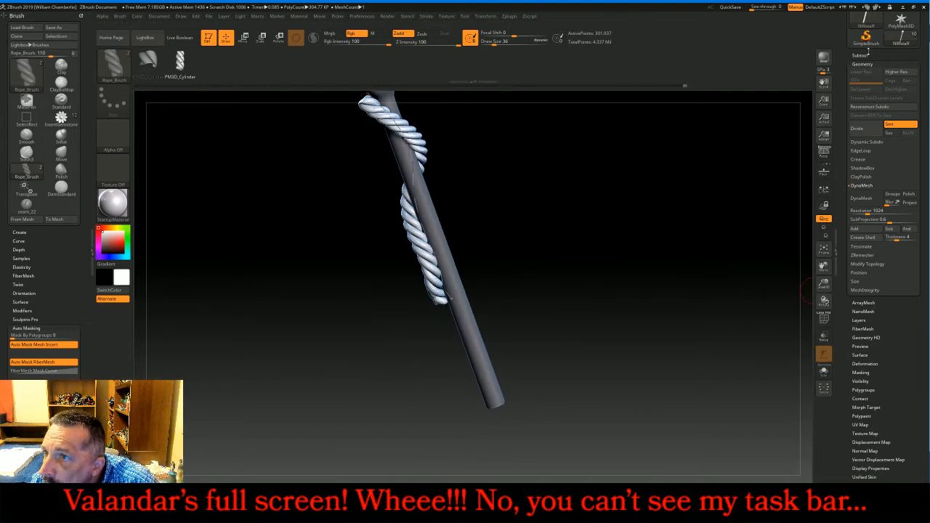
click(860, 56)
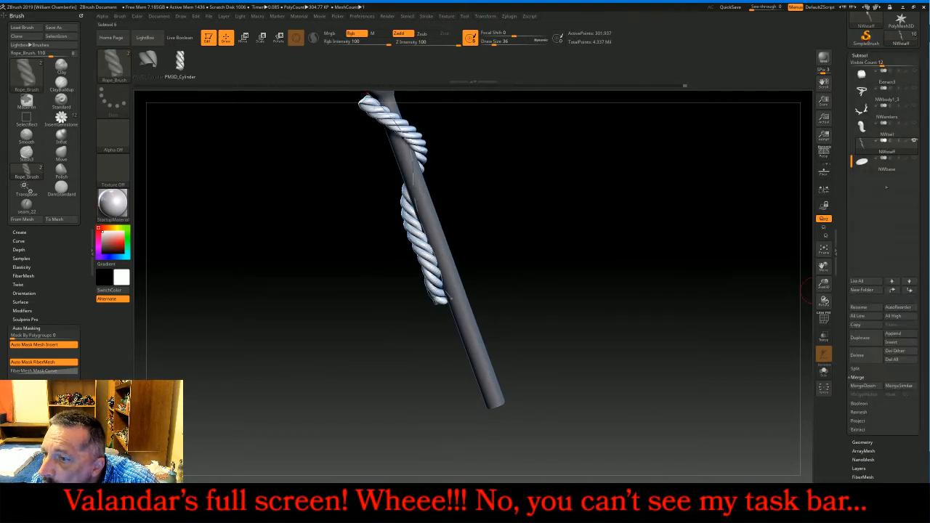
click(857, 369)
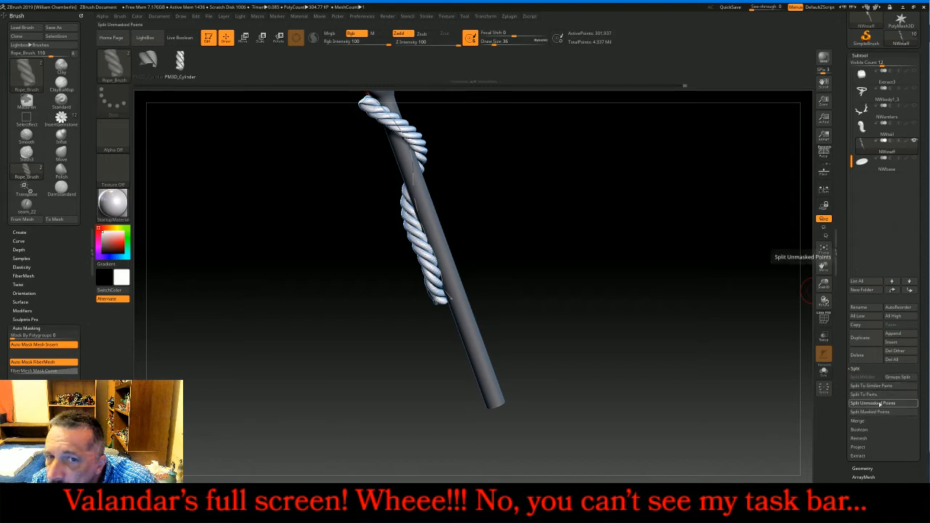
click(872, 402)
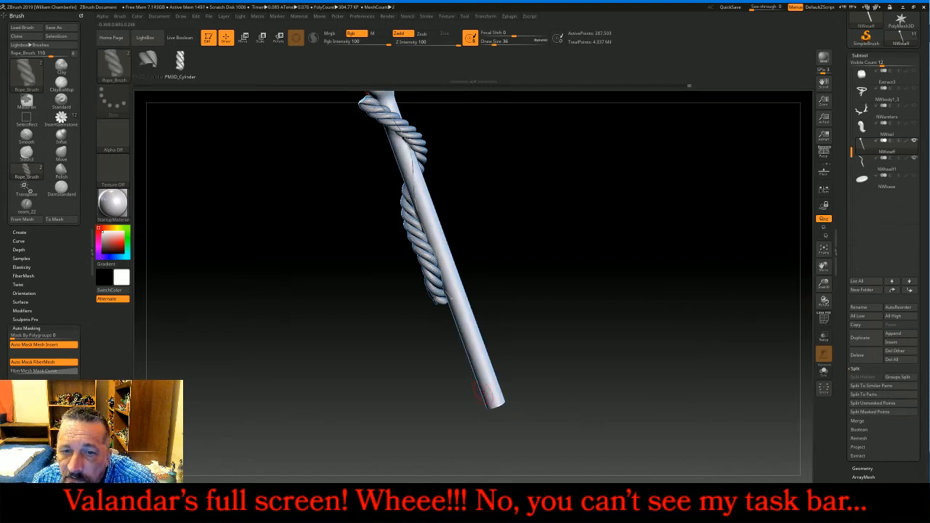
Select the split-off rope subtool, NWstaff1, and switch to the Move brush
drag(531, 332, 571, 245)
drag(592, 237, 618, 249)
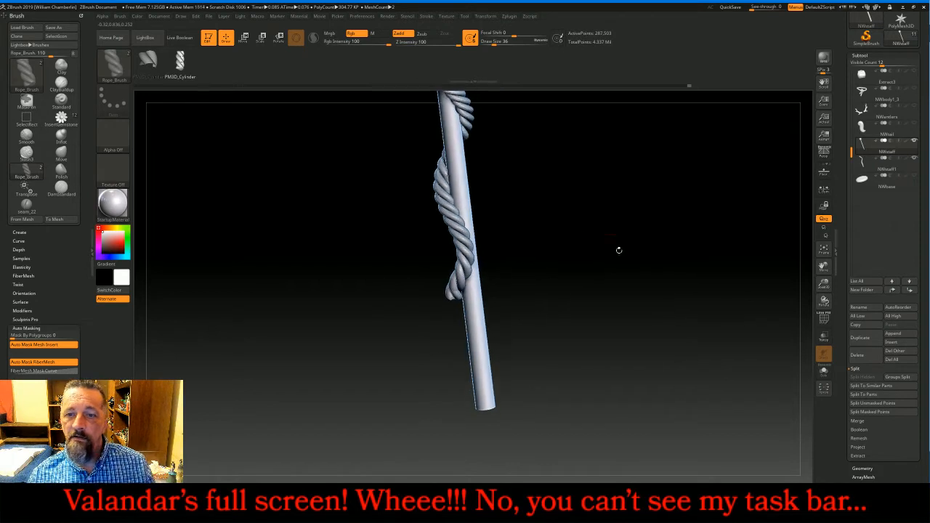
click(827, 252)
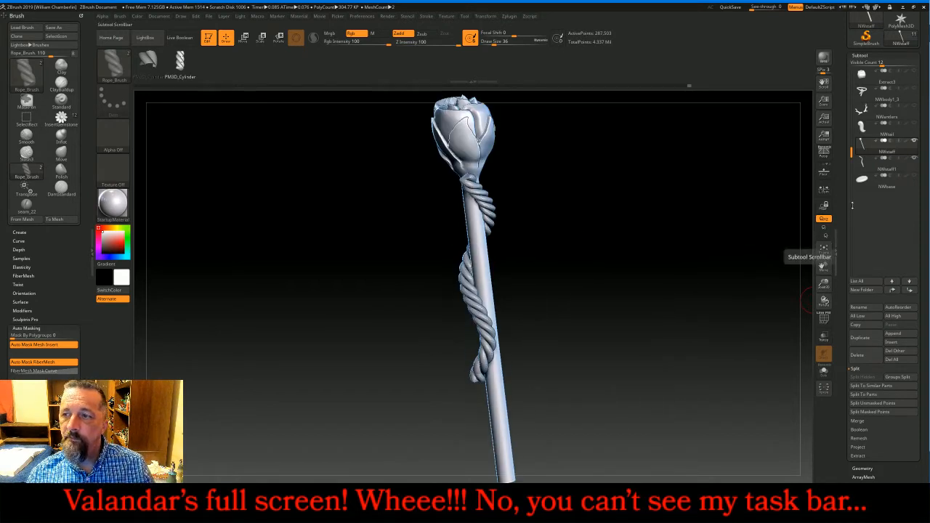
click(883, 169)
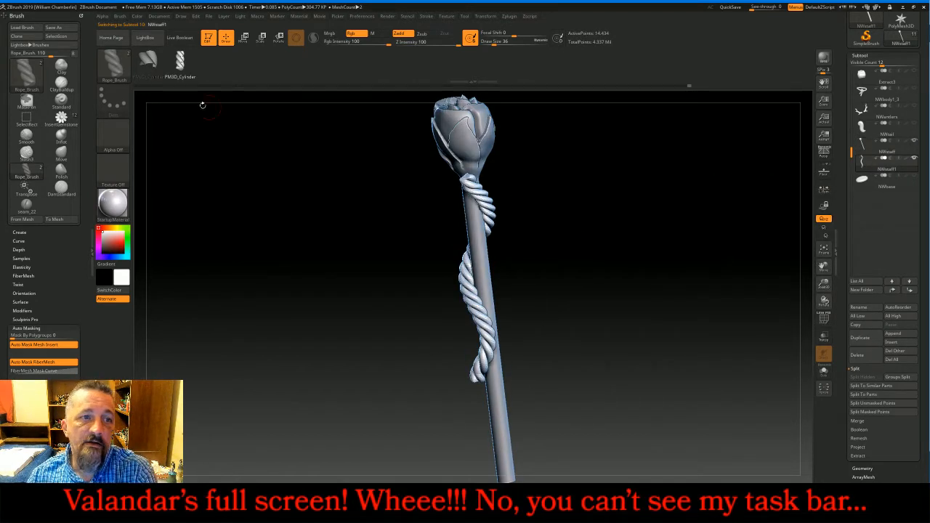
click(116, 69)
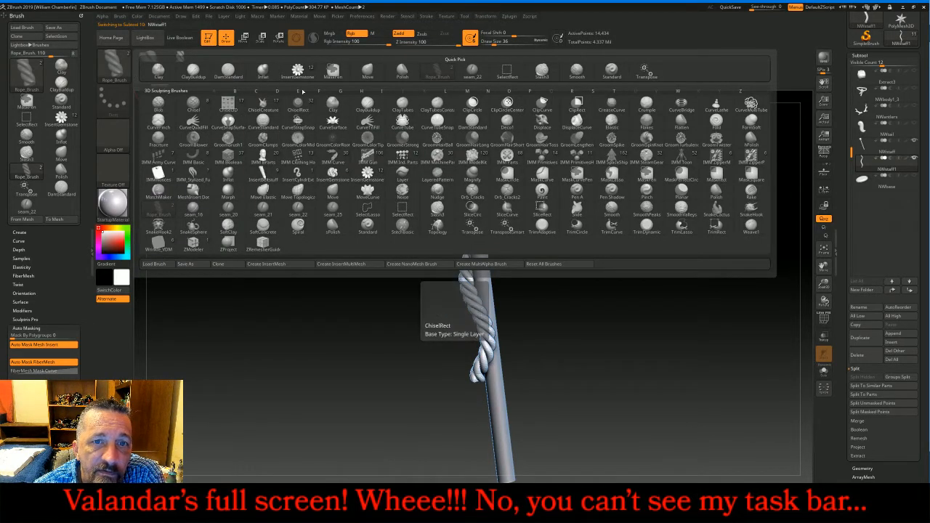
click(367, 70)
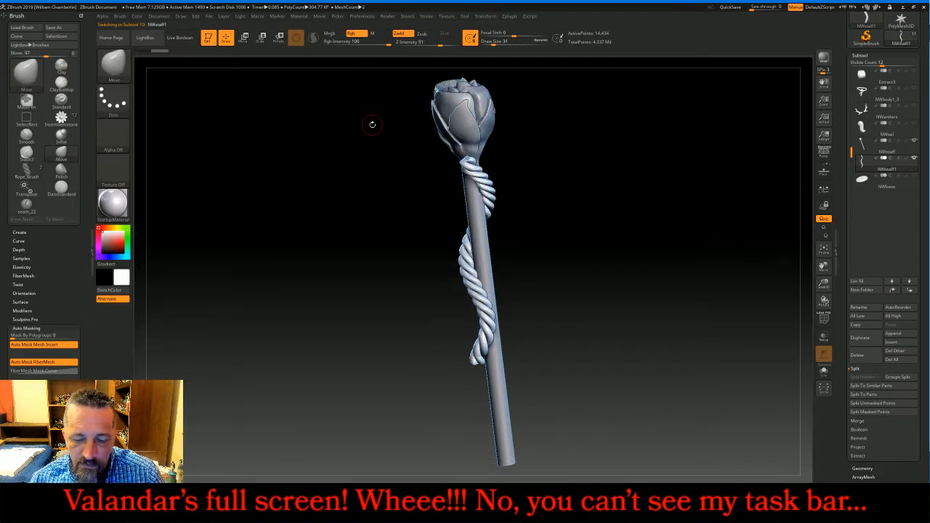
Enlarge the Move brush to draw size 111 and tuck the rope's upper end in against the shaft below the bud
key(bracketright)
key(bracketright)
key(bracketright)
key(bracketright)
key(bracketright)
key(bracketright)
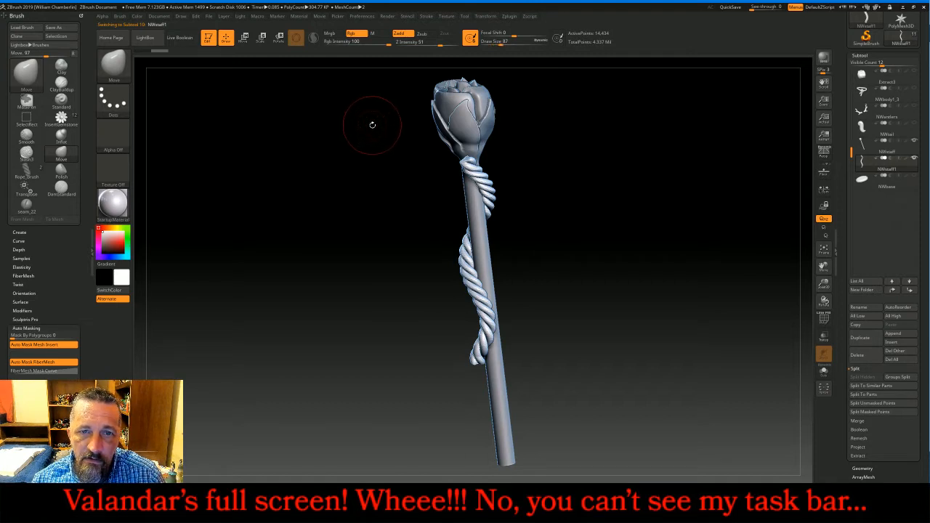
key(bracketright)
key(bracketright)
mouse_move(369, 124)
mouse_down()
mouse_move(460, 168)
mouse_move(576, 201)
mouse_up()
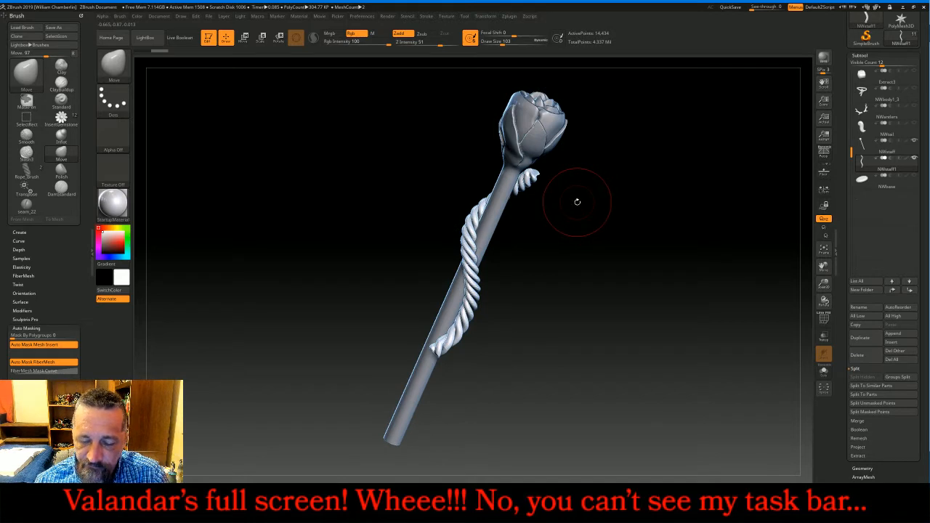
key(bracketright)
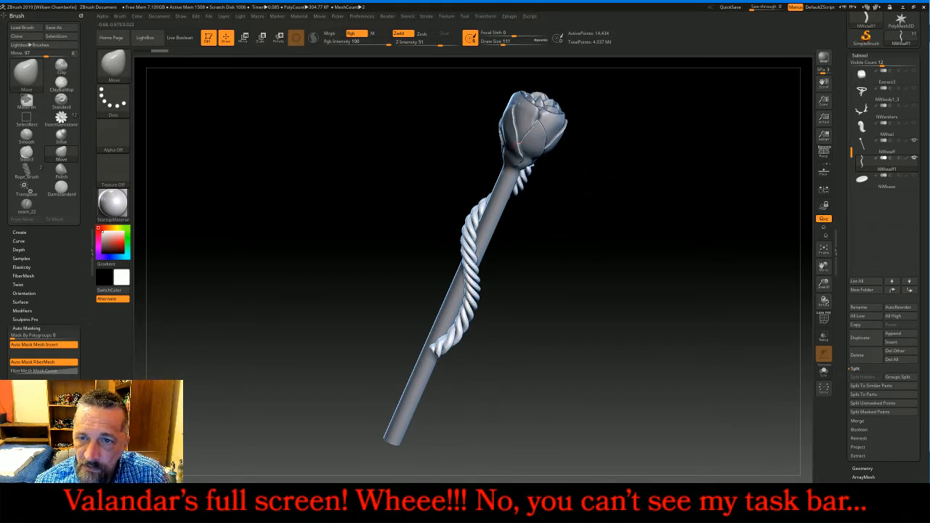
mouse_move(538, 167)
mouse_down()
mouse_move(524, 165)
mouse_move(508, 190)
mouse_move(459, 192)
mouse_move(515, 193)
mouse_up()
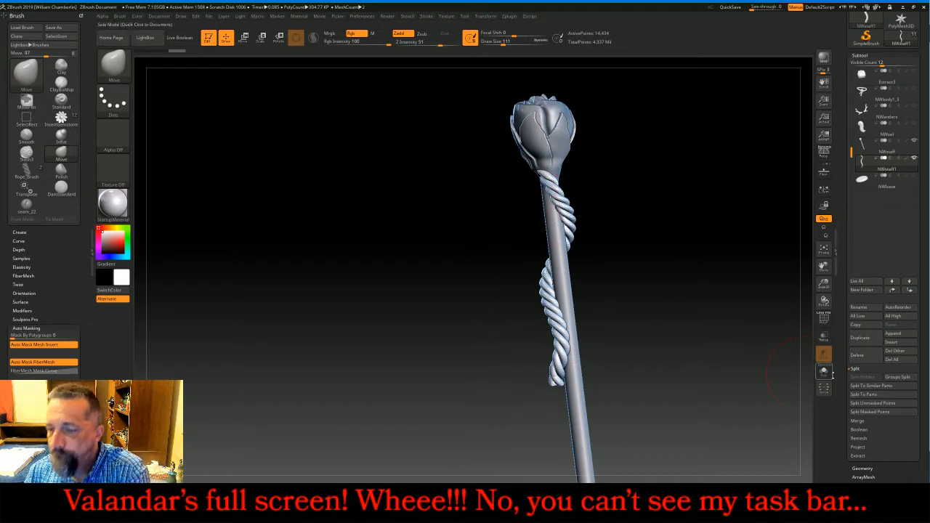
Subdivide the rope mesh once and thin its strands with a slight negative Inflate deformation
click(863, 467)
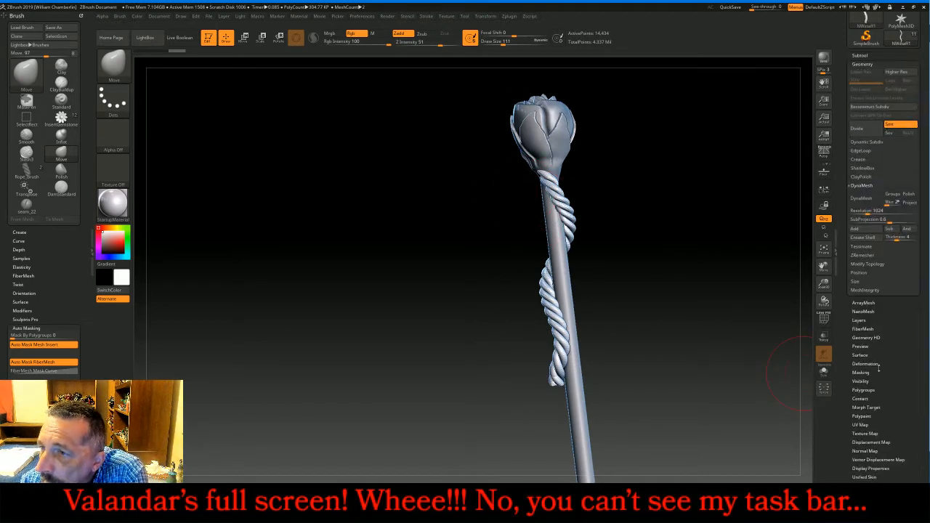
click(869, 129)
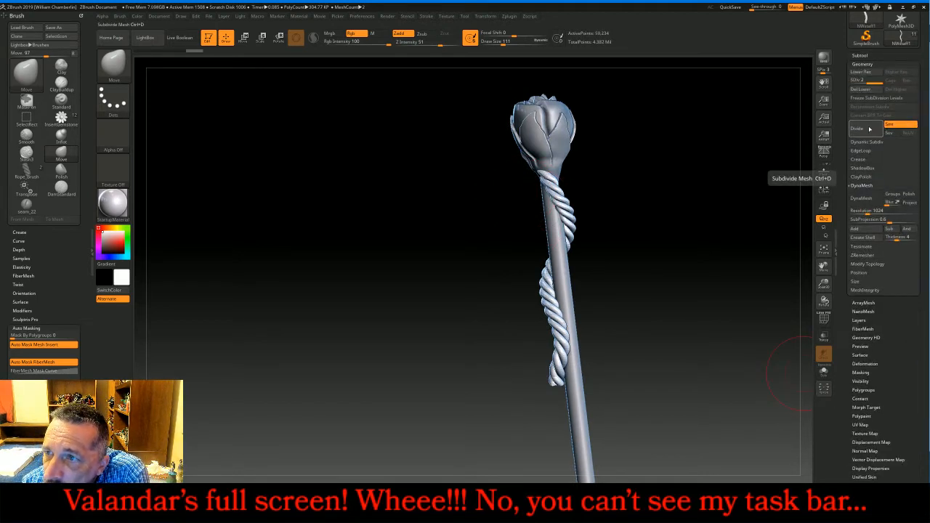
click(871, 363)
drag(883, 367, 879, 369)
drag(776, 338, 715, 323)
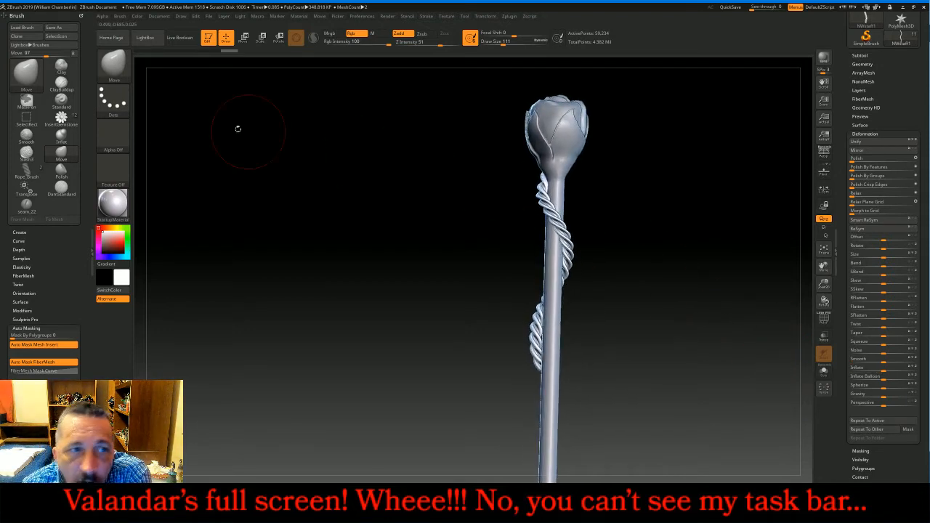
Try to pull the rope's upper coil away from the shaft with the Move Topological brush, and undo the stroke
click(128, 76)
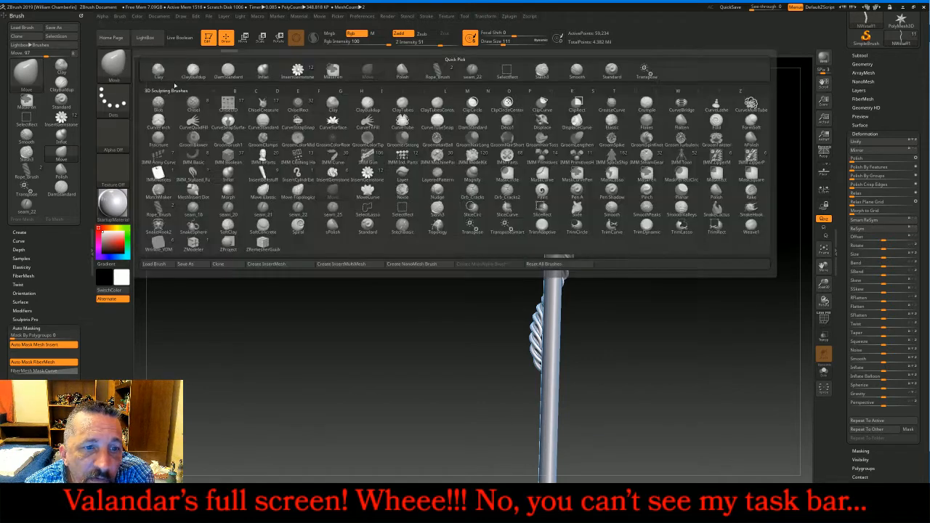
click(298, 190)
drag(555, 197, 614, 211)
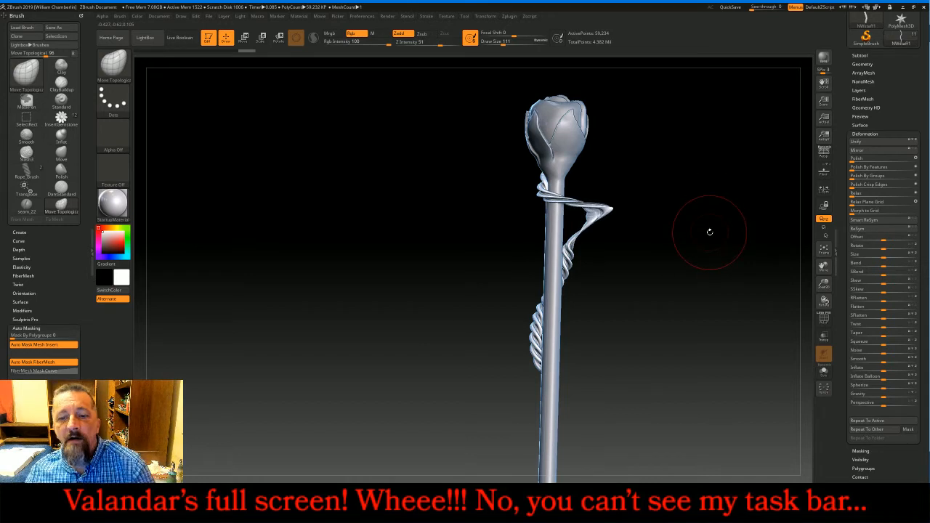
key(ctrl+z)
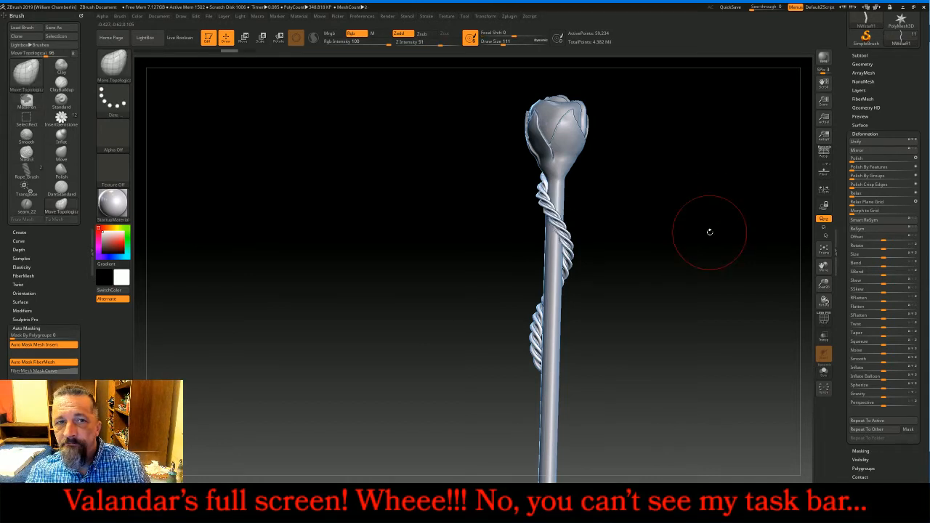
Delete the rope subtool NWstaff1
drag(709, 232, 732, 221)
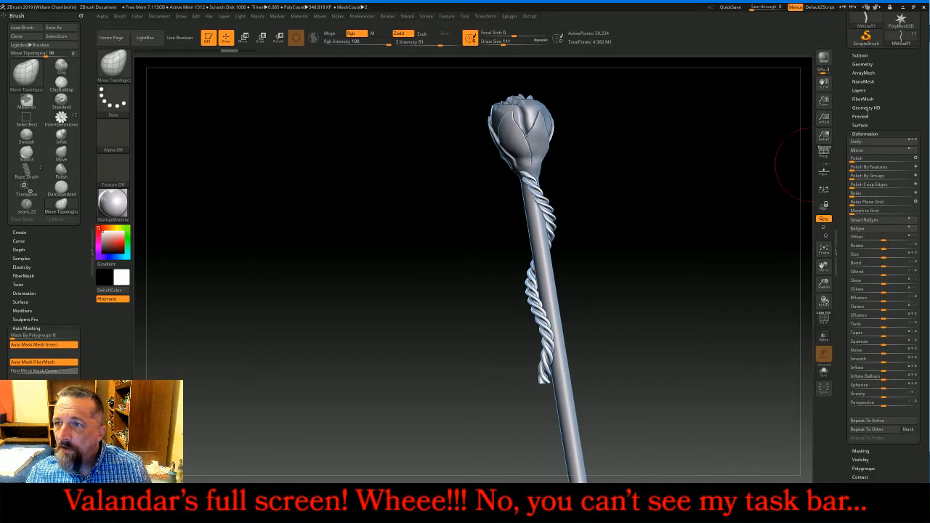
click(861, 56)
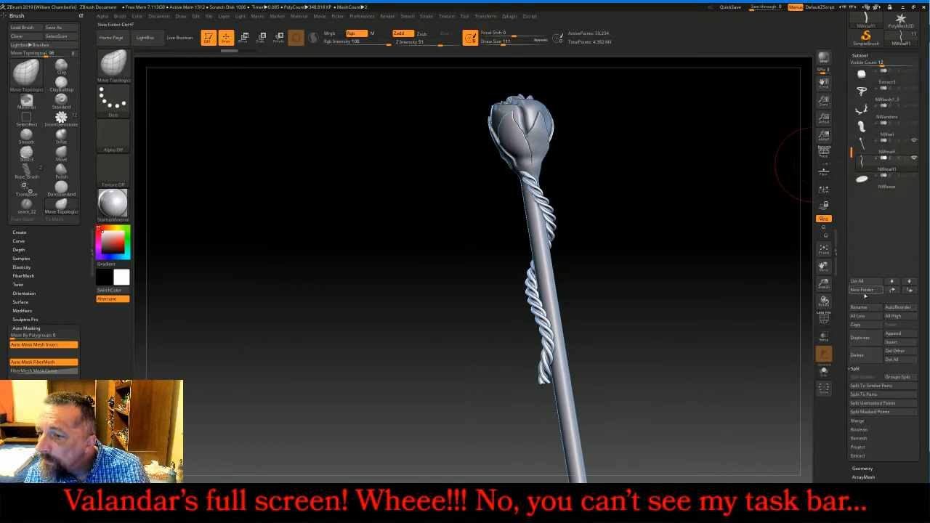
click(864, 356)
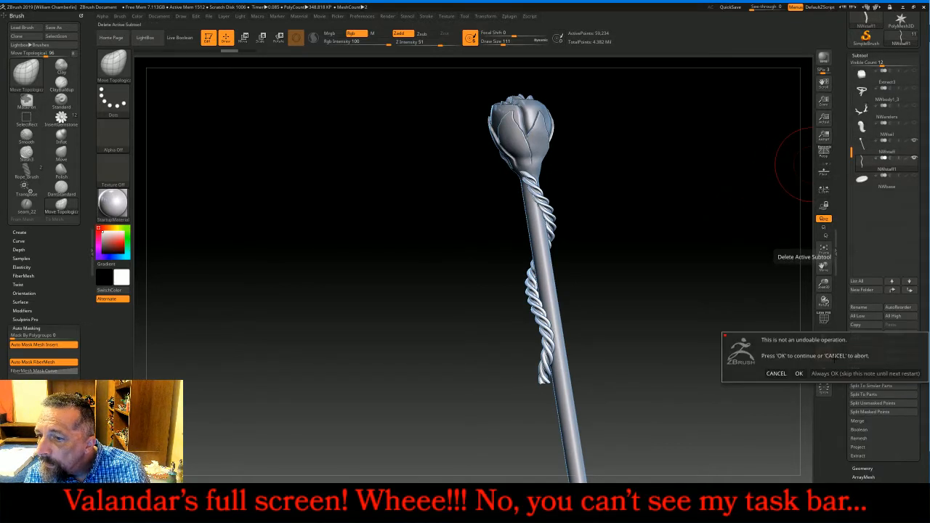
click(798, 374)
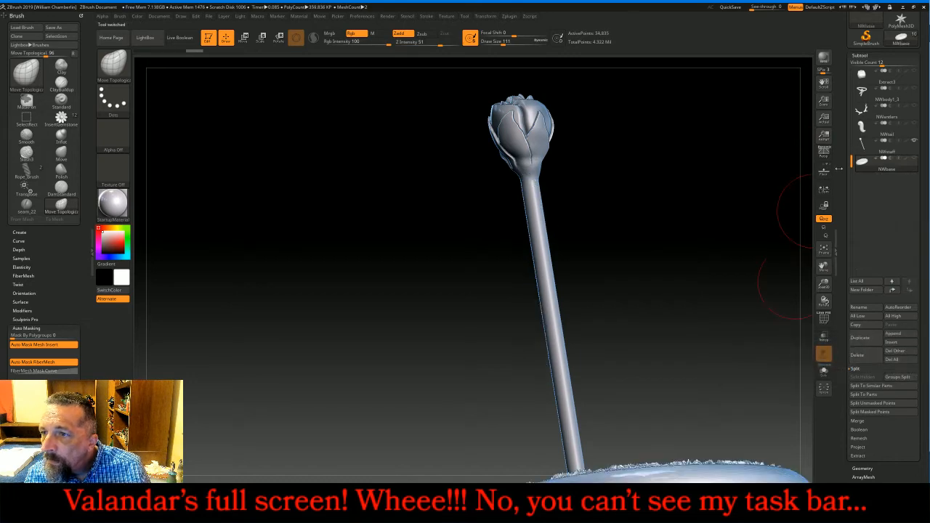
Choose the CurveTube brush on the staff and reduce its draw size to 10
click(114, 64)
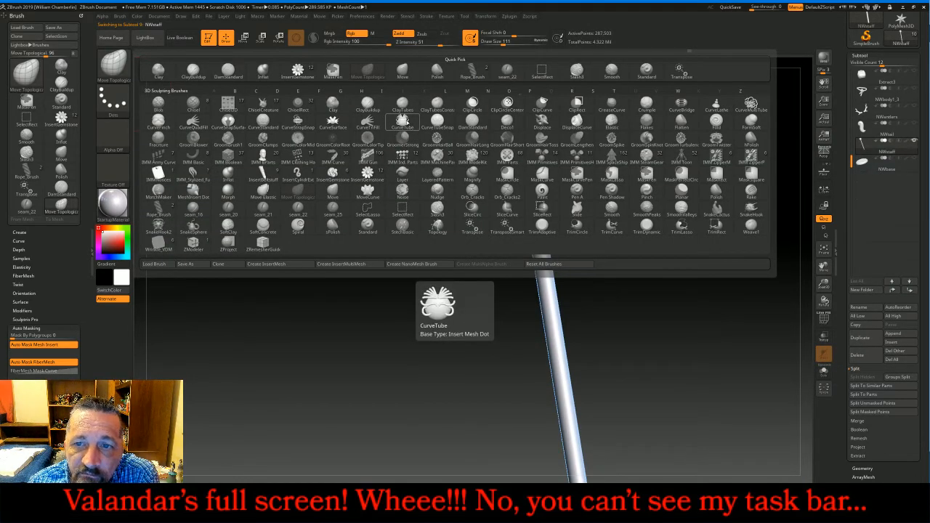
click(403, 120)
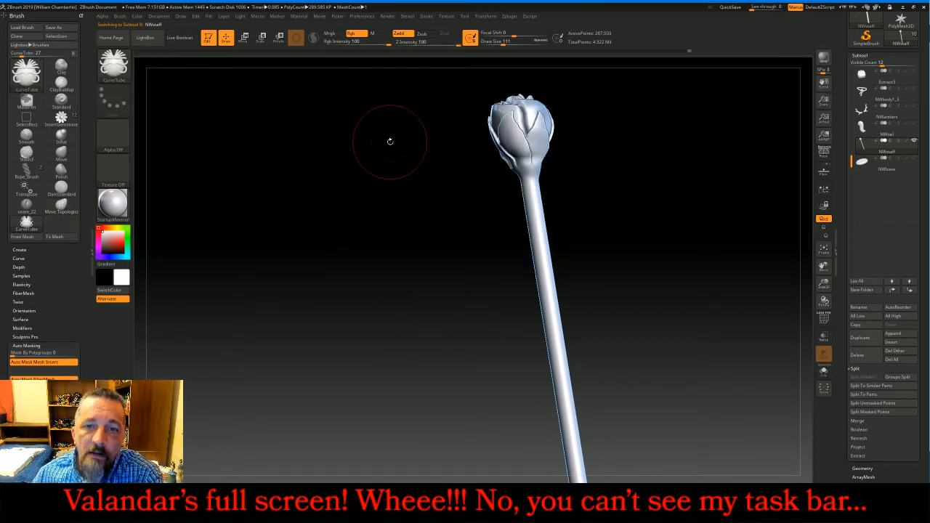
key(bracketleft)
key(bracketleft)
key(bracketleft)
key(bracketleft)
key(bracketleft)
key(bracketleft)
key(bracketleft)
key(bracketleft)
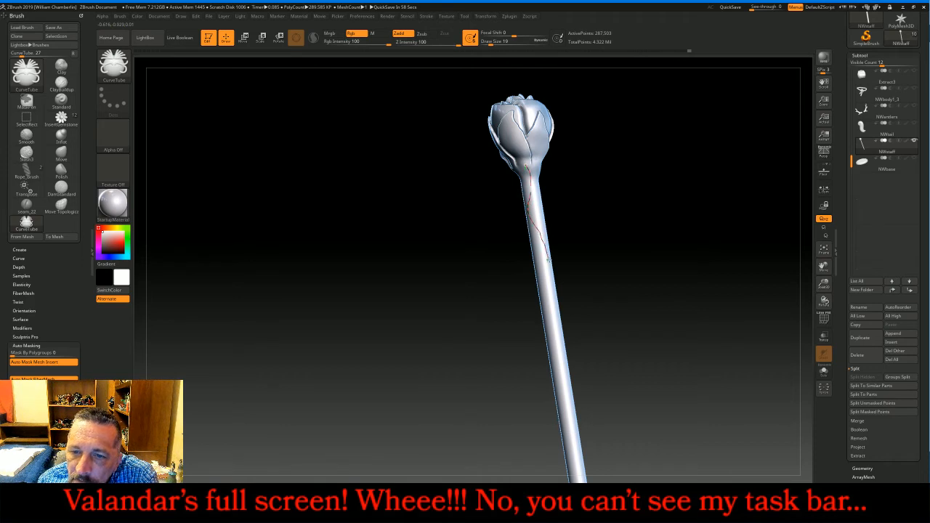
Try a curve tube running from the bud's base down the shaft, and undo it
drag(554, 265, 555, 266)
drag(633, 276, 626, 280)
key(ctrl+z)
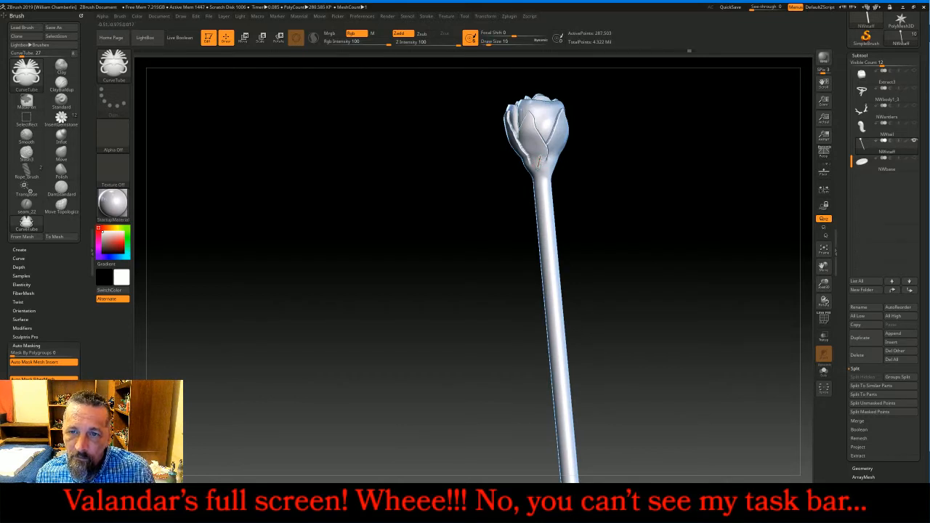
Draw and extend a CurveTube vine winding down the shaft from below the bud, and split it into its own subtool
click(556, 201)
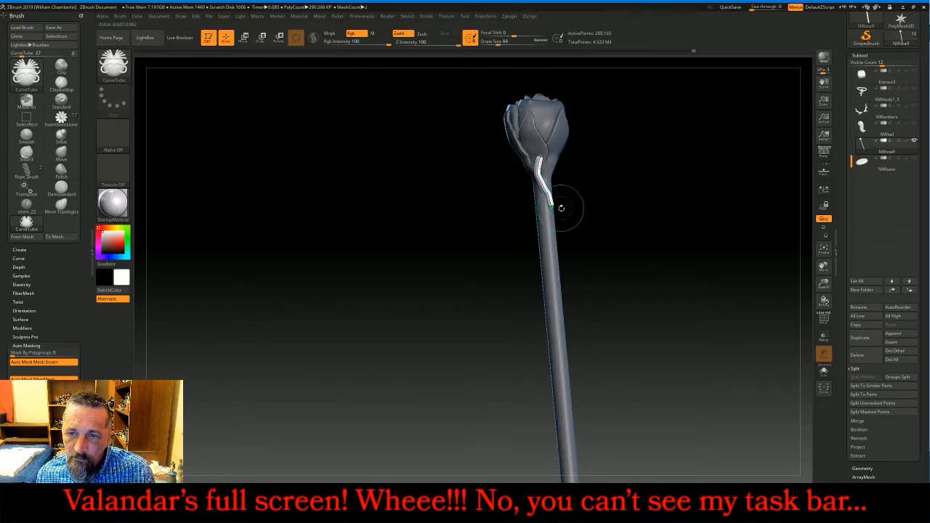
drag(600, 228, 563, 221)
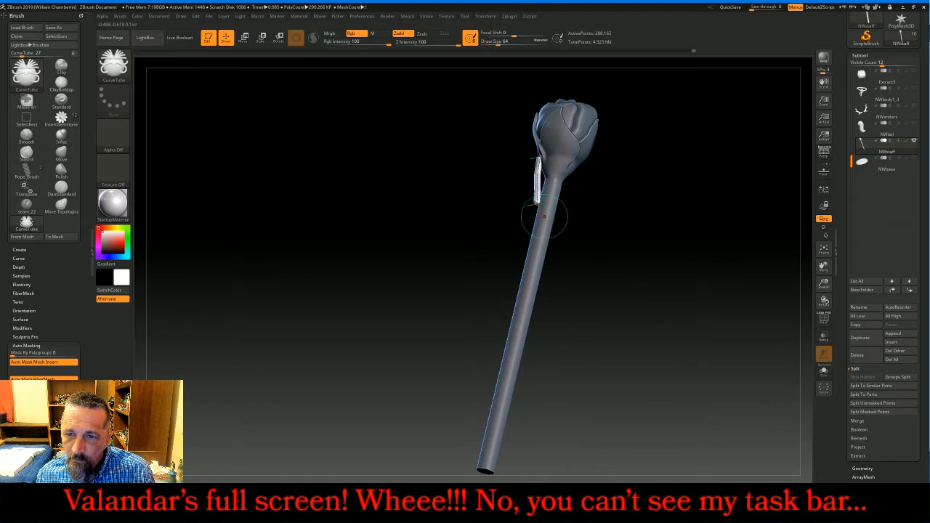
key(ctrl+z)
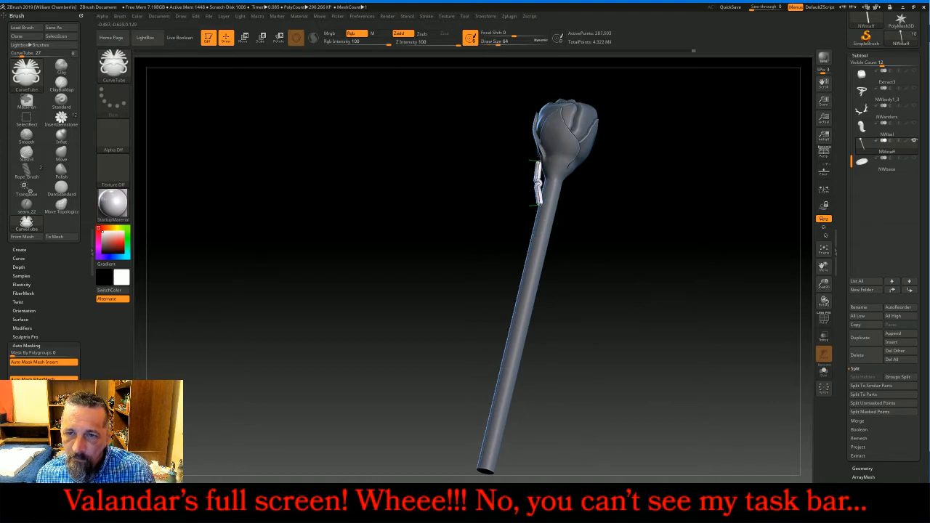
click(537, 193)
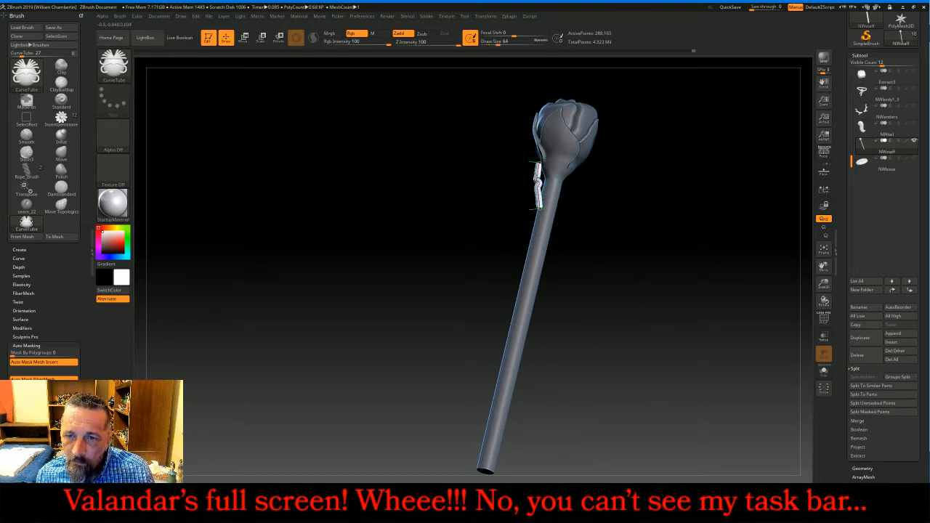
click(537, 194)
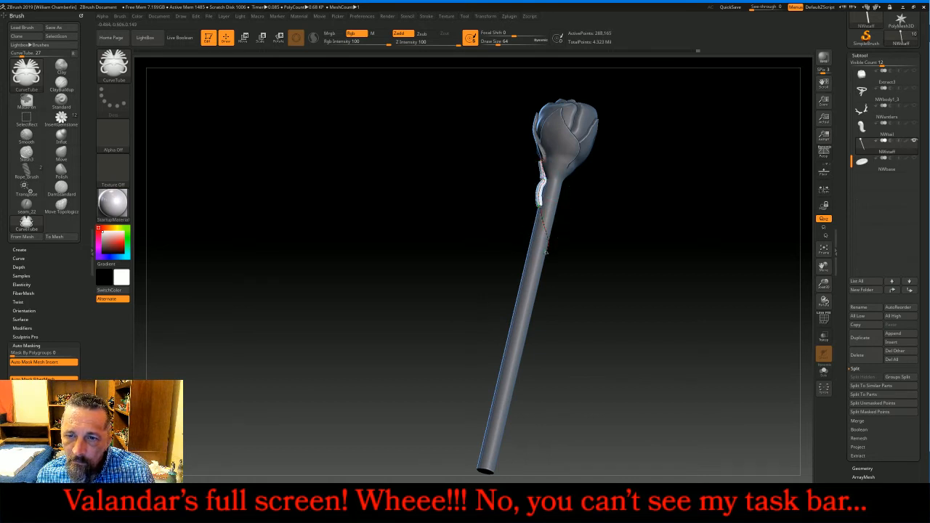
drag(525, 274, 524, 276)
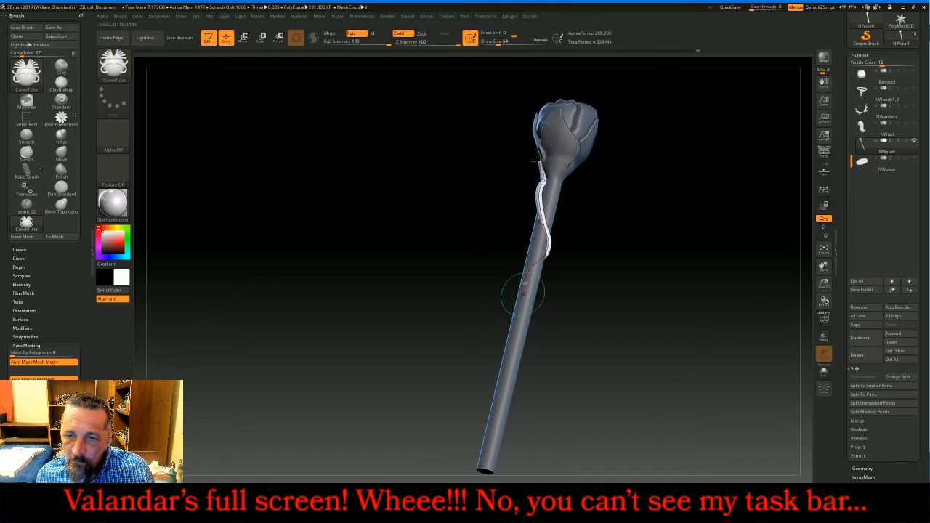
drag(589, 335, 490, 255)
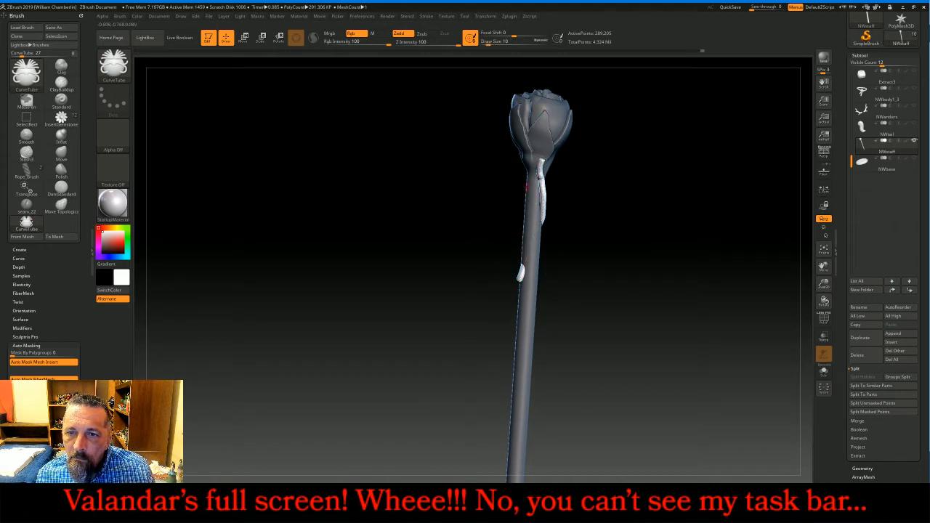
click(879, 411)
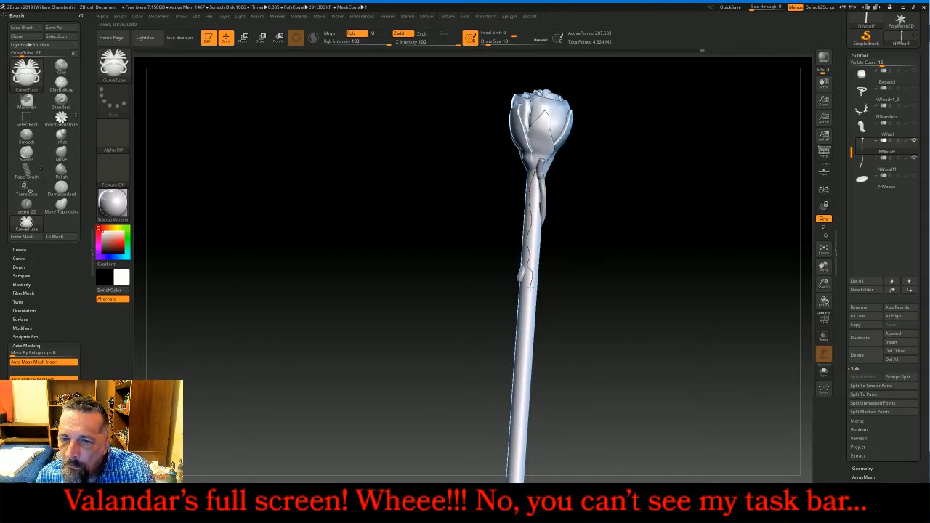
Try a second curve tube down the shaft, and undo the tube strokes back to the bare staff
drag(522, 359, 508, 367)
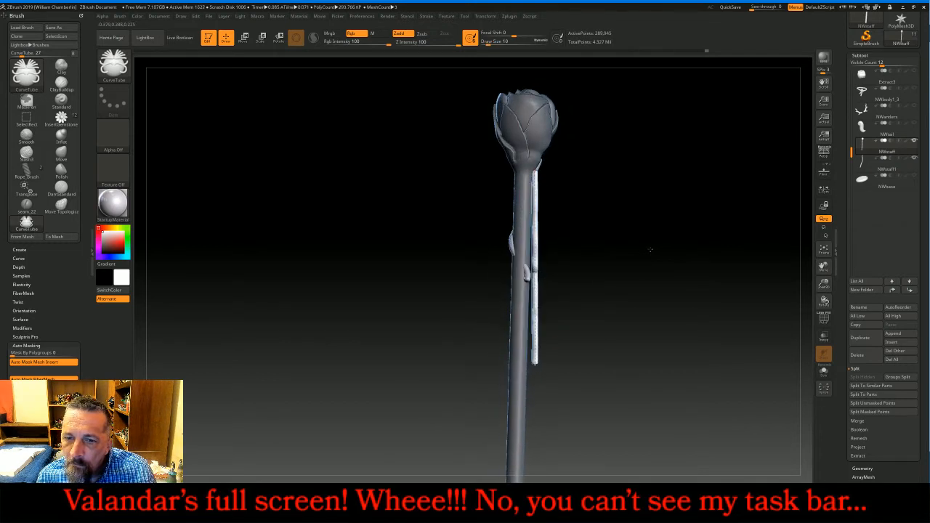
ctrl+drag(643, 250, 622, 230)
key(ctrl+z)
key(ctrl+z)
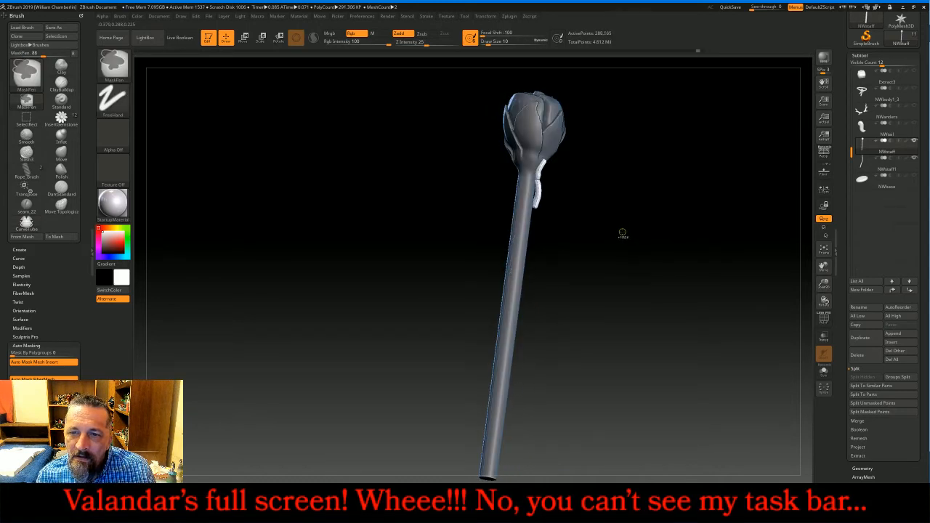
key(ctrl+z)
key(ctrl+z)
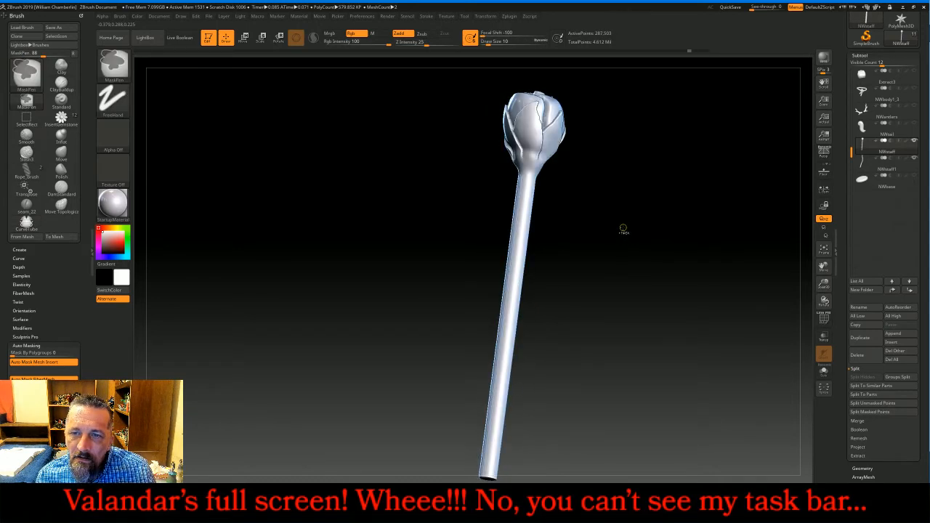
key(ctrl+z)
key(ctrl+z)
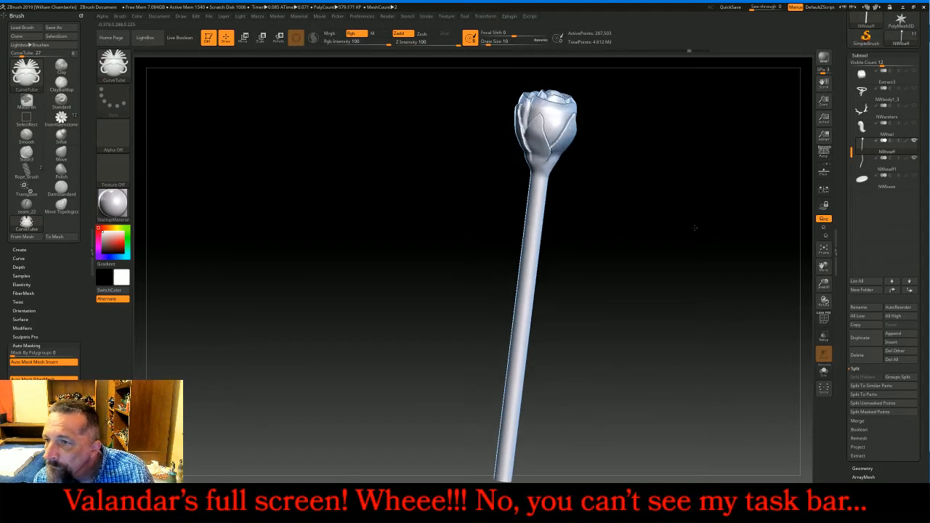
Delete the leftover split-off subtool NWstaff1
mouse_move(895, 166)
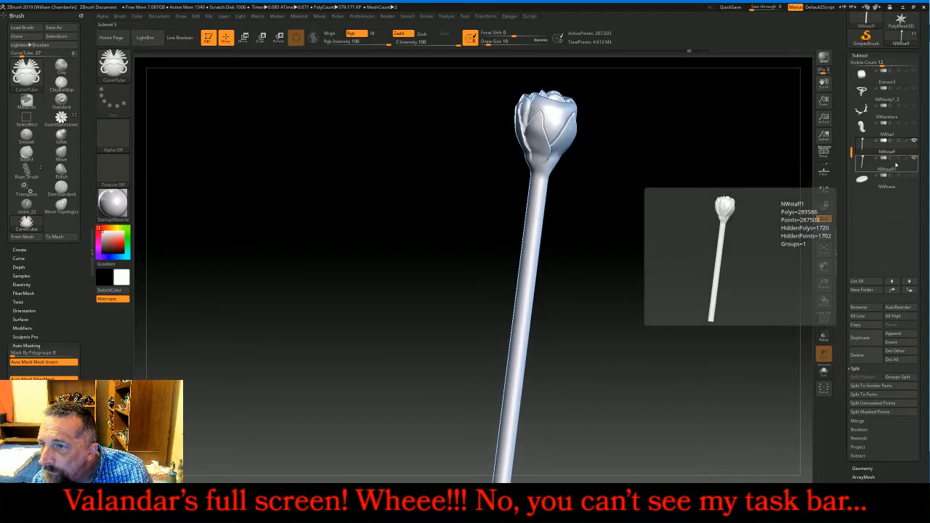
click(868, 167)
click(858, 354)
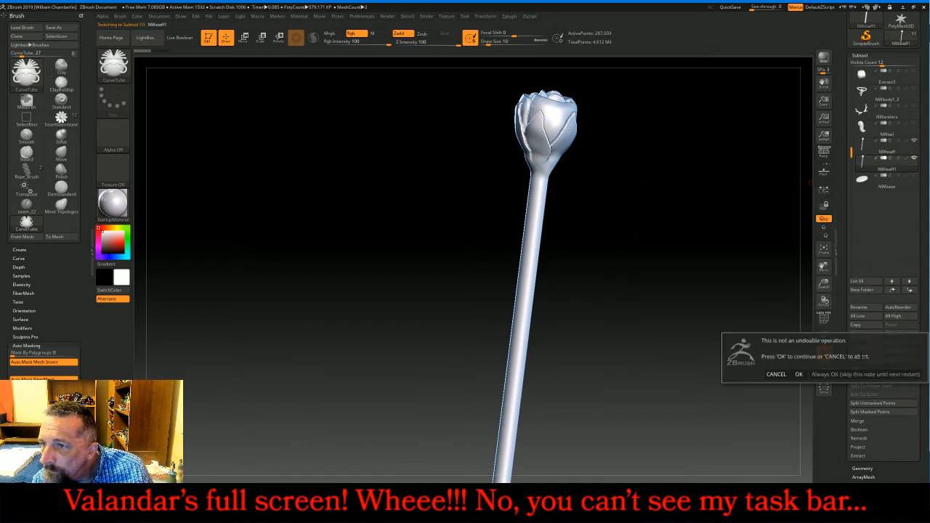
click(798, 374)
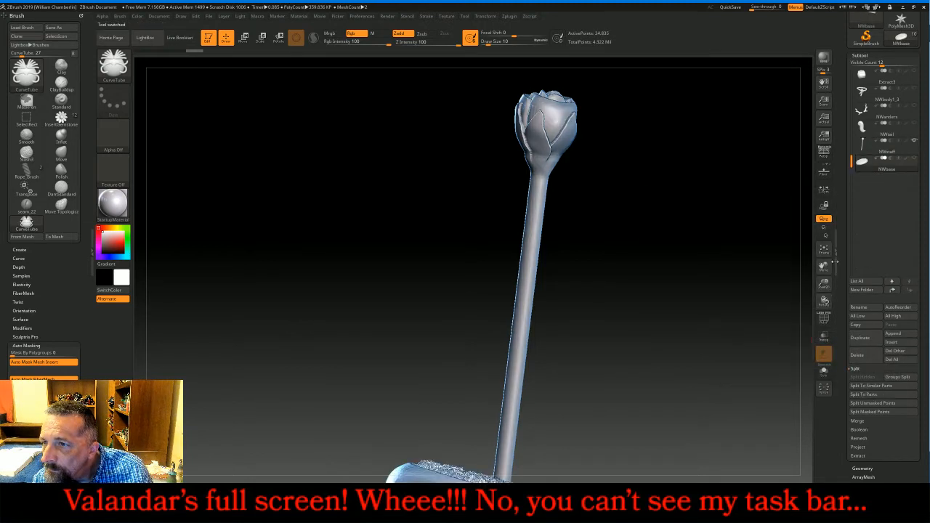
Select the NWstaff subtool and switch to the InsertCylndrExt brush
mouse_move(864, 150)
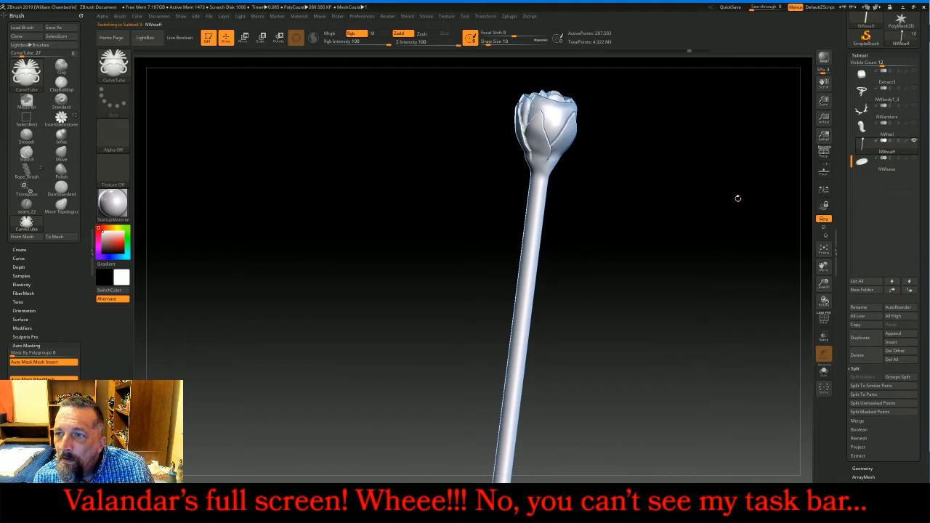
click(113, 65)
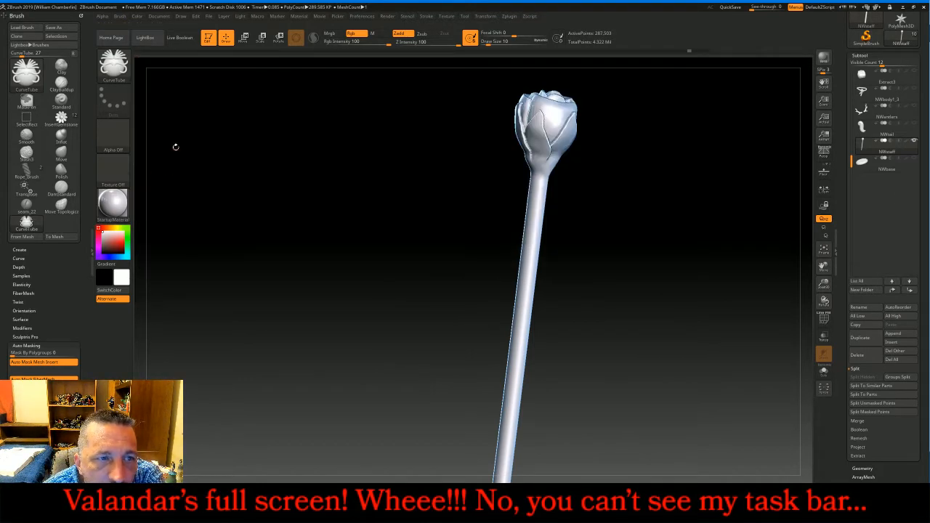
click(113, 64)
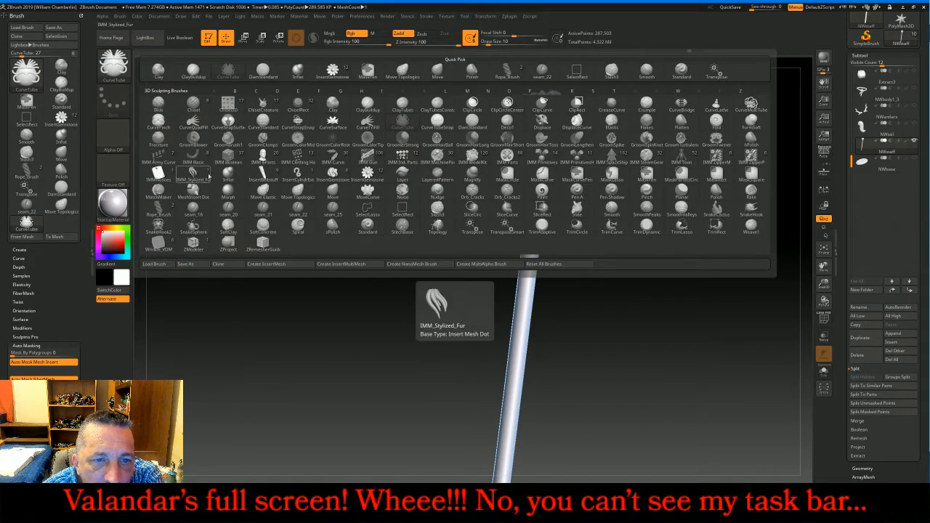
click(298, 175)
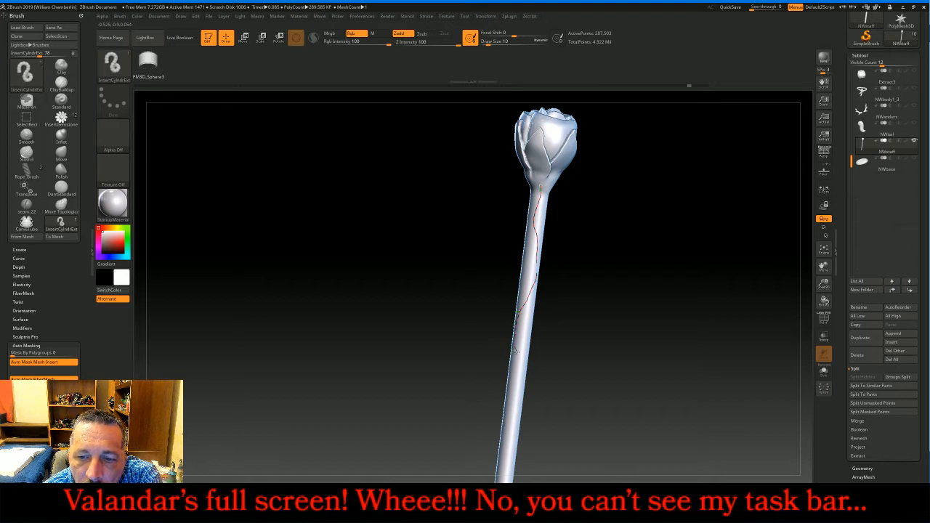
Draw a thin vine strand from the bud's base down the shaft and separate it with Split Unmasked Points
click(516, 351)
drag(625, 366, 596, 320)
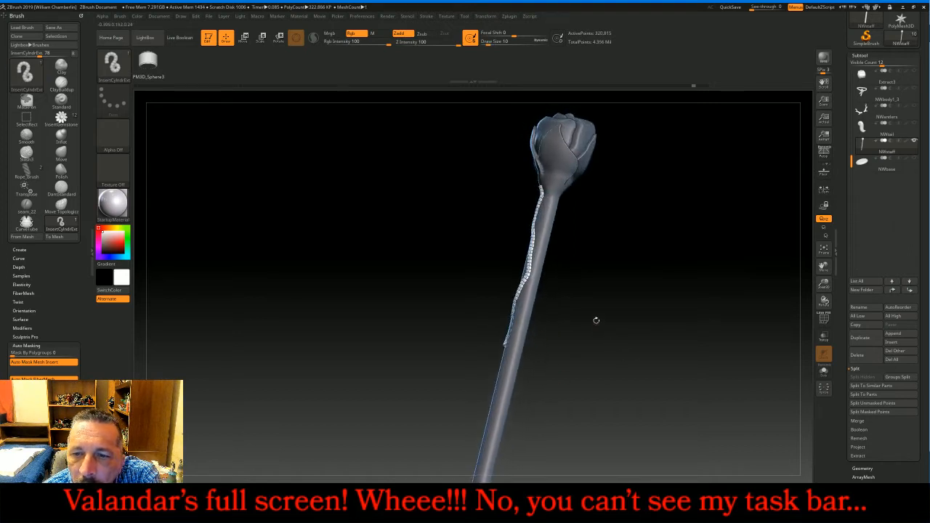
click(894, 404)
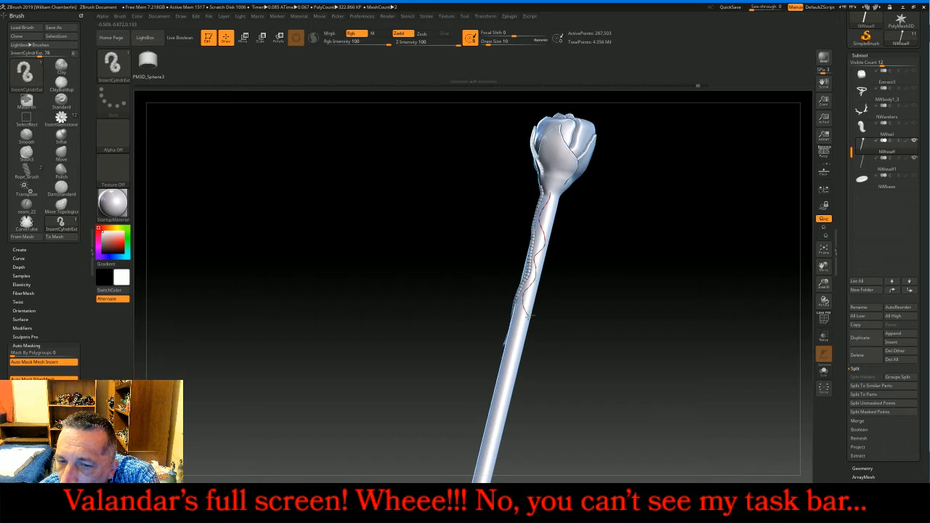
Draw a second, wavier vine strand beside the first and split it off with Split Masked Points
drag(528, 313, 543, 318)
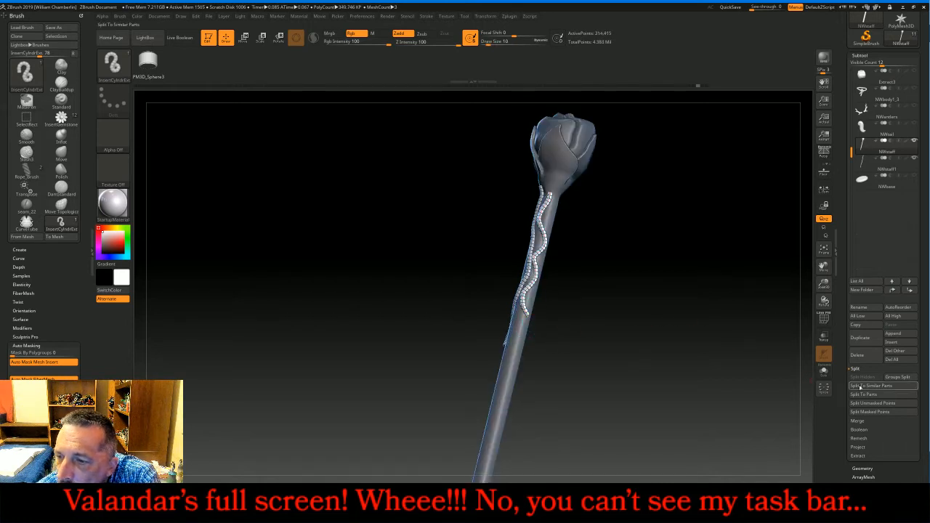
click(883, 412)
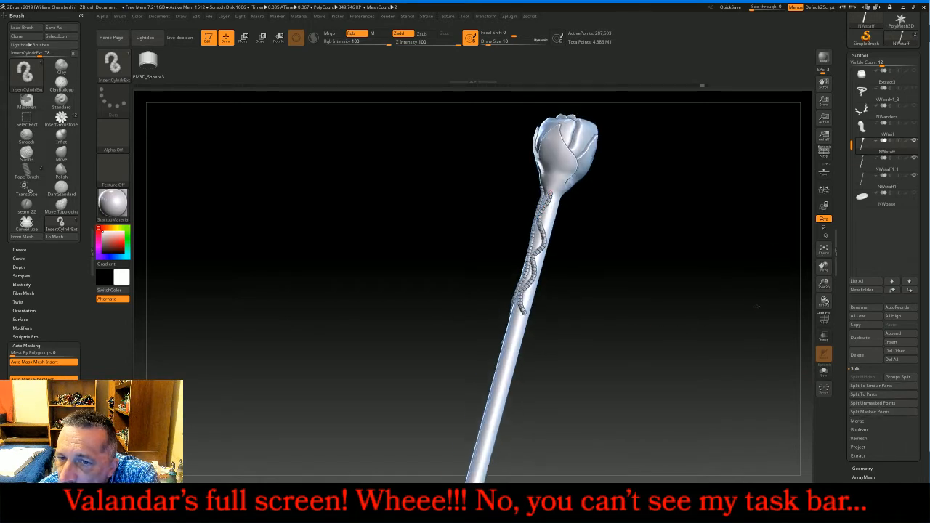
Draw a third wavy vine strand from the bud's base down the shaft and separate it with Split Unmasked Points
drag(625, 225, 585, 208)
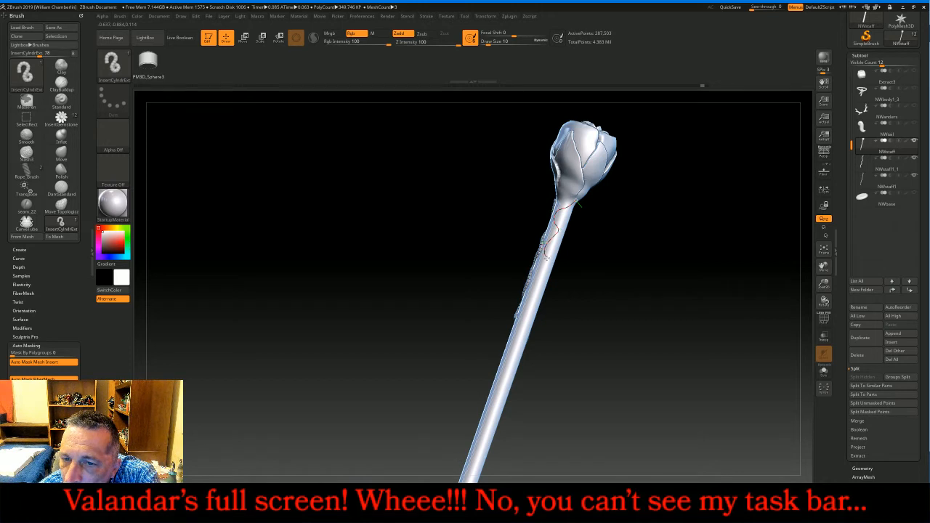
alt+click(550, 266)
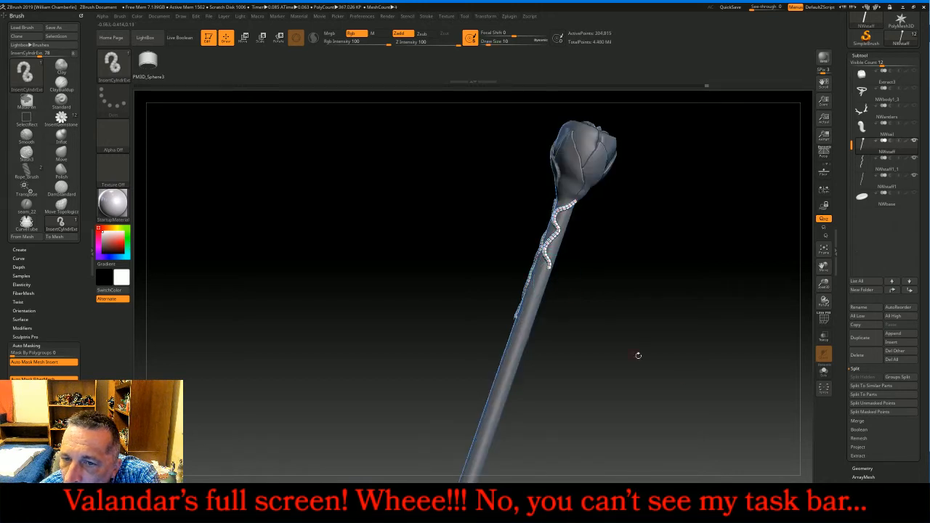
click(871, 404)
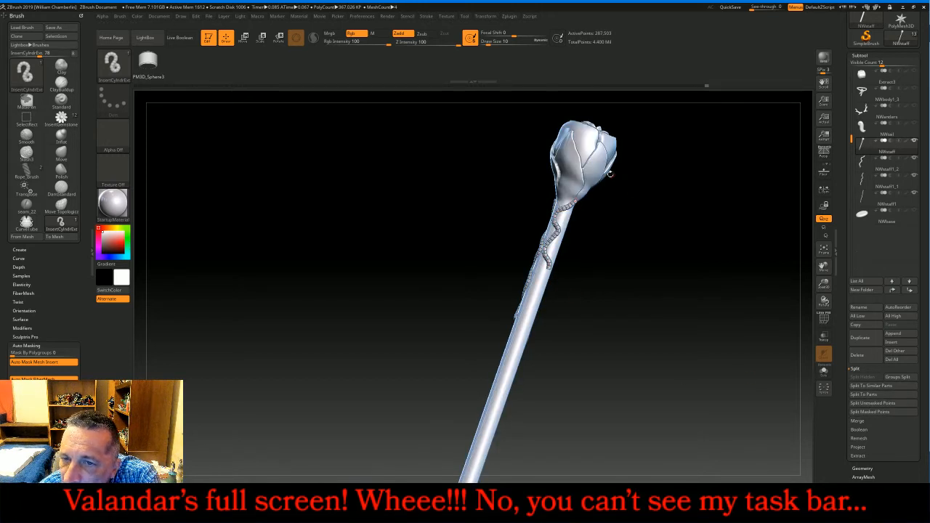
Draw a fourth, longer vine strand on a bare side of the shaft and split it off as its own subtool
drag(633, 213, 609, 225)
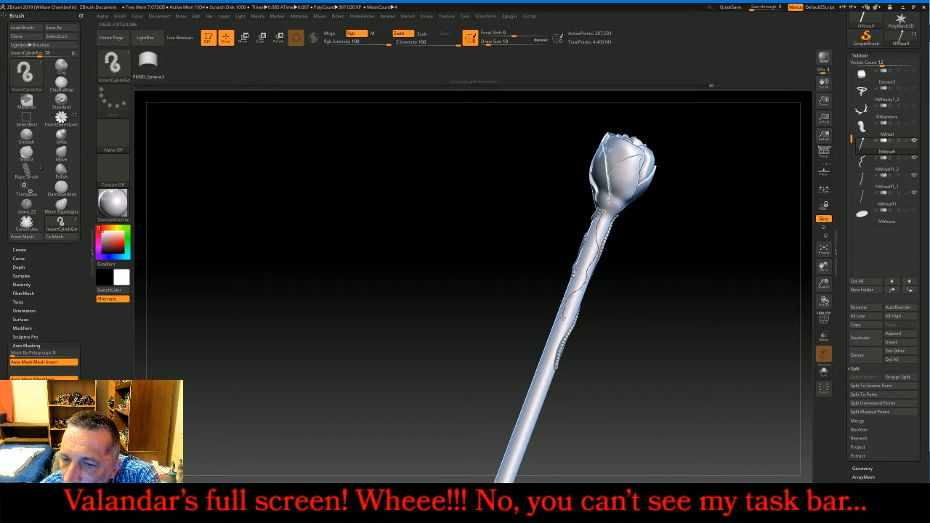
click(565, 320)
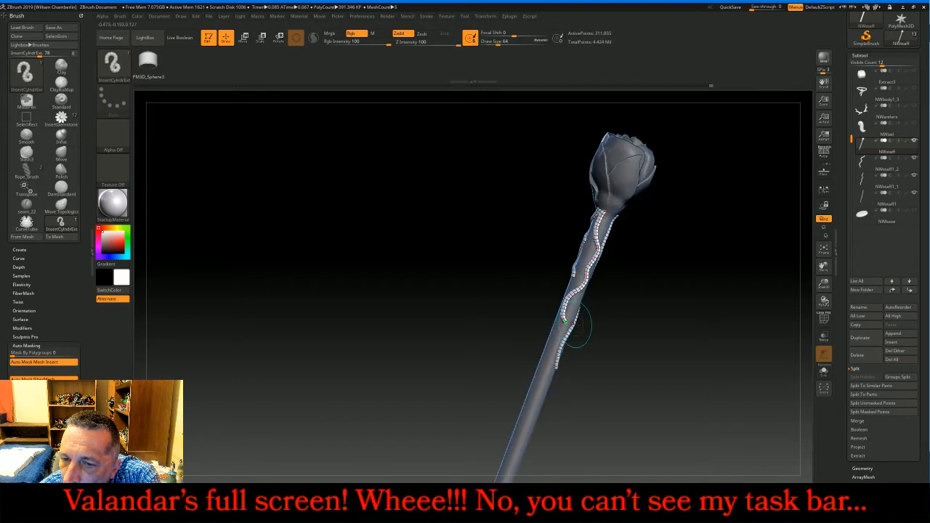
click(874, 404)
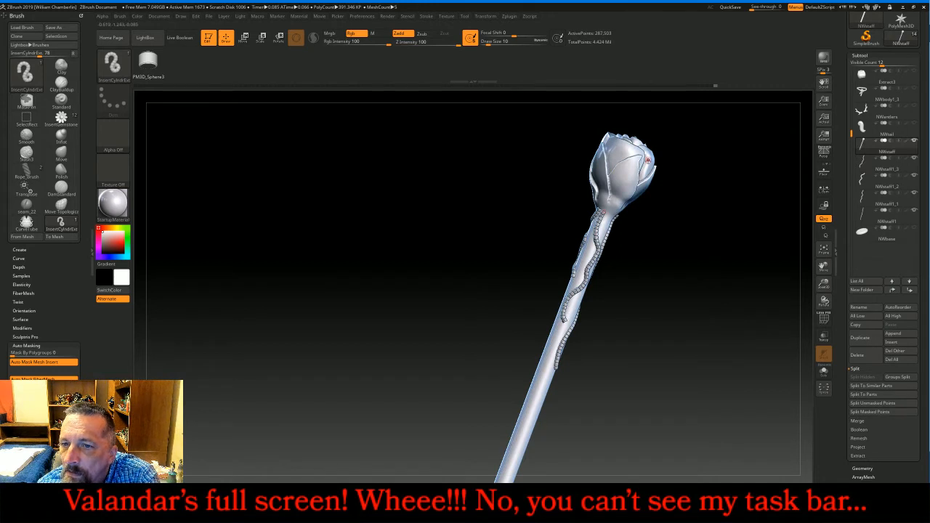
Merge the four vine strand subtools down into NWstaff1_3
drag(664, 206, 698, 285)
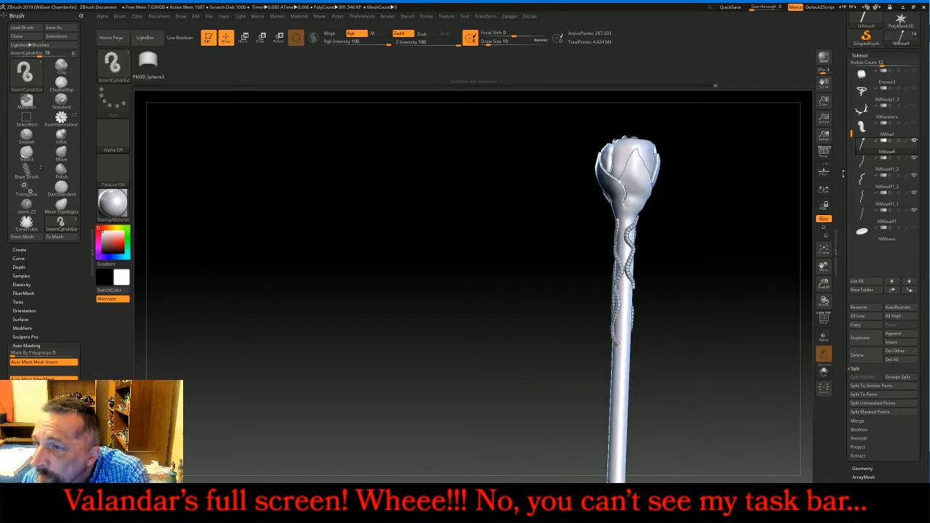
click(885, 162)
click(869, 421)
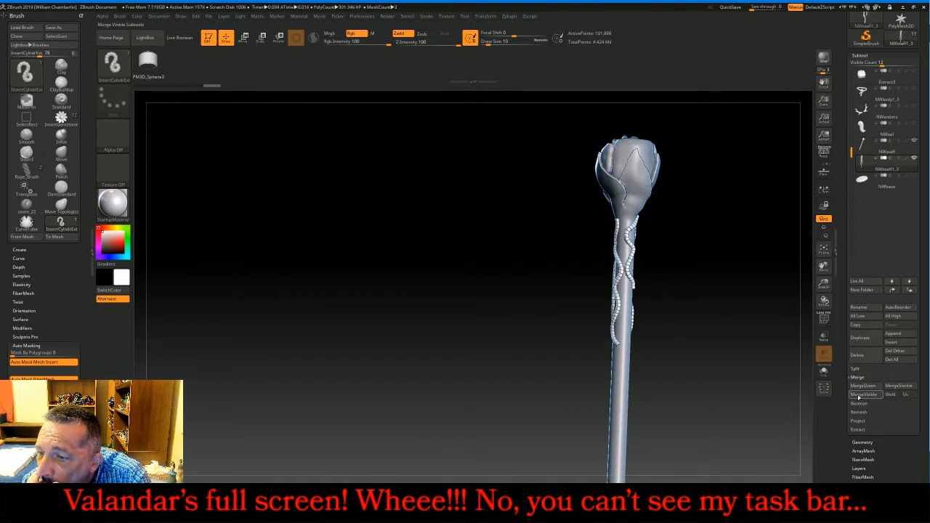
Remesh the merged vine strands with DynaMesh at resolution 256 and switch DynaMesh mode back off
click(864, 442)
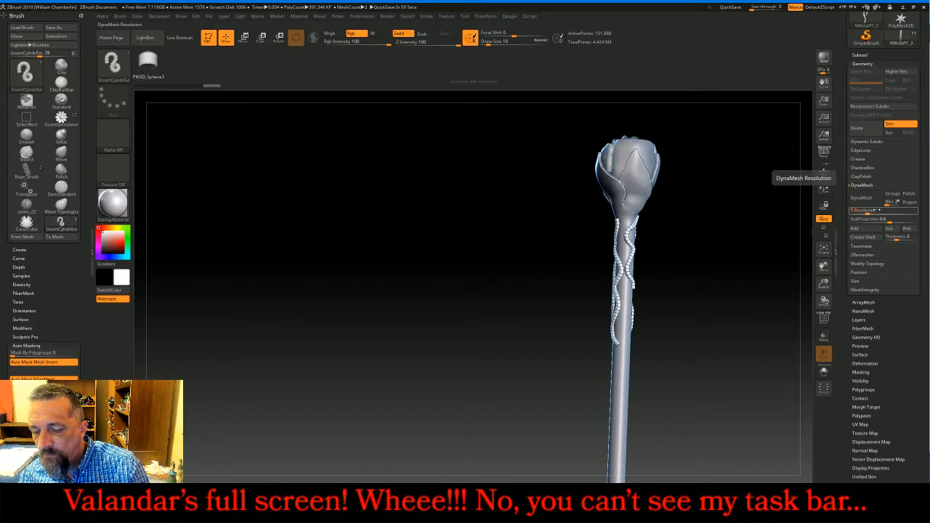
click(858, 198)
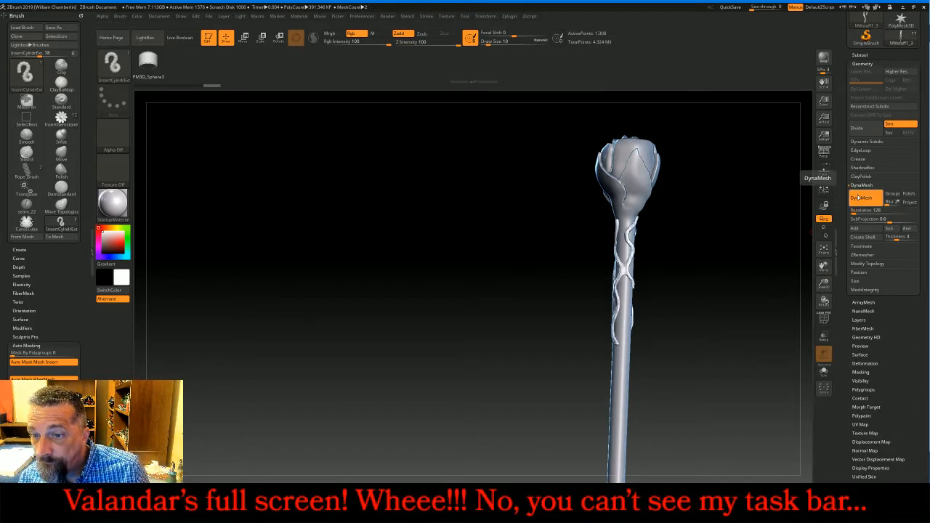
key(ctrl+z)
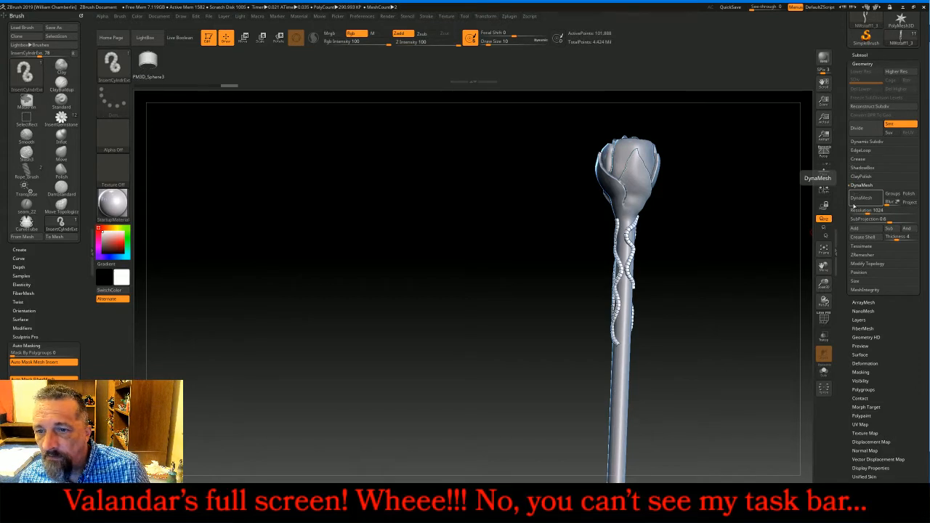
text(256)
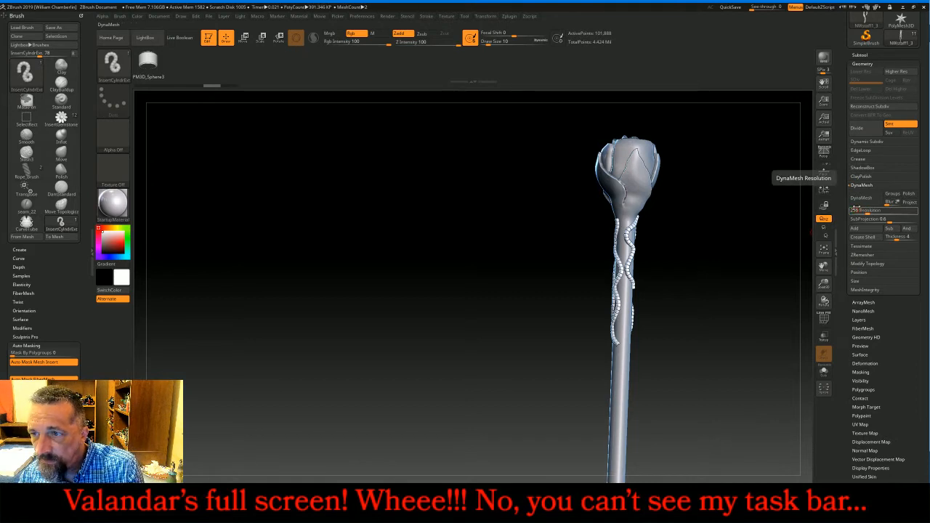
key(Return)
click(861, 198)
click(862, 199)
Thicken all the vine strands slightly with the Inflate deformation
drag(704, 247, 795, 227)
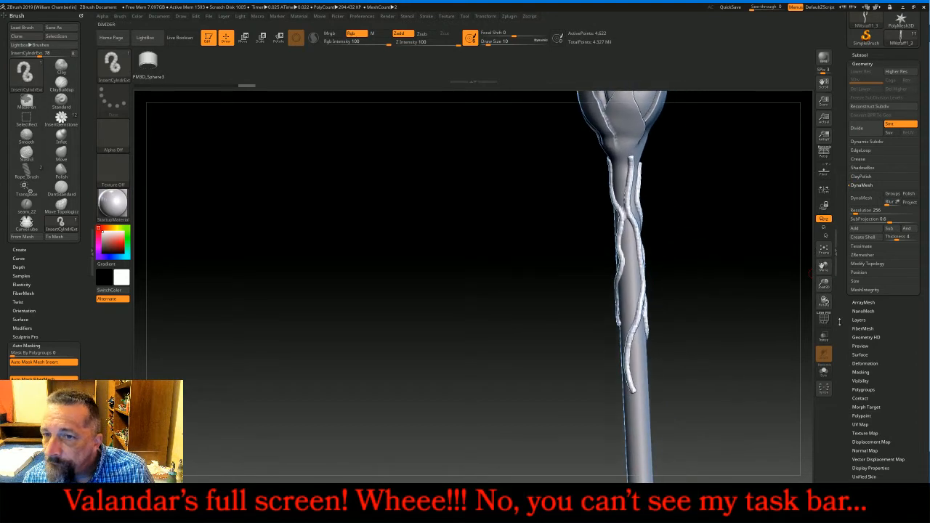
click(879, 364)
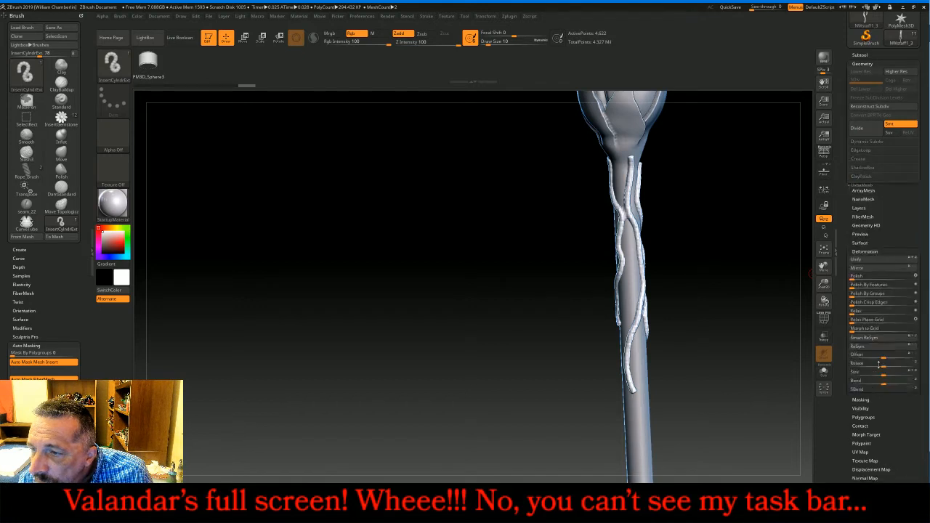
drag(884, 370, 889, 370)
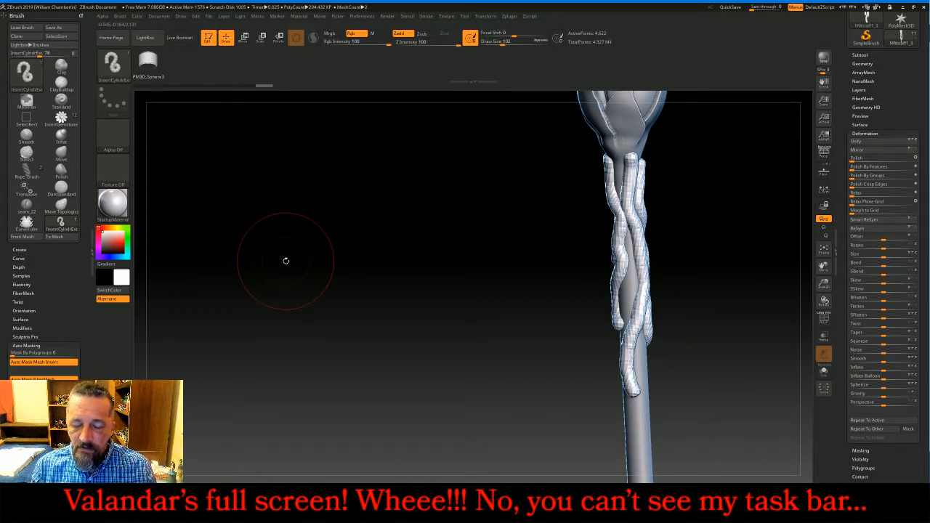
Smooth the lower ends and bends of the vine strands around the shaft so the tips taper
key(shift)
shift+drag(631, 389, 639, 309)
mouse_move(676, 345)
mouse_down()
mouse_move(753, 332)
mouse_move(691, 313)
mouse_up()
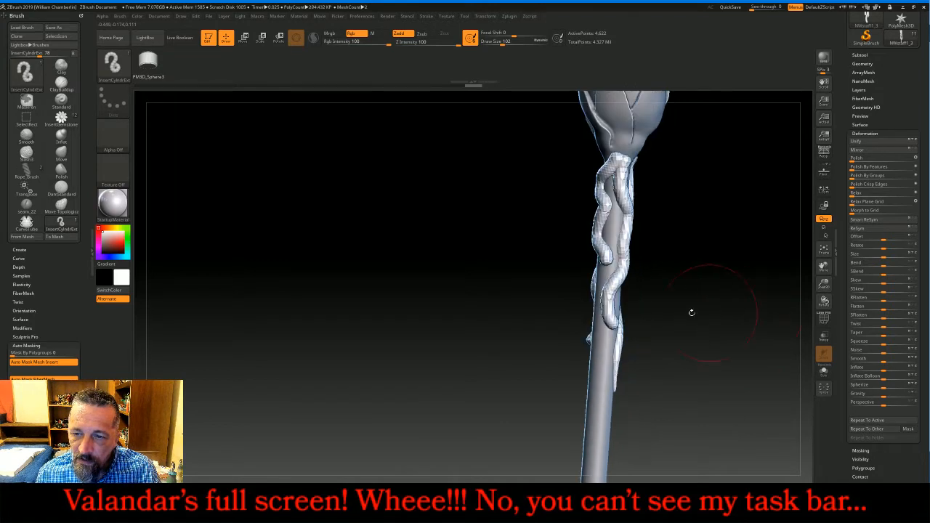
mouse_move(614, 306)
shift+mouse_down()
mouse_move(611, 325)
mouse_move(603, 250)
shift+mouse_up()
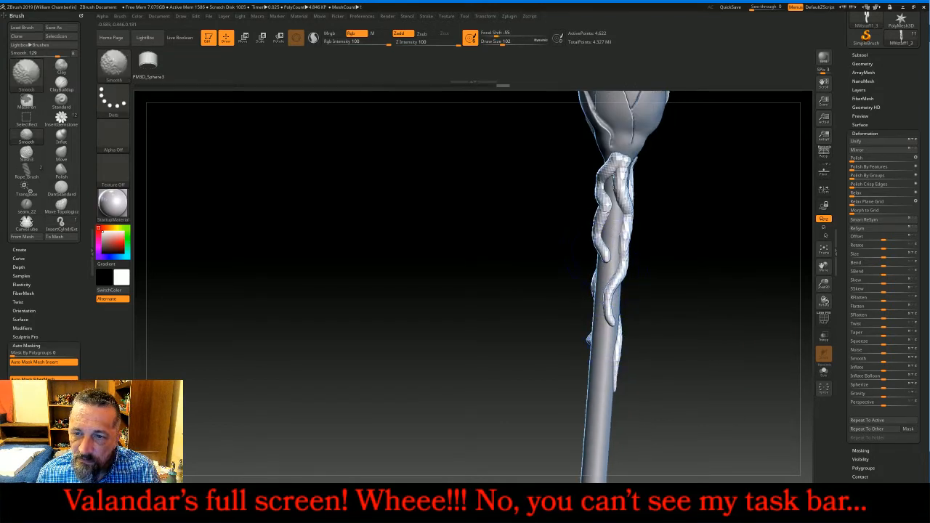
drag(679, 294, 697, 301)
drag(661, 330, 693, 330)
mouse_move(578, 302)
shift+mouse_down()
mouse_move(579, 331)
mouse_move(594, 289)
shift+mouse_up()
Pull the upper ends of the vine strands up against the bud's base with the Move Topological brush
mouse_move(725, 325)
mouse_down()
mouse_move(699, 320)
mouse_move(718, 293)
mouse_up()
click(113, 63)
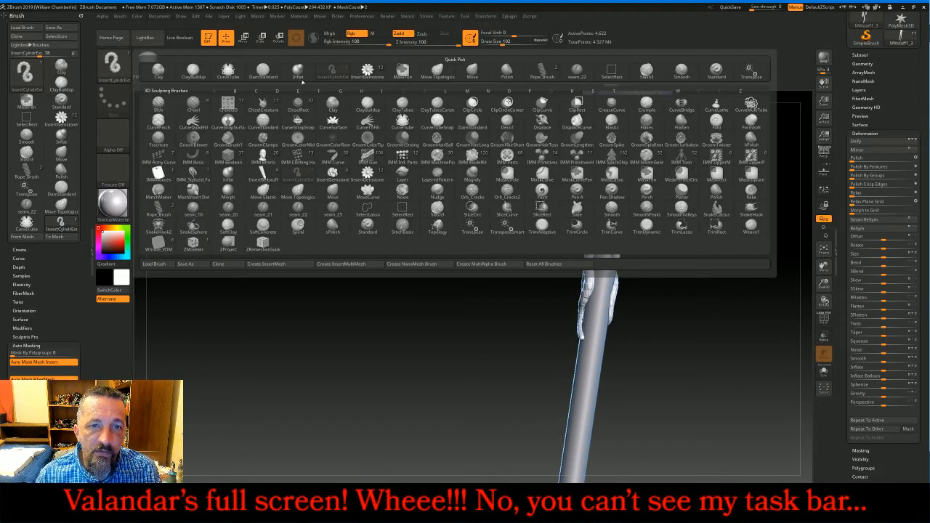
click(470, 69)
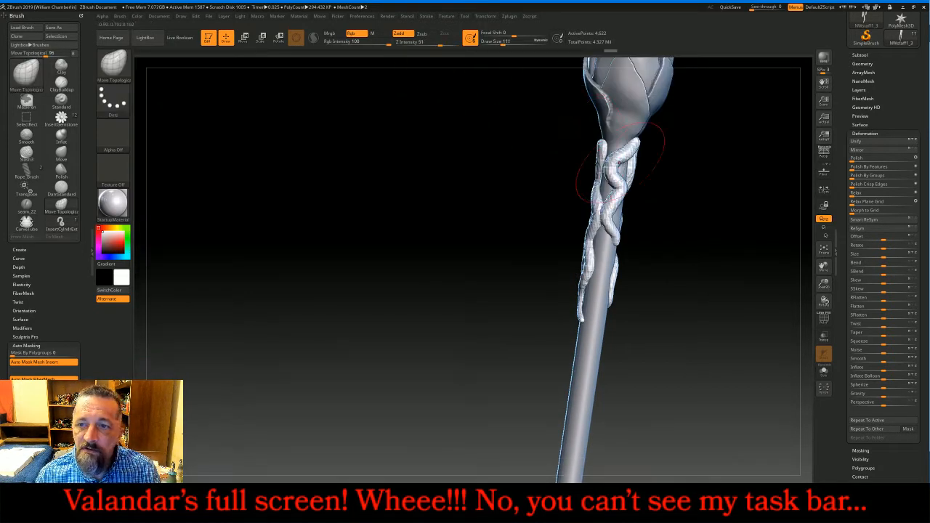
drag(637, 140, 637, 132)
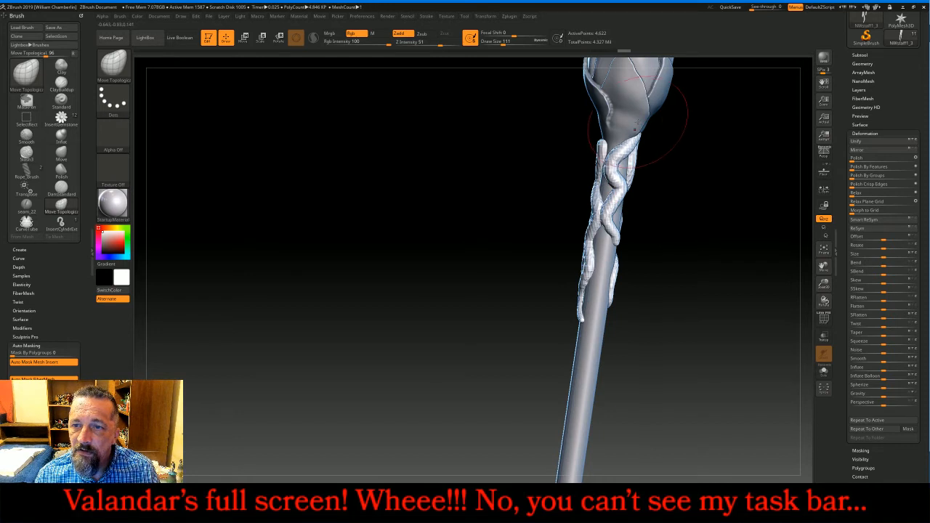
drag(678, 190, 716, 193)
drag(607, 147, 613, 140)
drag(724, 201, 691, 201)
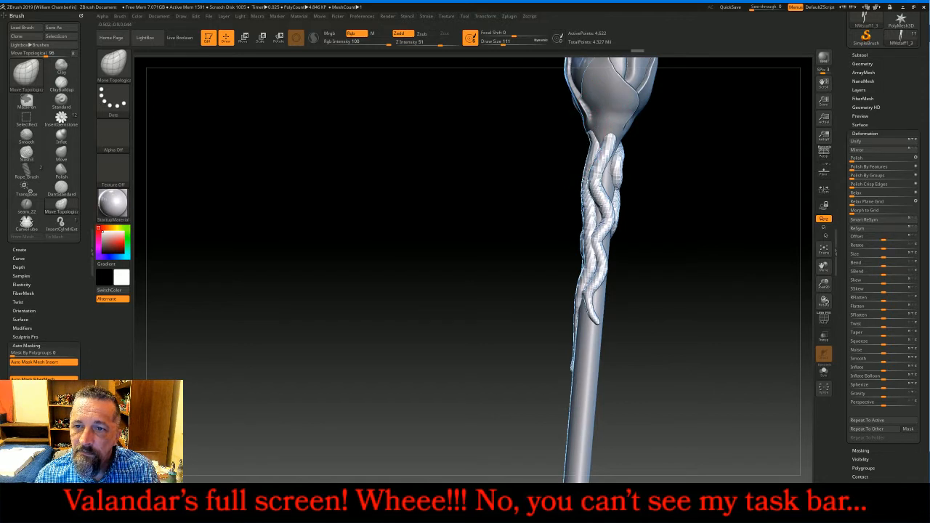
drag(679, 290, 707, 301)
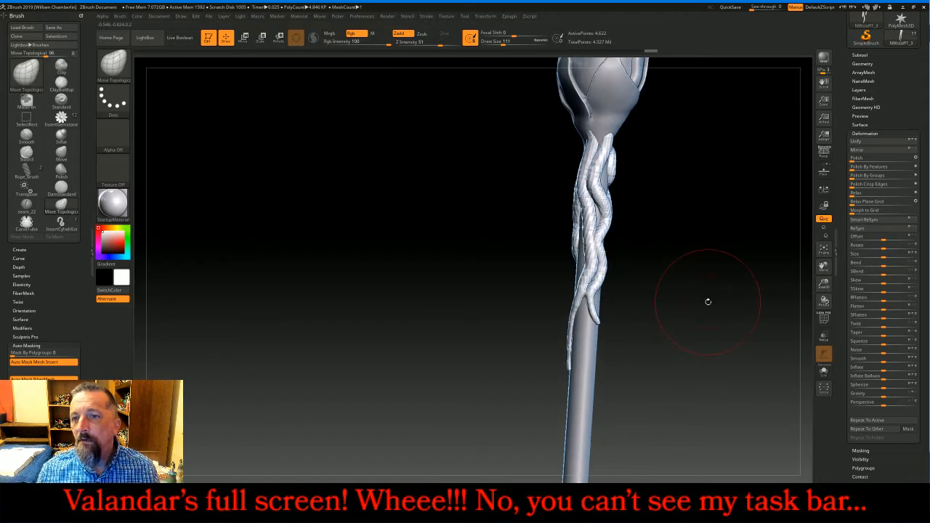
Subdivide the vine mesh three times and delete its lower subdivision levels
click(865, 63)
triple_click(867, 130)
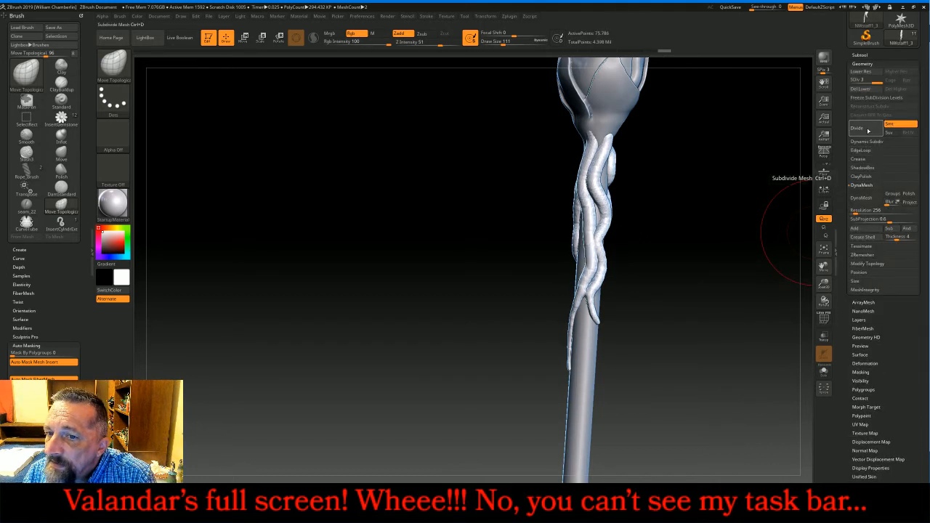
click(864, 90)
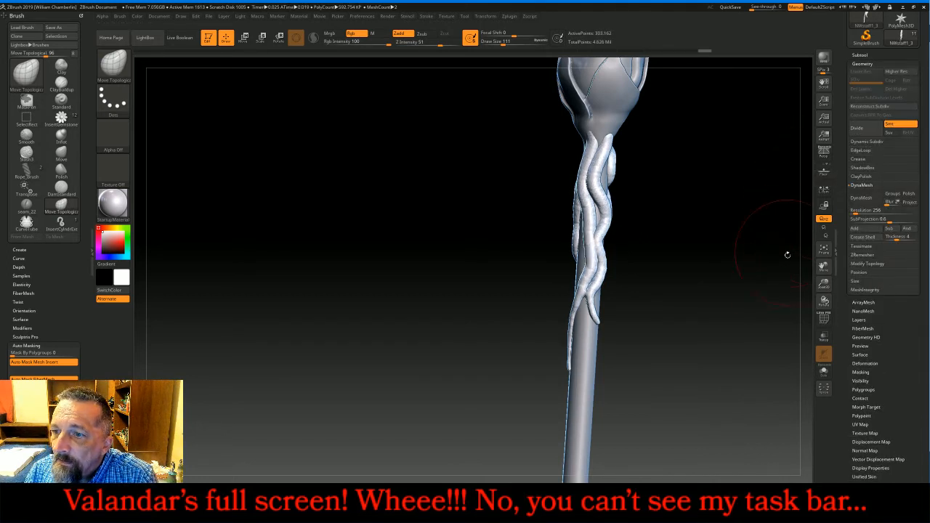
Switch to the InsertGemstone brush with the ssDaisy mesh and open its Depth settings
drag(823, 283, 813, 249)
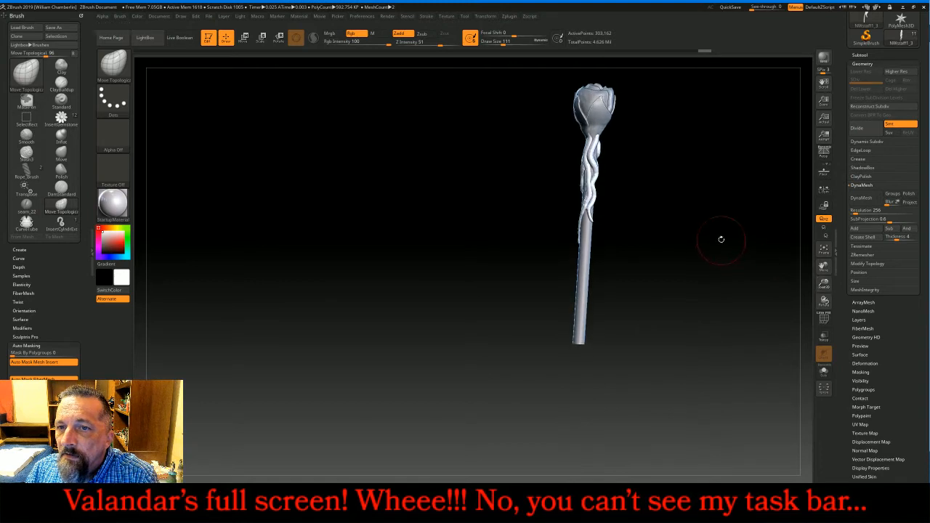
drag(720, 239, 615, 220)
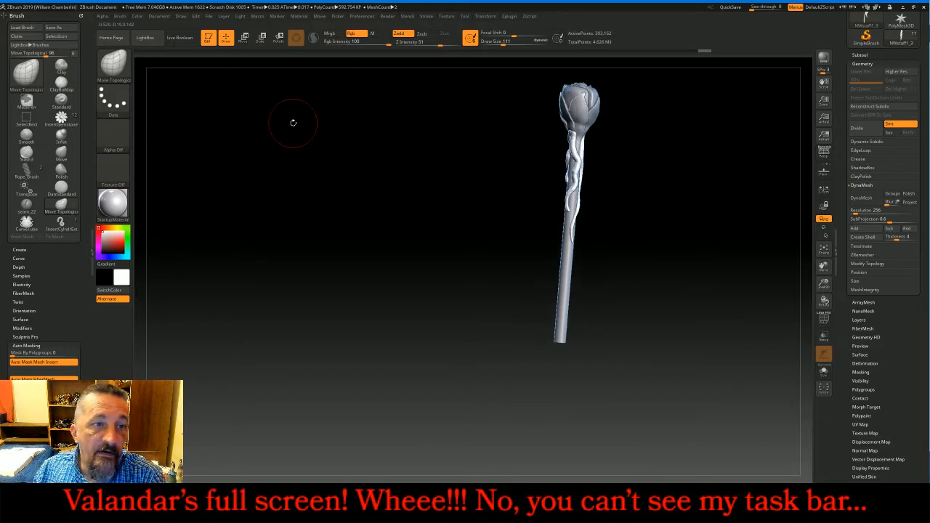
click(115, 64)
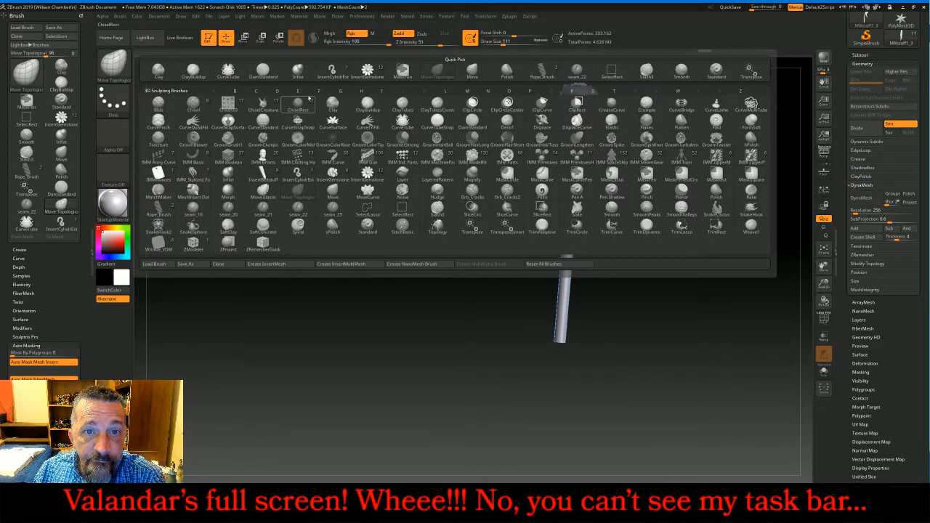
click(367, 70)
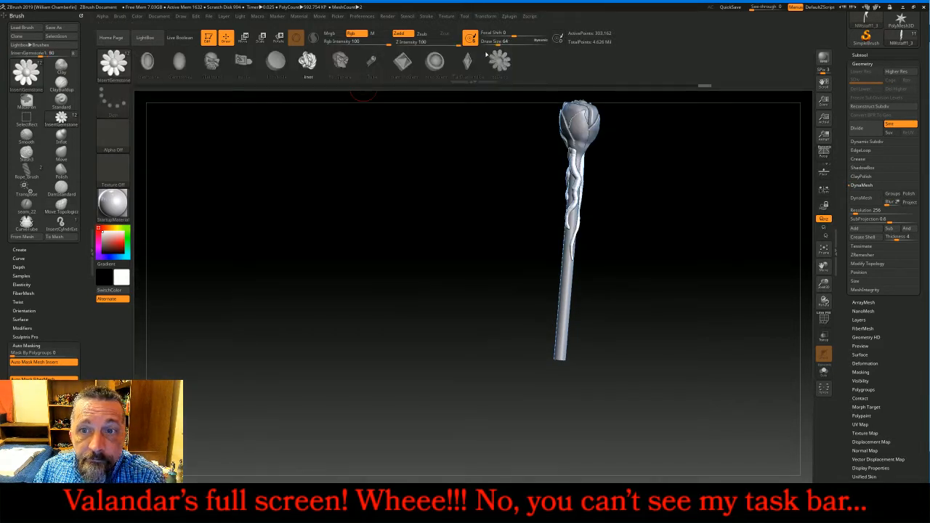
click(22, 268)
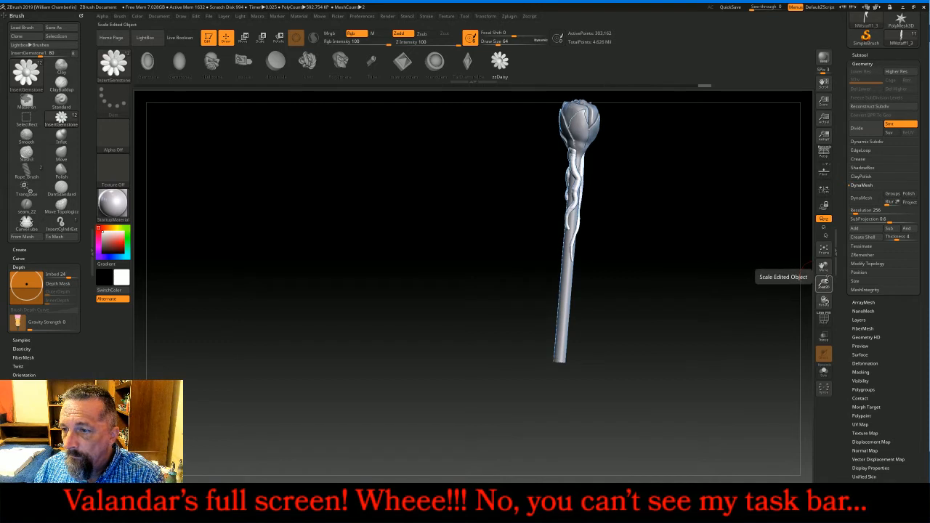
Merge the vine subtool down into NWstaff and remesh the combined staff with DynaMesh at resolution 1024
drag(823, 284, 809, 300)
click(860, 55)
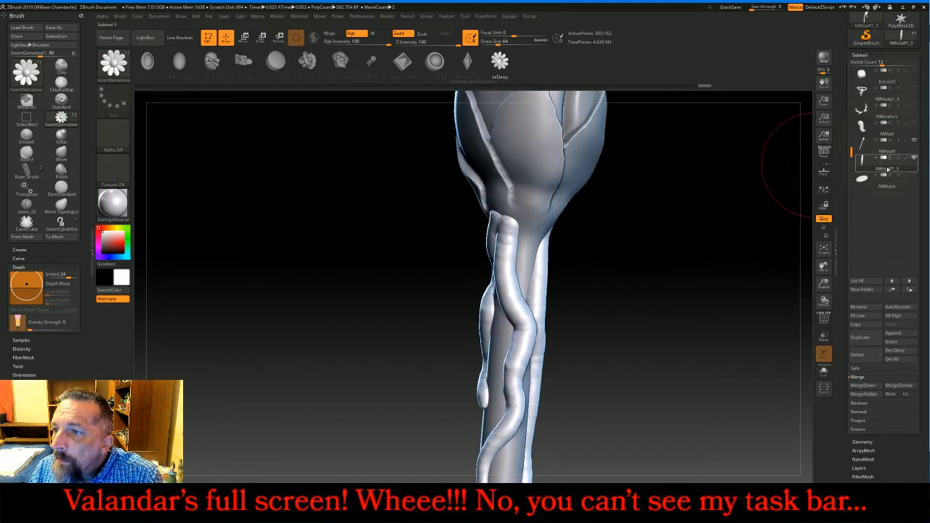
click(871, 149)
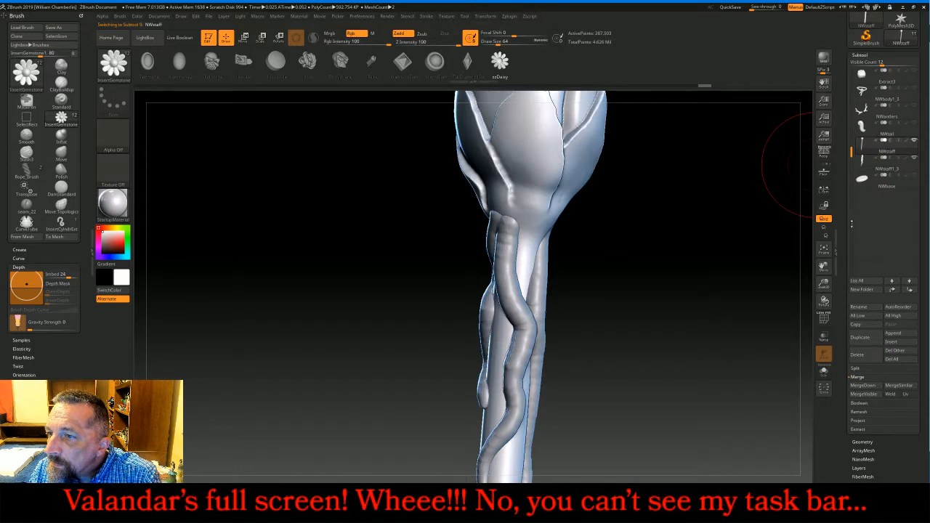
click(867, 385)
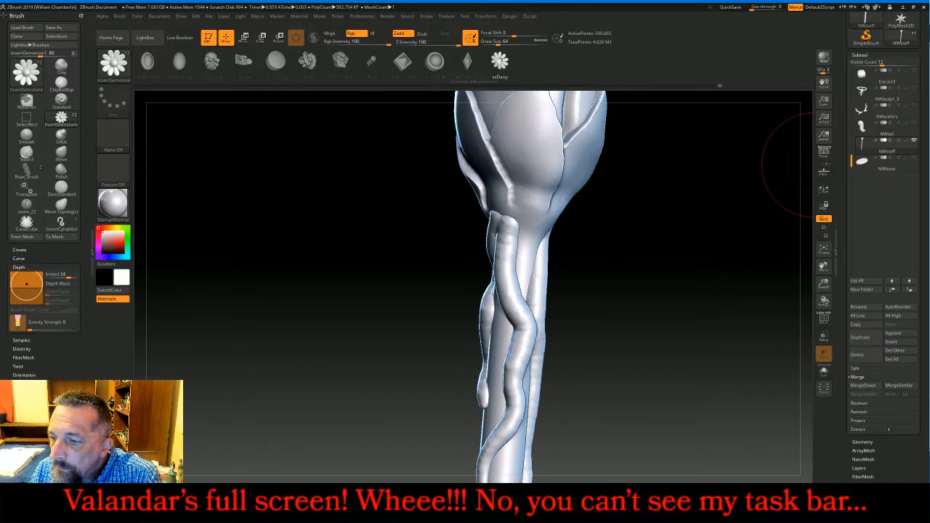
click(864, 442)
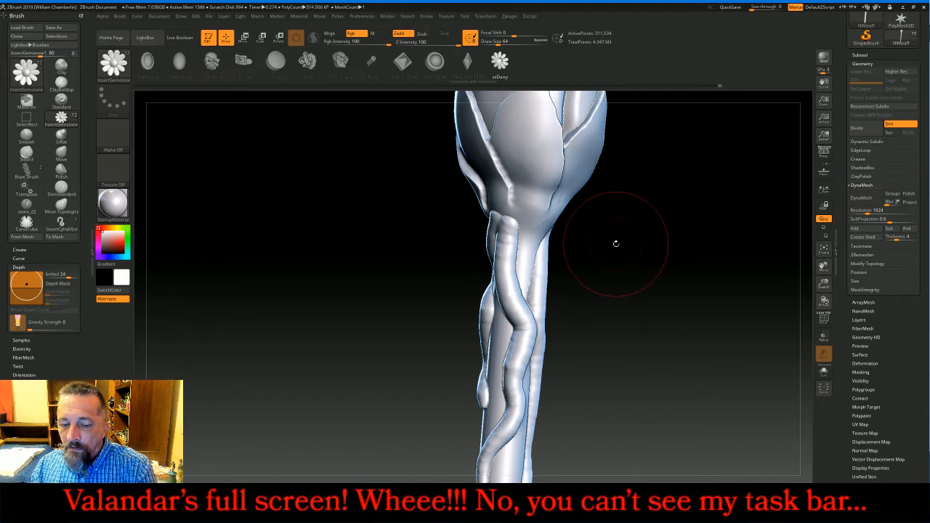
Smooth the joins where the vine tops meet the rosebud's base, using a smaller brush around the upper shaft
key(bracketleft)
key(bracketleft)
key(bracketleft)
key(bracketleft)
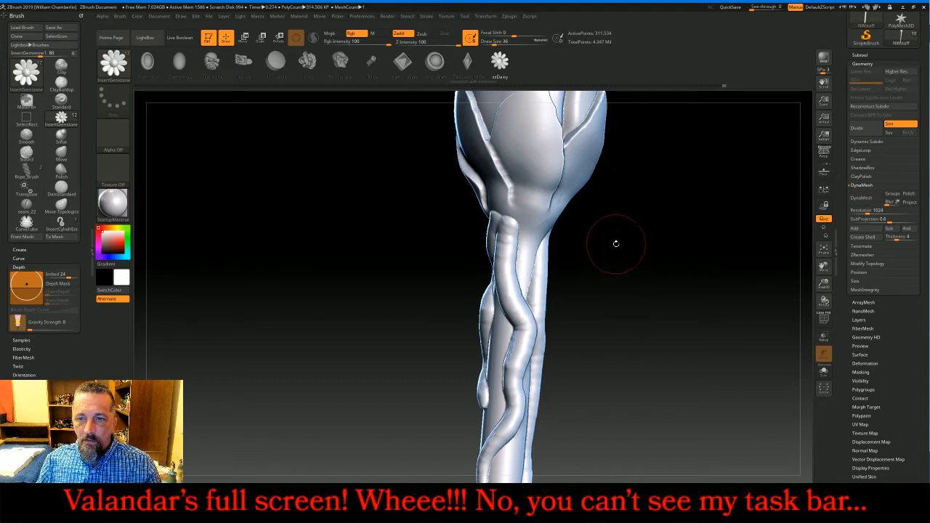
drag(625, 249, 538, 218)
key(shift)
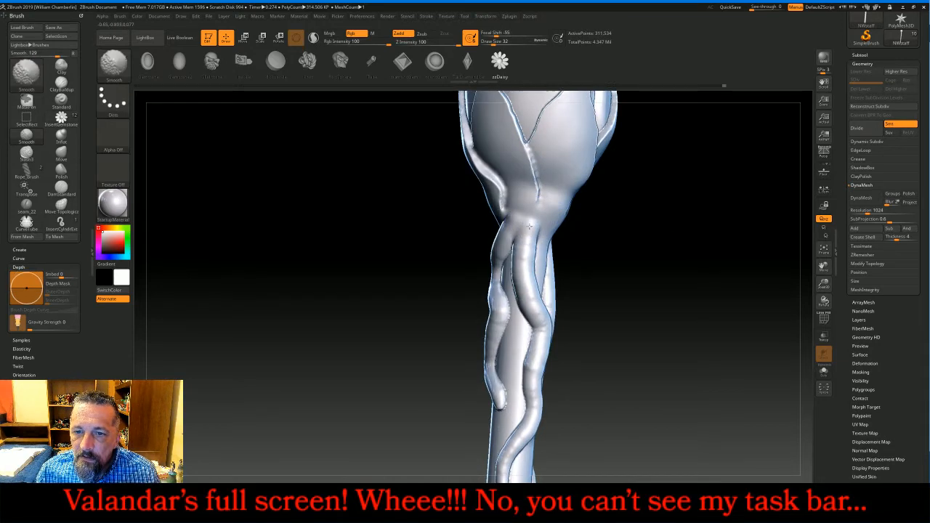
mouse_move(639, 291)
mouse_down()
mouse_move(649, 298)
mouse_move(573, 257)
mouse_up()
key(shift)
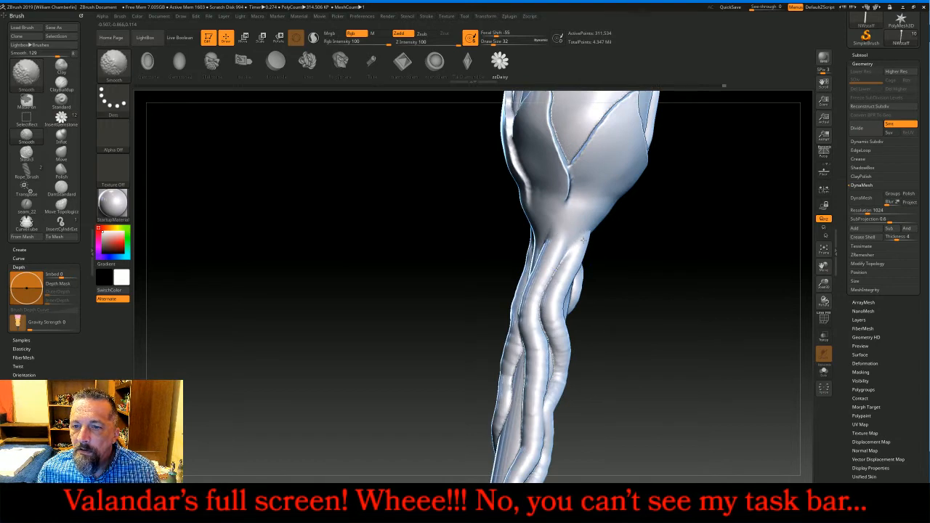
Insert an ssDaisy flower over the vine tops at the bud's base and split its unmasked points into a separate subtool
mouse_move(642, 288)
mouse_down()
mouse_move(587, 238)
mouse_move(629, 242)
mouse_up()
key(shift)
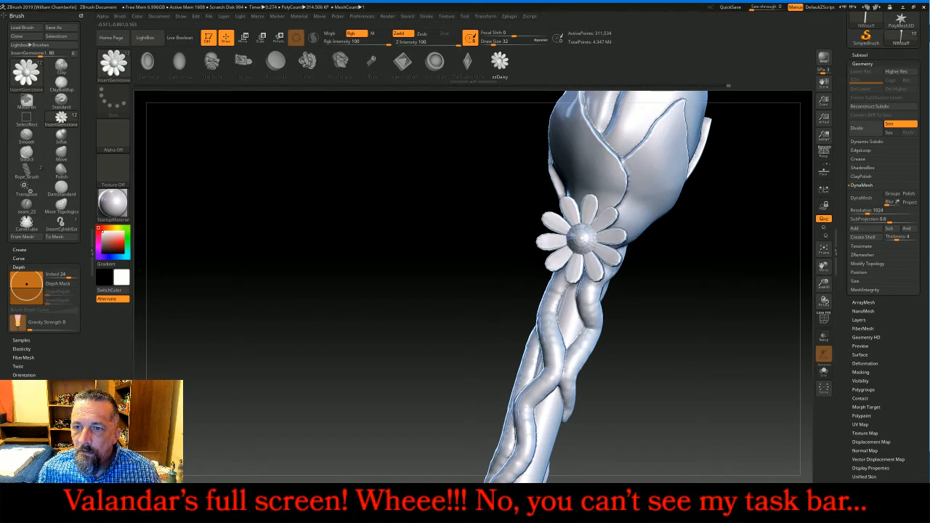
click(860, 55)
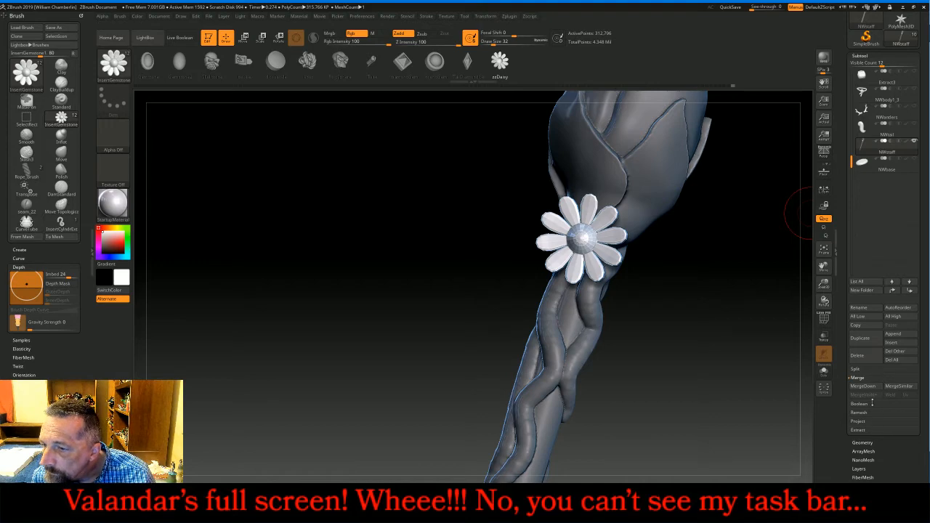
click(866, 371)
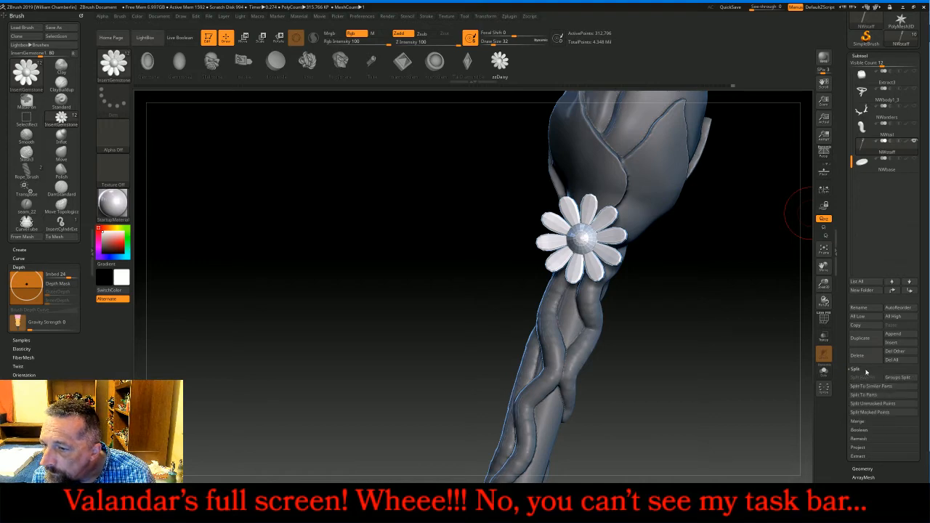
click(870, 404)
Insert a second, smaller daisy beside the first below the bud, redoing its placement, and split it off as its own subtool
drag(760, 327, 721, 314)
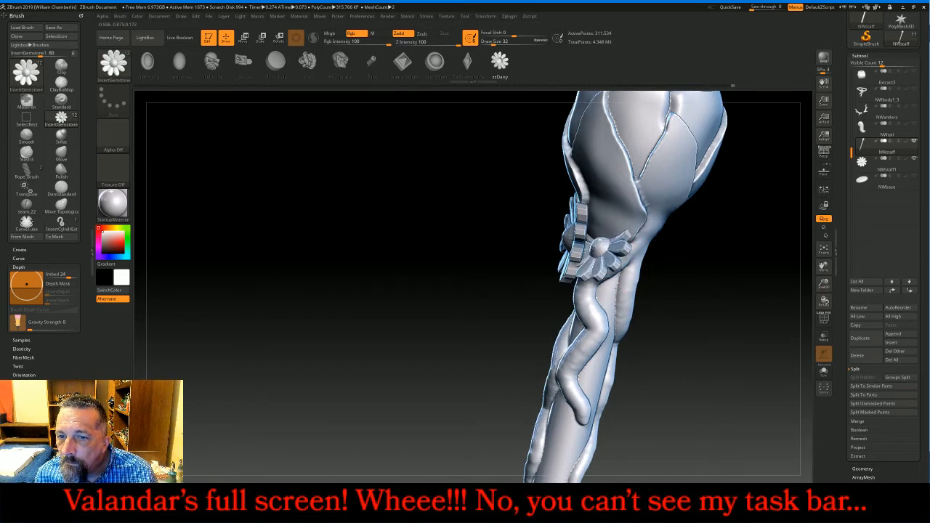
key(ctrl+a)
key(ctrl+i)
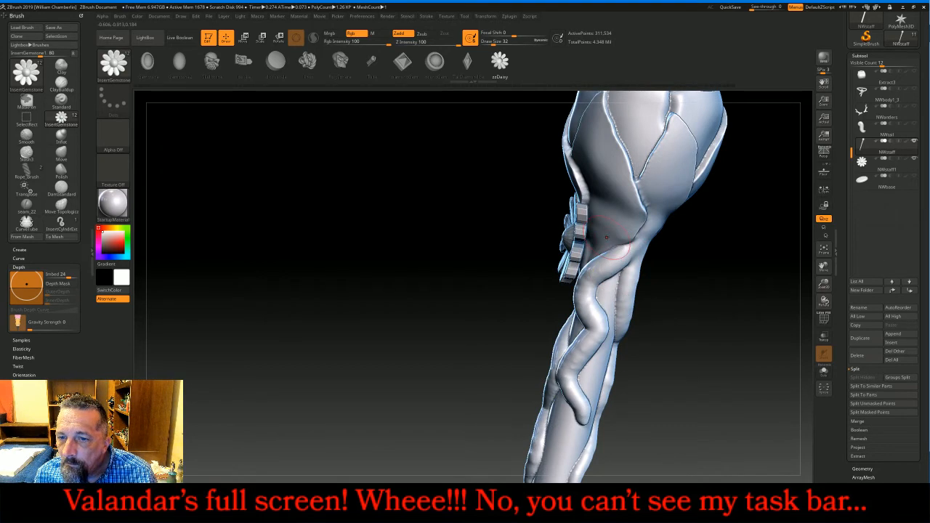
key(ctrl+a)
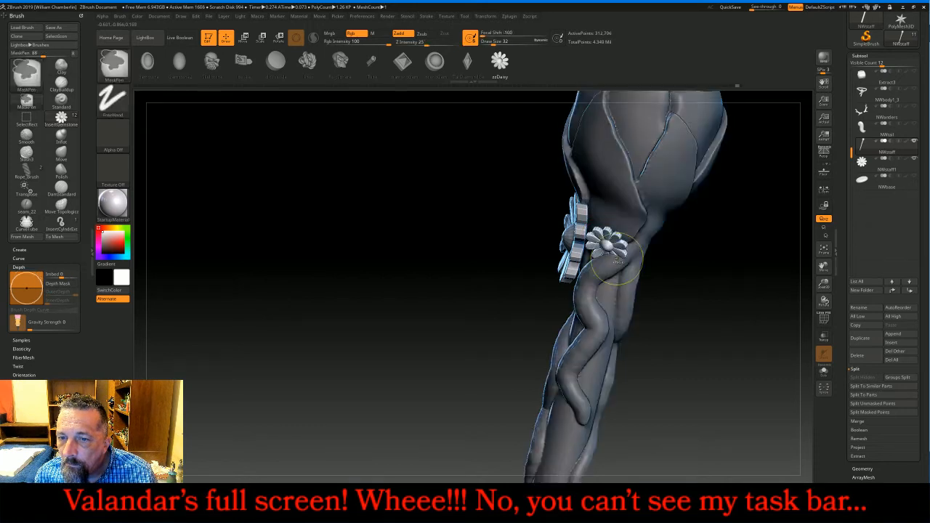
key(ctrl+i)
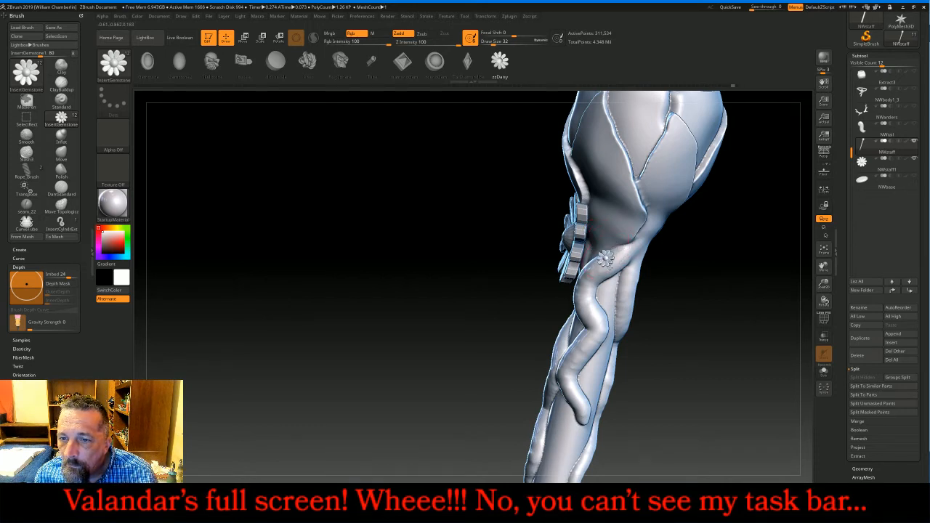
drag(623, 278, 629, 283)
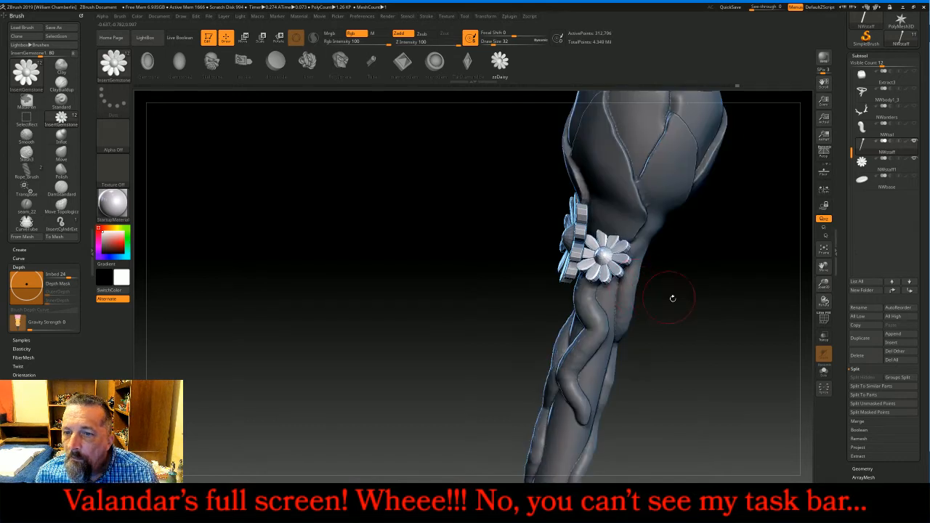
click(869, 396)
Add two more daisies around the remaining sides of the bud's base, splitting each into its own subtool with Split Unmasked Points
drag(788, 367, 640, 312)
click(869, 405)
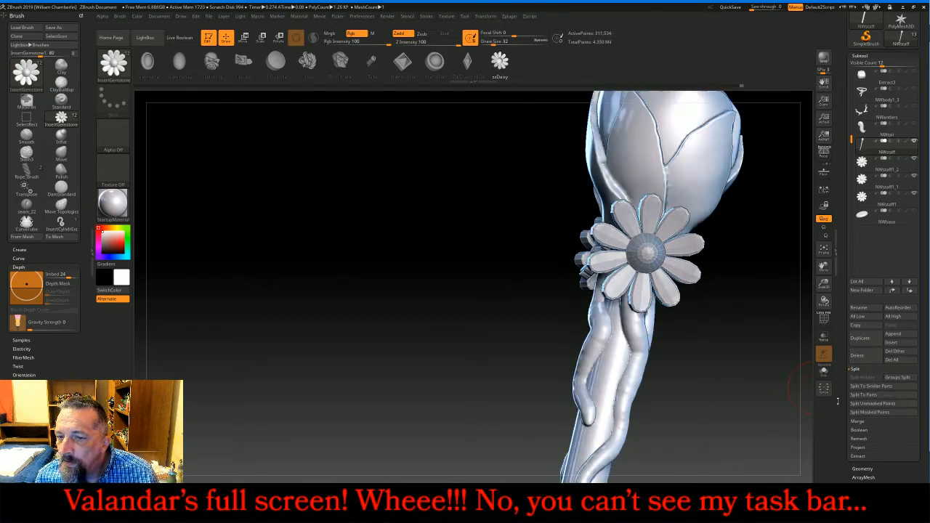
drag(762, 364, 640, 354)
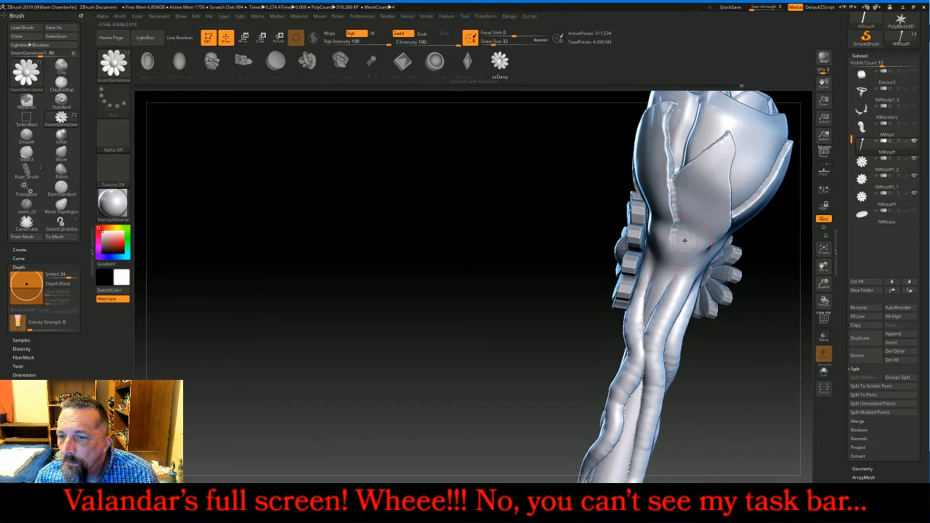
drag(685, 241, 745, 254)
click(864, 394)
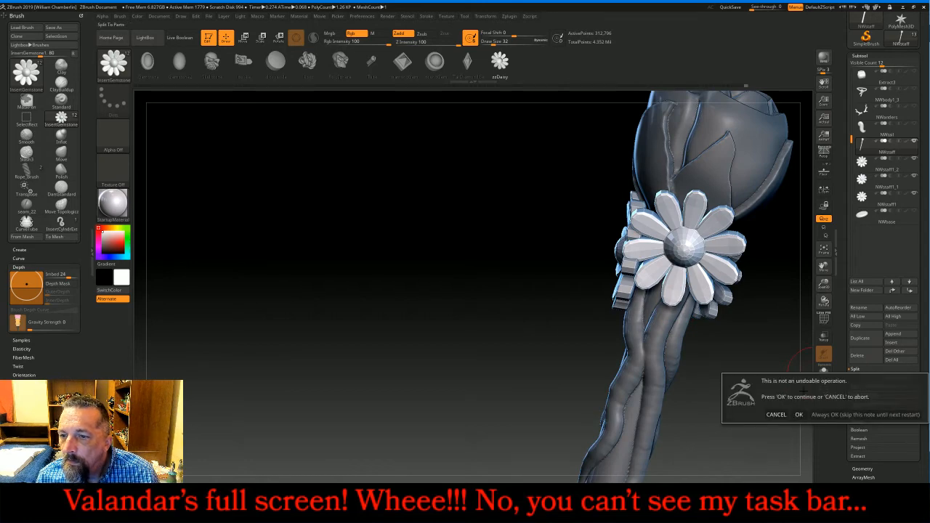
click(776, 414)
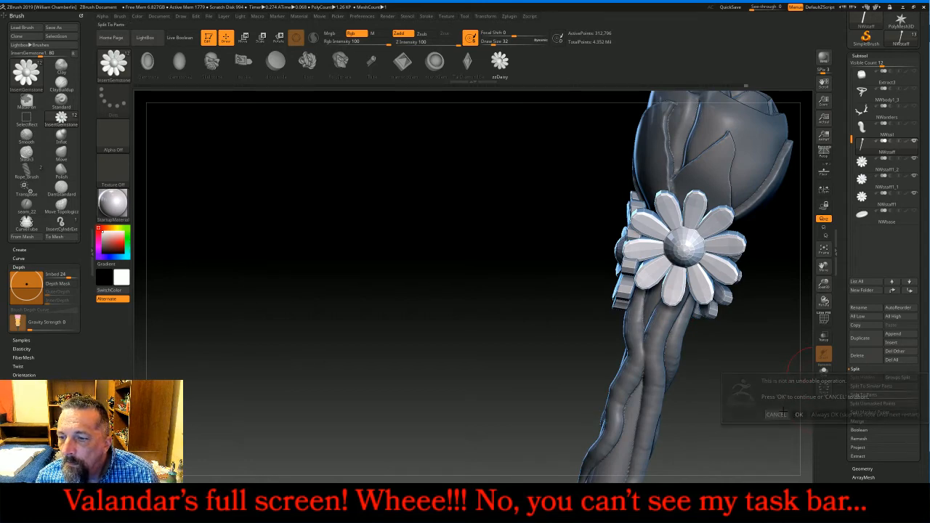
click(869, 404)
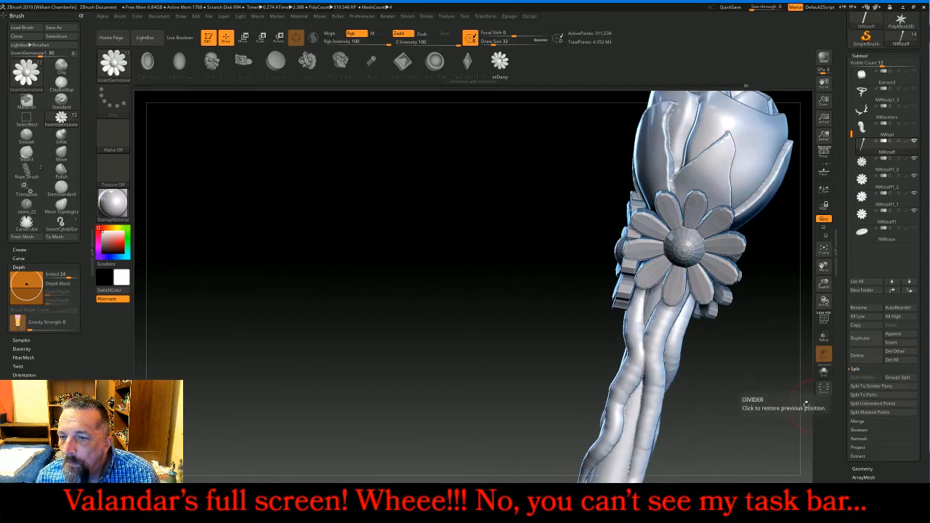
Merge the four daisy subtools together into NWstaff1_3 with MergeDown
drag(569, 344, 629, 353)
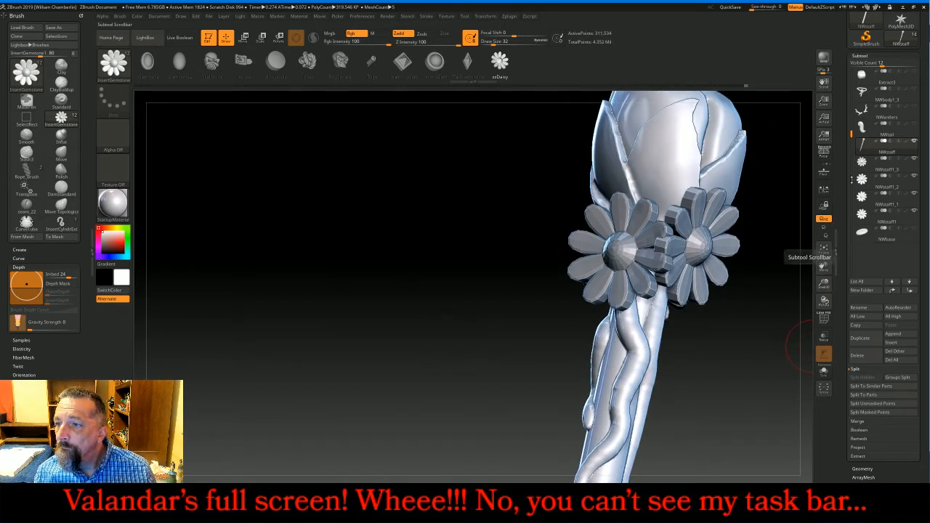
click(880, 165)
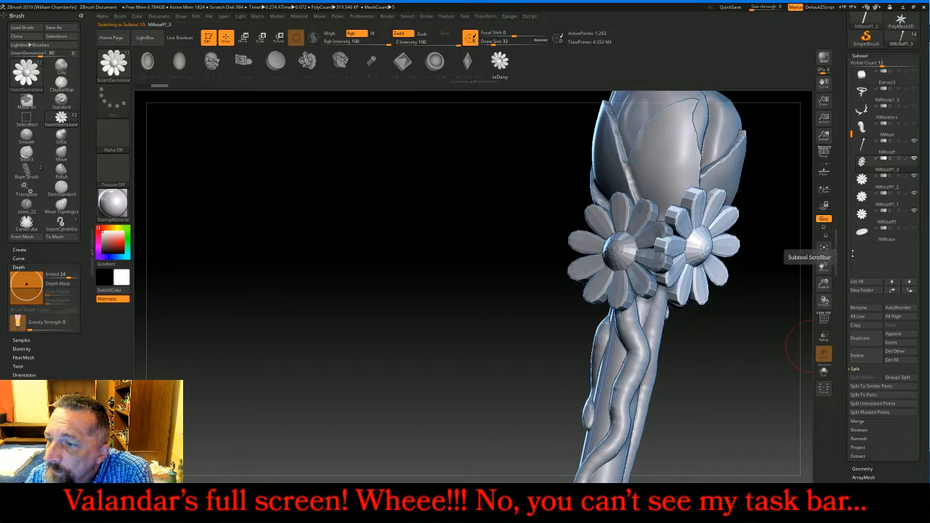
click(869, 421)
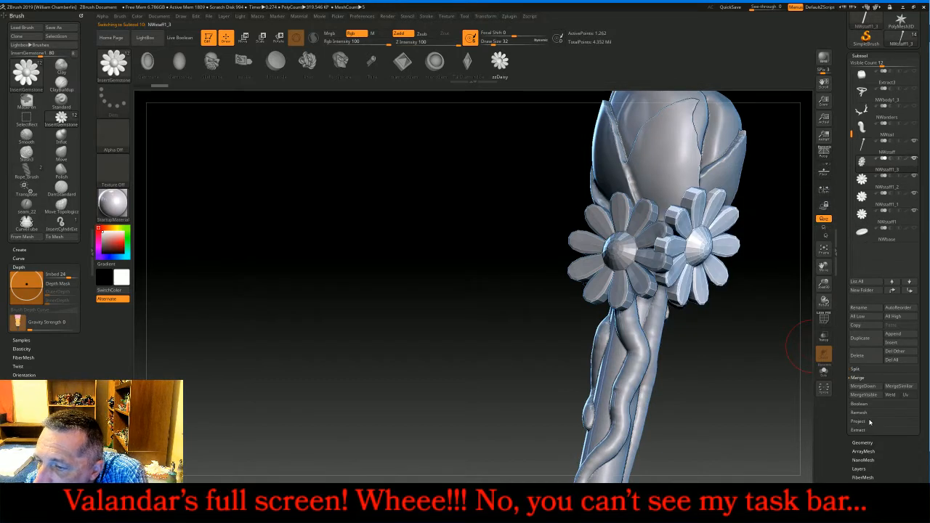
click(862, 389)
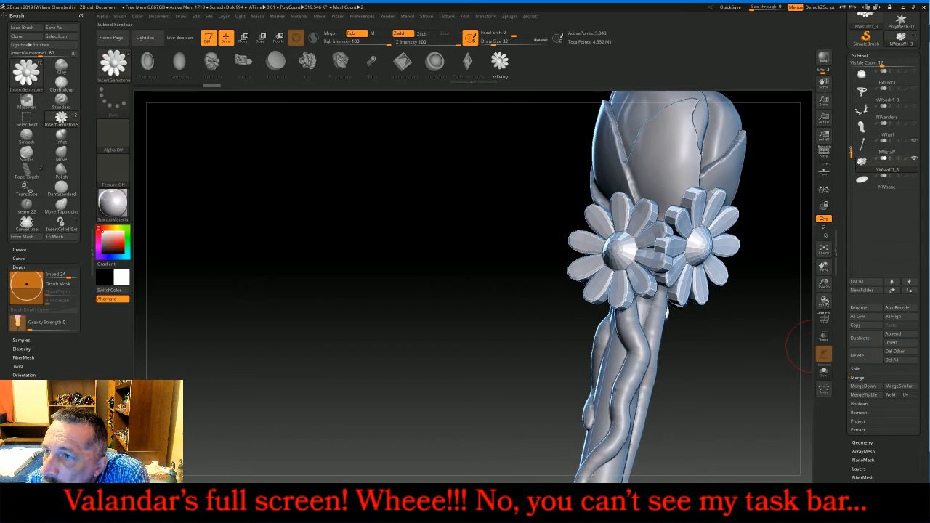
Show the NWbody subtool alongside the staff and frame the bud, daisies and gripping hand together
drag(850, 151, 851, 71)
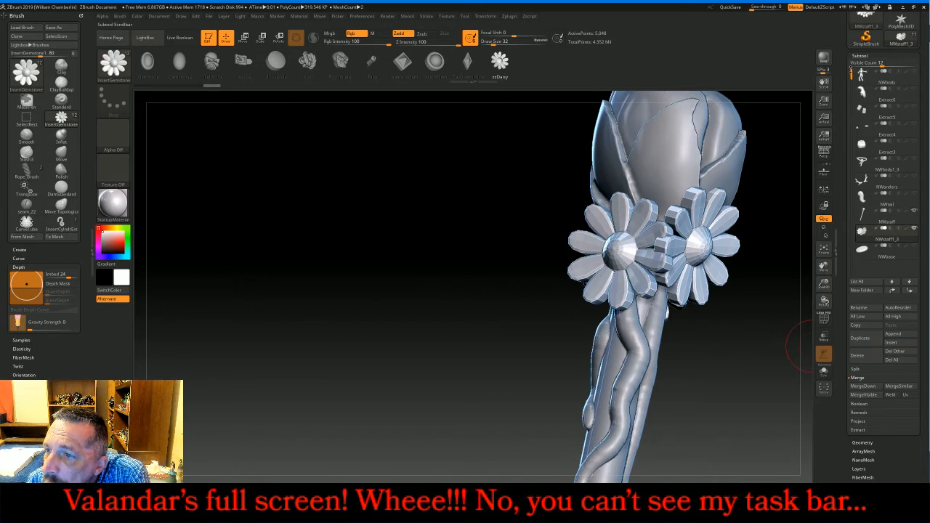
click(914, 71)
drag(444, 247, 465, 302)
drag(823, 285, 738, 271)
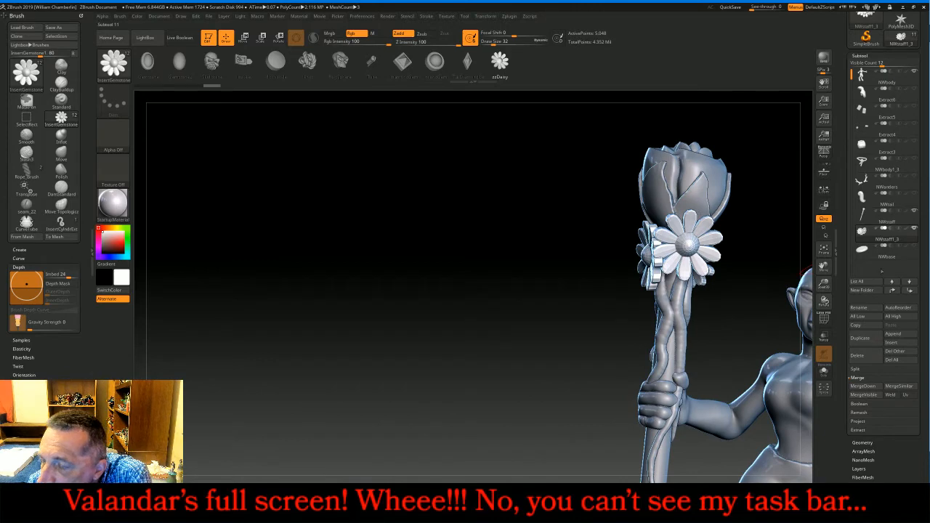
Make NWstaff the active subtool with the Move brush and turn on transparency to see the shaft through the gripping hand
click(881, 217)
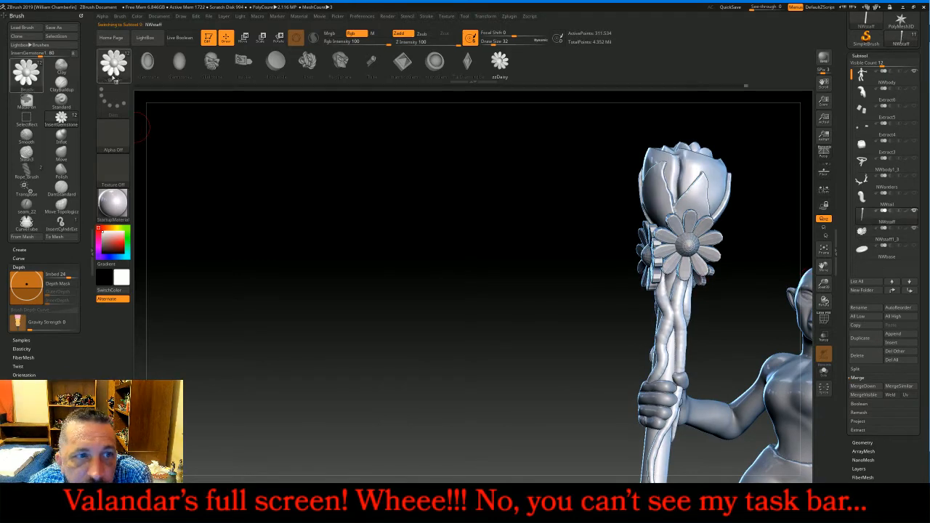
click(113, 64)
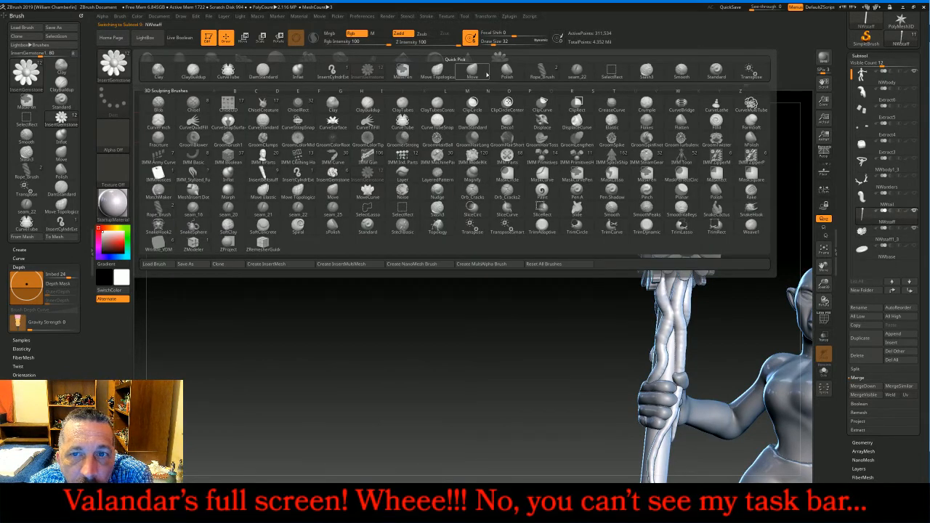
click(472, 70)
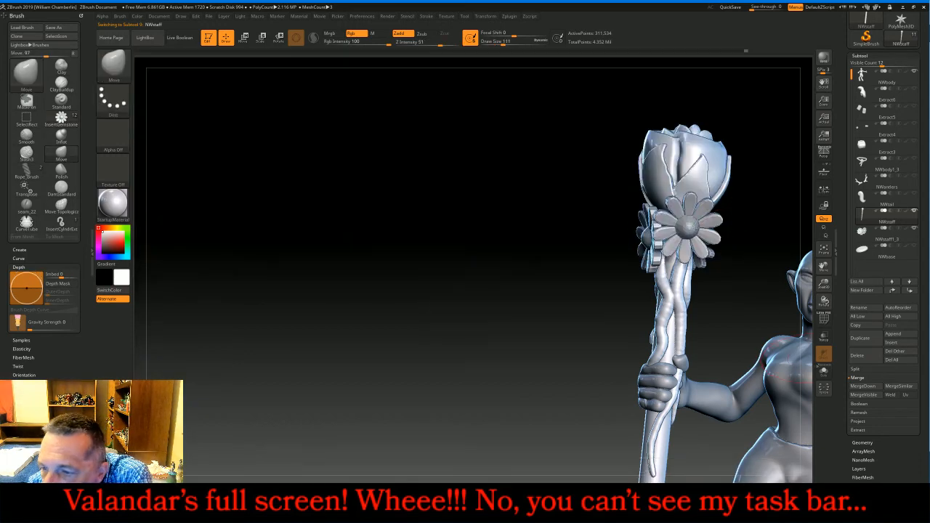
click(824, 336)
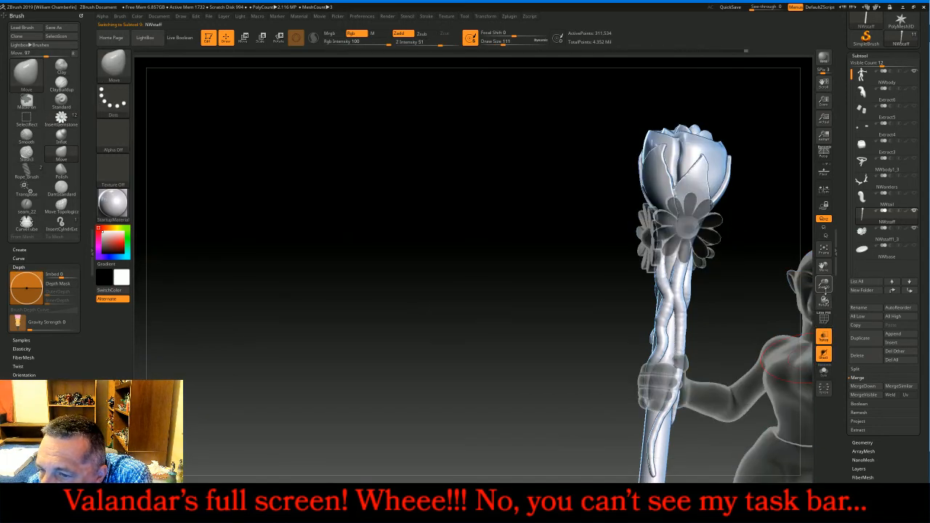
drag(825, 288, 824, 319)
drag(824, 267, 753, 131)
Switch to the Standard brush and smooth down the vine section hidden beneath the gripping fingers
click(112, 64)
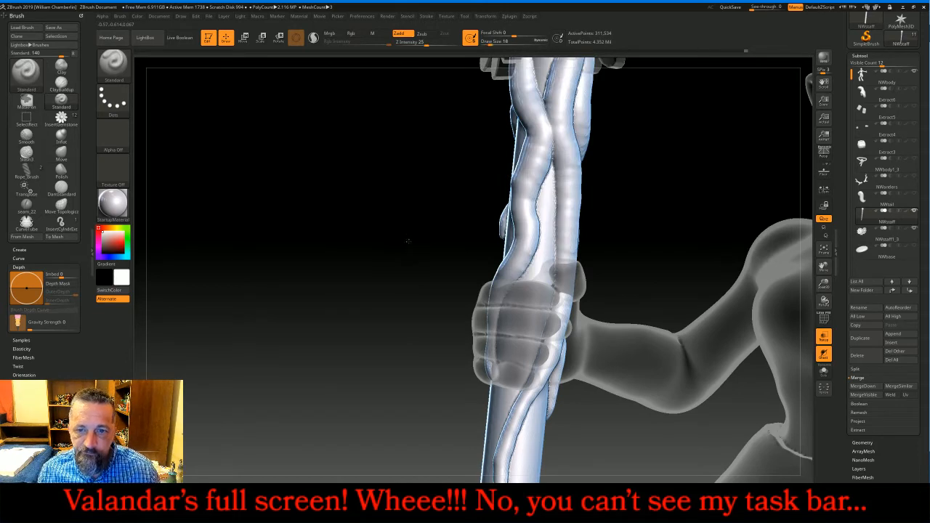
drag(390, 191, 426, 255)
key(shift)
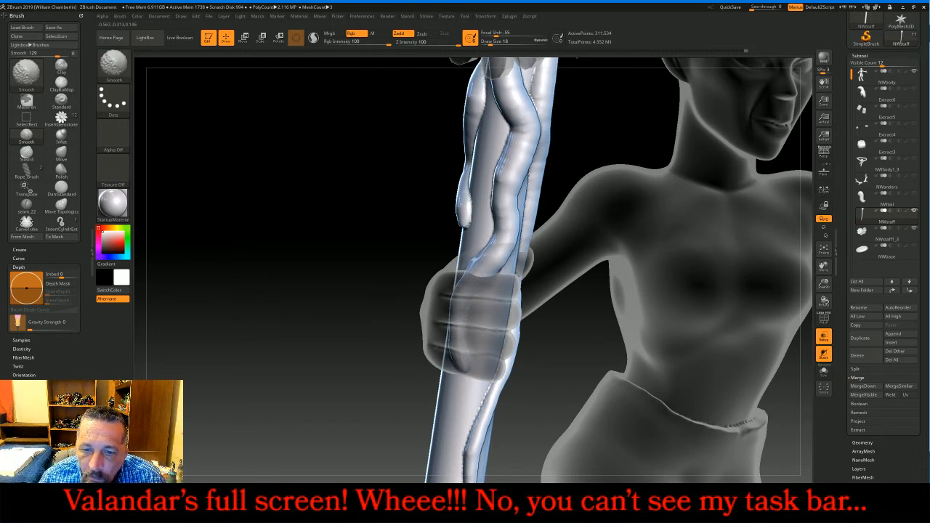
shift+drag(452, 304, 455, 336)
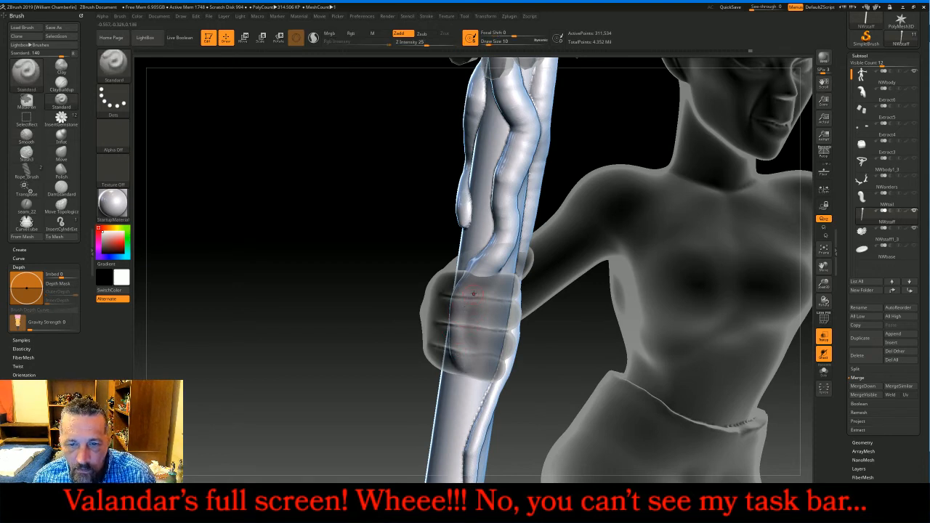
key(shift)
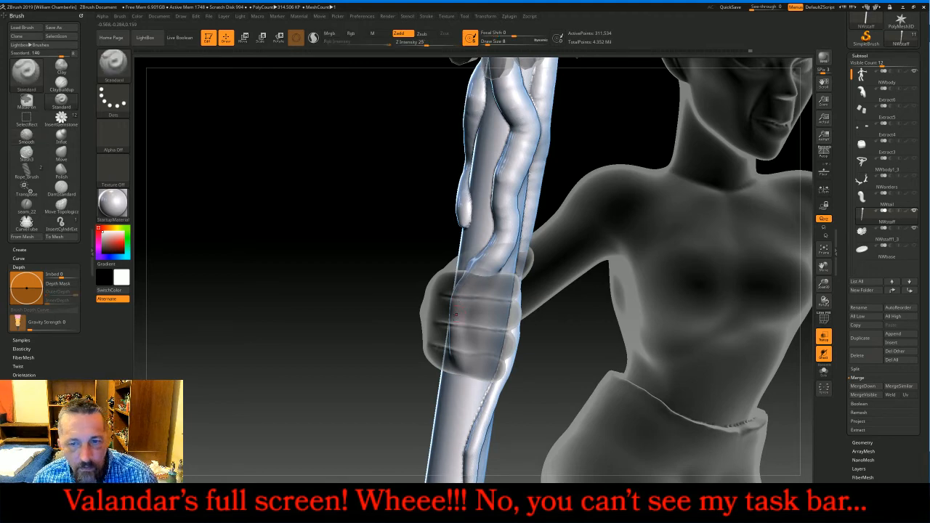
drag(455, 314, 448, 325)
Smooth down the vine branches hidden beneath the gripping hand on the fingertip side of the staff
drag(407, 351, 383, 336)
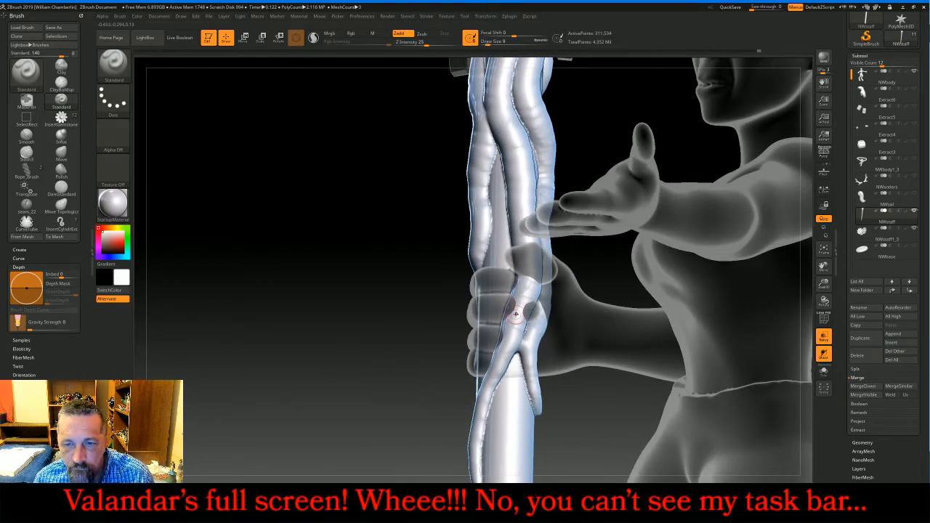
key(shift)
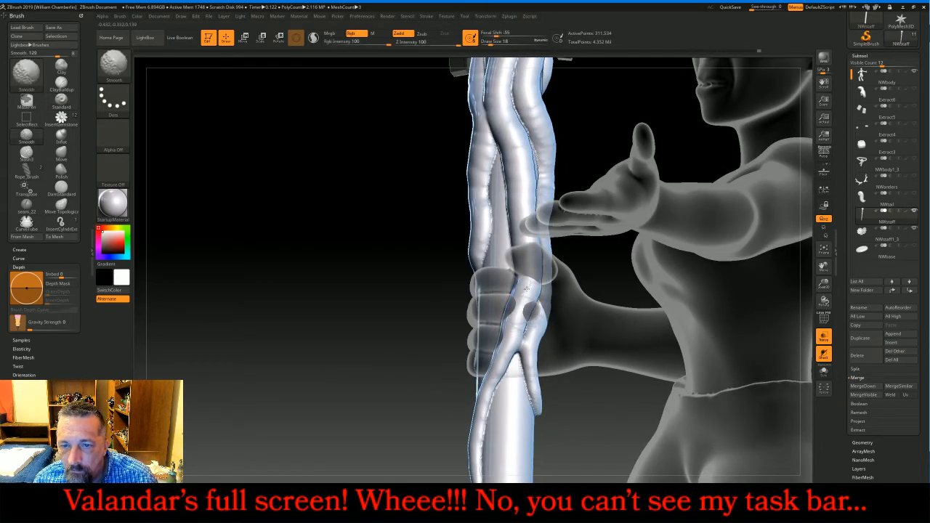
mouse_move(528, 285)
shift+mouse_down()
mouse_move(518, 333)
mouse_move(495, 356)
mouse_move(502, 368)
mouse_move(516, 336)
shift+mouse_up()
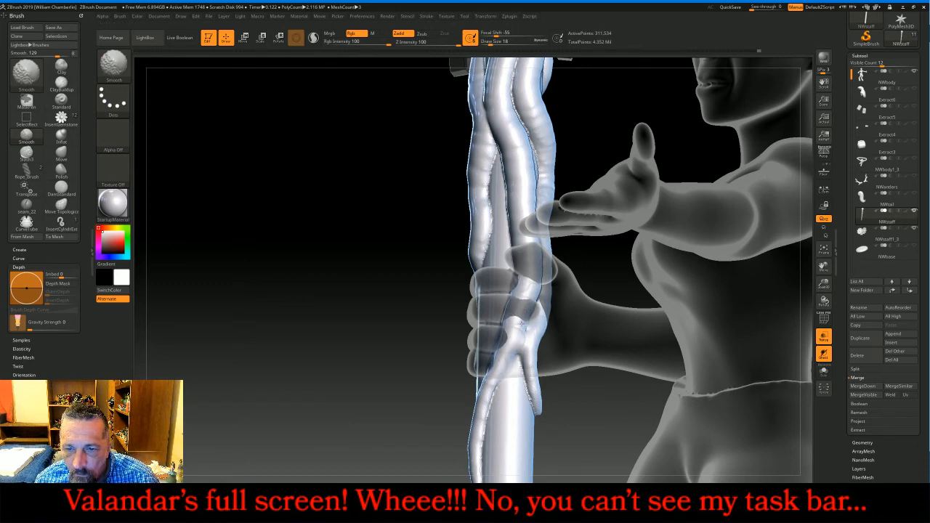
mouse_move(515, 331)
shift+mouse_down()
mouse_move(508, 365)
mouse_move(518, 323)
mouse_move(529, 329)
mouse_move(533, 317)
mouse_move(528, 286)
shift+mouse_up()
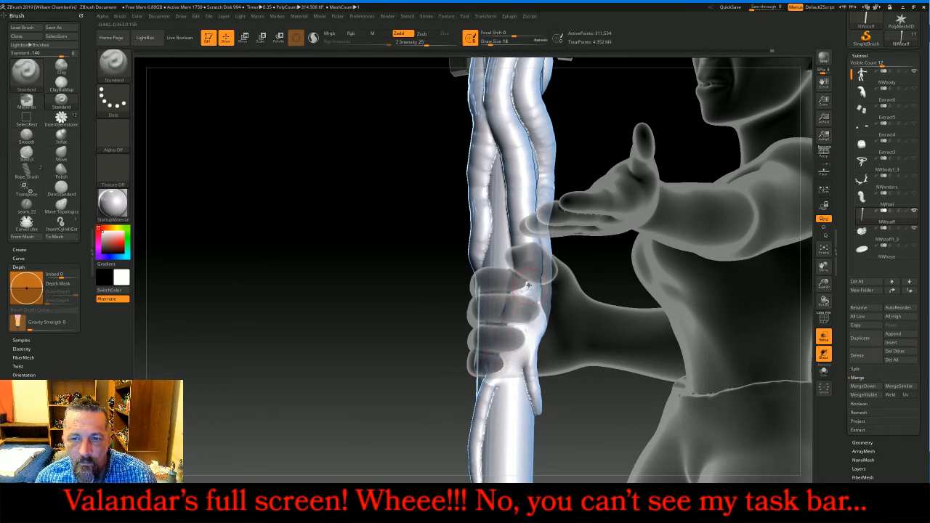
key(shift)
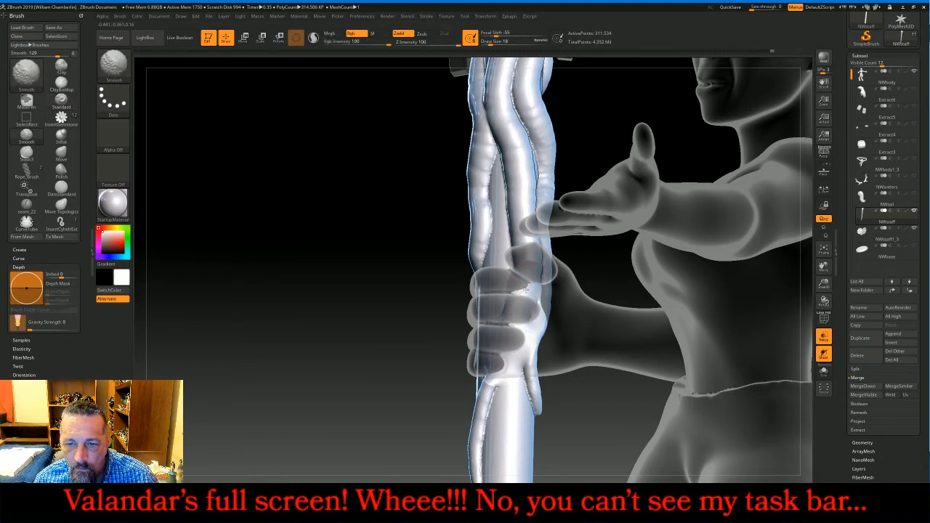
mouse_move(528, 290)
shift+mouse_down()
mouse_move(513, 355)
mouse_move(487, 369)
shift+mouse_up()
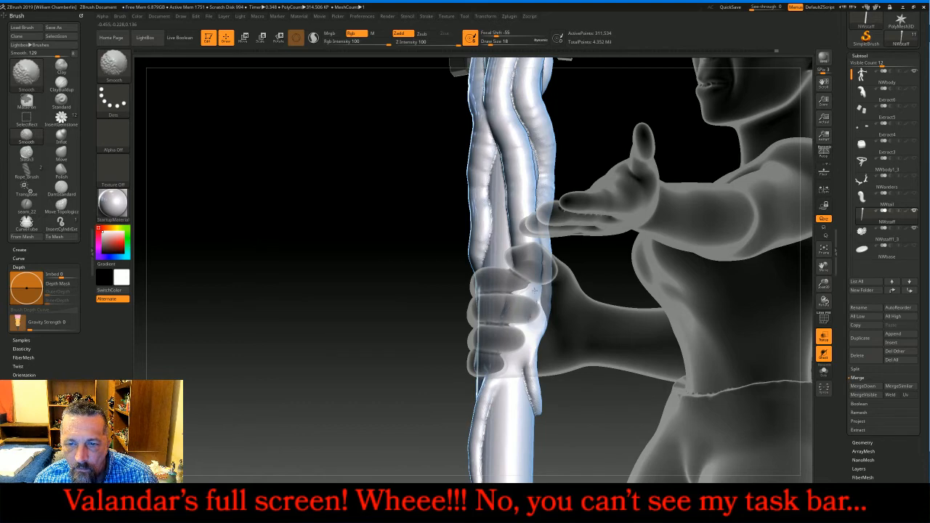
shift+drag(525, 293, 525, 297)
Turn off transparency and fit the whole figure with its staff in view
drag(388, 327, 430, 326)
click(823, 336)
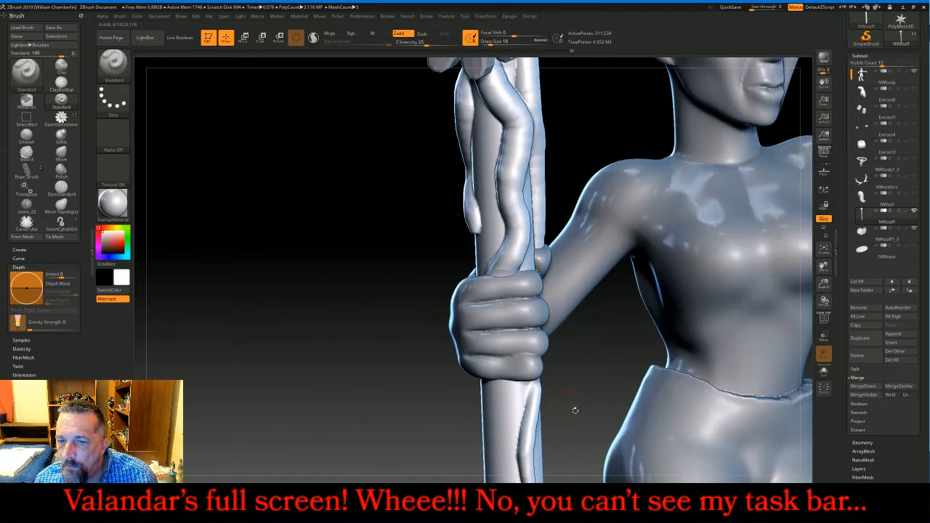
drag(575, 410, 603, 377)
click(823, 248)
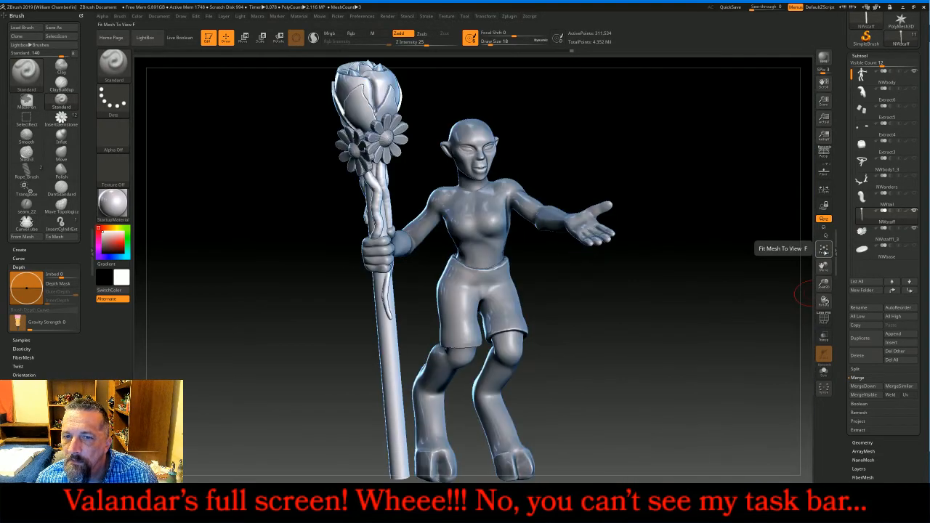
drag(708, 331, 575, 318)
Subdivide the NWstaff1_3 daisy subtool three times and delete its lower subdivision levels
click(882, 239)
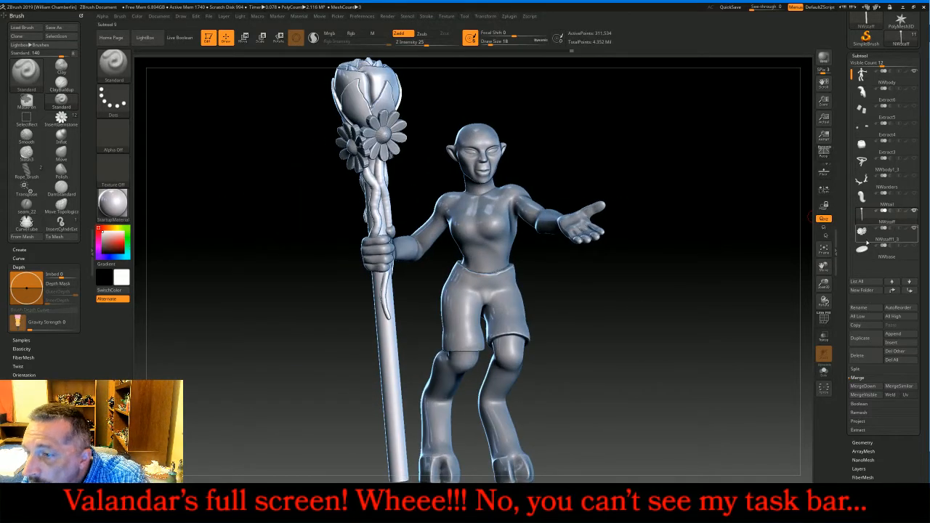
click(877, 441)
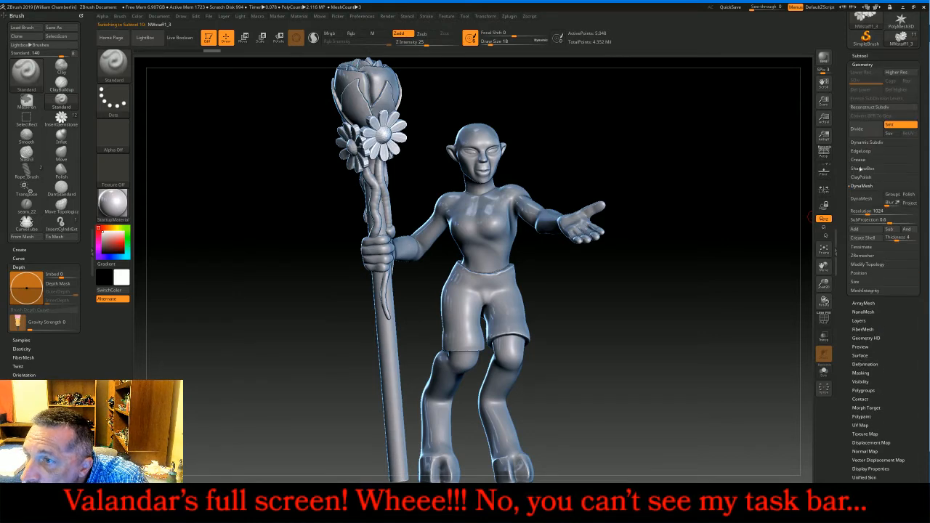
click(857, 128)
click(857, 128)
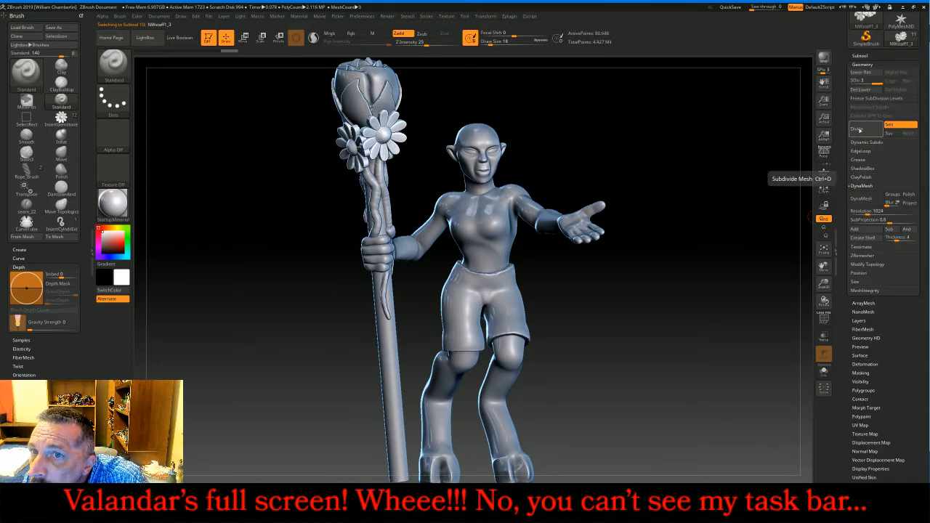
click(857, 128)
click(862, 89)
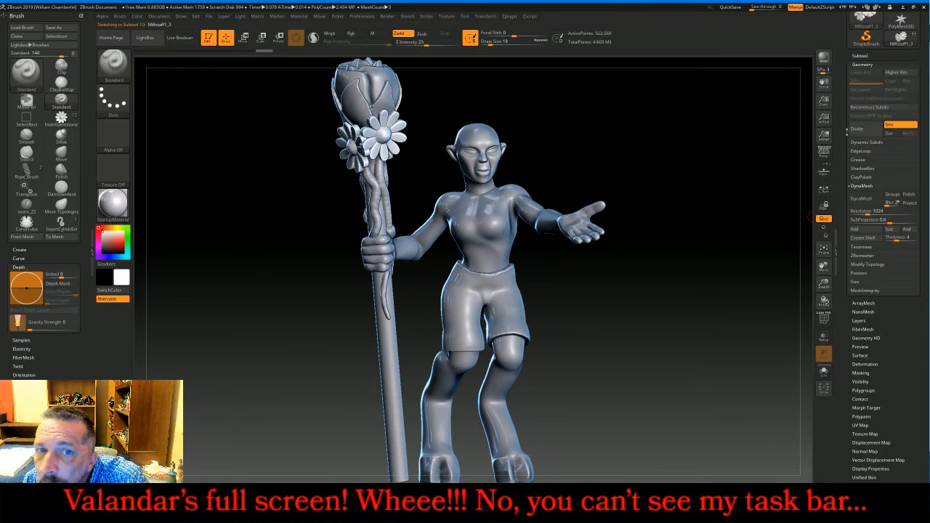
Make NWstaff the active subtool and merge the daisies into it with MergeDown
click(859, 55)
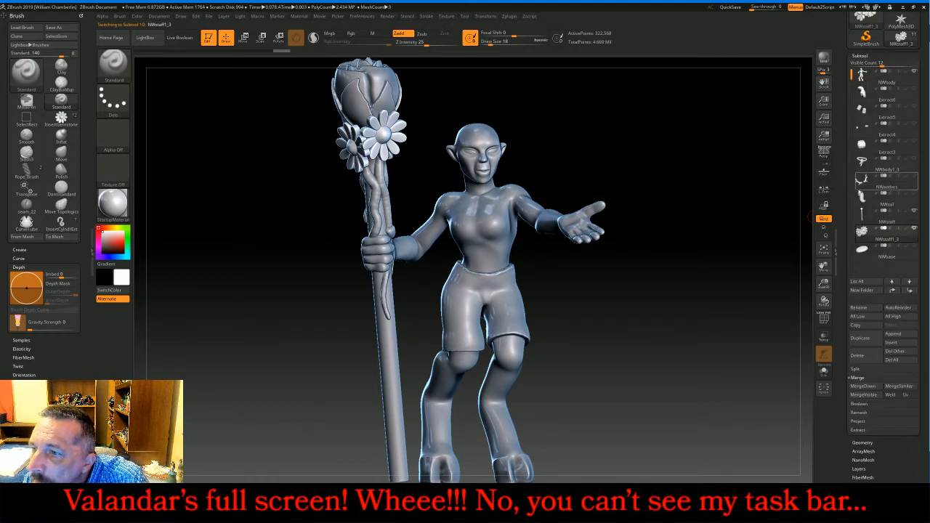
click(883, 207)
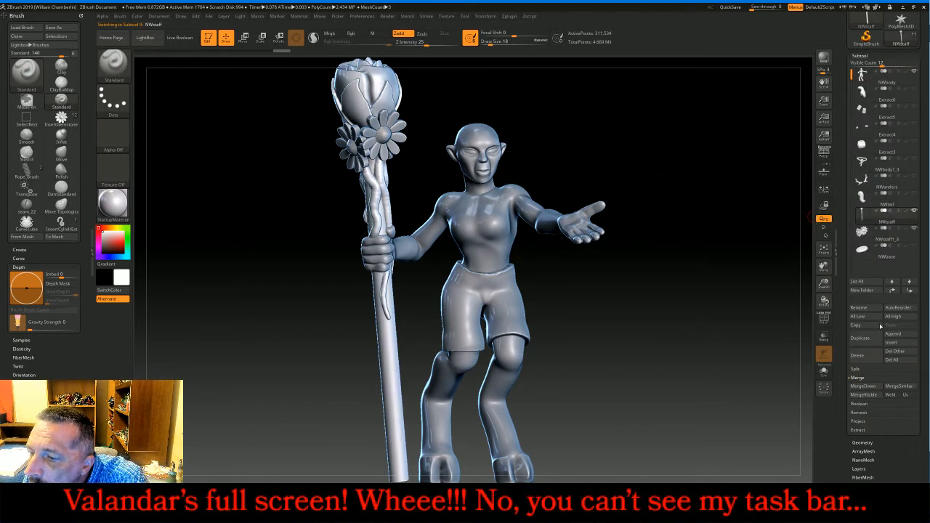
click(878, 386)
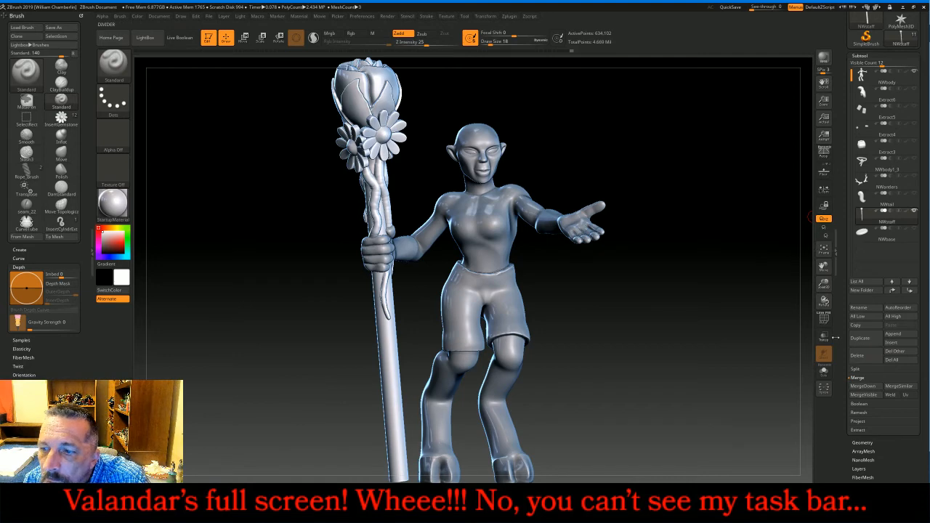
Zoom out to the whole figure, look over the YouTube live chat and return to the model
drag(823, 283, 824, 292)
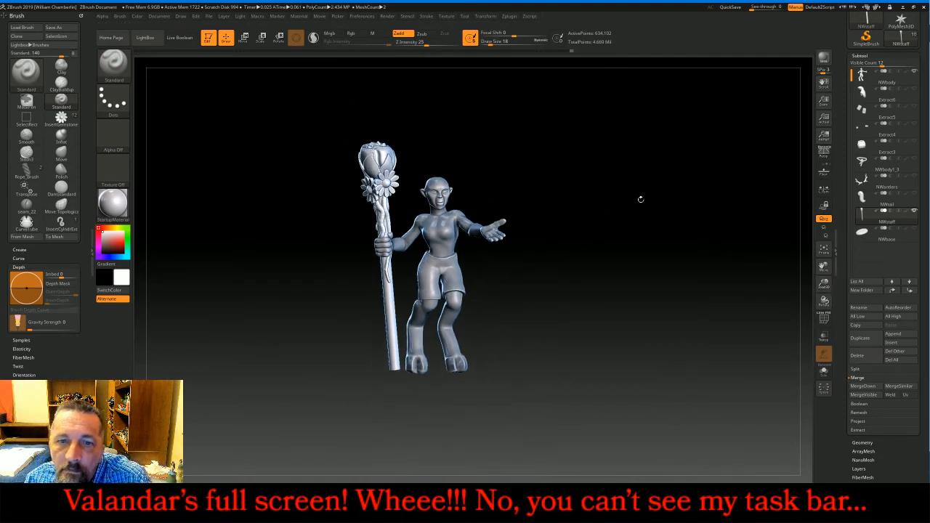
drag(639, 199, 664, 207)
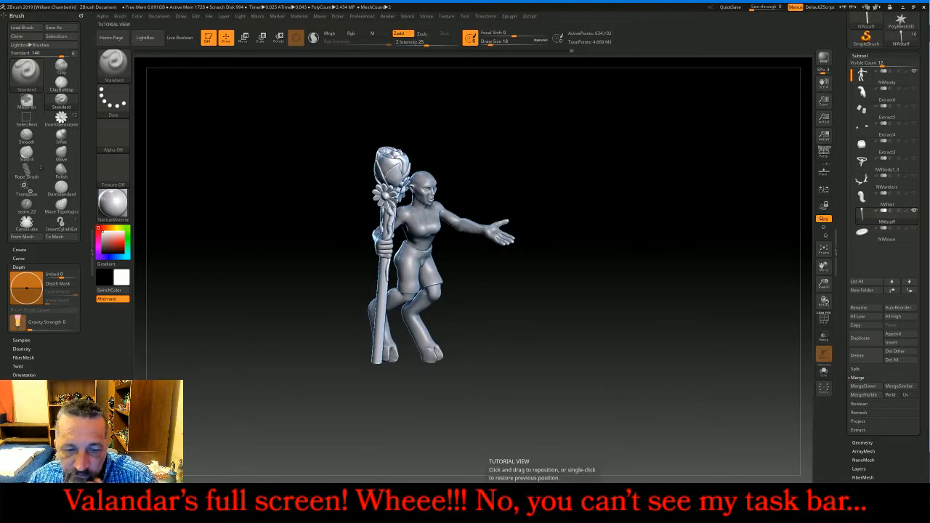
mouse_move(267, 513)
click(326, 472)
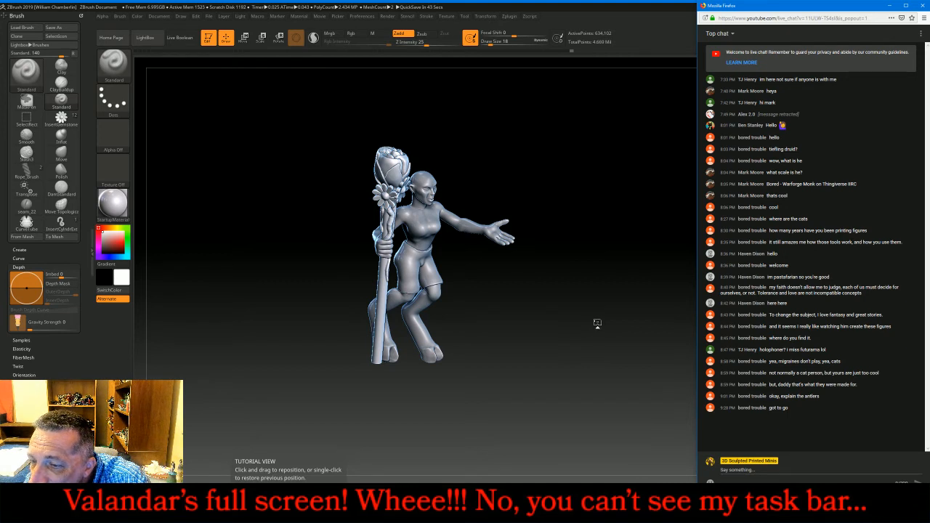
drag(596, 322, 583, 305)
Show all the hidden subtools, including the hair, bracers, belt, antlers, tail and NWbase, to display the complete miniature
click(909, 97)
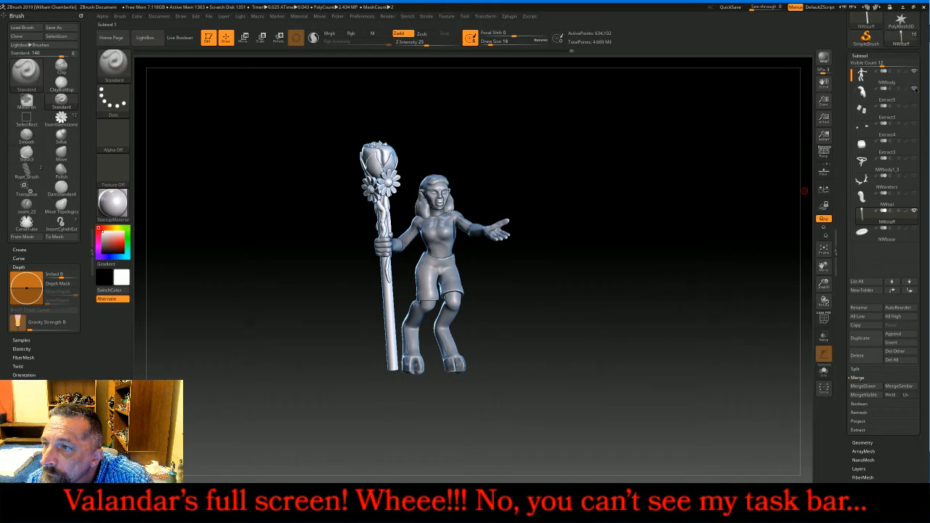
click(914, 124)
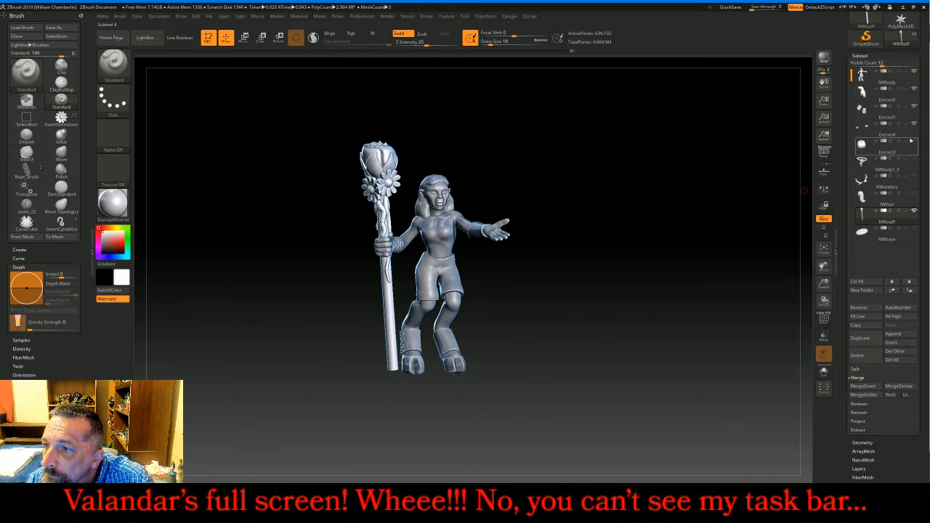
click(914, 141)
click(913, 160)
click(914, 178)
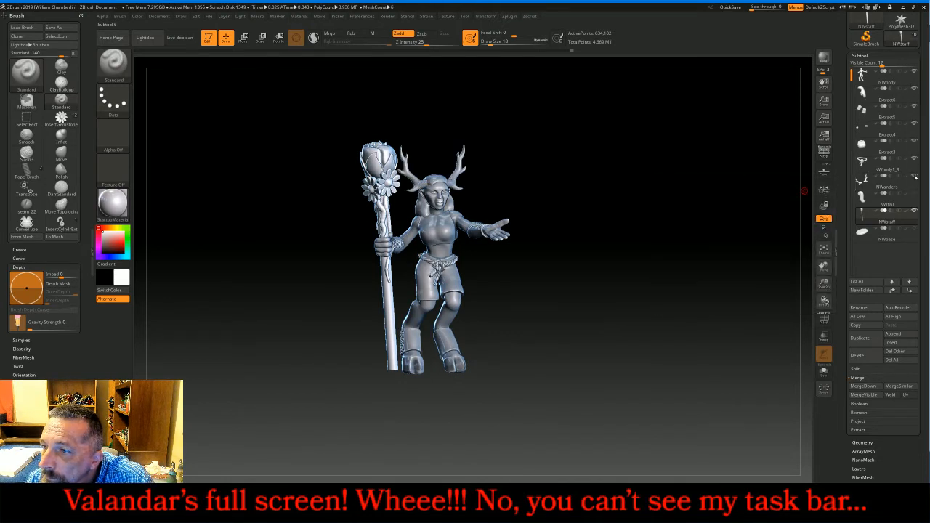
click(914, 229)
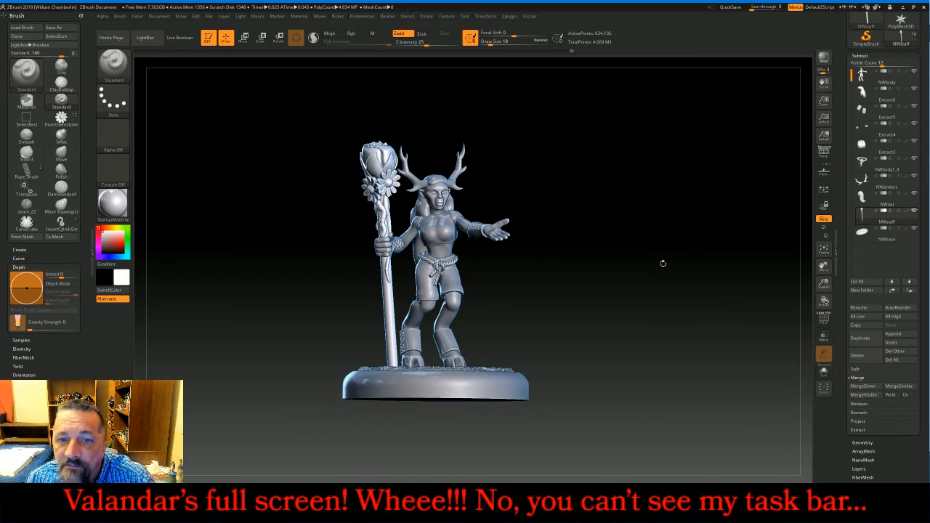
drag(661, 263, 696, 263)
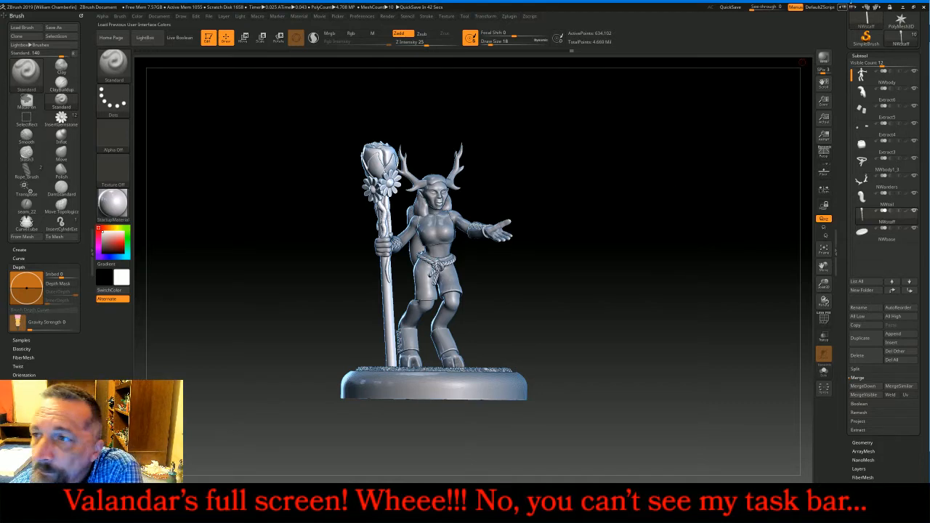
Save the complete miniature as the tool file NWbody.ZTL in the Nowhere folder
drag(908, 54, 908, 163)
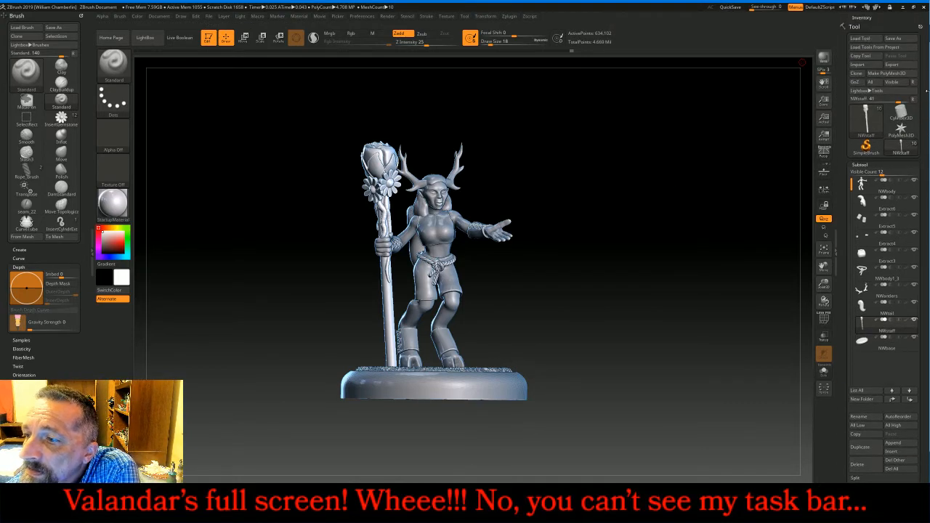
mouse_move(587, 156)
mouse_down()
mouse_move(654, 157)
mouse_move(620, 165)
mouse_move(590, 151)
mouse_up()
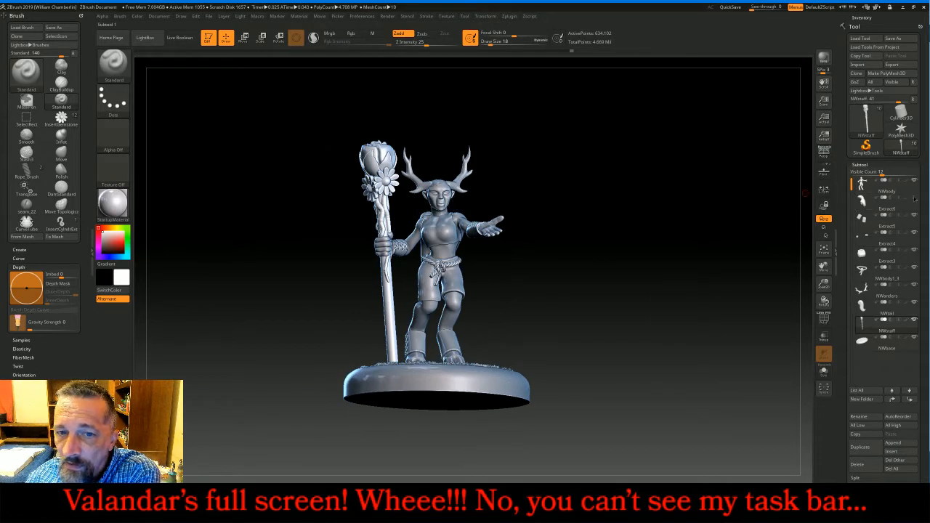
drag(775, 209, 781, 220)
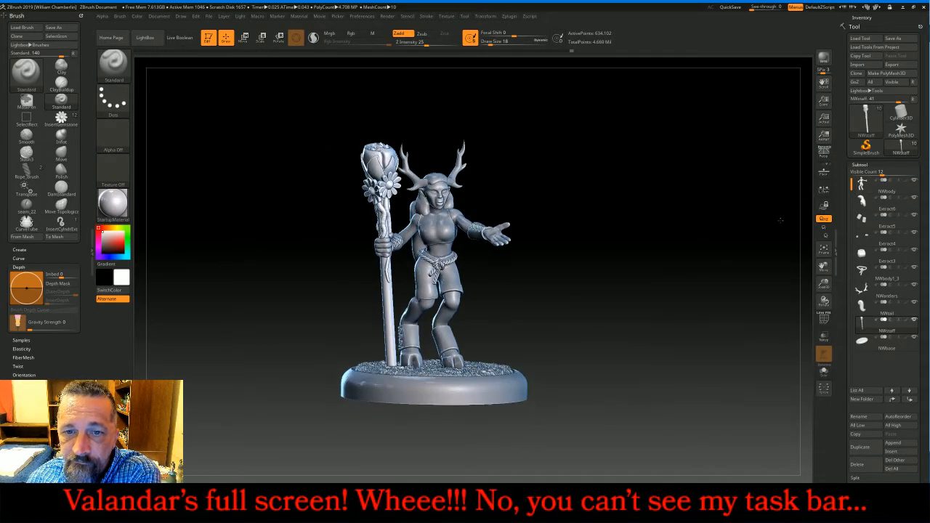
click(893, 40)
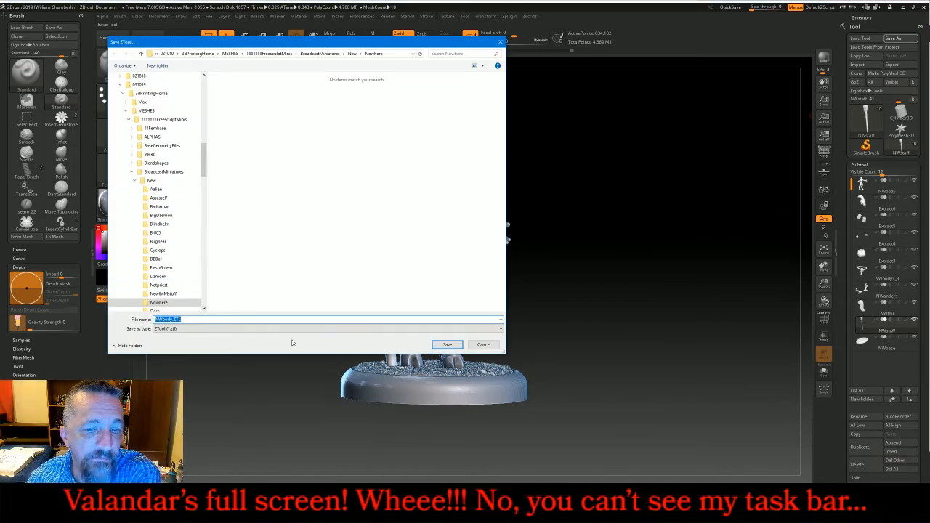
click(446, 344)
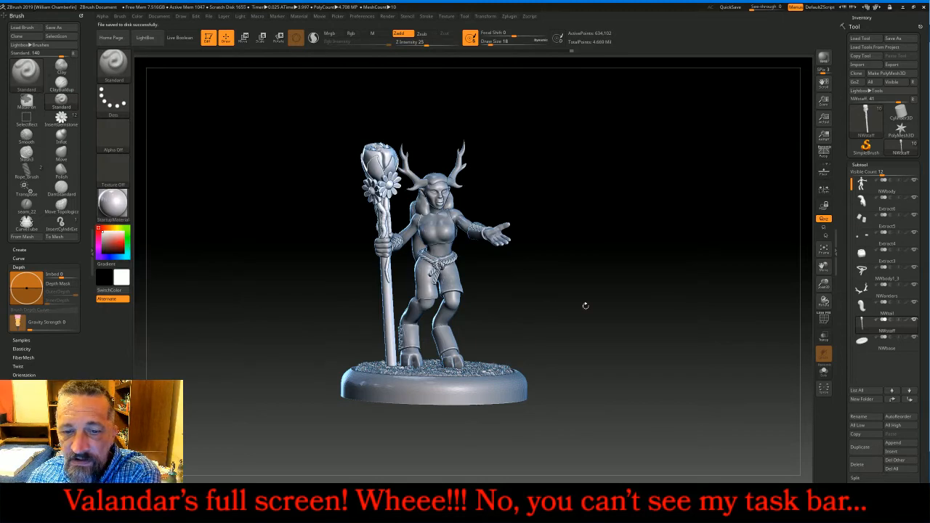
mouse_move(593, 304)
mouse_down()
mouse_move(633, 307)
mouse_move(586, 305)
mouse_up()
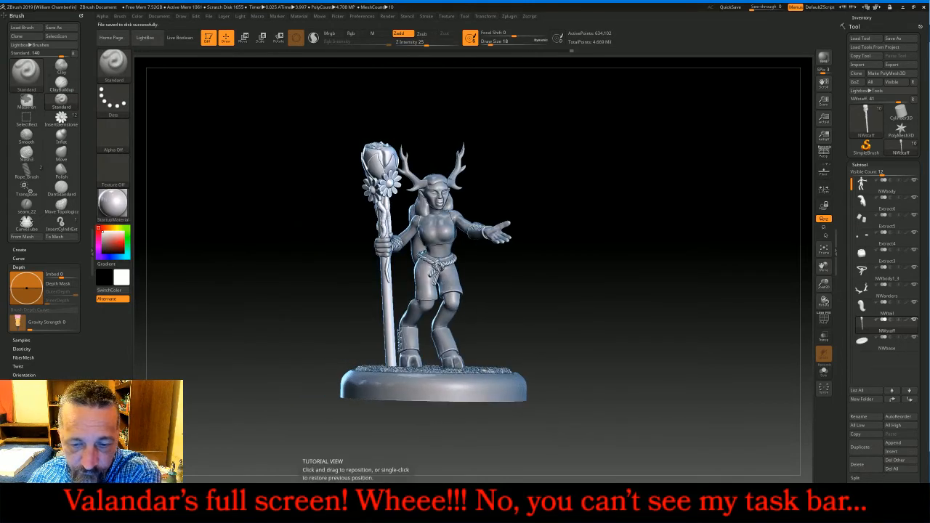
Switch to the streaming application and change the broadcast to Scene 3
click(312, 514)
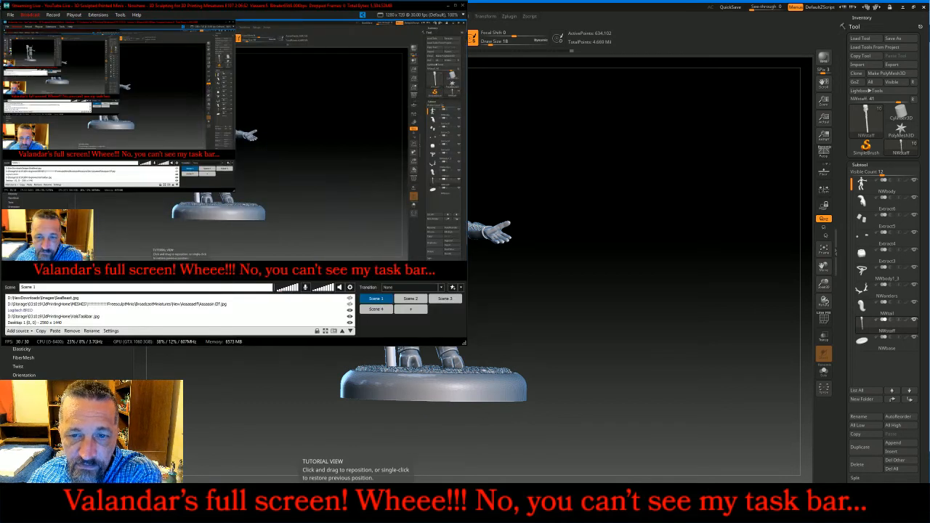
click(441, 300)
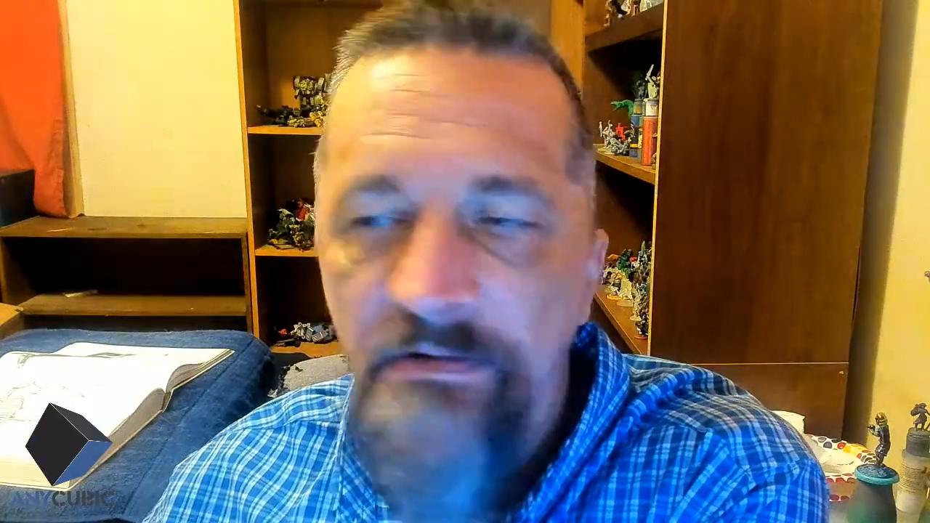